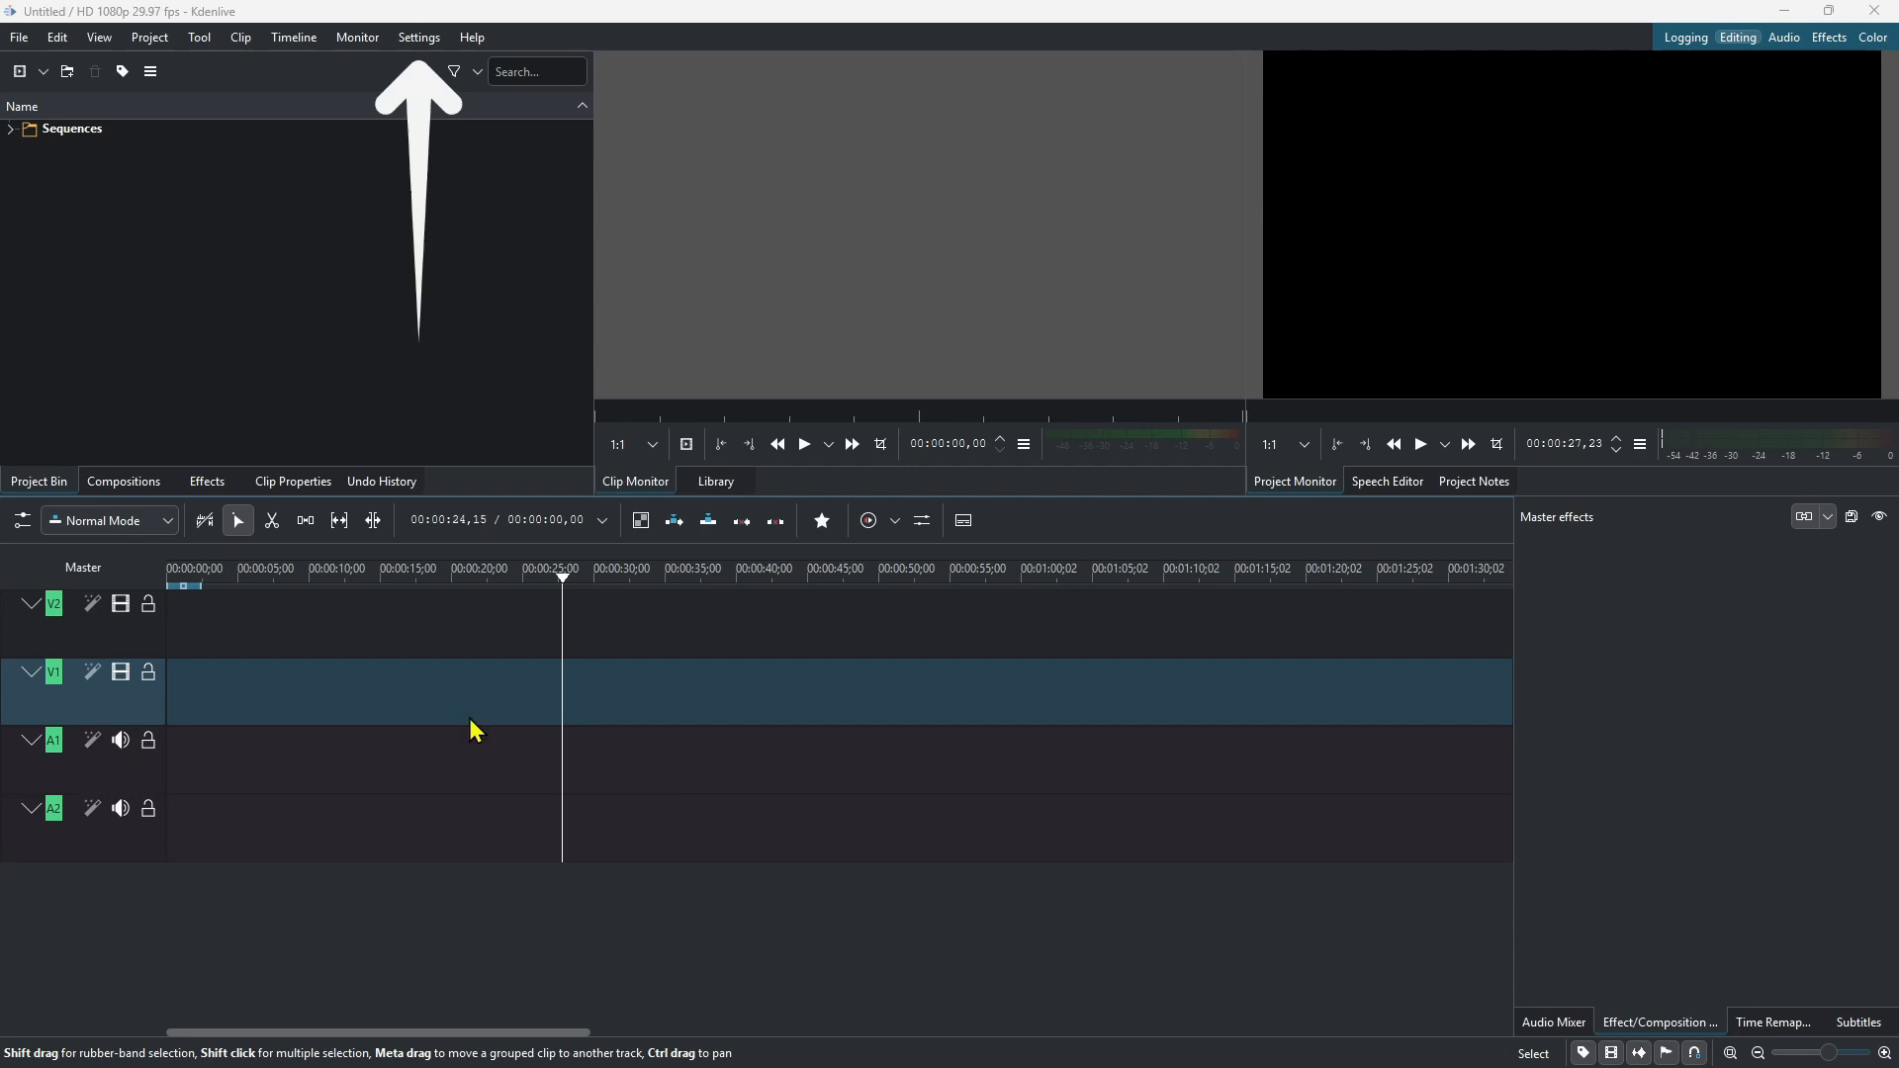
Step: Open the keyboard shortcut configuration to examine the actions and their assigned shortcuts, and close it
{"action": "left_click", "coordinate": [431, 44]}
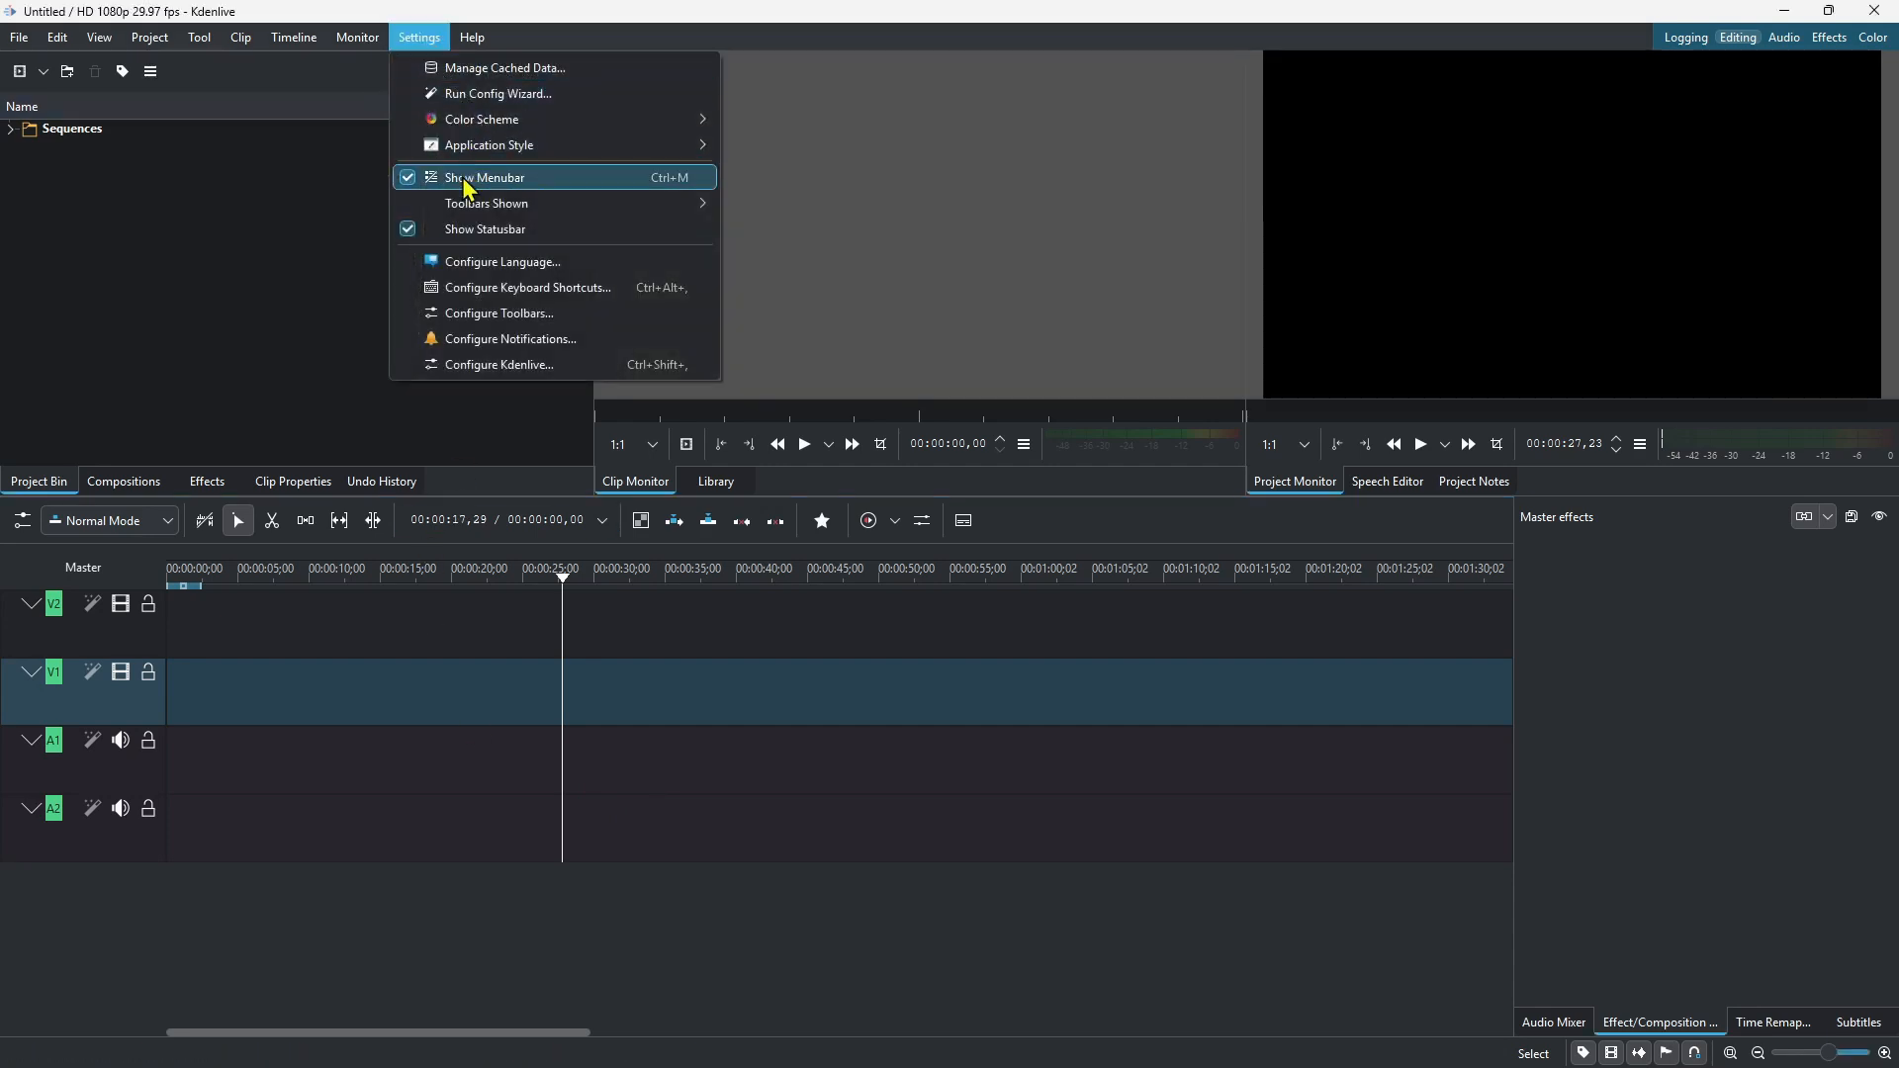
{"action": "mouse_move", "coordinate": [480, 130]}
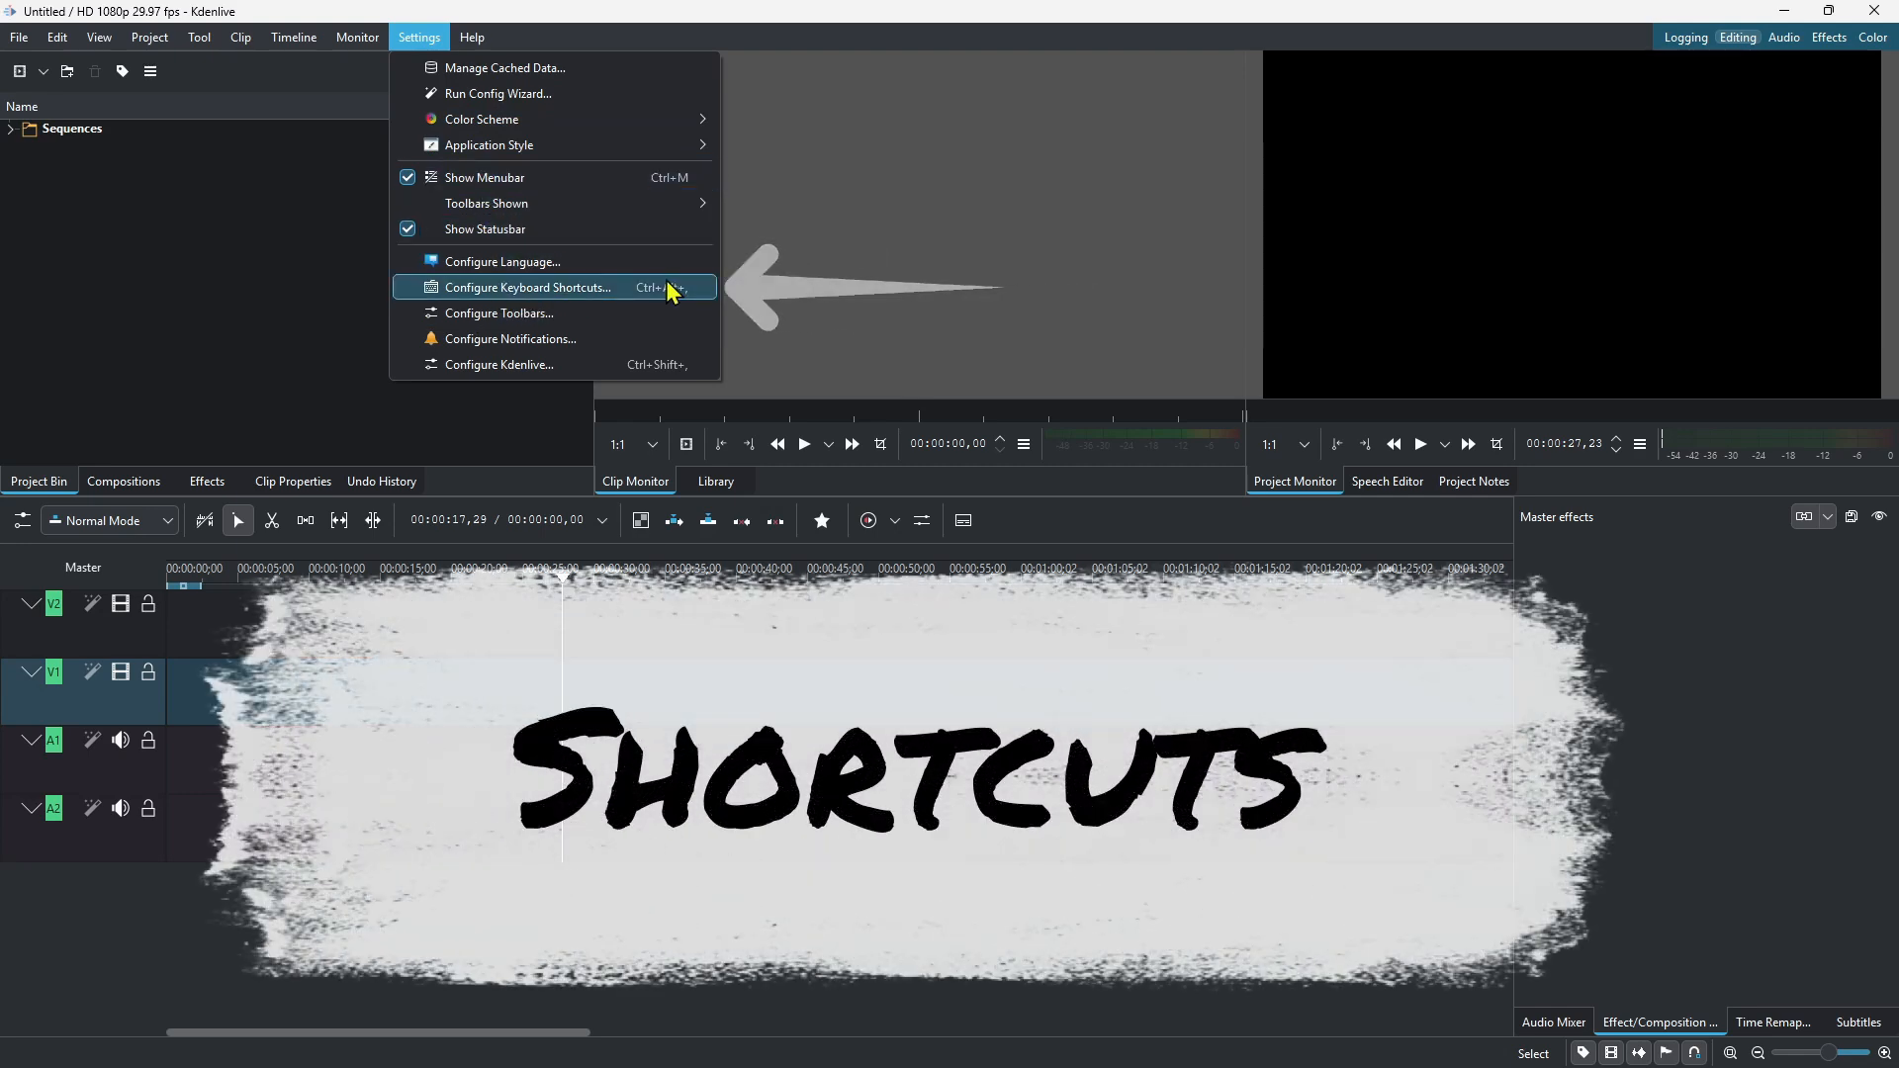
{"action": "left_click", "coordinate": [632, 288]}
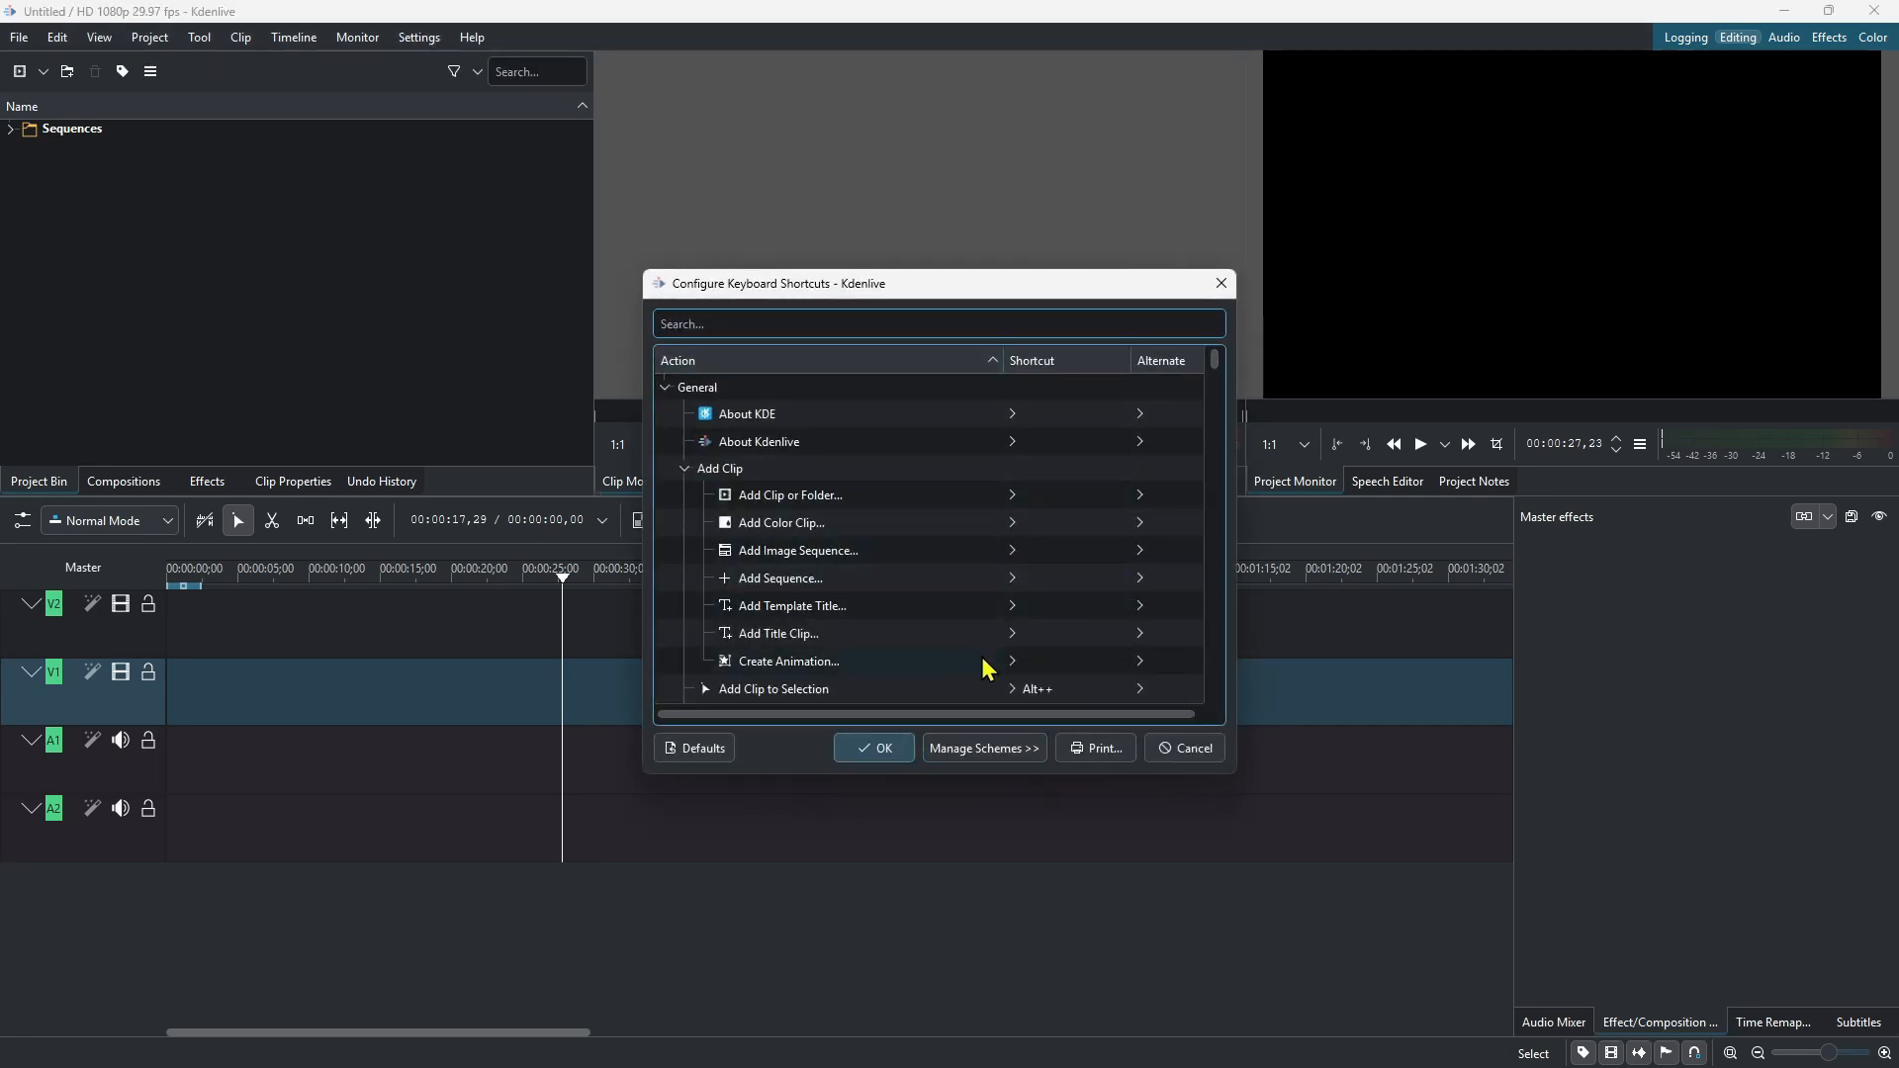
{"action": "left_click", "coordinate": [885, 749]}
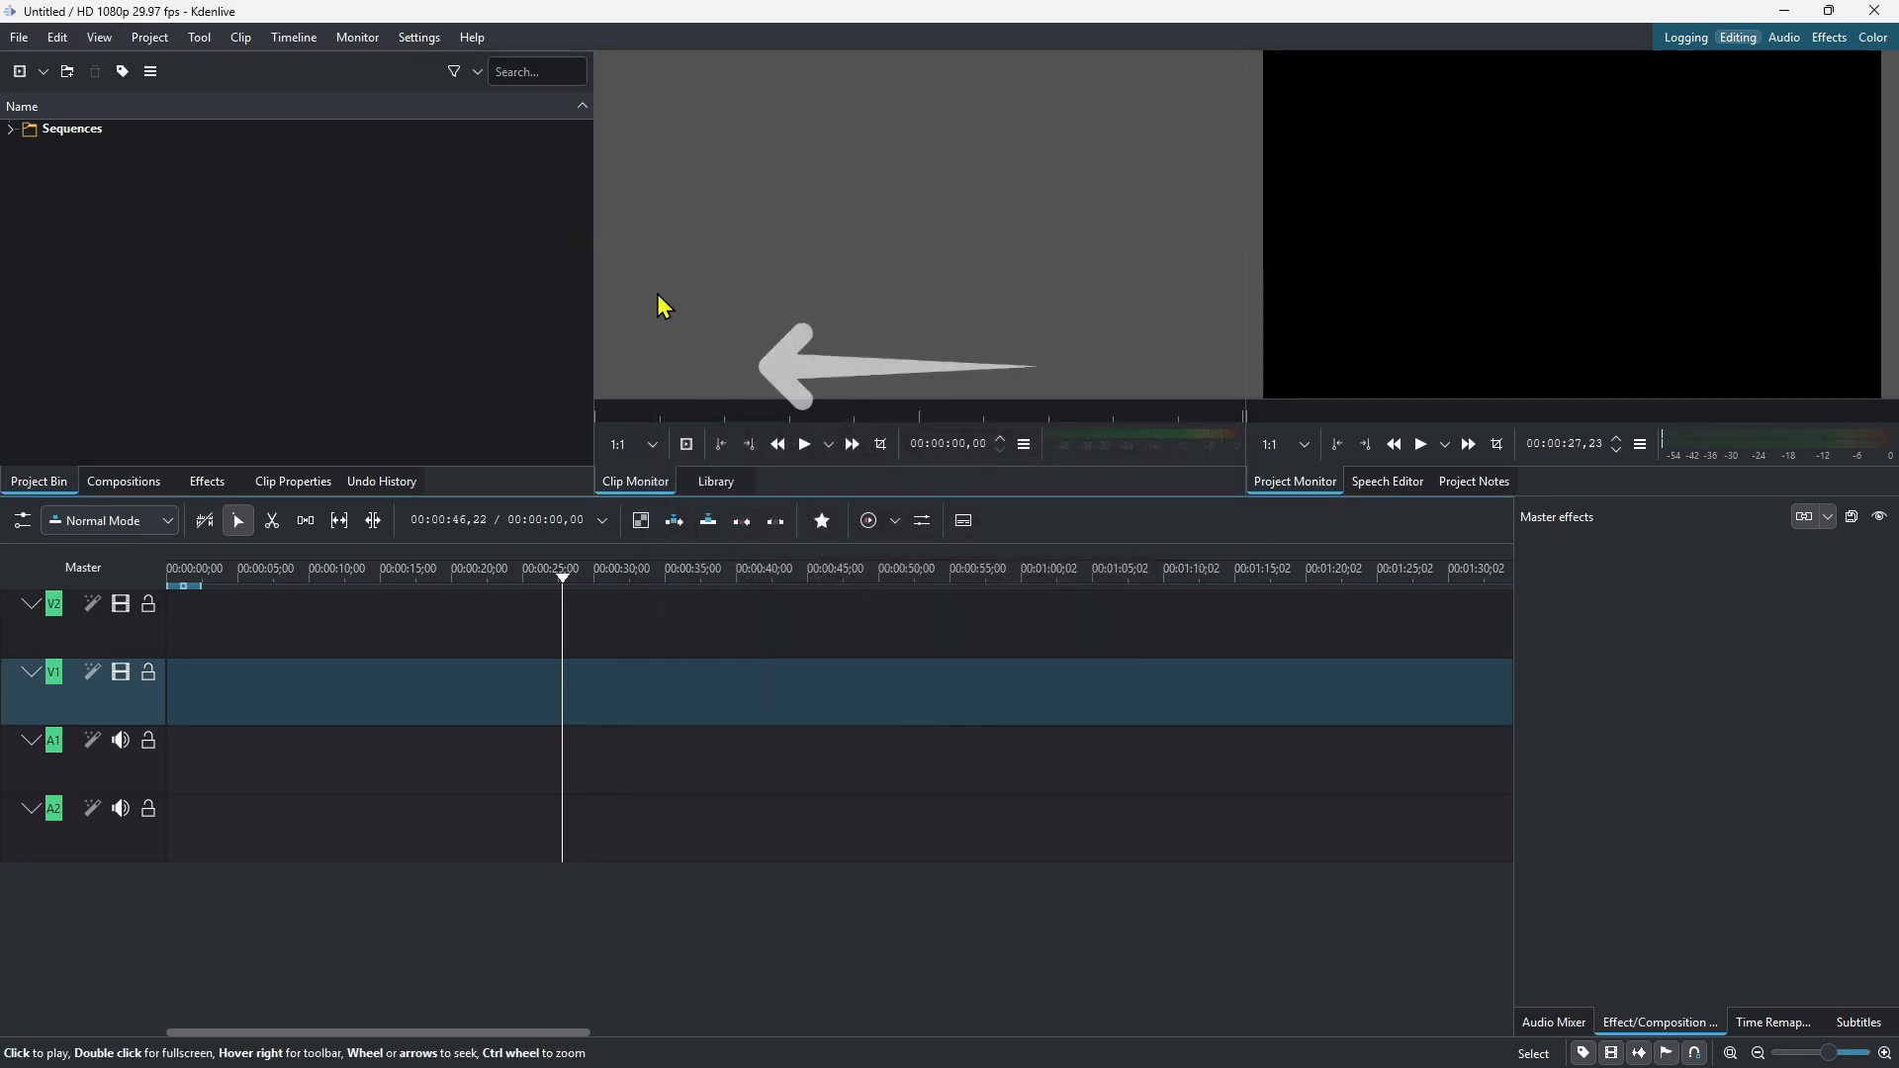
Step: In the Kdenlive configuration's project defaults, set the custom project folder to d:\
{"action": "left_click", "coordinate": [419, 37]}
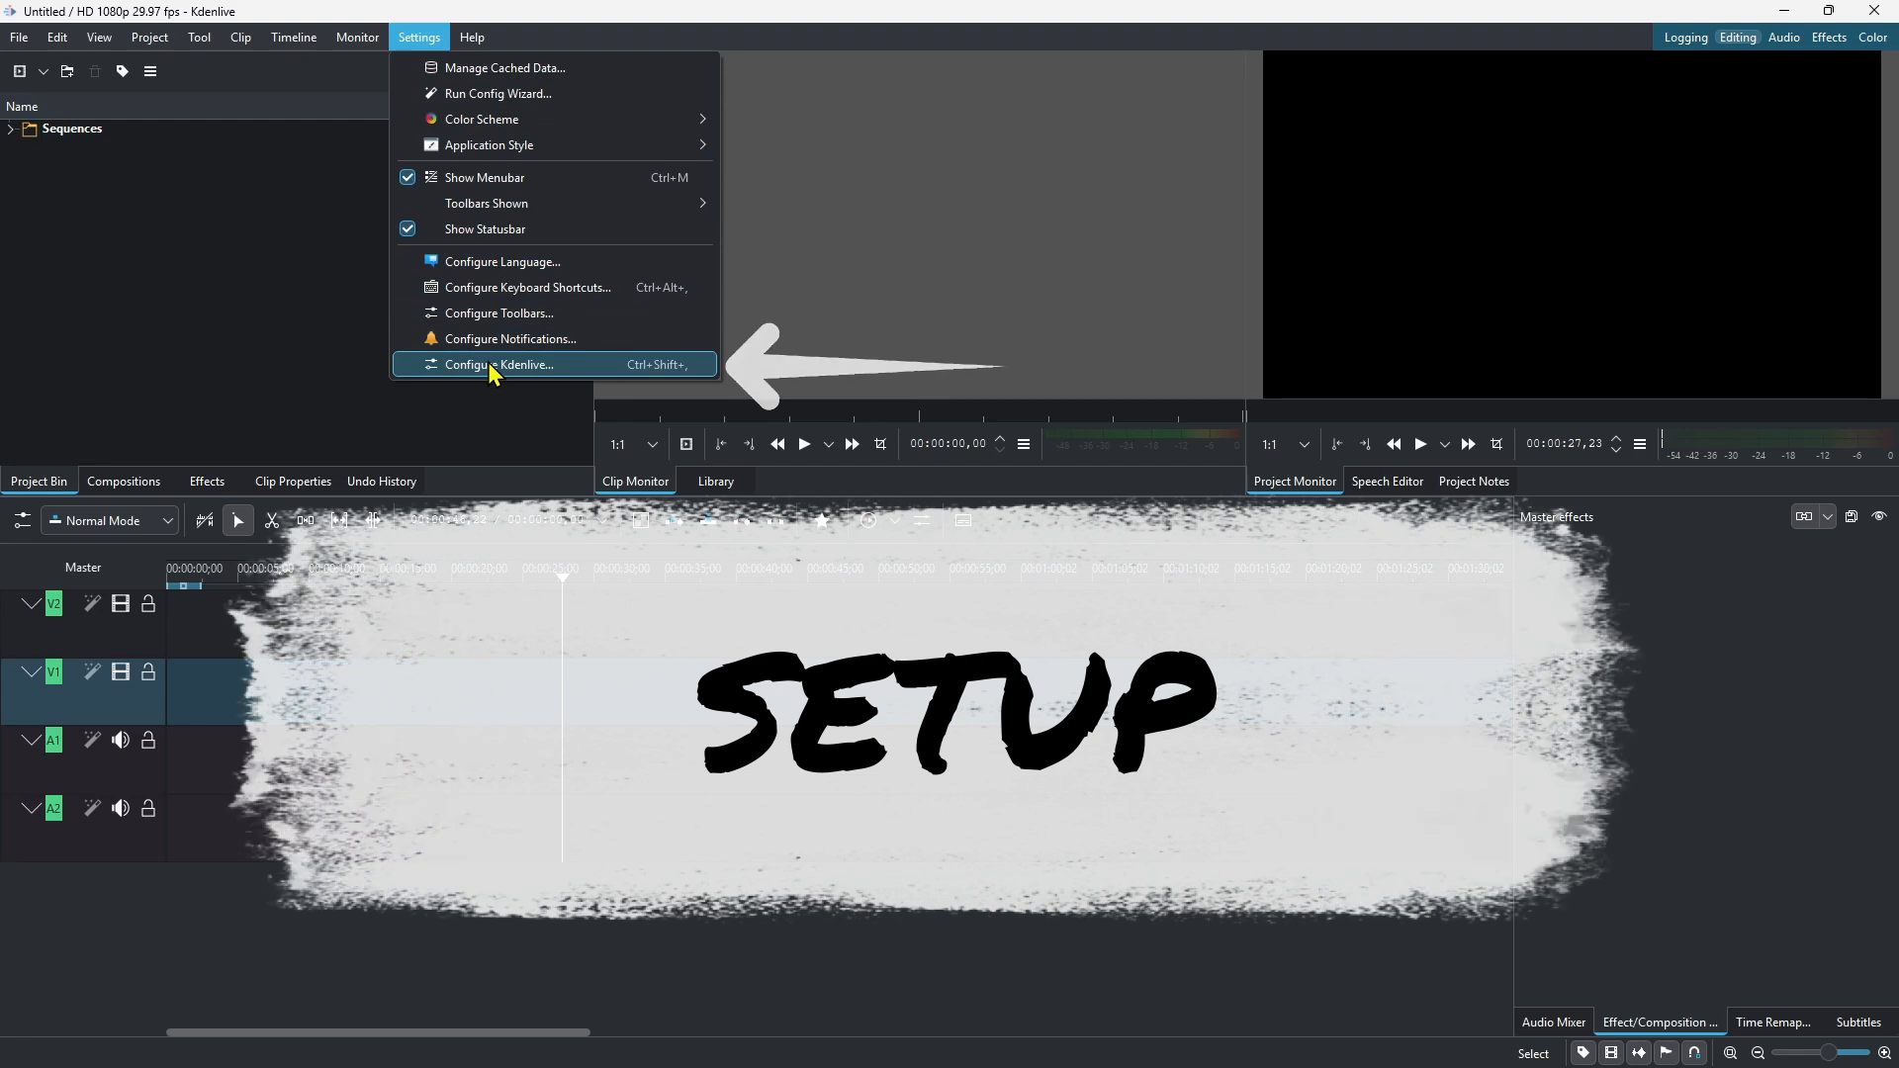
{"action": "left_click", "coordinate": [528, 363]}
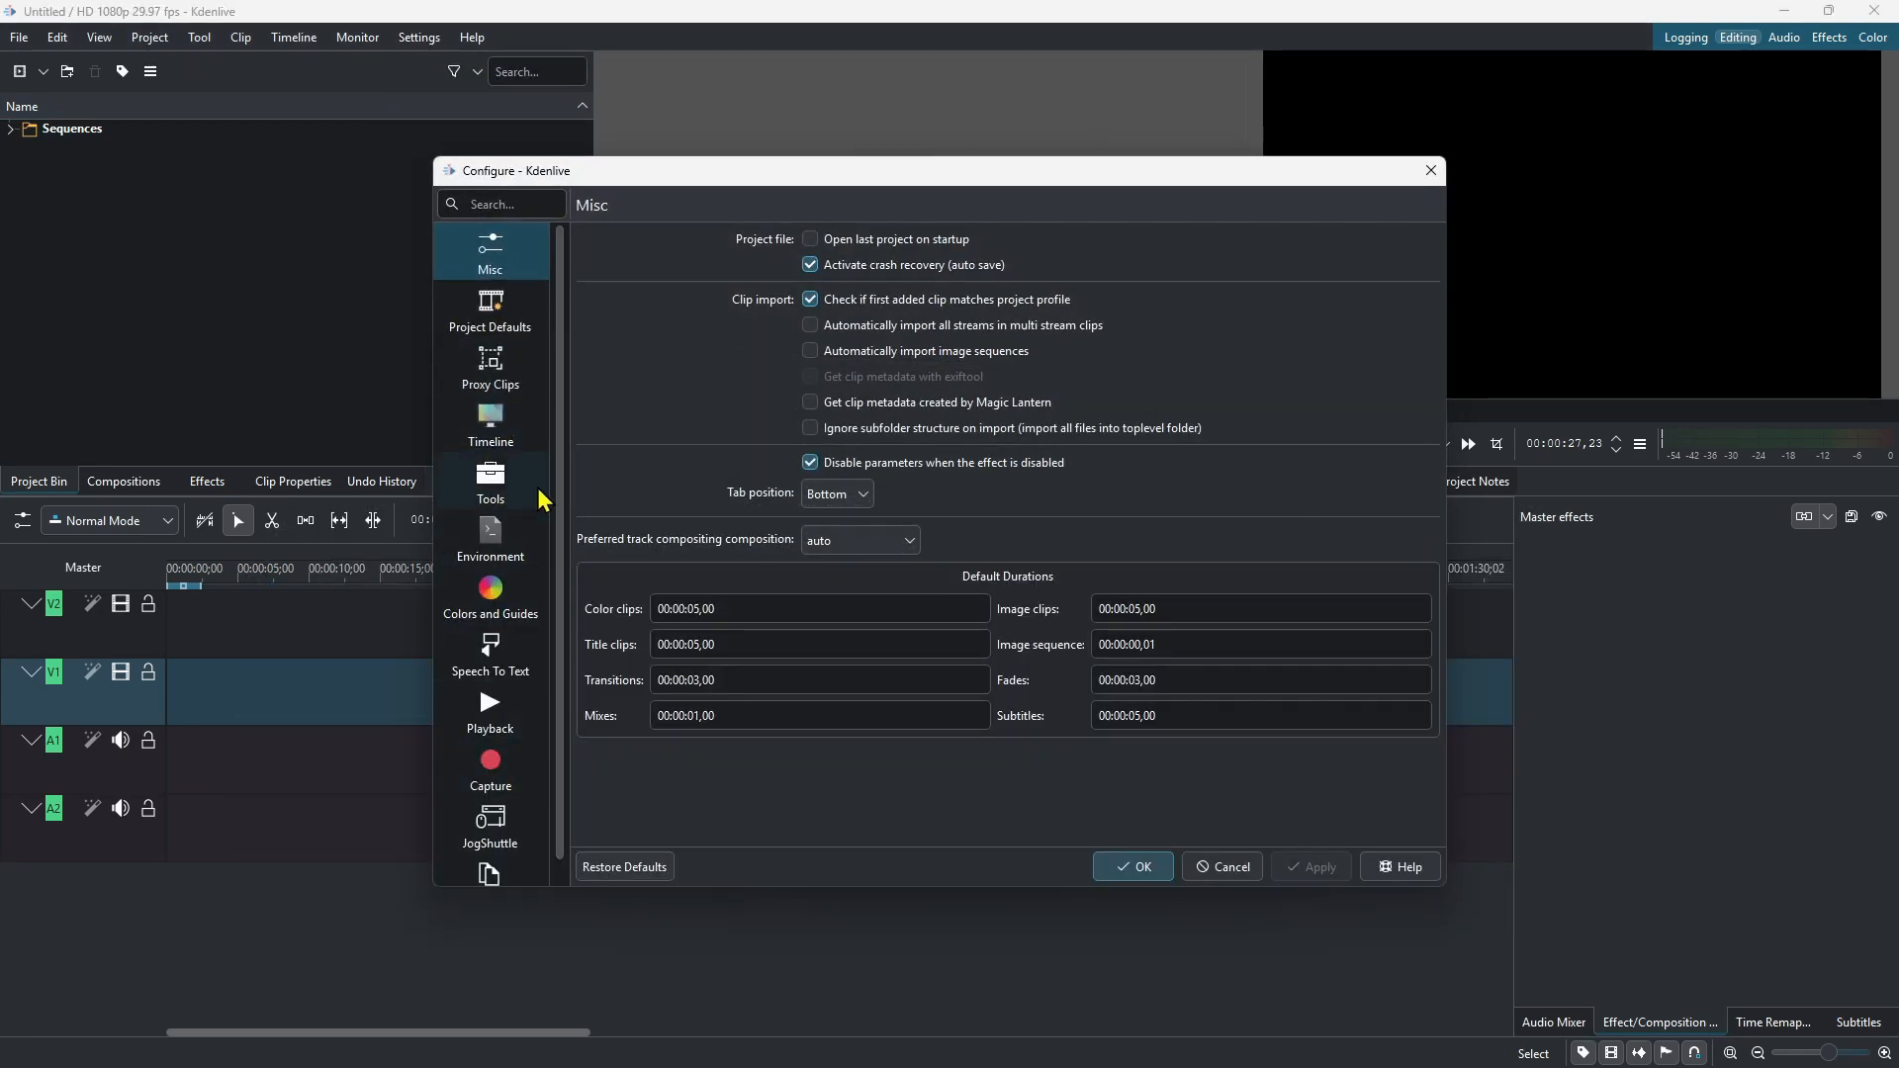
{"action": "left_click", "coordinate": [488, 302]}
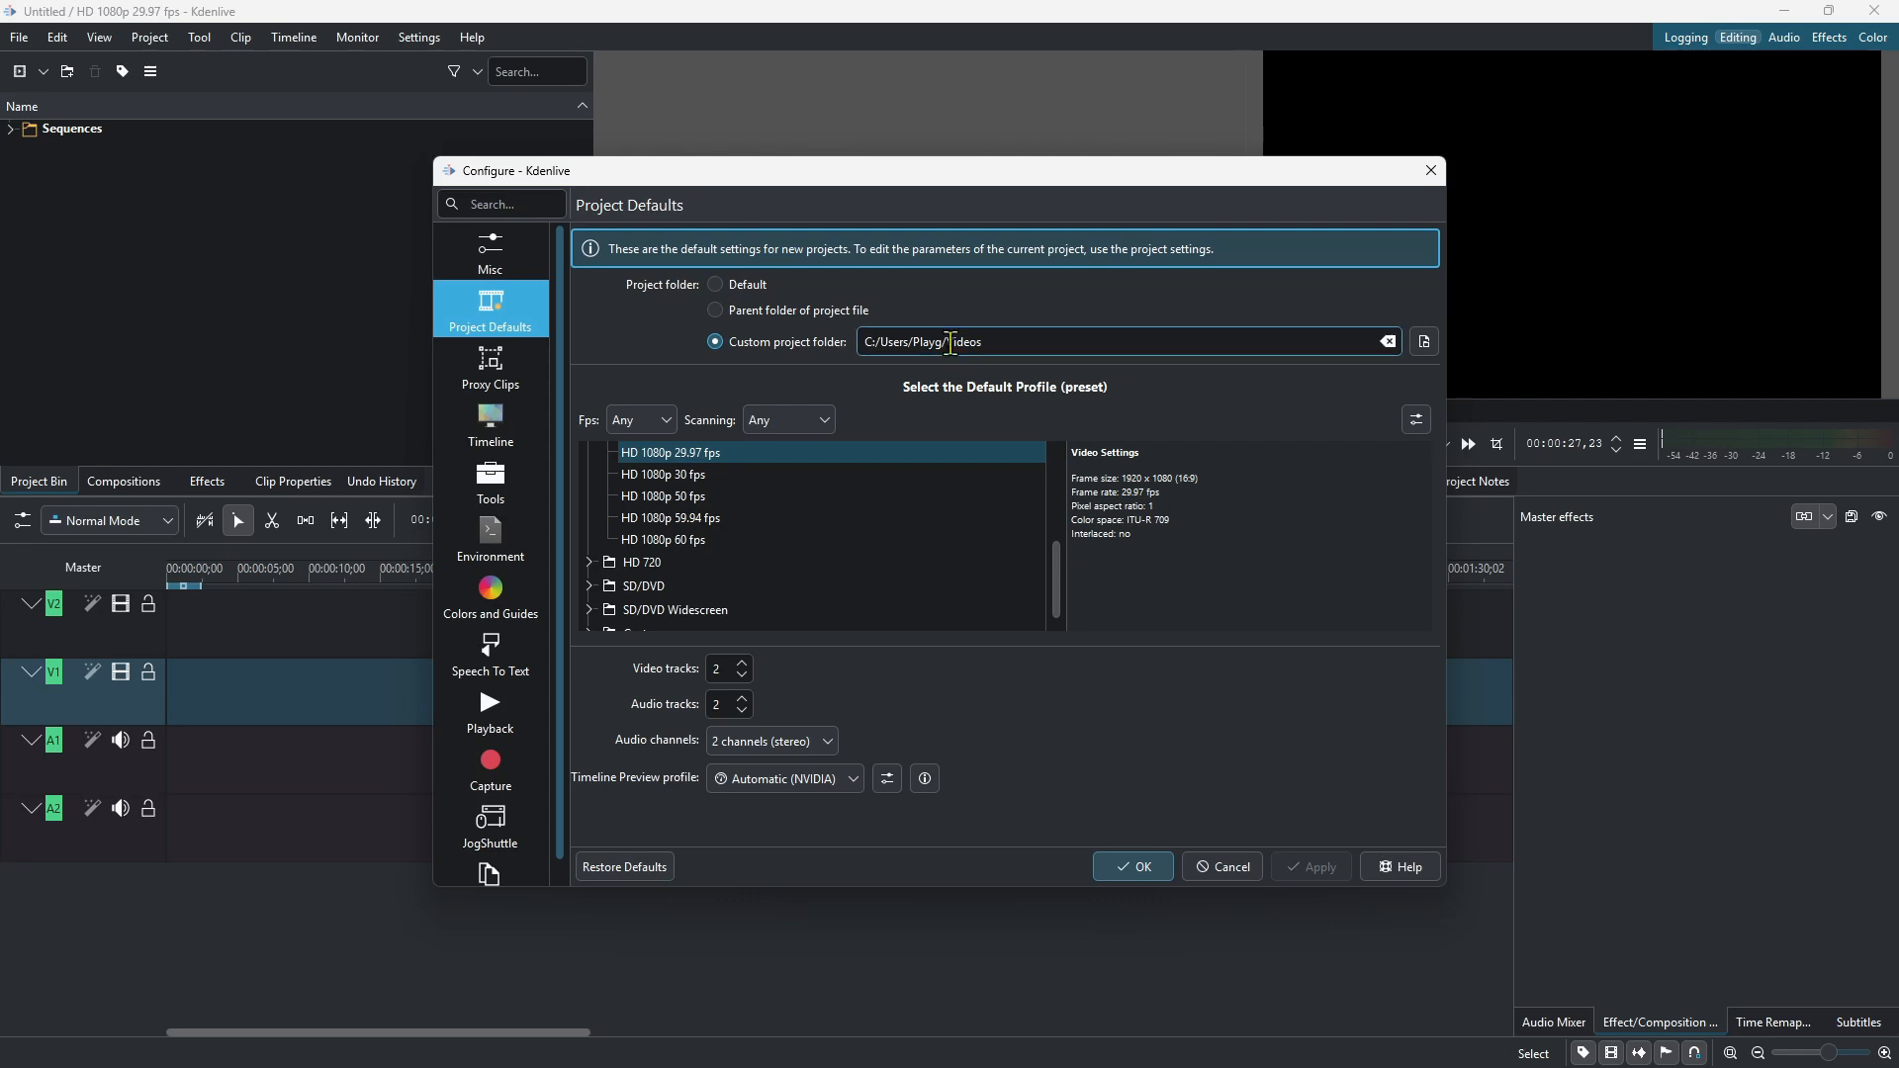
{"action": "left_click_drag", "start_coordinate": [1069, 334], "coordinate": [796, 326]}
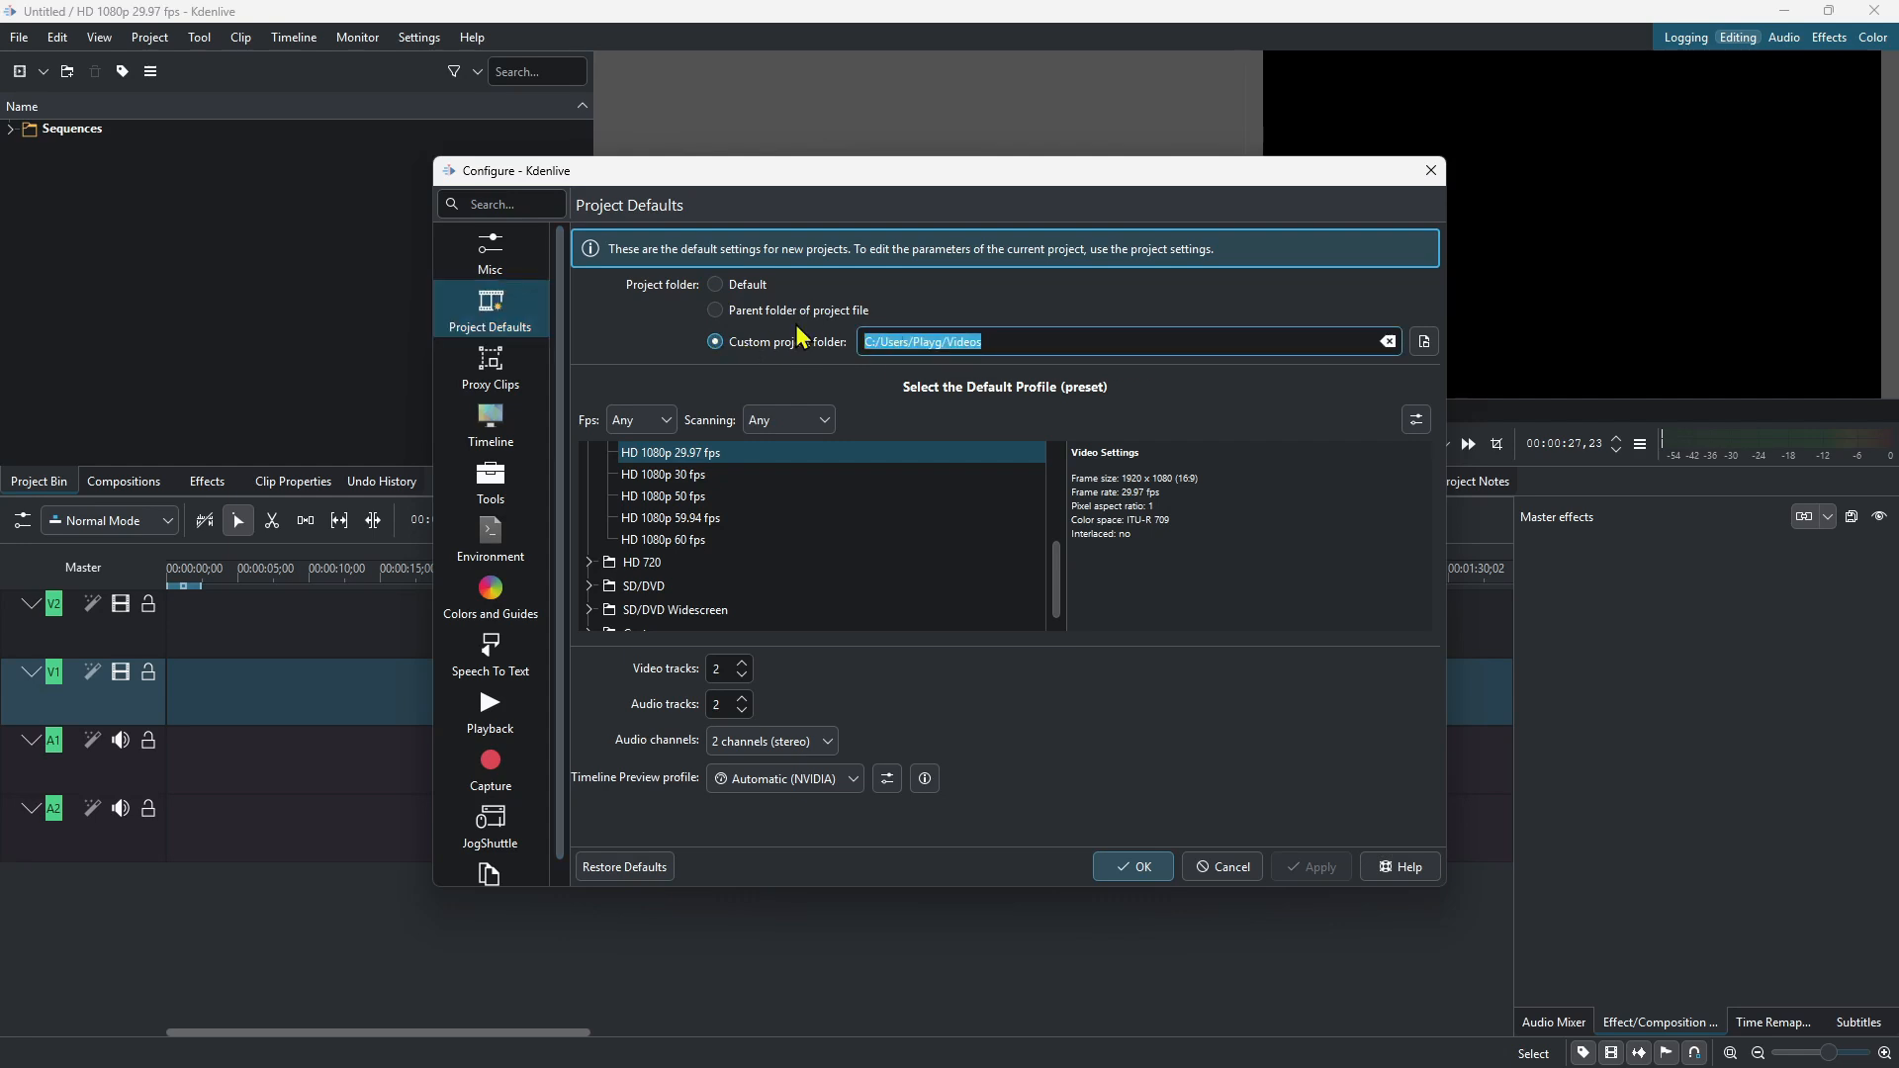
{"action": "type", "text": "d:\\d"}
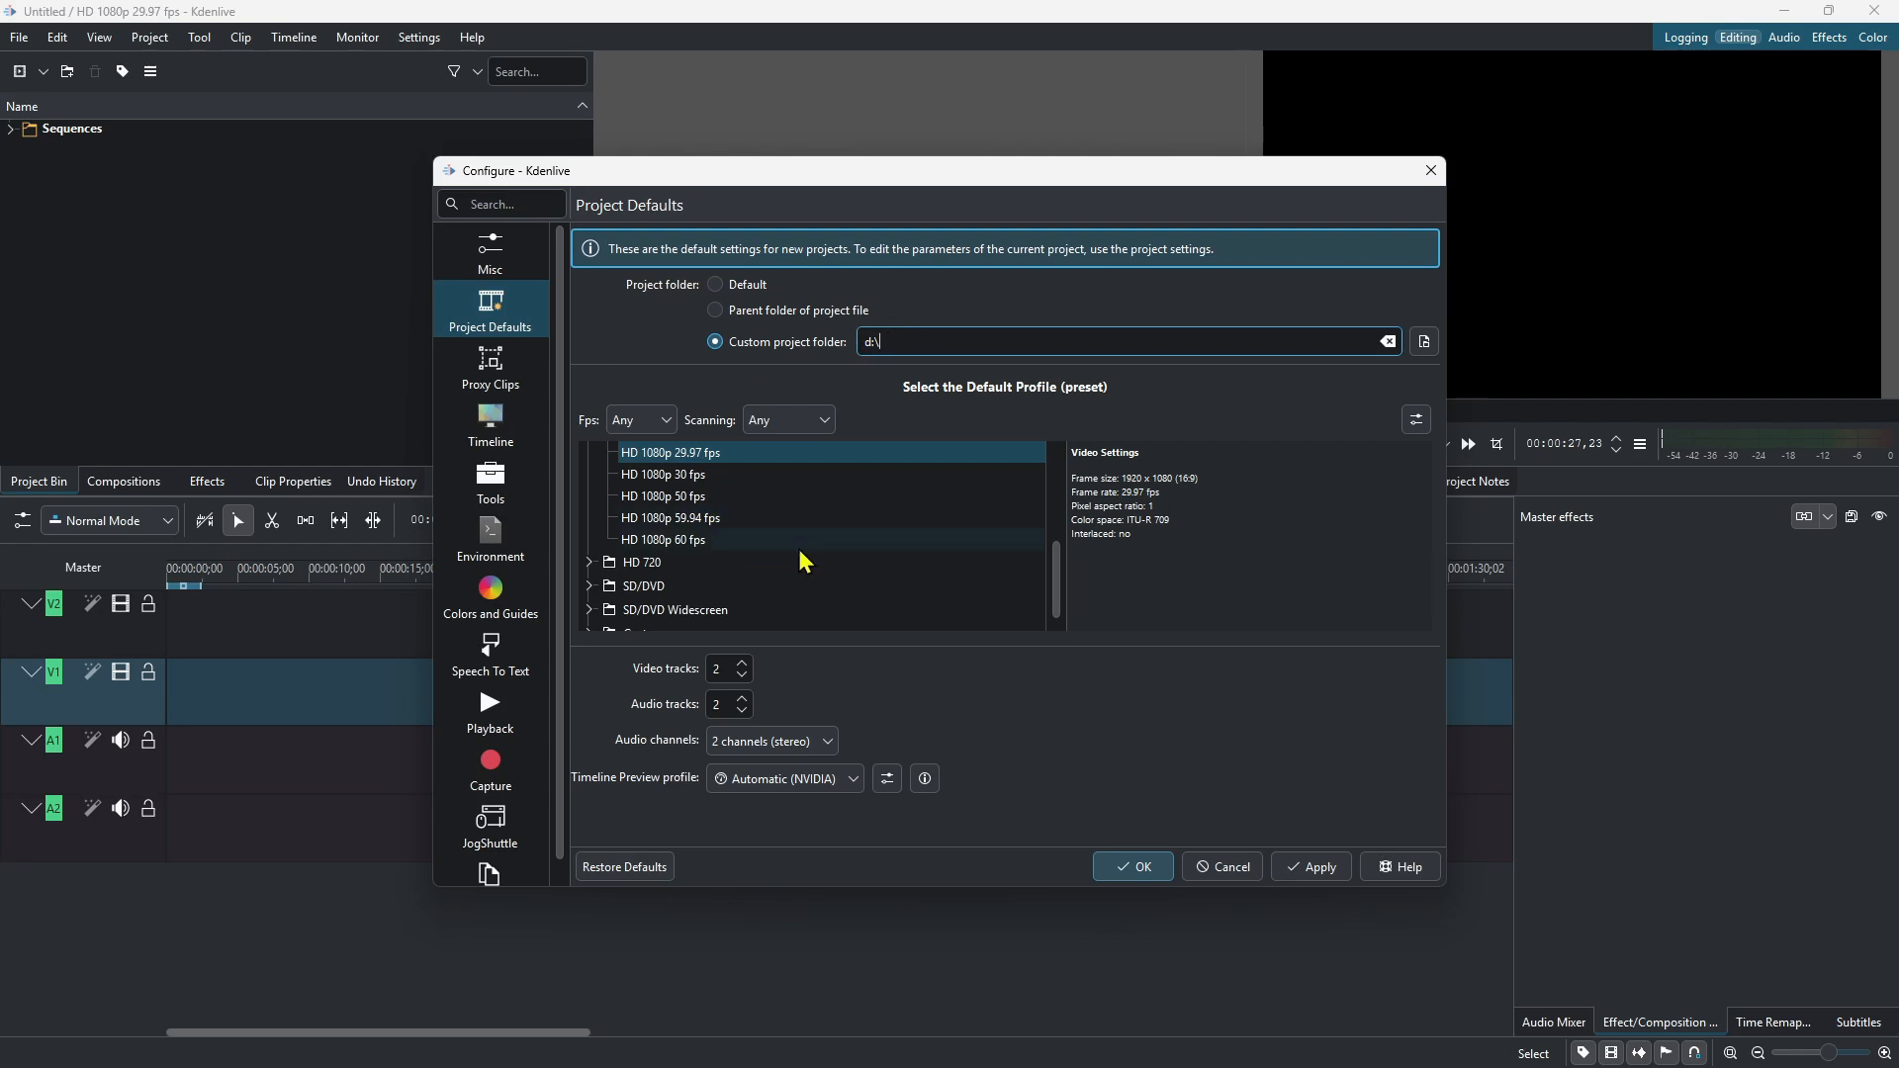
Step: Choose HD 1080p 30 fps as the default profile and look through the Custom profiles
{"action": "left_click", "coordinate": [648, 477]}
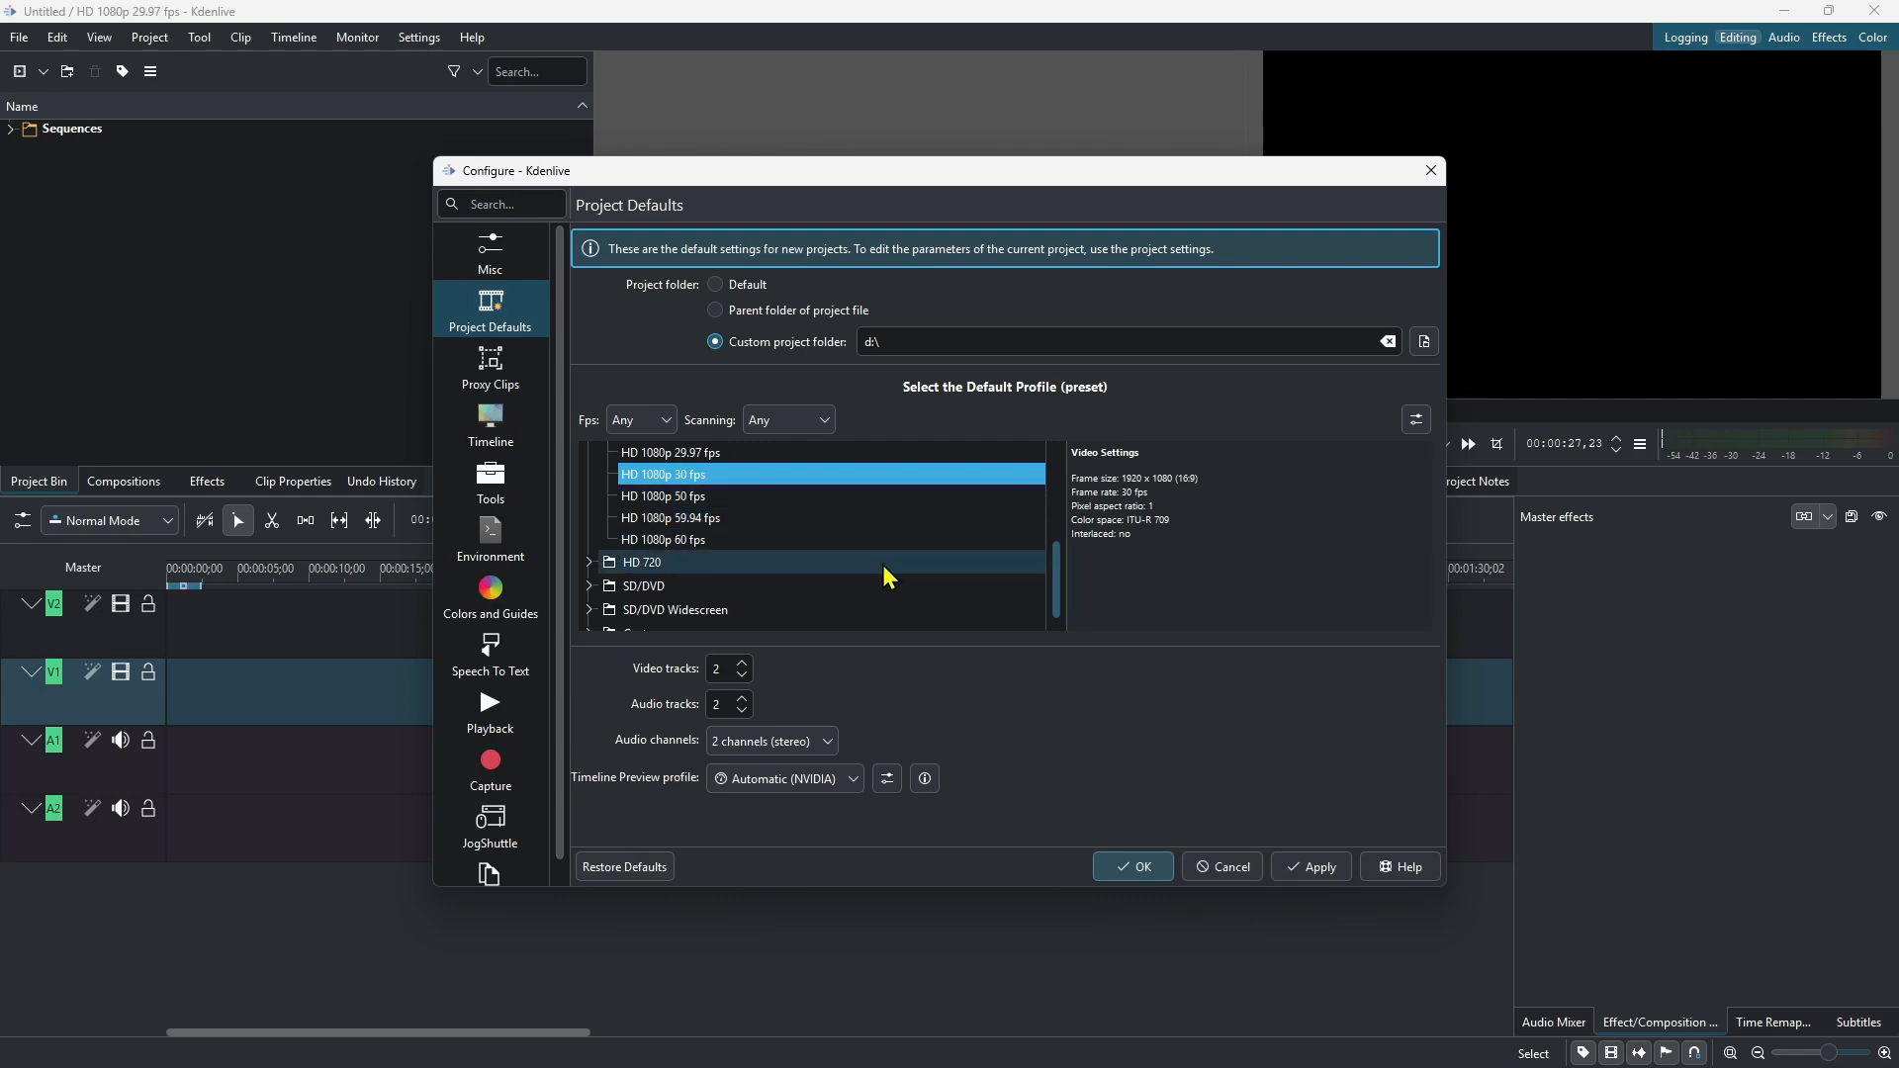
{"action": "scroll", "coordinate": [900, 553], "scroll_direction": "down", "scroll_amount": 1}
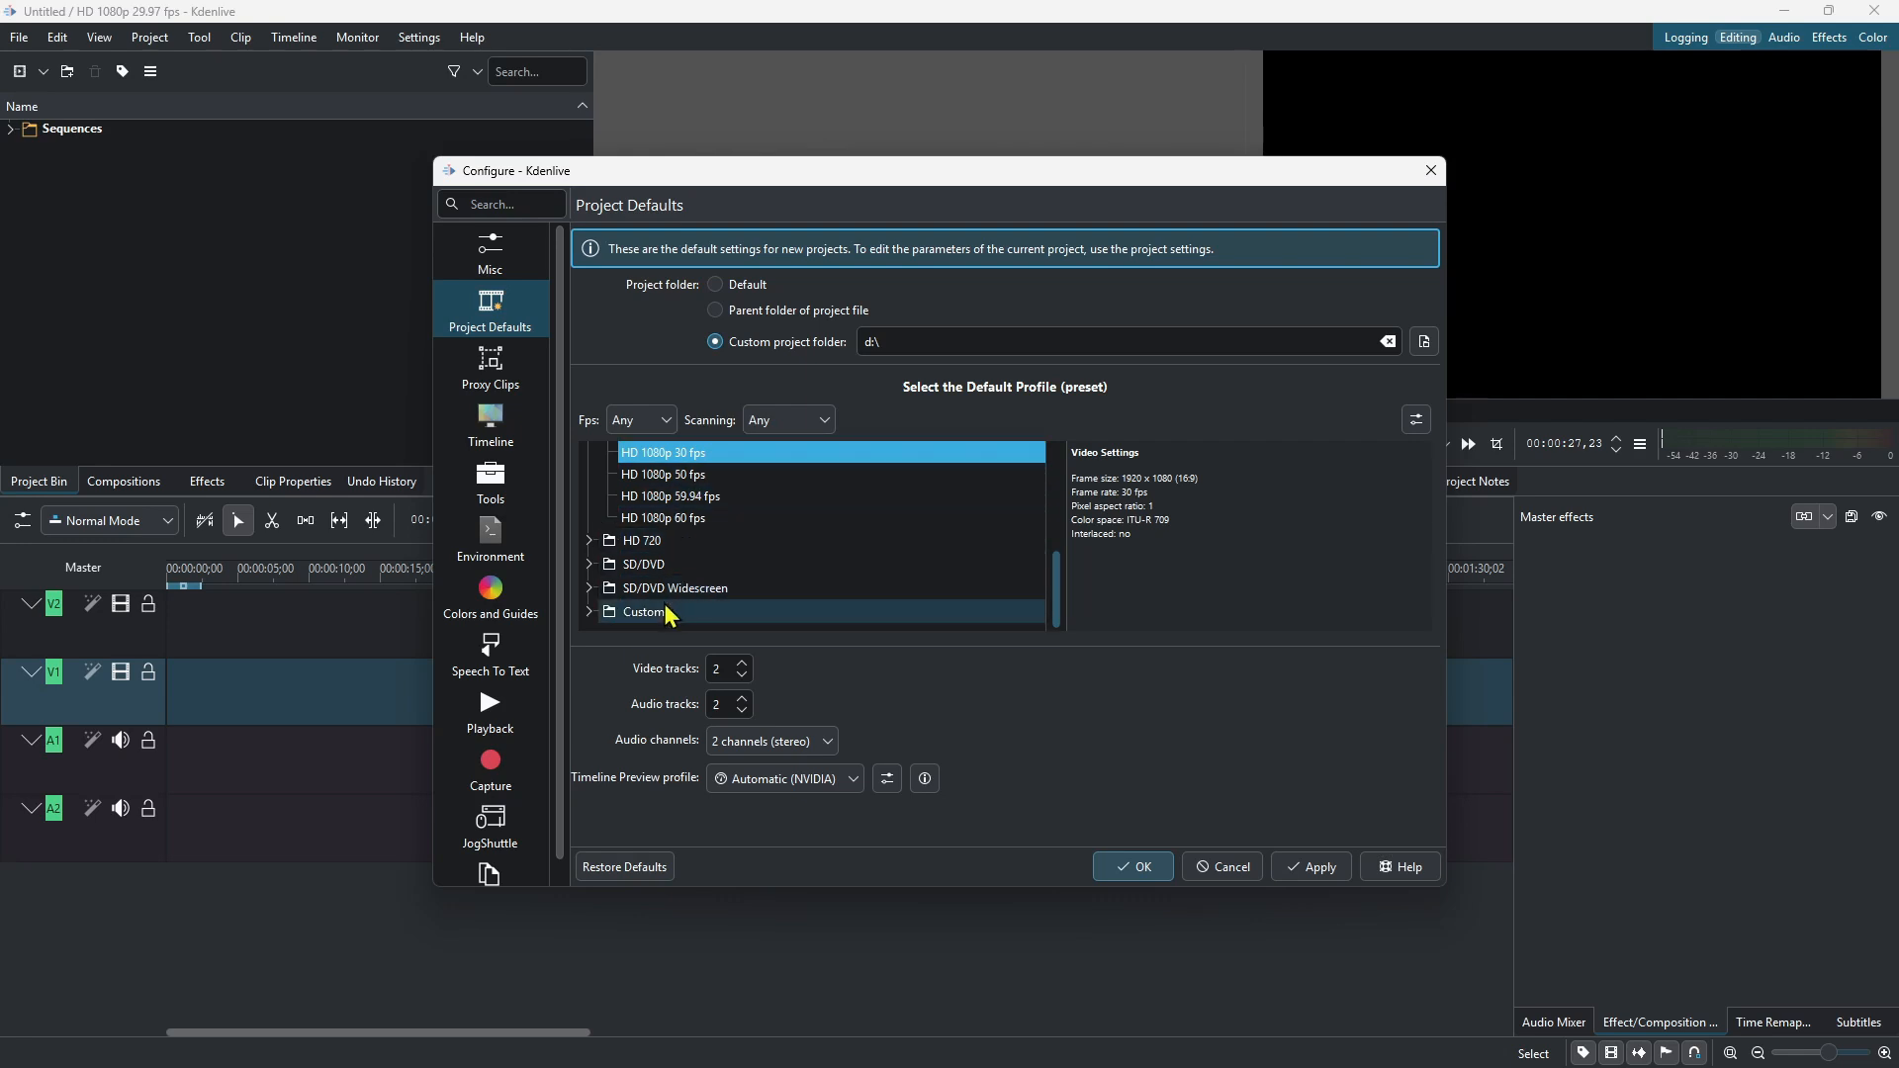
{"action": "left_click", "coordinate": [594, 612]}
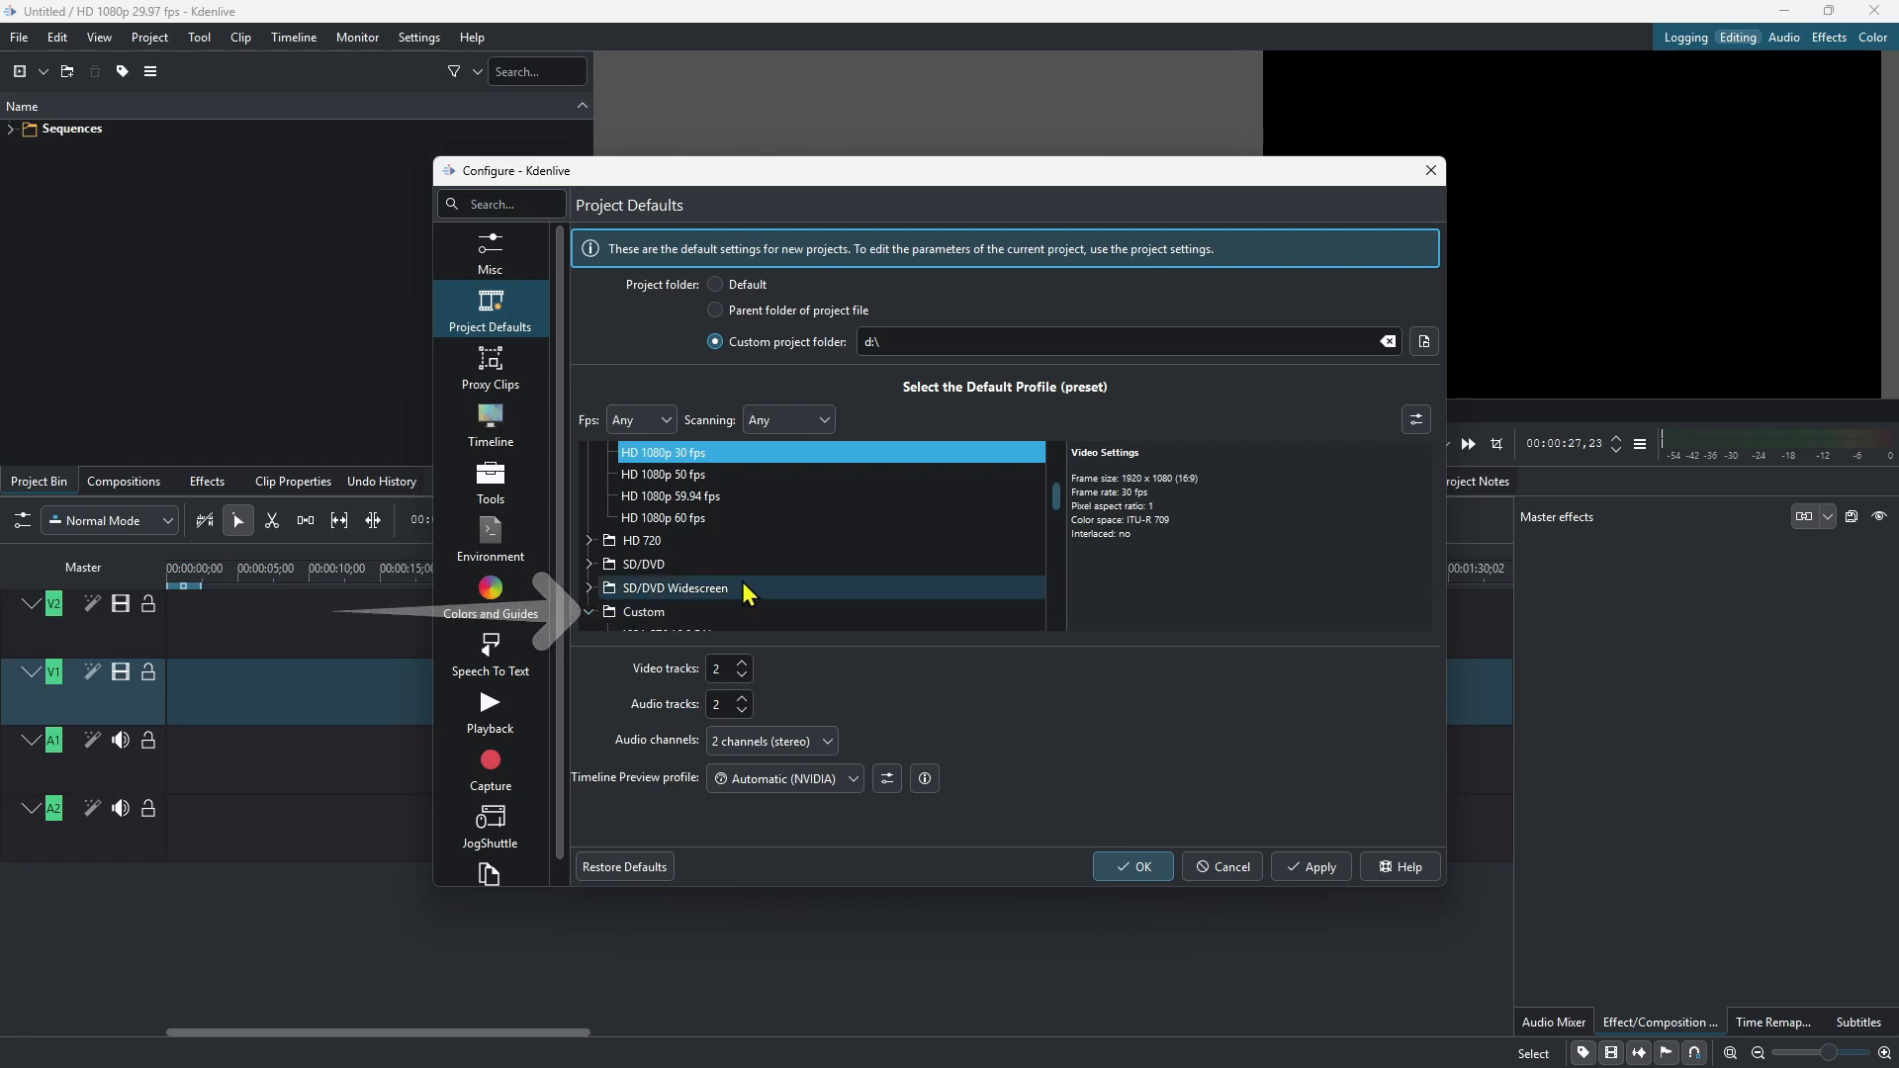
{"action": "scroll", "coordinate": [821, 593], "scroll_direction": "down", "scroll_amount": 5}
{"action": "scroll", "coordinate": [821, 546], "scroll_direction": "down", "scroll_amount": 6}
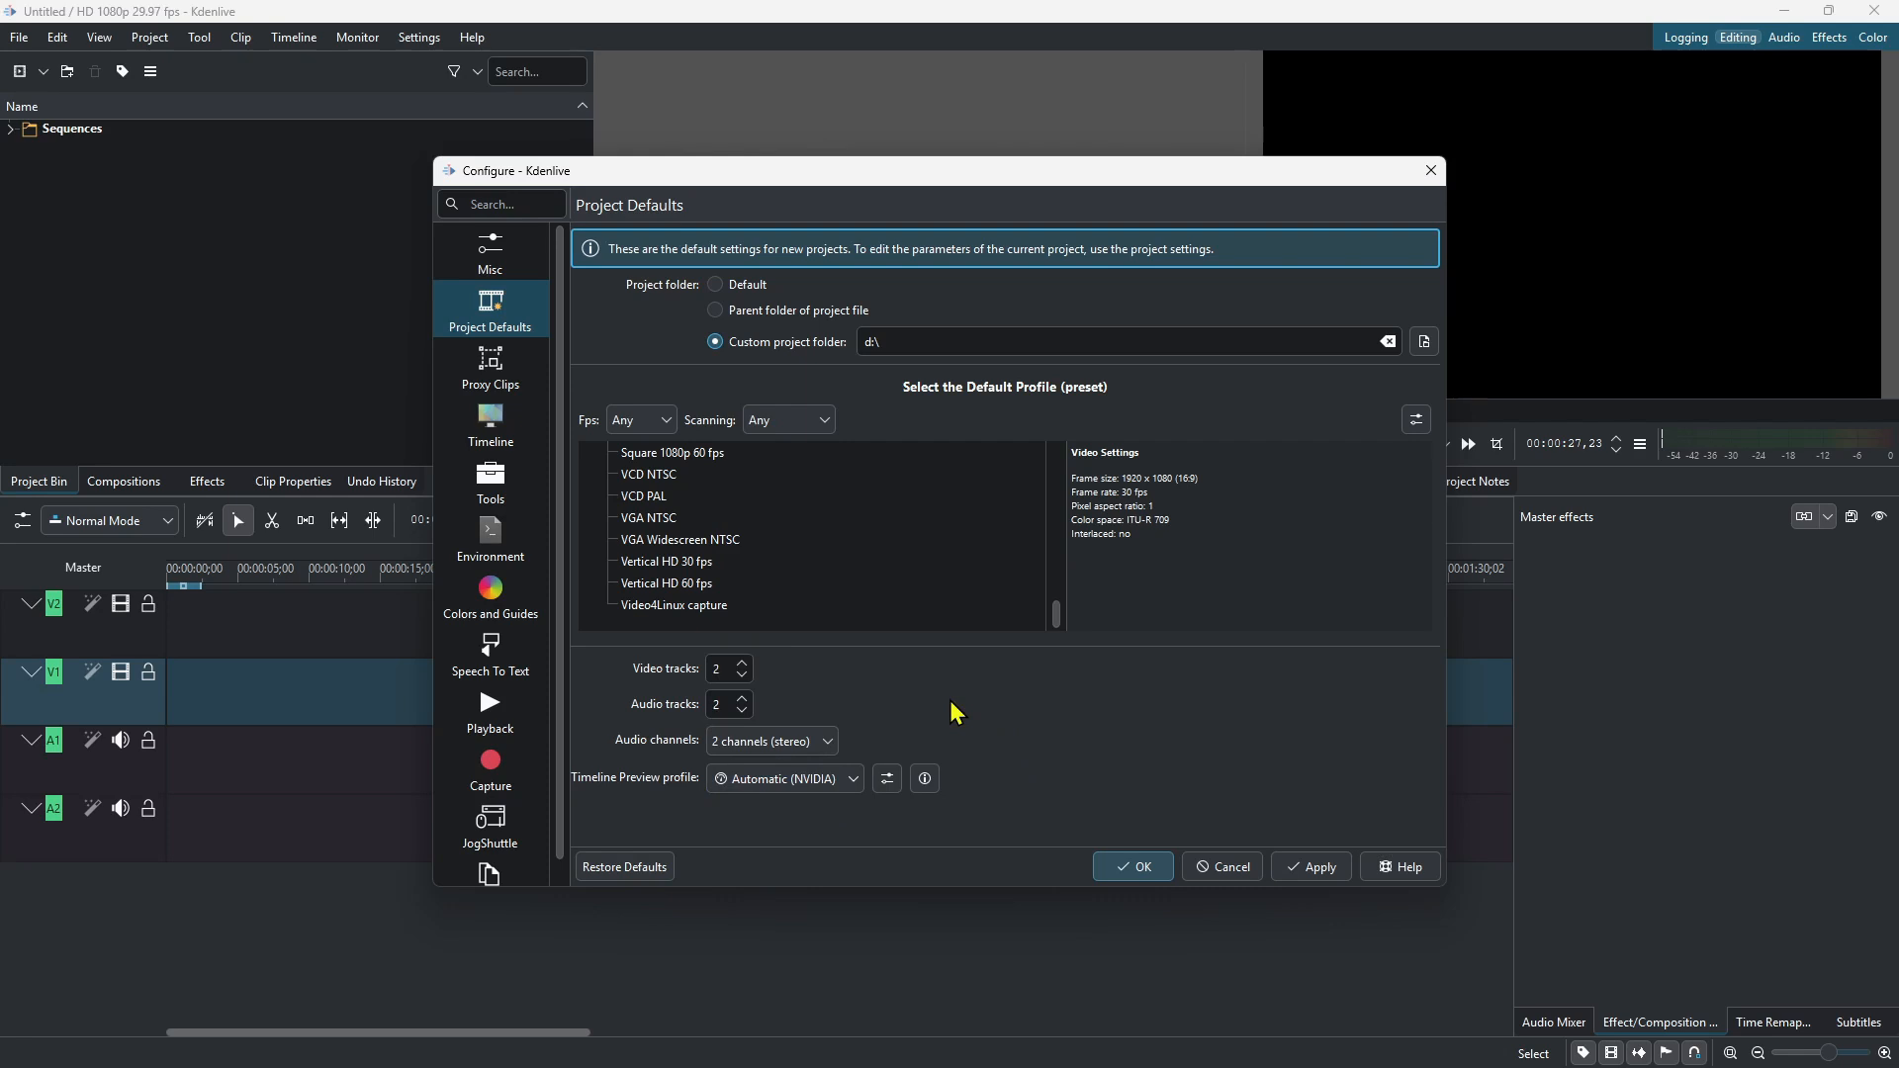
Step: Enable proxy clips by default with a proxy video resize width of 720 pixels, and apply the configuration
{"action": "left_click", "coordinate": [484, 381]}
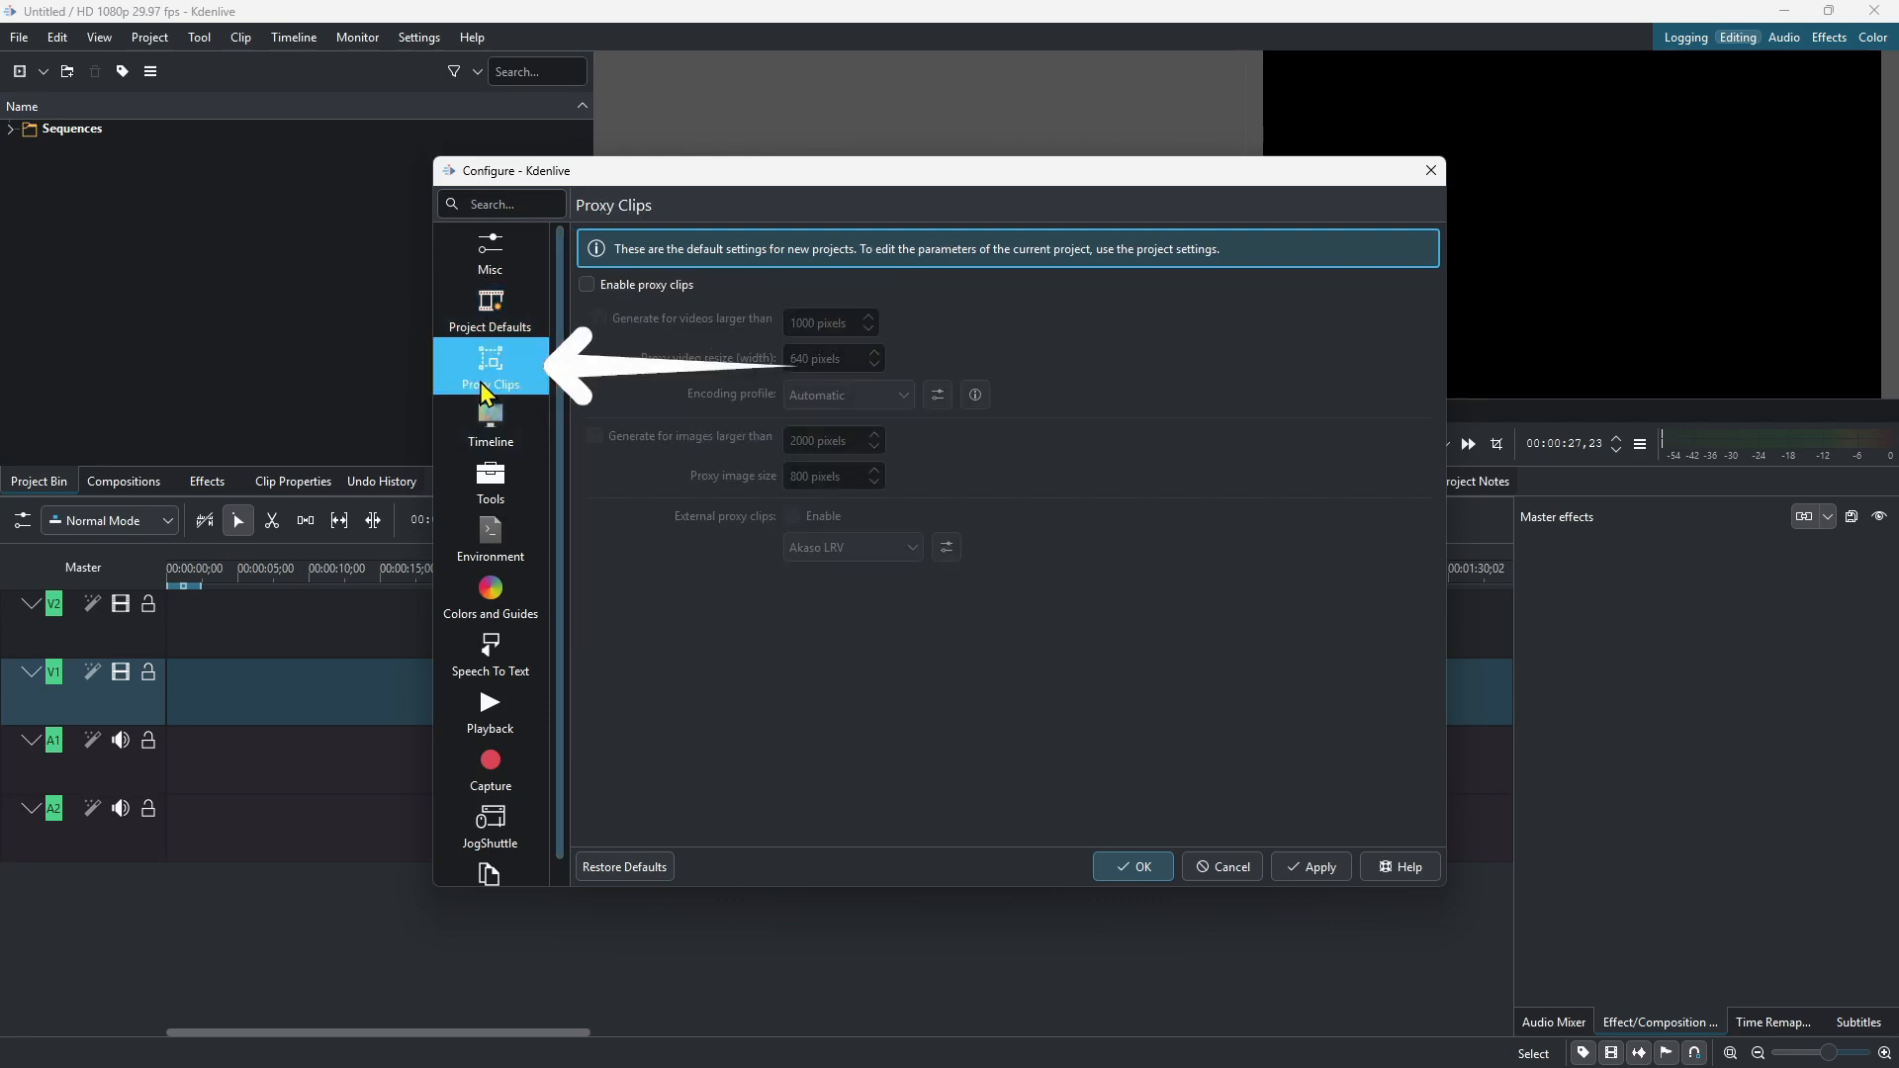
{"action": "left_click", "coordinate": [586, 284]}
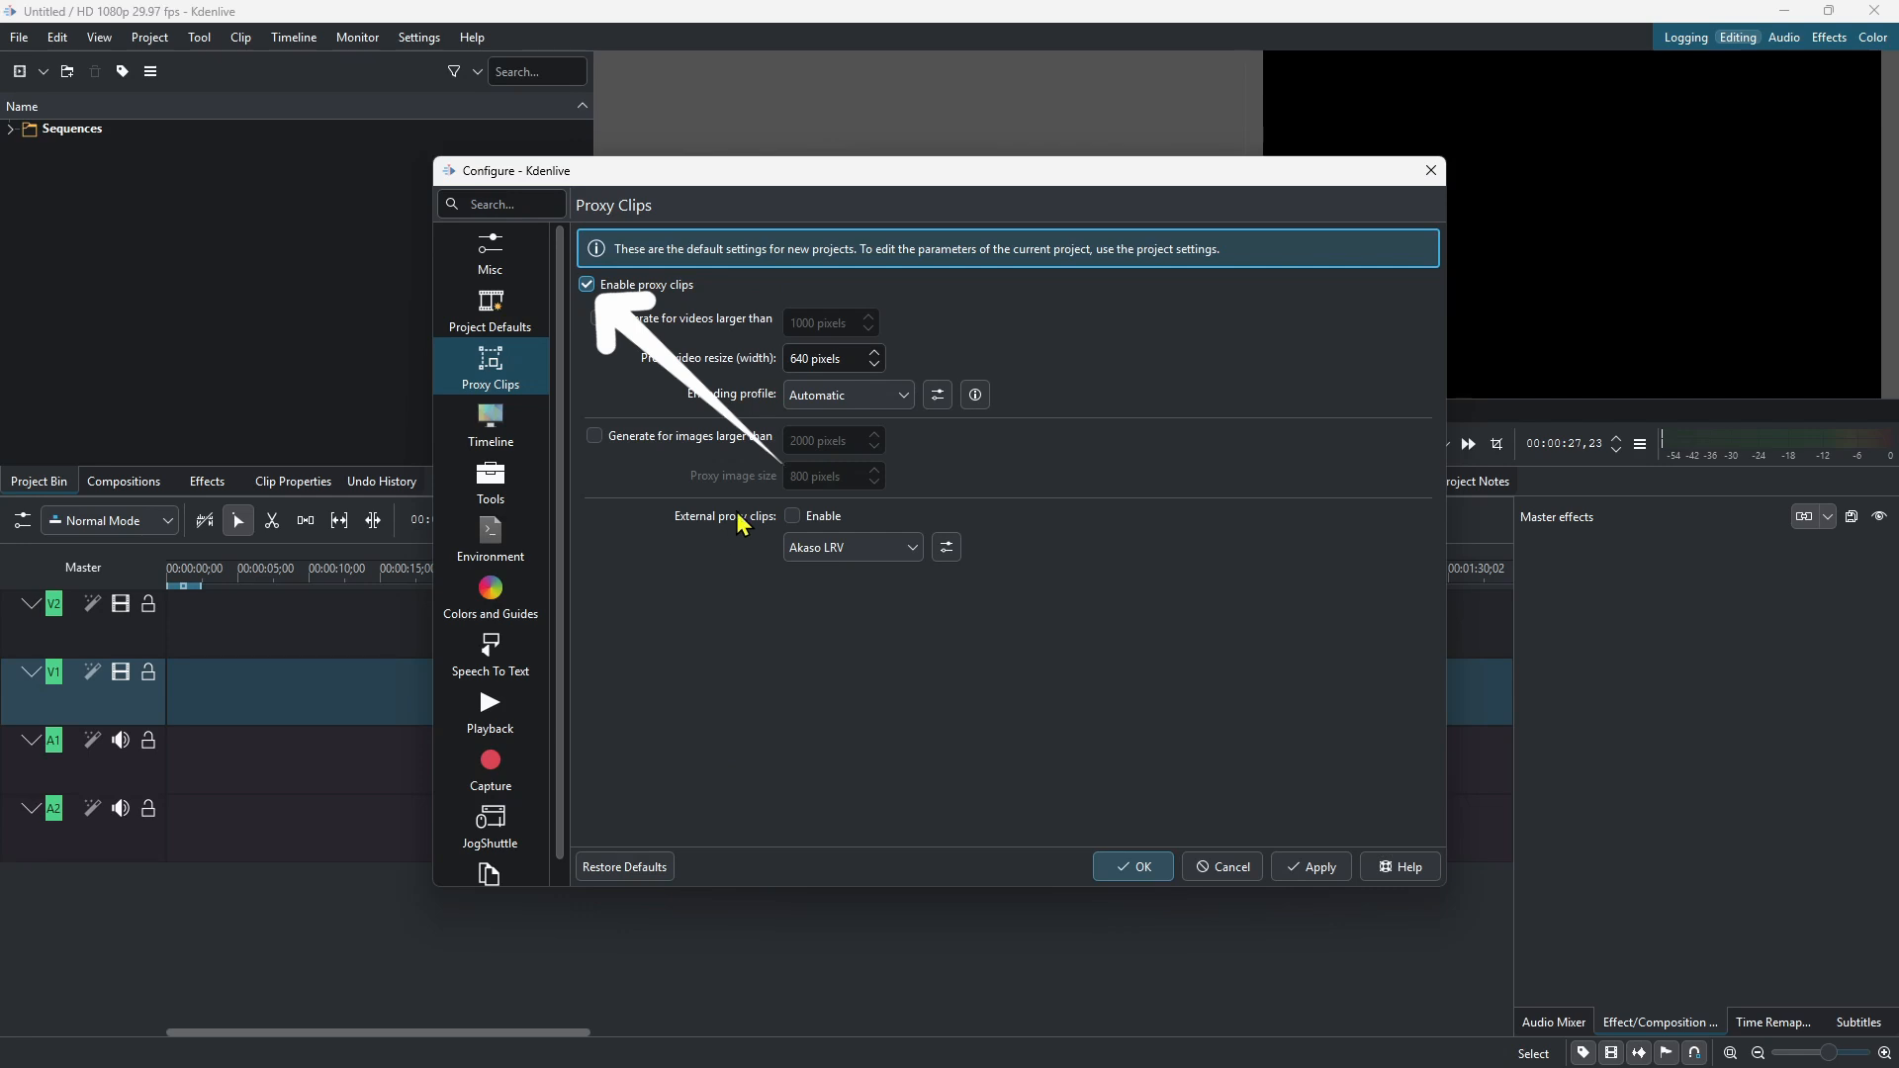
{"action": "left_click_drag", "start_coordinate": [849, 359], "coordinate": [744, 360]}
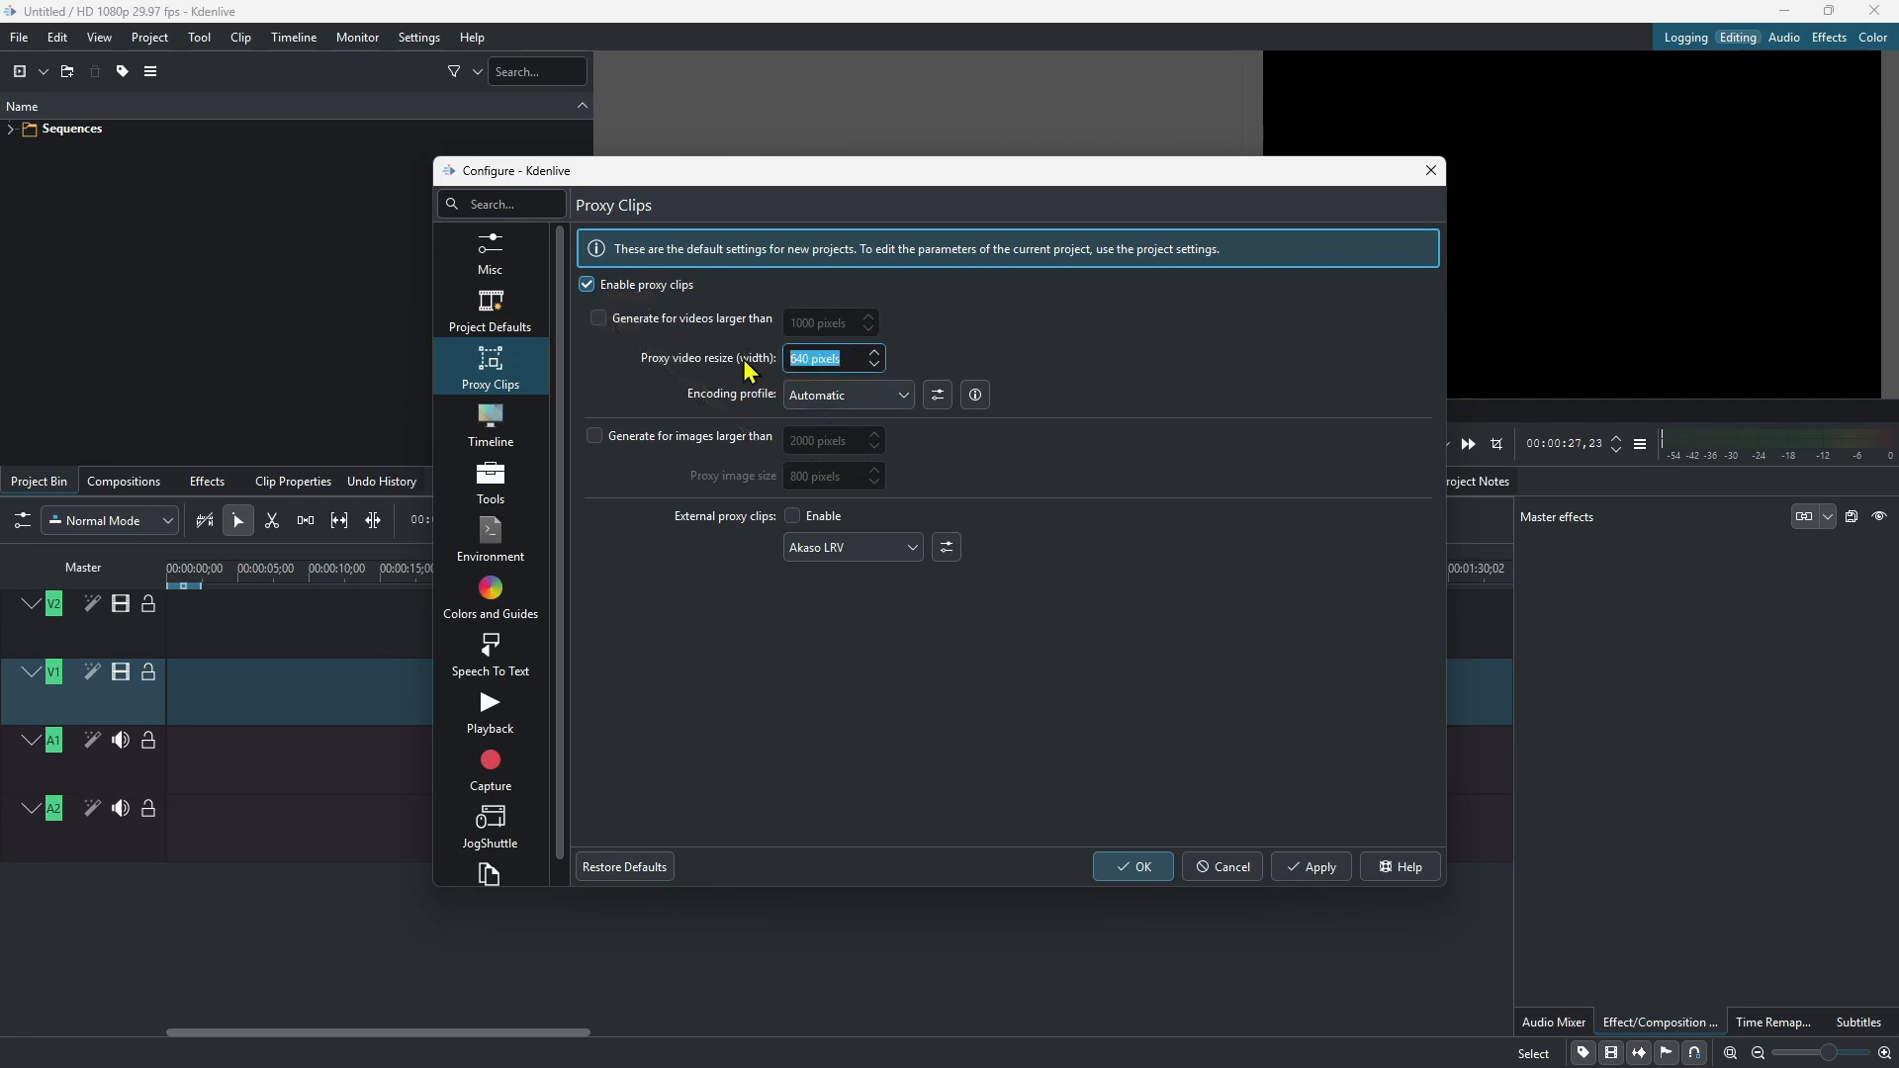
{"action": "type", "text": "72"}
{"action": "left_click", "coordinate": [1308, 868]}
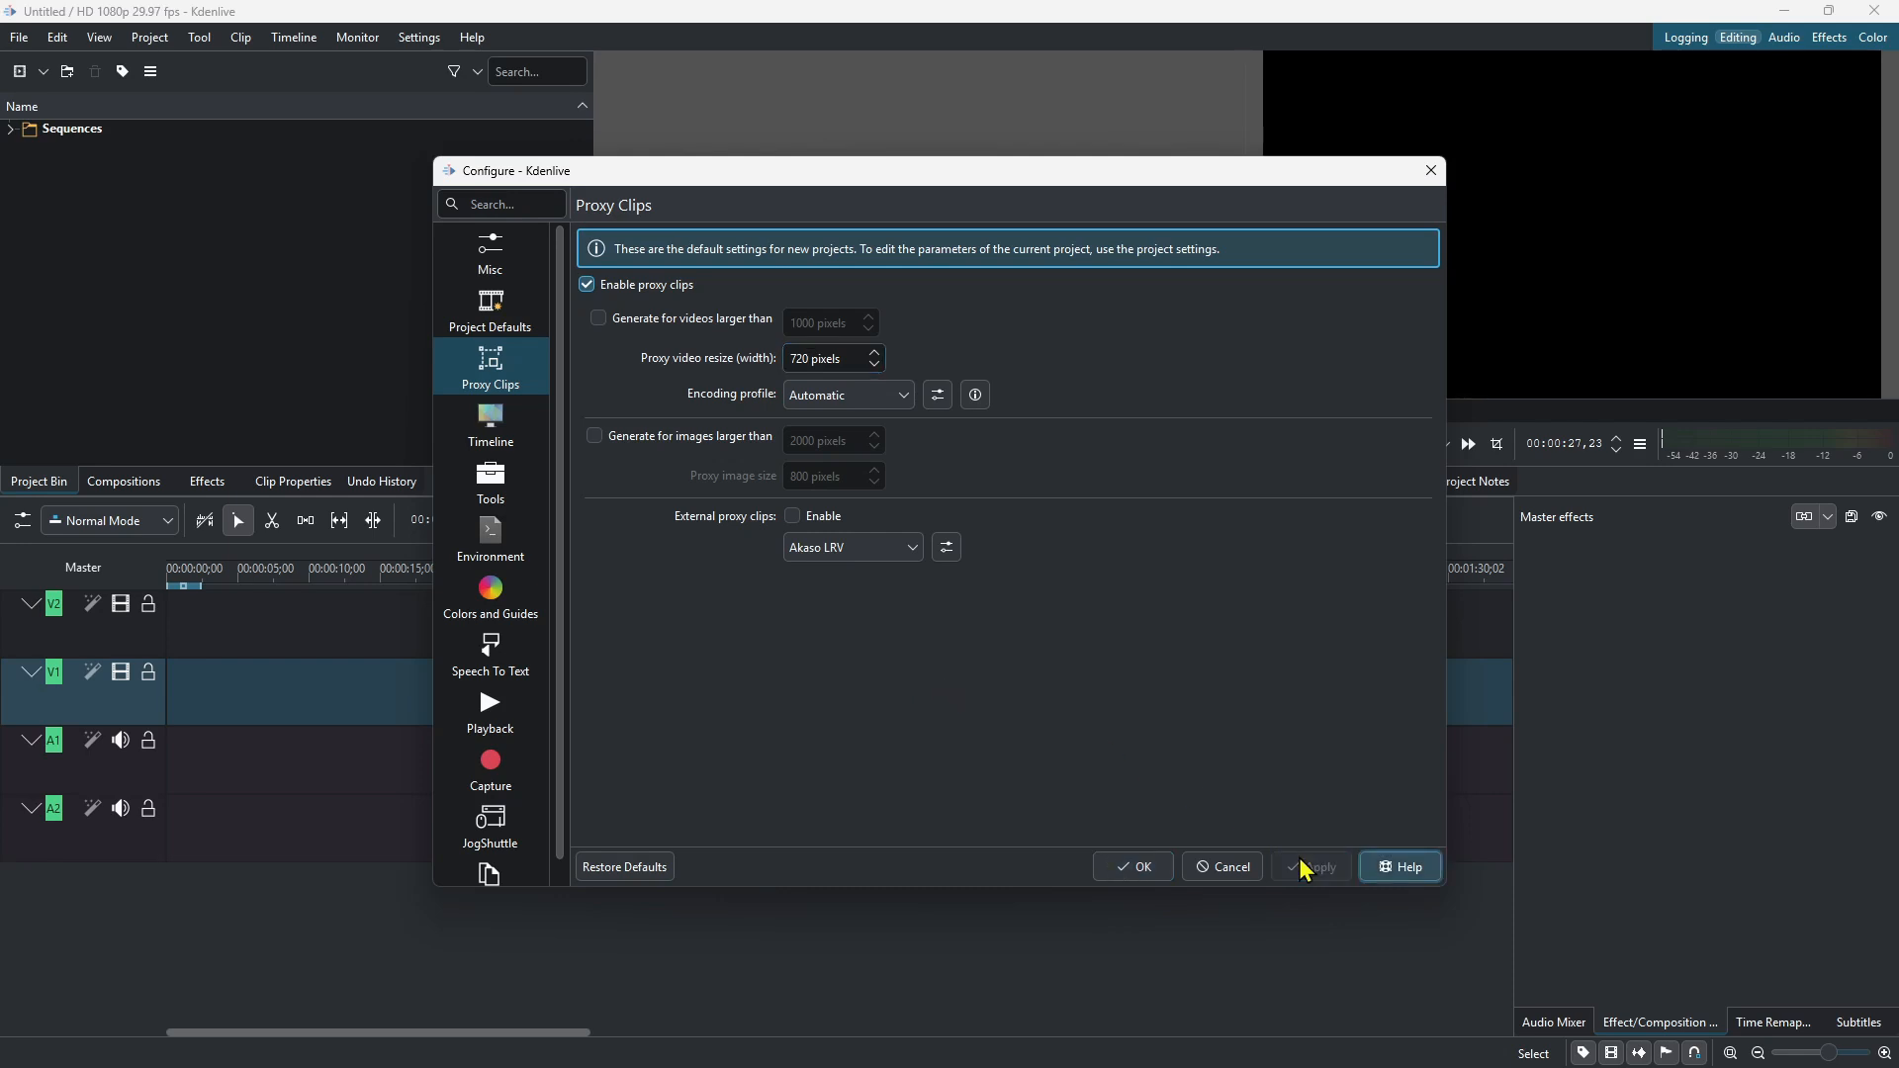
{"action": "left_click", "coordinate": [1135, 871]}
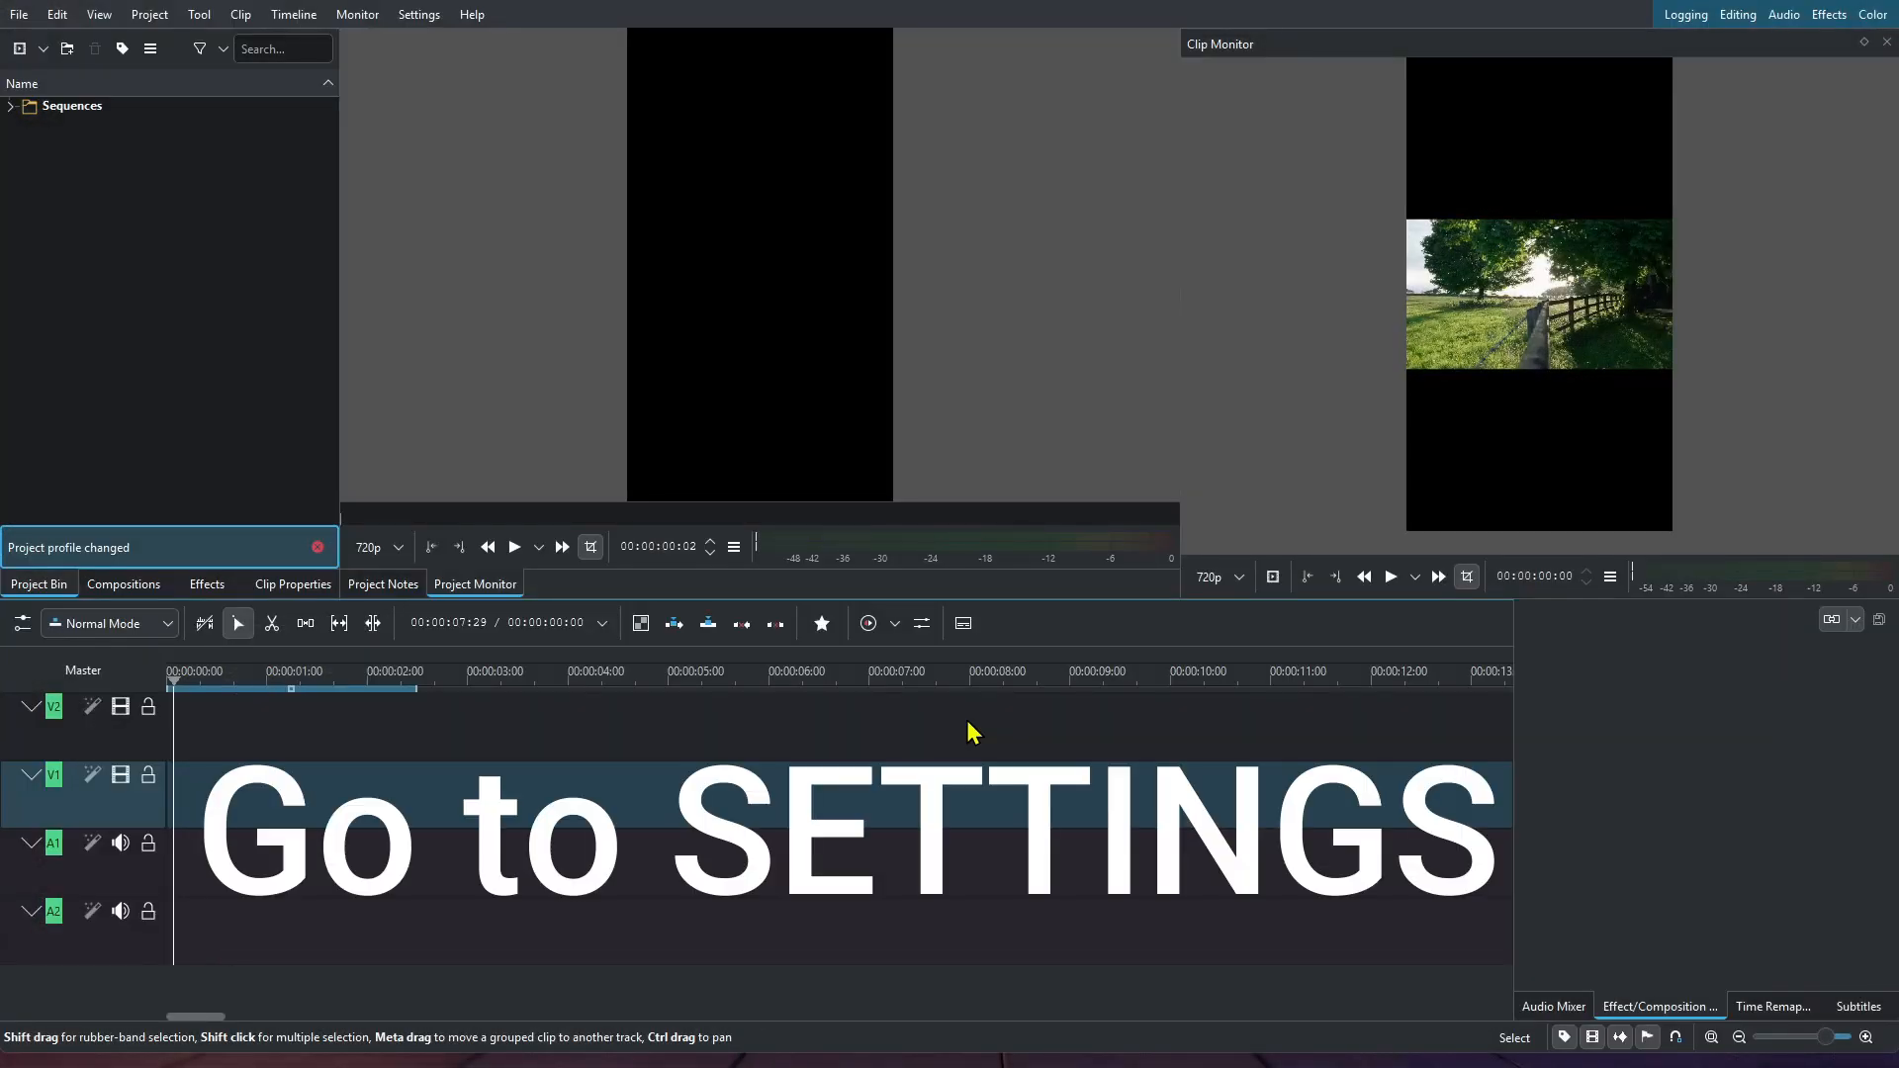
Step: Open the management of cached data
{"action": "left_click", "coordinate": [418, 14]}
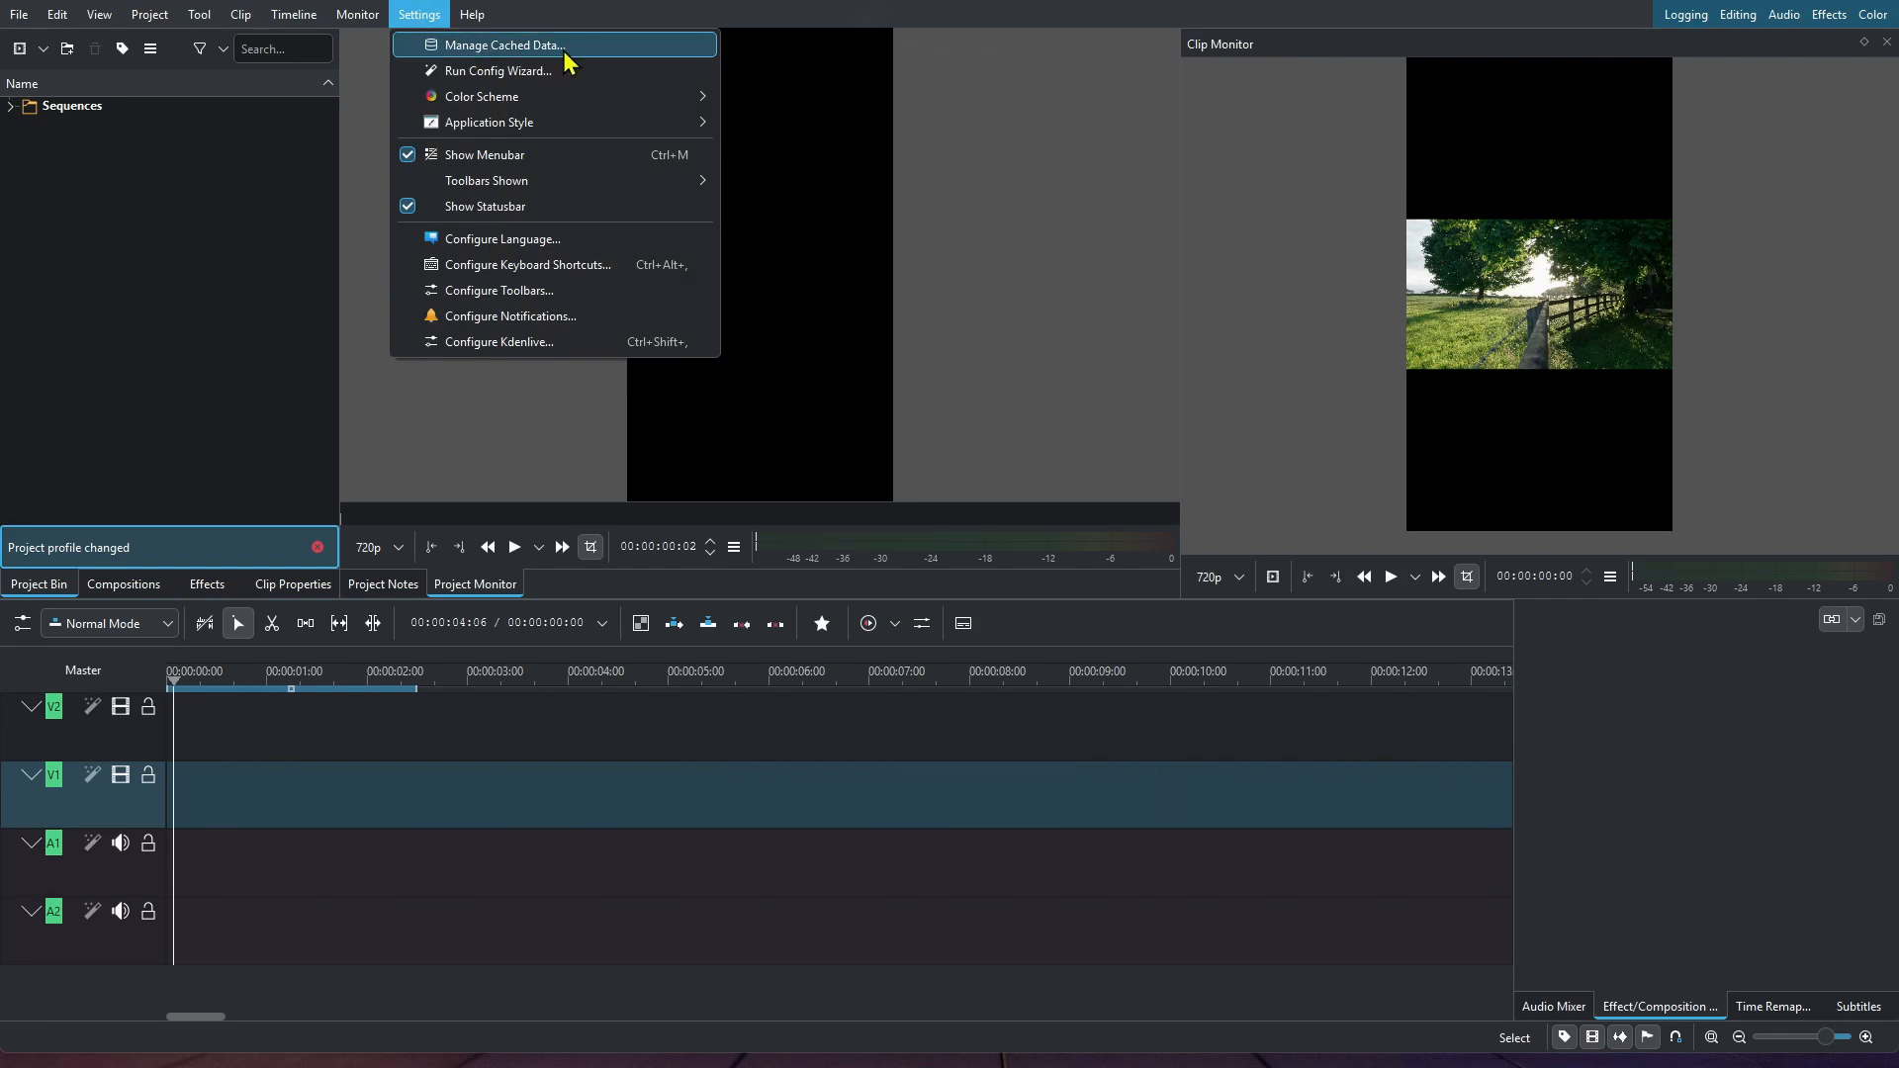
{"action": "left_click", "coordinate": [615, 44]}
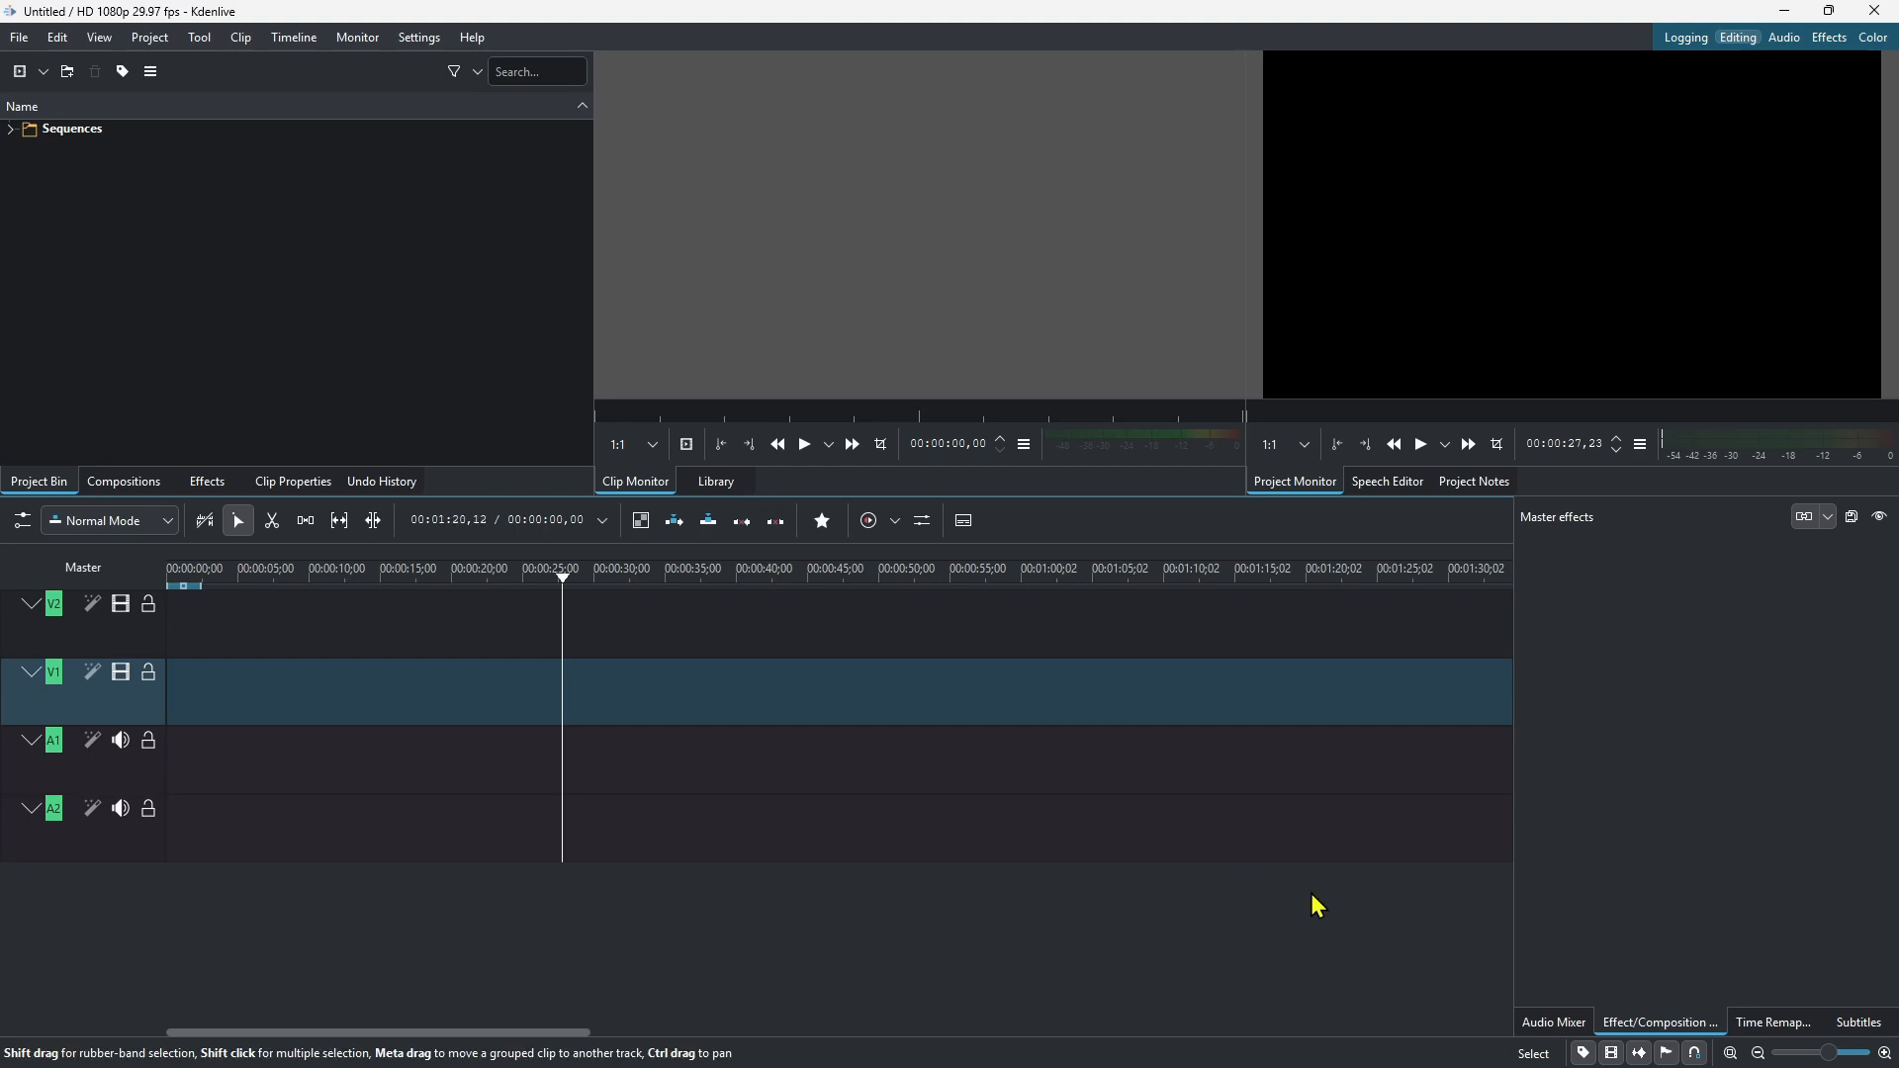
Step: Move the playhead back to the start of the timeline
{"action": "left_click", "coordinate": [185, 577]}
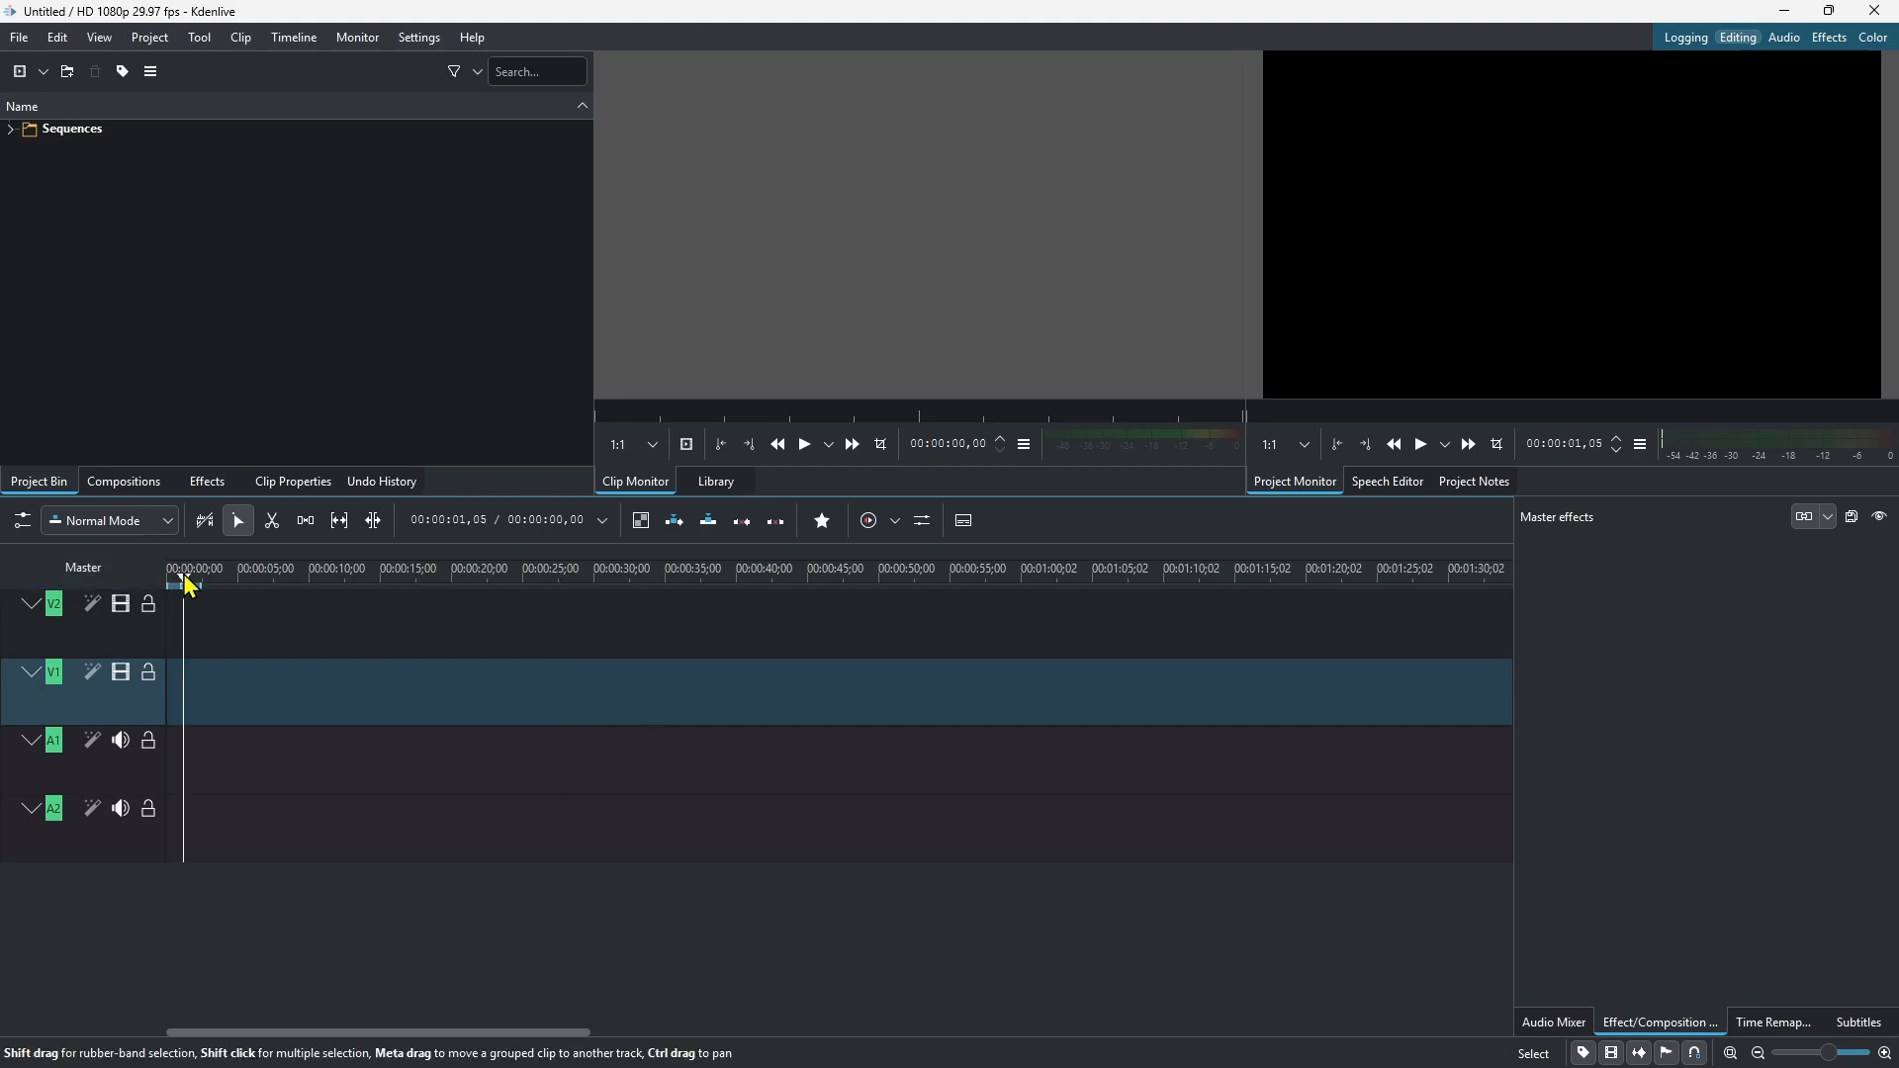
{"action": "left_click", "coordinate": [170, 574]}
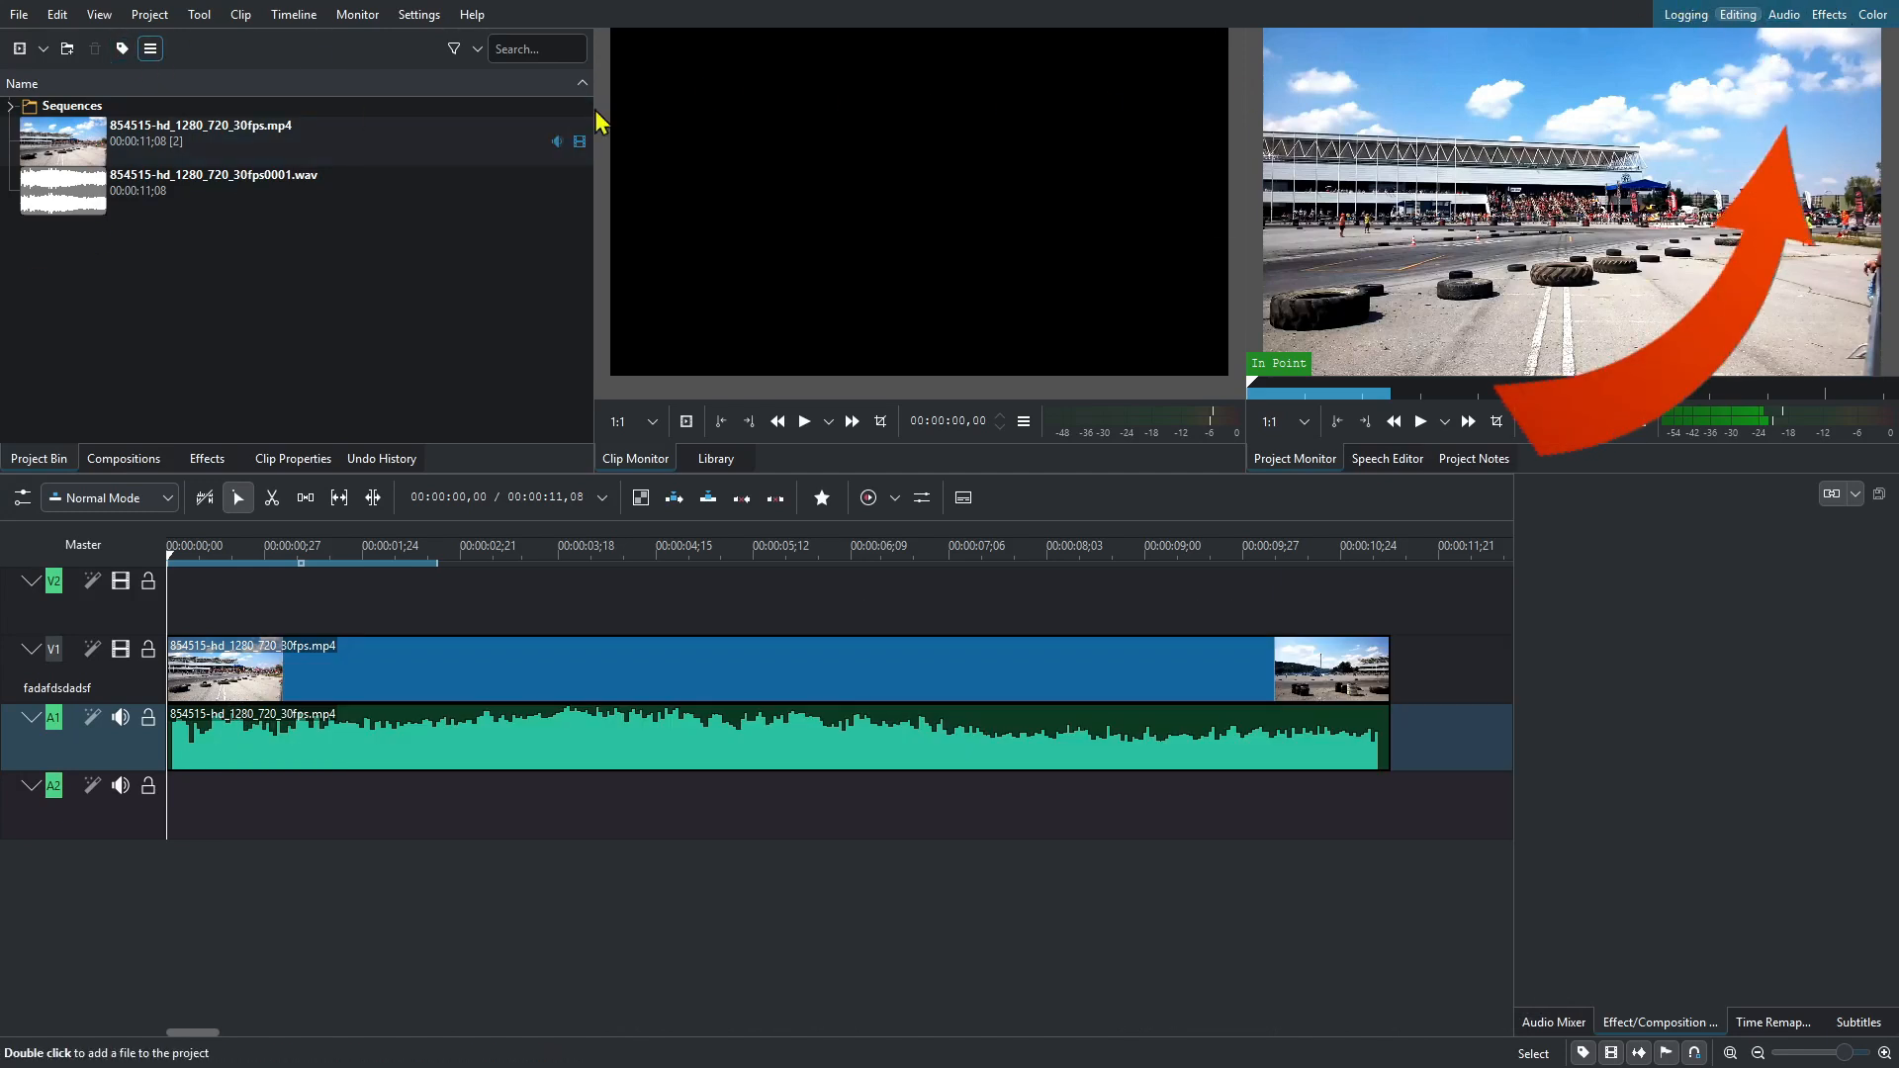
Step: Look through the Logging, Editing, Audio, Effects and Color workspace layouts and return to the Editing layout
{"action": "left_click", "coordinate": [1686, 14]}
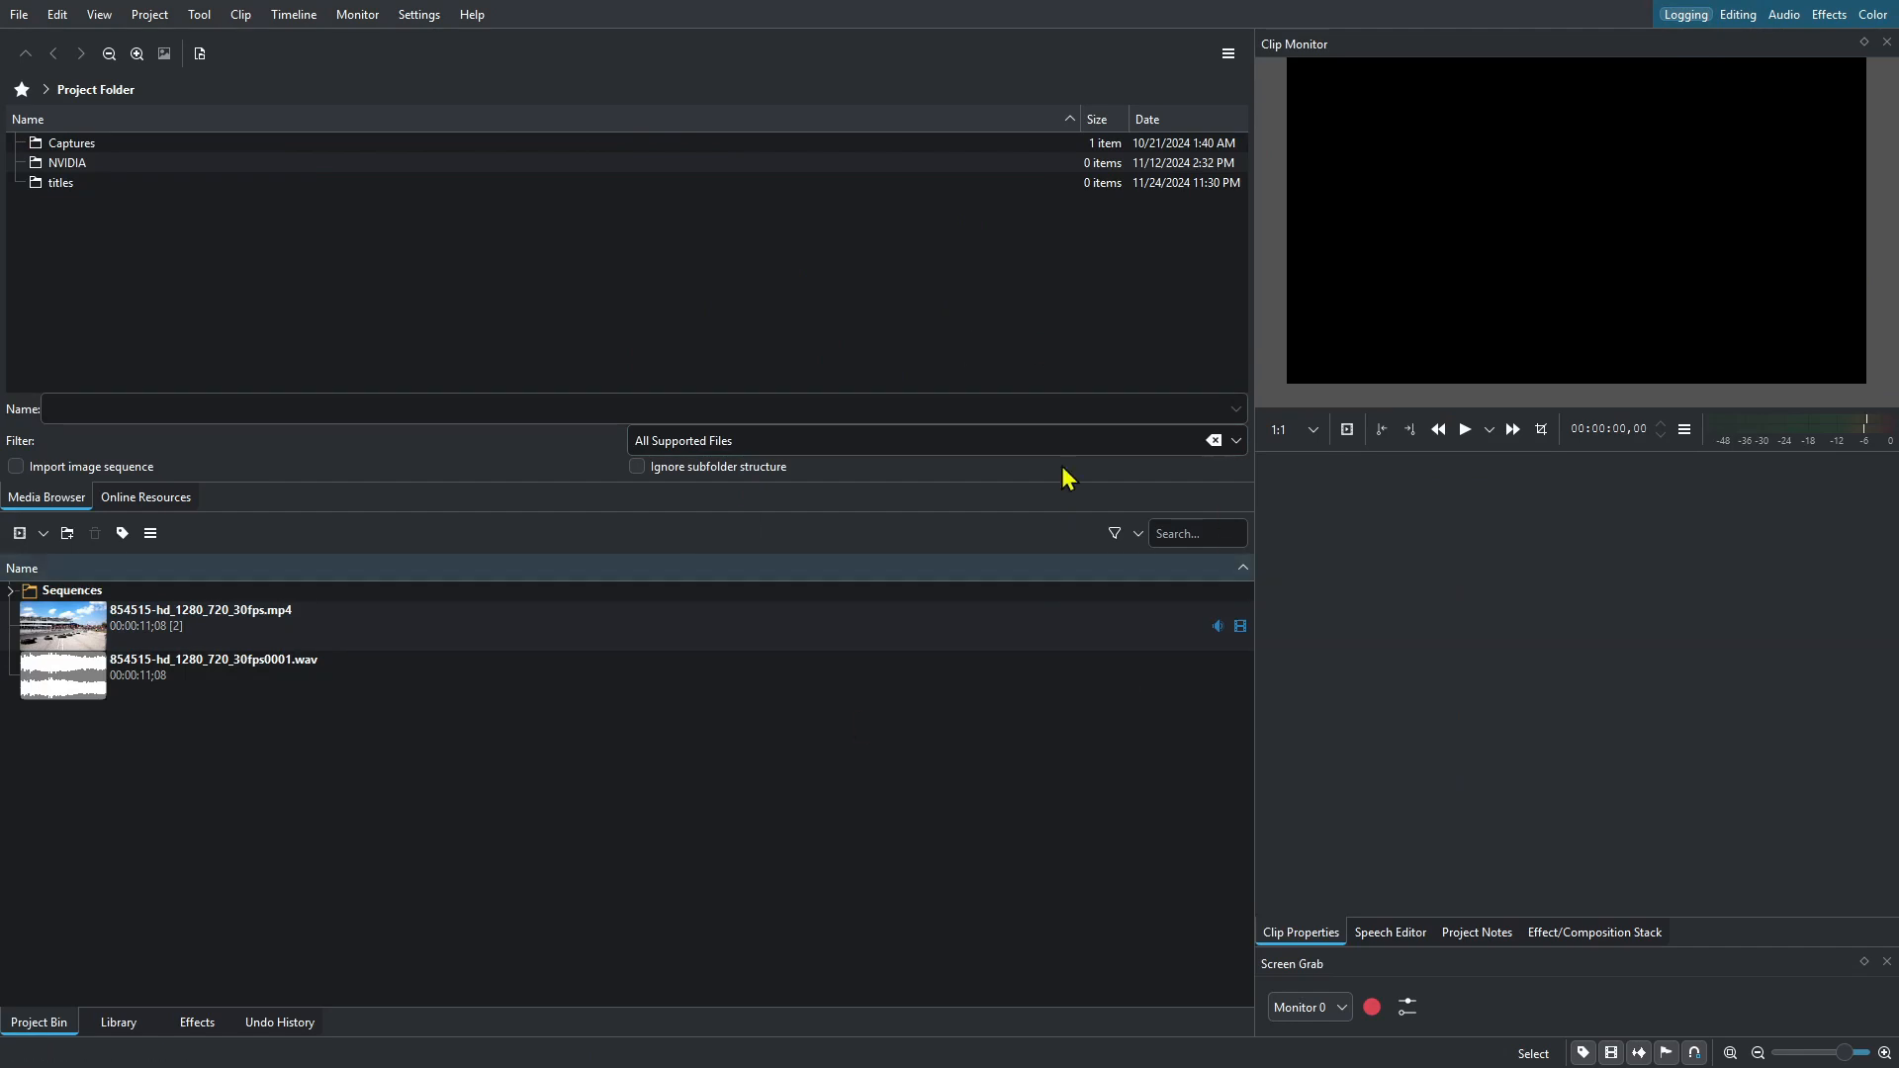
{"action": "left_click", "coordinate": [1738, 15]}
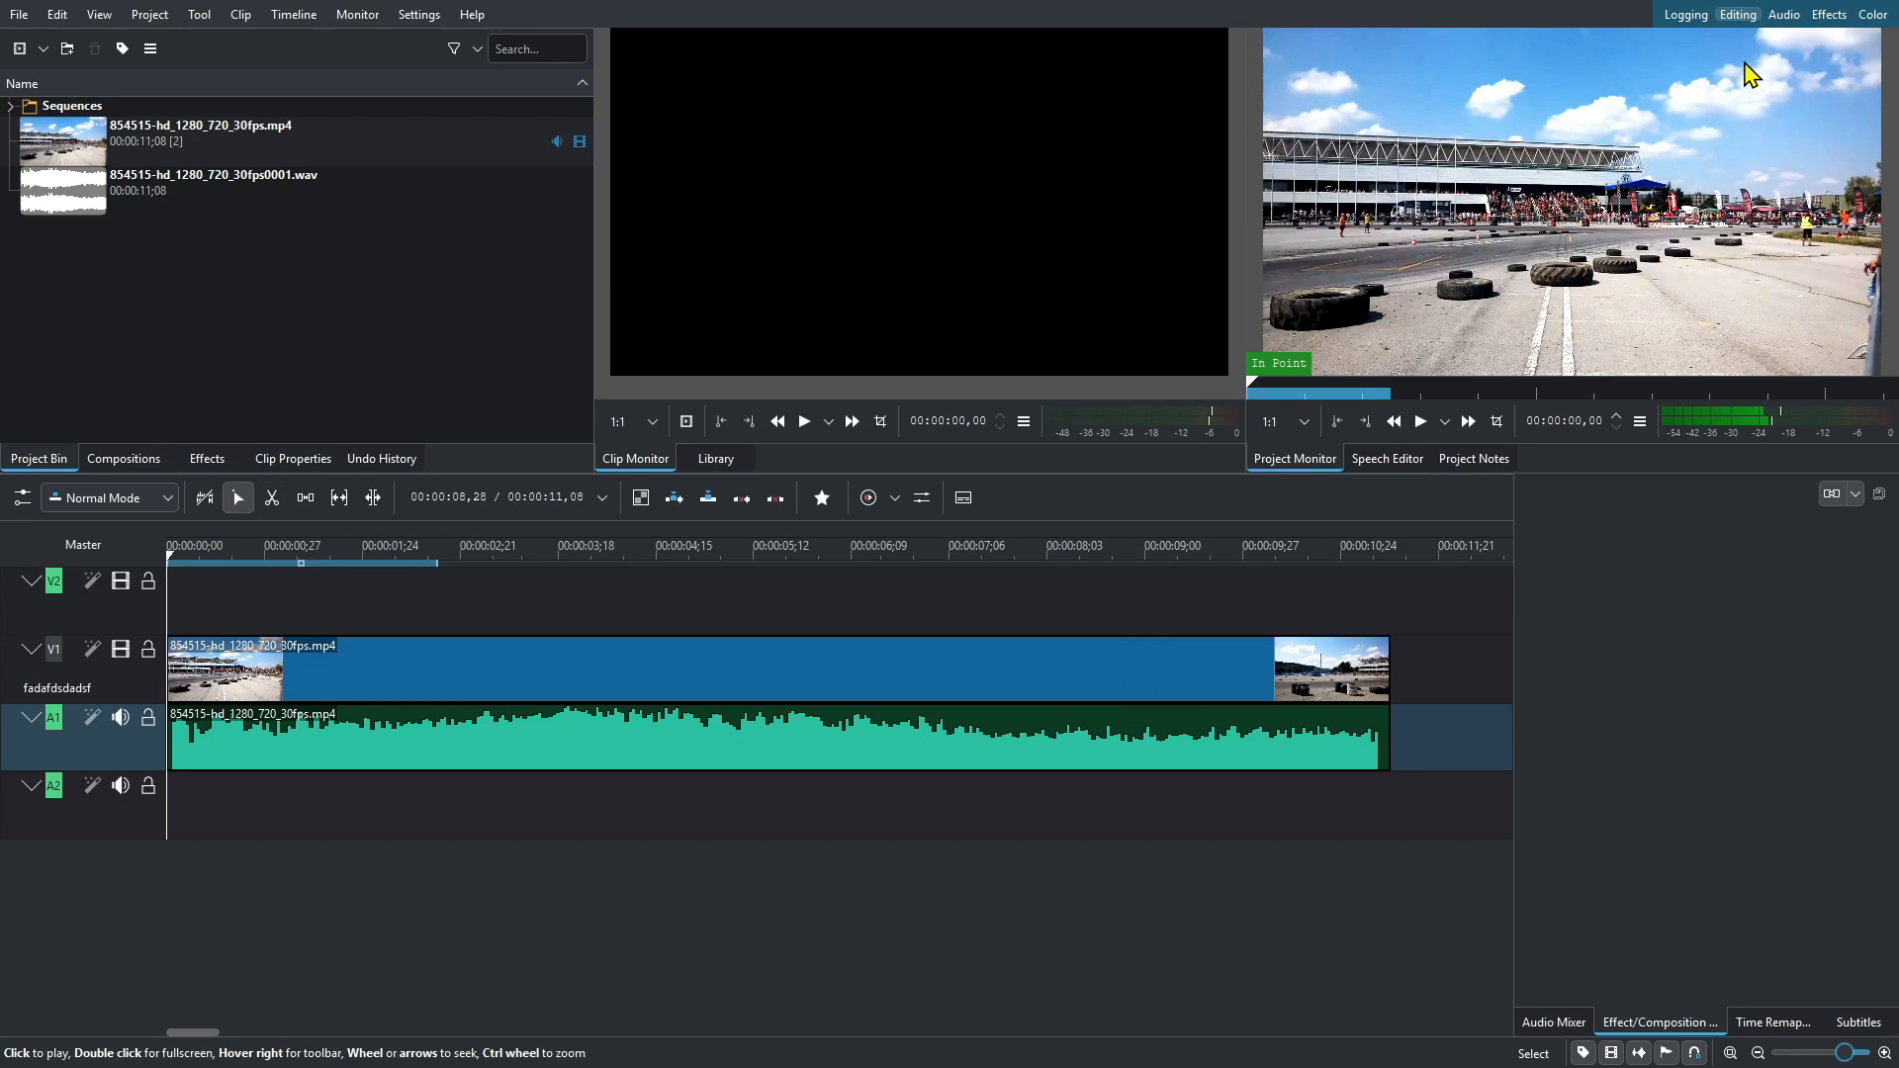
{"action": "left_click", "coordinate": [1786, 15]}
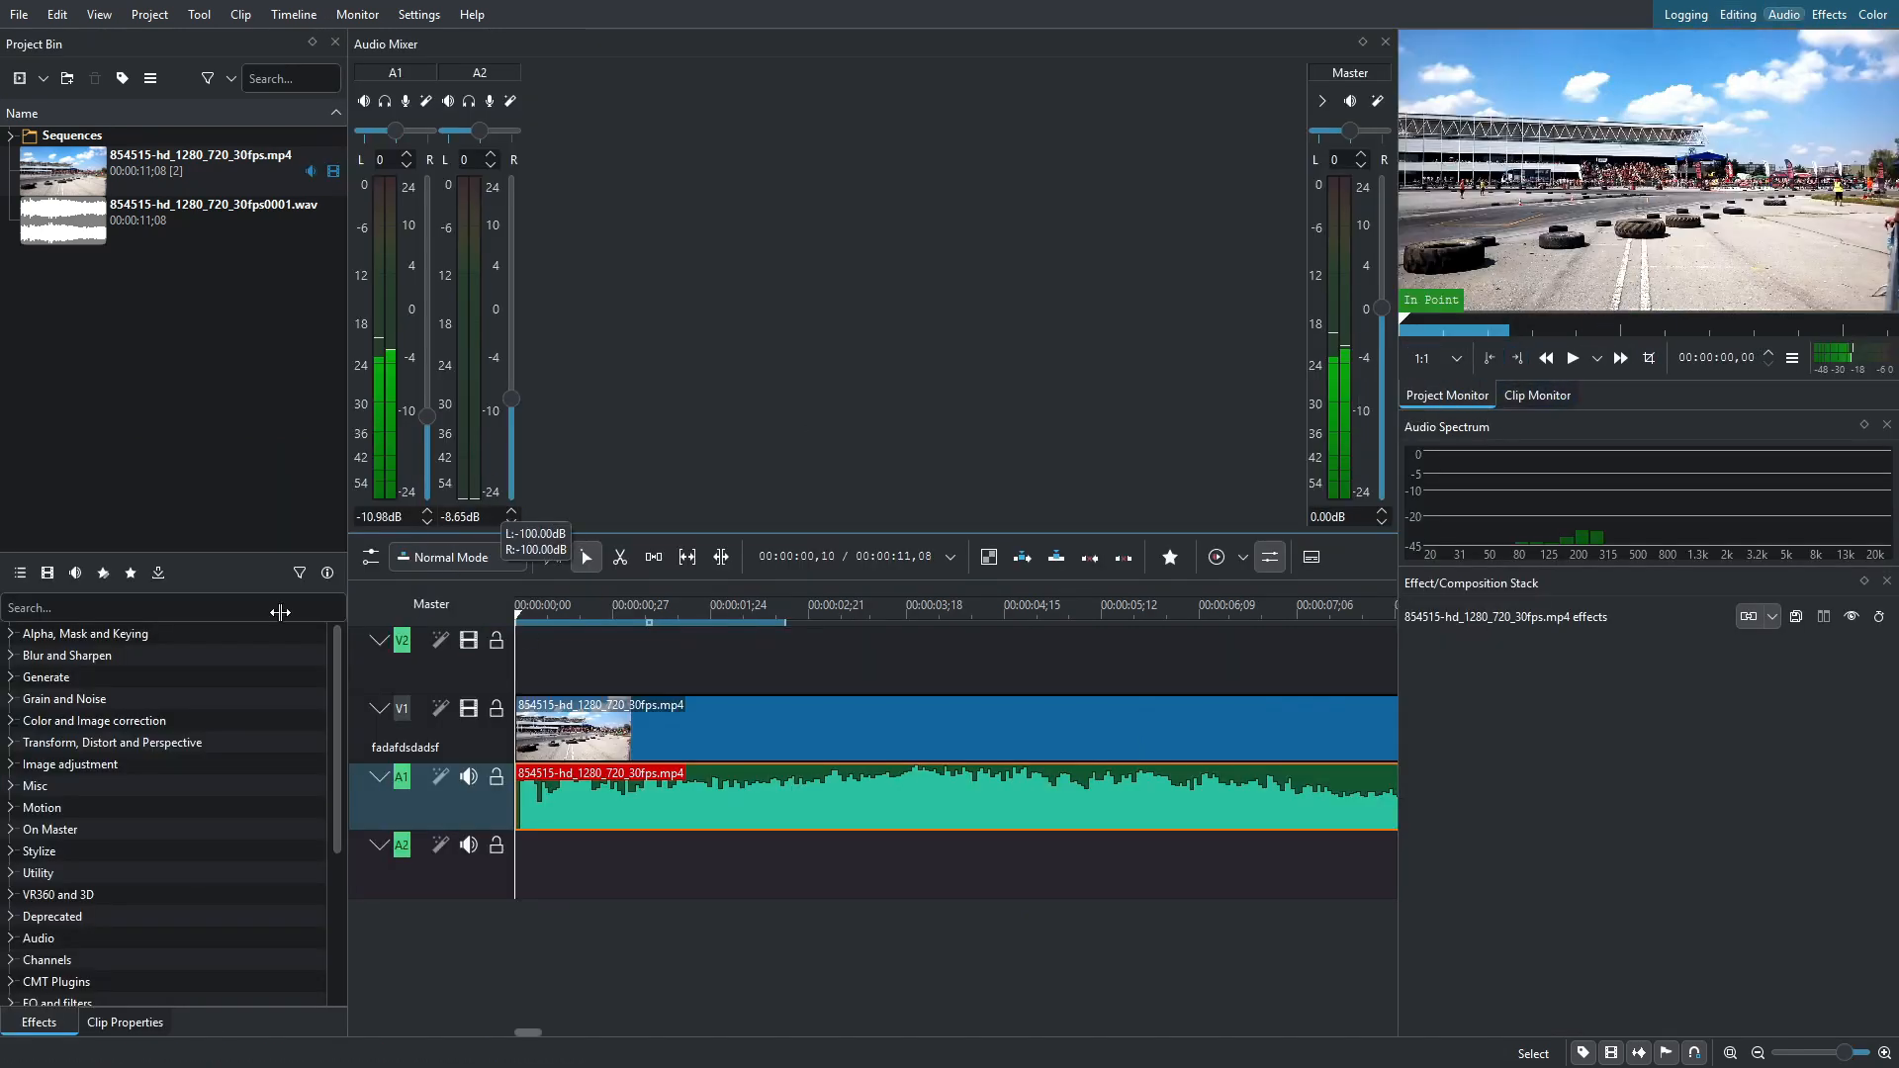
{"action": "left_click", "coordinate": [1828, 15]}
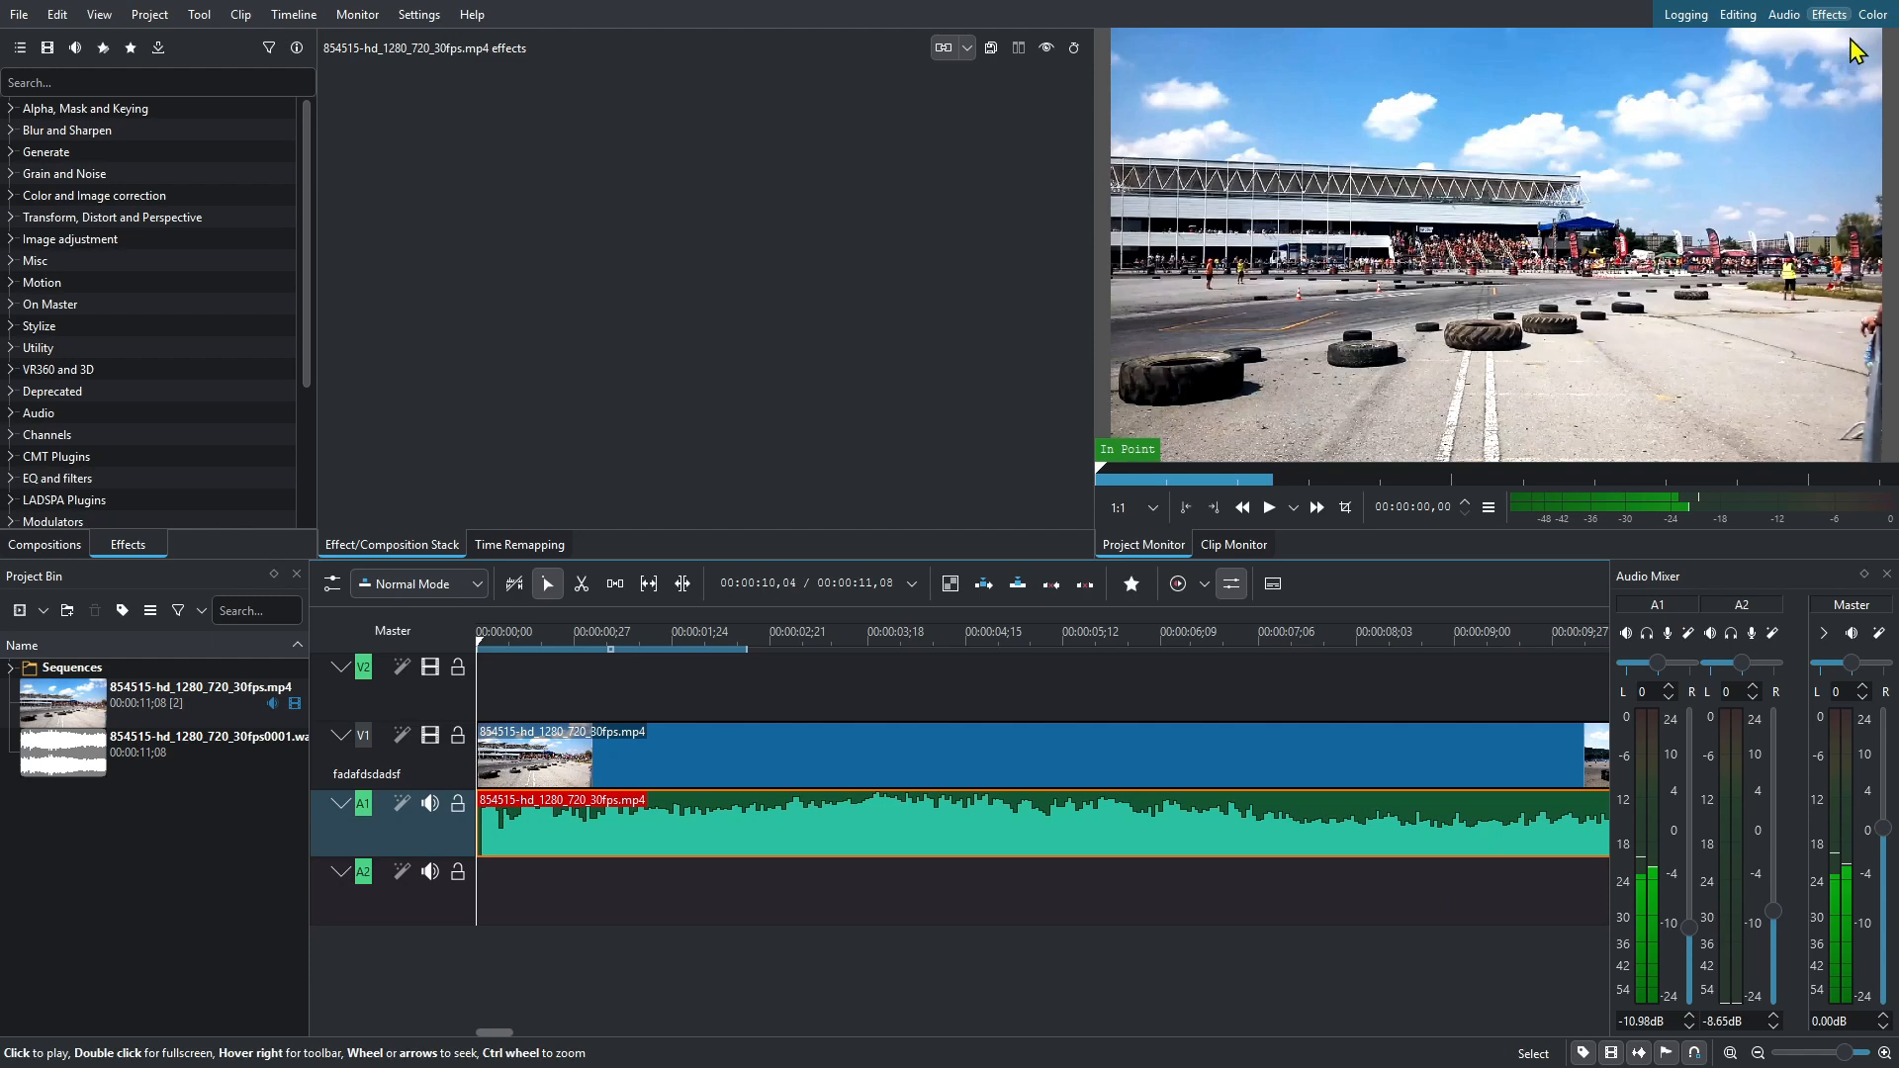
{"action": "left_click", "coordinate": [1872, 15]}
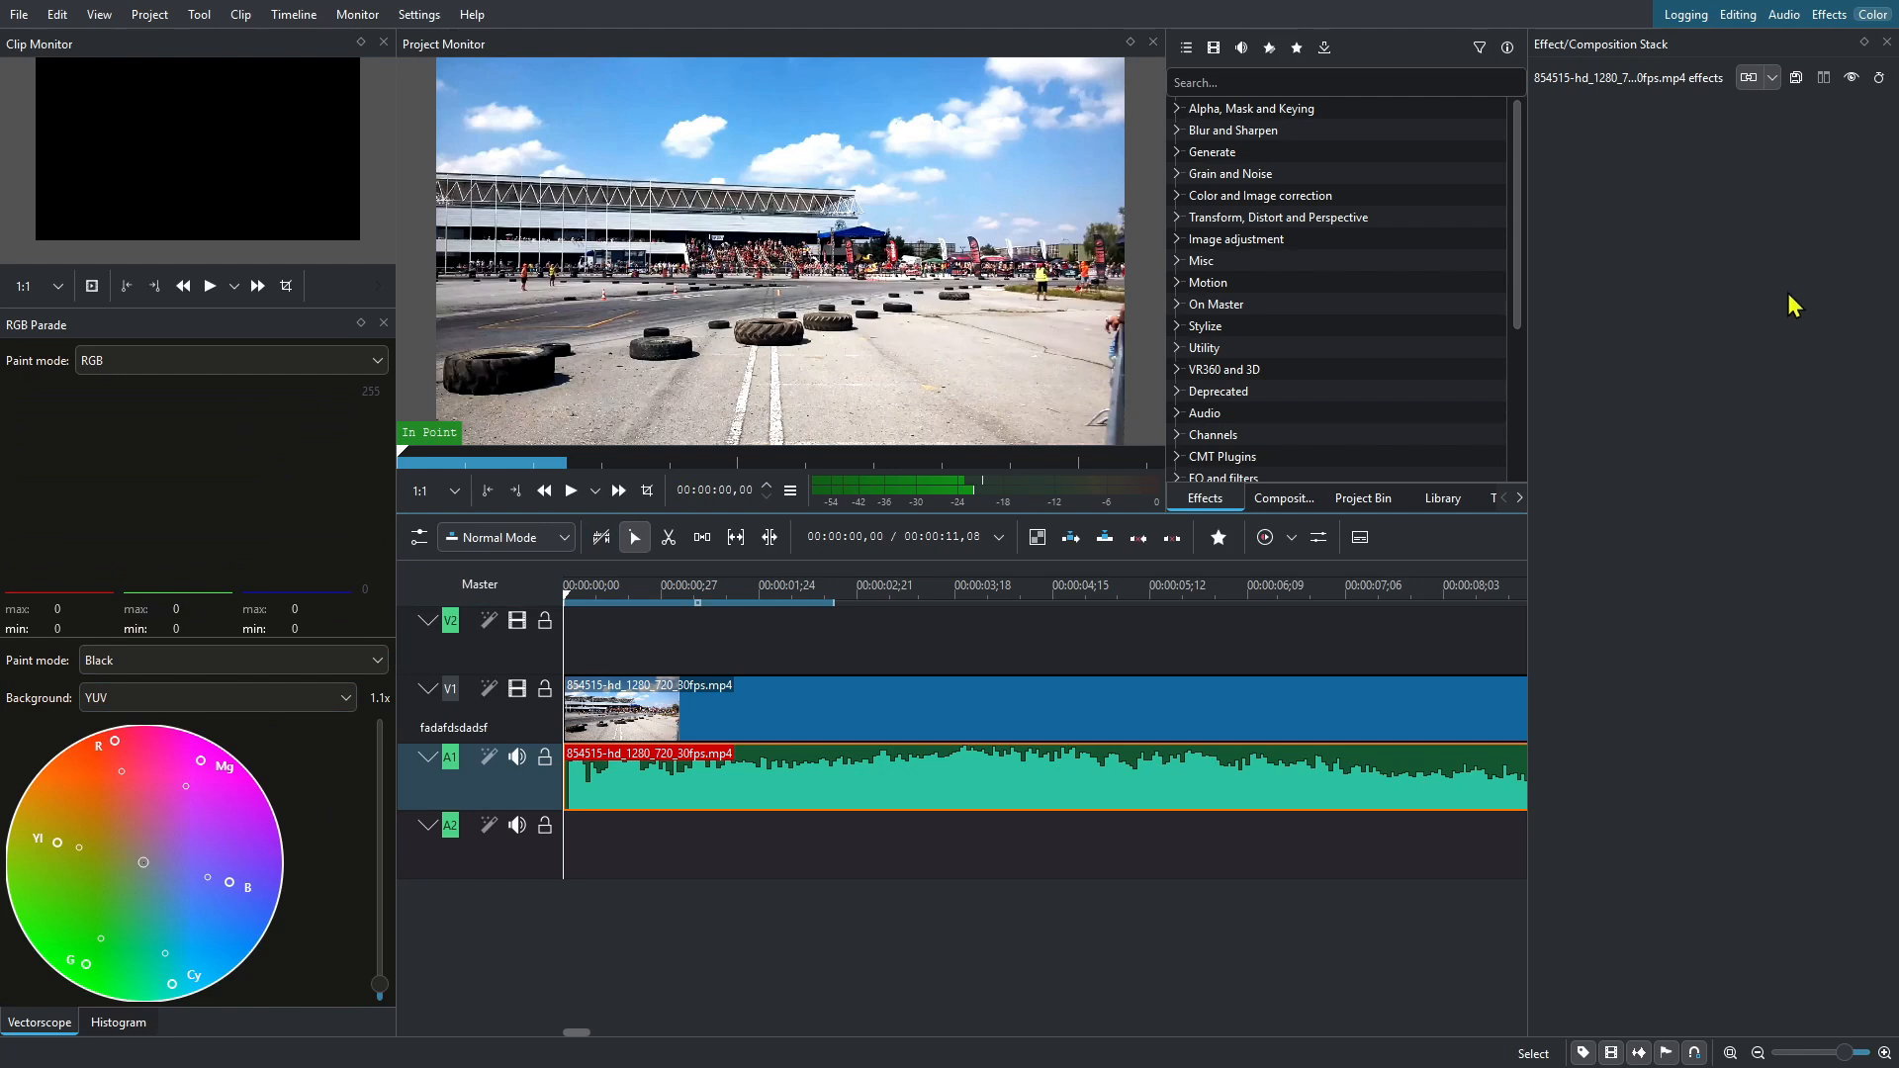
{"action": "left_click", "coordinate": [1739, 15]}
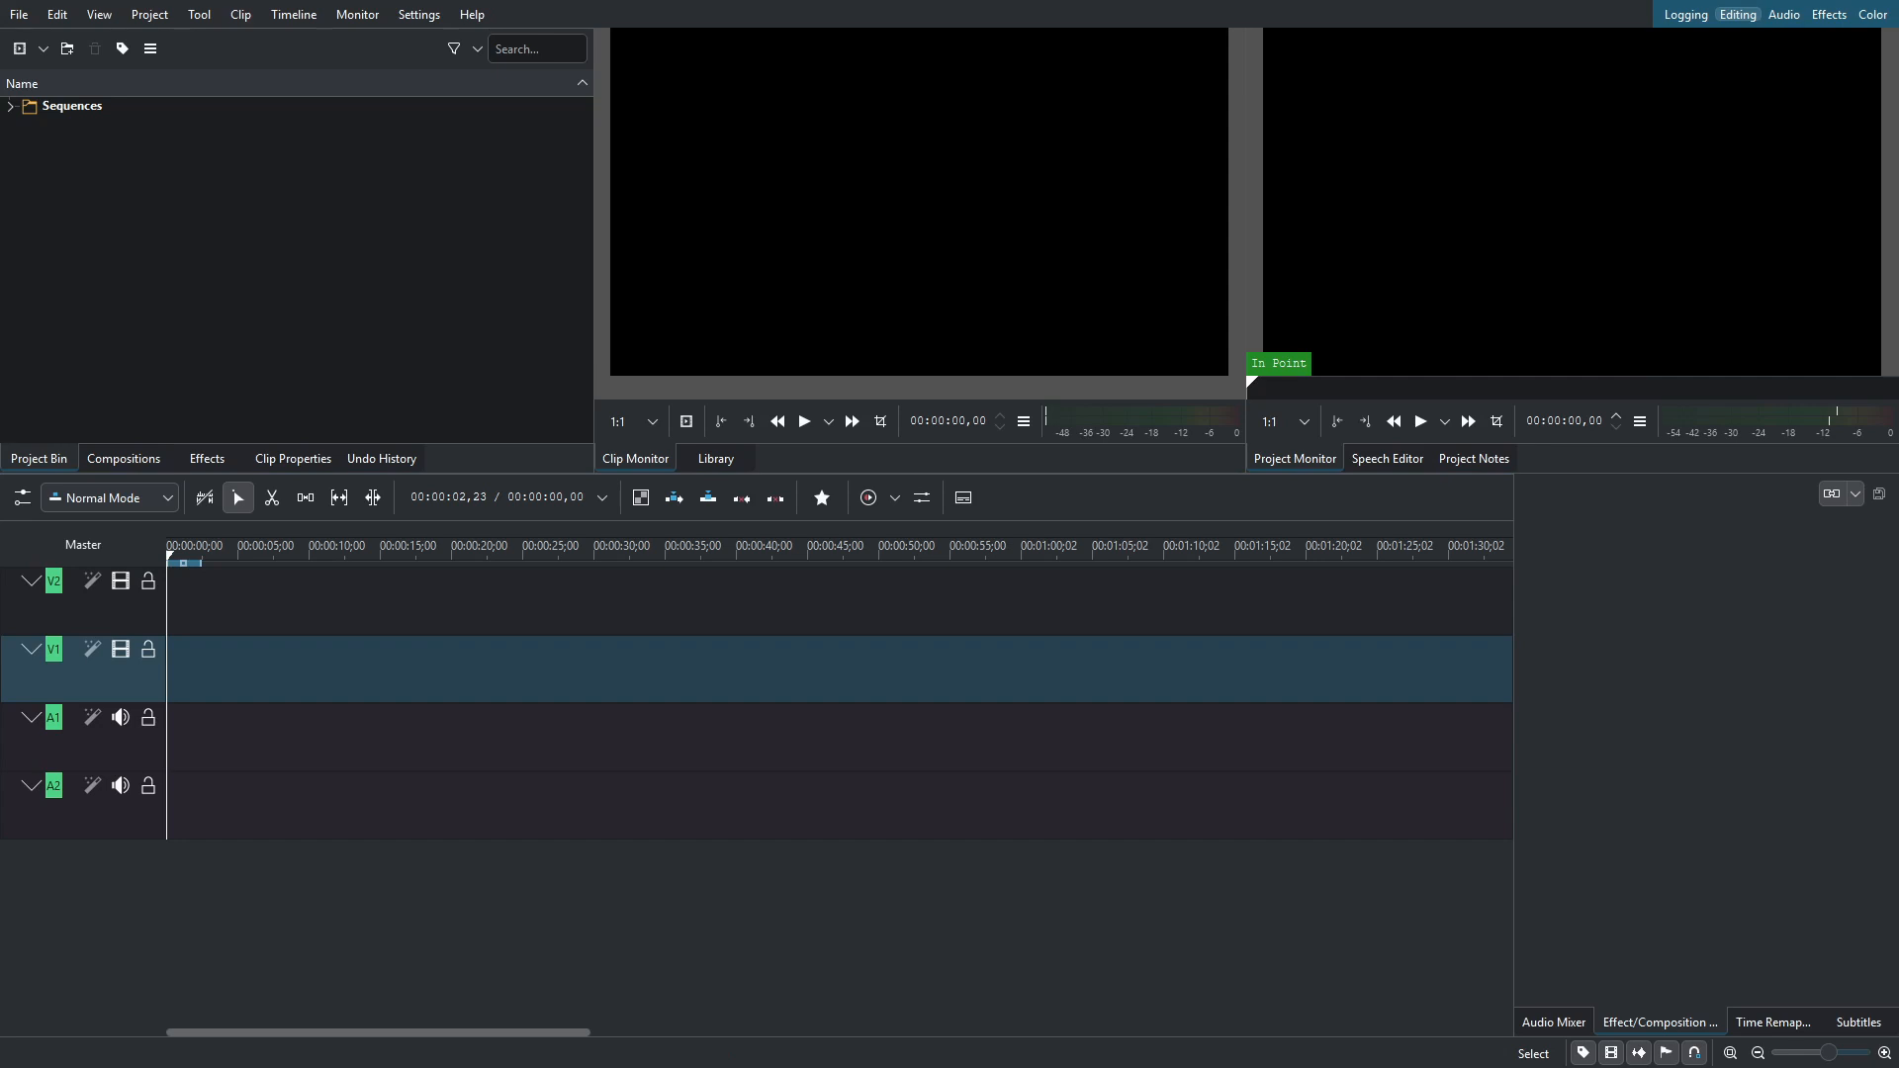
Step: Add 854515-hd_1280_720_30fps.mp4 to the project, place it on tracks V1 and A1 at about 7 seconds, and select it
{"action": "left_click", "coordinate": [43, 49]}
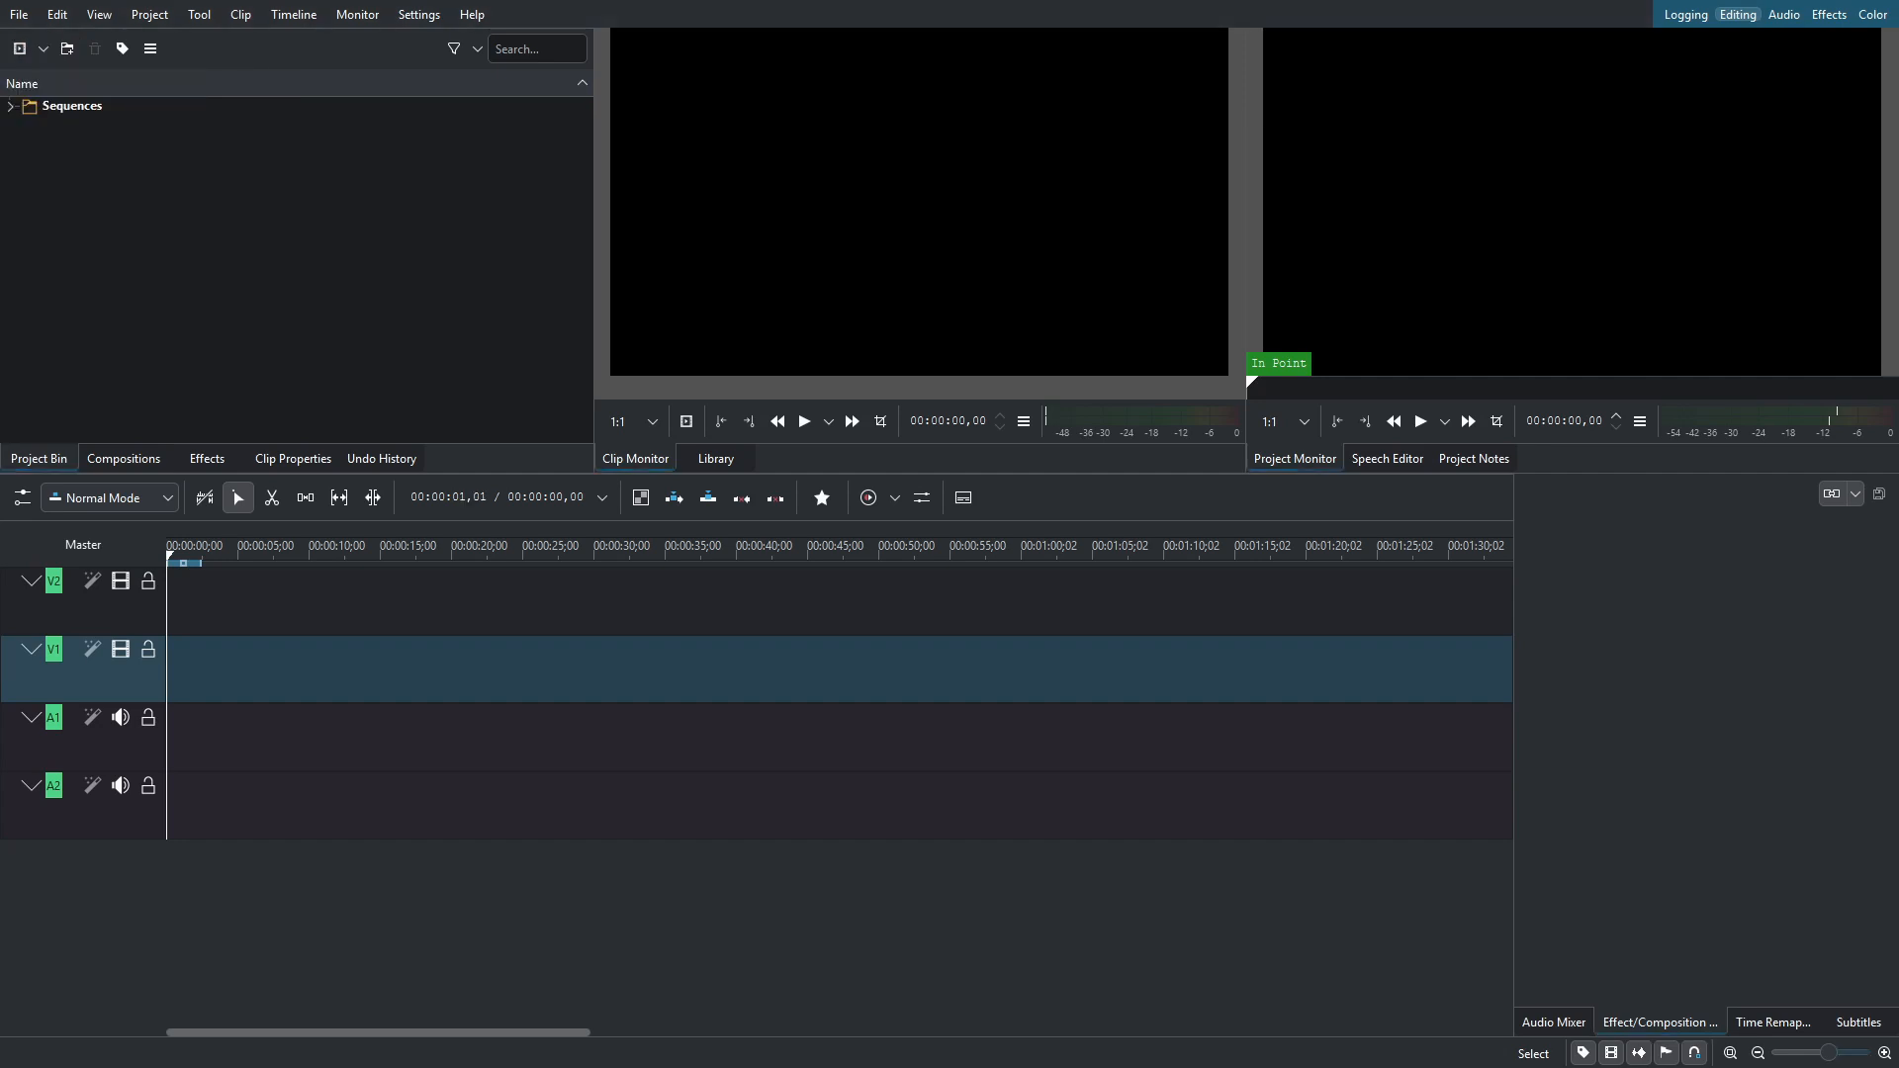
{"action": "left_click_drag", "start_coordinate": [0, 426], "coordinate": [276, 665]}
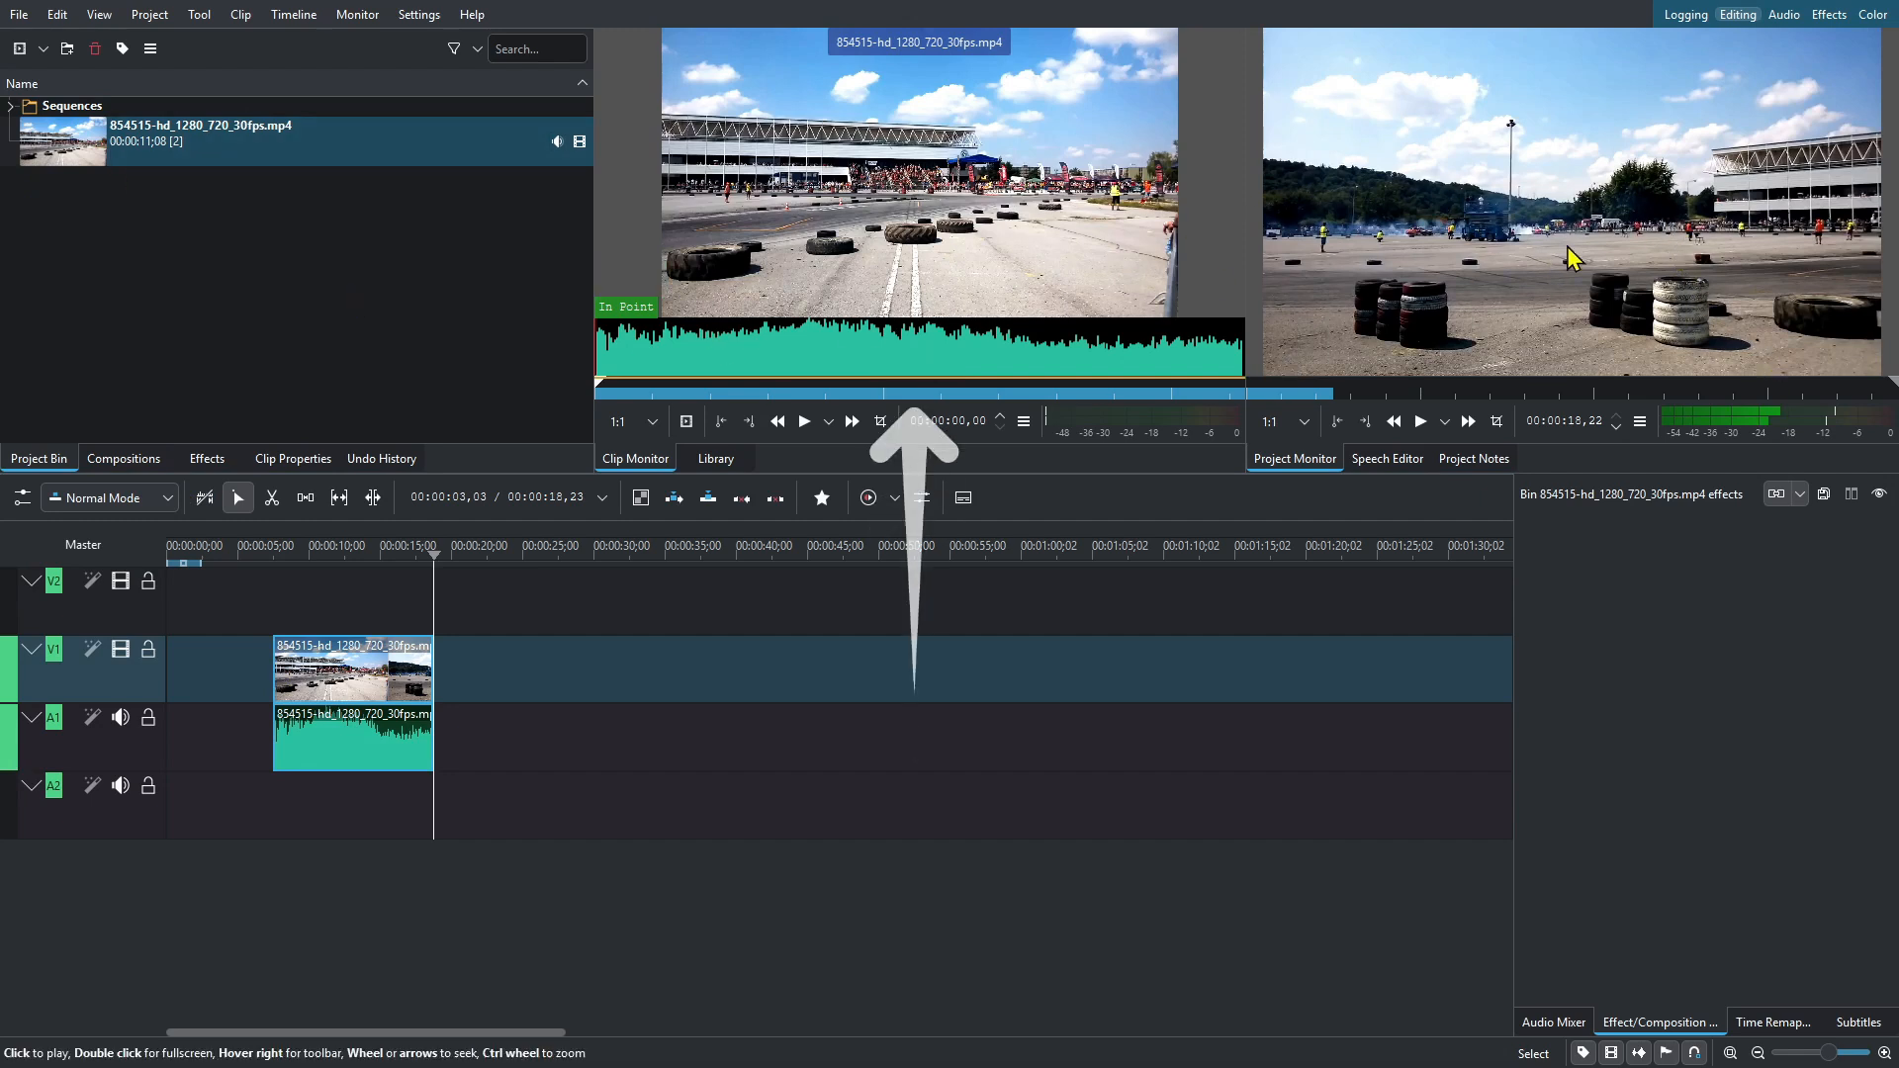
{"action": "left_click", "coordinate": [378, 653]}
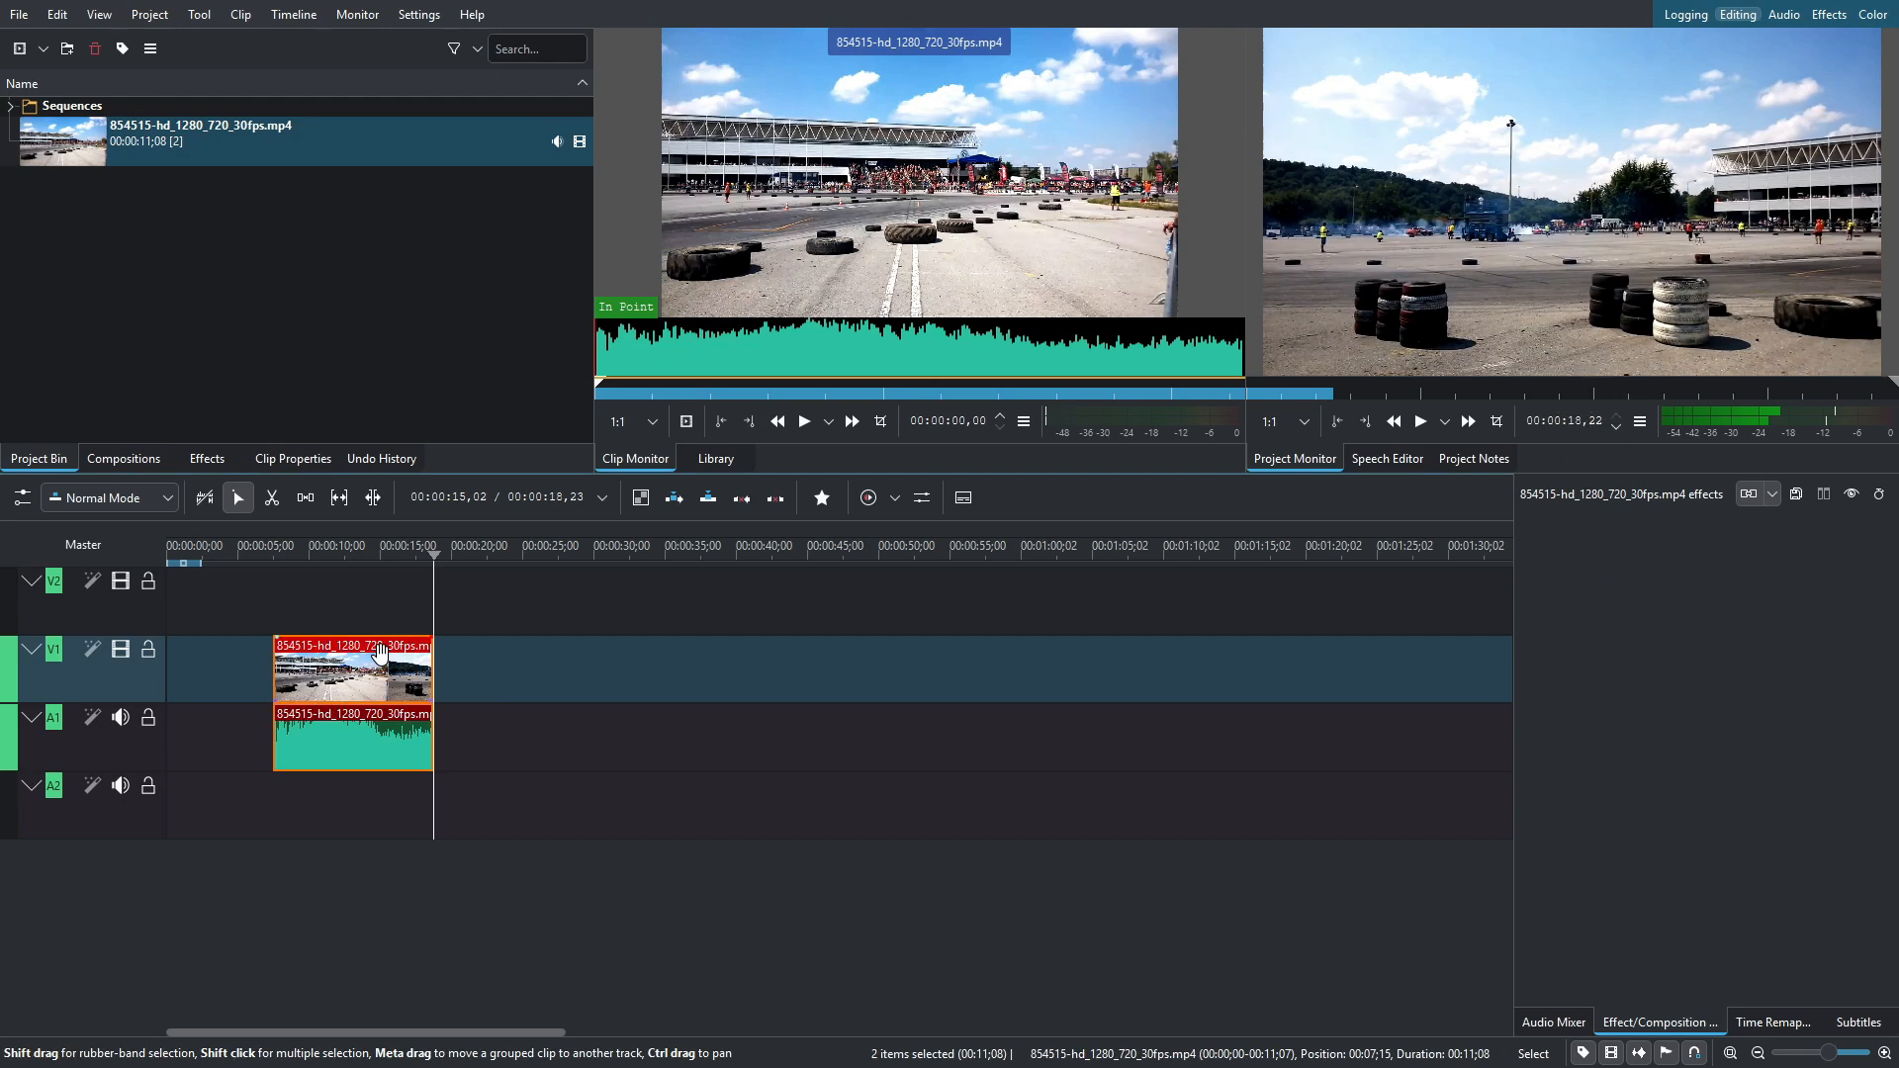
Step: Hide the Project Monitor and show it again
{"action": "left_click", "coordinate": [98, 13]}
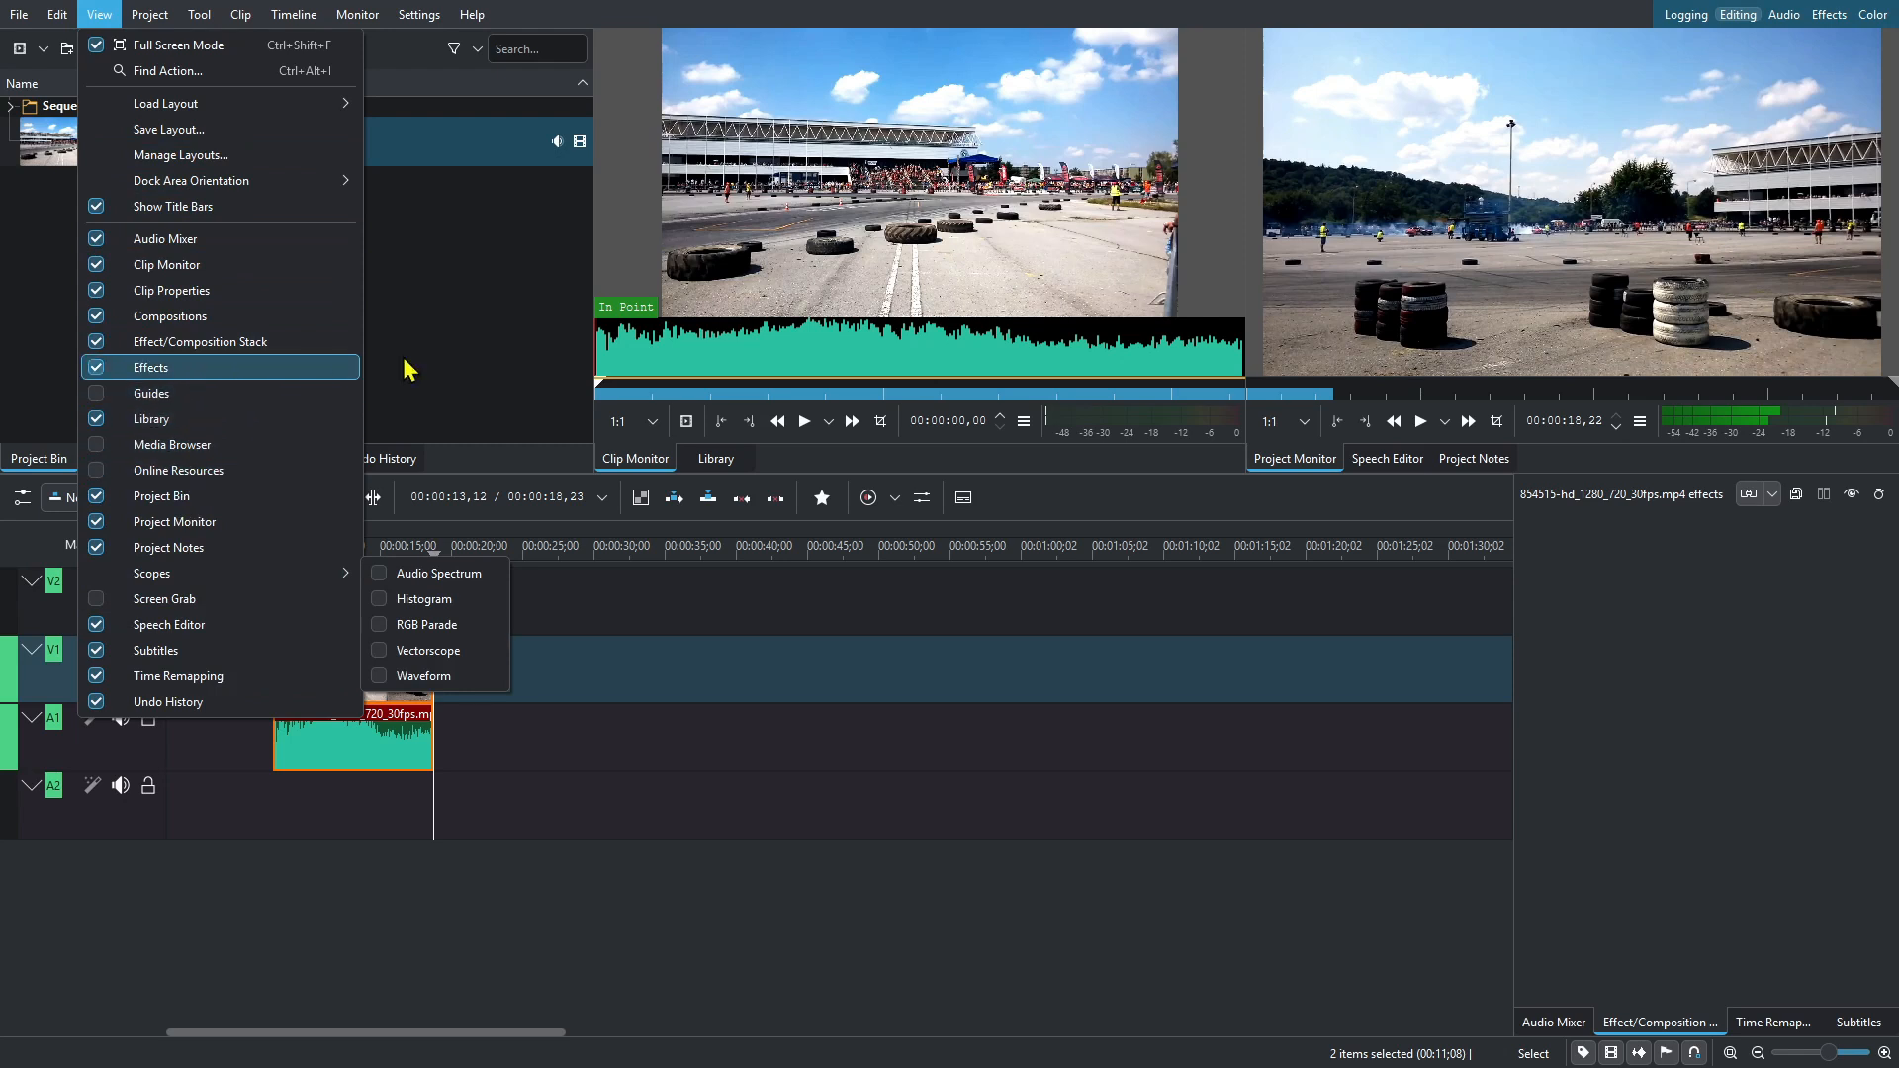
{"action": "left_click", "coordinate": [178, 521]}
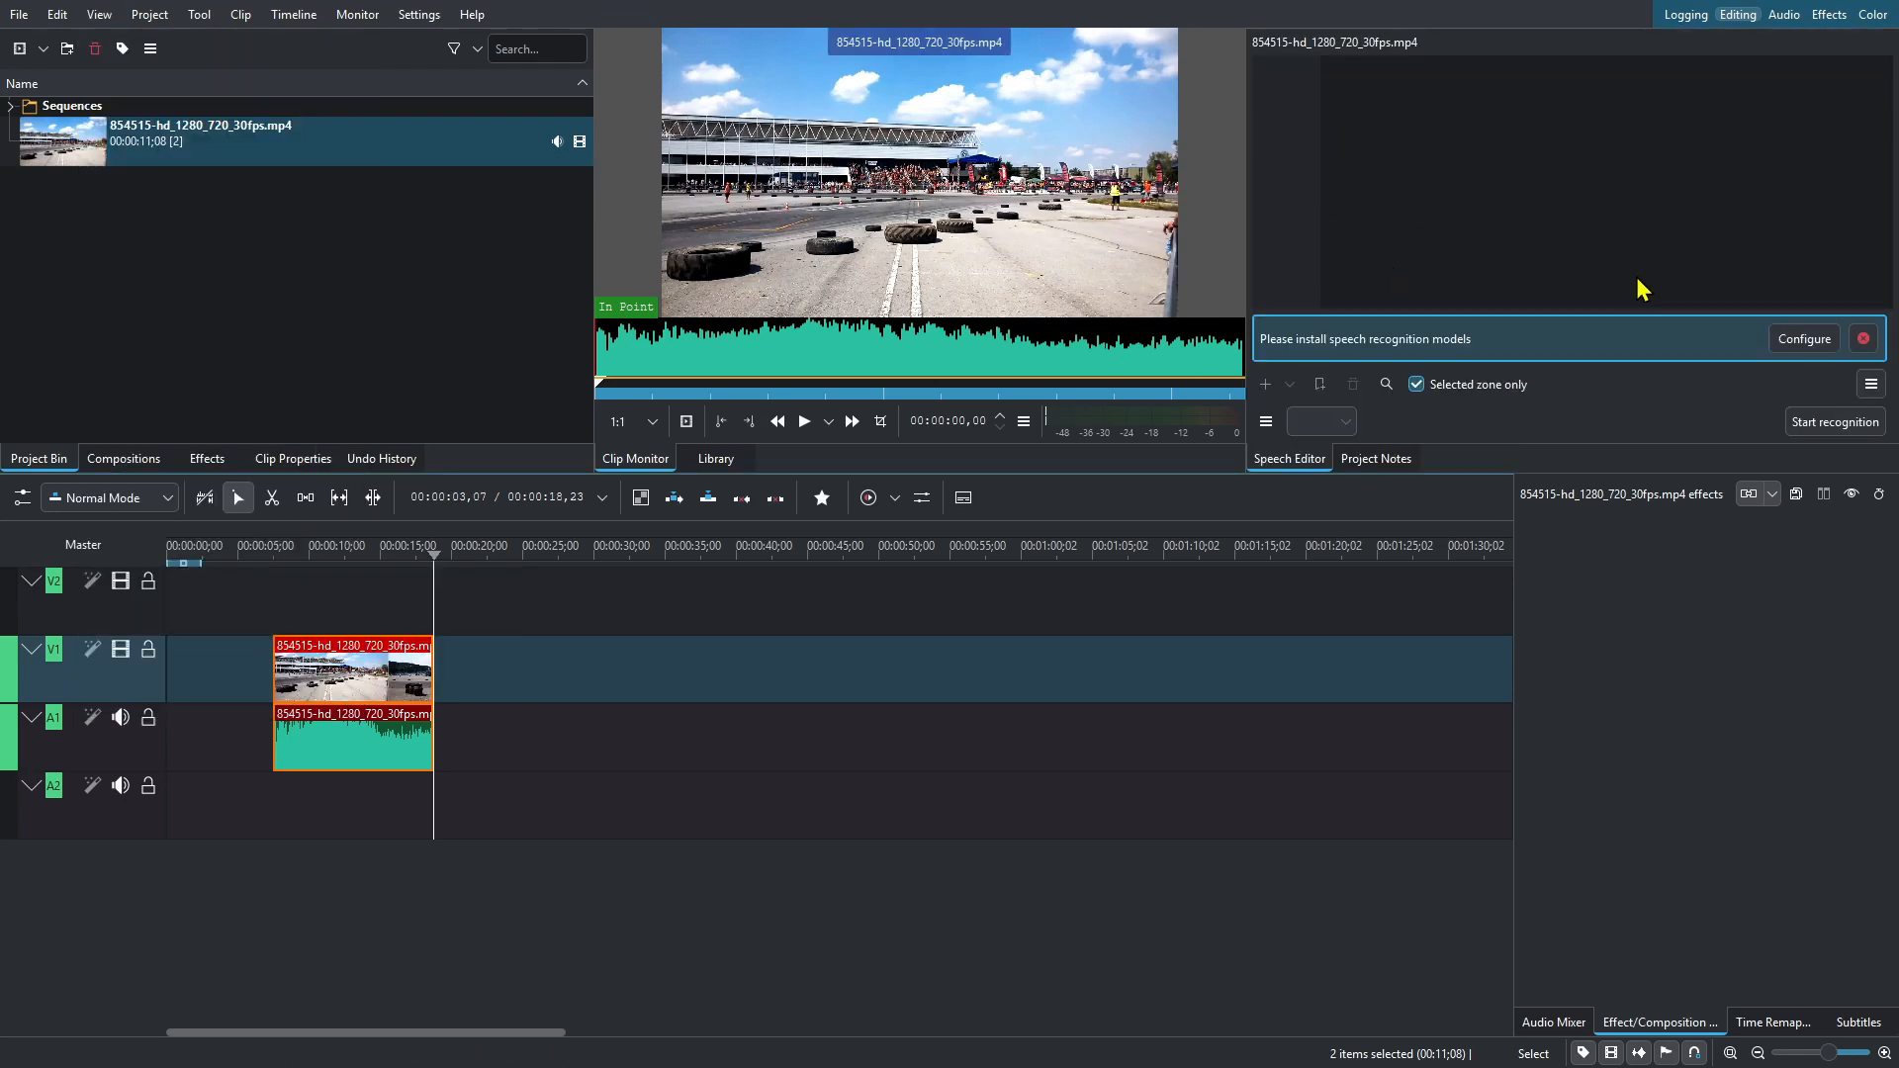
{"action": "left_click", "coordinate": [99, 14]}
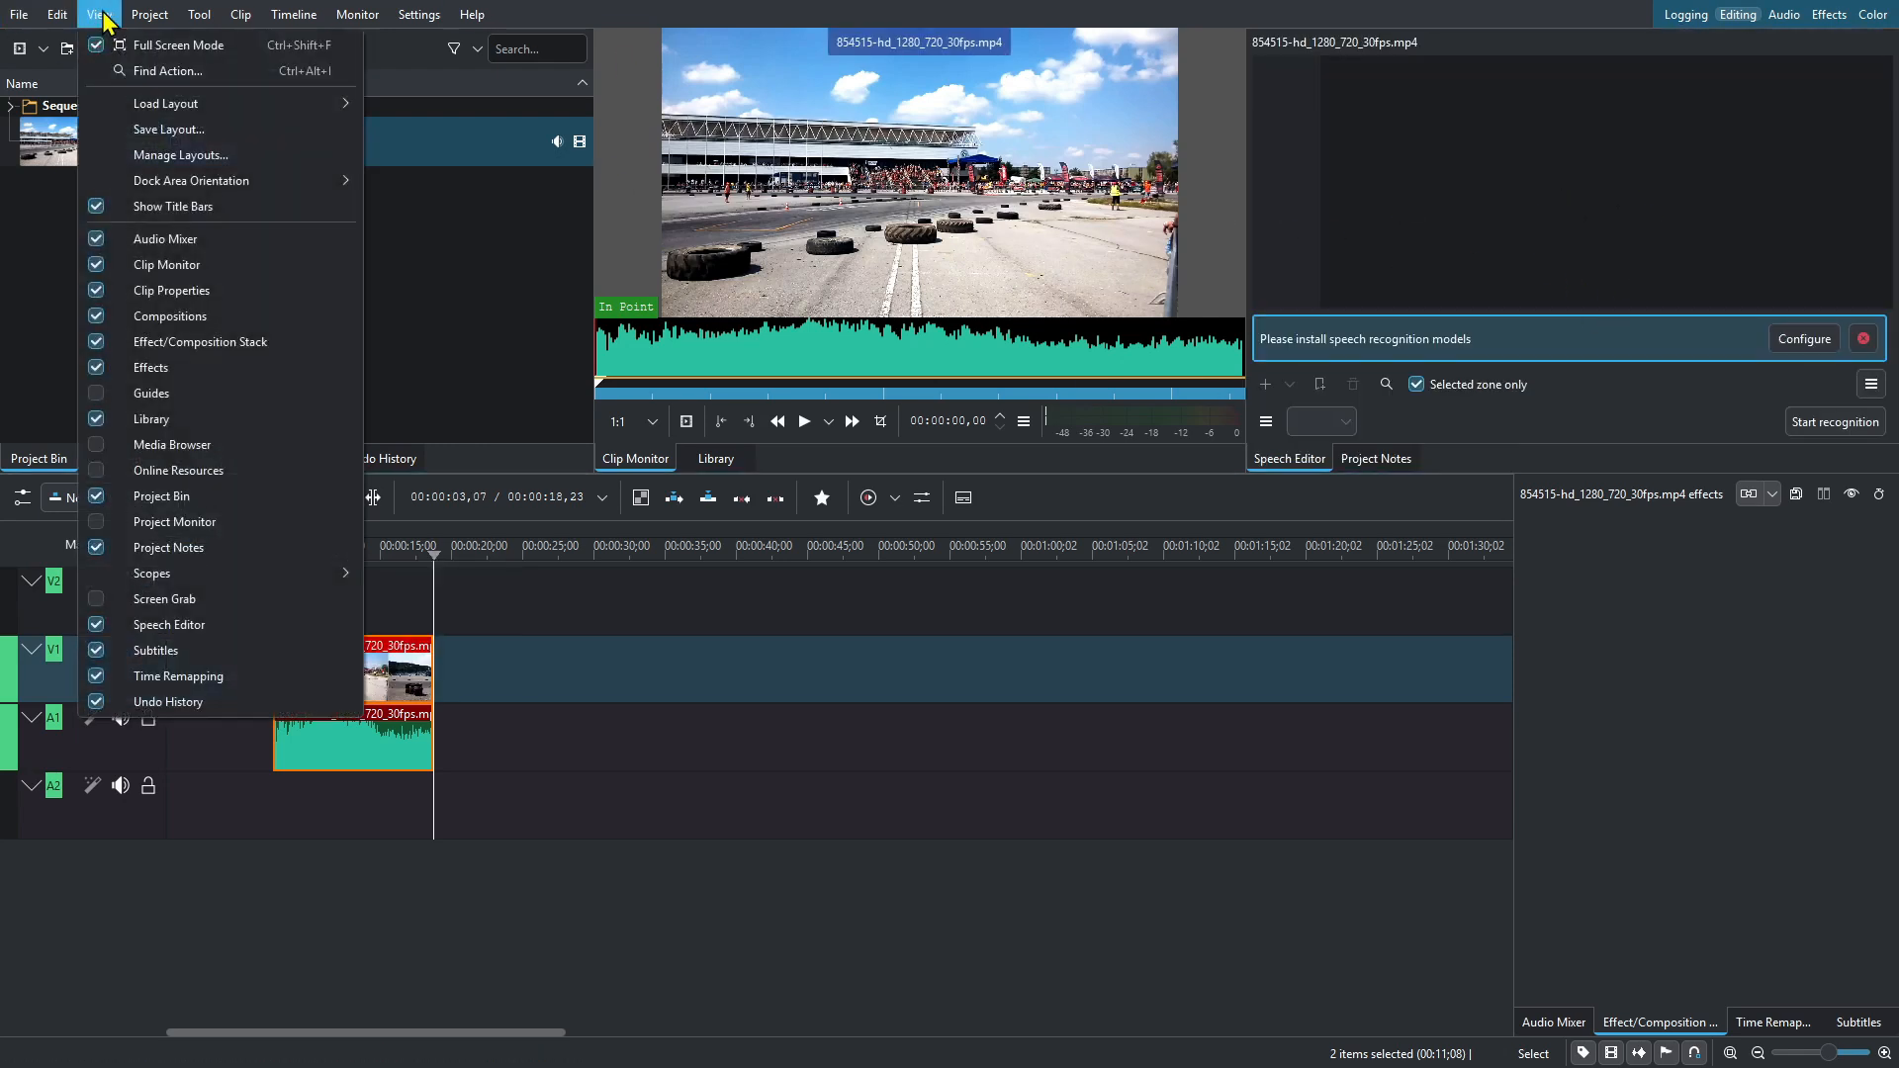
{"action": "left_click", "coordinate": [134, 522]}
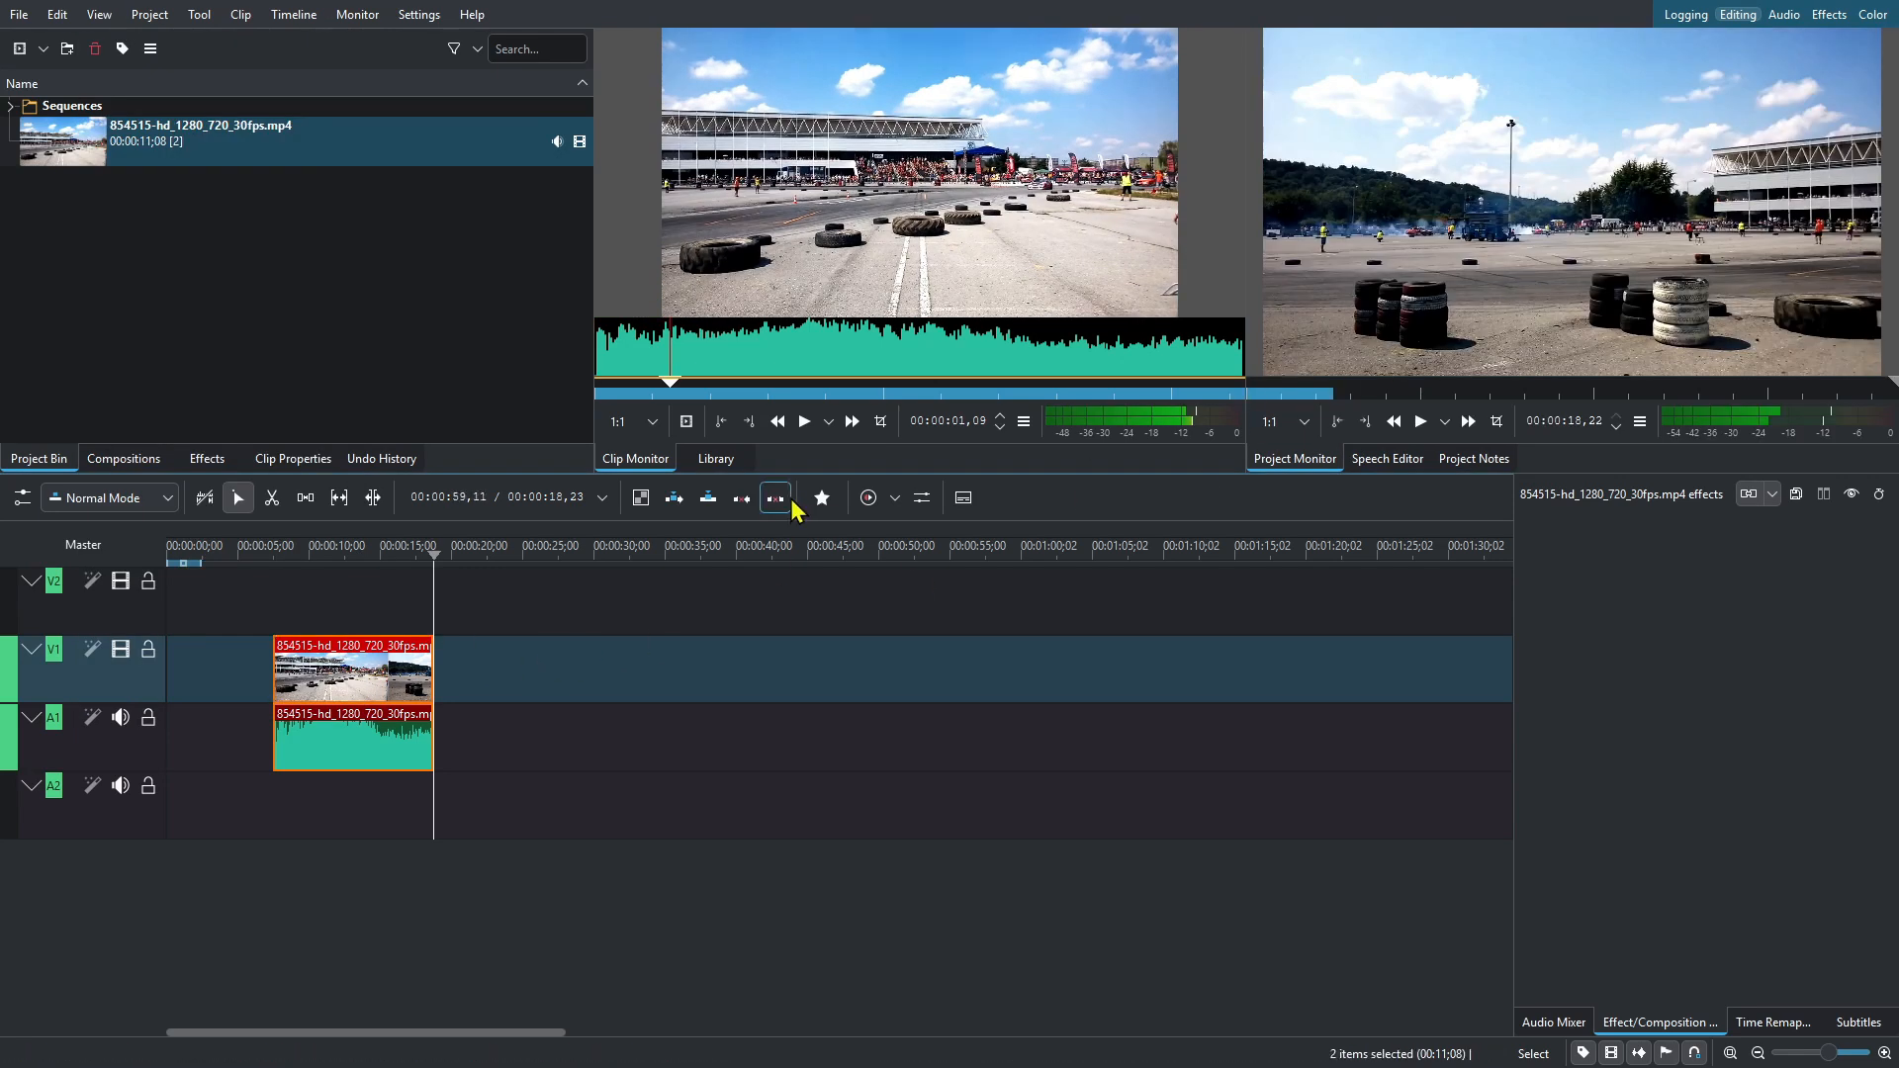
Step: Move the playhead along the timeline past the clip's end, zoom the timeline out and in, and bring the clip back into view
{"action": "left_click", "coordinate": [260, 662]}
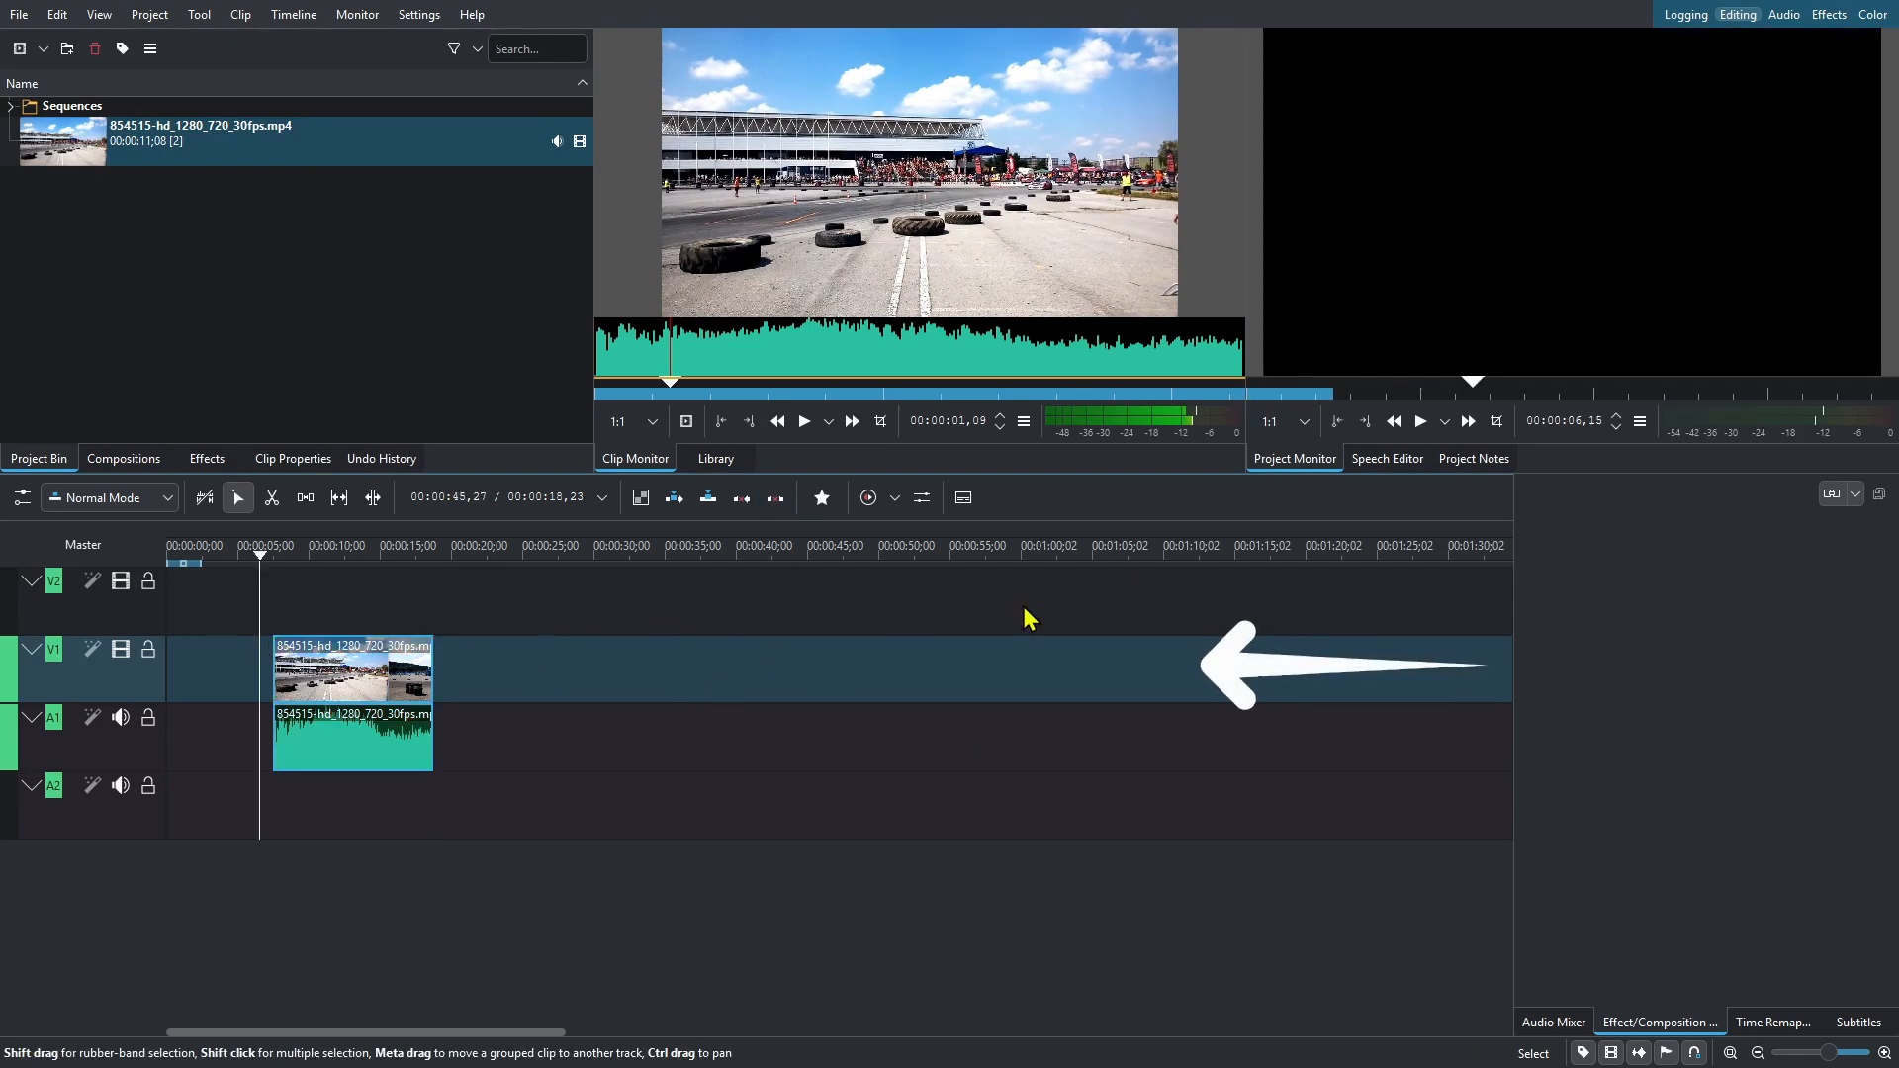
{"action": "left_click_drag", "start_coordinate": [254, 555], "coordinate": [1154, 668]}
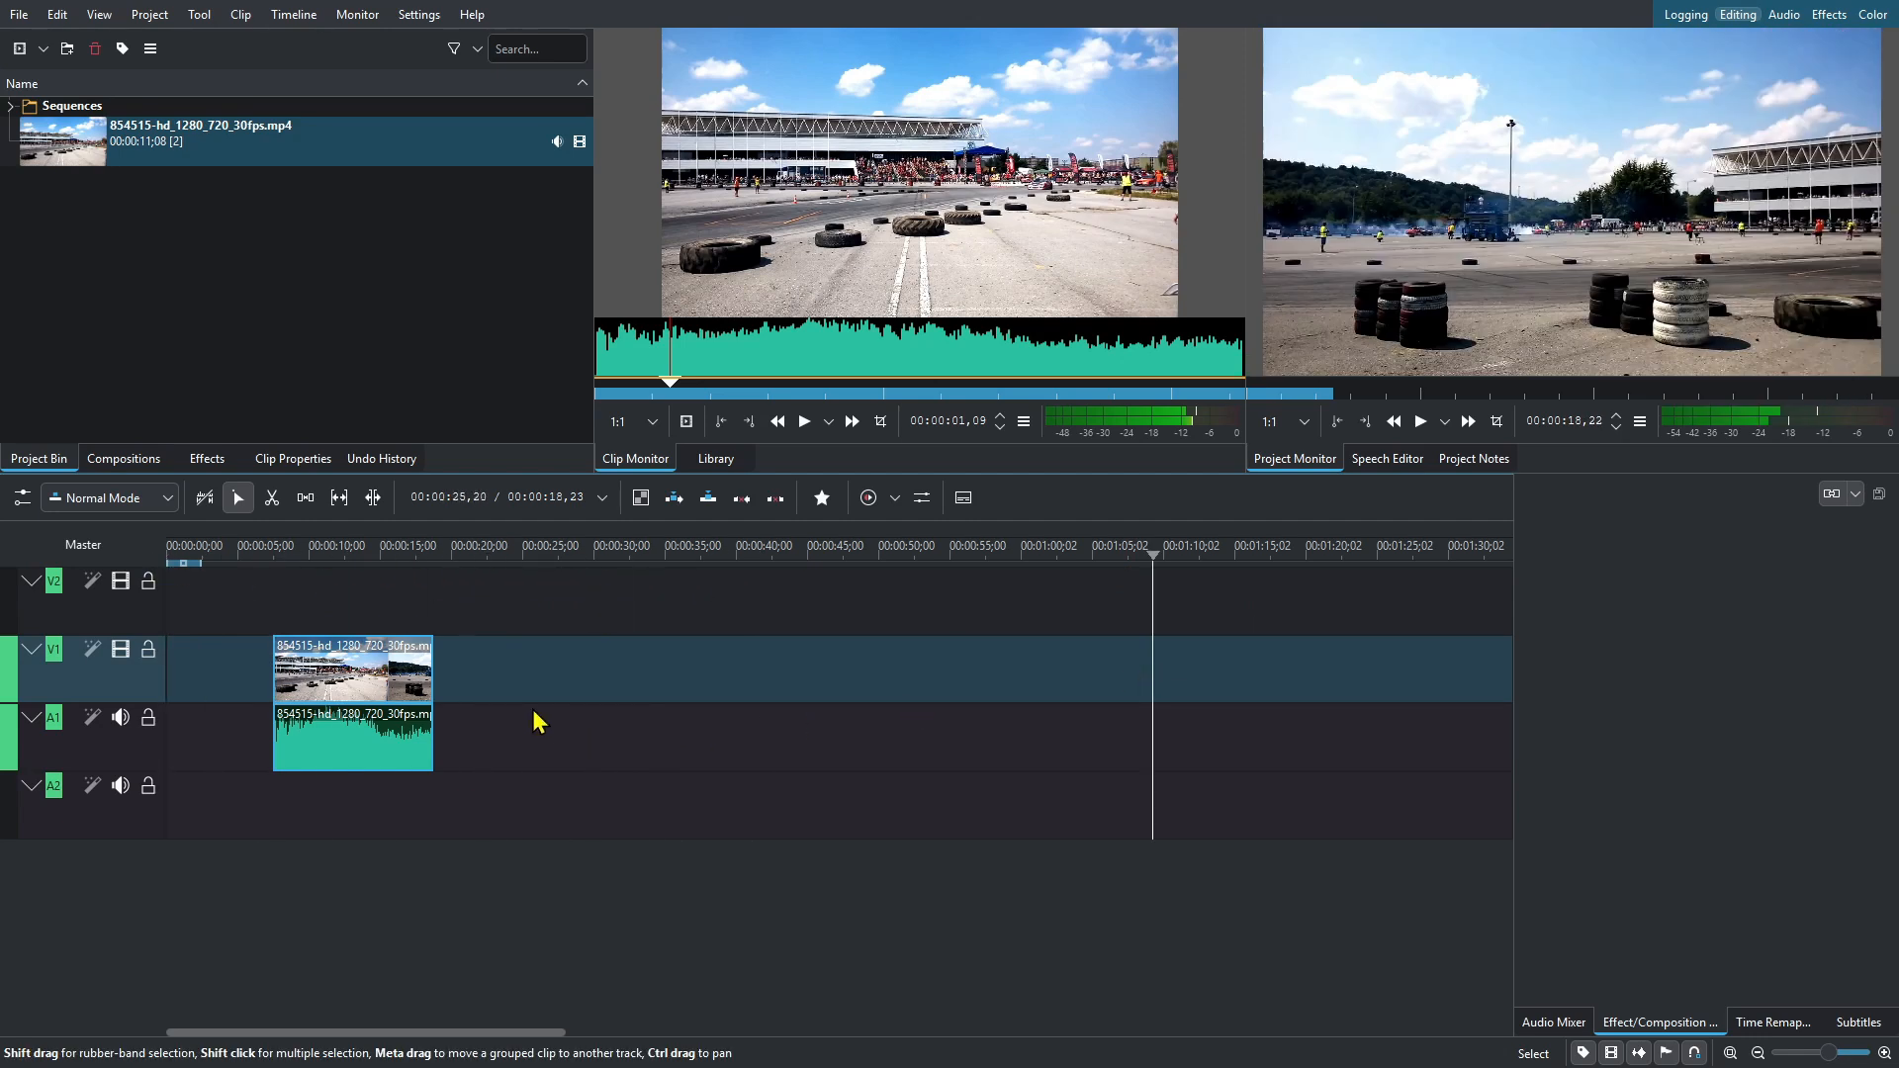
{"action": "scroll", "coordinate": [660, 677], "scroll_direction": "down", "scroll_amount": 6, "text": "ctrl"}
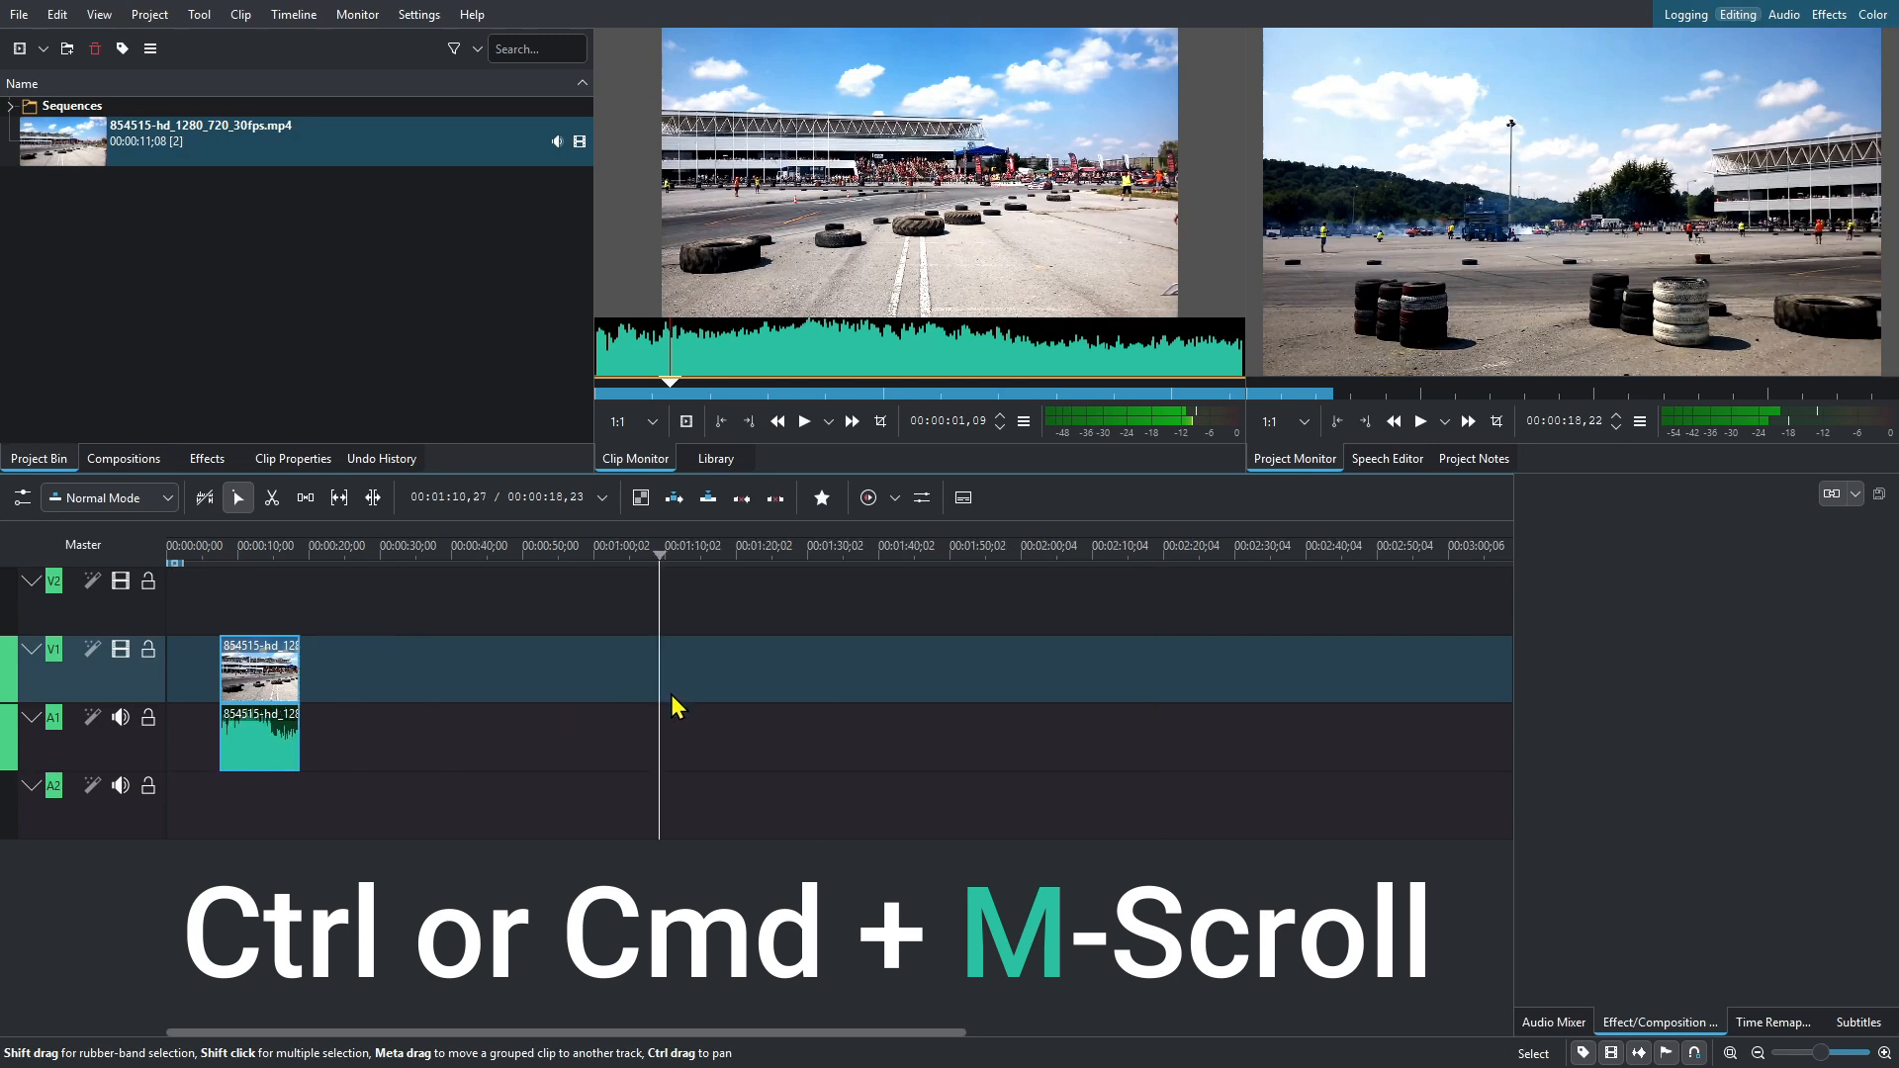
{"action": "scroll", "coordinate": [672, 740], "scroll_direction": "up", "scroll_amount": 8, "text": "ctrl"}
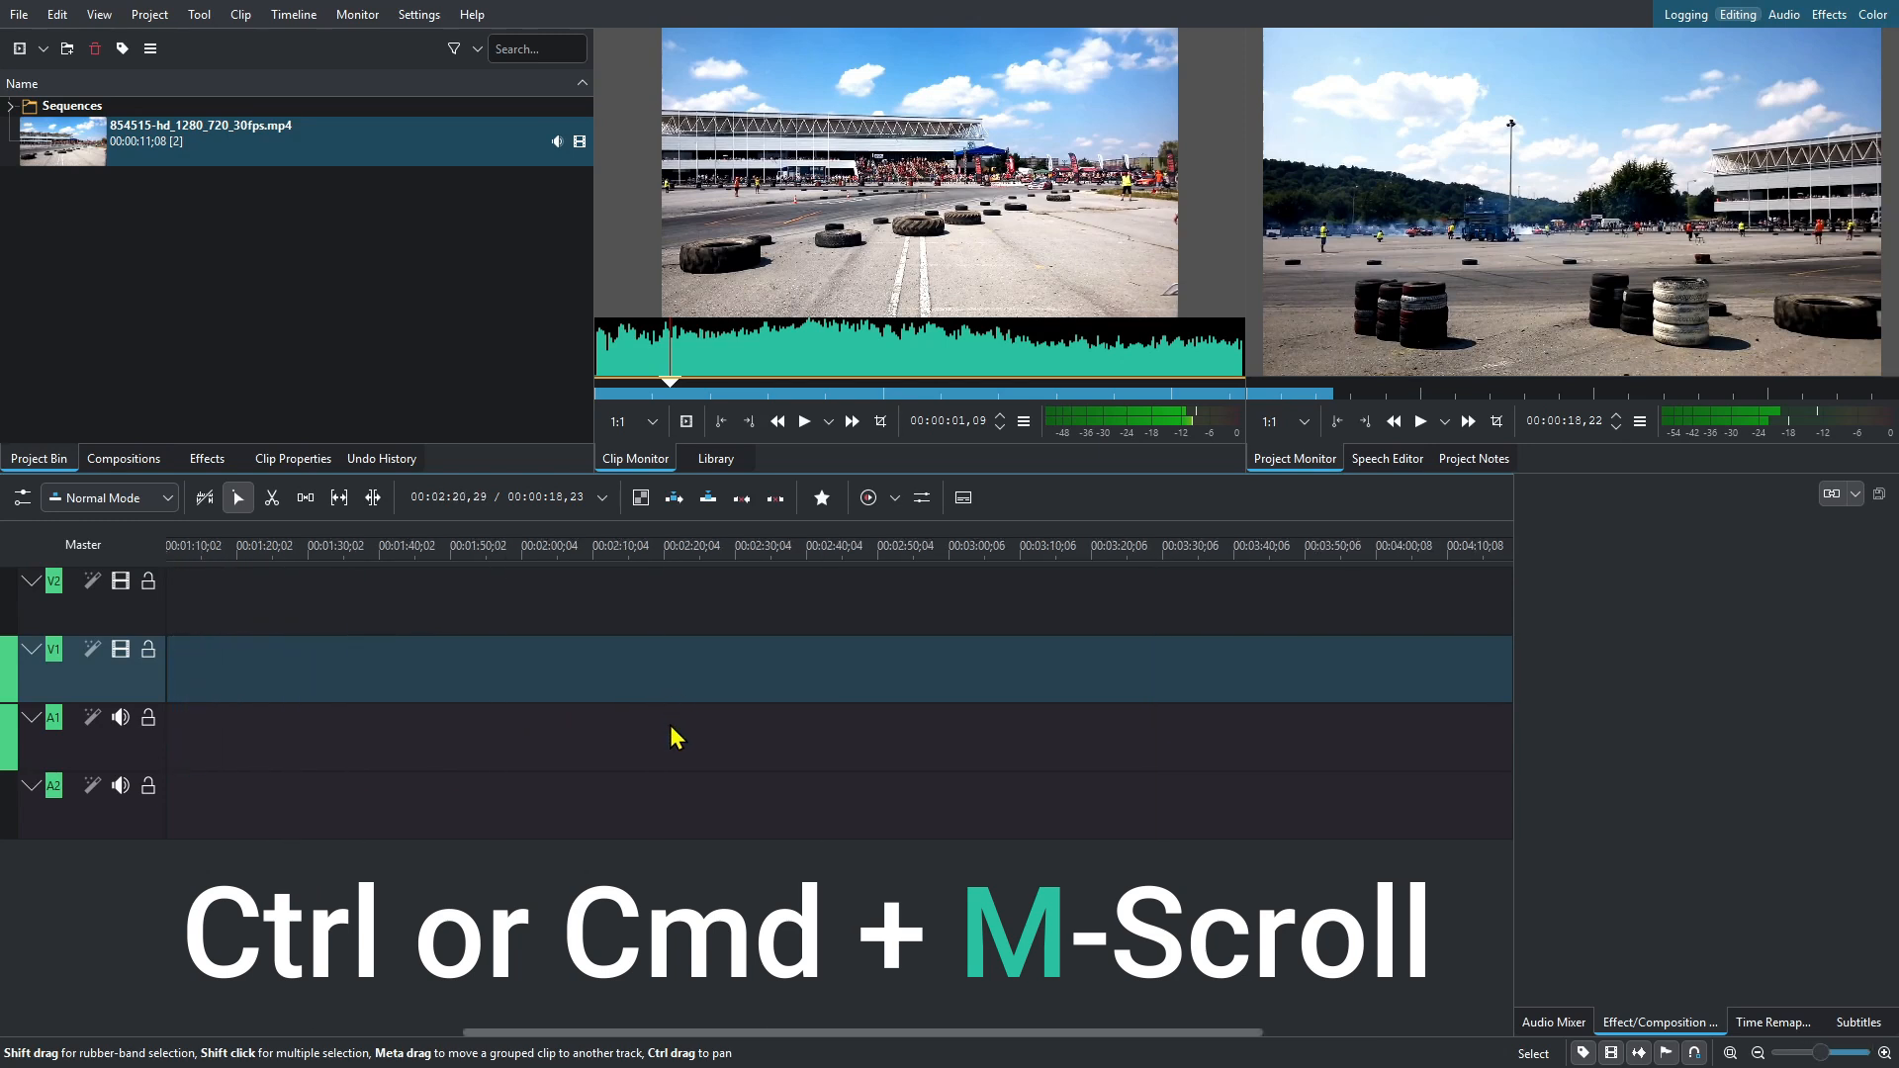
{"action": "scroll", "coordinate": [665, 739], "scroll_direction": "up", "scroll_amount": 2, "text": "ctrl"}
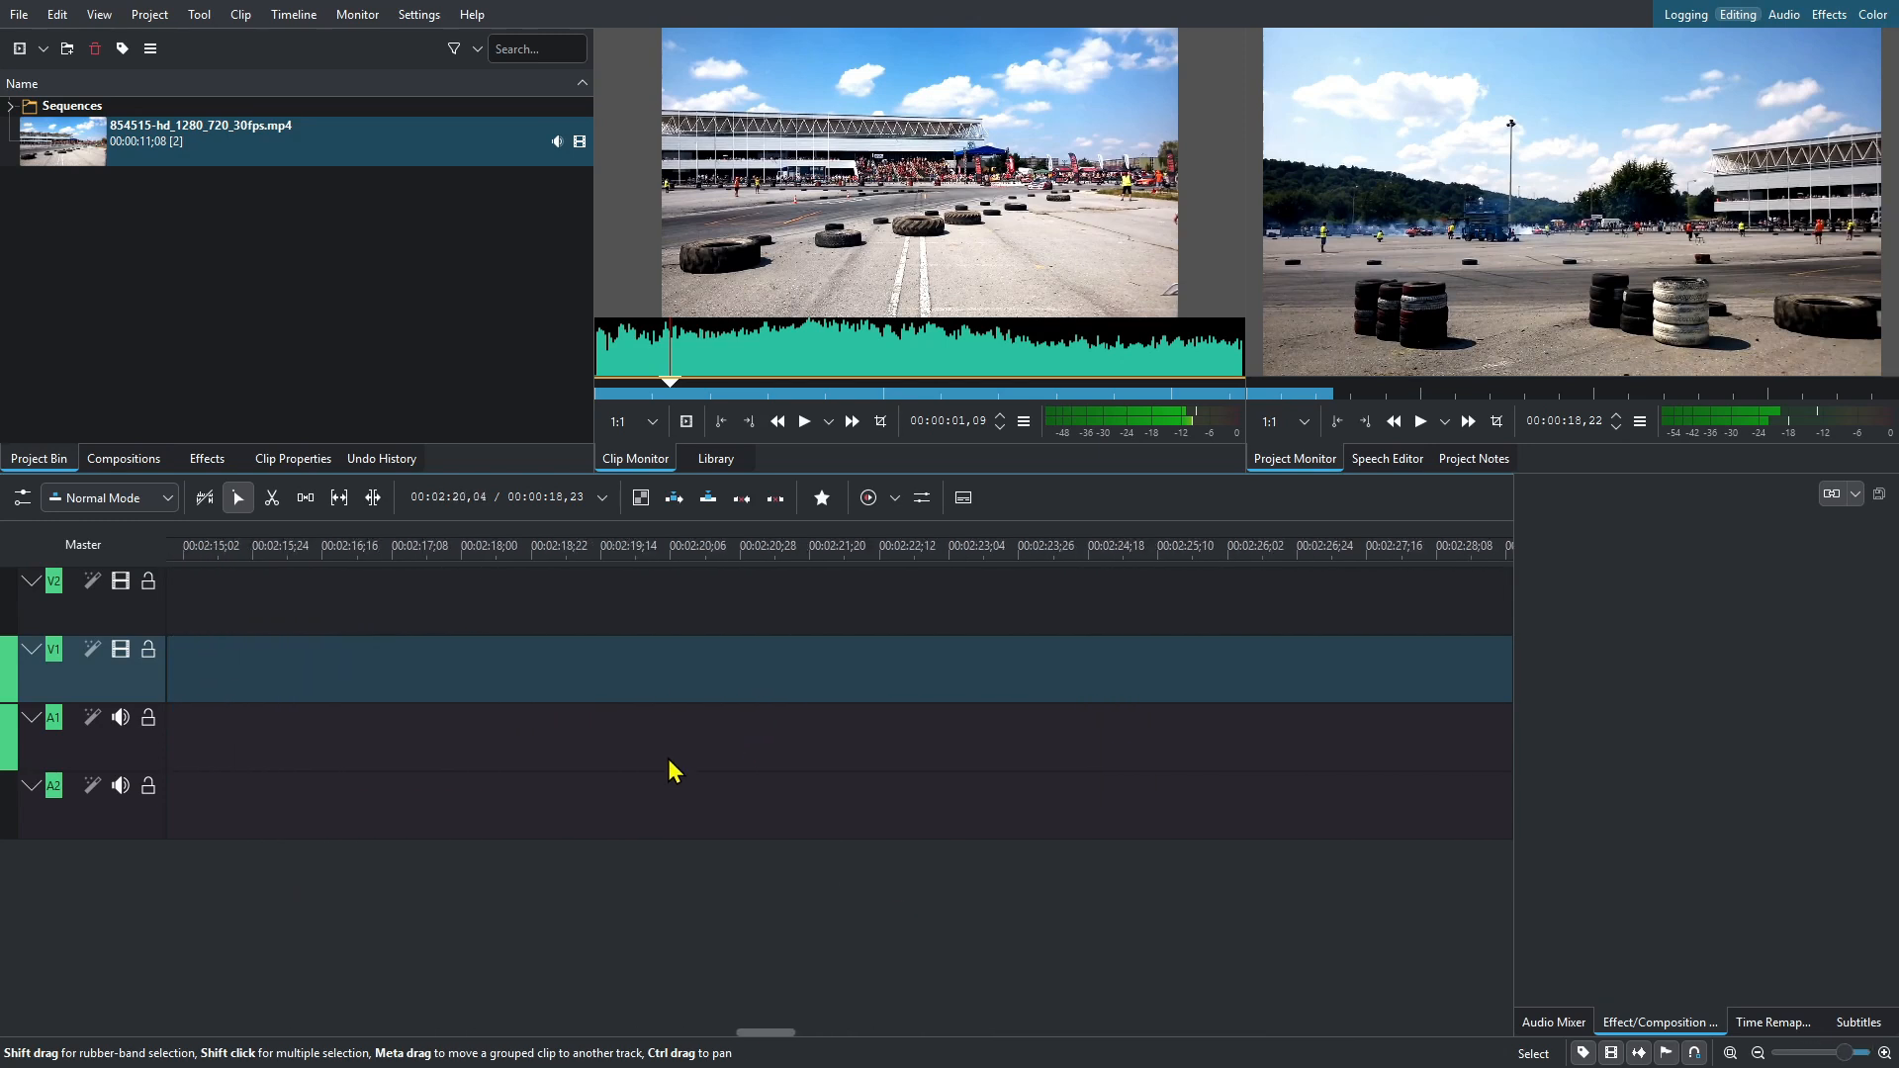
{"action": "left_click_drag", "start_coordinate": [759, 1033], "coordinate": [204, 1020]}
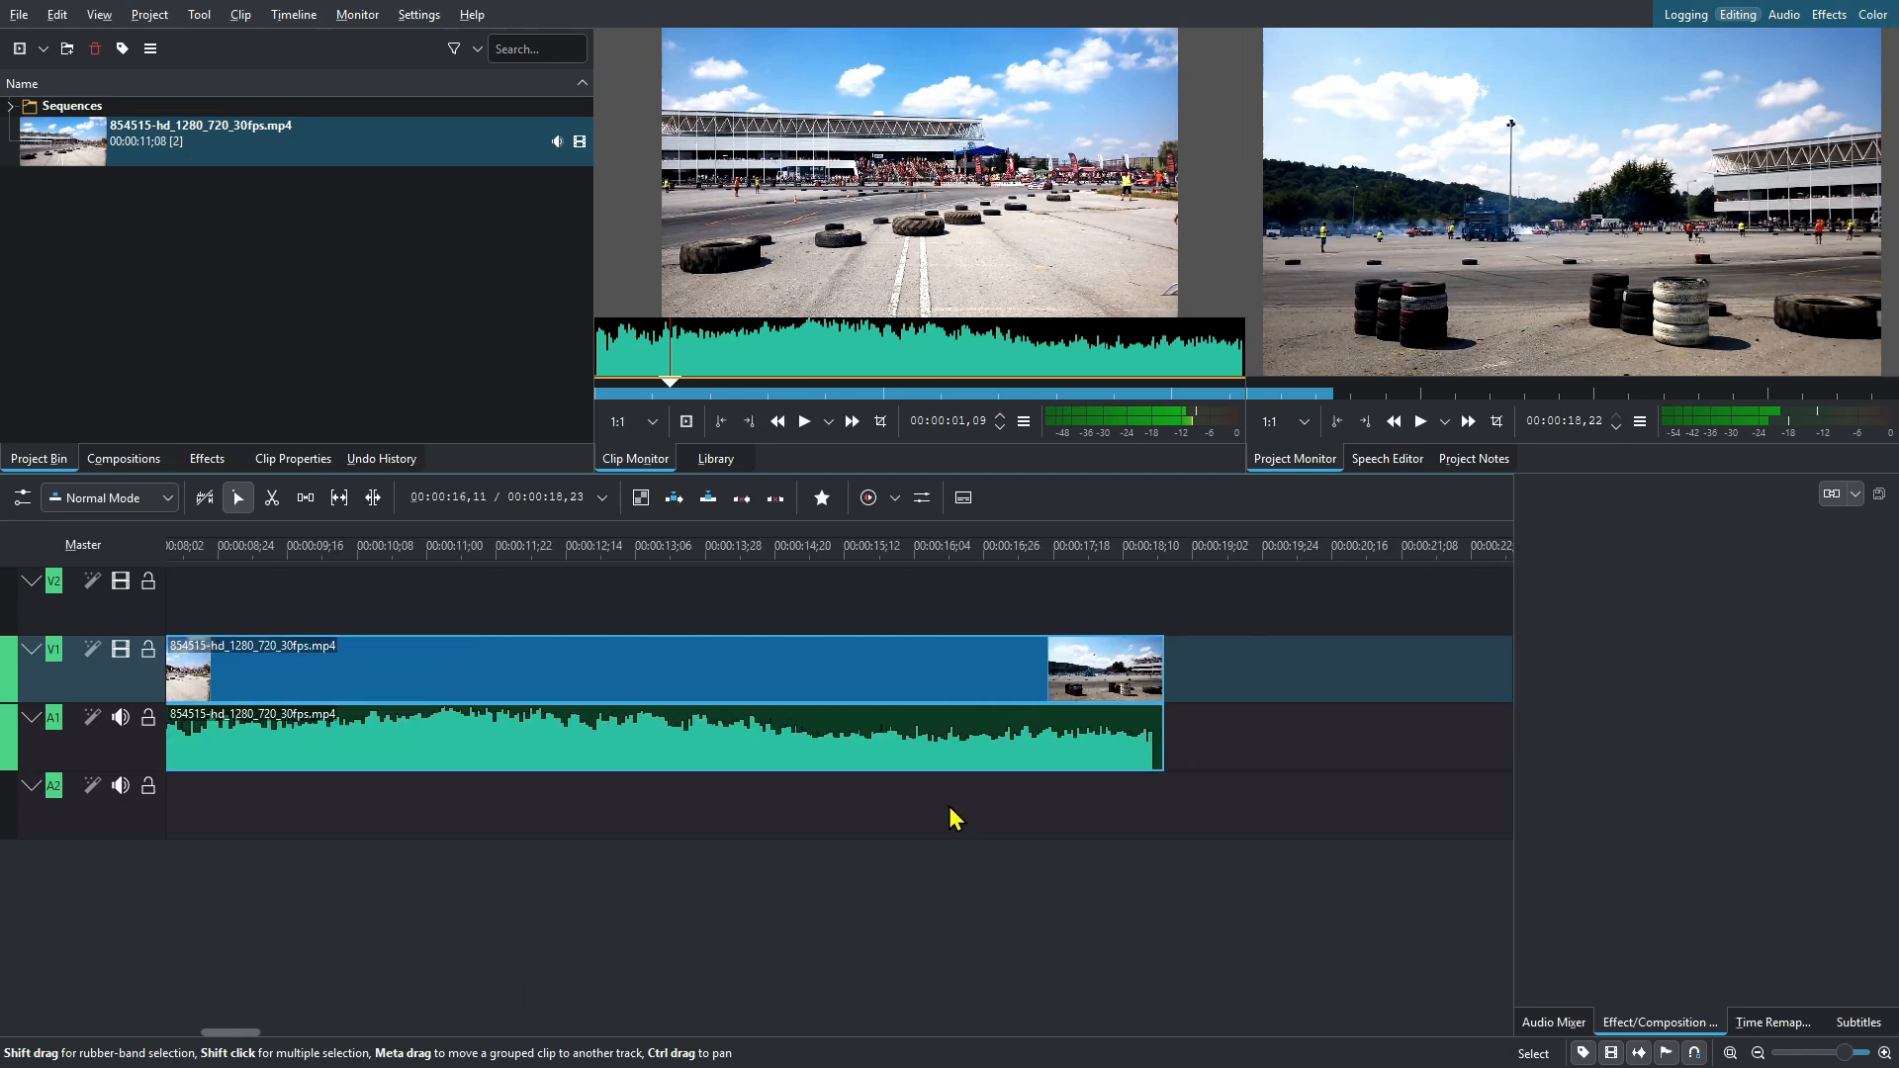
Step: Jump the playhead between the start and end of the timeline, finishing at the end
{"action": "key", "text": "ctrl+Home"}
{"action": "key", "text": "ctrl+End"}
{"action": "key", "text": "ctrl+Home"}
{"action": "key", "text": "ctrl+End"}
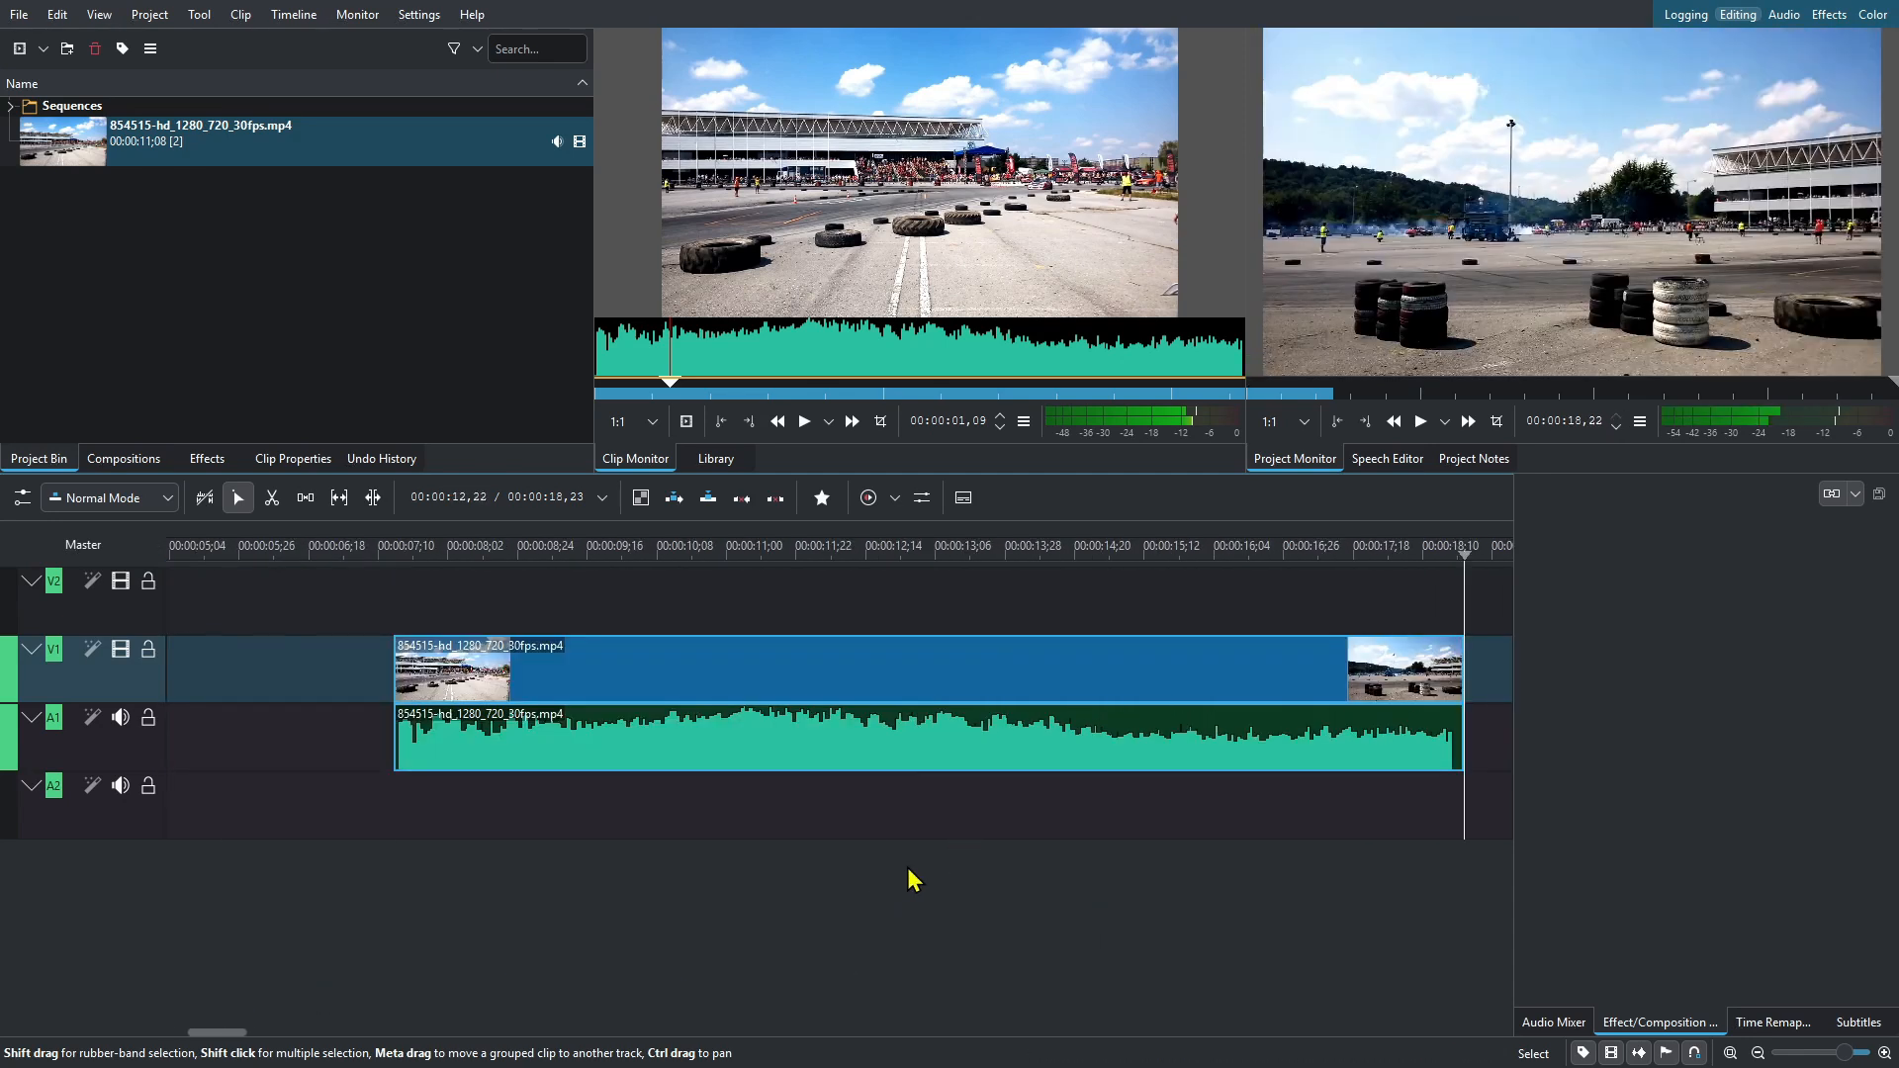
Step: Fit the timeline zoom to the project and move the clip to the start of tracks V1 and A1
{"action": "left_click", "coordinate": [1731, 1054]}
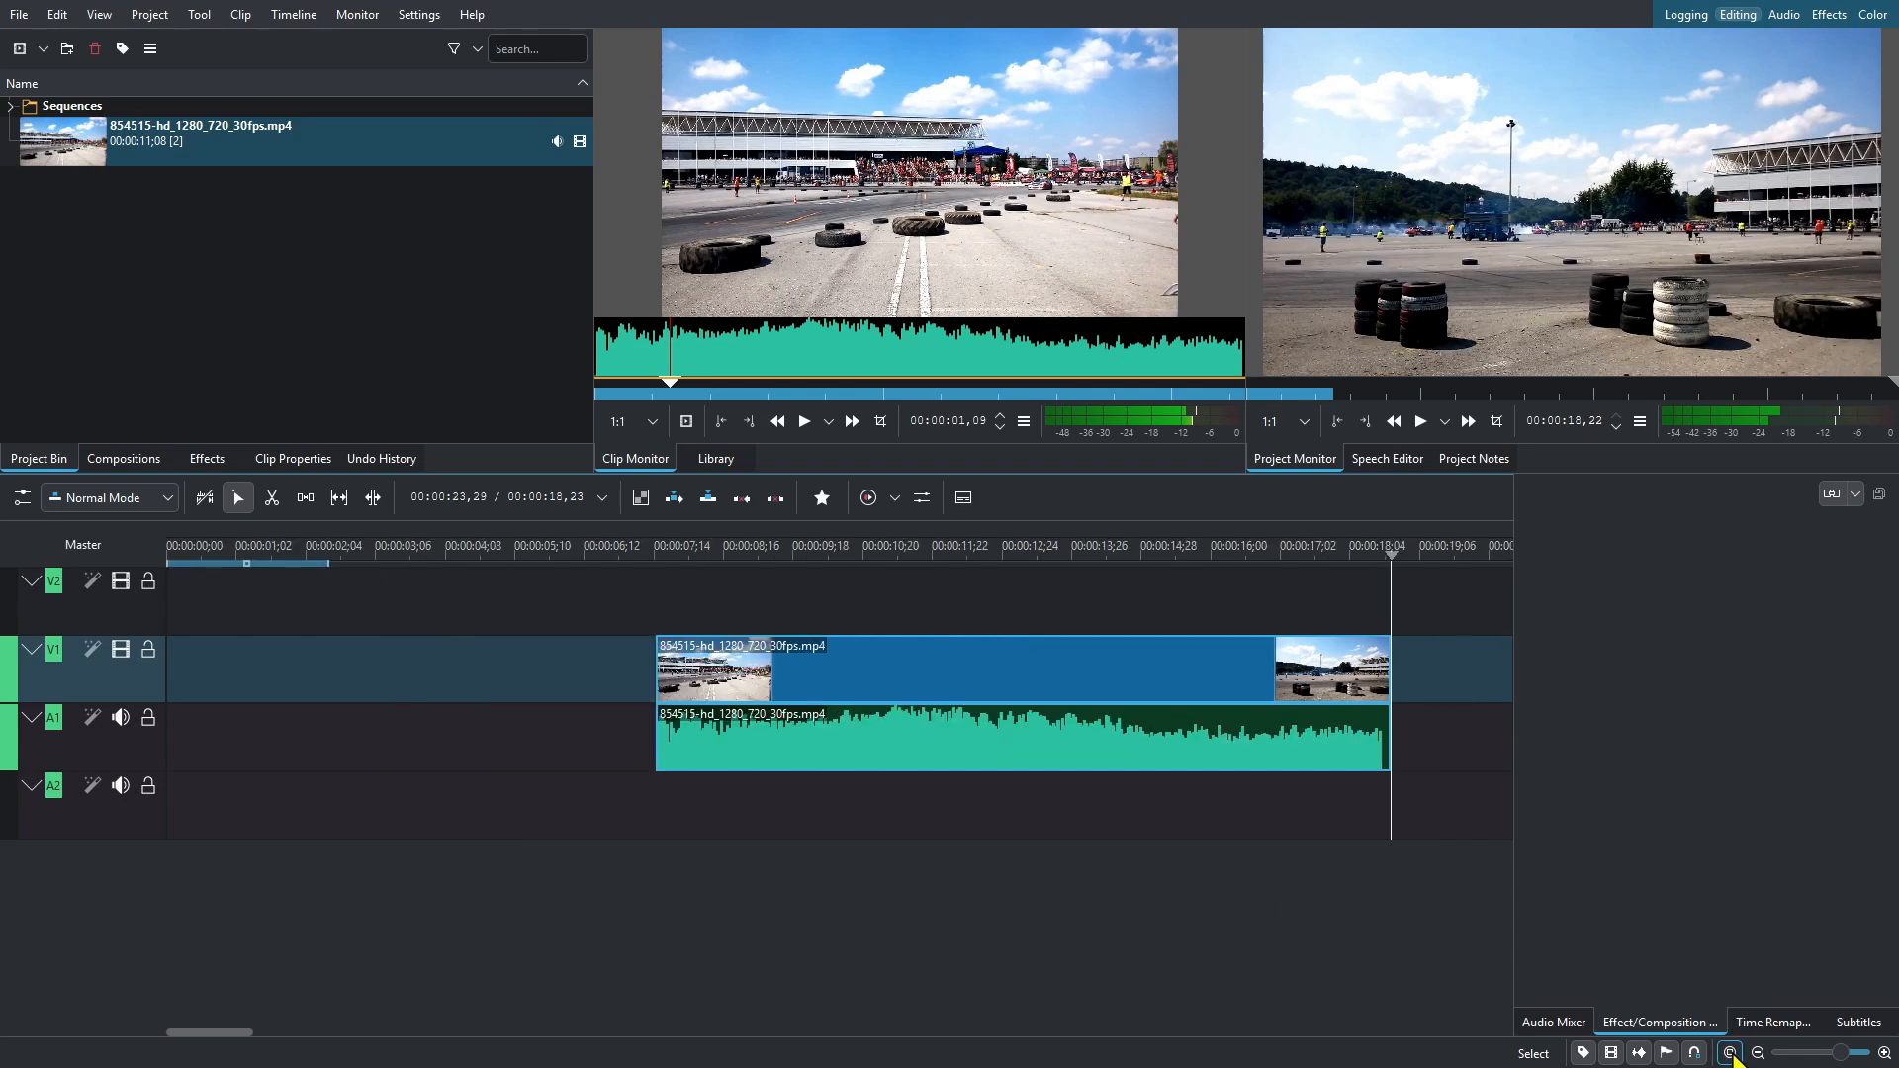
{"action": "left_click_drag", "start_coordinate": [1124, 759], "coordinate": [612, 741]}
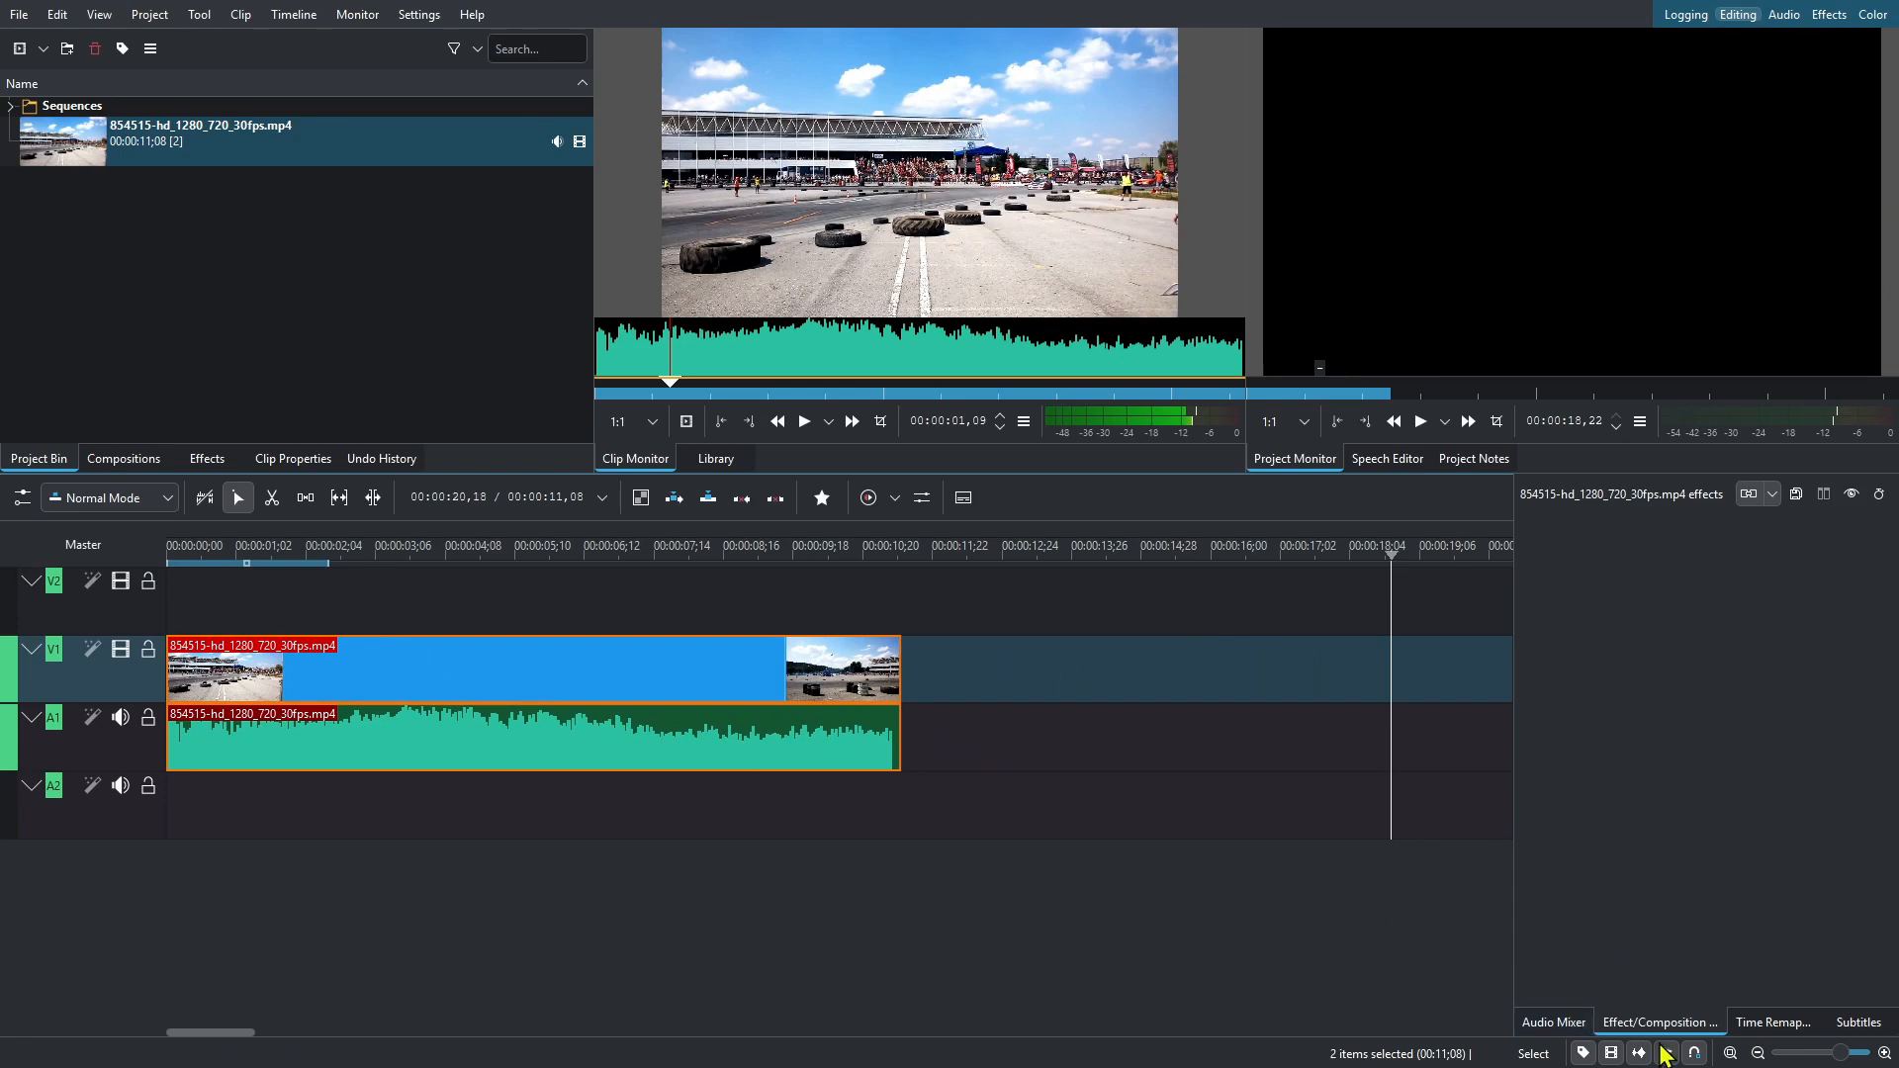
Step: Try zooming the timeline out and in, then fit the whole project in view
{"action": "left_click", "coordinate": [1752, 1055]}
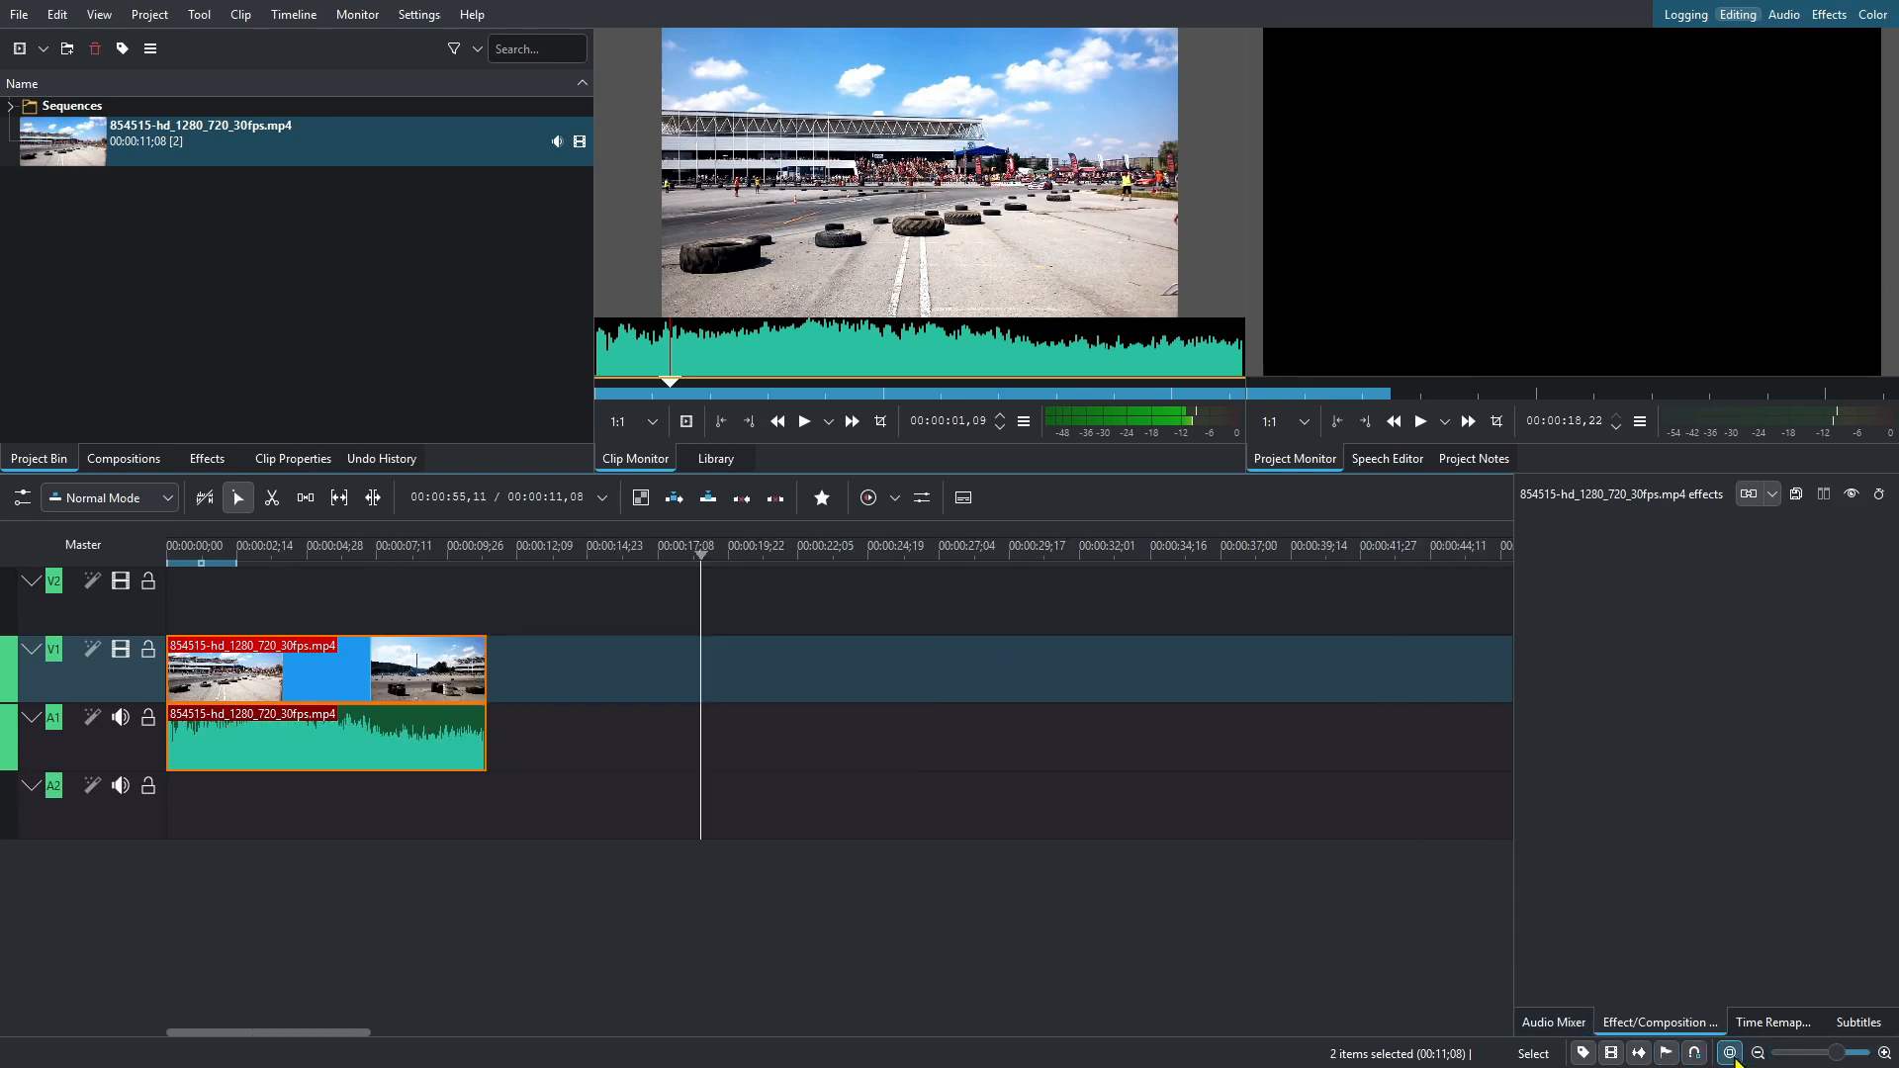
{"action": "left_click", "coordinate": [1731, 1054]}
{"action": "left_click", "coordinate": [1760, 1054]}
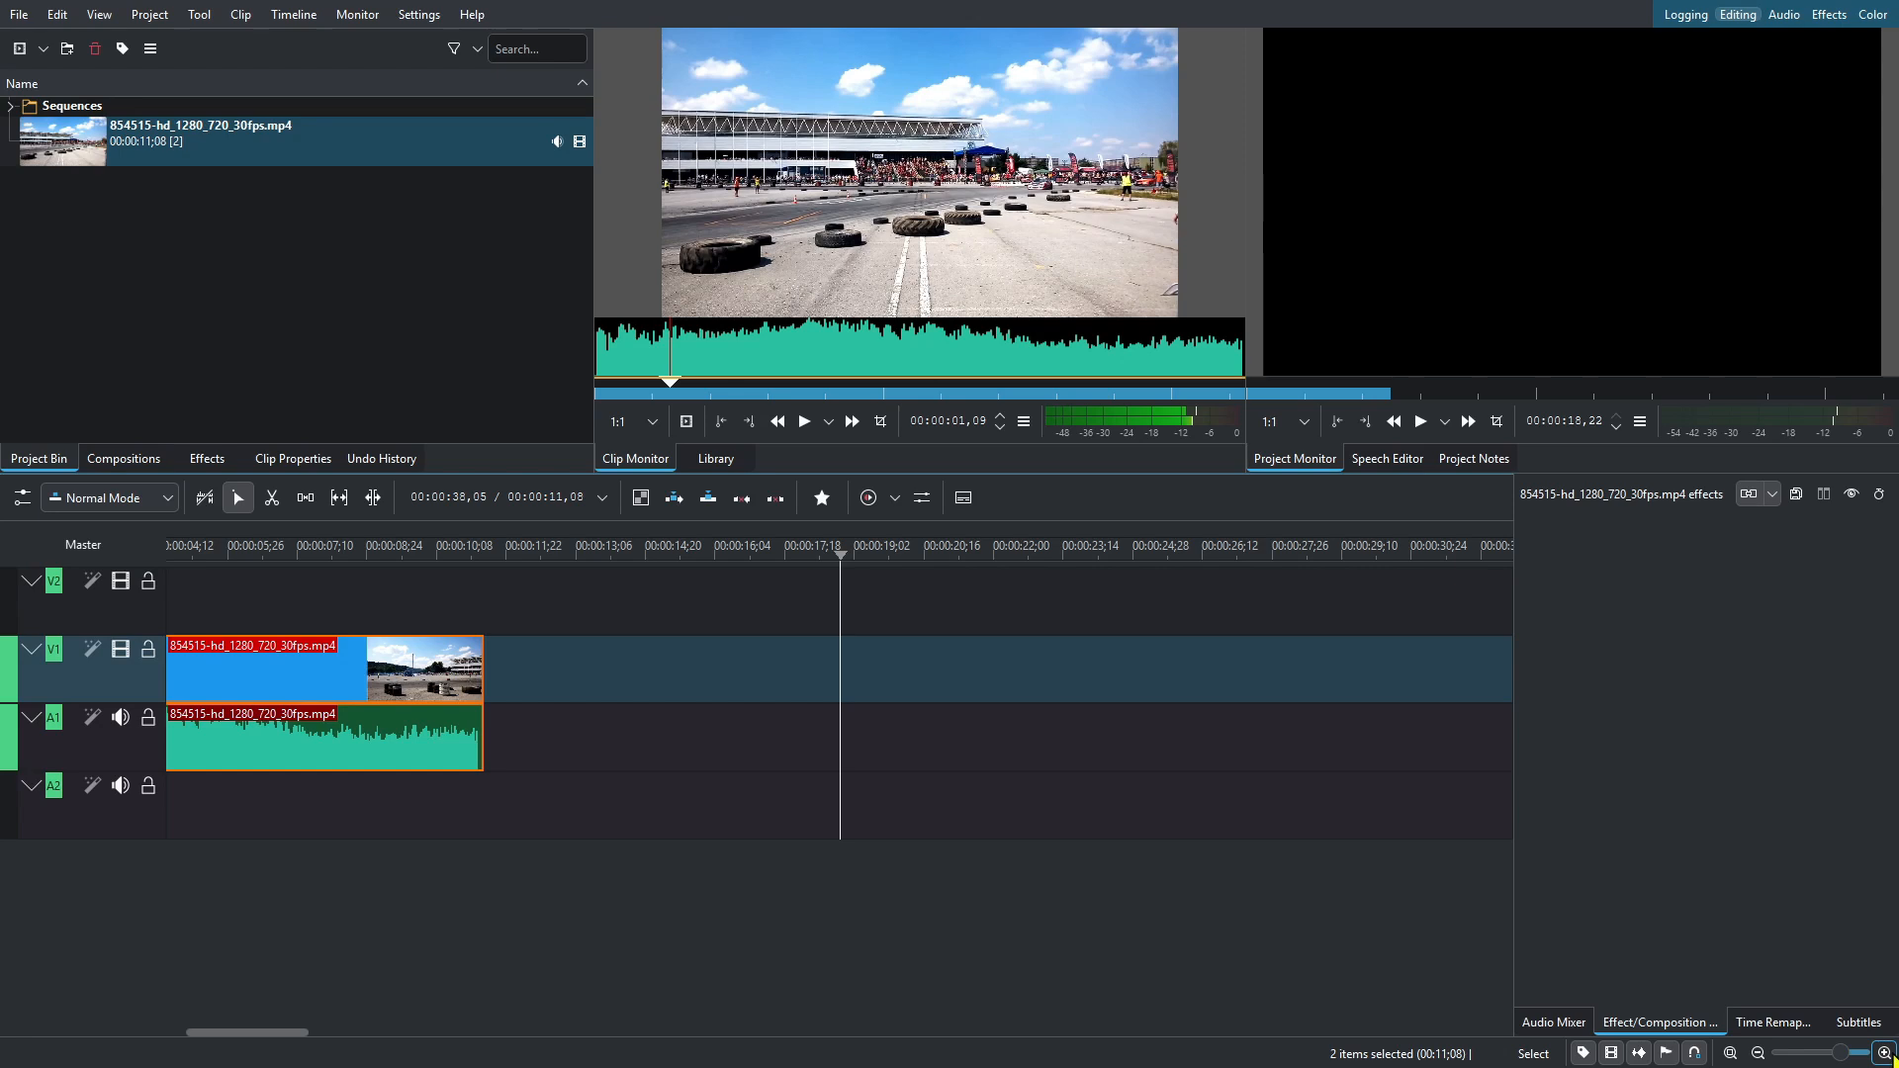
{"action": "left_click", "coordinate": [1886, 1054]}
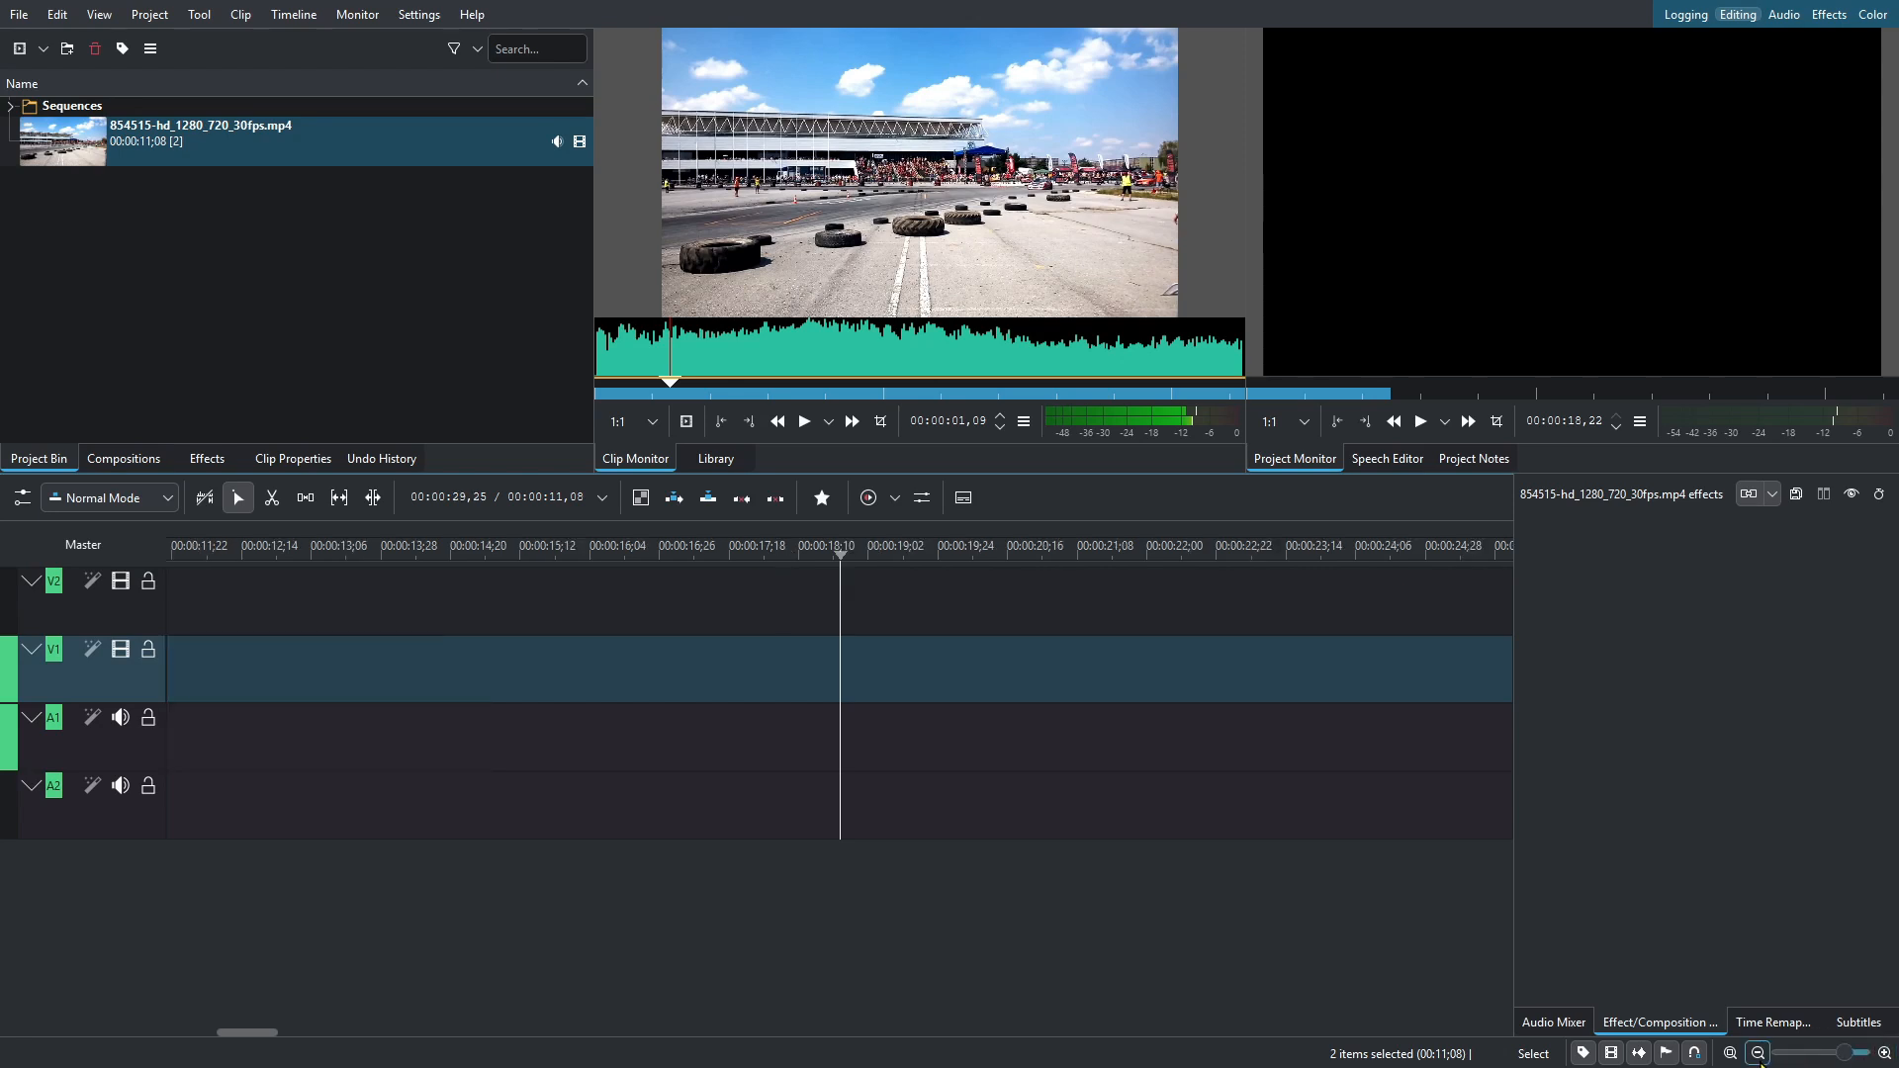
{"action": "left_click", "coordinate": [1730, 1053]}
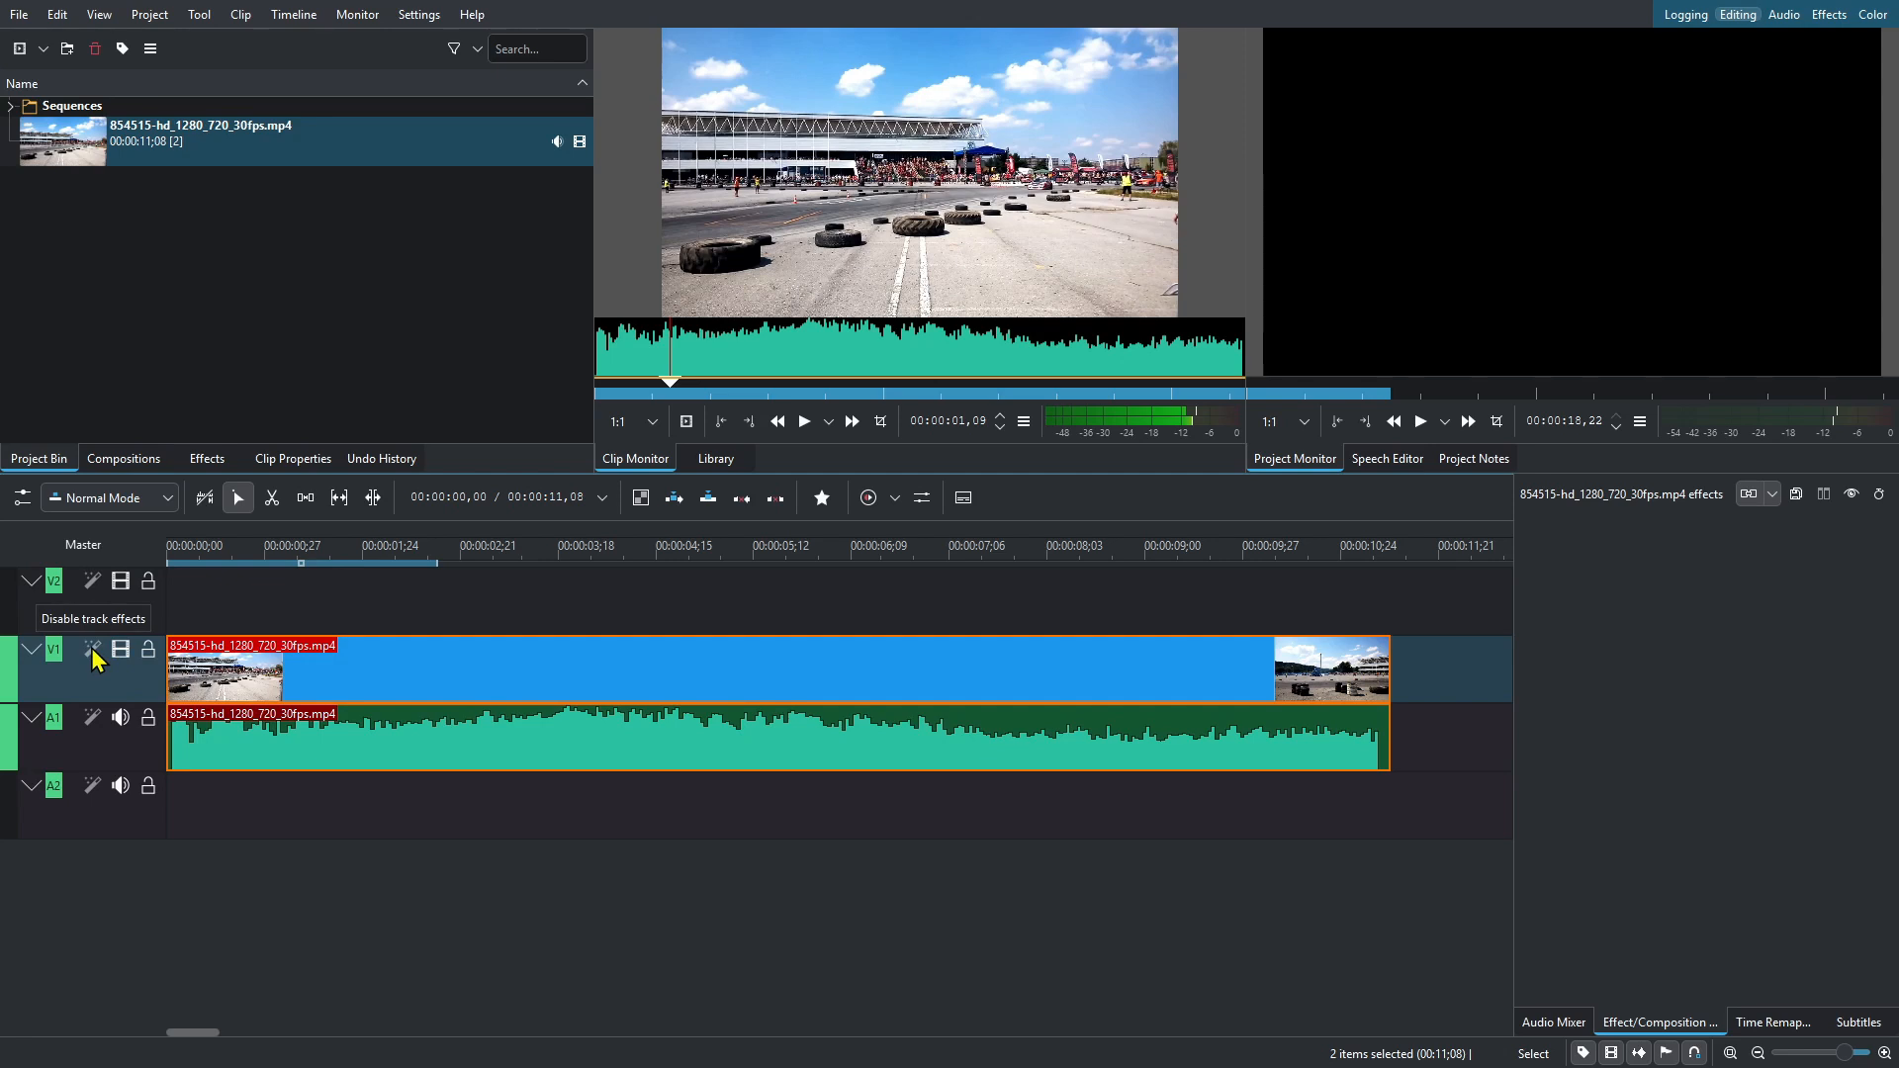
Step: Collapse video track V1 and expand it again
{"action": "left_click", "coordinate": [31, 653]}
{"action": "left_click", "coordinate": [31, 653]}
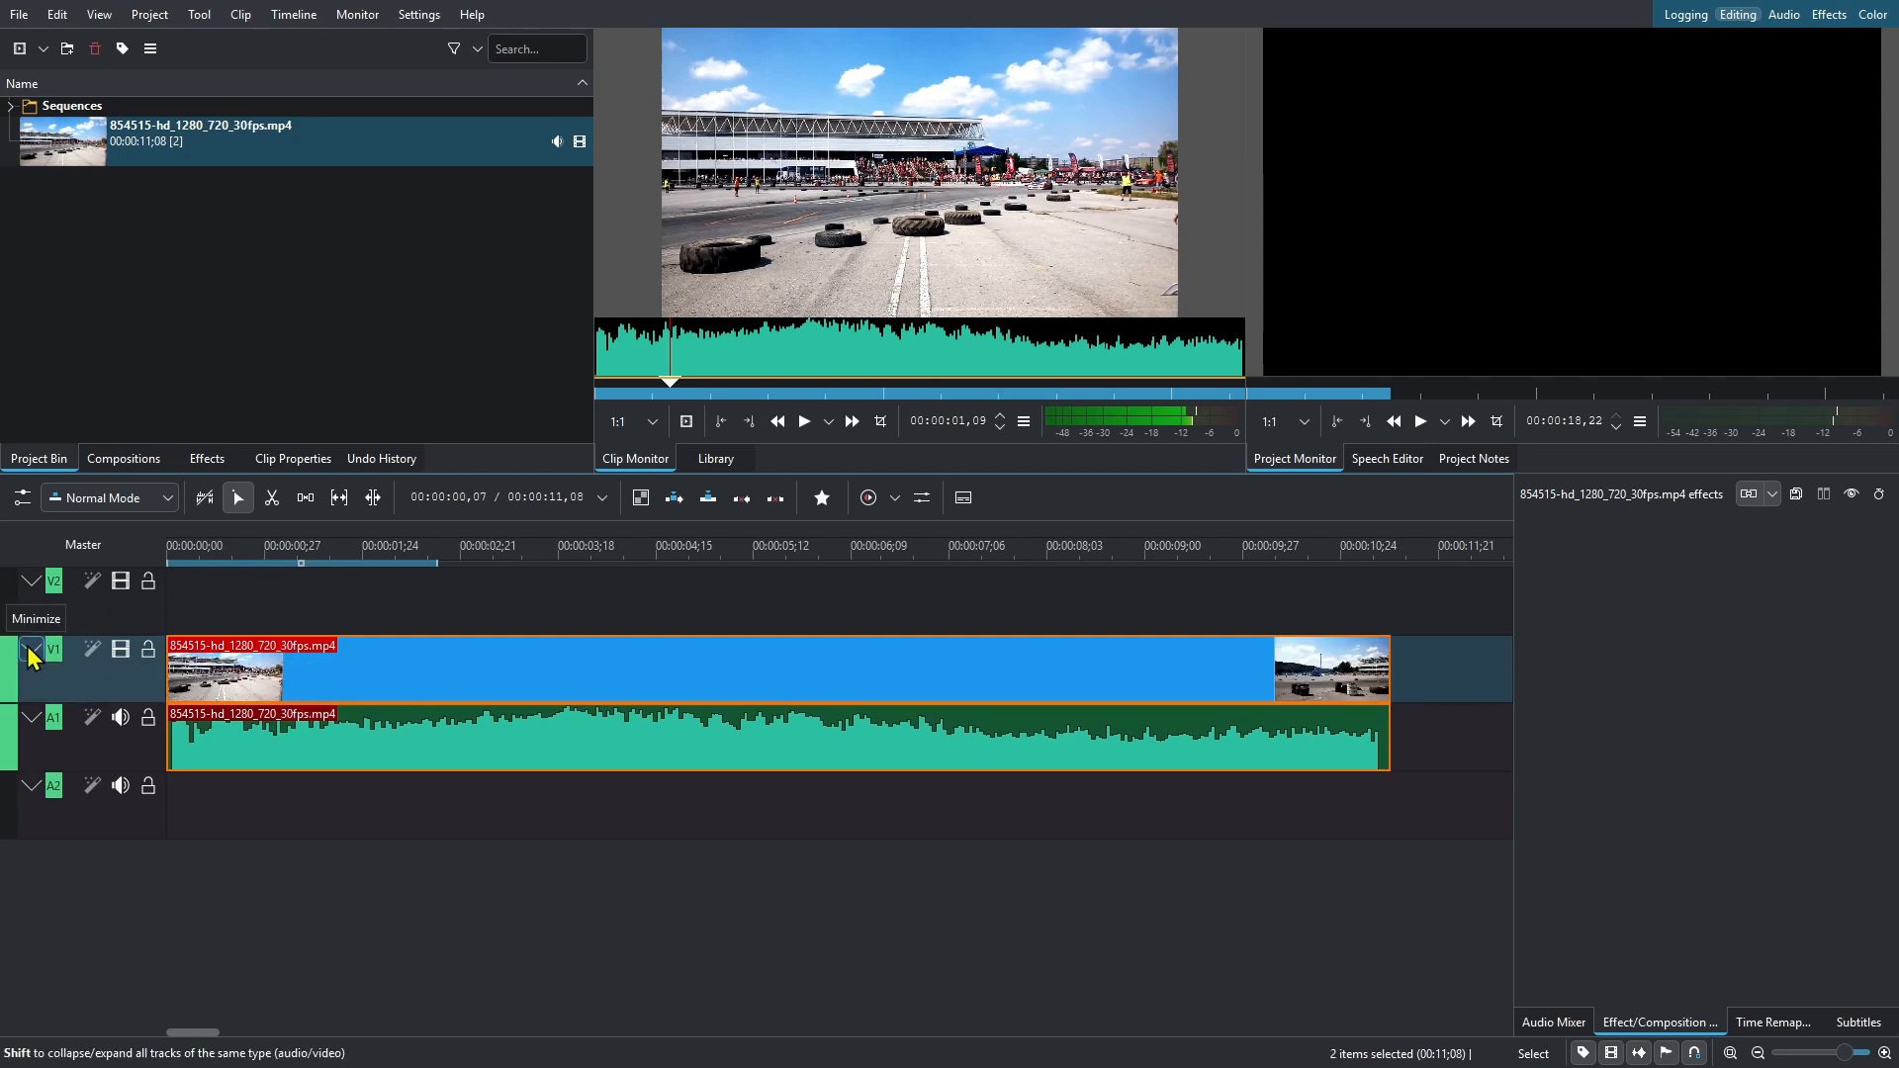
{"action": "left_click", "coordinate": [32, 652]}
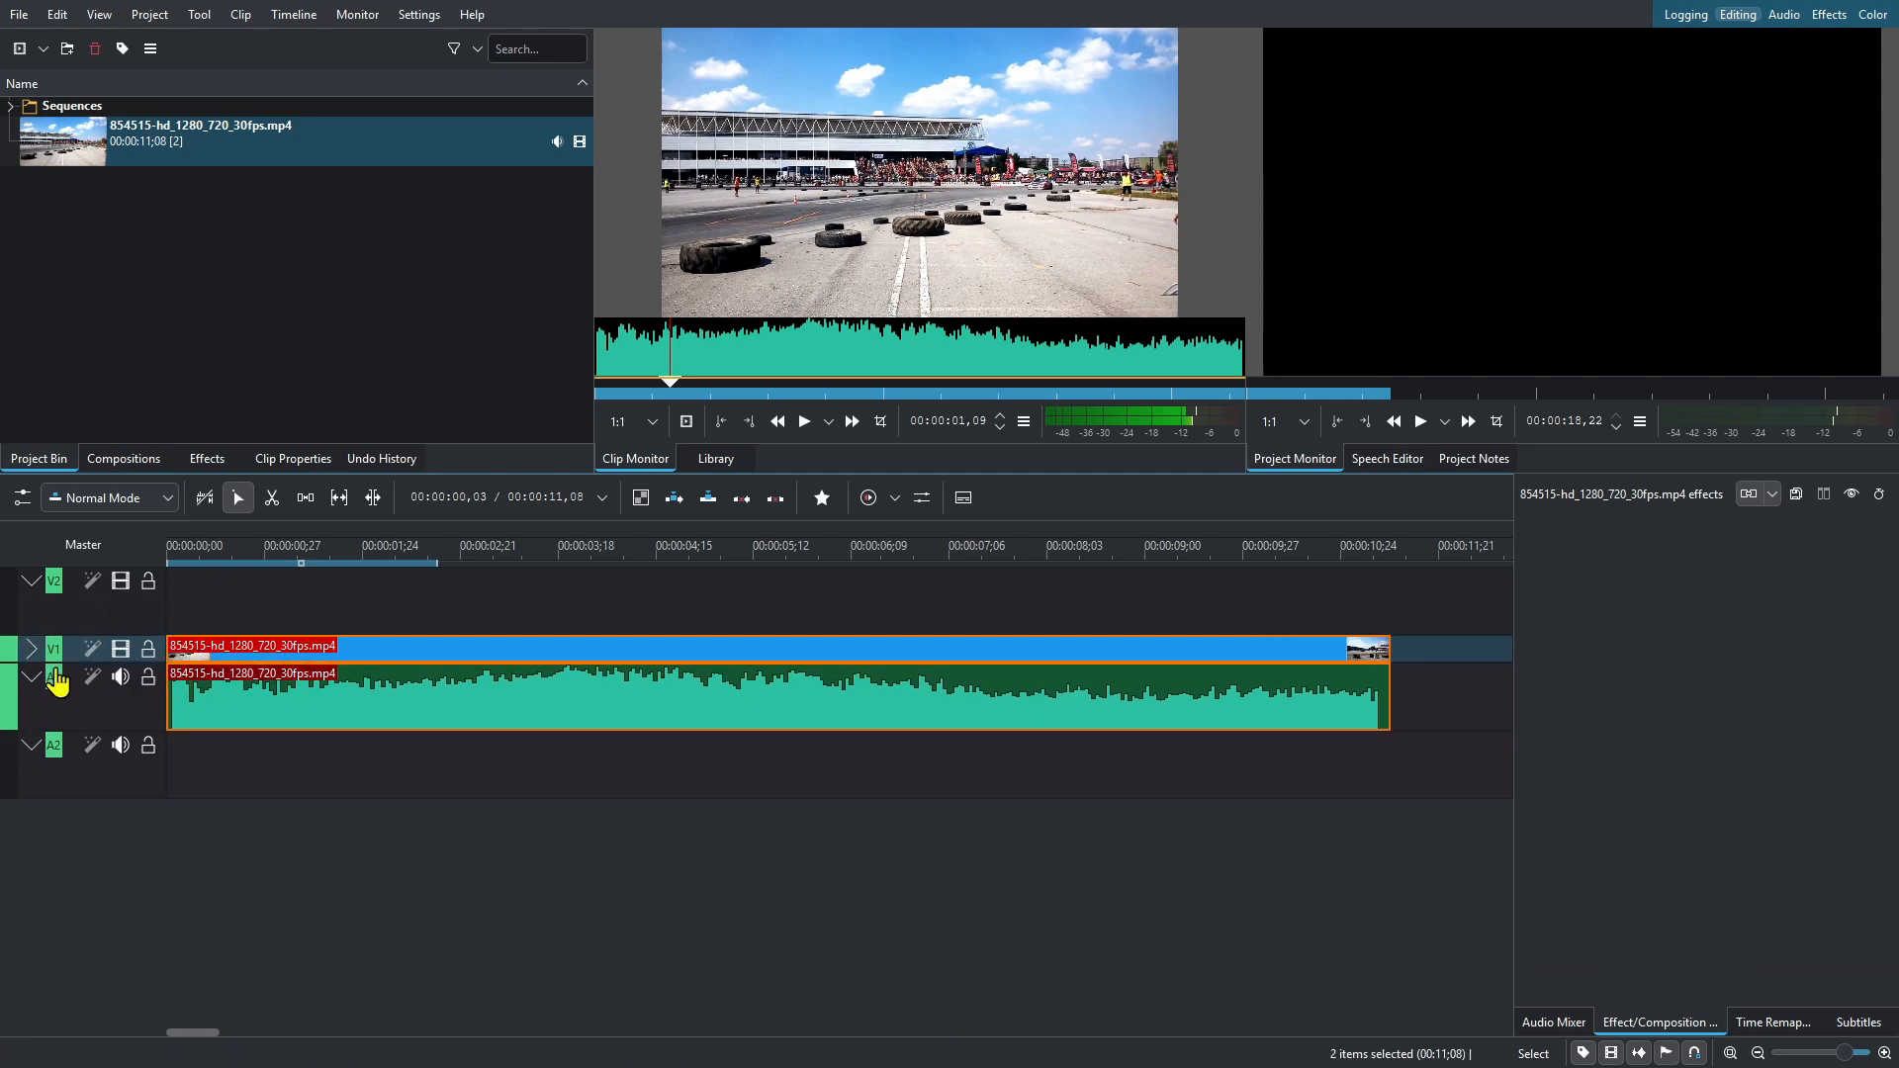
{"action": "left_click", "coordinate": [36, 651]}
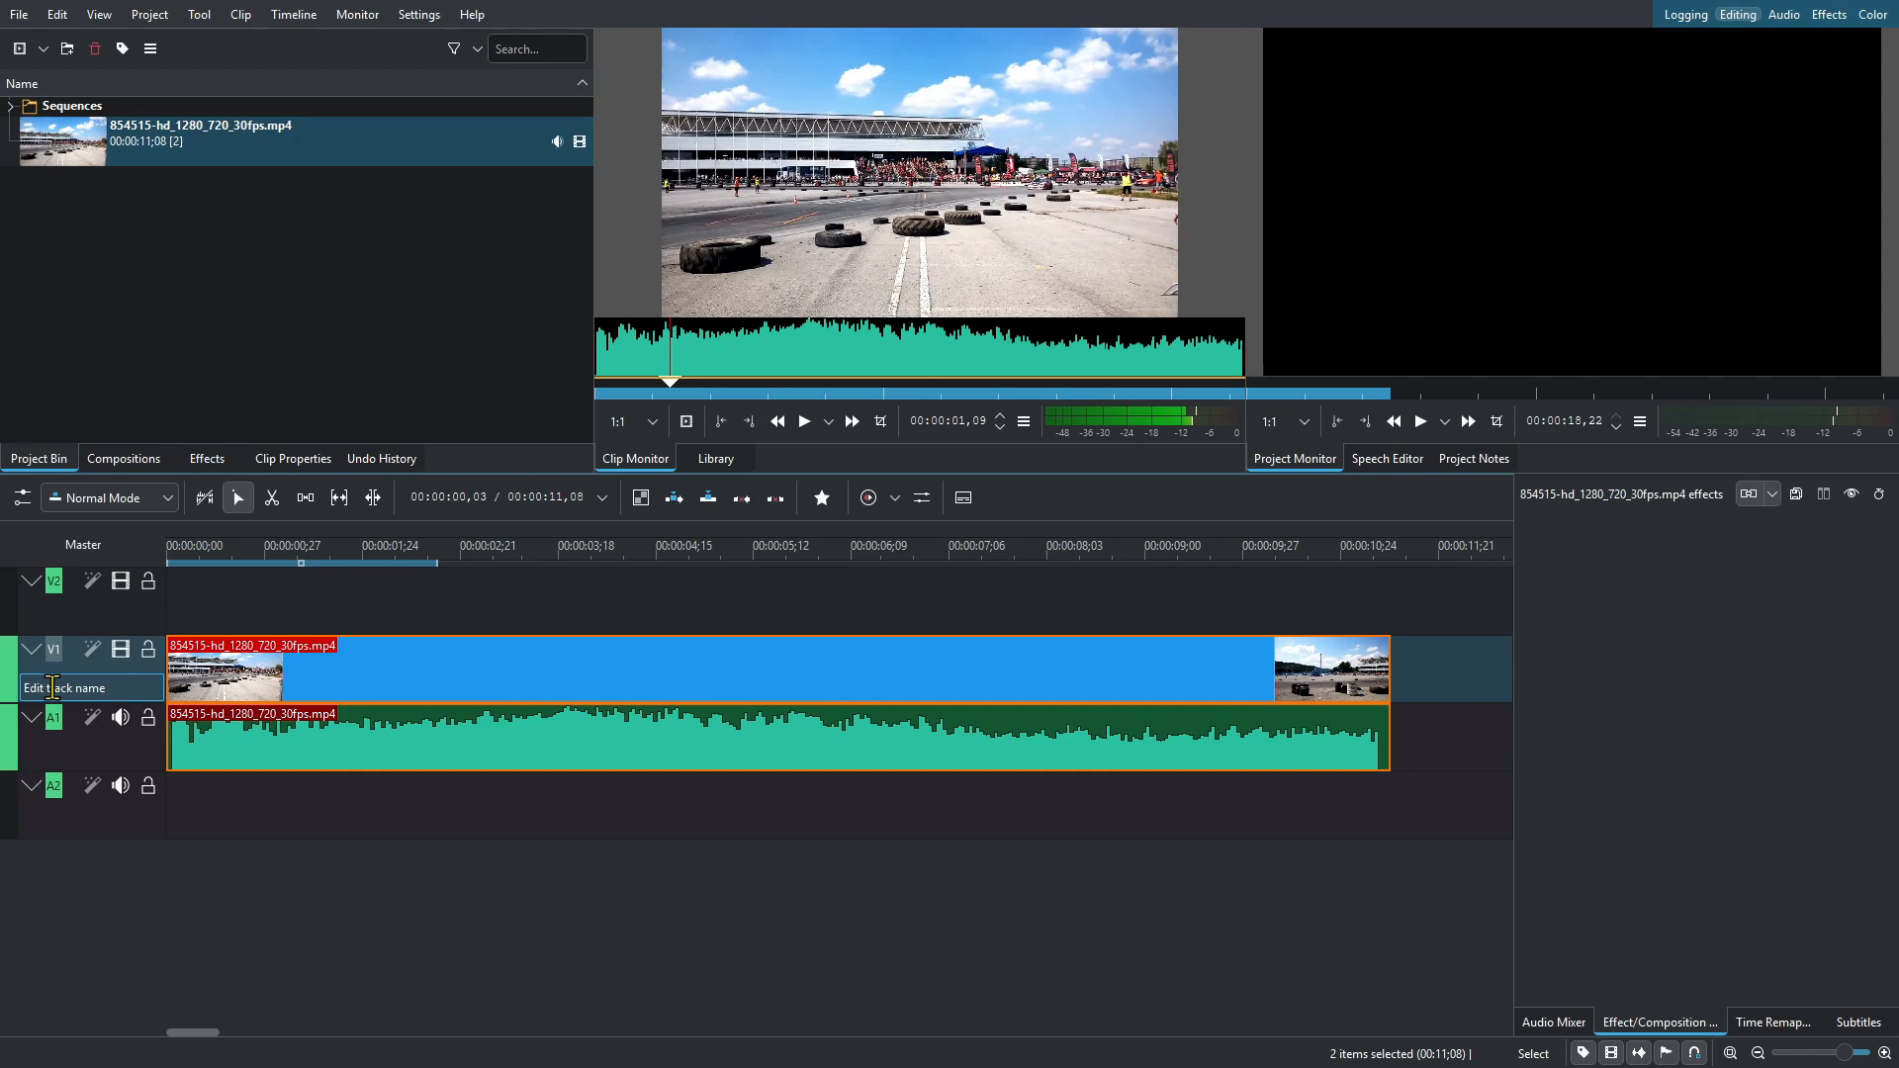
Step: Name video track V1 fadafdsdadsf and deselect the clip
{"action": "left_click", "coordinate": [52, 687]}
{"action": "left_click", "coordinate": [86, 684]}
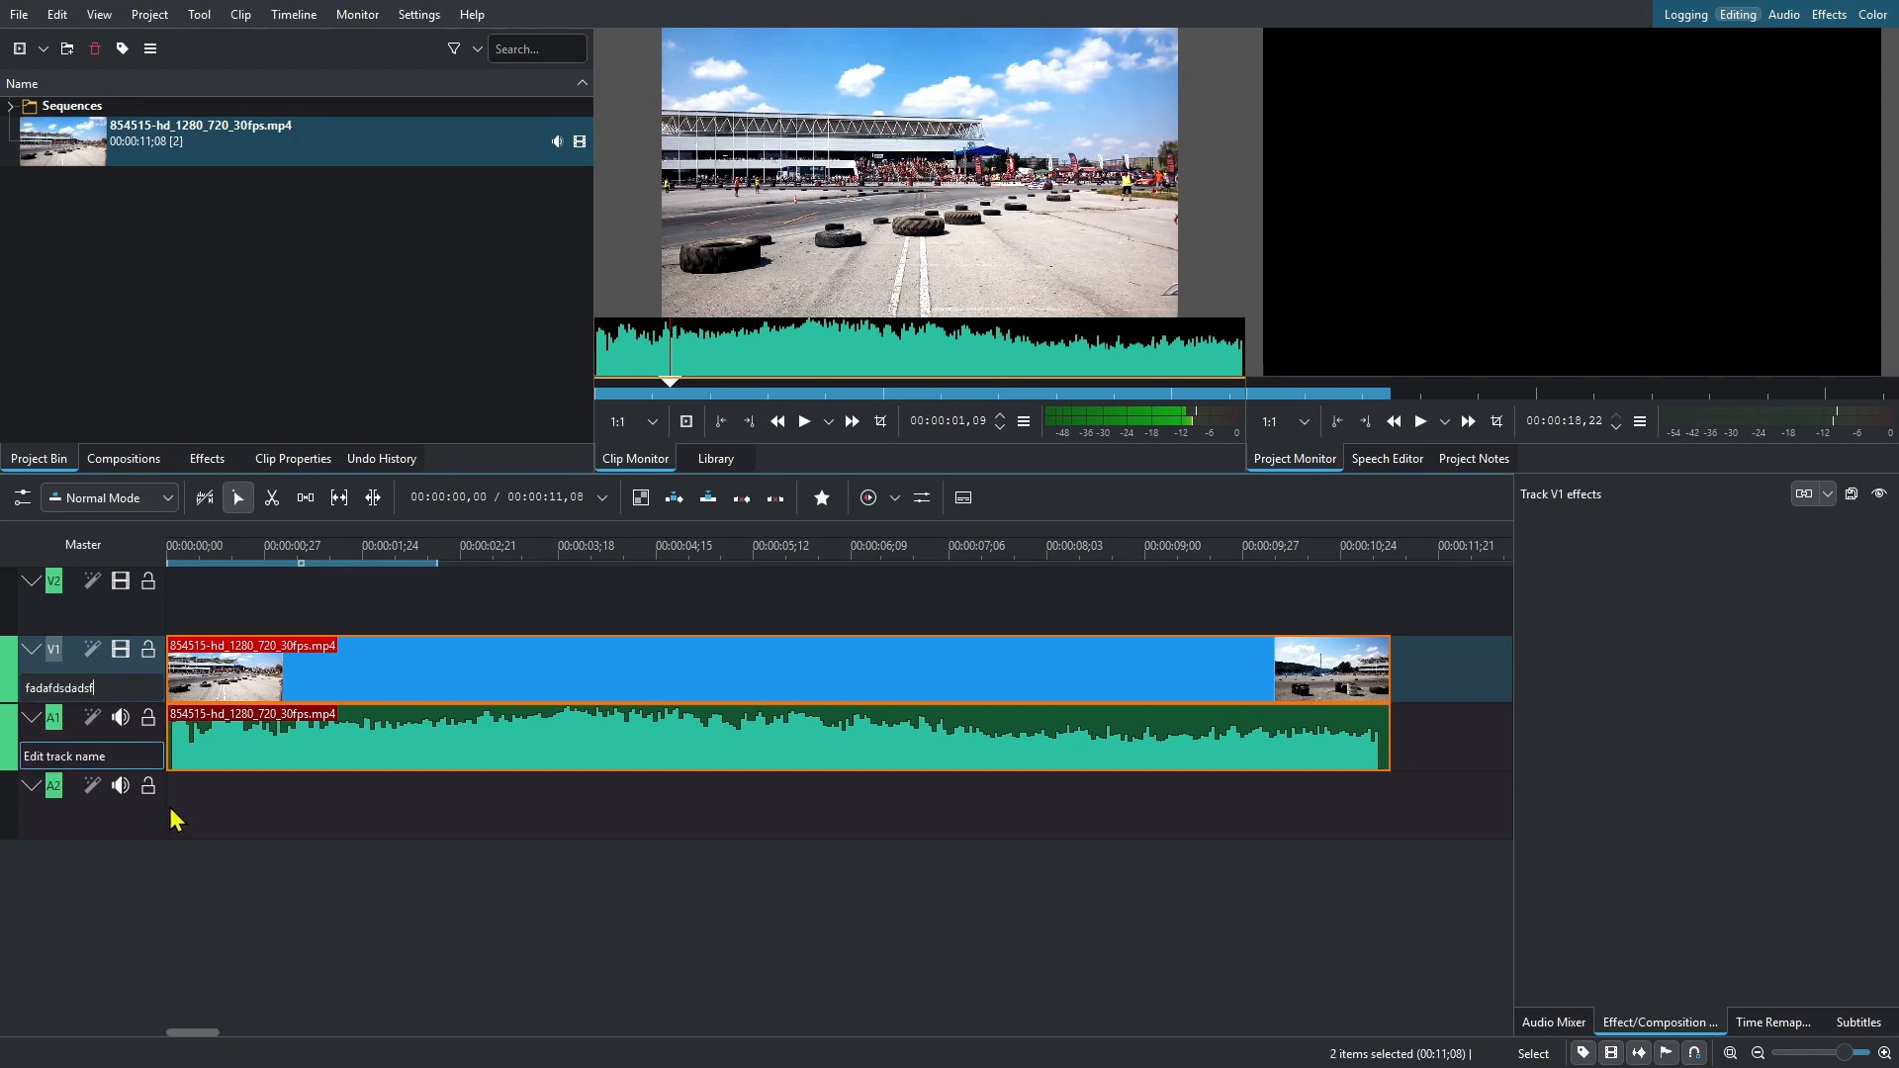
{"action": "left_click", "coordinate": [209, 827]}
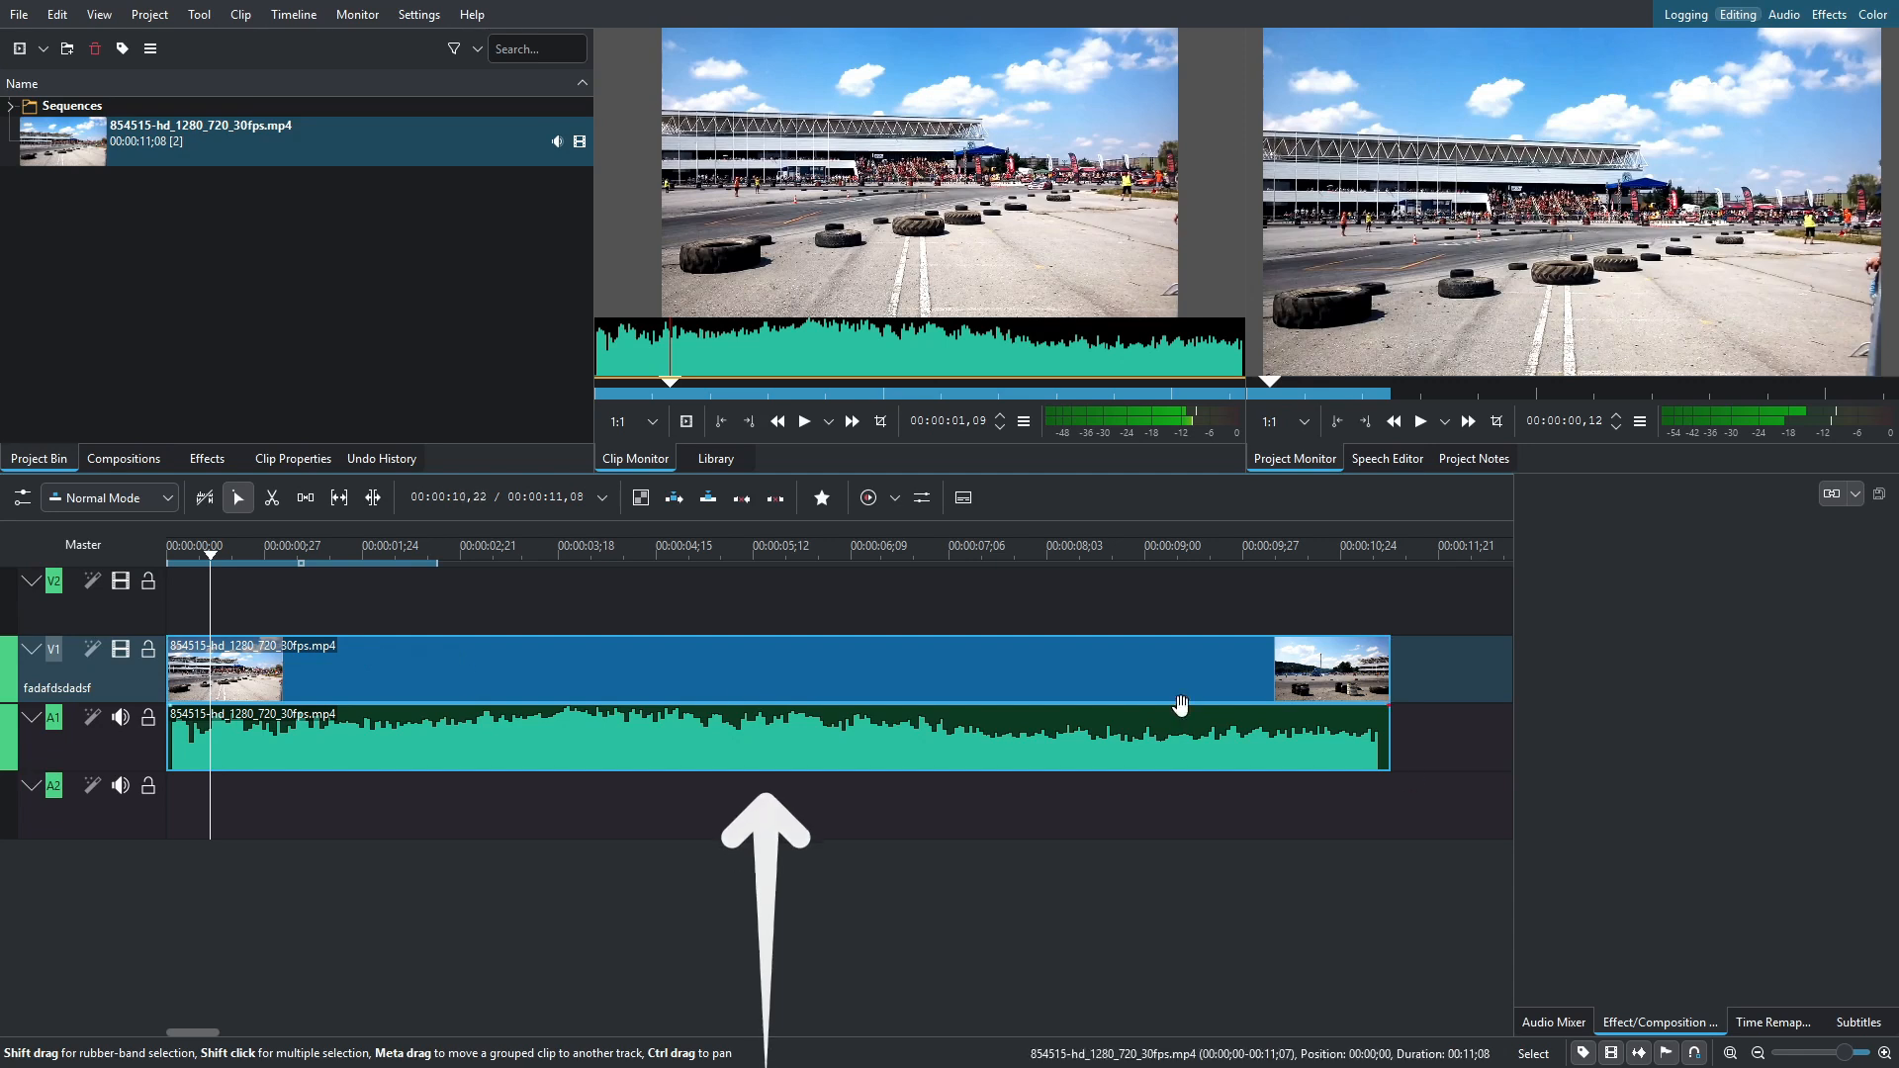
Step: Look through the audio mixer, time remapping and subtitle controls
{"action": "left_click", "coordinate": [1554, 1022]}
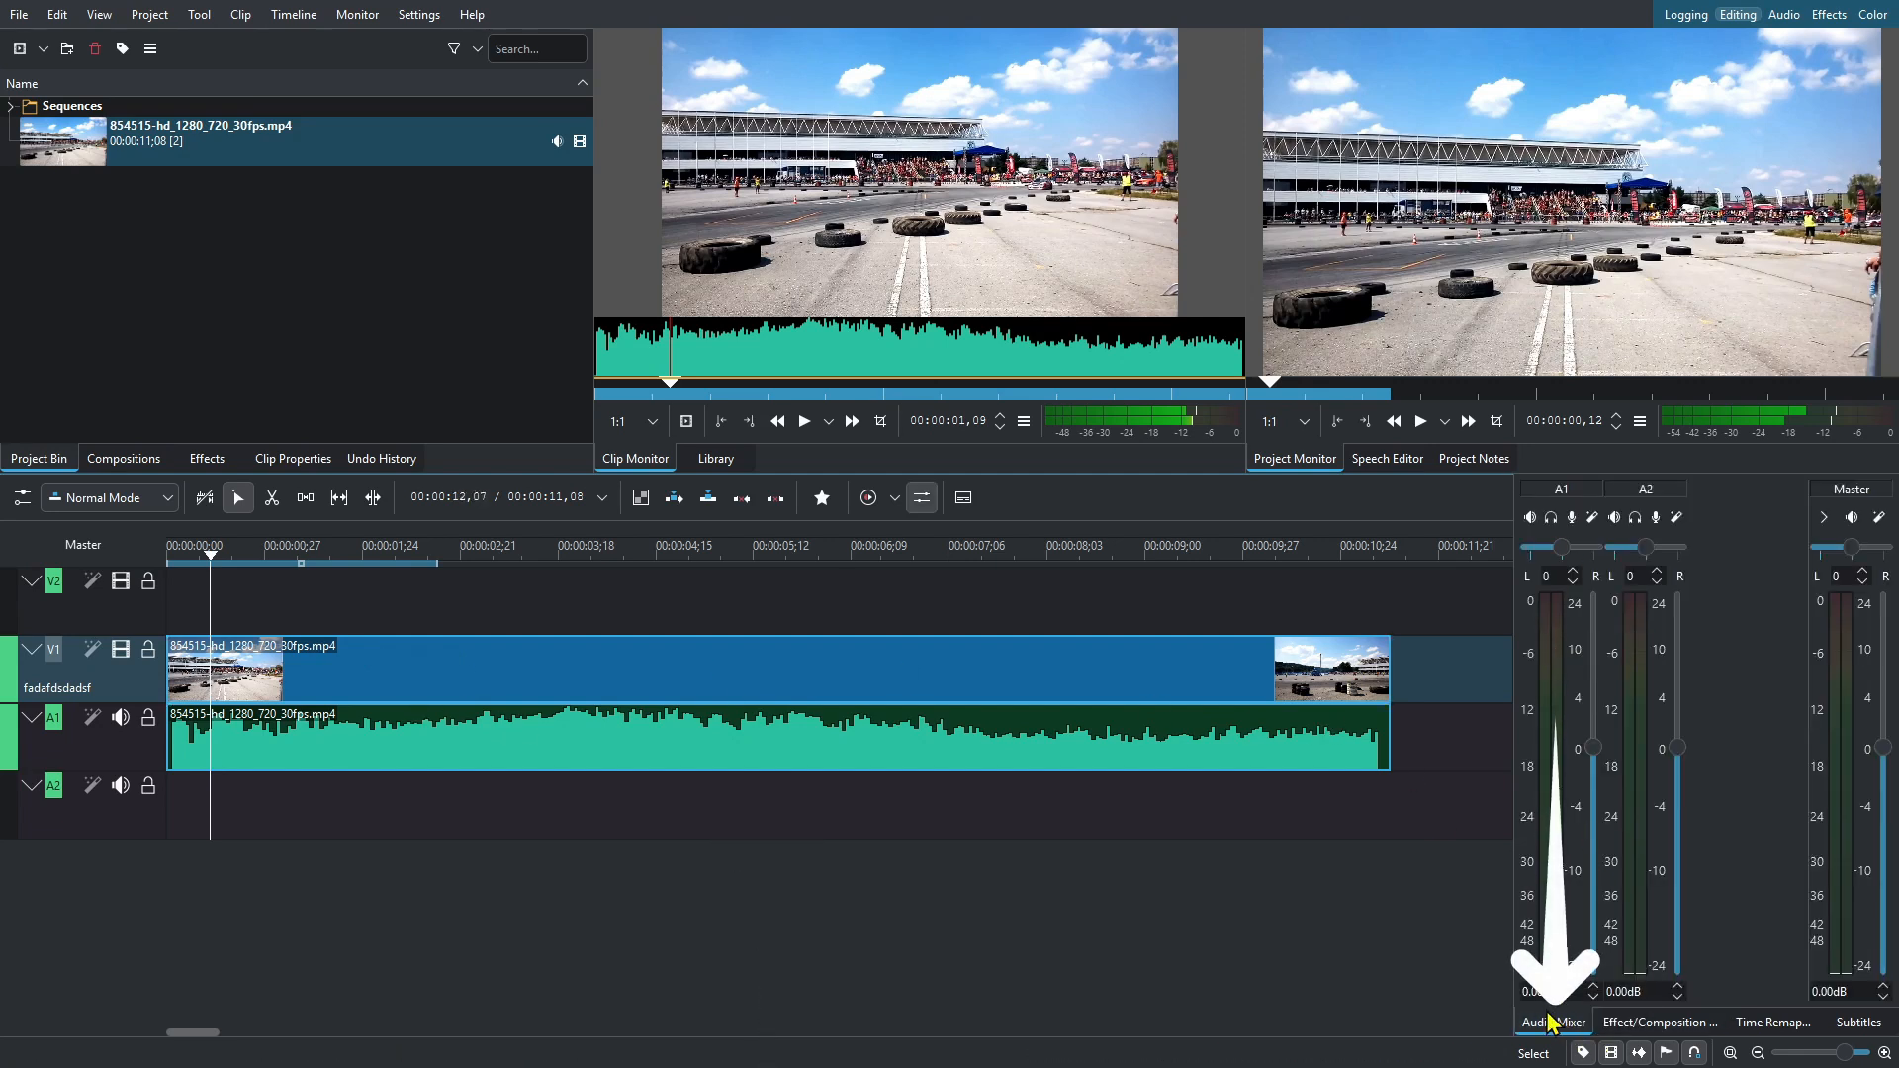
{"action": "left_click", "coordinate": [1775, 1024]}
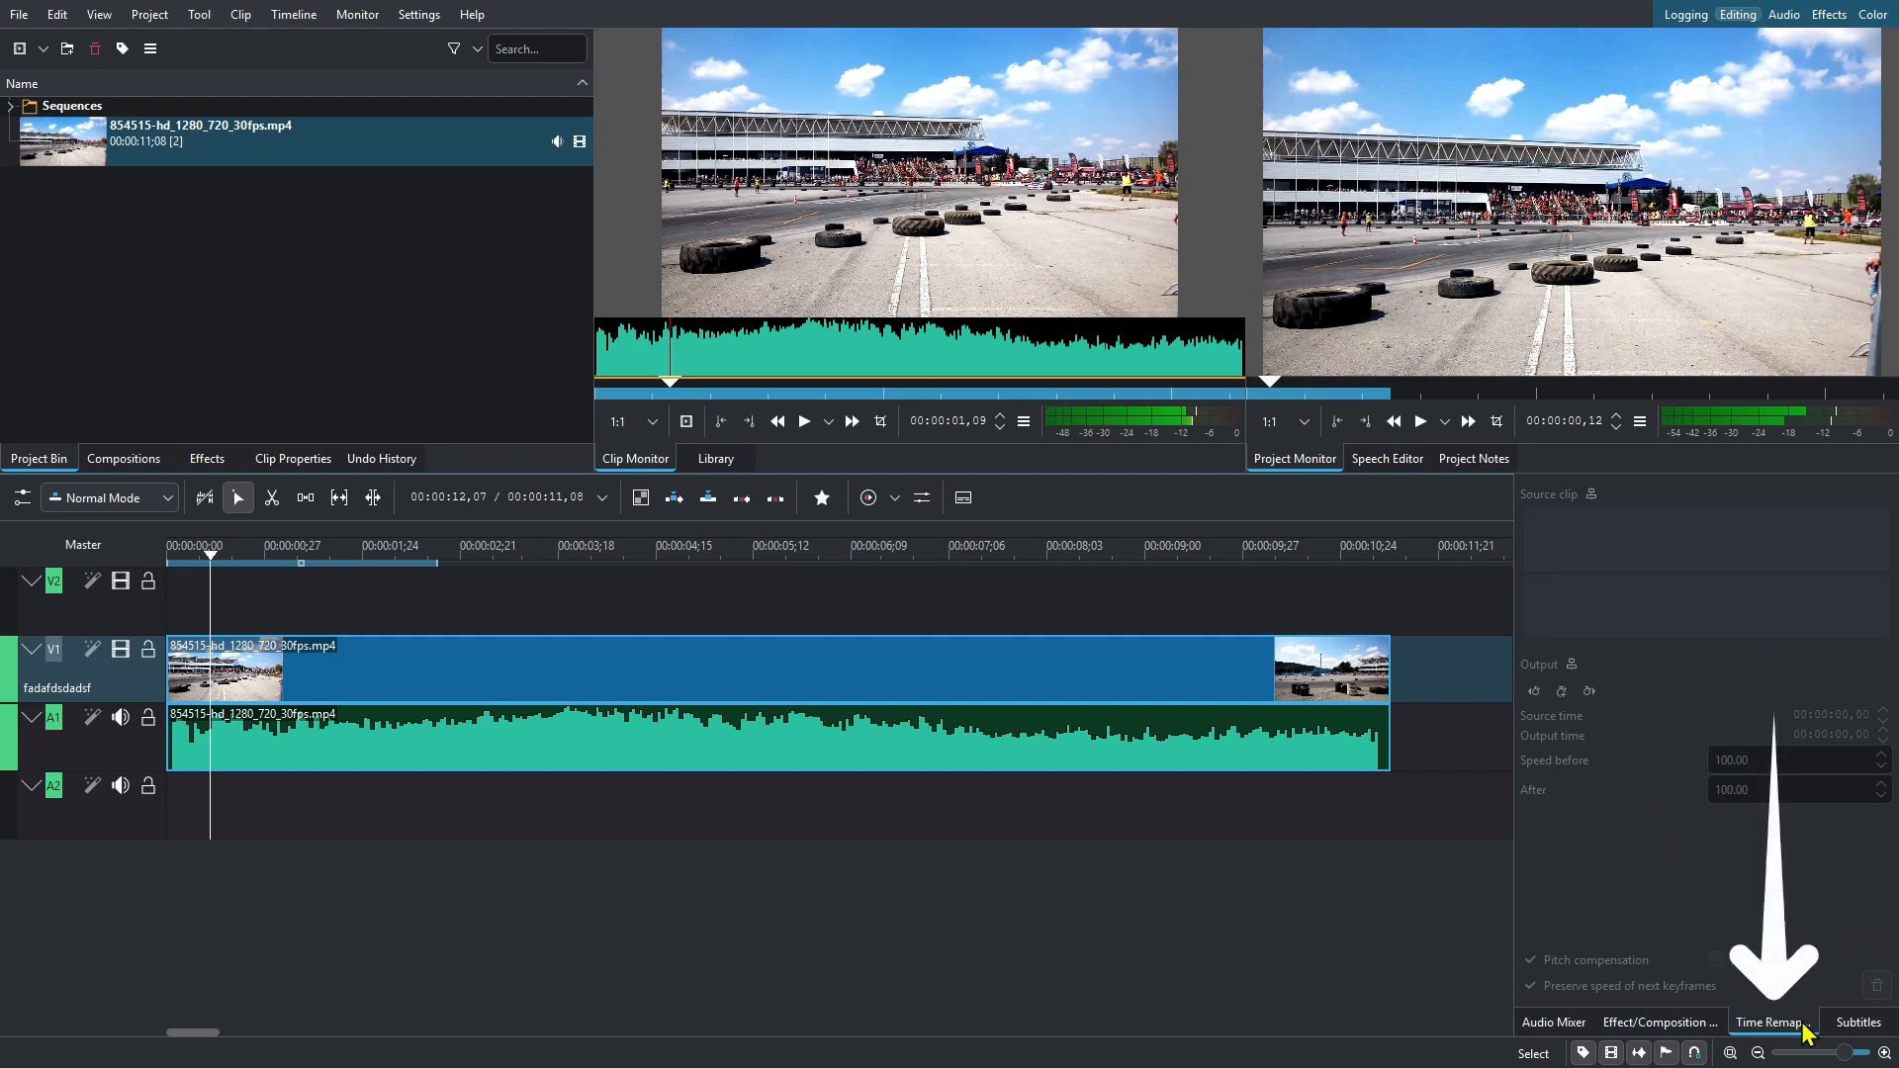
{"action": "left_click", "coordinate": [1864, 1022]}
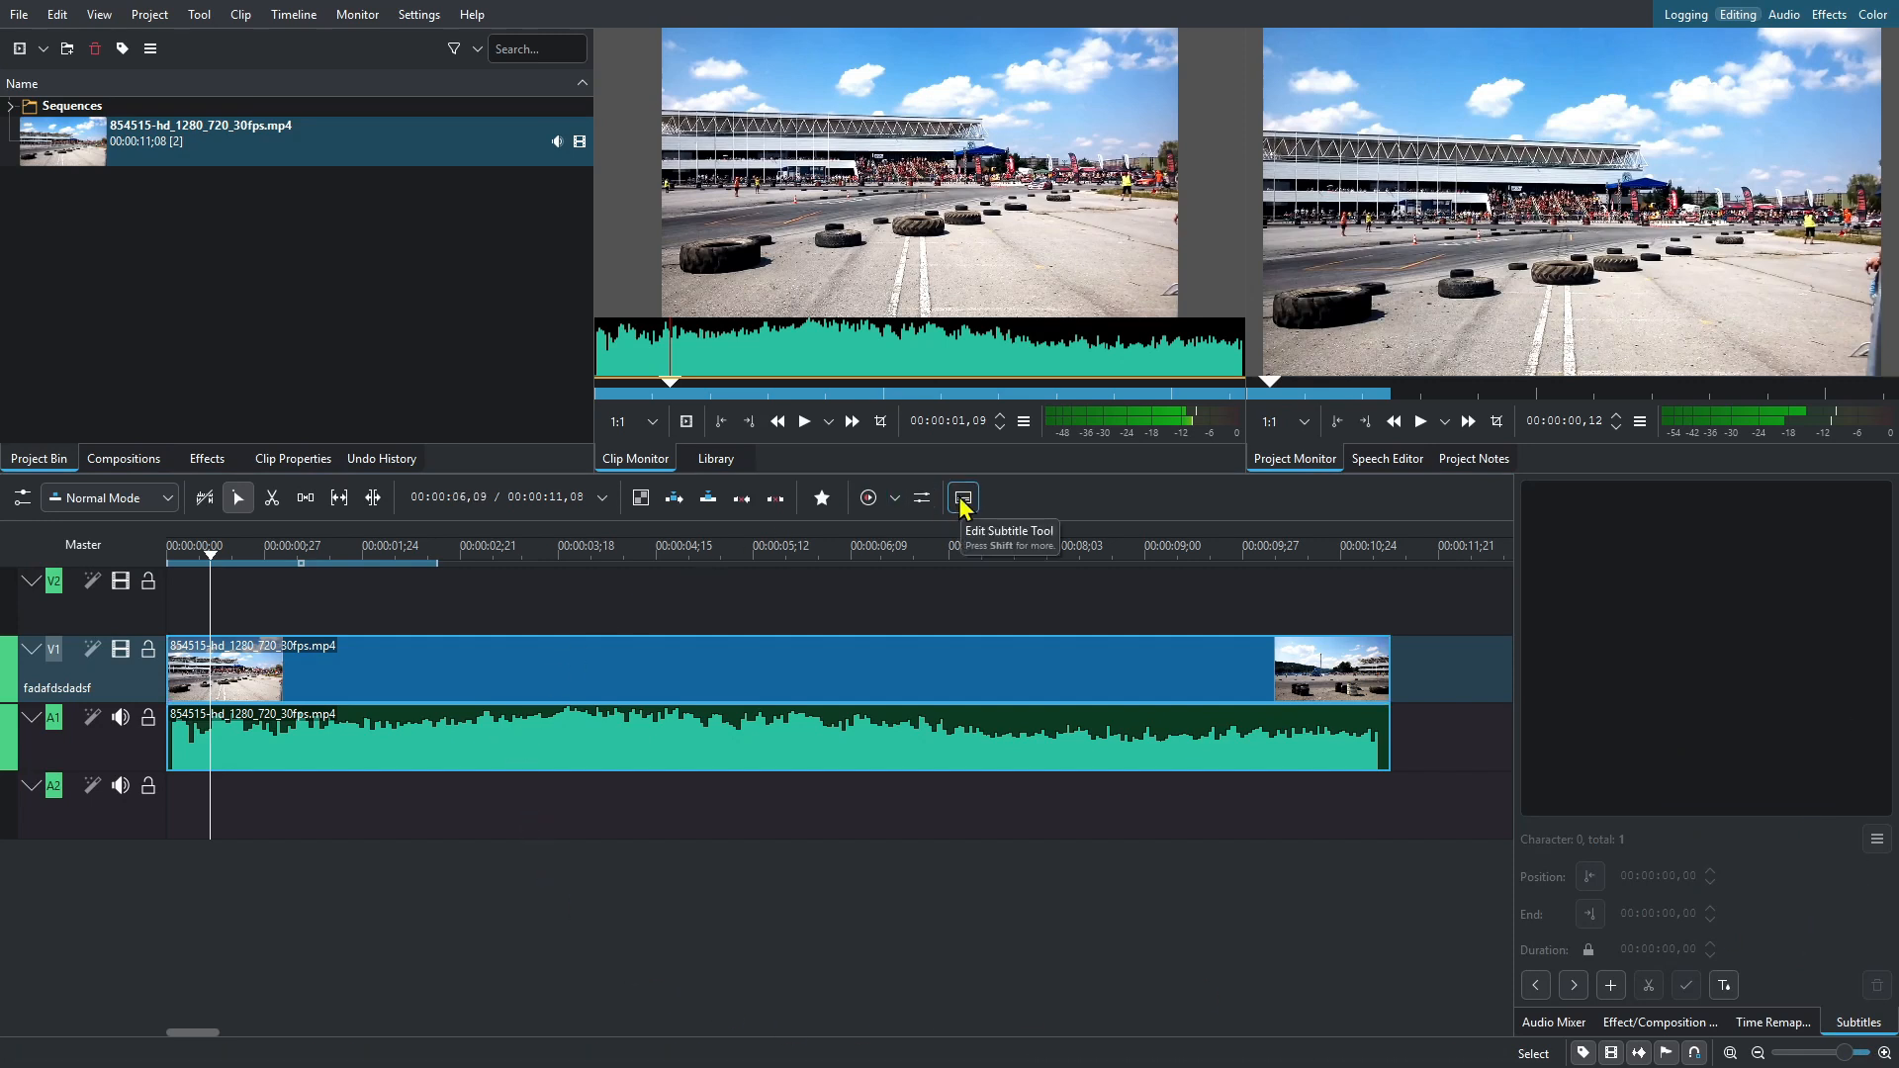
Step: Examine the timeline preview render options, the favorite effects and the timecode format choices without changing them
{"action": "left_click", "coordinate": [895, 502]}
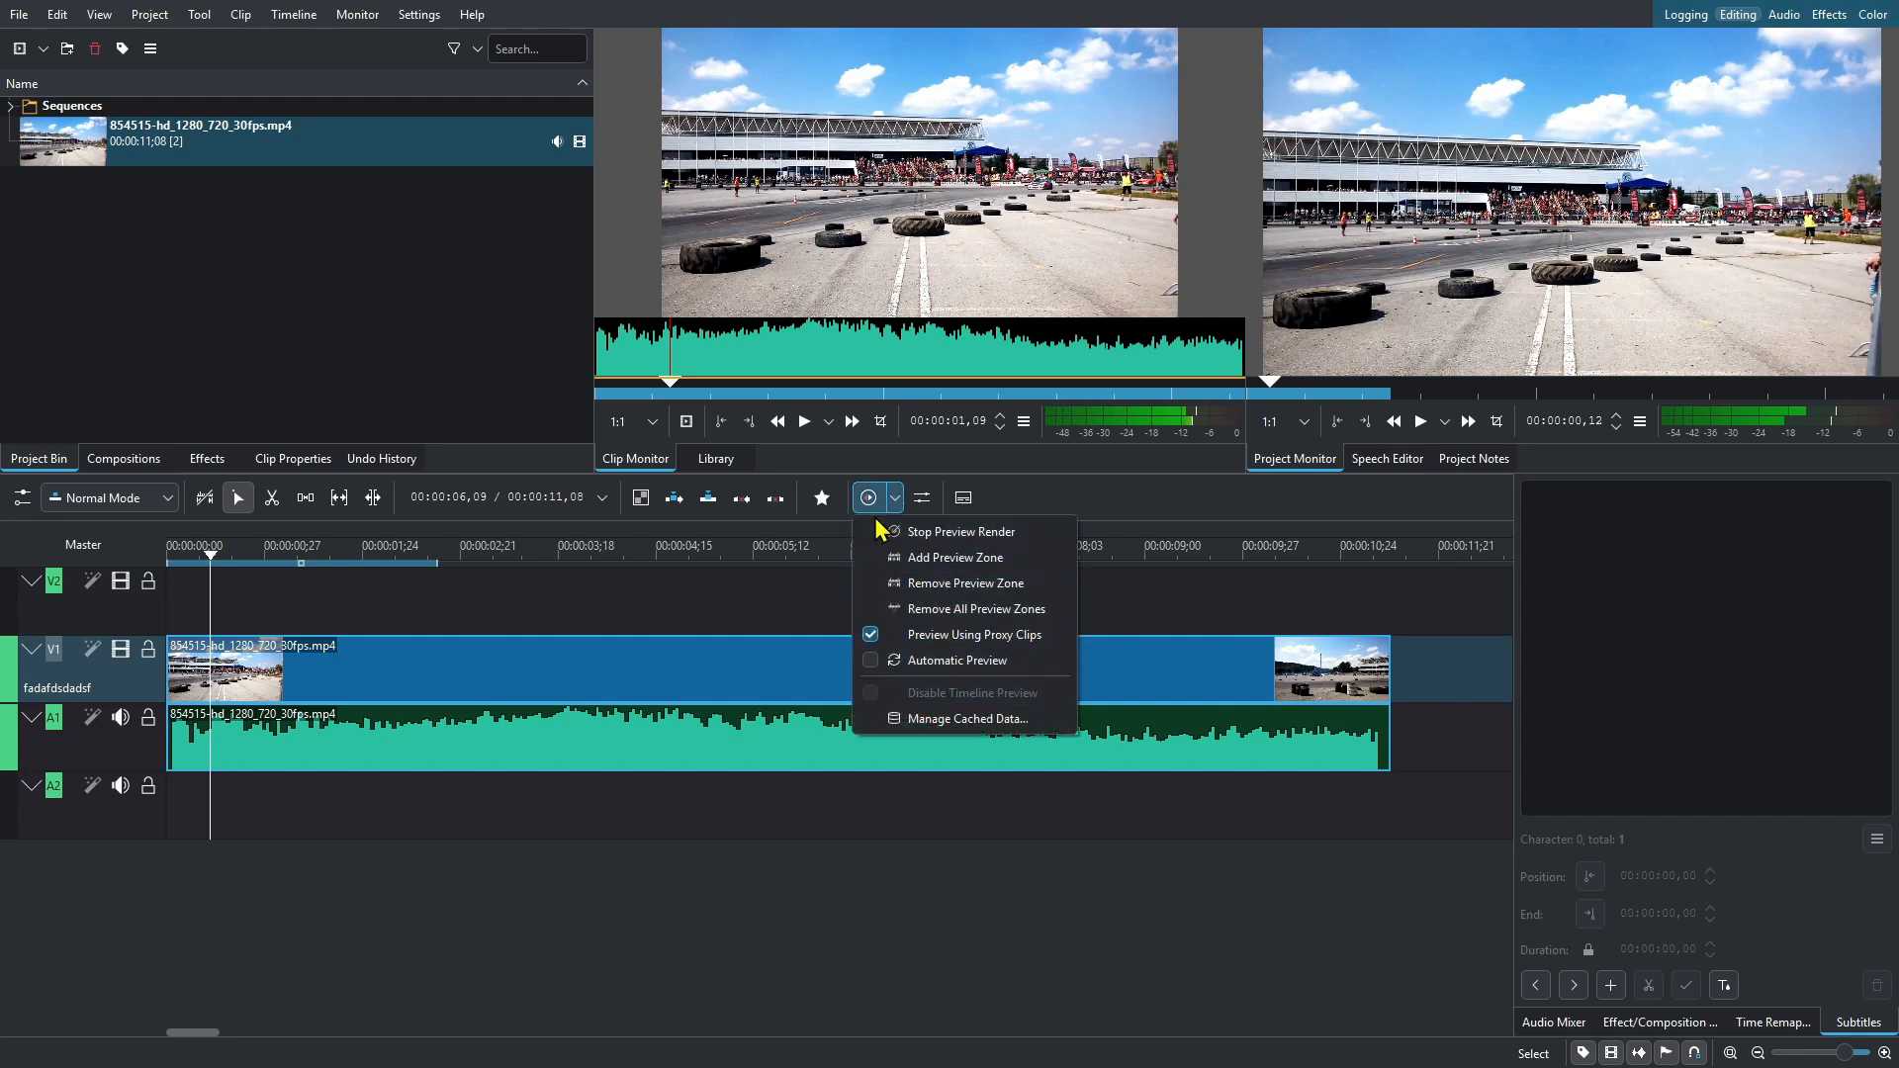
{"action": "left_click", "coordinate": [827, 500]}
{"action": "left_click", "coordinate": [827, 500]}
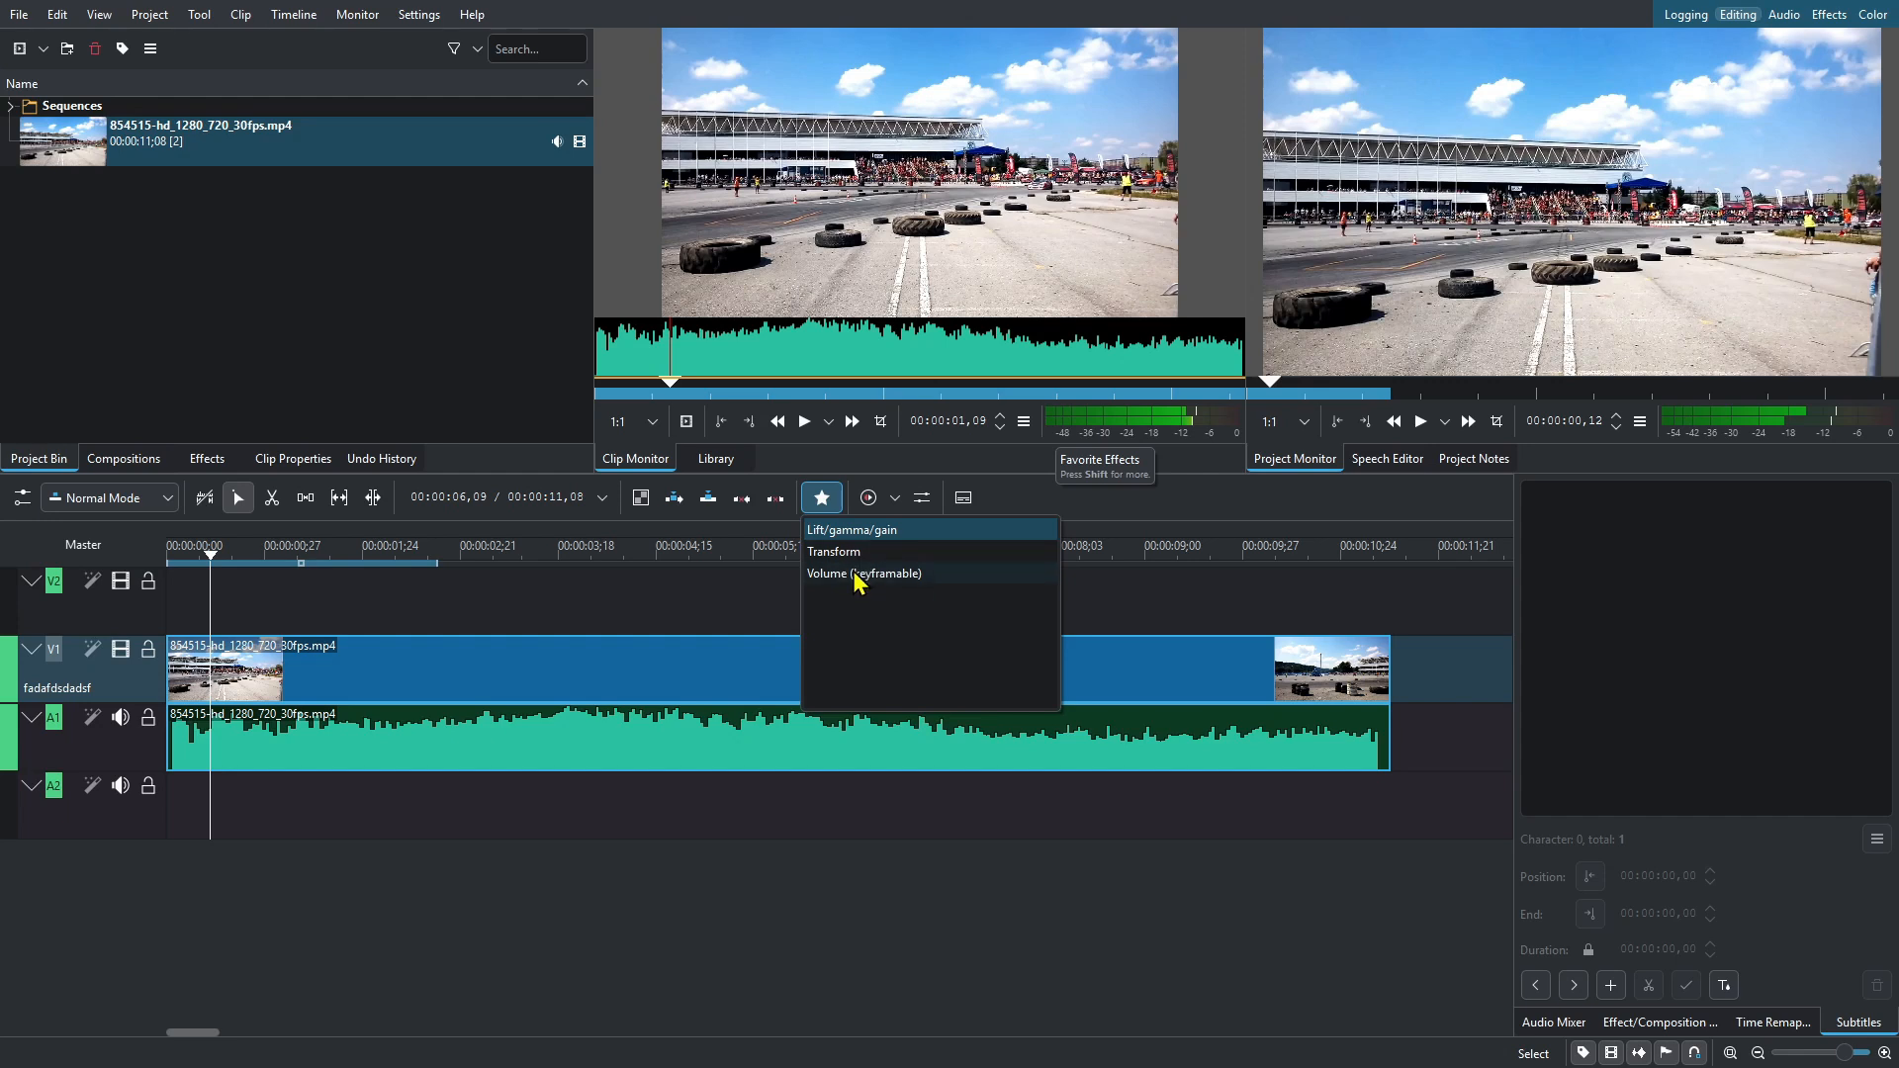
{"action": "left_click", "coordinate": [767, 491]}
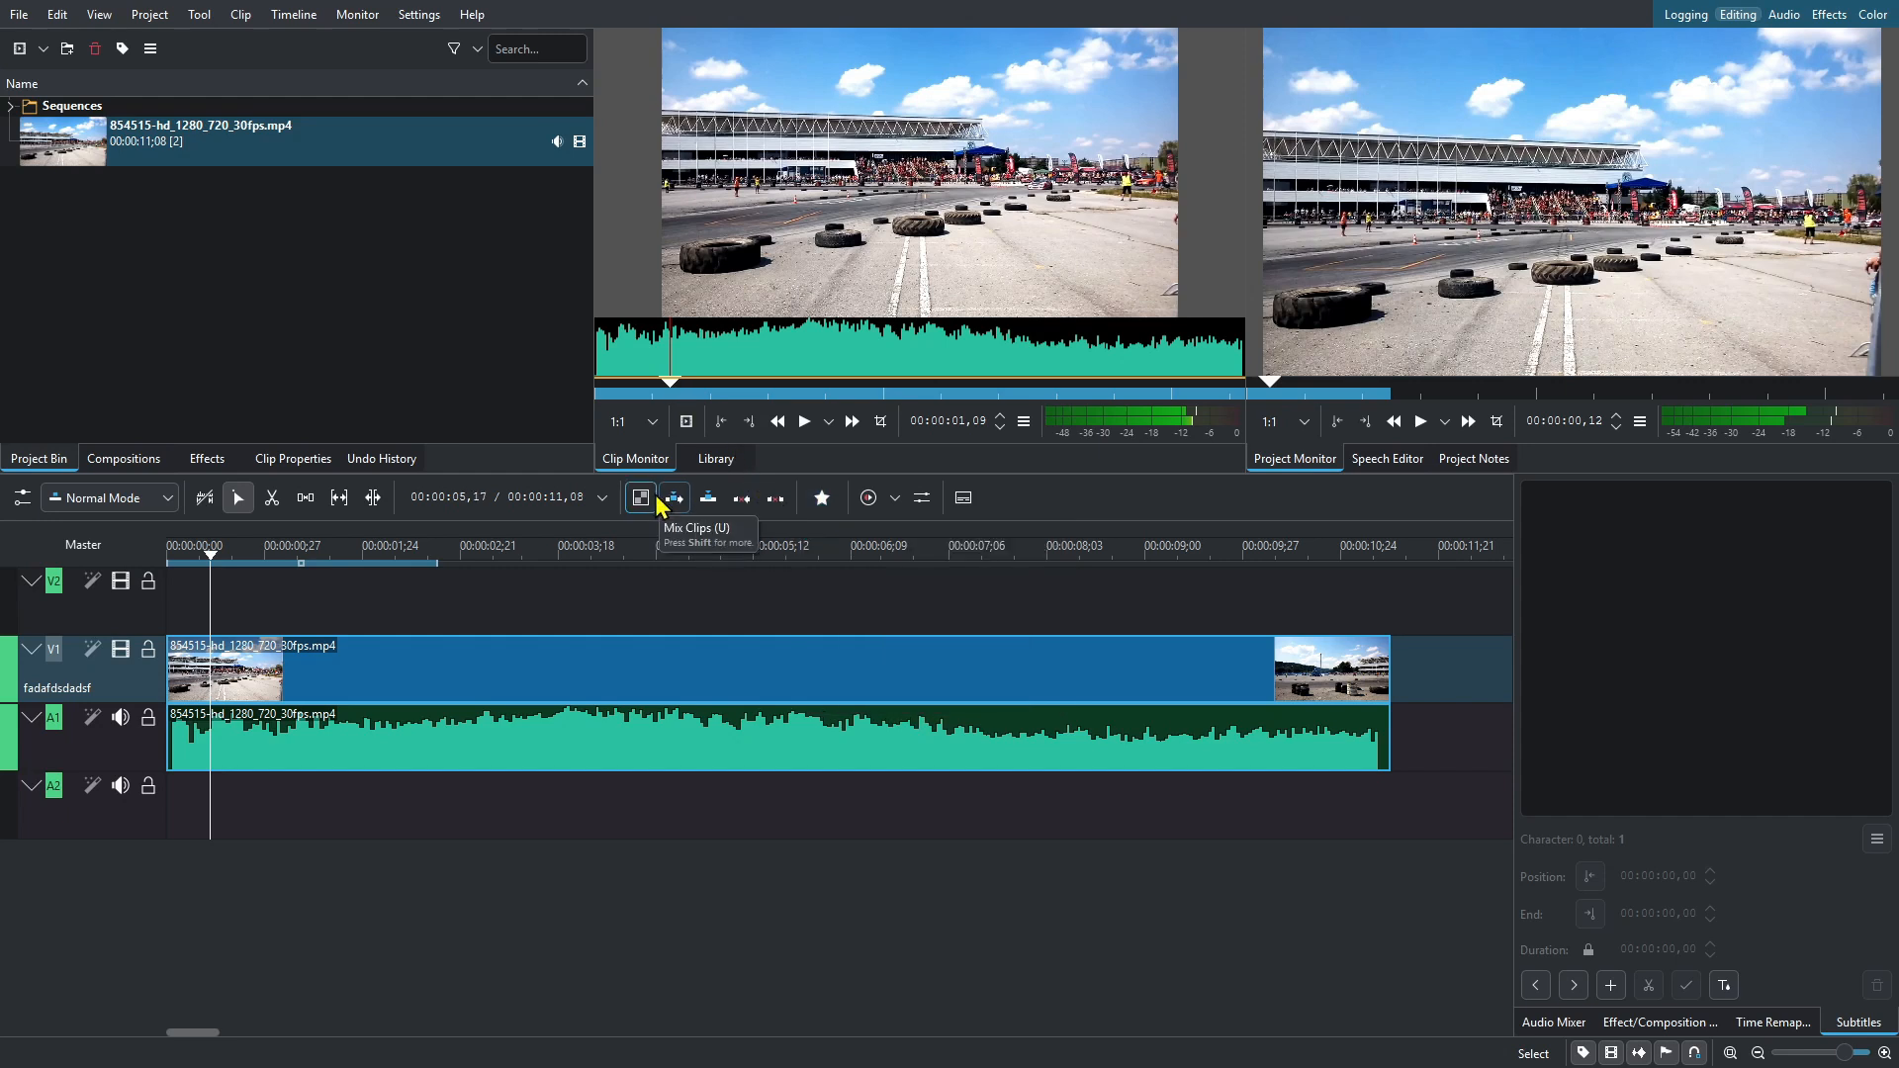
{"action": "left_click", "coordinate": [602, 498]}
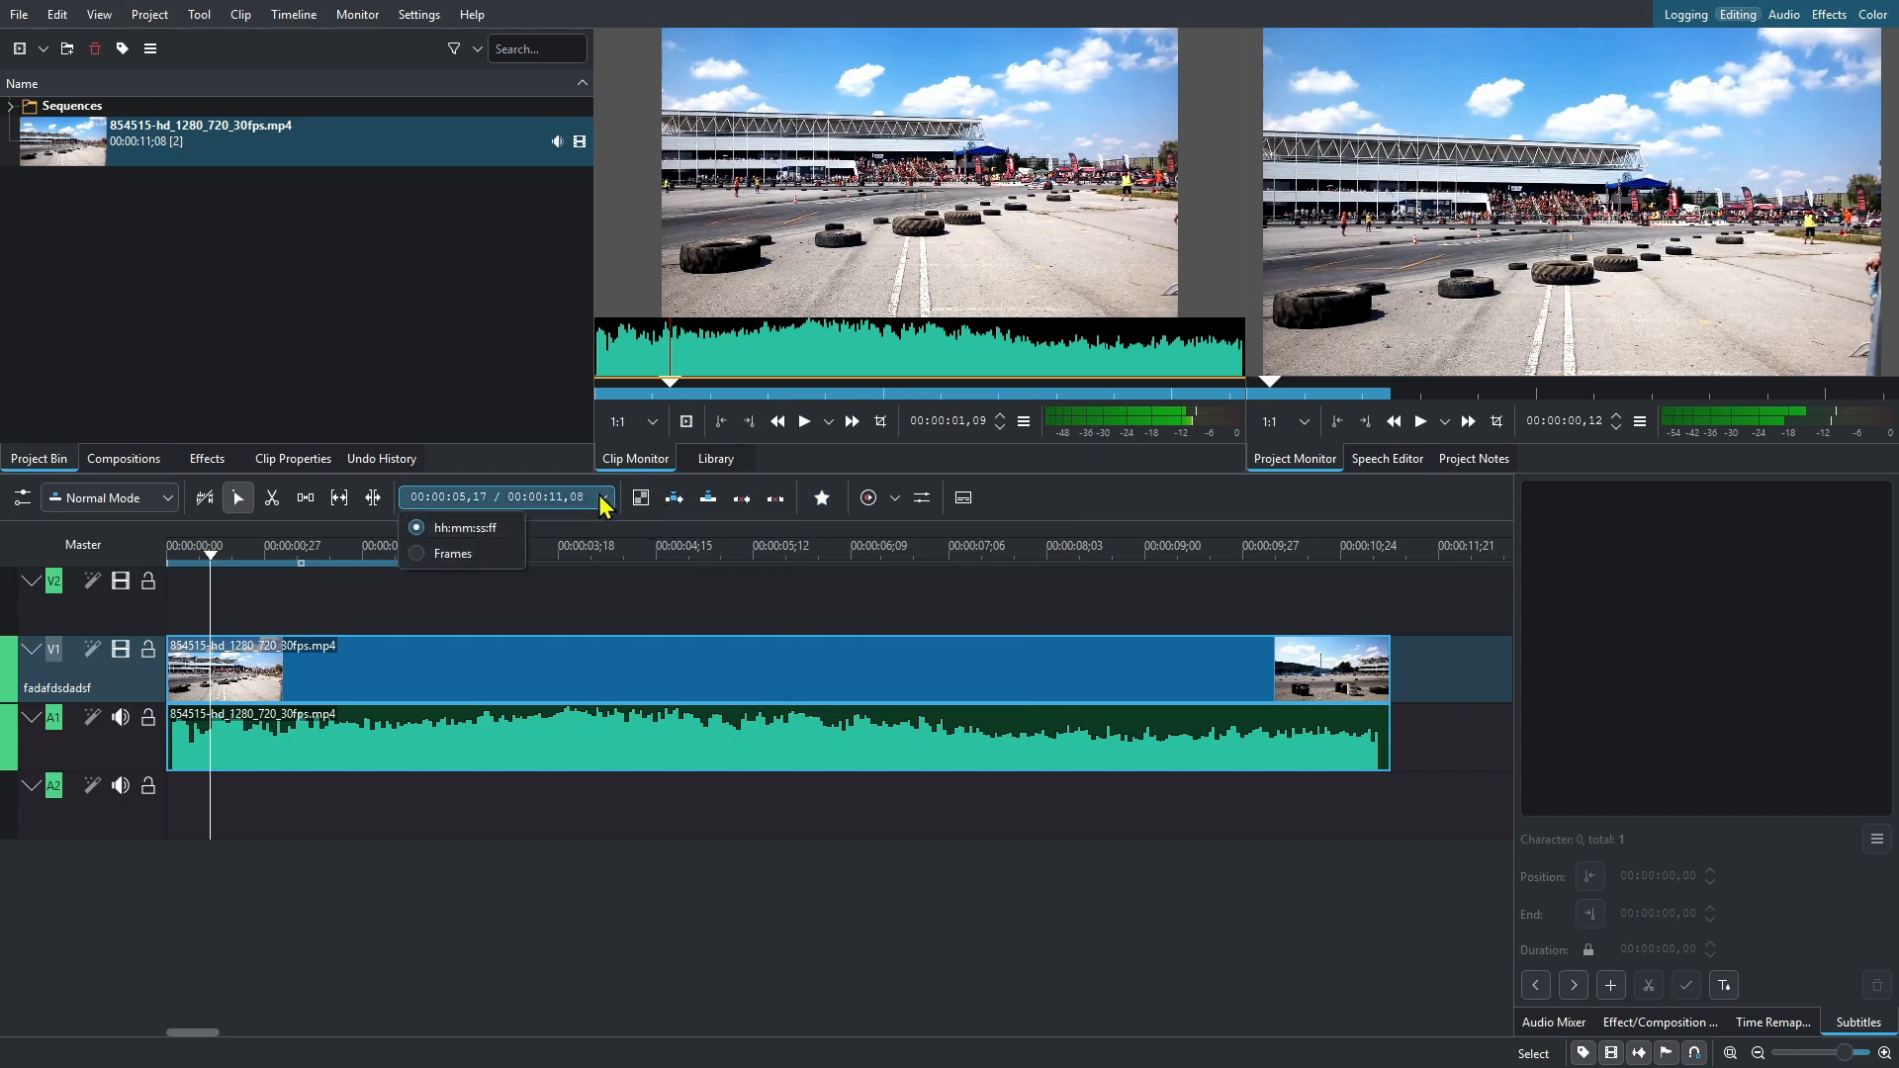
{"action": "left_click", "coordinate": [534, 504]}
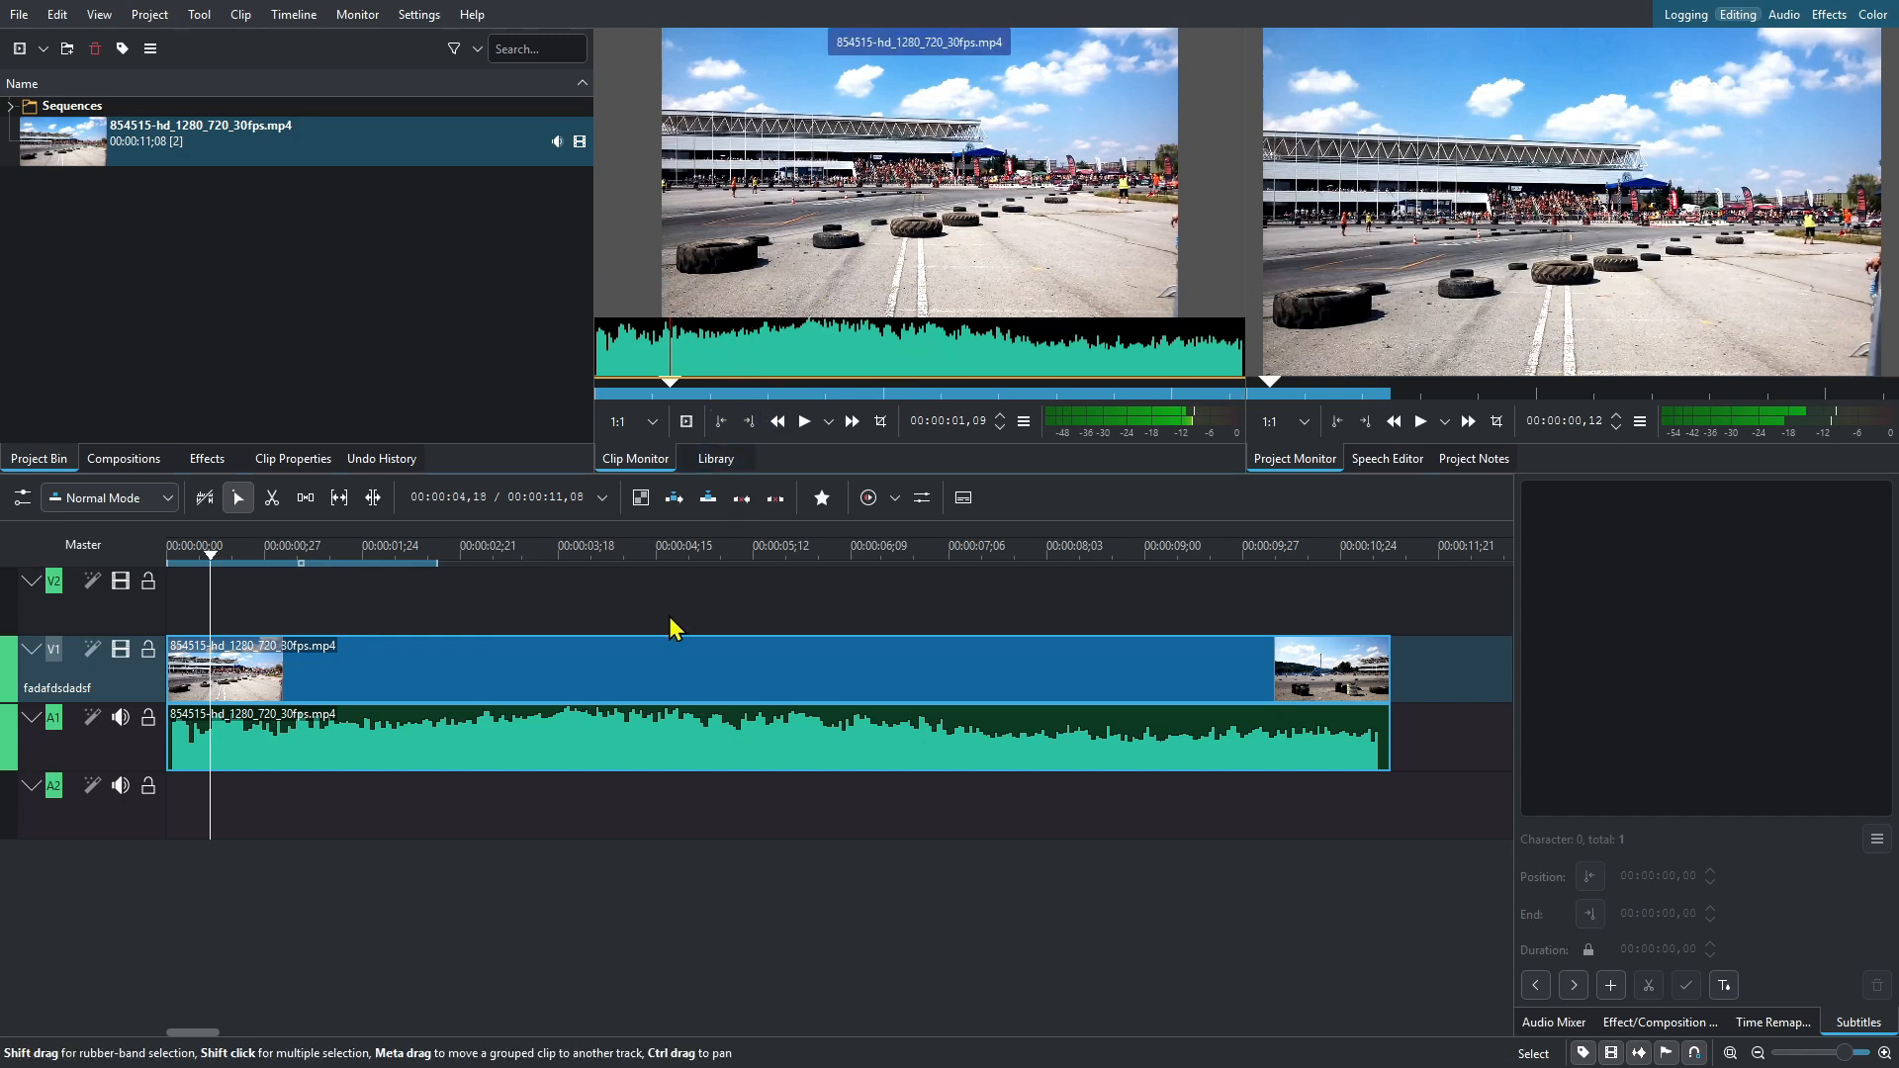
Step: Set the source clip's in point at 00:00:01,09 and its out point at 00:00:05,05 in the Clip Monitor
{"action": "left_click", "coordinate": [720, 423]}
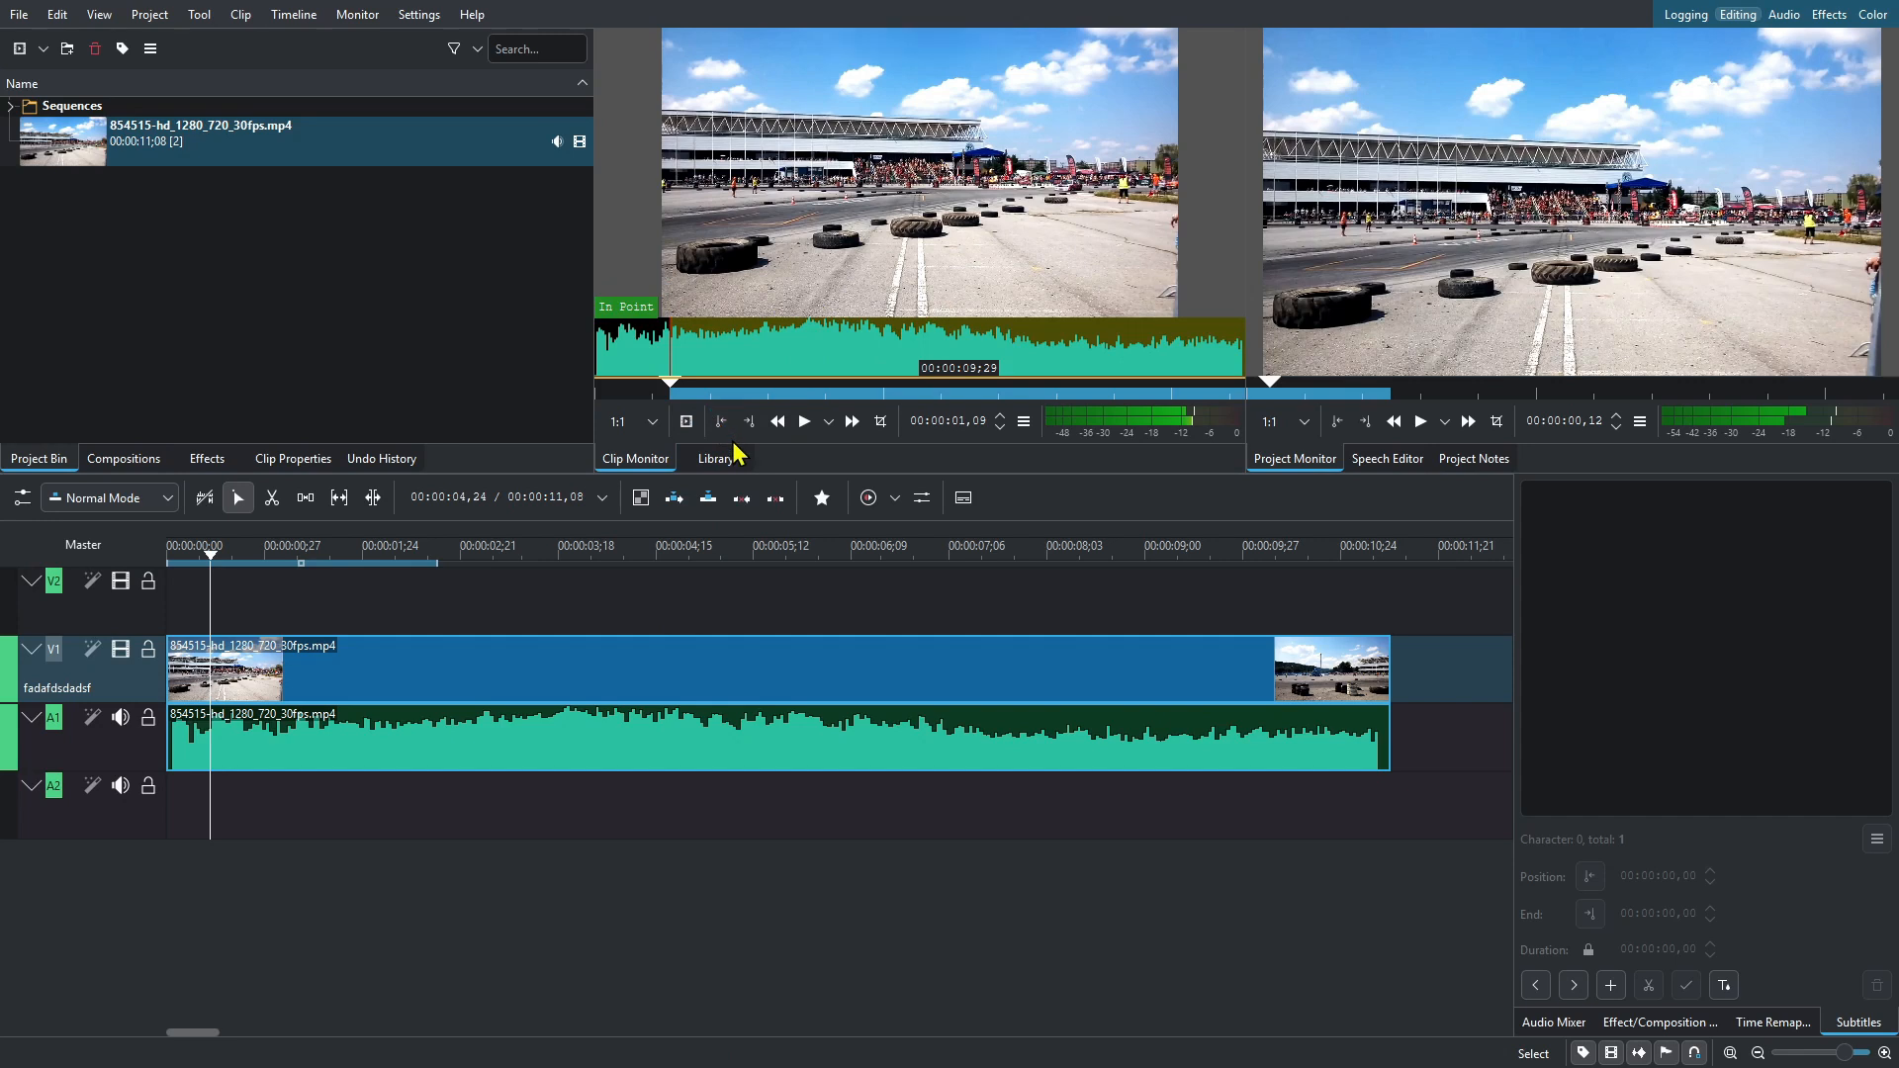
{"action": "left_click_drag", "start_coordinate": [670, 382], "coordinate": [893, 380]}
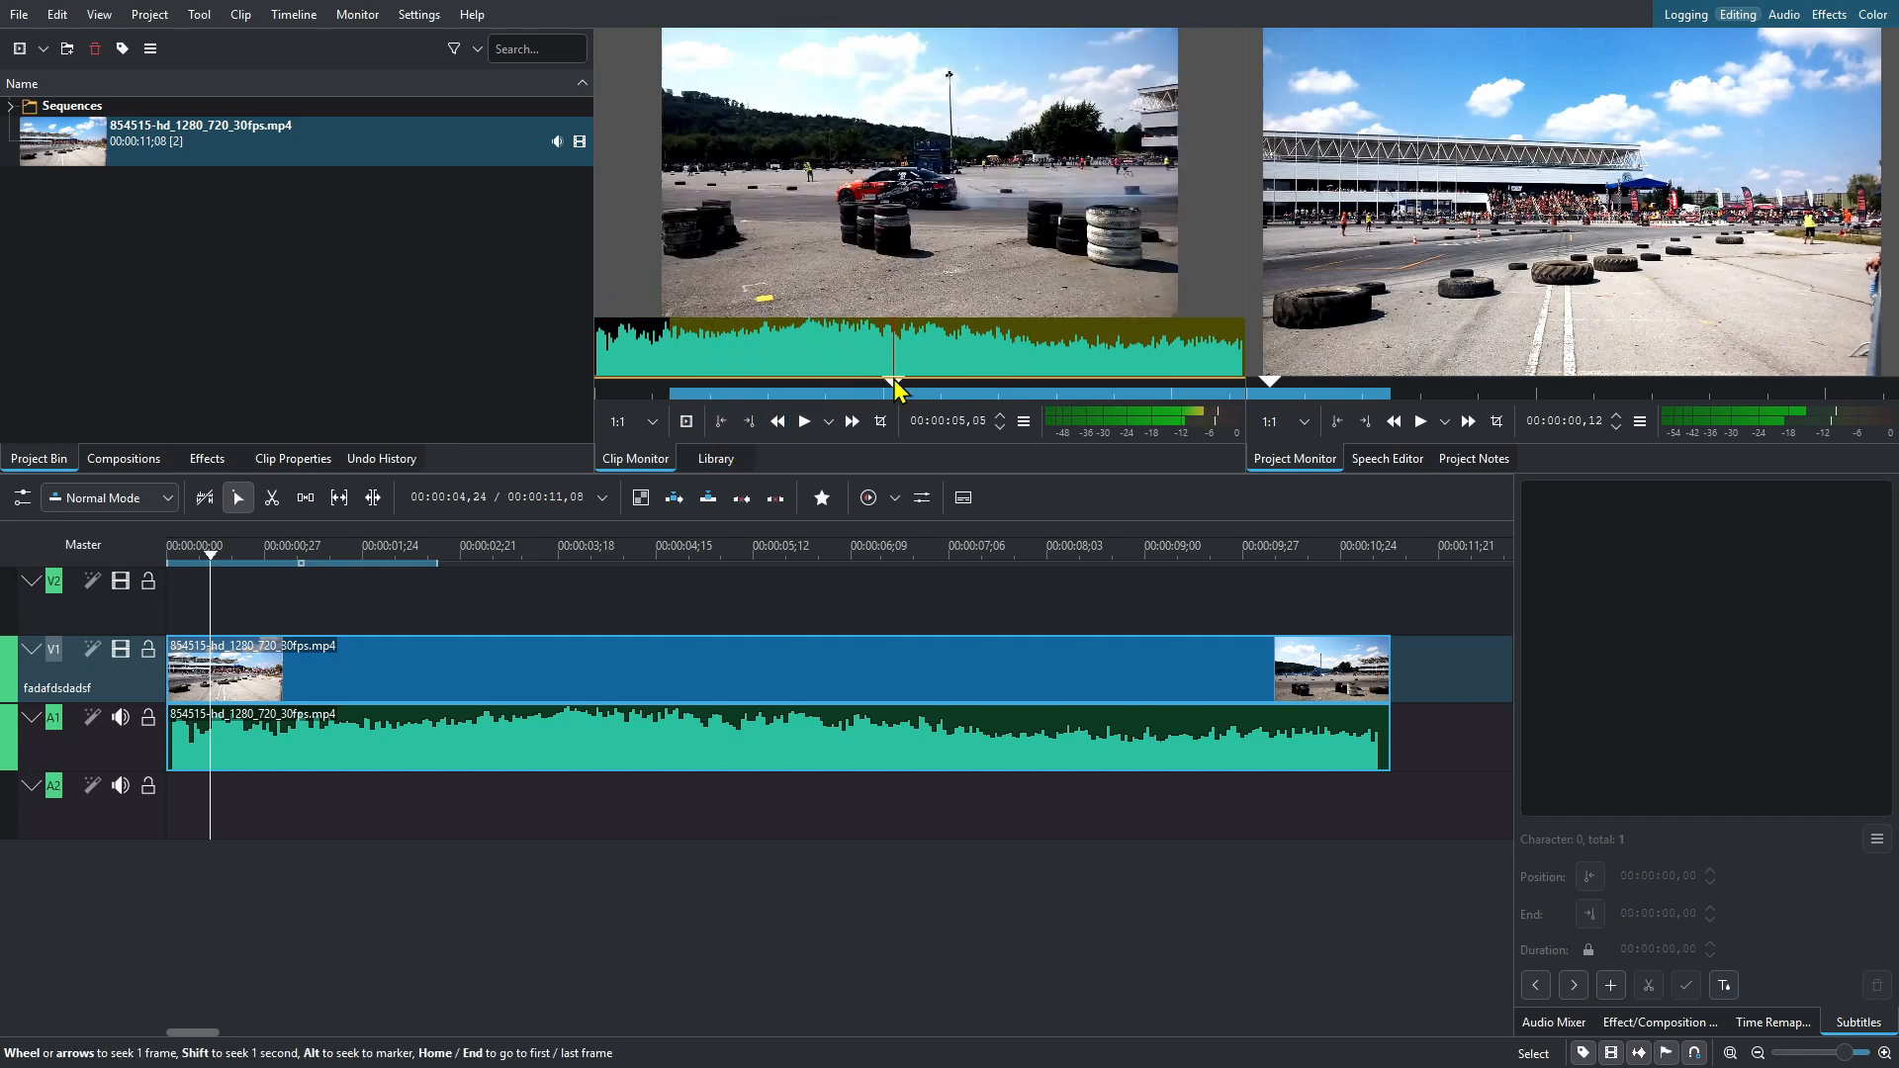
{"action": "left_click", "coordinate": [751, 424]}
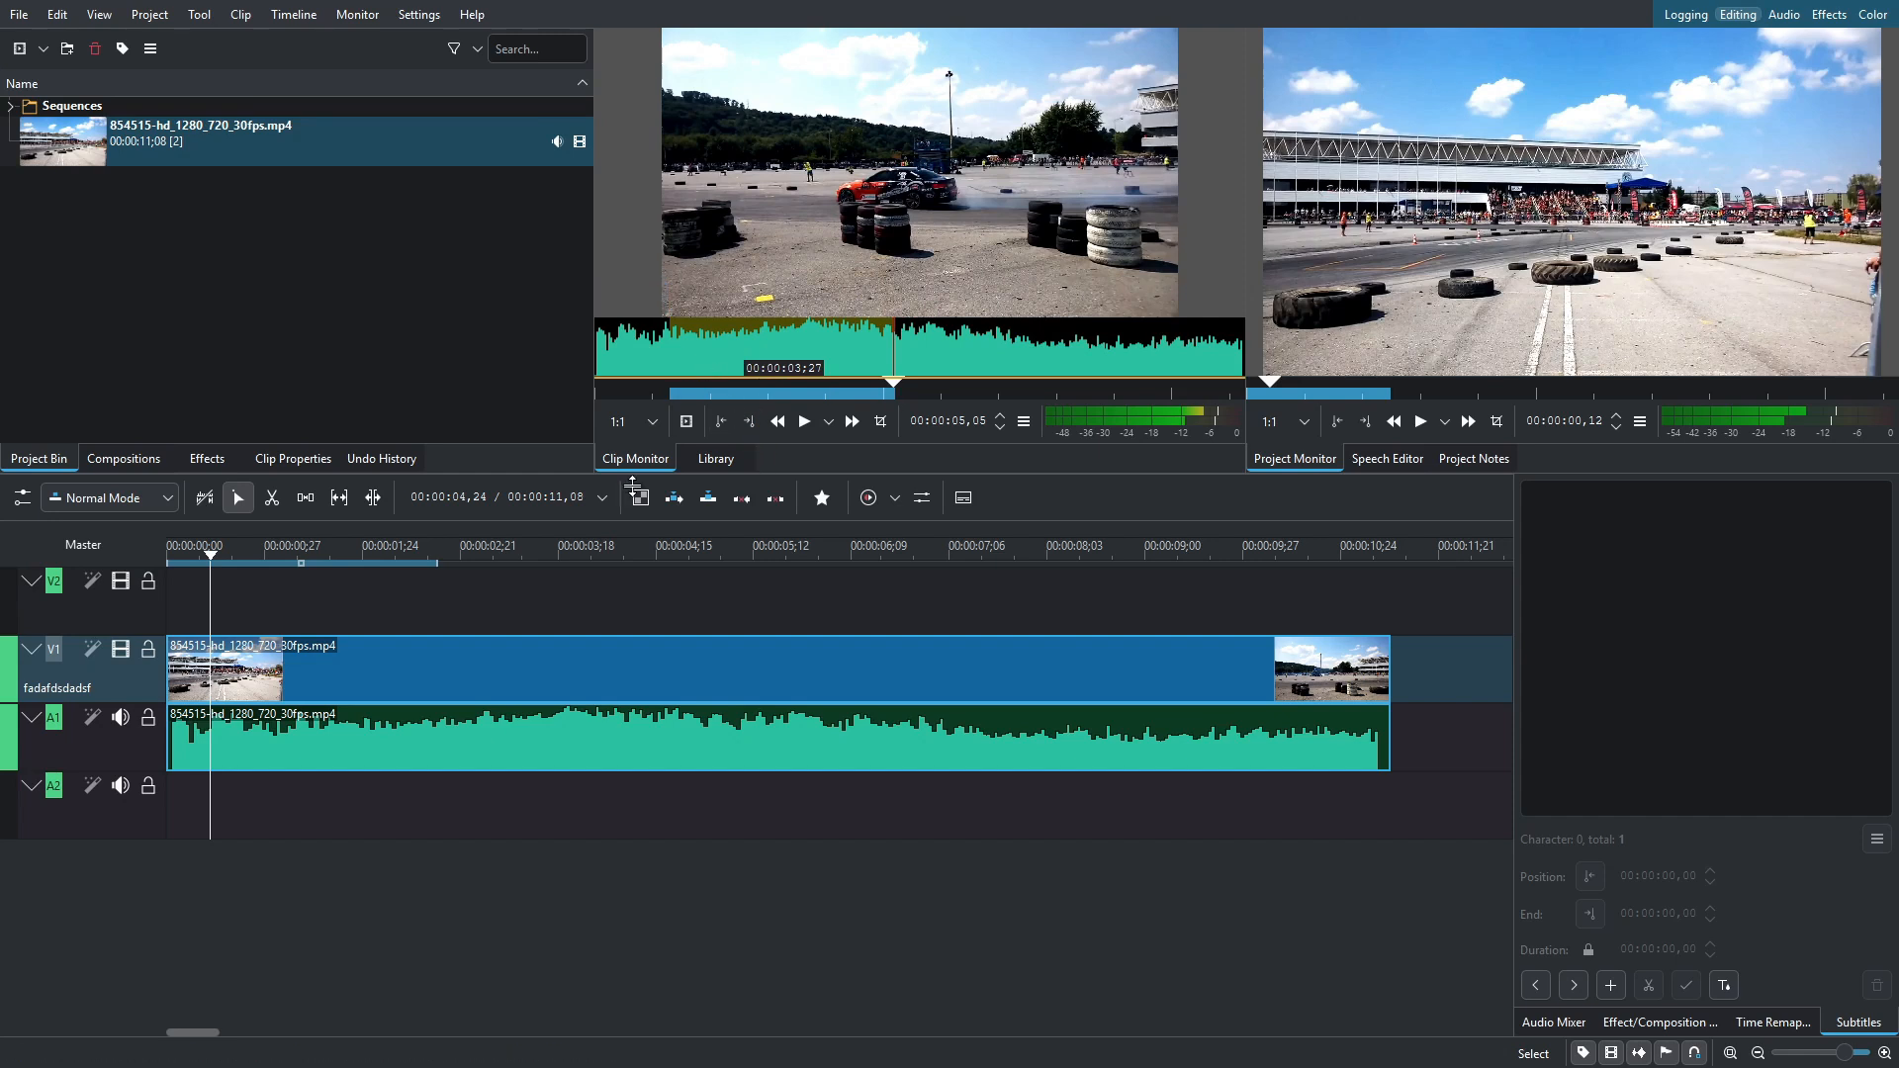
{"action": "left_click", "coordinate": [651, 431]}
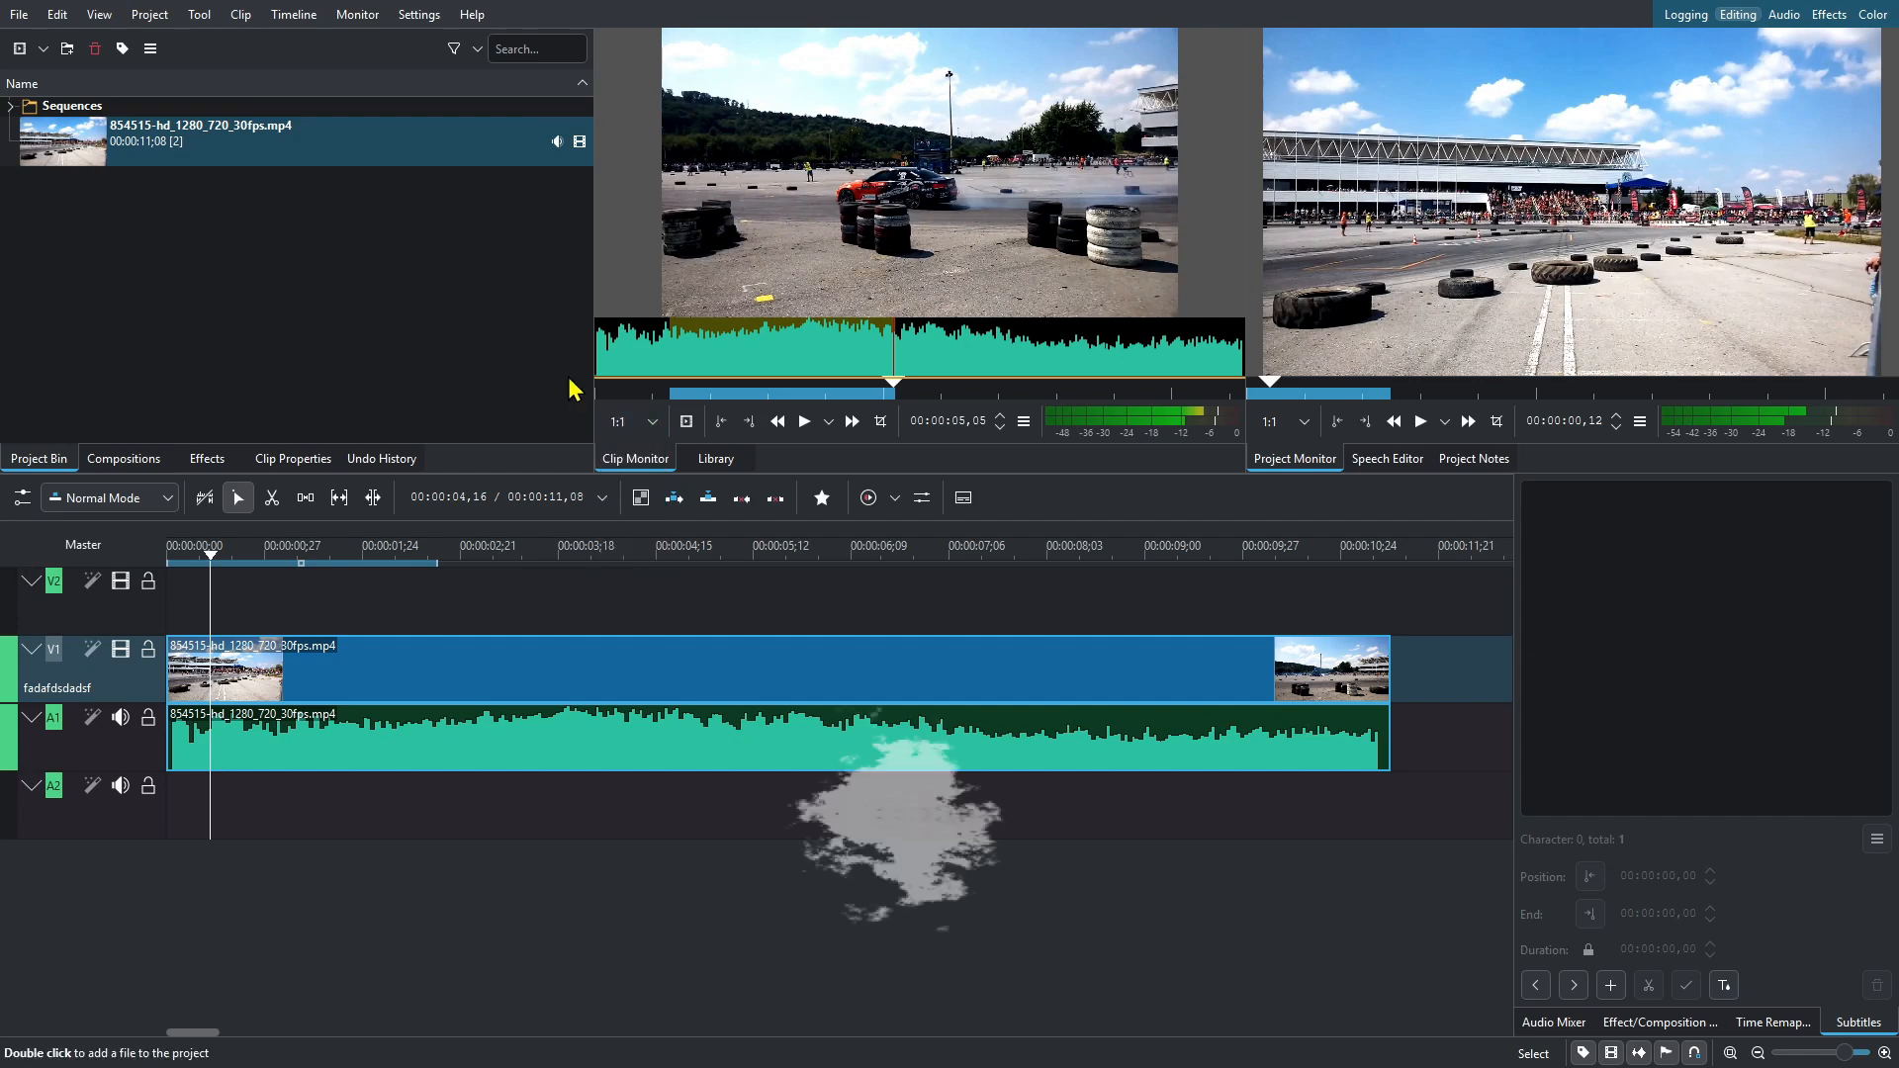
Step: Extract the audio of 854515-hd_1280_720_30fps.mp4 as Wav 48000Hz and select the extracted WAV clip in the project bin
{"action": "right_click", "coordinate": [204, 140]}
{"action": "key", "text": "Escape"}
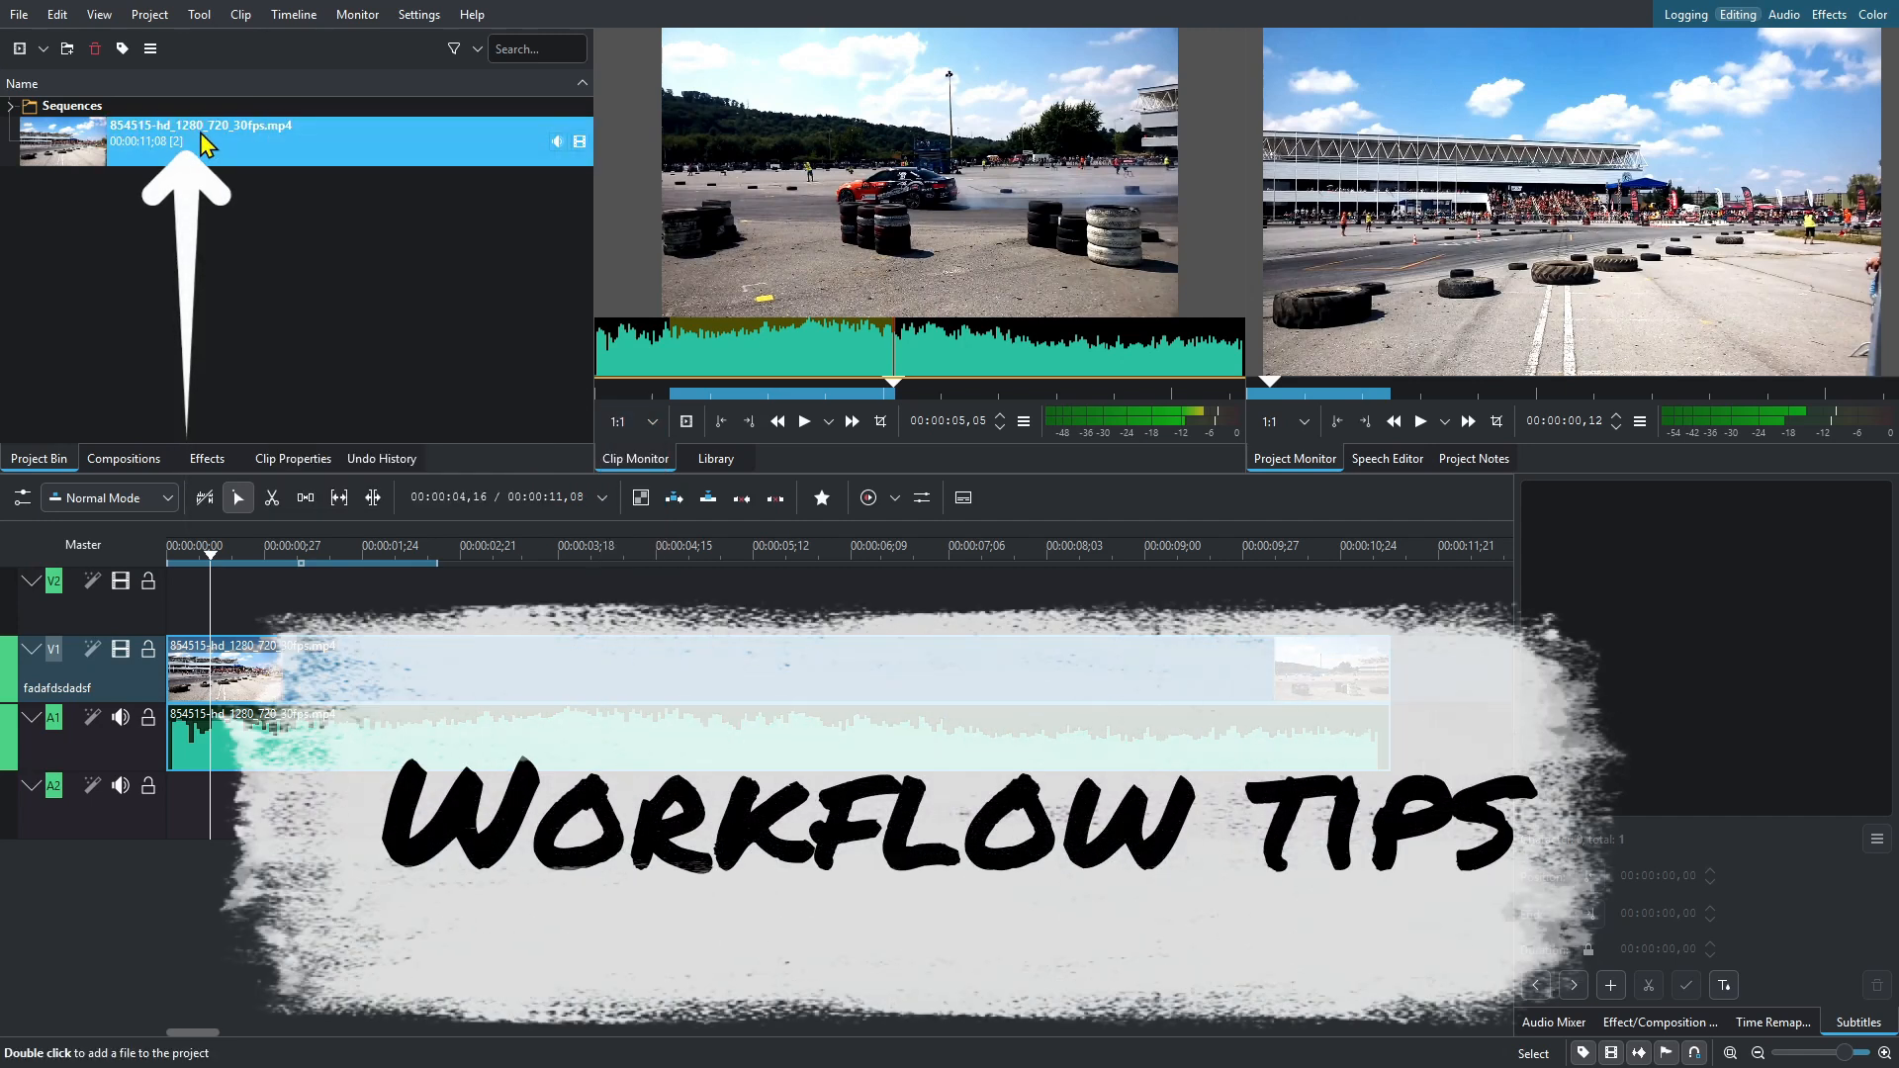
{"action": "right_click", "coordinate": [208, 143]}
{"action": "mouse_move", "coordinate": [269, 146]}
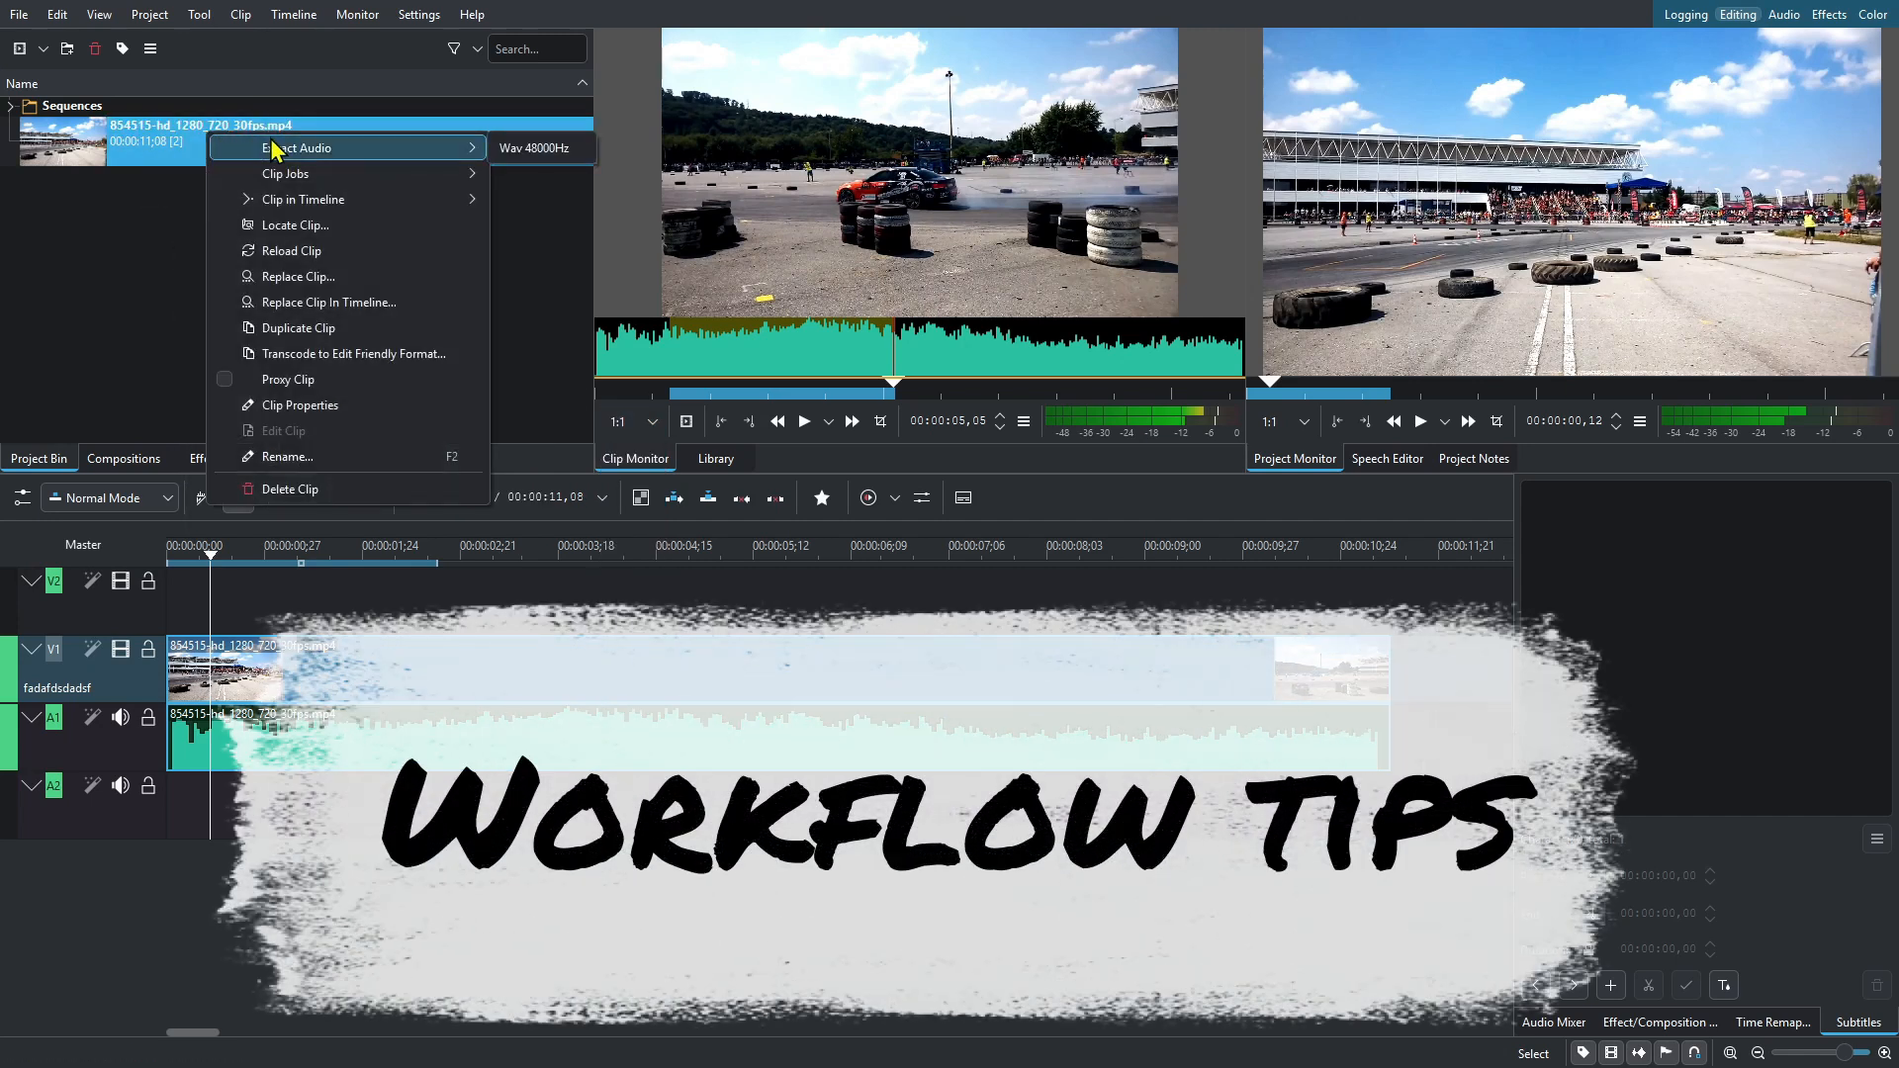
{"action": "left_click", "coordinate": [535, 146]}
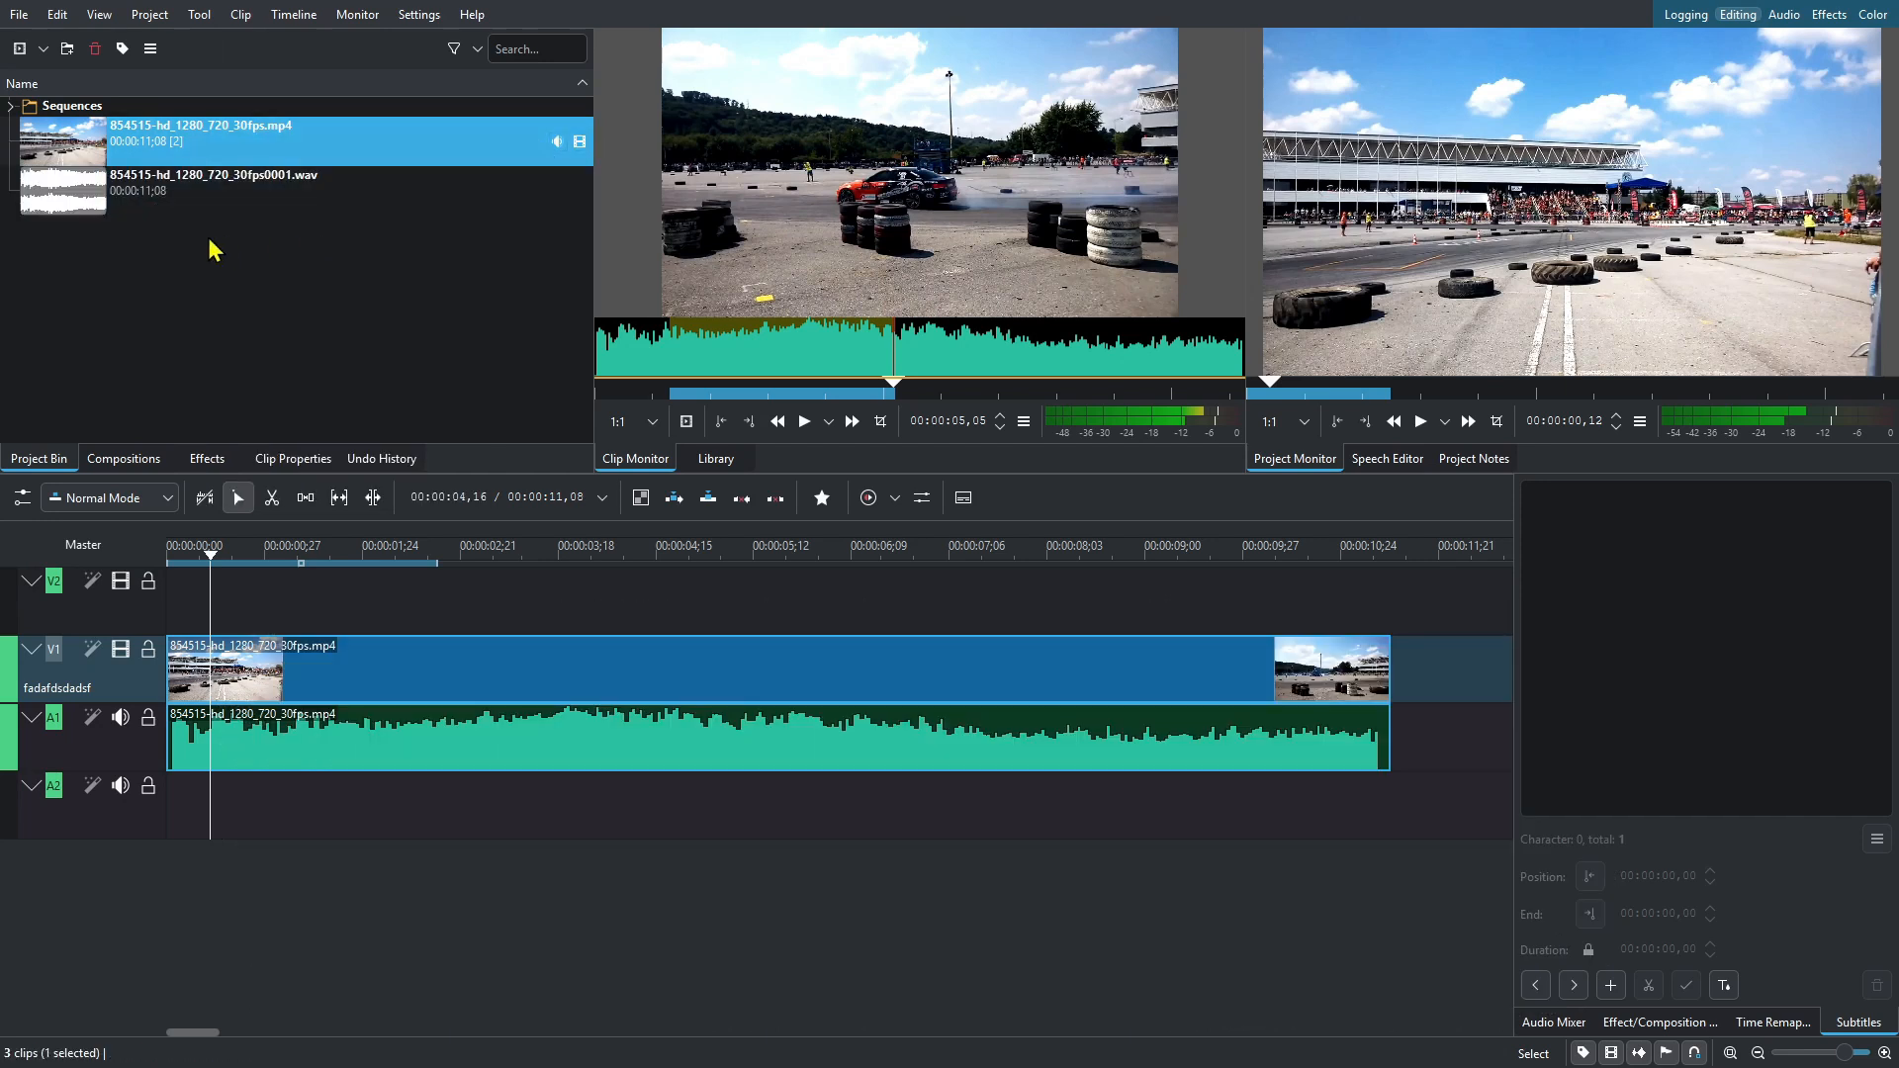
{"action": "left_click", "coordinate": [68, 198]}
{"action": "left_click", "coordinate": [77, 136]}
{"action": "left_click", "coordinate": [75, 198]}
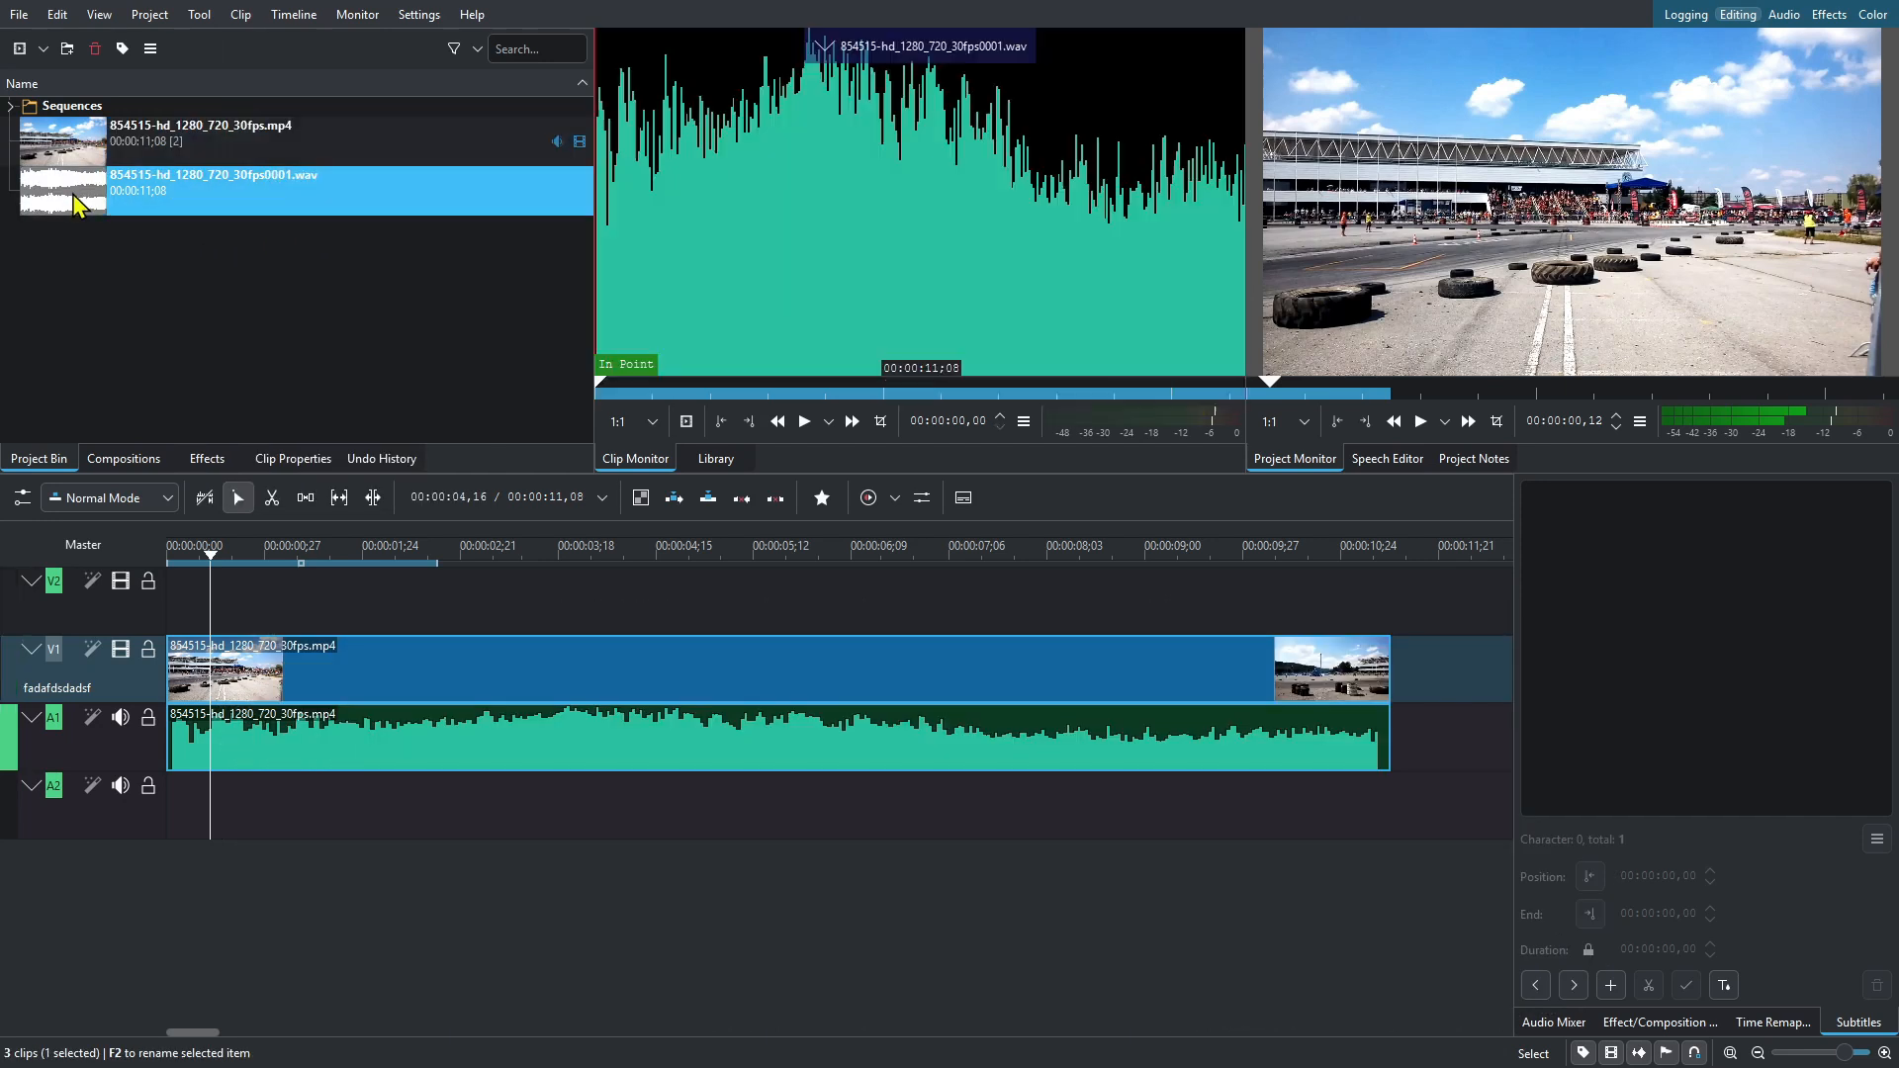
Step: Ungroup the video and audio of 854515-hd_1280_720_30fps.mp4 on tracks V1 and A1 and select each part on its own
{"action": "left_click_drag", "start_coordinate": [501, 666], "coordinate": [431, 660]}
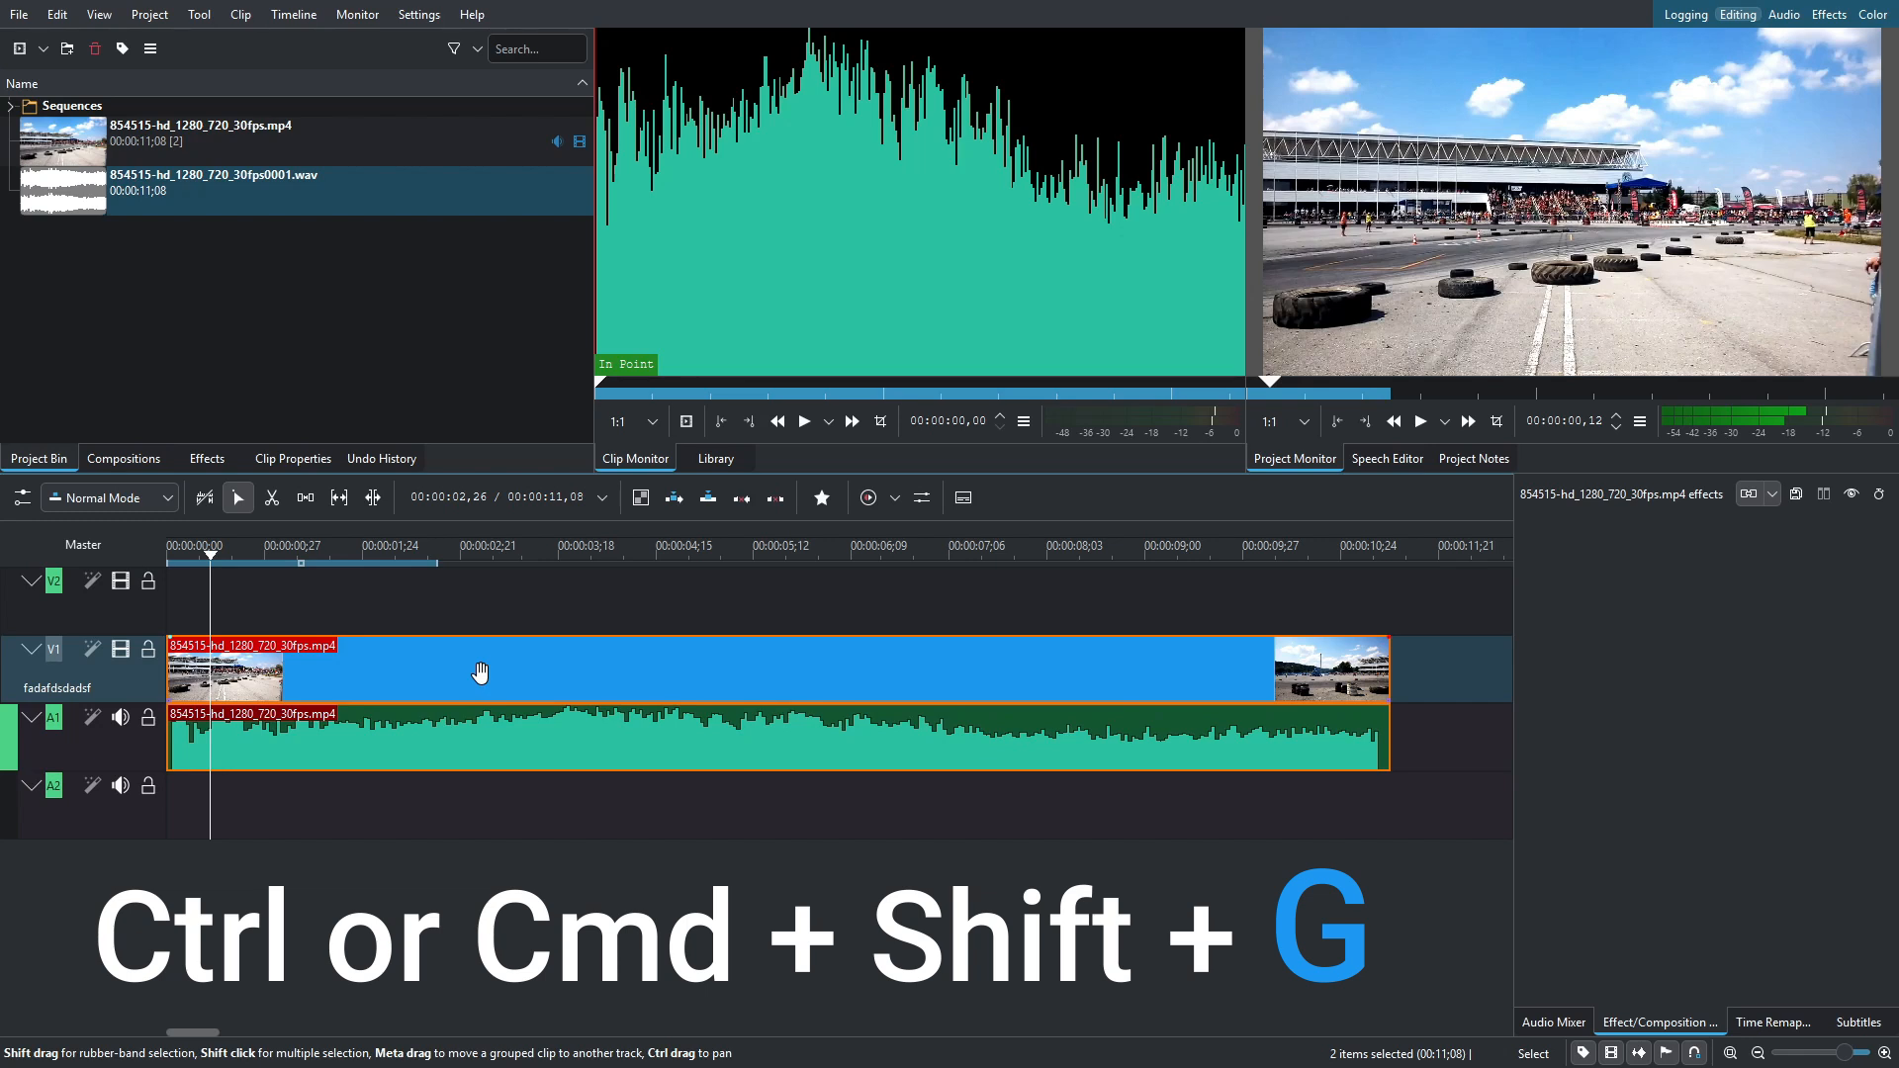
{"action": "key", "text": "ctrl+shift+g"}
{"action": "left_click_drag", "start_coordinate": [490, 741], "coordinate": [436, 738]}
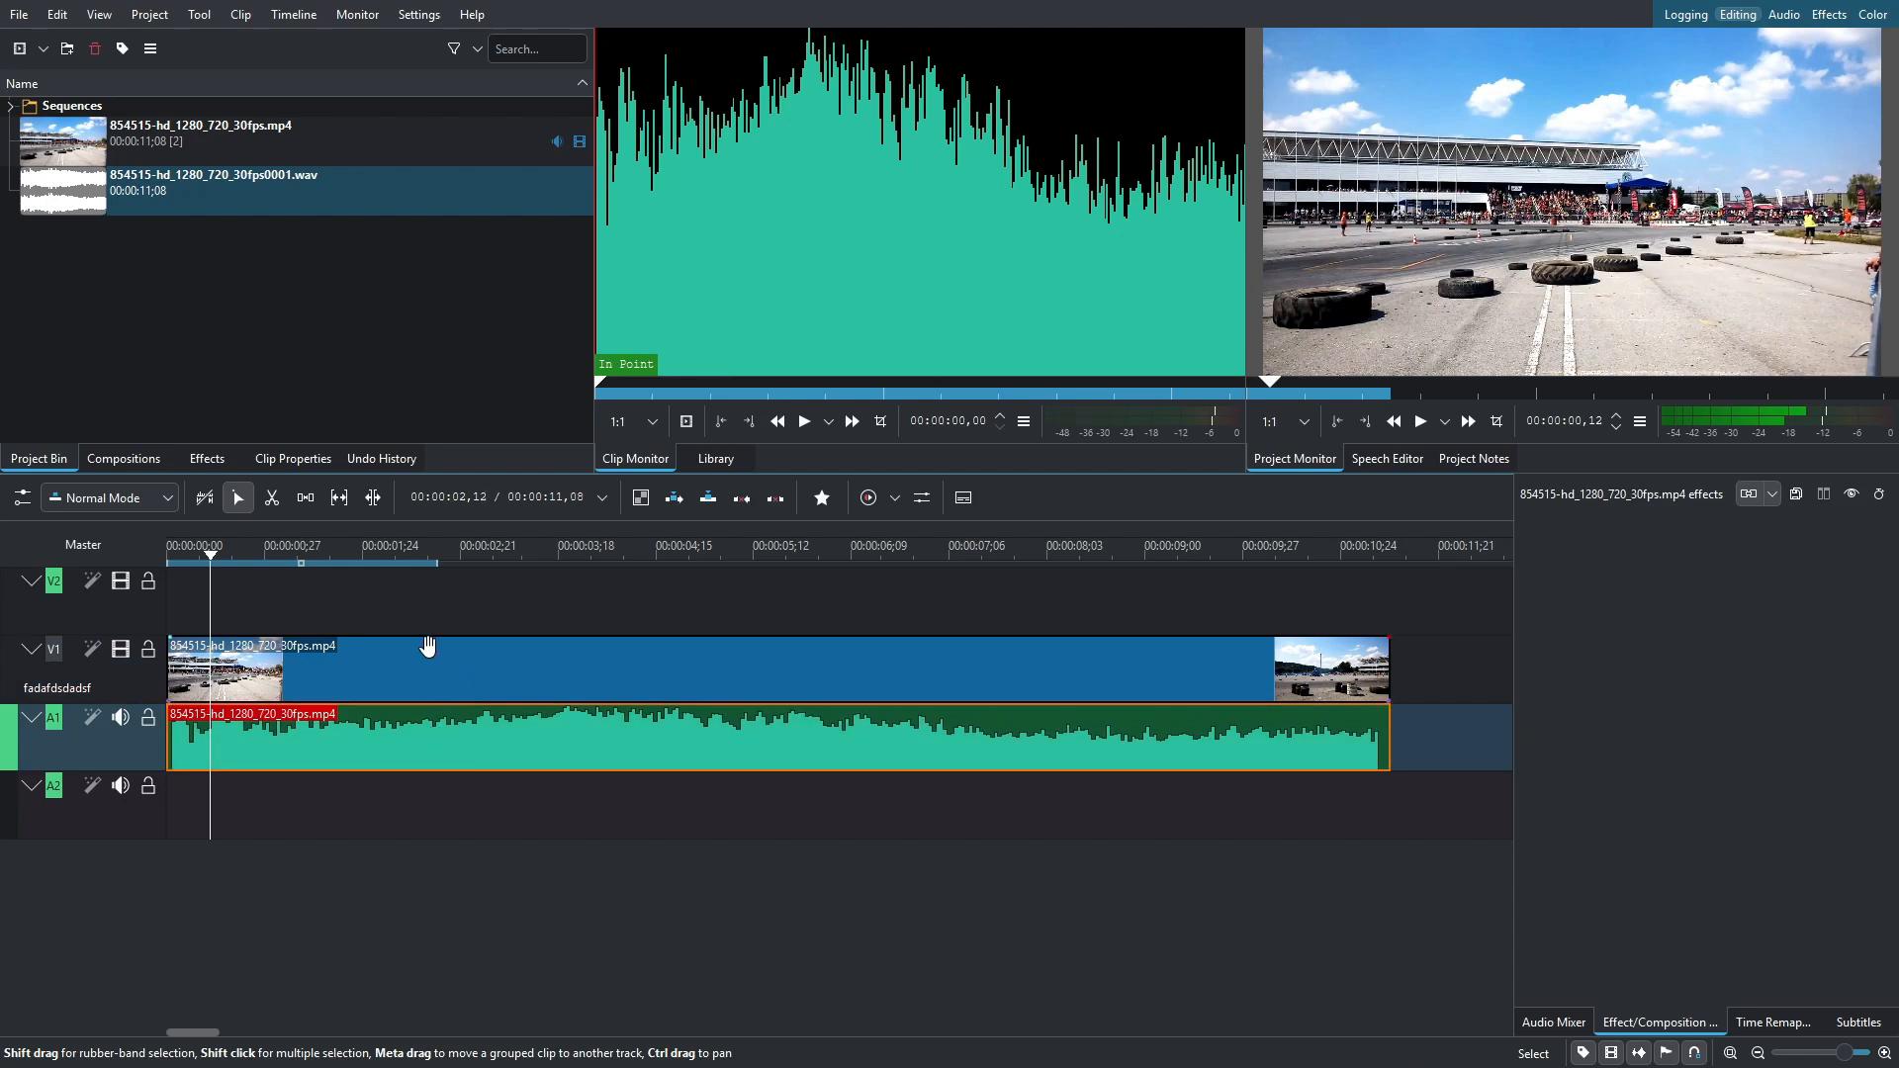
{"action": "left_click", "coordinate": [426, 684]}
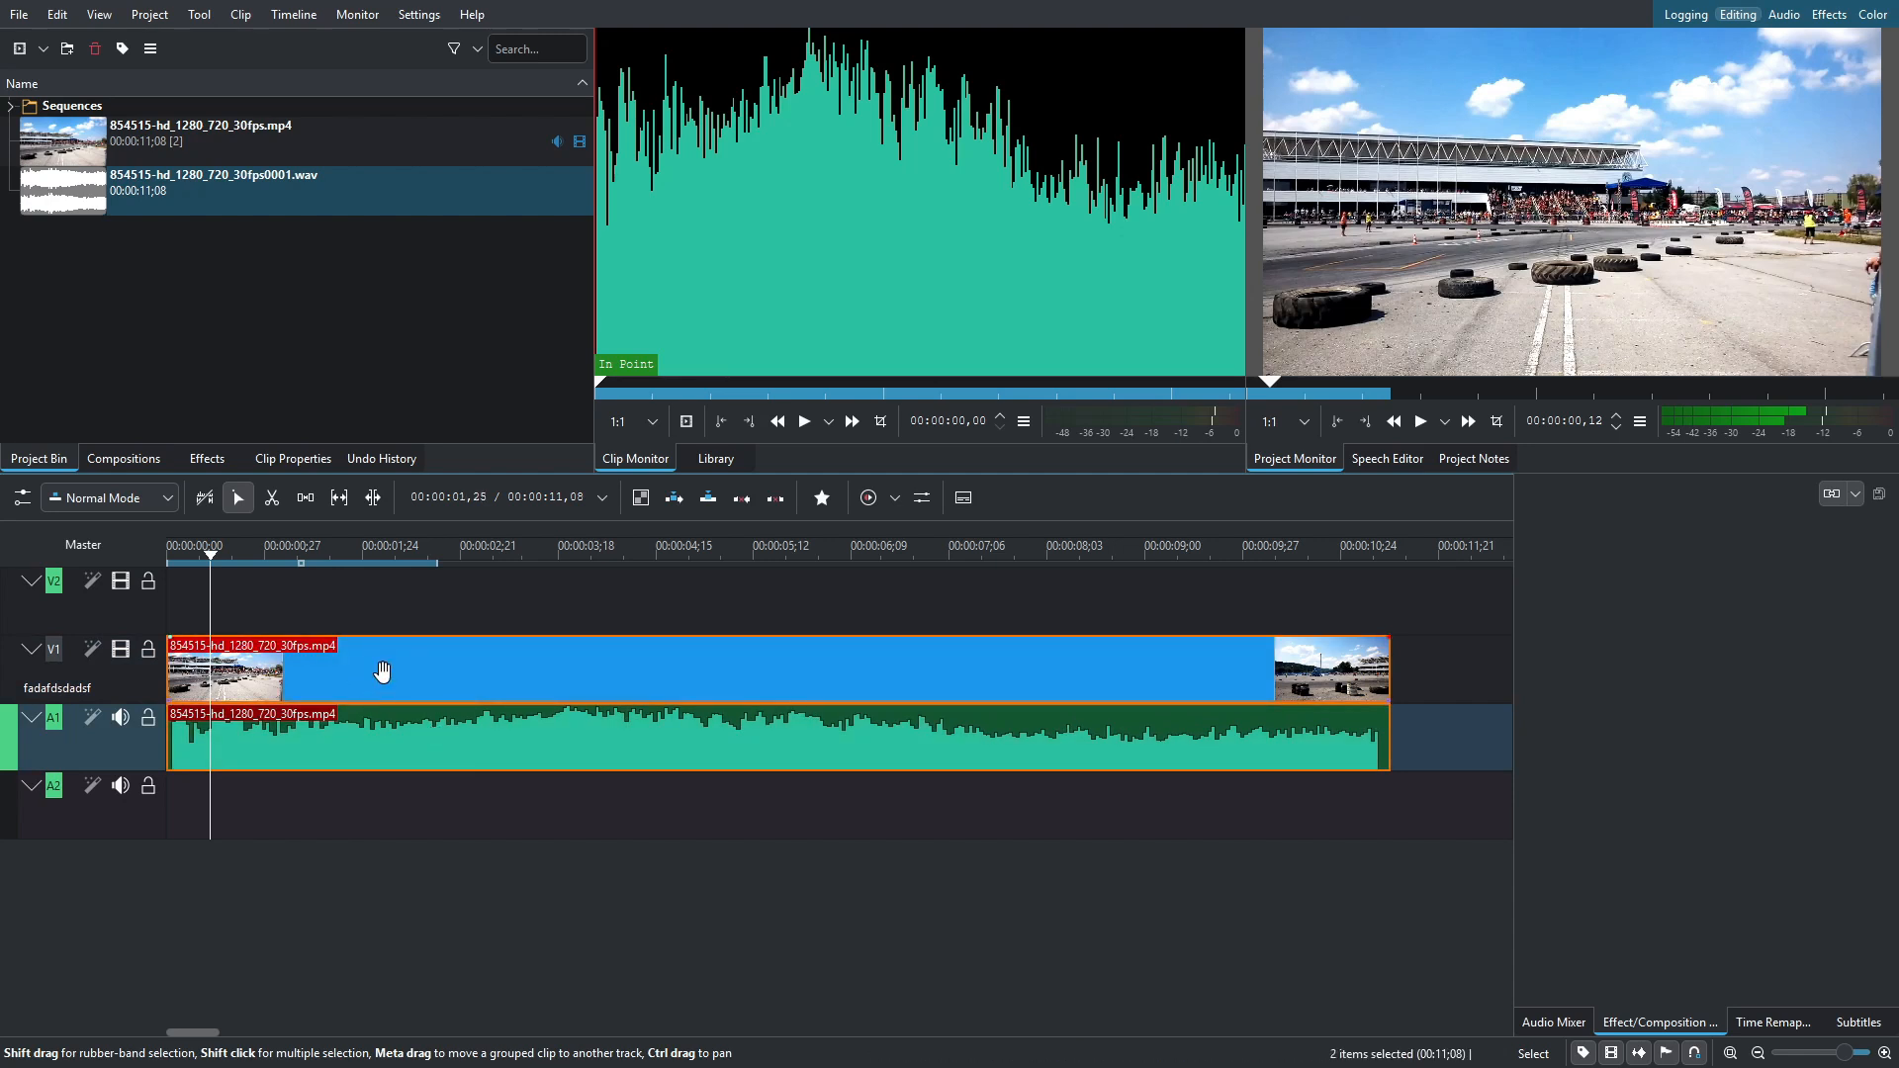
{"action": "right_click", "coordinate": [414, 659]}
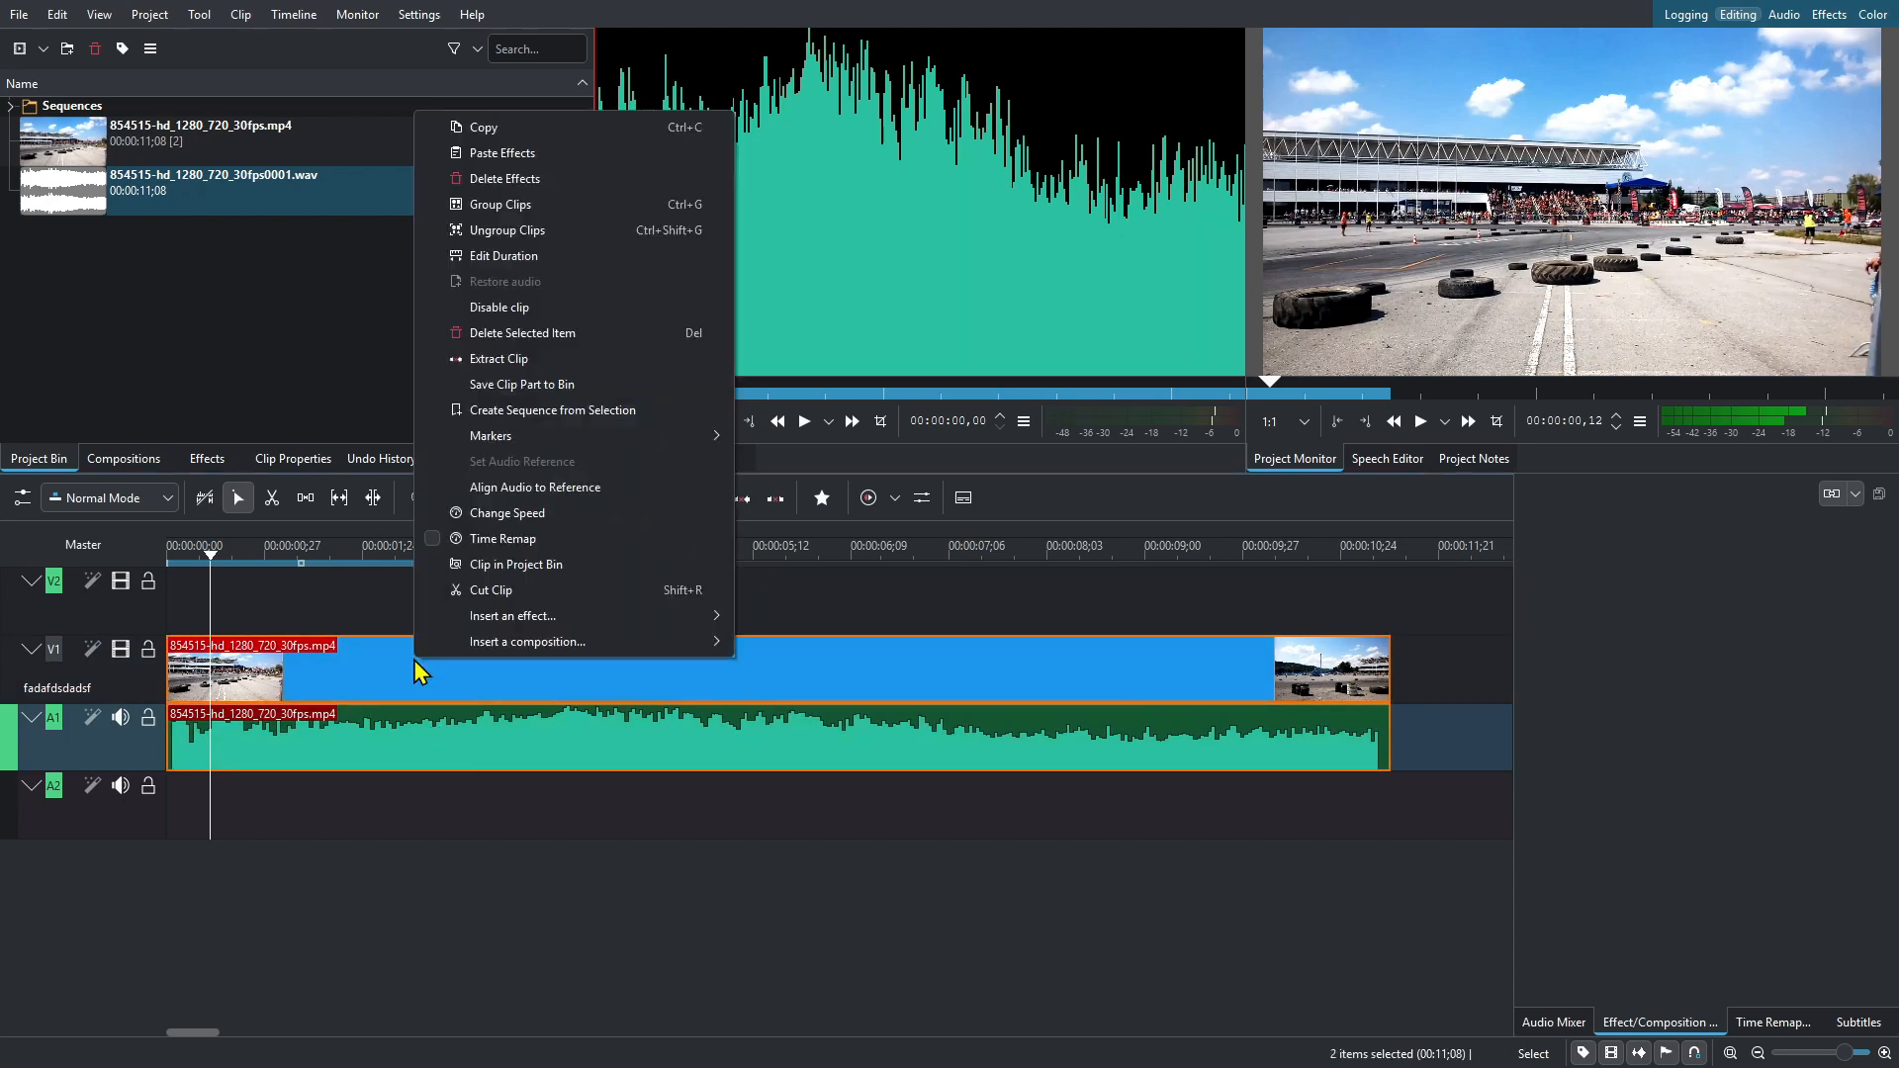
{"action": "left_click", "coordinate": [506, 232]}
{"action": "left_click_drag", "start_coordinate": [411, 742], "coordinate": [391, 653]}
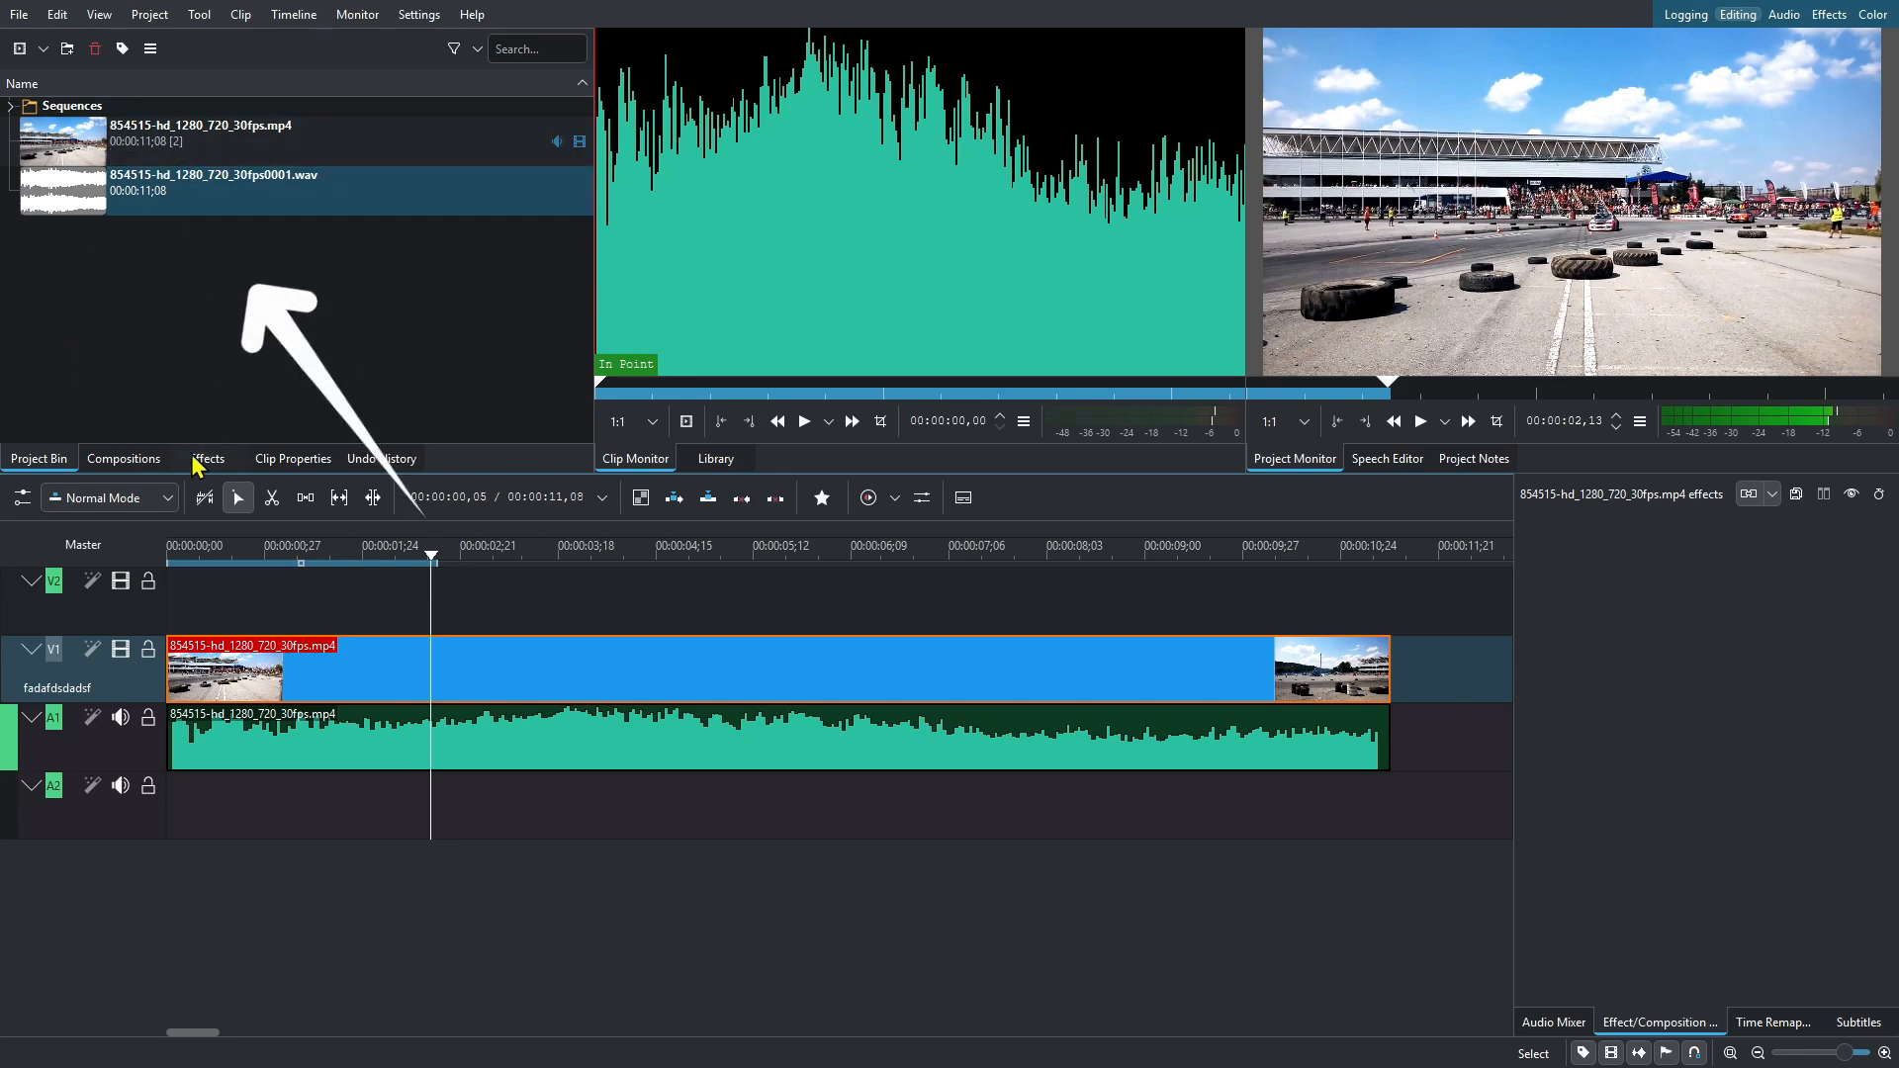
Step: Look through the list of available compositions, from Addition down to the blend and wipe entries
{"action": "left_click", "coordinate": [151, 458]}
{"action": "scroll", "coordinate": [226, 336], "scroll_direction": "down", "scroll_amount": 2}
{"action": "scroll", "coordinate": [274, 327], "scroll_direction": "down", "scroll_amount": 8}
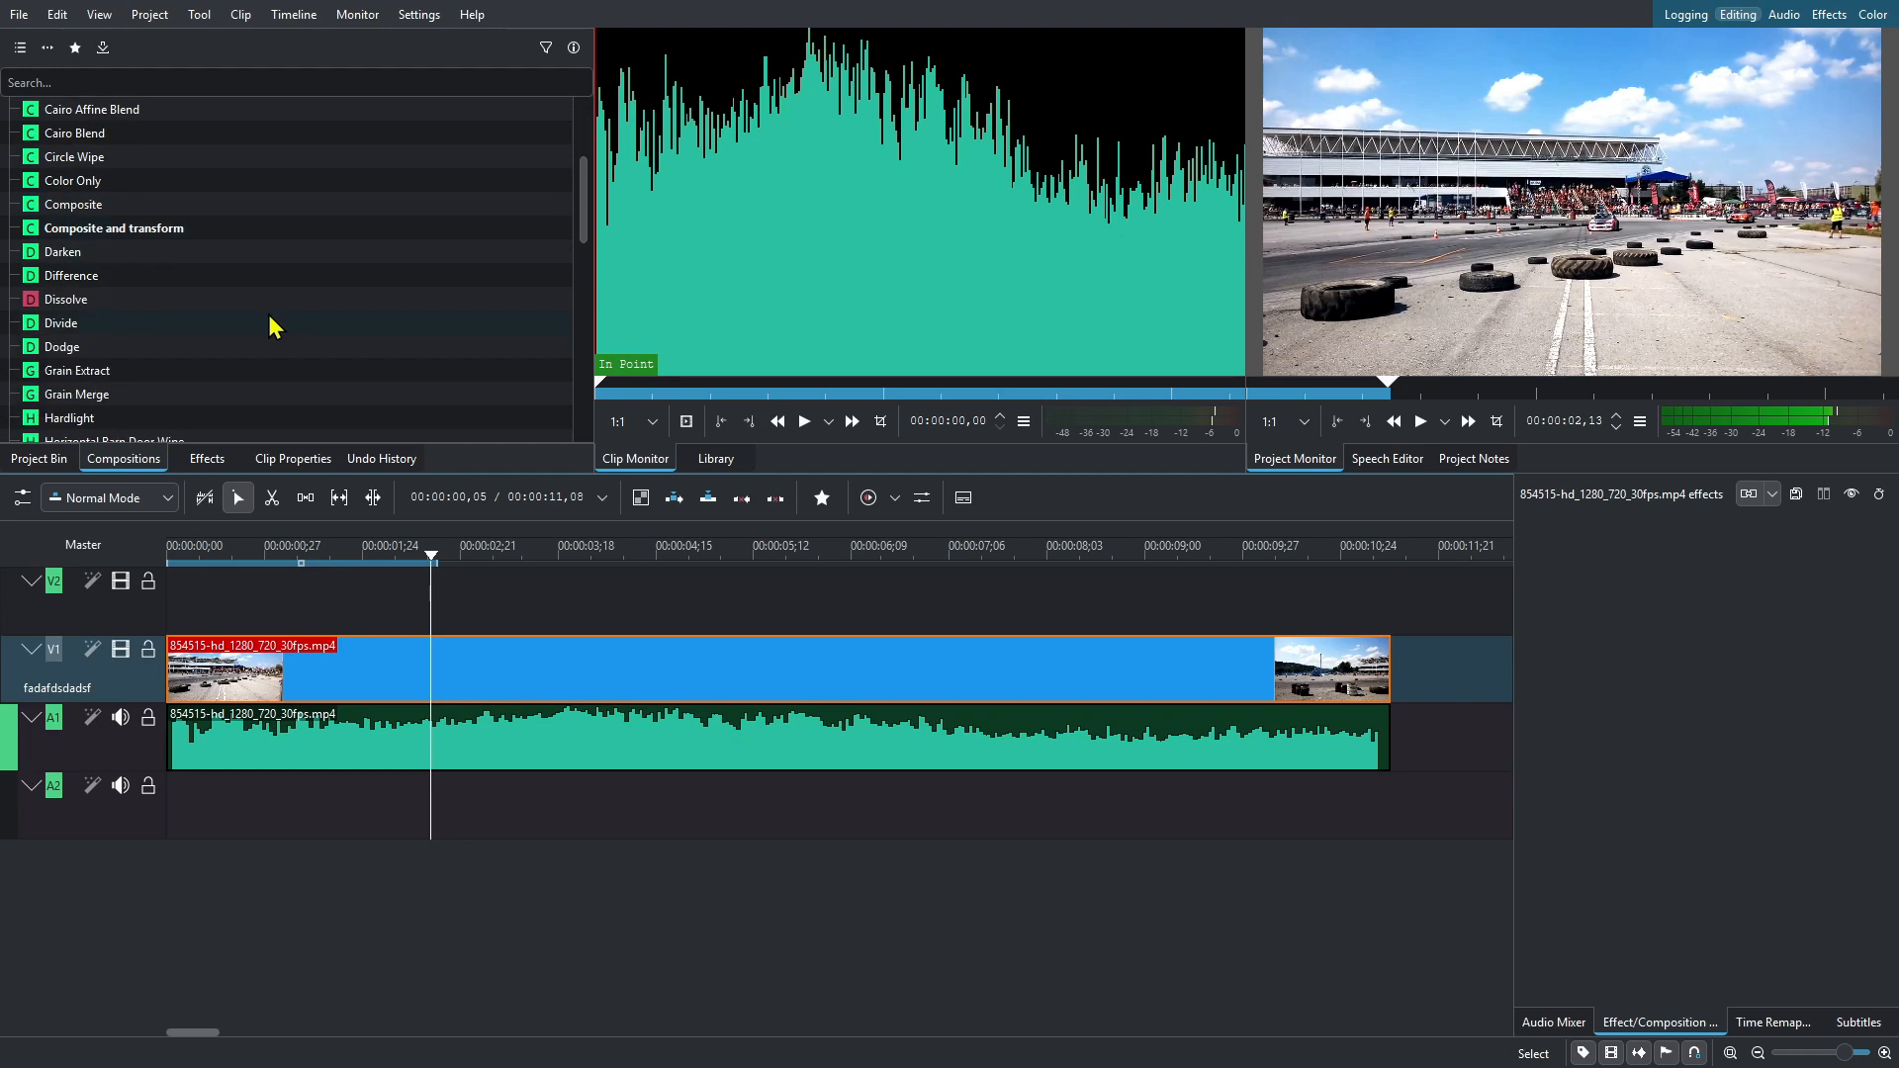
{"action": "scroll", "coordinate": [274, 327], "scroll_direction": "up", "scroll_amount": 10}
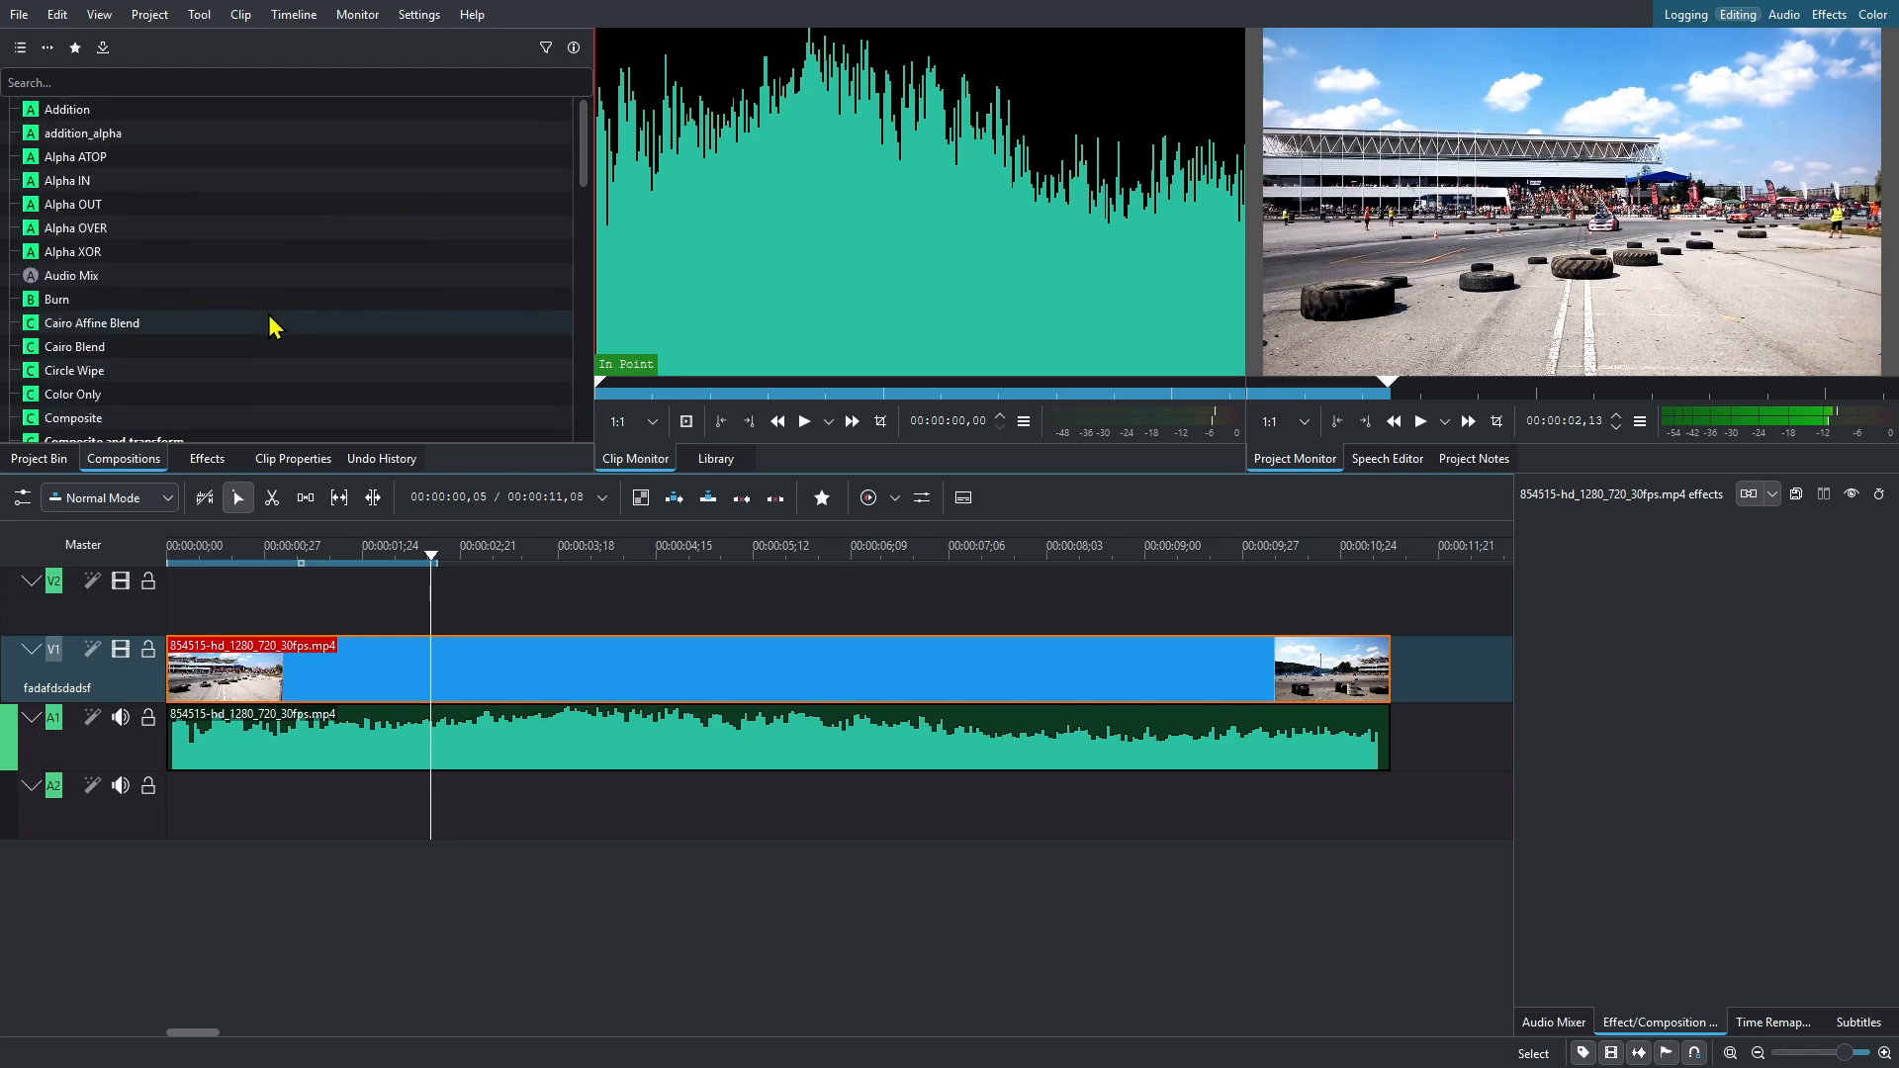
Step: Filter the effects to video effects only and look through the Alpha, Mask and Keying category
{"action": "left_click", "coordinate": [219, 458]}
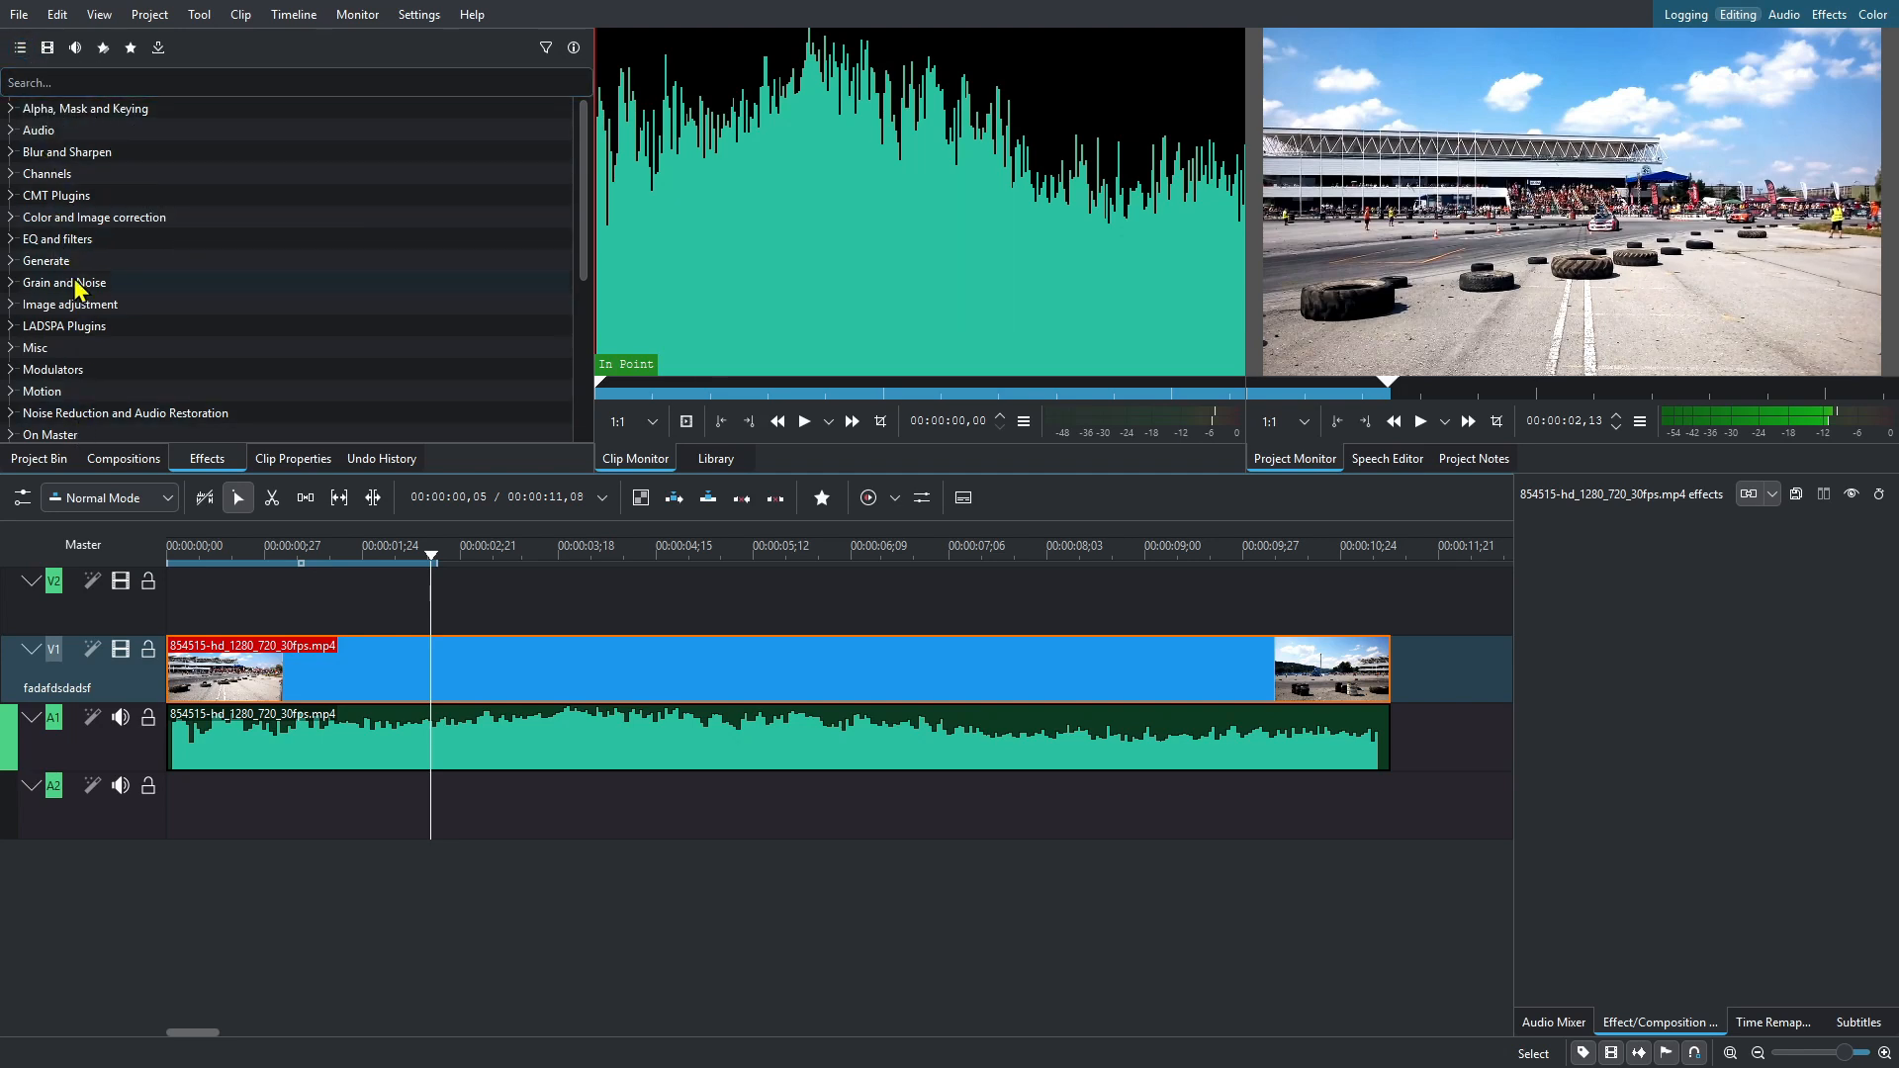
{"action": "left_click", "coordinate": [49, 51]}
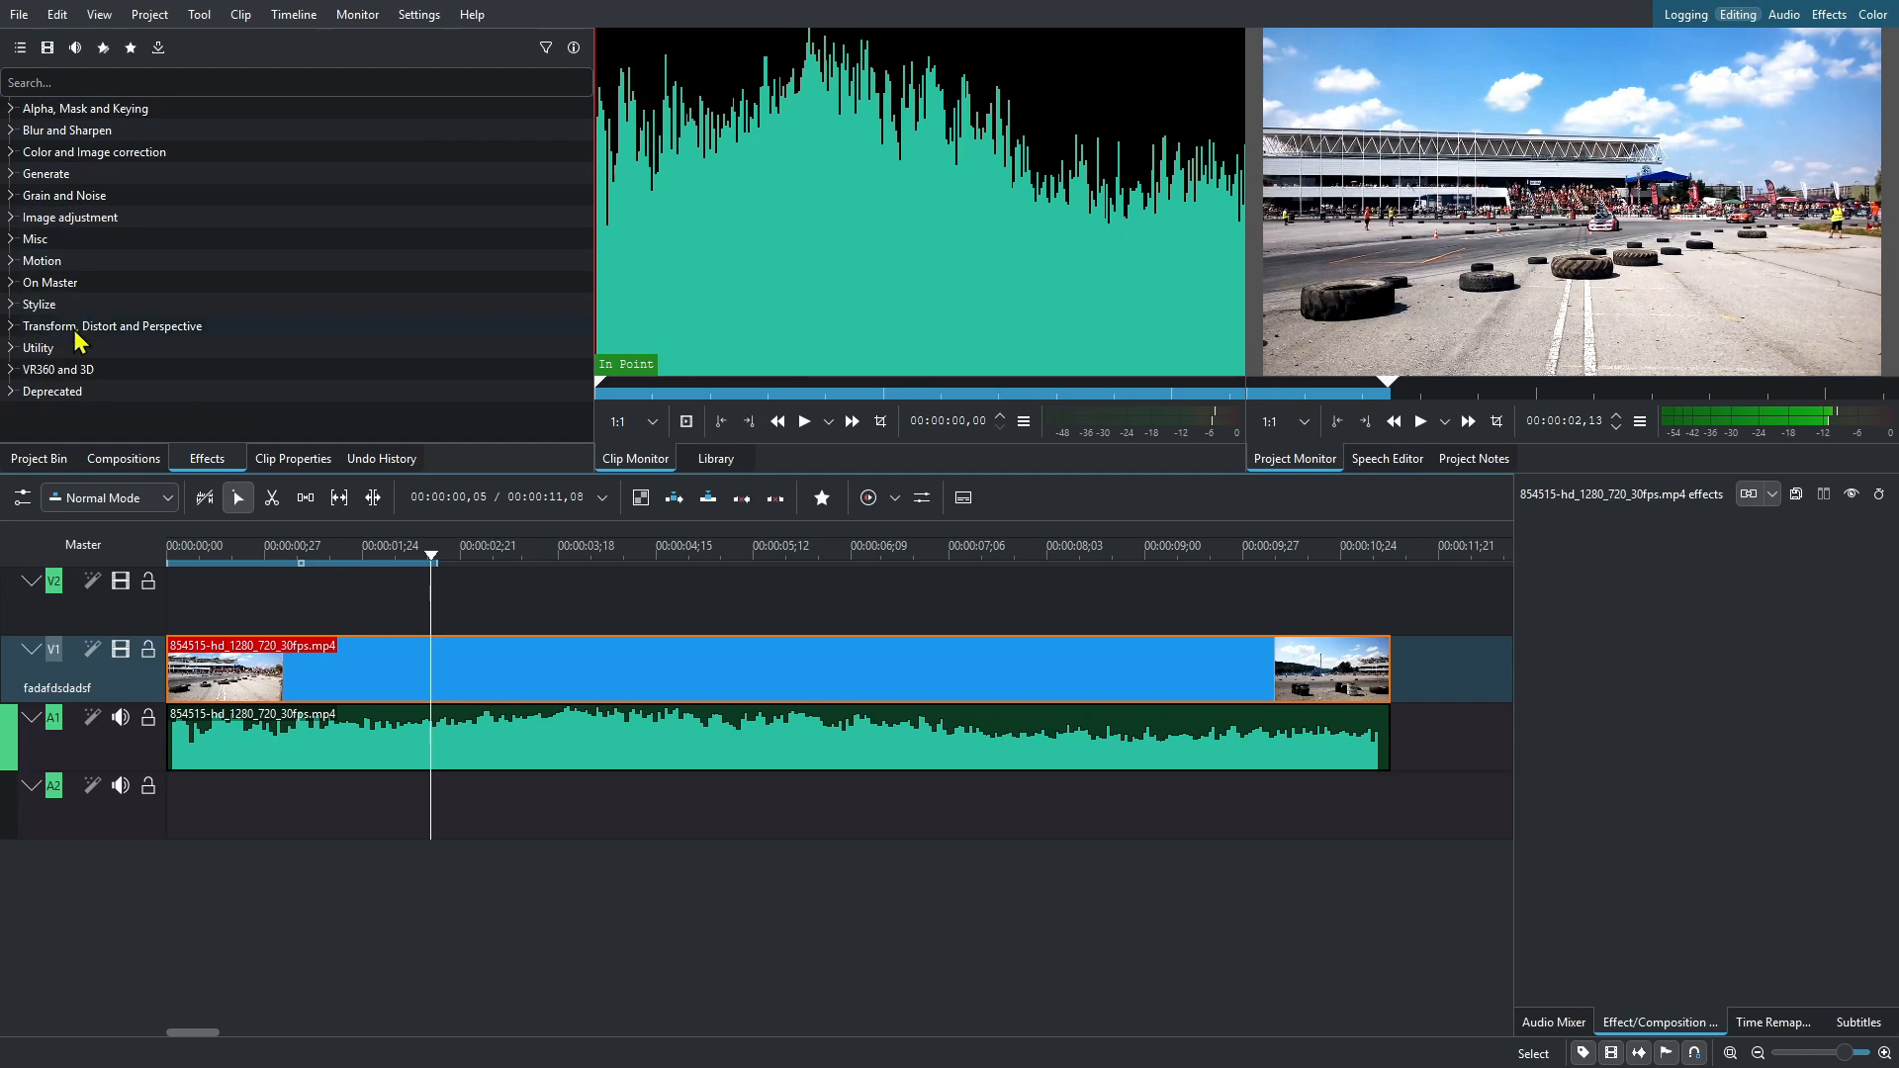
{"action": "left_click", "coordinate": [89, 108]}
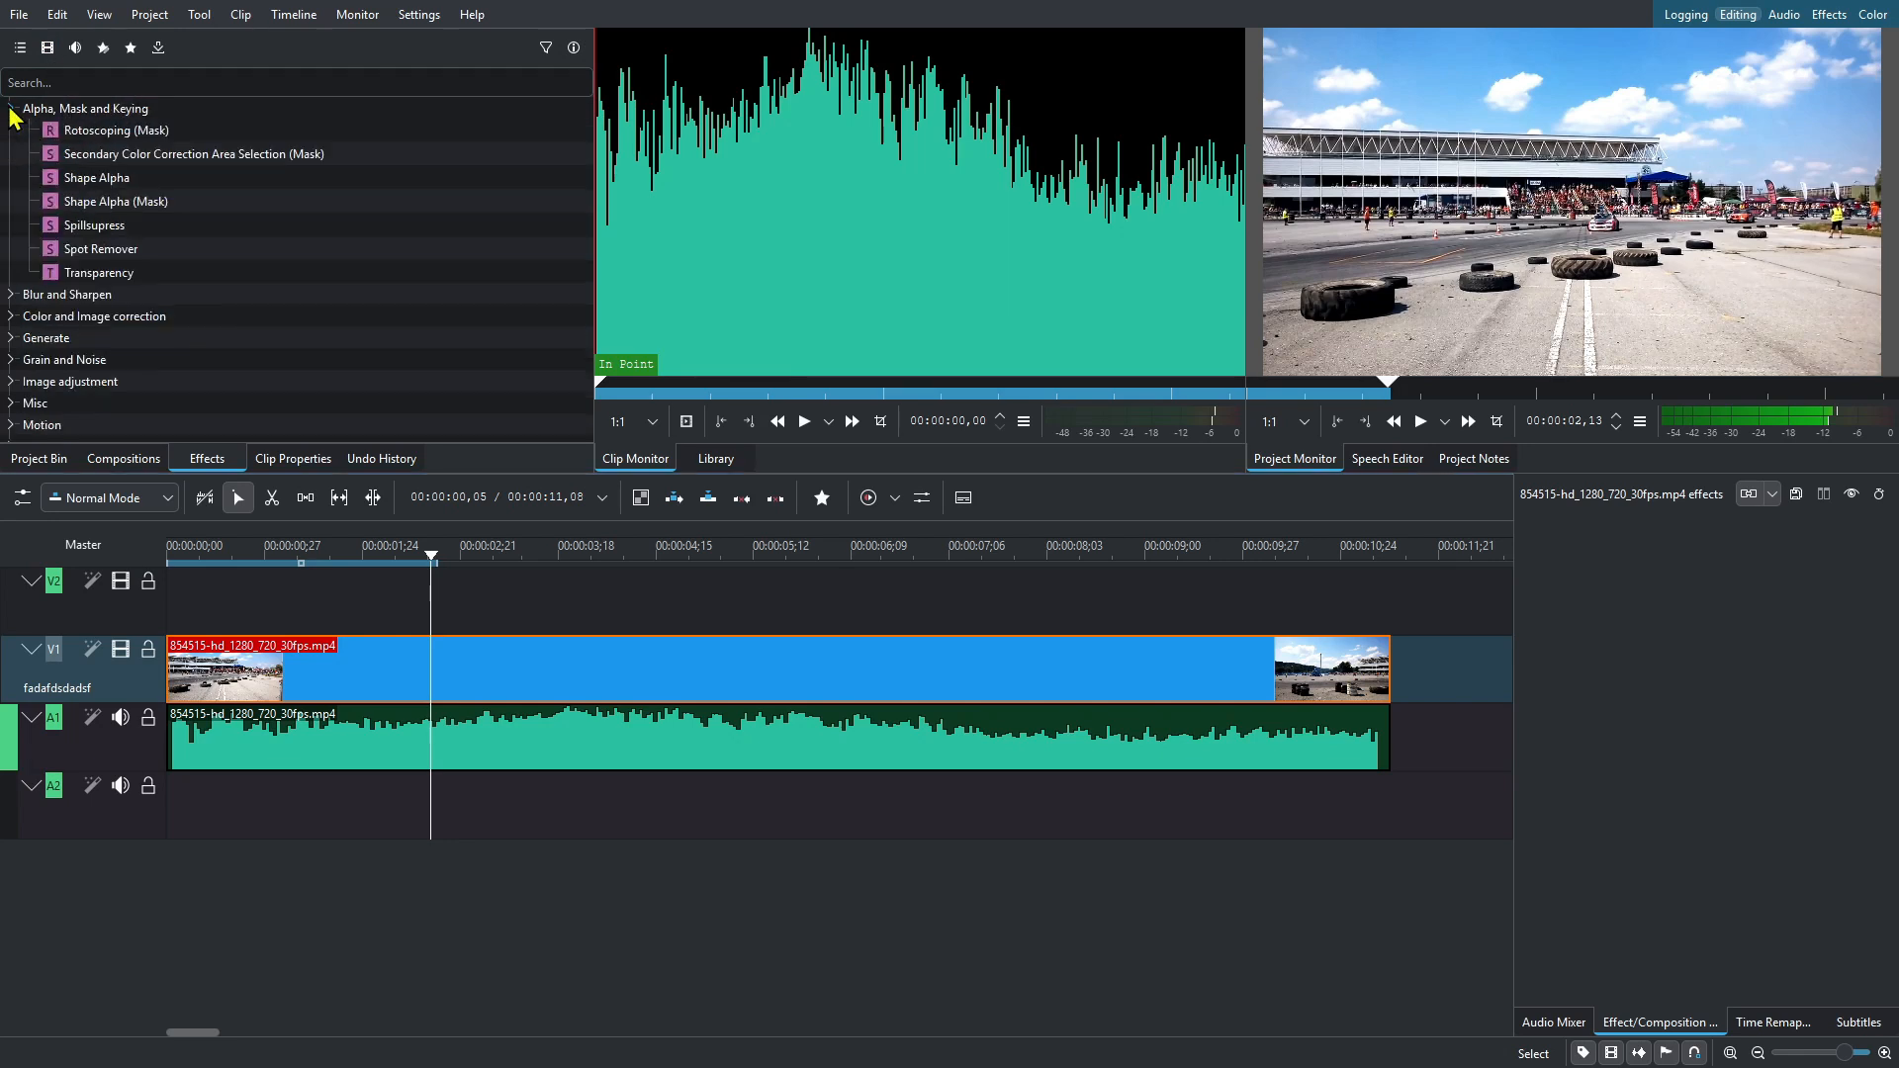
{"action": "scroll", "coordinate": [188, 262], "scroll_direction": "down", "scroll_amount": 4}
{"action": "scroll", "coordinate": [193, 297], "scroll_direction": "up", "scroll_amount": 4}
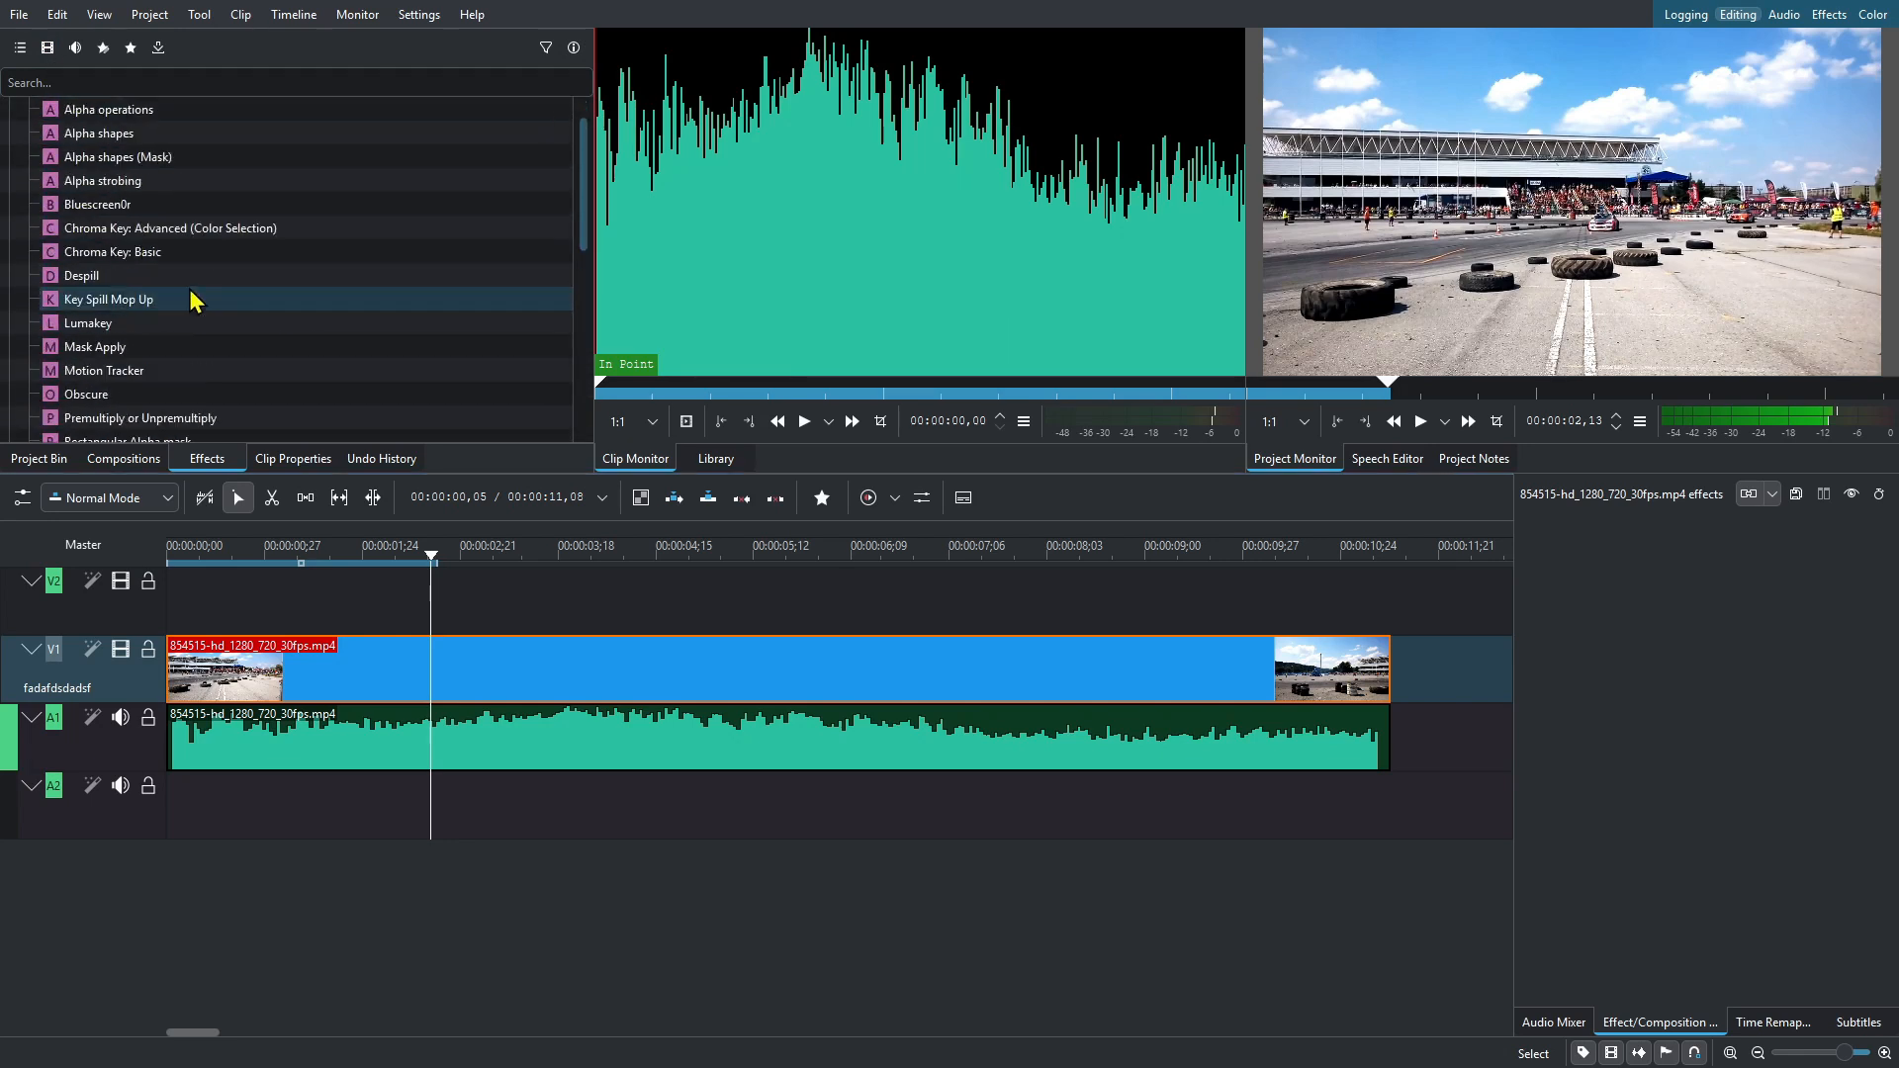
{"action": "left_click", "coordinate": [12, 111]}
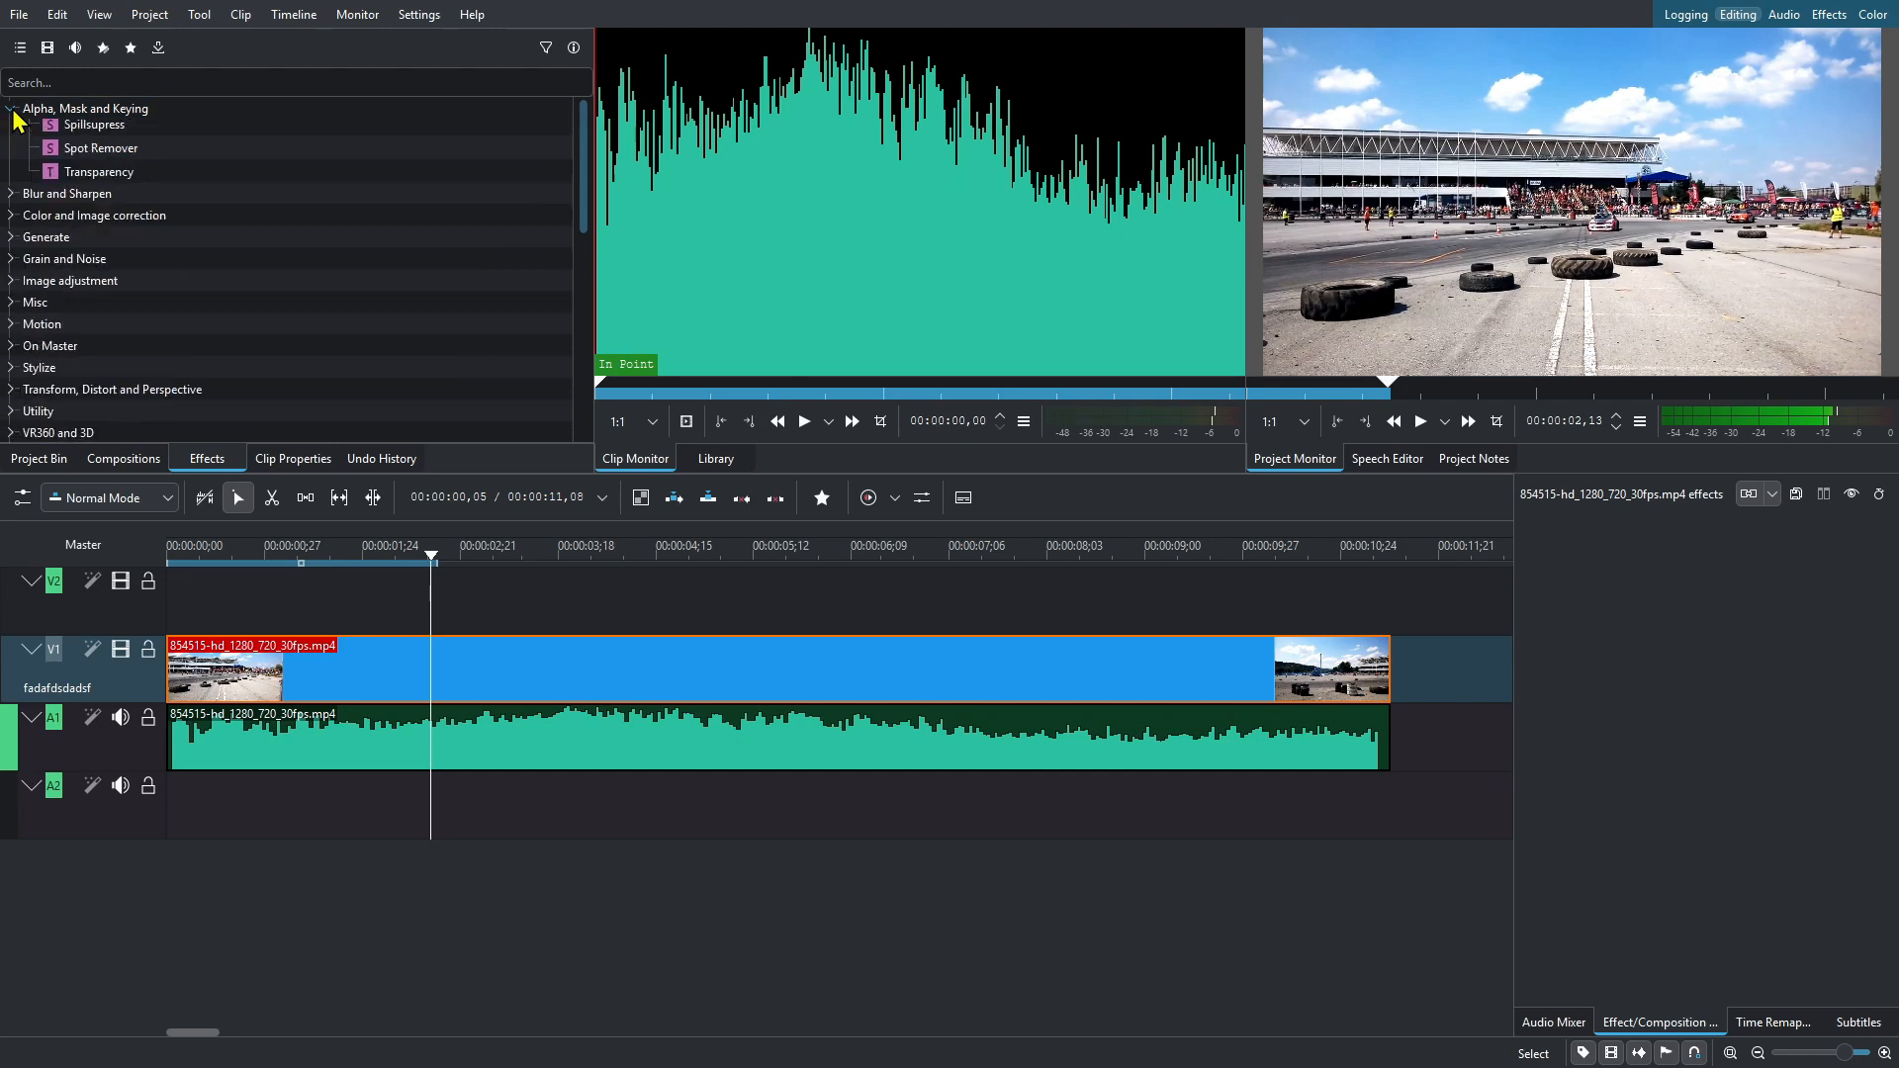
Step: Examine the audio effect categories and the custom effects saved under Templates
{"action": "left_click", "coordinate": [74, 47]}
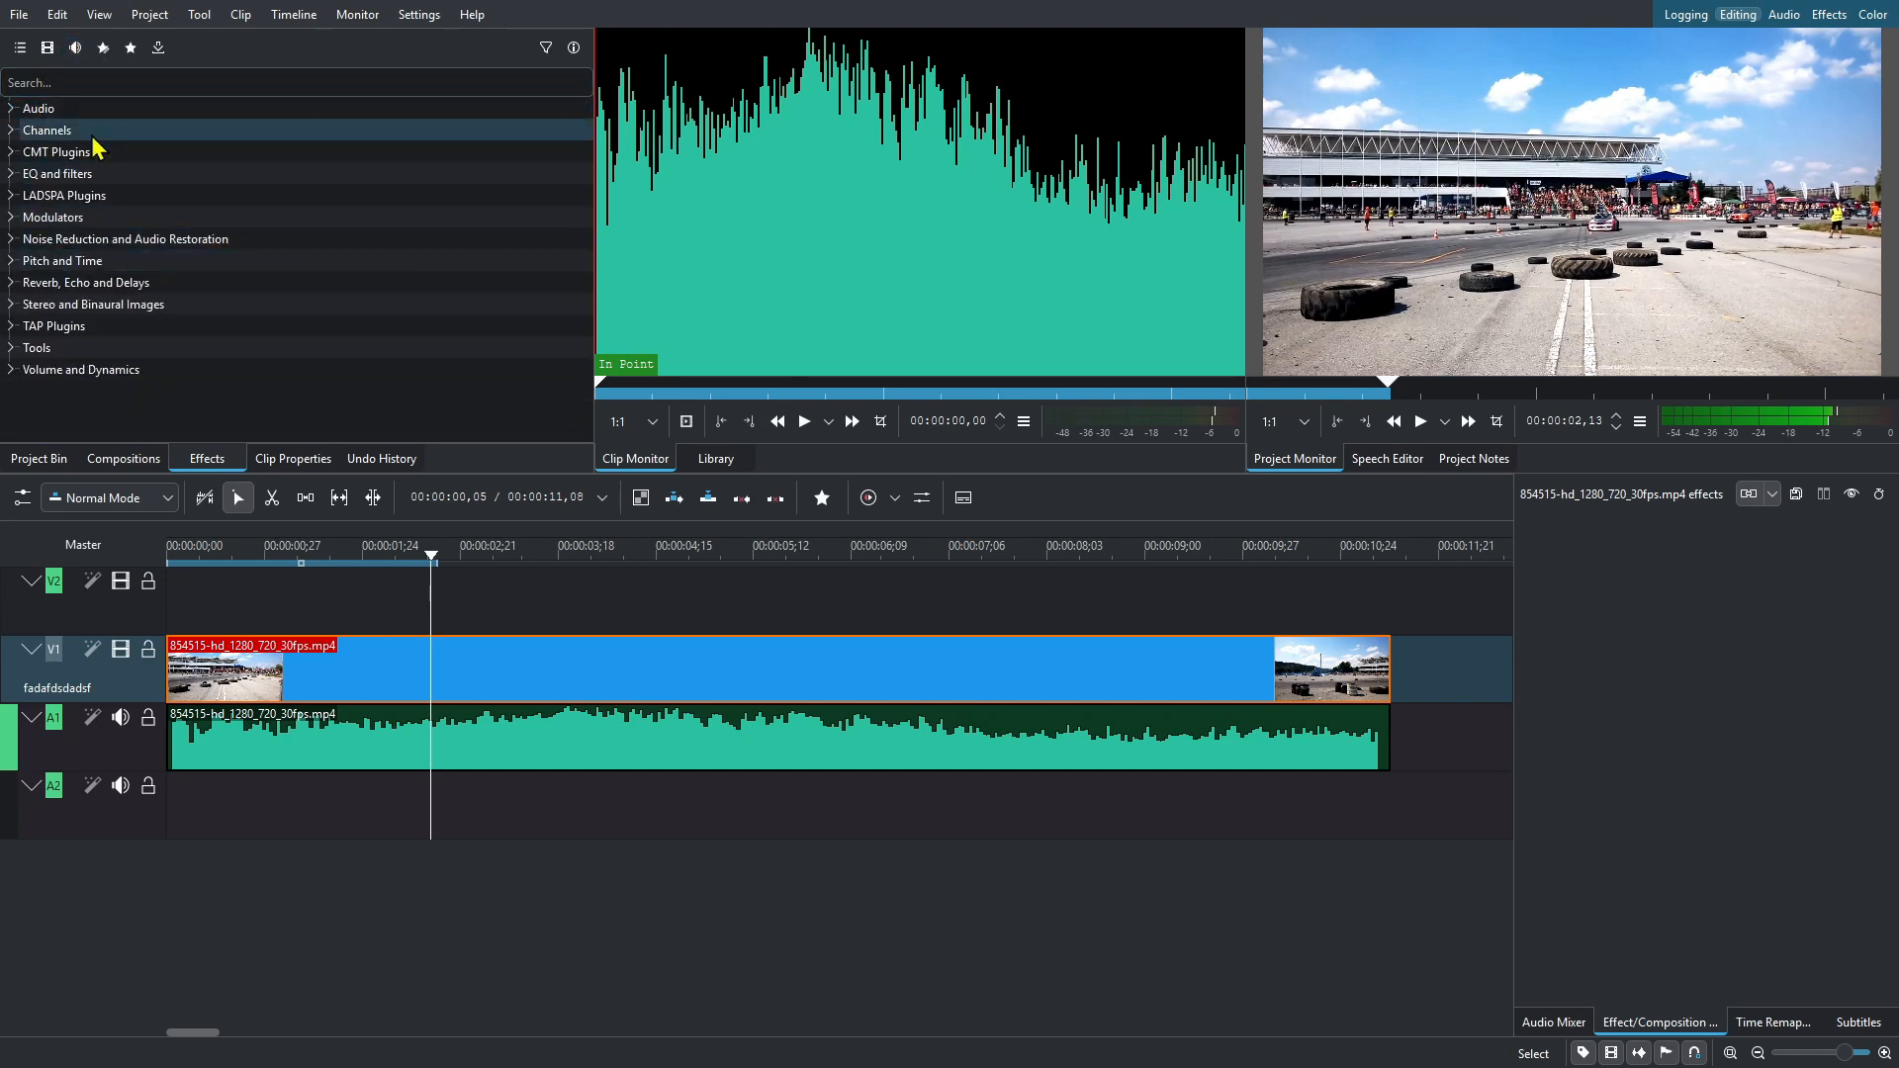
{"action": "left_click", "coordinate": [103, 49]}
{"action": "left_click", "coordinate": [12, 109]}
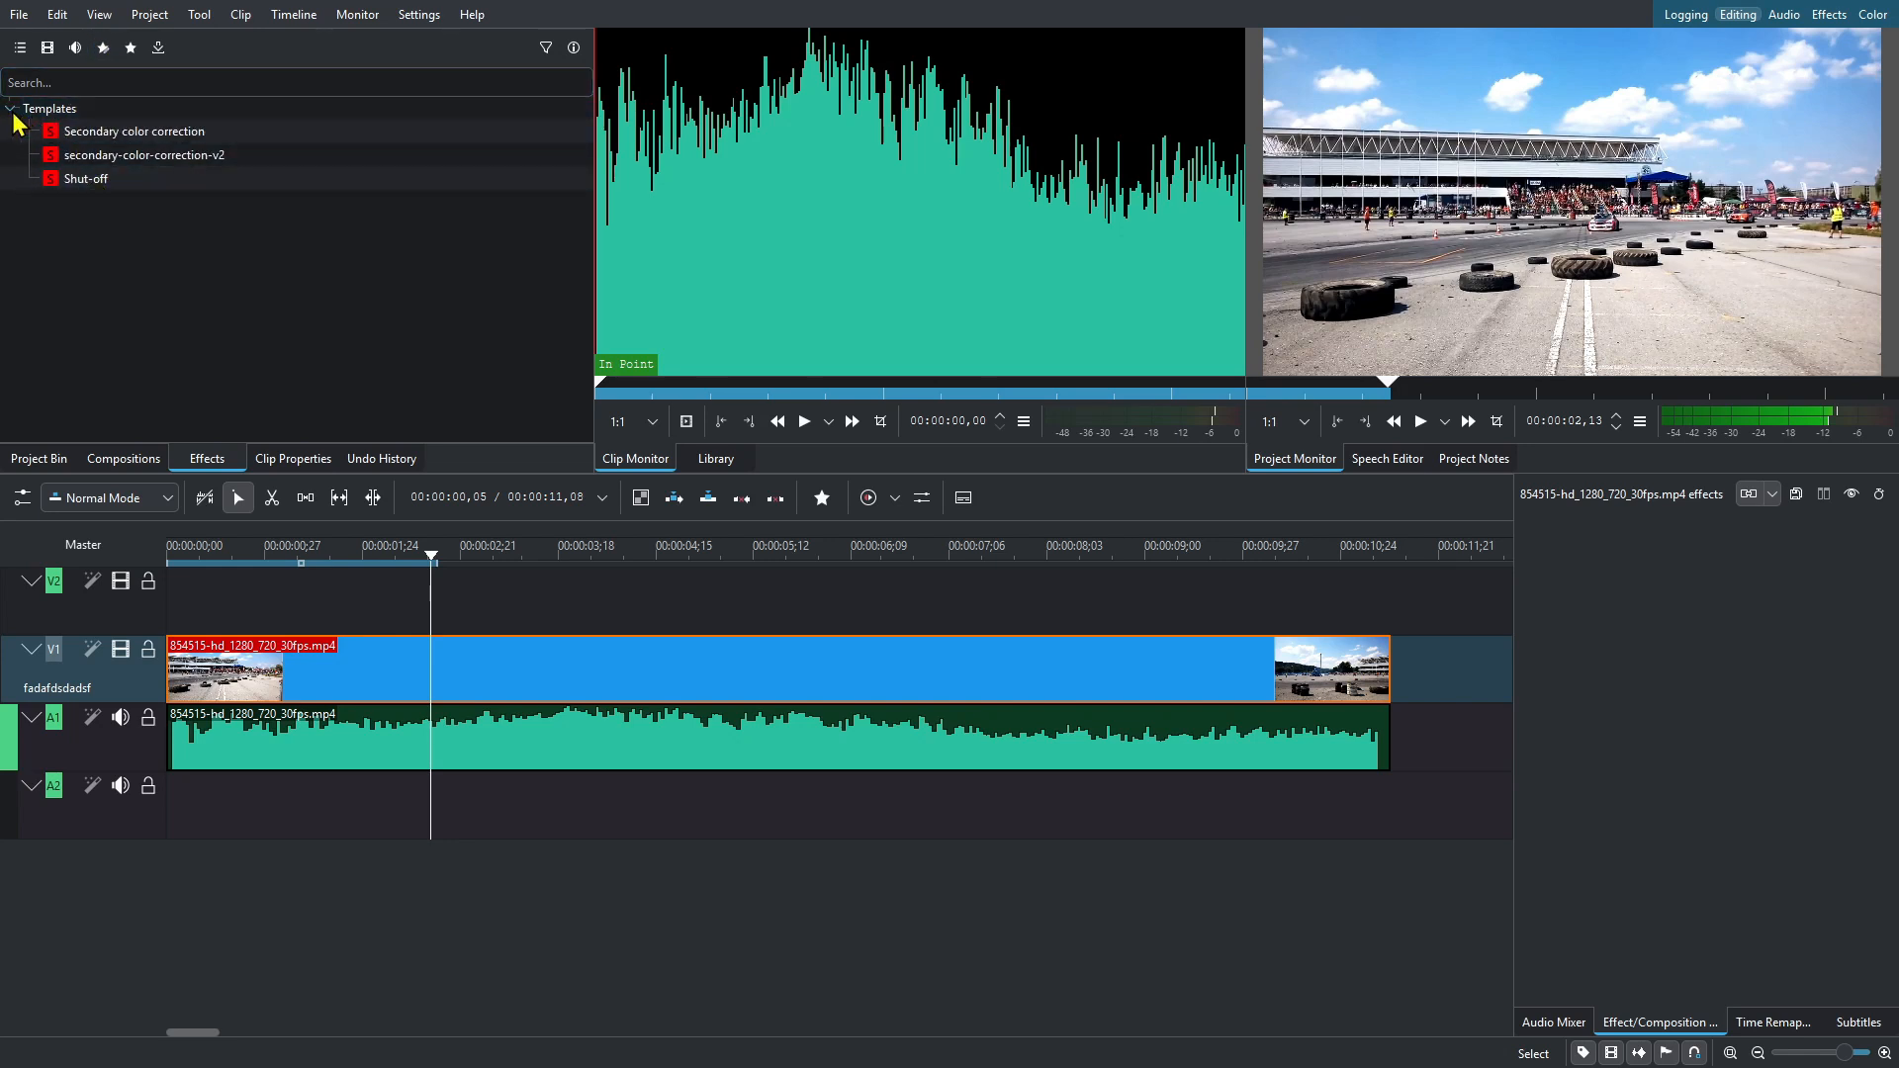
{"action": "left_click", "coordinate": [12, 108]}
Step: List only the favorite effects and examine the ones in the color, transform and volume categories
{"action": "left_click", "coordinate": [129, 47]}
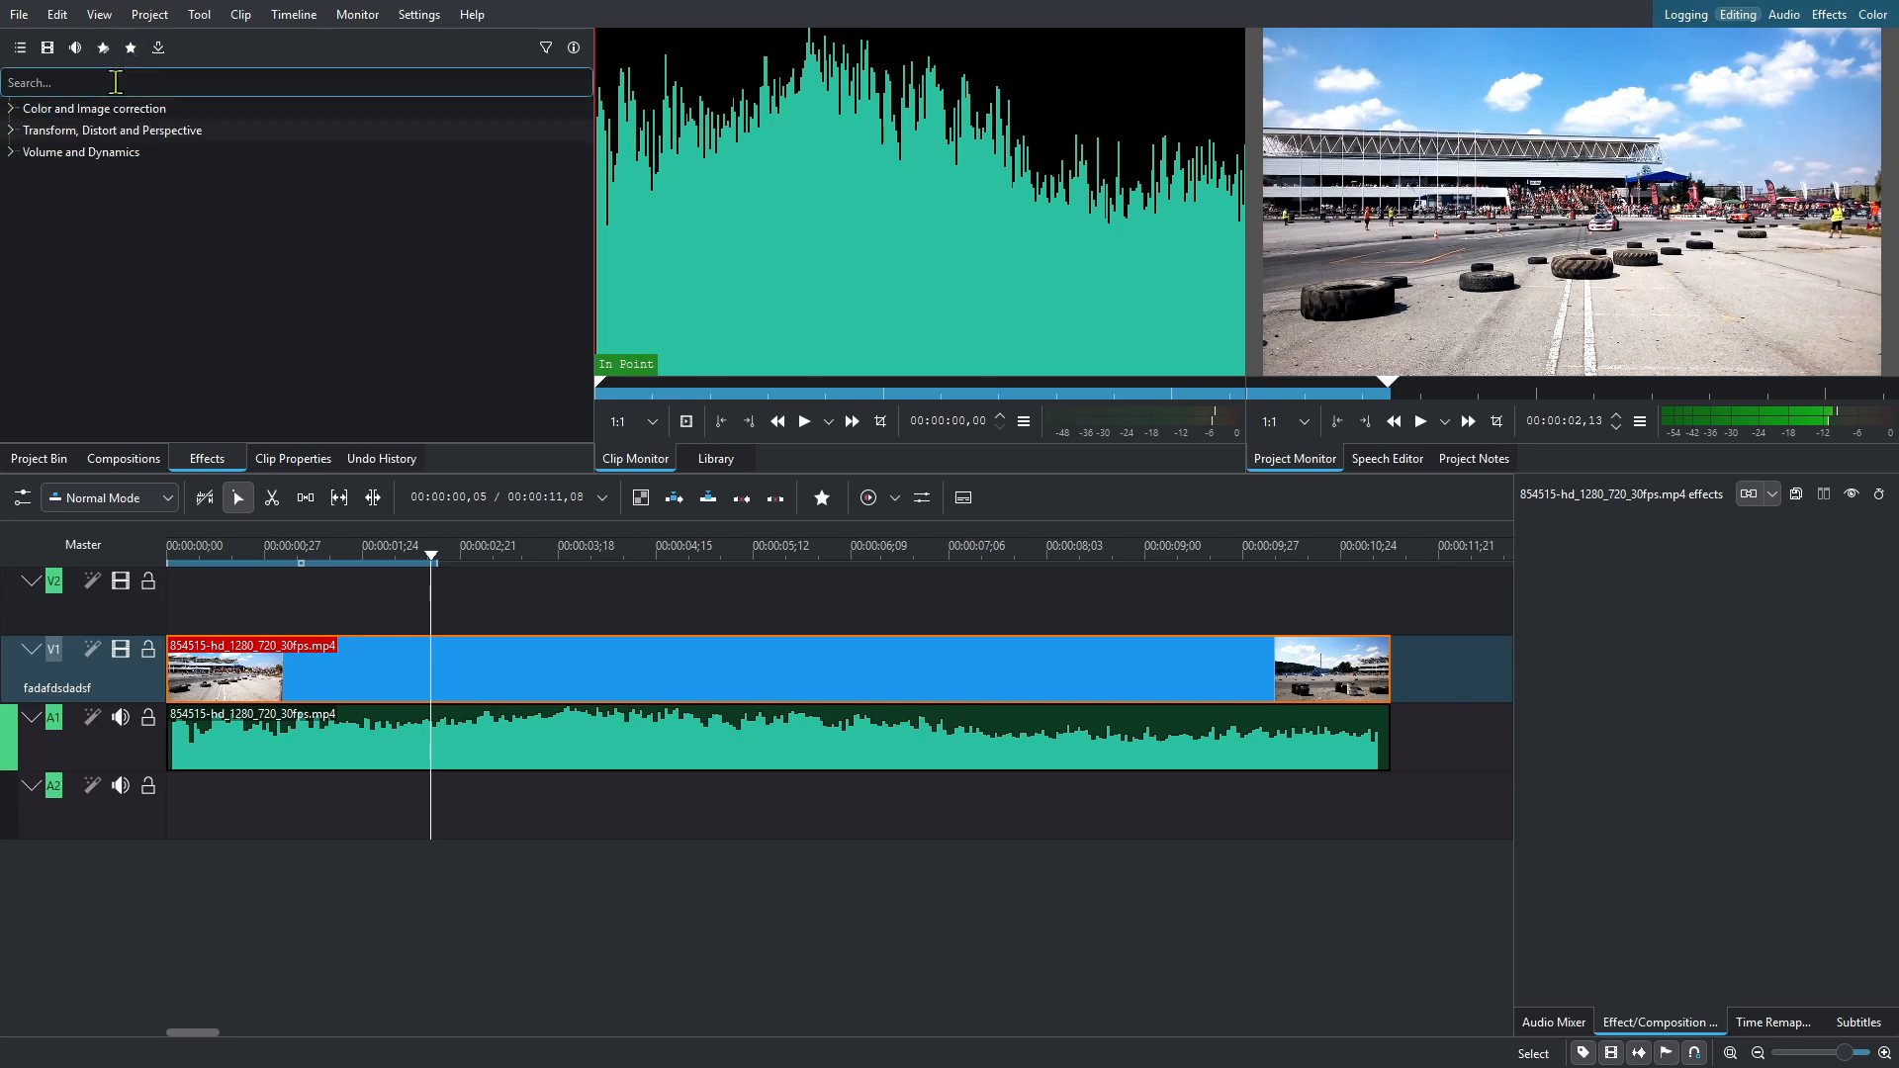
{"action": "left_click", "coordinate": [11, 109]}
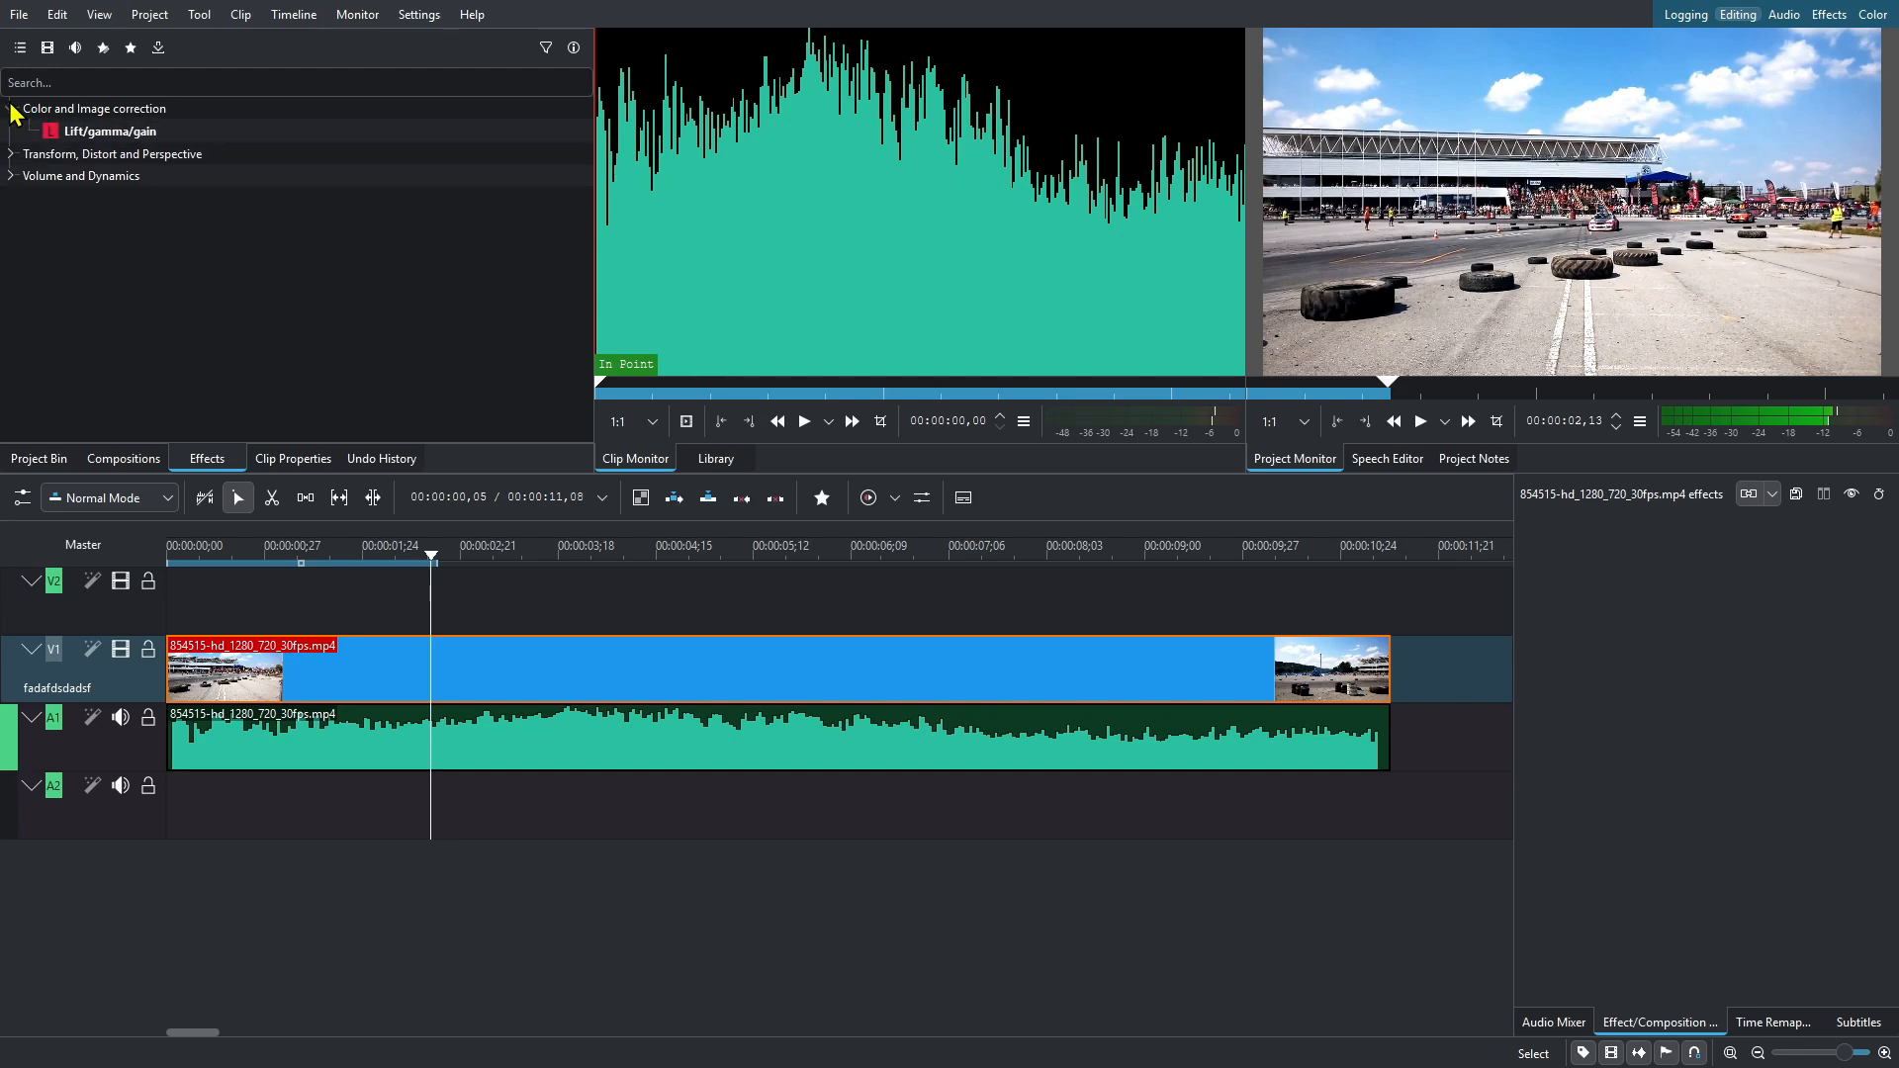
{"action": "left_click", "coordinate": [11, 155]}
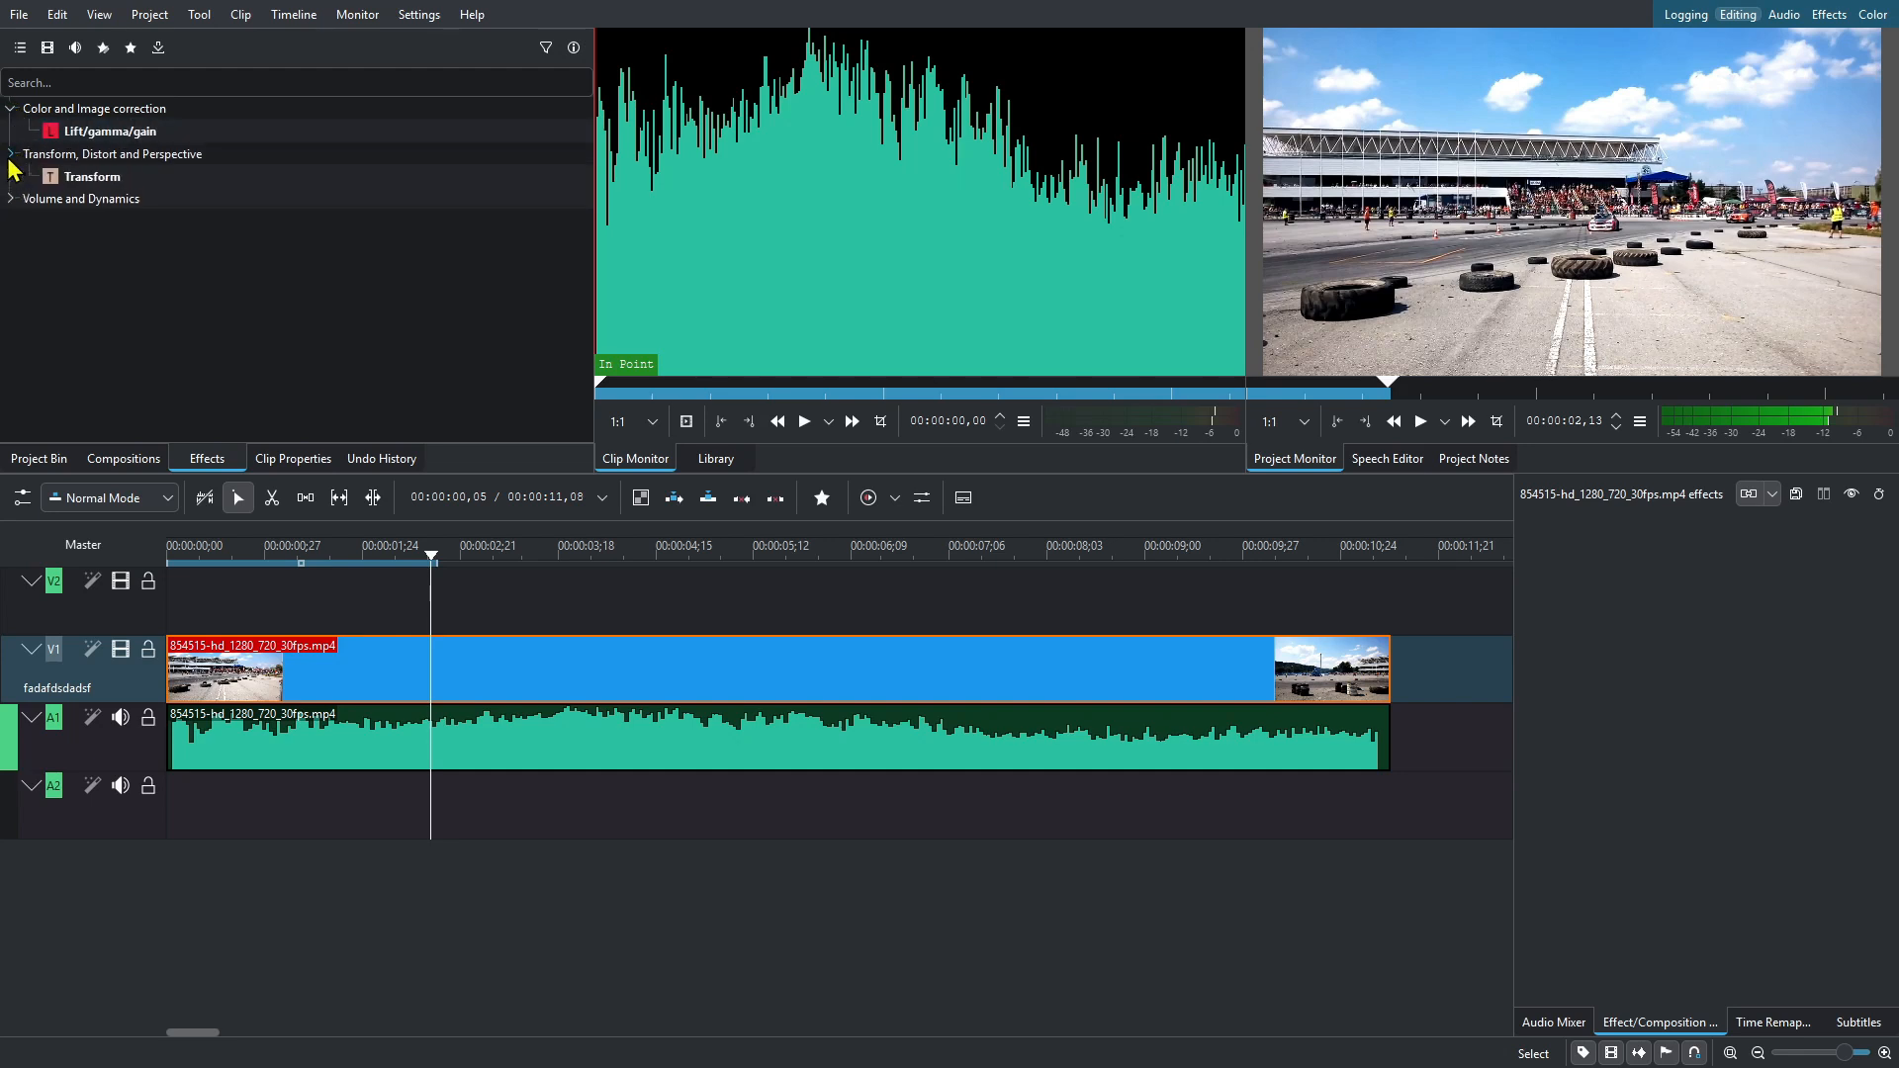
{"action": "left_click", "coordinate": [12, 202]}
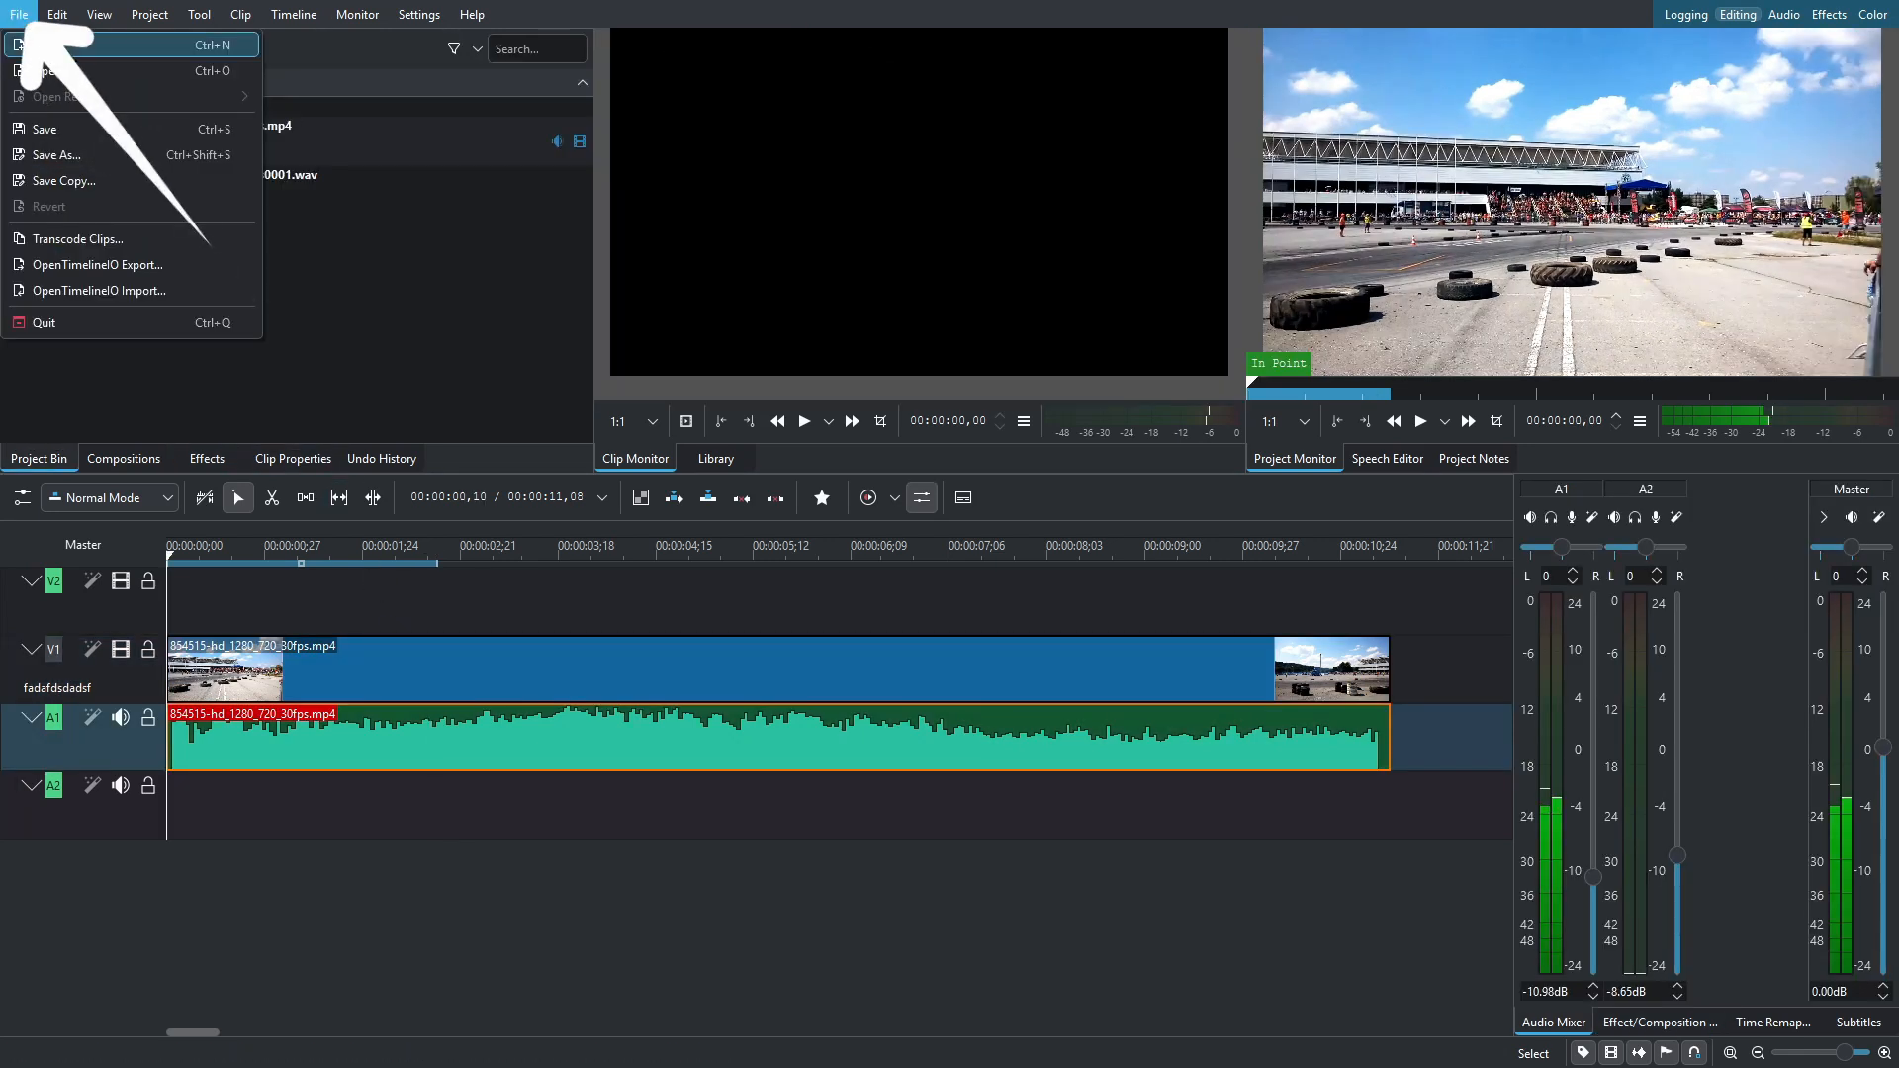
Step: Look through the application's file, view and timeline commands without running any of them
{"action": "mouse_move", "coordinate": [67, 28]}
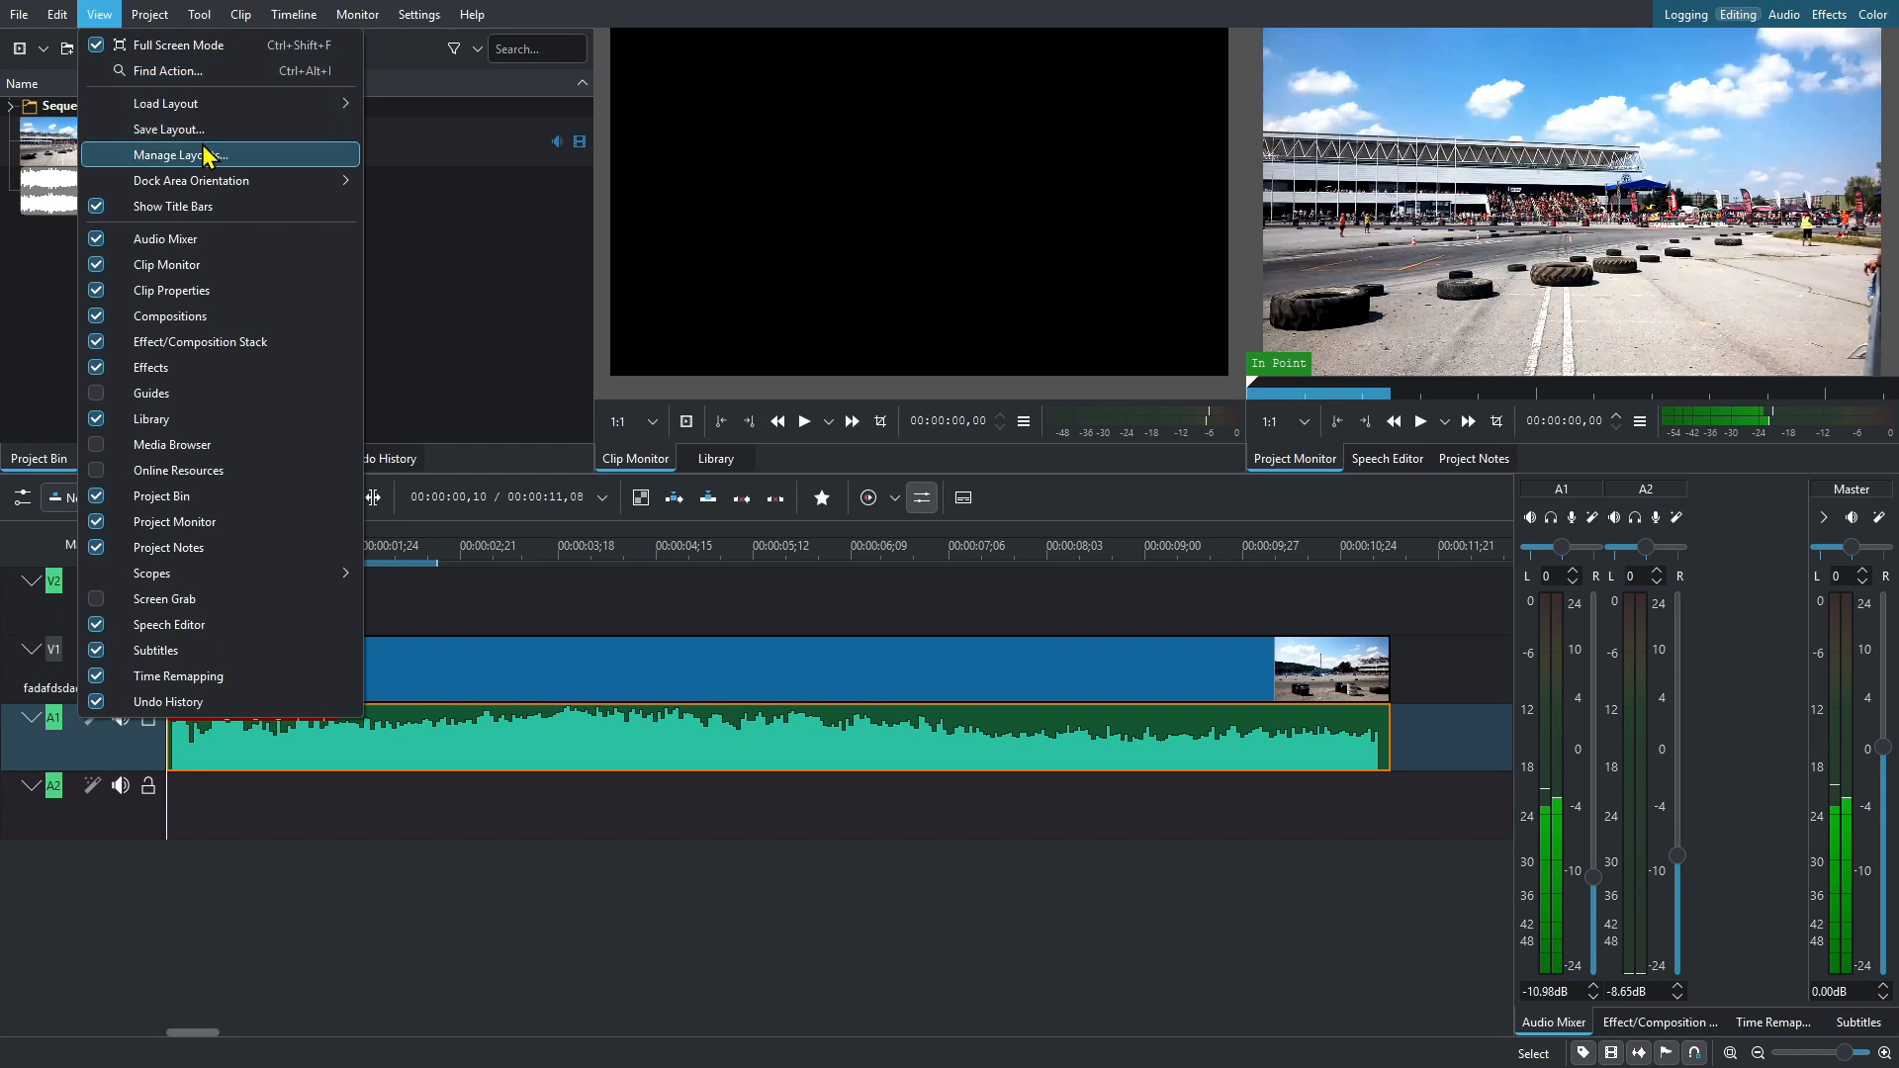
{"action": "mouse_move", "coordinate": [163, 20]}
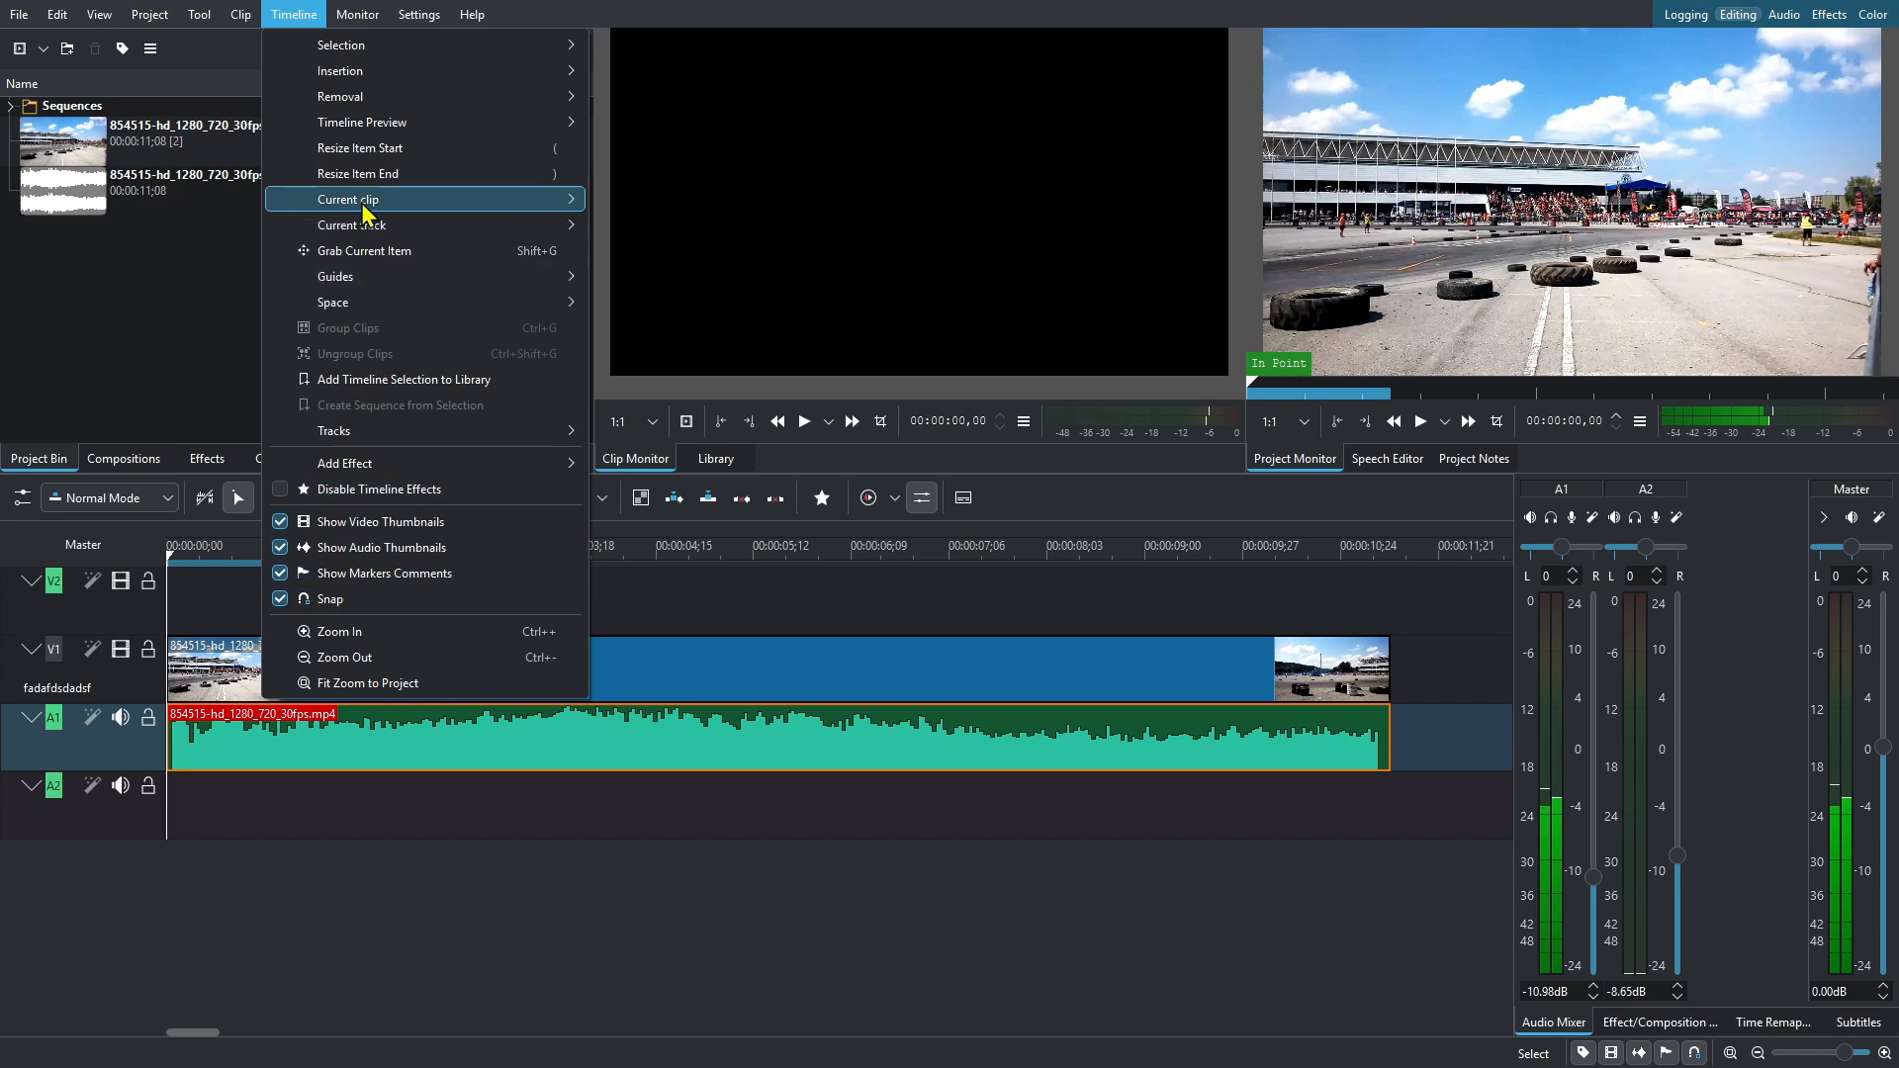
{"action": "mouse_move", "coordinate": [372, 15]}
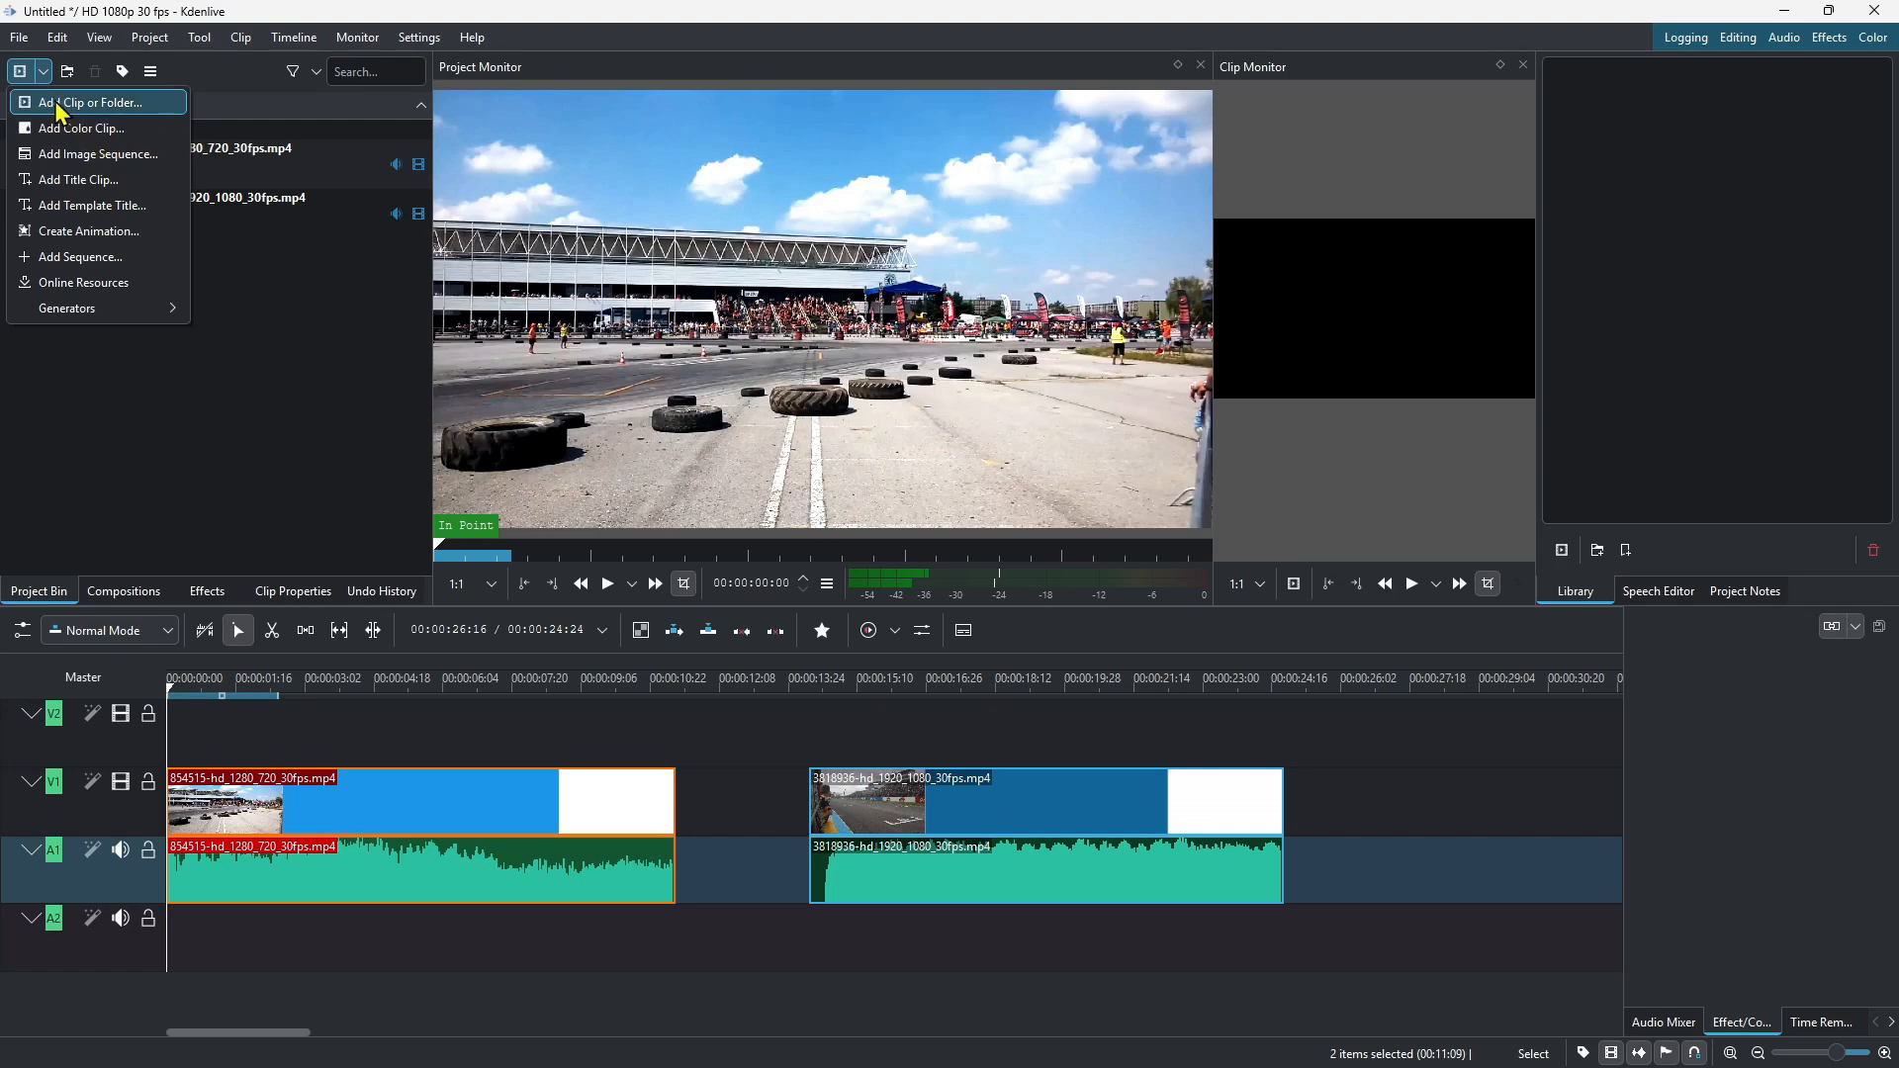
Step: Examine the project bin's tag tools, display options and clip filters by tag, star rating, usage and type
{"action": "left_click", "coordinate": [126, 76]}
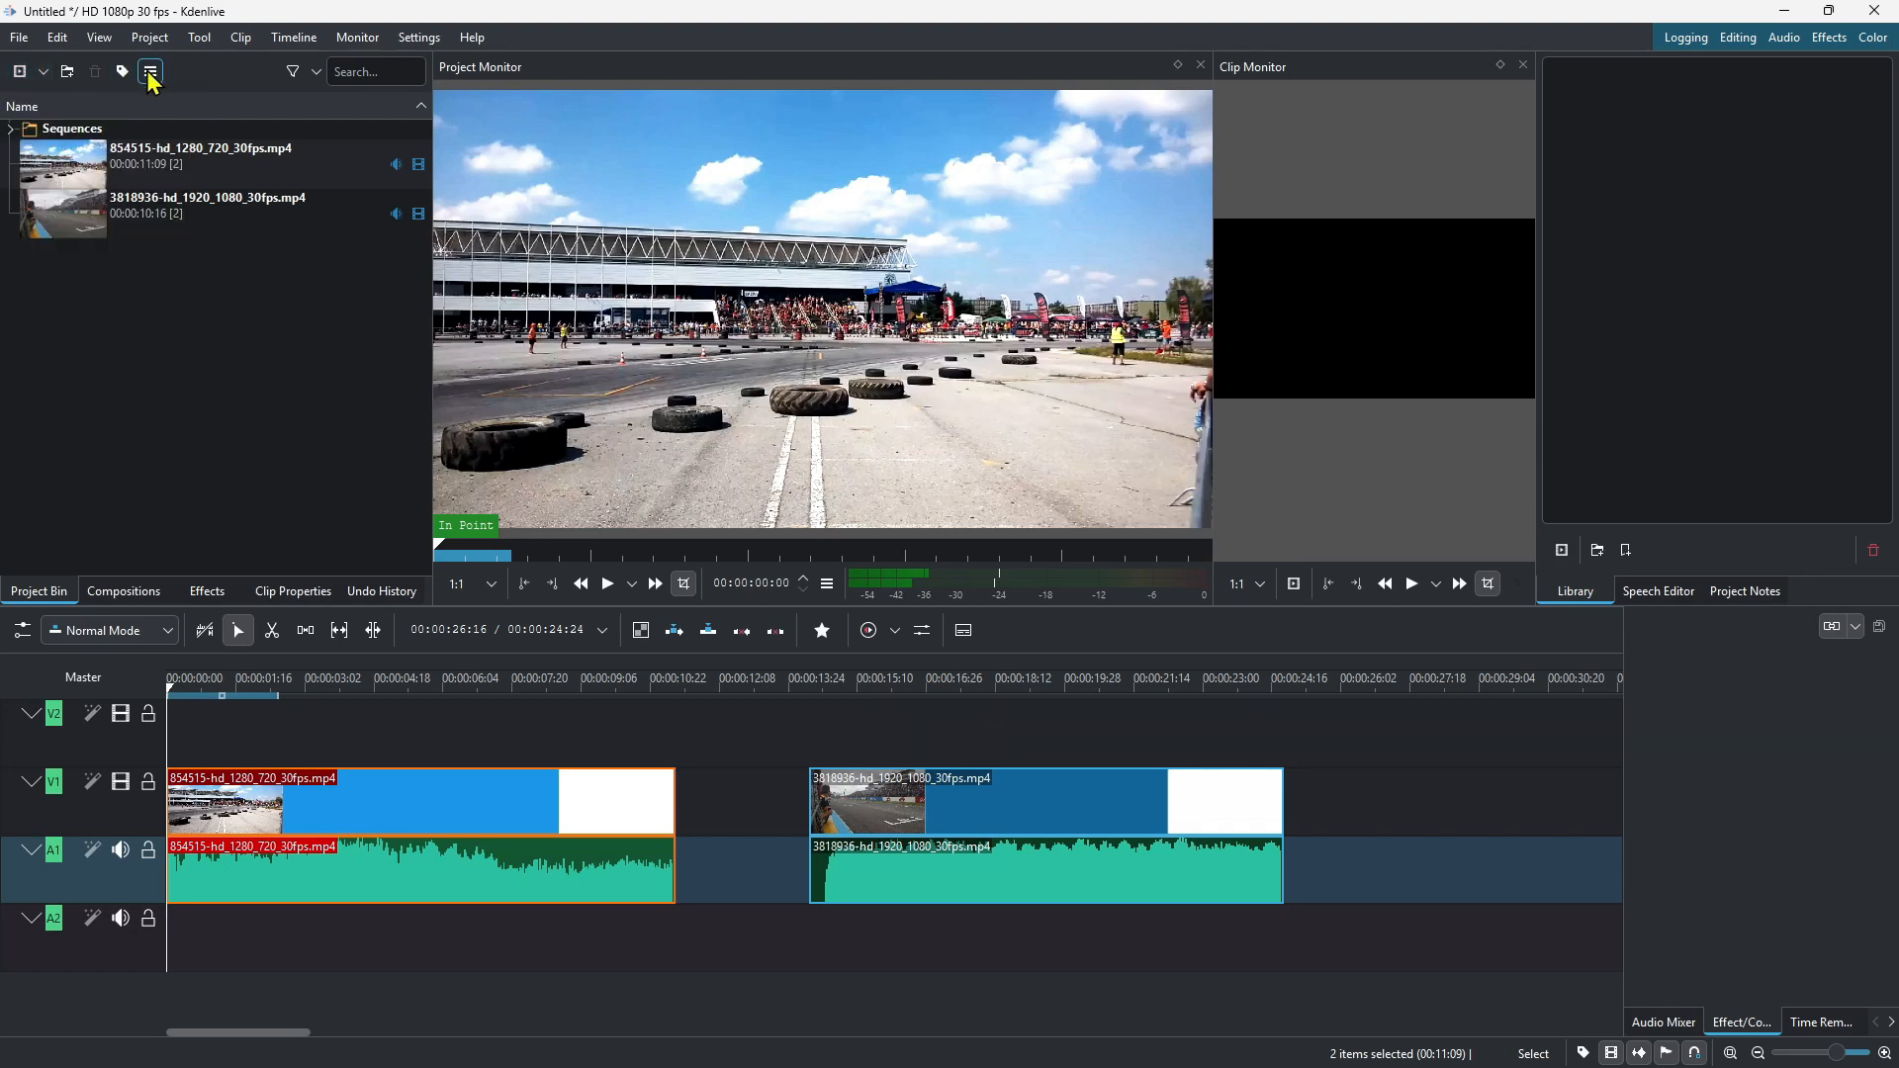
{"action": "left_click", "coordinate": [150, 72]}
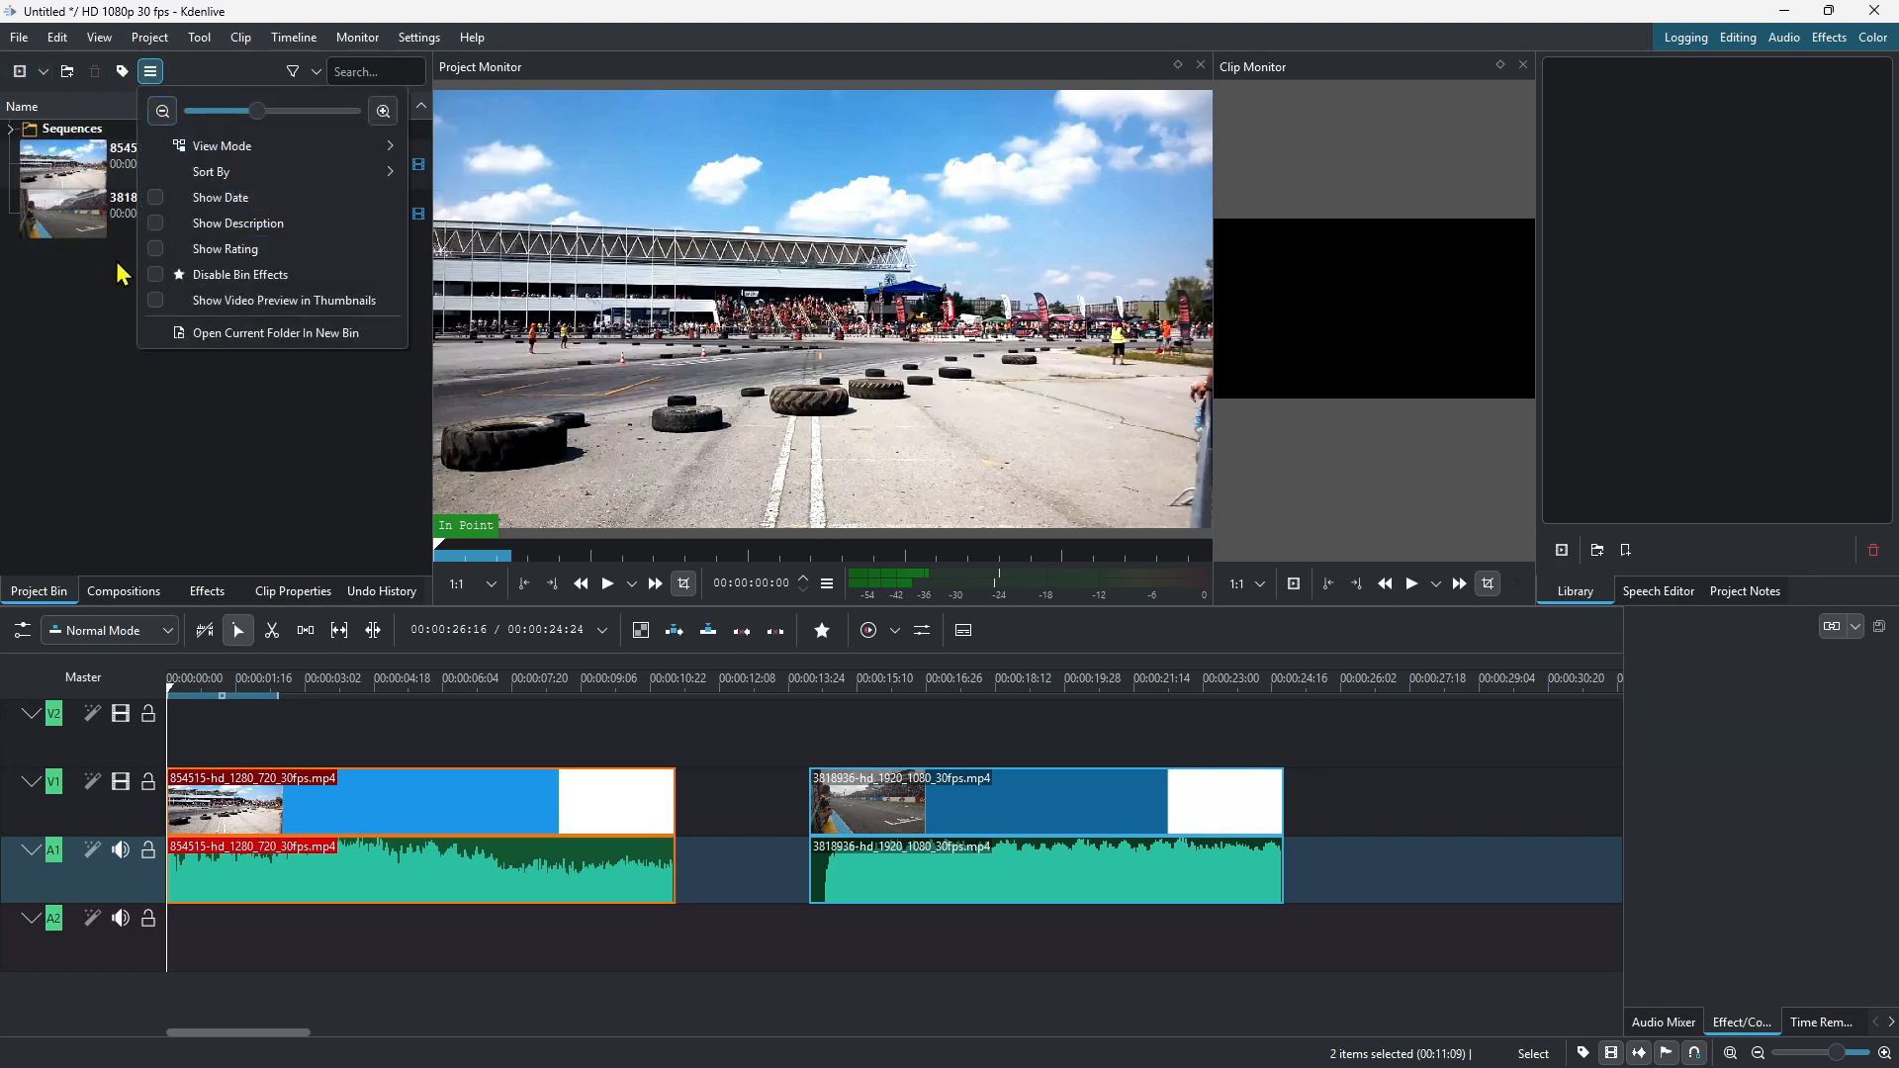
{"action": "left_click", "coordinate": [293, 72]}
{"action": "left_click", "coordinate": [294, 72]}
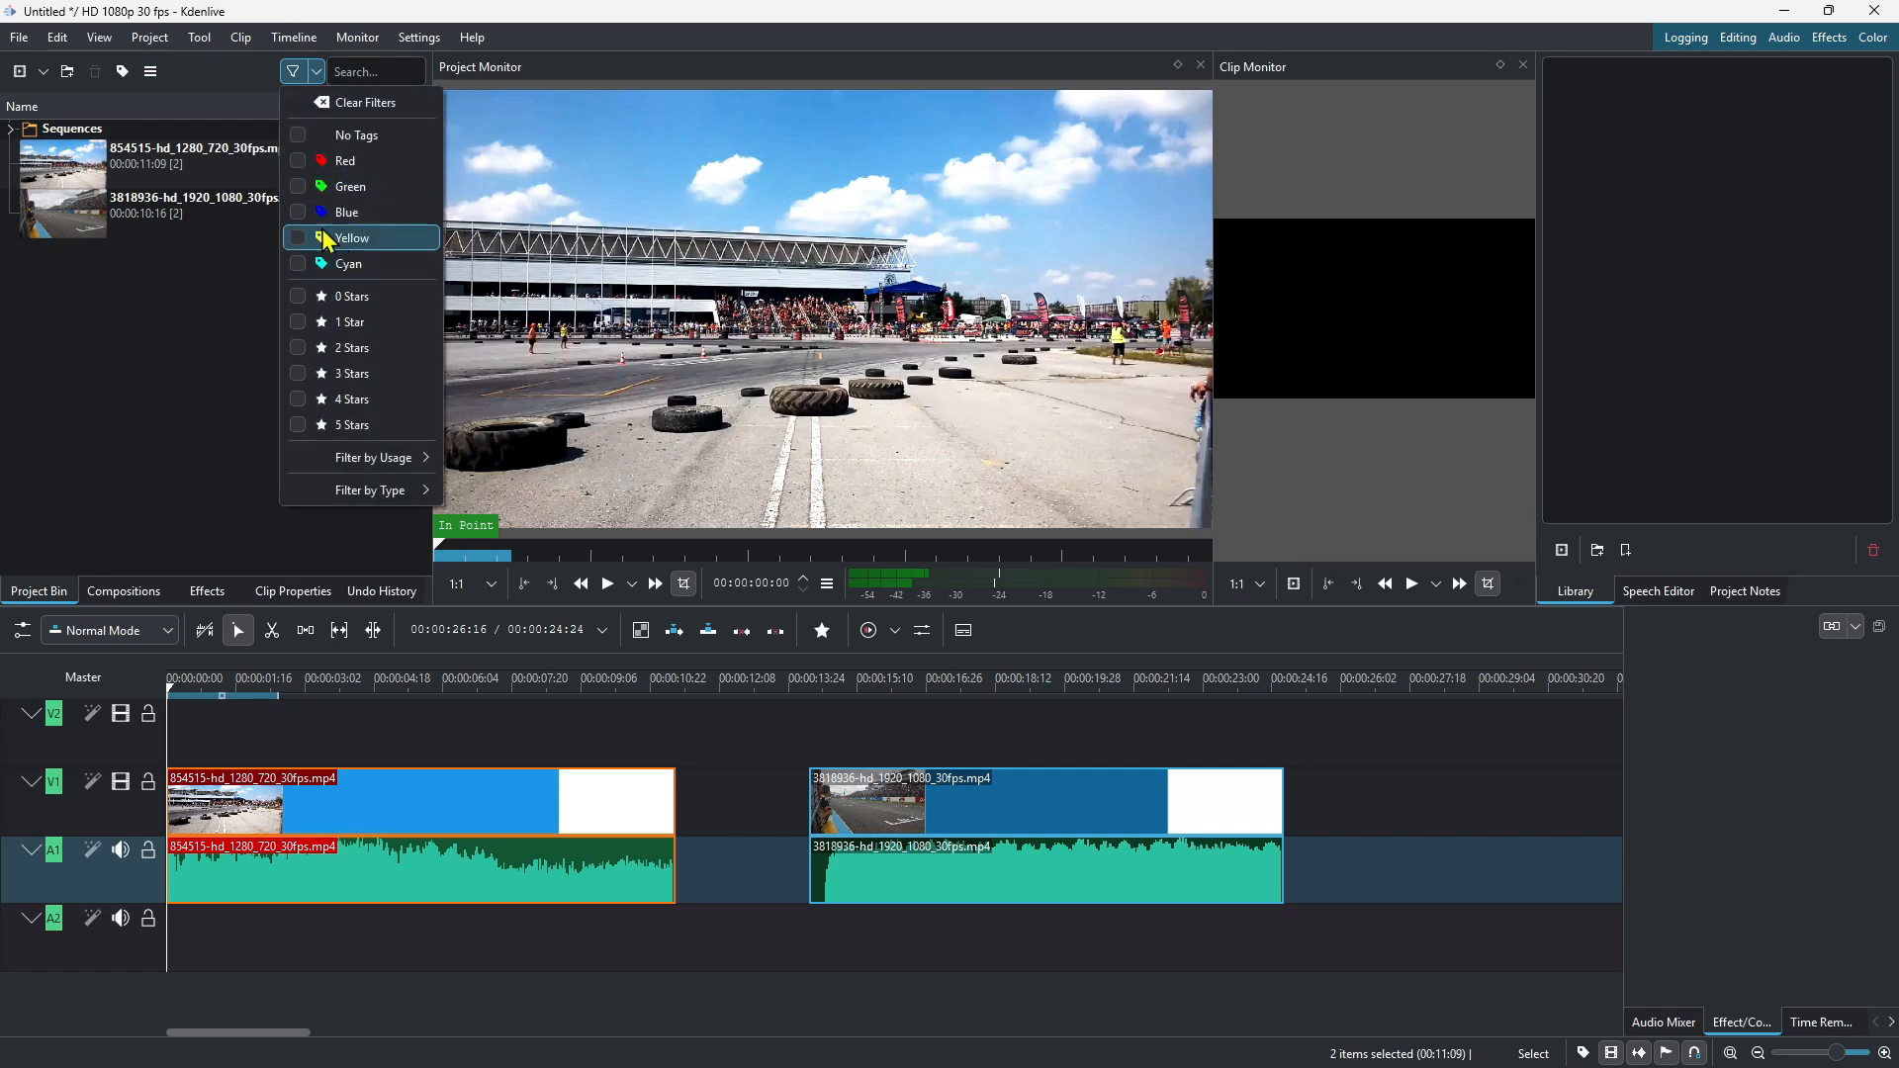
{"action": "left_click", "coordinate": [182, 362]}
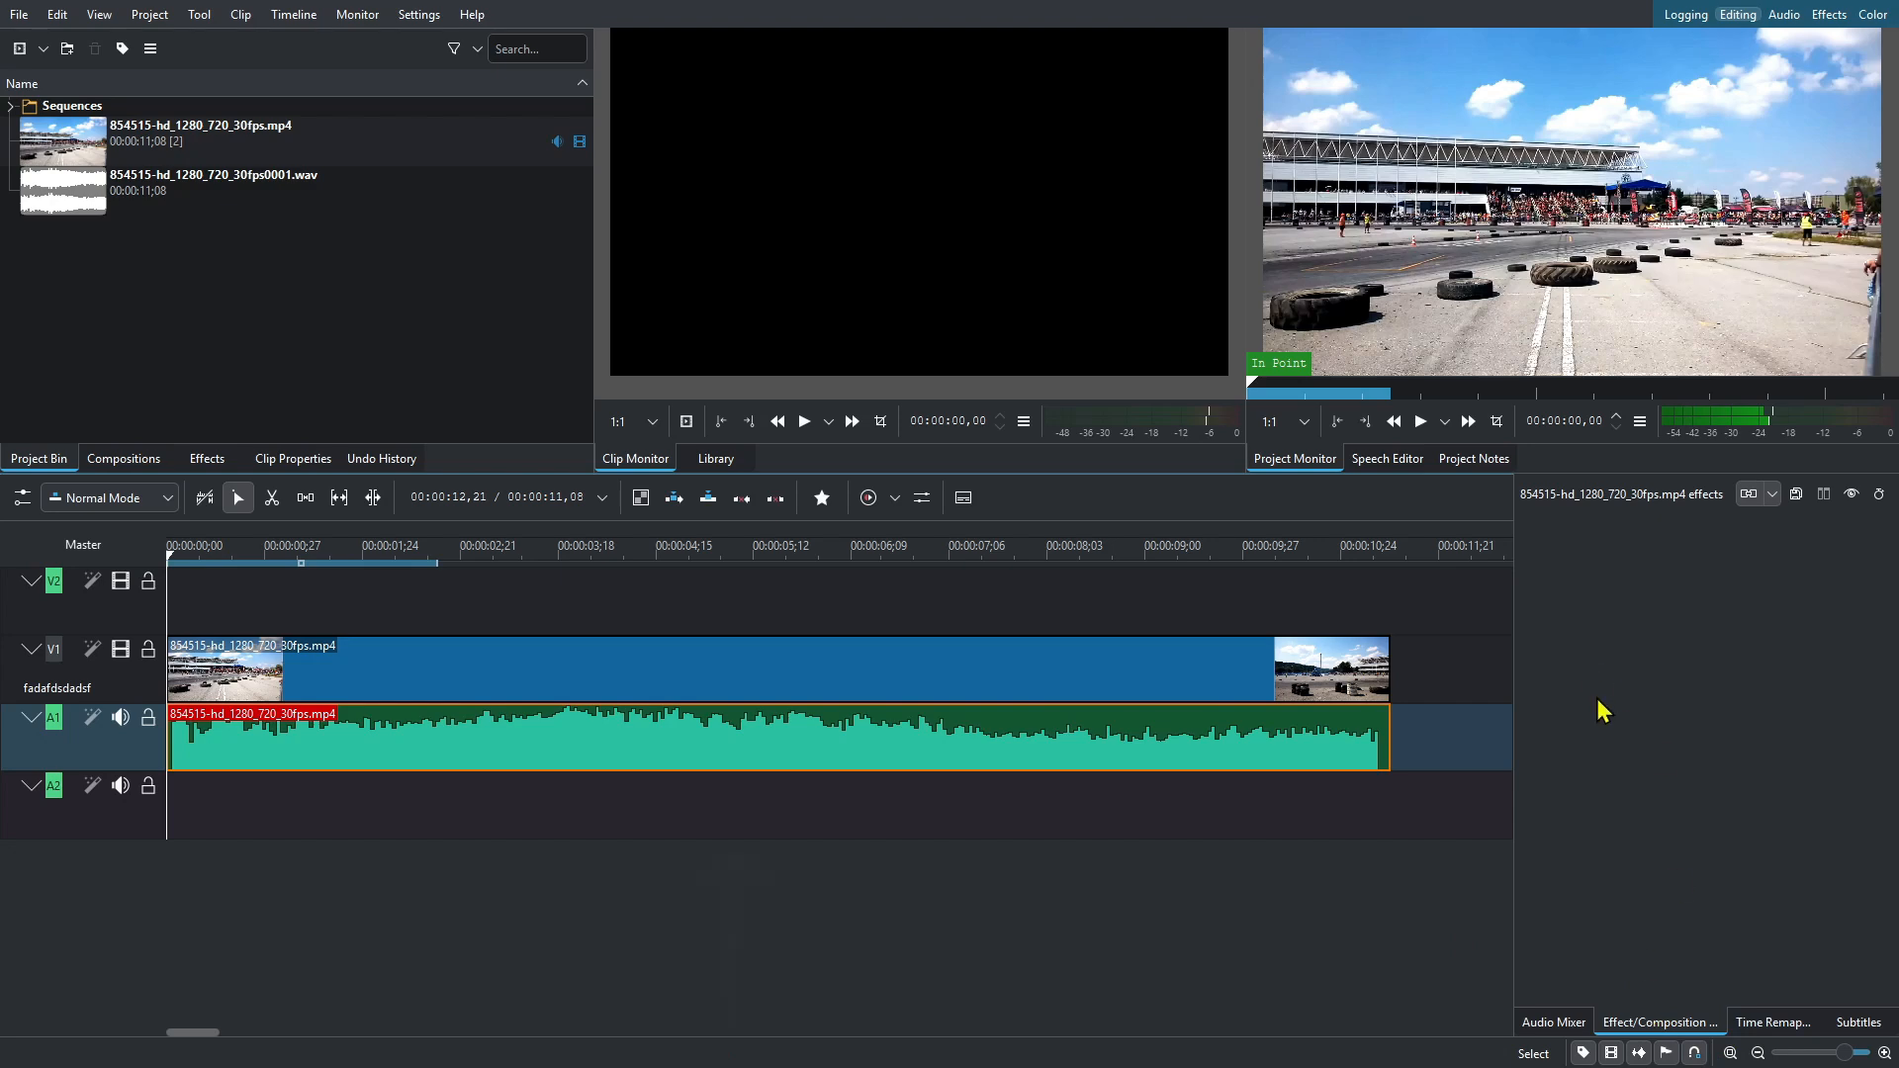
Step: Look at the audio mixer, effect/composition stack, time remapping and subtitle controls in turn
{"action": "left_click", "coordinate": [1556, 1025]}
{"action": "left_click", "coordinate": [1637, 1025]}
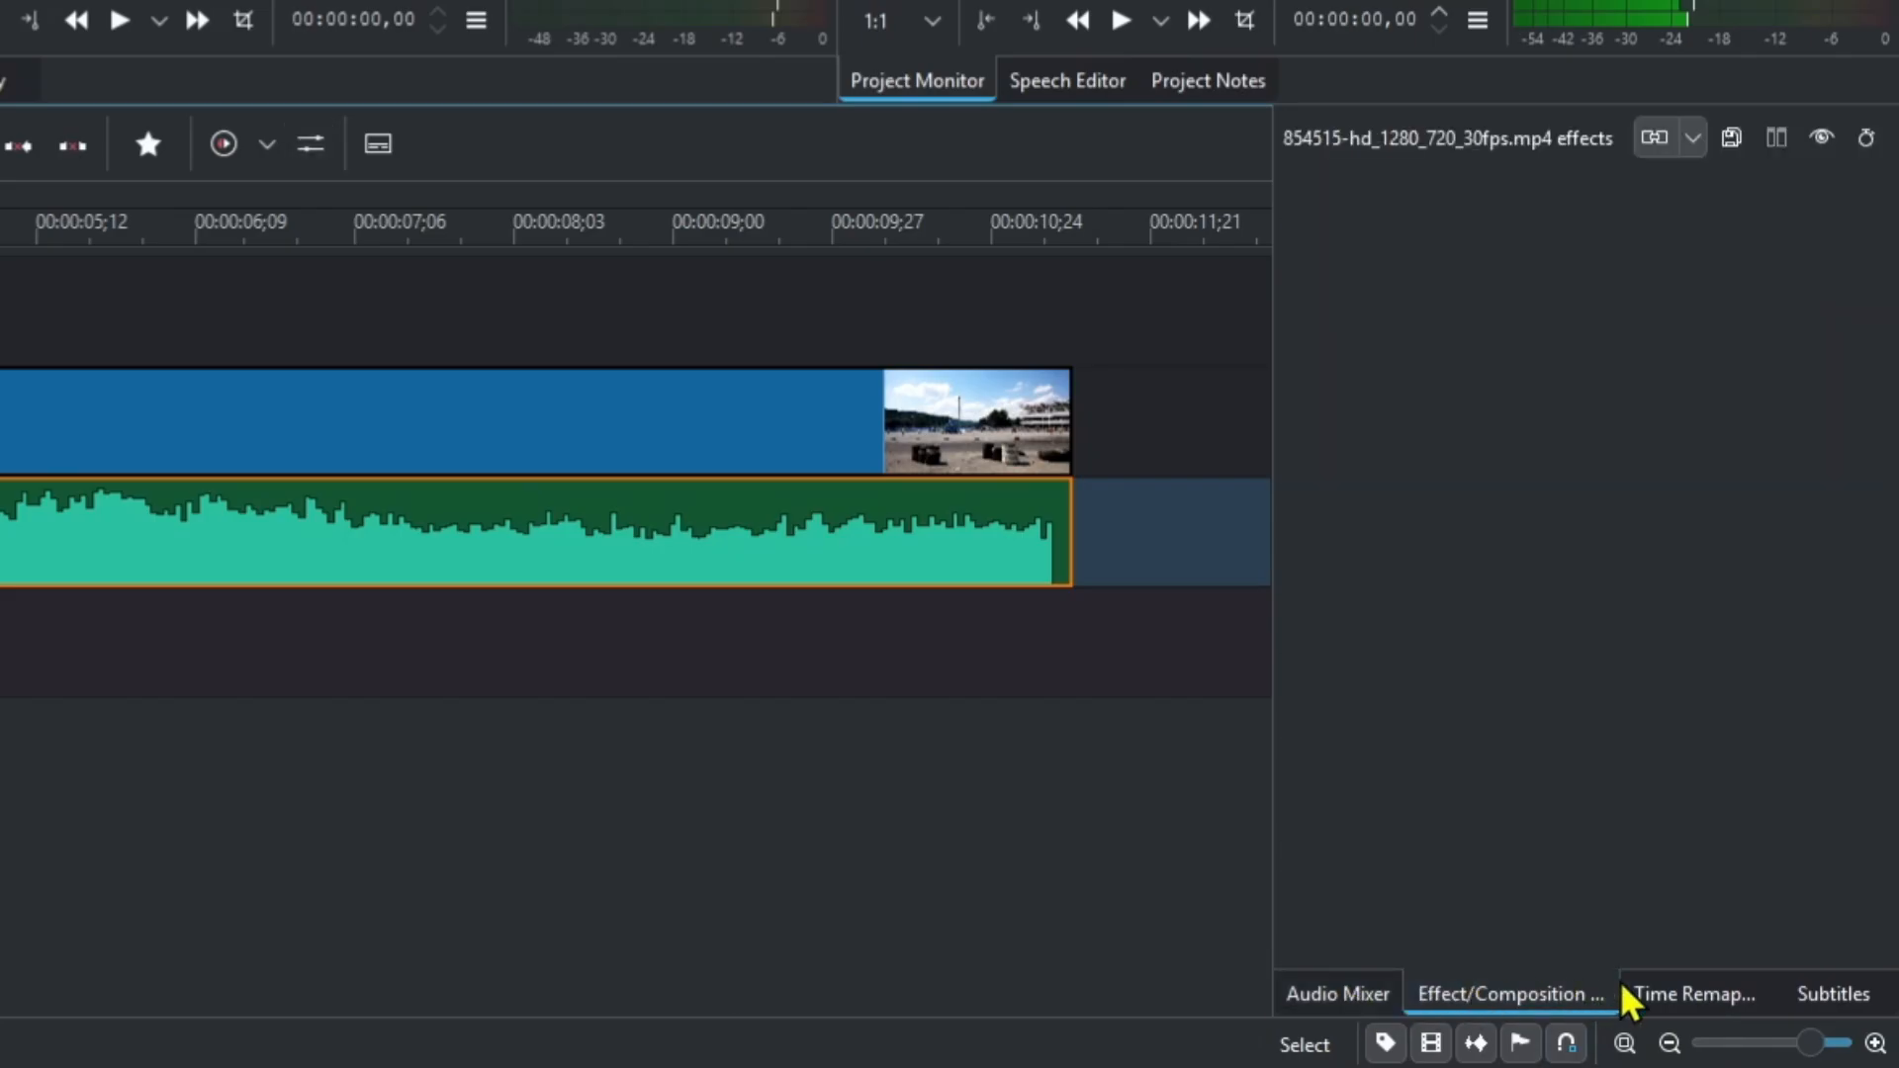
{"action": "left_click", "coordinate": [1672, 997]}
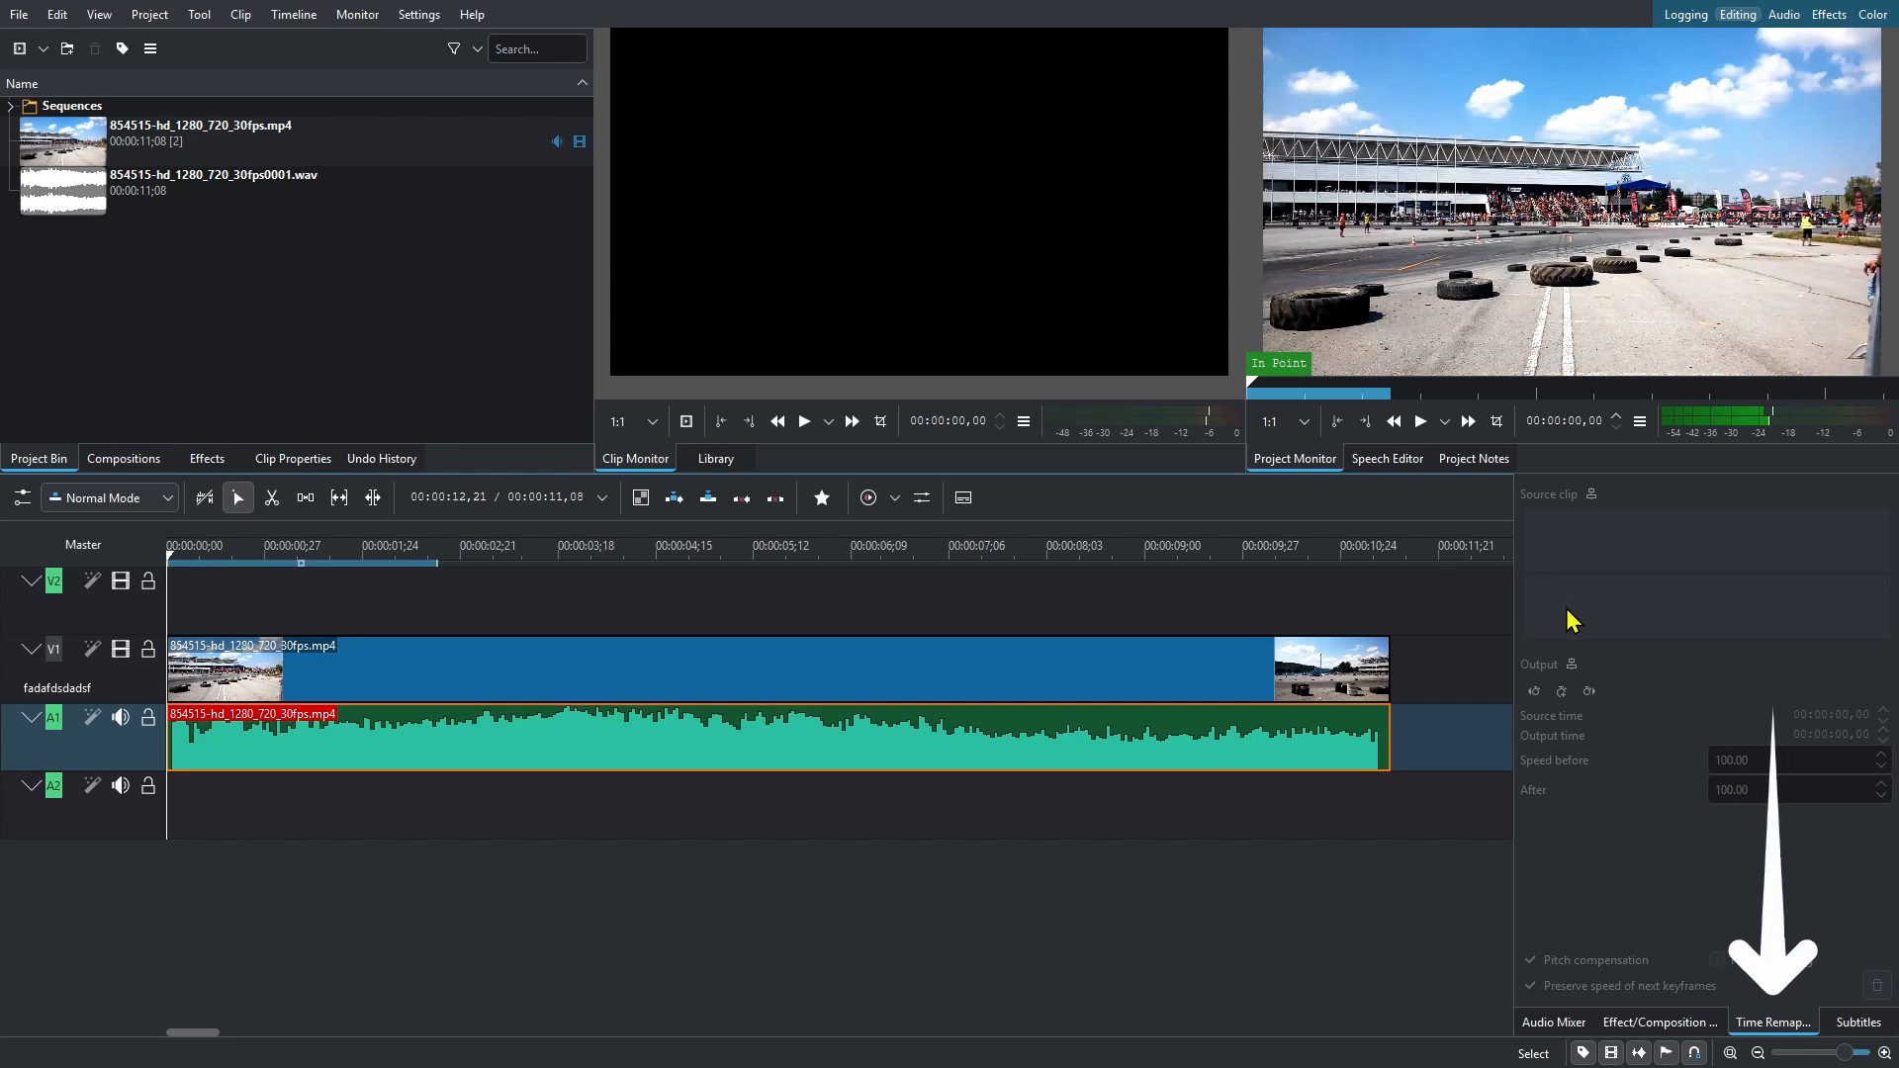
{"action": "left_click", "coordinate": [1858, 1023]}
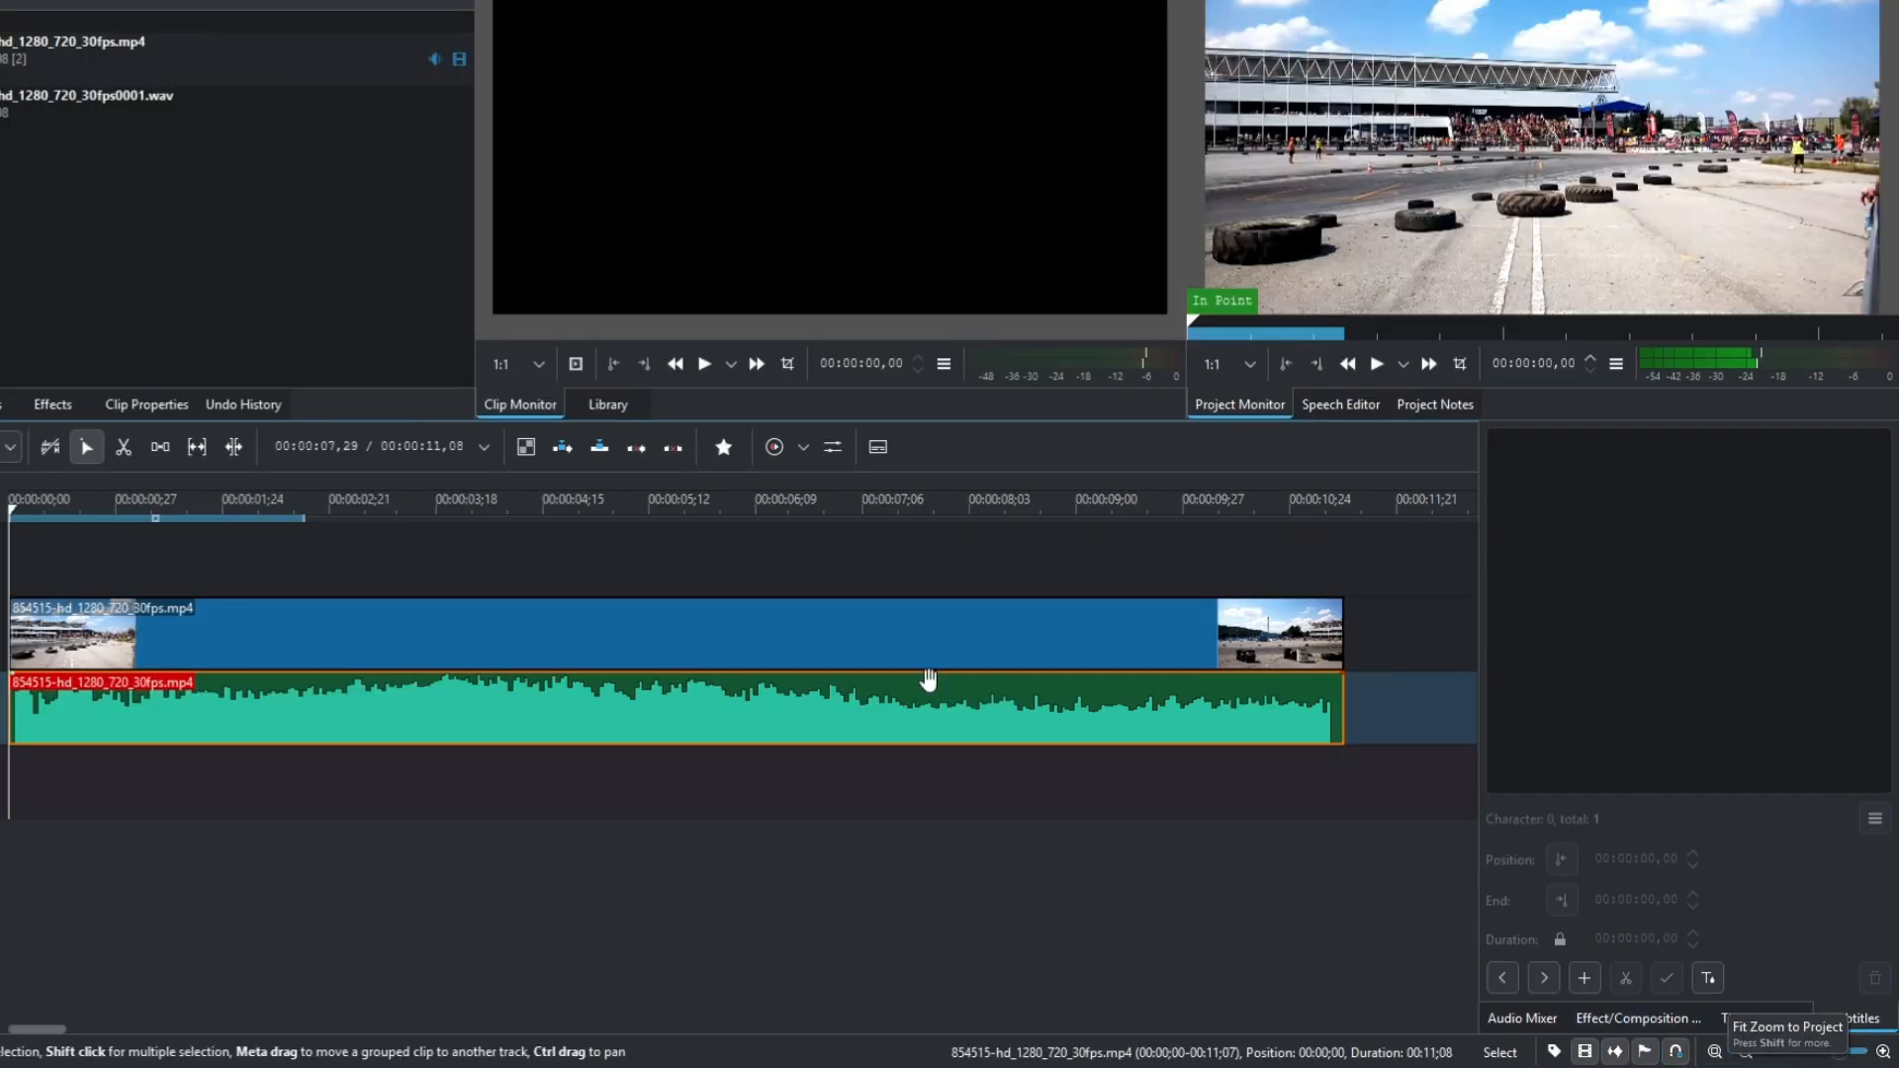
Step: Zoom the timeline in and out to compare how the clips display at different zoom levels
{"action": "left_click", "coordinate": [1745, 1053]}
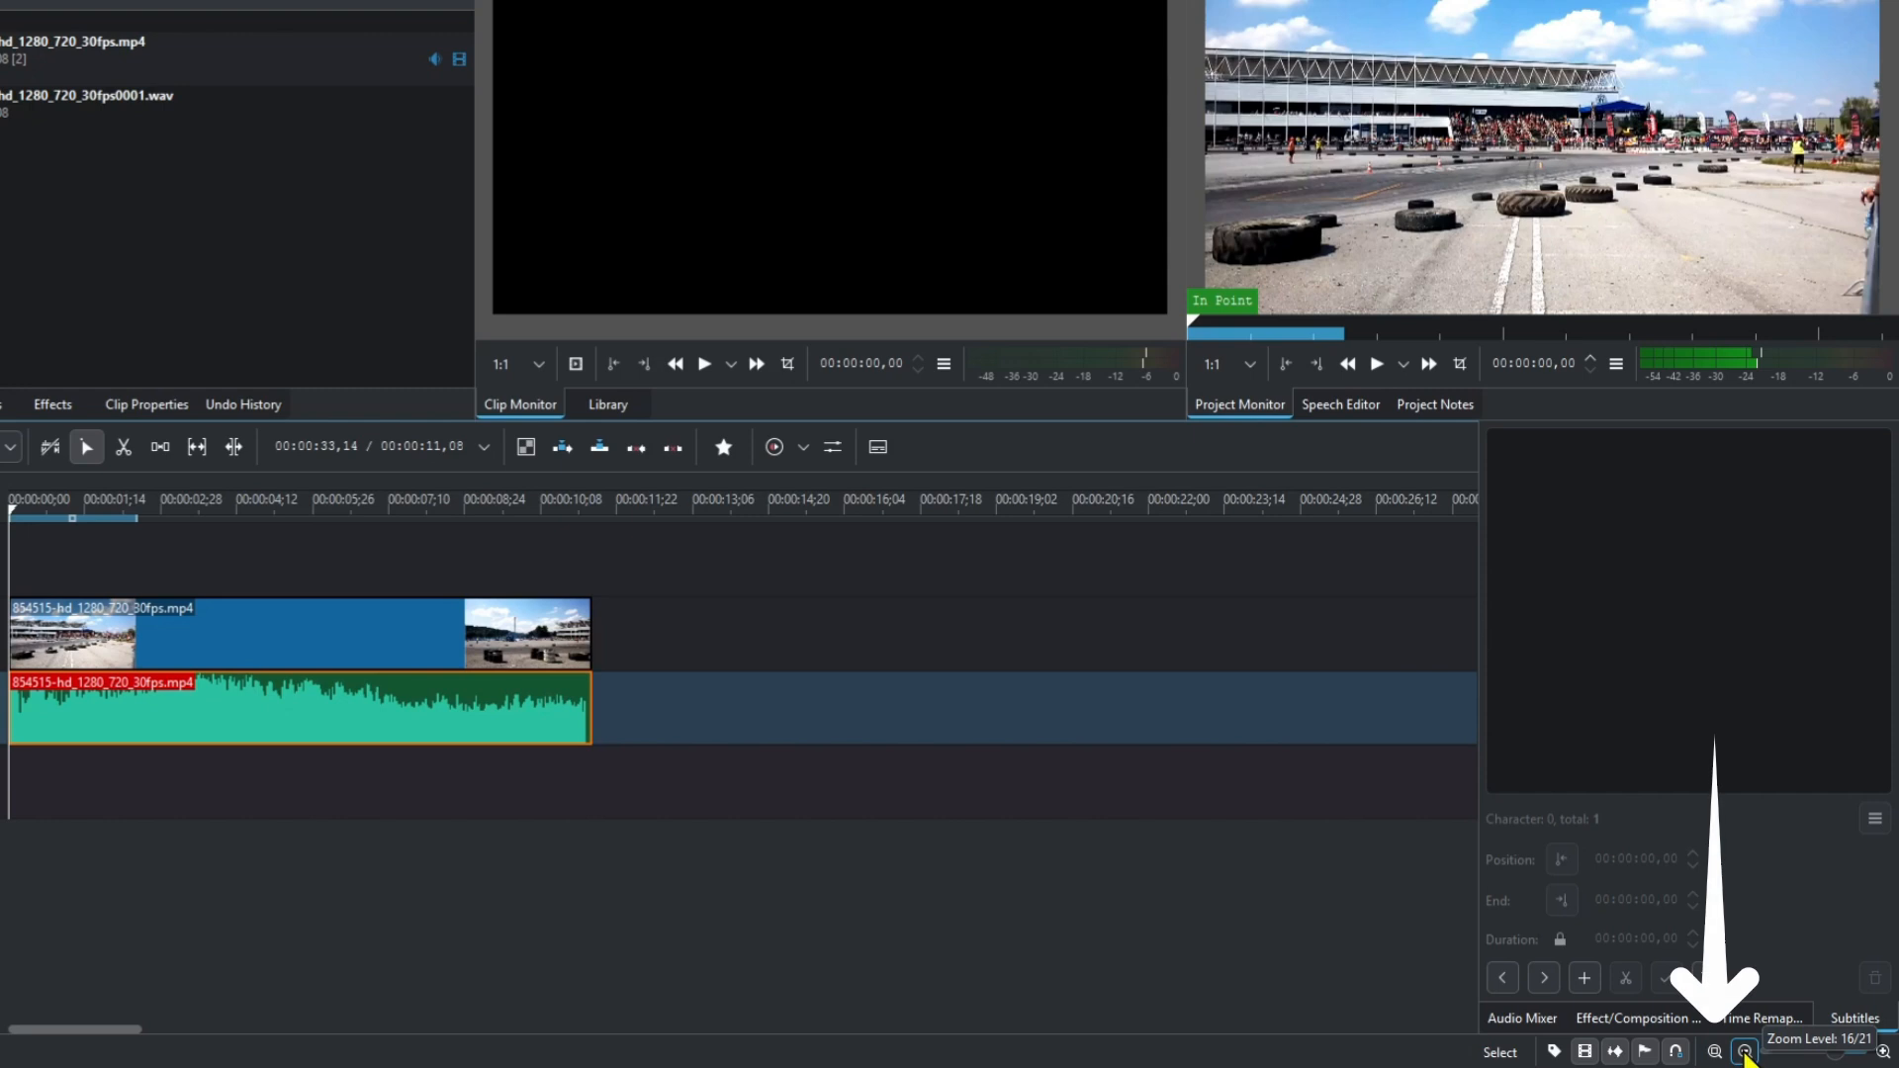
{"action": "left_click", "coordinate": [1885, 1052]}
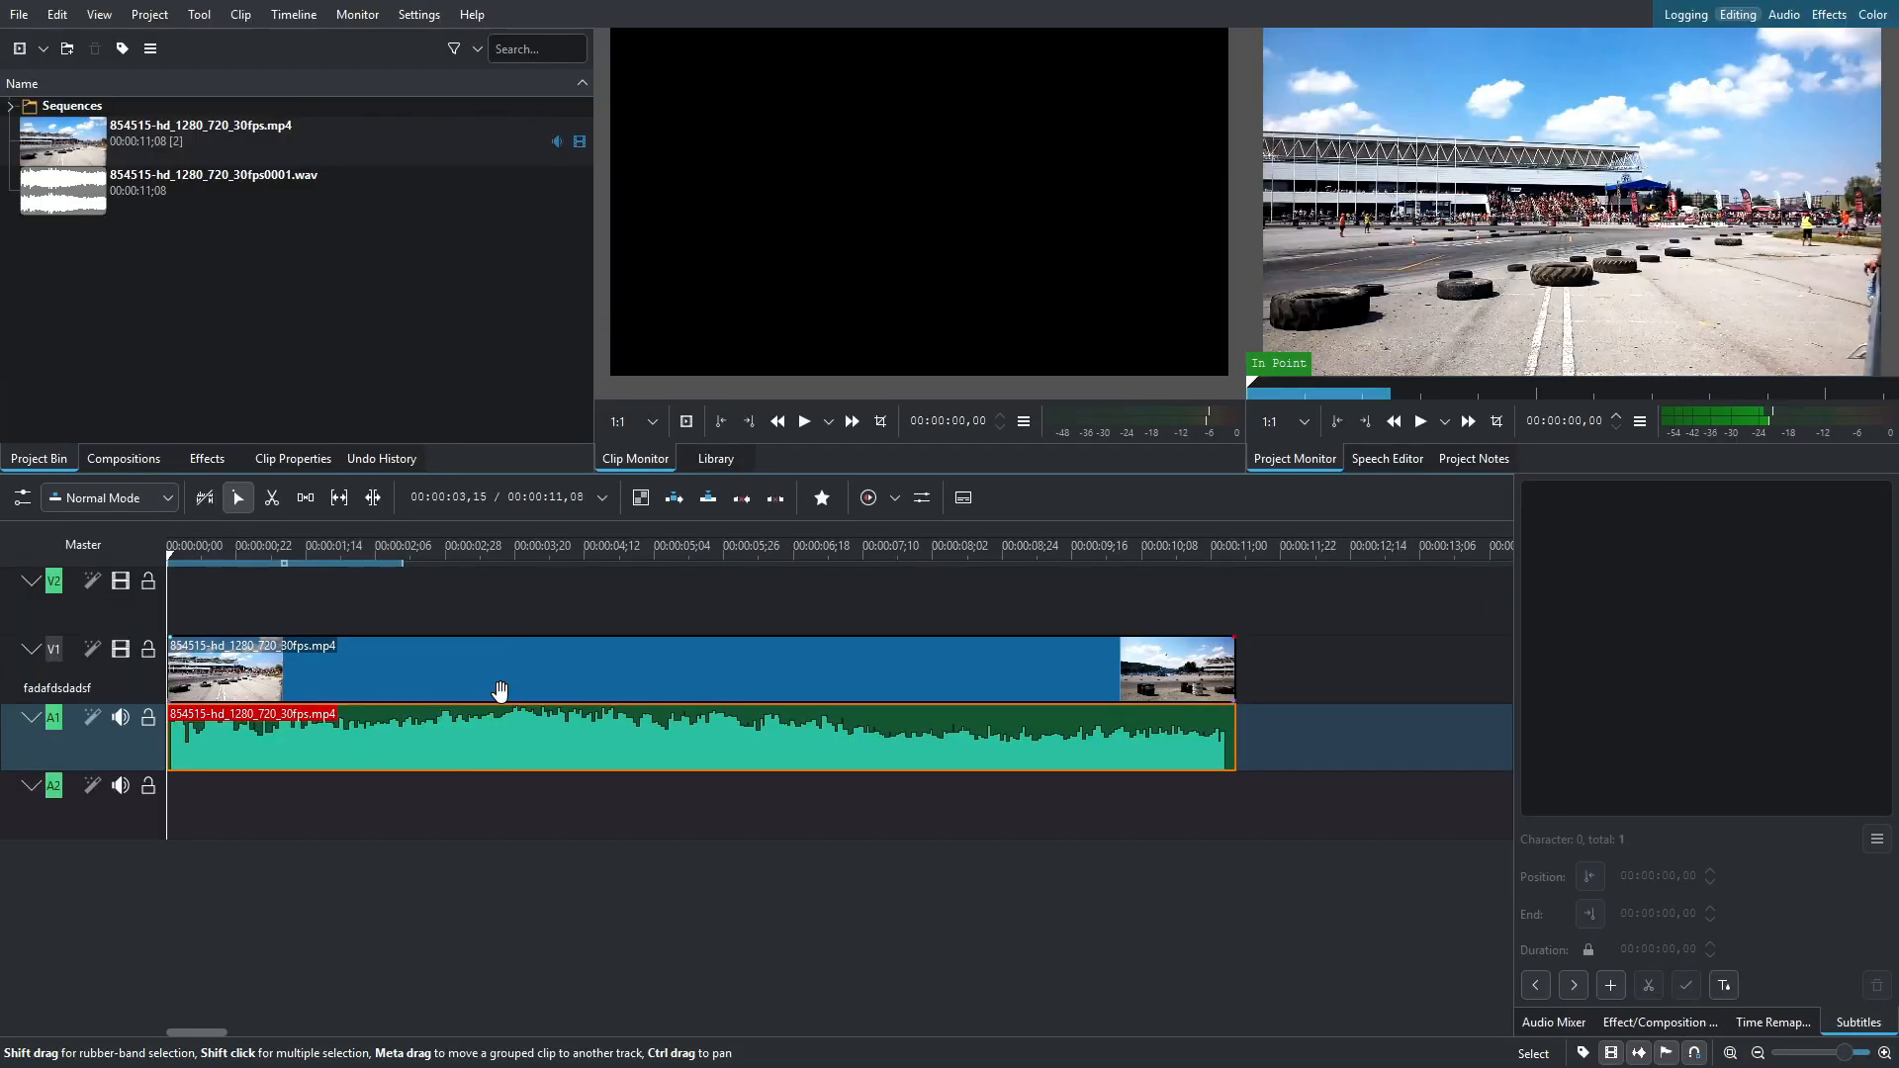
{"action": "scroll", "coordinate": [611, 833], "scroll_direction": "up", "scroll_amount": 3, "text": "ctrl"}
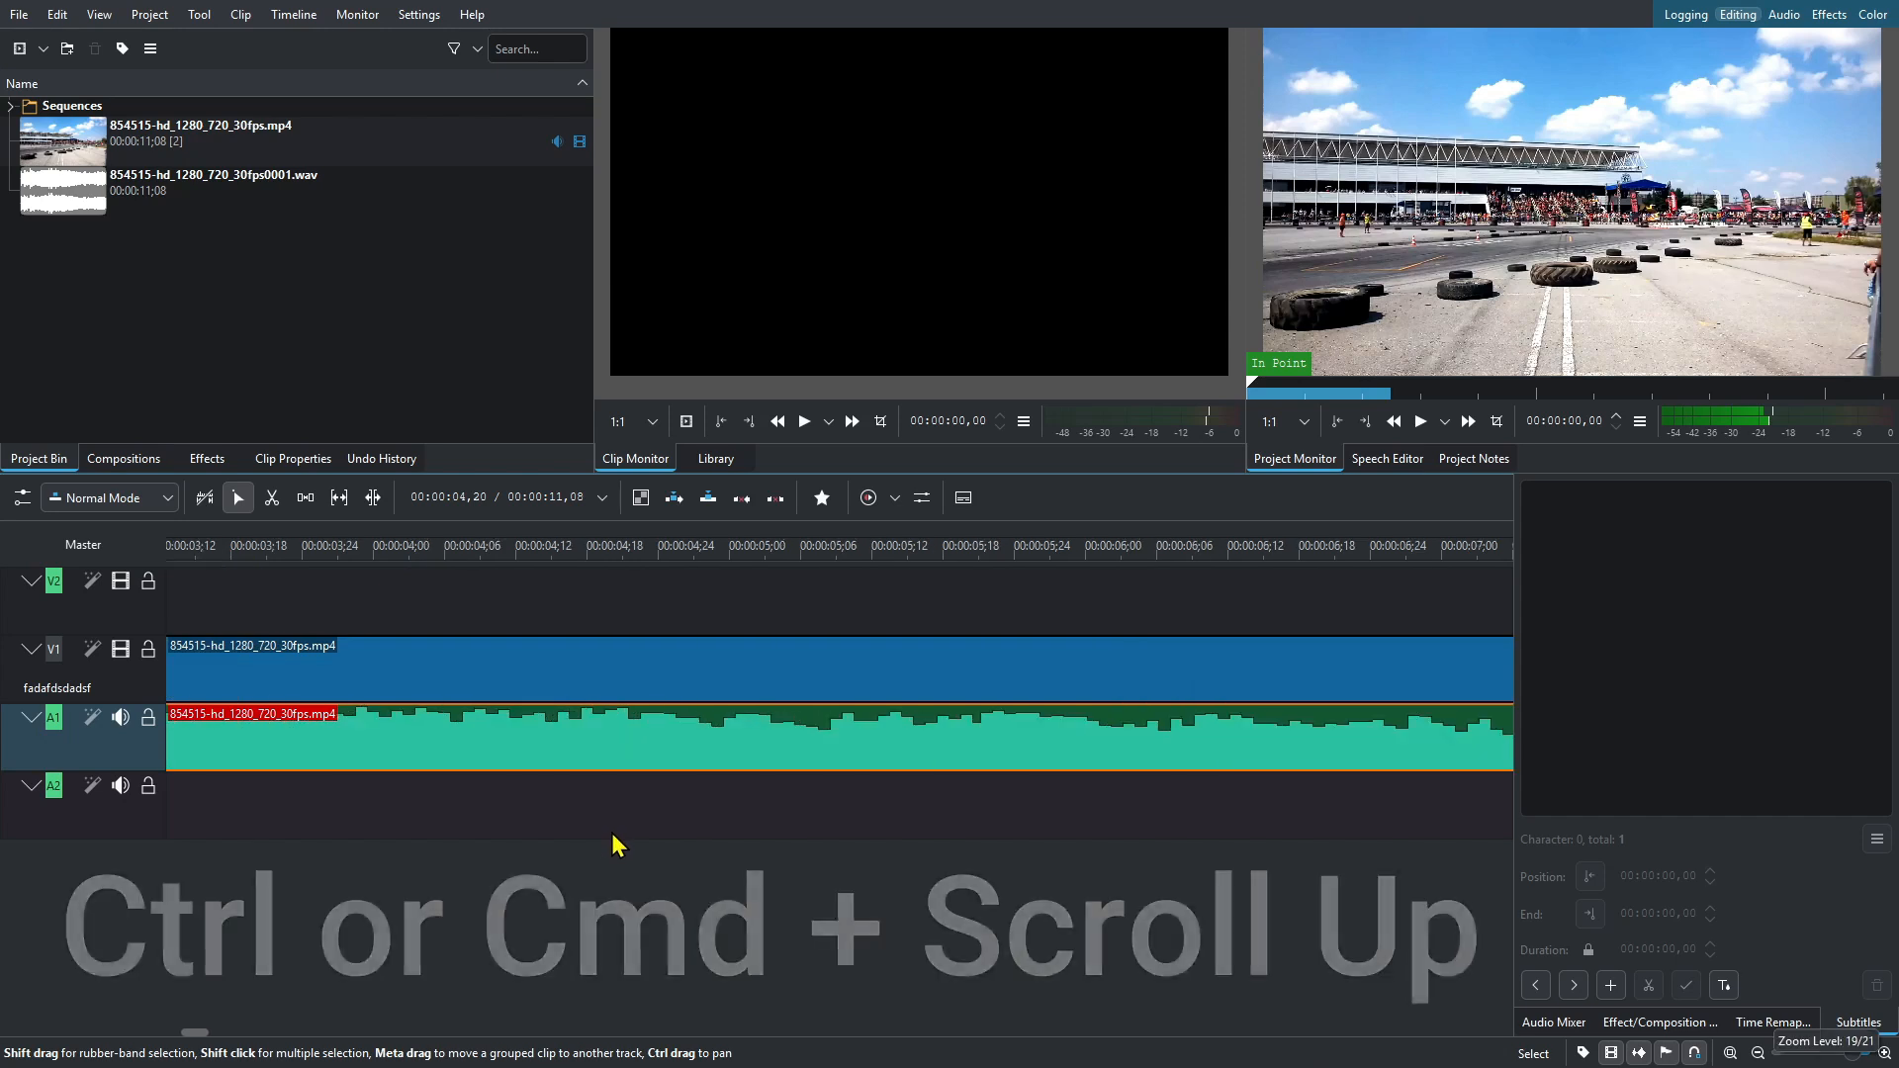
{"action": "scroll", "coordinate": [611, 832], "scroll_direction": "down", "scroll_amount": 5, "text": "ctrl"}
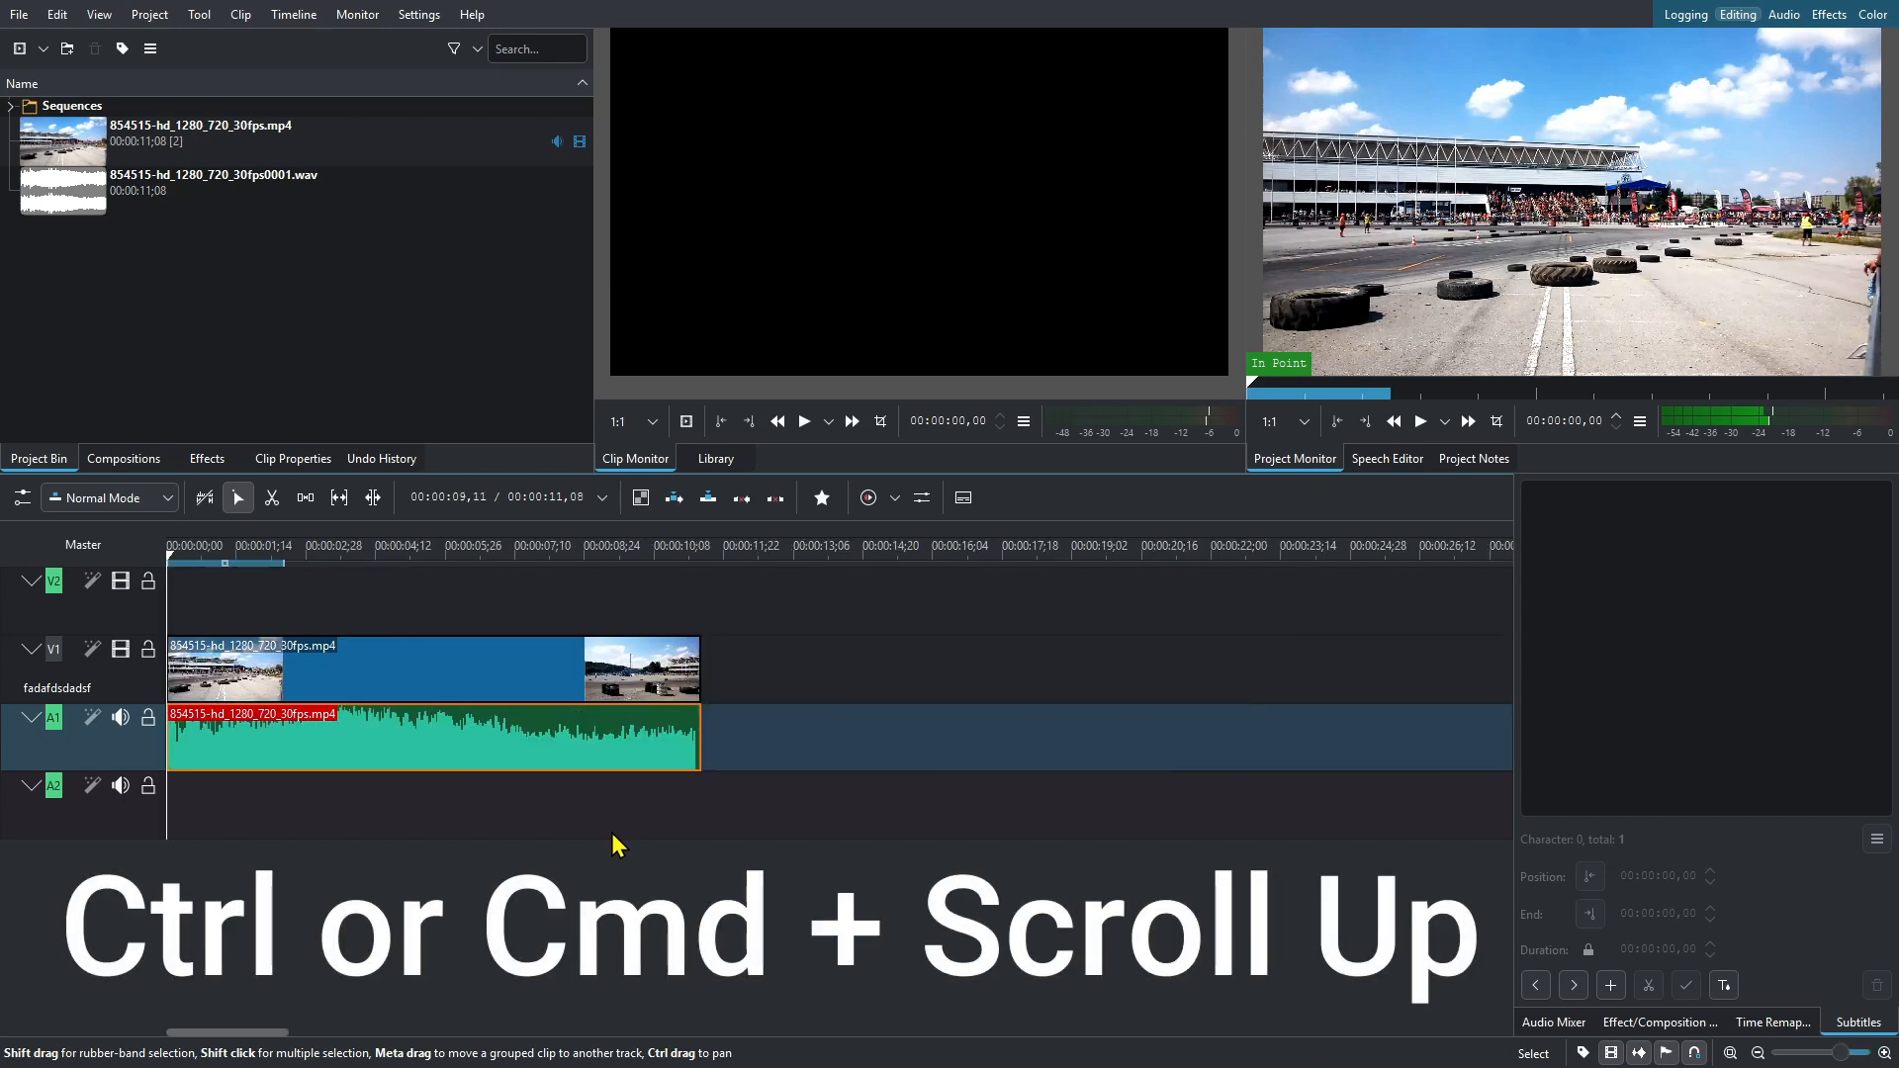
Step: Jump the playhead between the end and the start of the timeline, leaving it at the end
{"action": "key", "text": "End"}
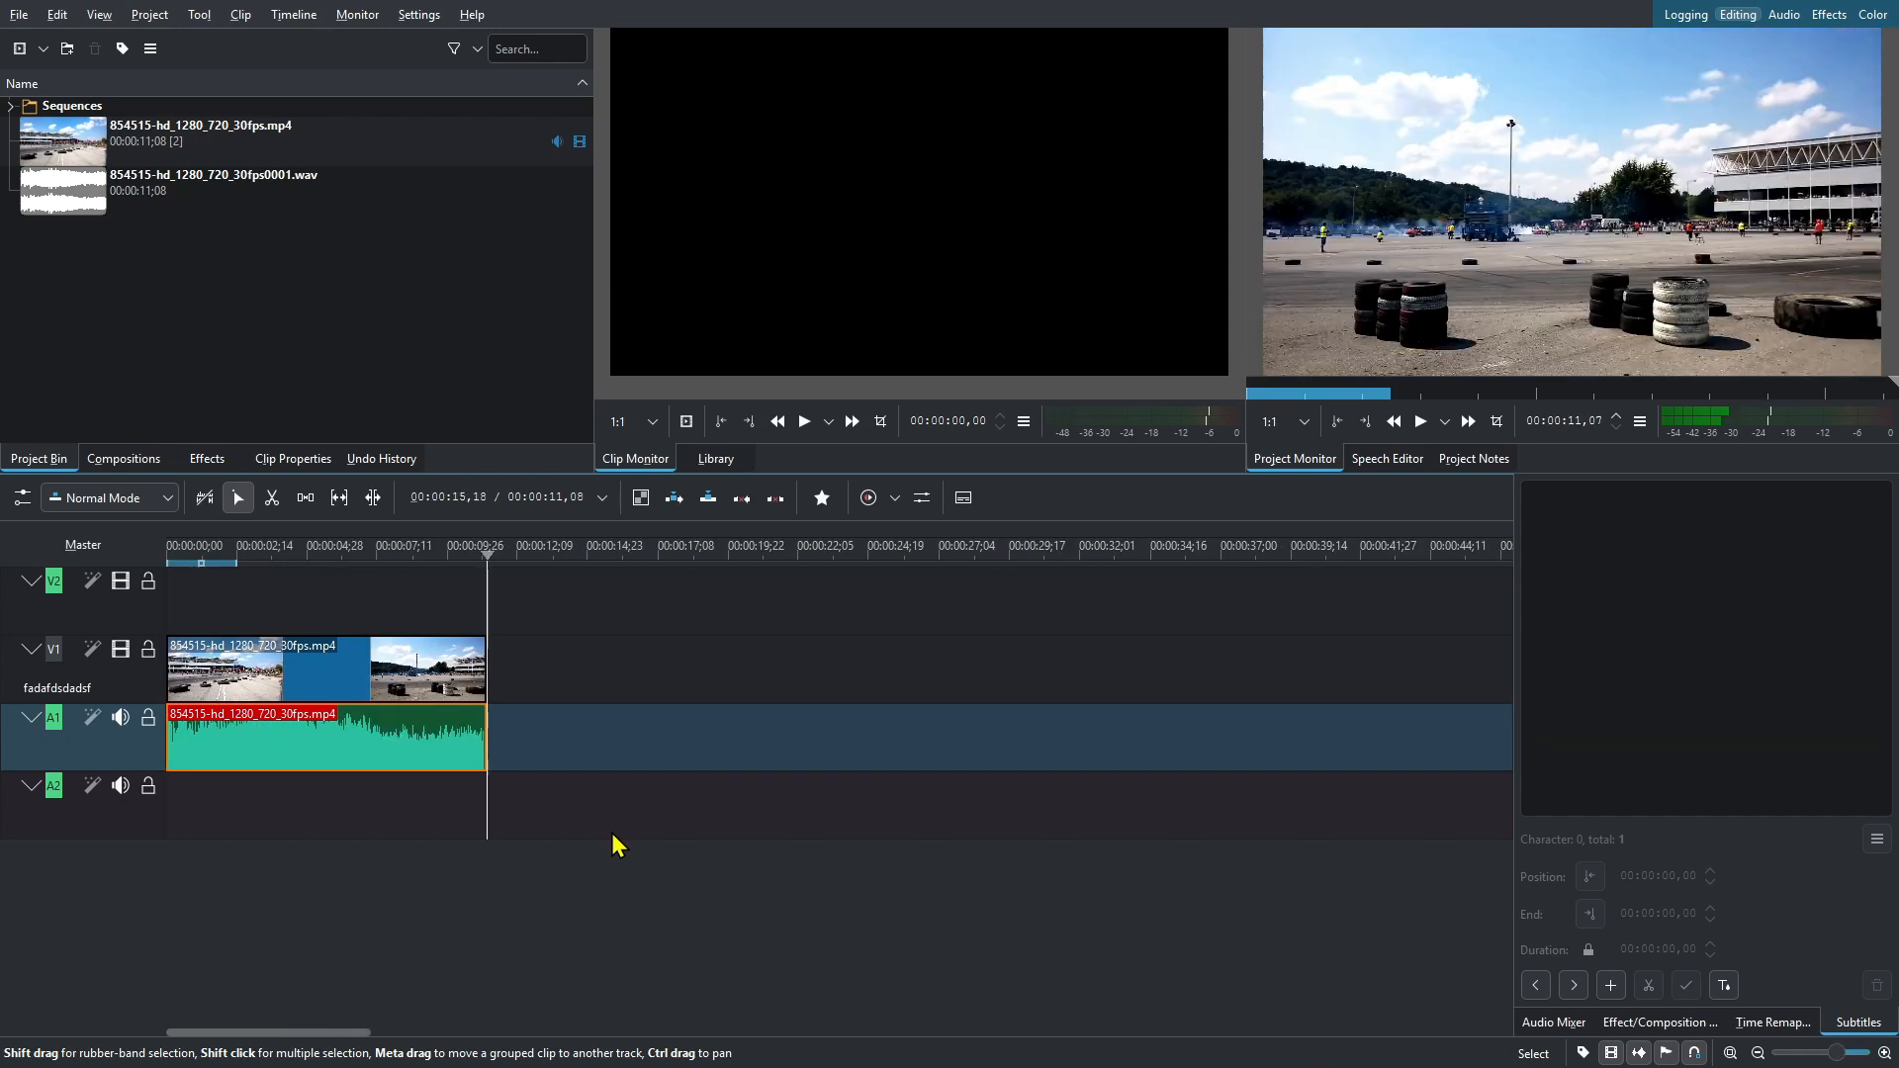
{"action": "key", "text": "Home"}
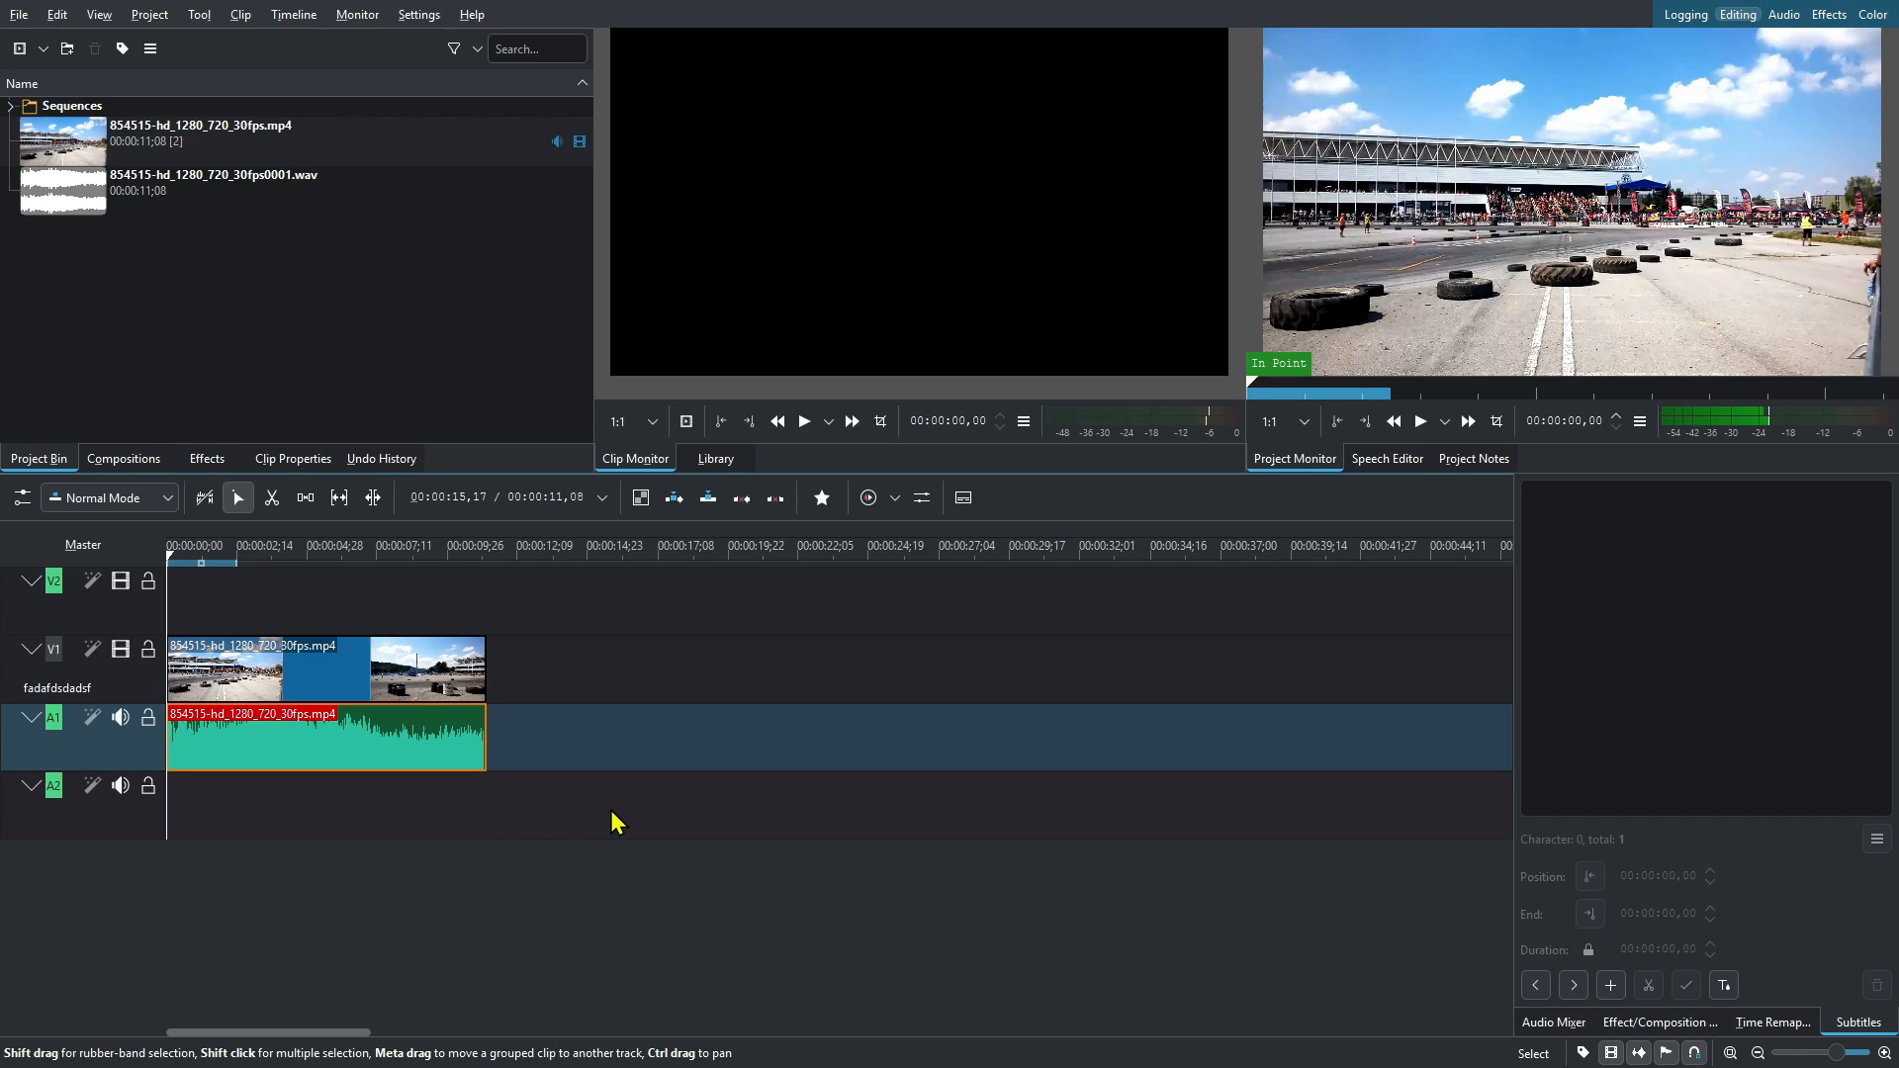
{"action": "key", "text": "End"}
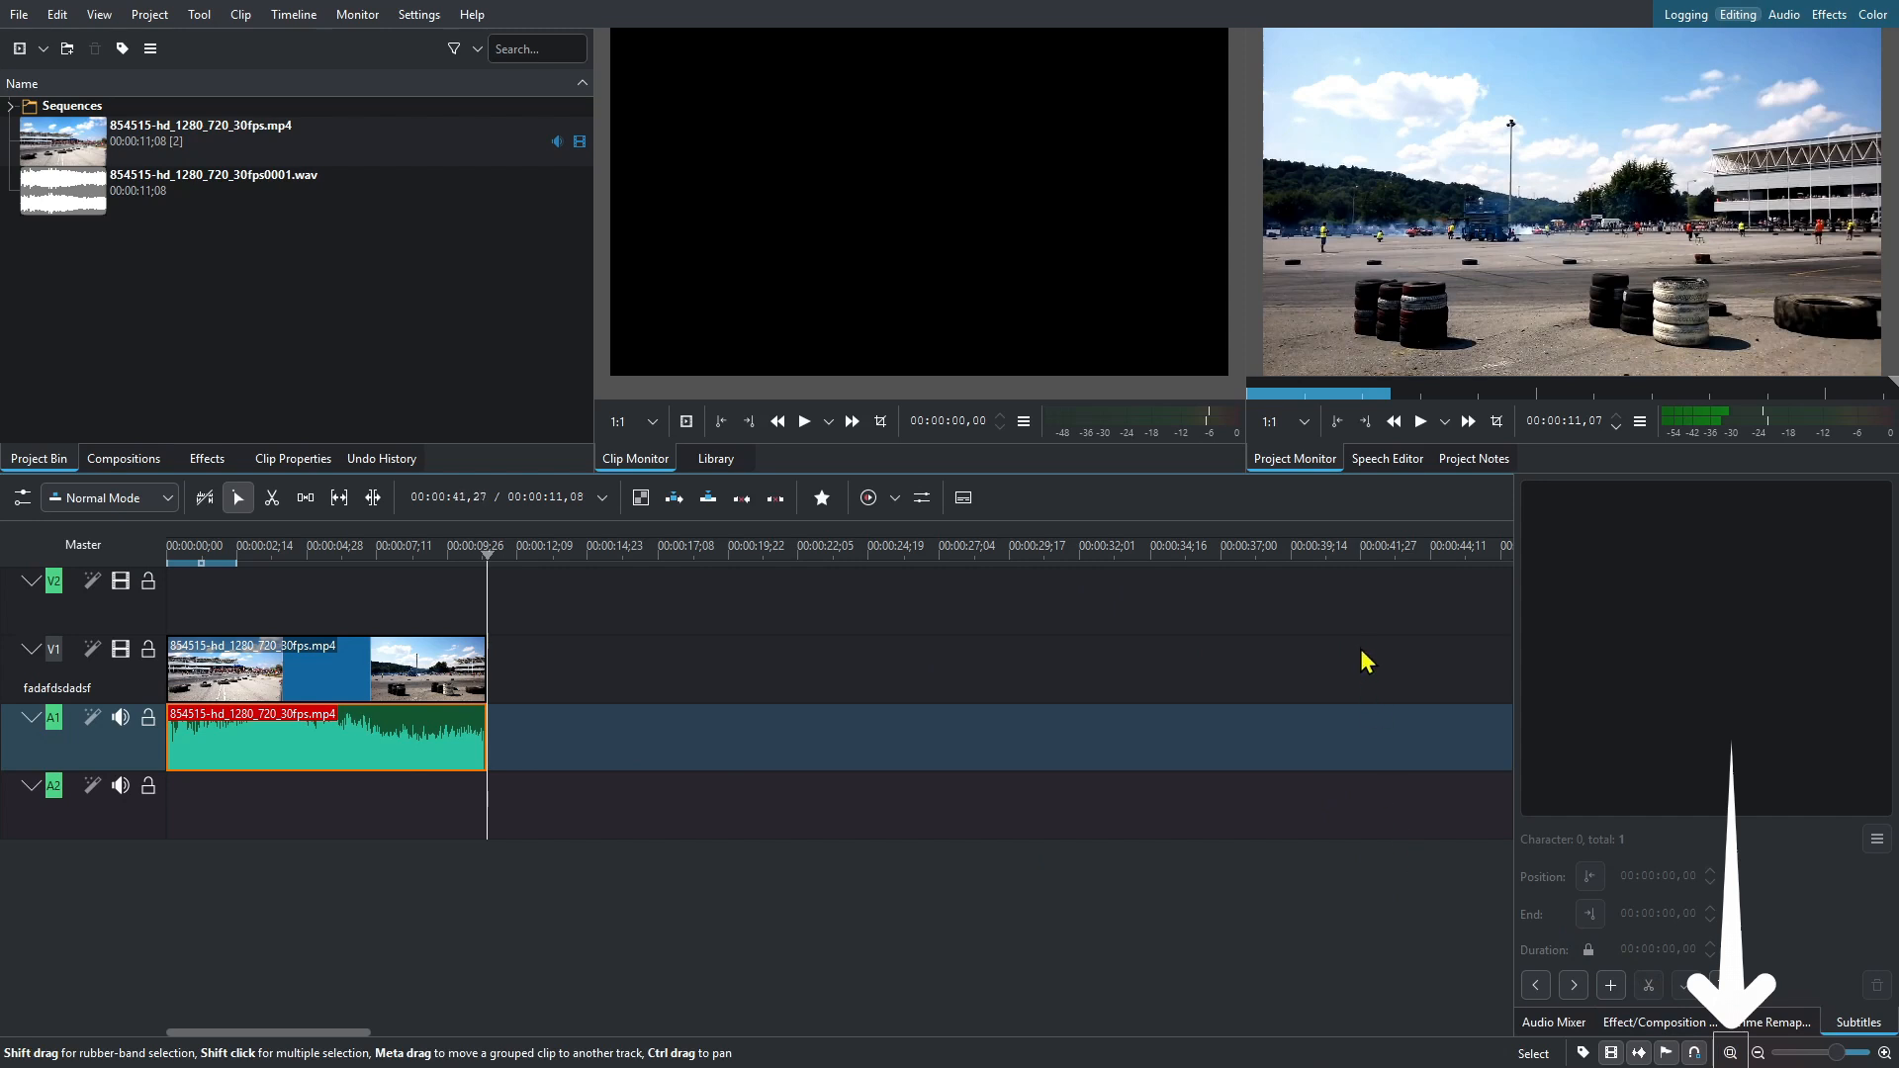
Step: Zoom the timeline to fit the whole project and move the playhead back to the start
{"action": "left_click", "coordinate": [1730, 1053]}
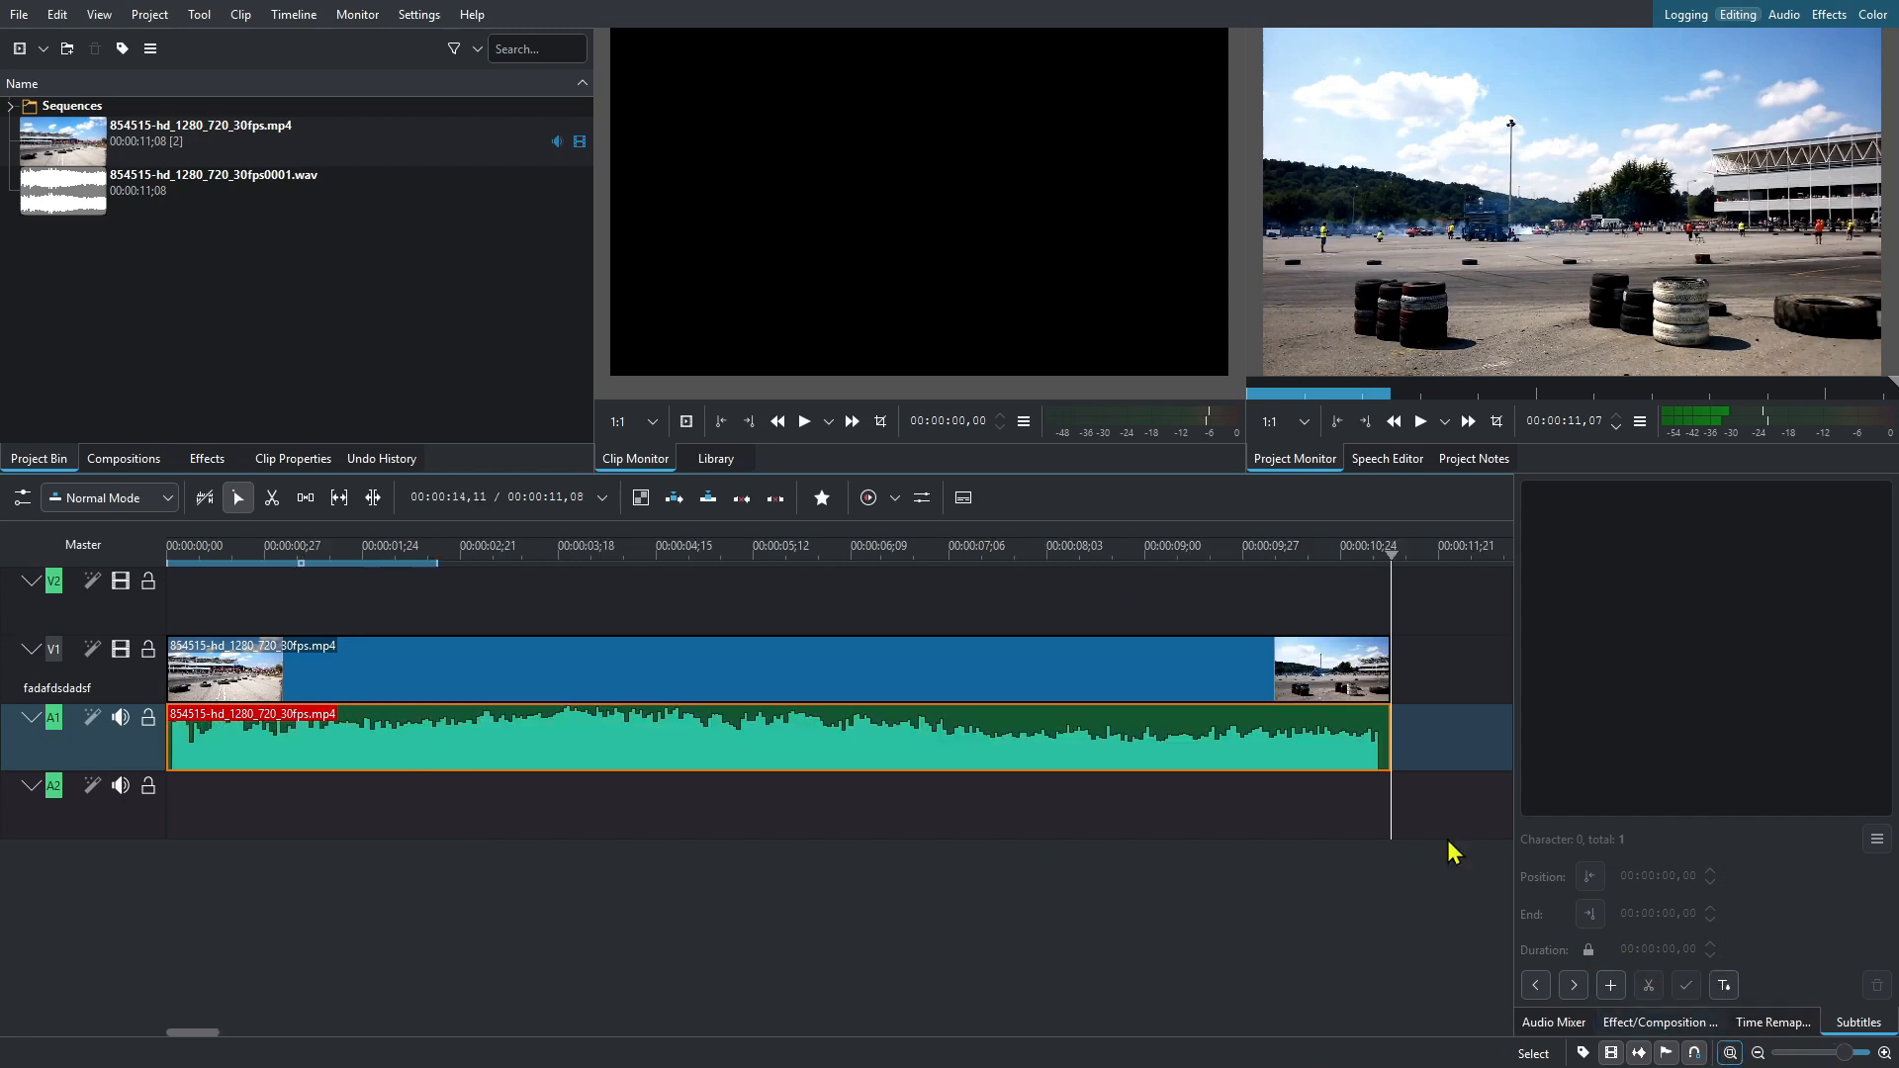
{"action": "left_click", "coordinate": [191, 559]}
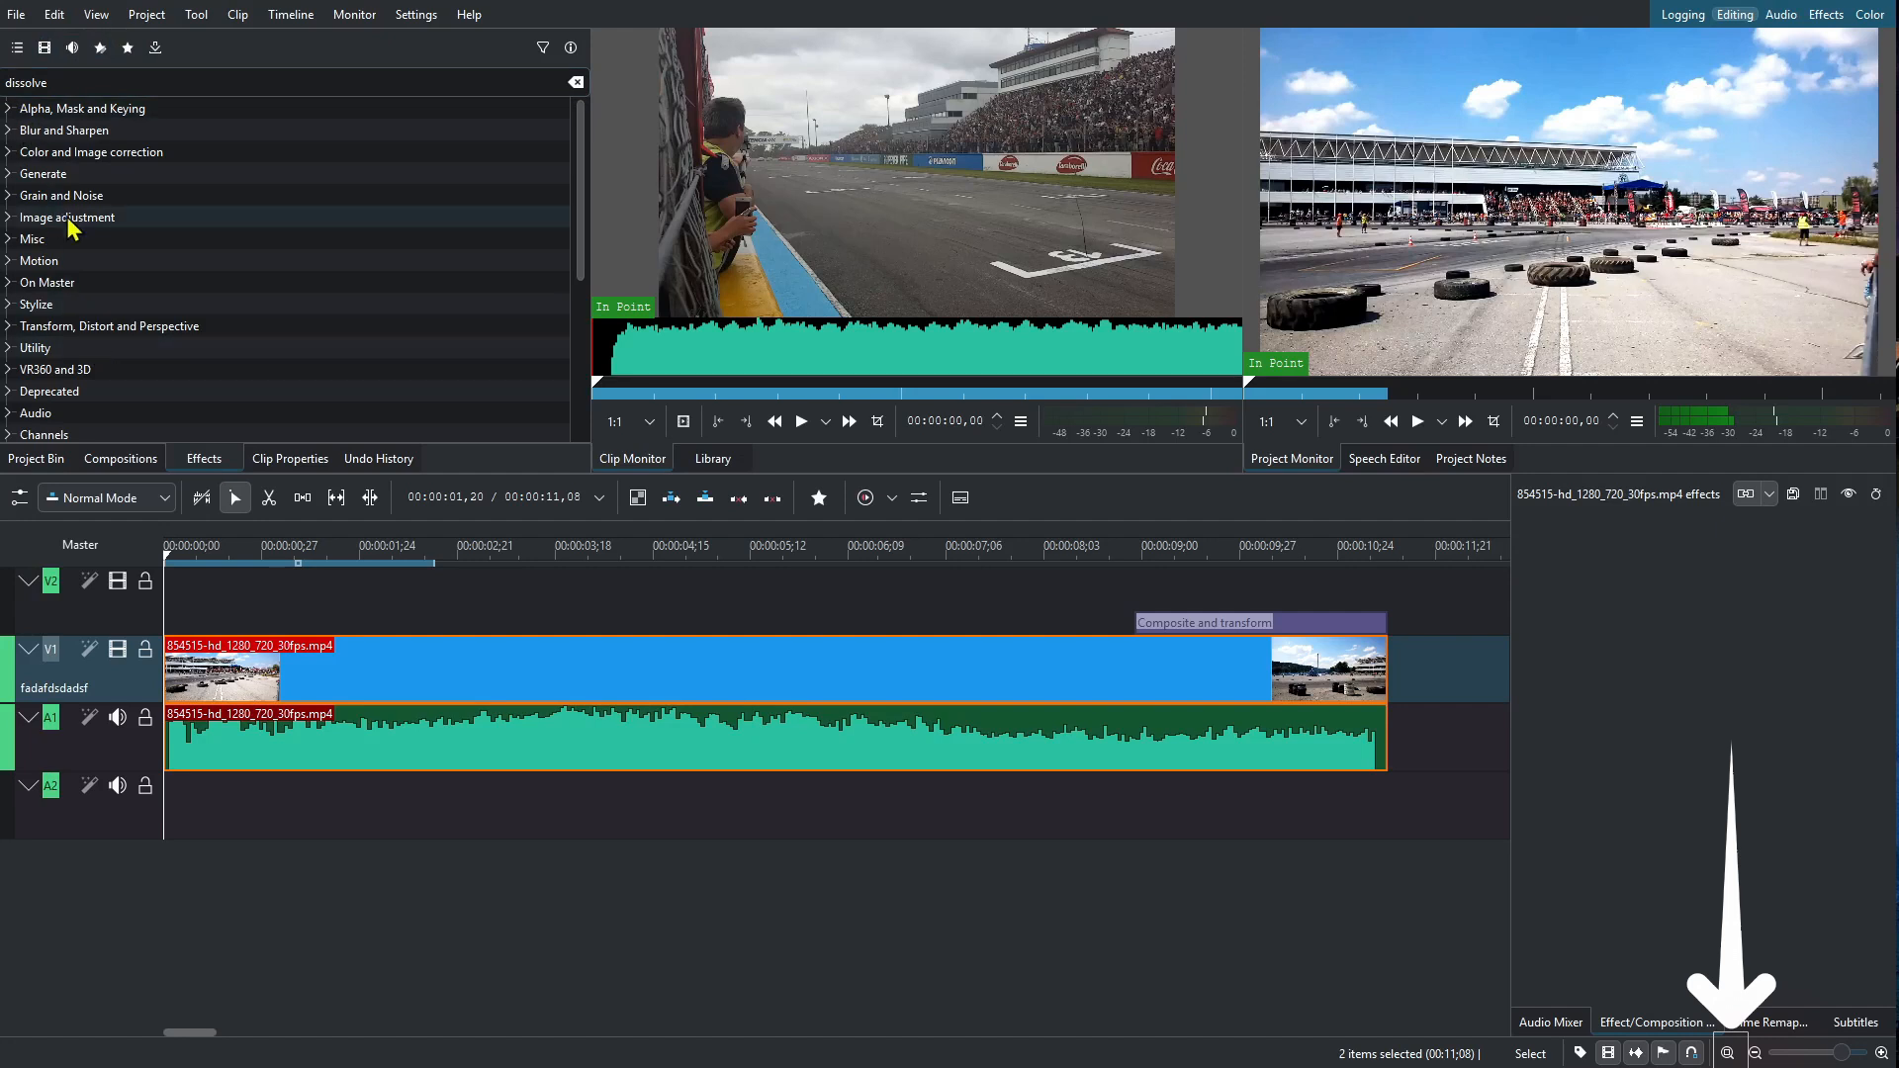
Step: Show only video effects in the effects list and look through the Alpha, Mask and Keying and Blur and Sharpen categories
{"action": "left_click", "coordinate": [46, 48]}
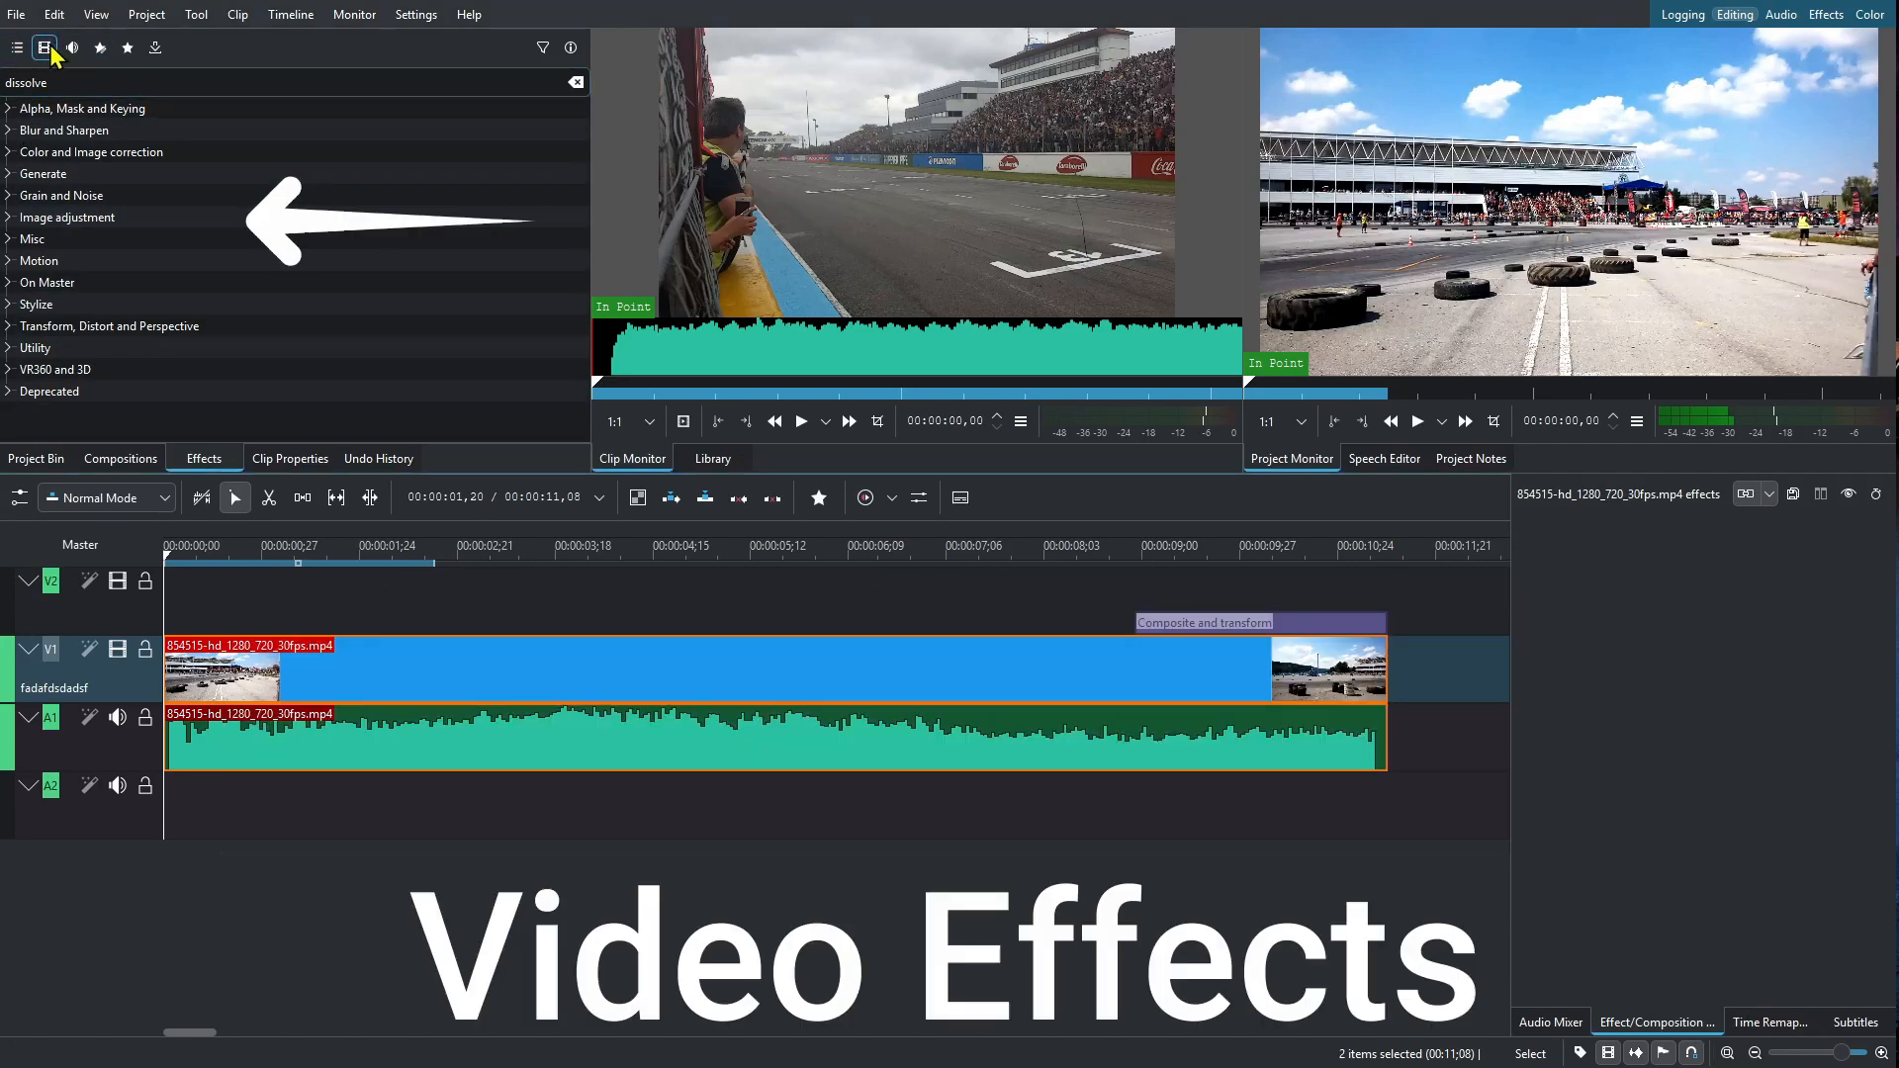
{"action": "left_click", "coordinate": [8, 110]}
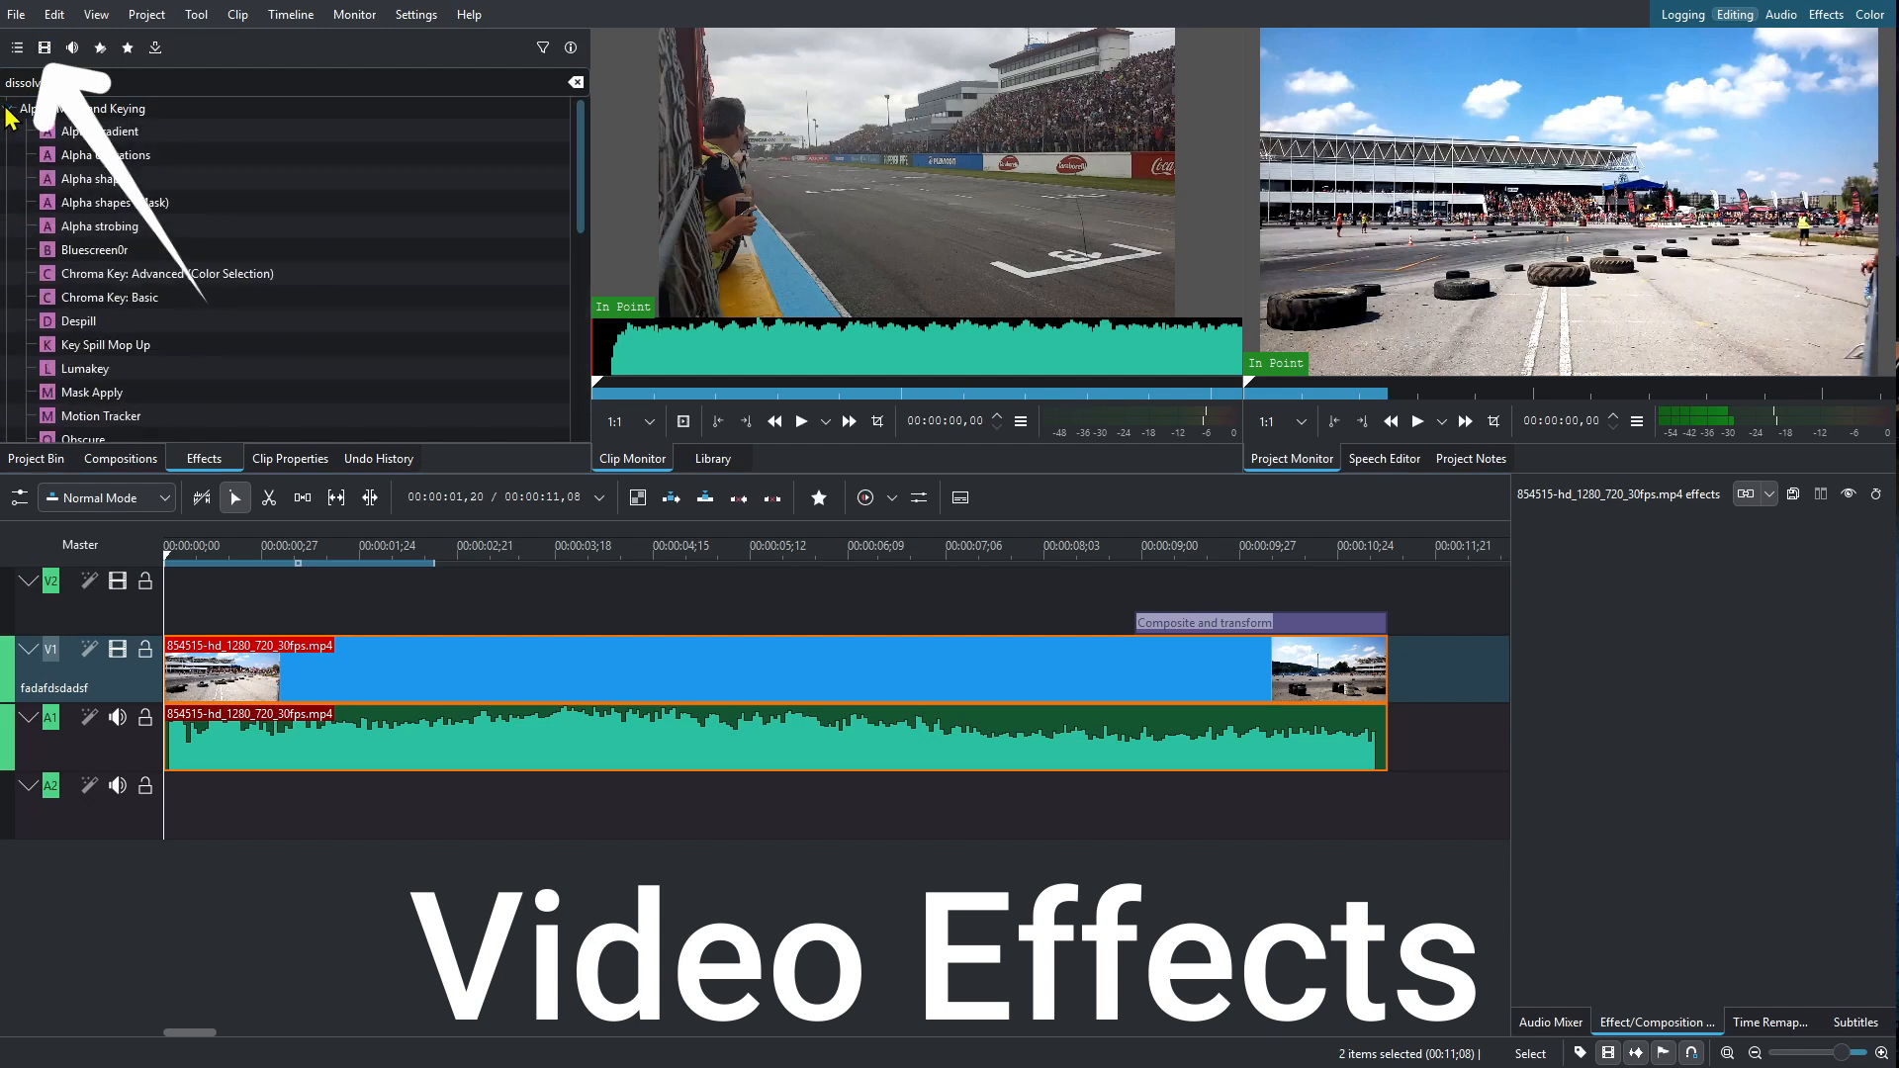
{"action": "scroll", "coordinate": [229, 220], "scroll_direction": "down", "scroll_amount": 3}
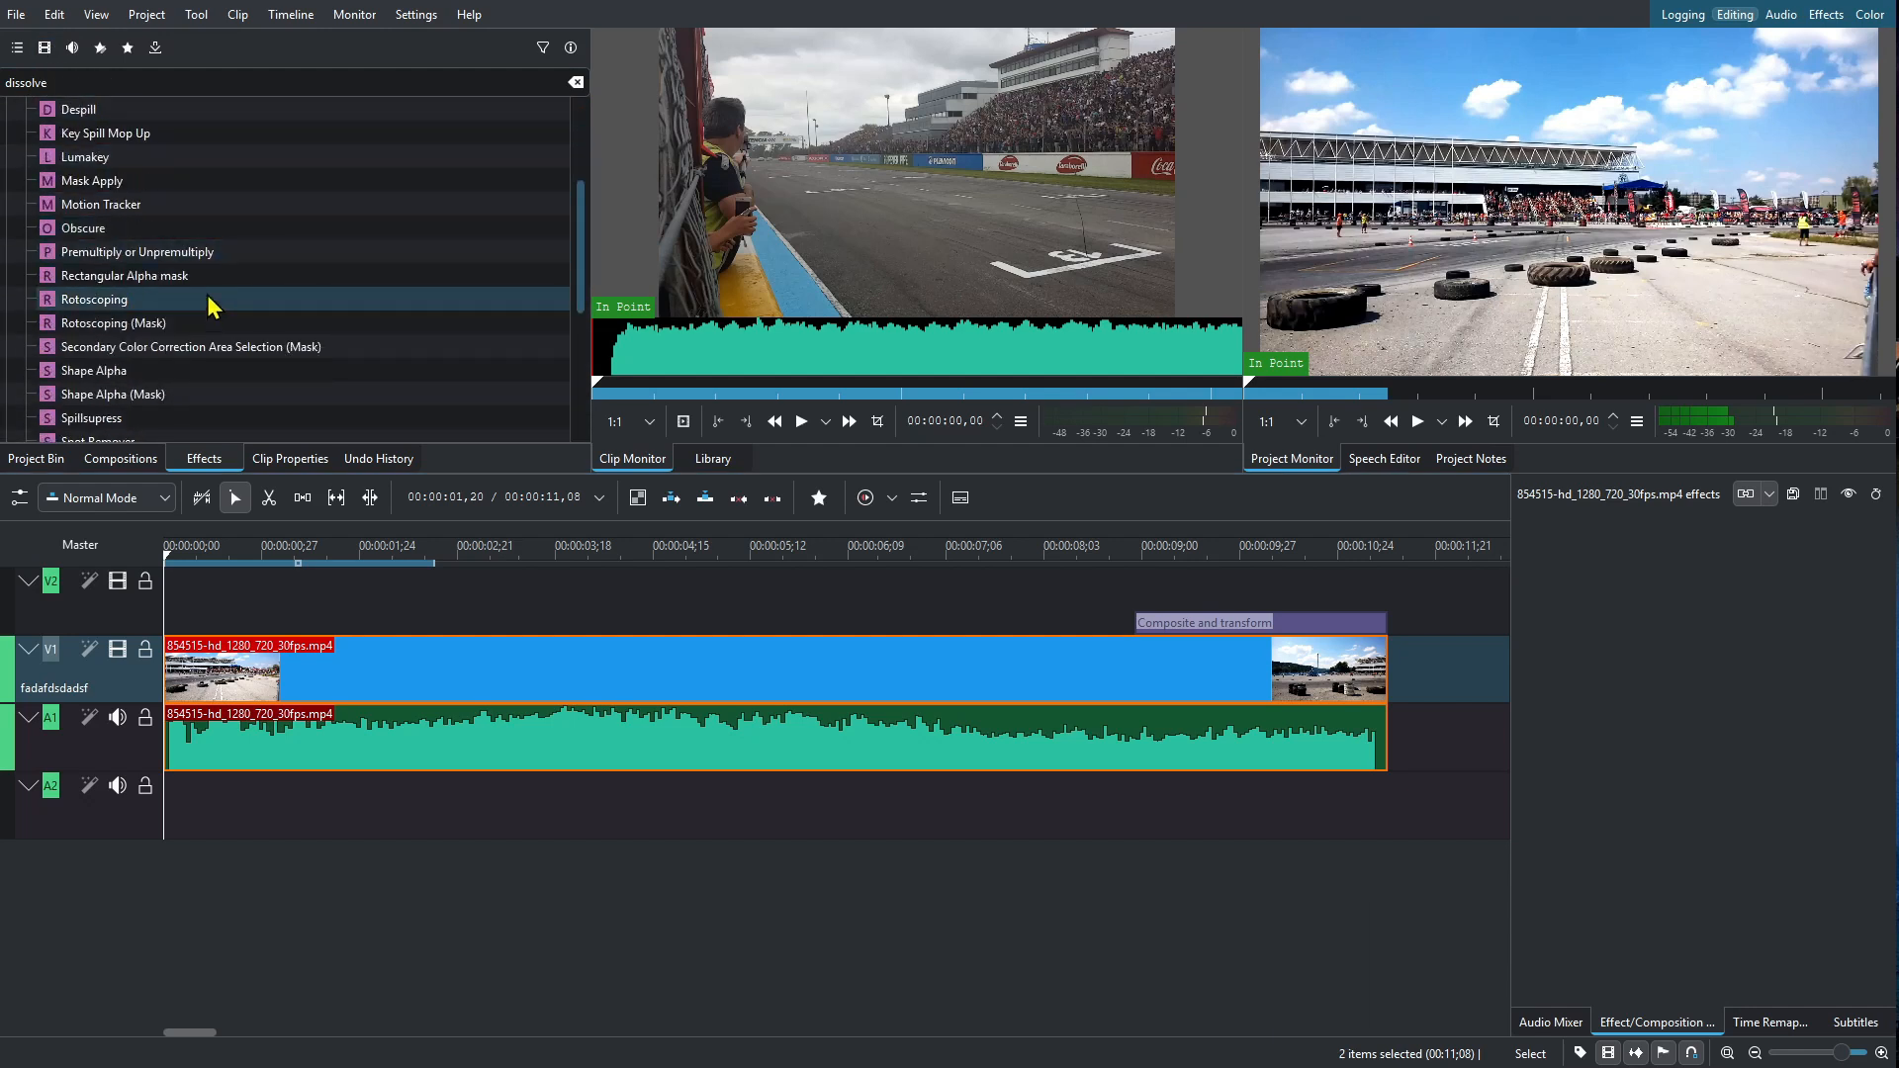
{"action": "scroll", "coordinate": [346, 265], "scroll_direction": "down", "scroll_amount": 3}
{"action": "scroll", "coordinate": [347, 265], "scroll_direction": "up", "scroll_amount": 6}
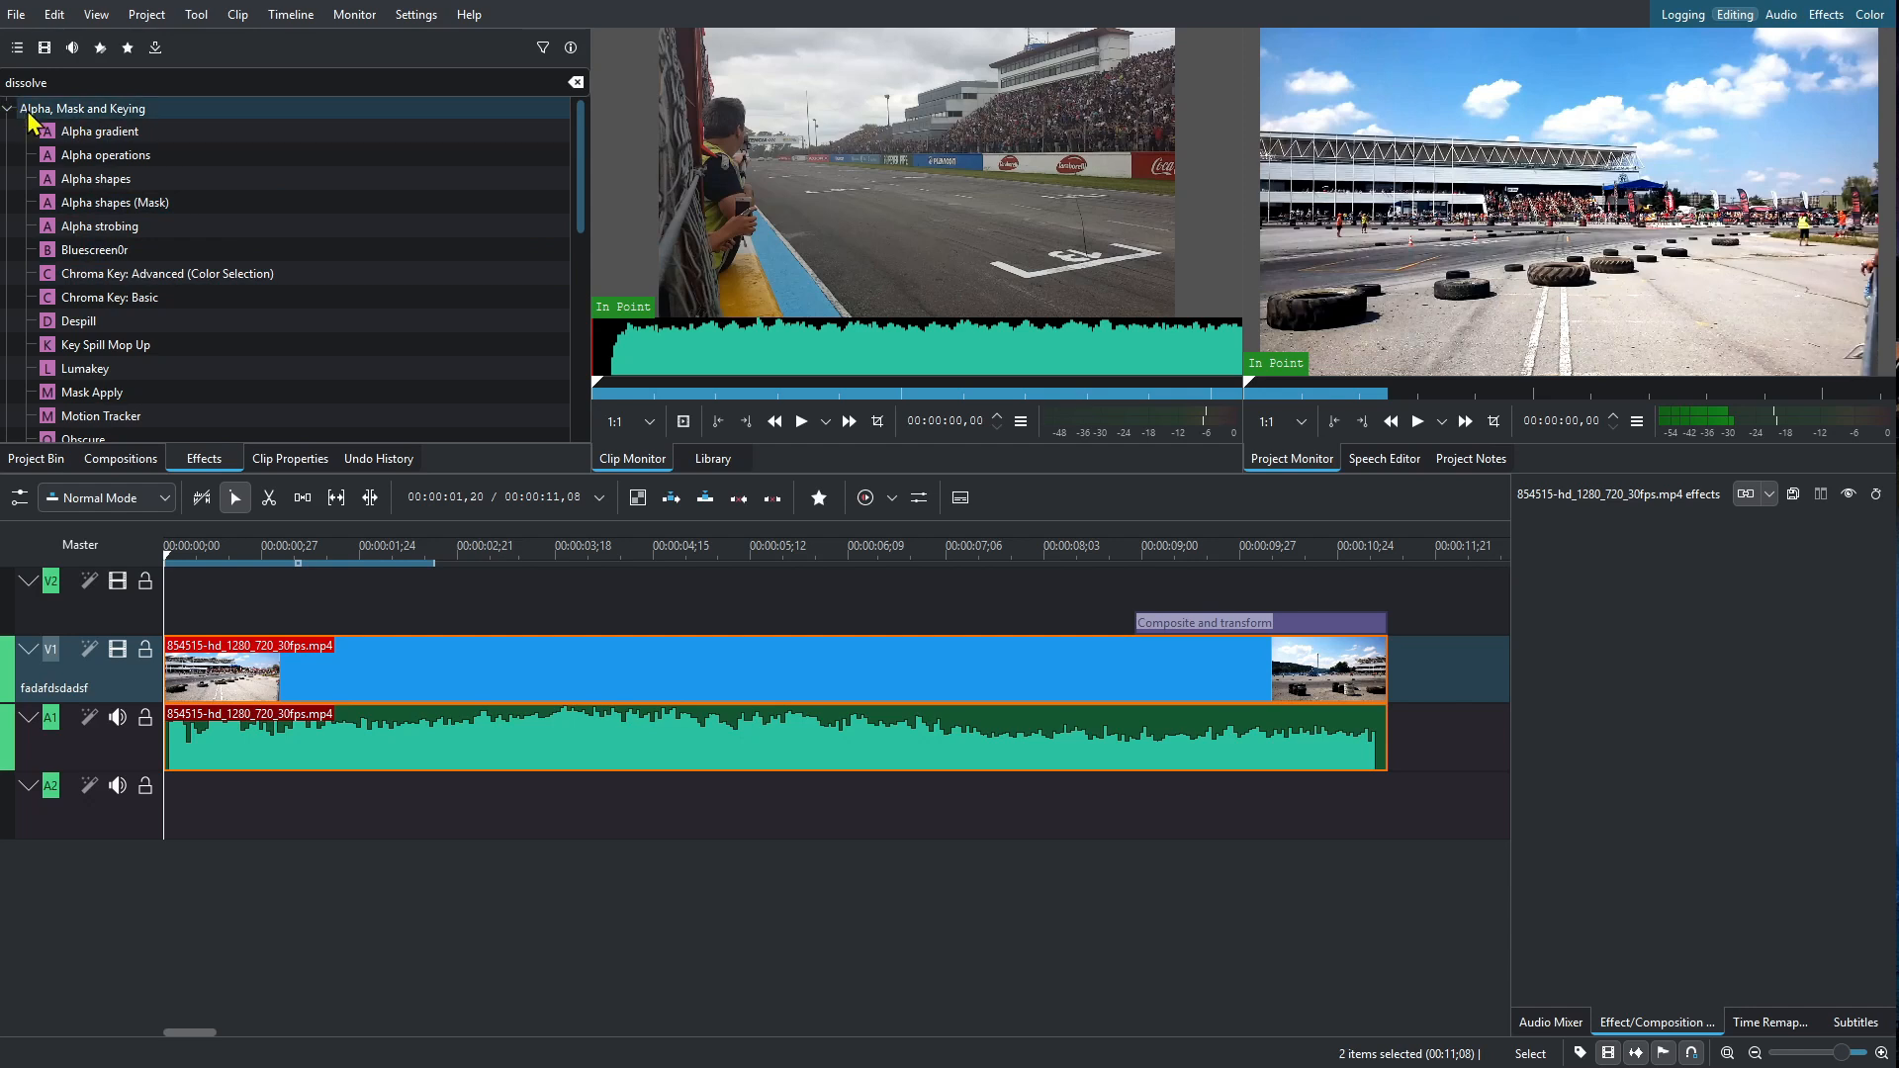
{"action": "left_click", "coordinate": [12, 110]}
{"action": "left_click", "coordinate": [14, 130]}
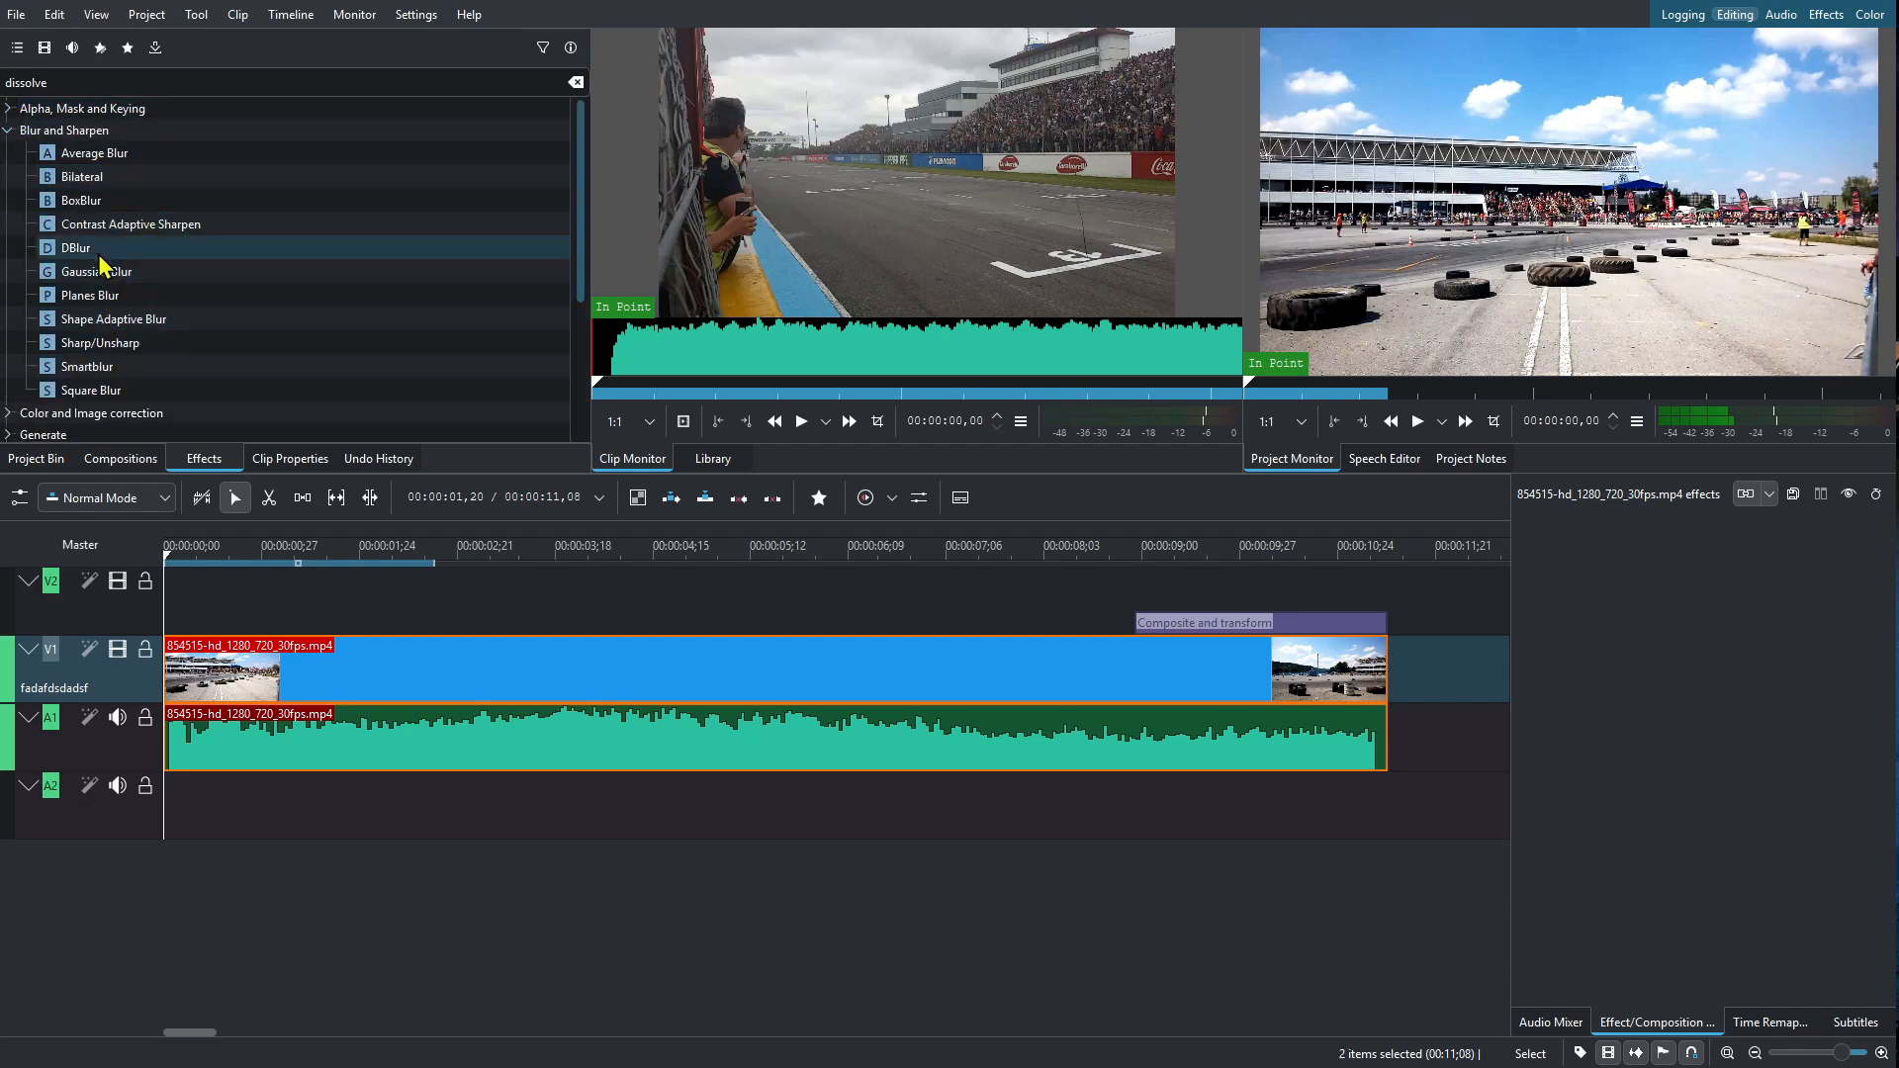
{"action": "left_click", "coordinate": [16, 130]}
Step: Look through the effects in the Color and Image correction category from start to end, and collapse it
{"action": "left_click", "coordinate": [23, 154]}
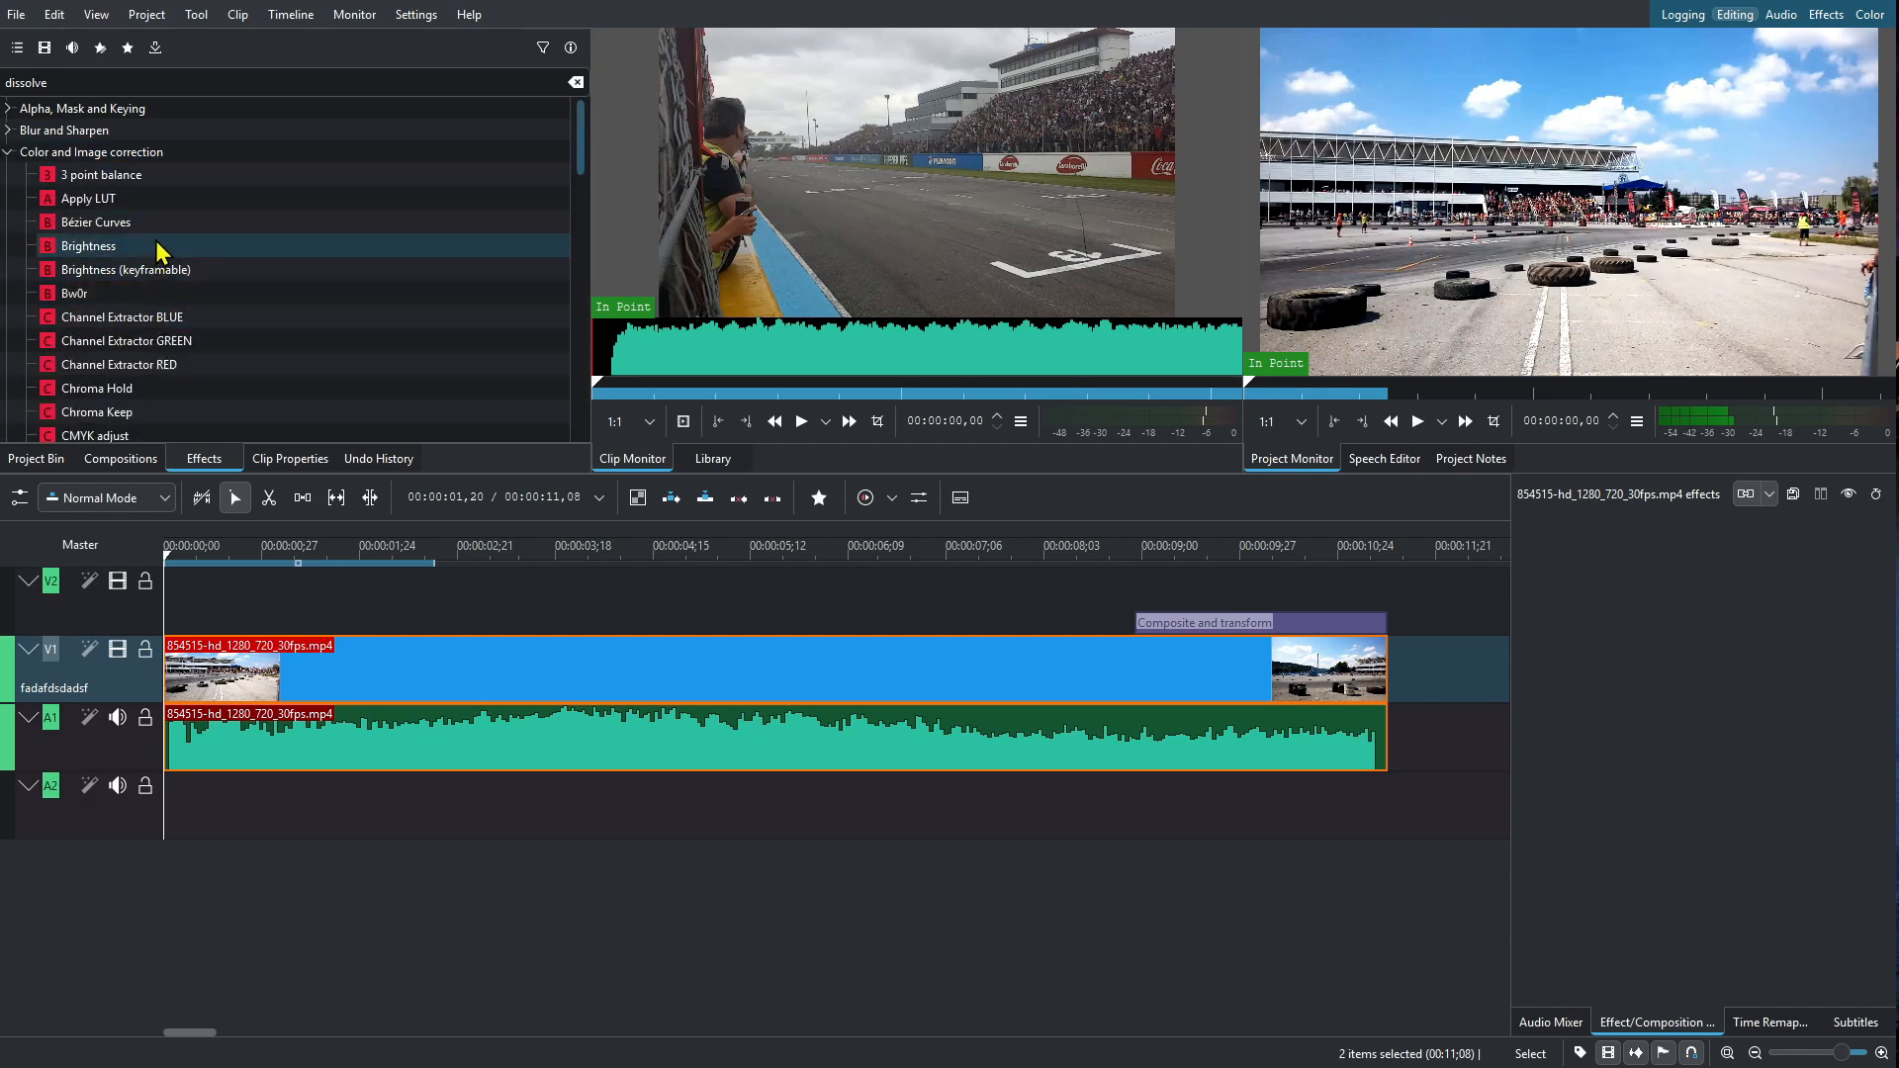
{"action": "scroll", "coordinate": [156, 241], "scroll_direction": "down", "scroll_amount": 2}
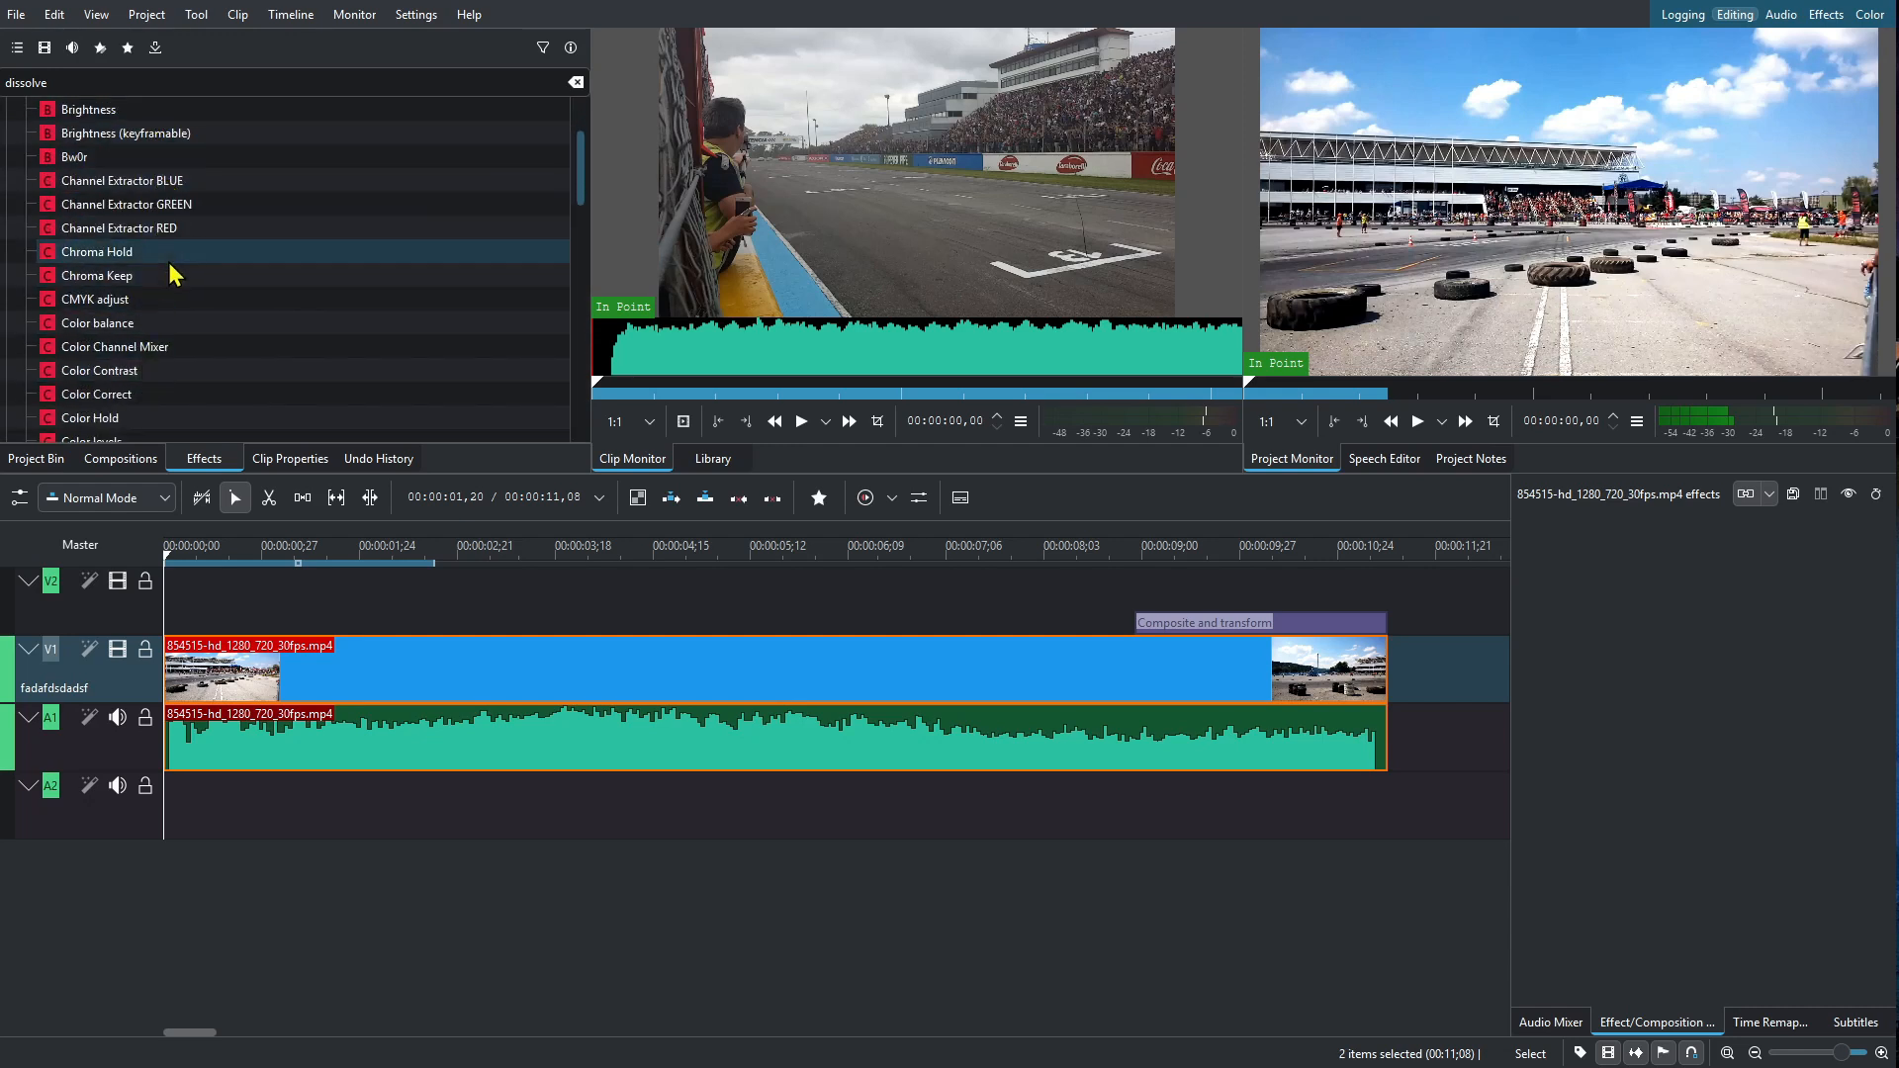
{"action": "scroll", "coordinate": [172, 258], "scroll_direction": "down", "scroll_amount": 4}
{"action": "scroll", "coordinate": [166, 284], "scroll_direction": "down", "scroll_amount": 4}
{"action": "scroll", "coordinate": [176, 289], "scroll_direction": "down", "scroll_amount": 4}
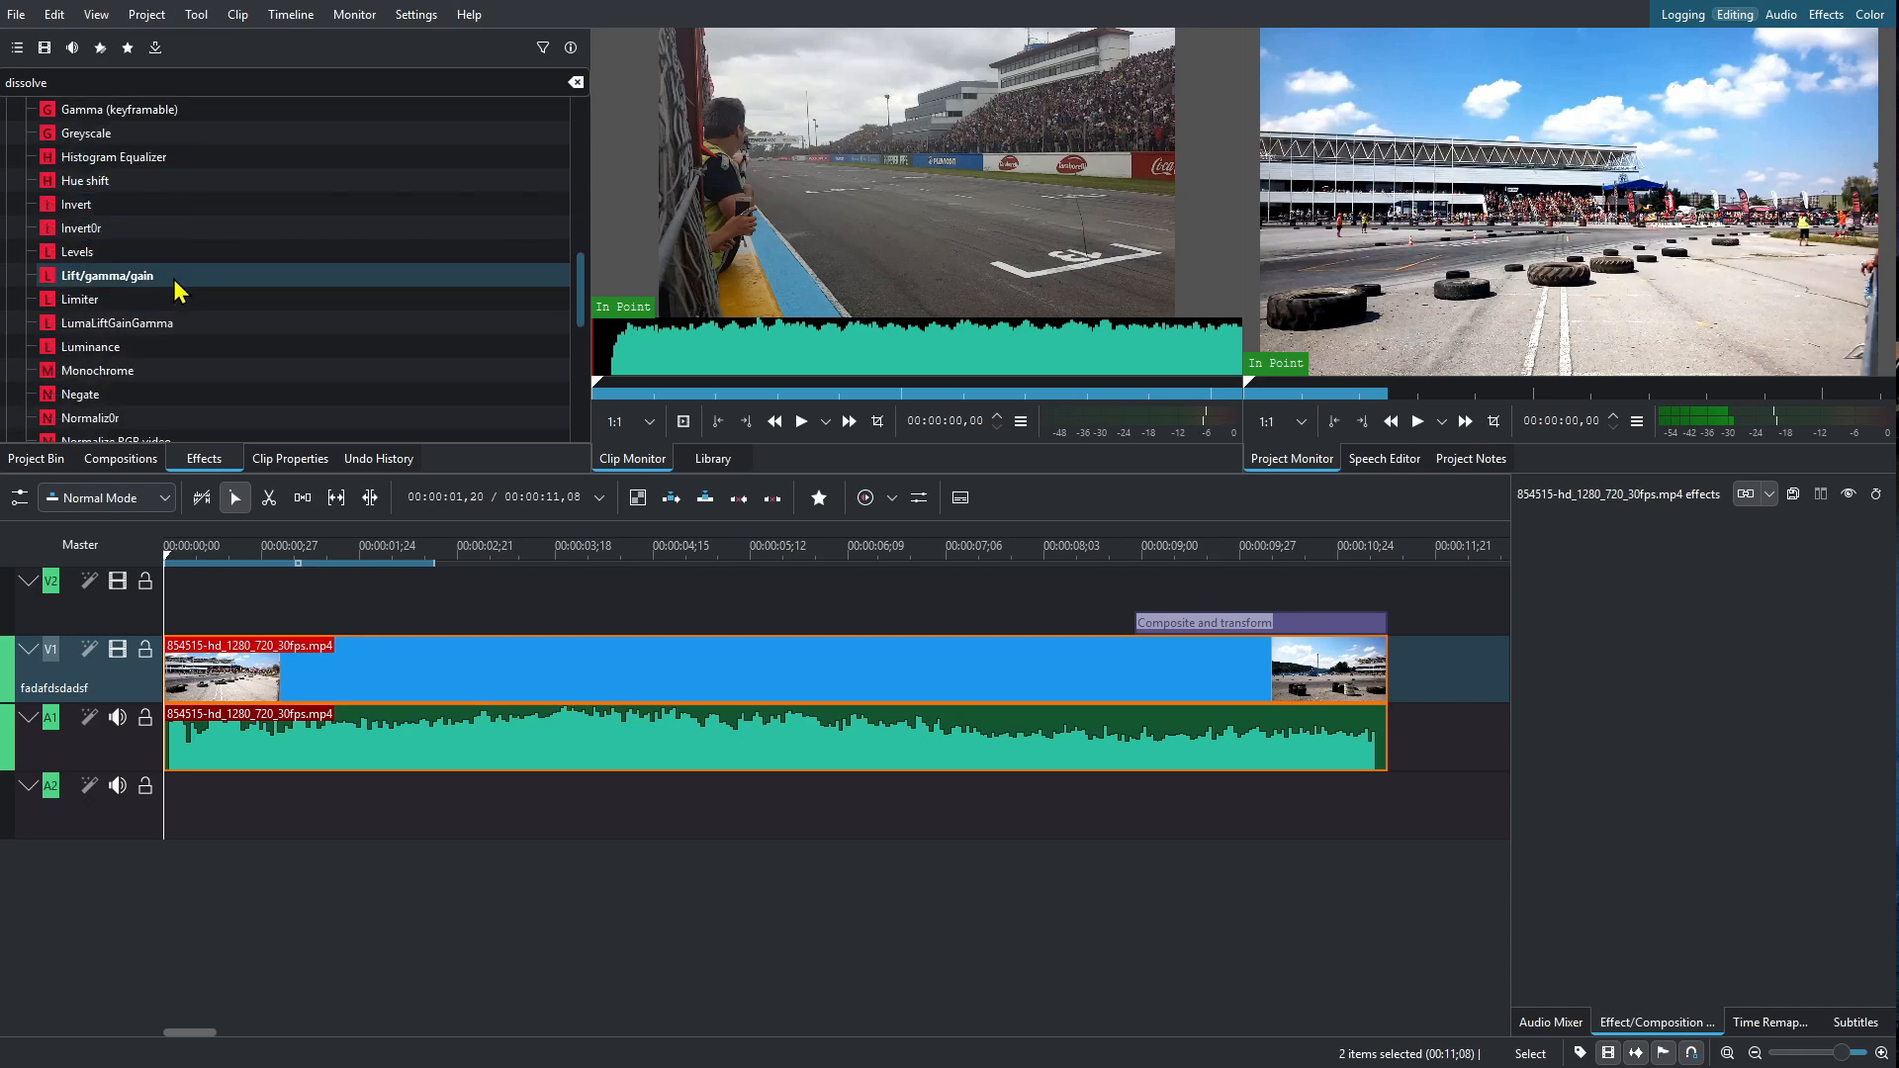
{"action": "scroll", "coordinate": [263, 317], "scroll_direction": "down", "scroll_amount": 1}
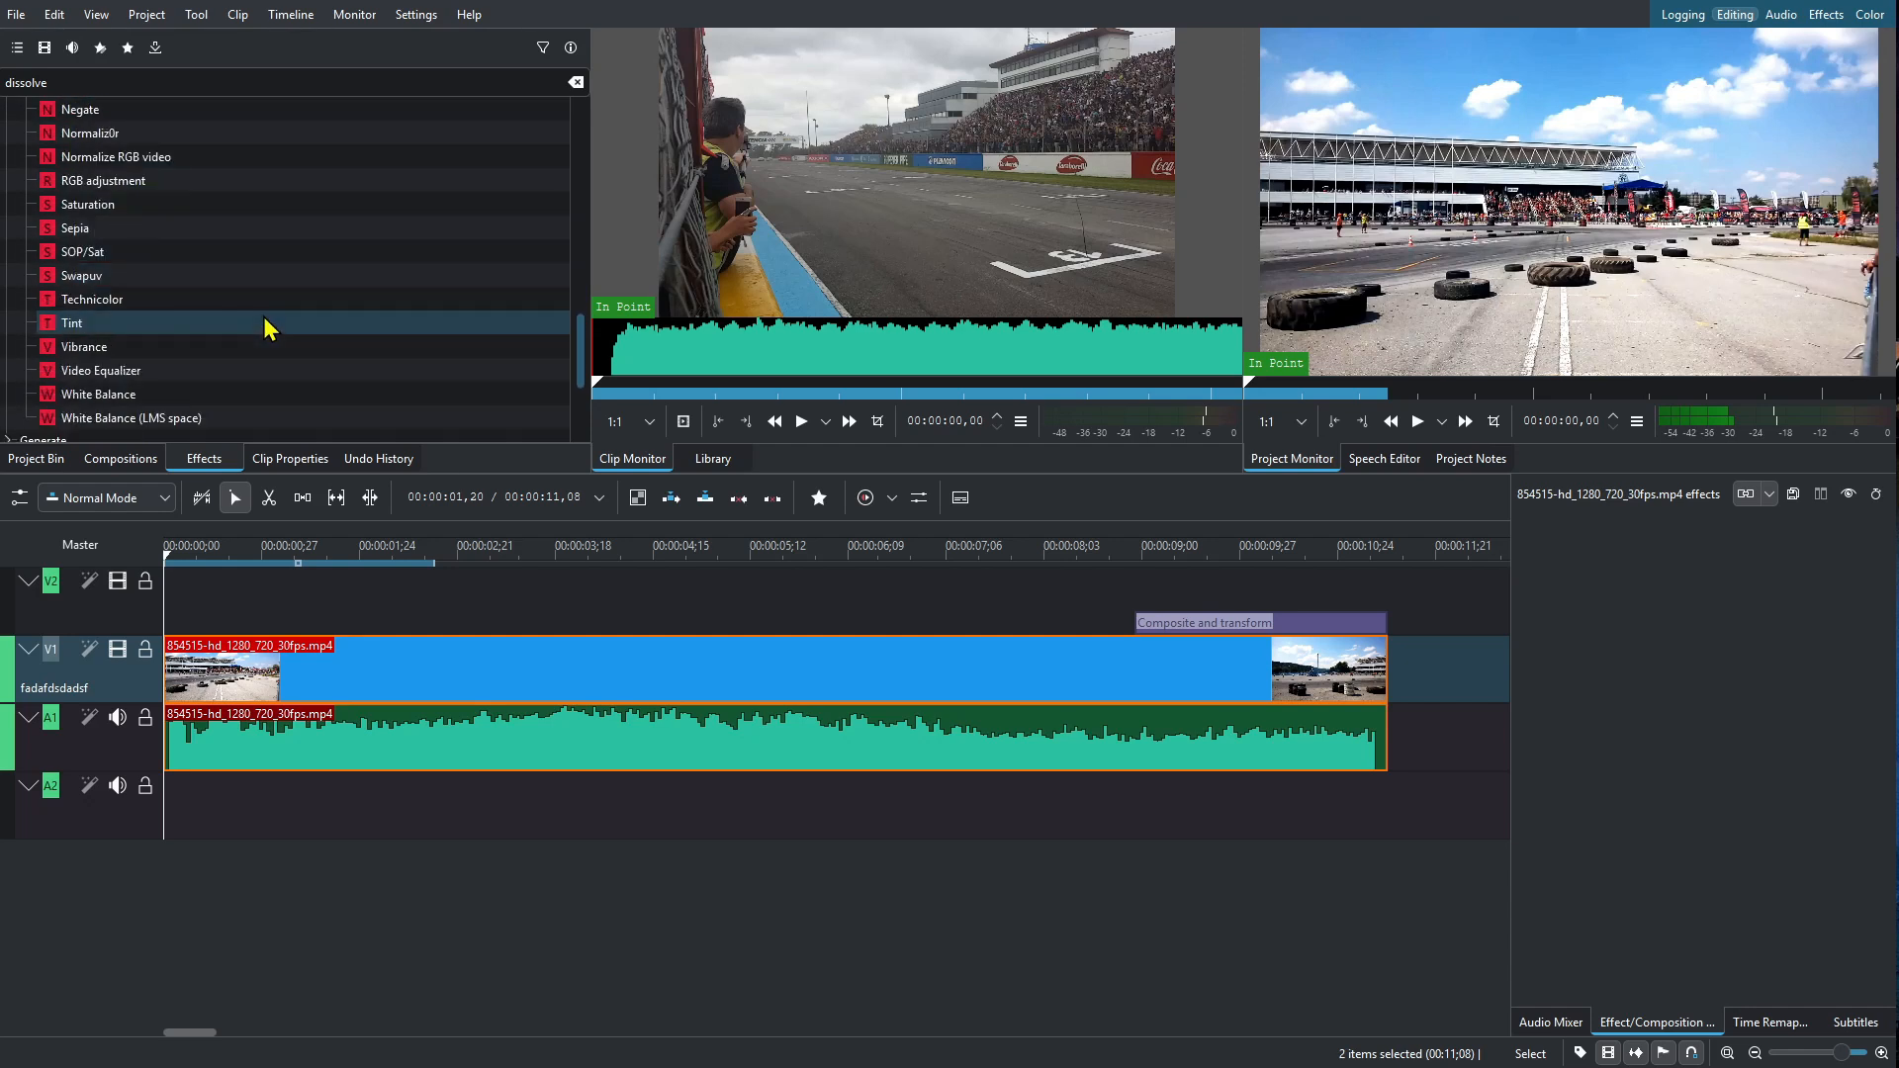
{"action": "scroll", "coordinate": [263, 311], "scroll_direction": "up", "scroll_amount": 10}
{"action": "scroll", "coordinate": [256, 287], "scroll_direction": "up", "scroll_amount": 5}
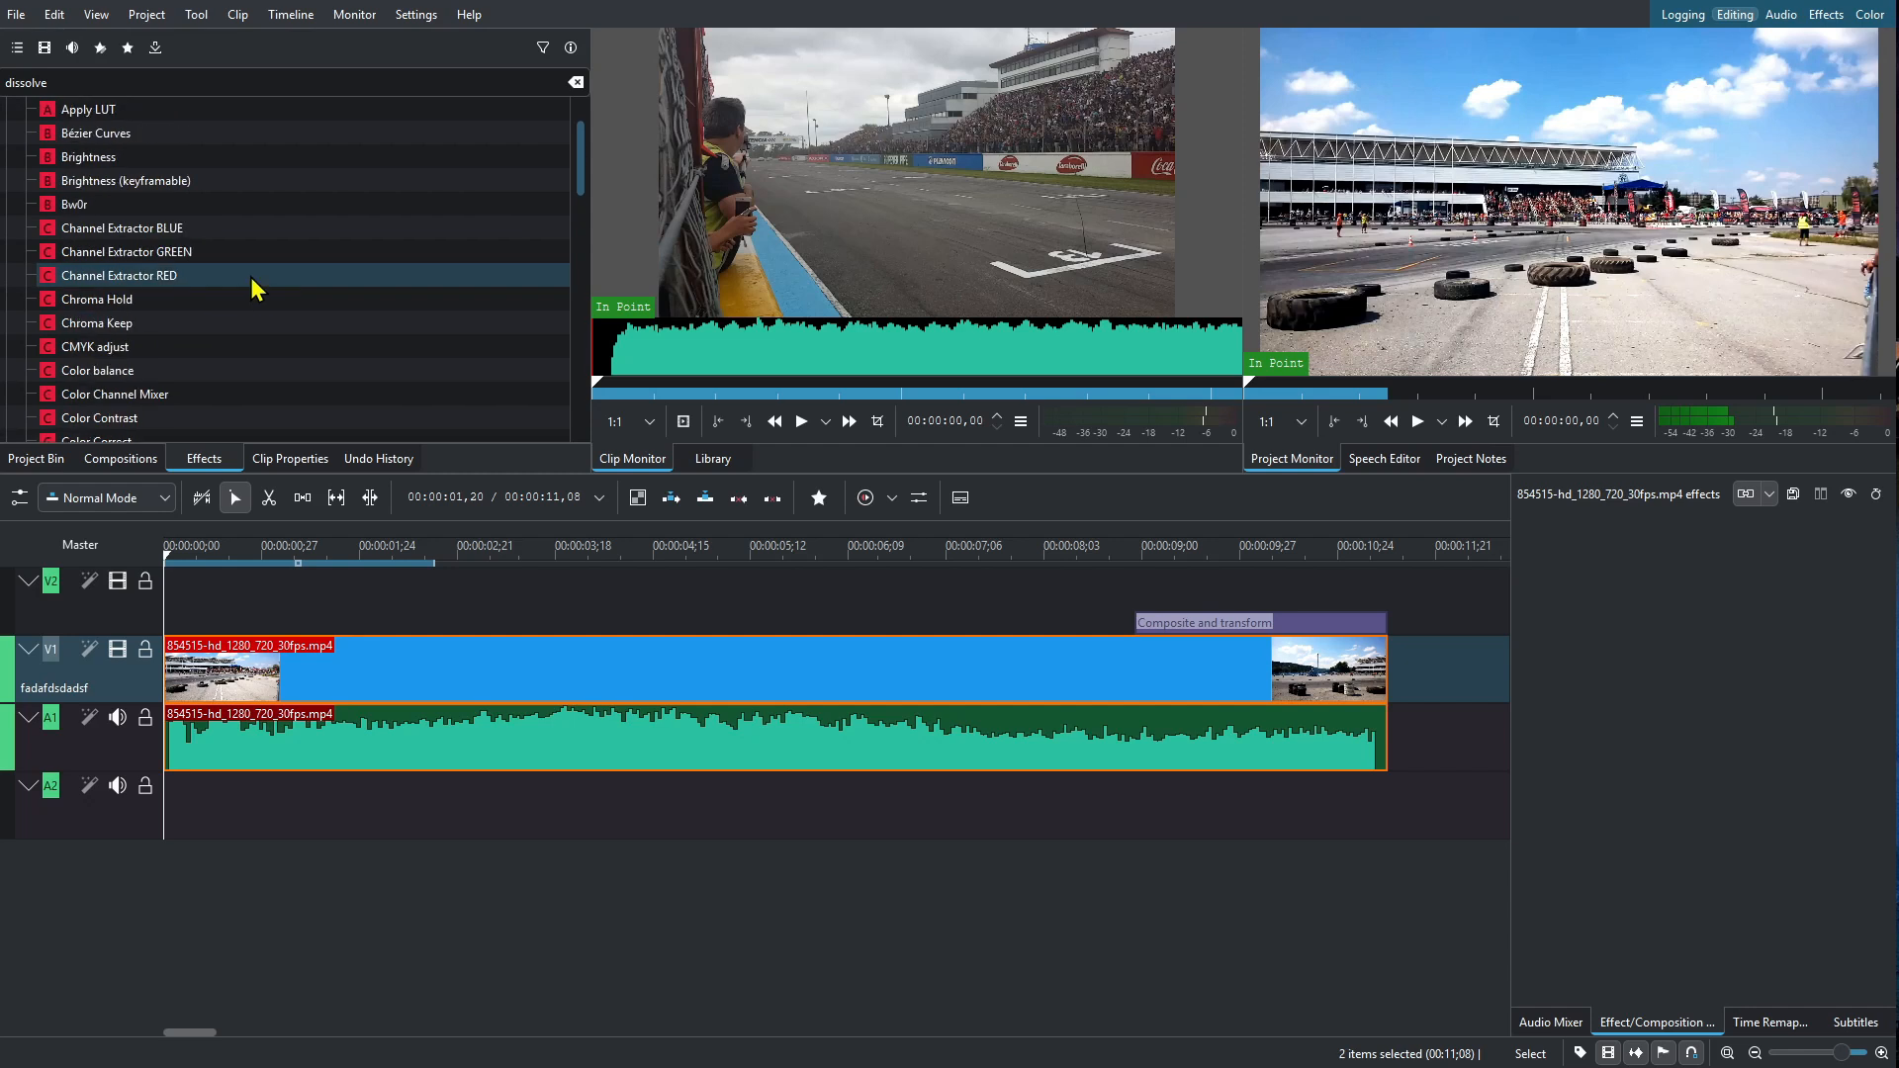
{"action": "left_click", "coordinate": [10, 154]}
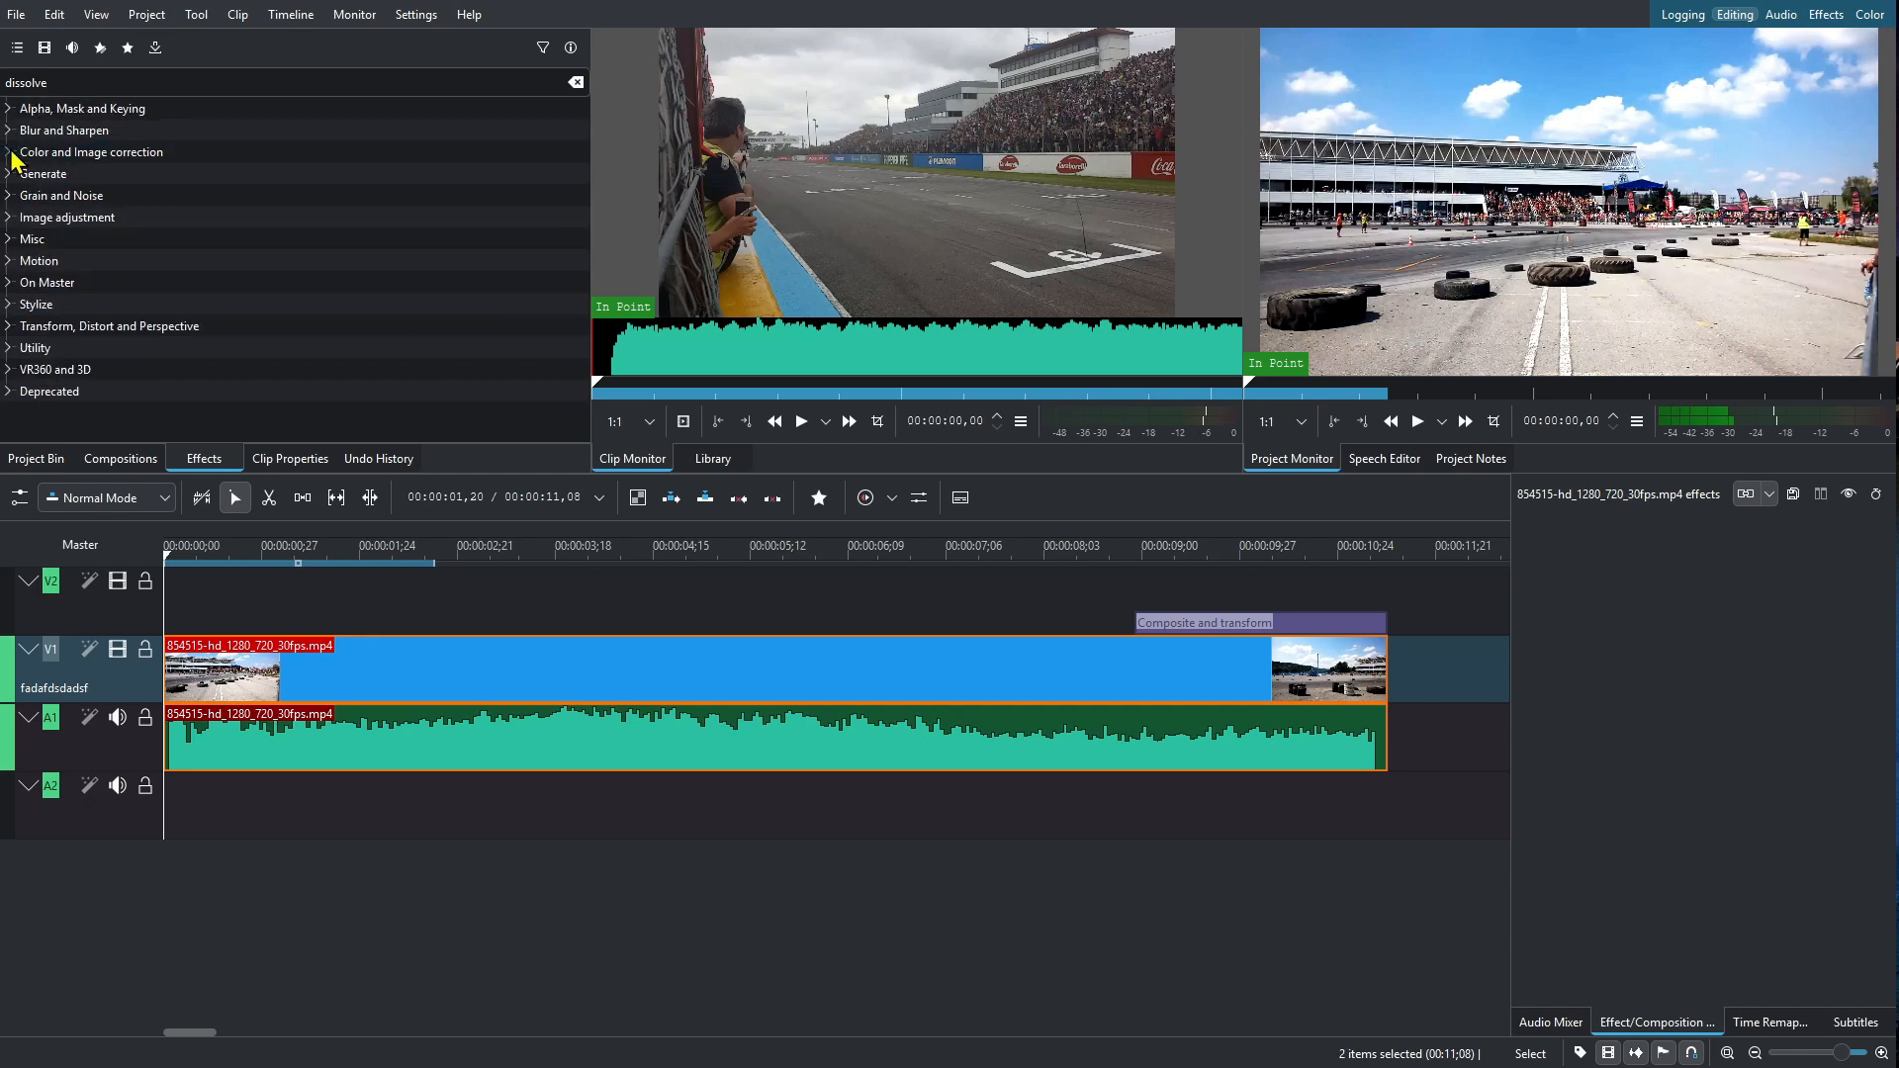
Step: Examine the Generate, Grain and Noise and Image adjustment effect categories, collapsing each one again
{"action": "left_click", "coordinate": [12, 175]}
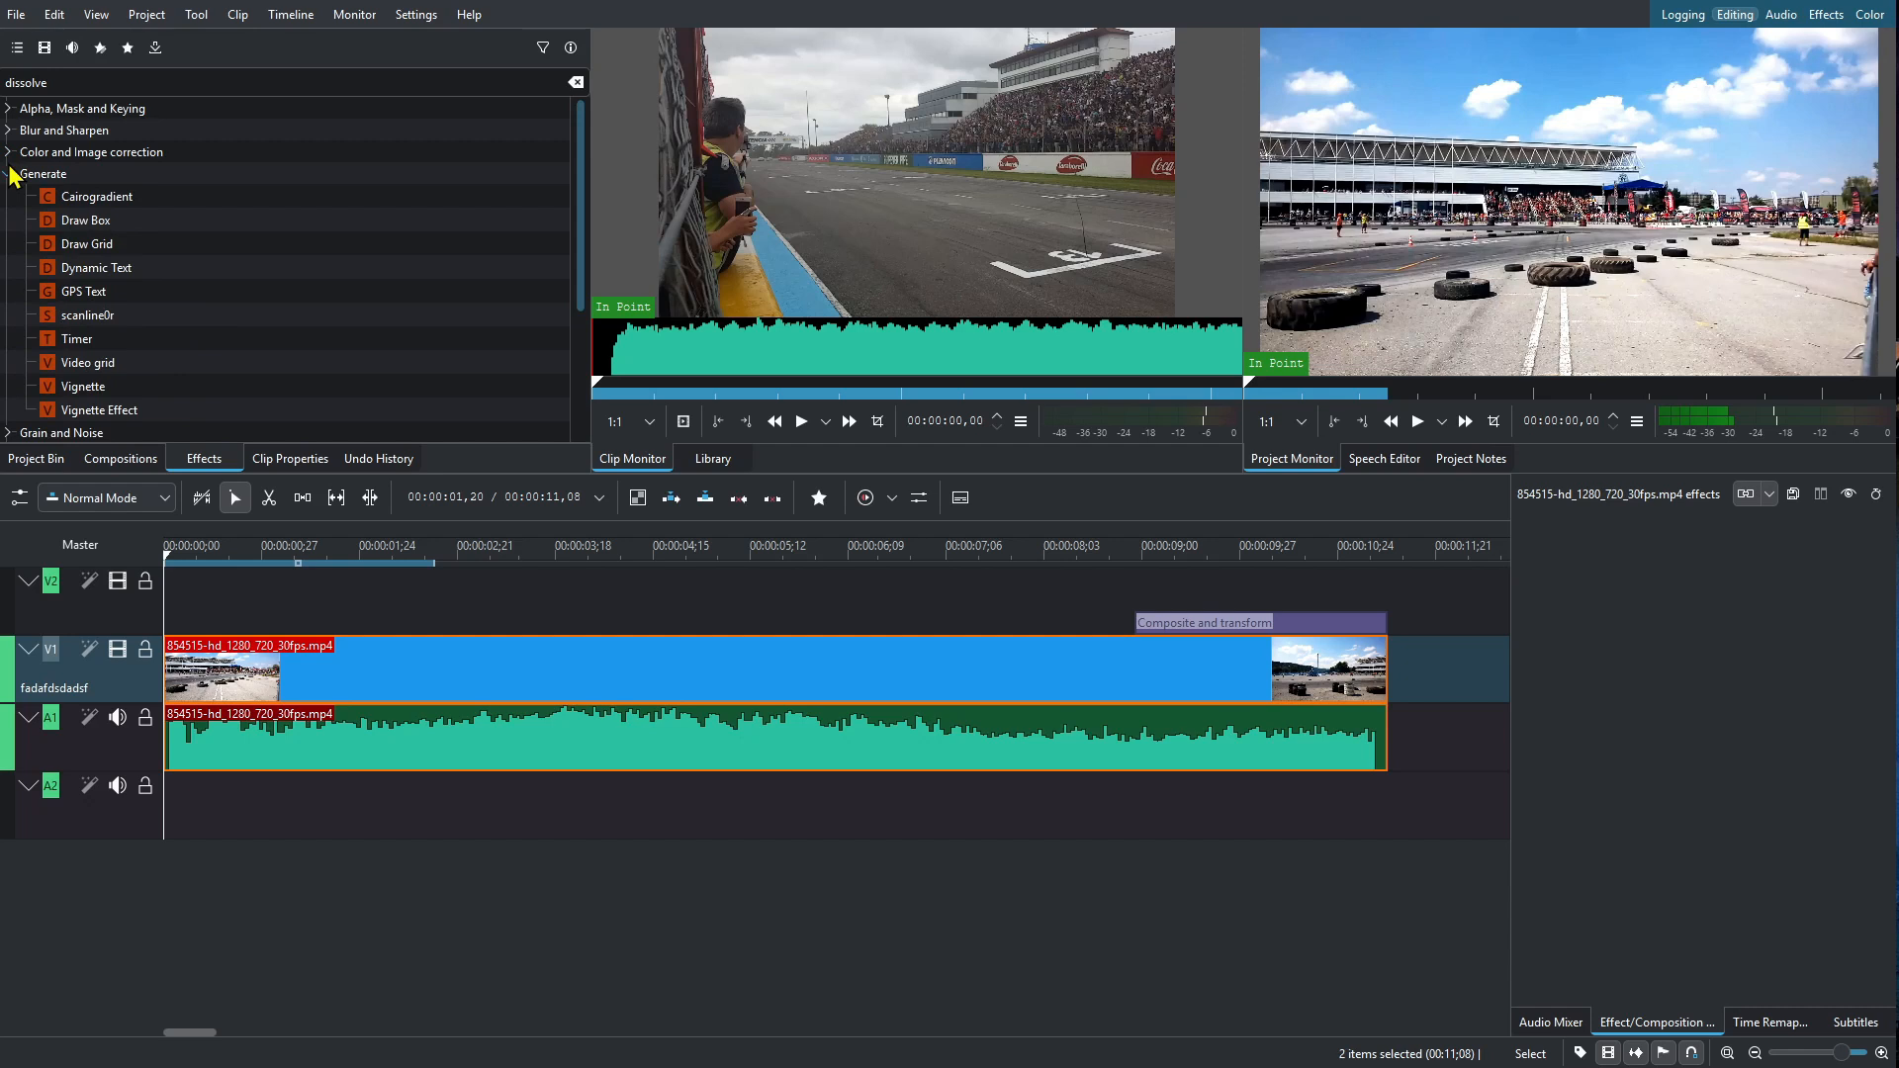
{"action": "left_click", "coordinate": [12, 175]}
{"action": "left_click", "coordinate": [10, 195]}
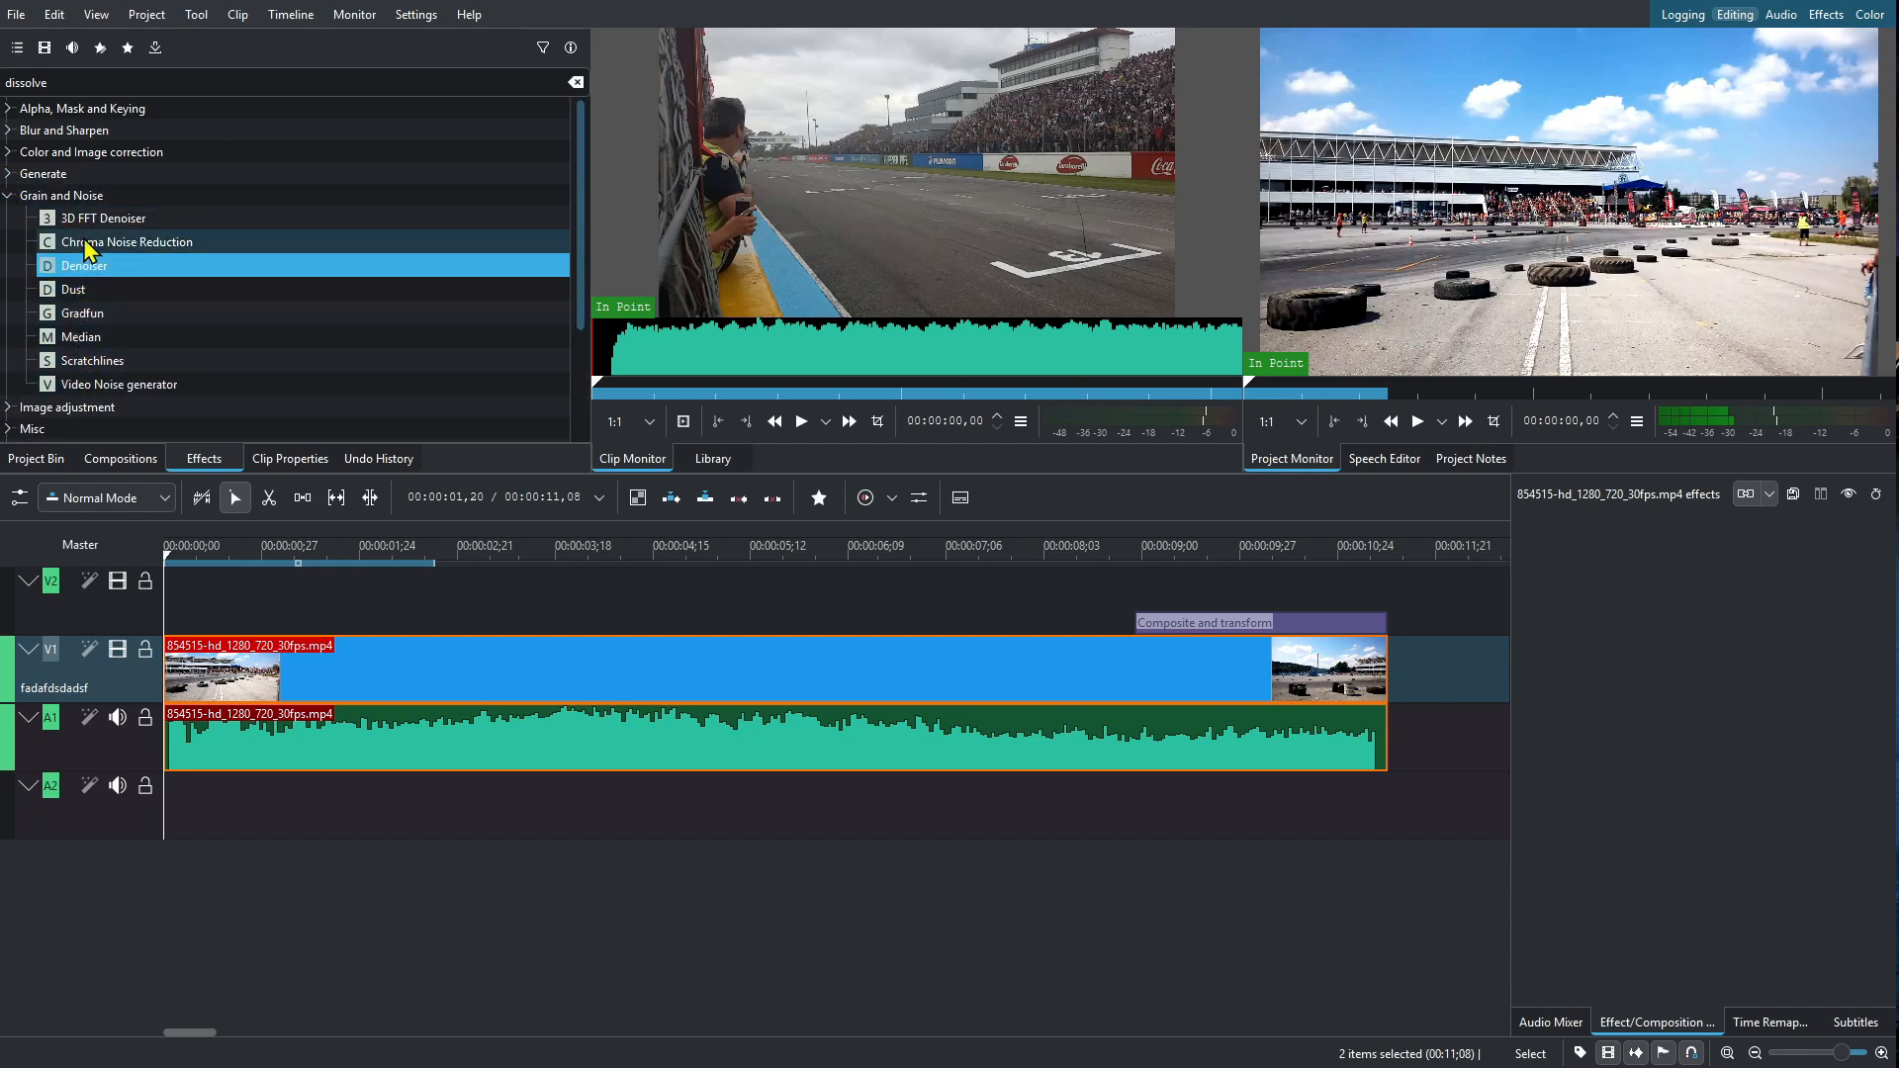
{"action": "left_click", "coordinate": [10, 197]}
{"action": "left_click", "coordinate": [9, 219]}
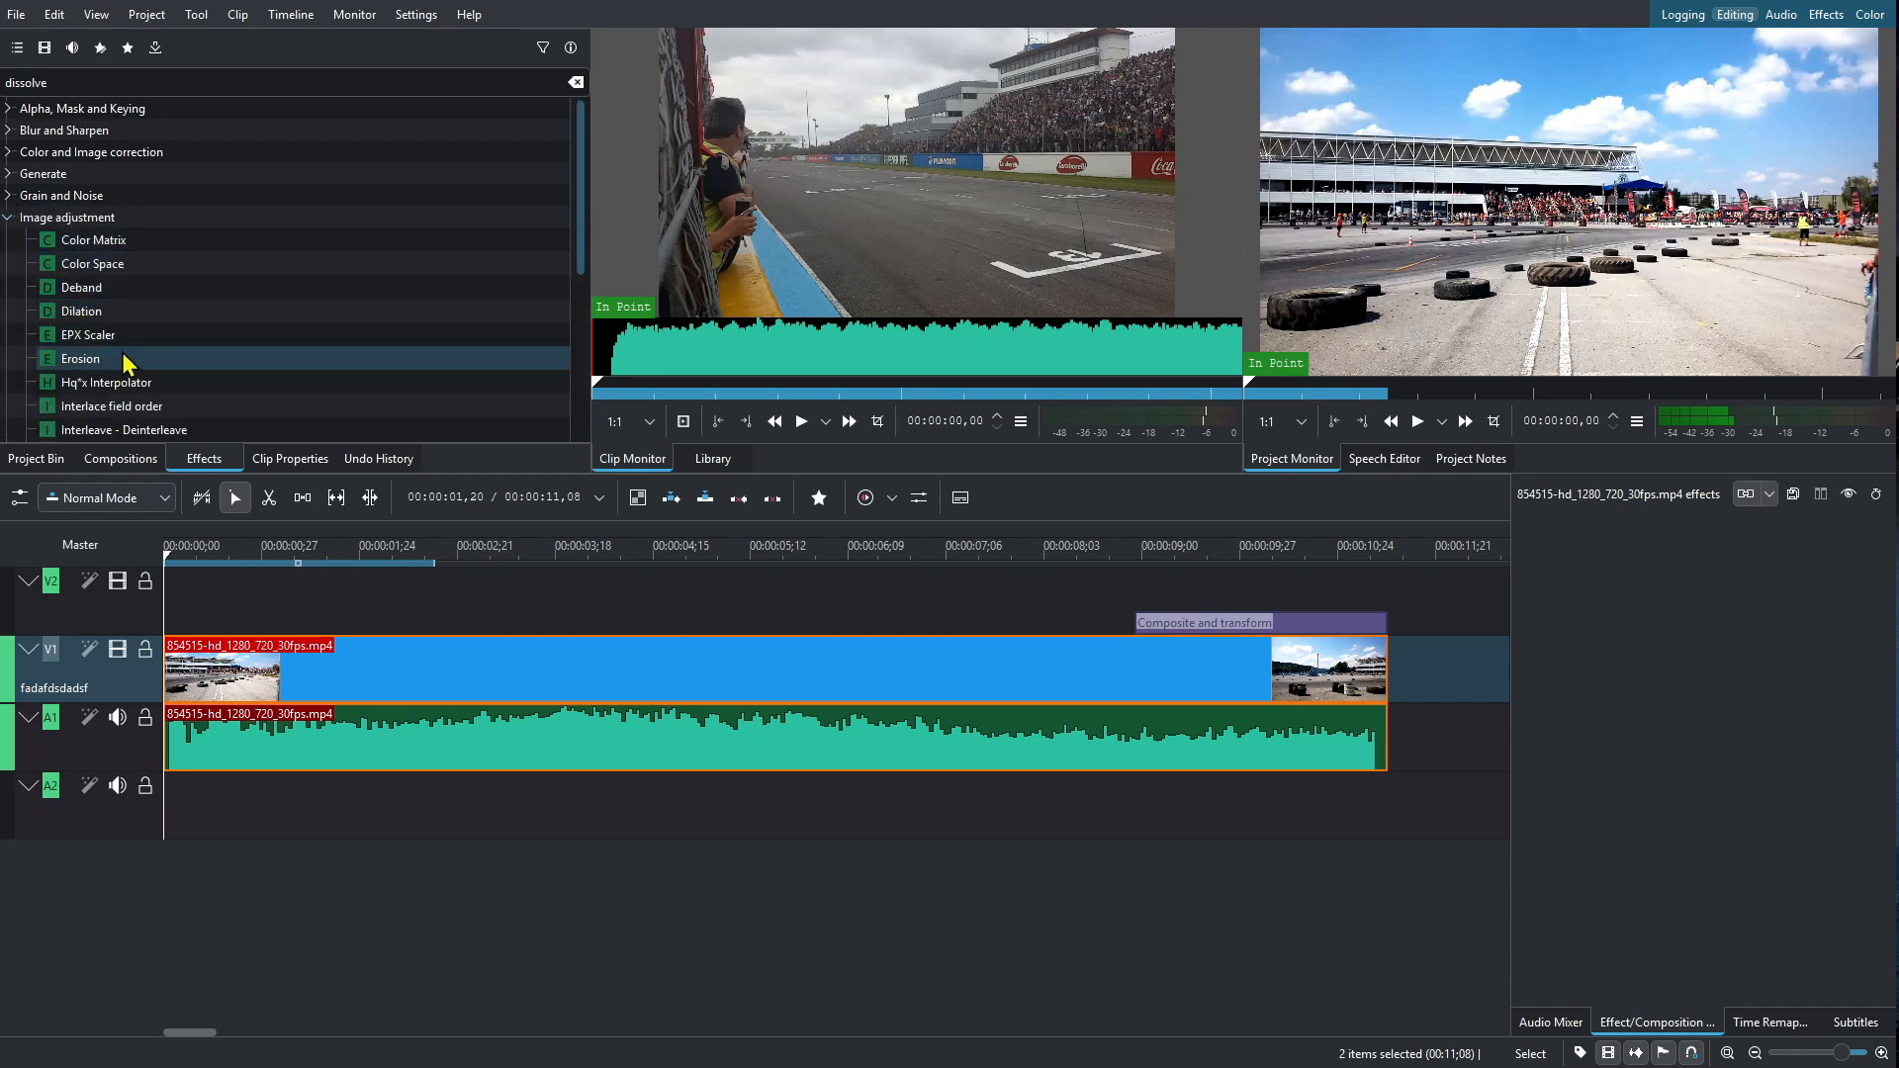
{"action": "scroll", "coordinate": [187, 317], "scroll_direction": "down", "scroll_amount": 3}
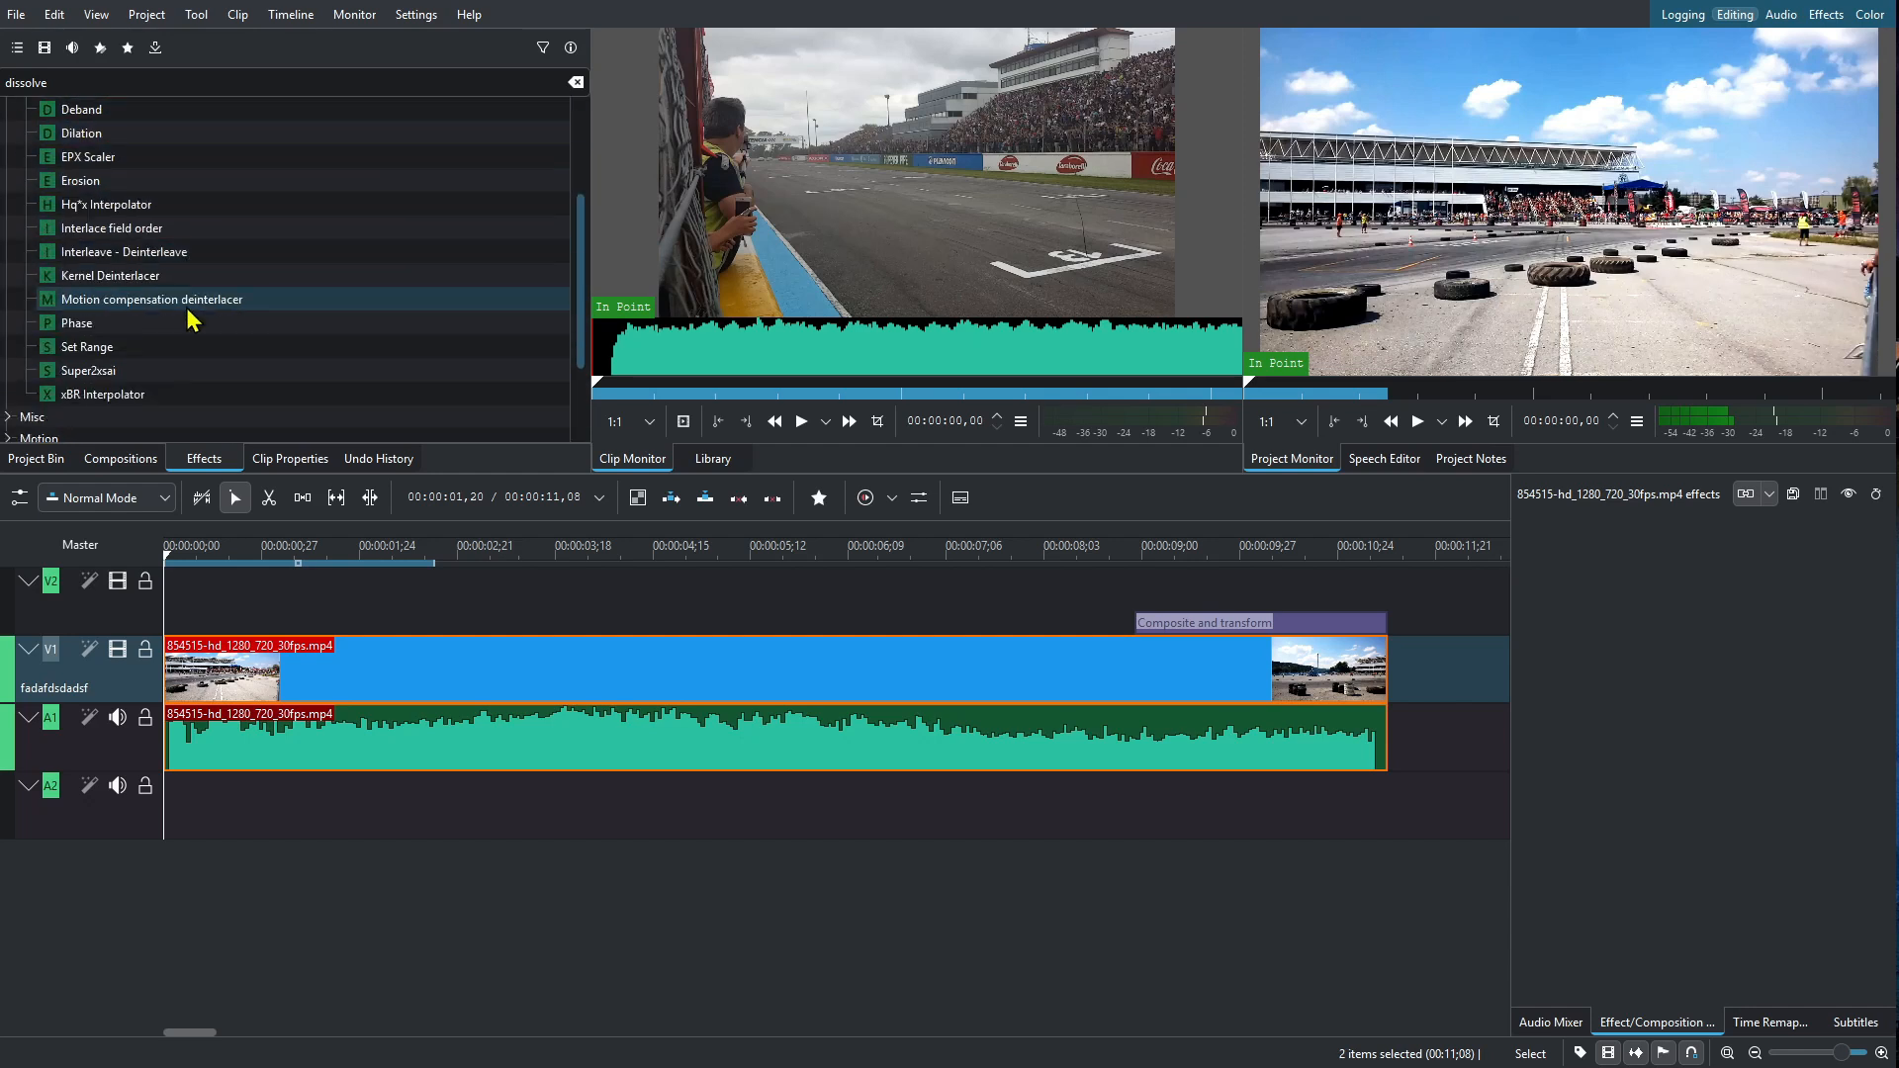
{"action": "scroll", "coordinate": [187, 317], "scroll_direction": "up", "scroll_amount": 3}
{"action": "left_click", "coordinate": [10, 181]}
Step: Browse the effects listed in the Motion and Stylize categories
{"action": "left_click", "coordinate": [10, 247]}
{"action": "scroll", "coordinate": [188, 312], "scroll_direction": "down", "scroll_amount": 2}
{"action": "scroll", "coordinate": [185, 305], "scroll_direction": "down", "scroll_amount": 1}
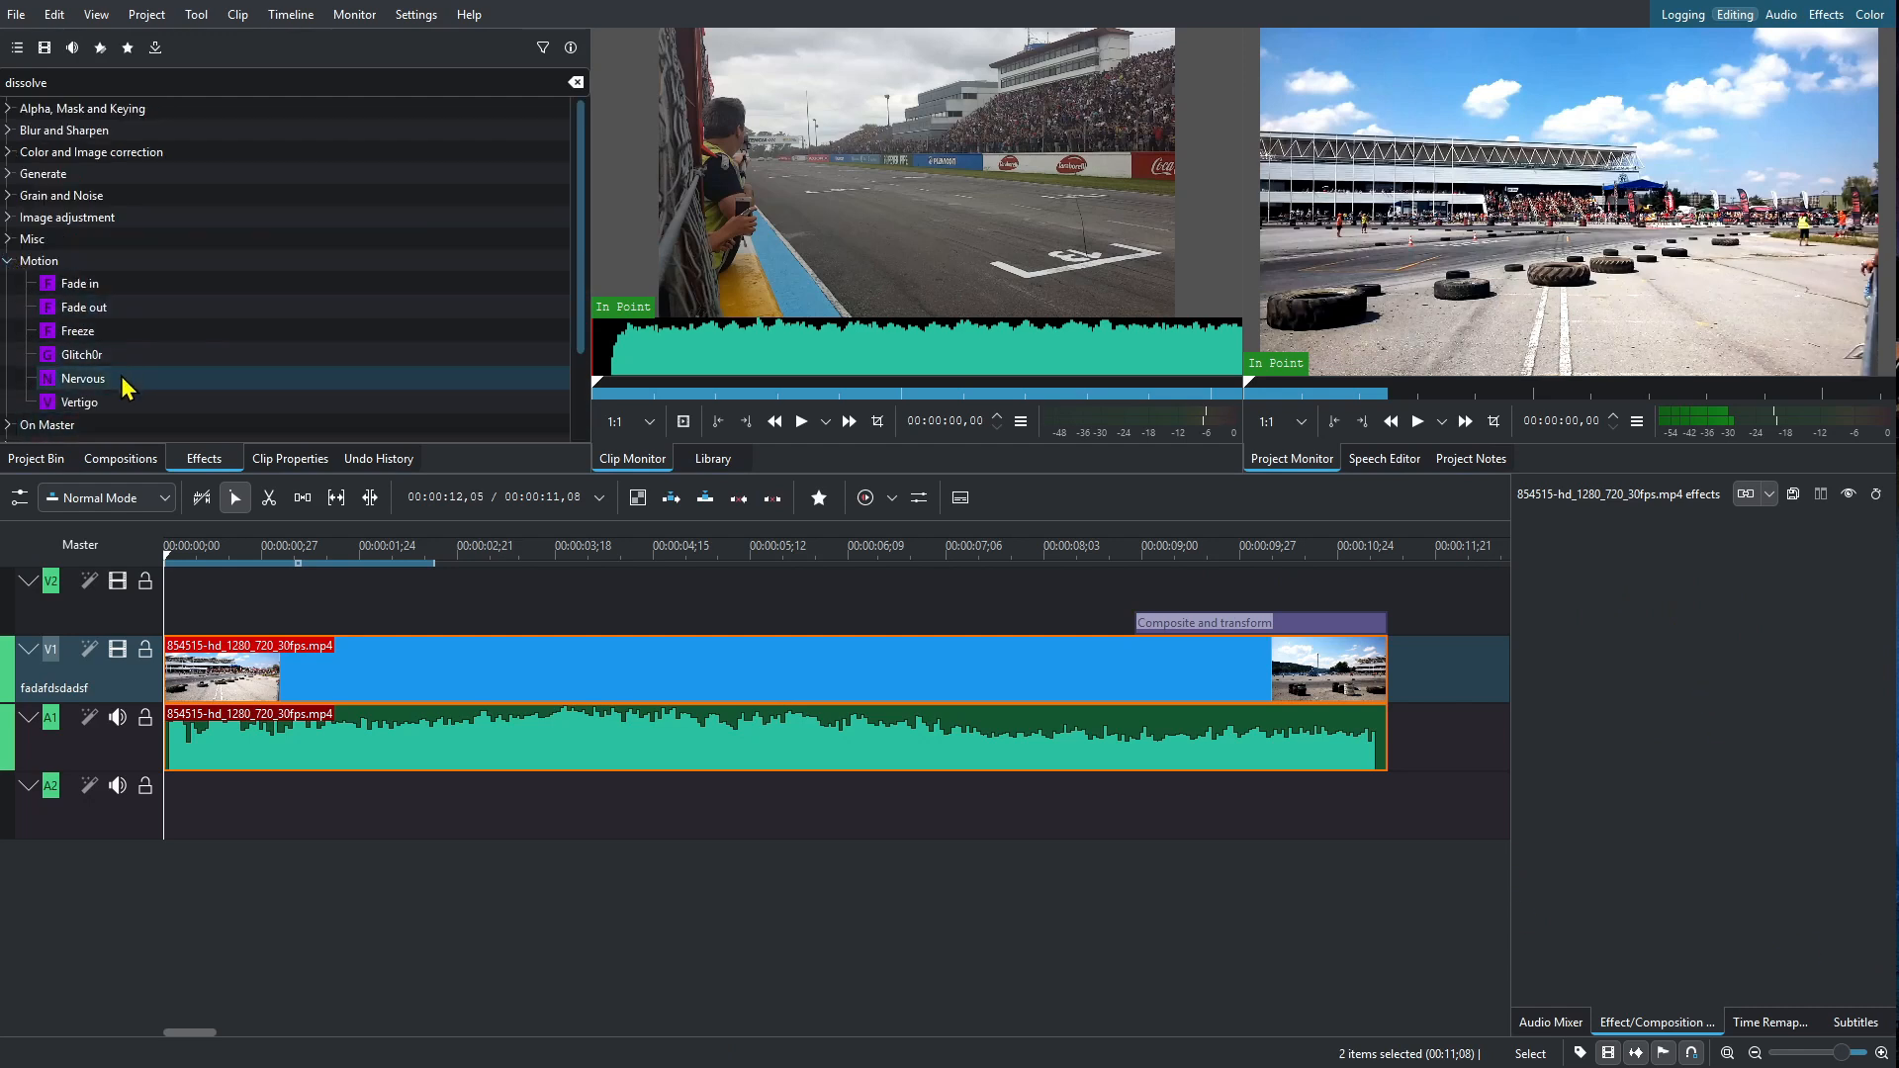
{"action": "left_click", "coordinate": [7, 258]}
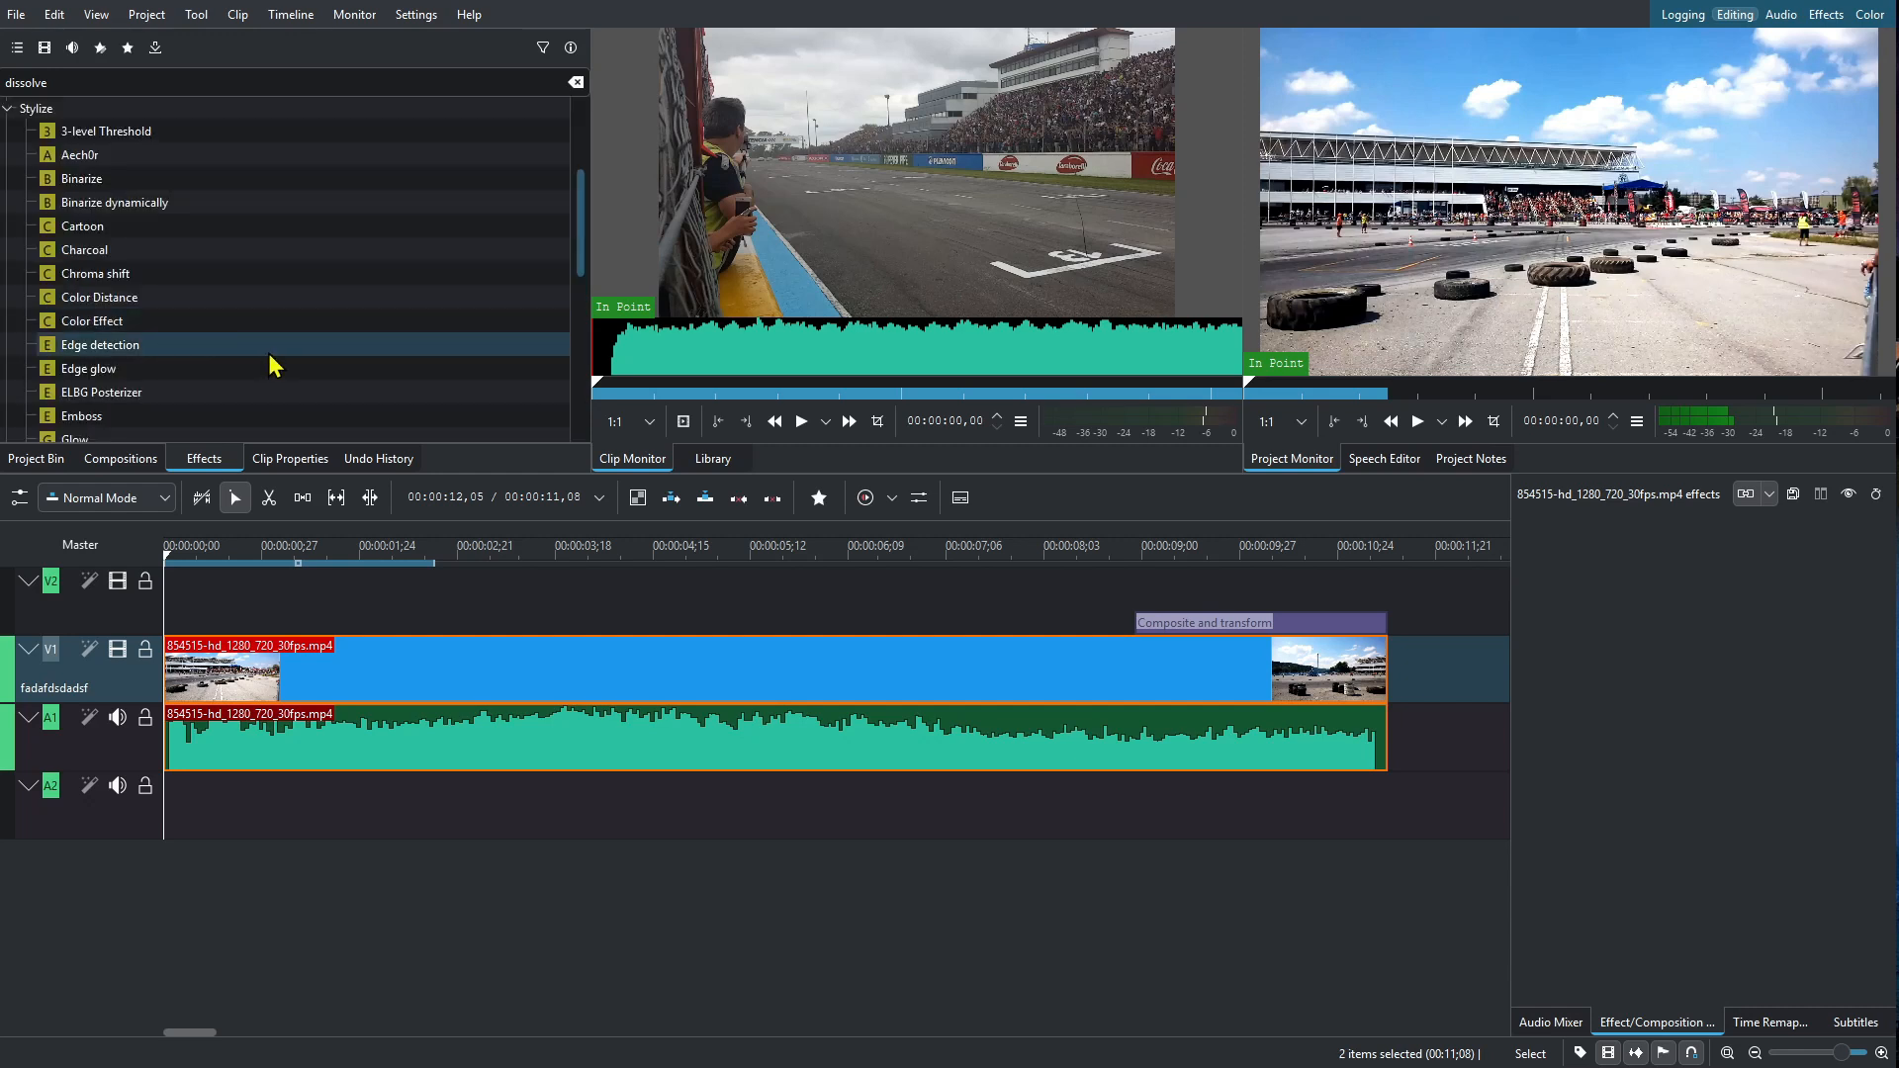
{"action": "scroll", "coordinate": [277, 348], "scroll_direction": "down", "scroll_amount": 2}
{"action": "scroll", "coordinate": [279, 350], "scroll_direction": "down", "scroll_amount": 4}
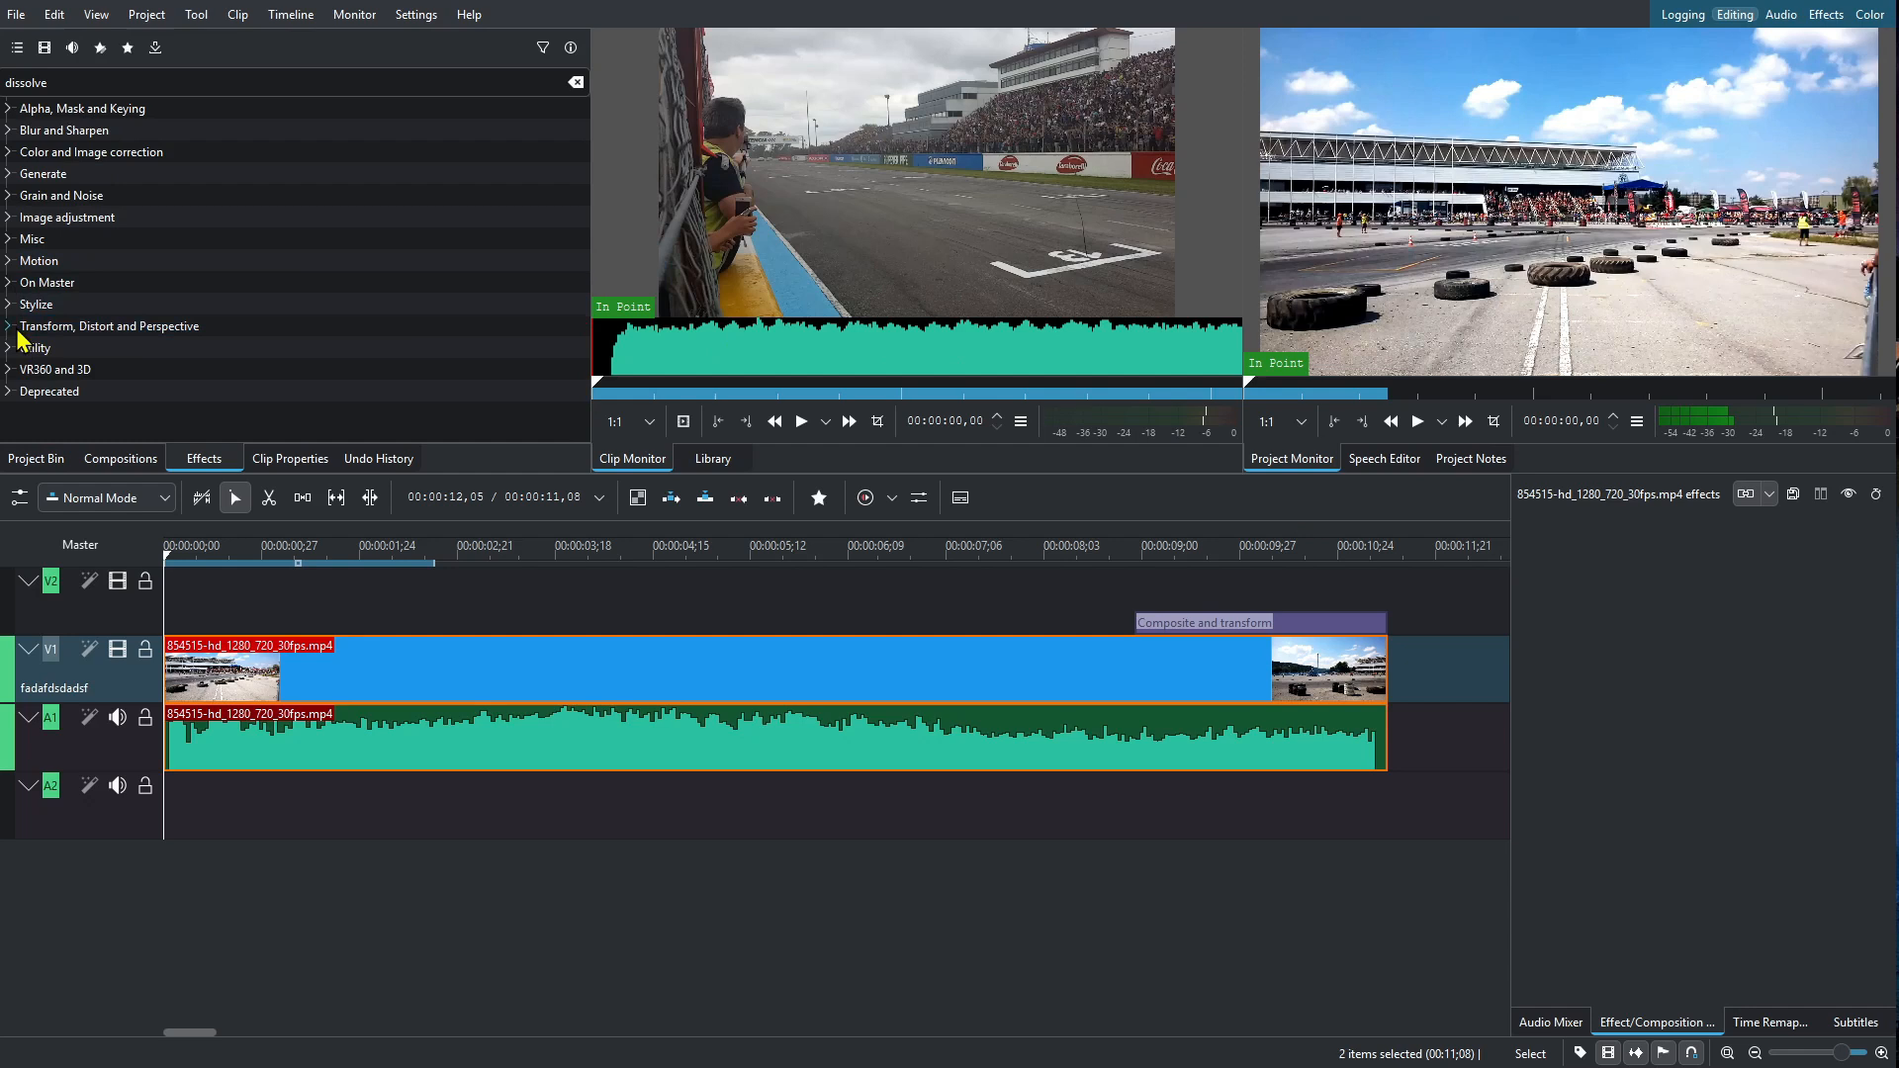
Step: Try the Flip Horizontally effect from Transform, Distort and Perspective on the V1 video clip, and undo it
{"action": "left_click", "coordinate": [9, 325]}
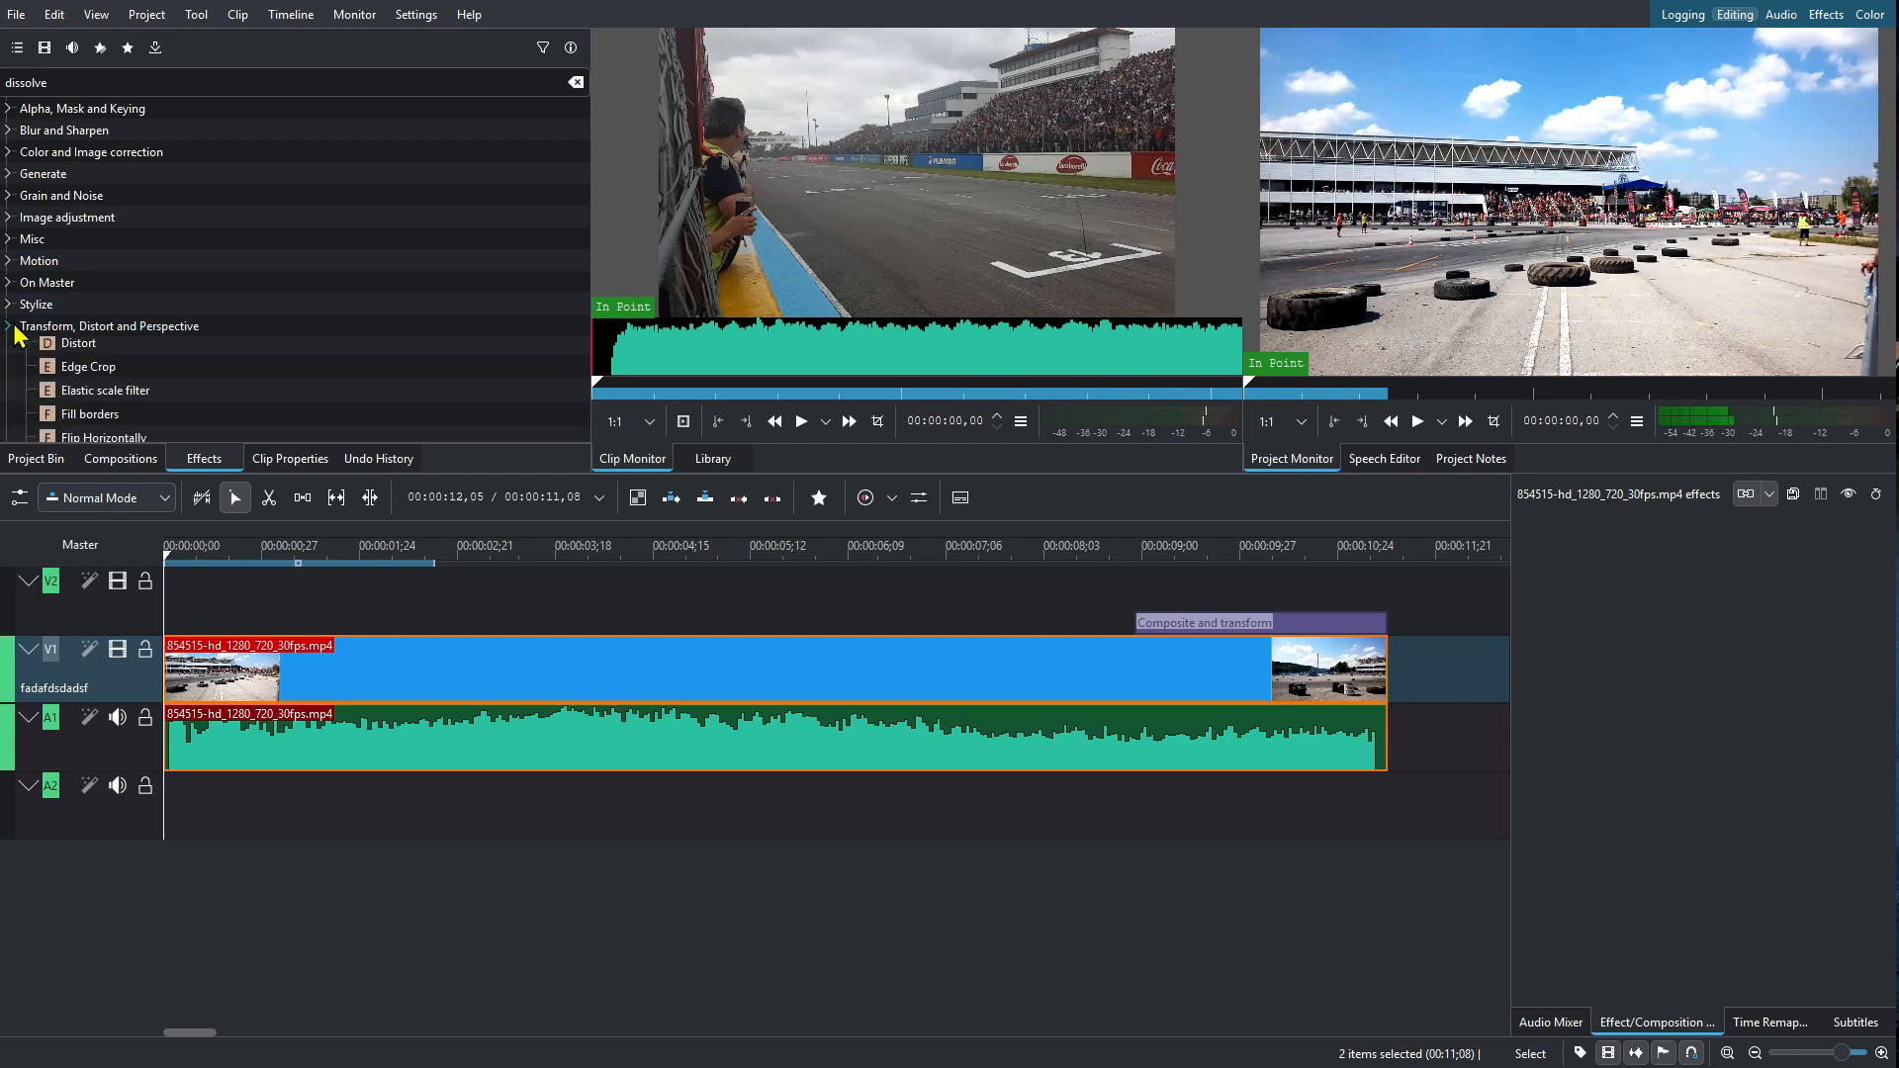
{"action": "scroll", "coordinate": [292, 321], "scroll_direction": "down", "scroll_amount": 1}
{"action": "scroll", "coordinate": [292, 321], "scroll_direction": "down", "scroll_amount": 6}
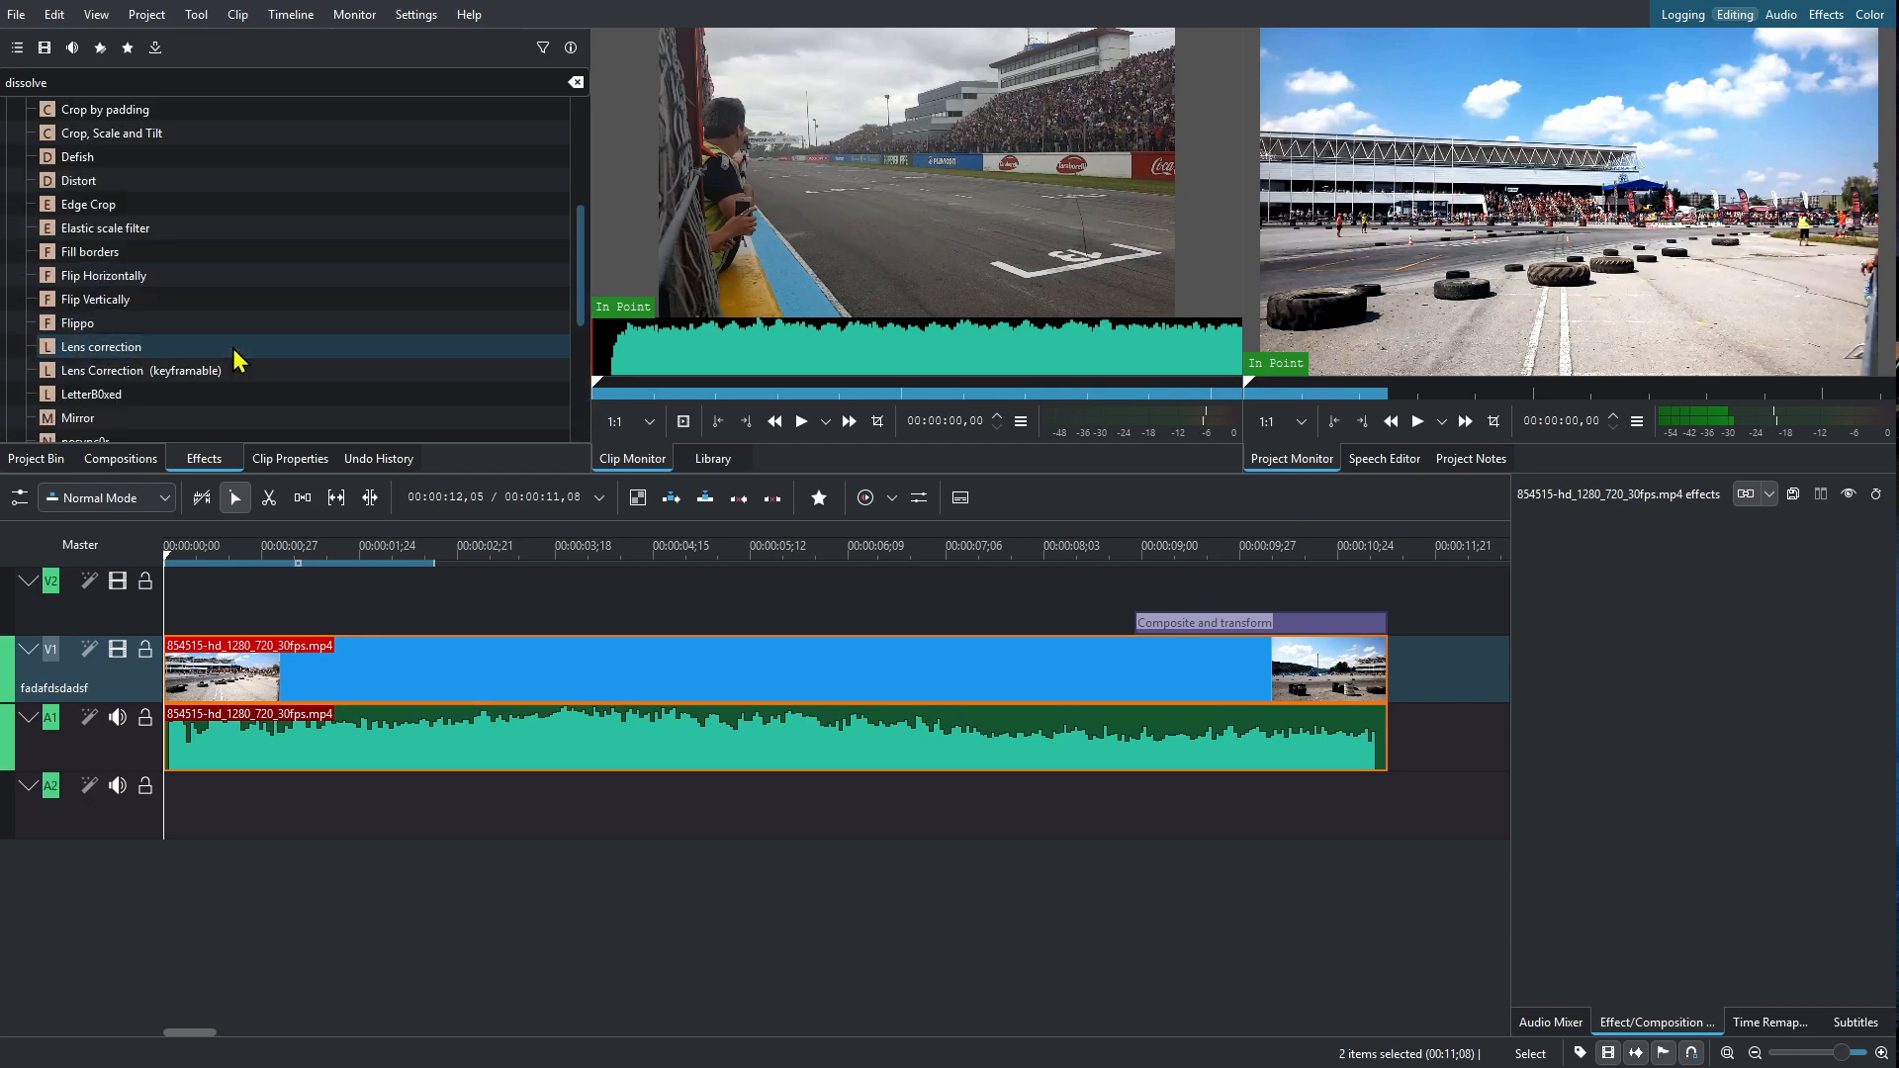
{"action": "scroll", "coordinate": [285, 326], "scroll_direction": "down", "scroll_amount": 1}
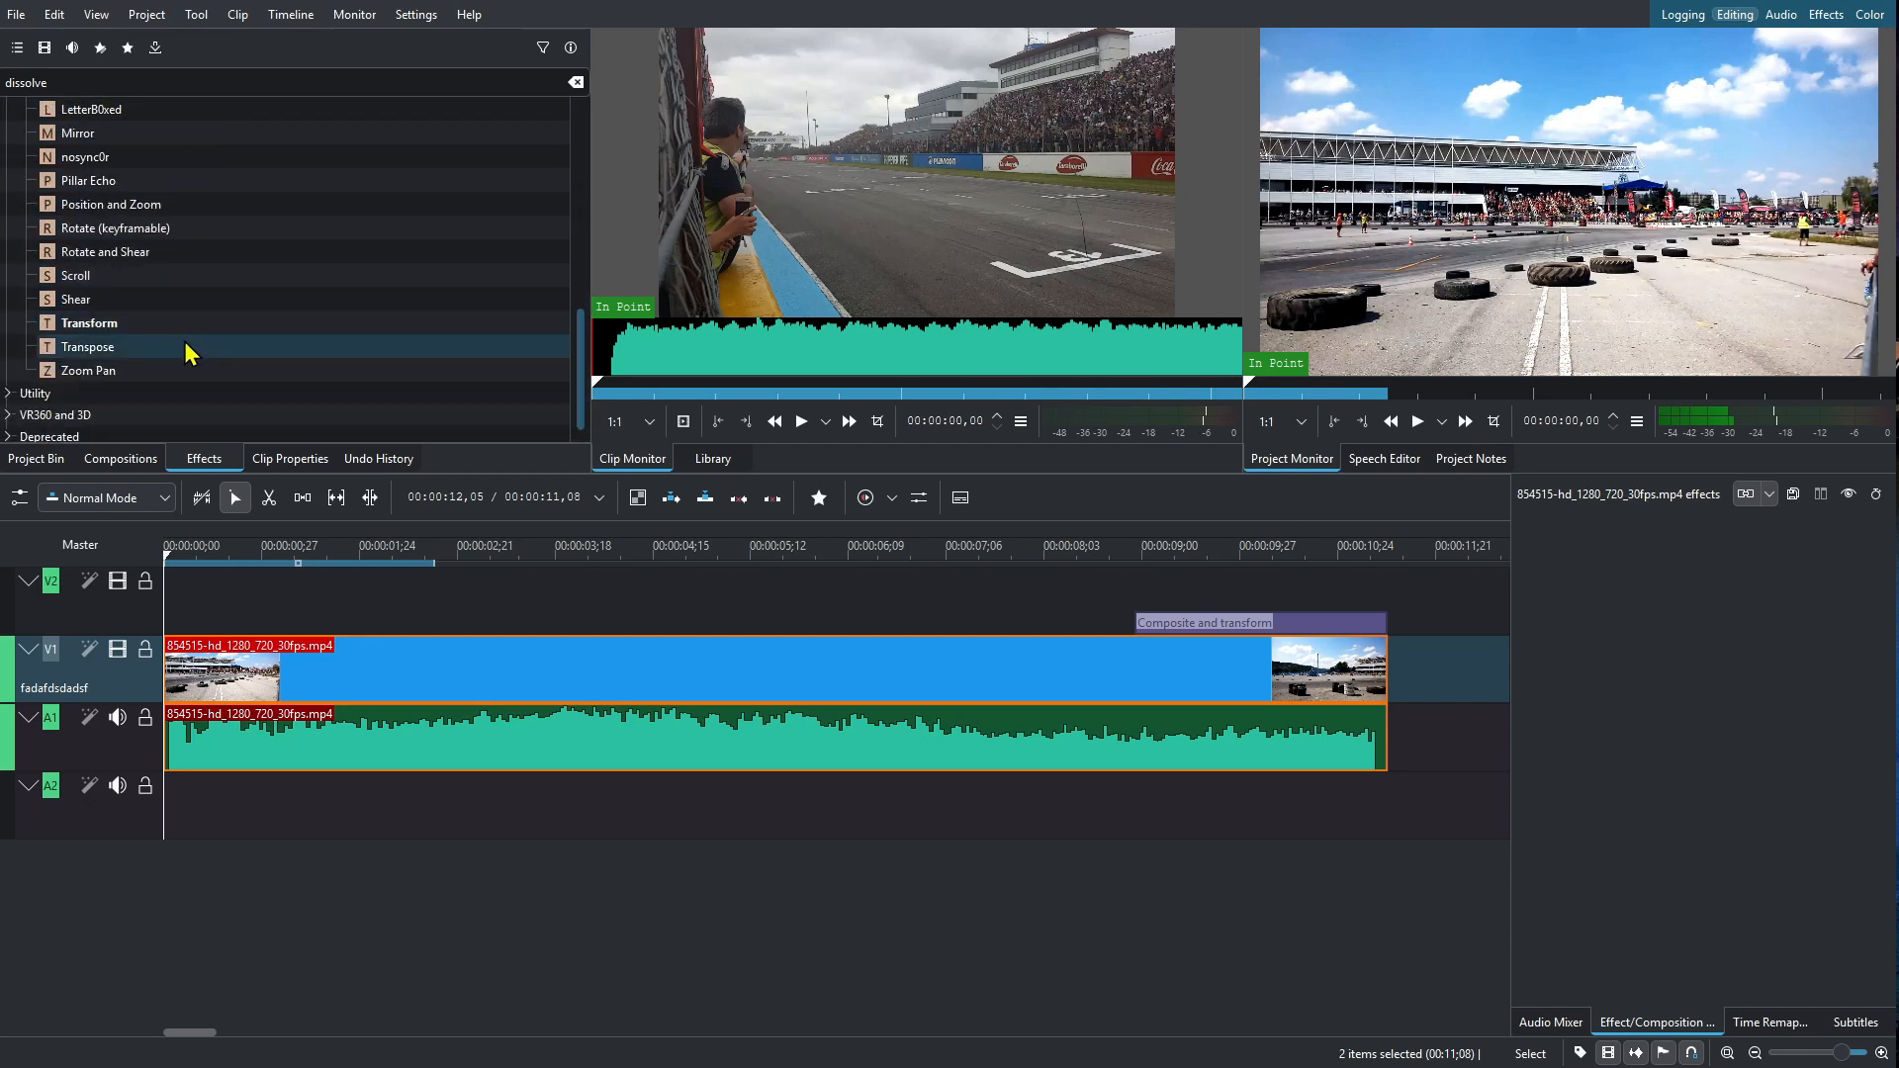
{"action": "scroll", "coordinate": [174, 335], "scroll_direction": "up", "scroll_amount": 4}
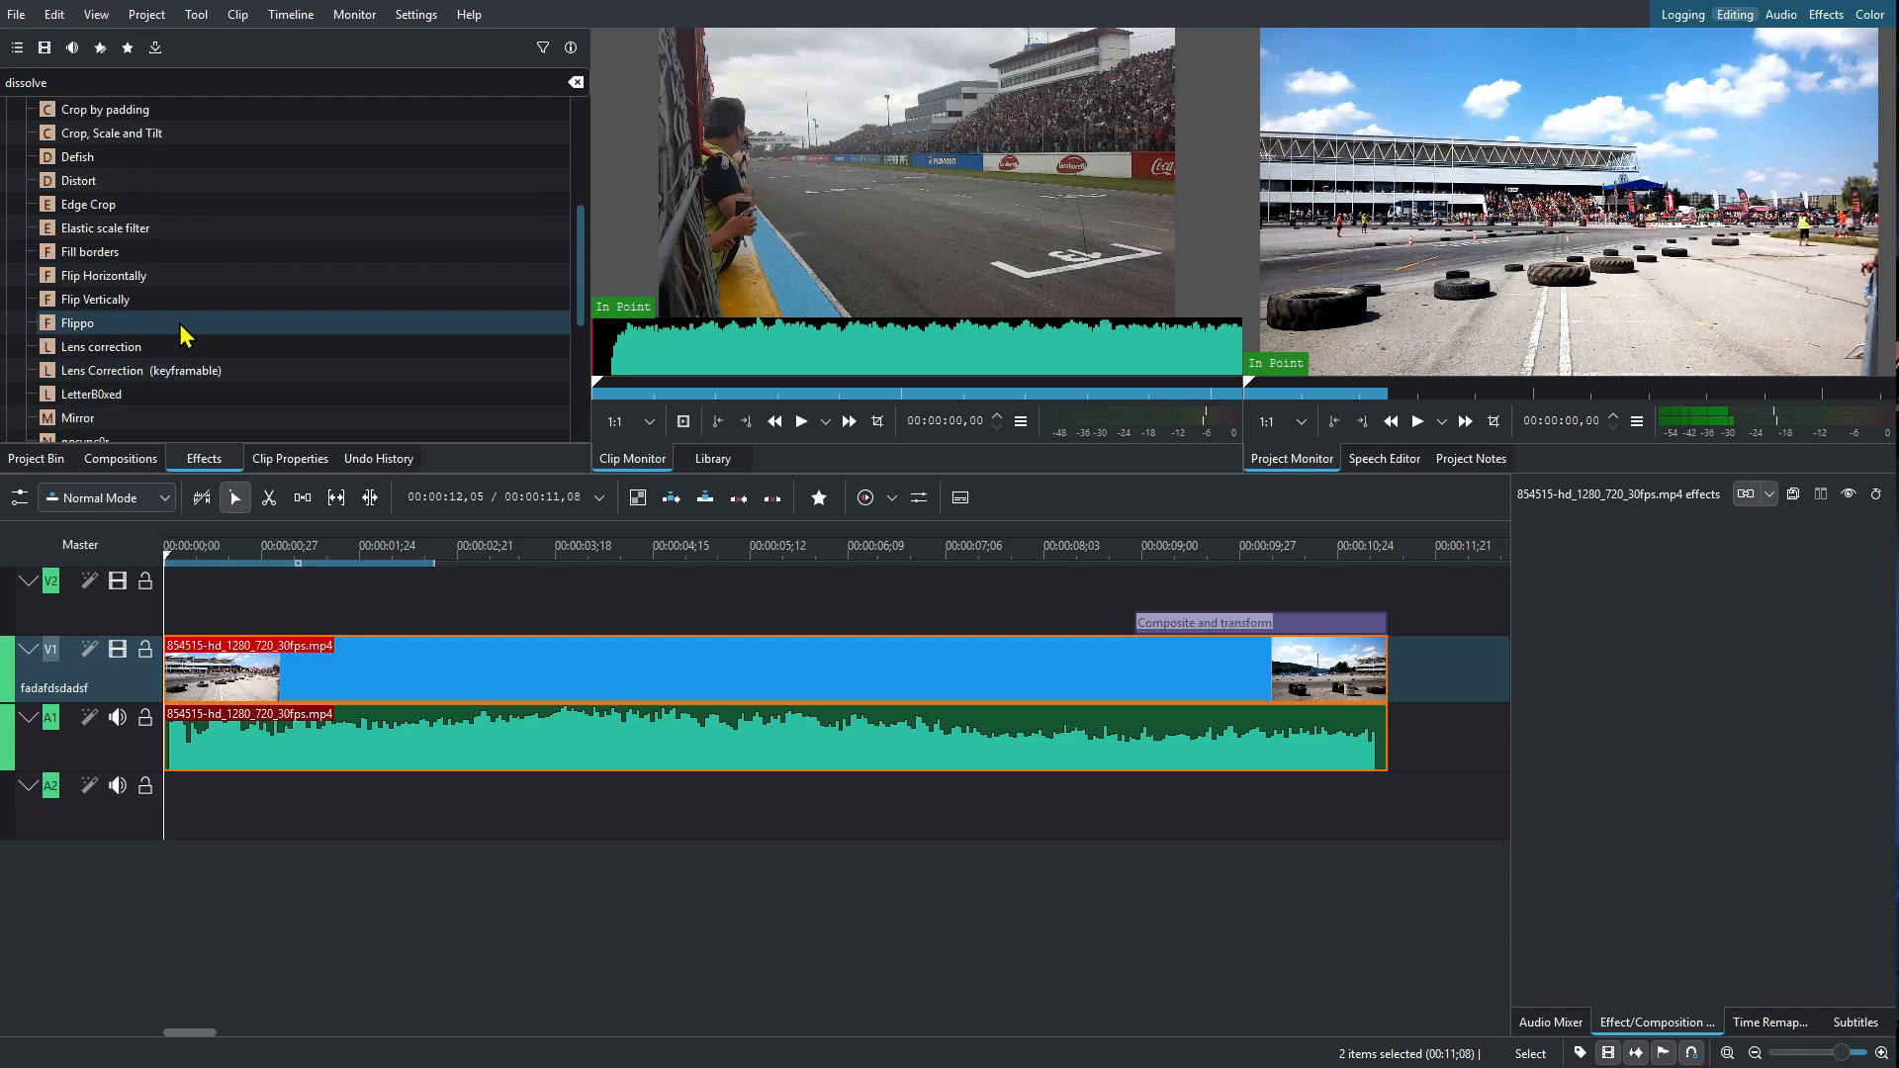
{"action": "left_click_drag", "start_coordinate": [141, 309], "coordinate": [1074, 652]}
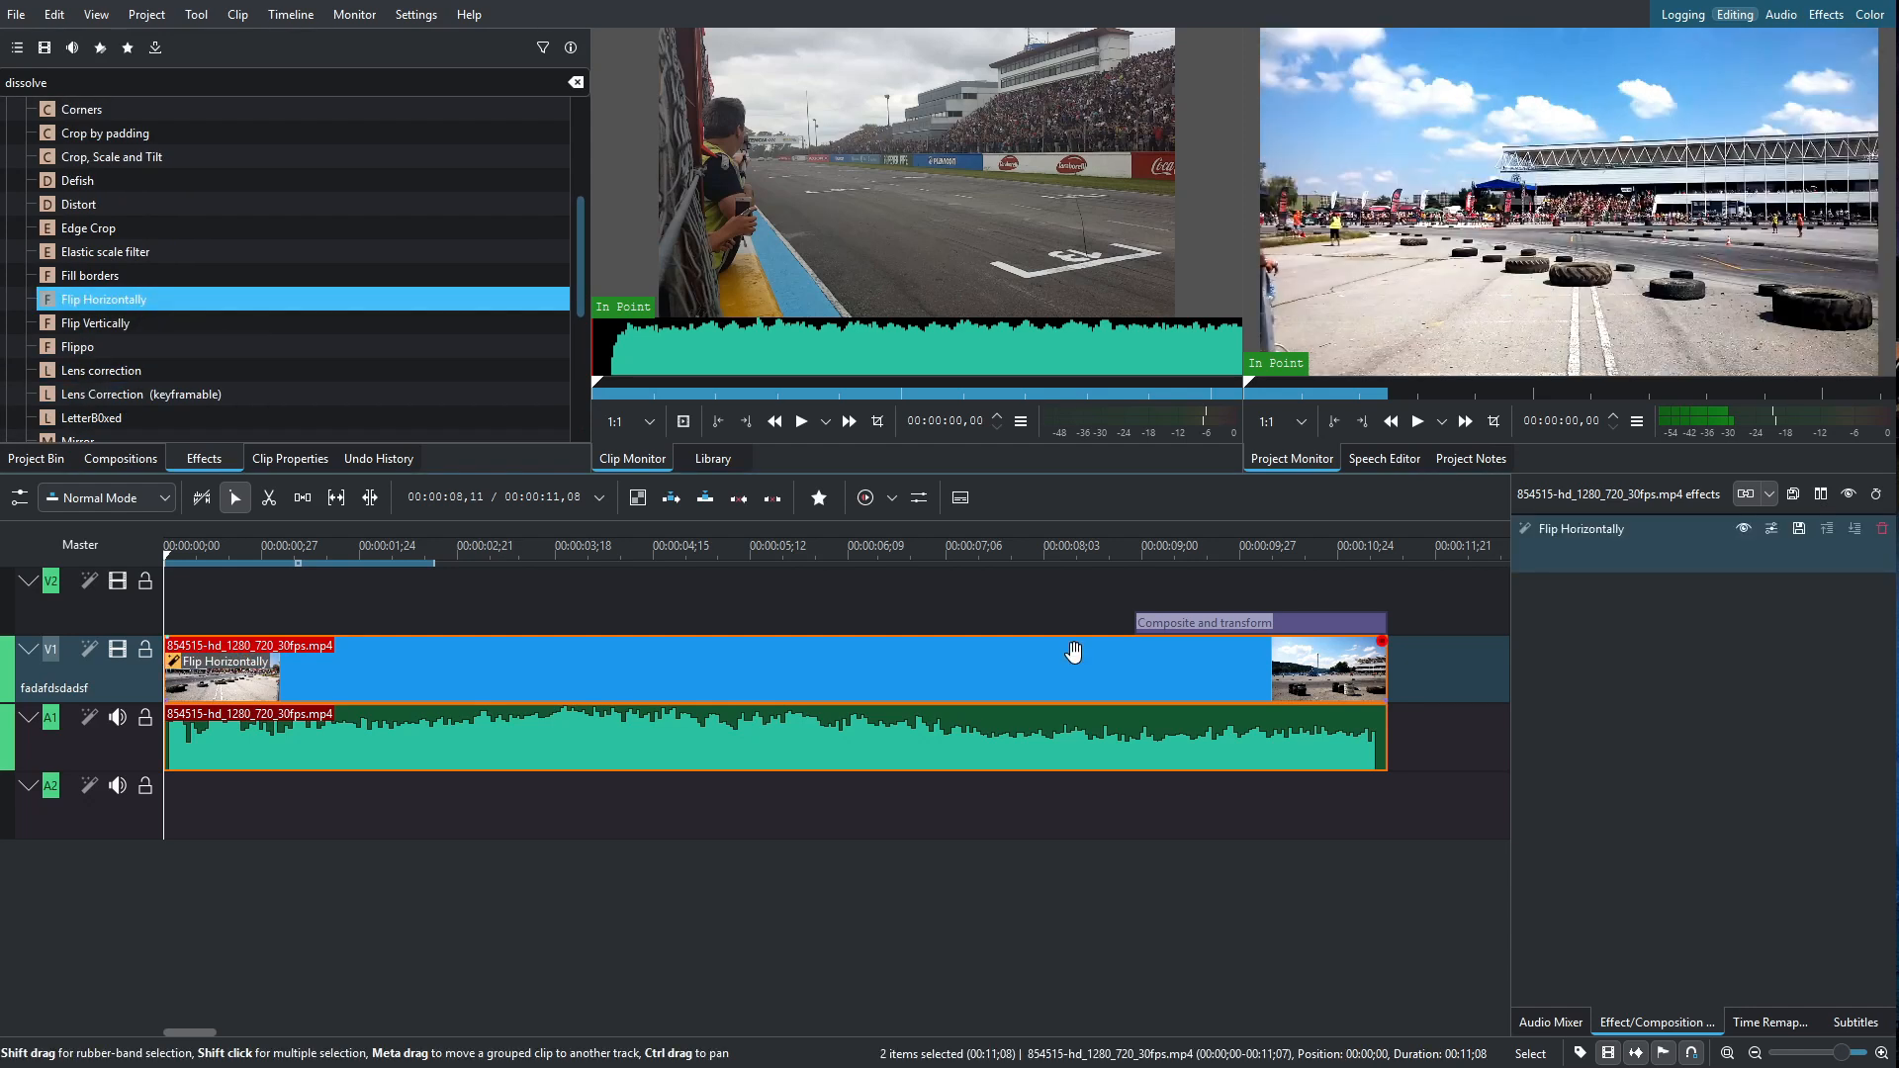
{"action": "key", "text": "ctrl+z"}
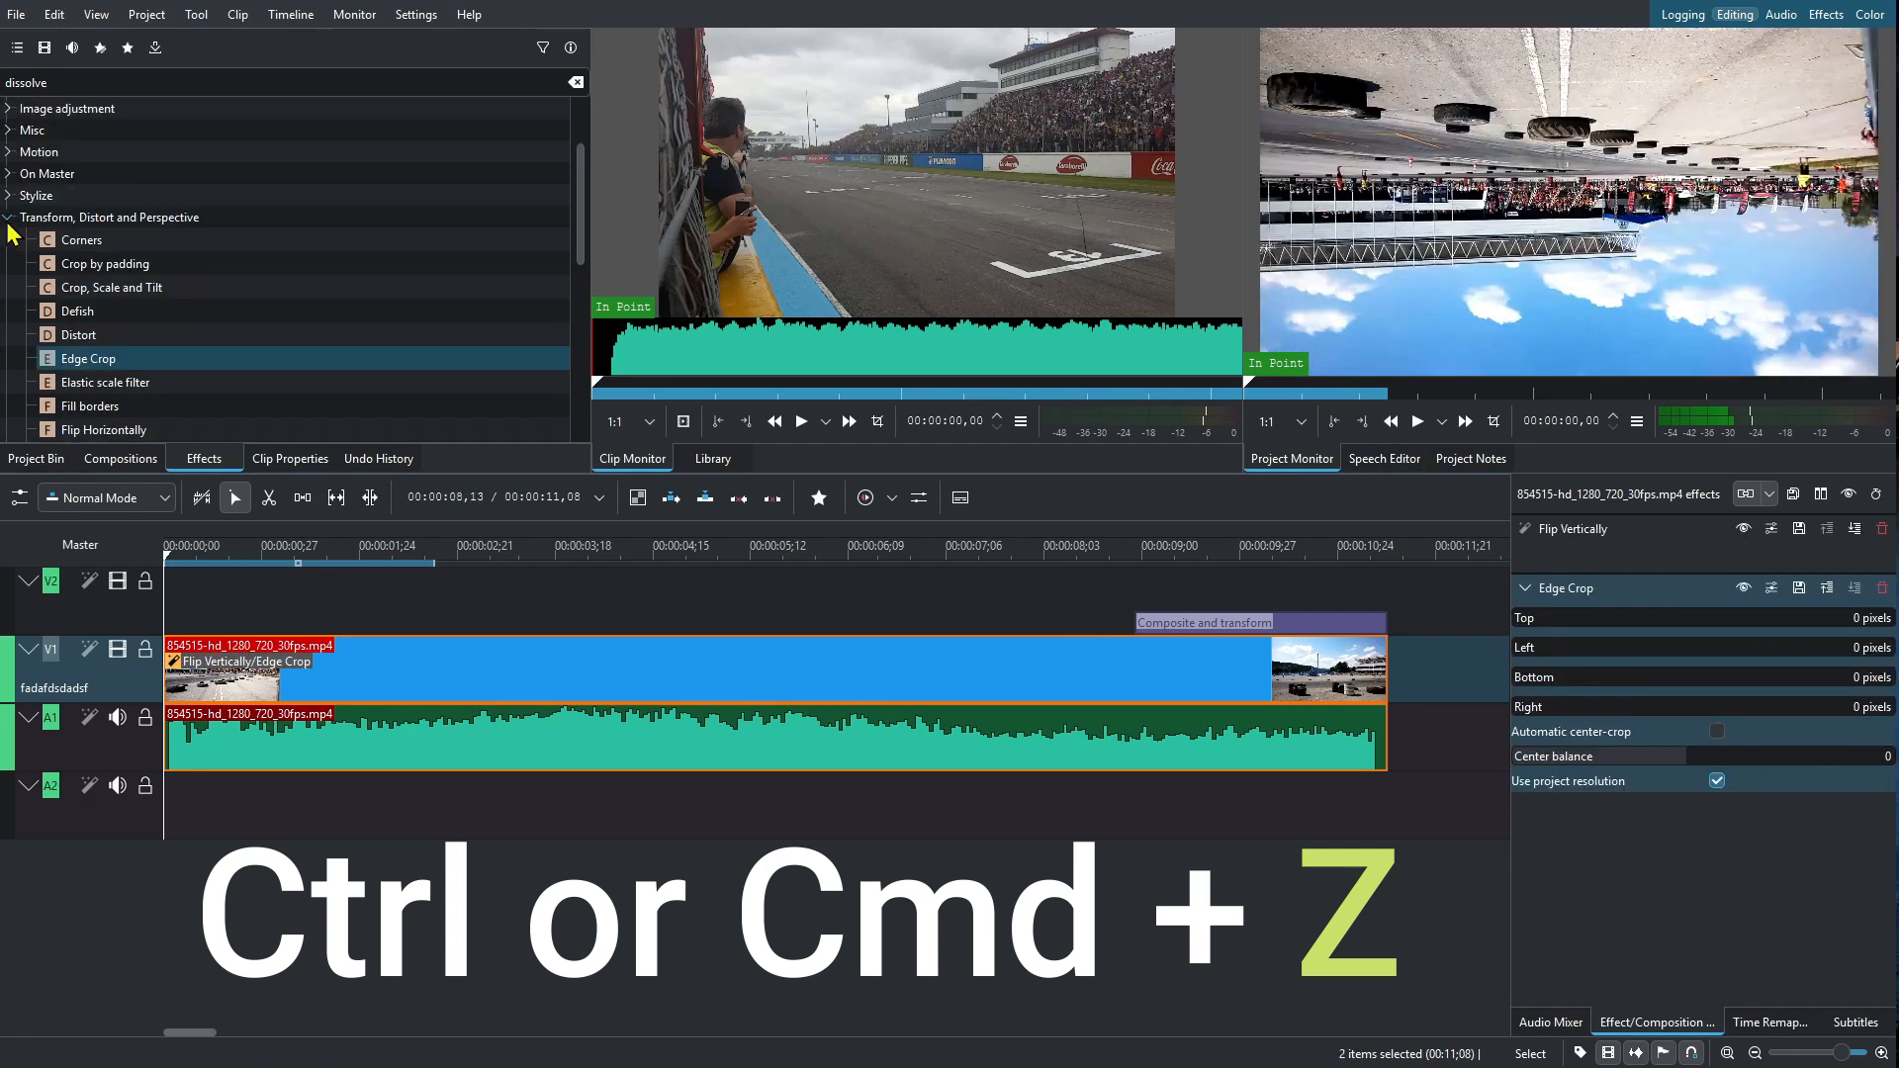
Step: Switch the effects list to audio effects and look through the Audio, Channels and CMT Plugins categories
{"action": "left_click", "coordinate": [8, 219]}
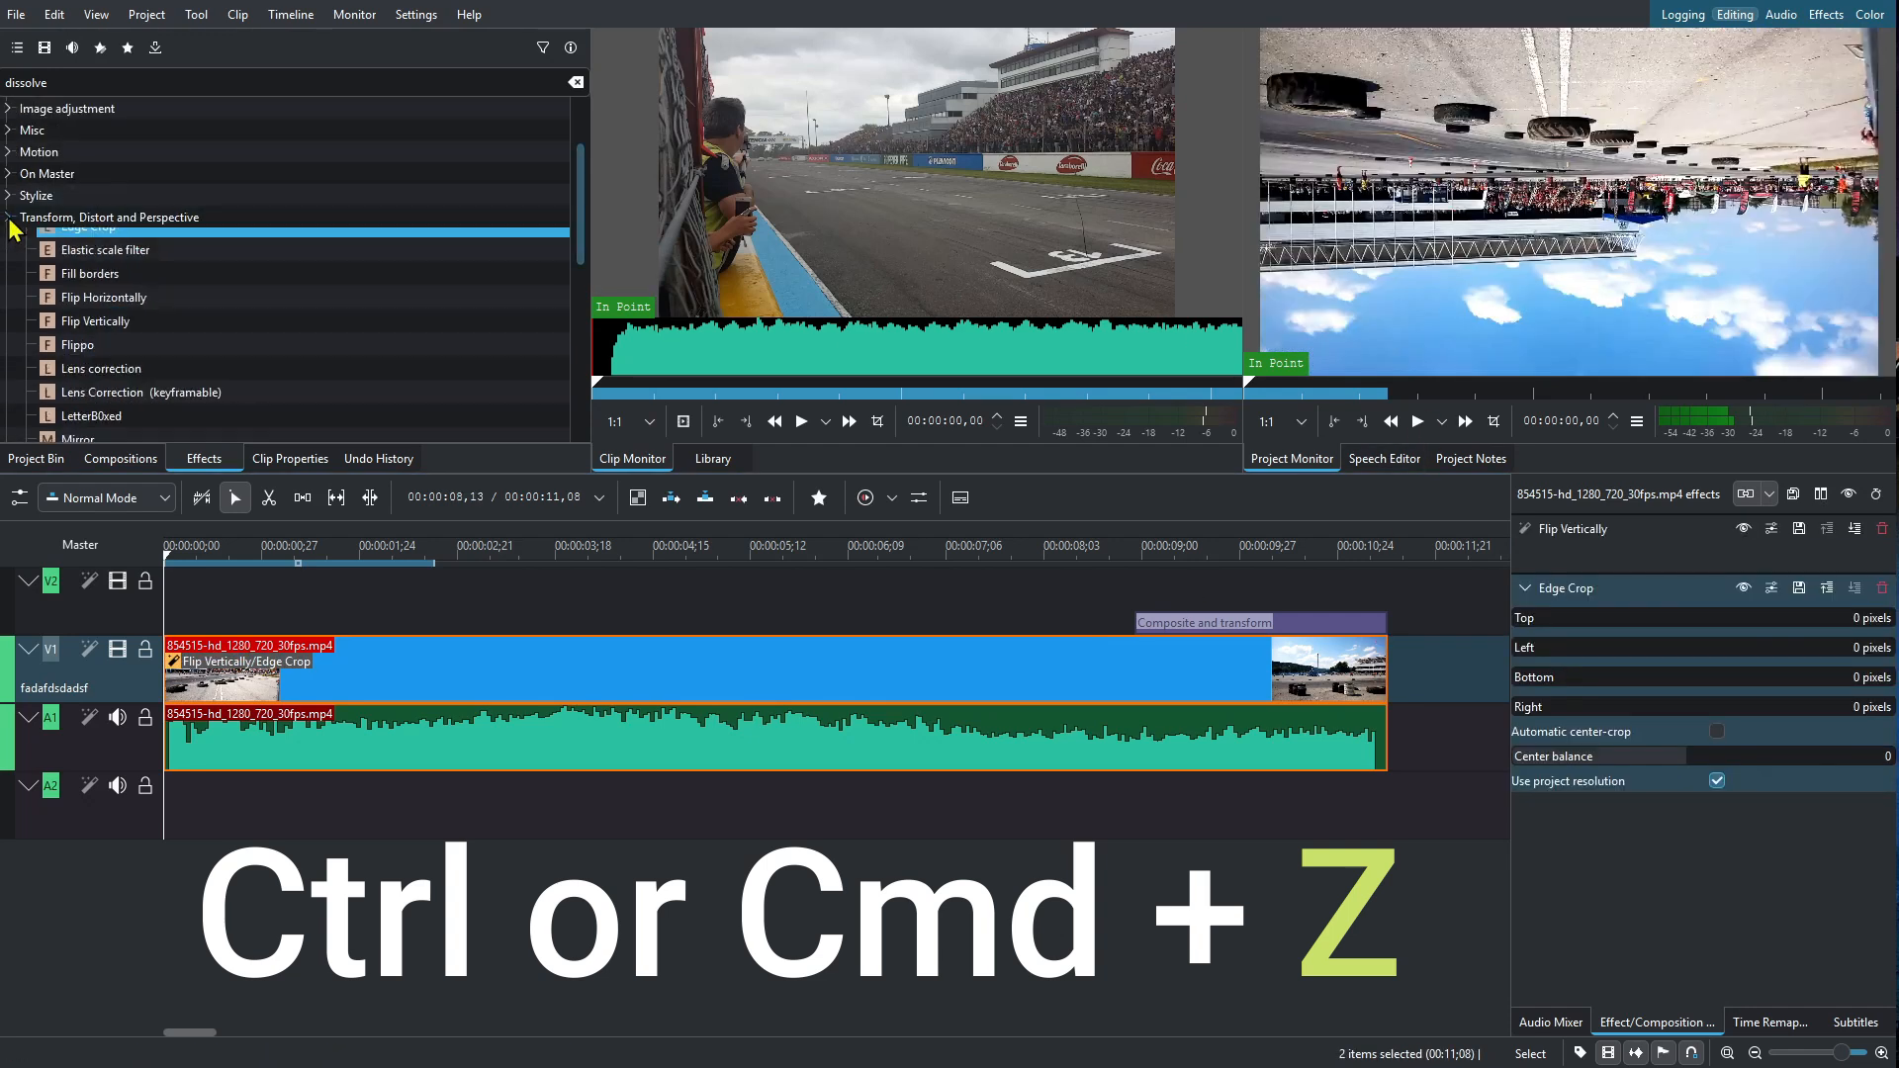
{"action": "left_click", "coordinate": [10, 326]}
{"action": "left_click", "coordinate": [12, 325]}
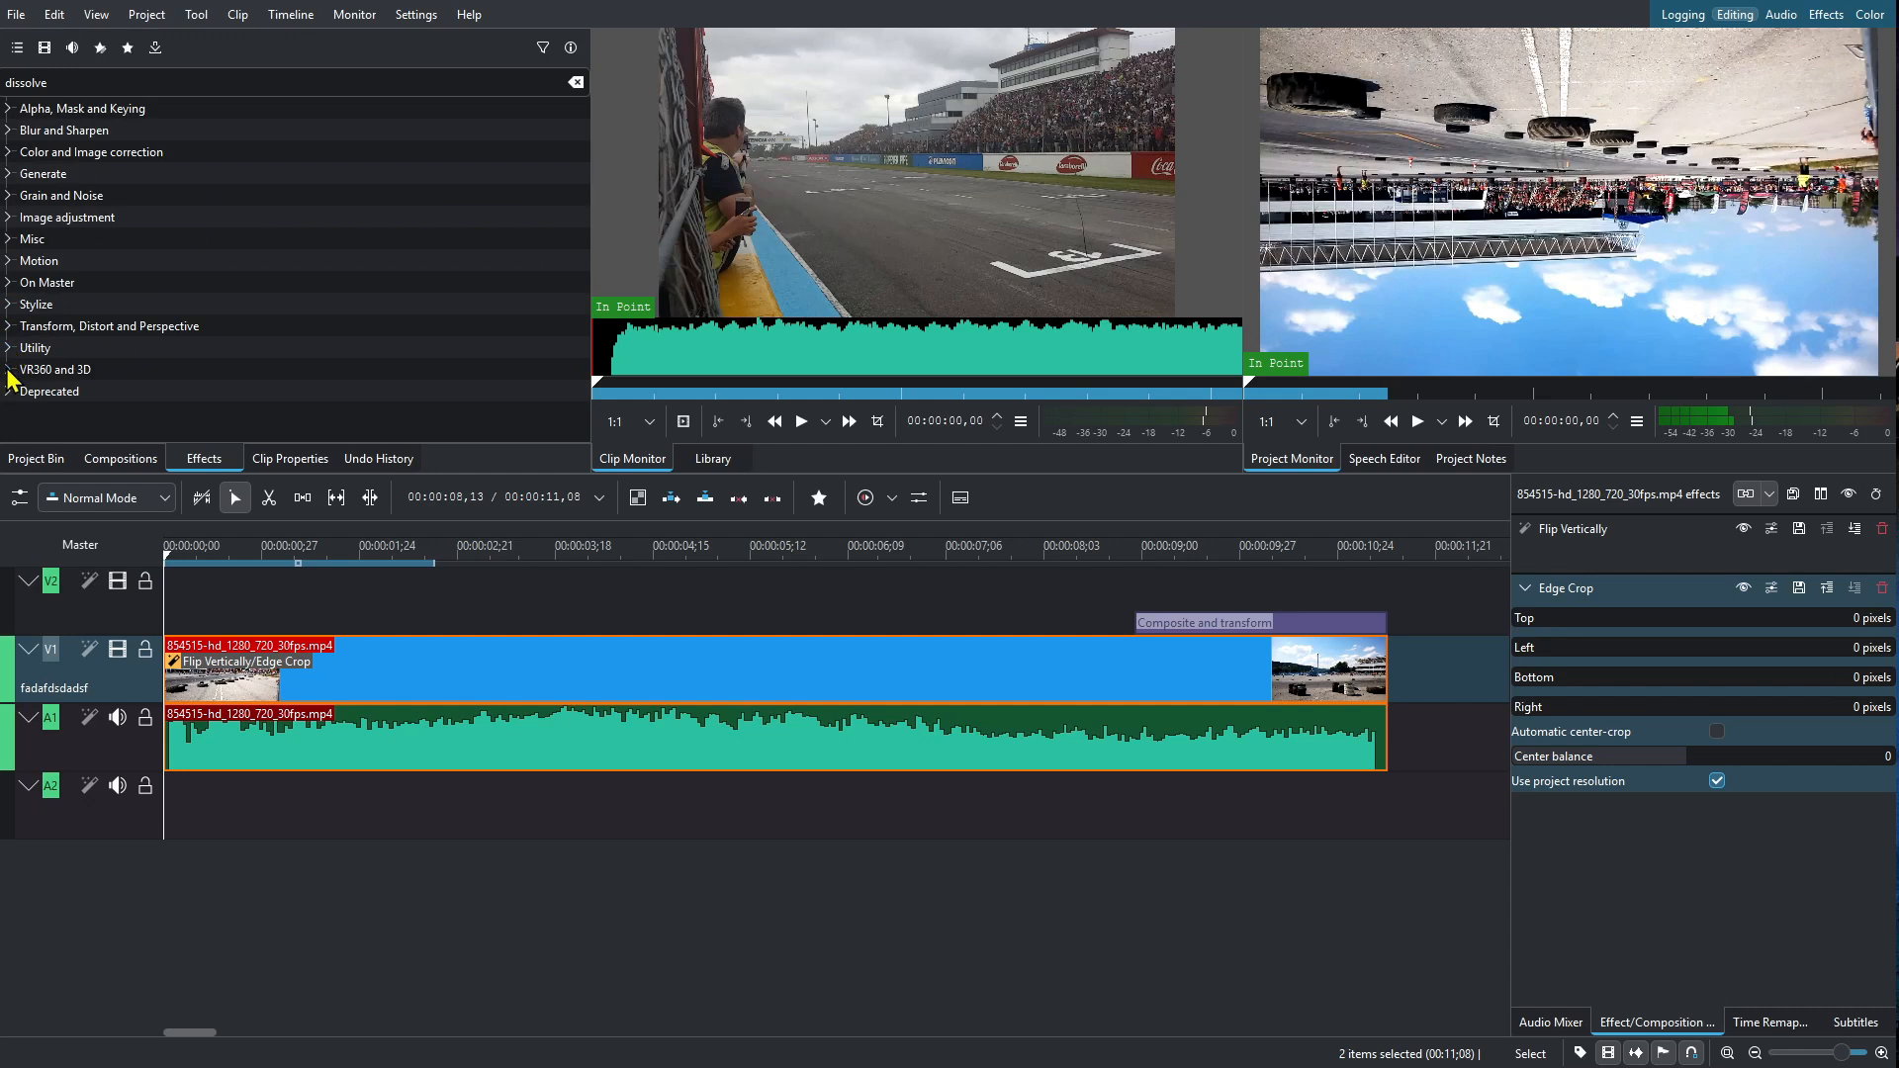
{"action": "left_click", "coordinate": [69, 47]}
{"action": "double_click", "coordinate": [43, 110]}
{"action": "scroll", "coordinate": [413, 265], "scroll_direction": "down", "scroll_amount": 5}
{"action": "scroll", "coordinate": [409, 255], "scroll_direction": "up", "scroll_amount": 6}
{"action": "left_click", "coordinate": [8, 109]}
{"action": "left_click", "coordinate": [8, 131]}
{"action": "left_click", "coordinate": [8, 131]}
{"action": "left_click", "coordinate": [8, 152]}
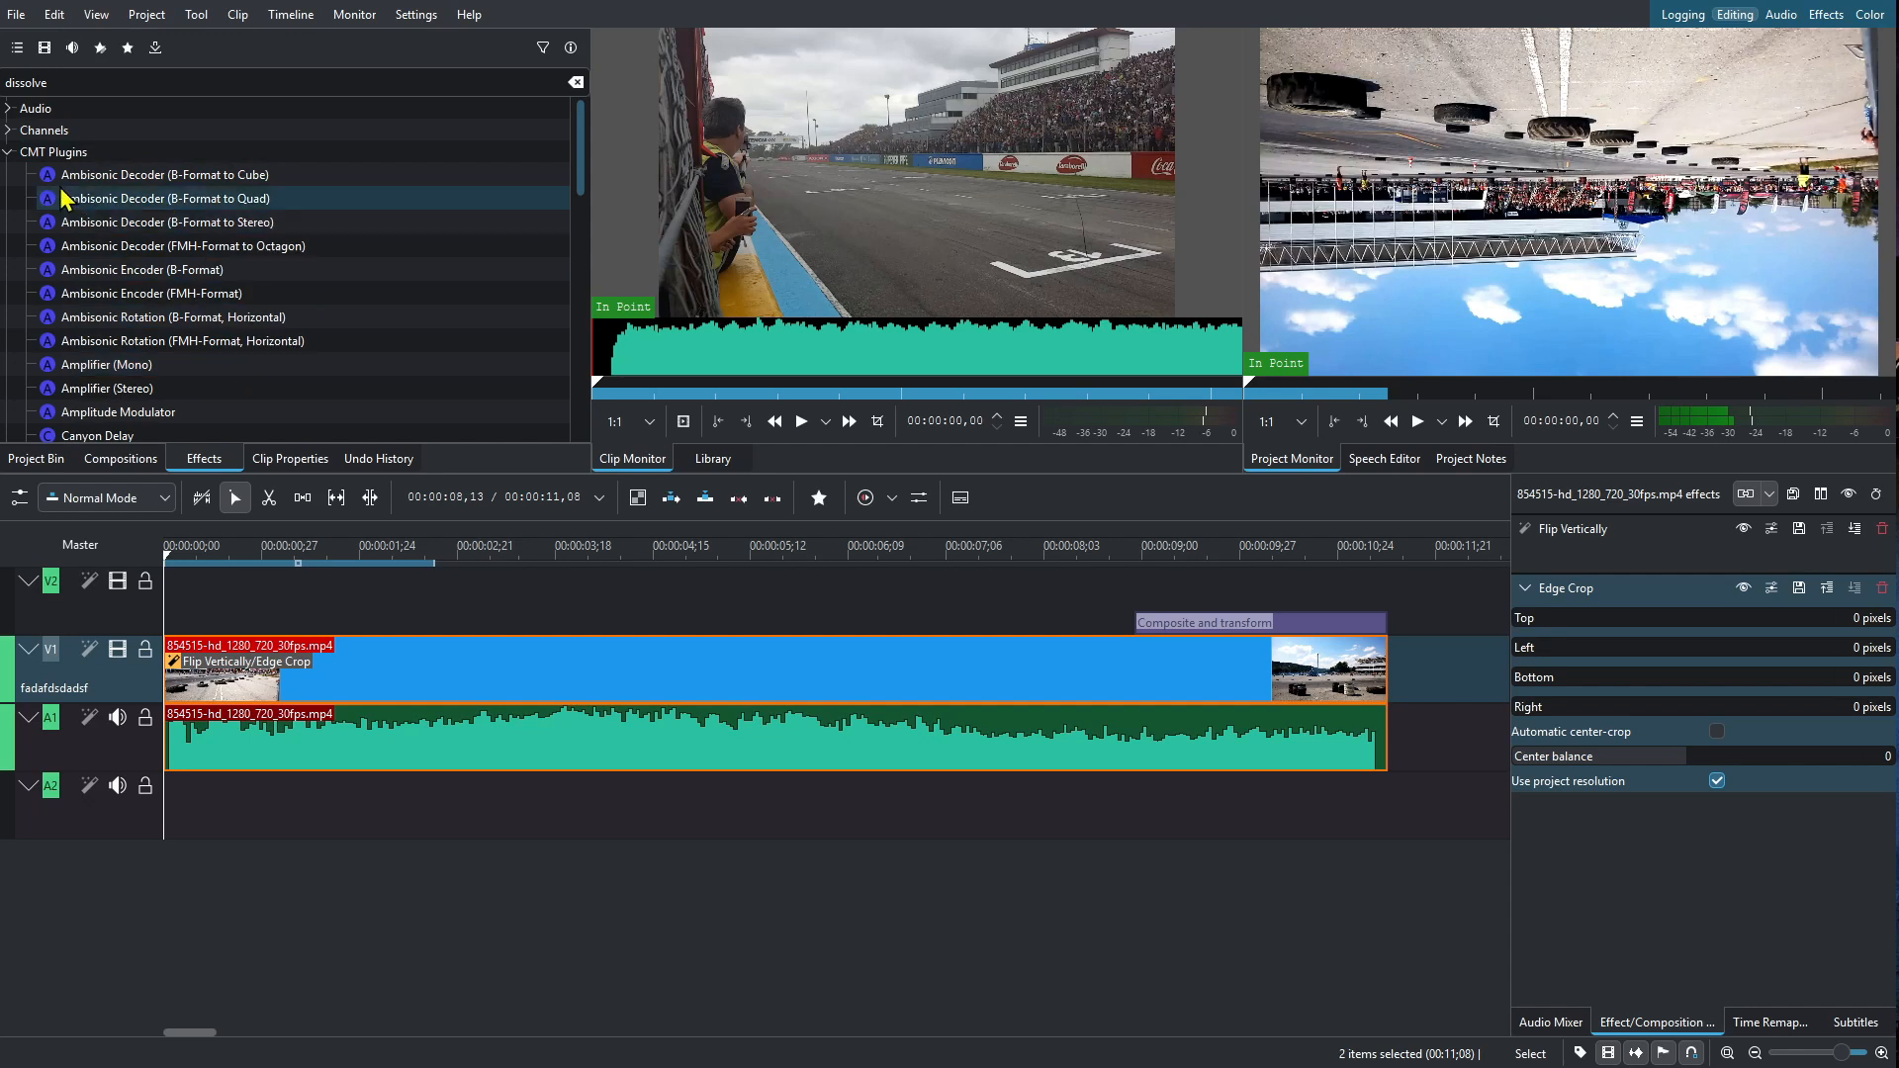
{"action": "left_click", "coordinate": [9, 152]}
Step: Apply the Pan effect from the Channels category to the A1 audio clip and show its settings
{"action": "left_click", "coordinate": [10, 131]}
{"action": "left_click_drag", "start_coordinate": [60, 271], "coordinate": [483, 732]}
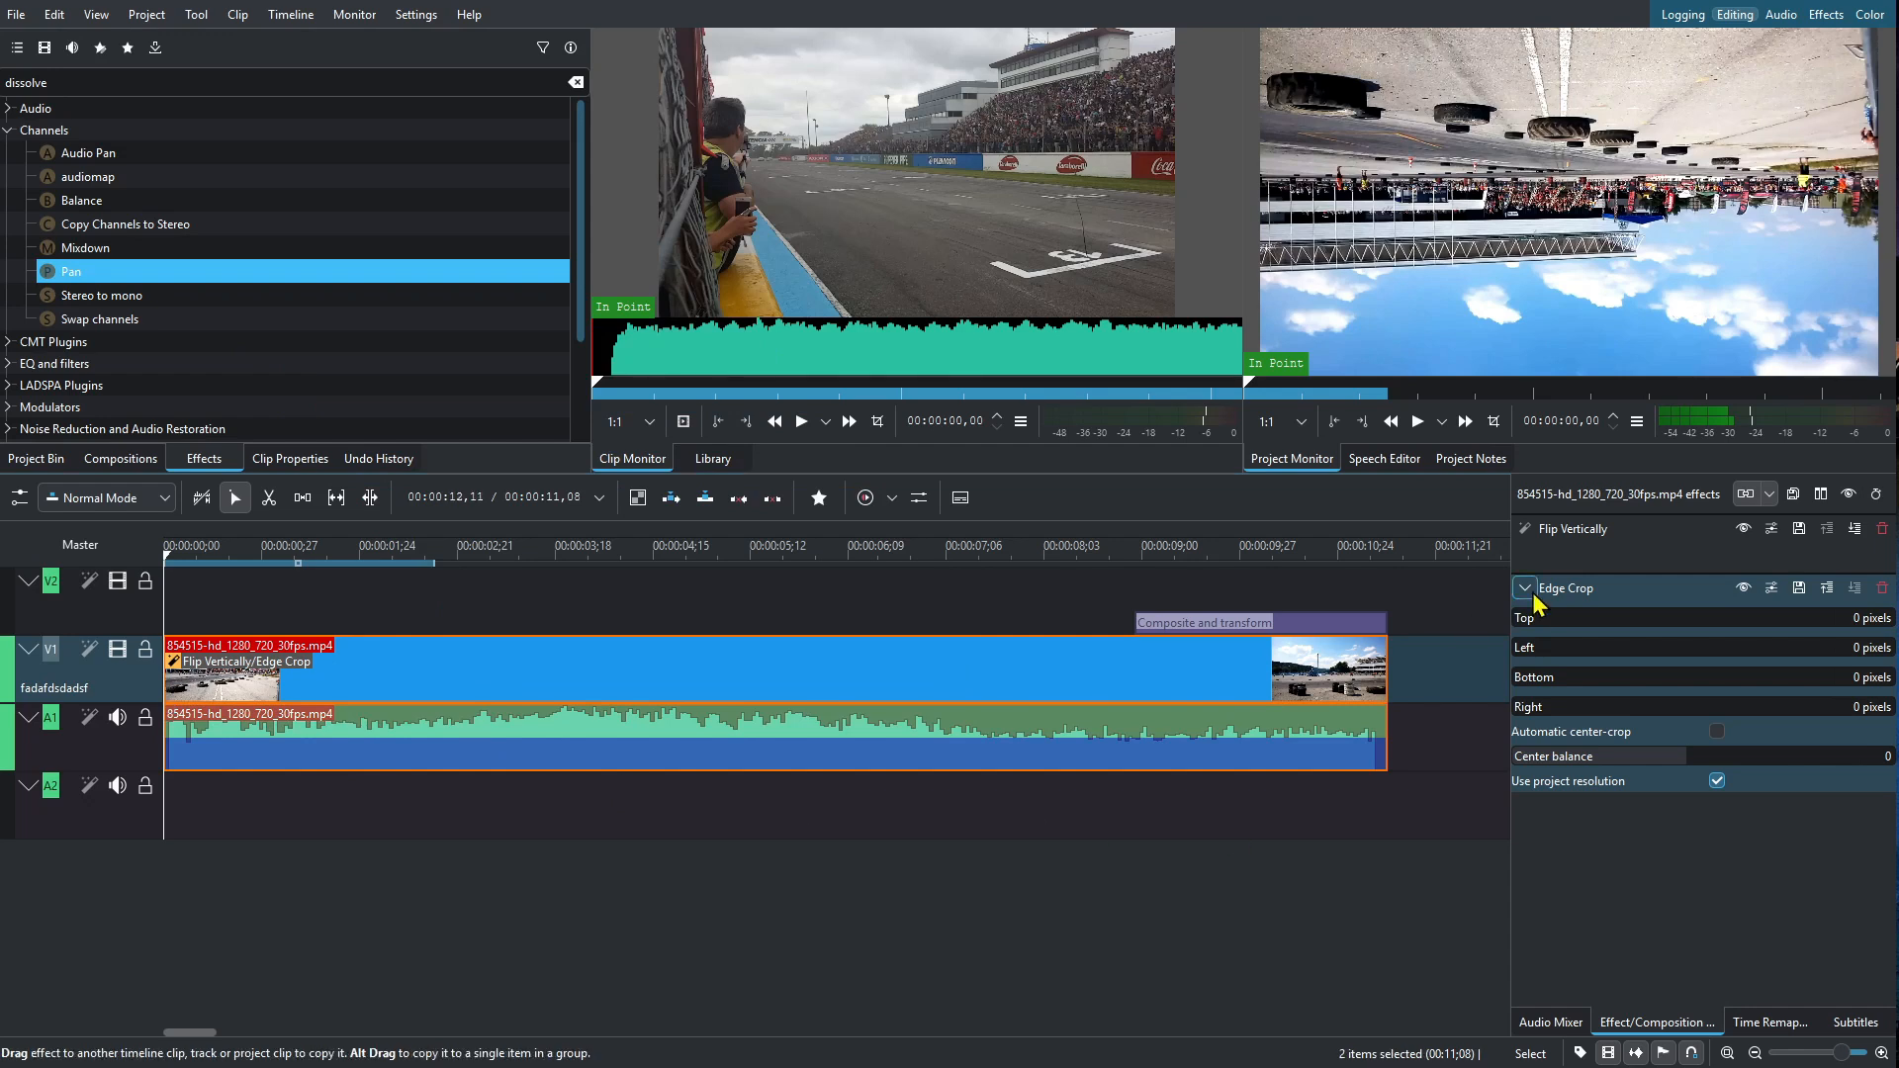
{"action": "left_click", "coordinate": [883, 733]}
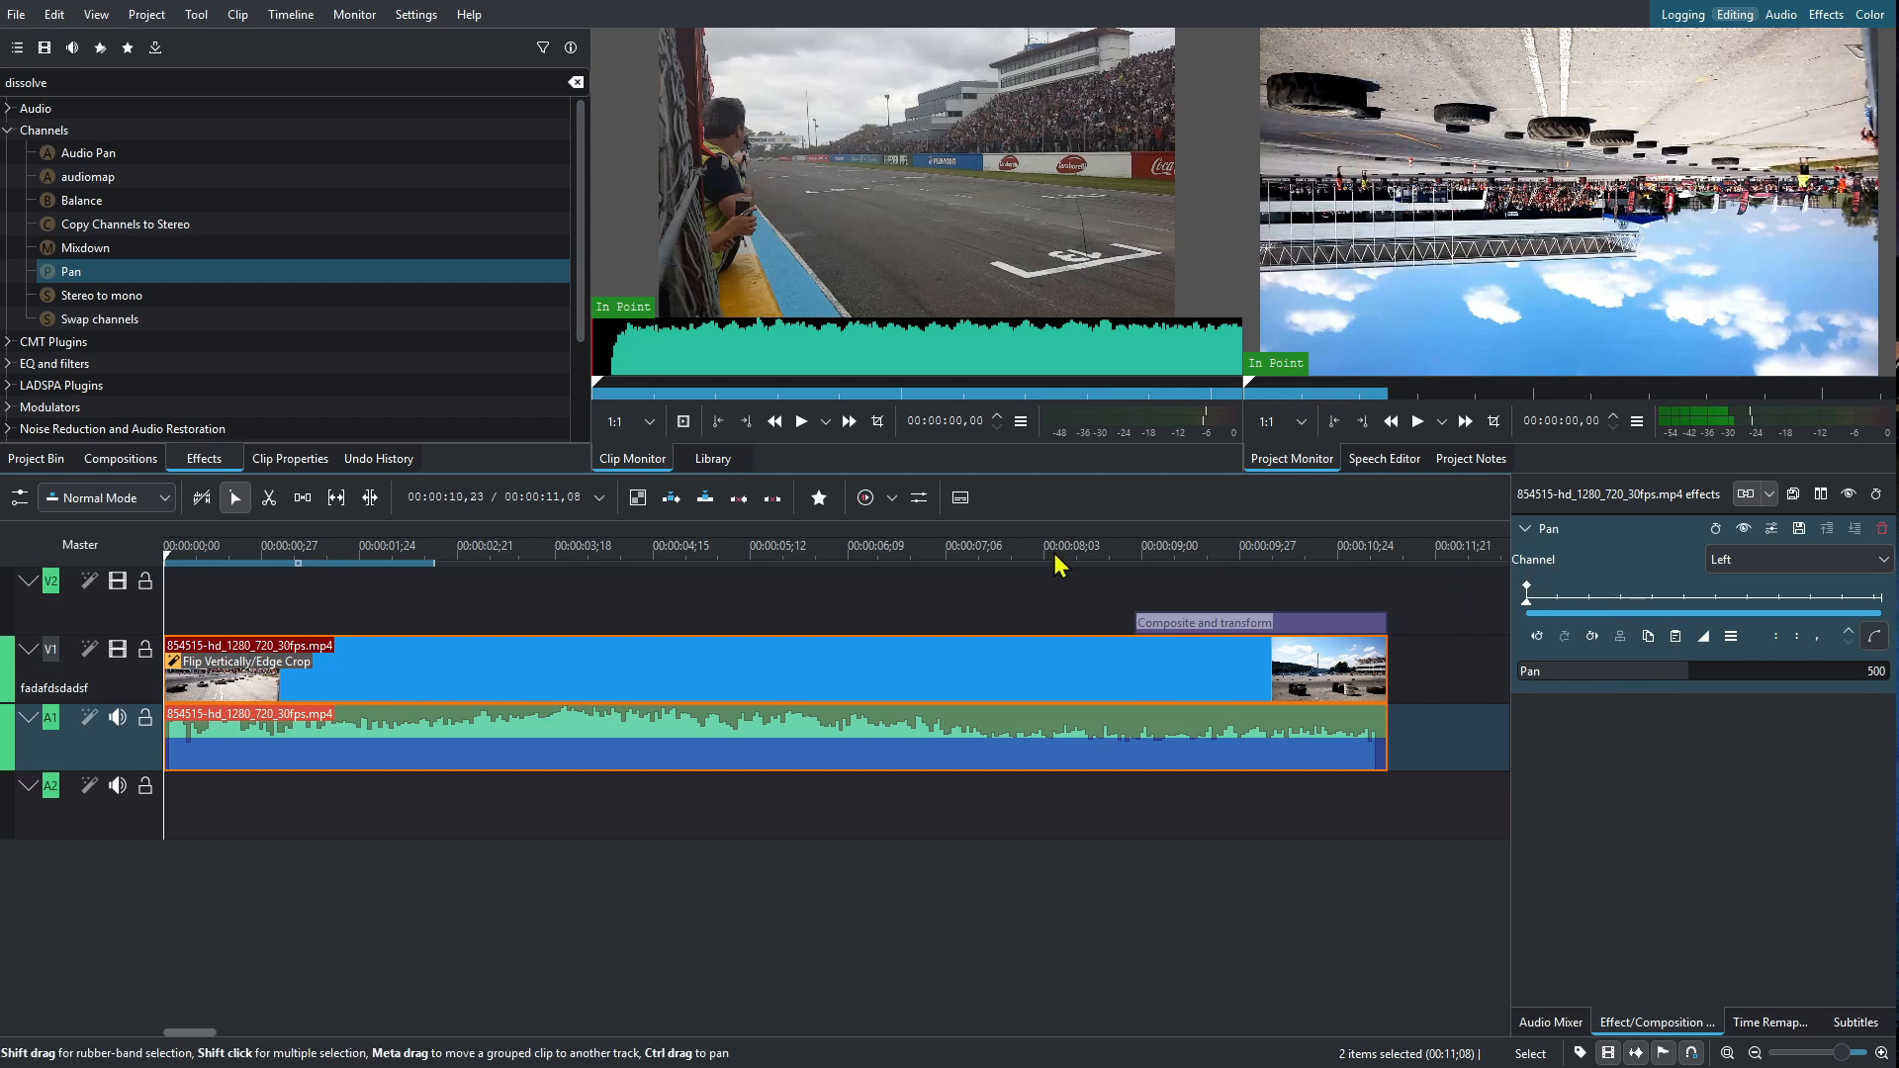
Step: Look through the EQ and filters and CMT Plugins audio effect categories, leaving both collapsed
{"action": "left_click", "coordinate": [8, 131]}
{"action": "left_click", "coordinate": [8, 174]}
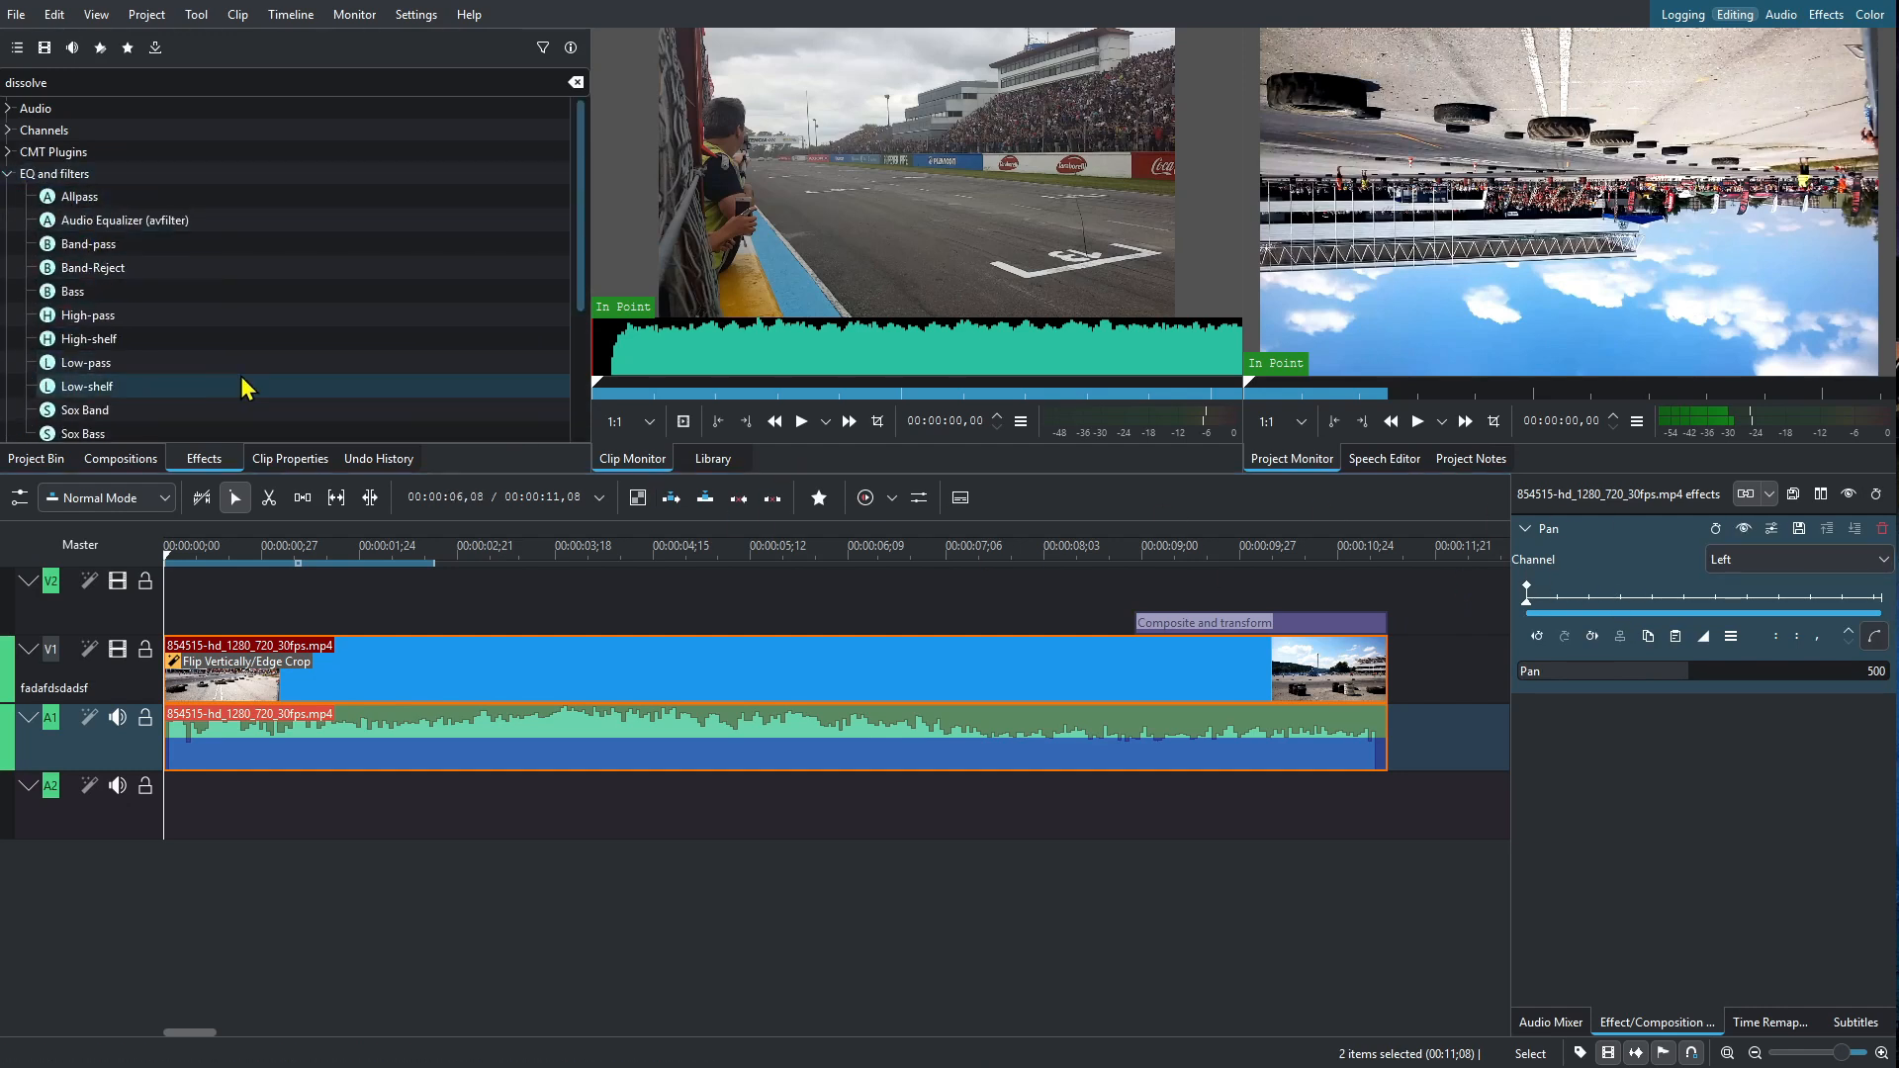
{"action": "left_click", "coordinate": [9, 174]}
{"action": "left_click", "coordinate": [8, 152]}
{"action": "left_click", "coordinate": [8, 152]}
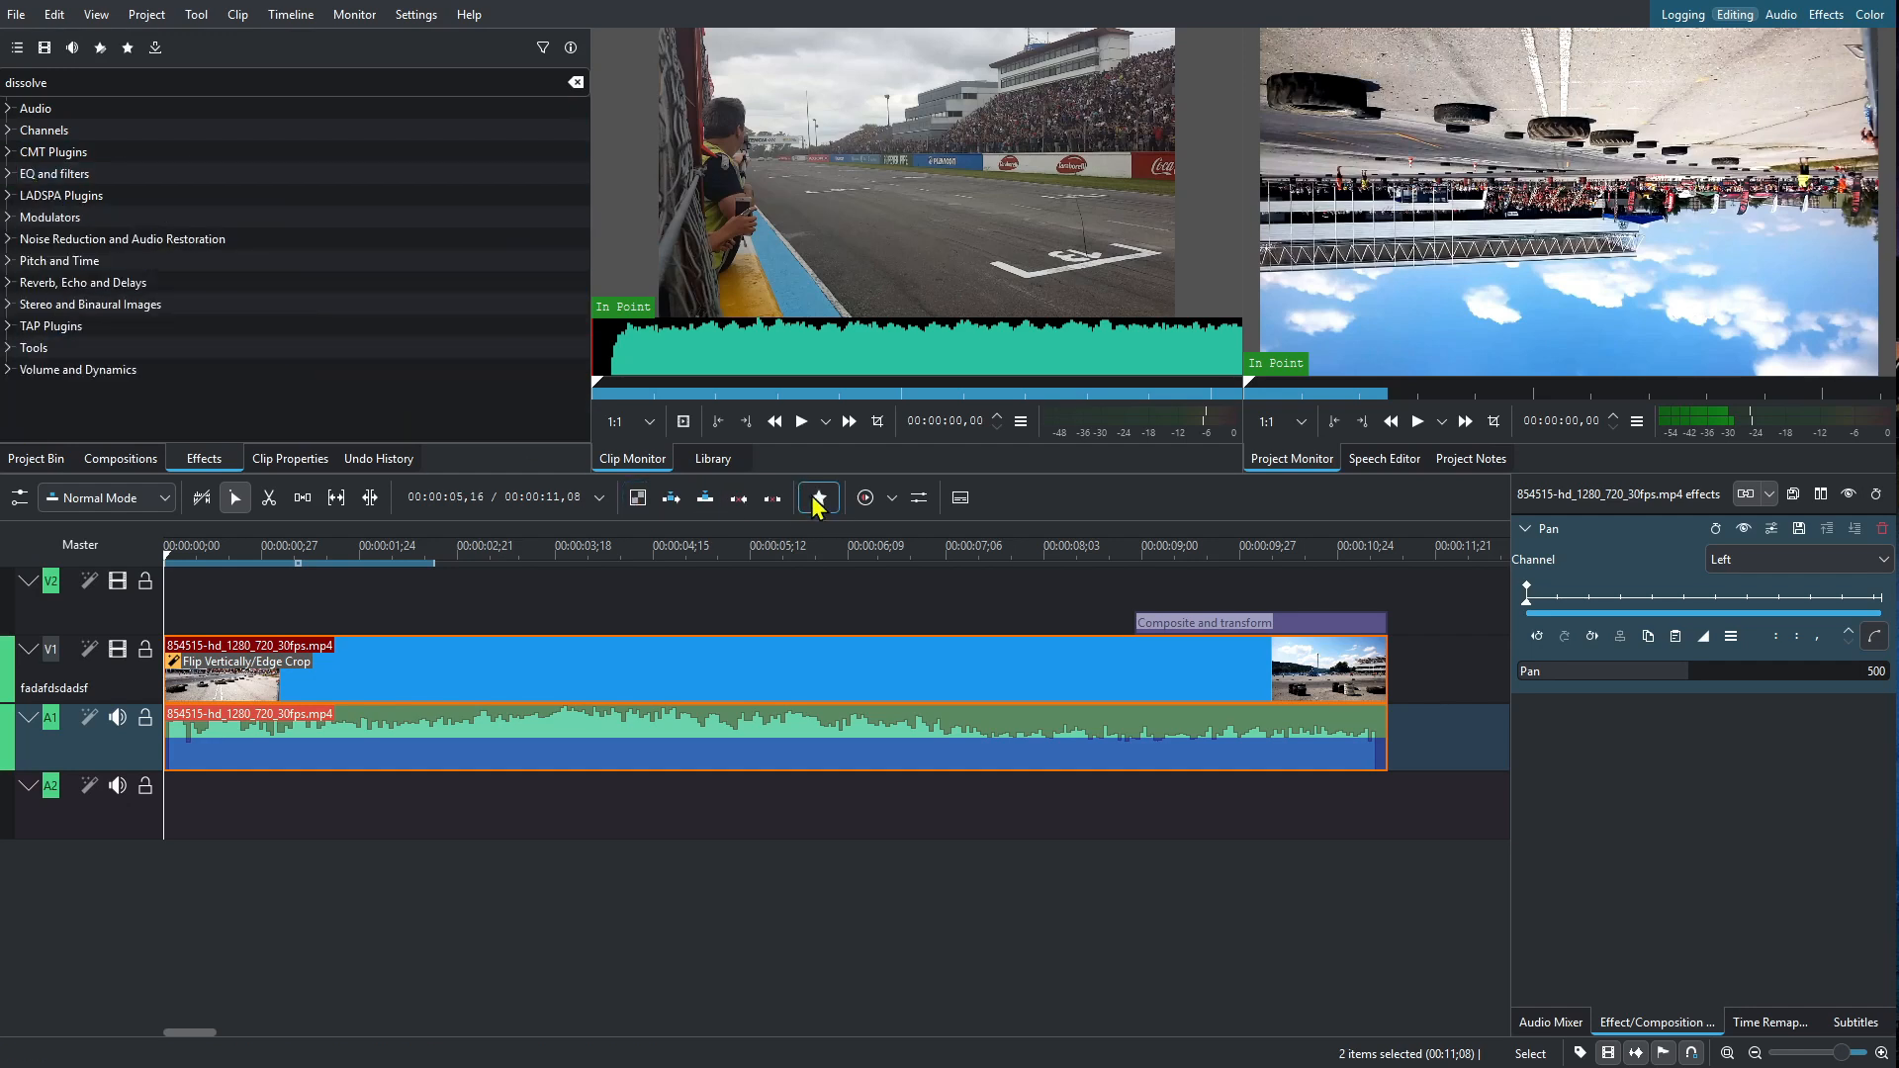
Step: Browse the lower audio effect categories, from Reverb, Echo and Delays down to Volume and Dynamics
{"action": "left_click", "coordinate": [193, 241]}
{"action": "left_click", "coordinate": [10, 306]}
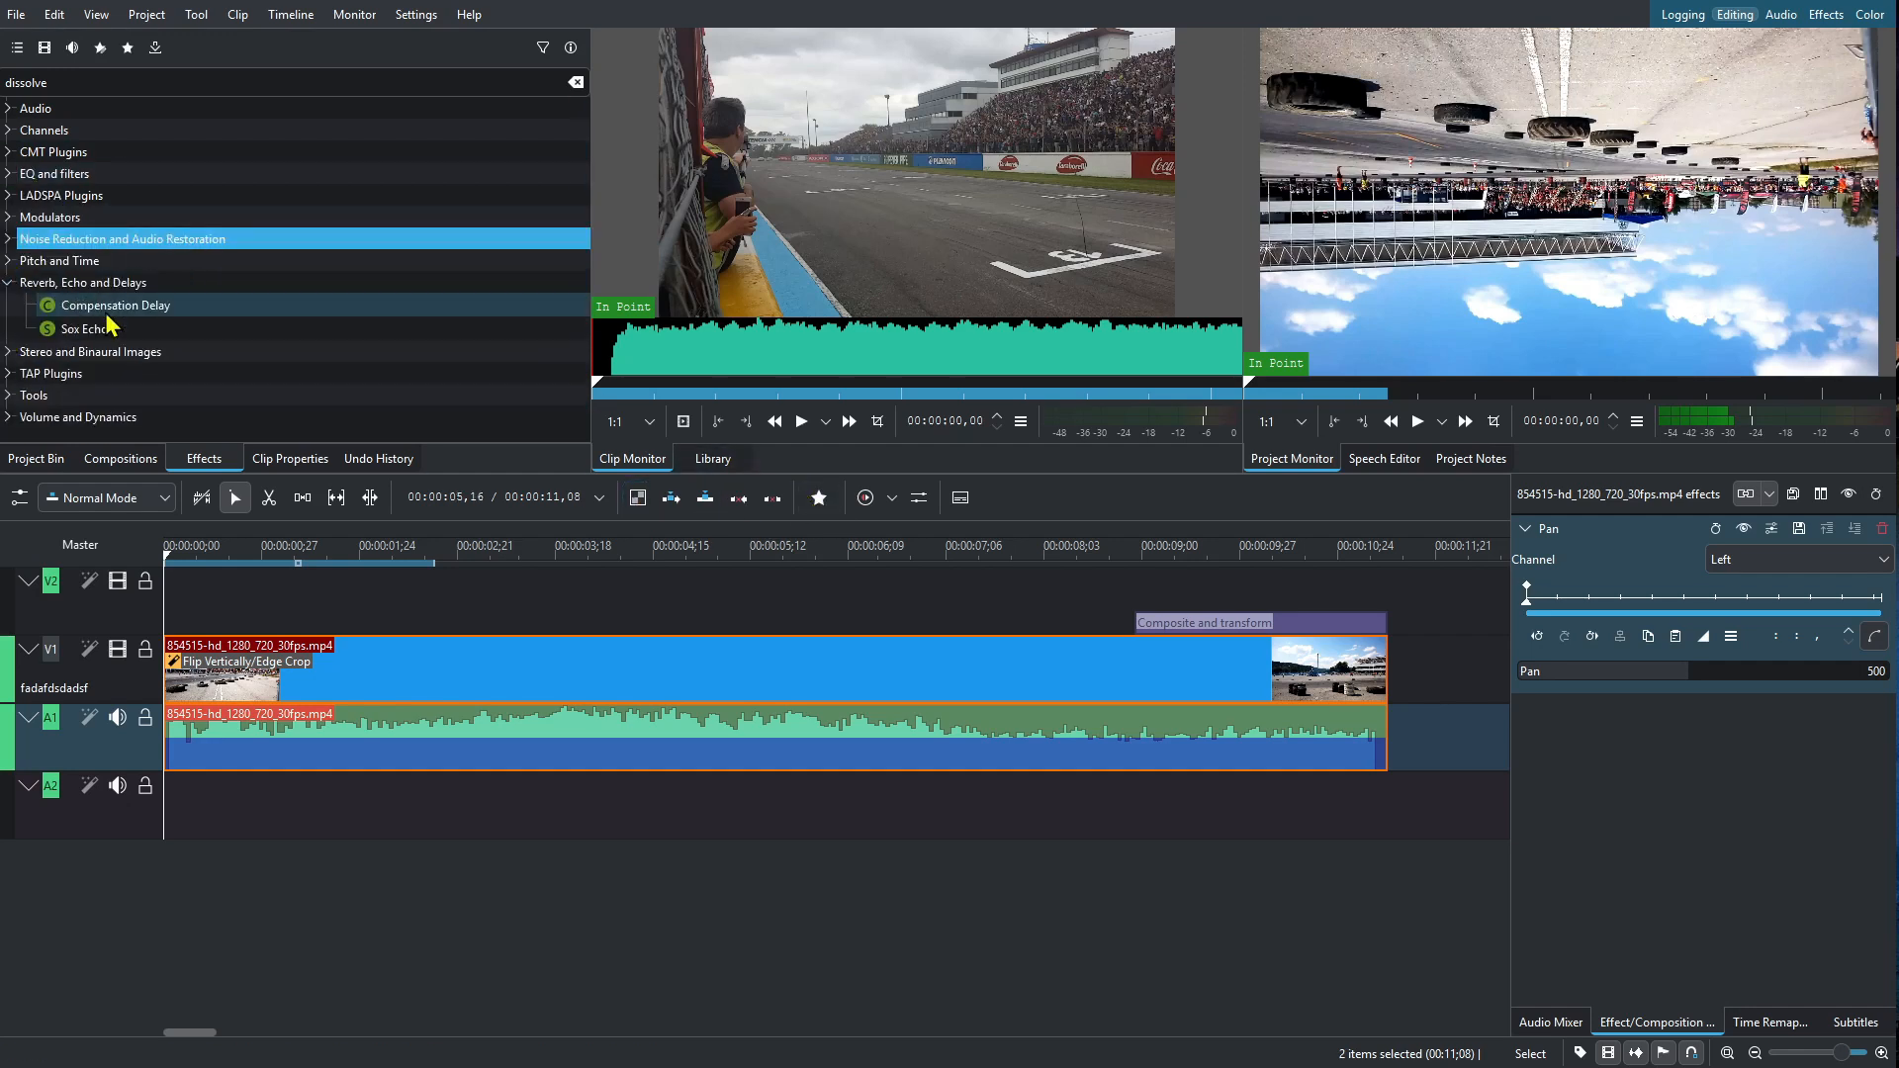
{"action": "left_click", "coordinate": [10, 305]}
{"action": "left_click", "coordinate": [7, 327]}
{"action": "scroll", "coordinate": [6, 306], "scroll_direction": "down", "scroll_amount": 3}
{"action": "scroll", "coordinate": [8, 315], "scroll_direction": "up", "scroll_amount": 3}
{"action": "left_click", "coordinate": [8, 326]}
{"action": "left_click", "coordinate": [9, 370]}
{"action": "scroll", "coordinate": [59, 338], "scroll_direction": "down", "scroll_amount": 2}
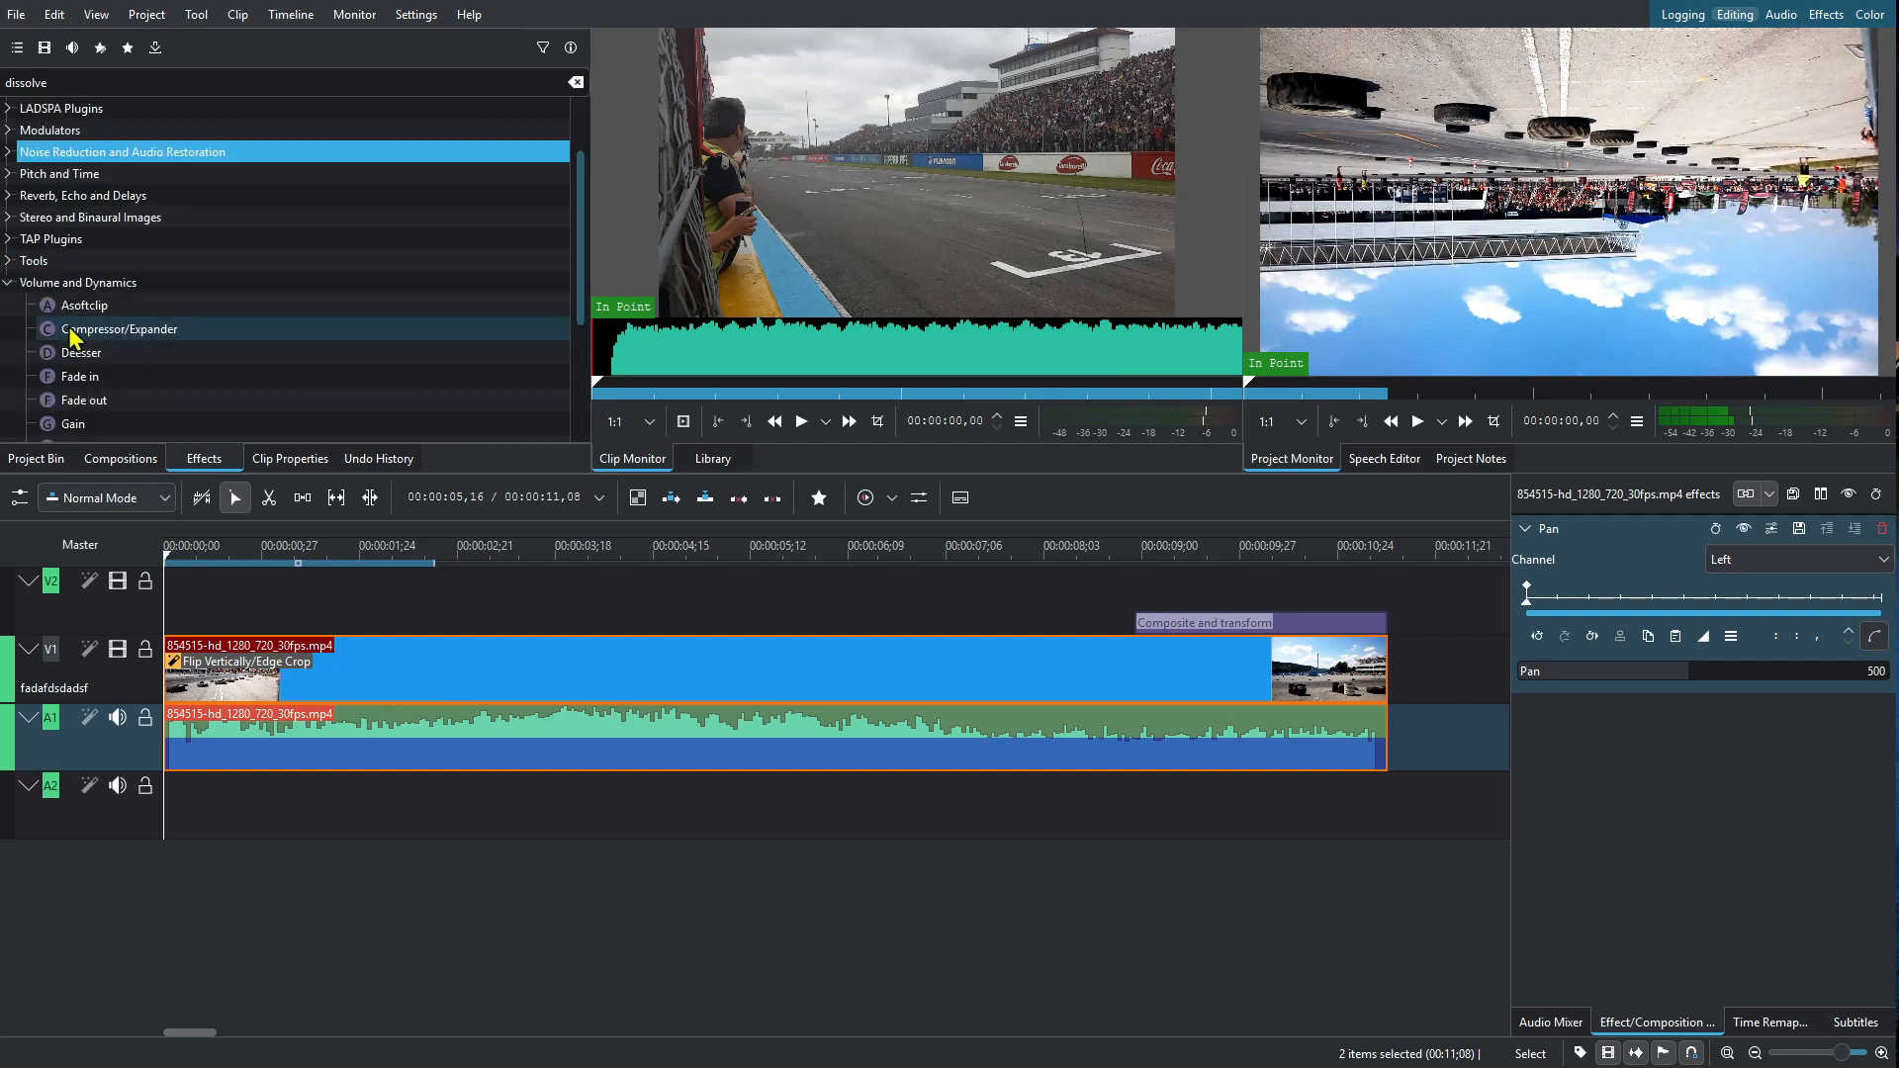
Step: Look through the audio effects in the Volume and Dynamics category, down to Volume (keyframable)
{"action": "scroll", "coordinate": [340, 267], "scroll_direction": "down", "scroll_amount": 2}
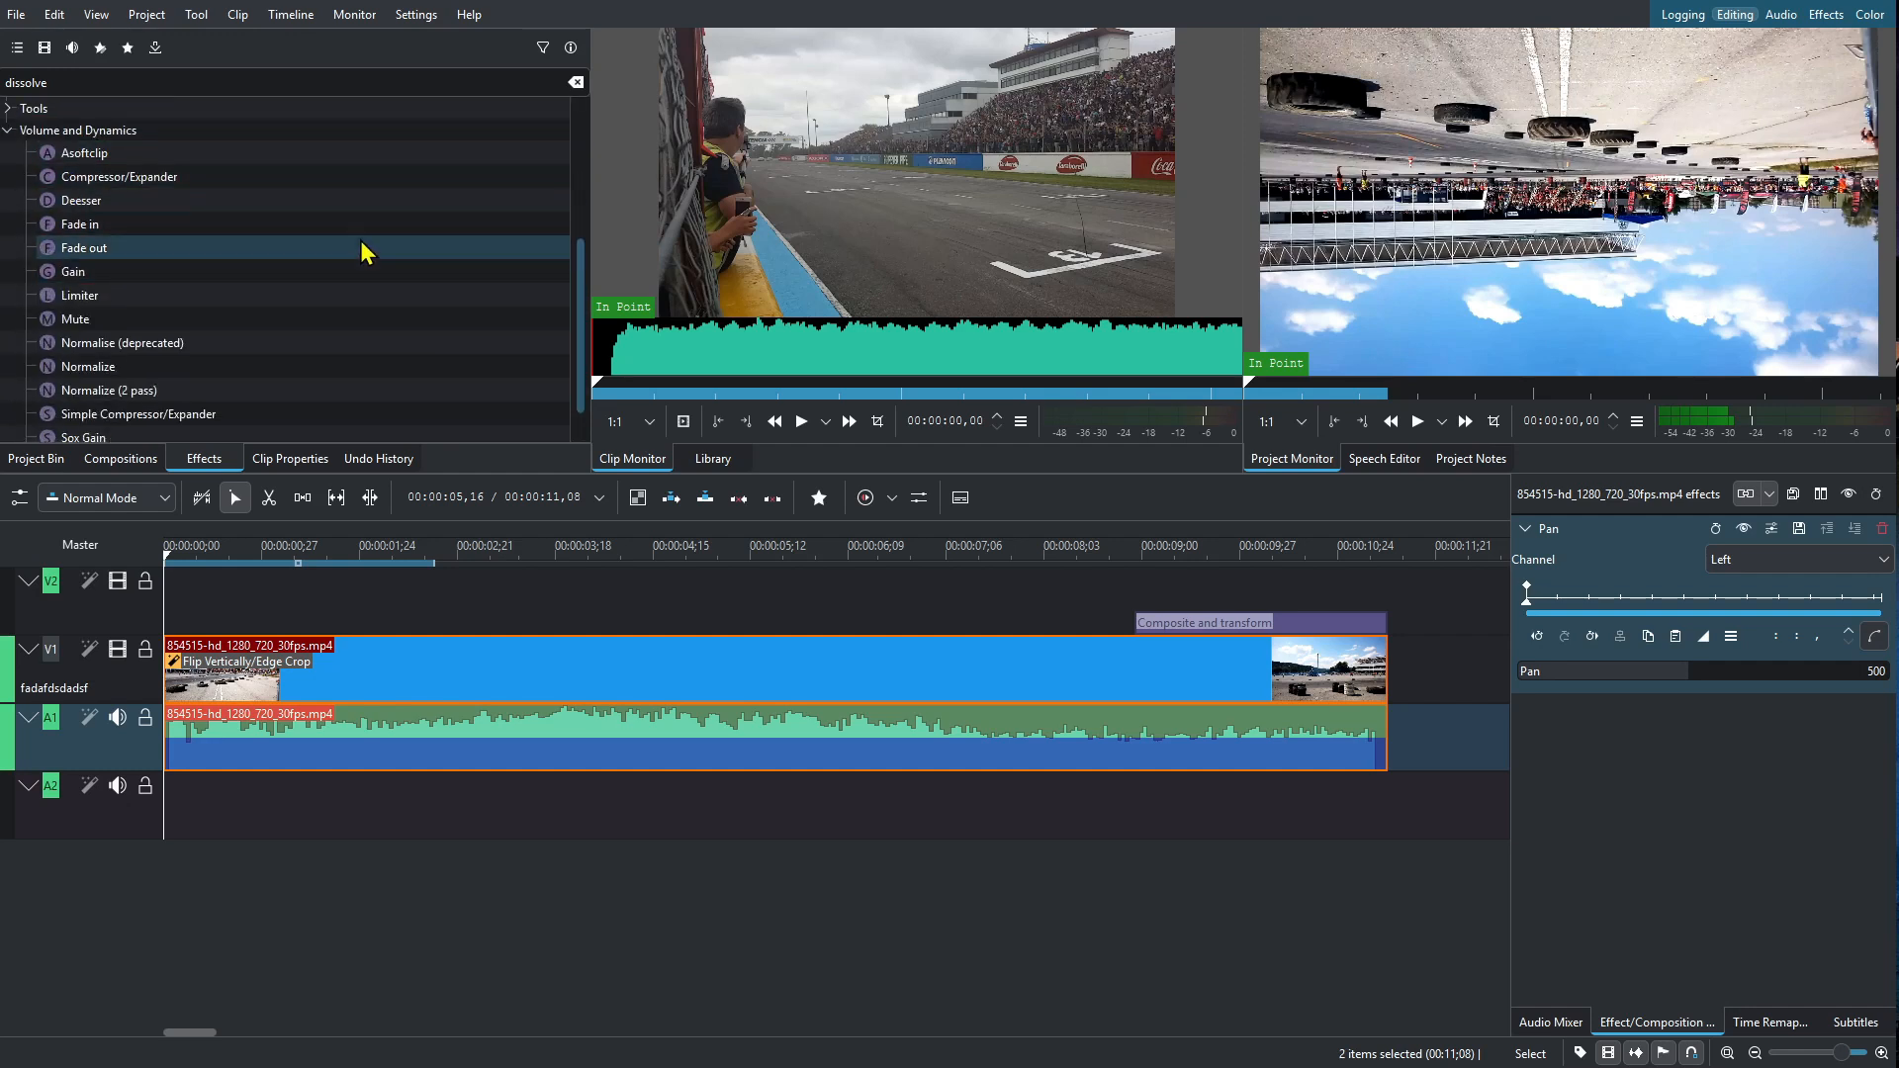
{"action": "scroll", "coordinate": [168, 376], "scroll_direction": "down", "scroll_amount": 2}
{"action": "left_click", "coordinate": [143, 420]}
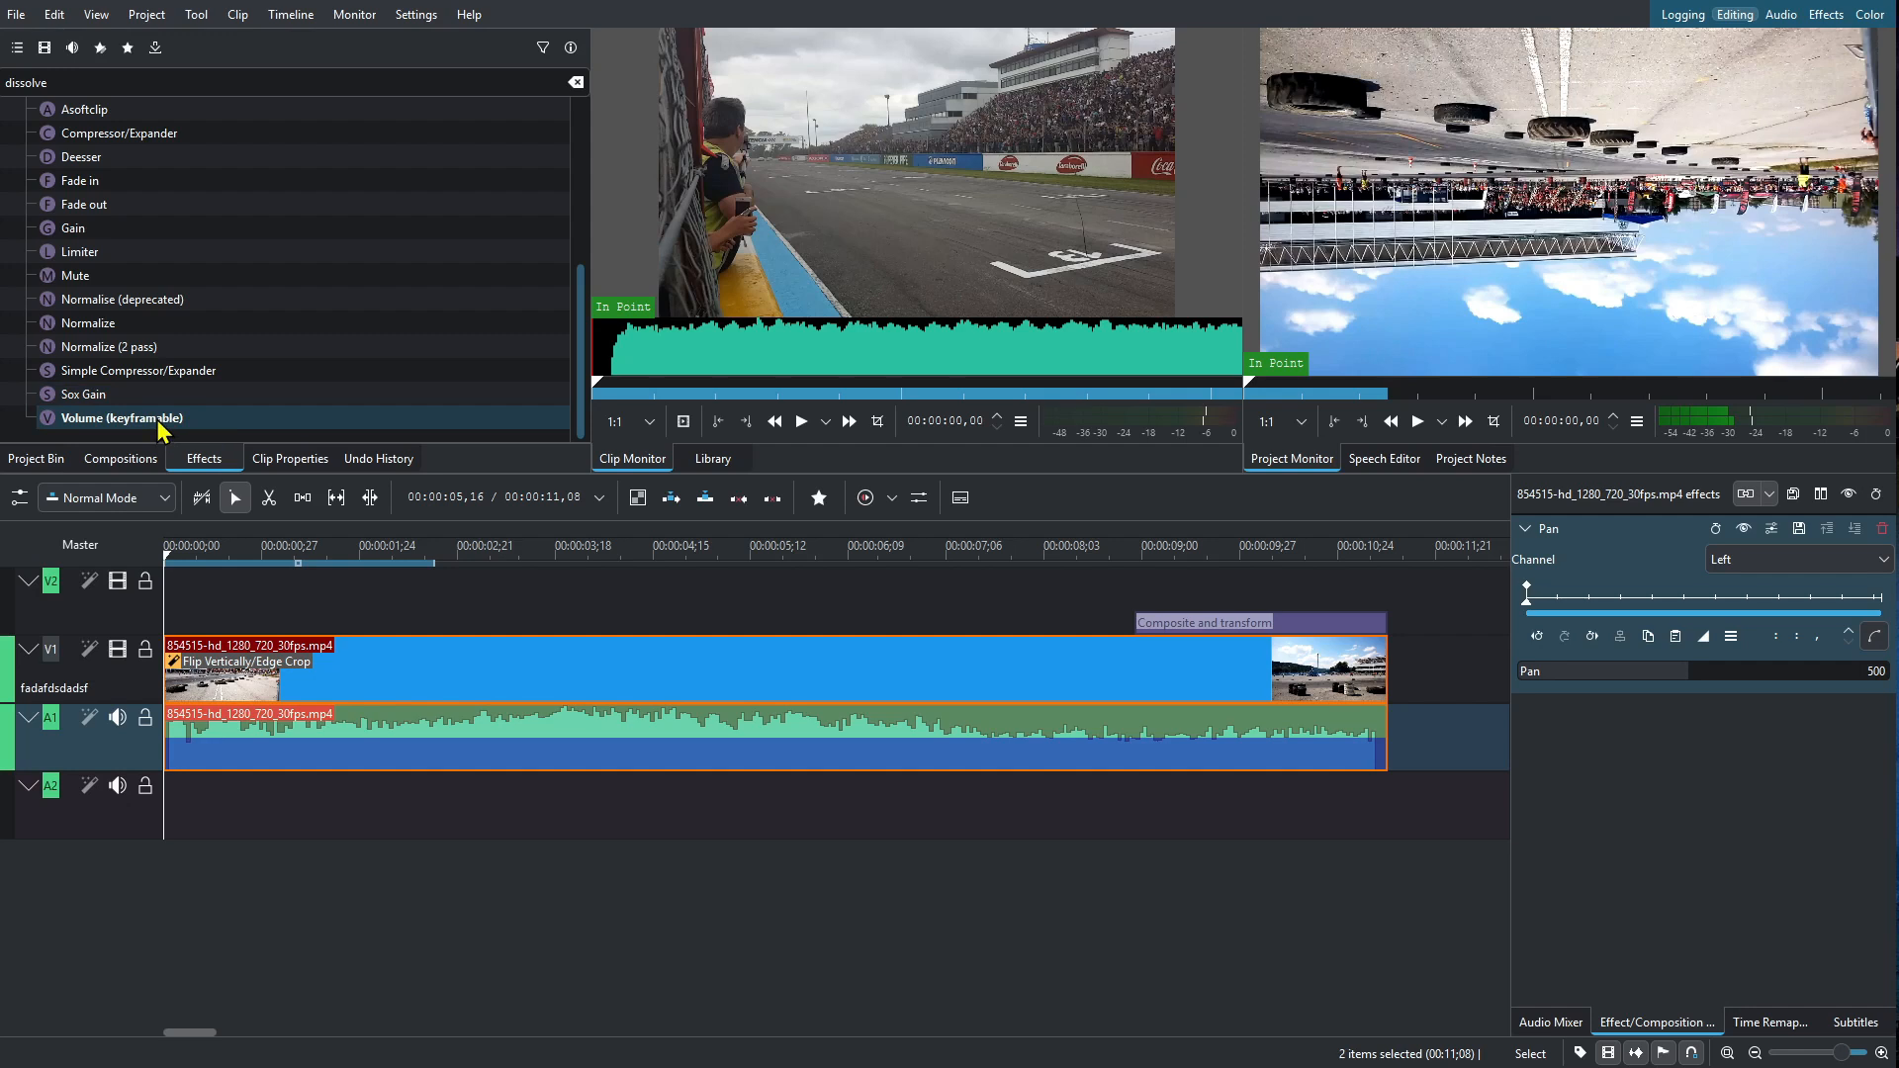
{"action": "scroll", "coordinate": [178, 368], "scroll_direction": "up", "scroll_amount": 1}
{"action": "scroll", "coordinate": [148, 337], "scroll_direction": "up", "scroll_amount": 1}
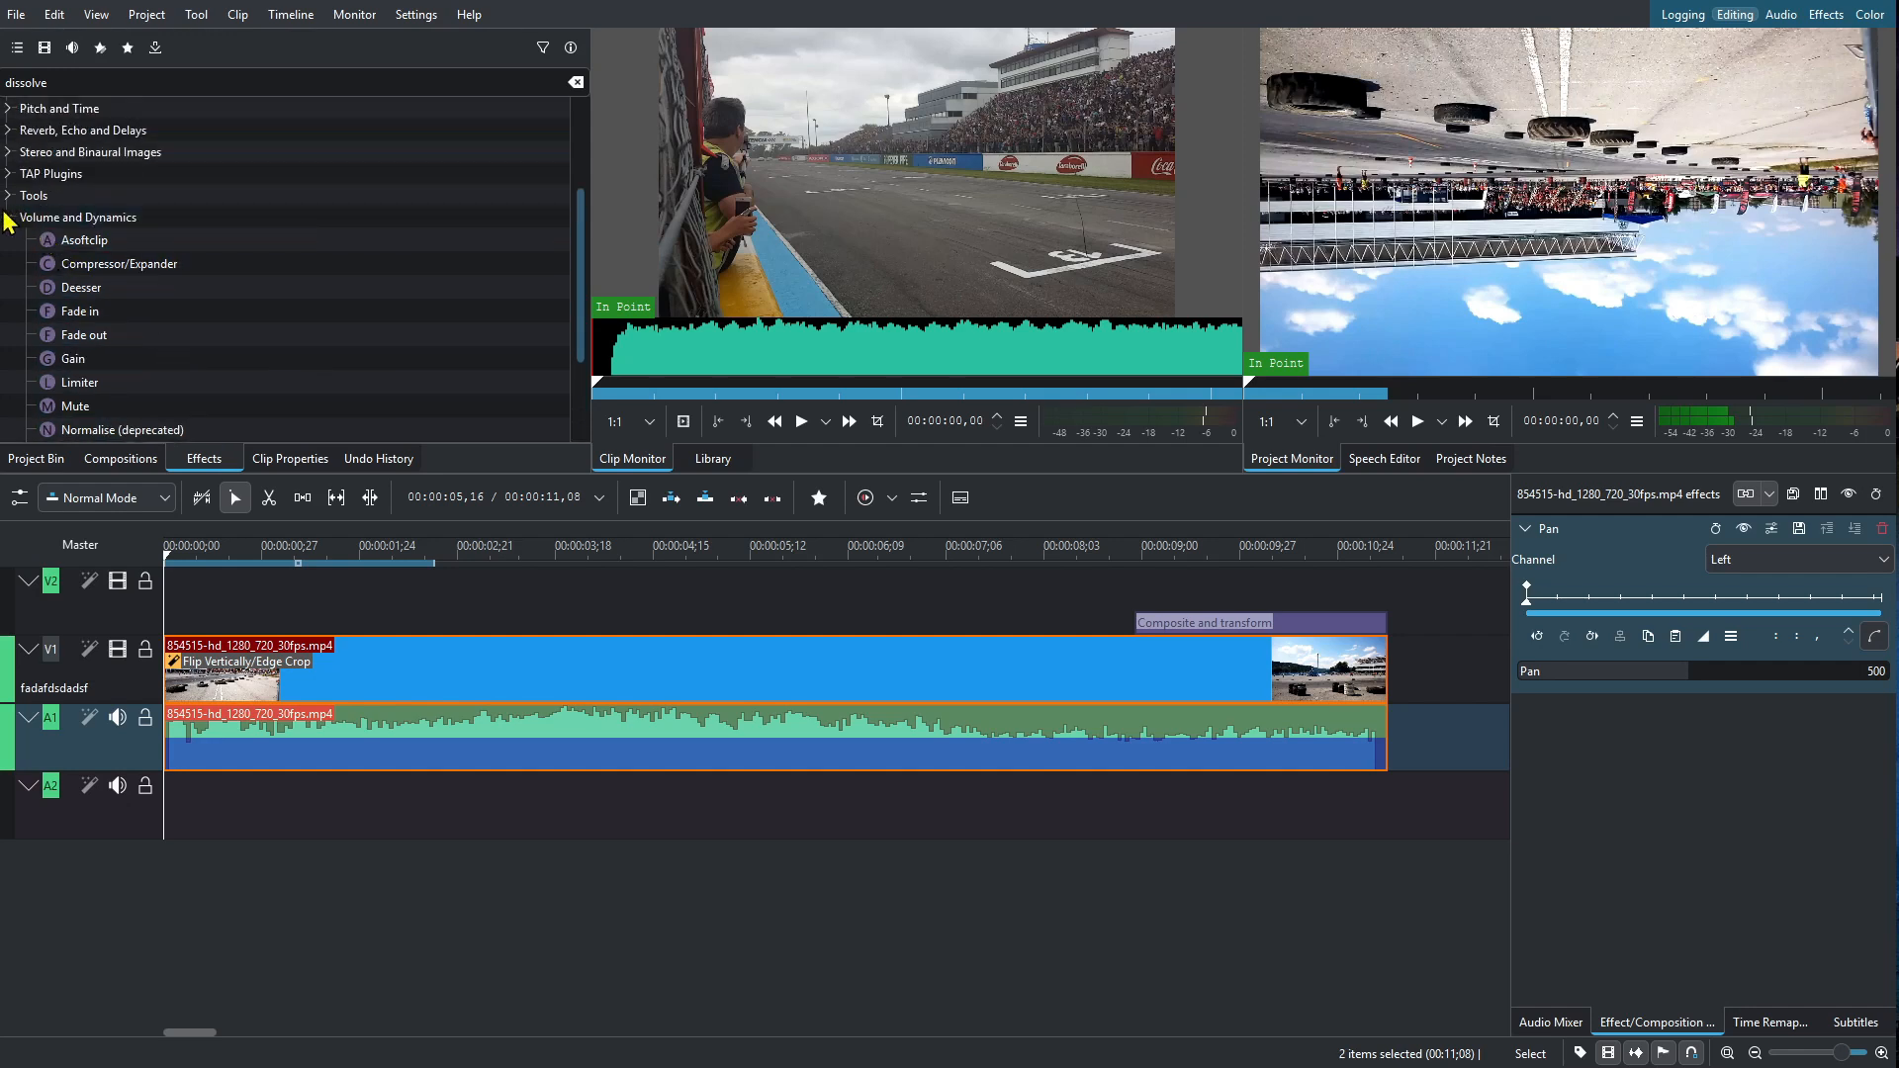
Step: Switch the effects list to custom effects and look into the Templates category
{"action": "left_click", "coordinate": [72, 48]}
{"action": "left_click", "coordinate": [100, 47]}
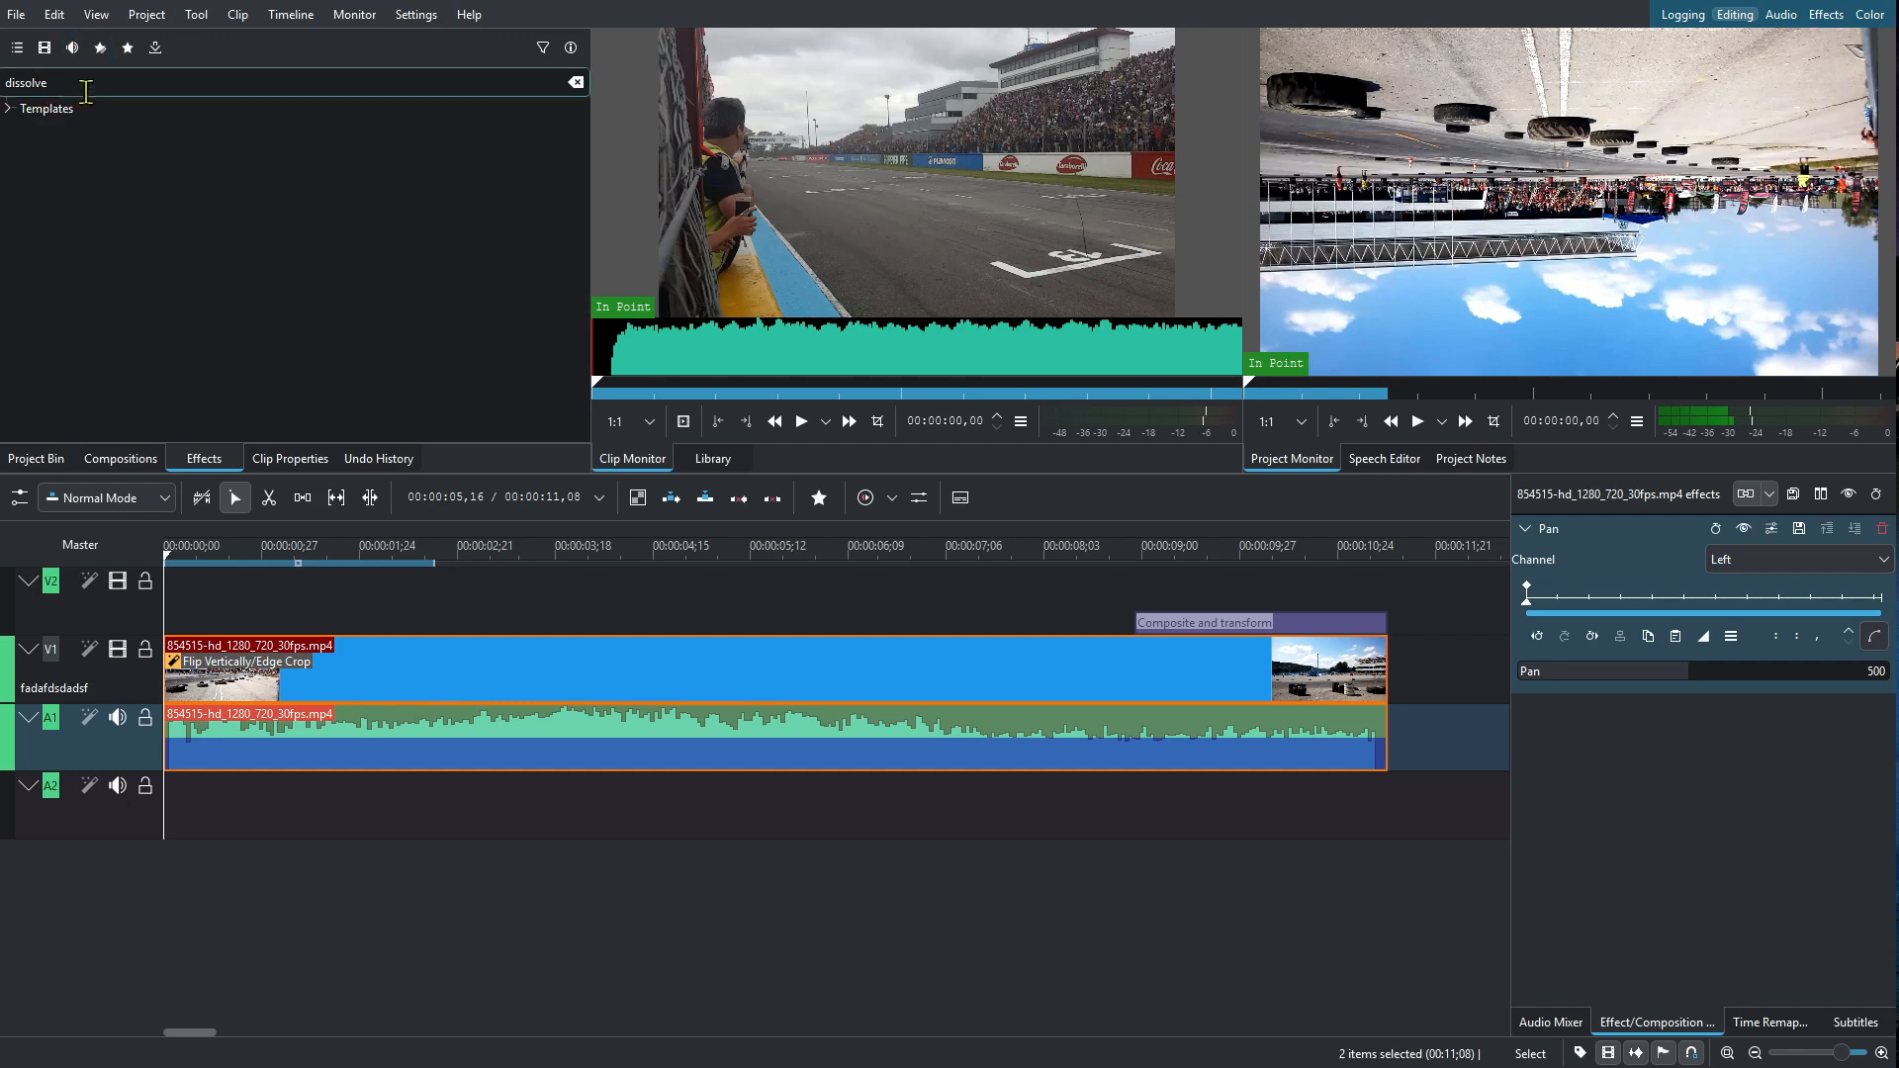
{"action": "left_click", "coordinate": [20, 111]}
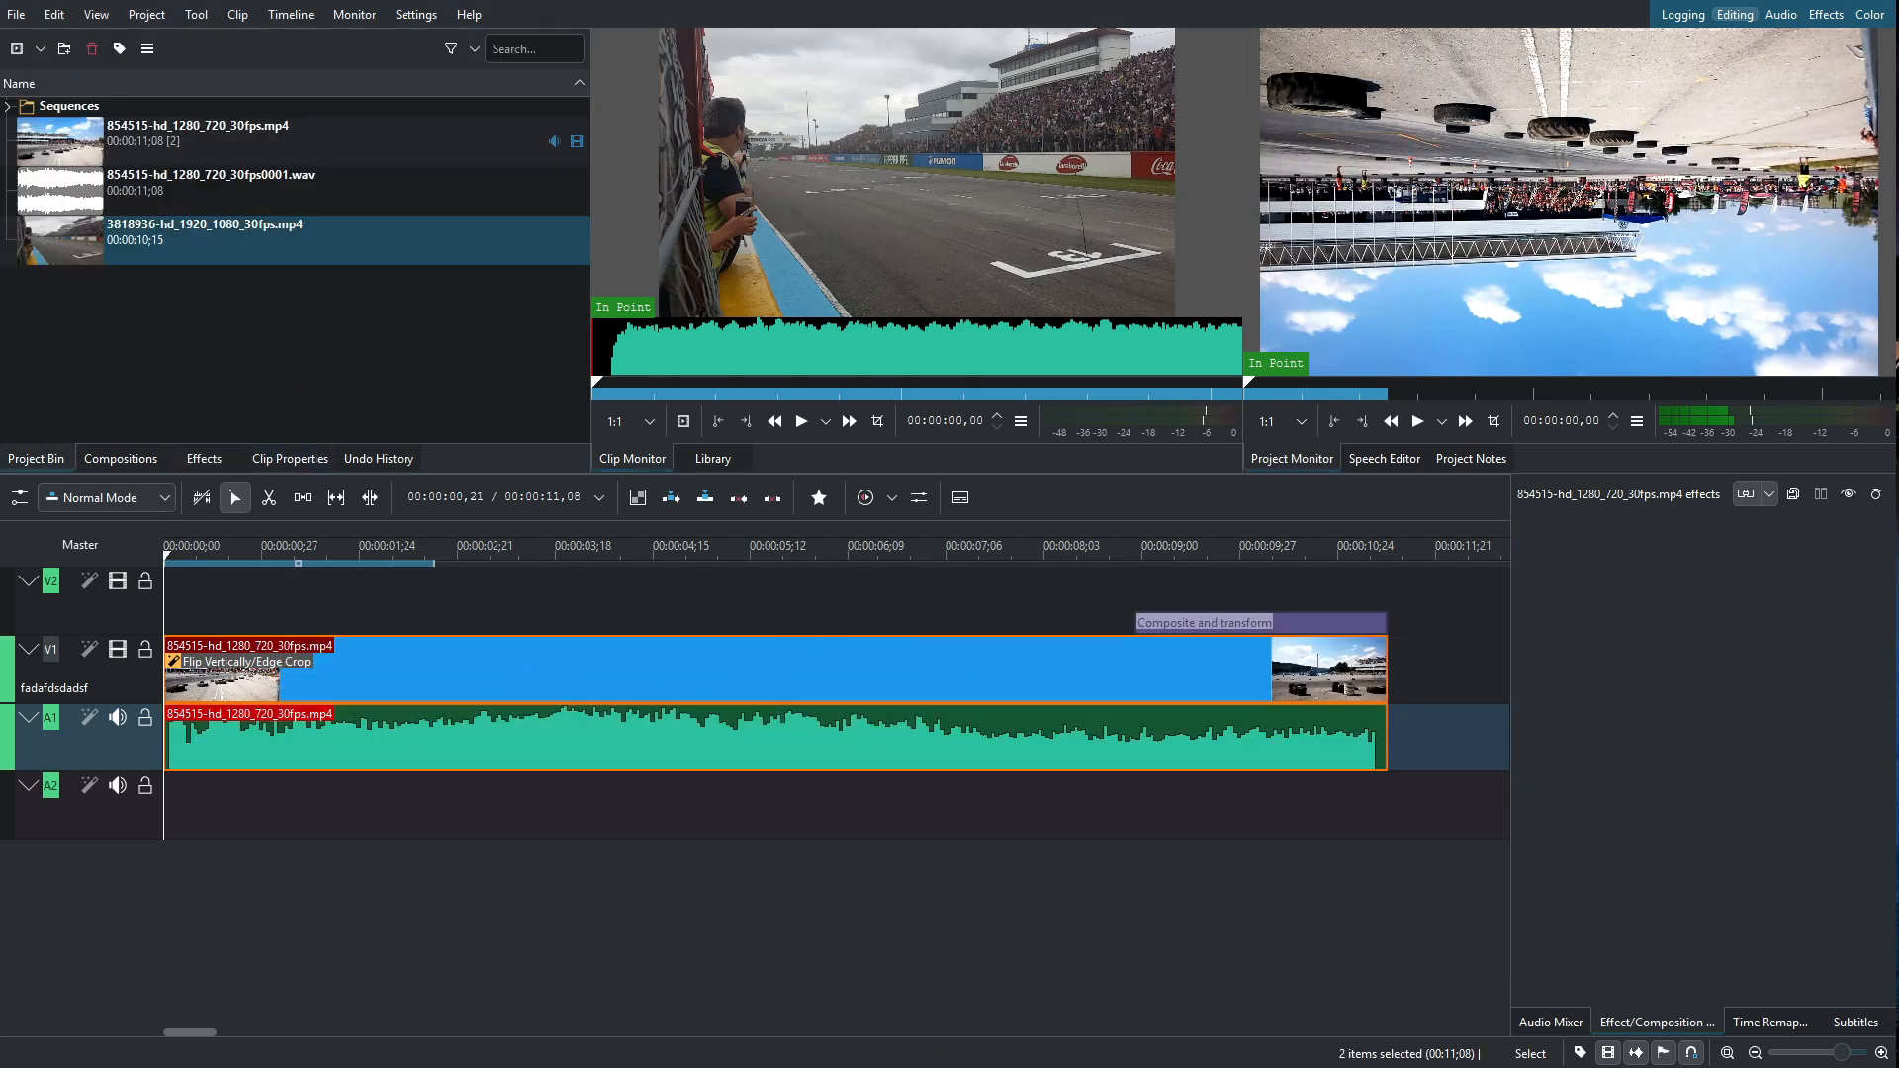
Step: Place 3818936-hd_1920_1080_30fps.mp4 on V1 after the first clip with a short gap, and move the playhead to 00:00:12,00
{"action": "left_click_drag", "start_coordinate": [163, 238], "coordinate": [429, 603]}
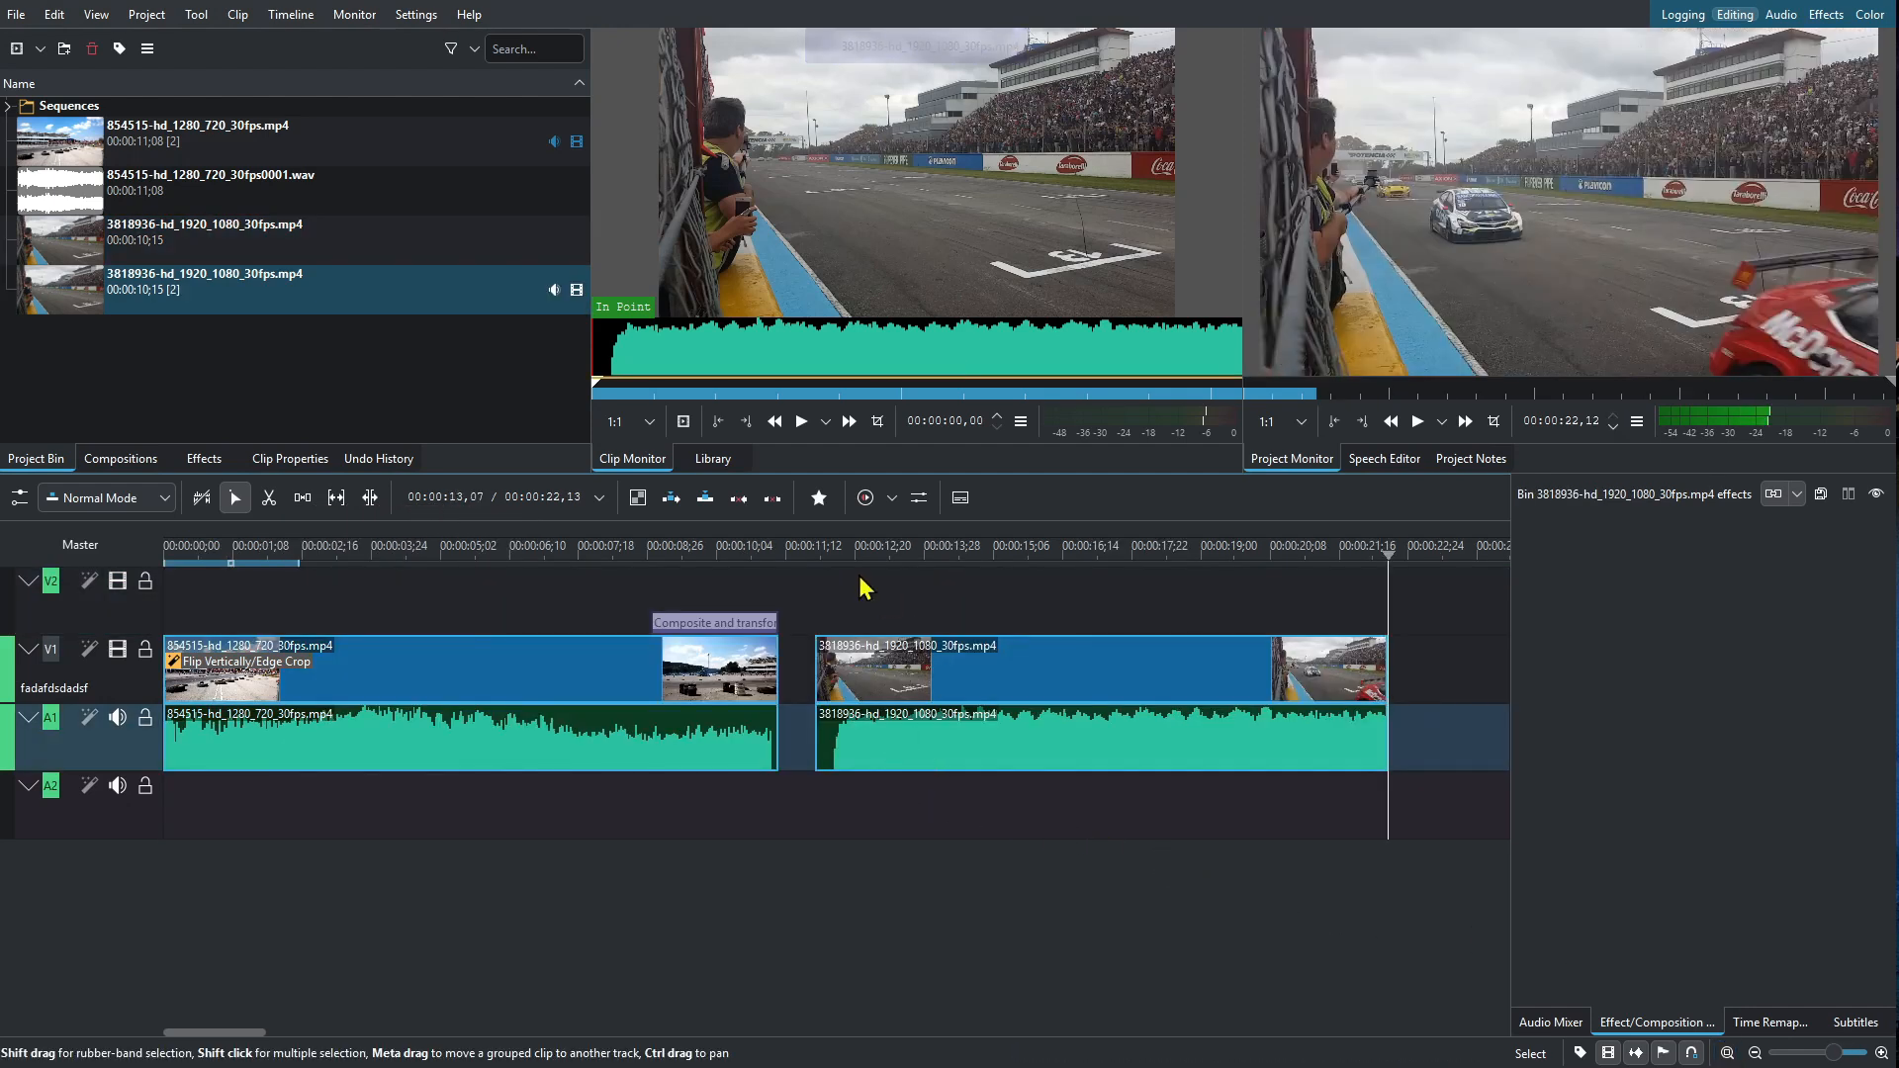
{"action": "left_click", "coordinate": [819, 556]}
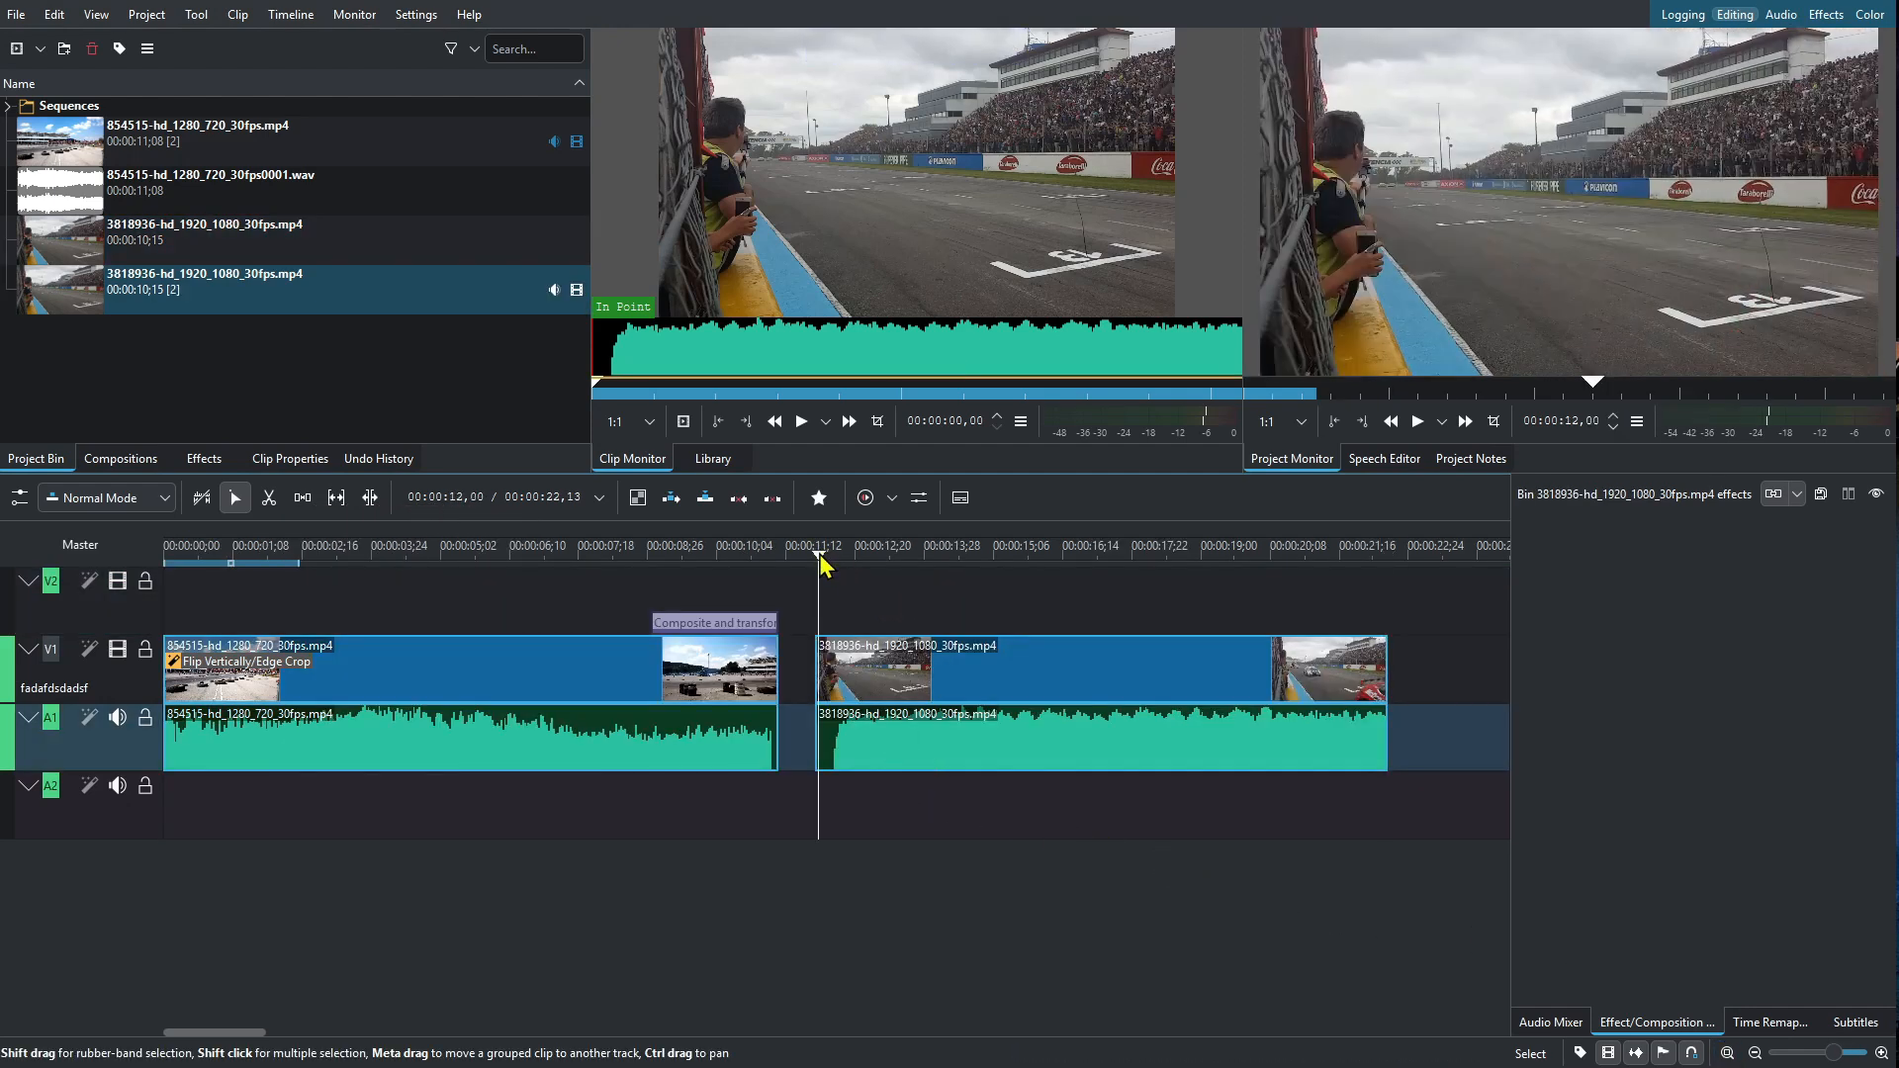
{"action": "left_click", "coordinate": [339, 672]}
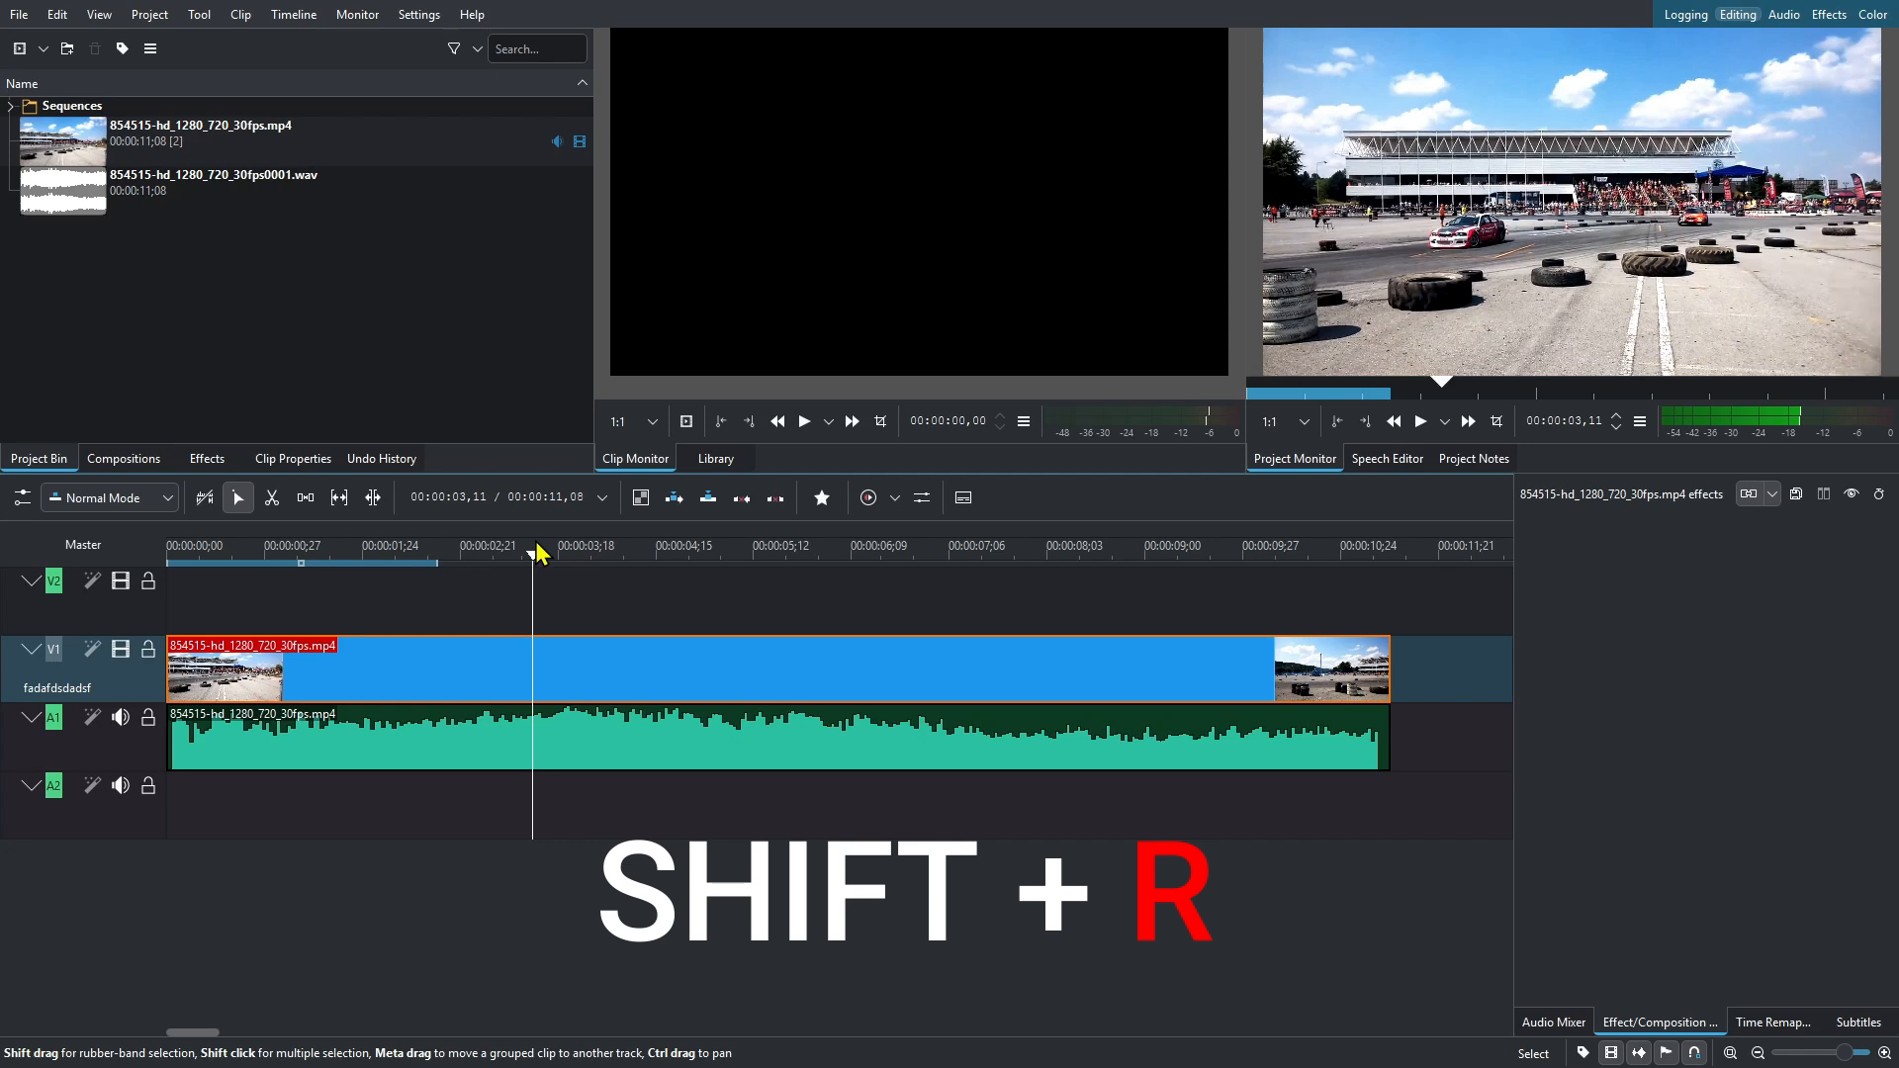
Step: Cut the V1 clip at the playhead at 00:00:03,11 and shift its second part later on the track, leaving a gap
{"action": "key", "text": "shift+r"}
{"action": "left_click_drag", "start_coordinate": [719, 657], "coordinate": [856, 662]}
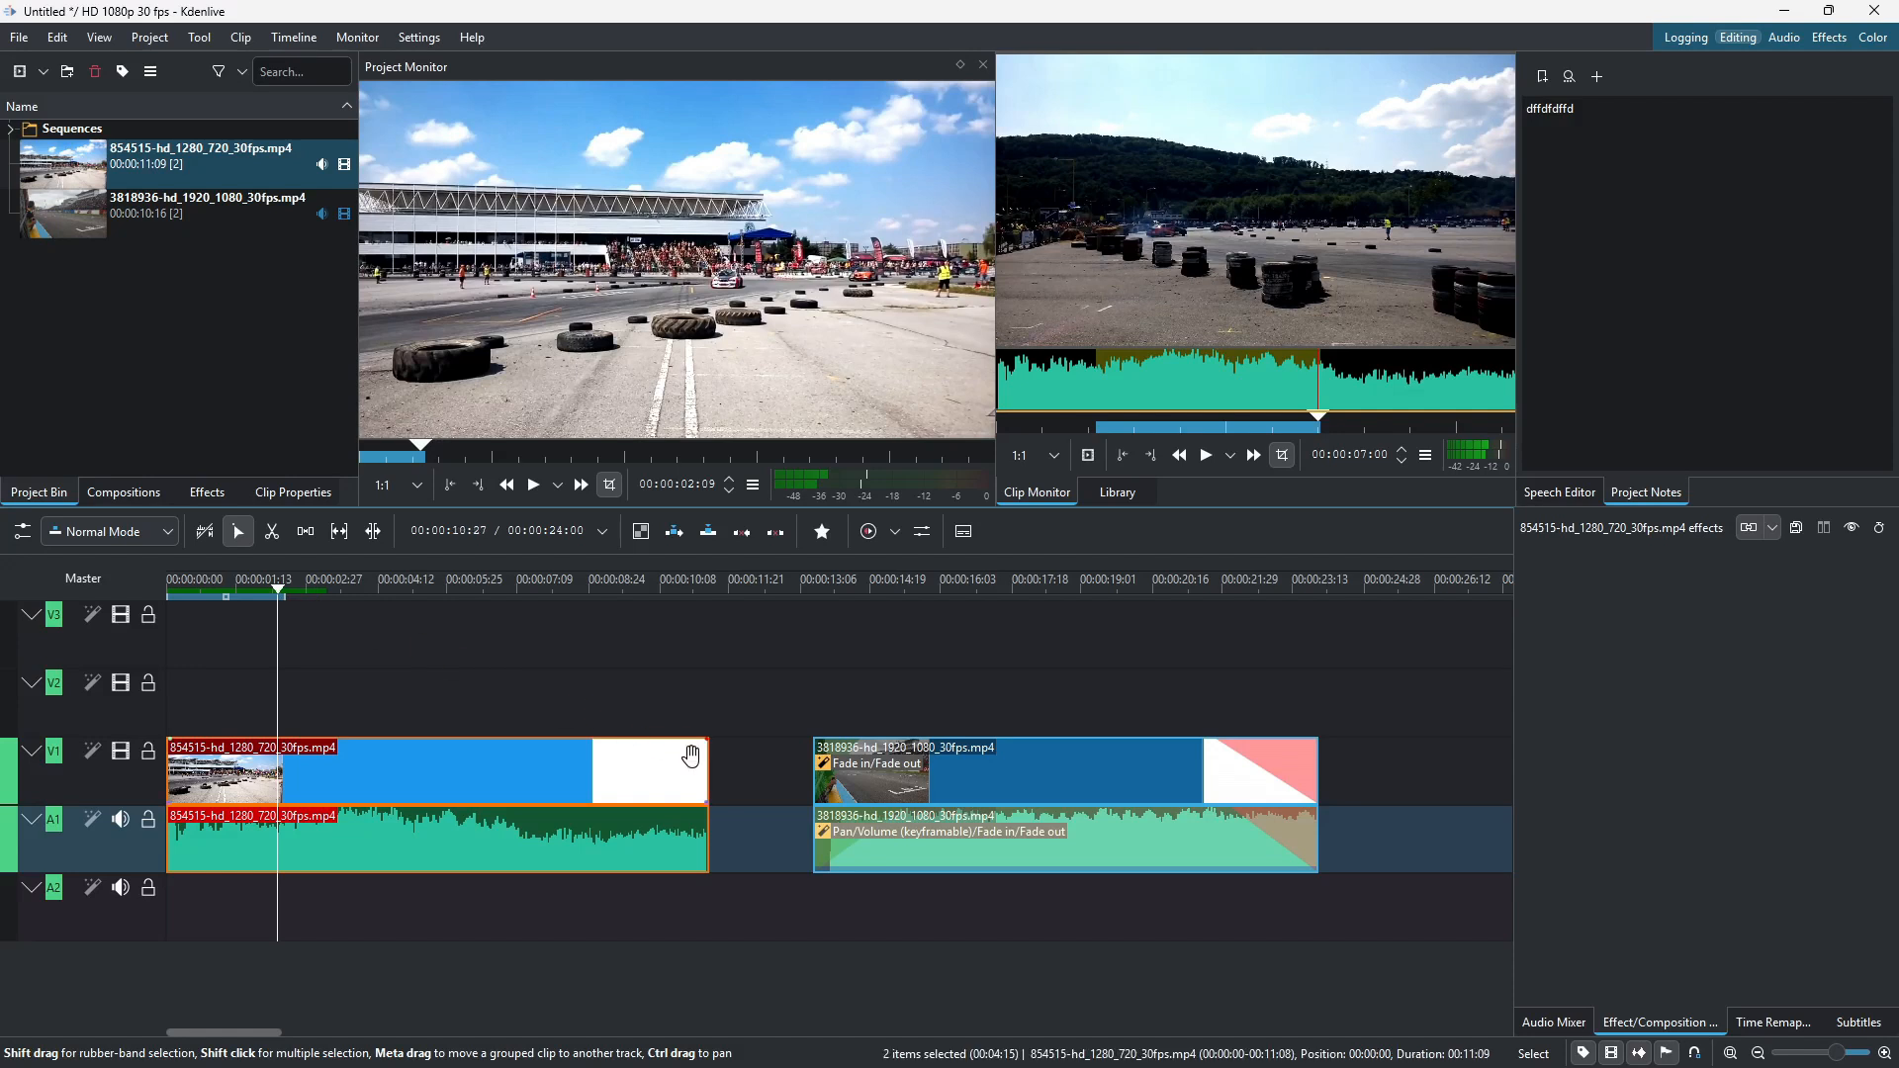
{"action": "left_click_drag", "start_coordinate": [705, 767], "coordinate": [738, 788]}
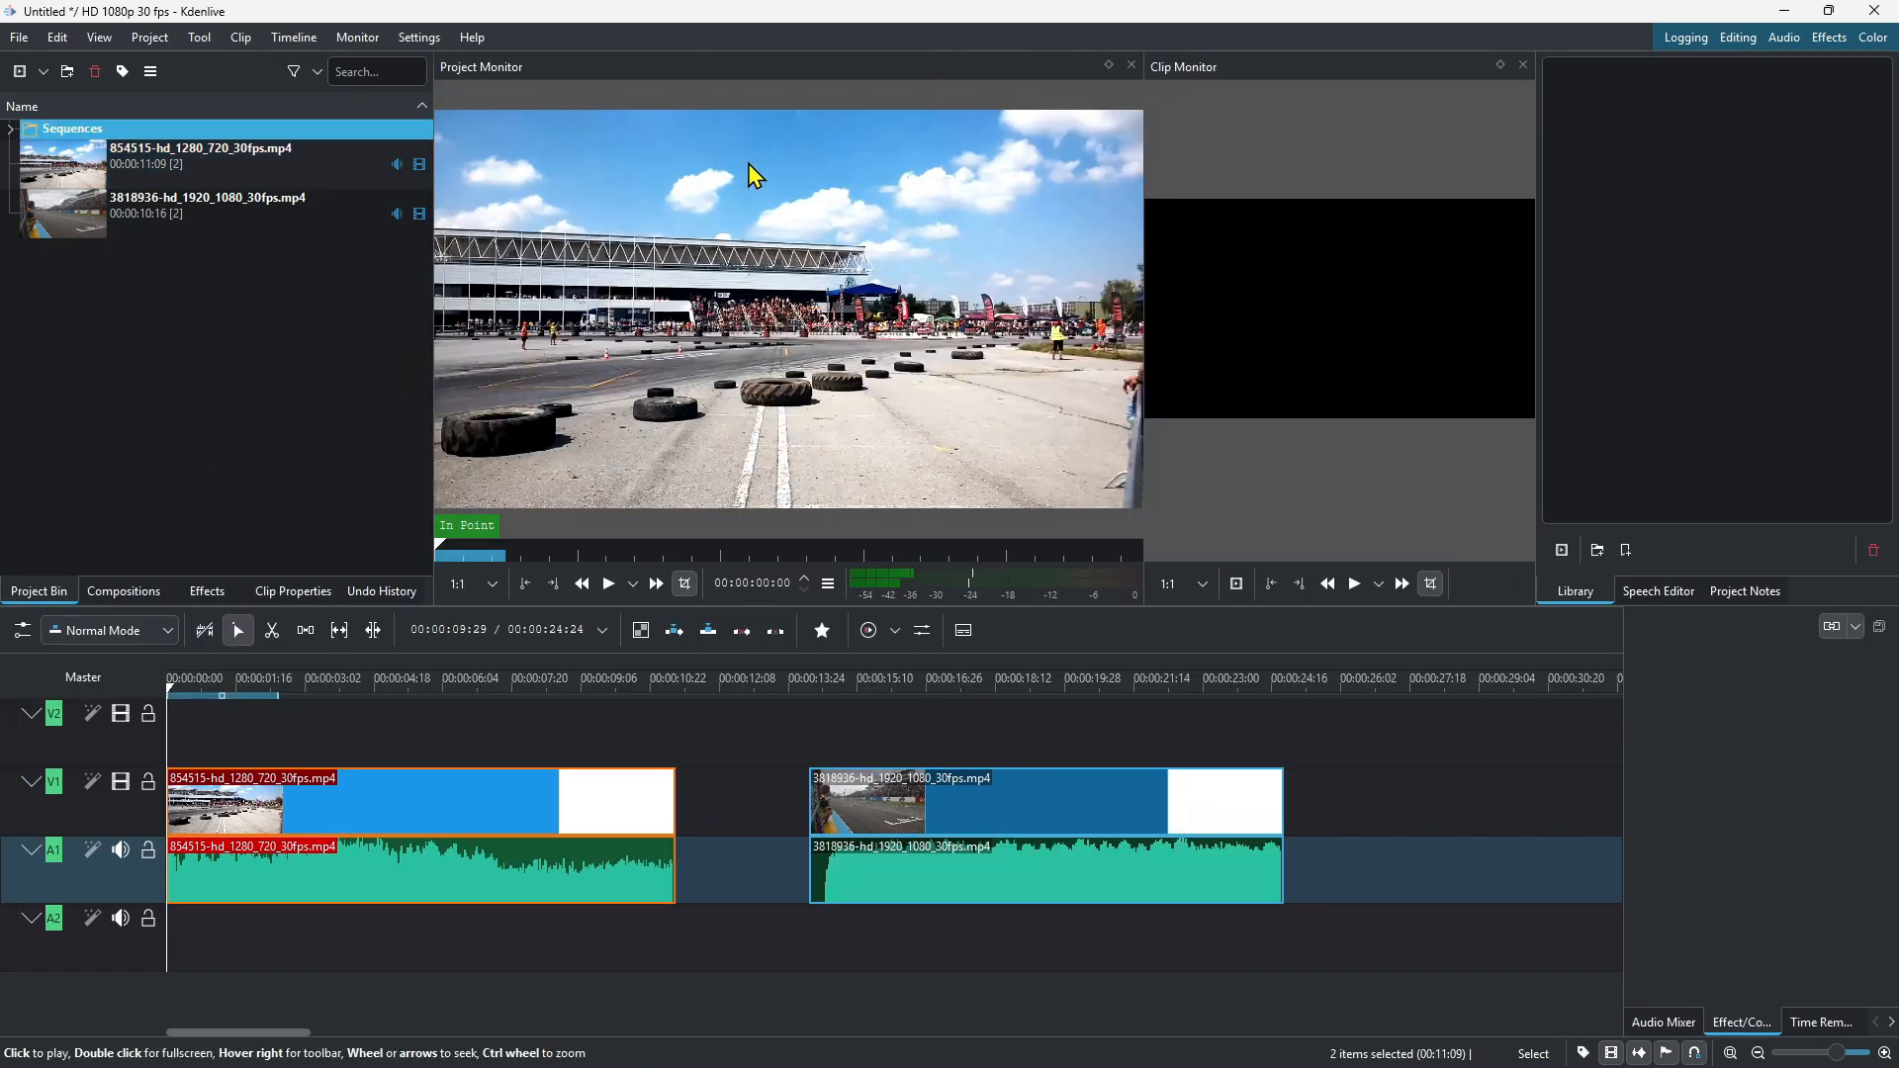
Step: Widen the Project Monitor by moving its border towards the Clip Monitor
{"action": "left_click_drag", "start_coordinate": [513, 72], "coordinate": [563, 277]}
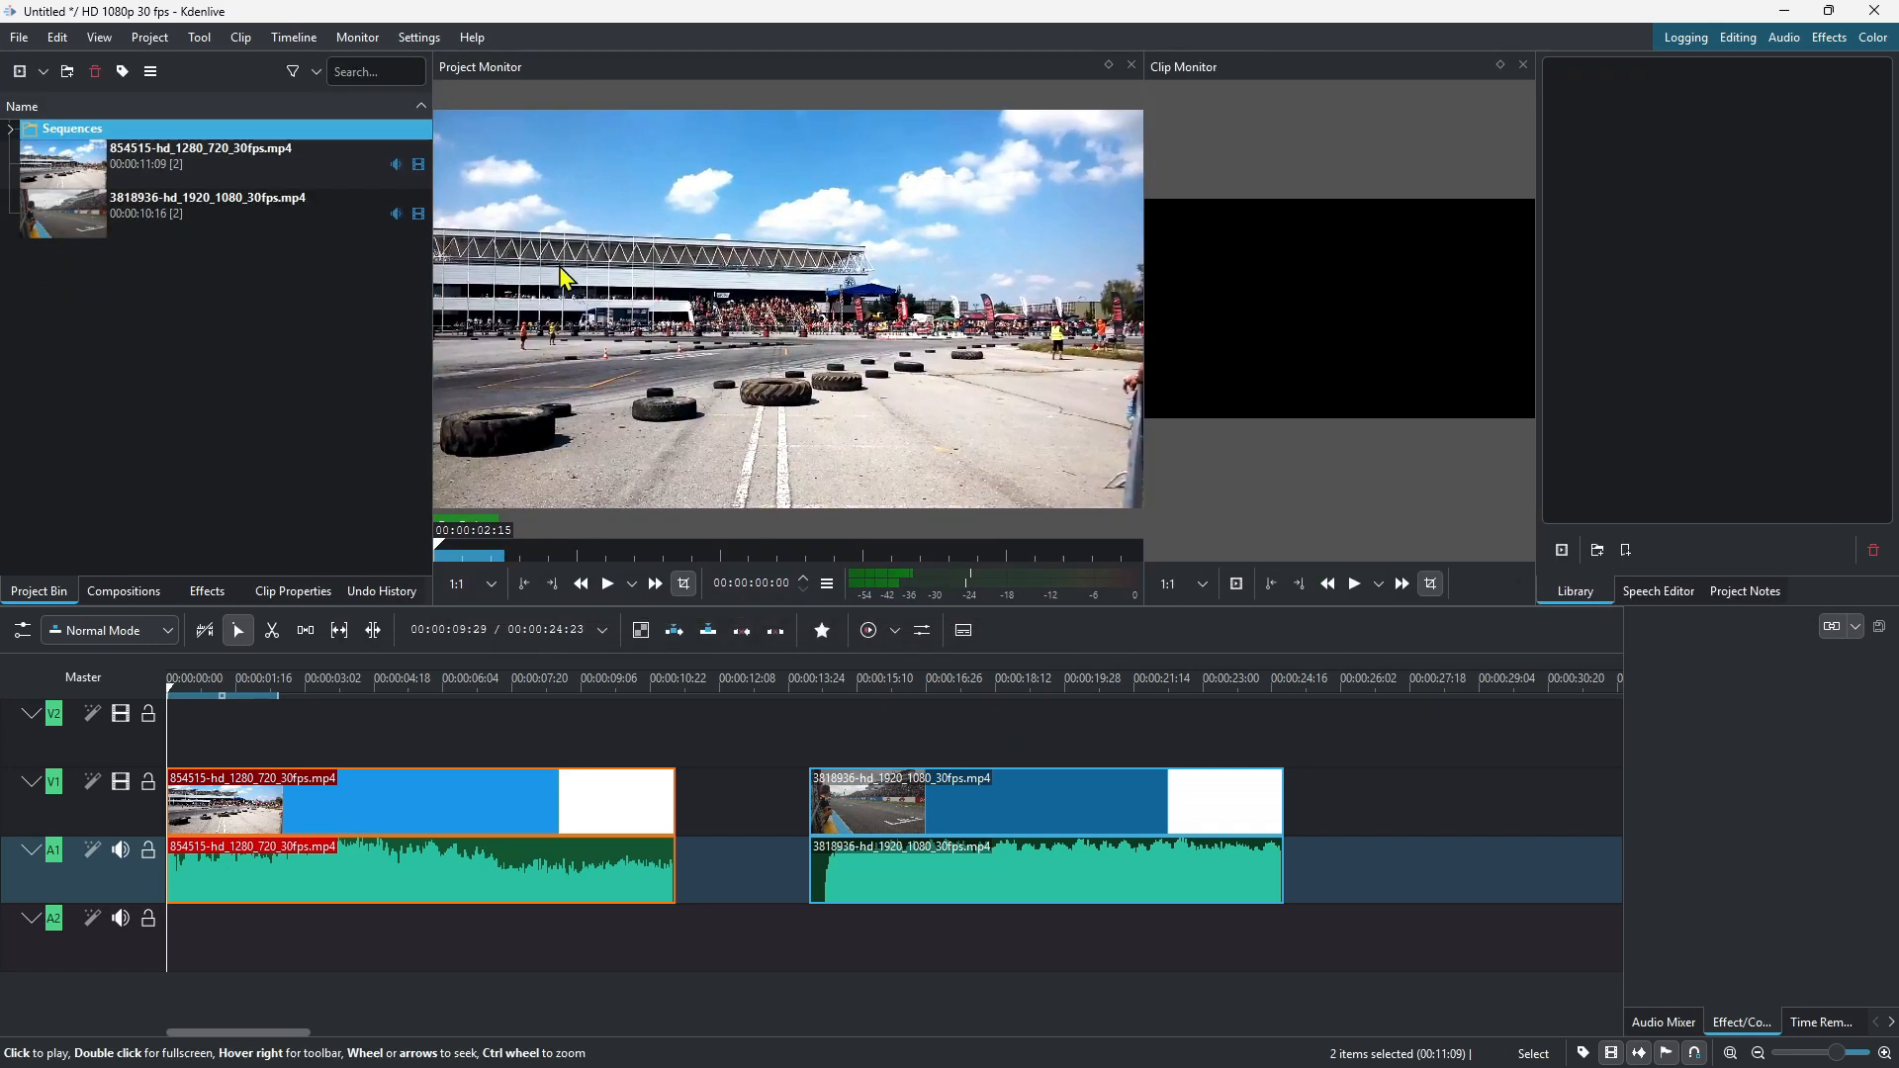
{"action": "left_click_drag", "start_coordinate": [1143, 234], "coordinate": [1212, 236]}
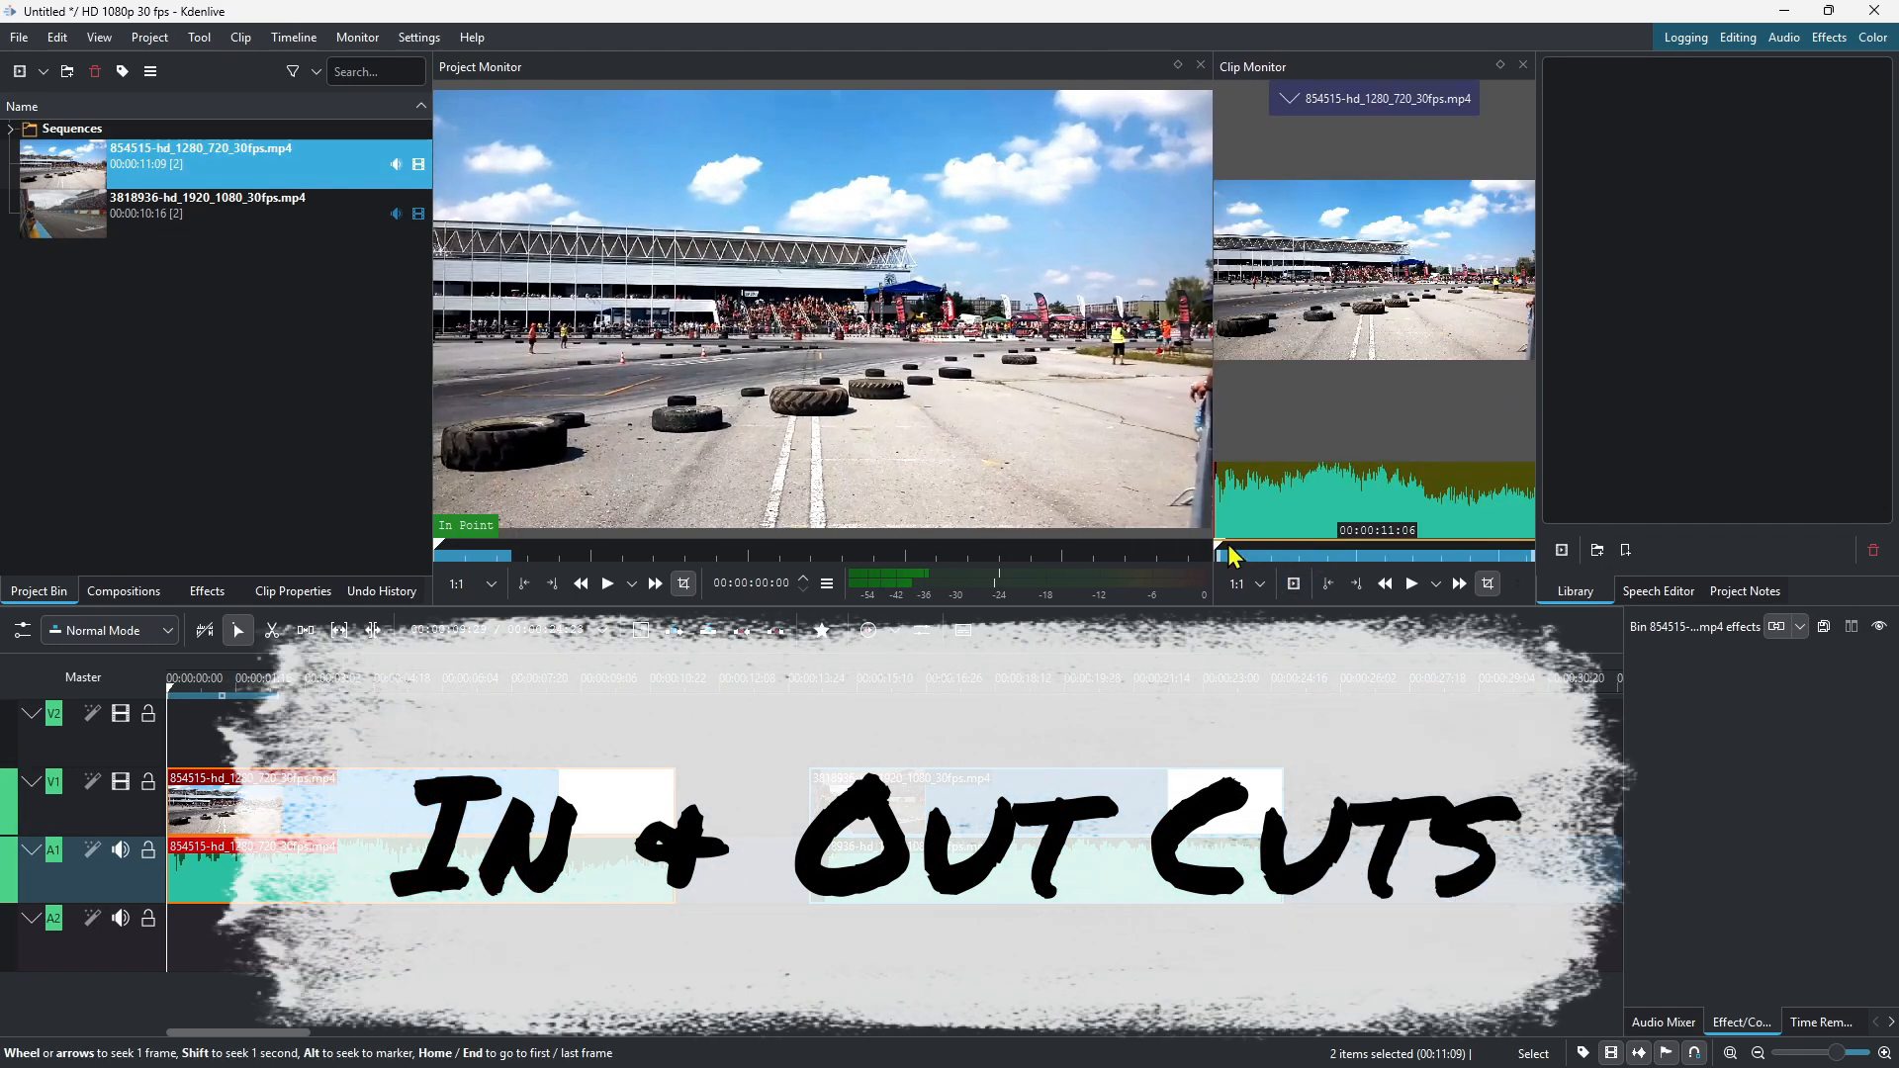
Step: In the Clip Monitor, set an in point about a fifth into the 854515 clip and an out point at about three fifths
{"action": "left_click_drag", "start_coordinate": [1227, 554], "coordinate": [1279, 551]}
{"action": "left_click", "coordinate": [1328, 585]}
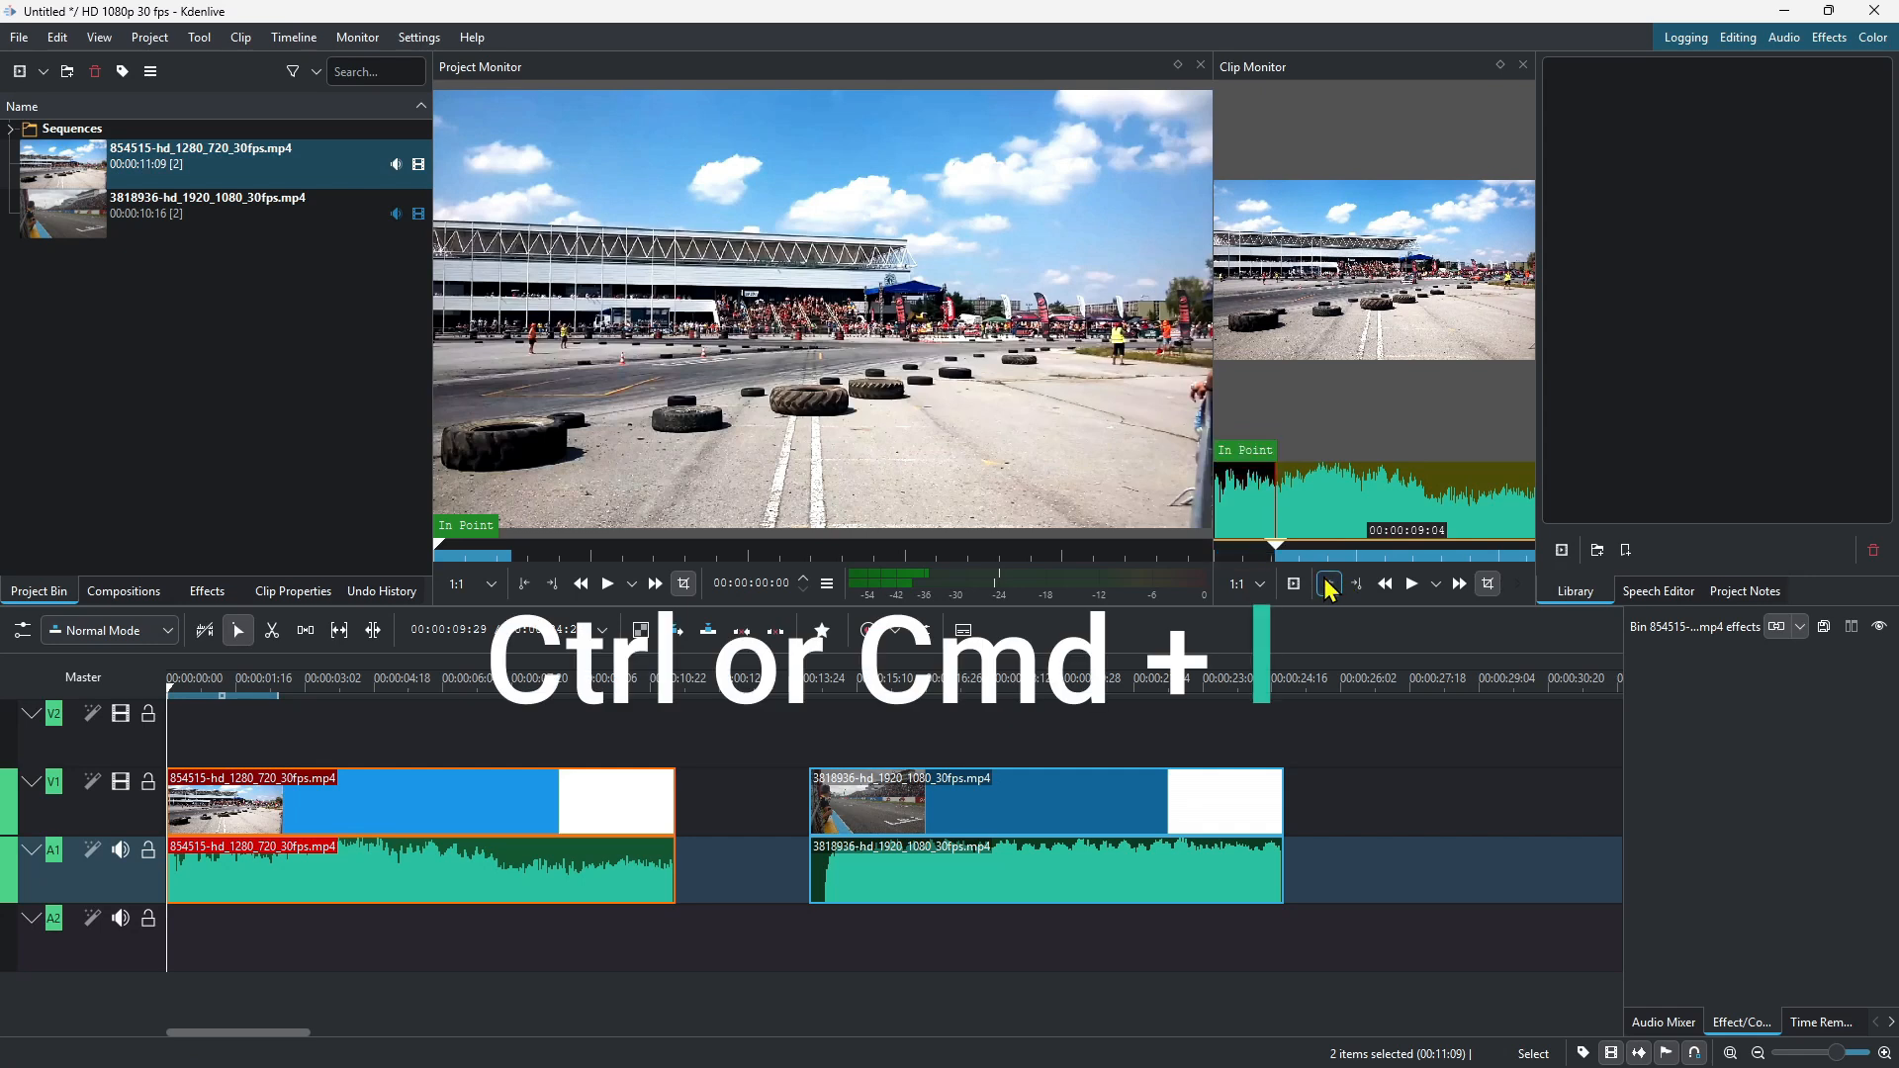
{"action": "left_click_drag", "start_coordinate": [1280, 551], "coordinate": [1414, 551]}
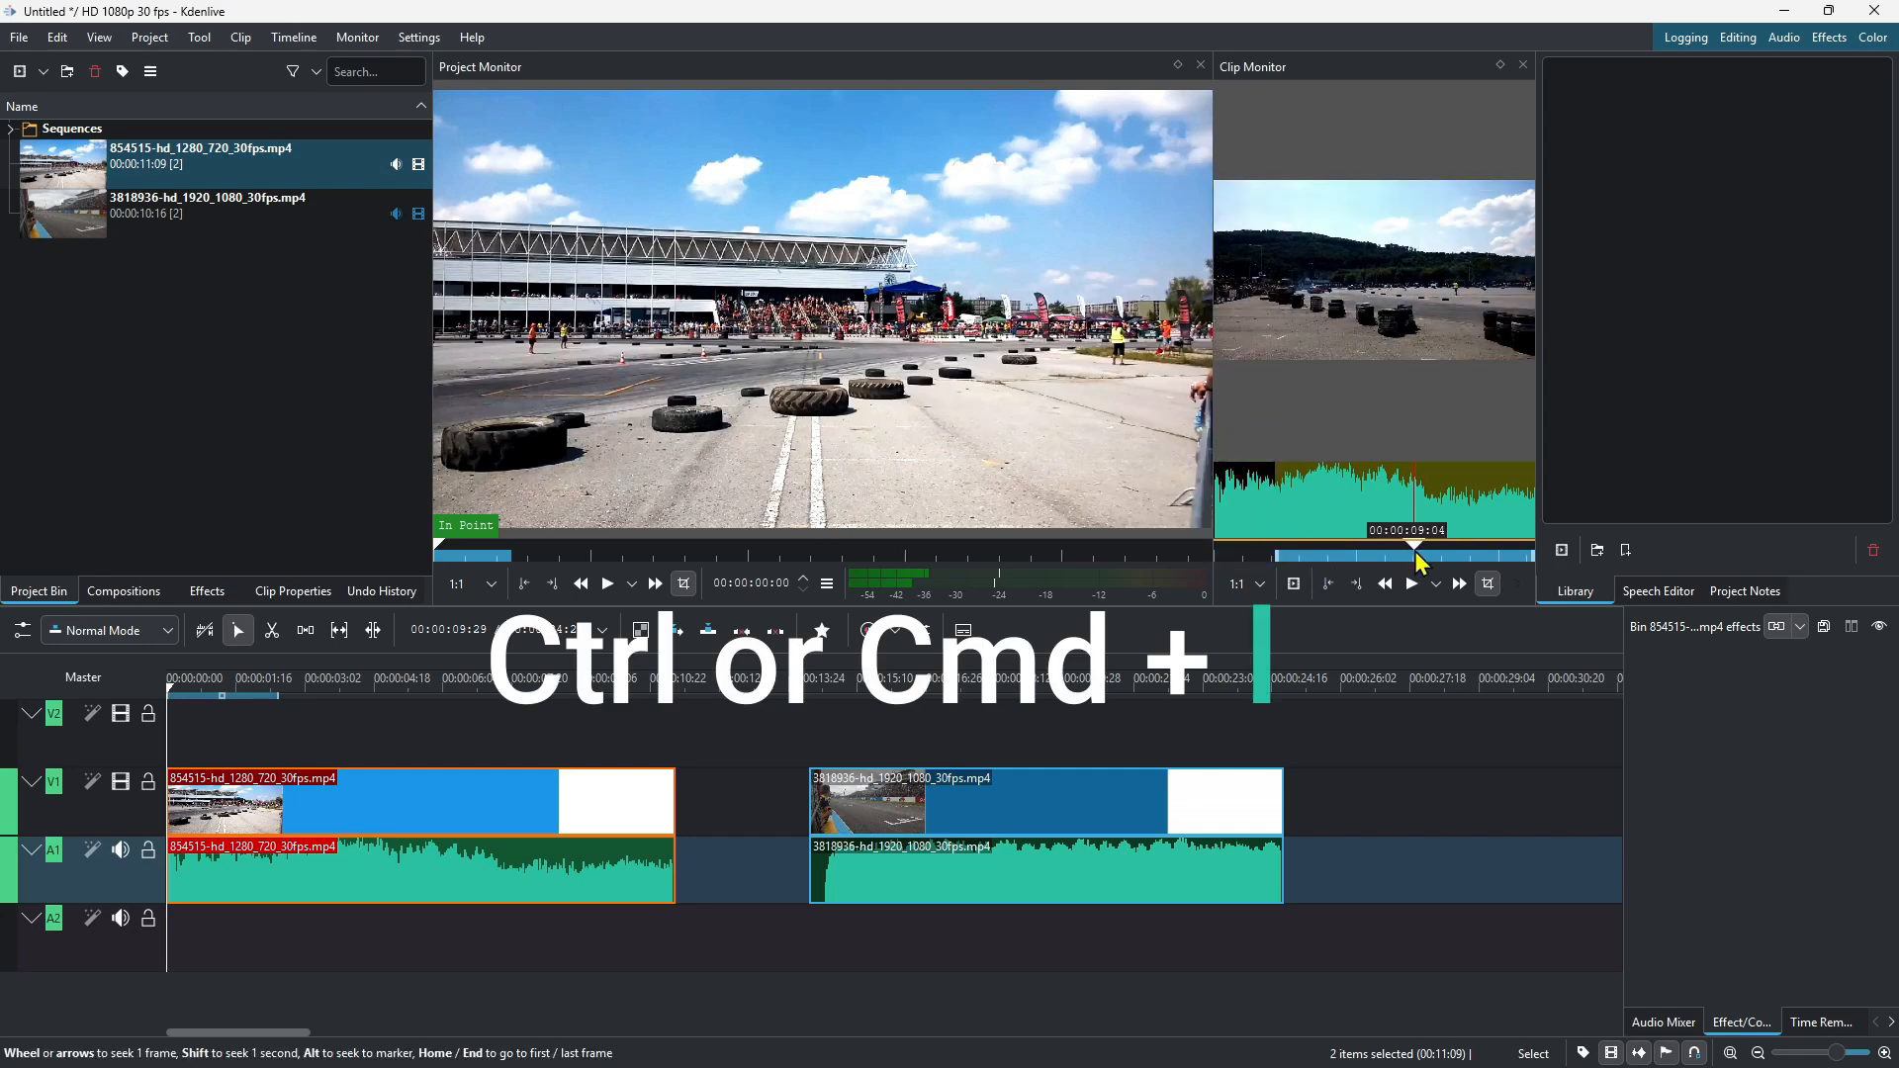
{"action": "left_click", "coordinate": [1358, 584]}
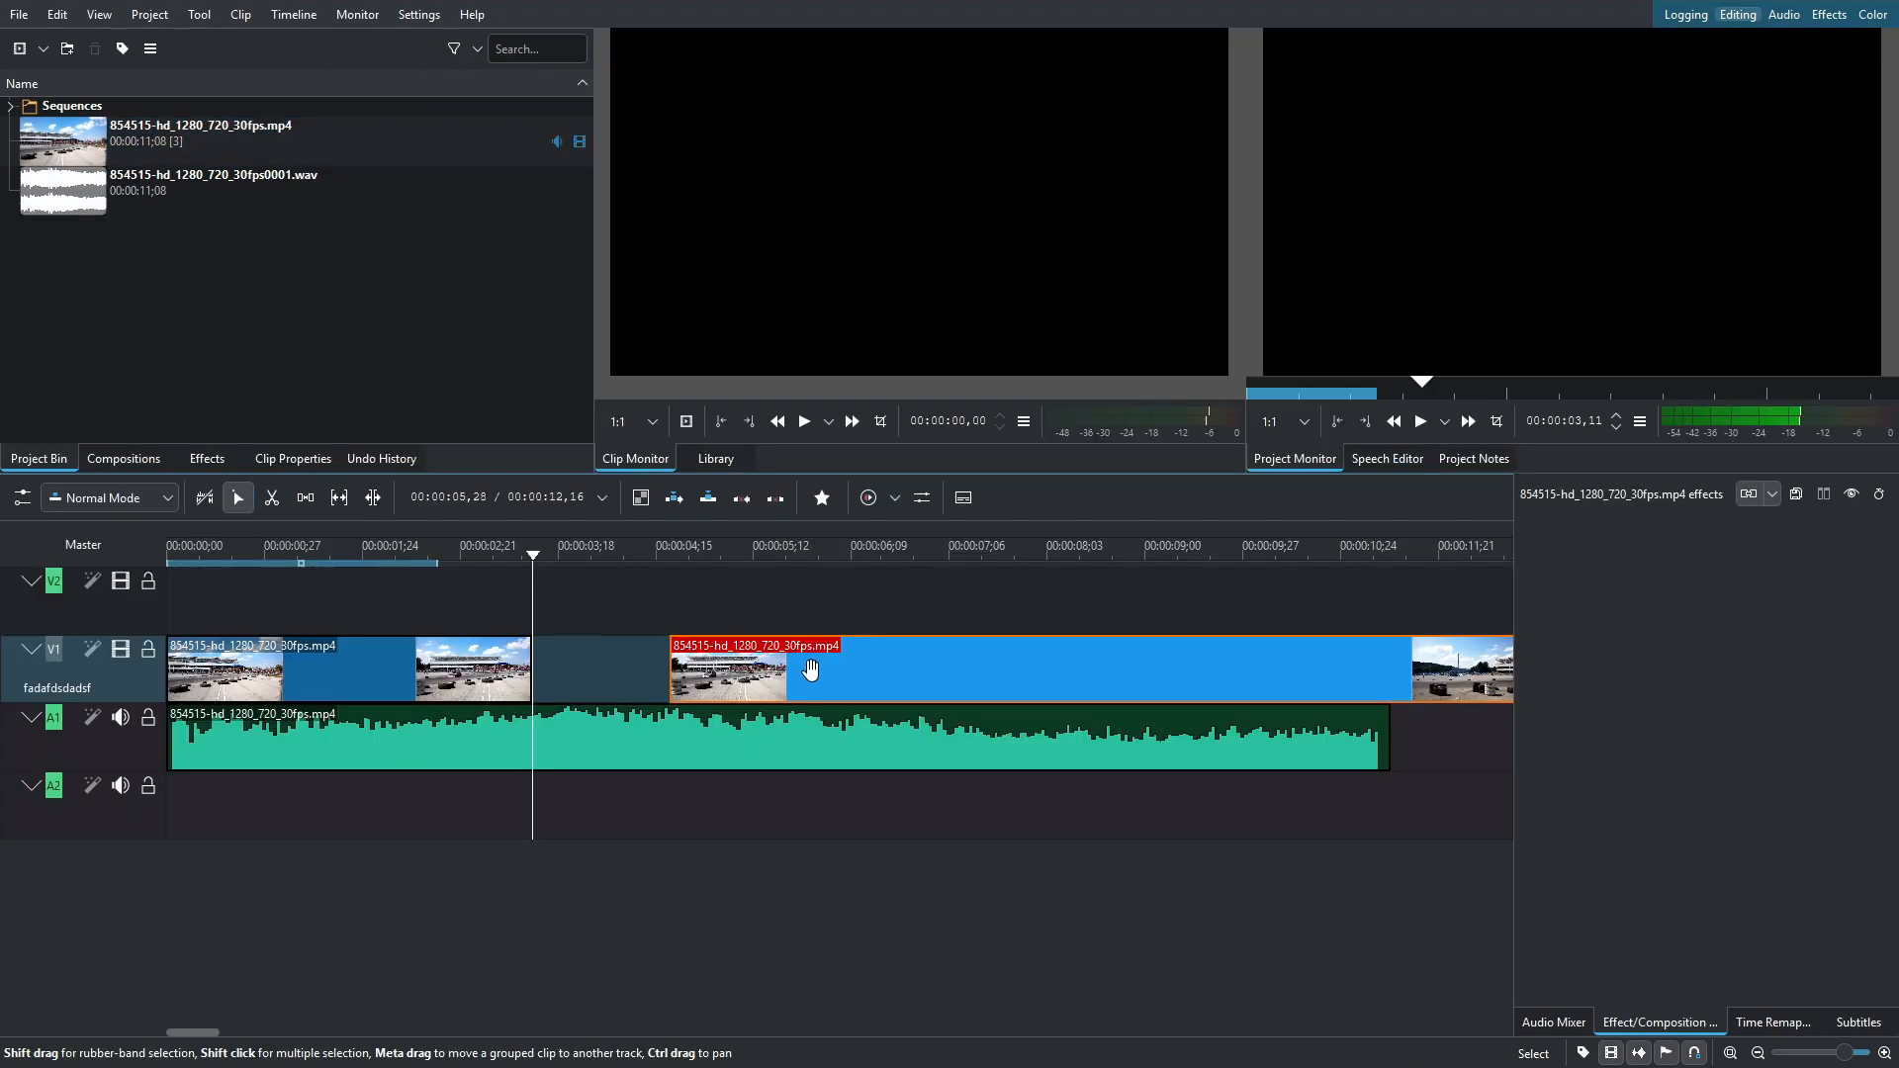
Step: Move the second clip part to V2 at 00:00:02,14, overlapping the end of the V1 clip, and add a Wipe composition to it
{"action": "left_click_drag", "start_coordinate": [810, 670], "coordinate": [597, 616]}
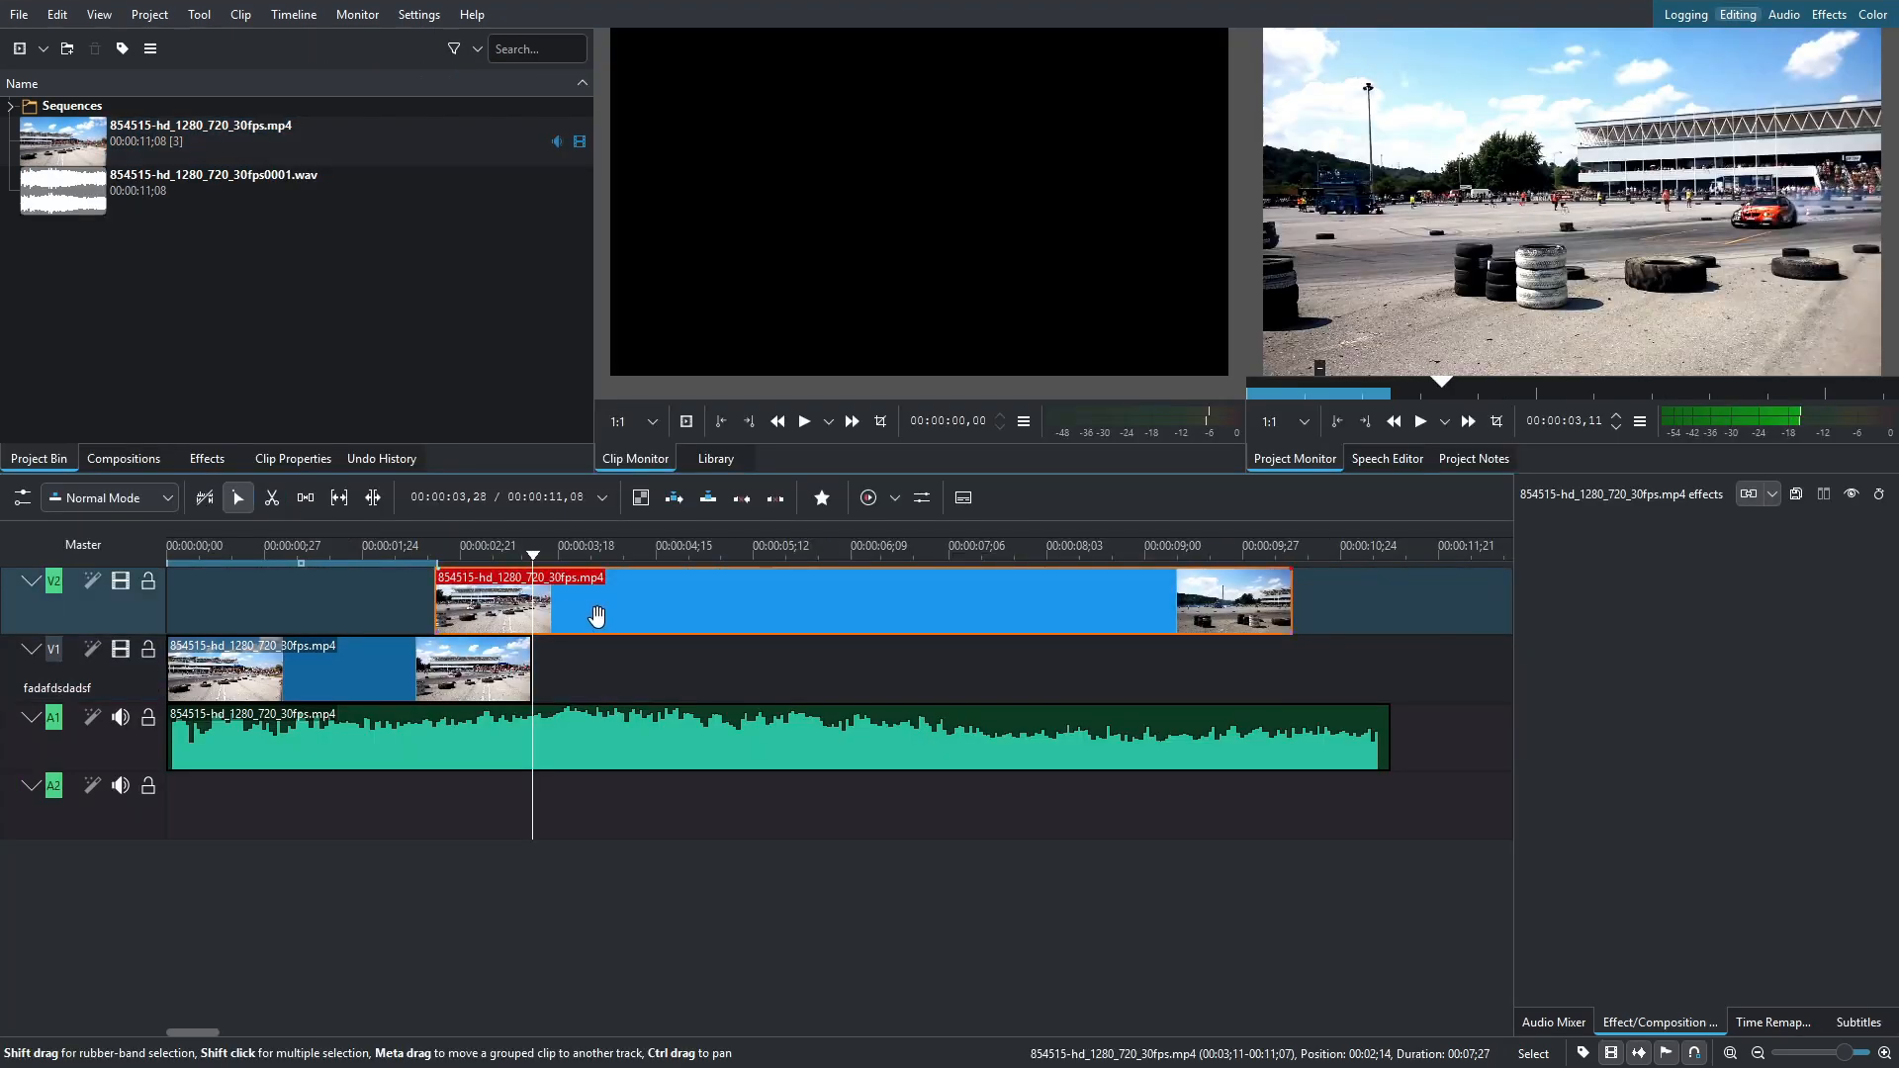
{"action": "right_click", "coordinate": [478, 577]}
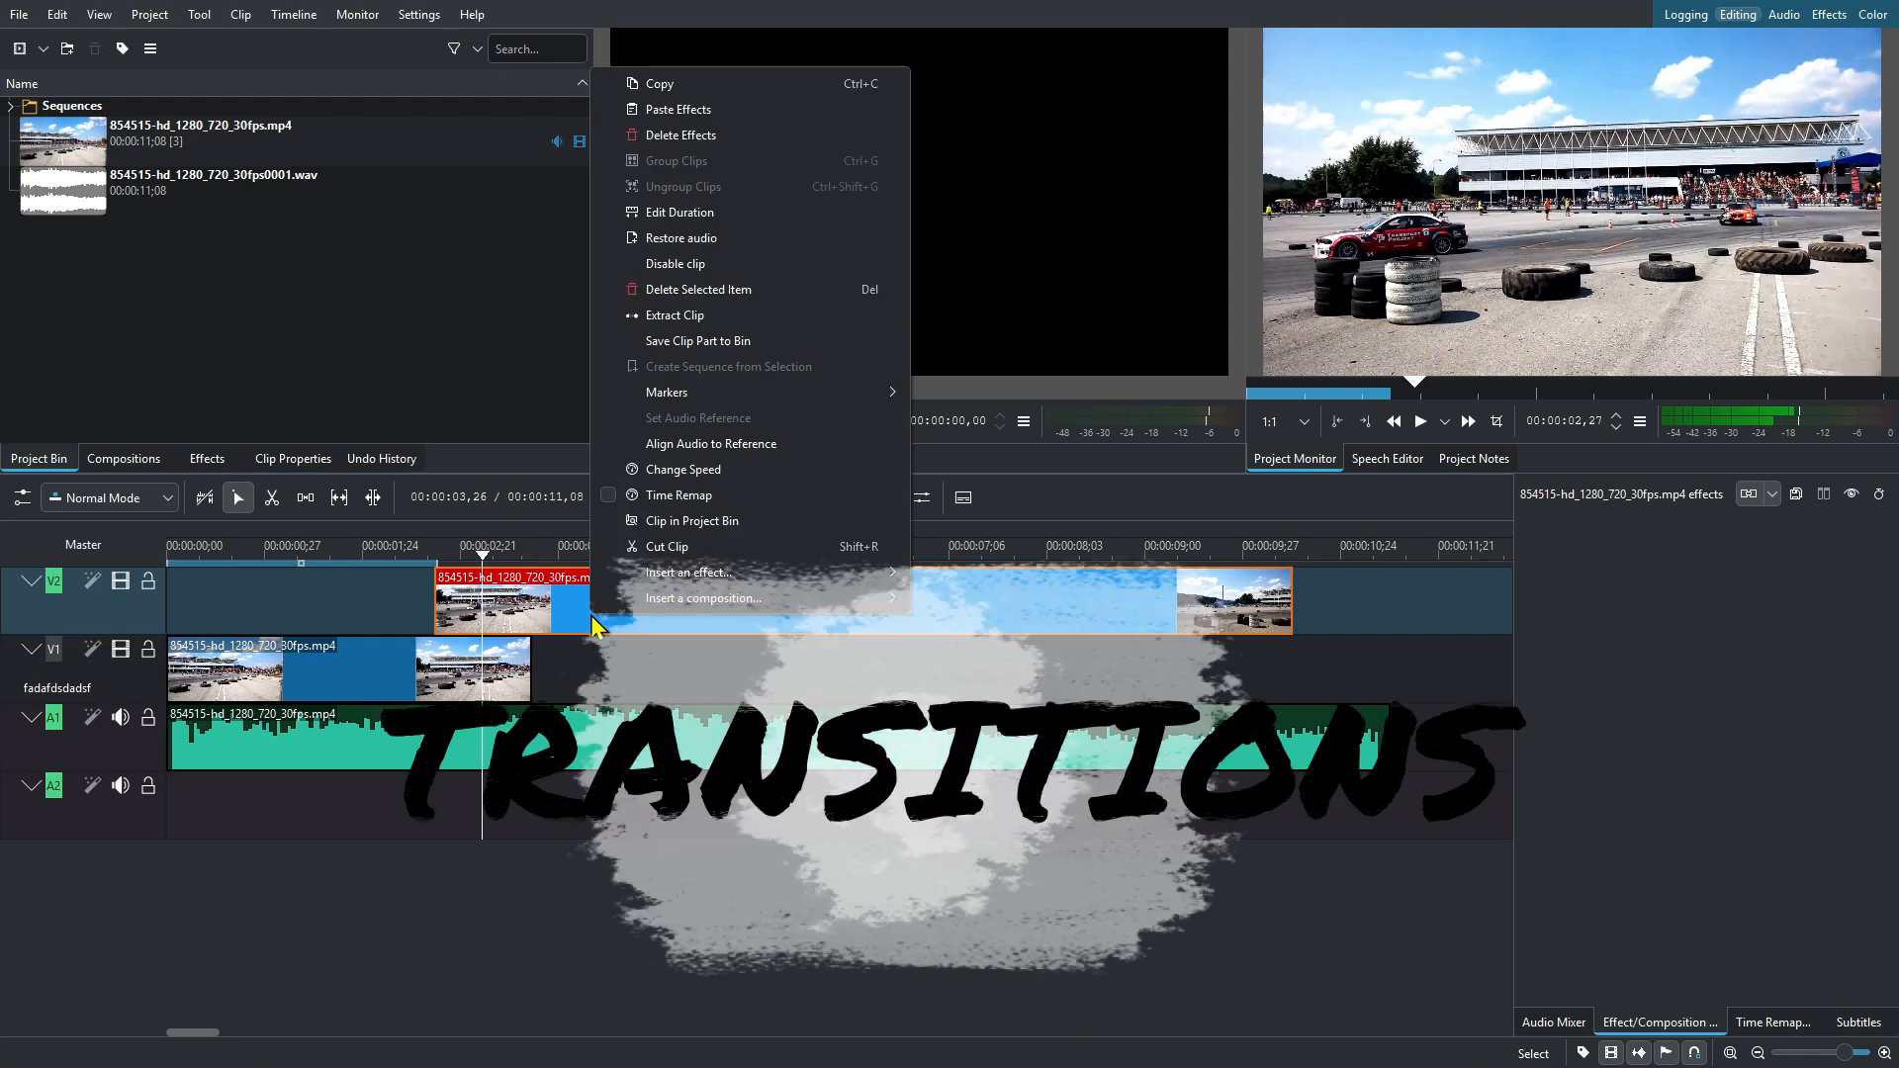
{"action": "mouse_move", "coordinate": [846, 605]}
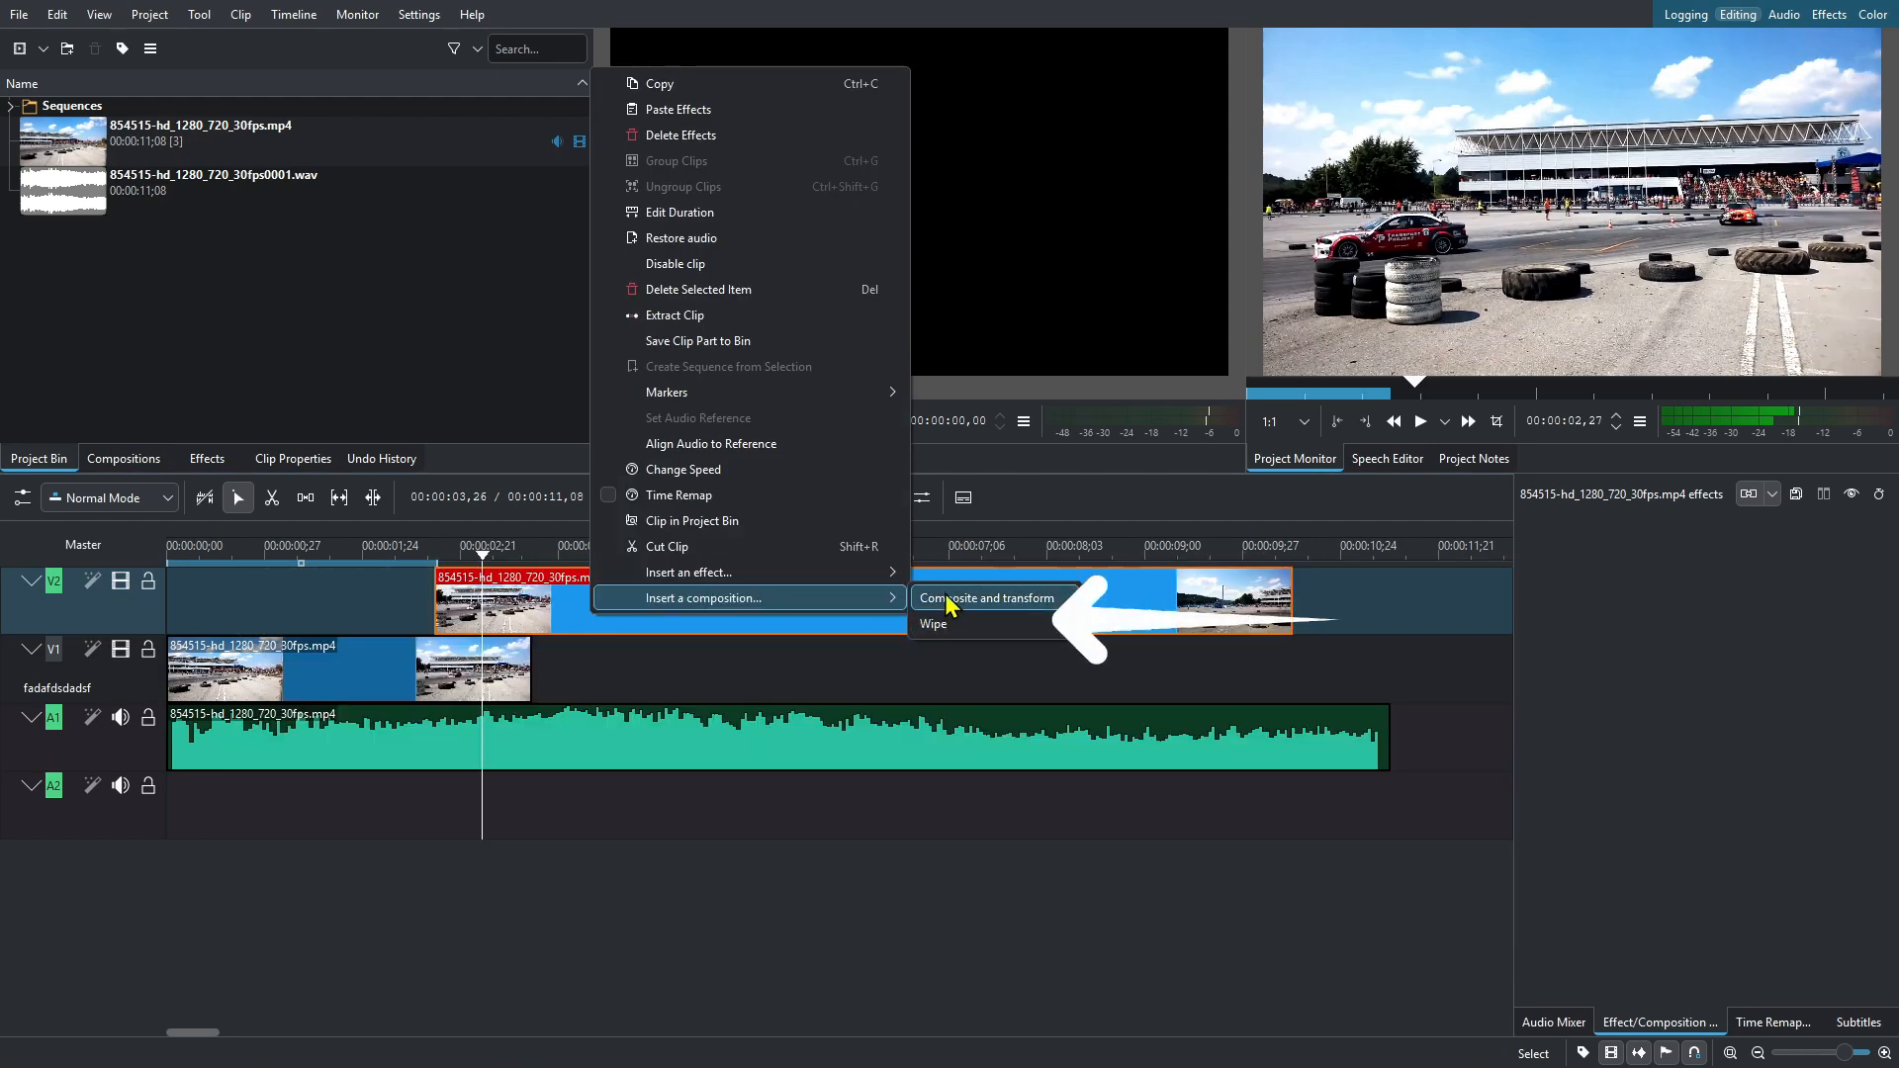
{"action": "left_click", "coordinate": [945, 626]}
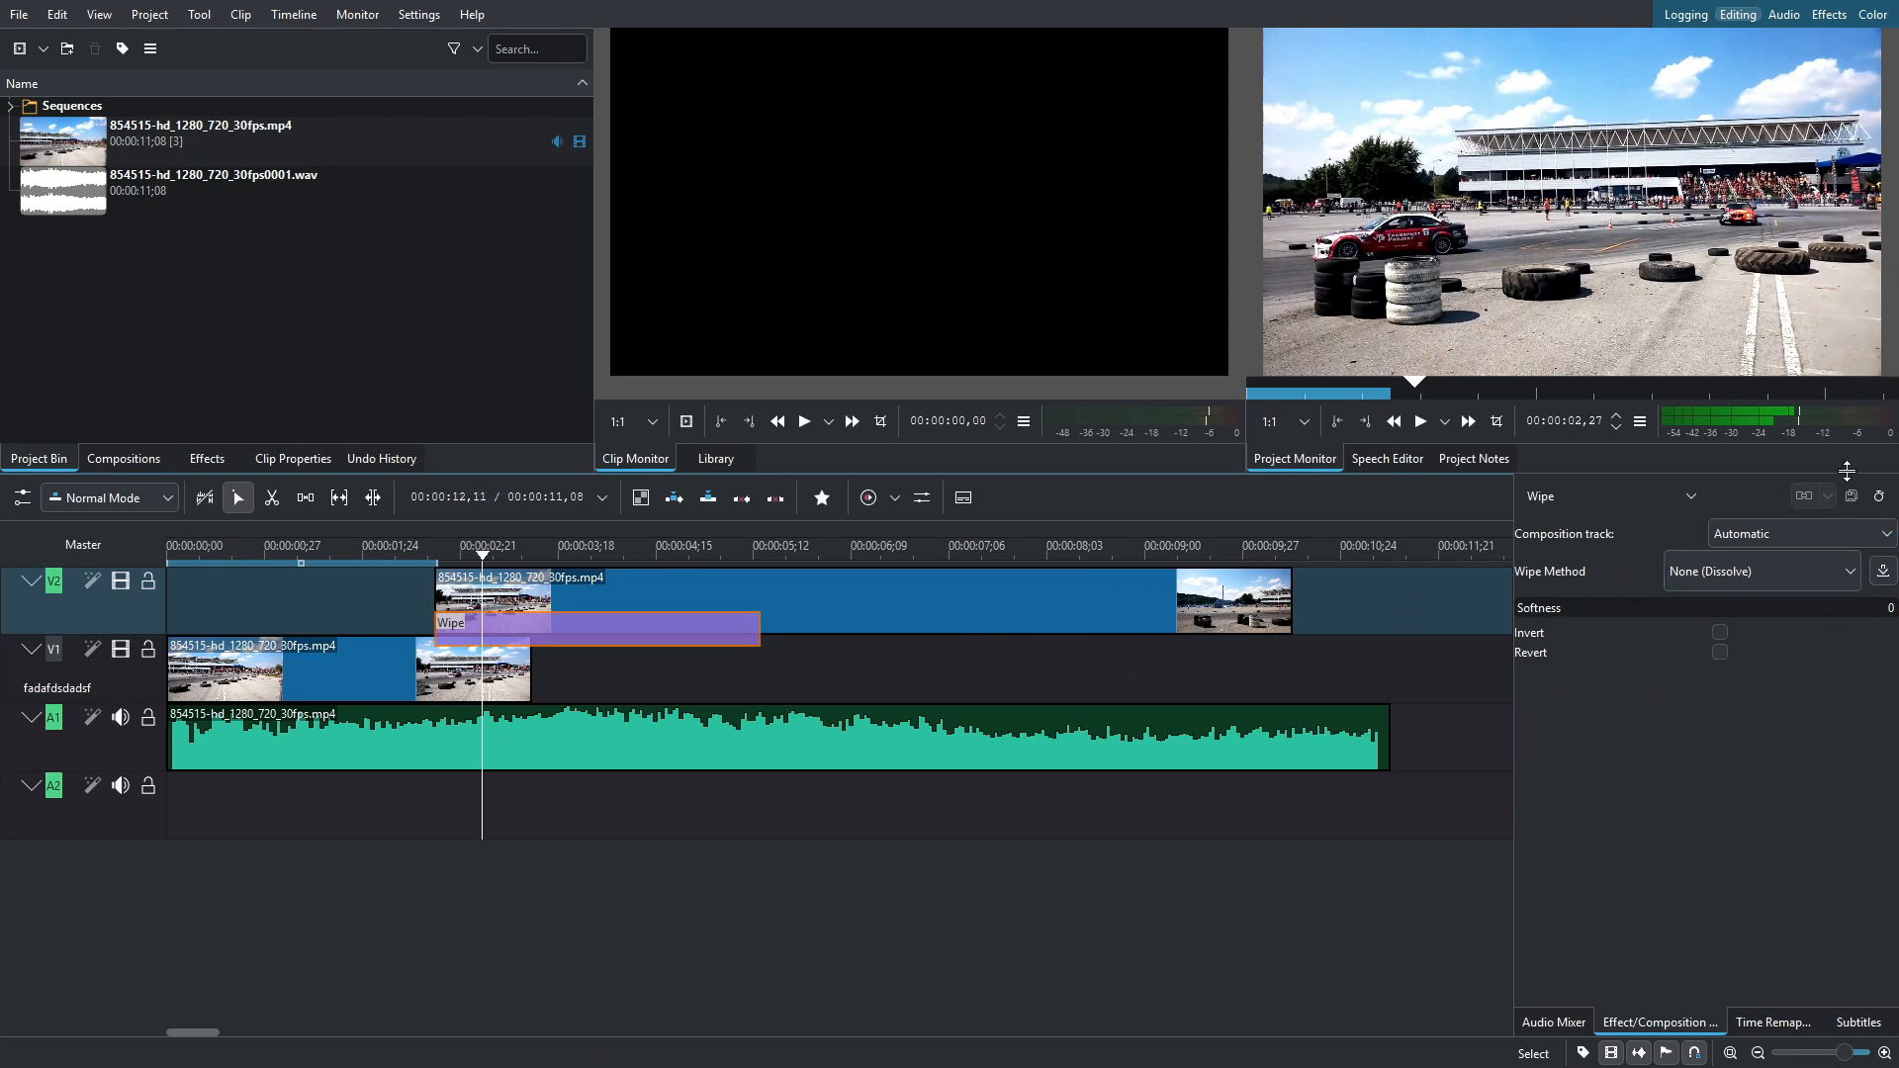
Step: Look through the available wipe methods for the Wipe composition, leaving None (Dissolve) selected
{"action": "left_click", "coordinate": [1848, 572]}
{"action": "scroll", "coordinate": [1776, 693], "scroll_direction": "down", "scroll_amount": 5}
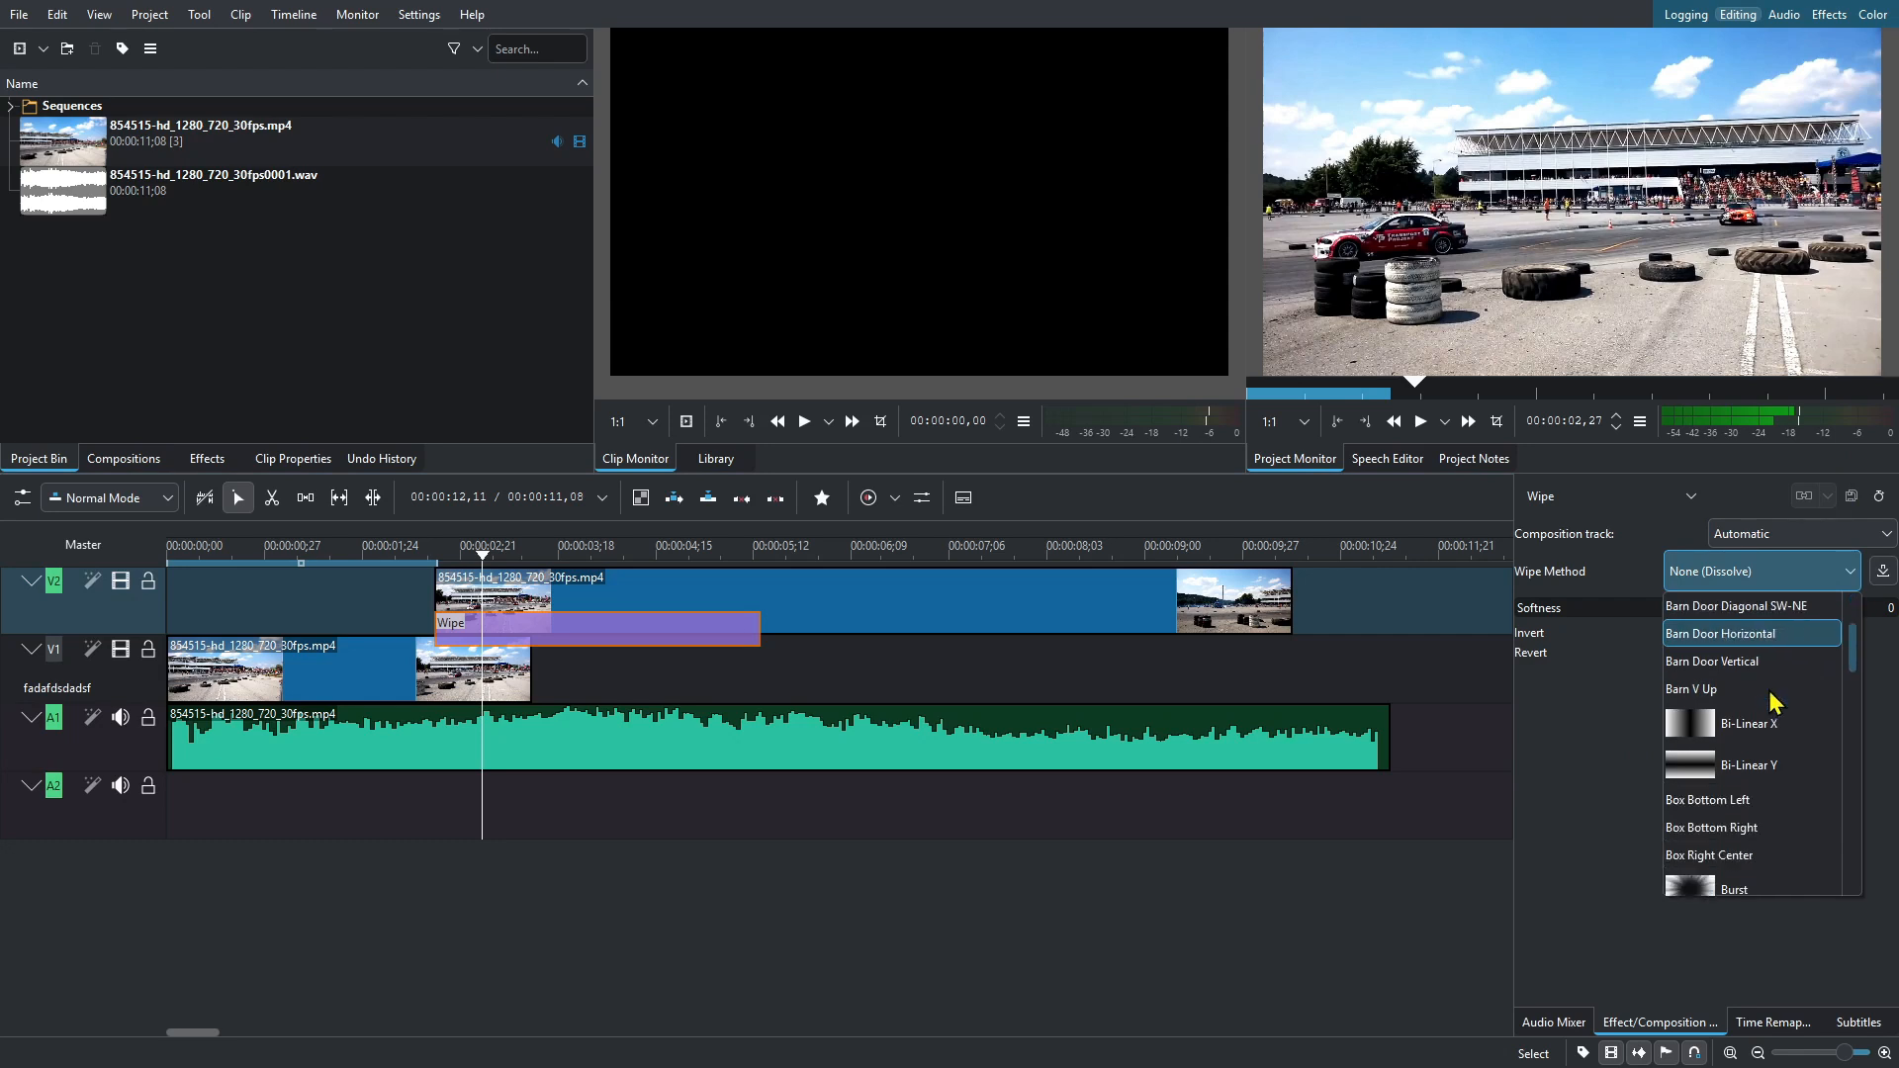
{"action": "scroll", "coordinate": [1777, 702], "scroll_direction": "down", "scroll_amount": 10}
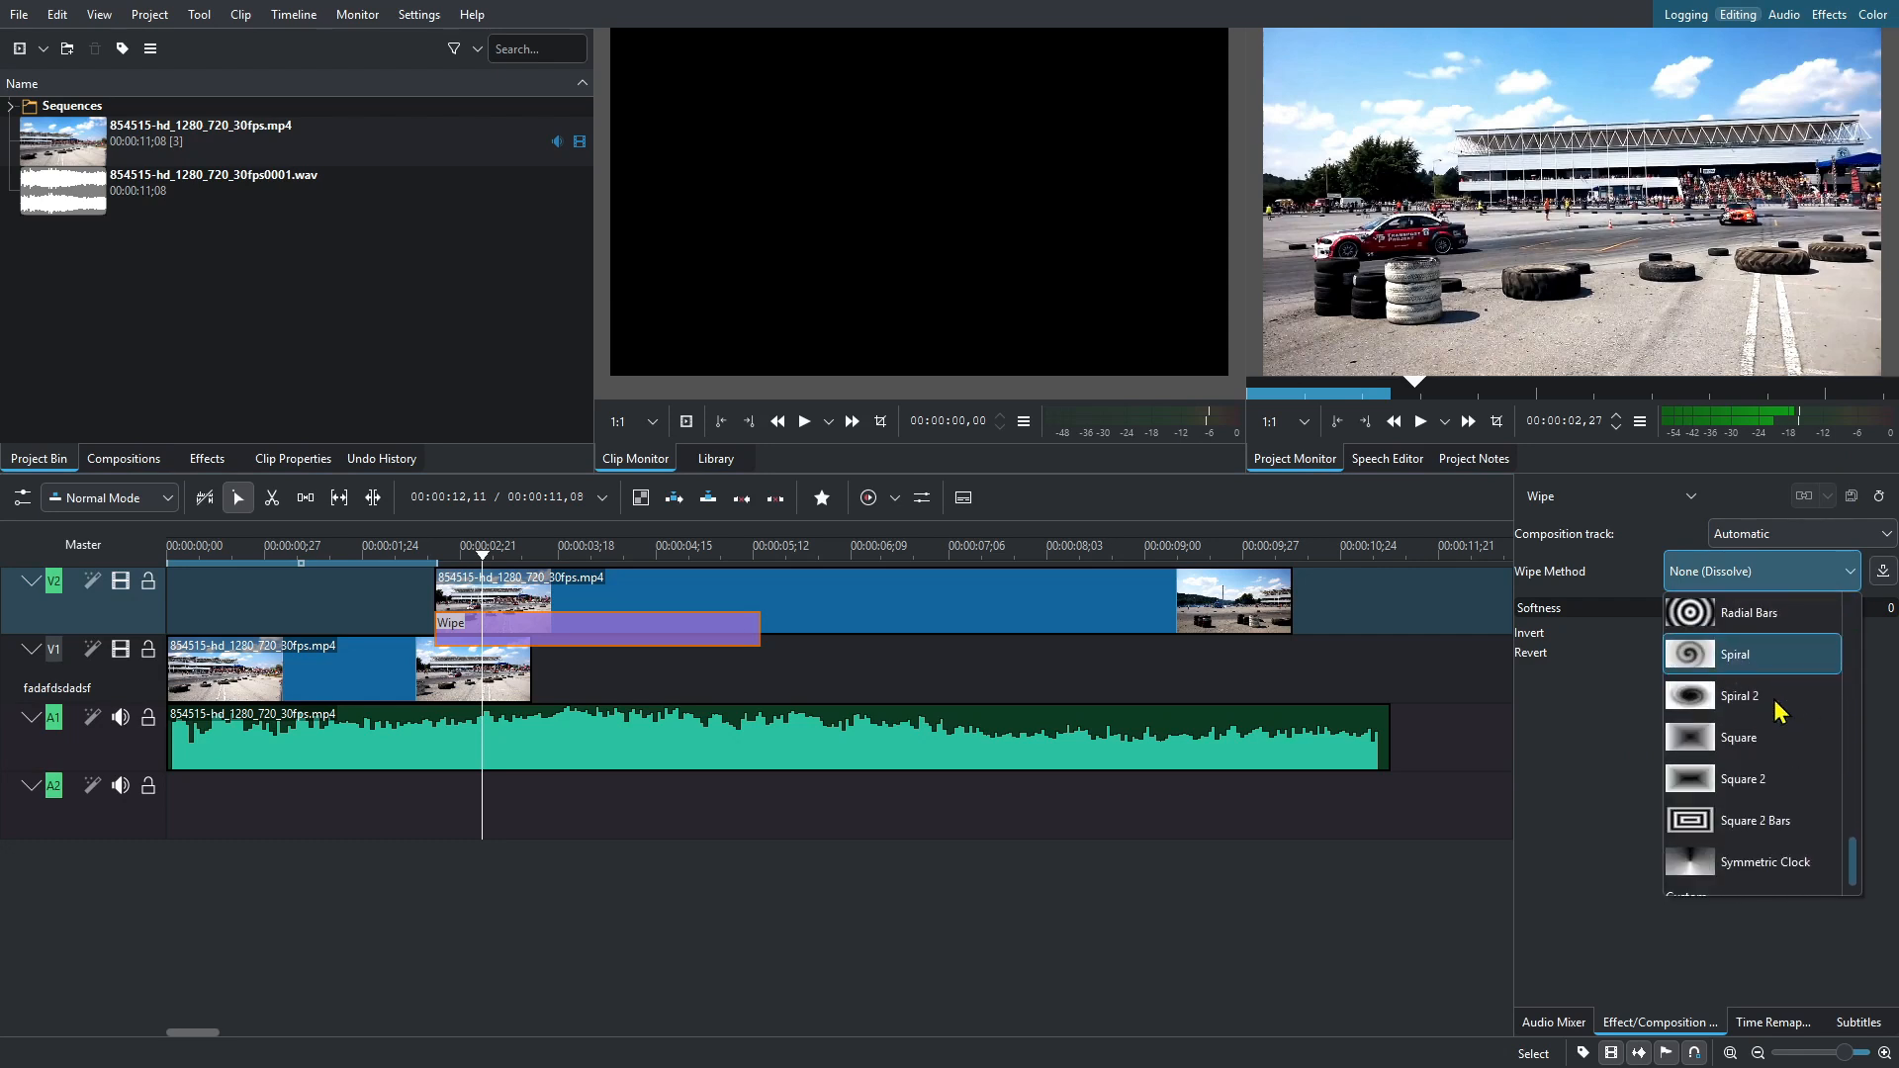
{"action": "scroll", "coordinate": [1776, 709], "scroll_direction": "up", "scroll_amount": 15}
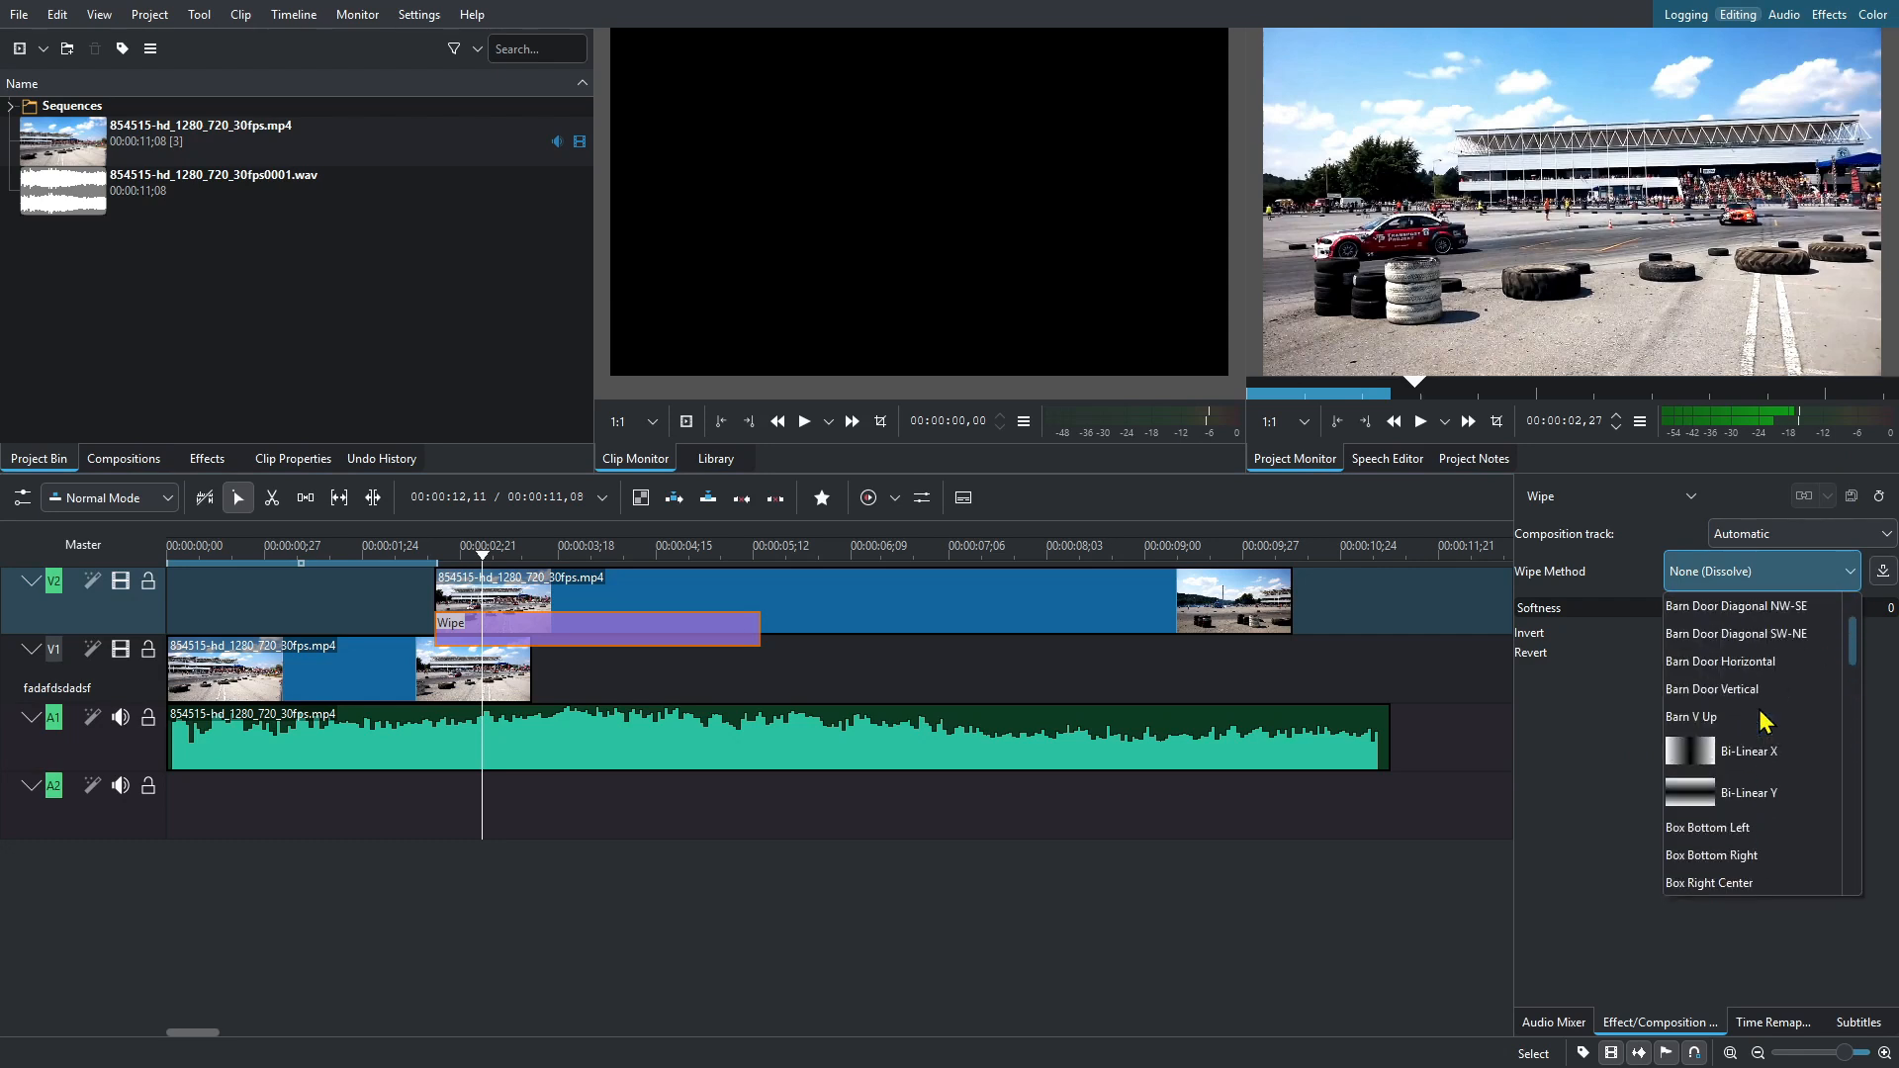
{"action": "left_click", "coordinate": [1406, 746]}
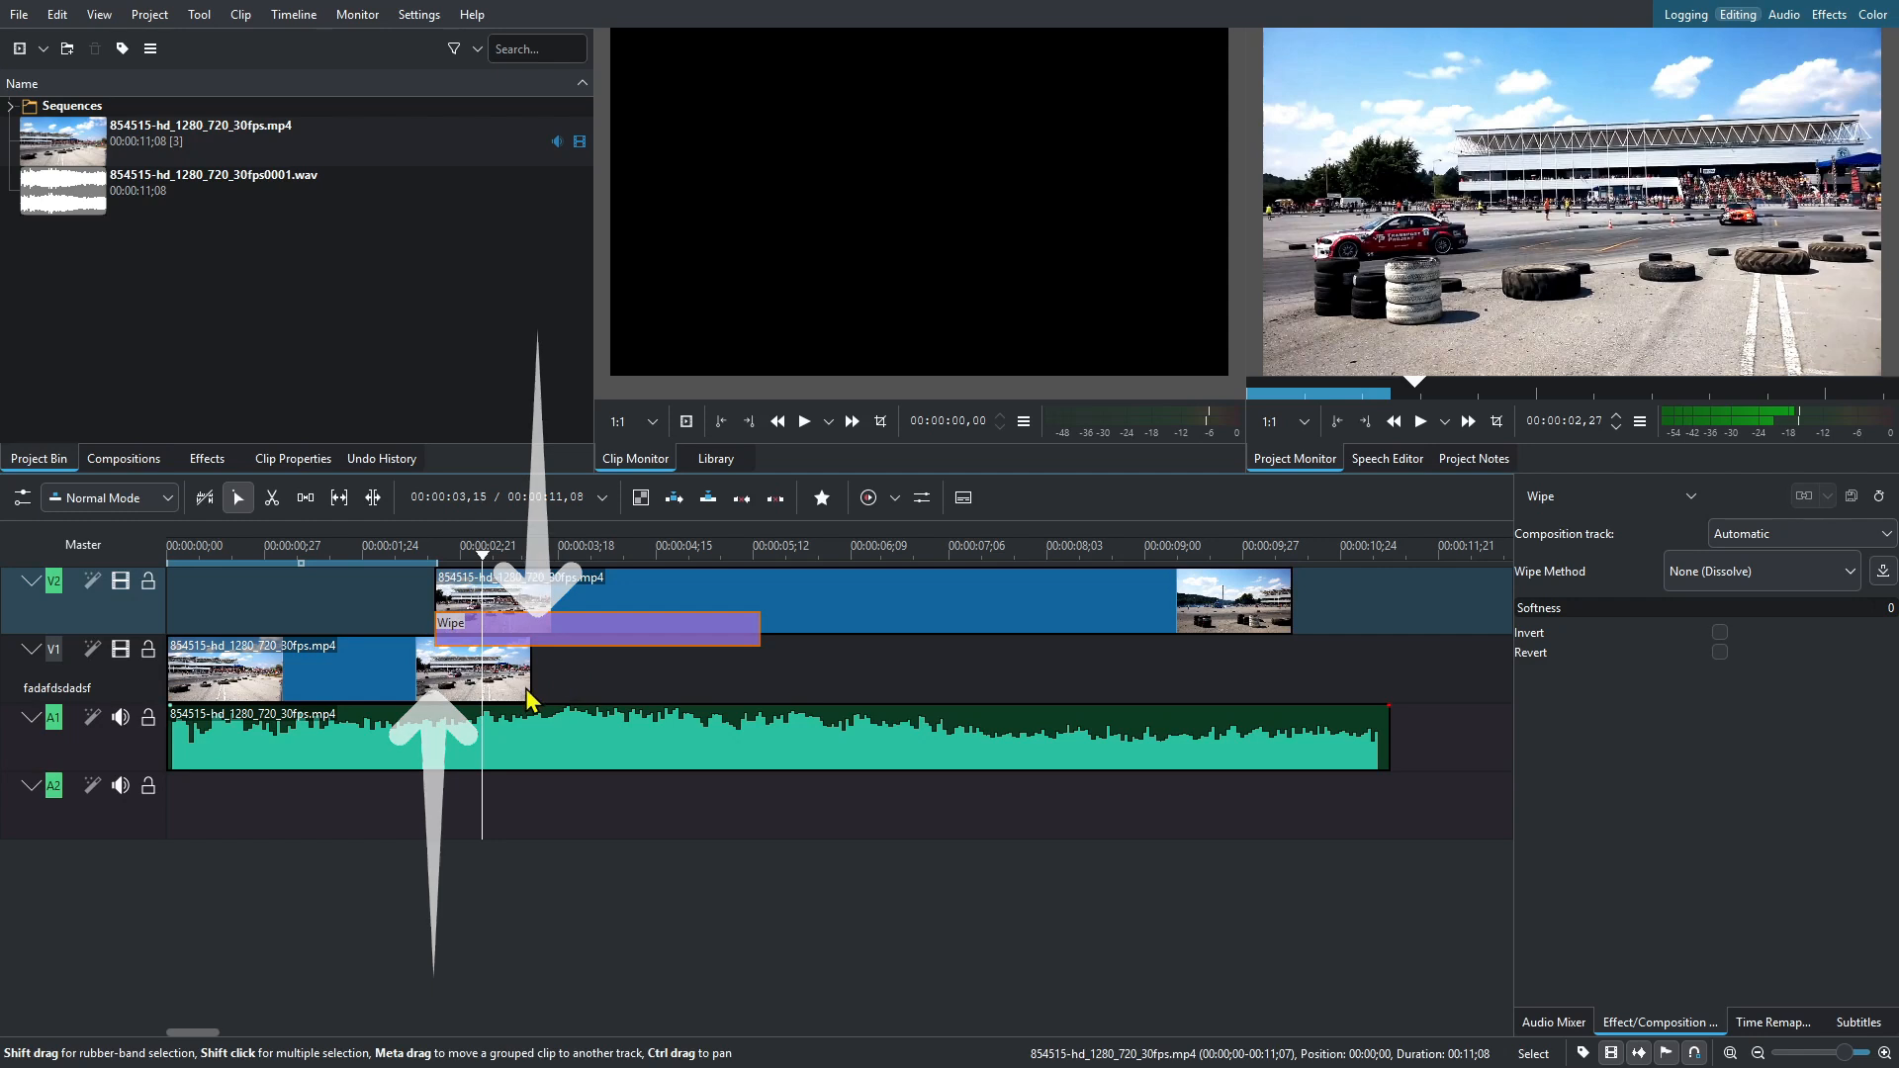
Step: Shift the V2 clip and its Wipe composition earlier to 00:00:00,25 to lengthen the overlap with the V1 clip
{"action": "left_click", "coordinate": [629, 590]}
{"action": "left_click_drag", "start_coordinate": [629, 590], "coordinate": [451, 590]}
{"action": "left_click_drag", "start_coordinate": [566, 620], "coordinate": [386, 621]}
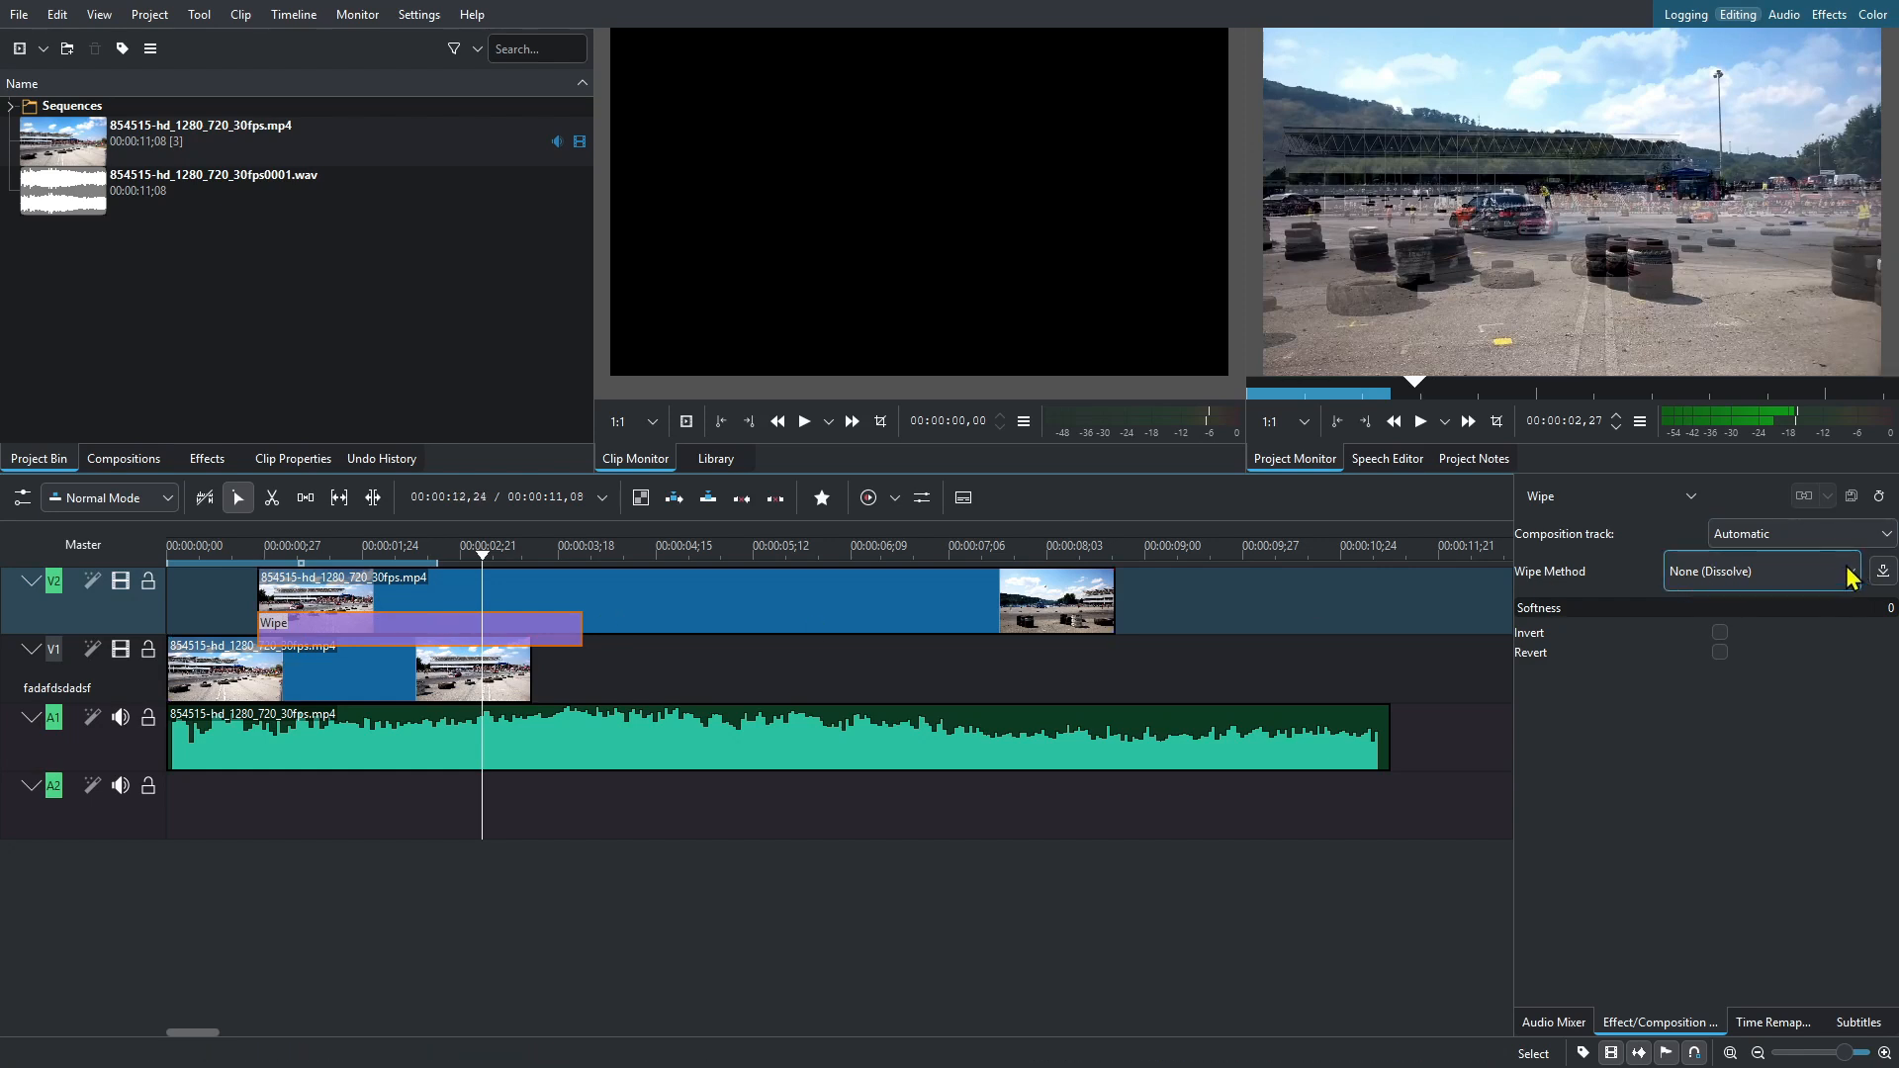
Step: Play the timeline from just before the V2 clip to preview the dissolve across the overlap
{"action": "left_click", "coordinate": [244, 558]}
{"action": "key", "text": "space"}
{"action": "key", "text": "space"}
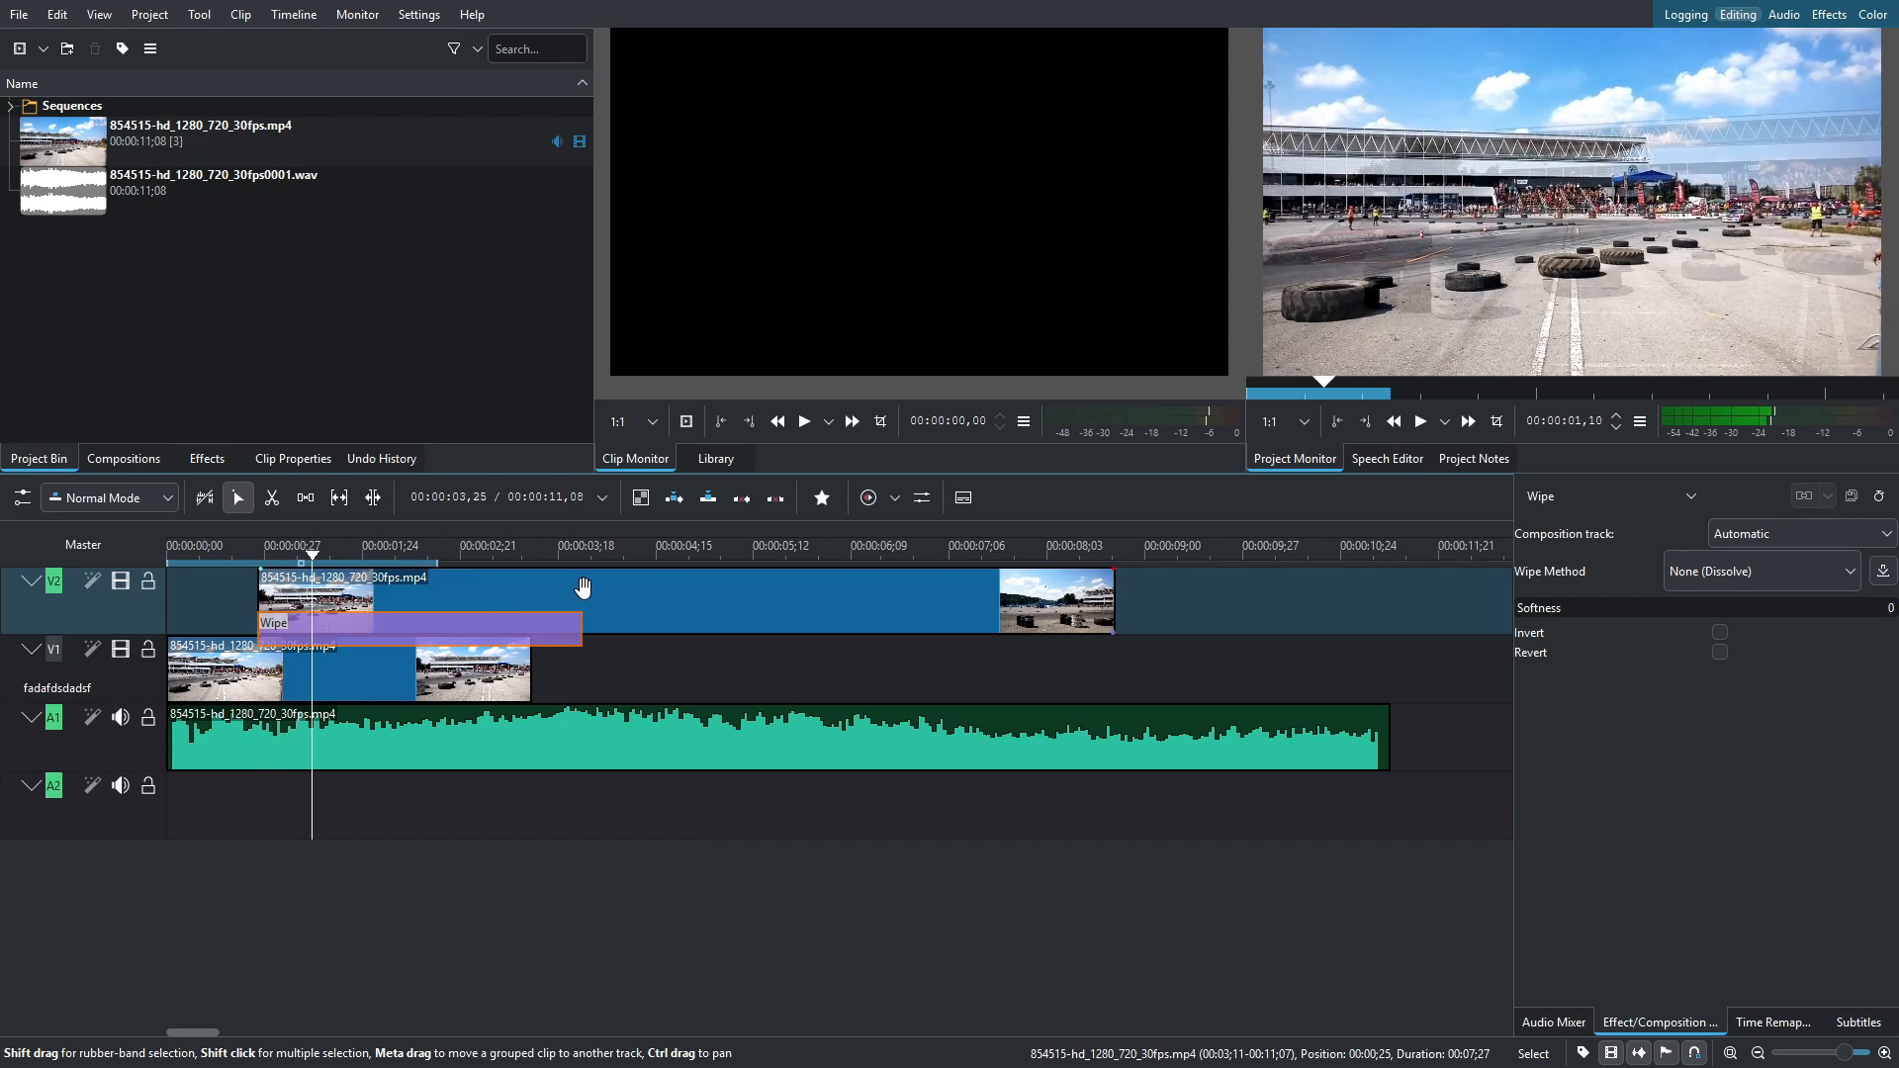
{"action": "key", "text": "space"}
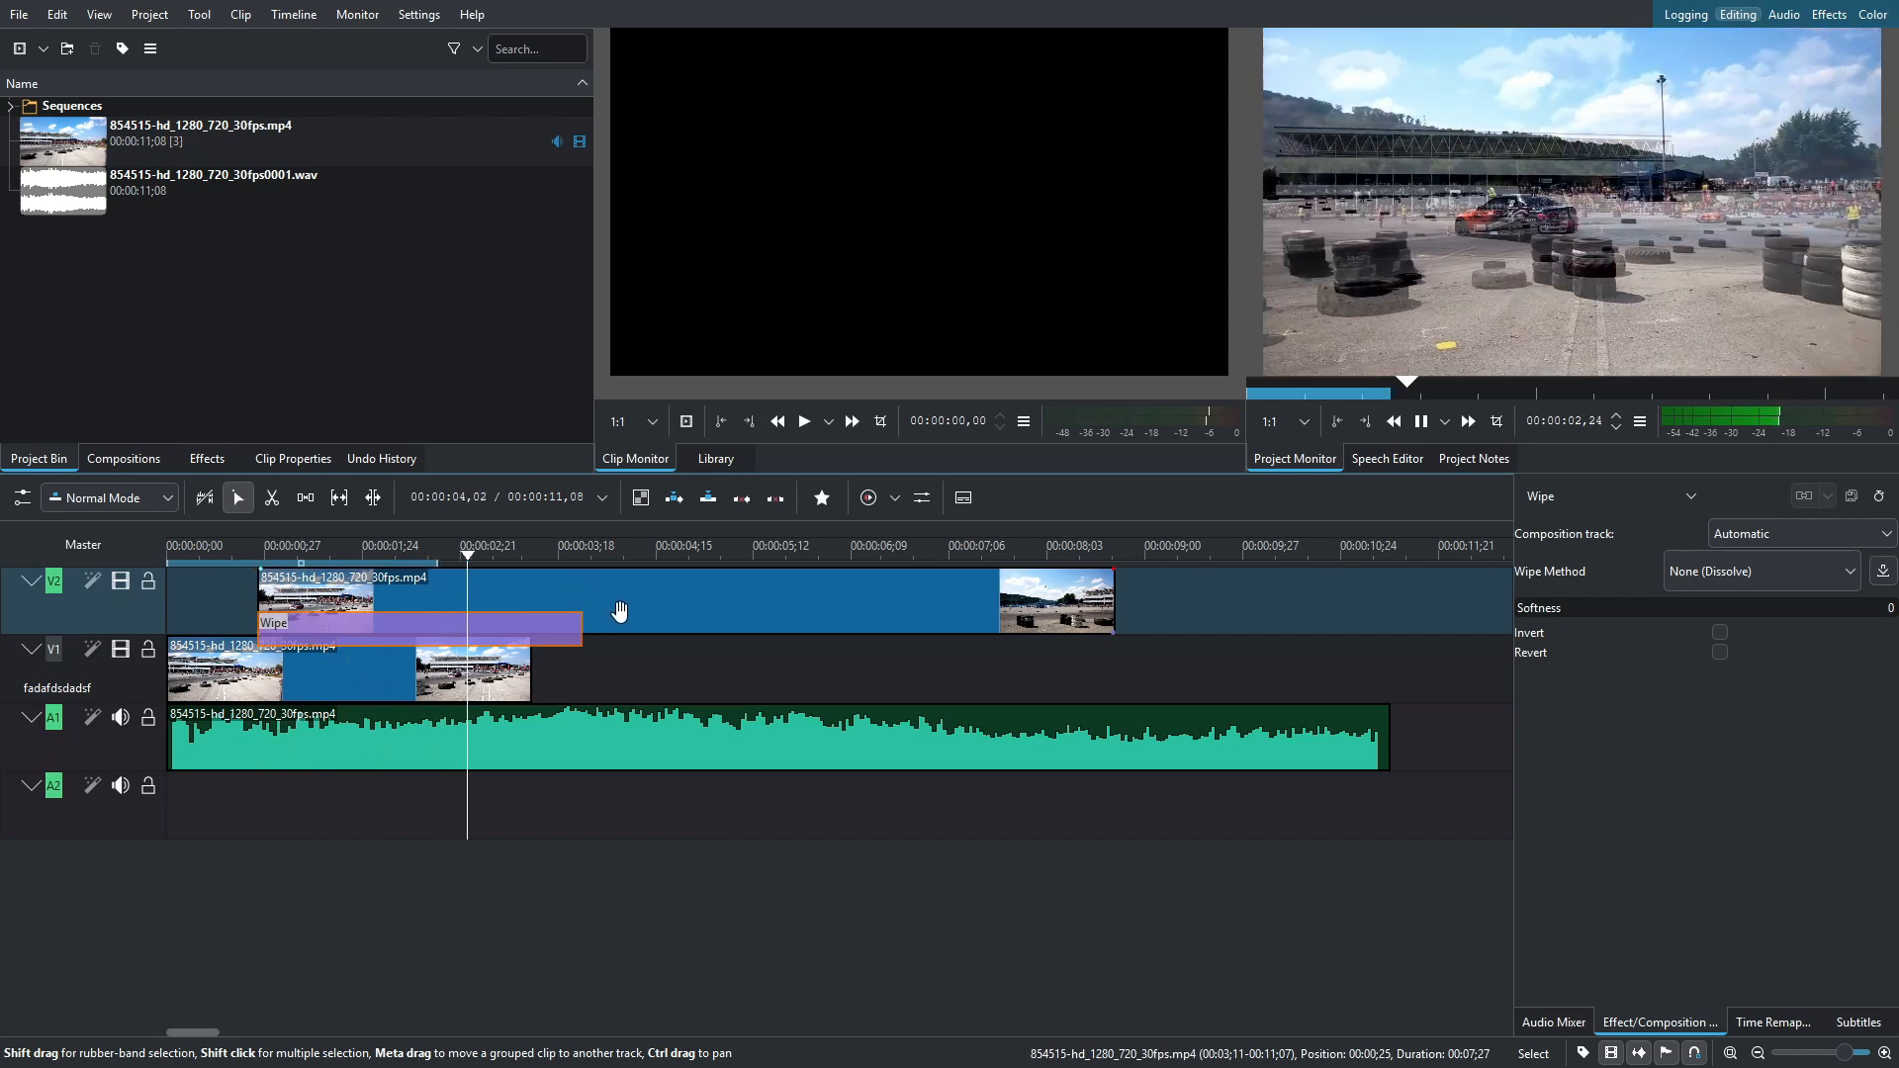
{"action": "key", "text": "space"}
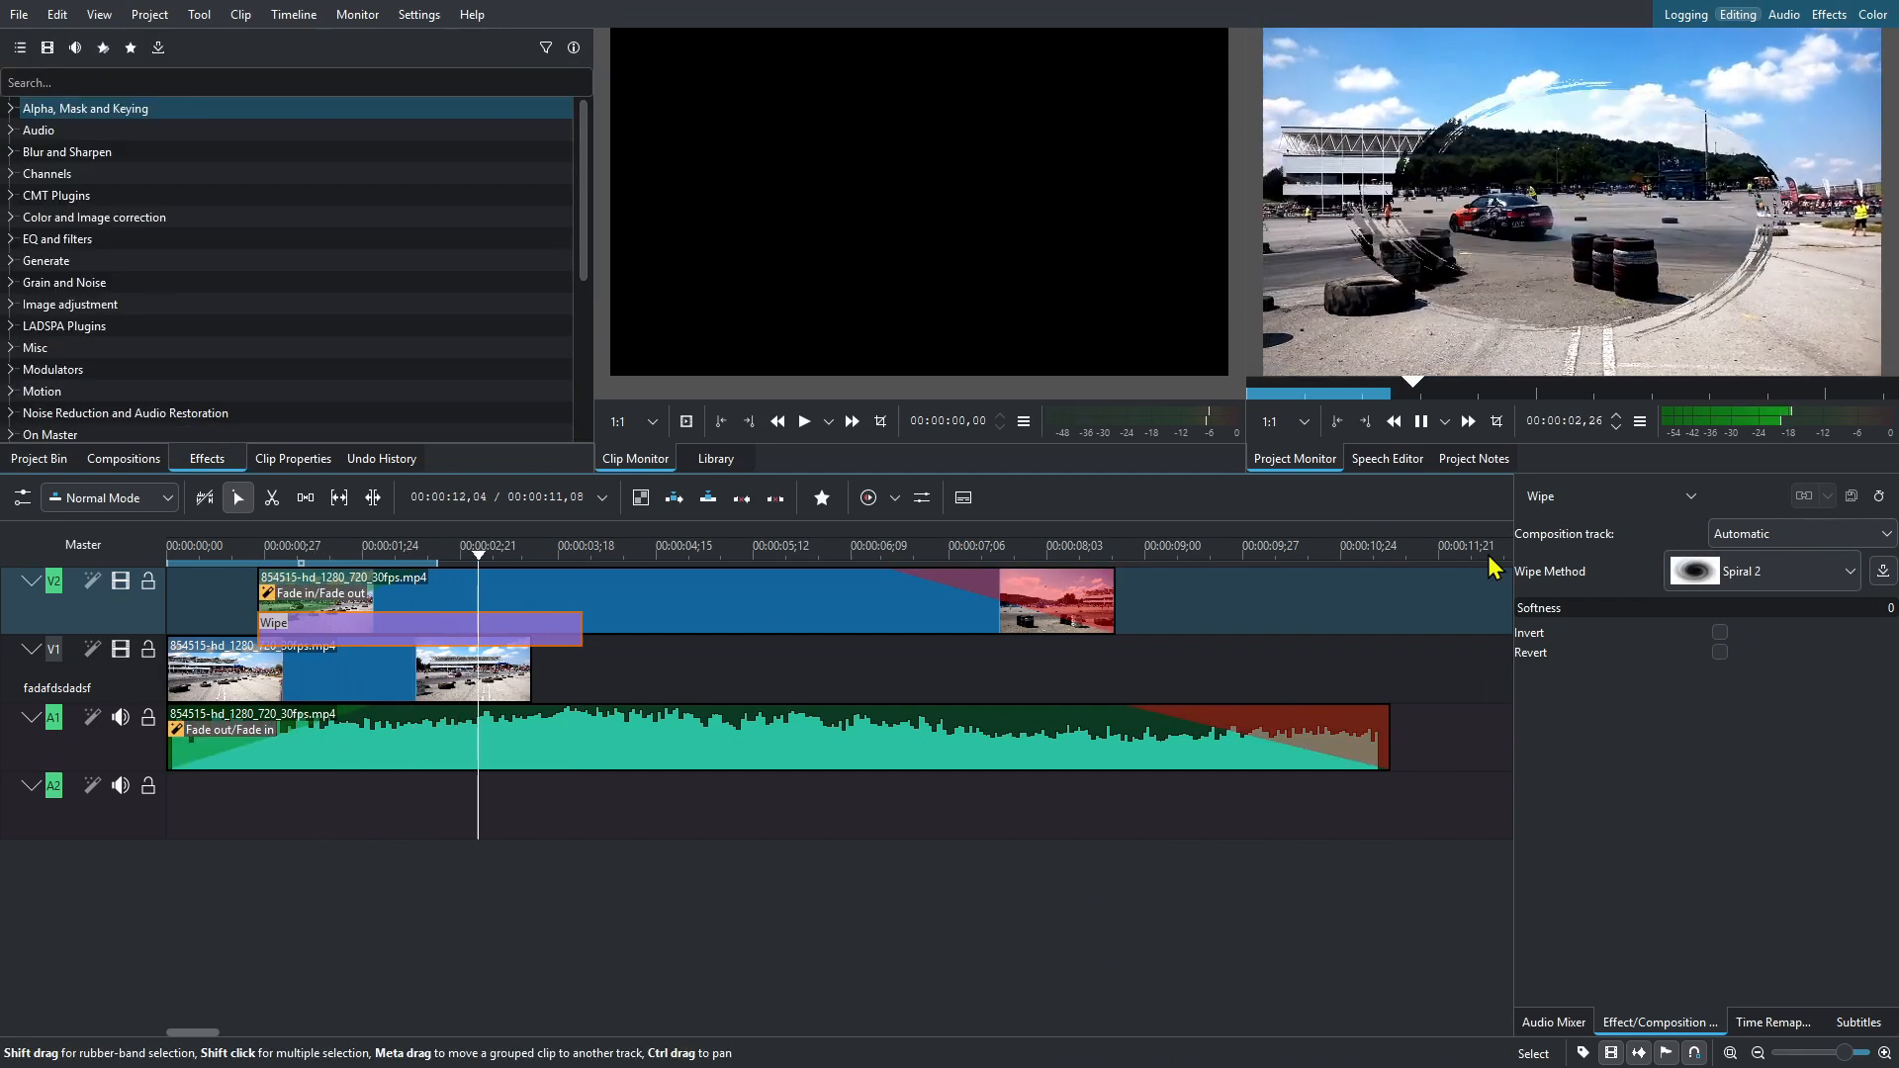
Step: Set the wipe method to Matrix Snake Parallel Horizontal and play the transition from the start of the V2 clip
{"action": "key", "text": "space"}
{"action": "left_click", "coordinate": [1850, 575]}
{"action": "scroll", "coordinate": [1781, 712], "scroll_direction": "up", "scroll_amount": 5}
{"action": "left_click", "coordinate": [1765, 719]}
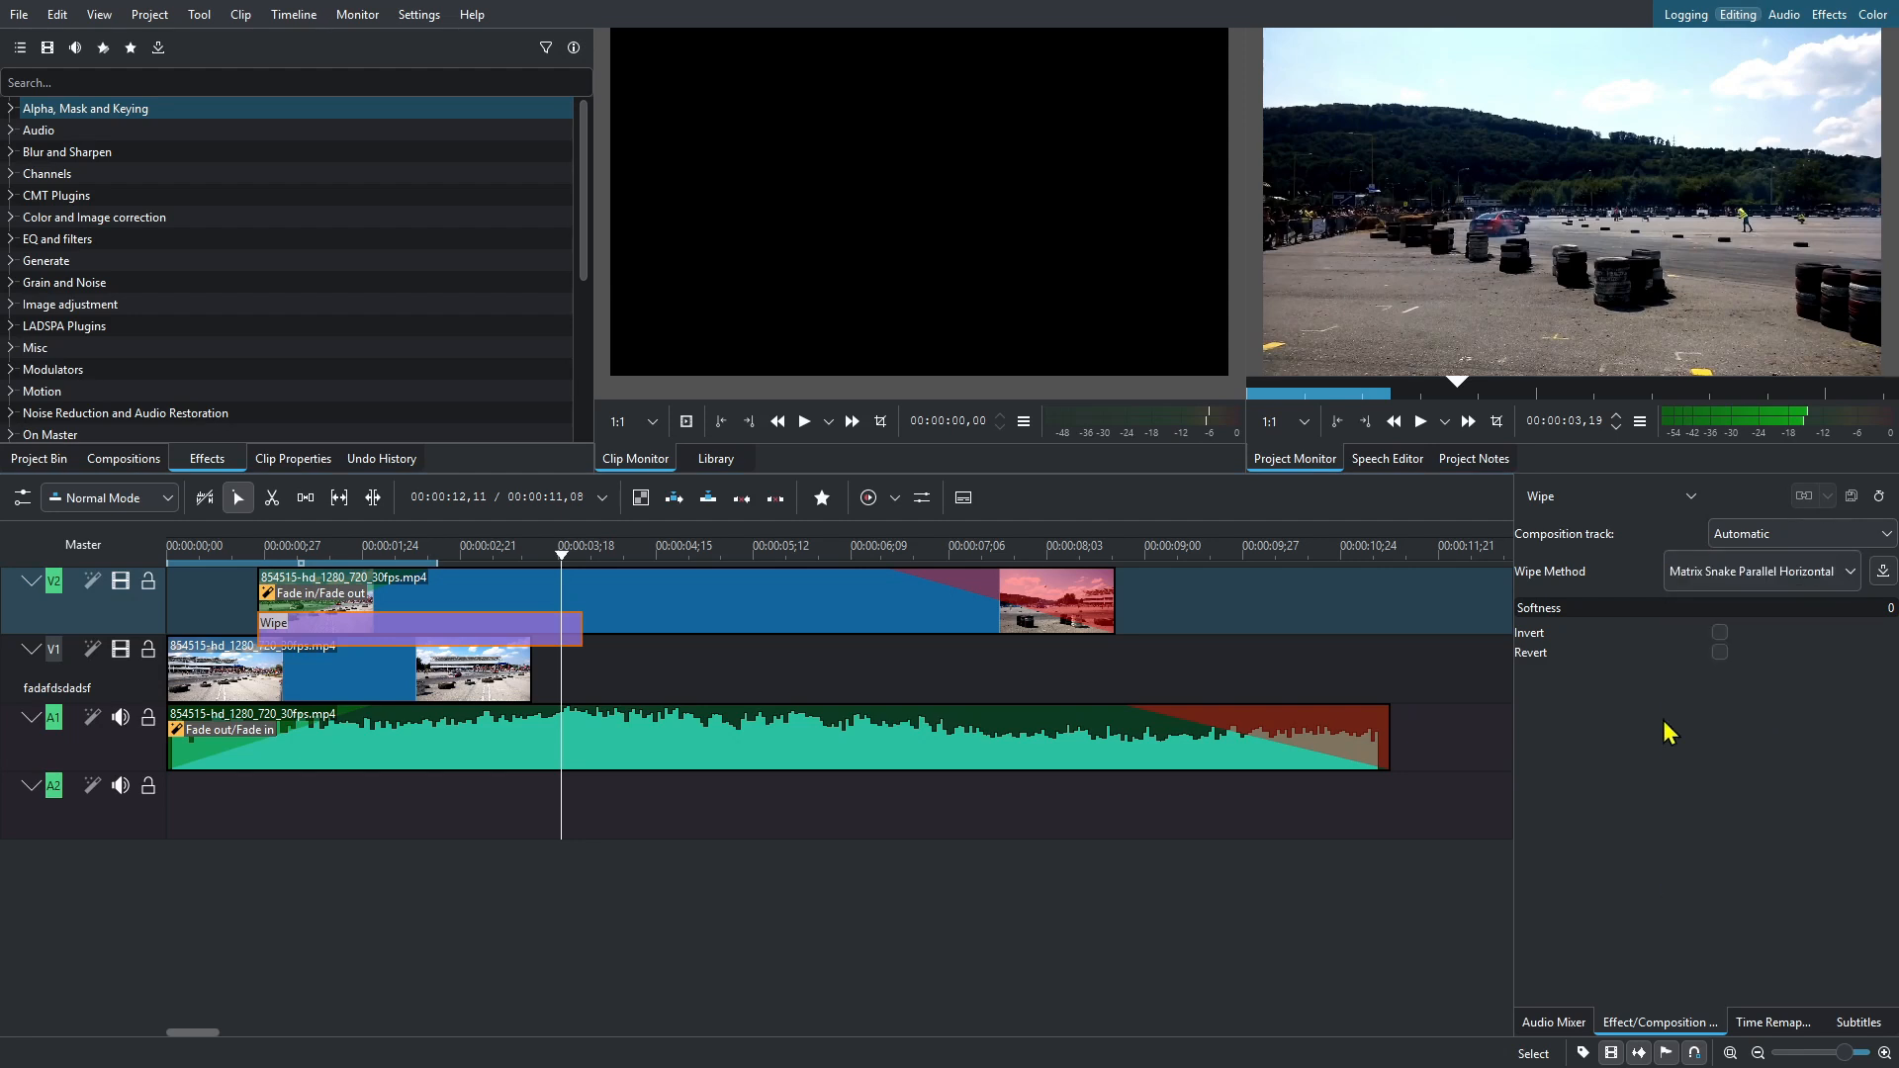
{"action": "left_click", "coordinate": [255, 550]}
{"action": "key", "text": "space"}
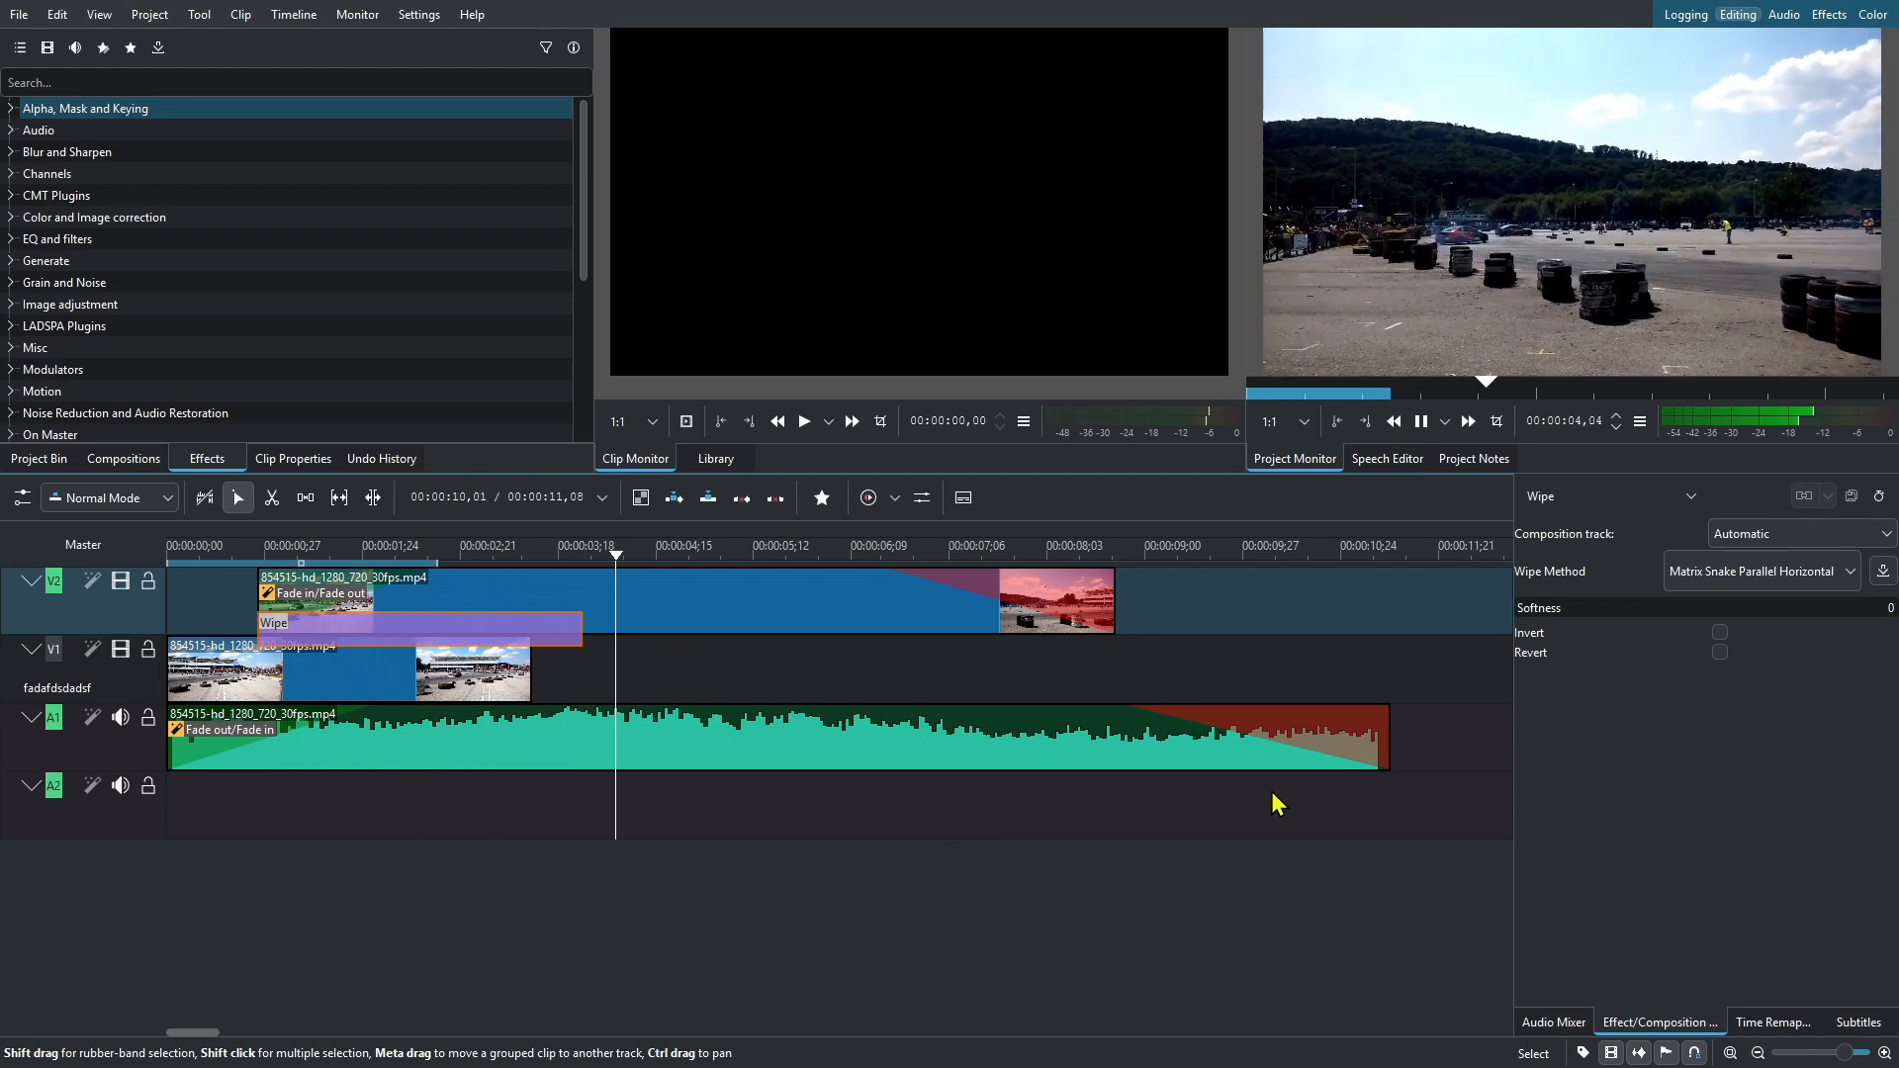
{"action": "key", "text": "space"}
Step: Set the wipe method to Burst and play through the transition
{"action": "left_click", "coordinate": [1769, 576]}
{"action": "scroll", "coordinate": [1795, 672], "scroll_direction": "up", "scroll_amount": 4}
{"action": "left_click", "coordinate": [1796, 683]}
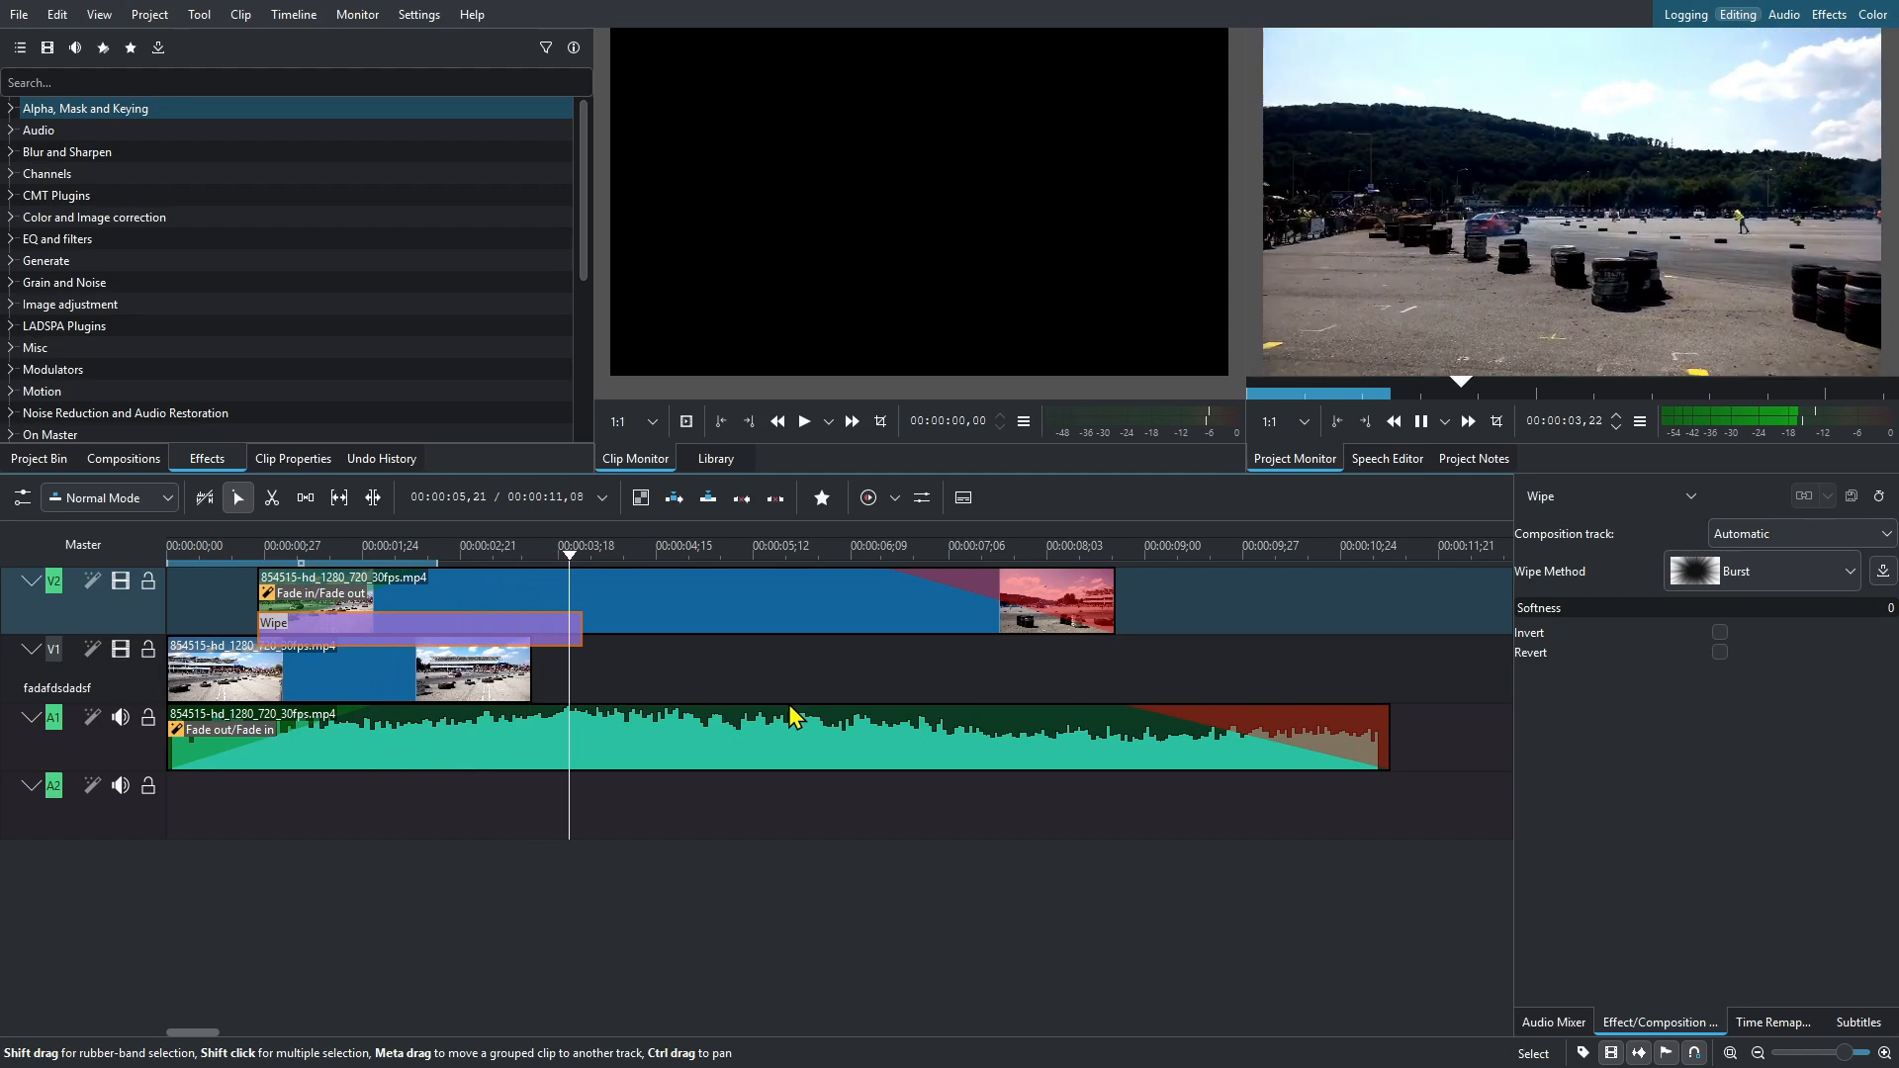
{"action": "key", "text": "space"}
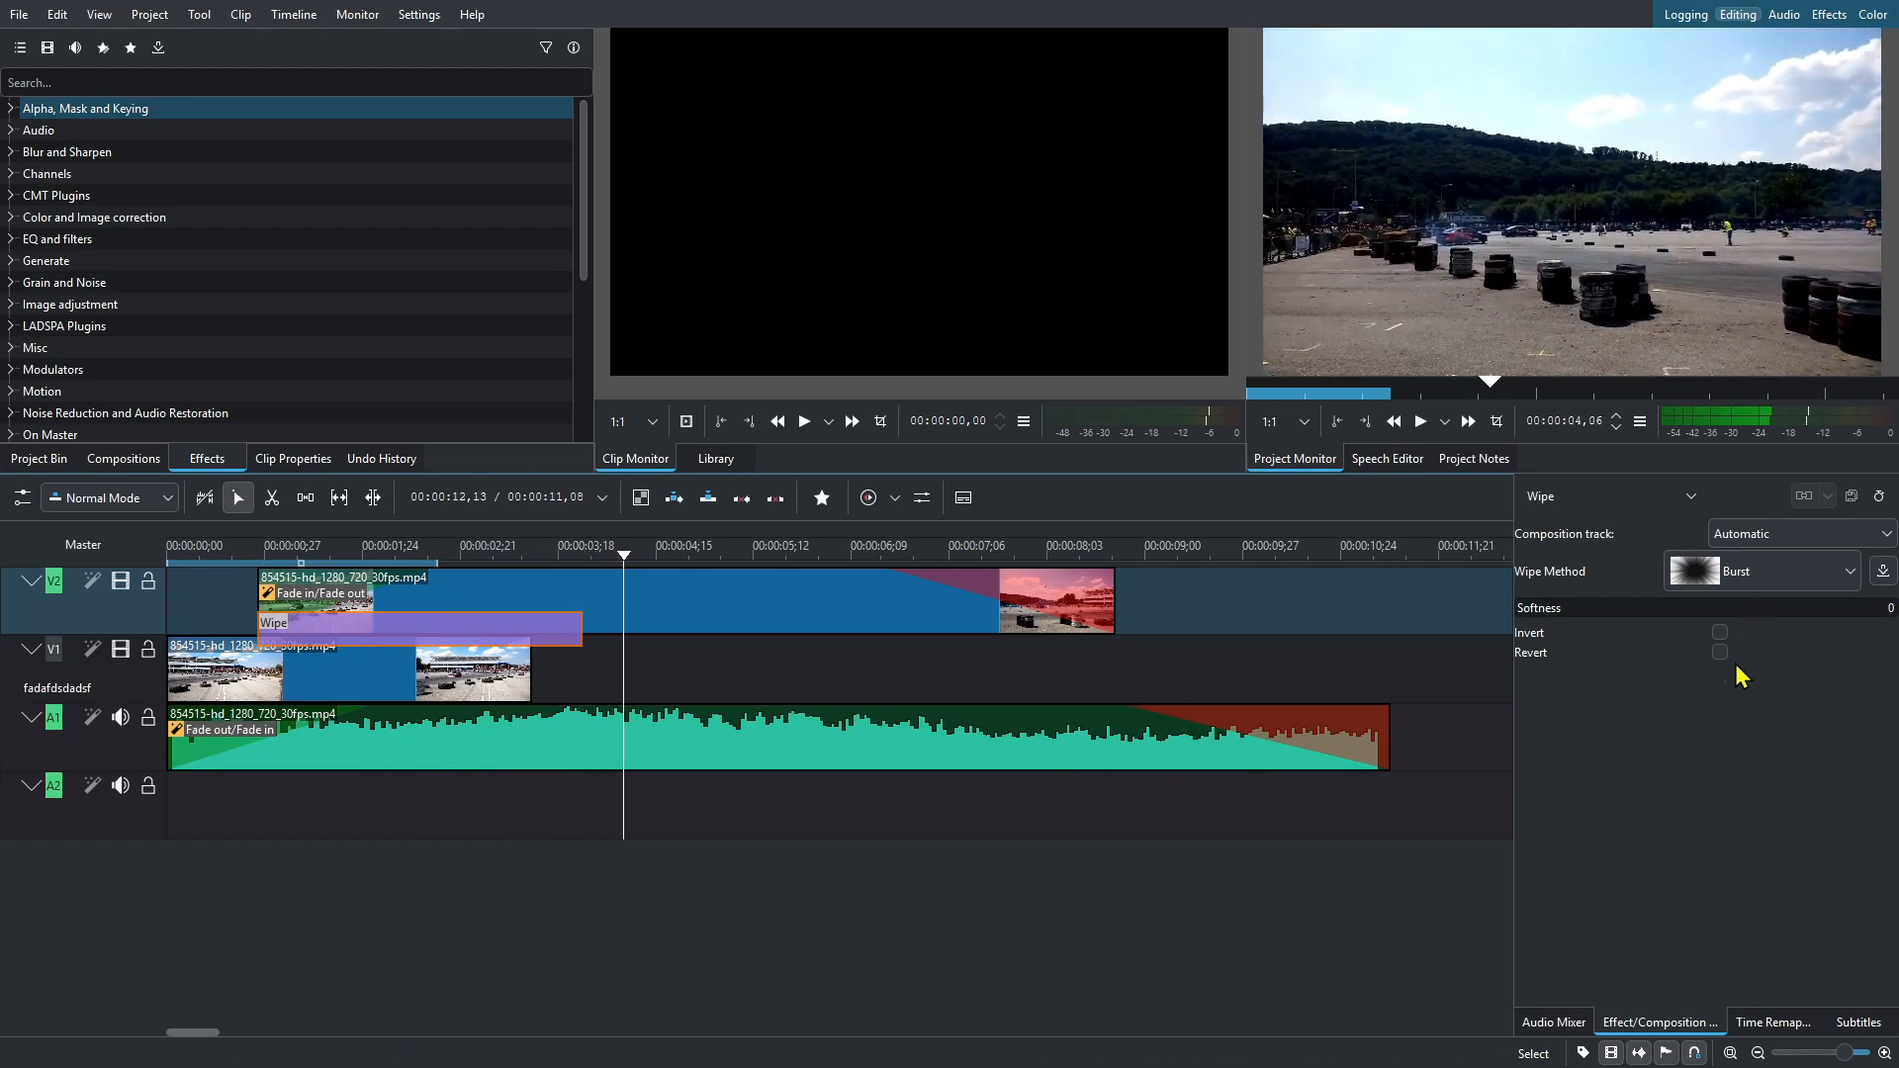
Step: Look through the other composition types available in place of Wipe
{"action": "left_click", "coordinate": [1690, 499]}
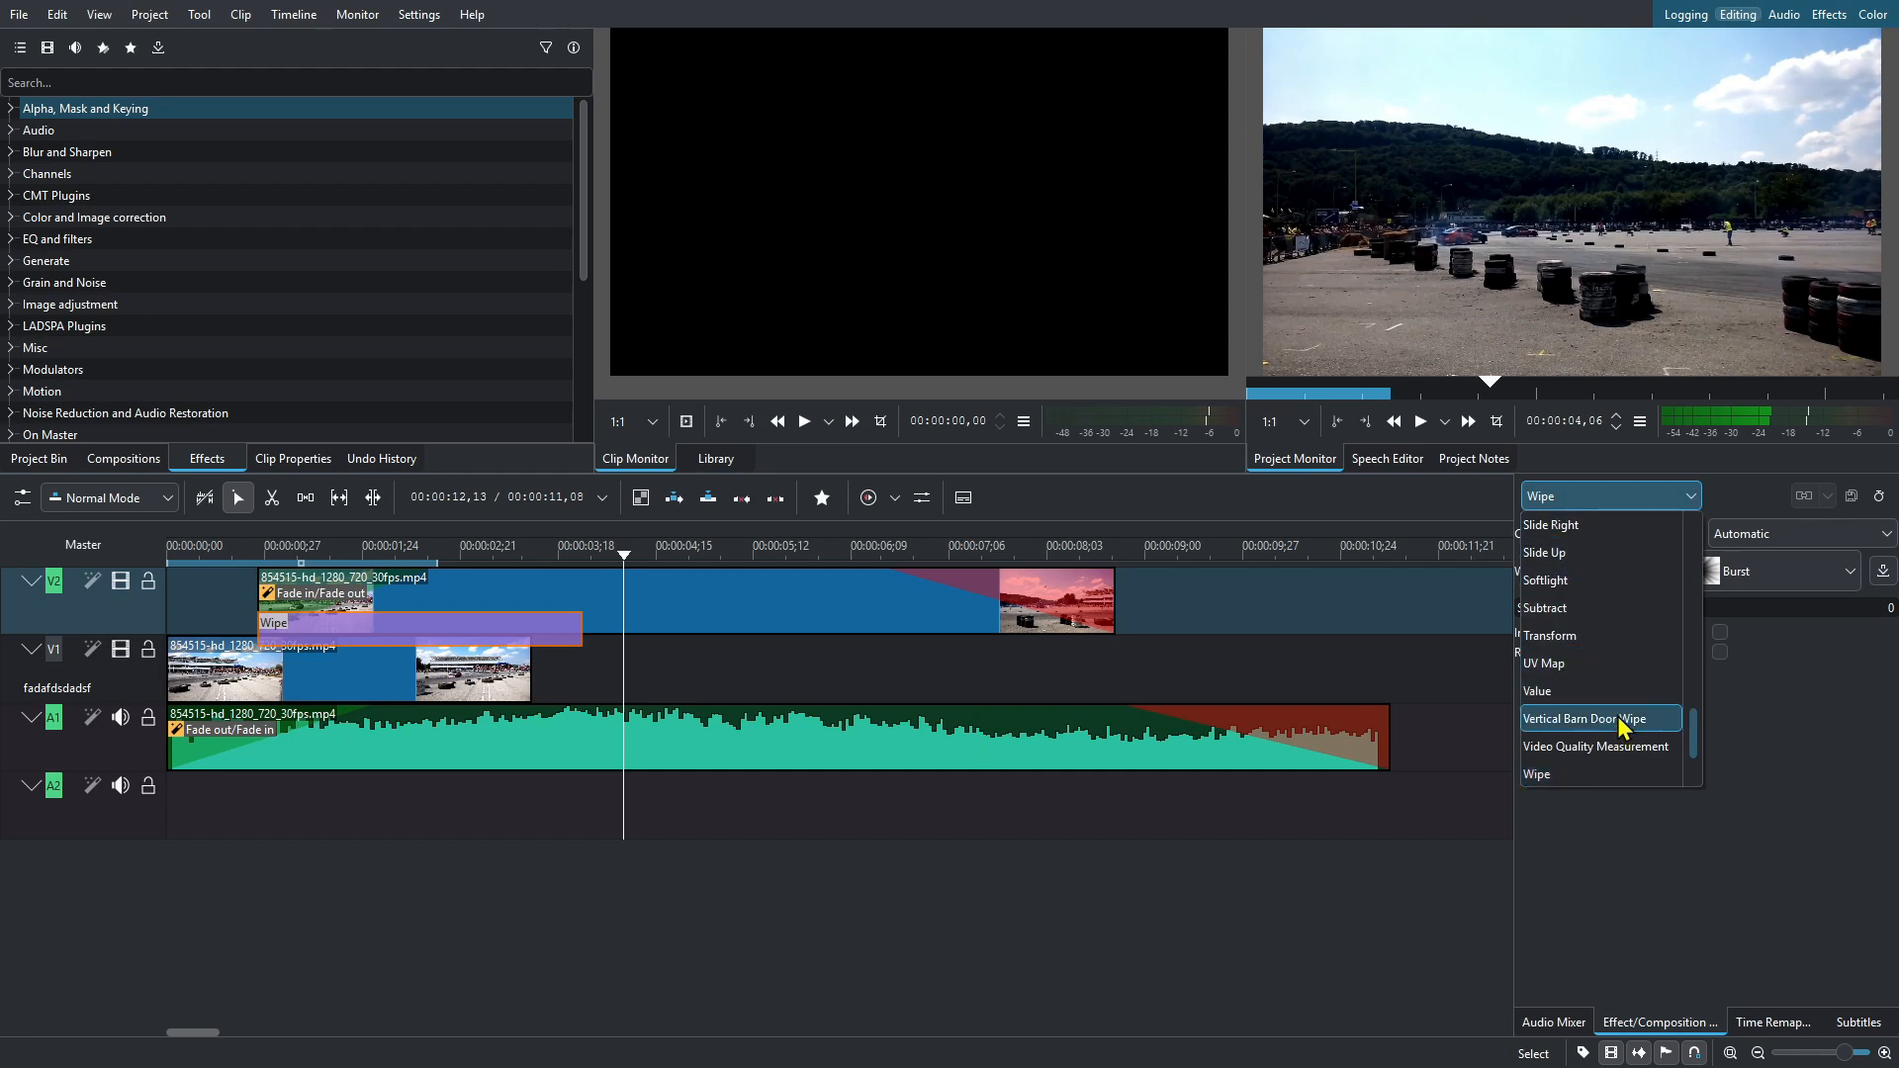
{"action": "scroll", "coordinate": [1620, 722], "scroll_direction": "down", "scroll_amount": 2}
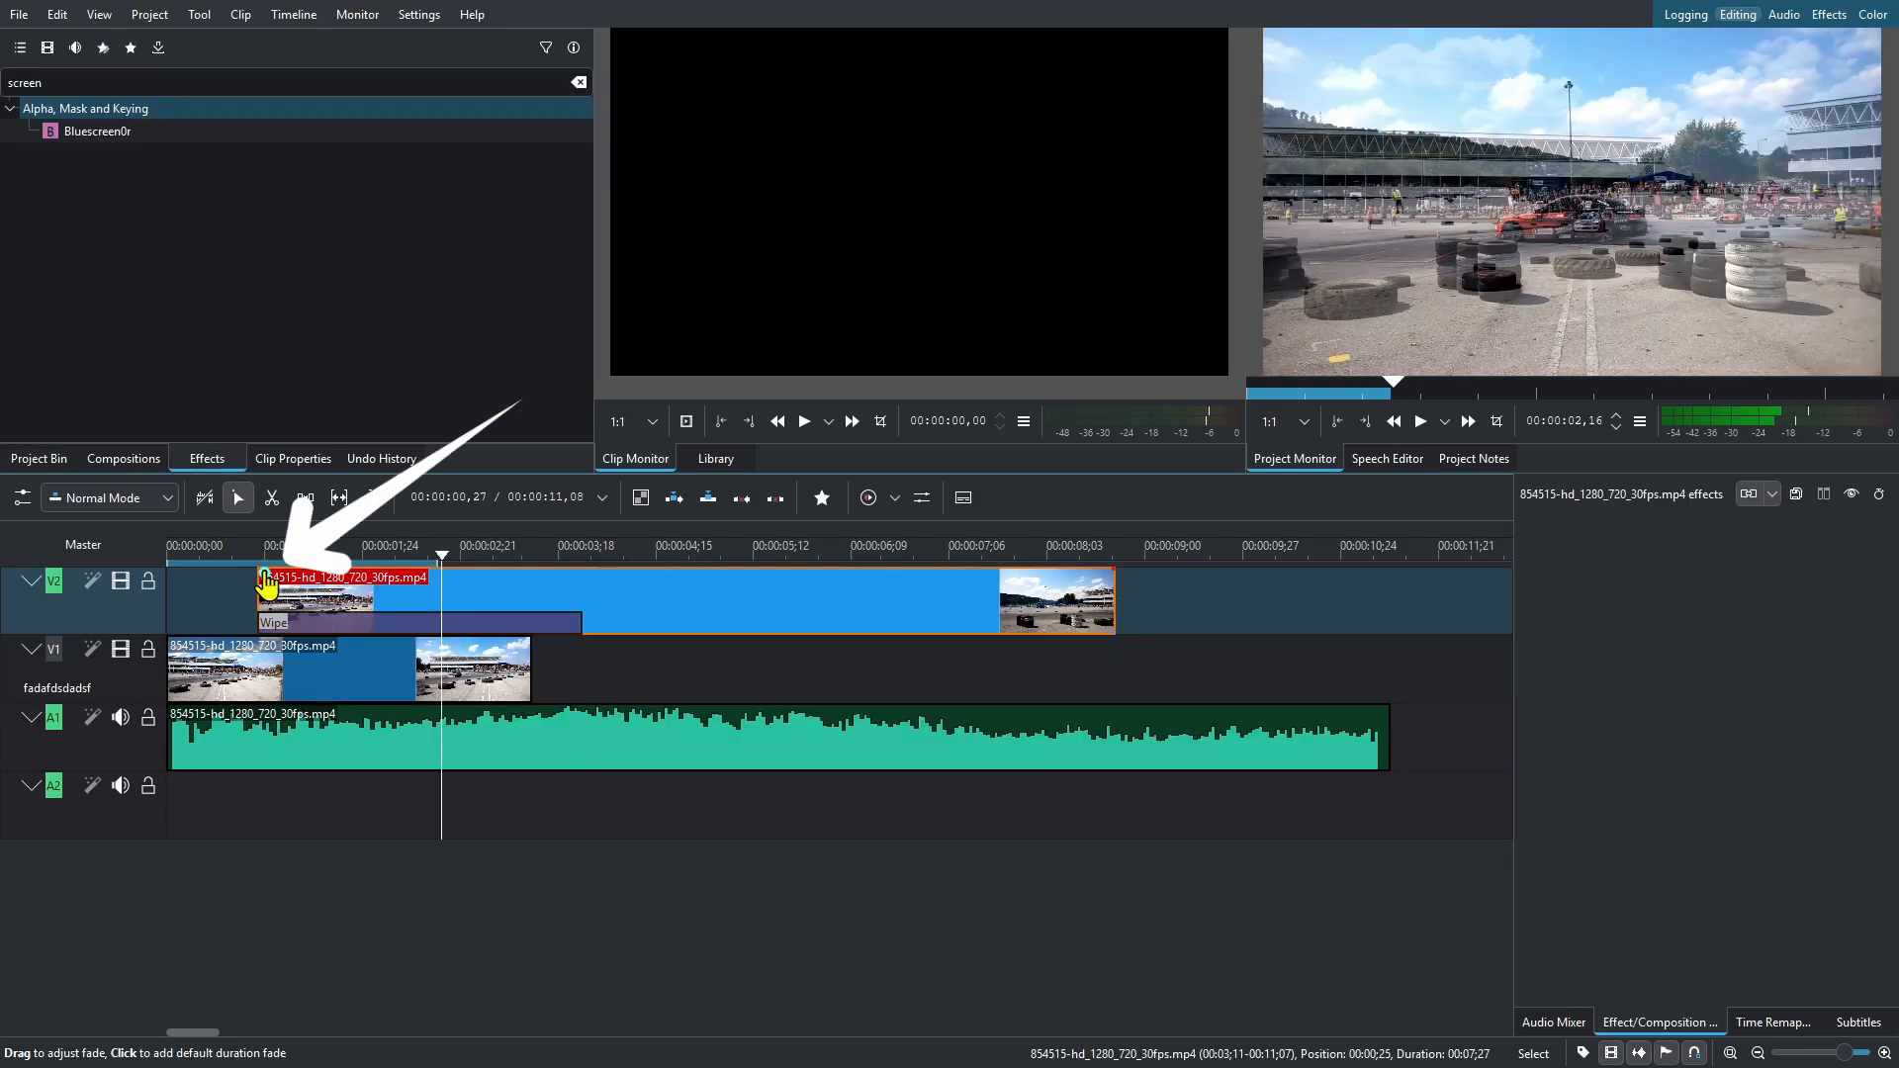
Step: Add a fade-in of 00:00:01,17 and a fade-out of 00:00:02,02 to the V2 clip
{"action": "left_click_drag", "start_coordinate": [260, 573], "coordinate": [426, 577]}
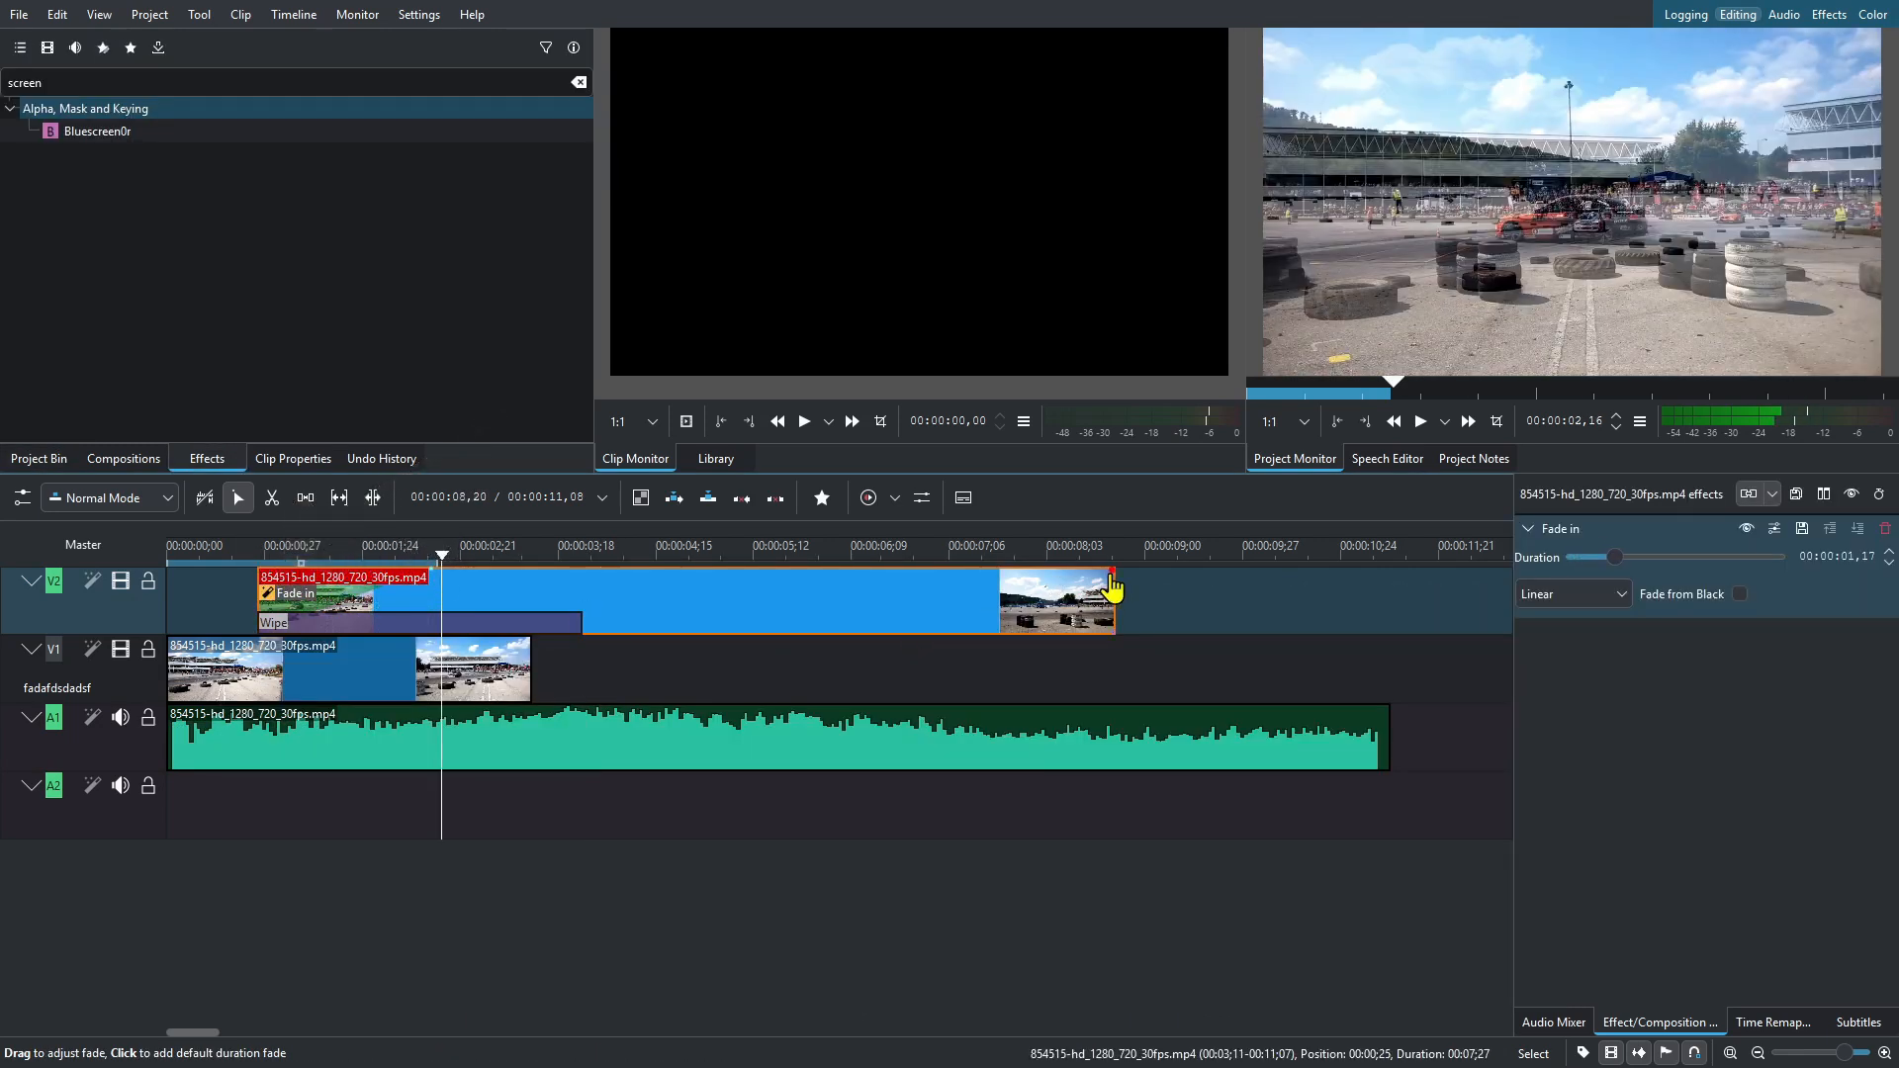
{"action": "left_click_drag", "start_coordinate": [1112, 585], "coordinate": [895, 570]}
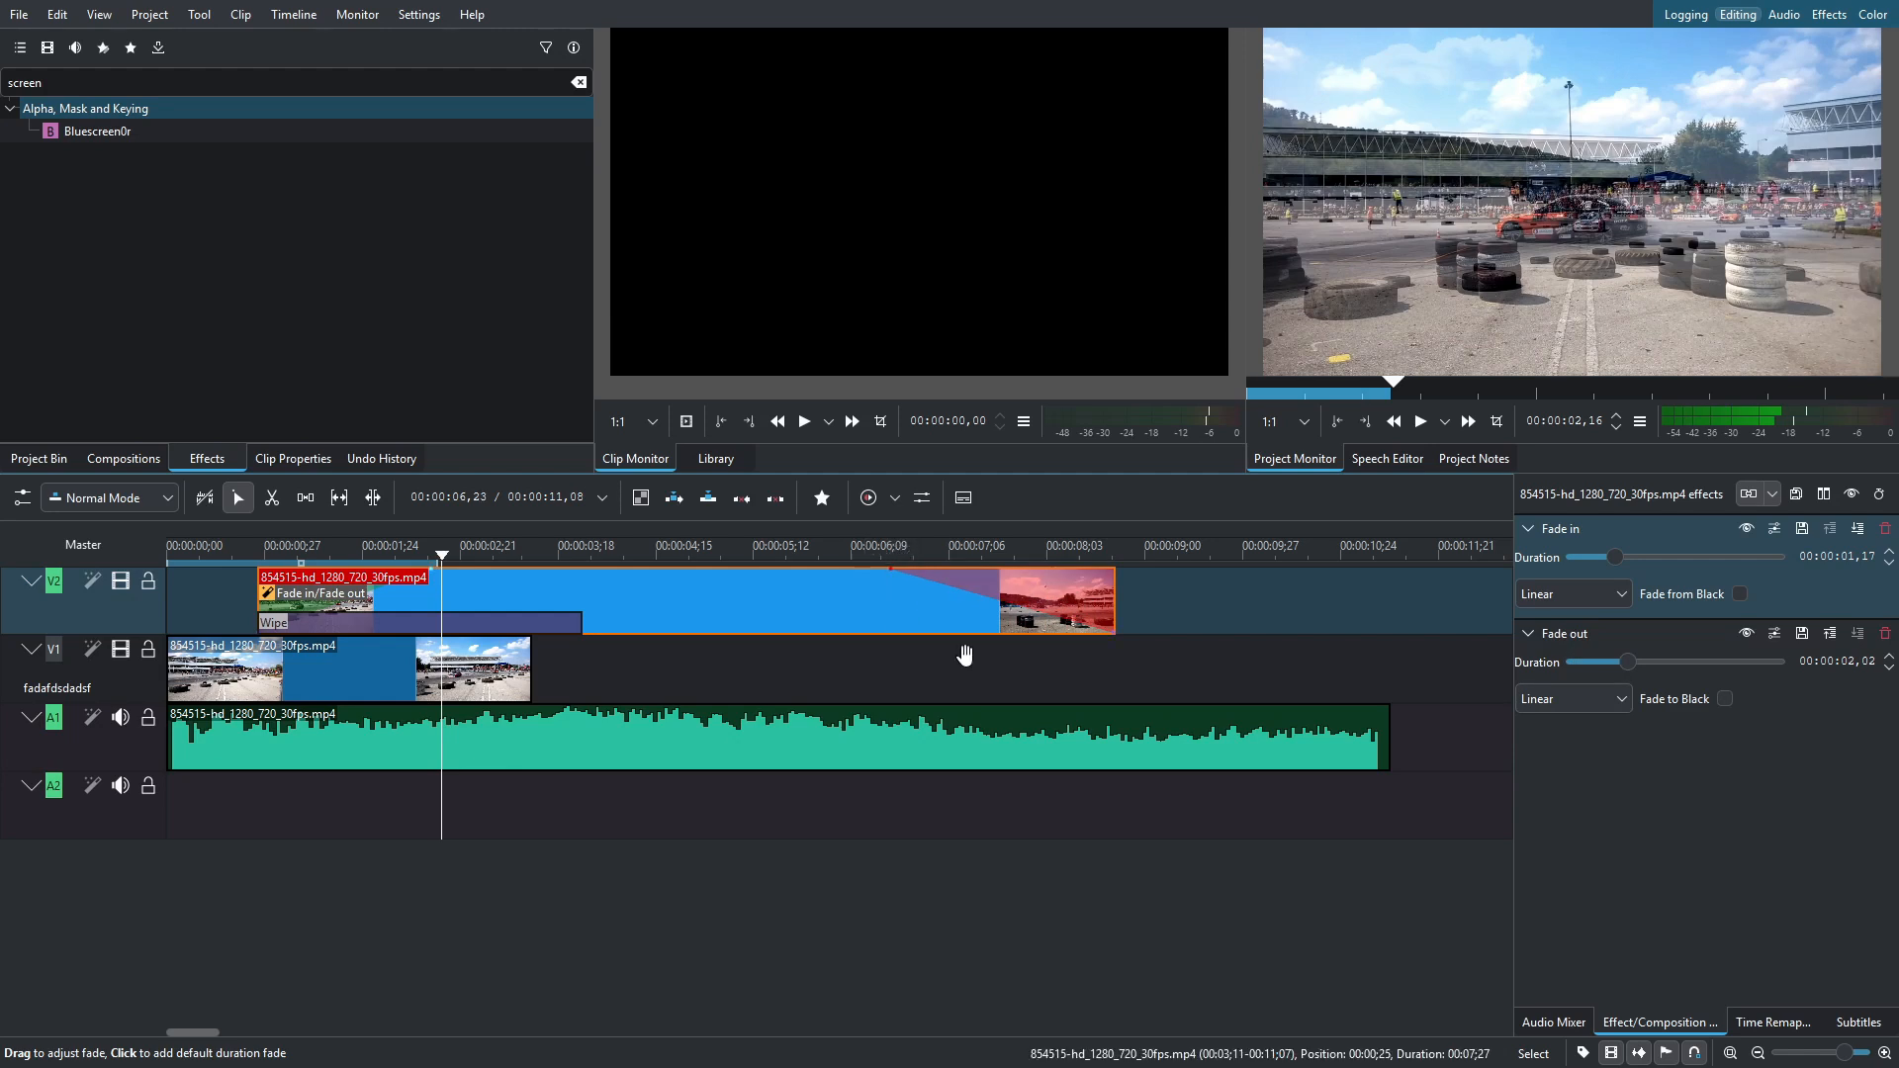
Step: Add a long fade-out and a shorter fade-in of about one second to the A1 audio clip and play it
{"action": "left_click_drag", "start_coordinate": [1386, 714], "coordinate": [1103, 721]}
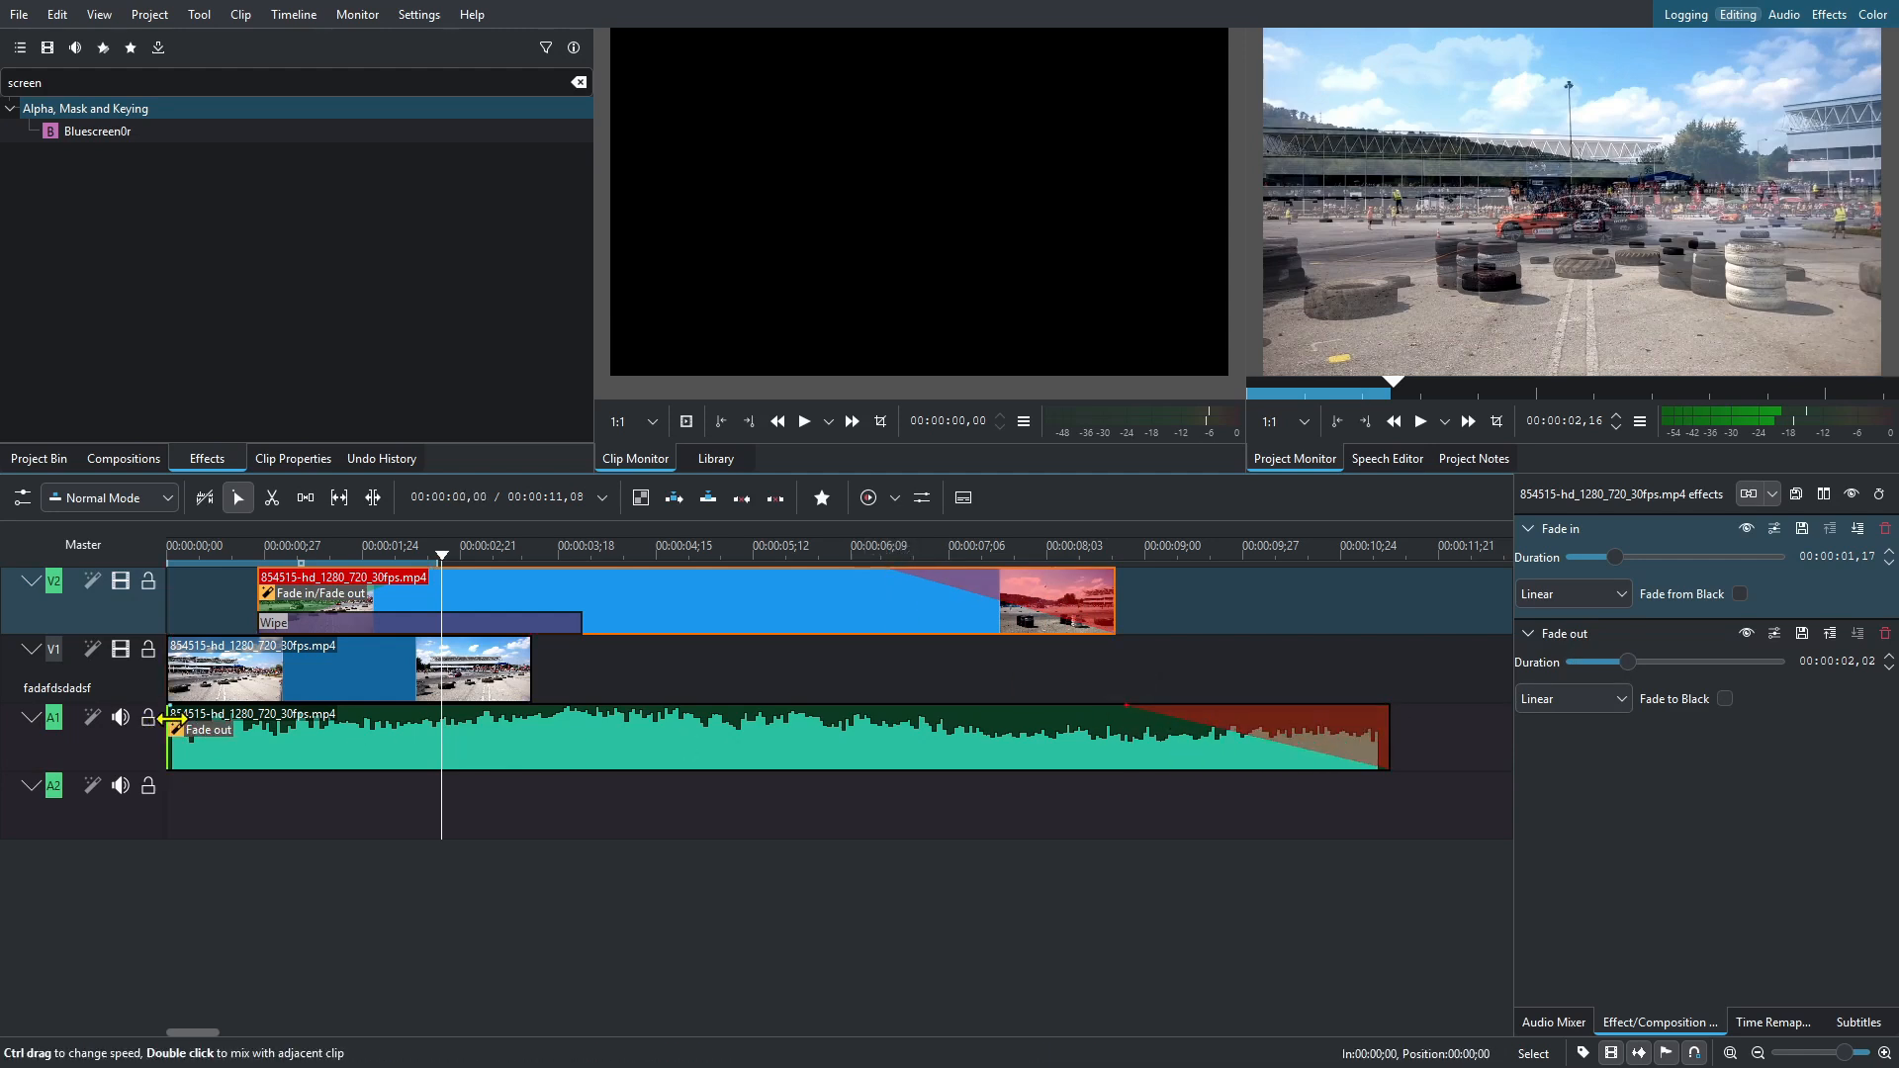
{"action": "left_click_drag", "start_coordinate": [174, 714], "coordinate": [282, 722]}
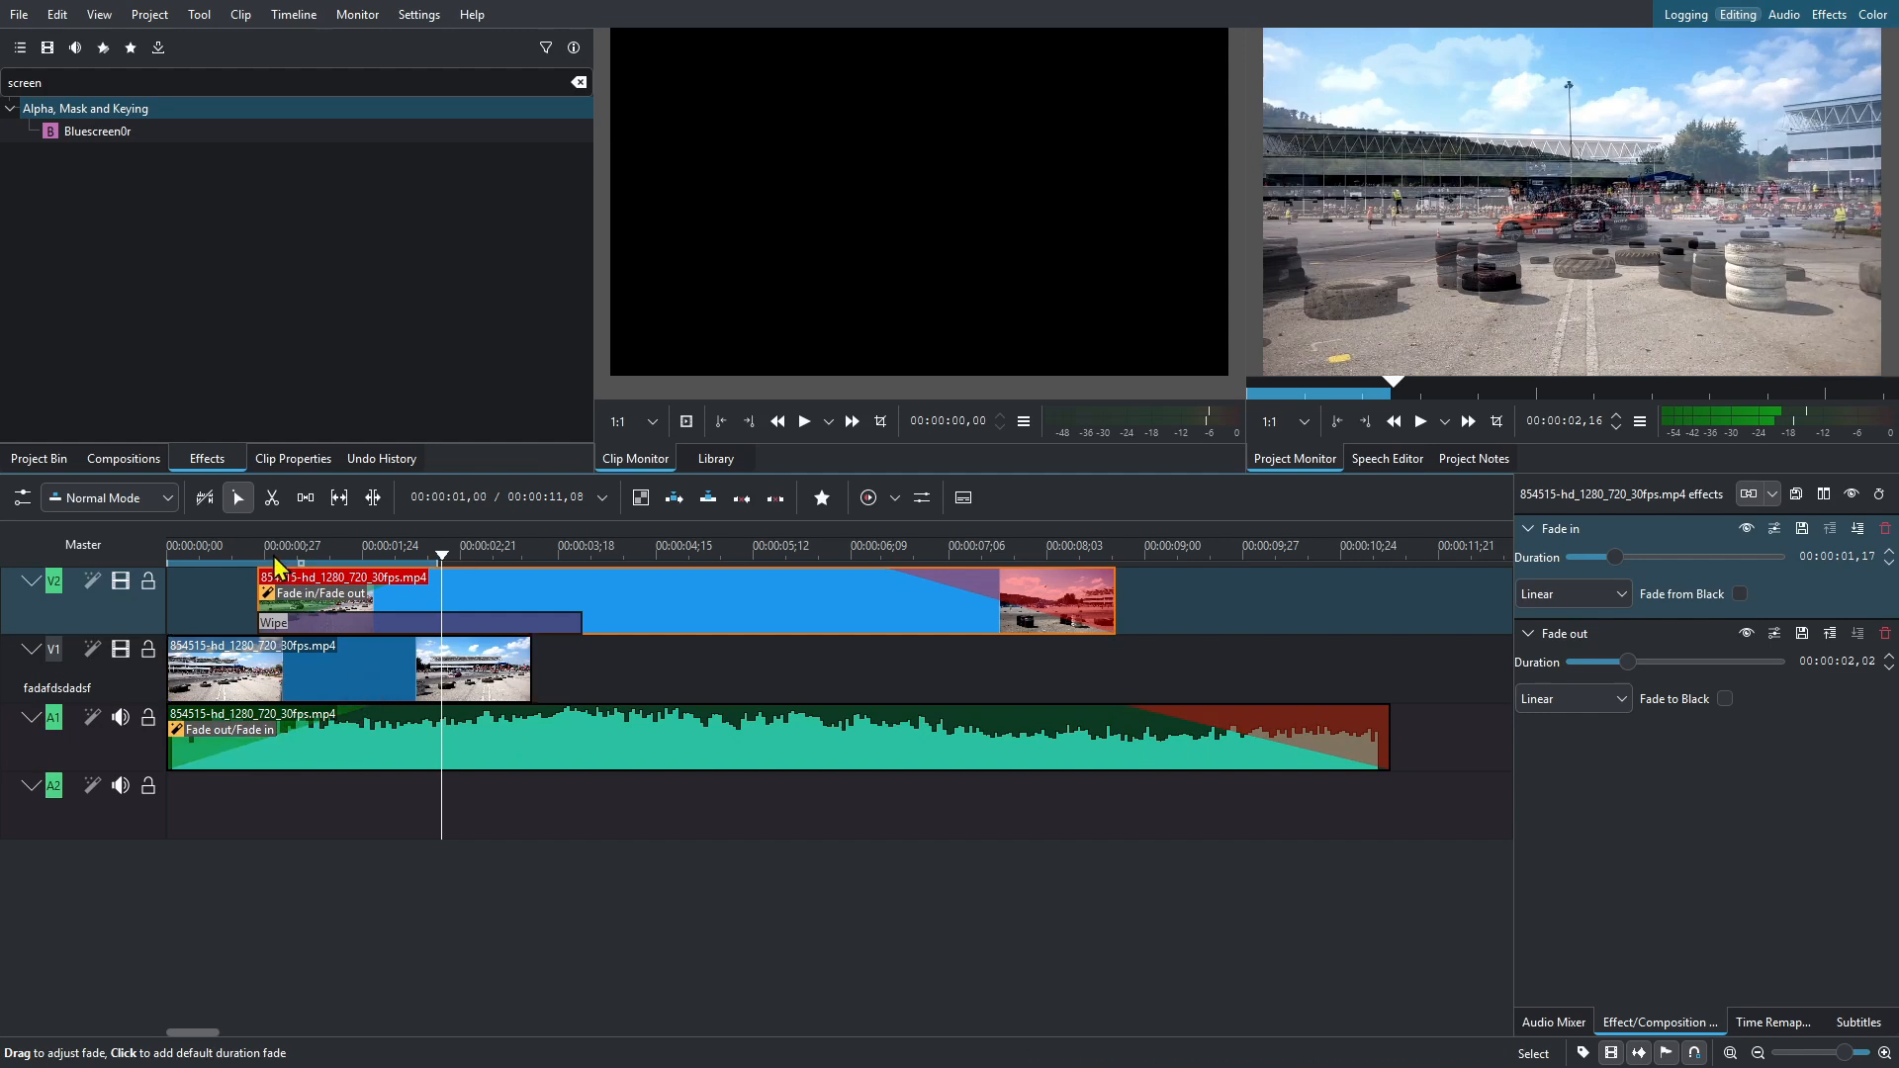
{"action": "left_click", "coordinate": [223, 554]}
{"action": "key", "text": "space"}
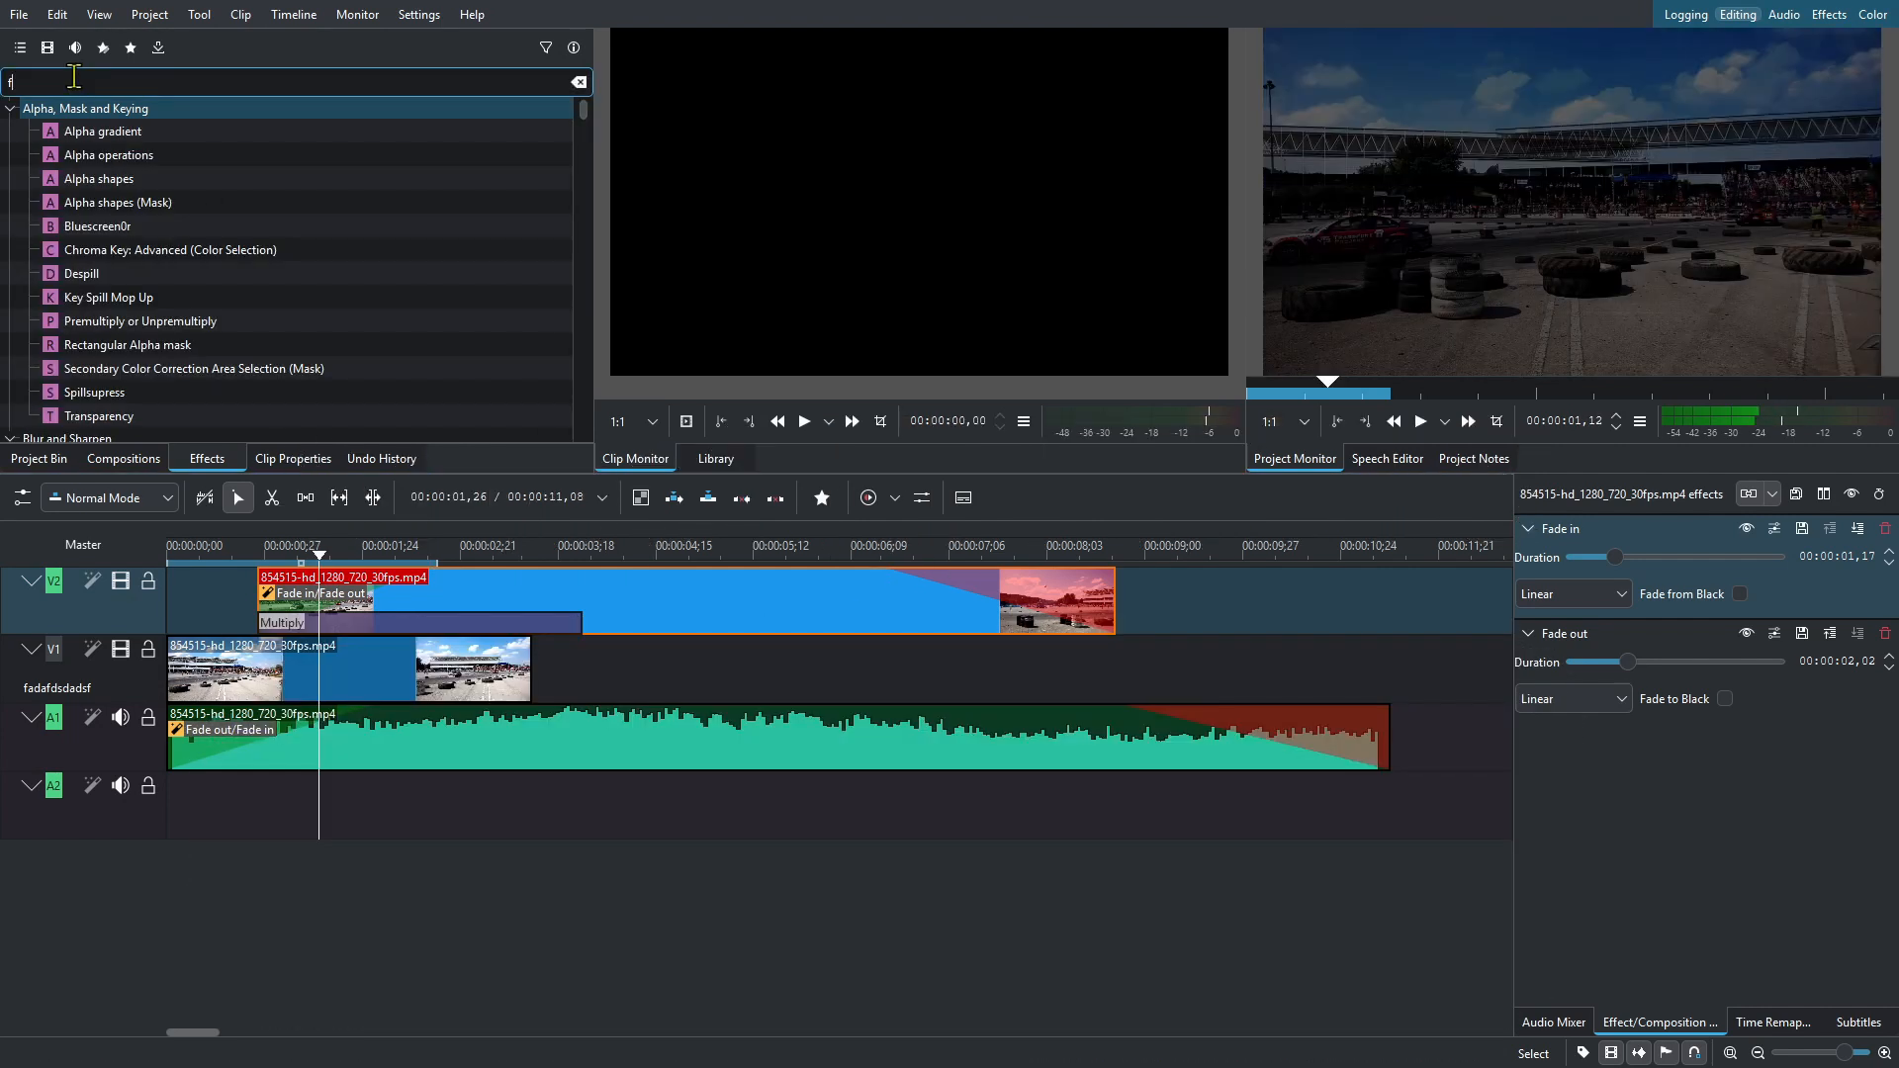
Step: Search the effects for "fade" and try to apply Fade in to the V2 clip
{"action": "type", "text": "fade"}
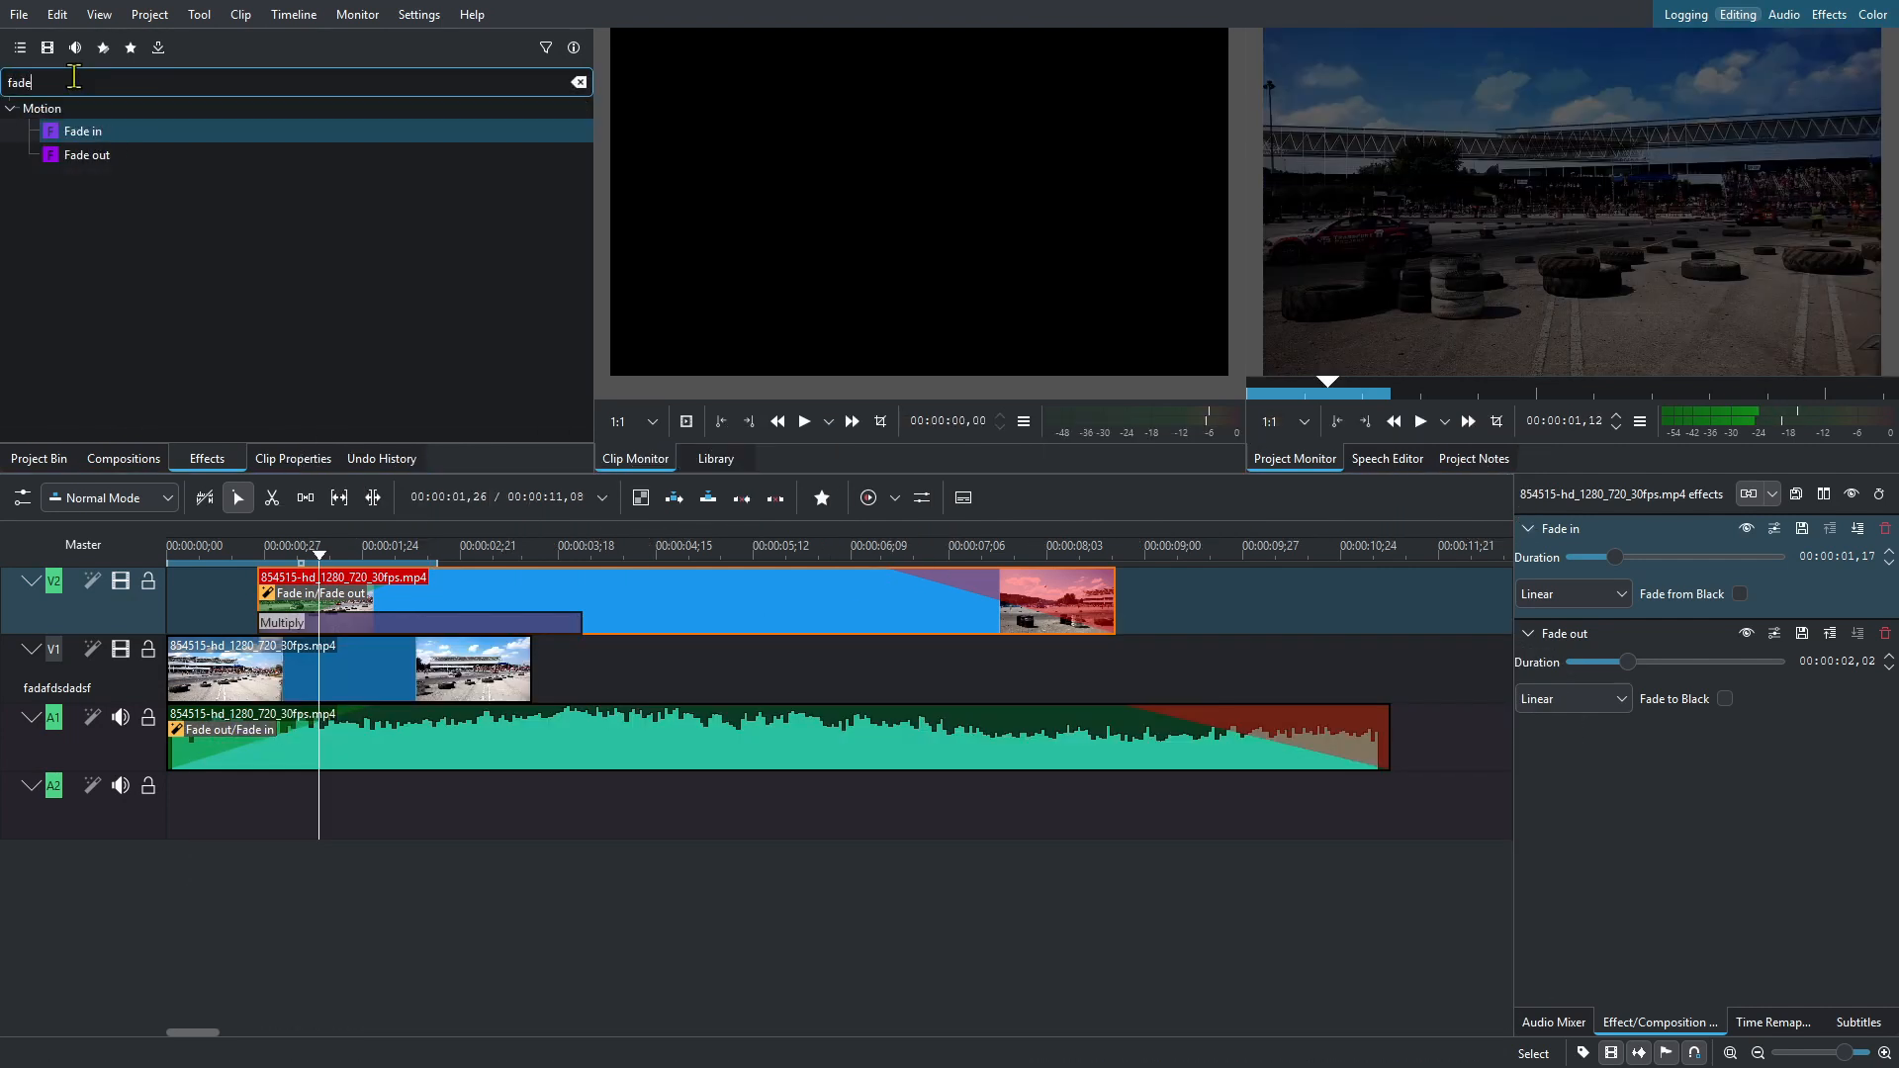
{"action": "left_click_drag", "start_coordinate": [83, 131], "coordinate": [344, 593]}
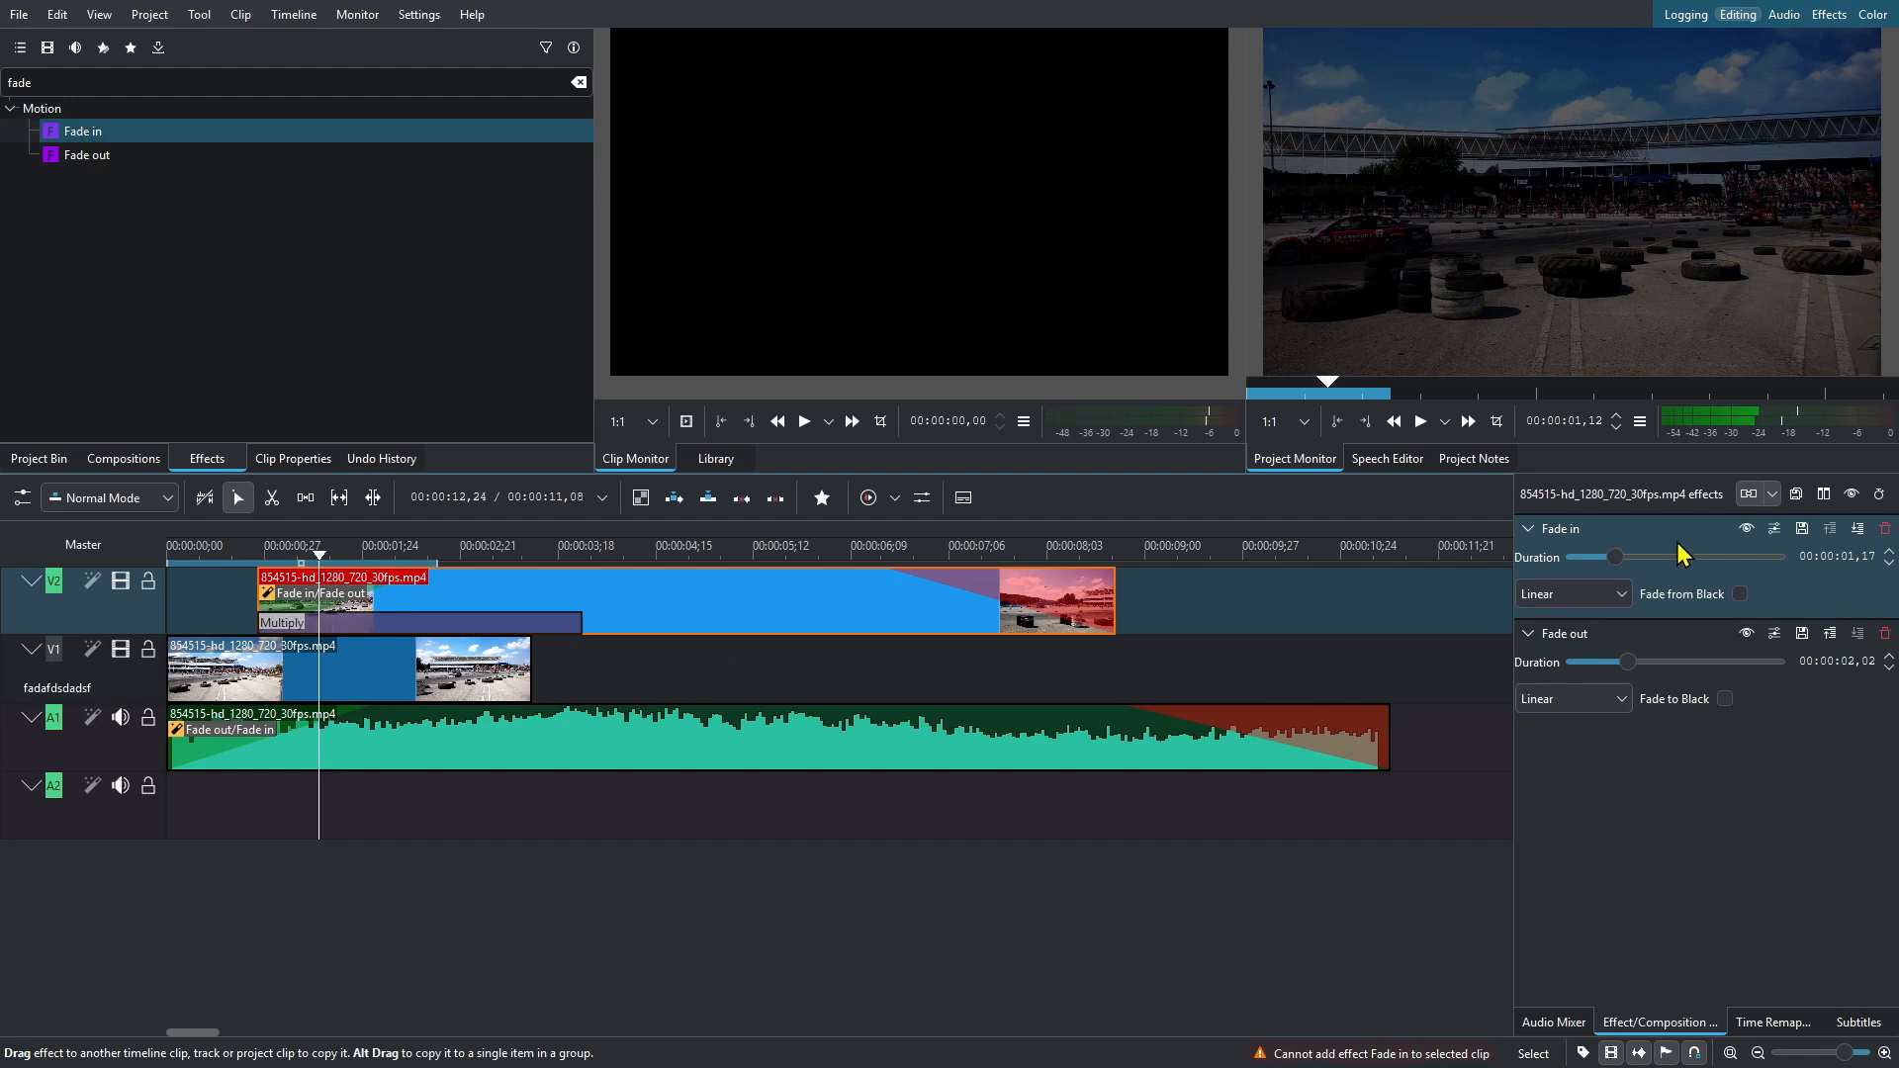
Step: Enable Fade from Black on the V2 clip's fade-in and lengthen its fade-out
{"action": "left_click", "coordinate": [1740, 594]}
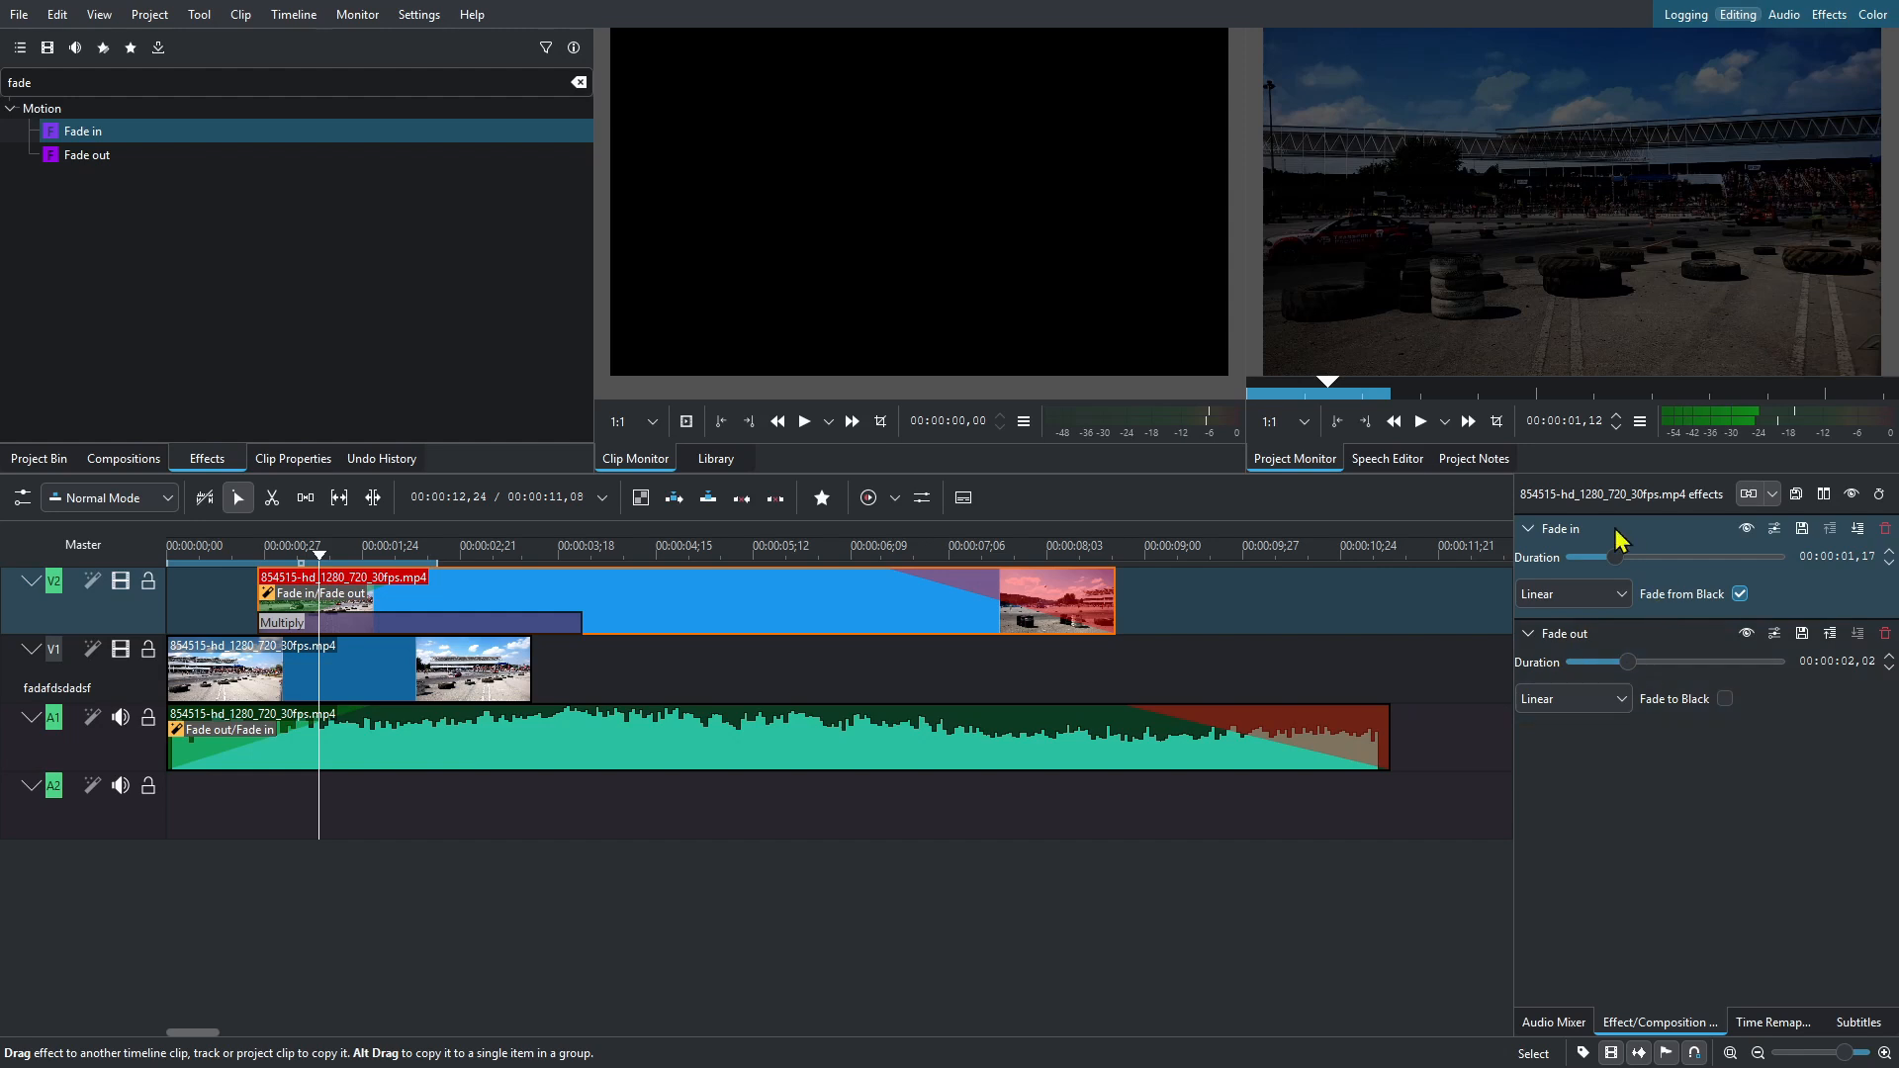
{"action": "mouse_move", "coordinate": [1633, 670]}
{"action": "left_mouse_down"}
{"action": "mouse_move", "coordinate": [1711, 661]}
{"action": "mouse_move", "coordinate": [1551, 663]}
{"action": "mouse_move", "coordinate": [1741, 668]}
{"action": "mouse_move", "coordinate": [1582, 666]}
{"action": "mouse_move", "coordinate": [1721, 667]}
{"action": "mouse_move", "coordinate": [1591, 663]}
{"action": "mouse_move", "coordinate": [1658, 663]}
{"action": "left_mouse_up"}
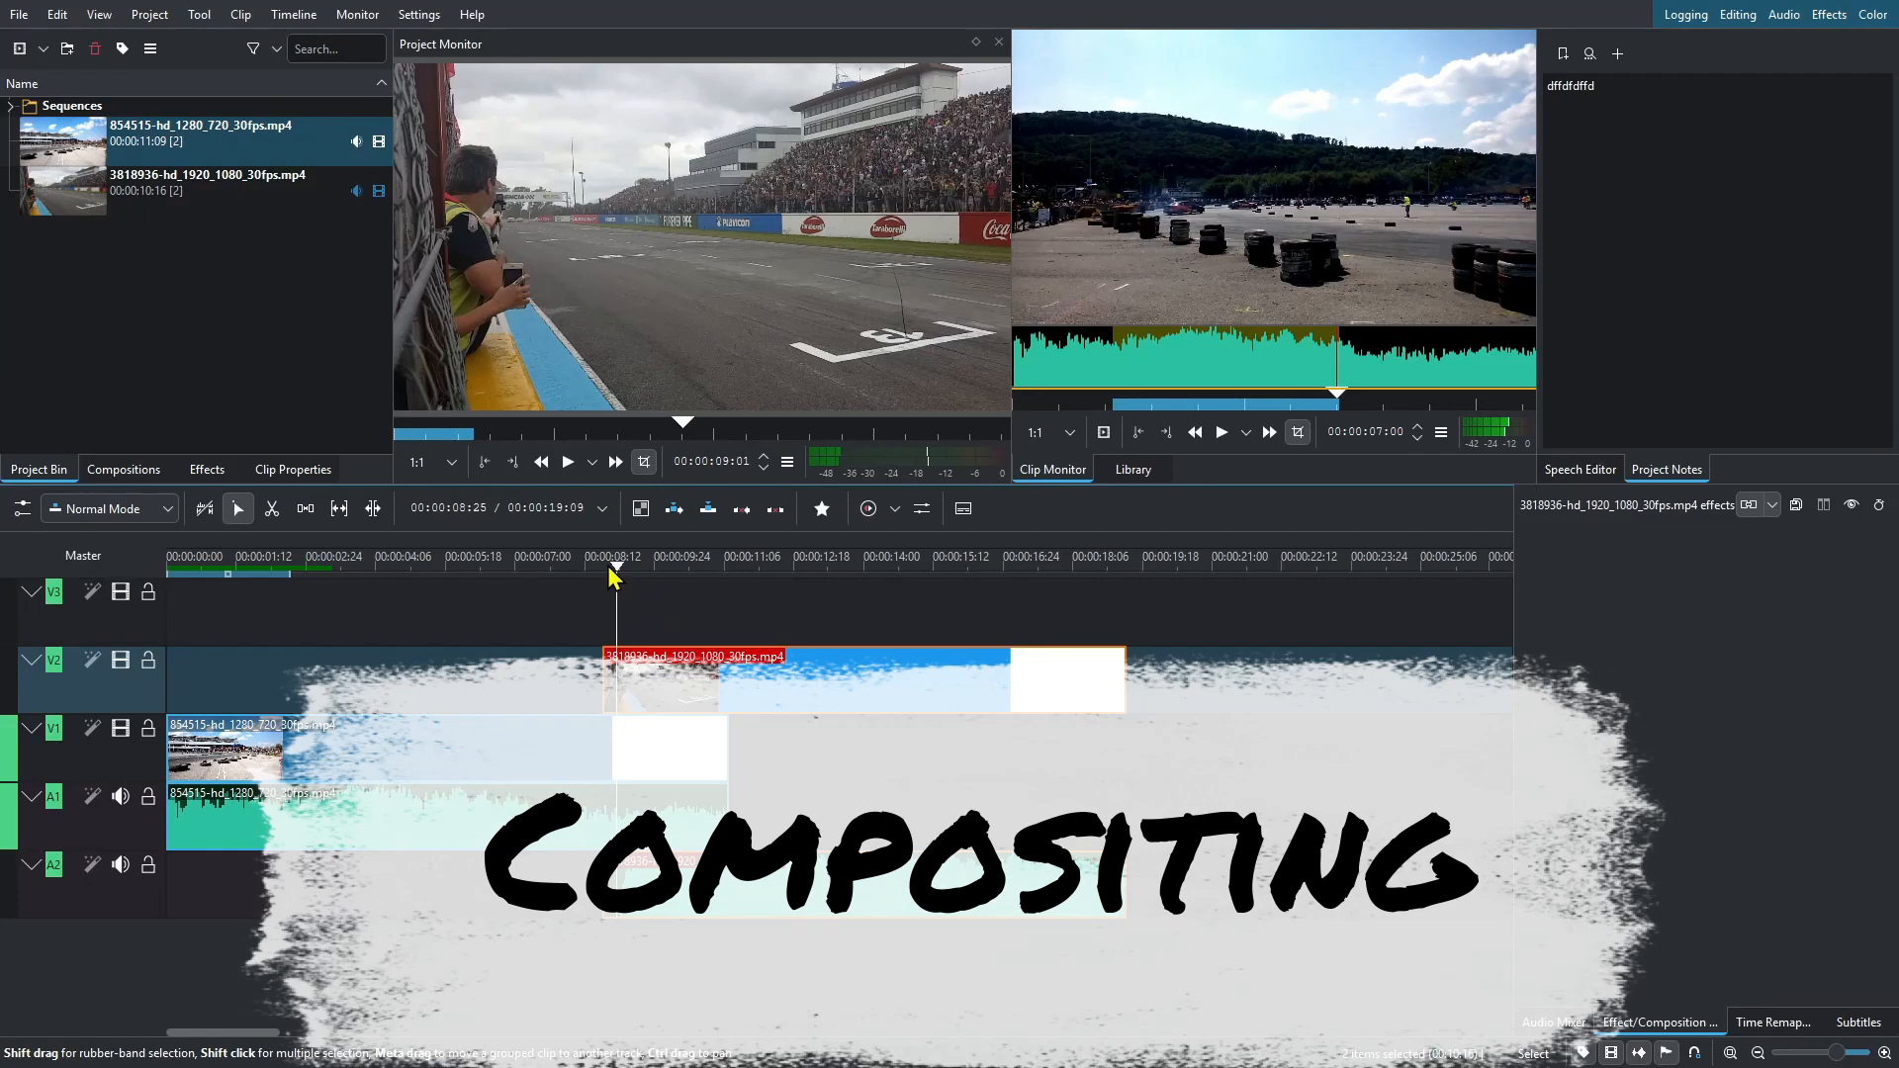
Step: Move the V2 clip earlier so it overlaps more of the V1 clip, and insert a Composite and transform composition on it
{"action": "left_click_drag", "start_coordinate": [822, 695], "coordinate": [742, 695]}
{"action": "right_click", "coordinate": [653, 699]}
{"action": "mouse_move", "coordinate": [699, 679]}
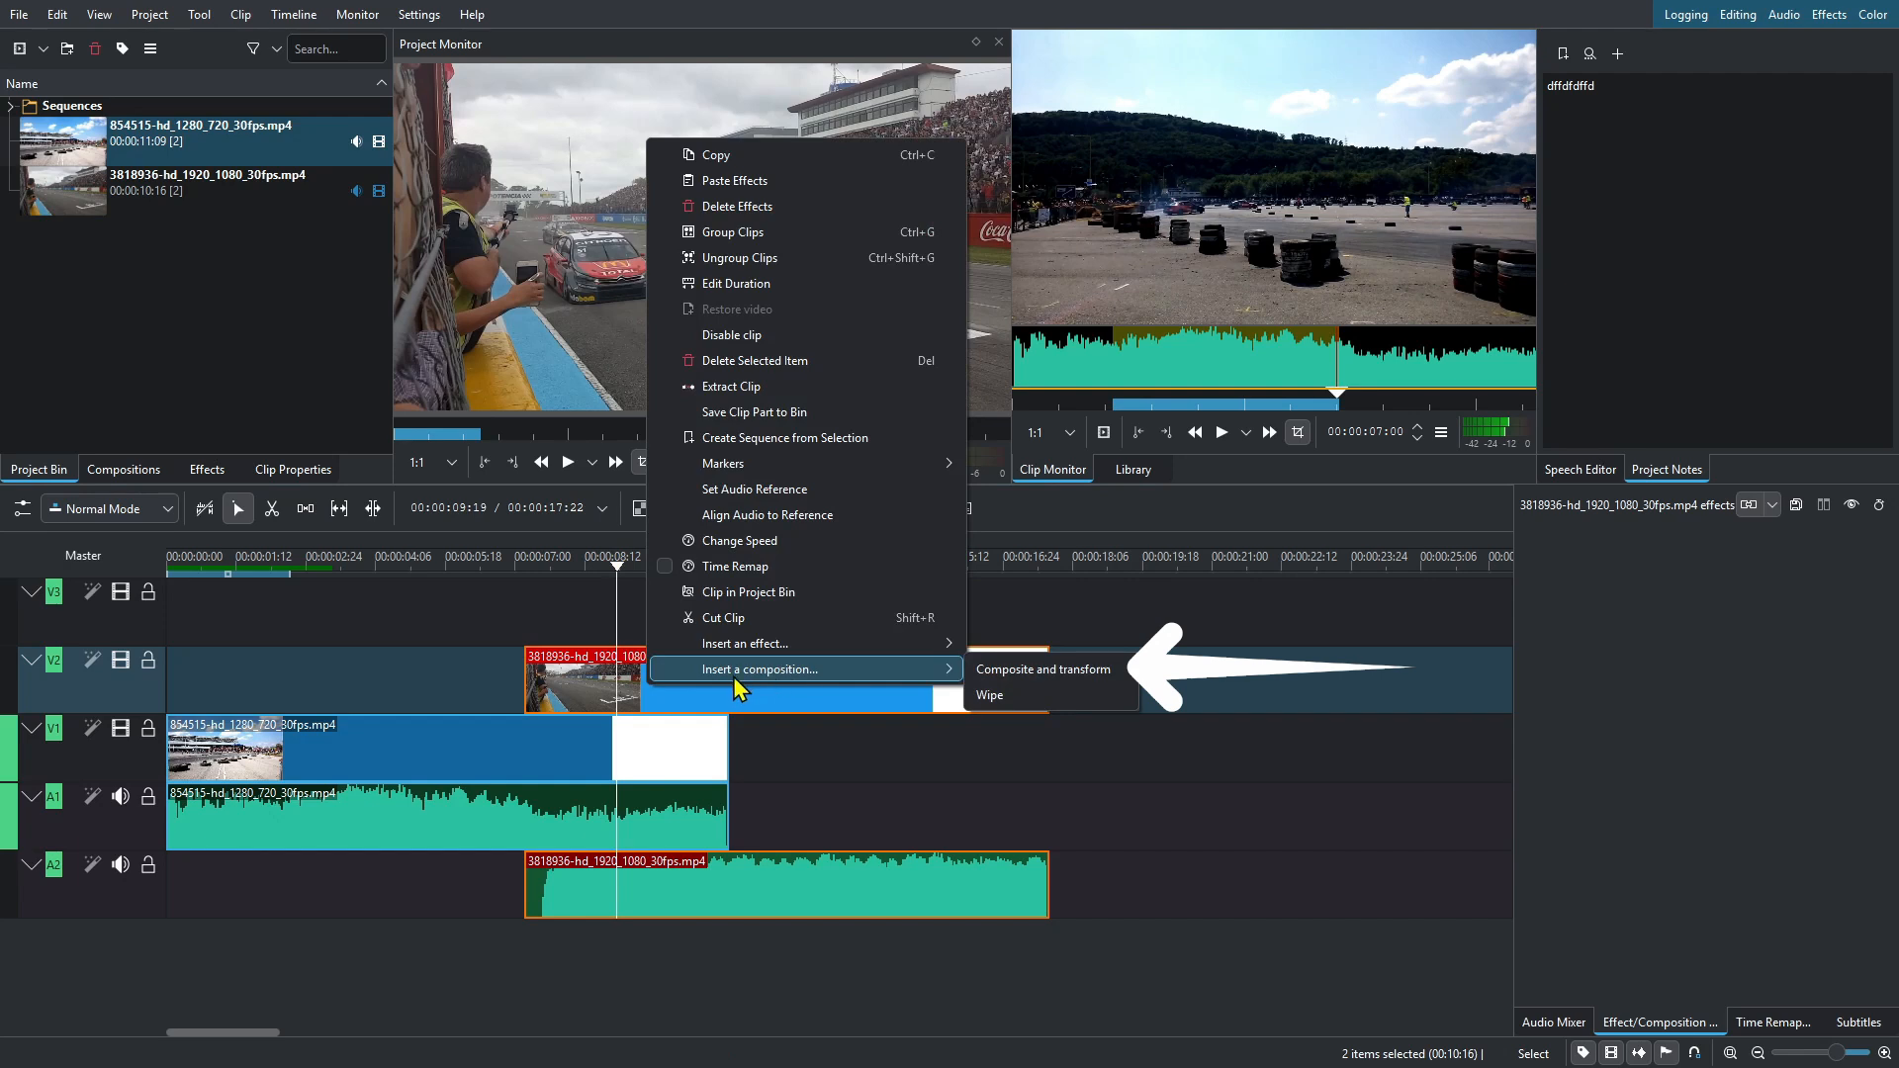
{"action": "left_click", "coordinate": [1048, 681]}
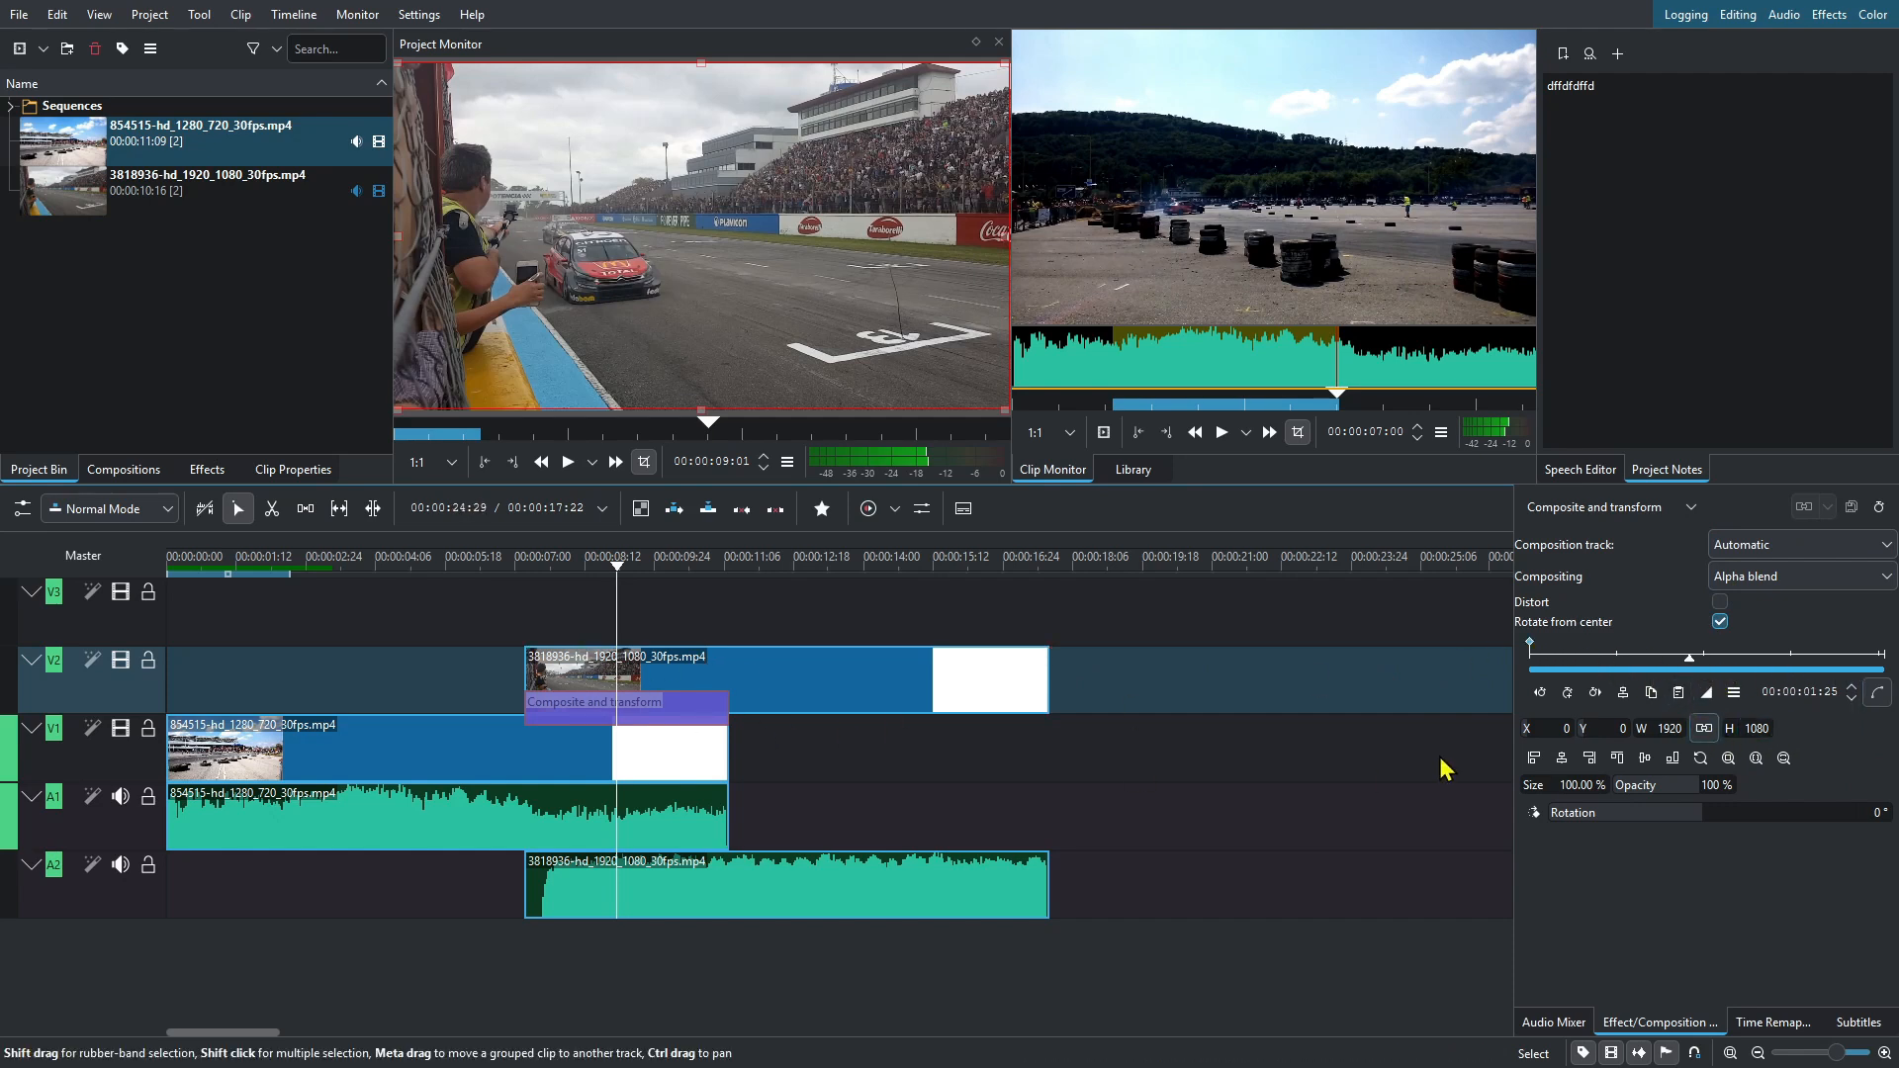
Step: Set the composition's compositing mode to Screen and adjust its opacity
{"action": "left_click", "coordinate": [1886, 578]}
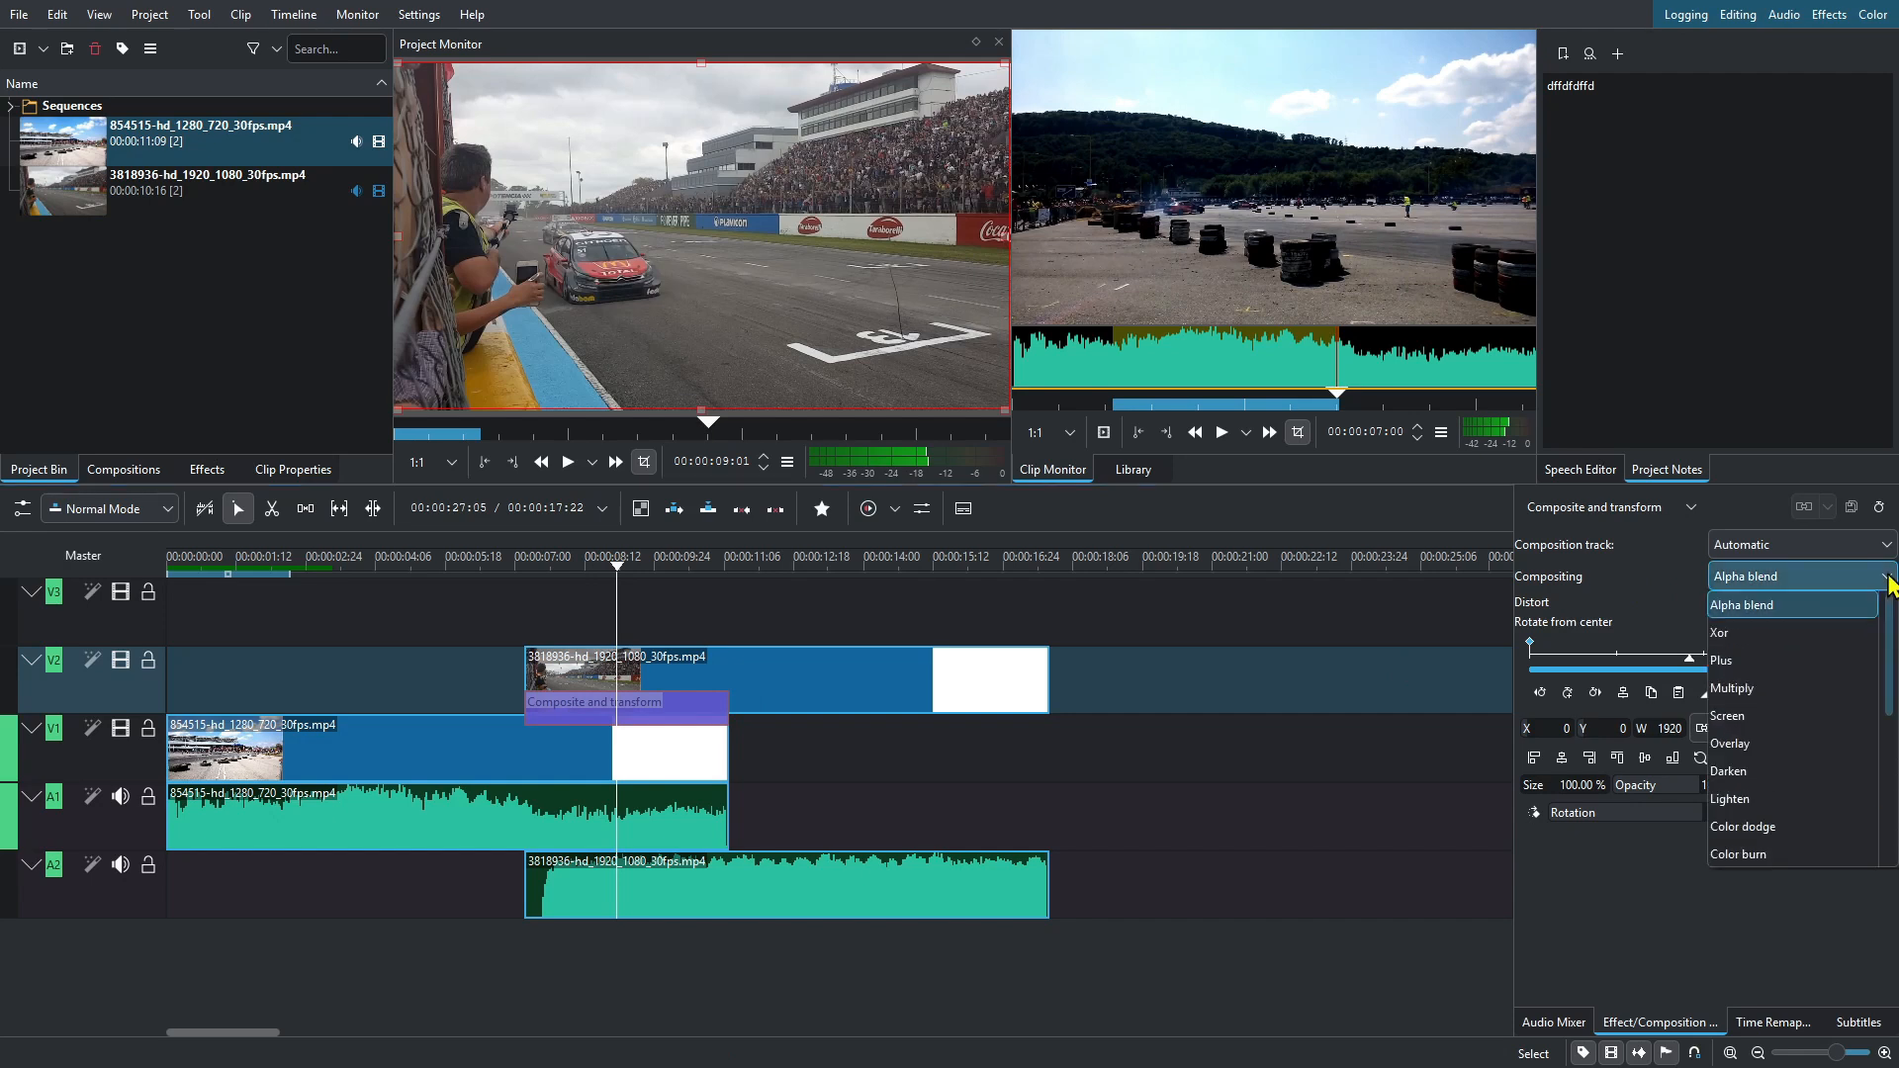
{"action": "left_click", "coordinate": [1758, 724]}
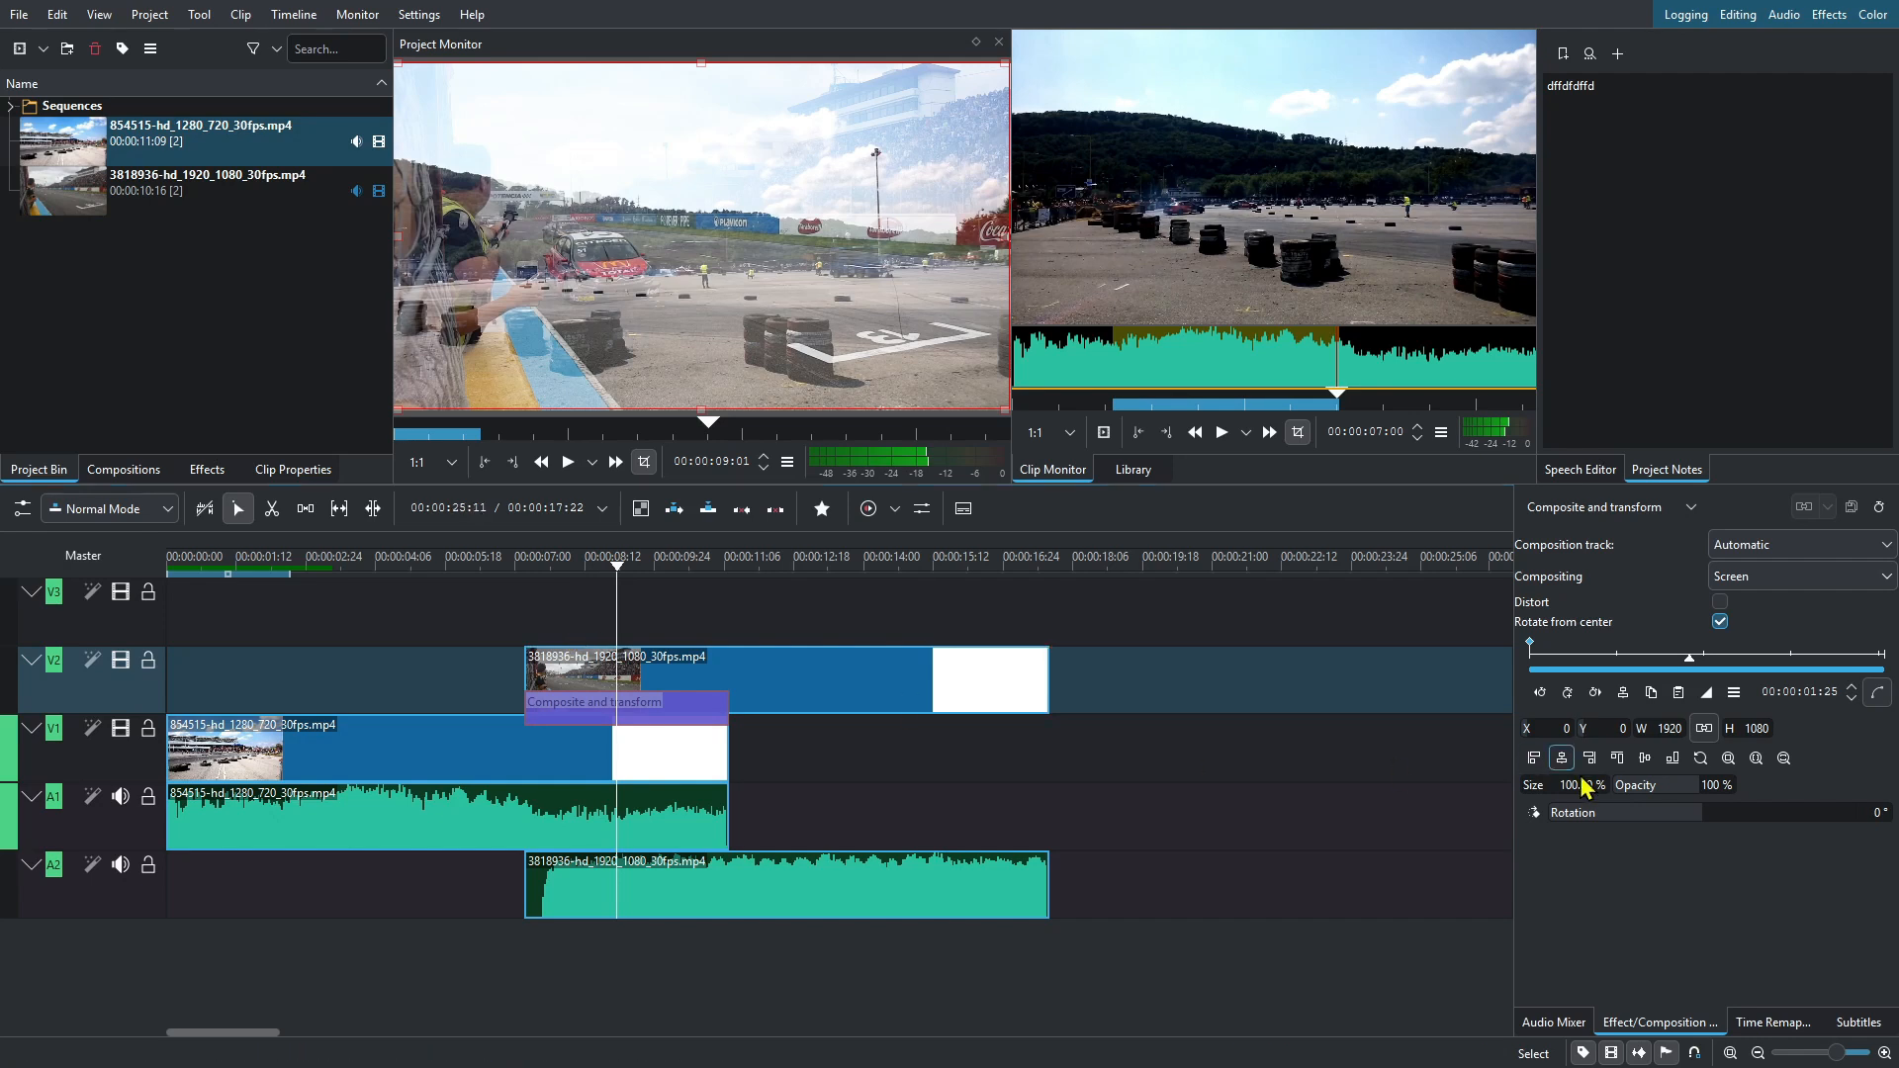
{"action": "left_click_drag", "start_coordinate": [1653, 792], "coordinate": [1717, 792]}
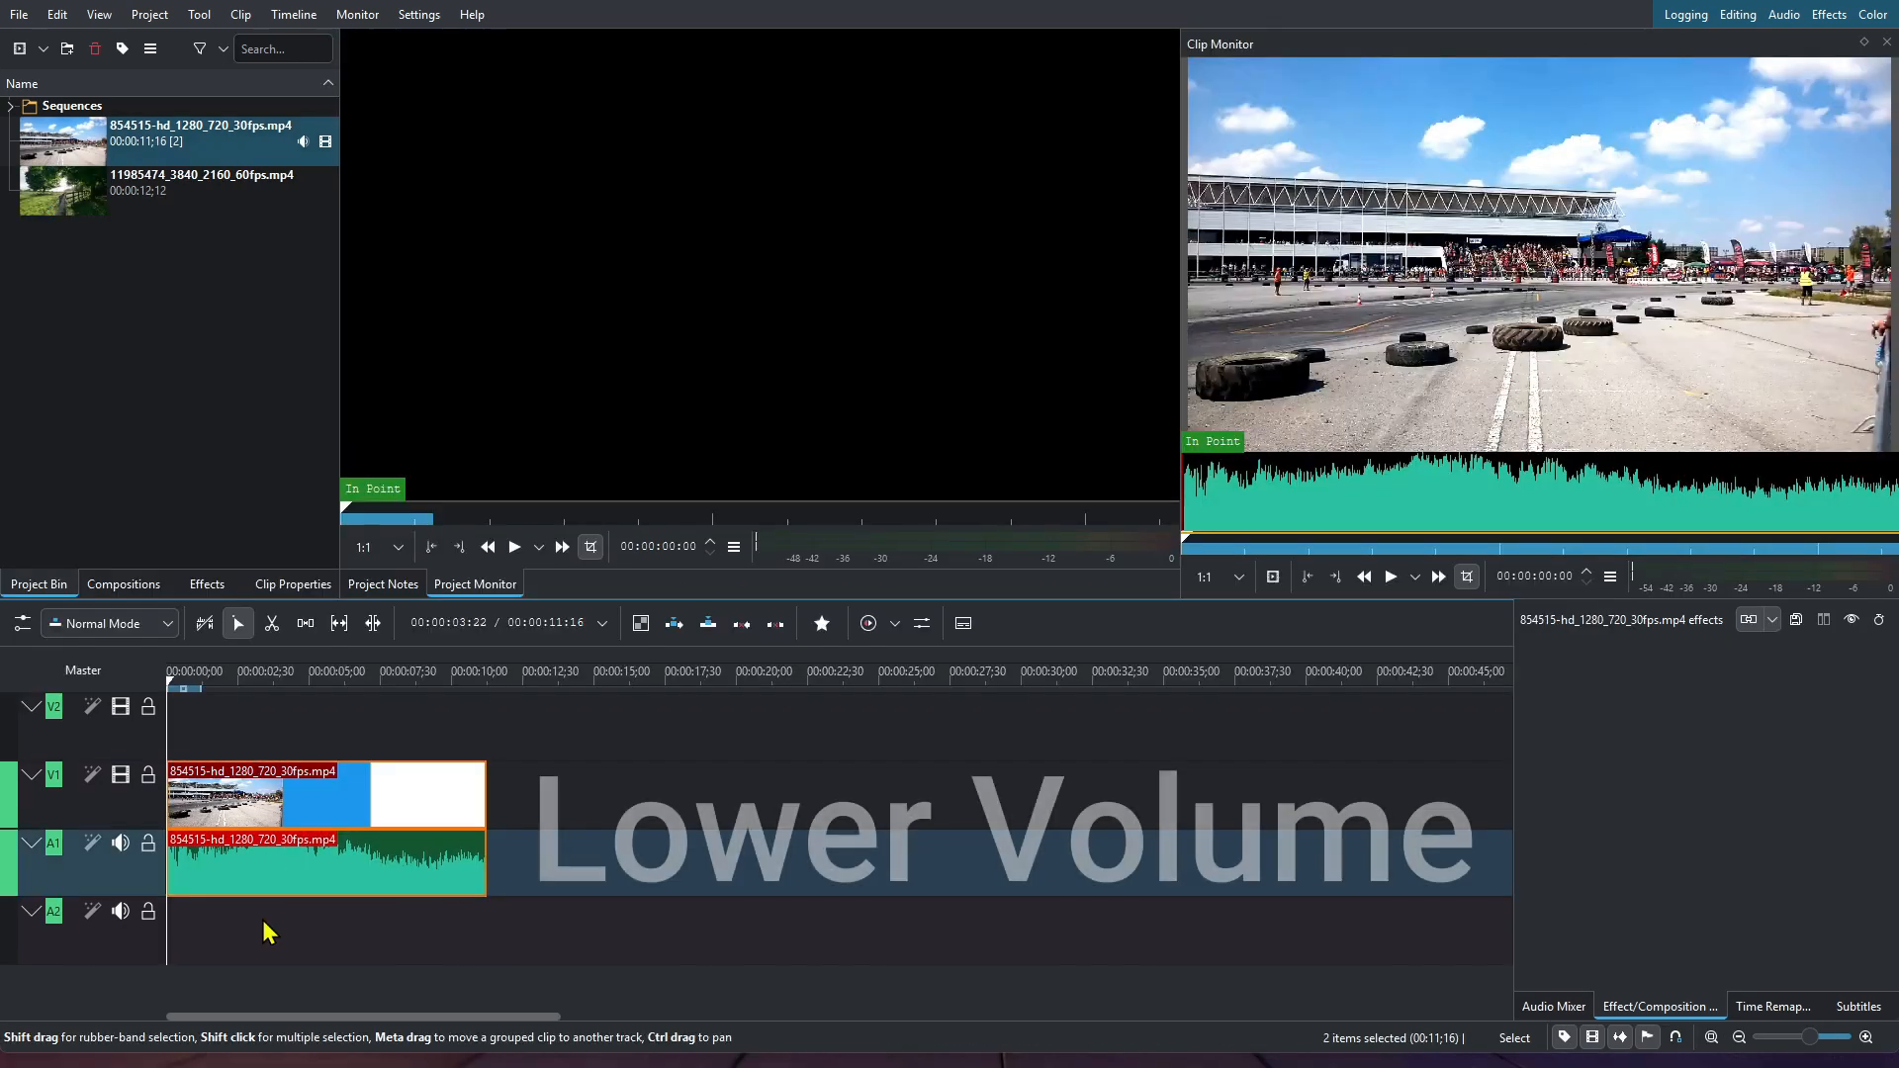
Step: Lower the audio volume to about -7.05 dB for Master, -8.30 dB for A1 and -8.63 dB for A2
{"action": "left_click", "coordinate": [288, 869]}
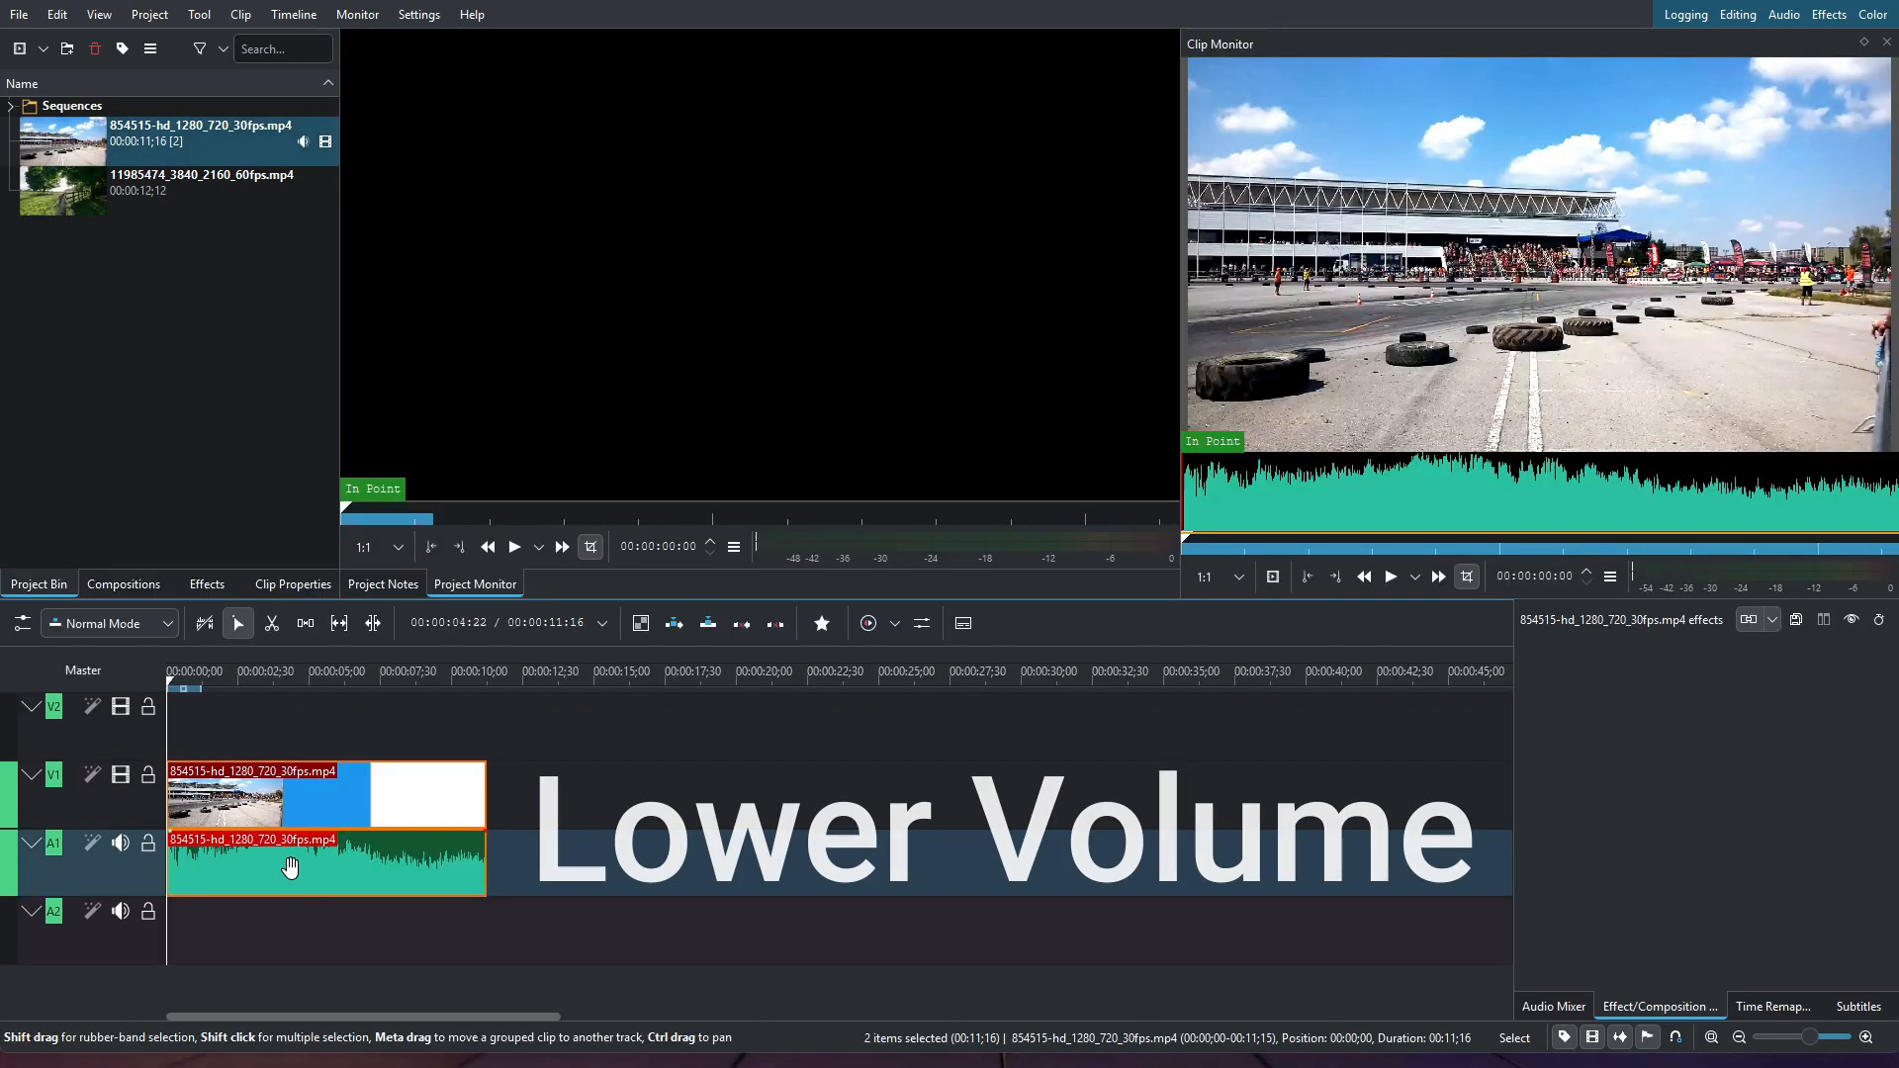
{"action": "left_click", "coordinate": [1553, 1007]}
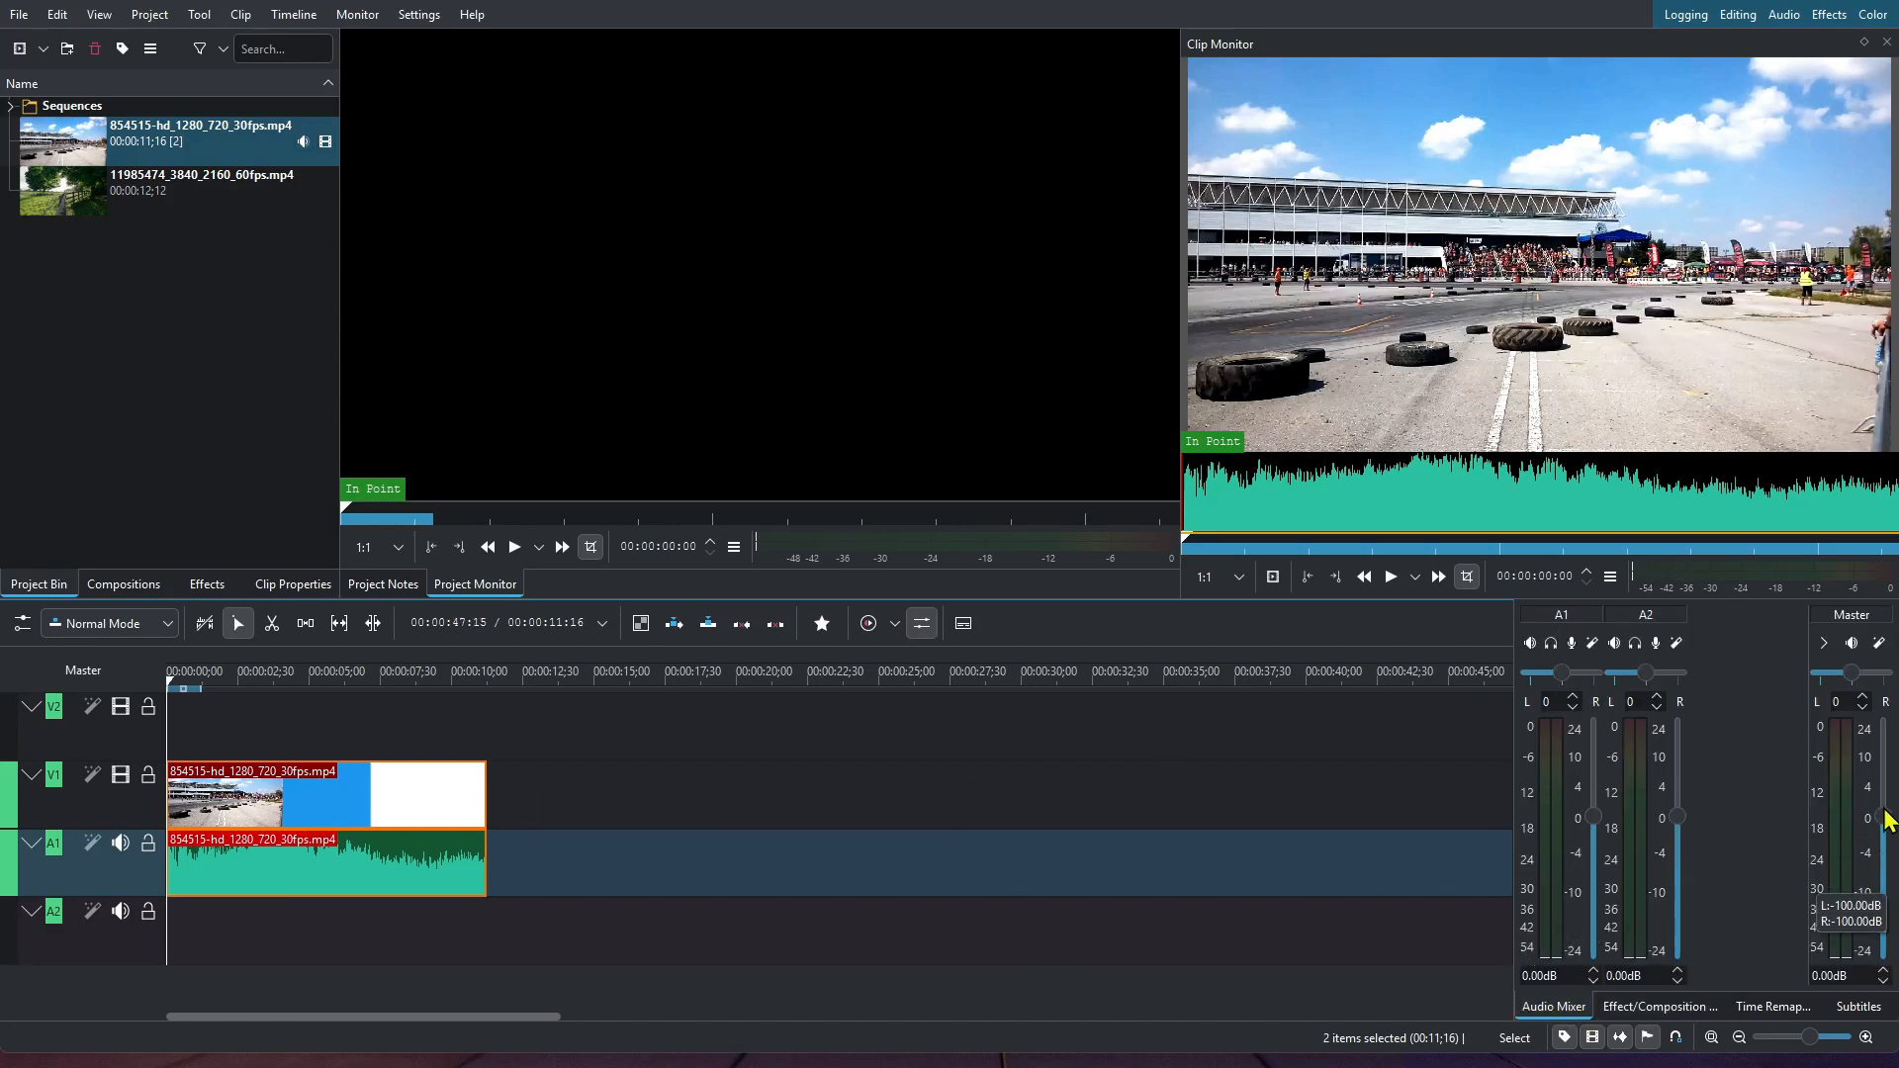
{"action": "left_click_drag", "start_coordinate": [1882, 817], "coordinate": [1883, 873]}
{"action": "left_click_drag", "start_coordinate": [1678, 817], "coordinate": [1595, 881]}
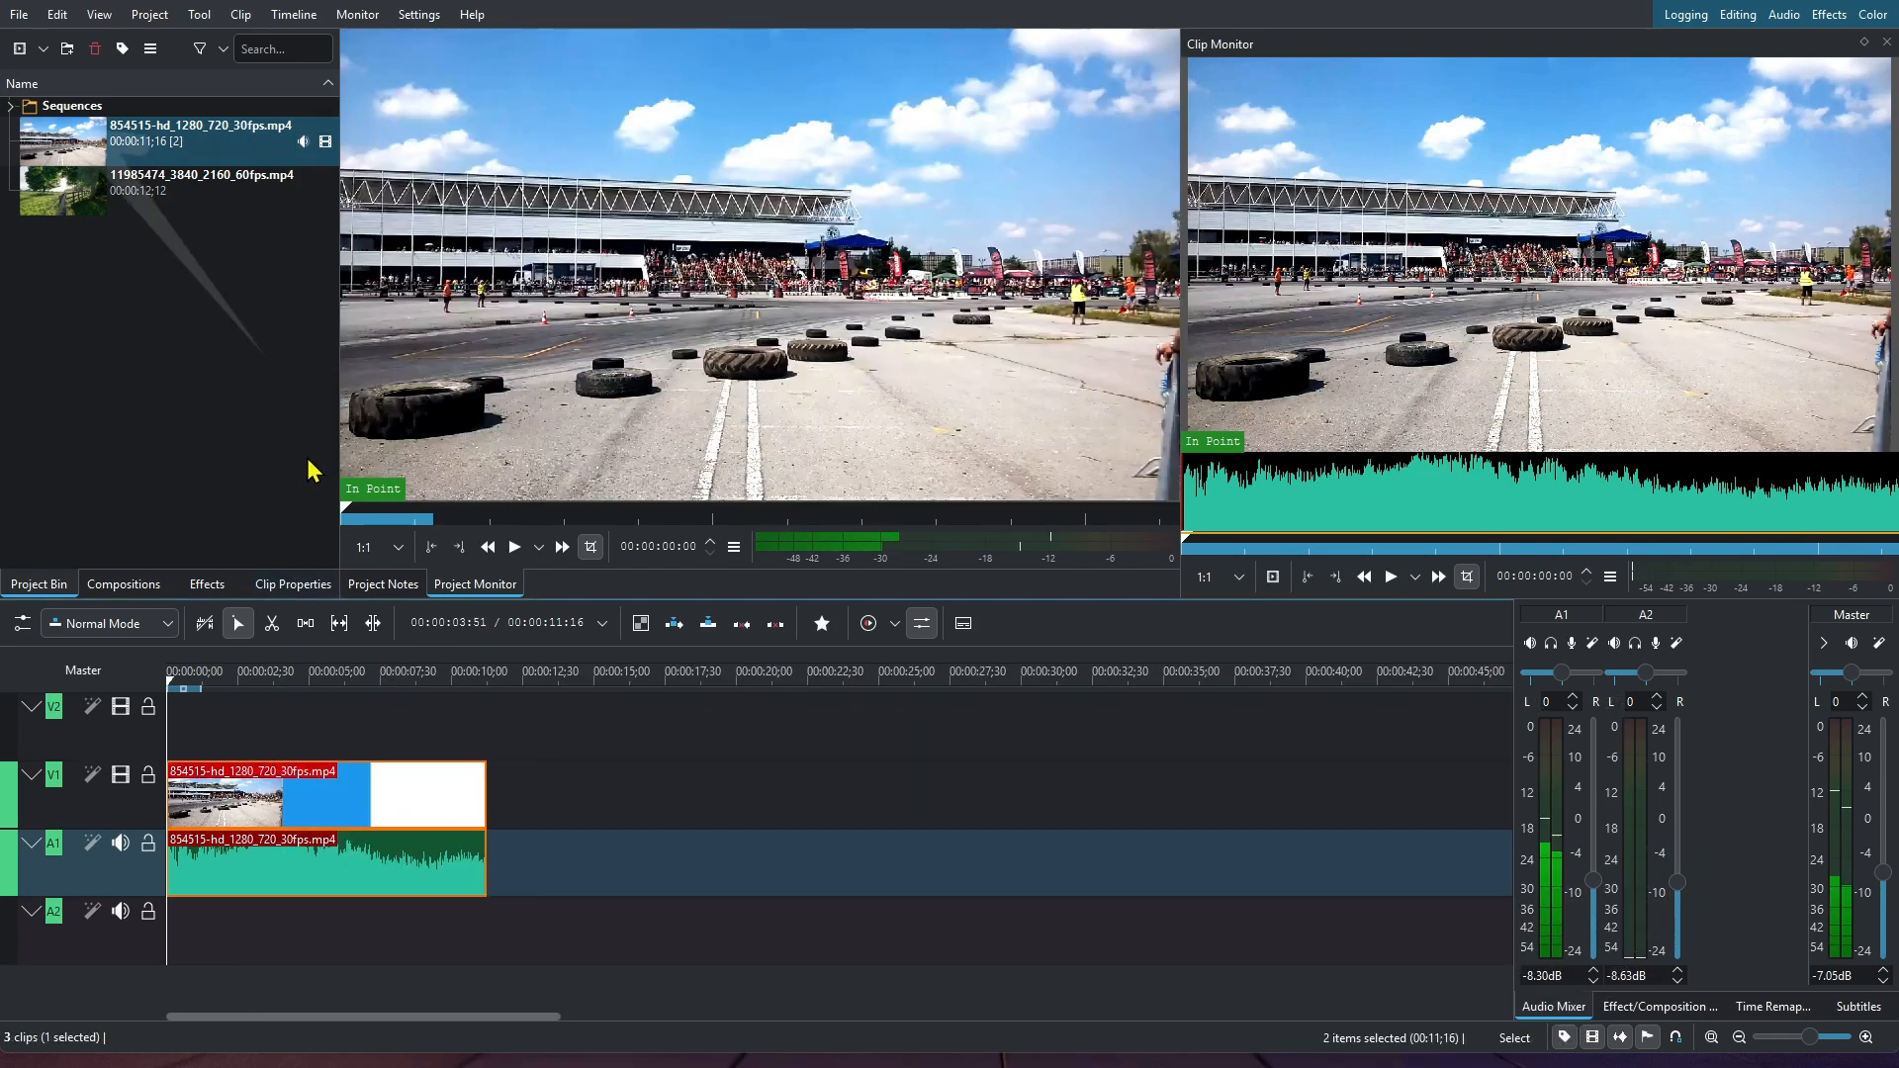
Step: Start a new title clip containing the word "Text" and set its font to Showcard Gothic
{"action": "left_click", "coordinate": [45, 50]}
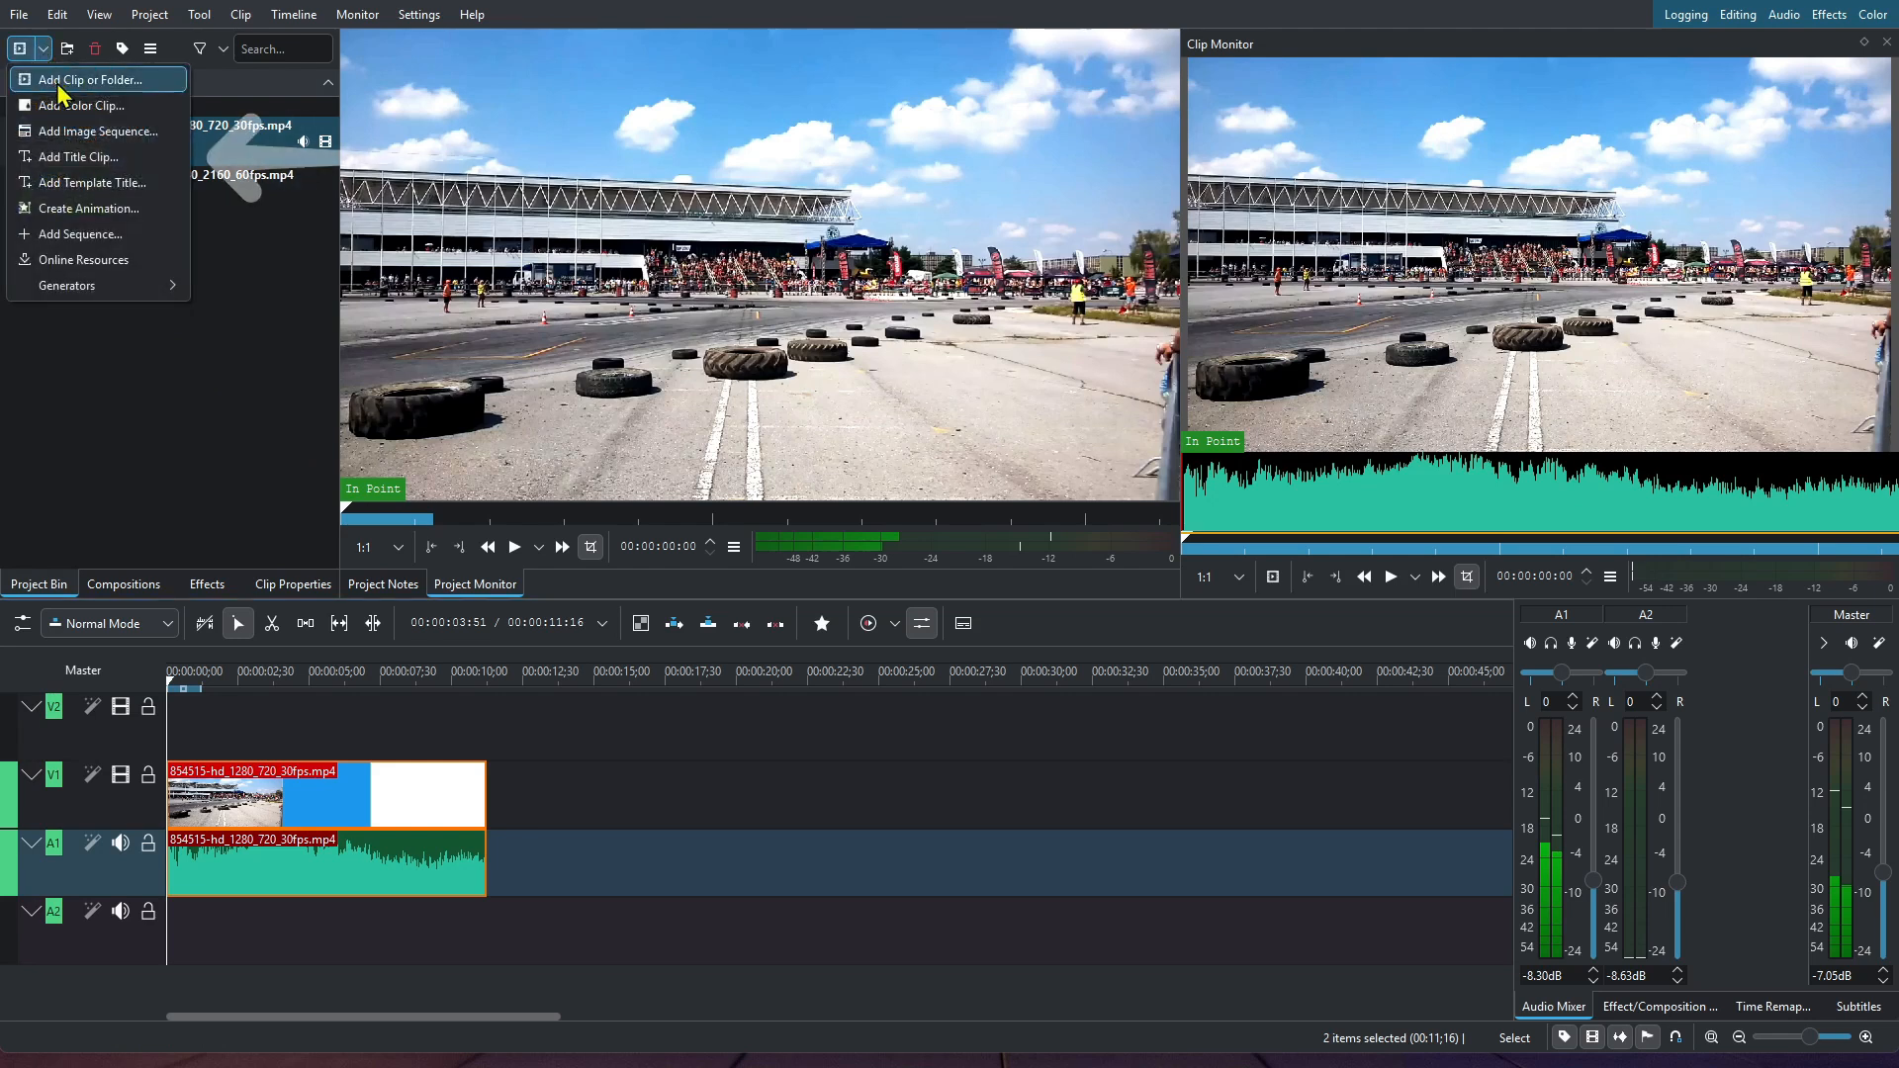
{"action": "left_click", "coordinate": [78, 159]}
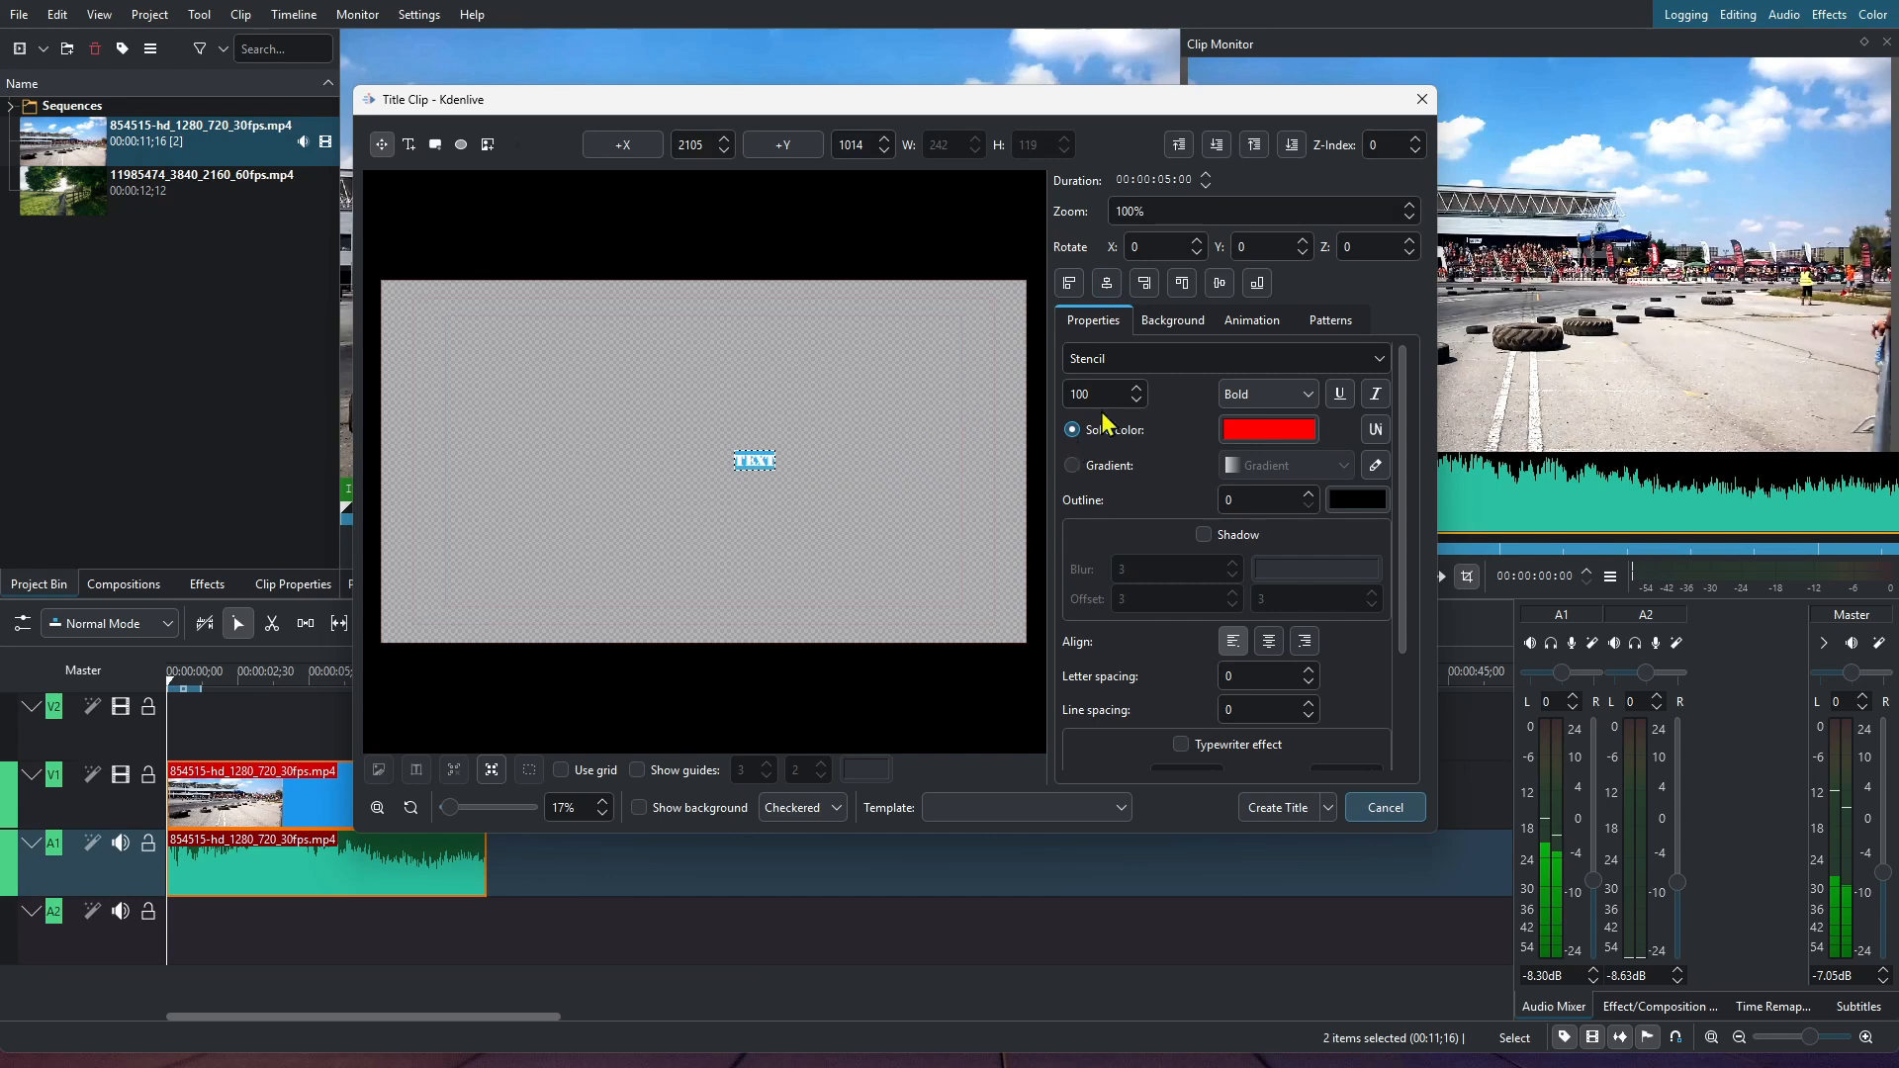
{"action": "left_click", "coordinate": [1366, 362]}
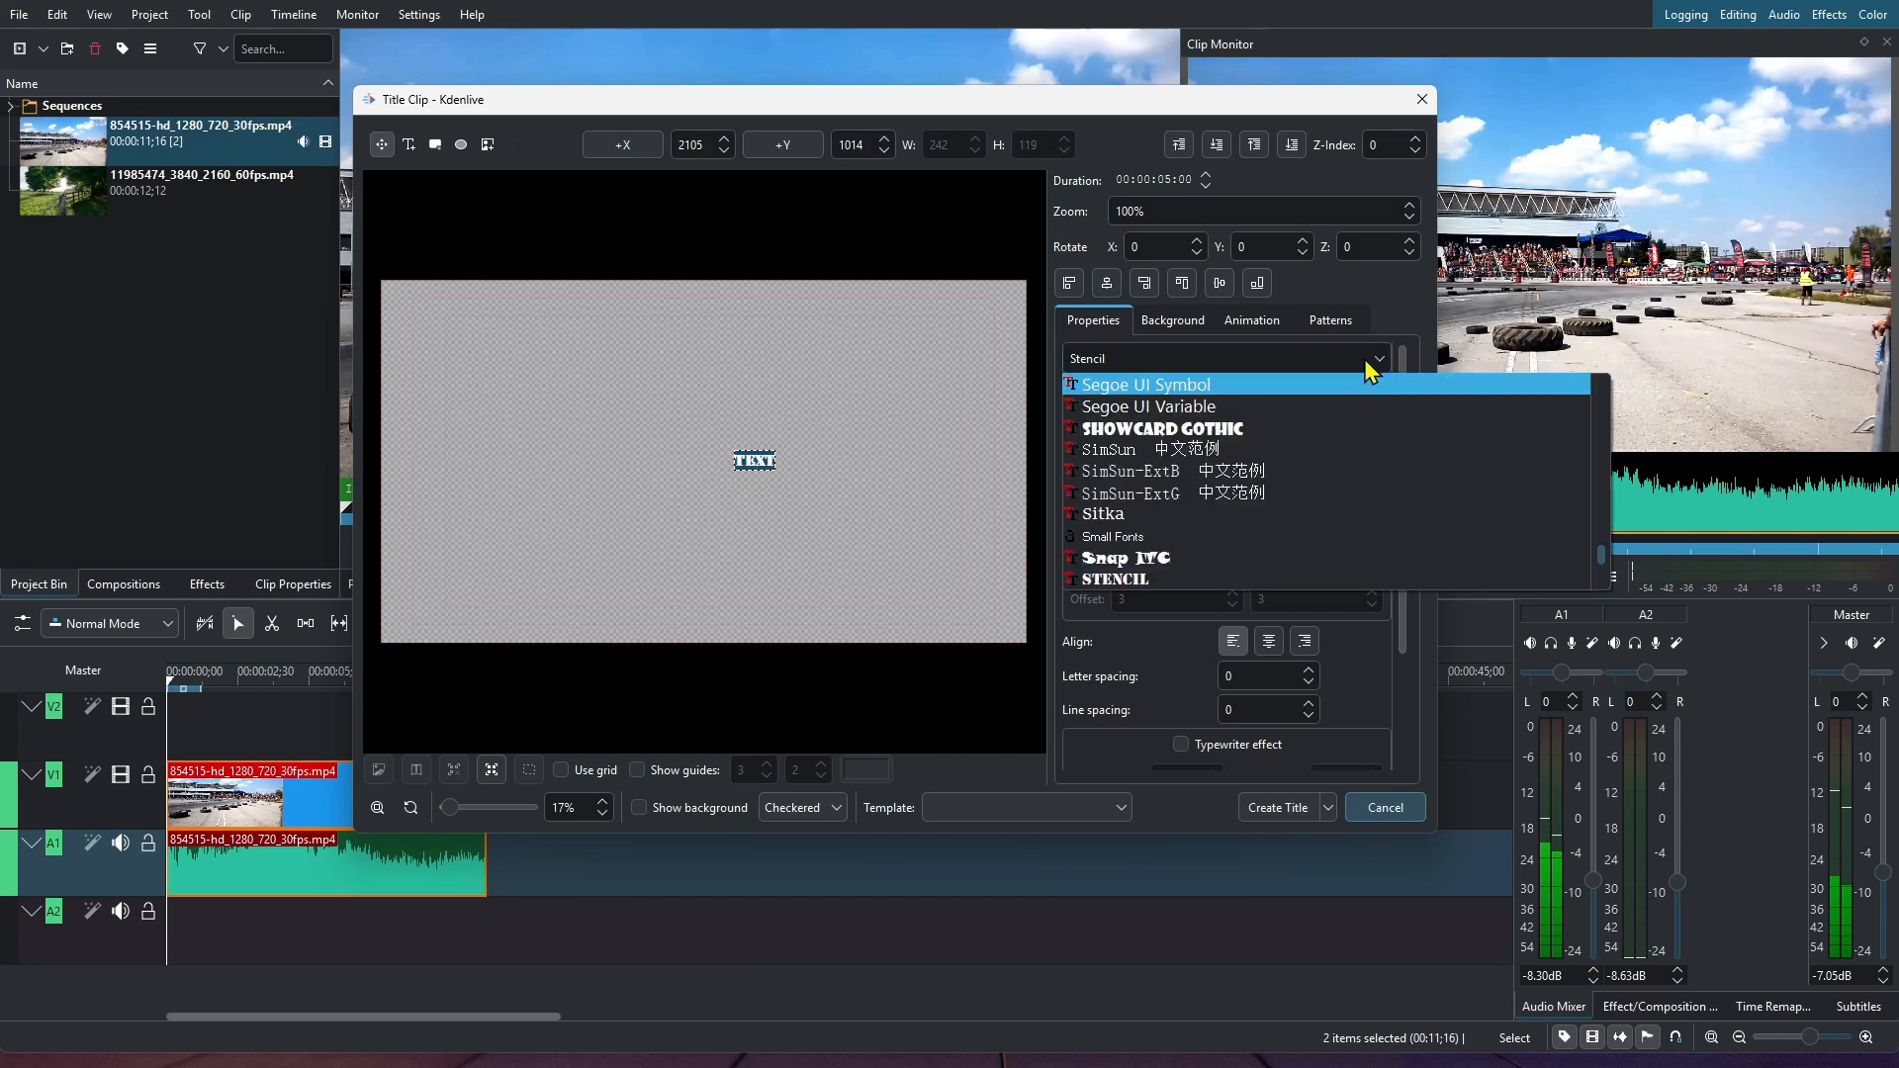
{"action": "left_click", "coordinate": [1228, 433]}
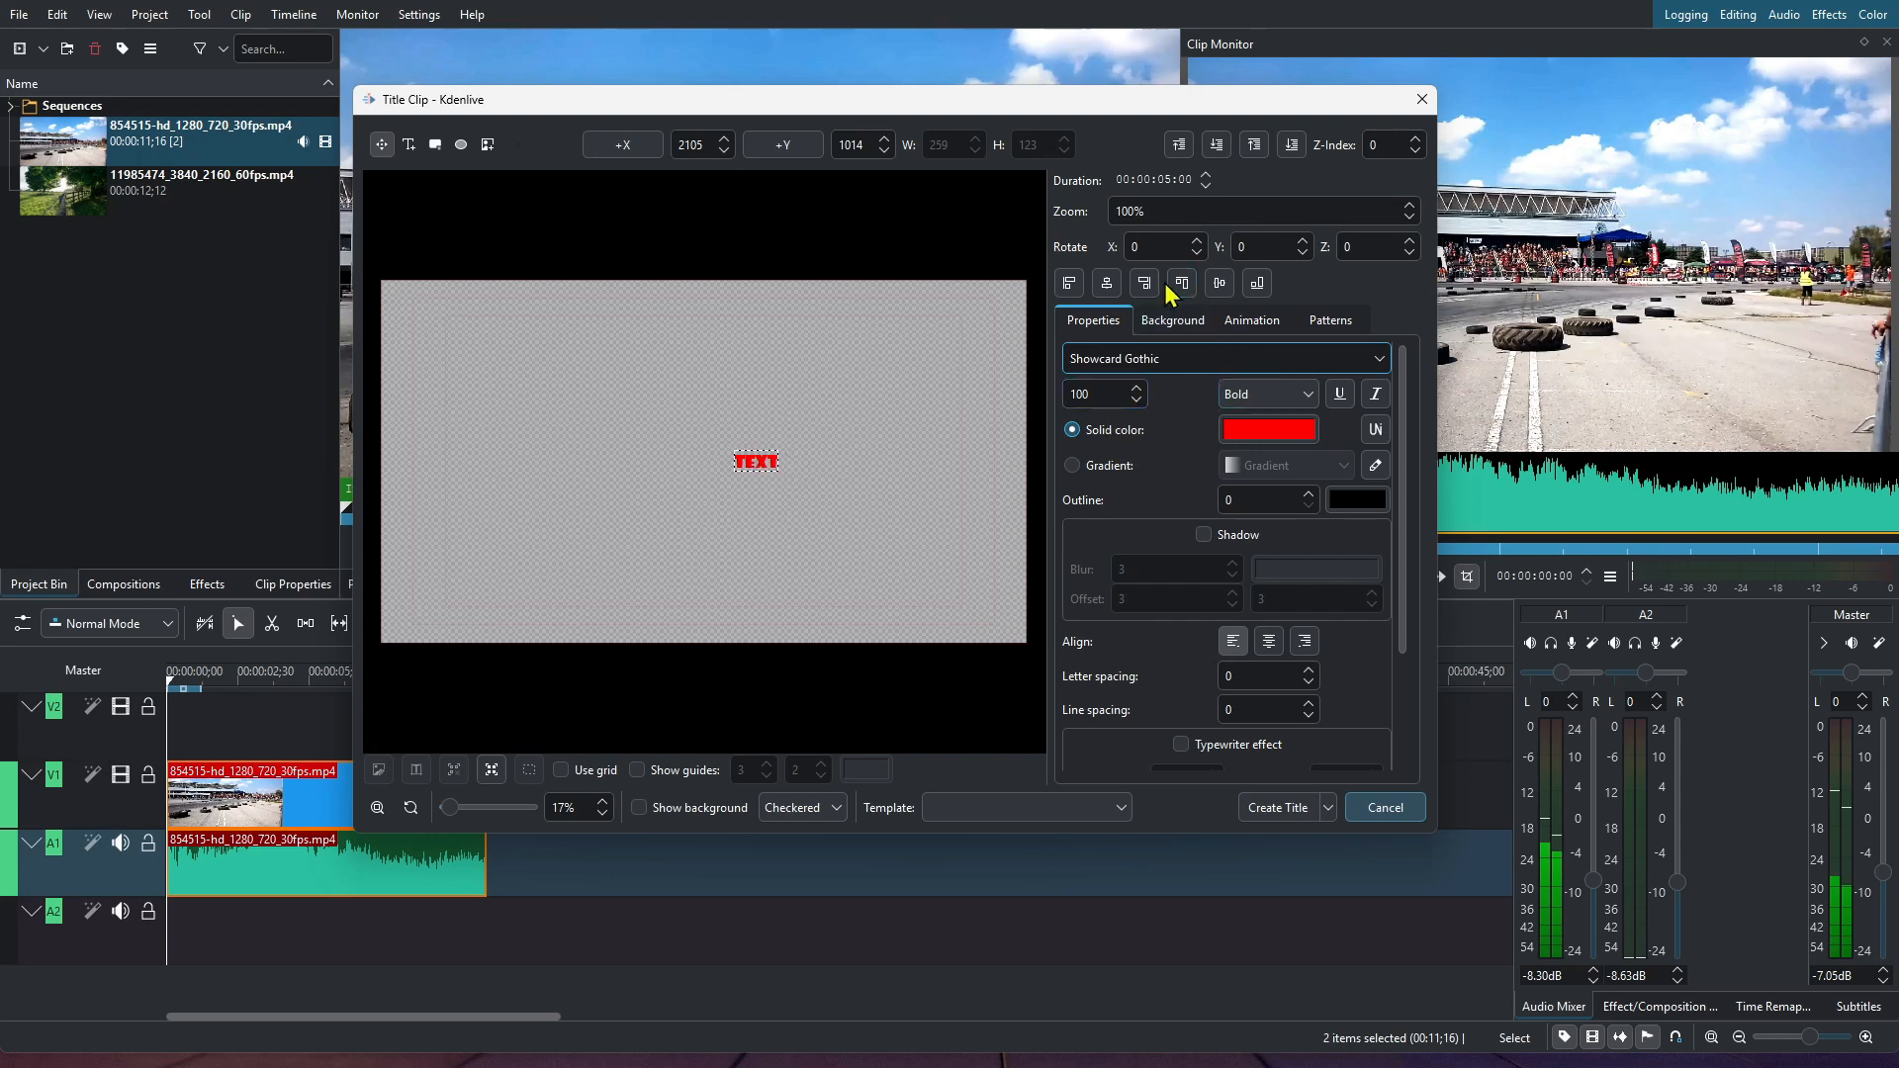
Step: Look through the background and animation options for the title
{"action": "left_click", "coordinate": [1181, 326]}
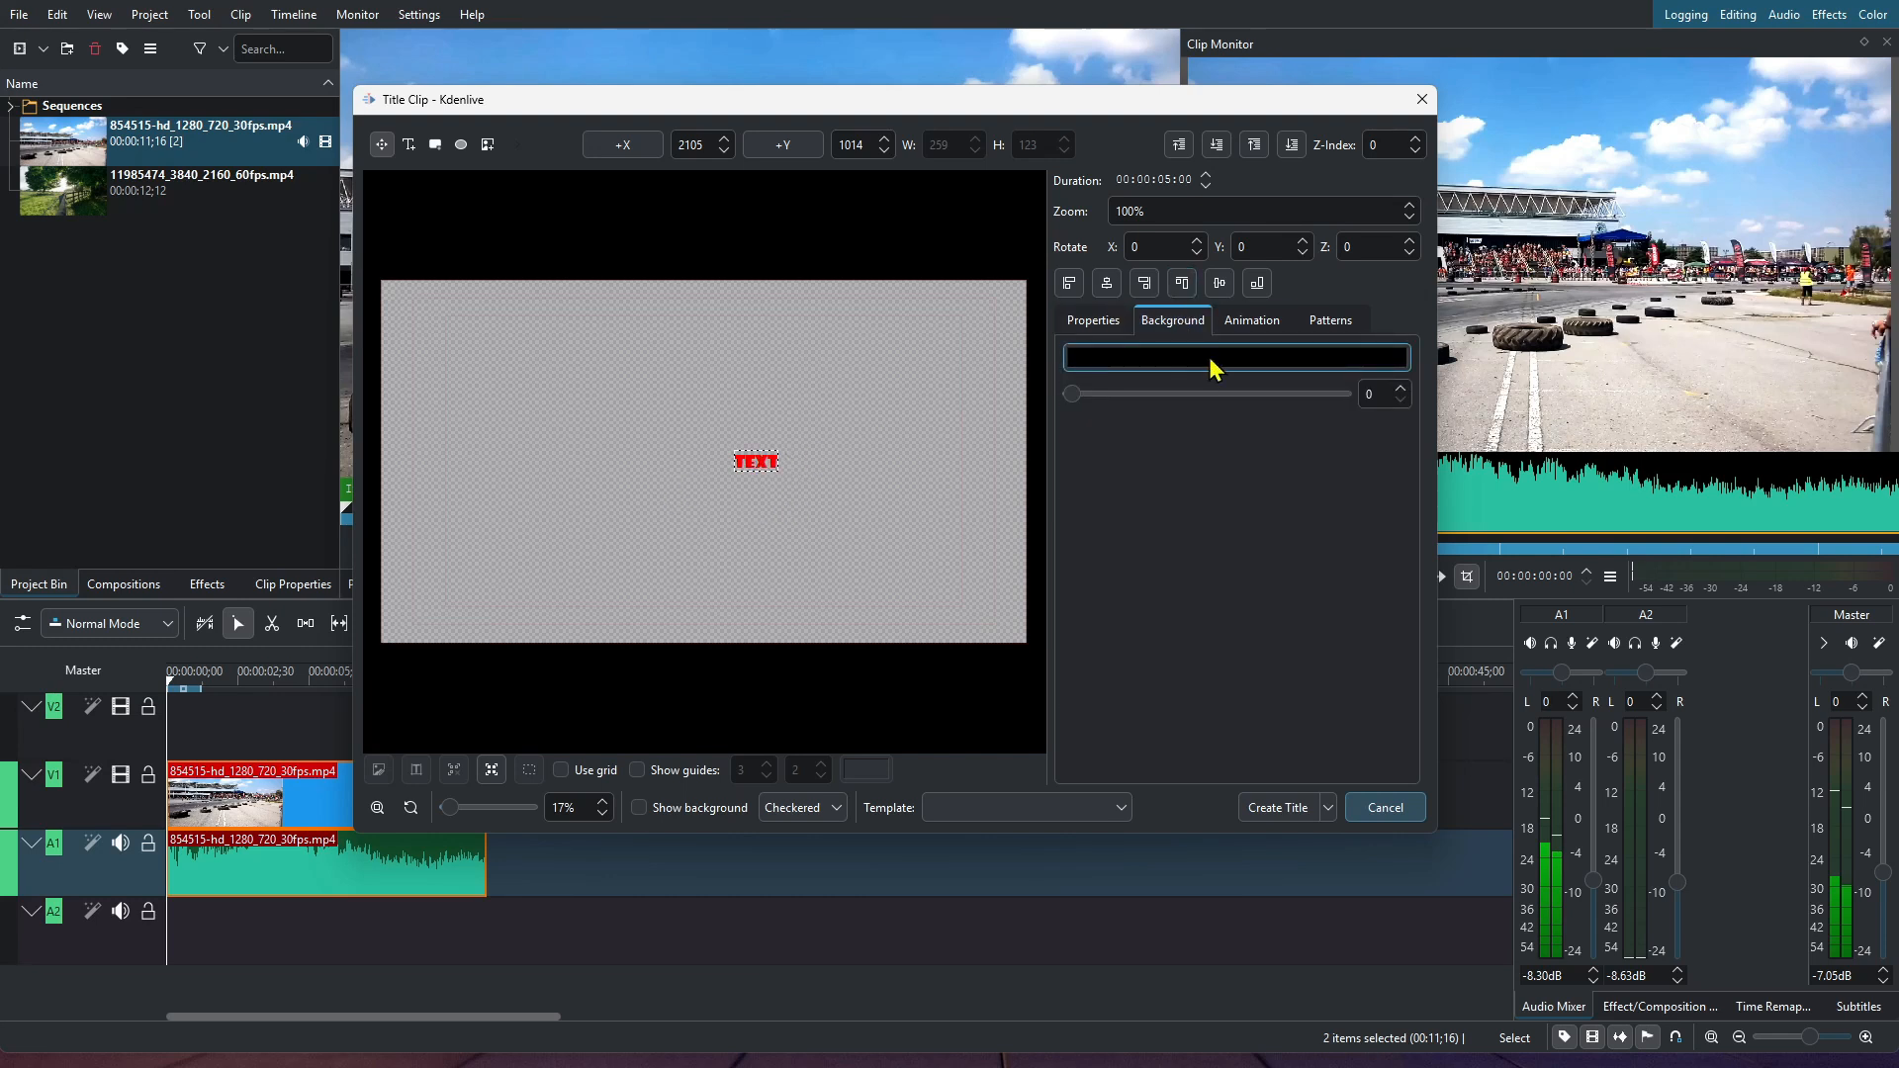
{"action": "left_click", "coordinate": [1254, 319]}
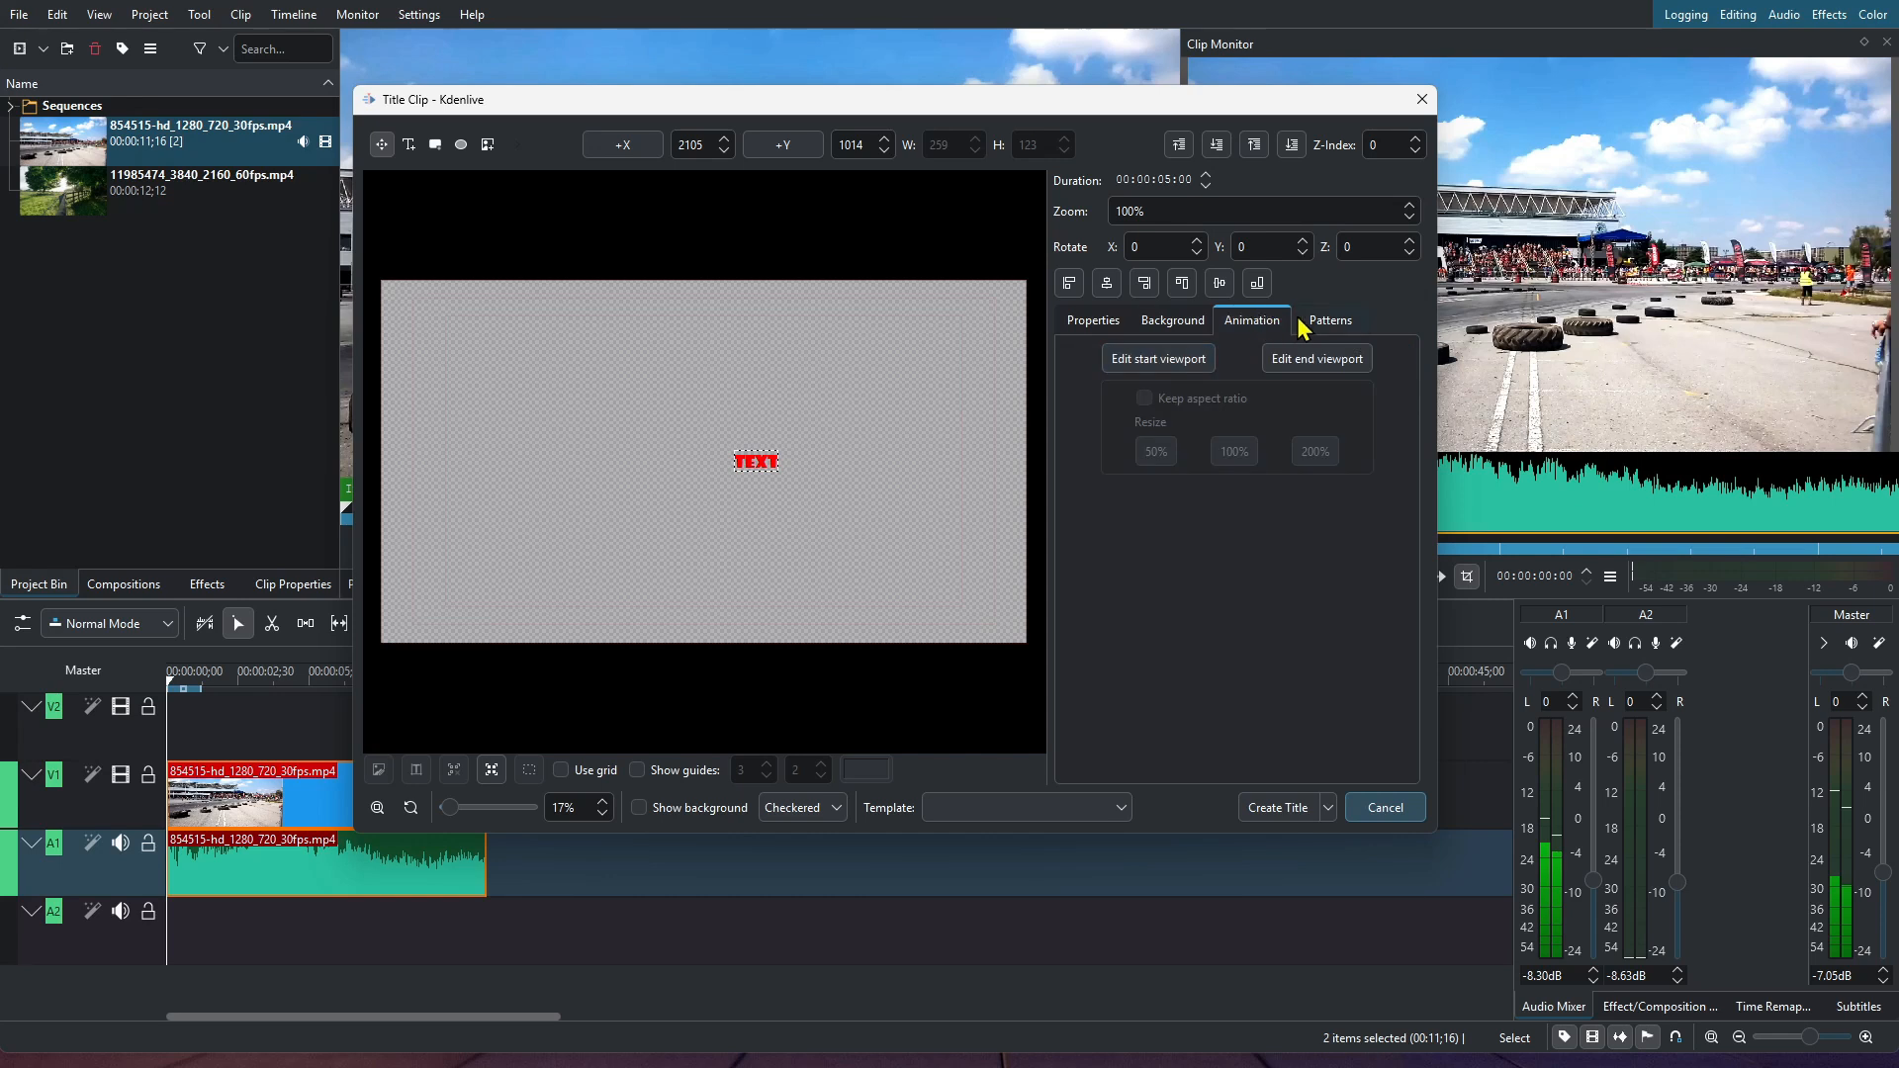
{"action": "left_click", "coordinate": [1093, 326]}
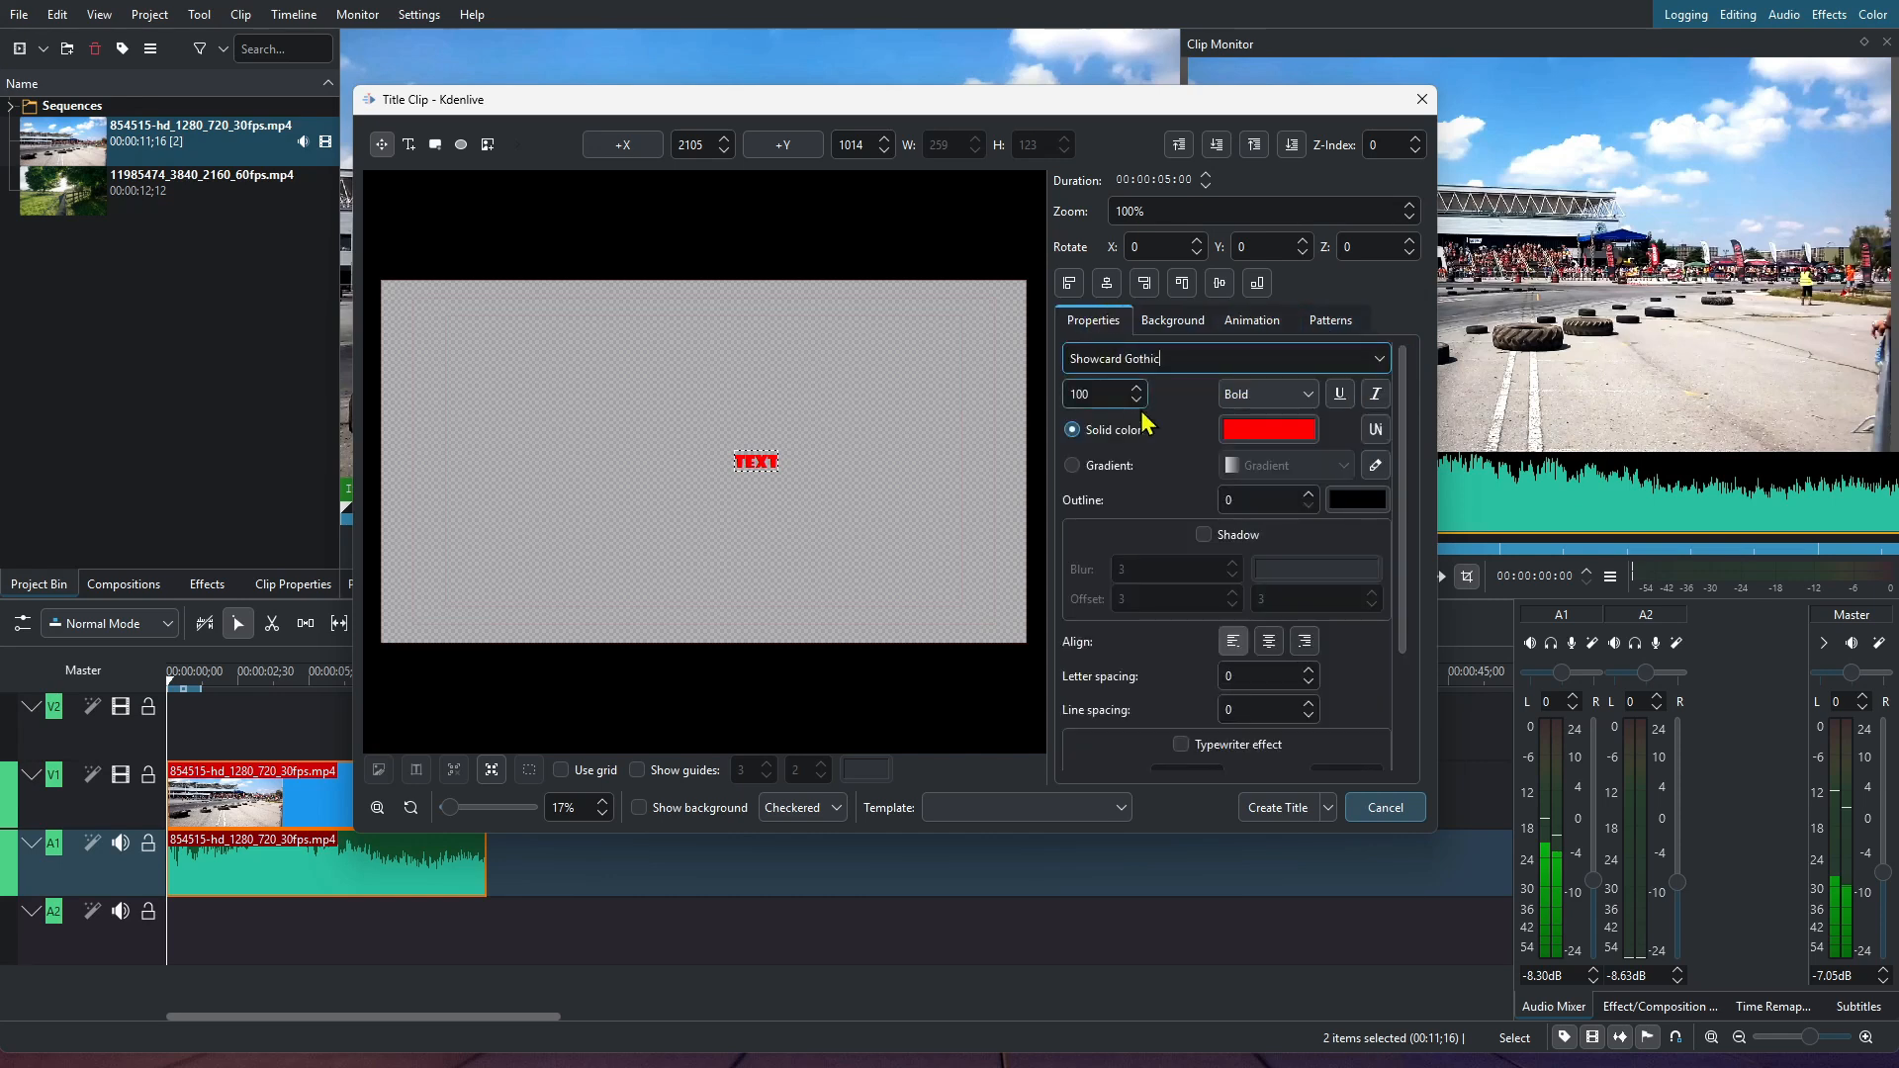
Step: Center-align the title text at size 300 with the Gradient 1 fill, and move it to about X 1570, Y 879
{"action": "left_click", "coordinate": [1268, 643]}
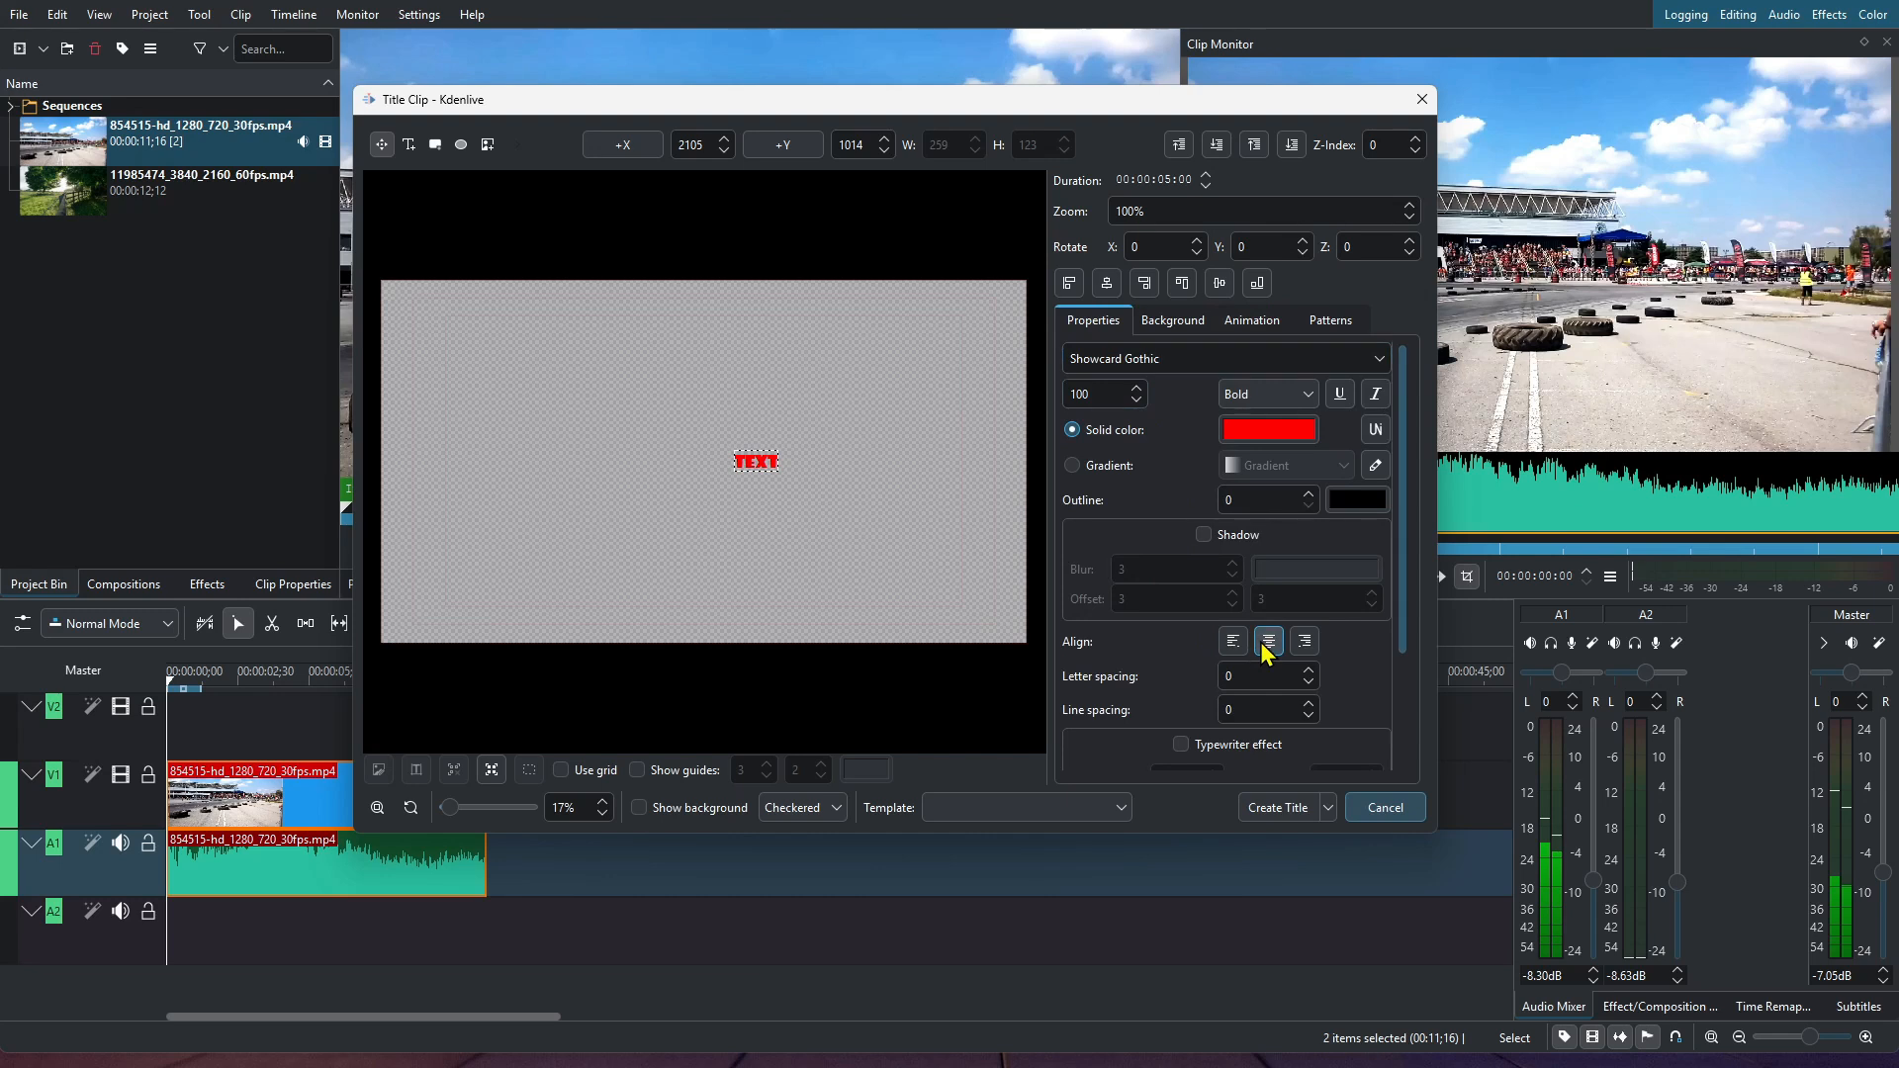
{"action": "scroll", "coordinate": [1098, 394], "scroll_direction": "up", "scroll_amount": 10}
{"action": "type", "text": "300"}
{"action": "left_click_drag", "start_coordinate": [781, 481], "coordinate": [693, 458]}
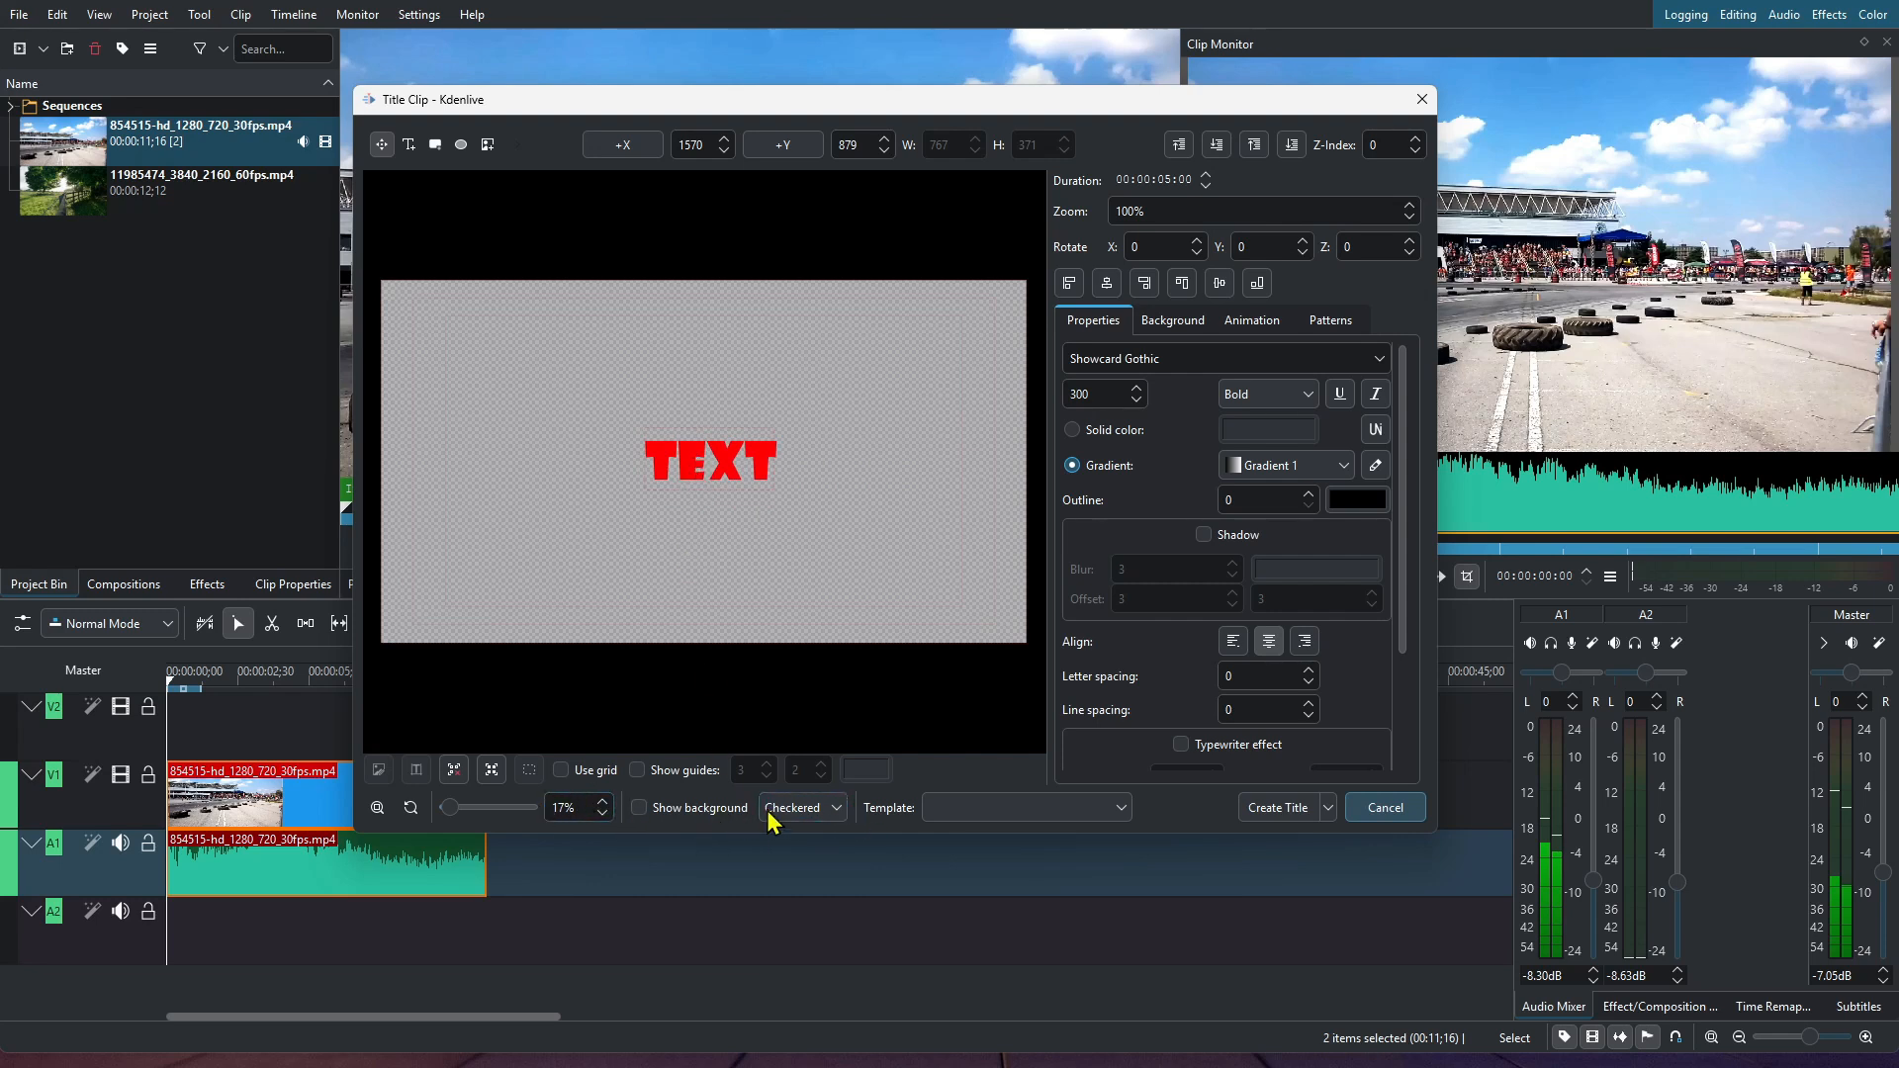
Step: Give the title text a white (#ffffff) outline with a width of 10
{"action": "scroll", "coordinate": [1196, 615], "scroll_direction": "down", "scroll_amount": 2}
{"action": "scroll", "coordinate": [1191, 592], "scroll_direction": "up", "scroll_amount": 2}
{"action": "left_click", "coordinate": [1358, 501]}
{"action": "left_click", "coordinate": [842, 575]}
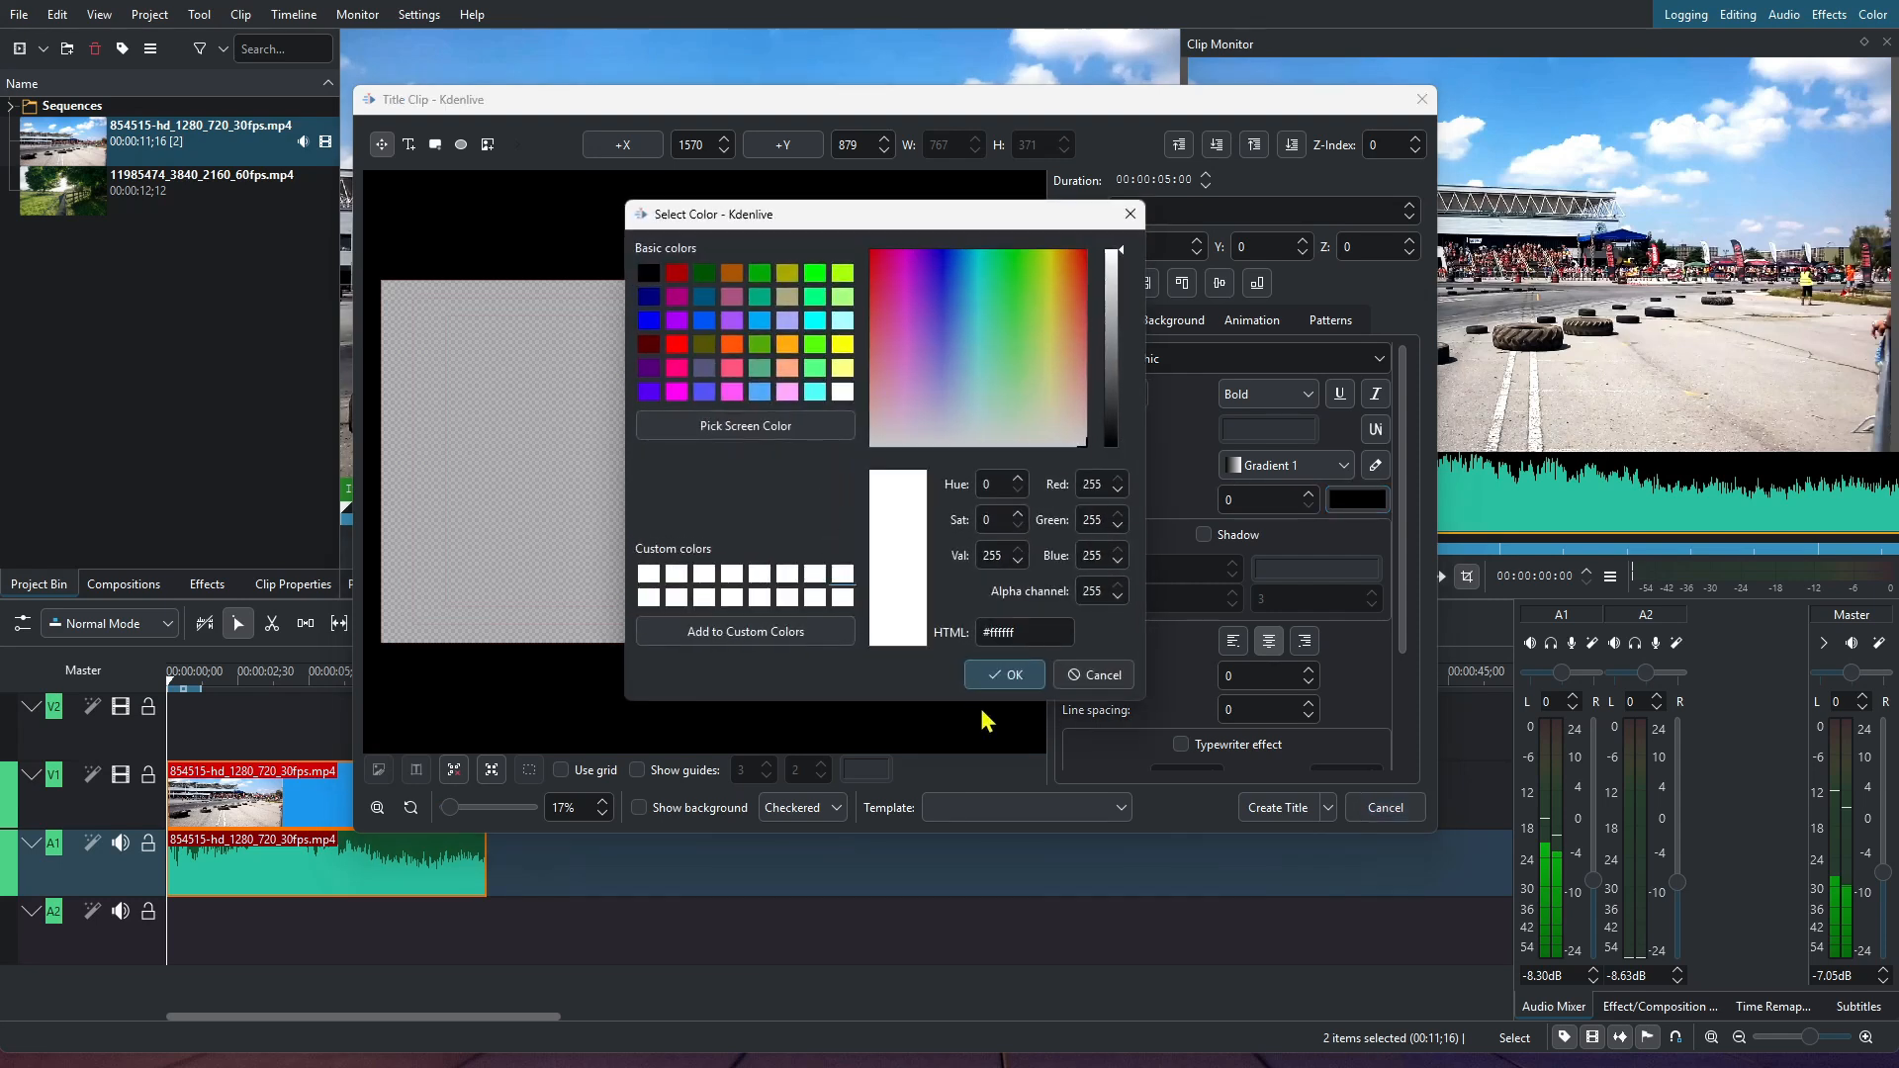
{"action": "left_click", "coordinate": [1000, 671]}
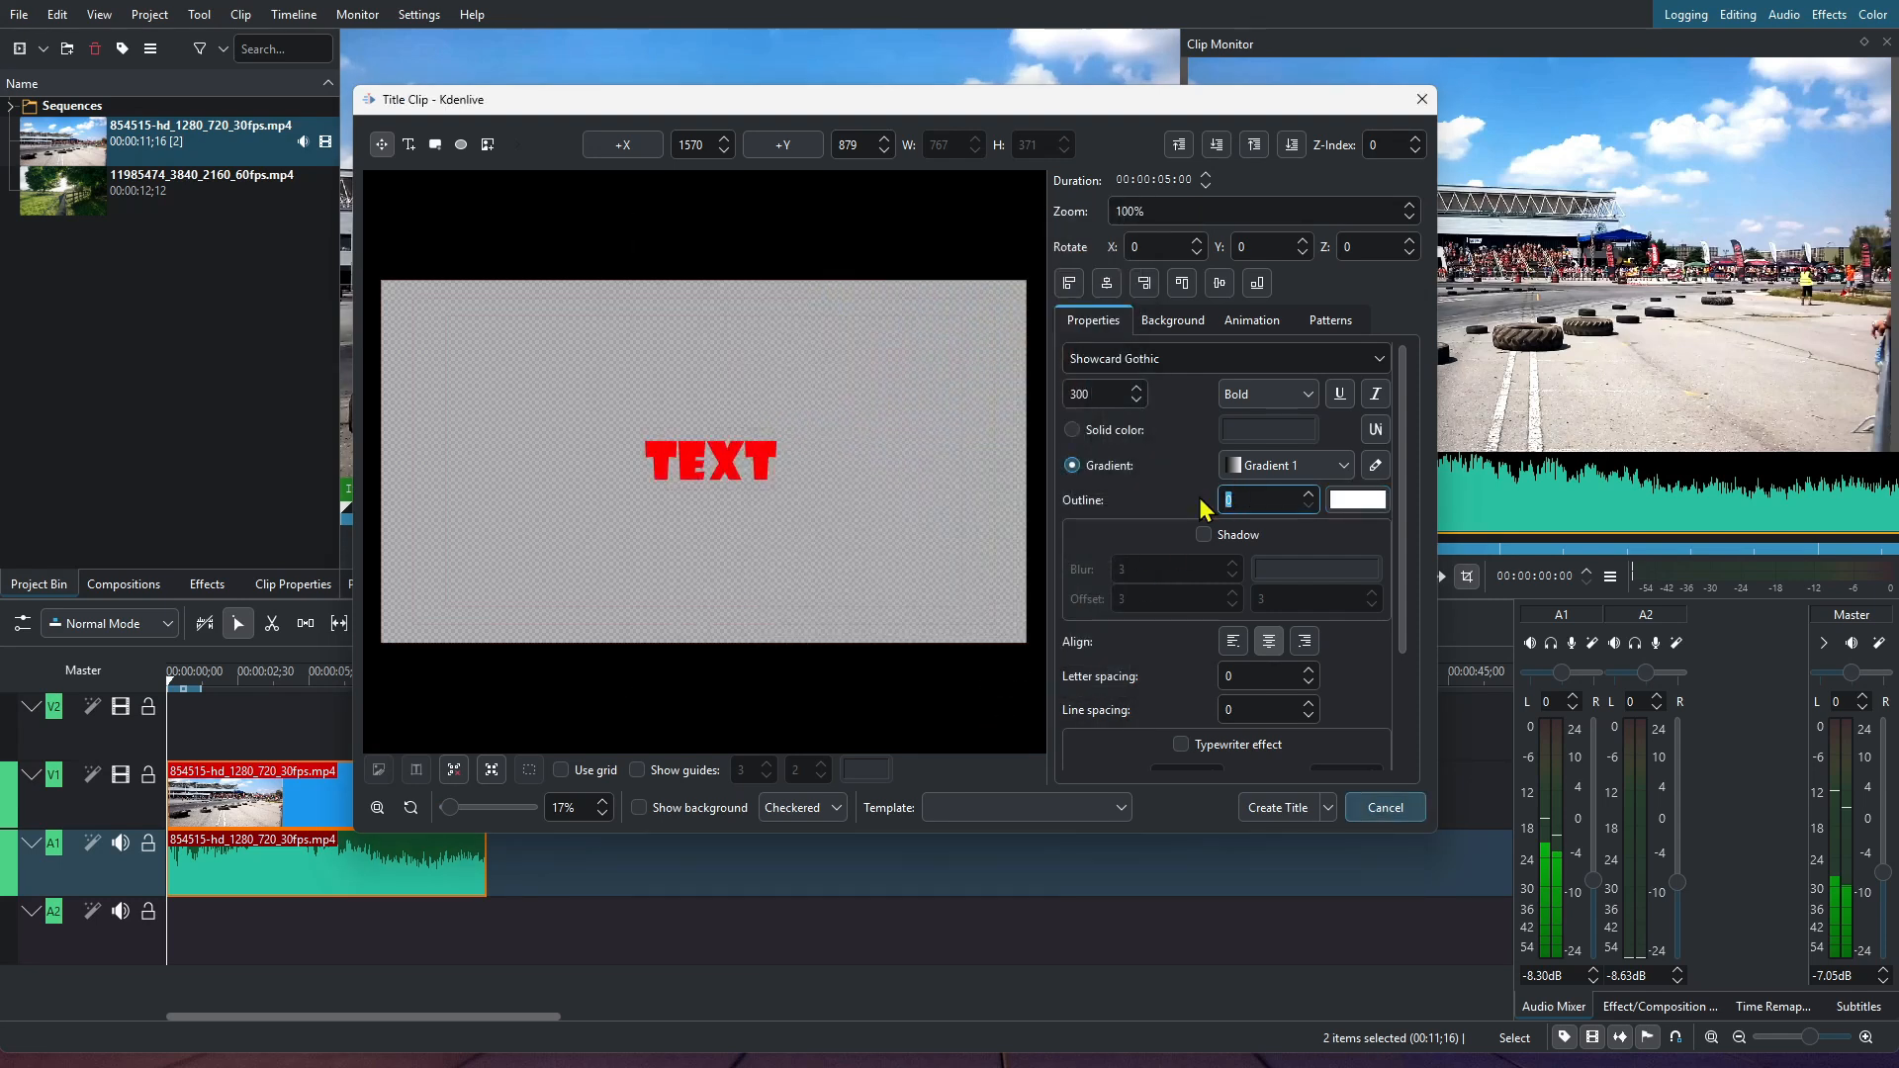
{"action": "type", "text": "0"}
{"action": "key", "text": "Return"}
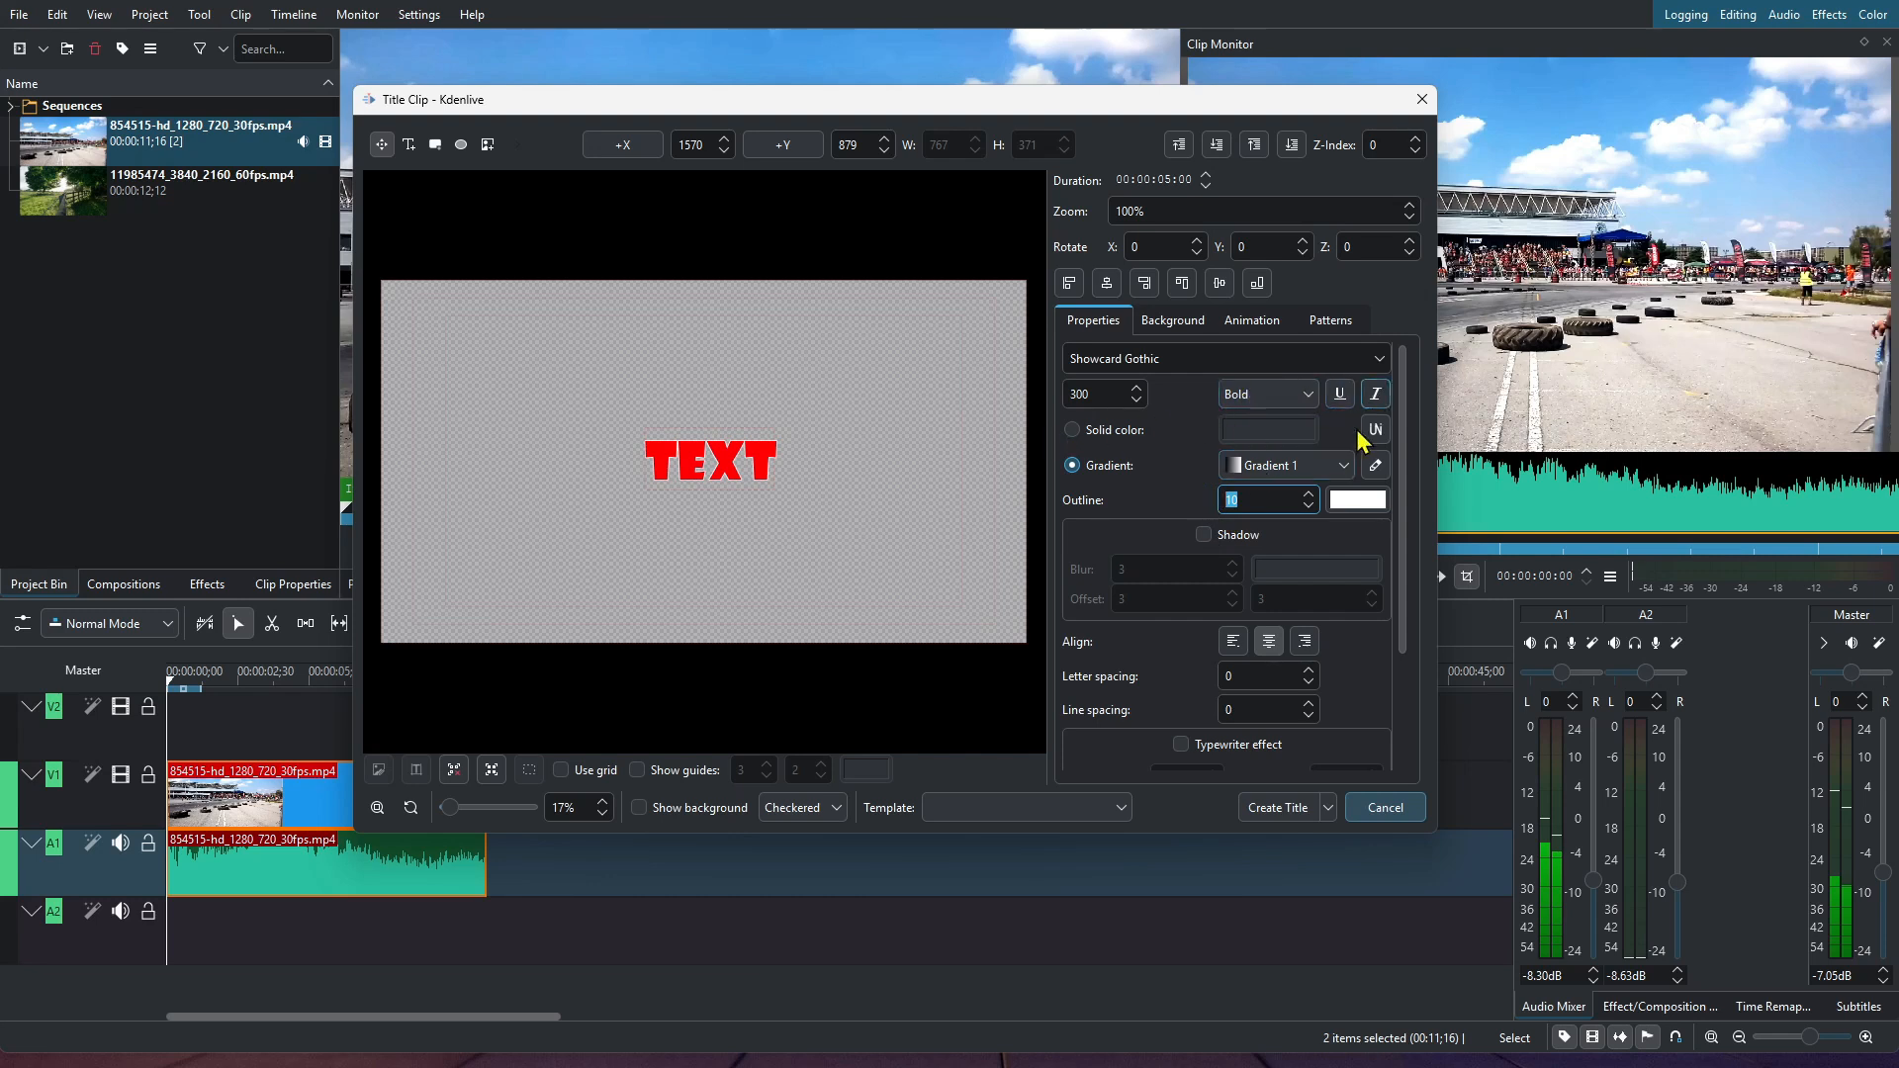
Step: Add a shadow with a second offset of 10, letter spacing of -4 and the typewriter effect to the title text
{"action": "scroll", "coordinate": [1242, 663], "scroll_direction": "down", "scroll_amount": 2}
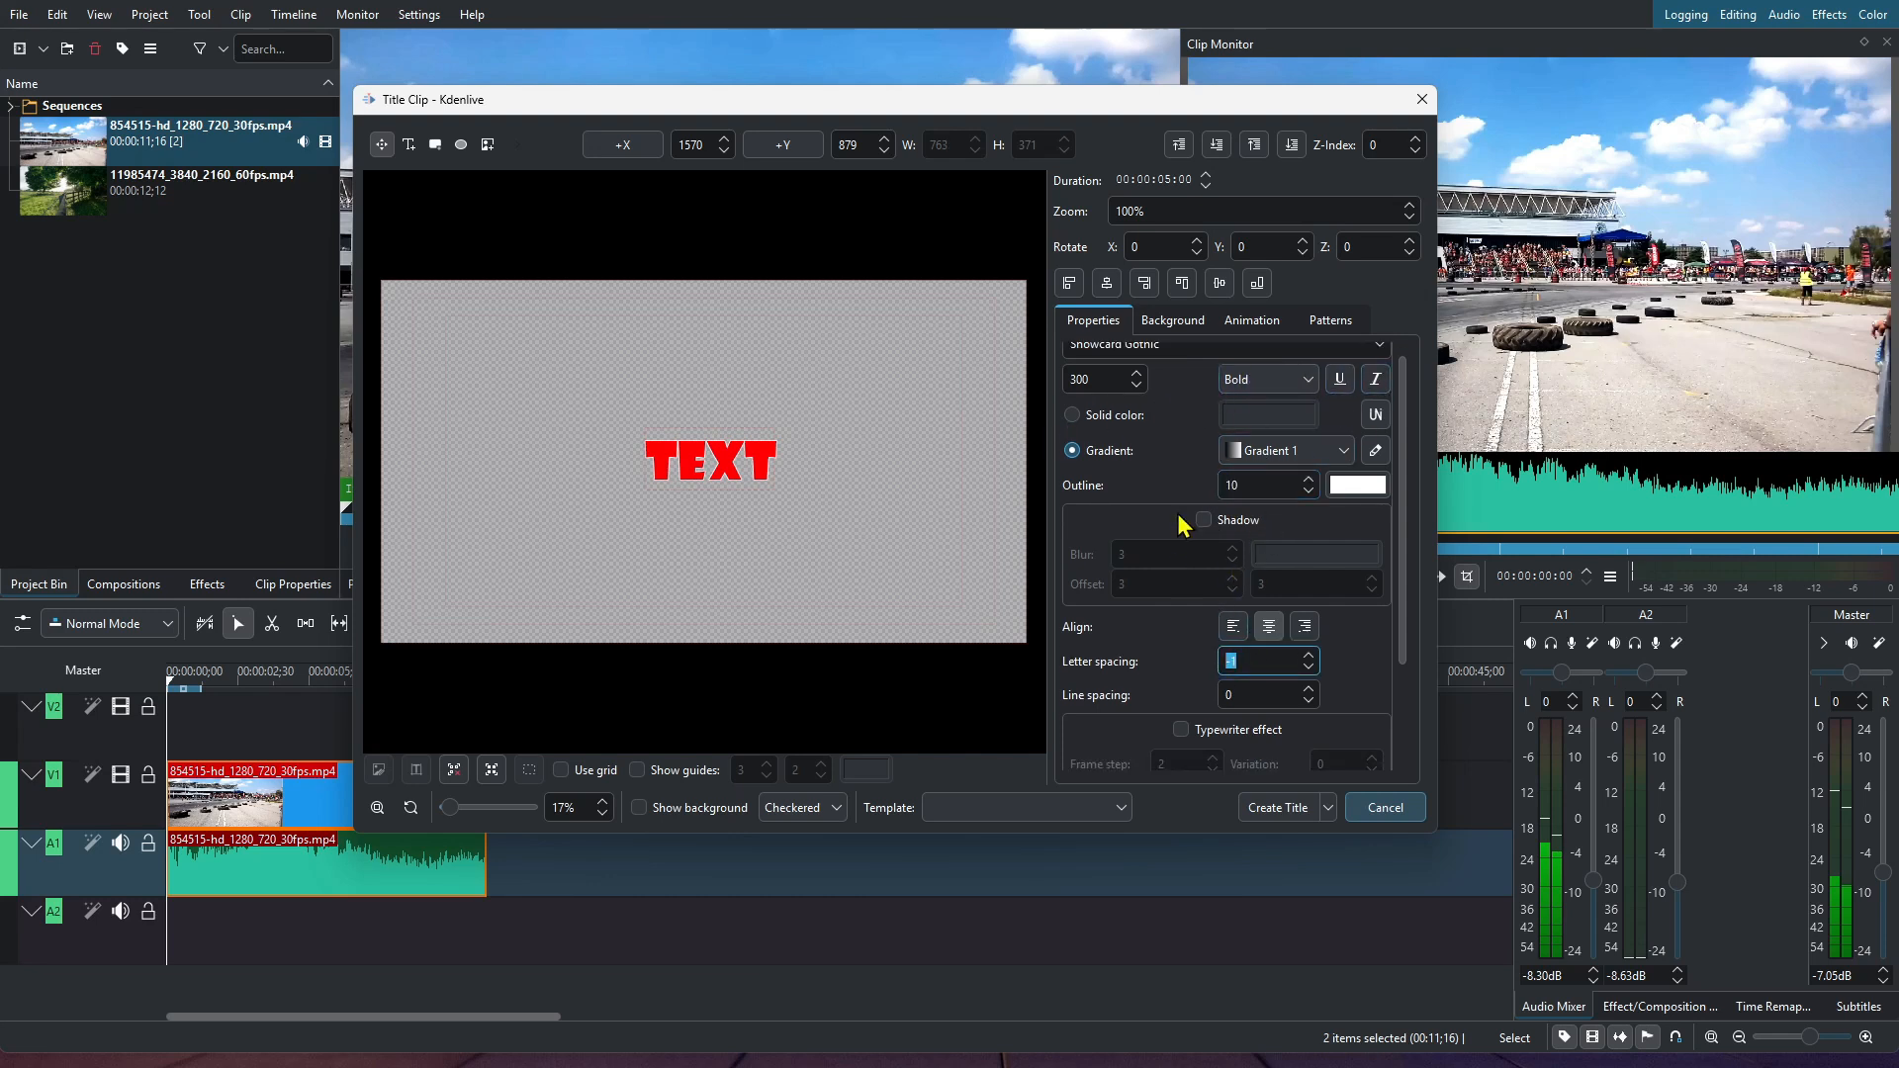
{"action": "left_click", "coordinate": [1205, 522]}
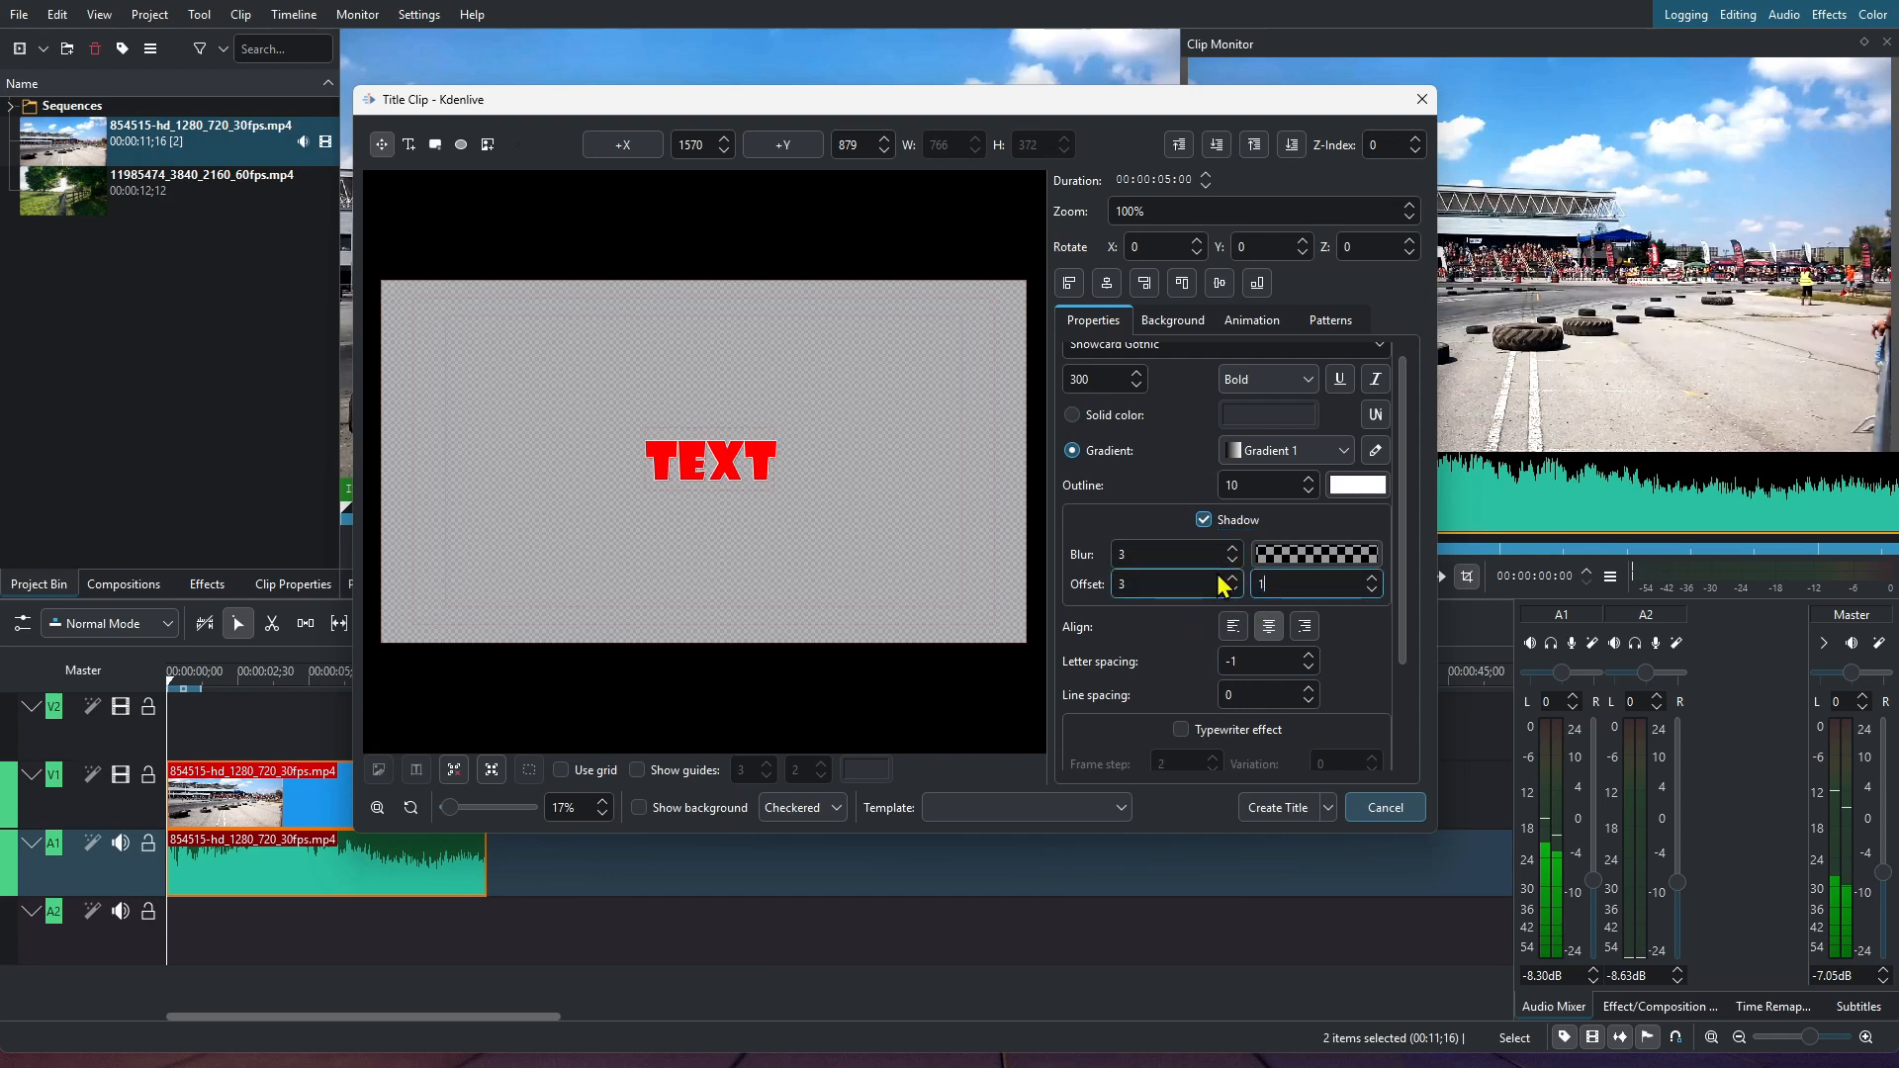
{"action": "scroll", "coordinate": [1224, 605], "scroll_direction": "down", "scroll_amount": 6}
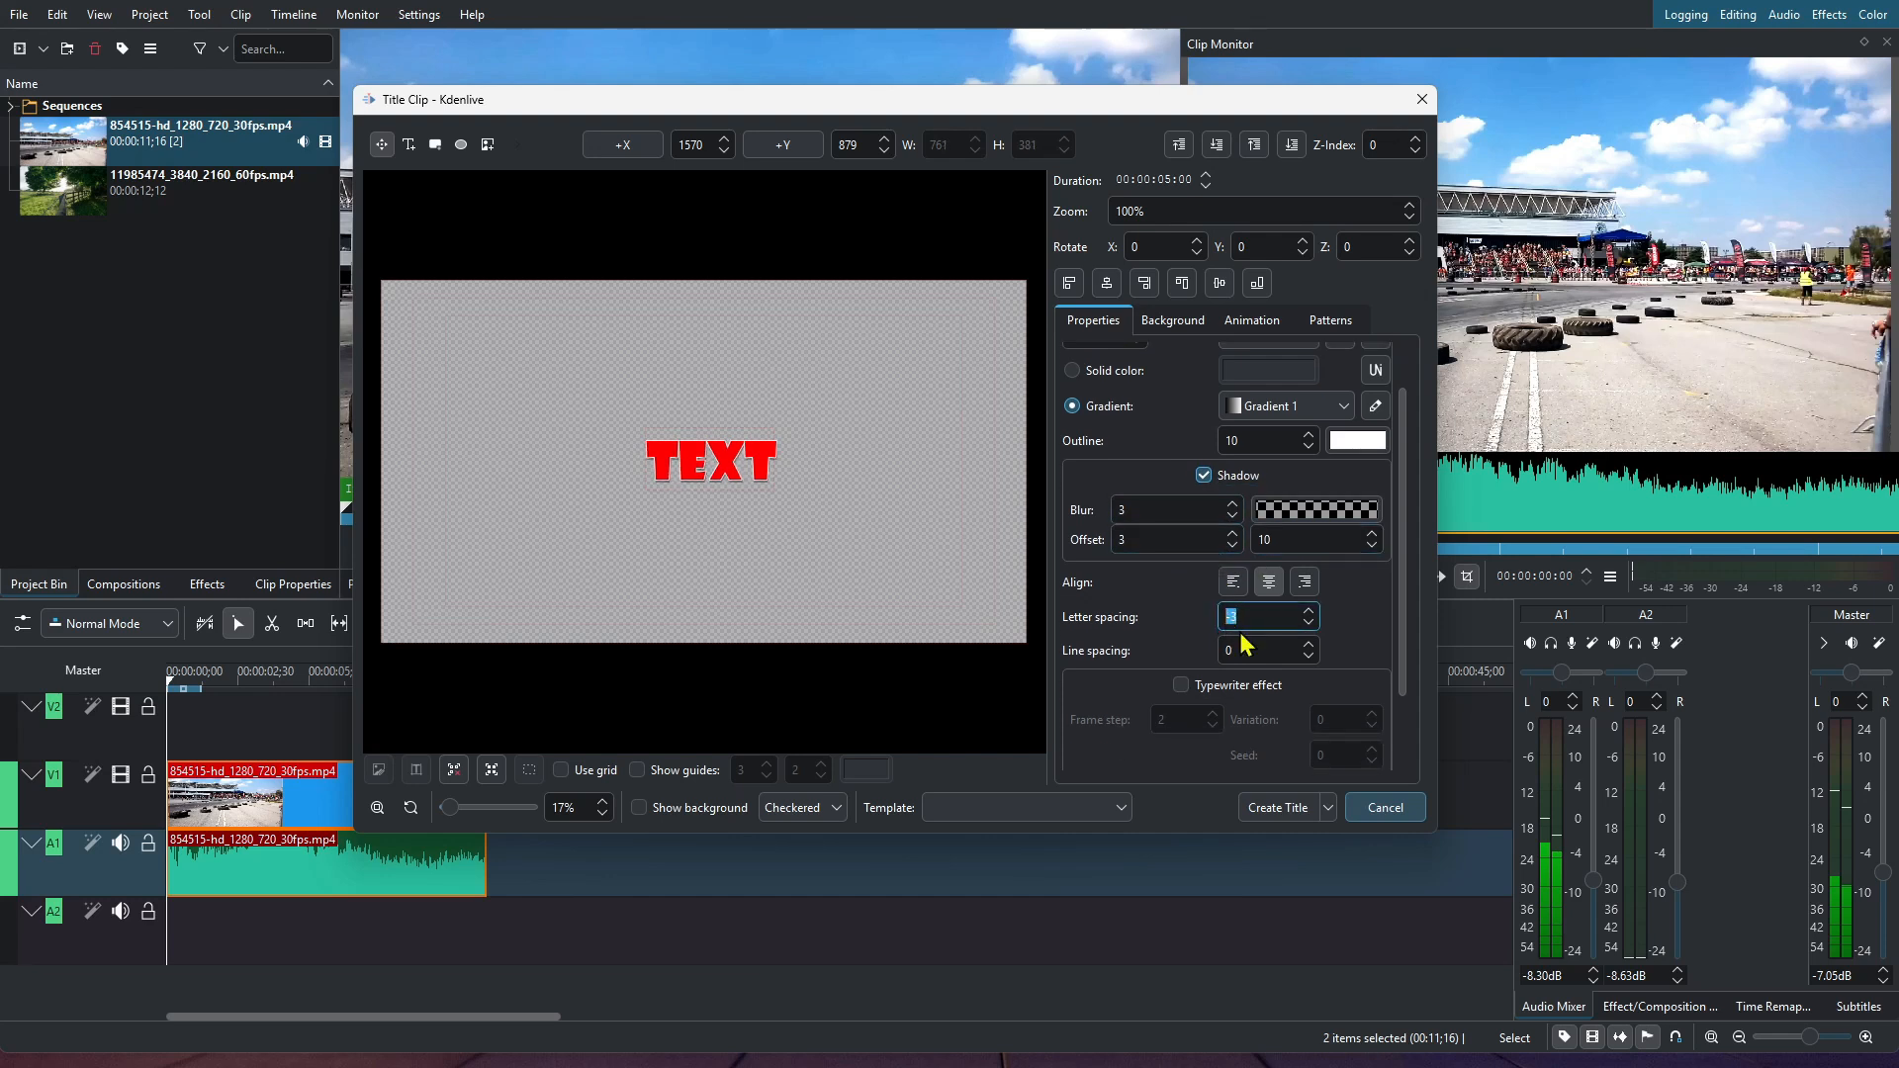
{"action": "left_click", "coordinate": [1181, 587]}
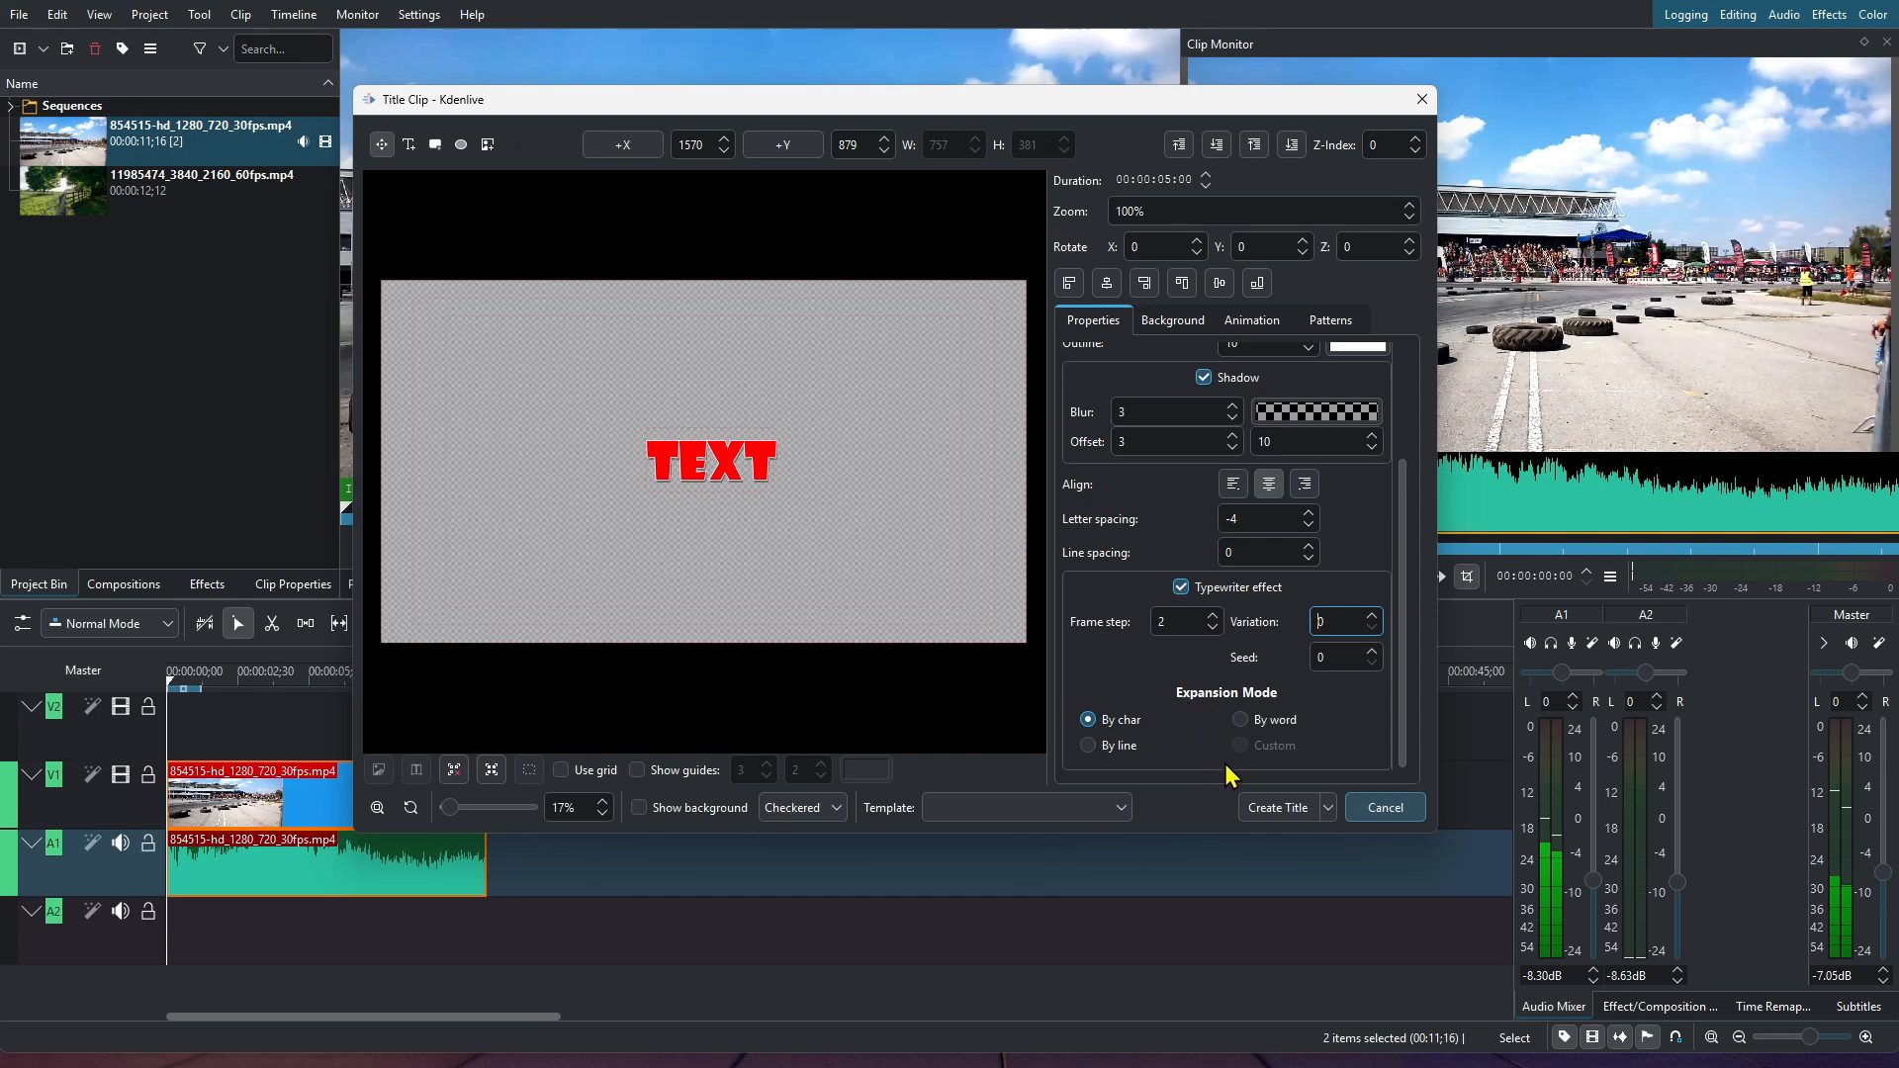
Step: Create the title and place it at the start of track V2, previewing it over the video
{"action": "left_click", "coordinate": [1255, 801]}
{"action": "left_click_drag", "start_coordinate": [253, 240], "coordinate": [171, 727]}
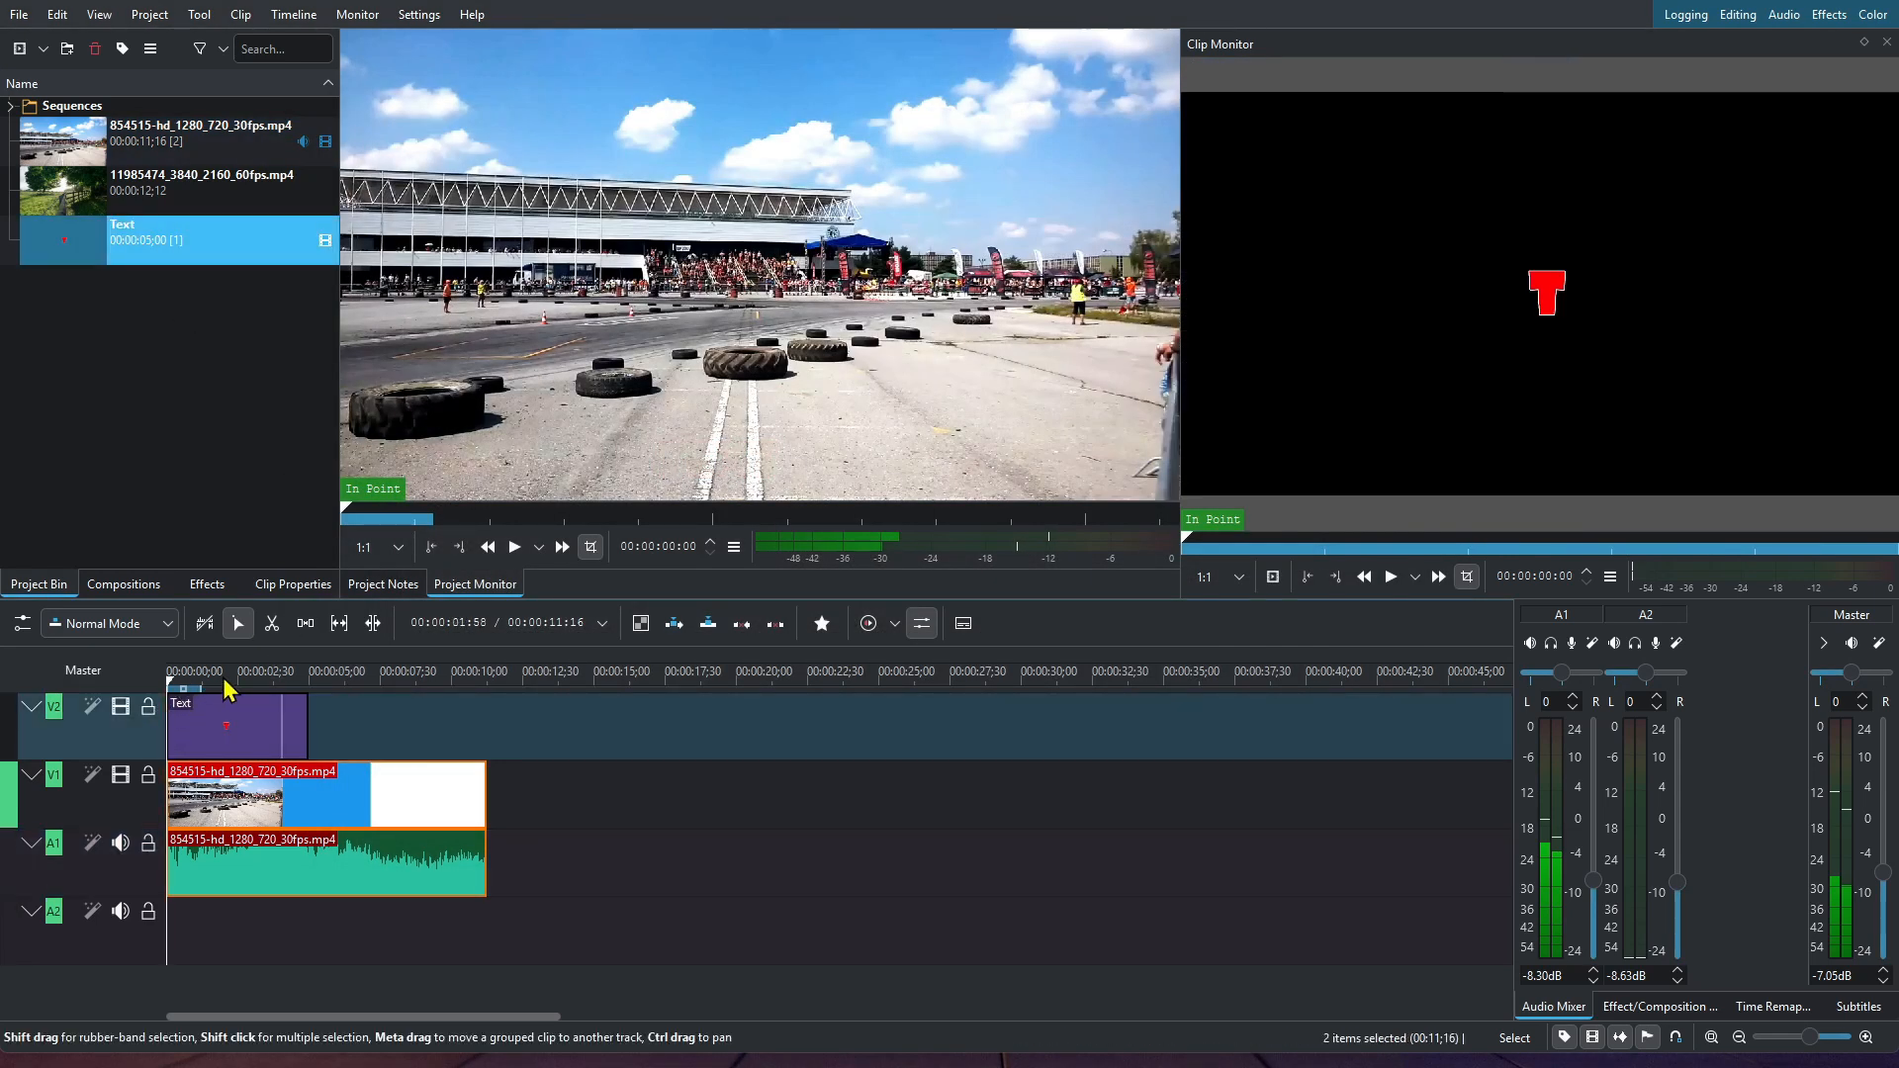
{"action": "left_click", "coordinate": [784, 309]}
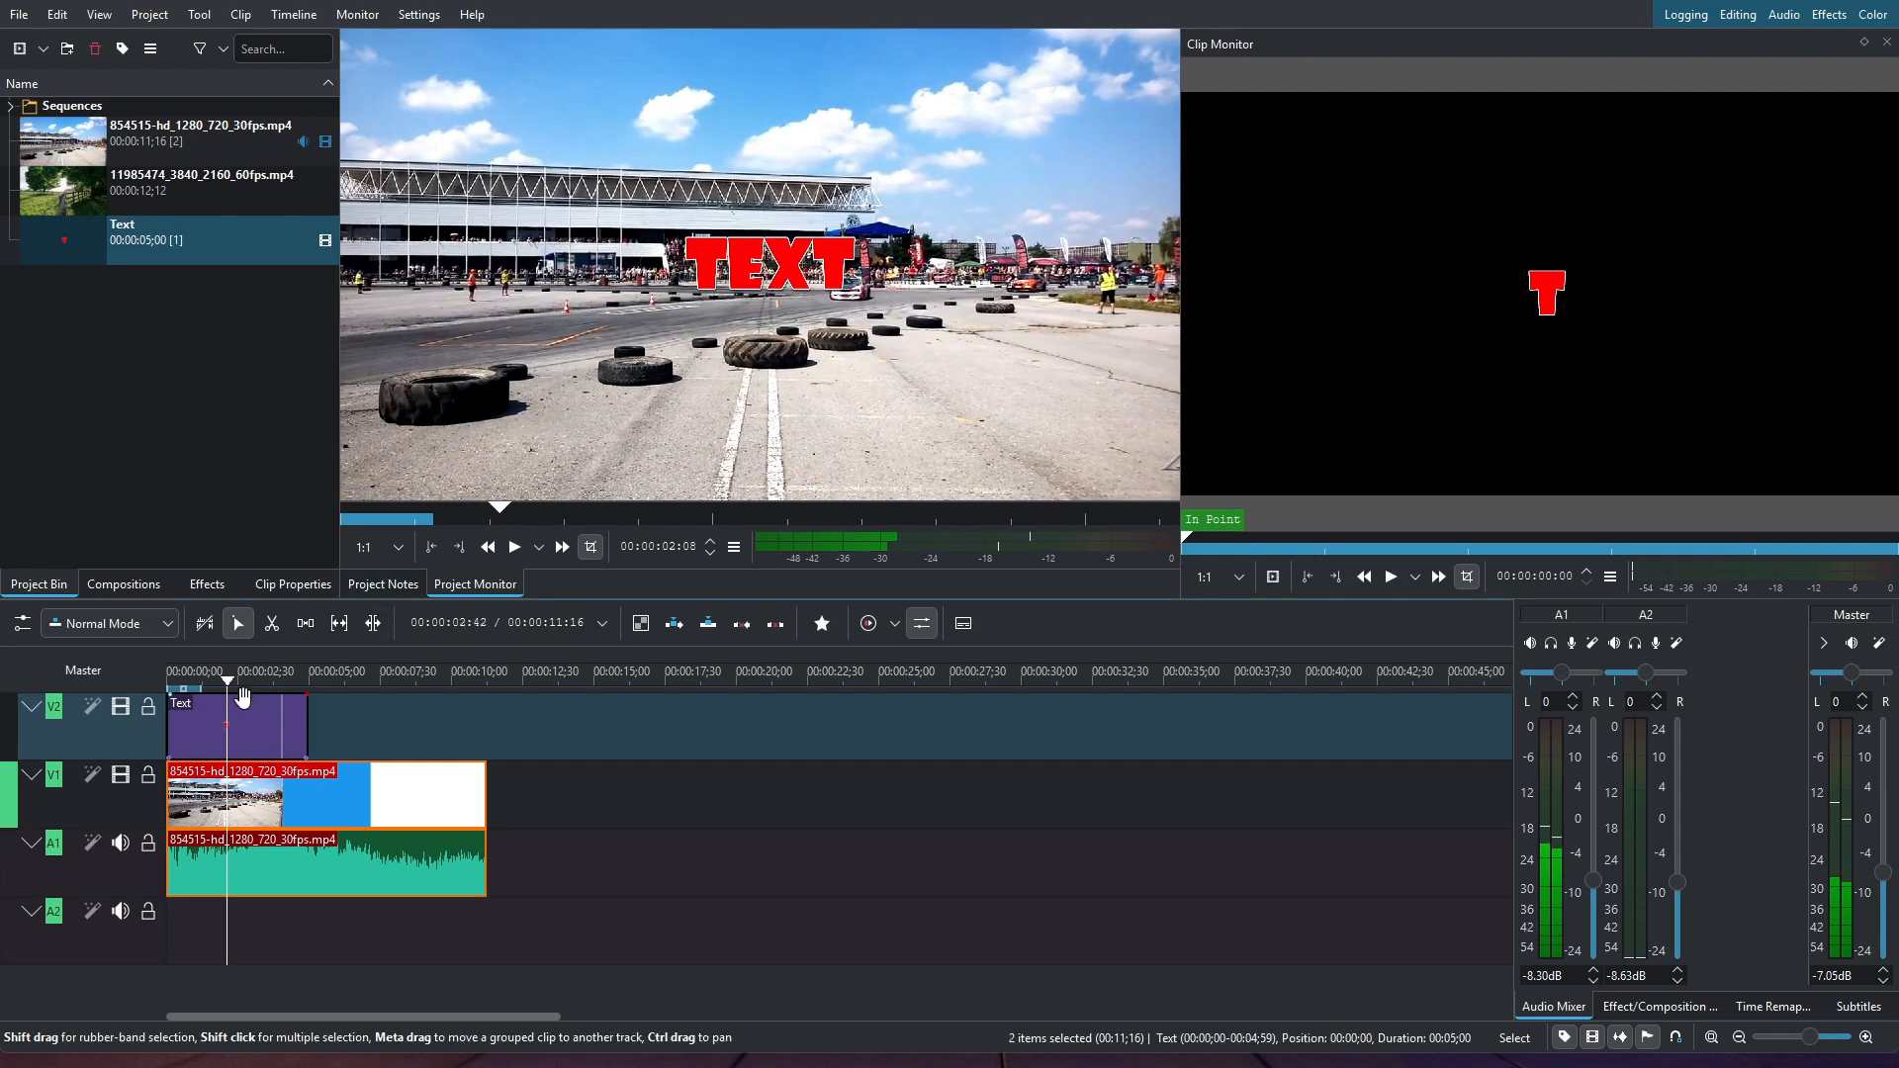
{"action": "double_click", "coordinate": [245, 721]}
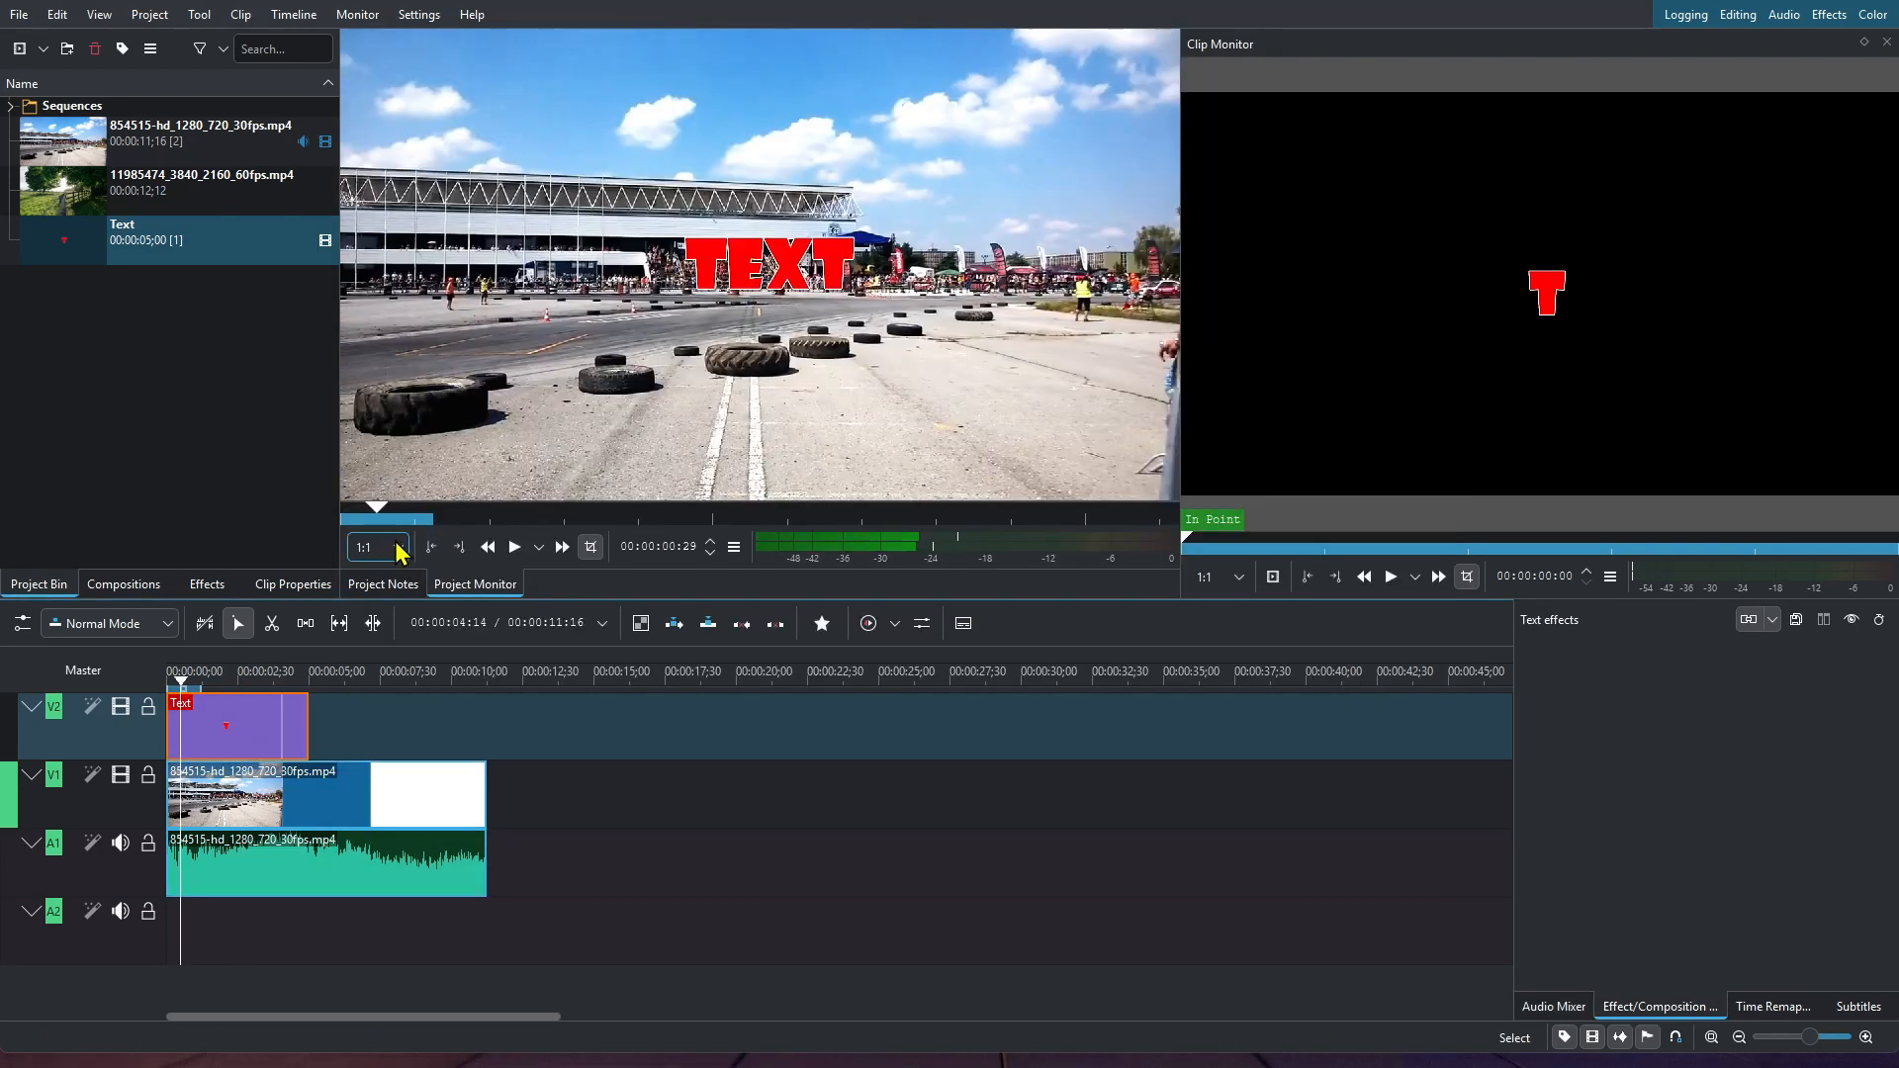
Step: Set the project preview resolution to 720p and play the timeline from the start
{"action": "left_click", "coordinate": [400, 549]}
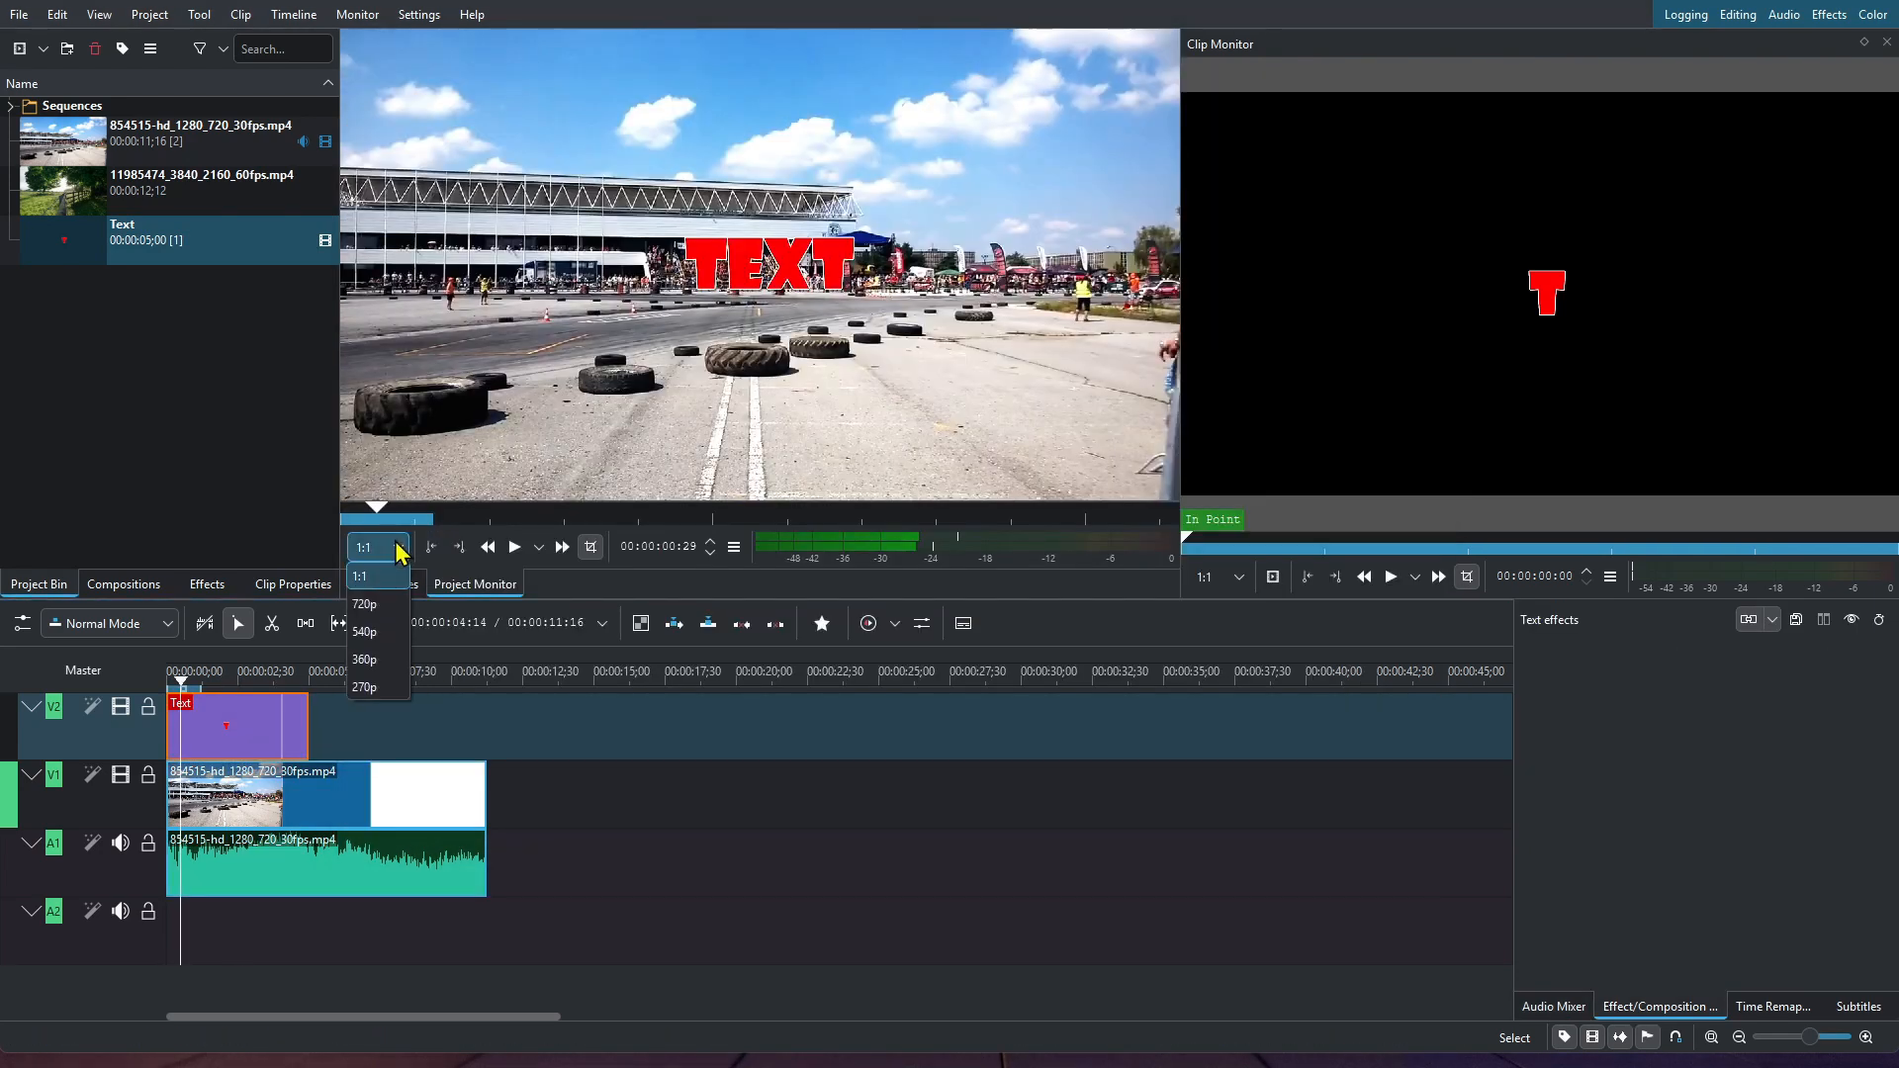
{"action": "left_click", "coordinate": [372, 599]}
{"action": "left_click_drag", "start_coordinate": [175, 683], "coordinate": [148, 679]}
{"action": "key", "text": "space"}
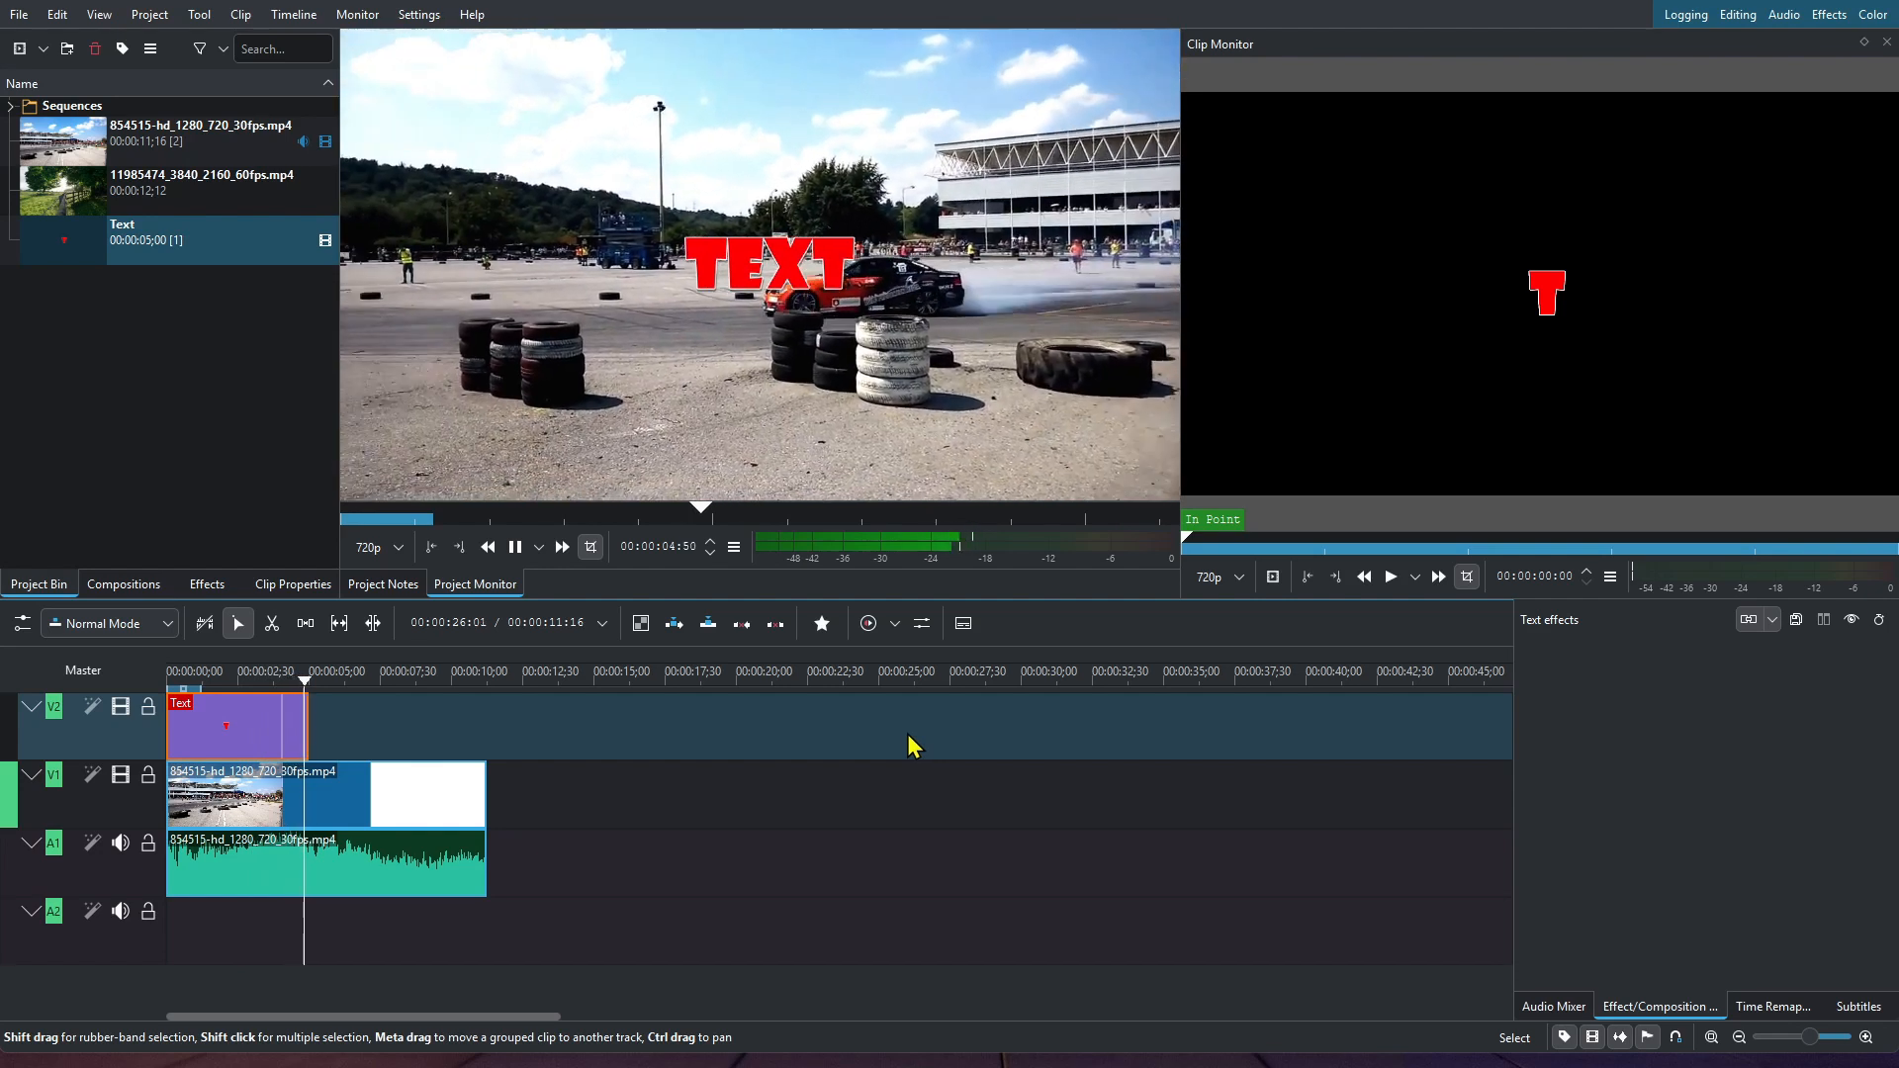
{"action": "key", "text": "space"}
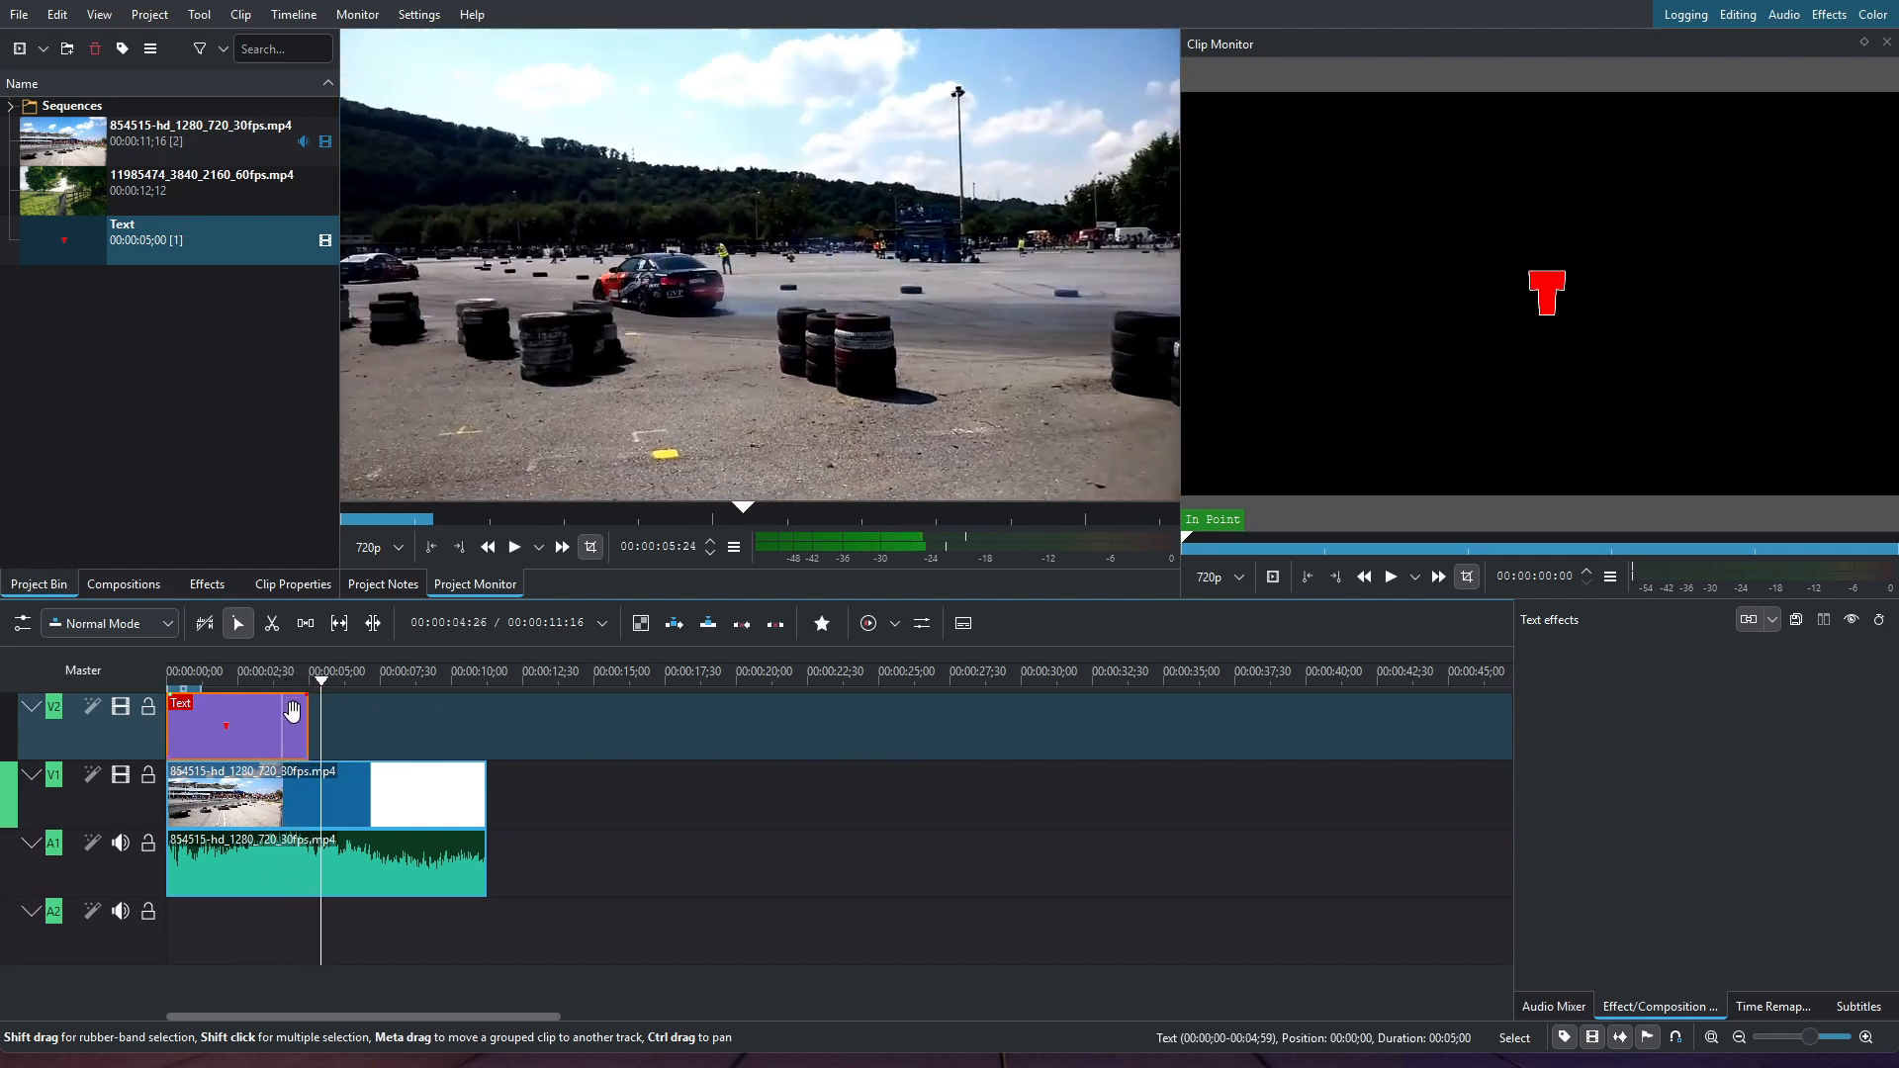
Step: Add a fade-out with a duration of 00:00:01:47 to the title clip and play it from the start
{"action": "left_click_drag", "start_coordinate": [301, 704], "coordinate": [259, 709]}
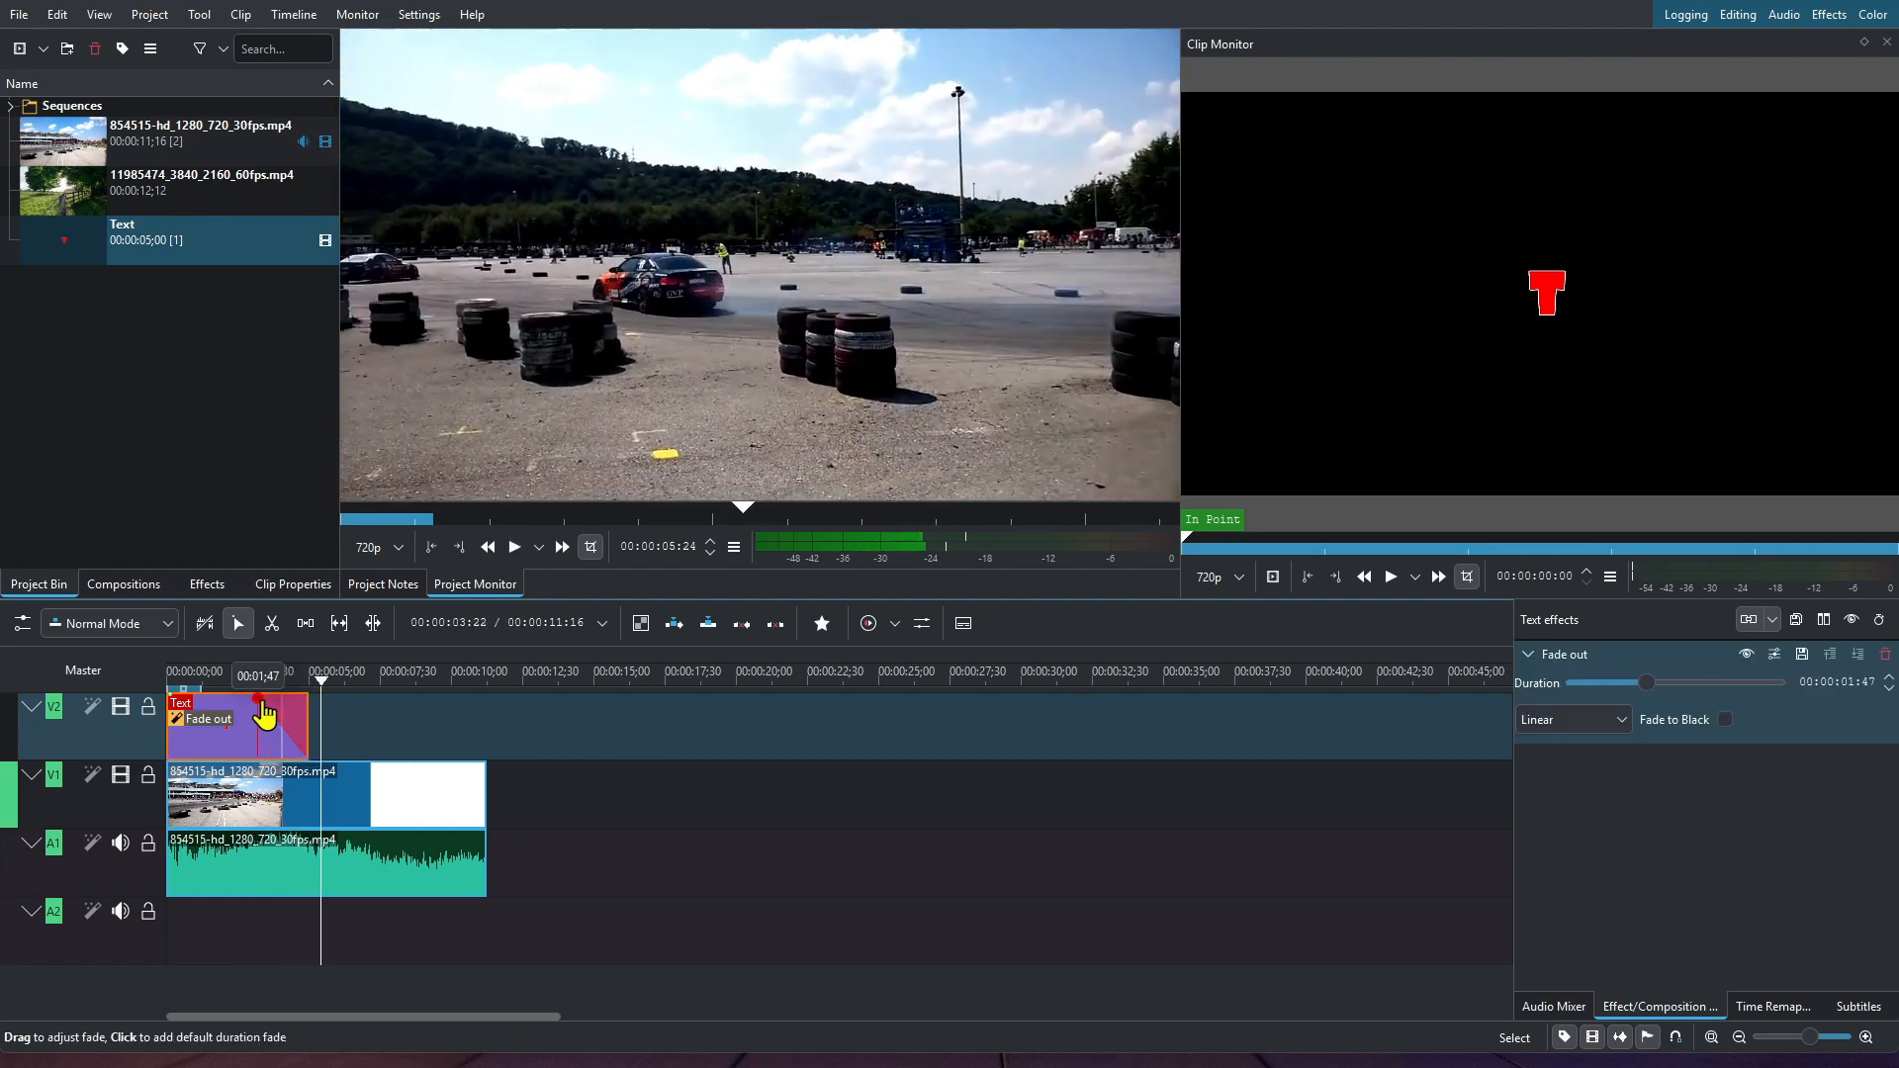
{"action": "key", "text": "Home"}
{"action": "key", "text": "space"}
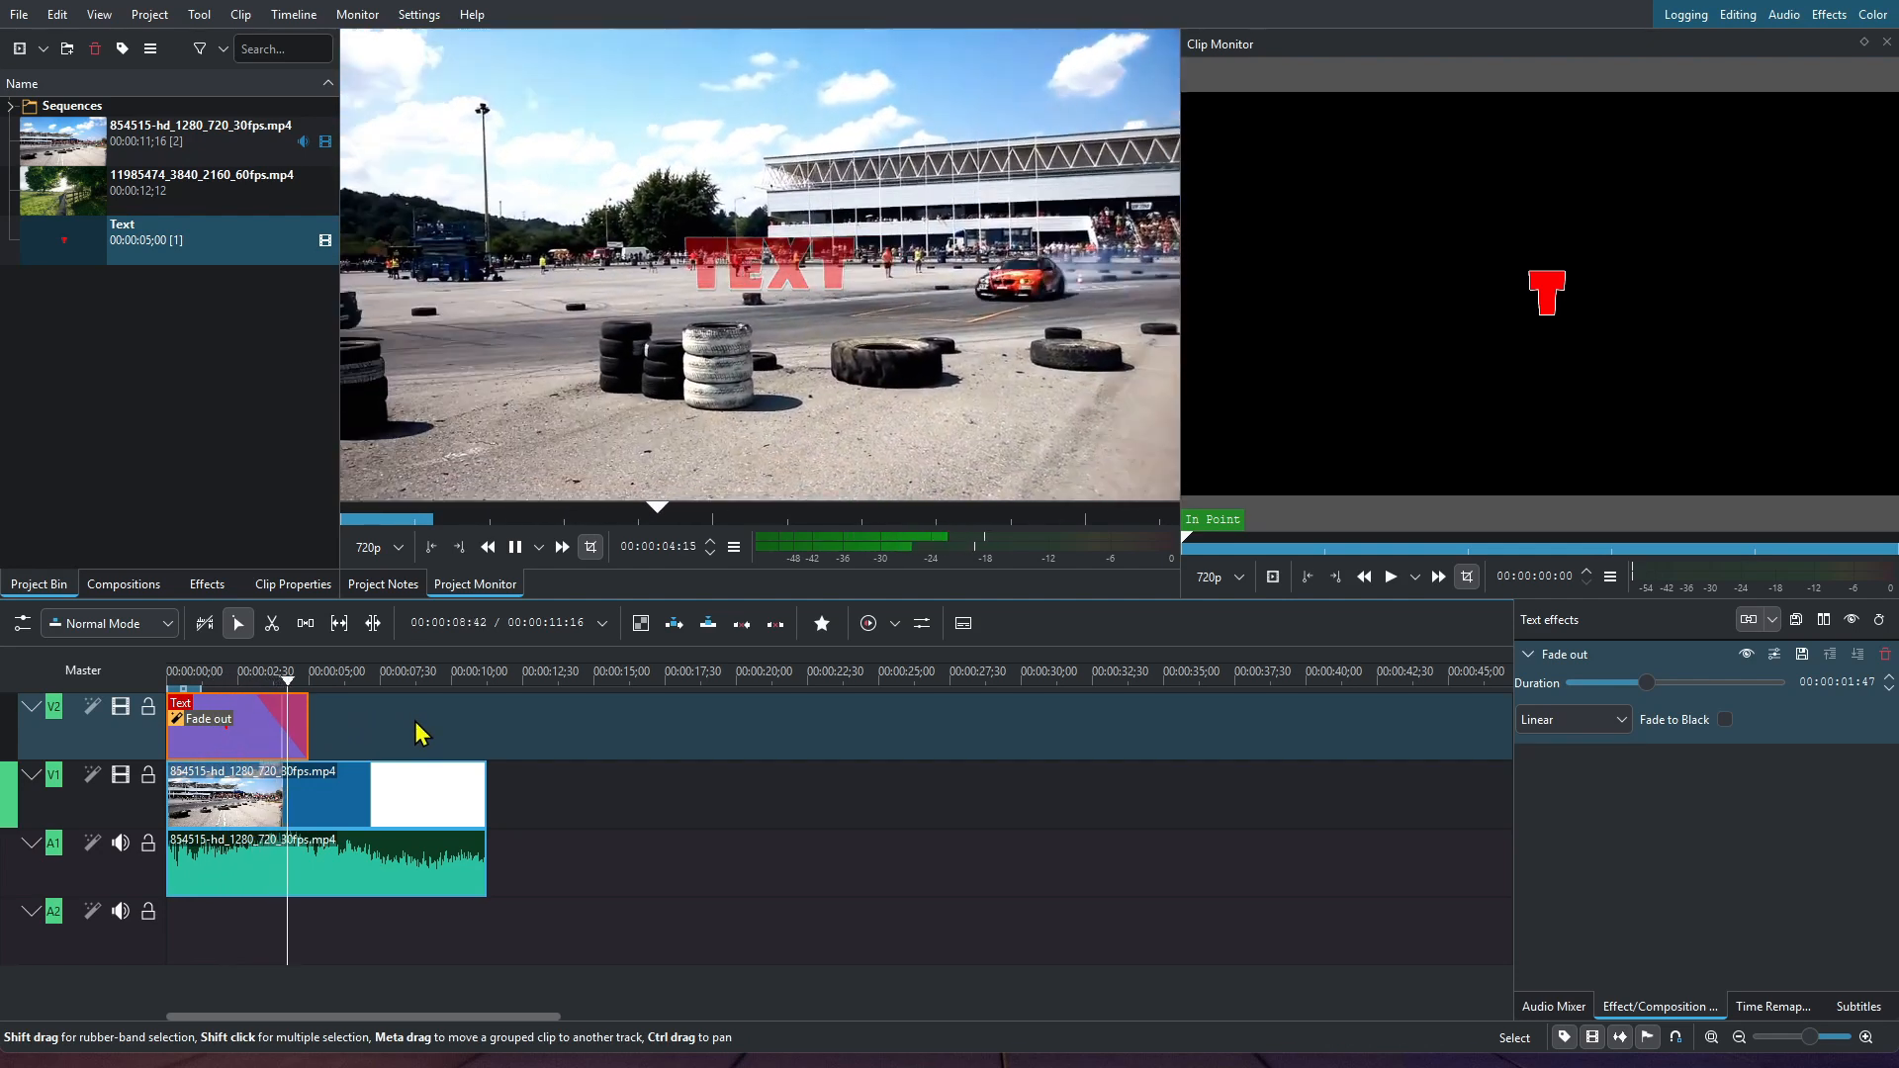
{"action": "key", "text": "space"}
Step: Search the effects for "glow" and apply Edge glow to the title clip on track V2
{"action": "left_click", "coordinate": [210, 586]}
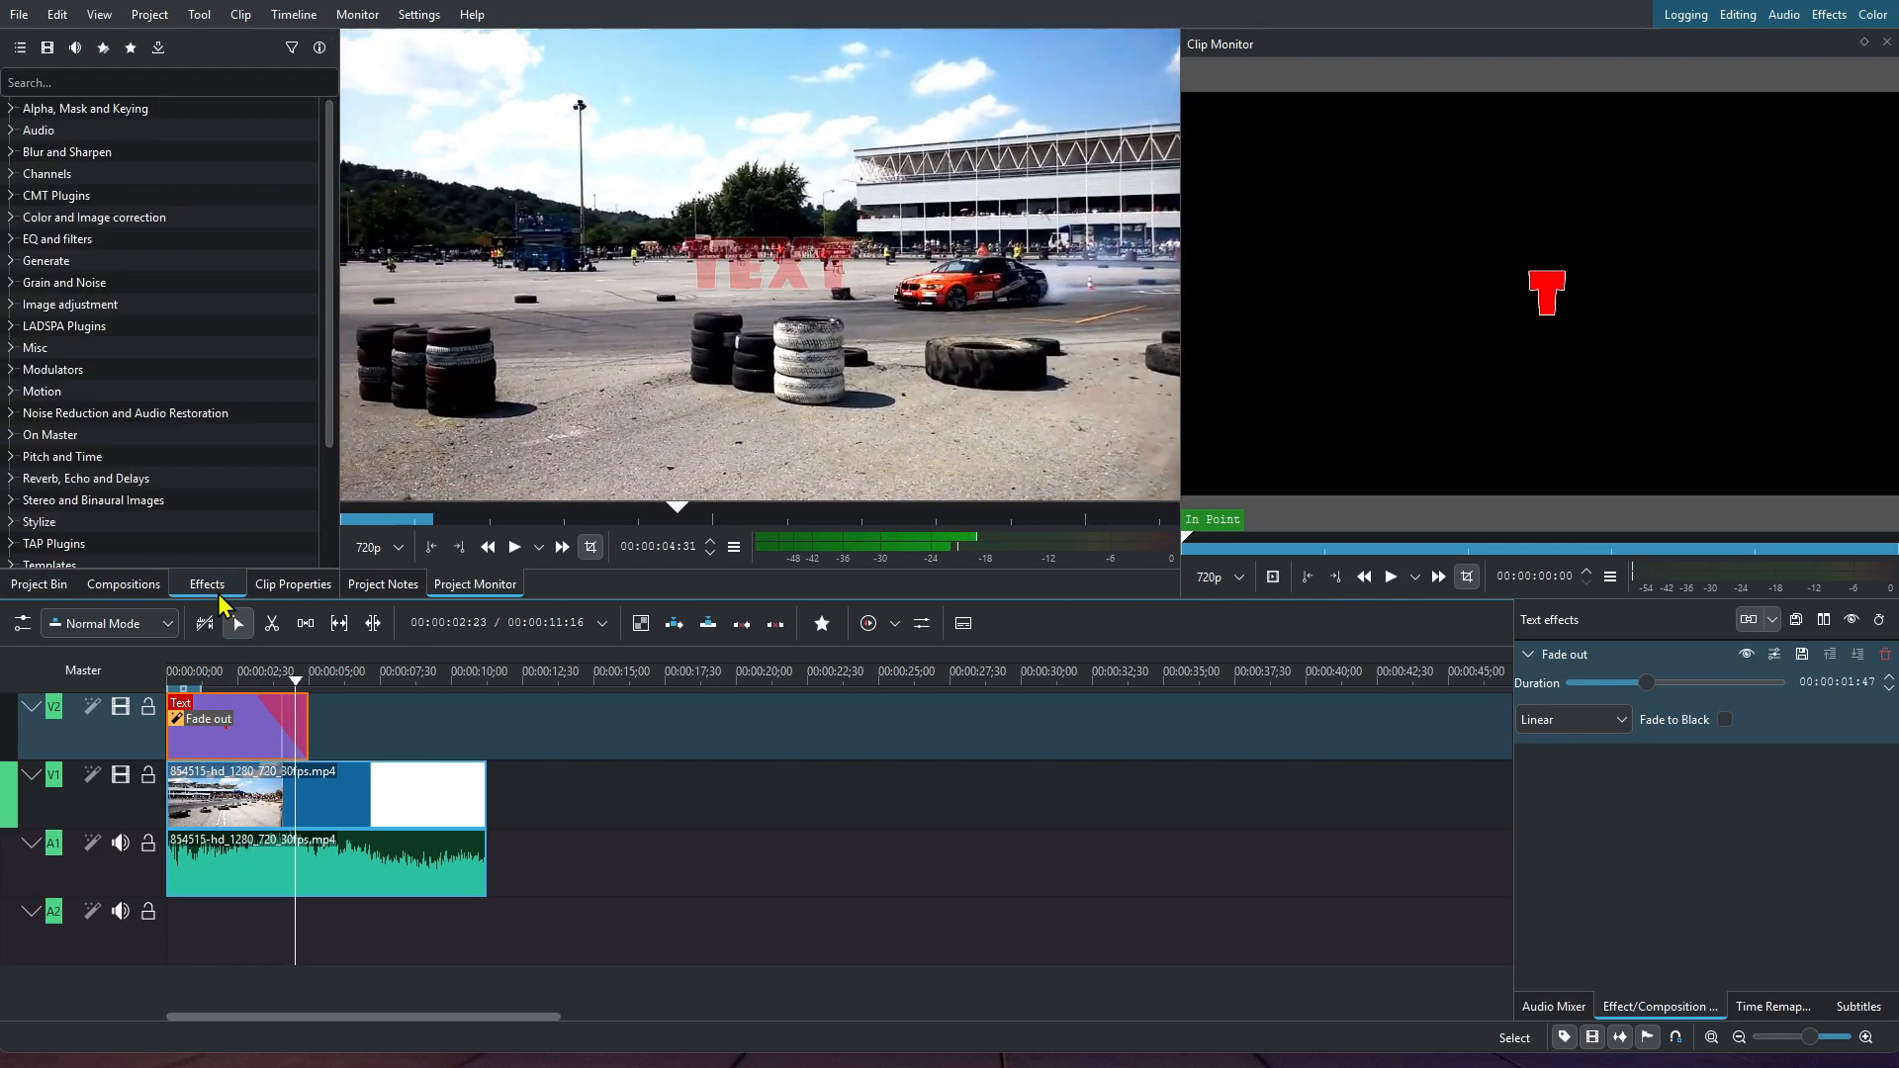
{"action": "left_click", "coordinate": [99, 78]}
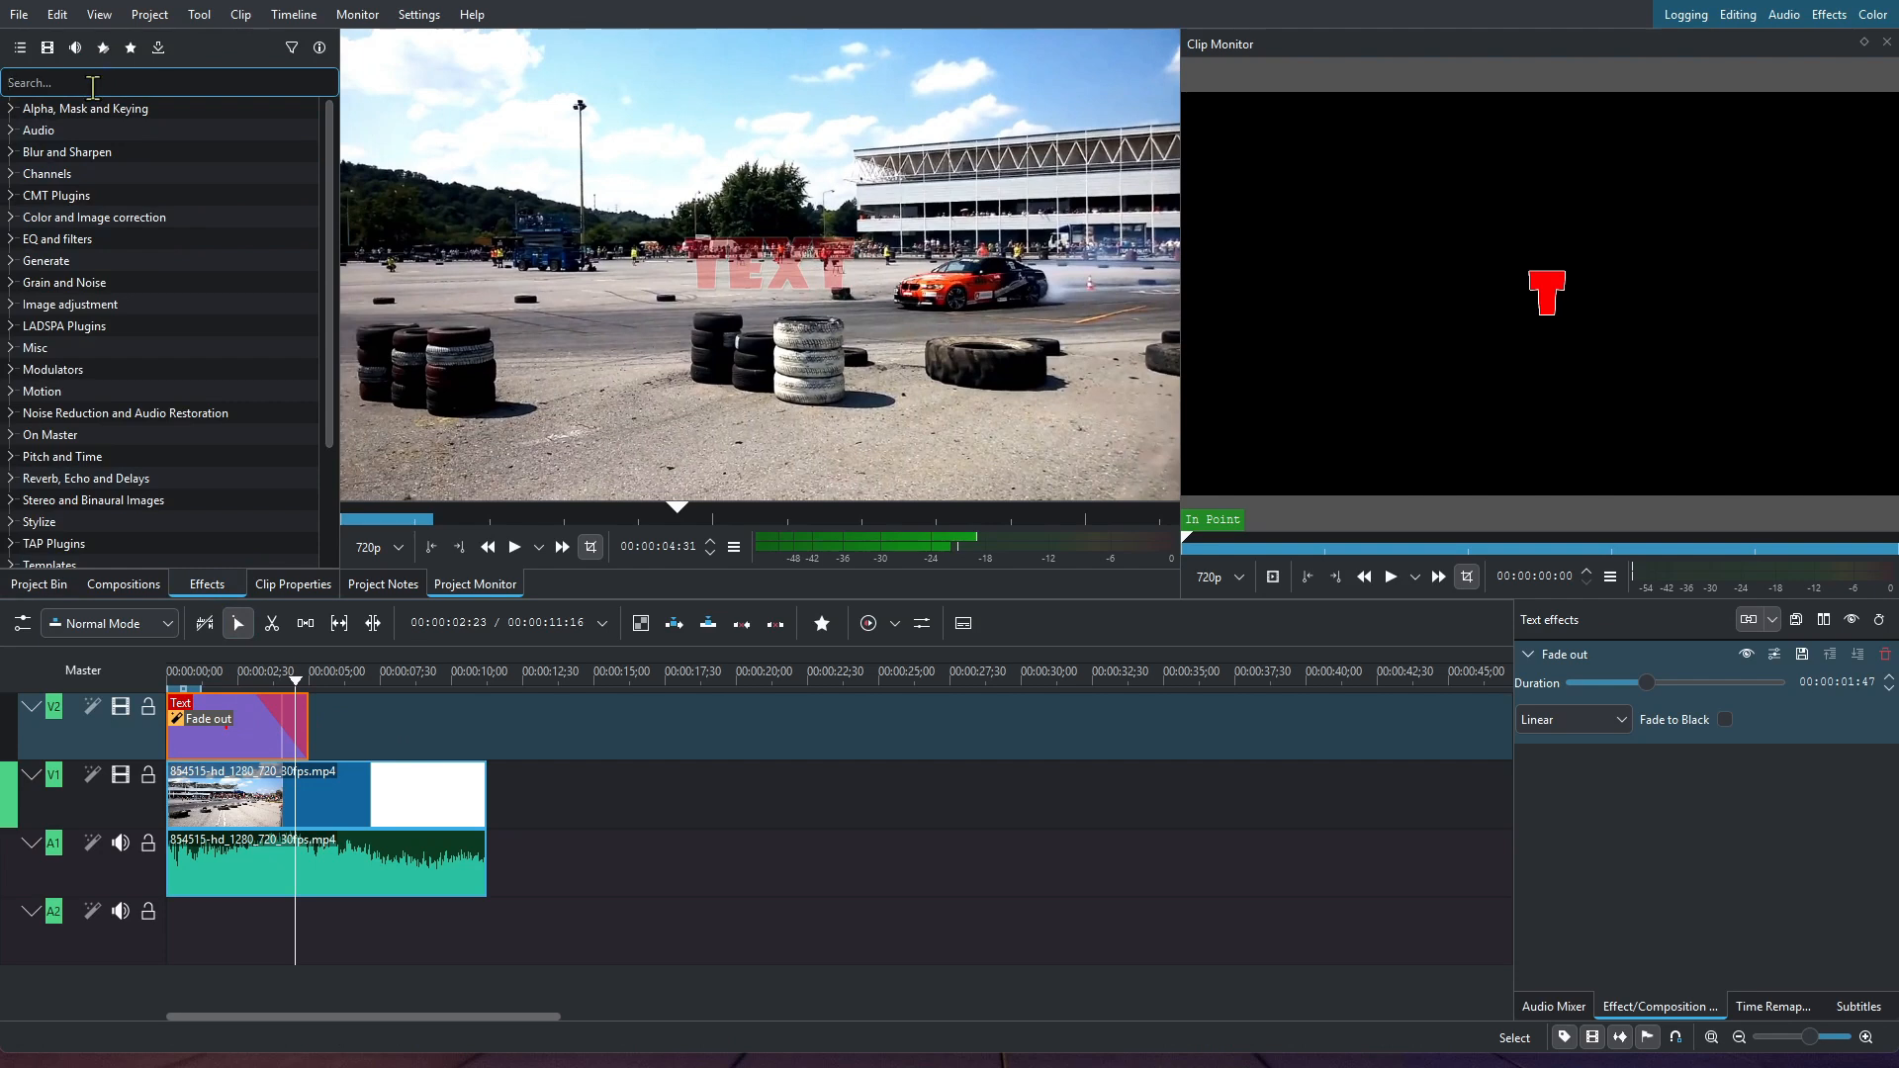
{"action": "type", "text": "glow"}
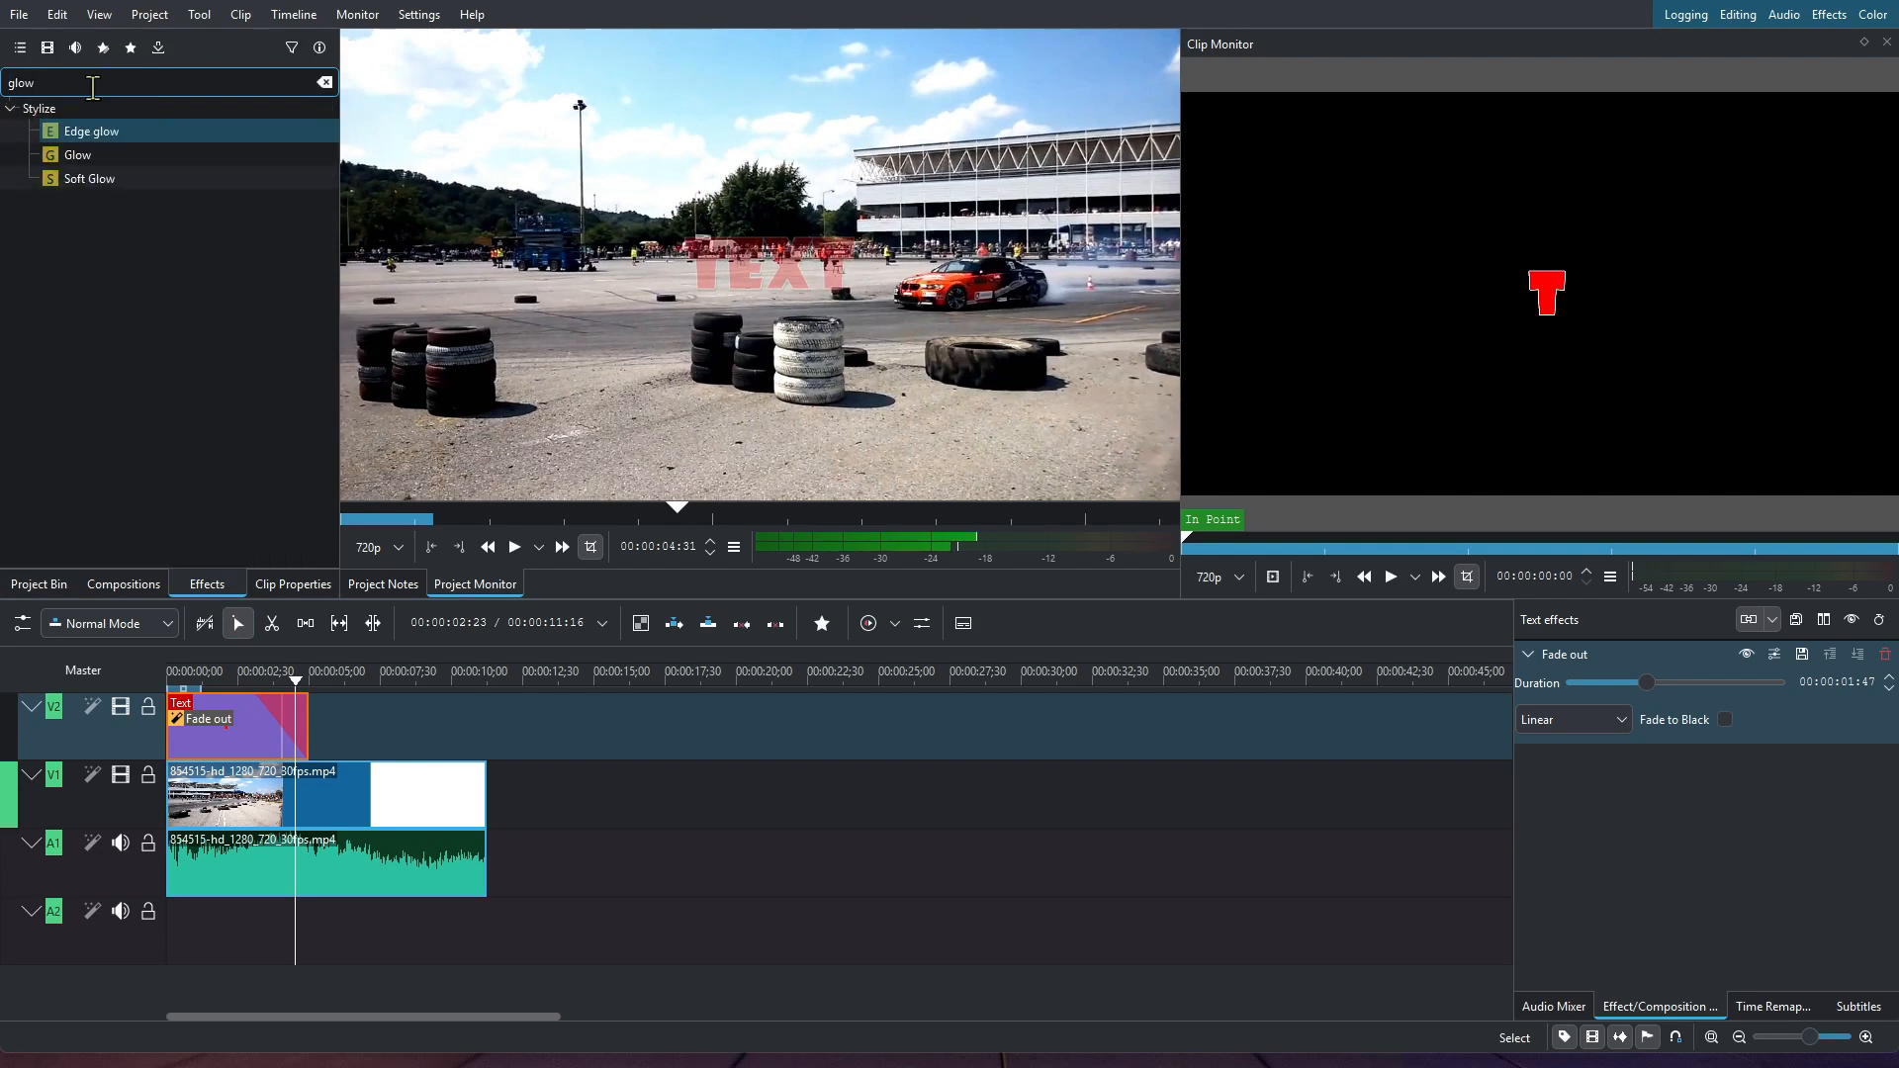
{"action": "key", "text": "Return"}
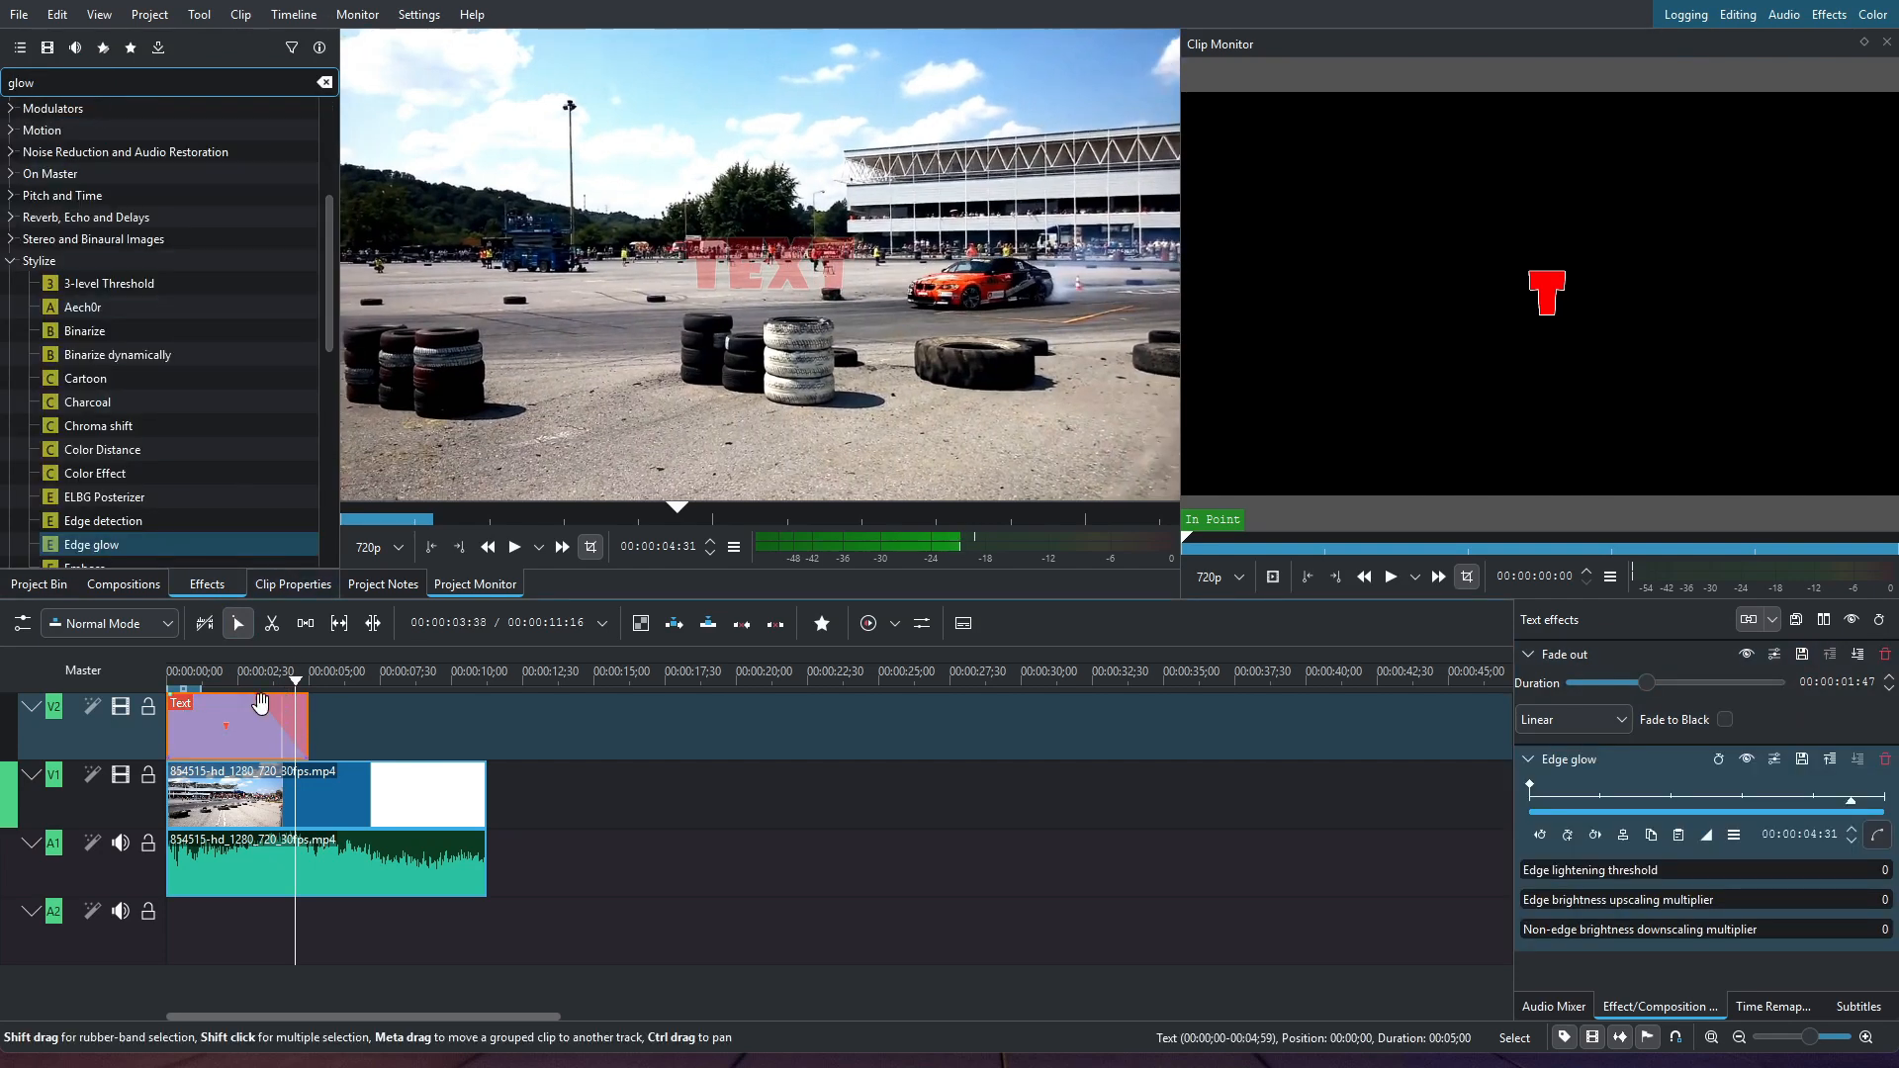
{"action": "left_click_drag", "start_coordinate": [96, 556], "coordinate": [221, 737]}
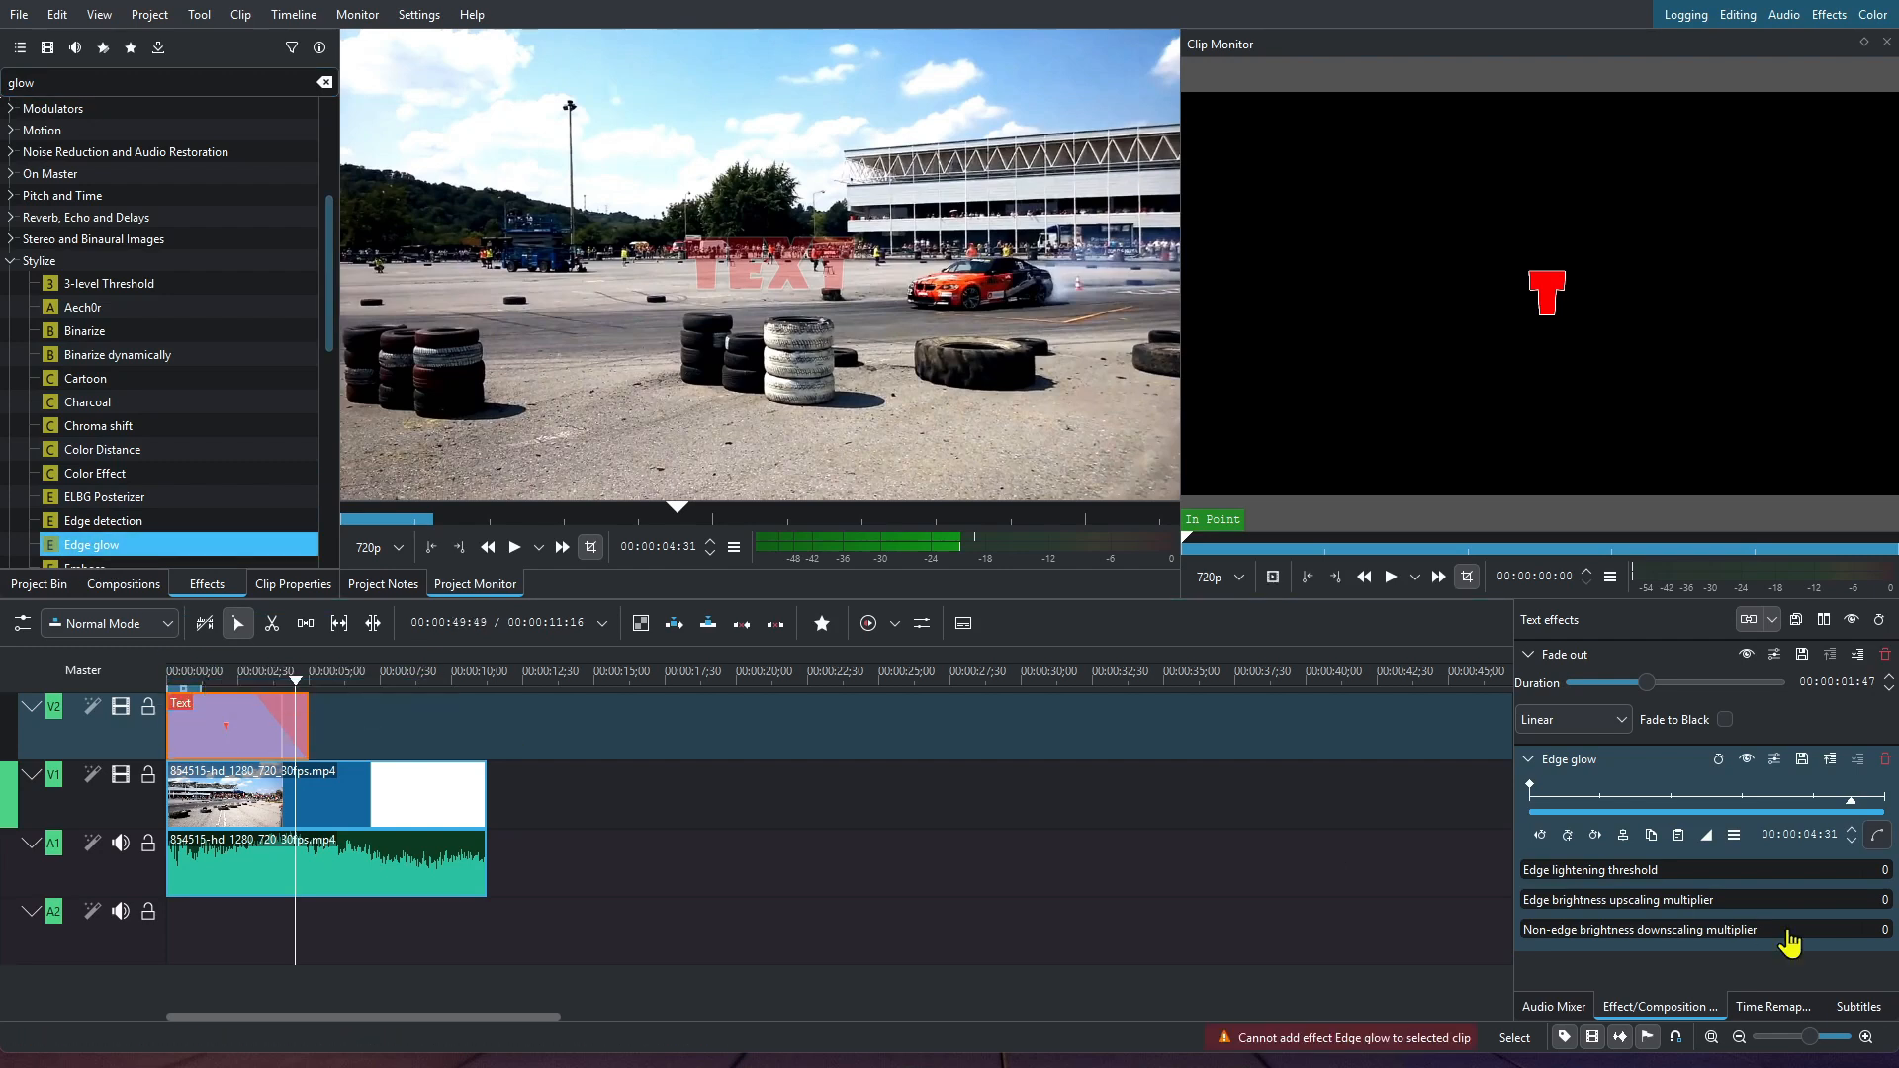
Step: Set Edge glow's lightening threshold to 436, edge brightness upscaling multiplier to 540 and non-edge brightness downscaling multiplier to 771
{"action": "left_click", "coordinate": [1670, 871]}
{"action": "left_click", "coordinate": [1706, 900]}
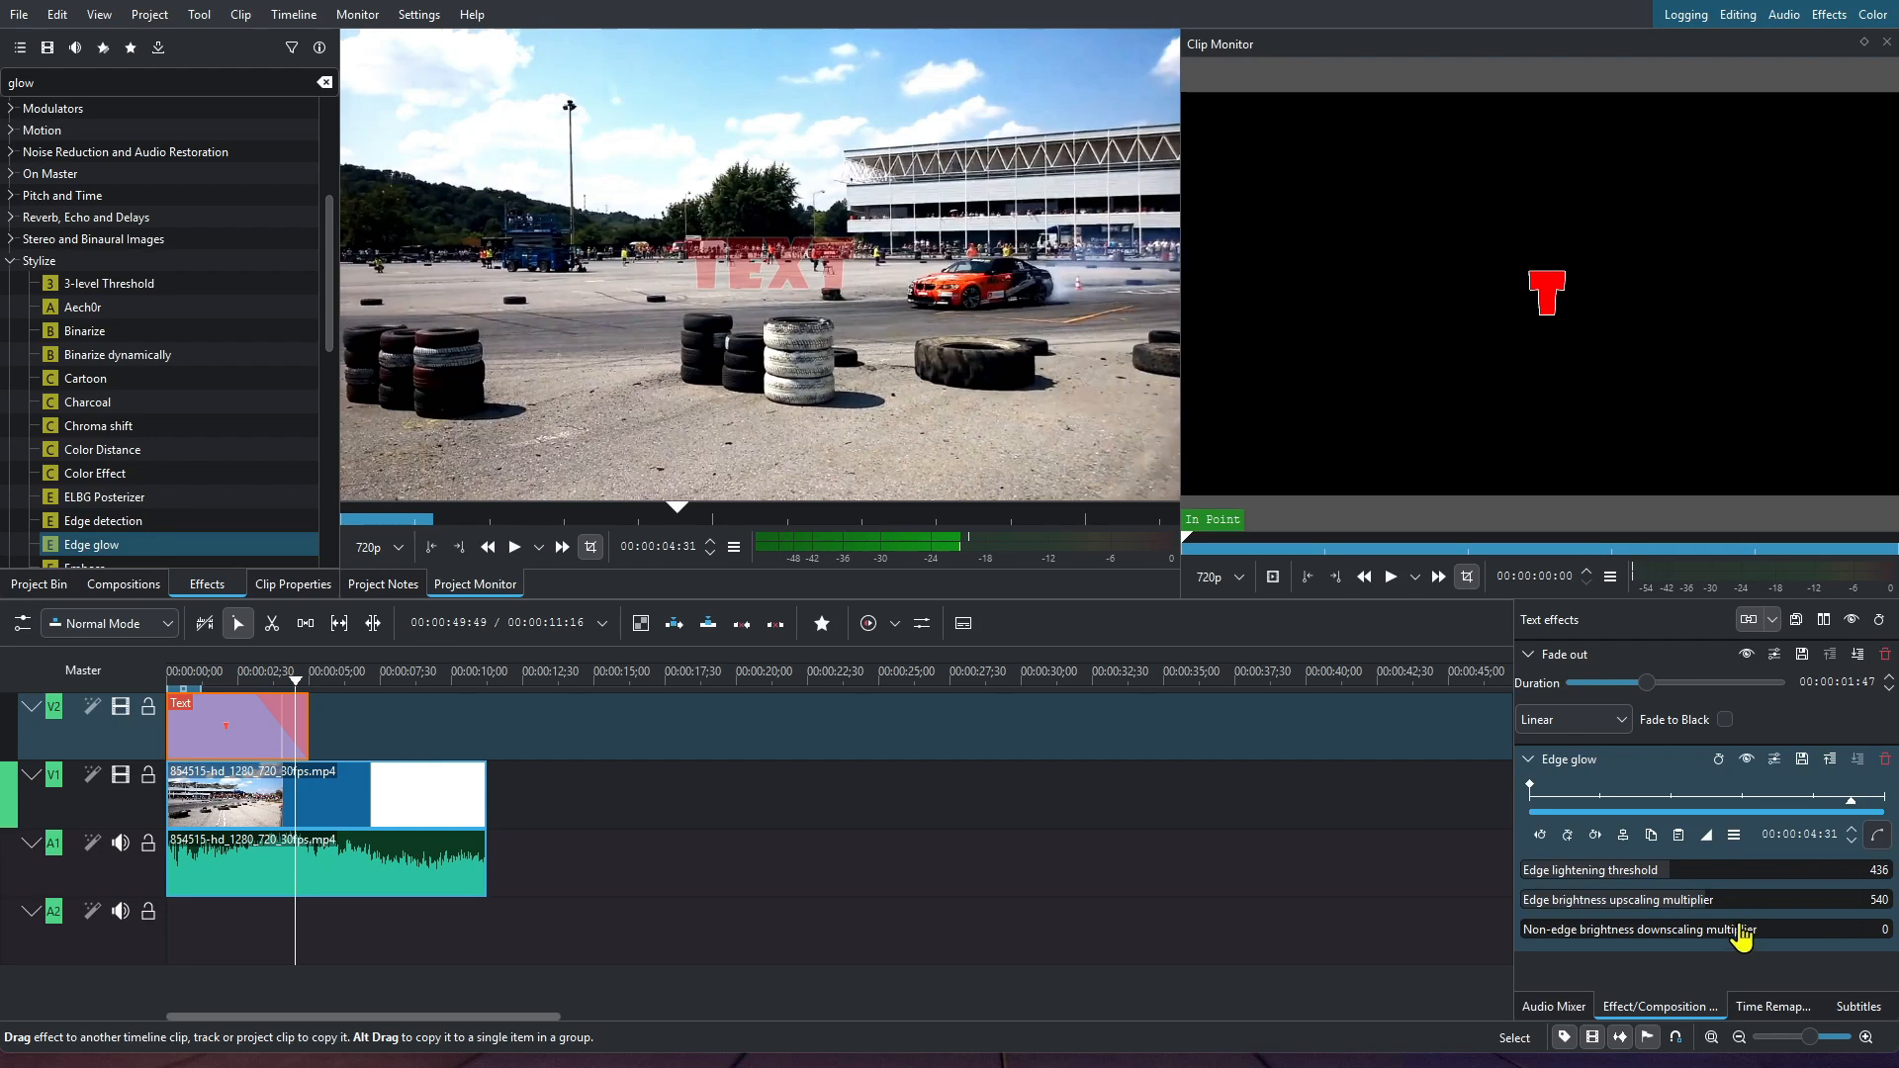
{"action": "left_click_drag", "start_coordinate": [1740, 938], "coordinate": [1783, 940]}
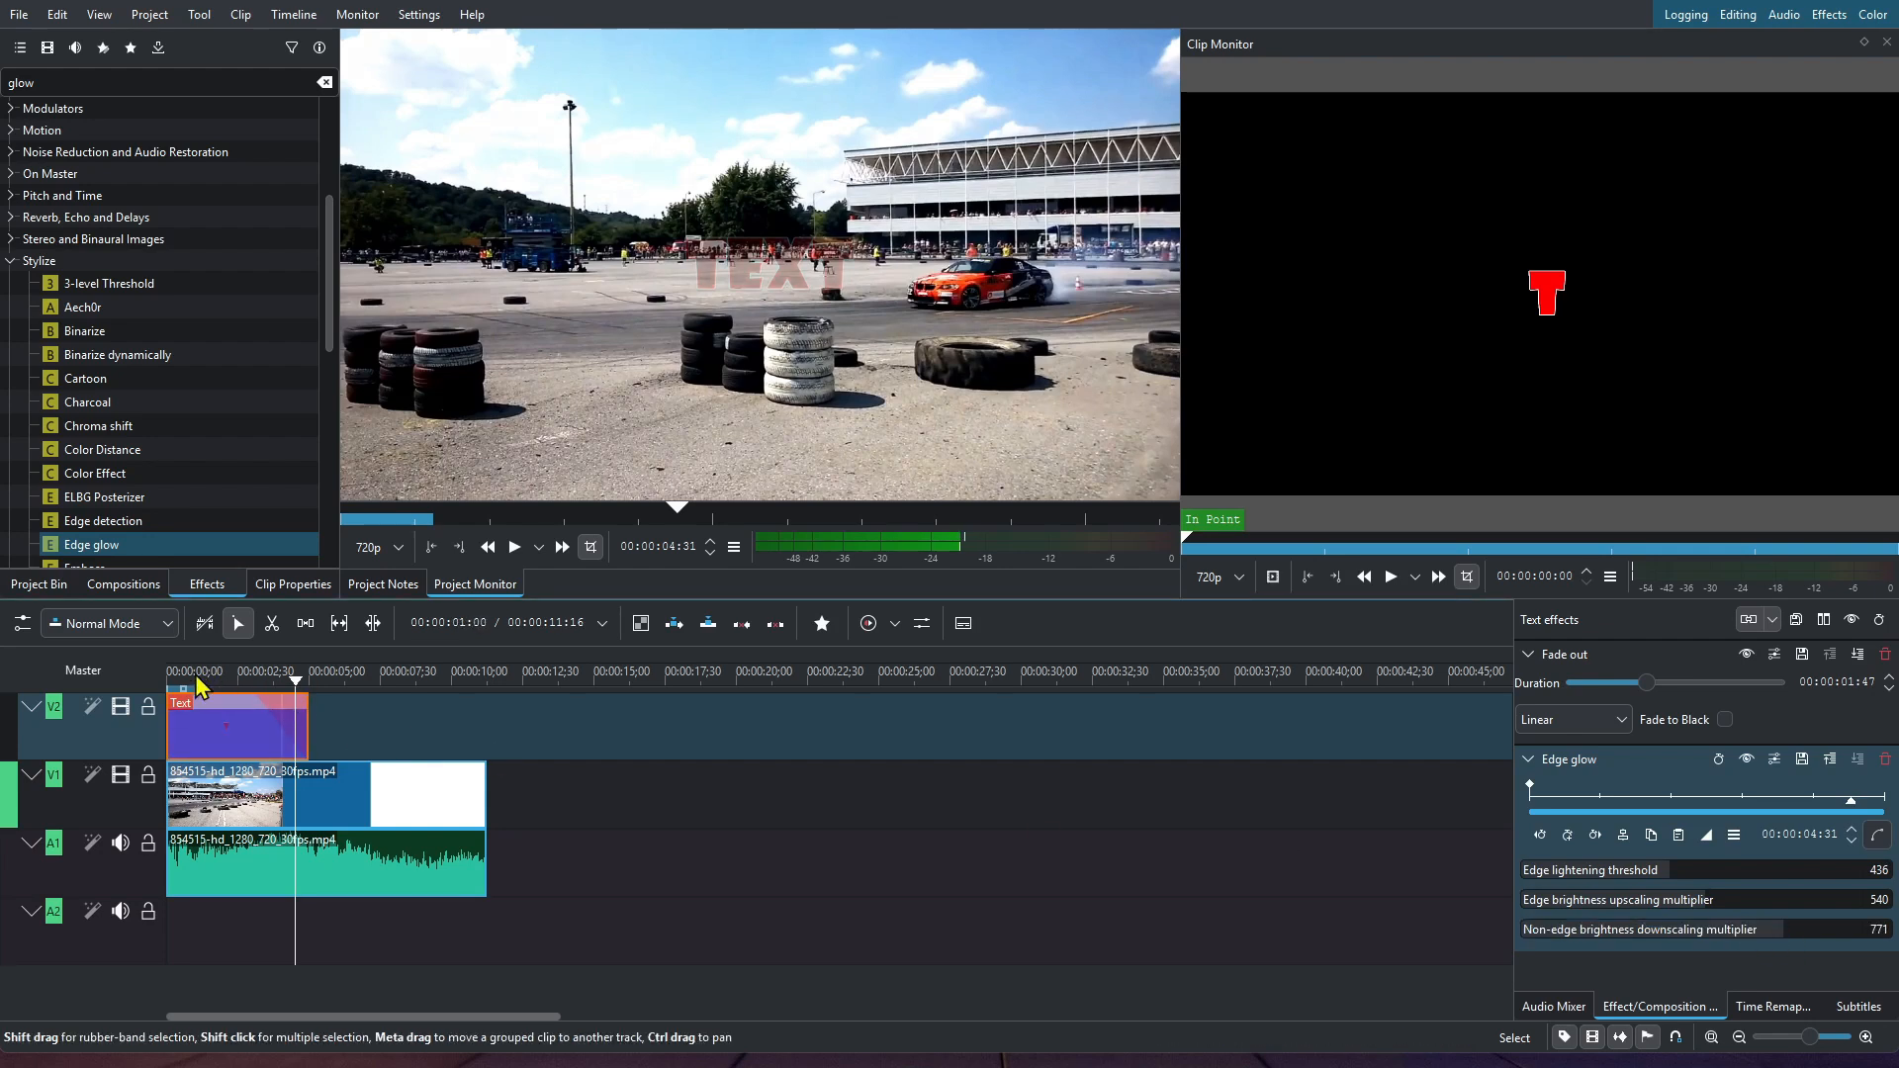
Step: Play the timeline from the start to preview the edge glow on the title
{"action": "left_click", "coordinate": [195, 688]}
{"action": "left_click", "coordinate": [169, 681]}
{"action": "key", "text": "space"}
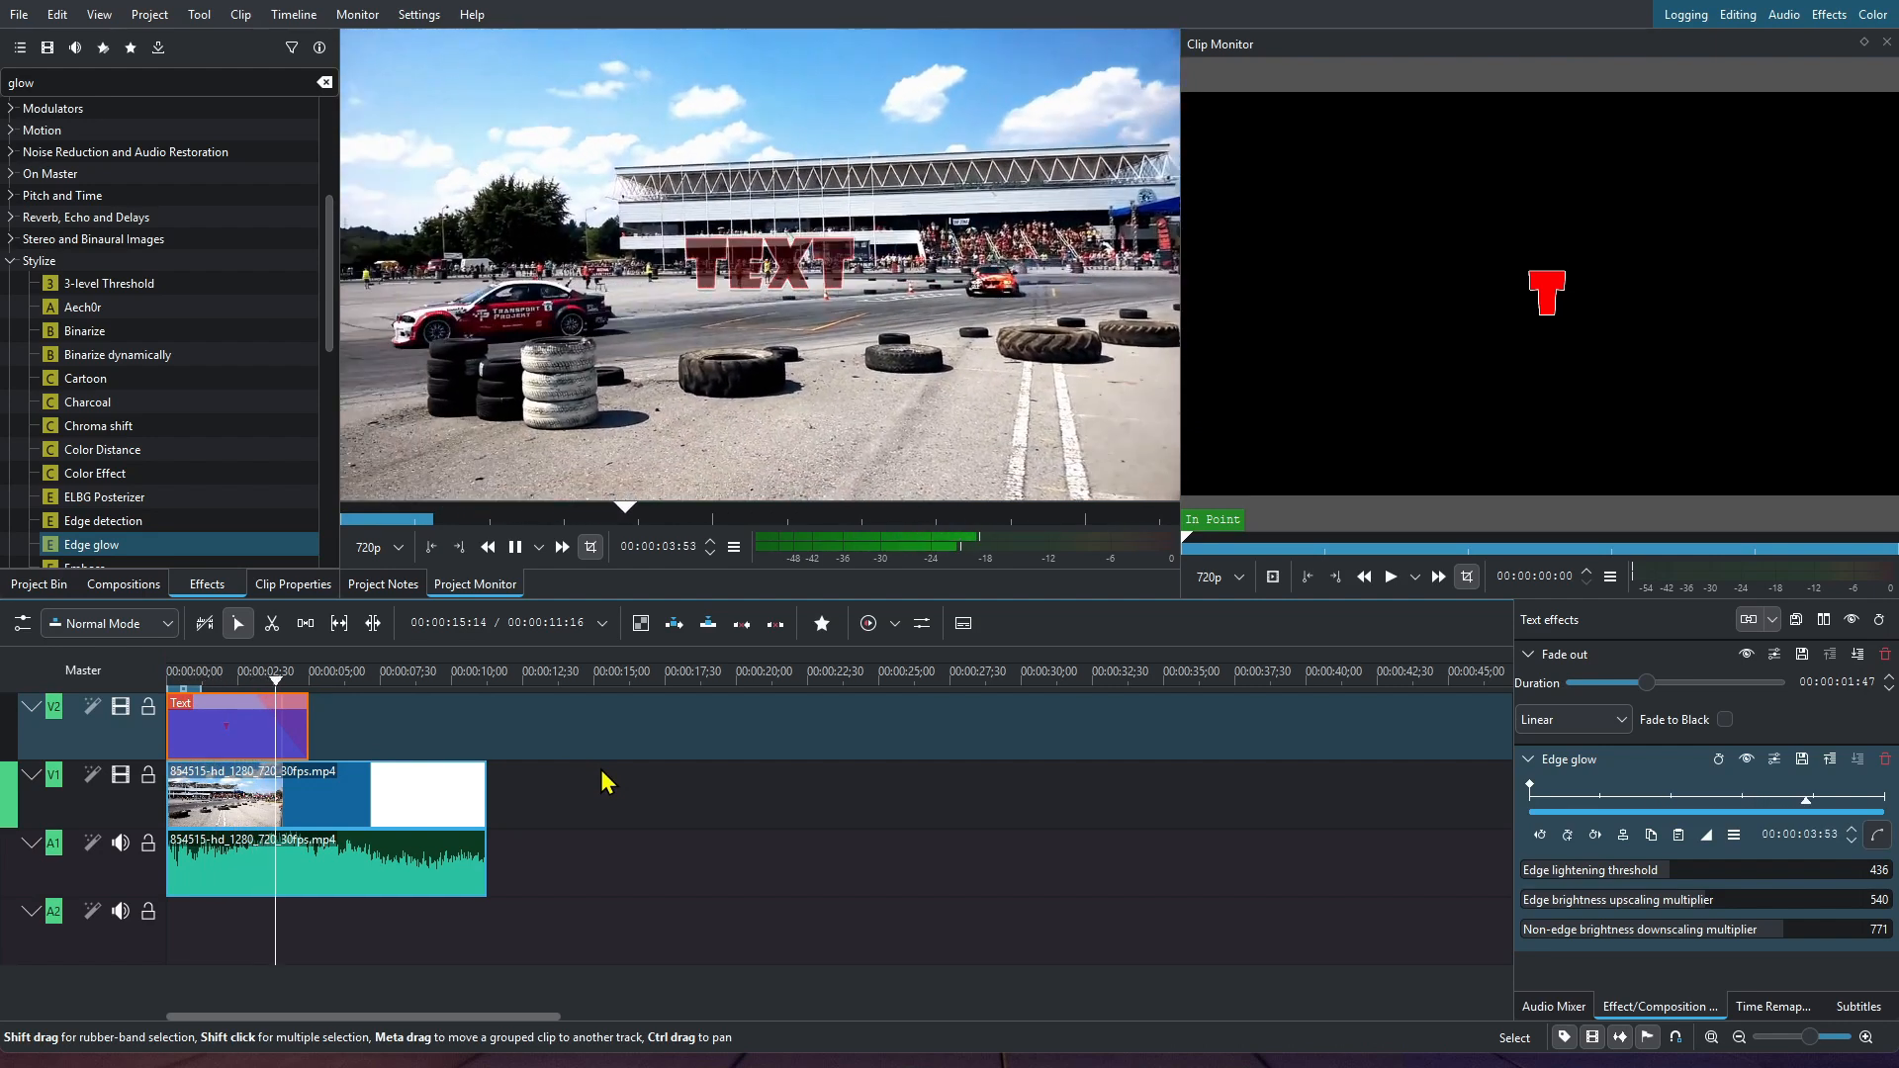
{"action": "key", "text": "space"}
{"action": "left_click", "coordinate": [229, 682]}
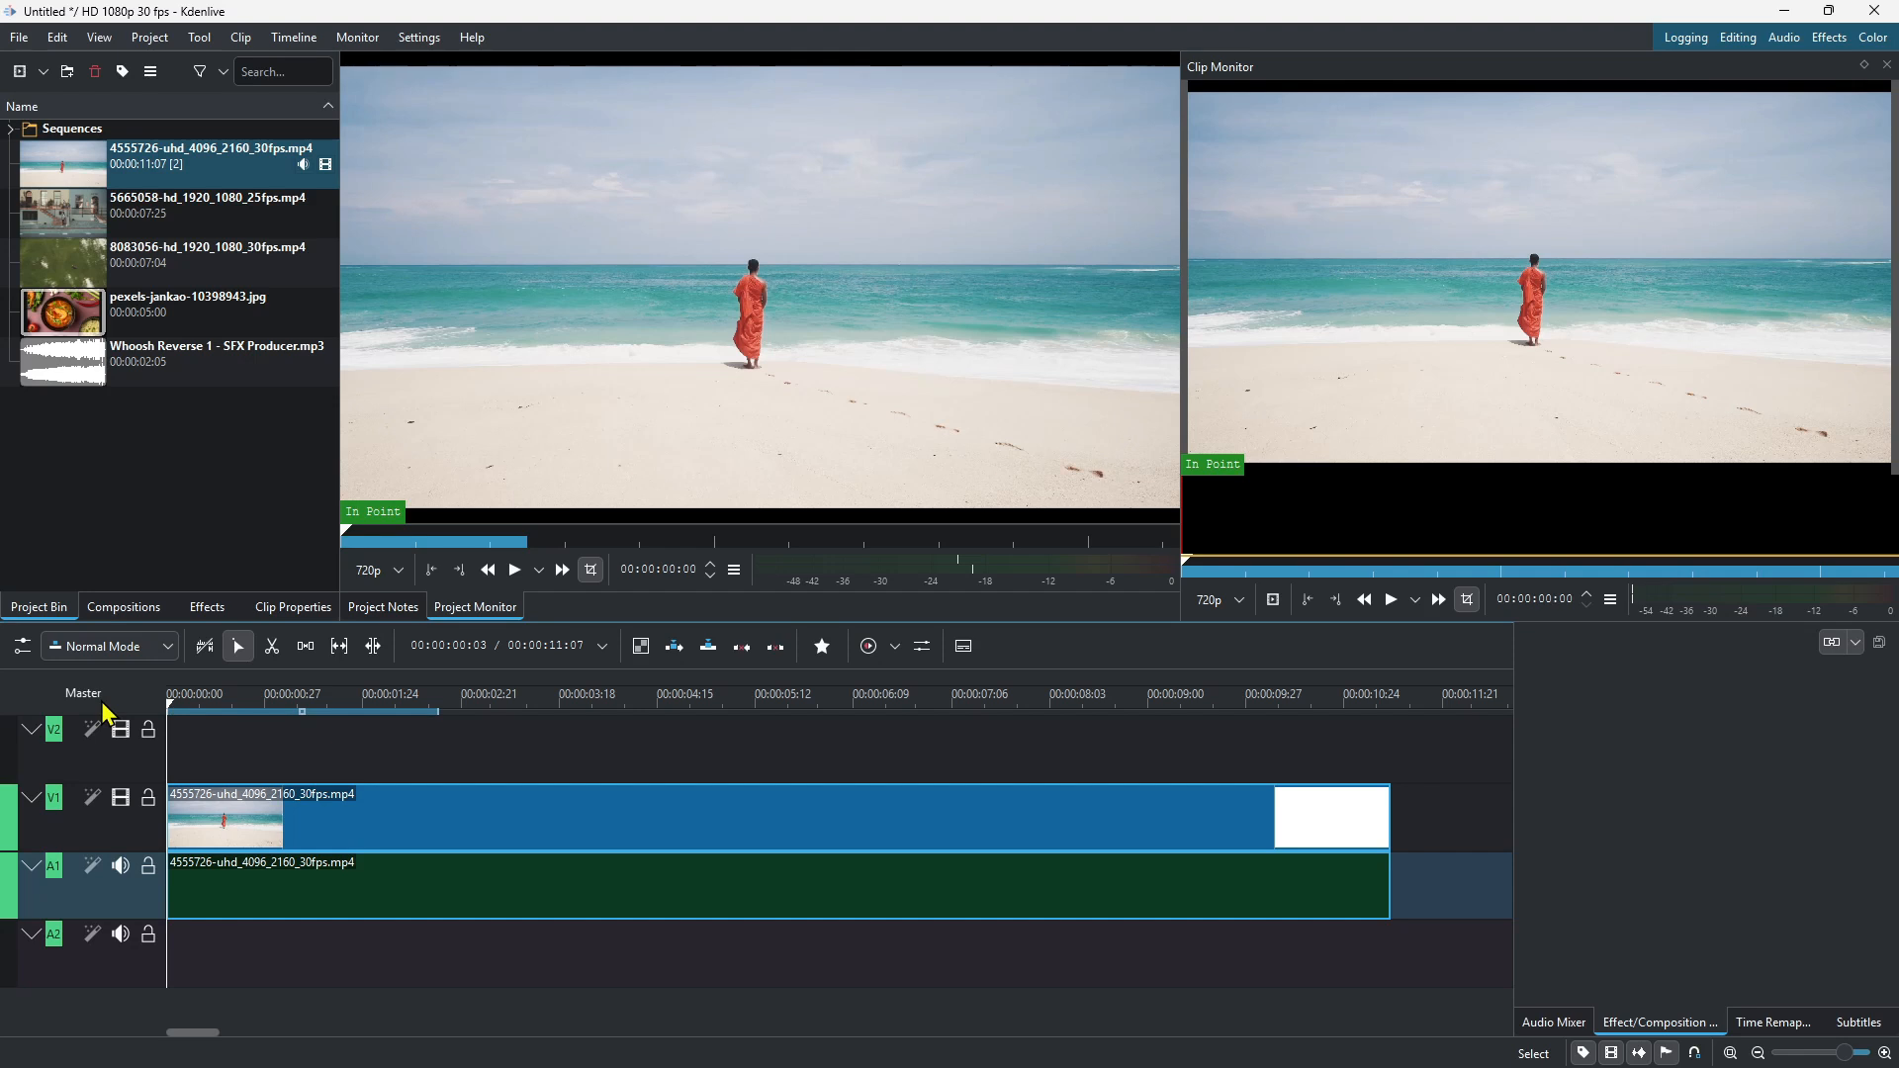
Step: Search the effects for "color" and add Chroma Key: Advanced (Color Selection) to the beach clip on track V1
{"action": "left_click", "coordinate": [412, 830]}
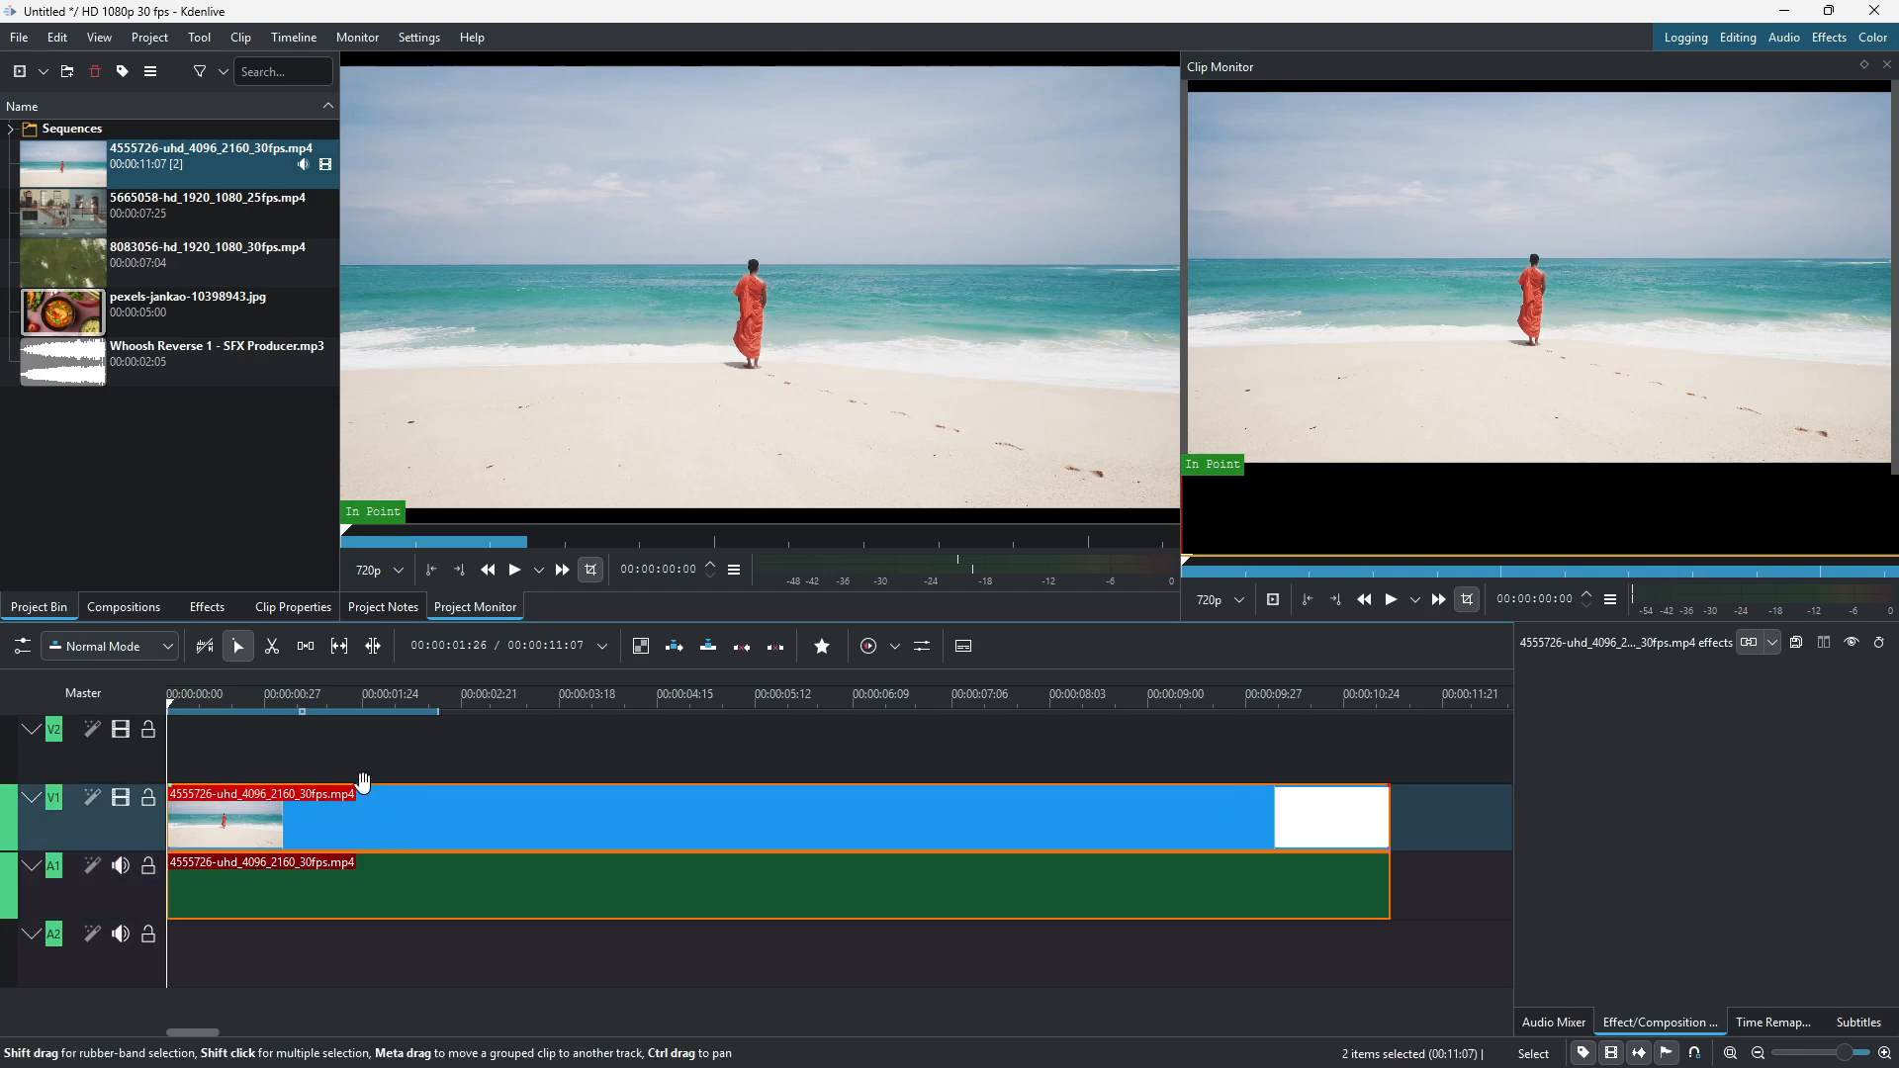
{"action": "left_click", "coordinate": [207, 607]}
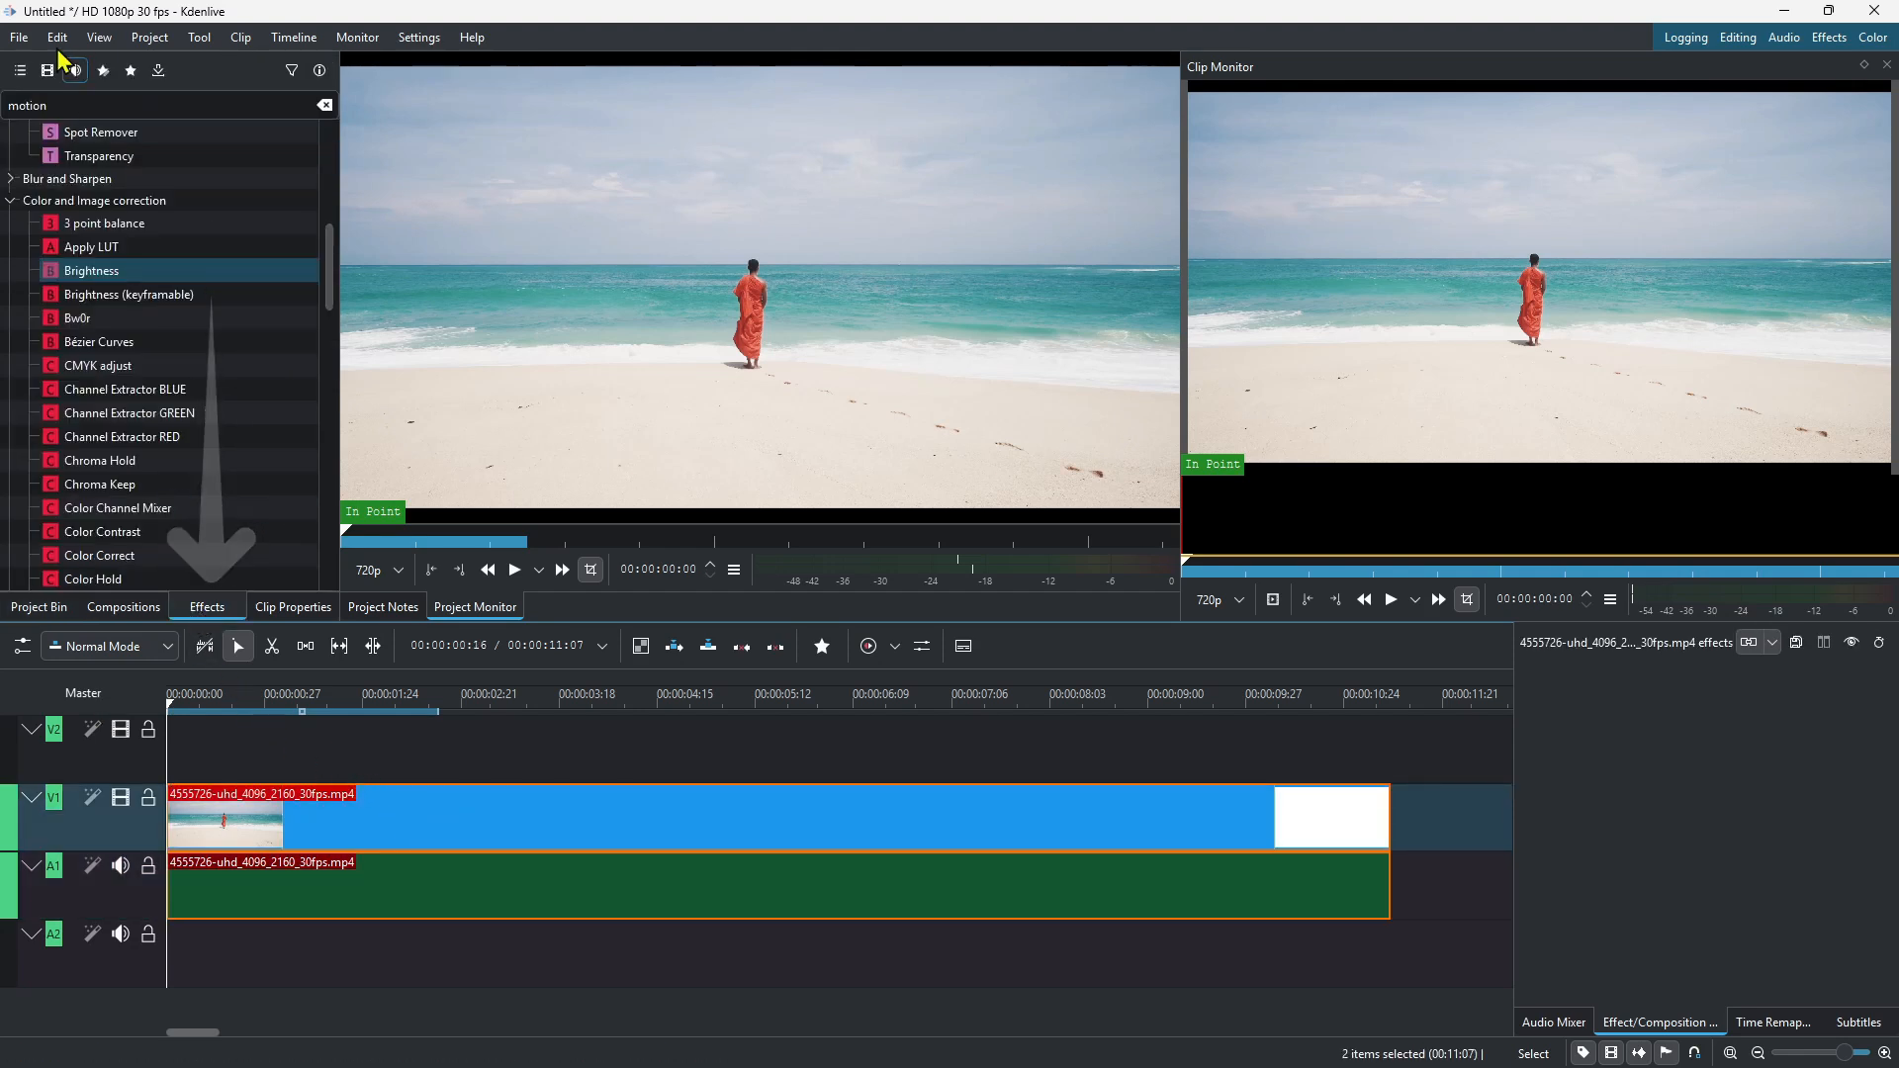
{"action": "left_click_drag", "start_coordinate": [59, 105], "coordinate": [6, 105]}
{"action": "type", "text": "colo"}
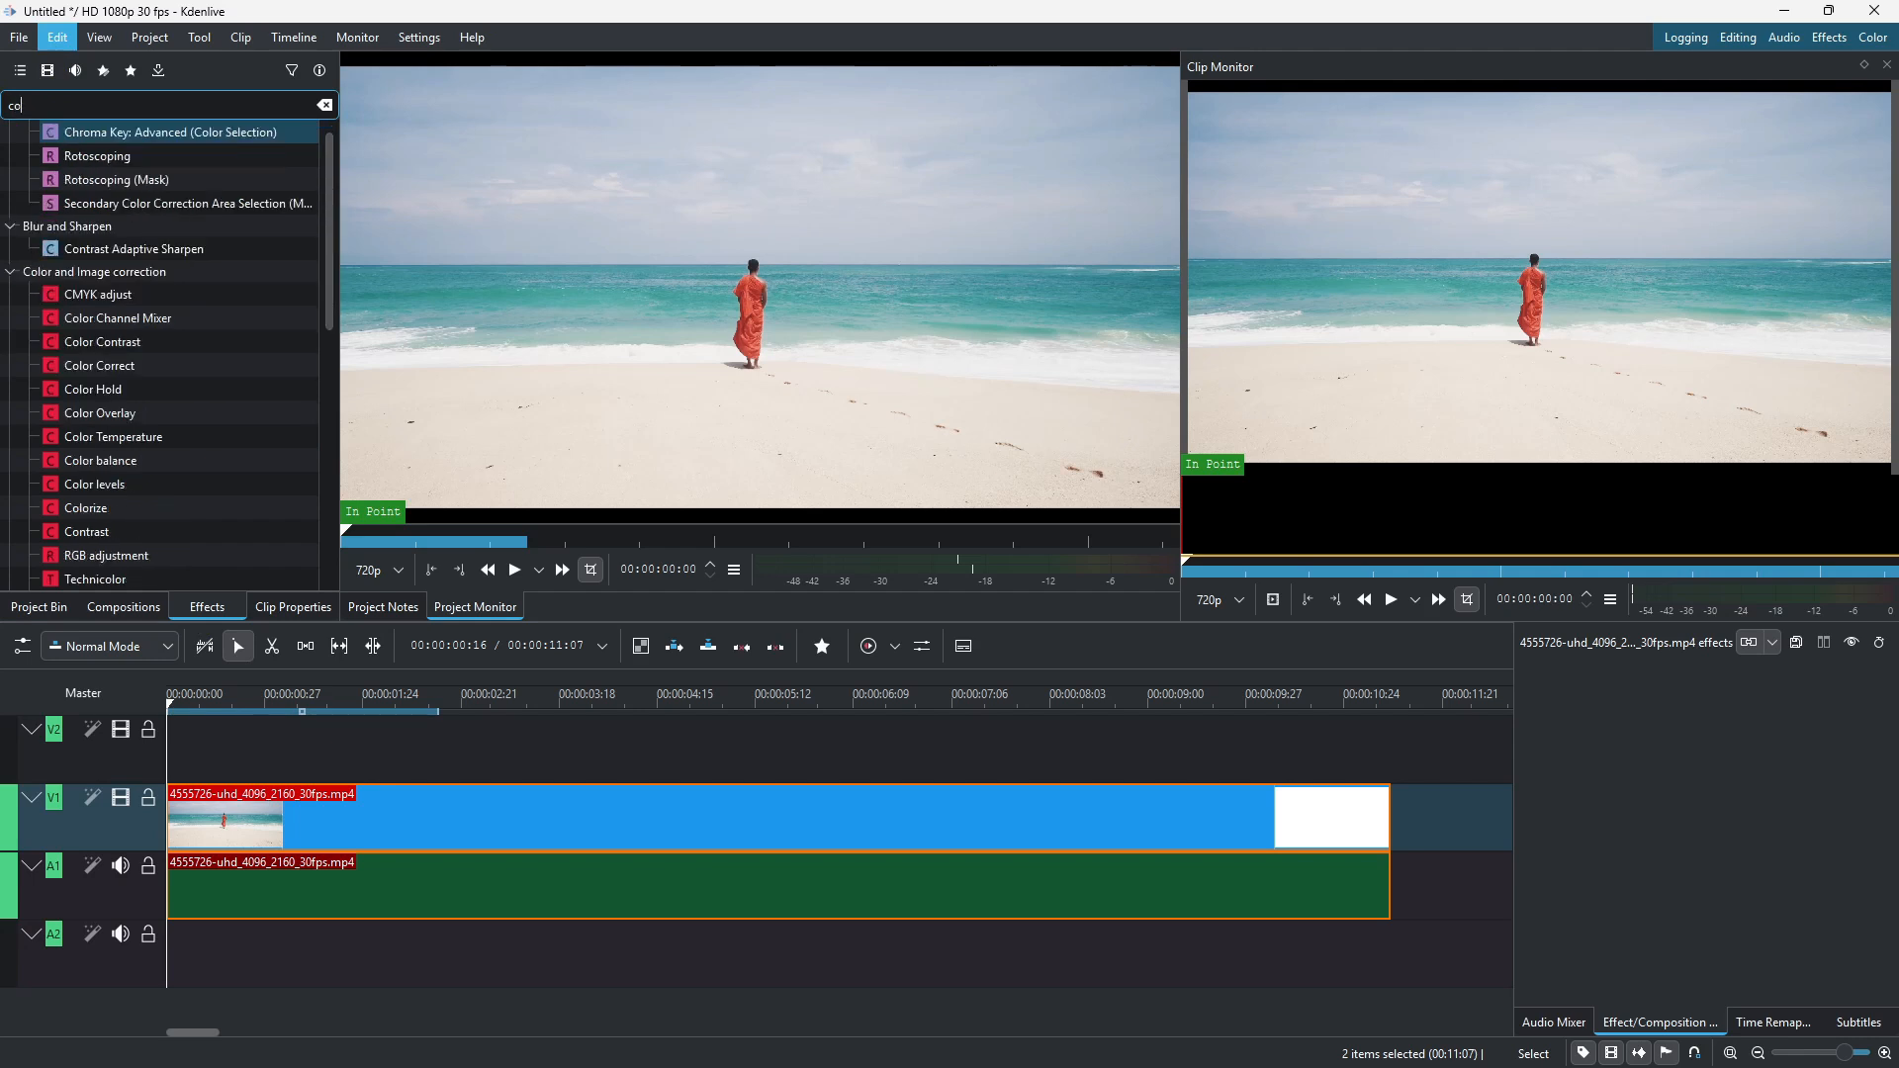
{"action": "key", "text": "Return"}
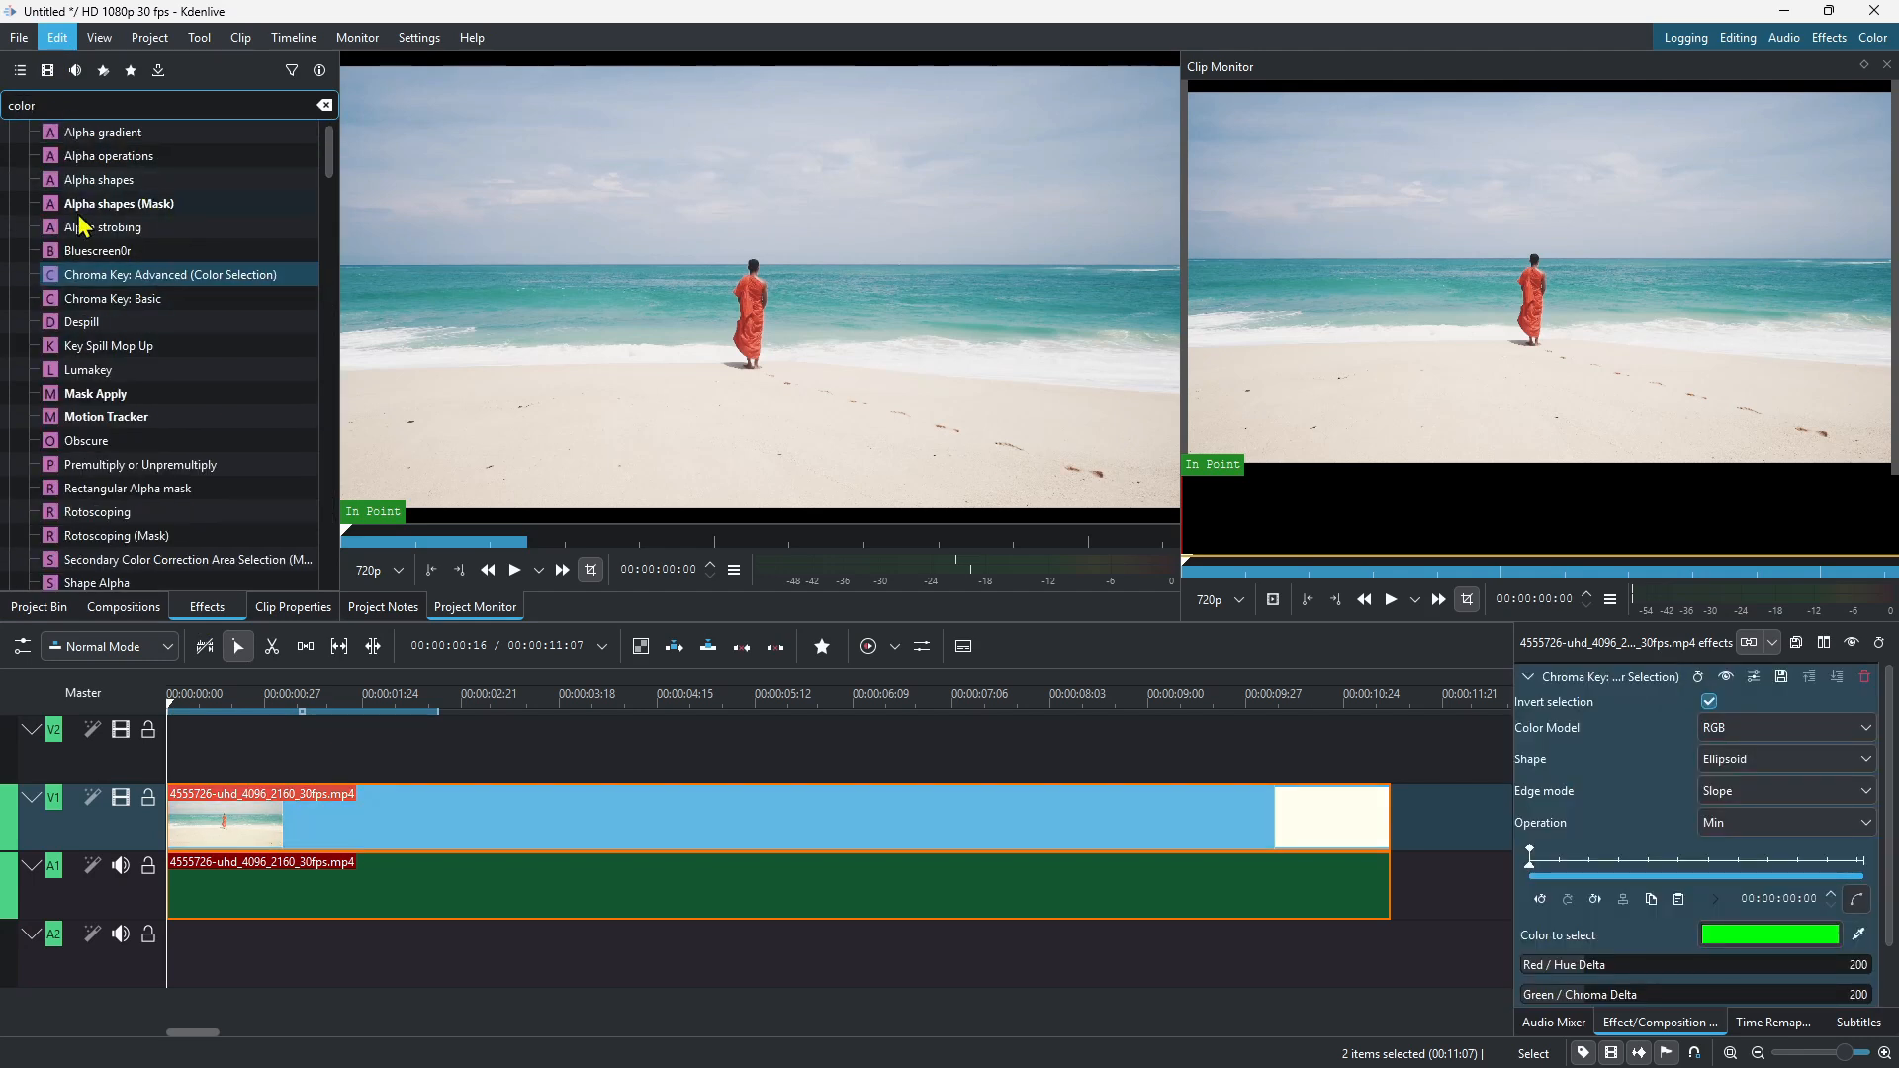
Step: Find the Levels effect under Color and Image correction and add it to the beach clip
{"action": "scroll", "coordinate": [128, 358], "scroll_direction": "down", "scroll_amount": 1}
{"action": "scroll", "coordinate": [183, 344], "scroll_direction": "up", "scroll_amount": 2}
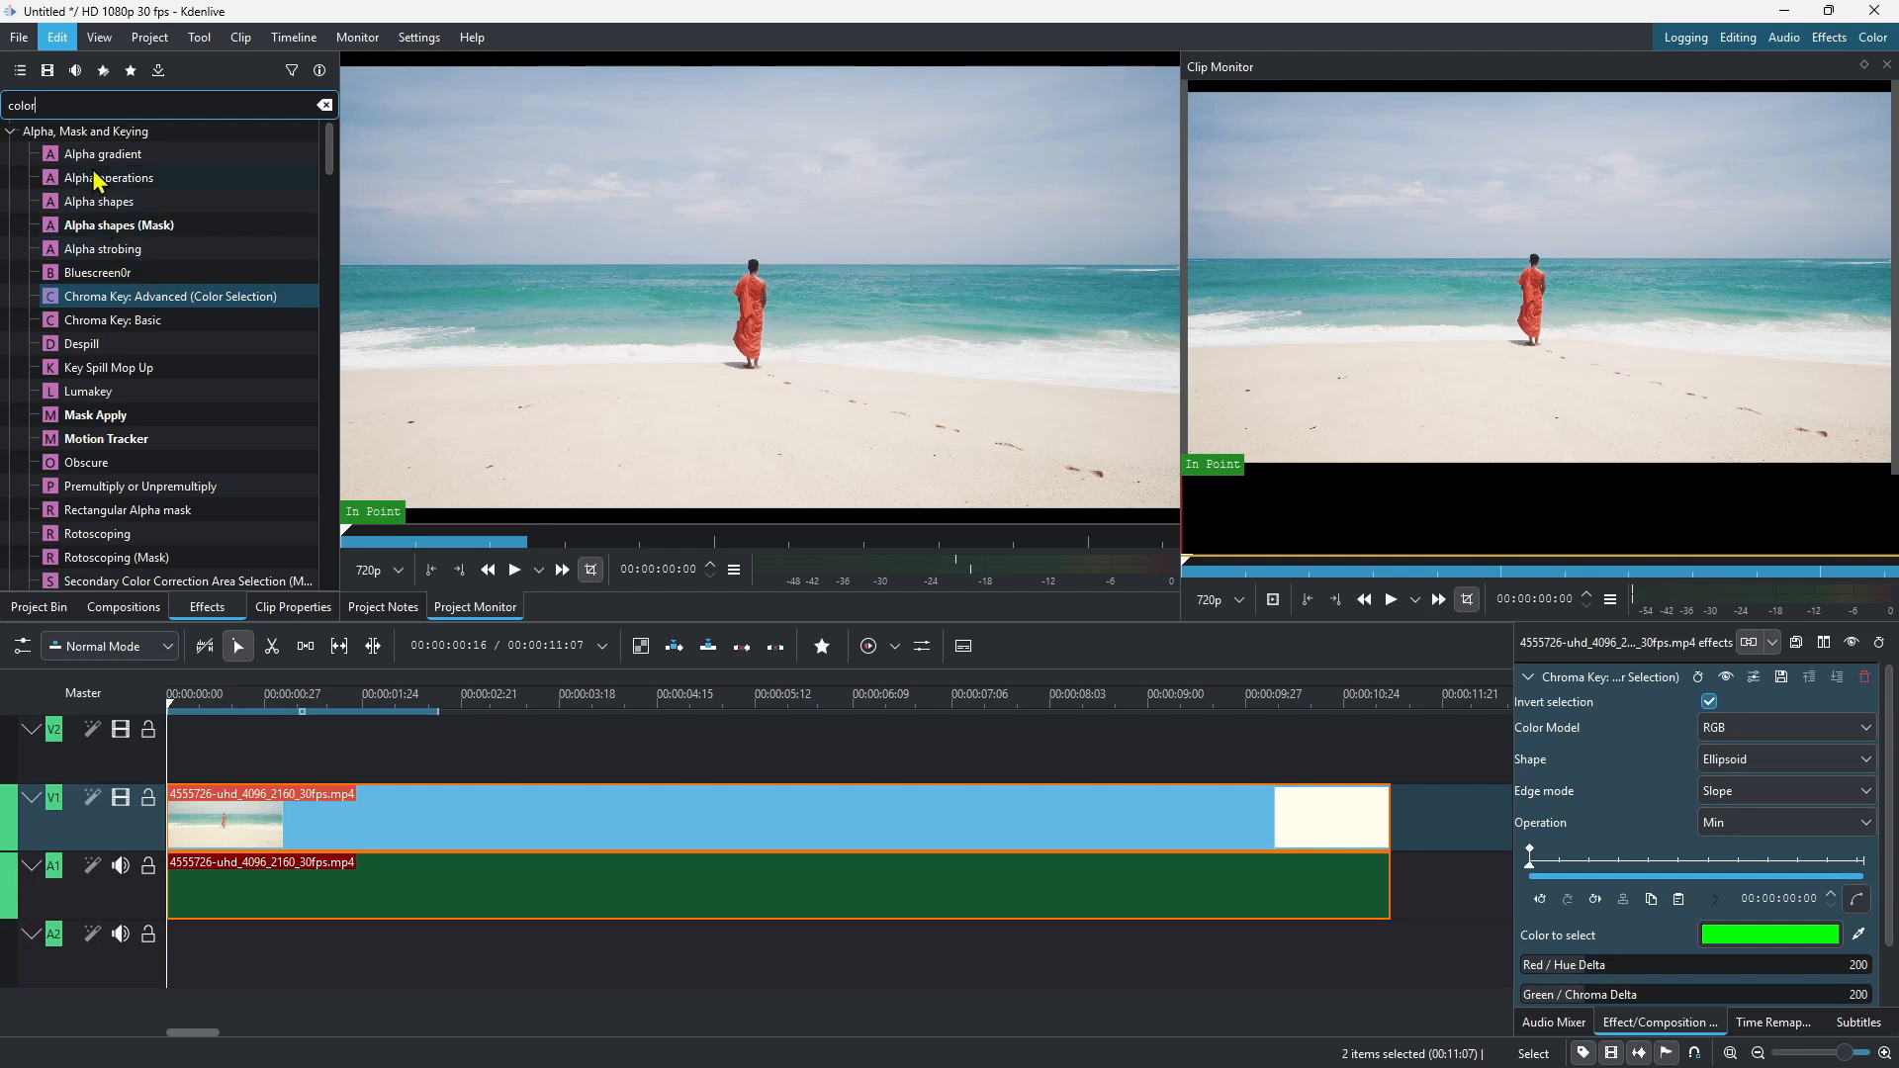
{"action": "left_click", "coordinate": [11, 132]}
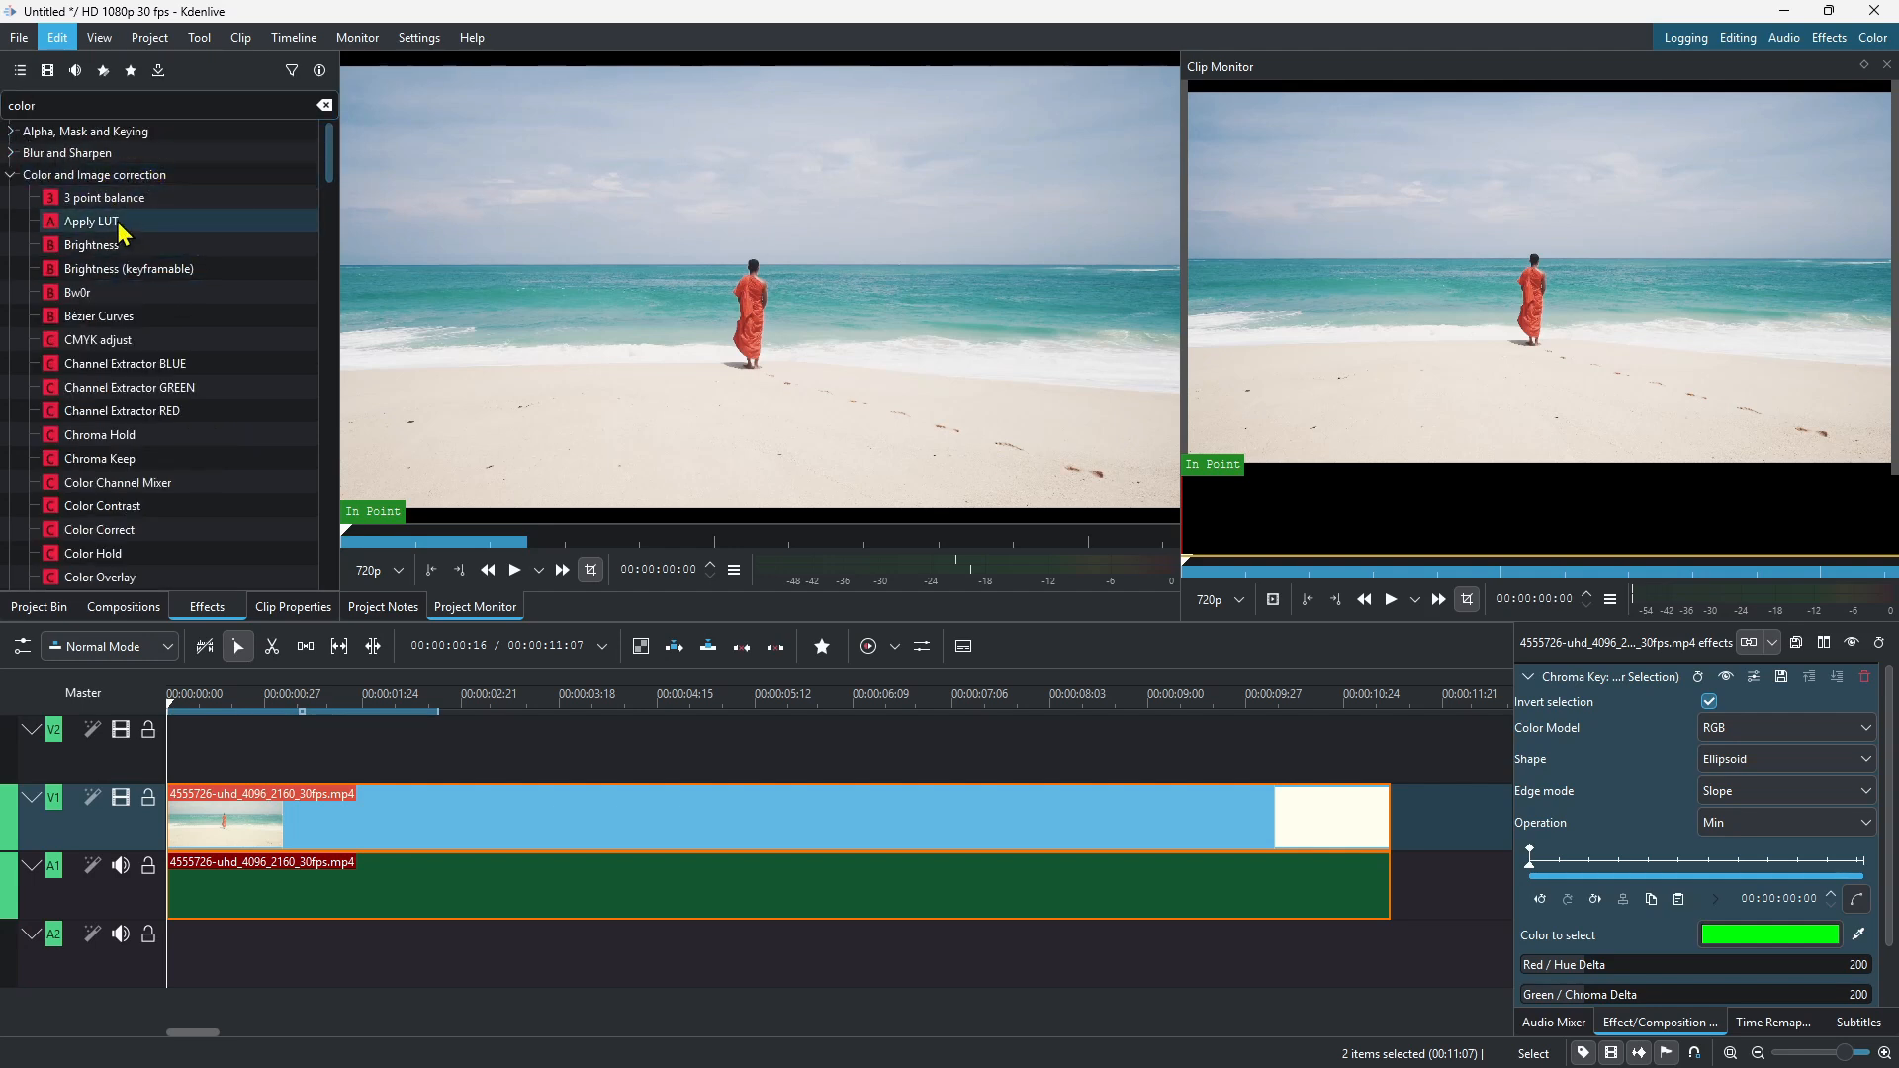
{"action": "scroll", "coordinate": [163, 366], "scroll_direction": "down", "scroll_amount": 1}
{"action": "scroll", "coordinate": [163, 366], "scroll_direction": "down", "scroll_amount": 10}
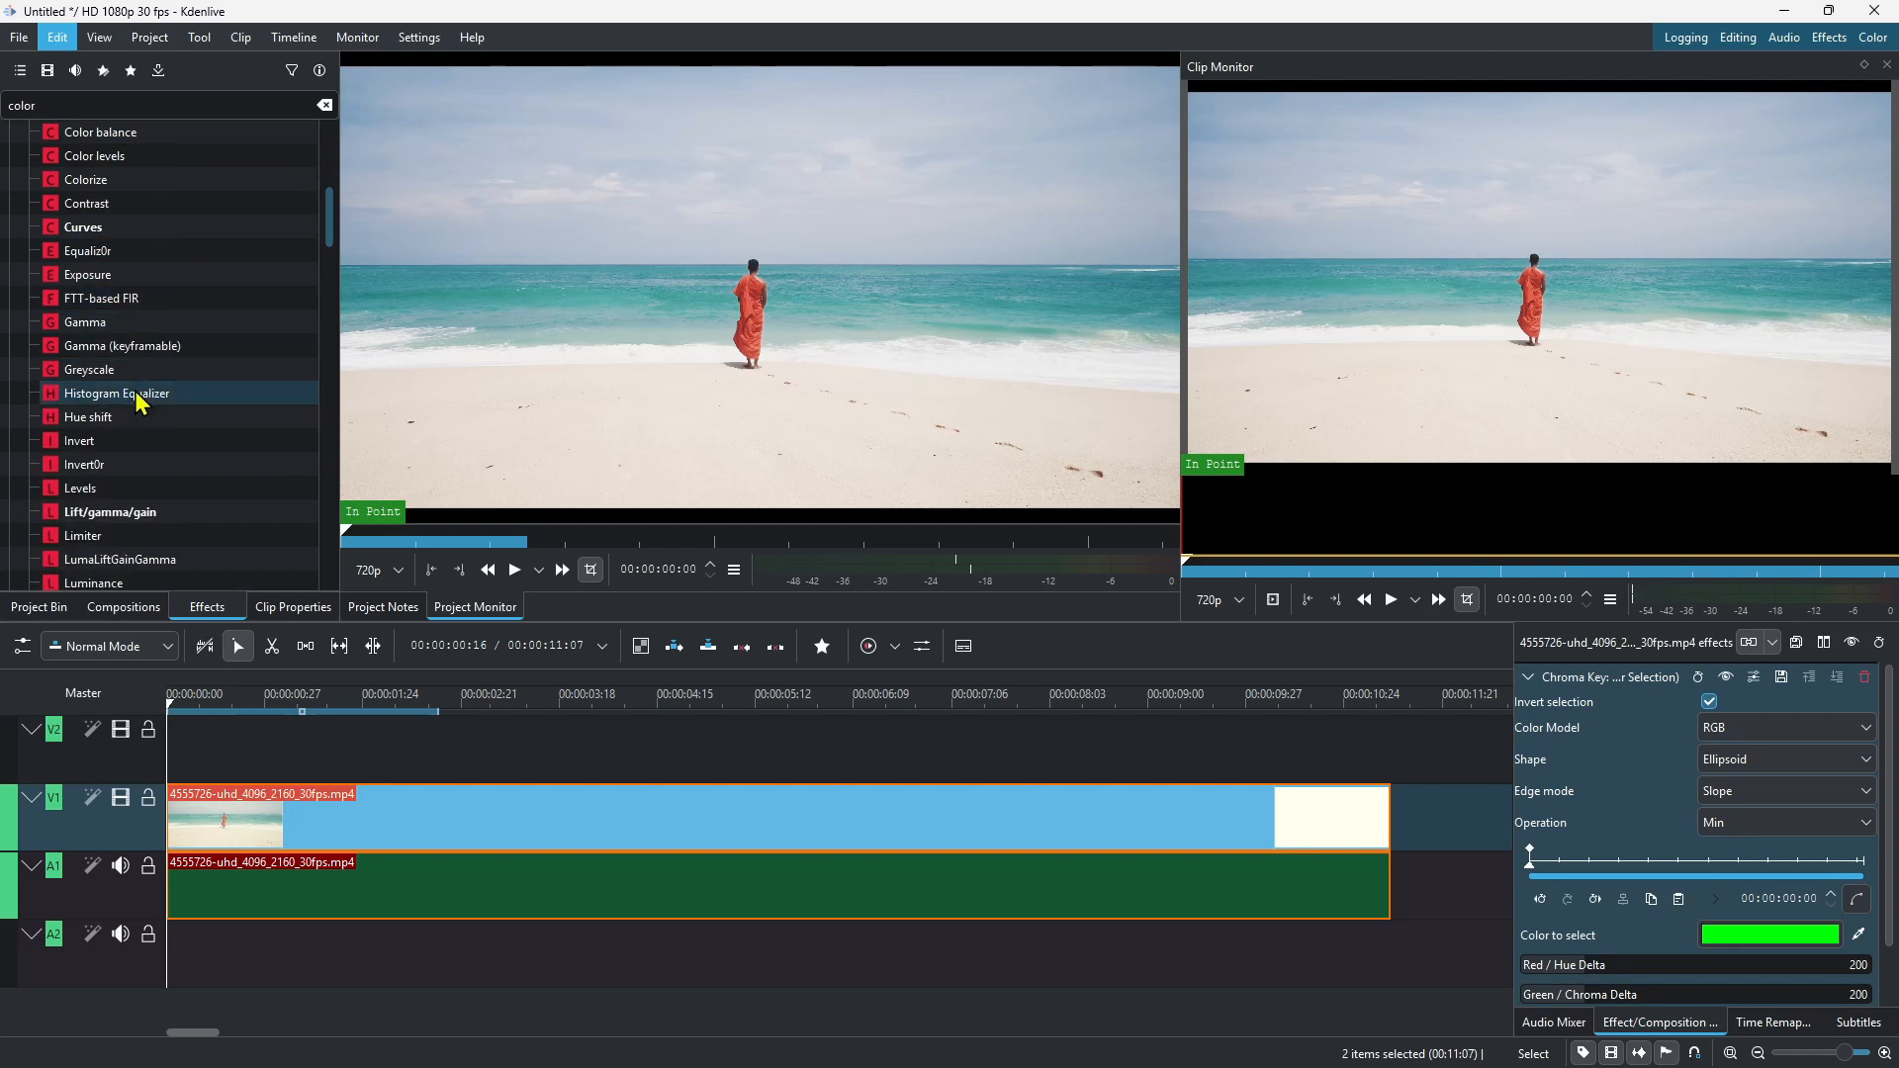
{"action": "left_click_drag", "start_coordinate": [96, 381], "coordinate": [302, 806]}
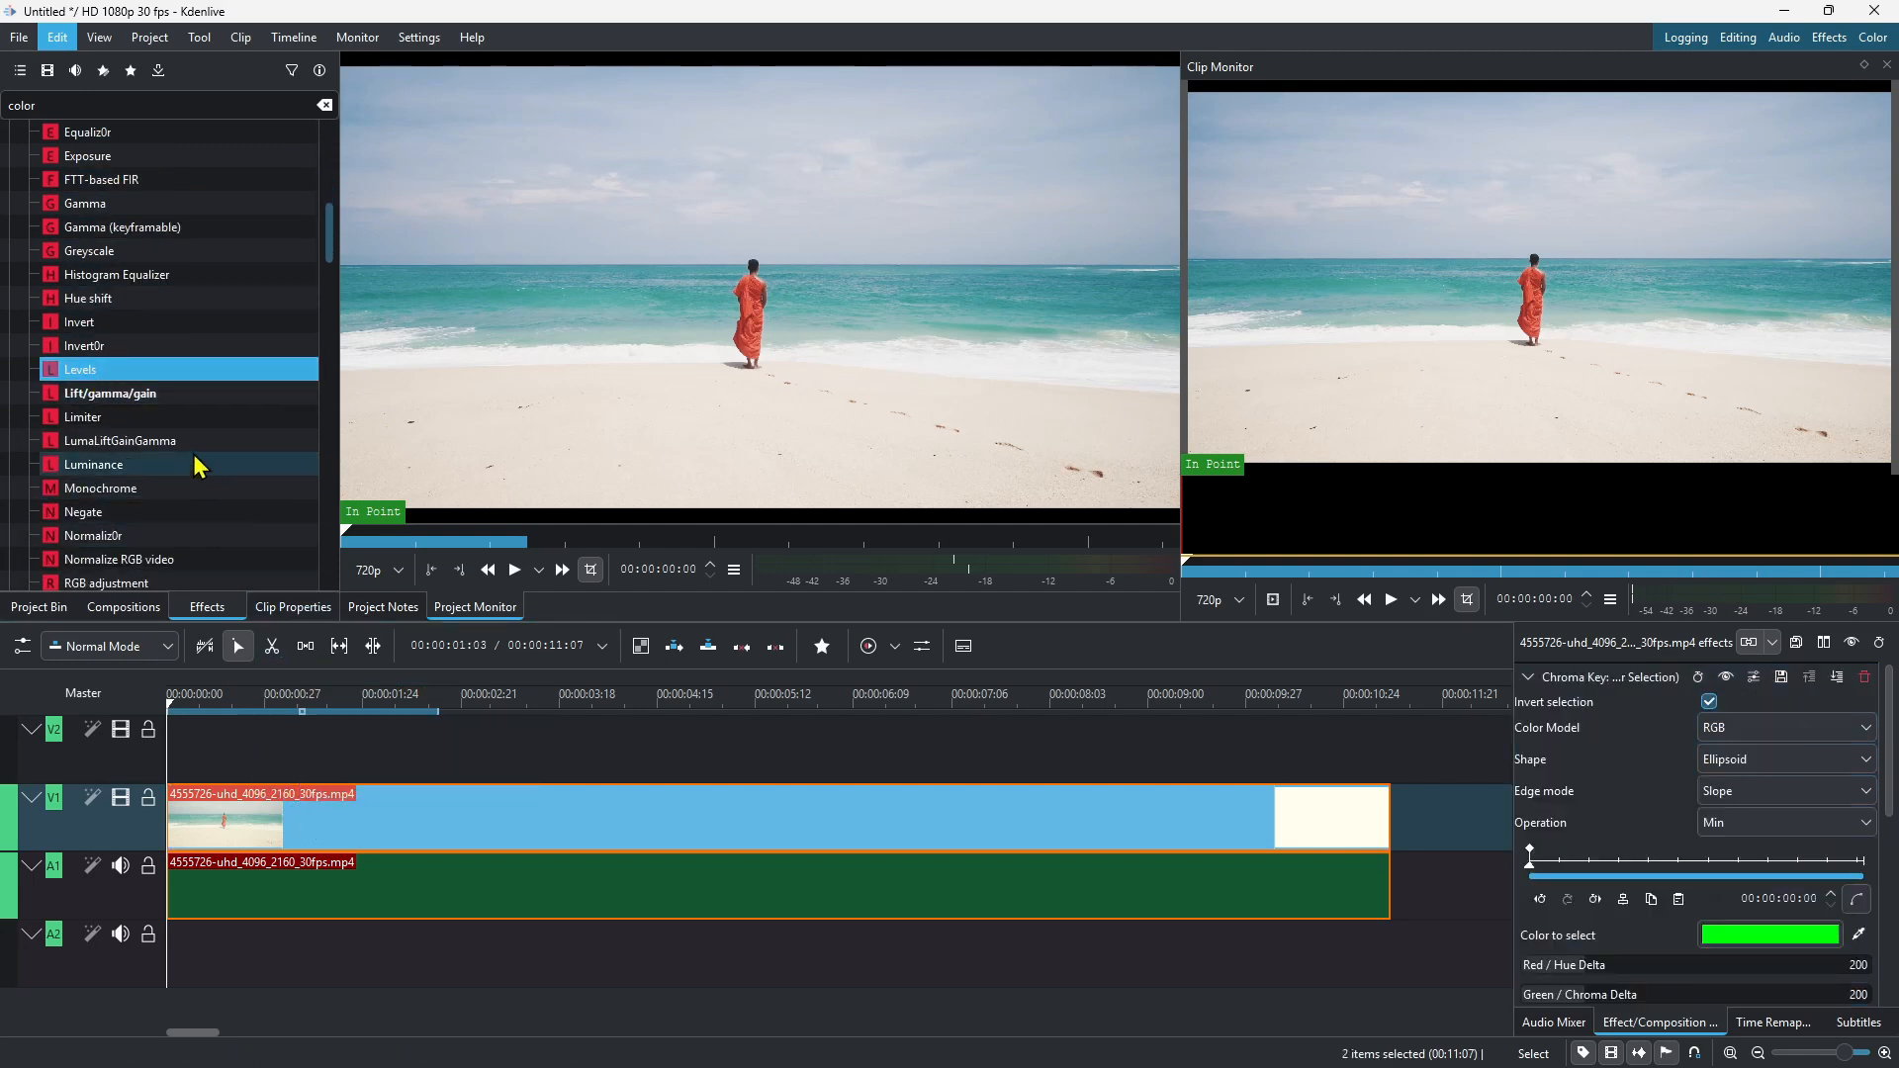
Step: Add the Curves and Color levels effects to the beach clip
{"action": "scroll", "coordinate": [159, 455], "scroll_direction": "down", "scroll_amount": 2}
{"action": "scroll", "coordinate": [159, 450], "scroll_direction": "up", "scroll_amount": 5}
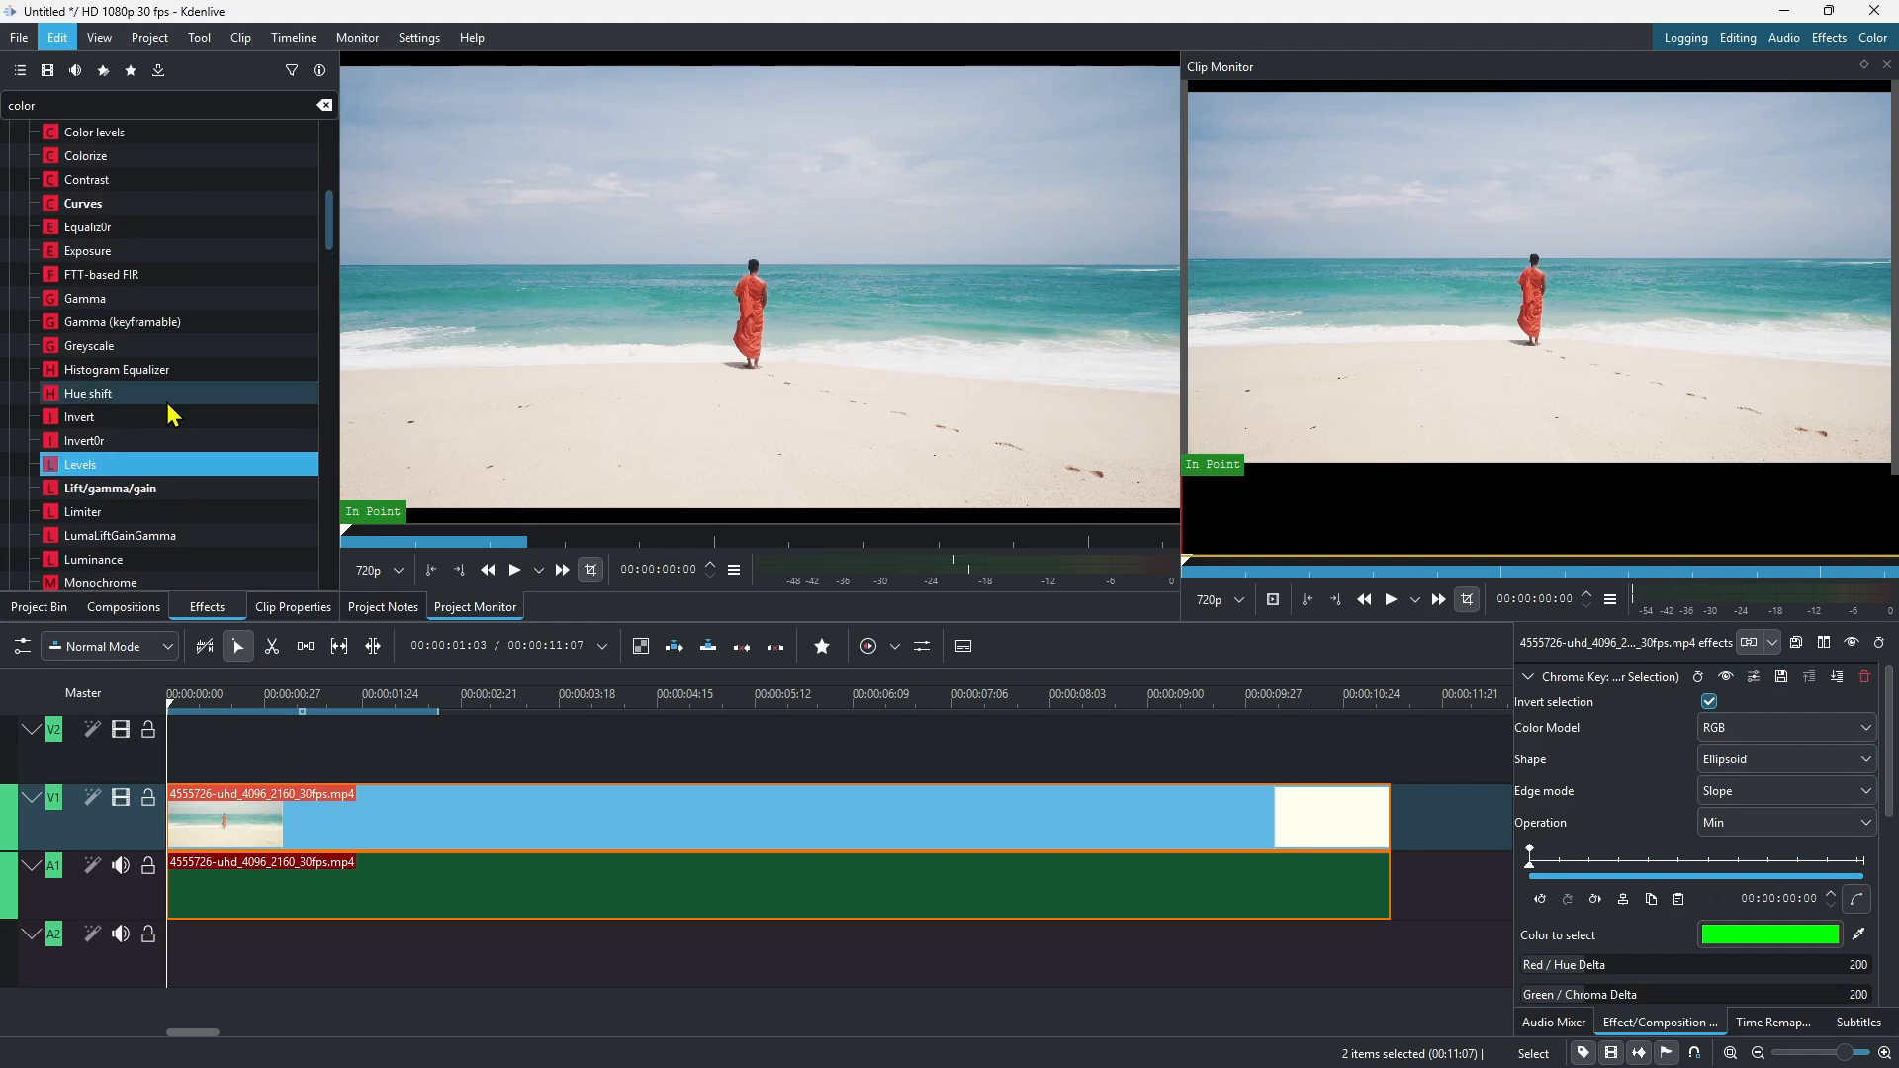
{"action": "left_click_drag", "start_coordinate": [87, 353], "coordinate": [450, 831]}
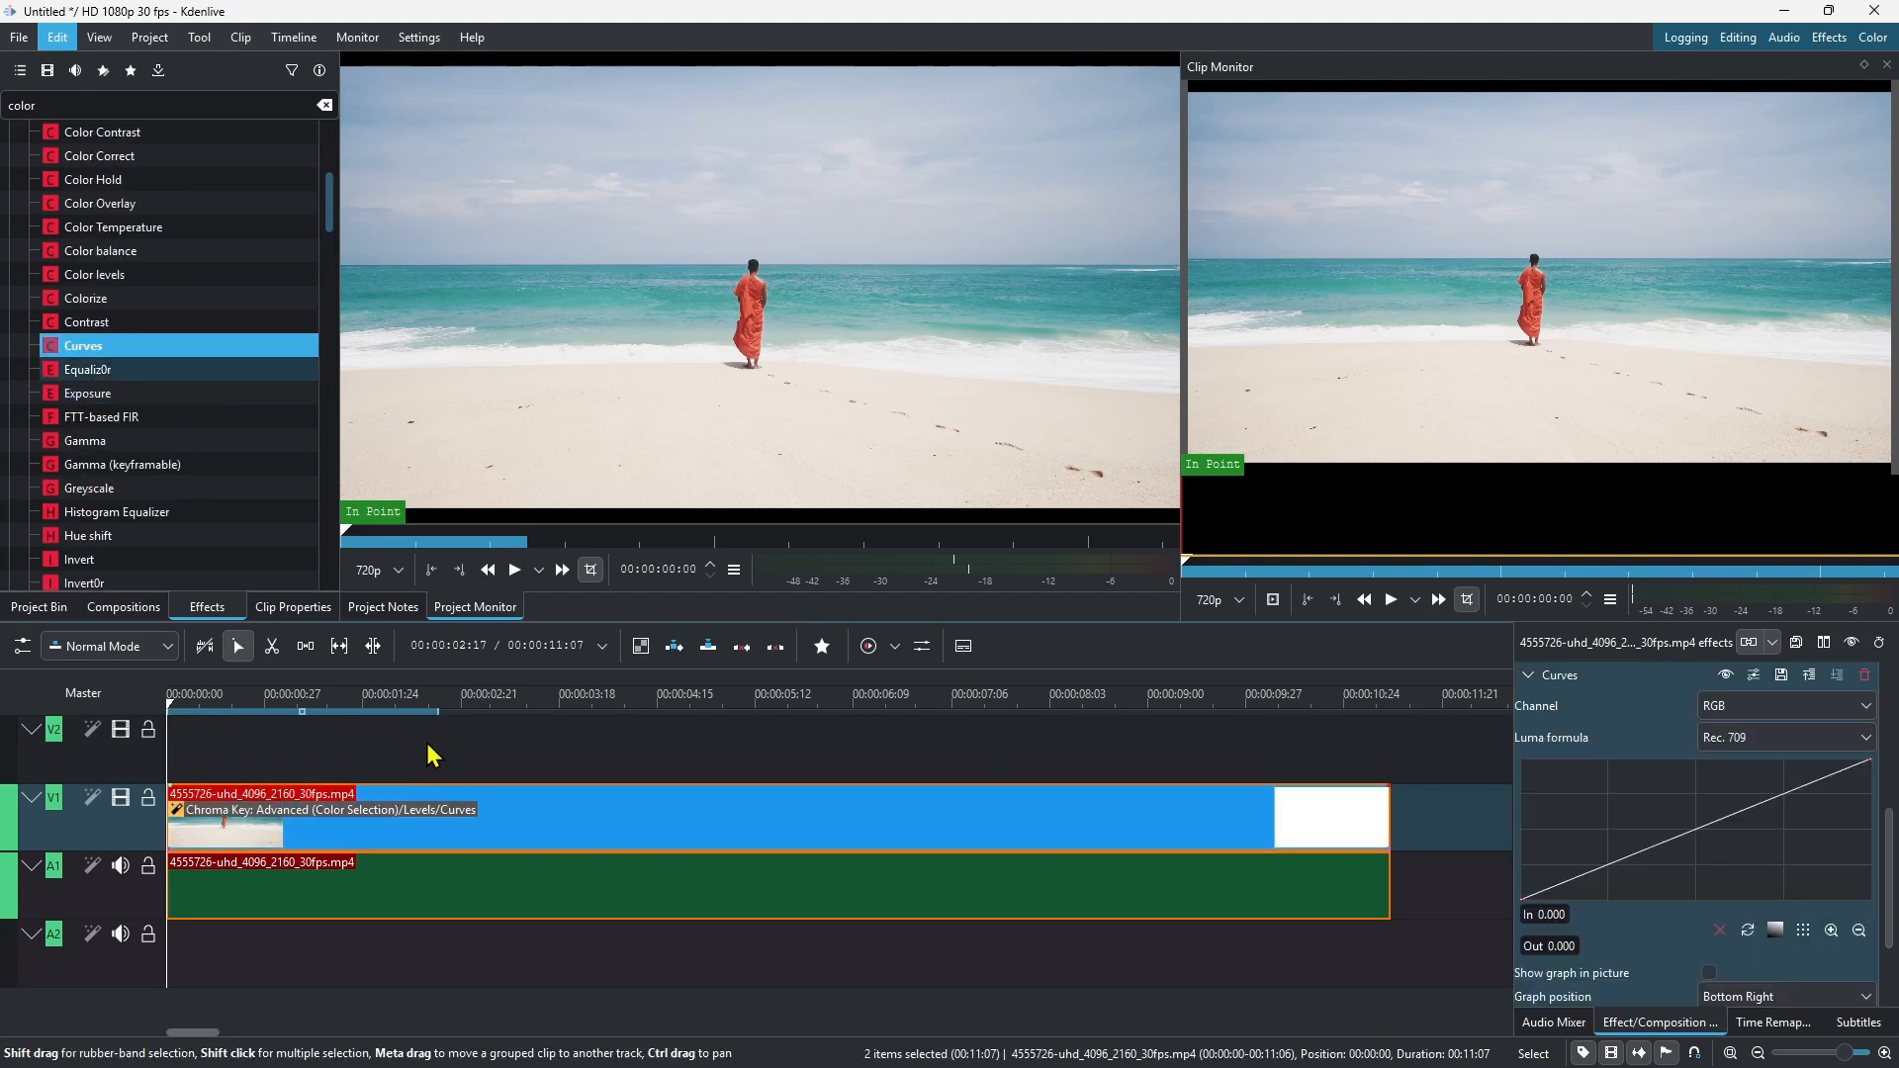
{"action": "left_click_drag", "start_coordinate": [95, 275], "coordinate": [529, 831]}
Step: Darken the beach clip by adding a point to the RGB curve at In 0.555, Out 0.350
{"action": "scroll", "coordinate": [1743, 869], "scroll_direction": "down", "scroll_amount": 8}
{"action": "scroll", "coordinate": [1754, 895], "scroll_direction": "up", "scroll_amount": 8}
{"action": "scroll", "coordinate": [1757, 853], "scroll_direction": "up", "scroll_amount": 3}
{"action": "scroll", "coordinate": [1746, 848], "scroll_direction": "down", "scroll_amount": 6}
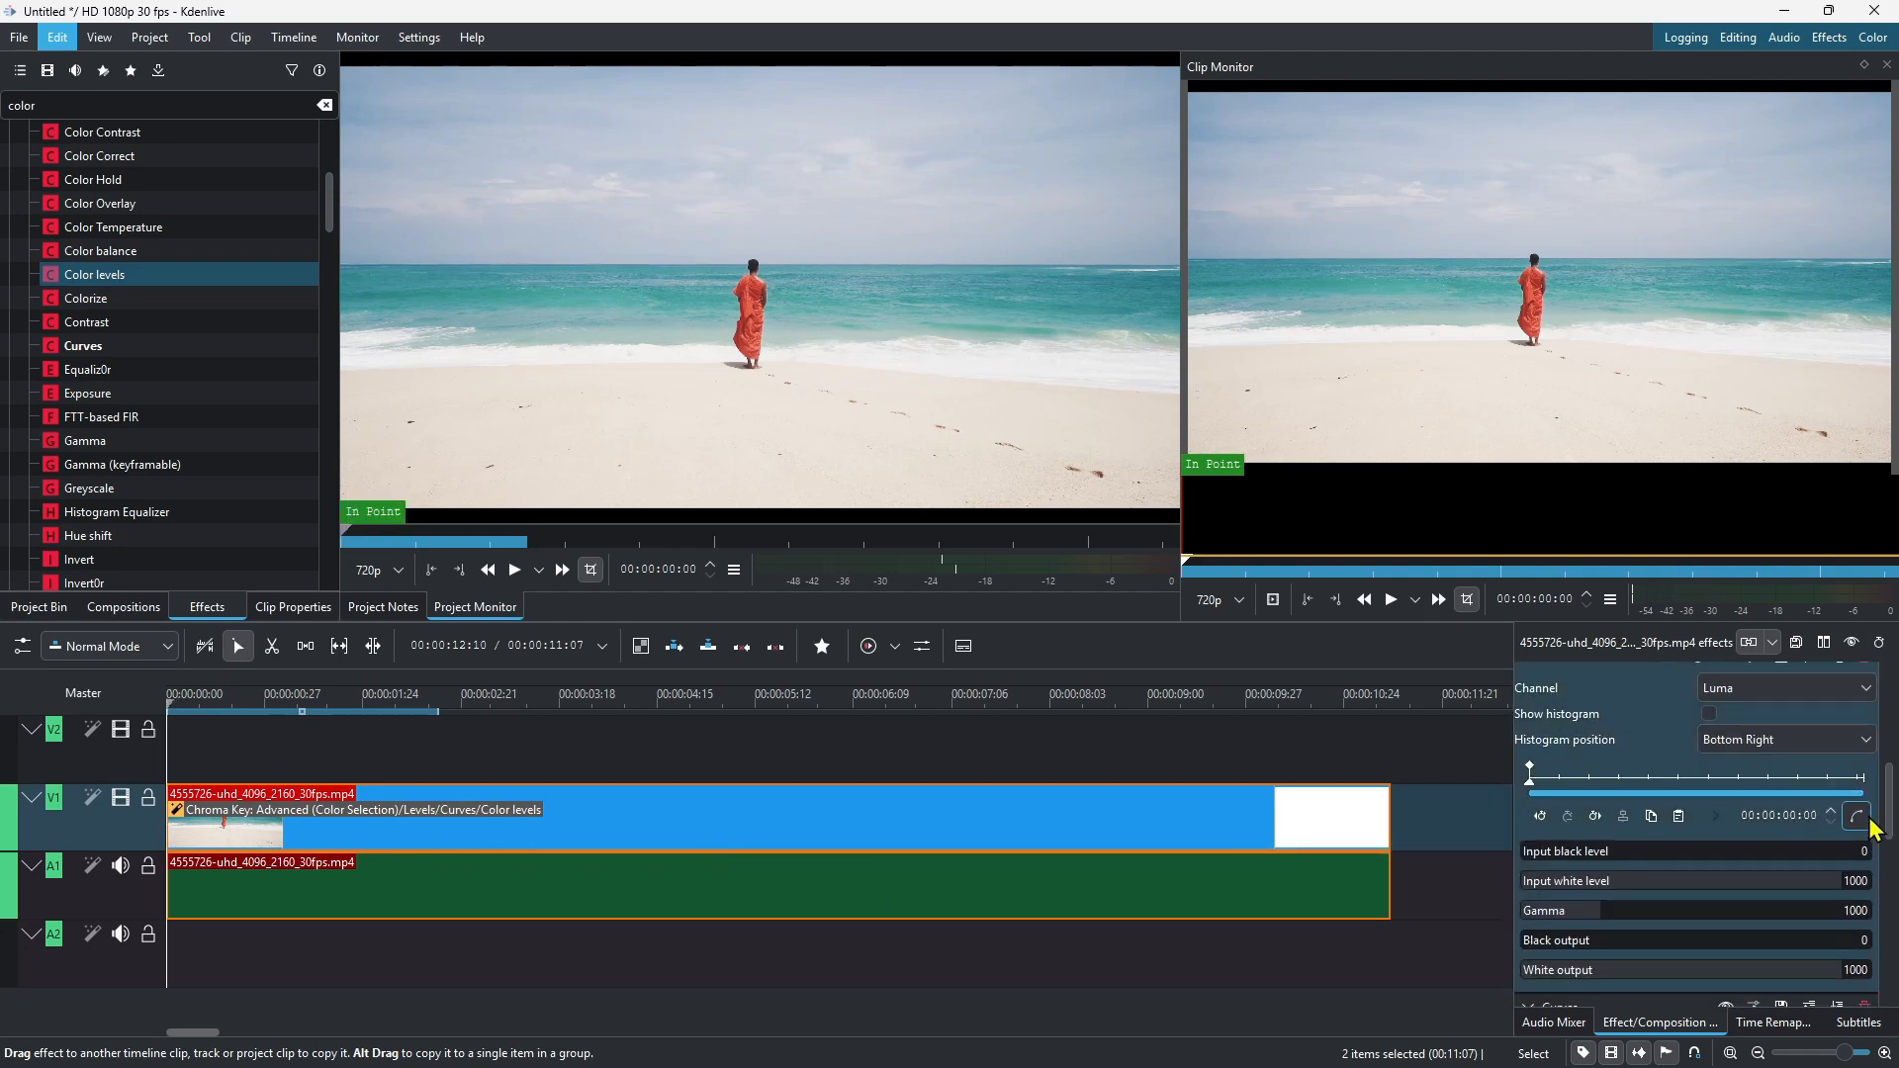
{"action": "left_click_drag", "start_coordinate": [1694, 813], "coordinate": [1716, 827]}
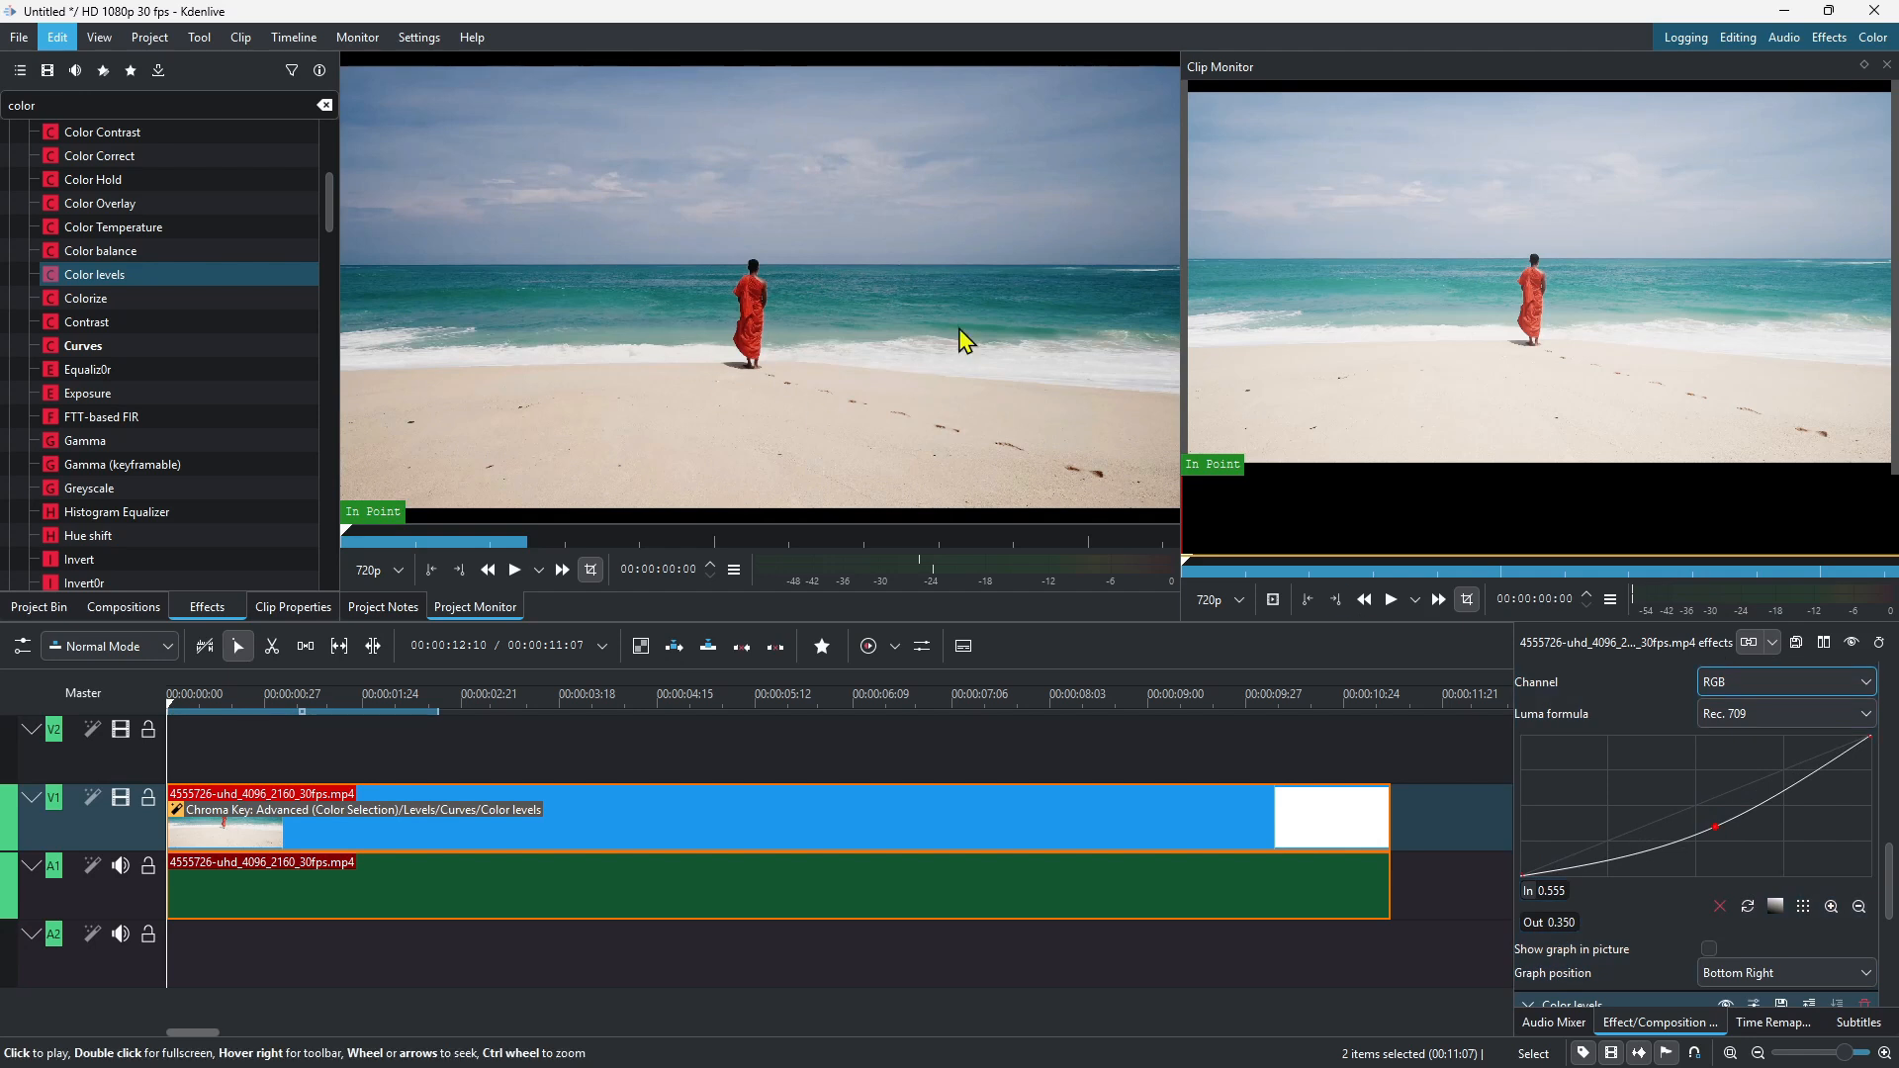
Step: Add Lift/gamma/gain to the beach clip and tint lift cyan, gamma green (R 0.226, B 0.443) and gain blue (R 0.429, G 0.238)
{"action": "scroll", "coordinate": [149, 435], "scroll_direction": "down", "scroll_amount": 2}
{"action": "left_click_drag", "start_coordinate": [109, 487], "coordinate": [514, 809]}
{"action": "scroll", "coordinate": [1825, 846], "scroll_direction": "down", "scroll_amount": 1}
{"action": "scroll", "coordinate": [1825, 847], "scroll_direction": "down", "scroll_amount": 1}
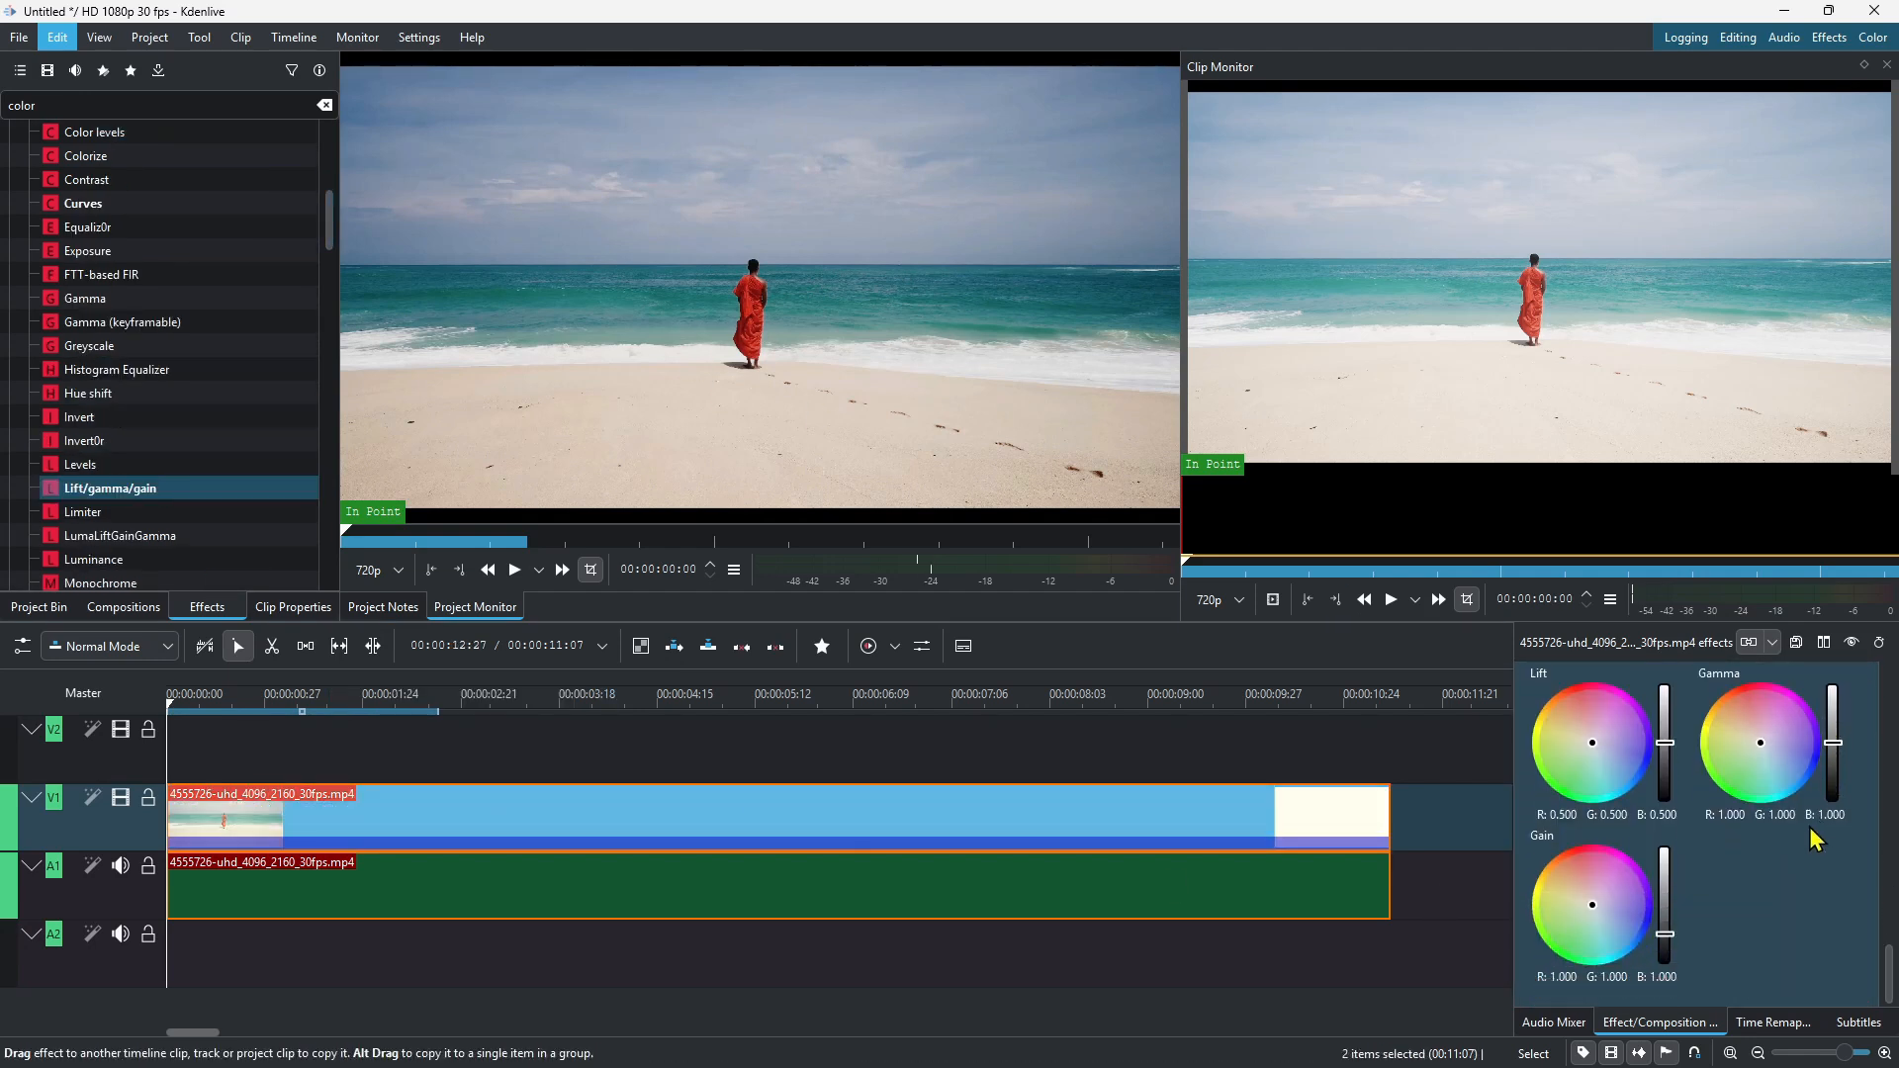
{"action": "left_click_drag", "start_coordinate": [1769, 797], "coordinate": [1742, 788]}
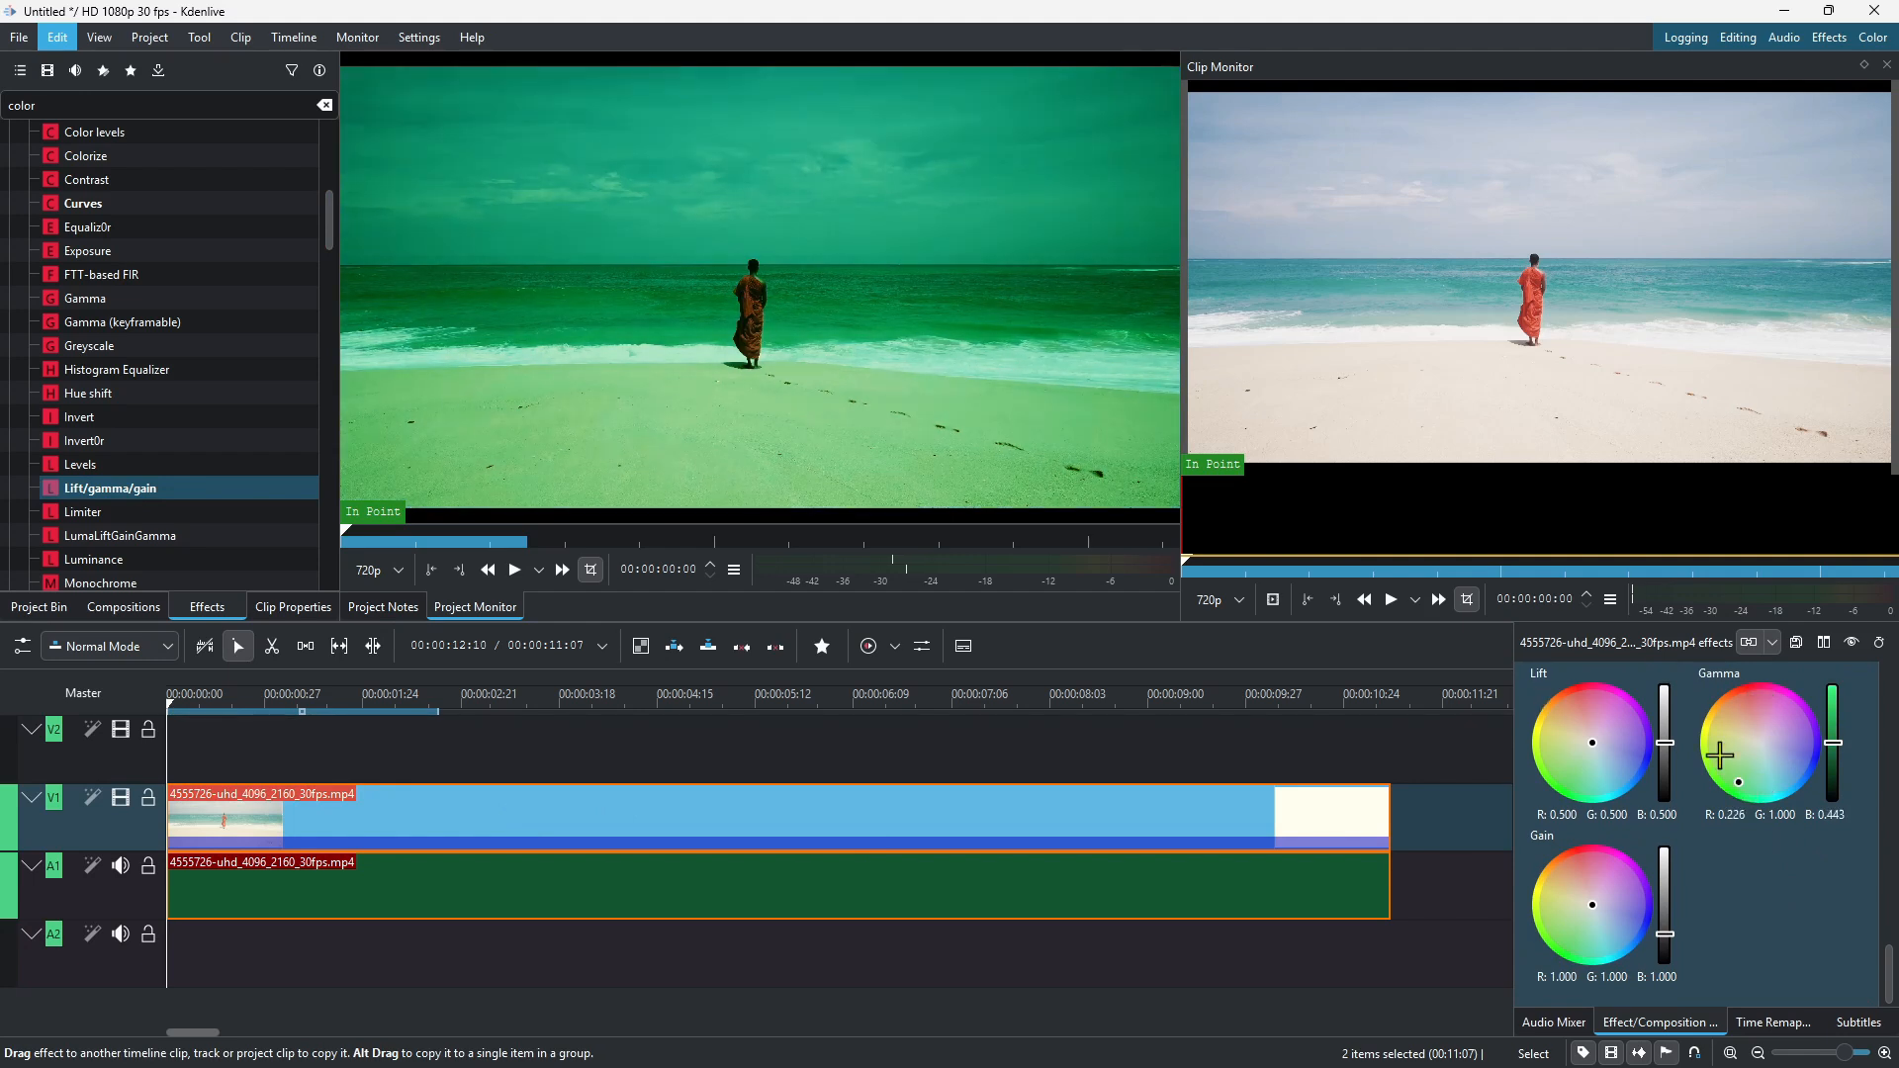
{"action": "left_click_drag", "start_coordinate": [1621, 944], "coordinate": [1639, 905]}
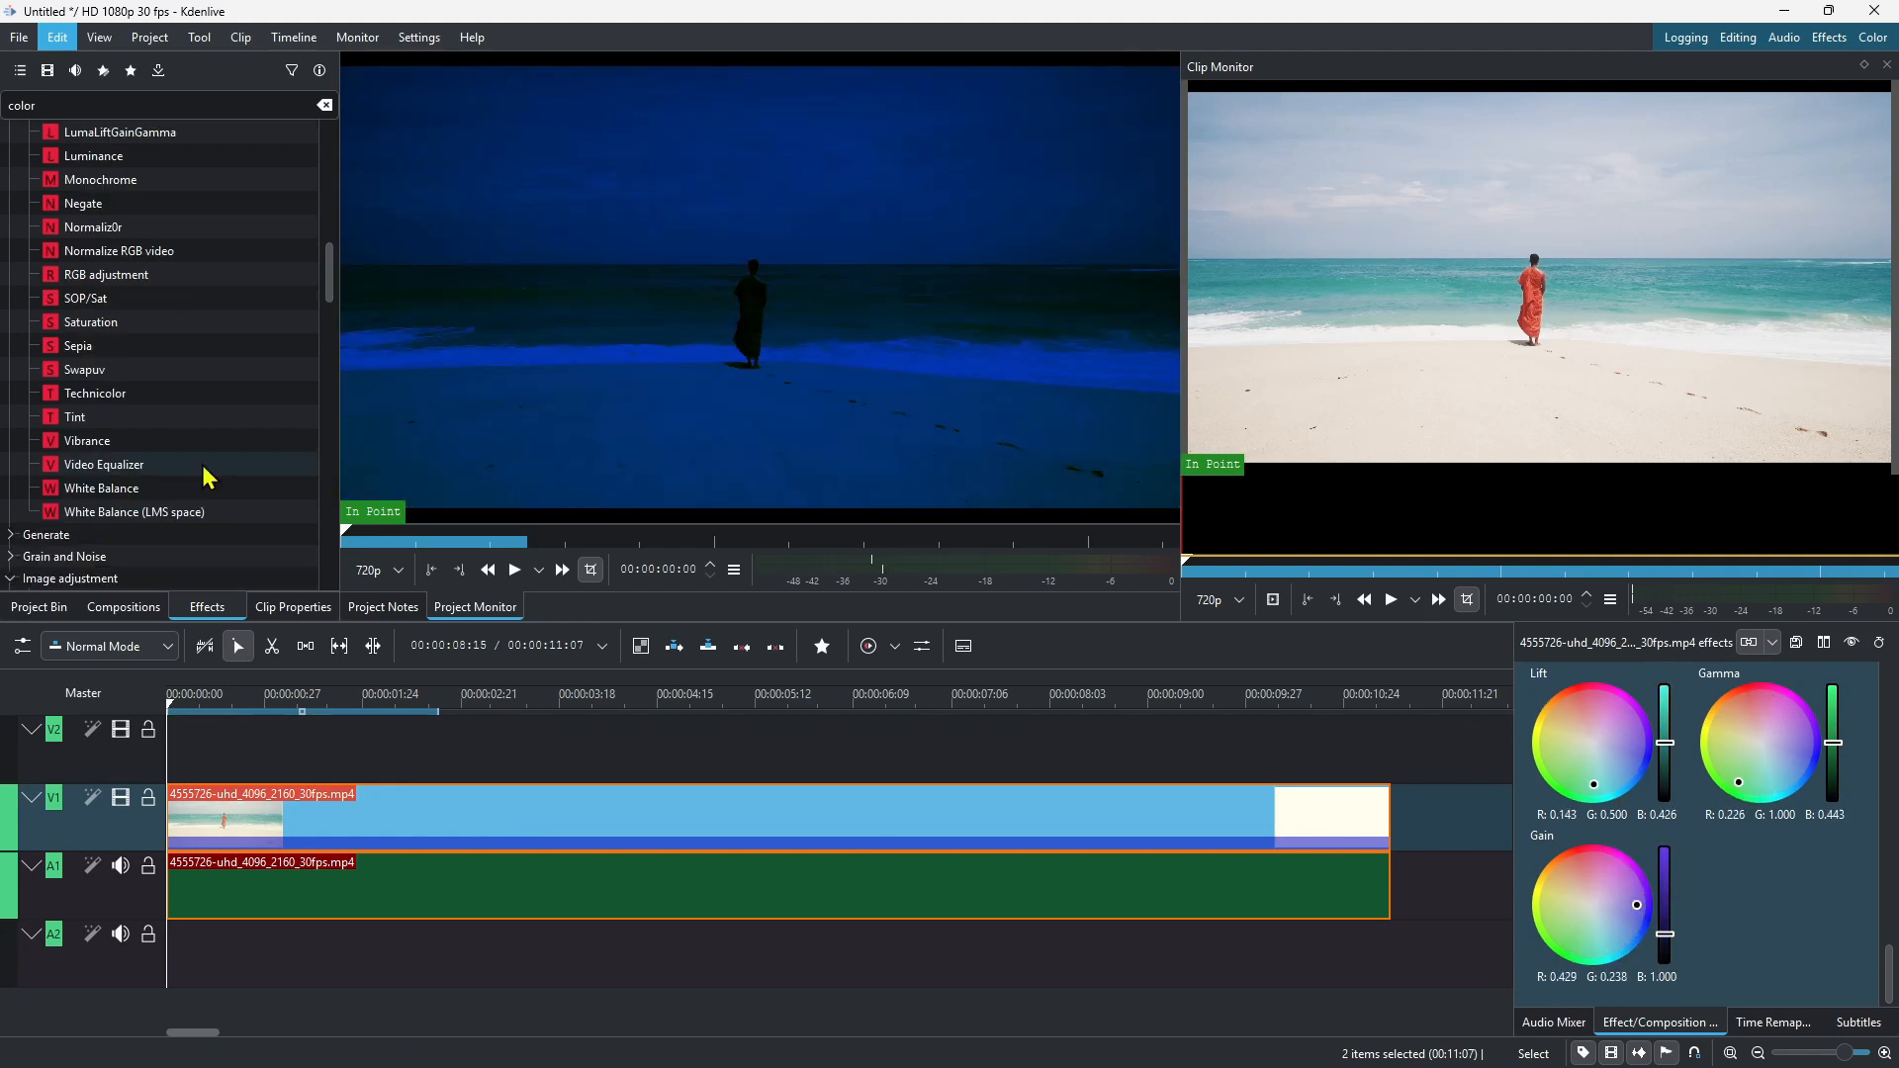
Step: Add Colorize, Color Channel Mixer and Apply LUT to the beach clip, using the GREEN_TINT LUT
{"action": "scroll", "coordinate": [208, 477], "scroll_direction": "up", "scroll_amount": 10}
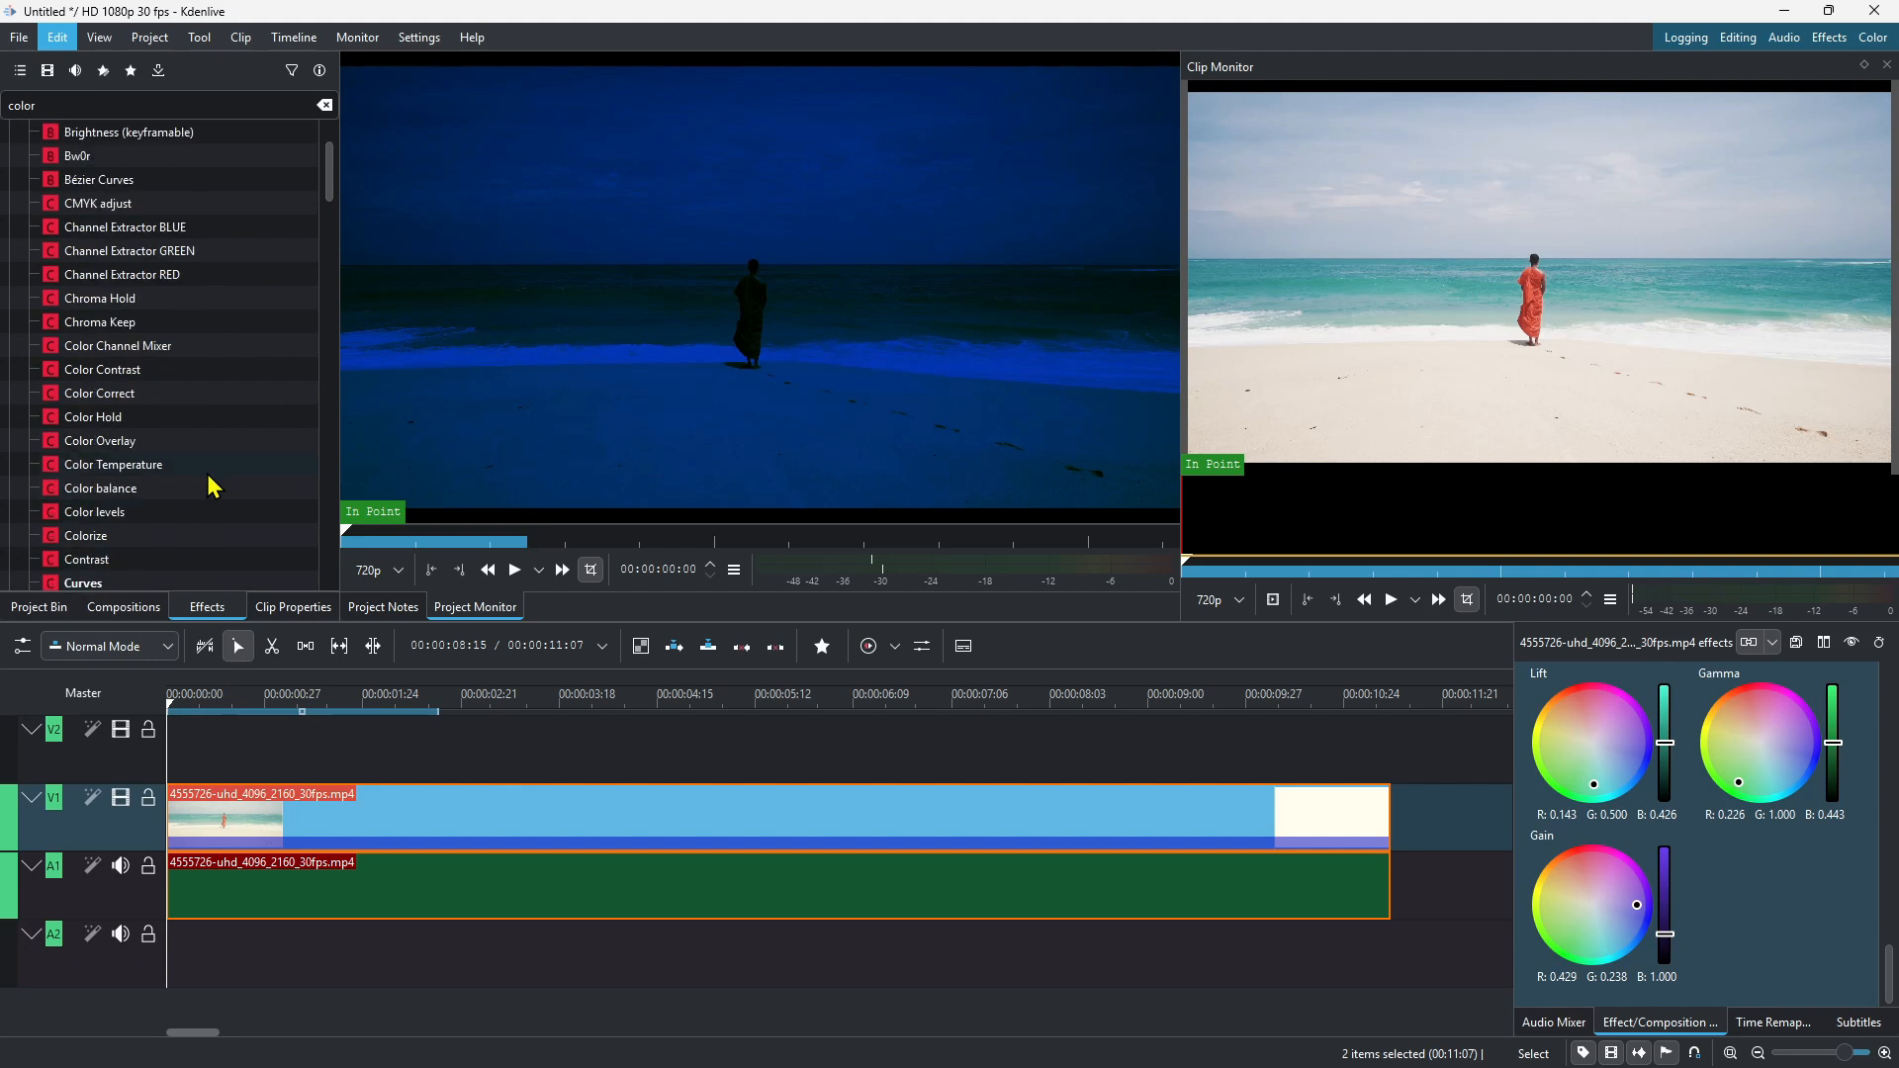
{"action": "left_click_drag", "start_coordinate": [91, 220], "coordinate": [590, 841]}
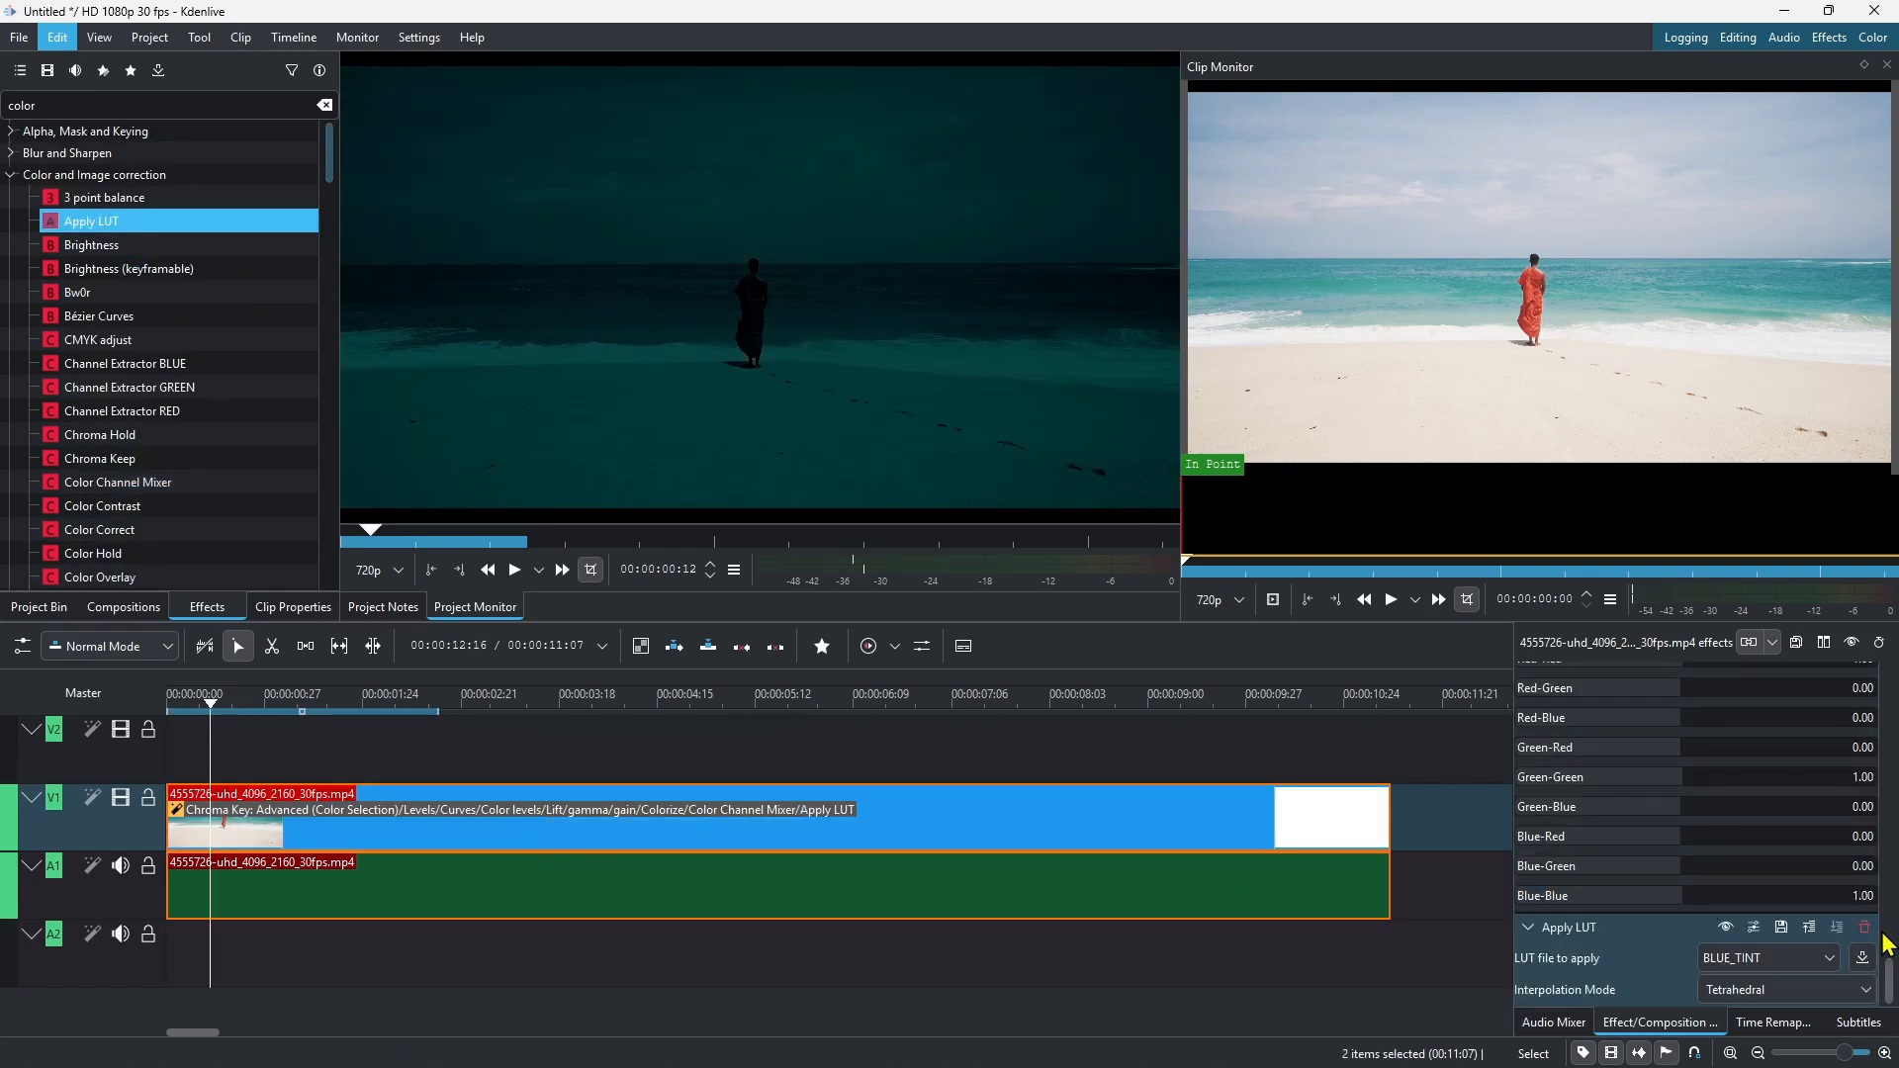
{"action": "left_click", "coordinate": [1831, 969]}
{"action": "left_click", "coordinate": [1768, 881]}
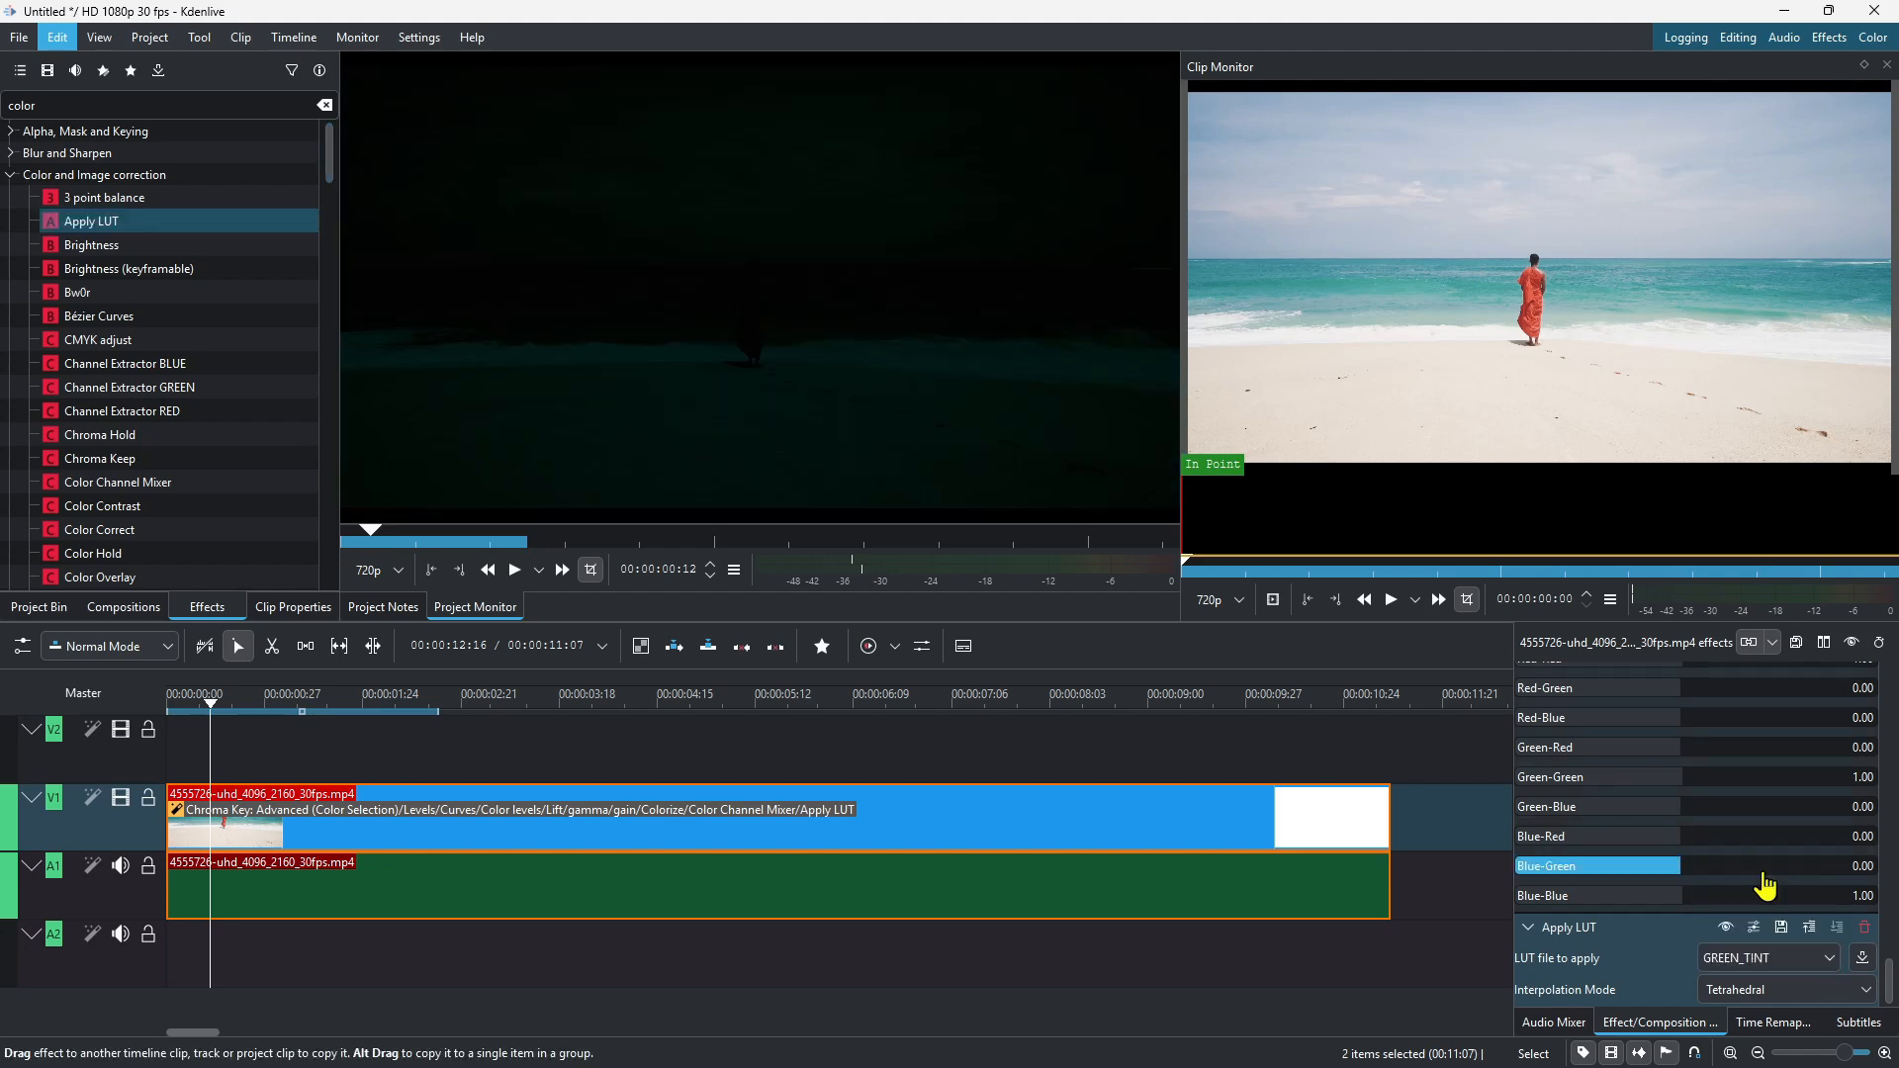
{"action": "left_click_drag", "start_coordinate": [119, 539], "coordinate": [574, 831]}
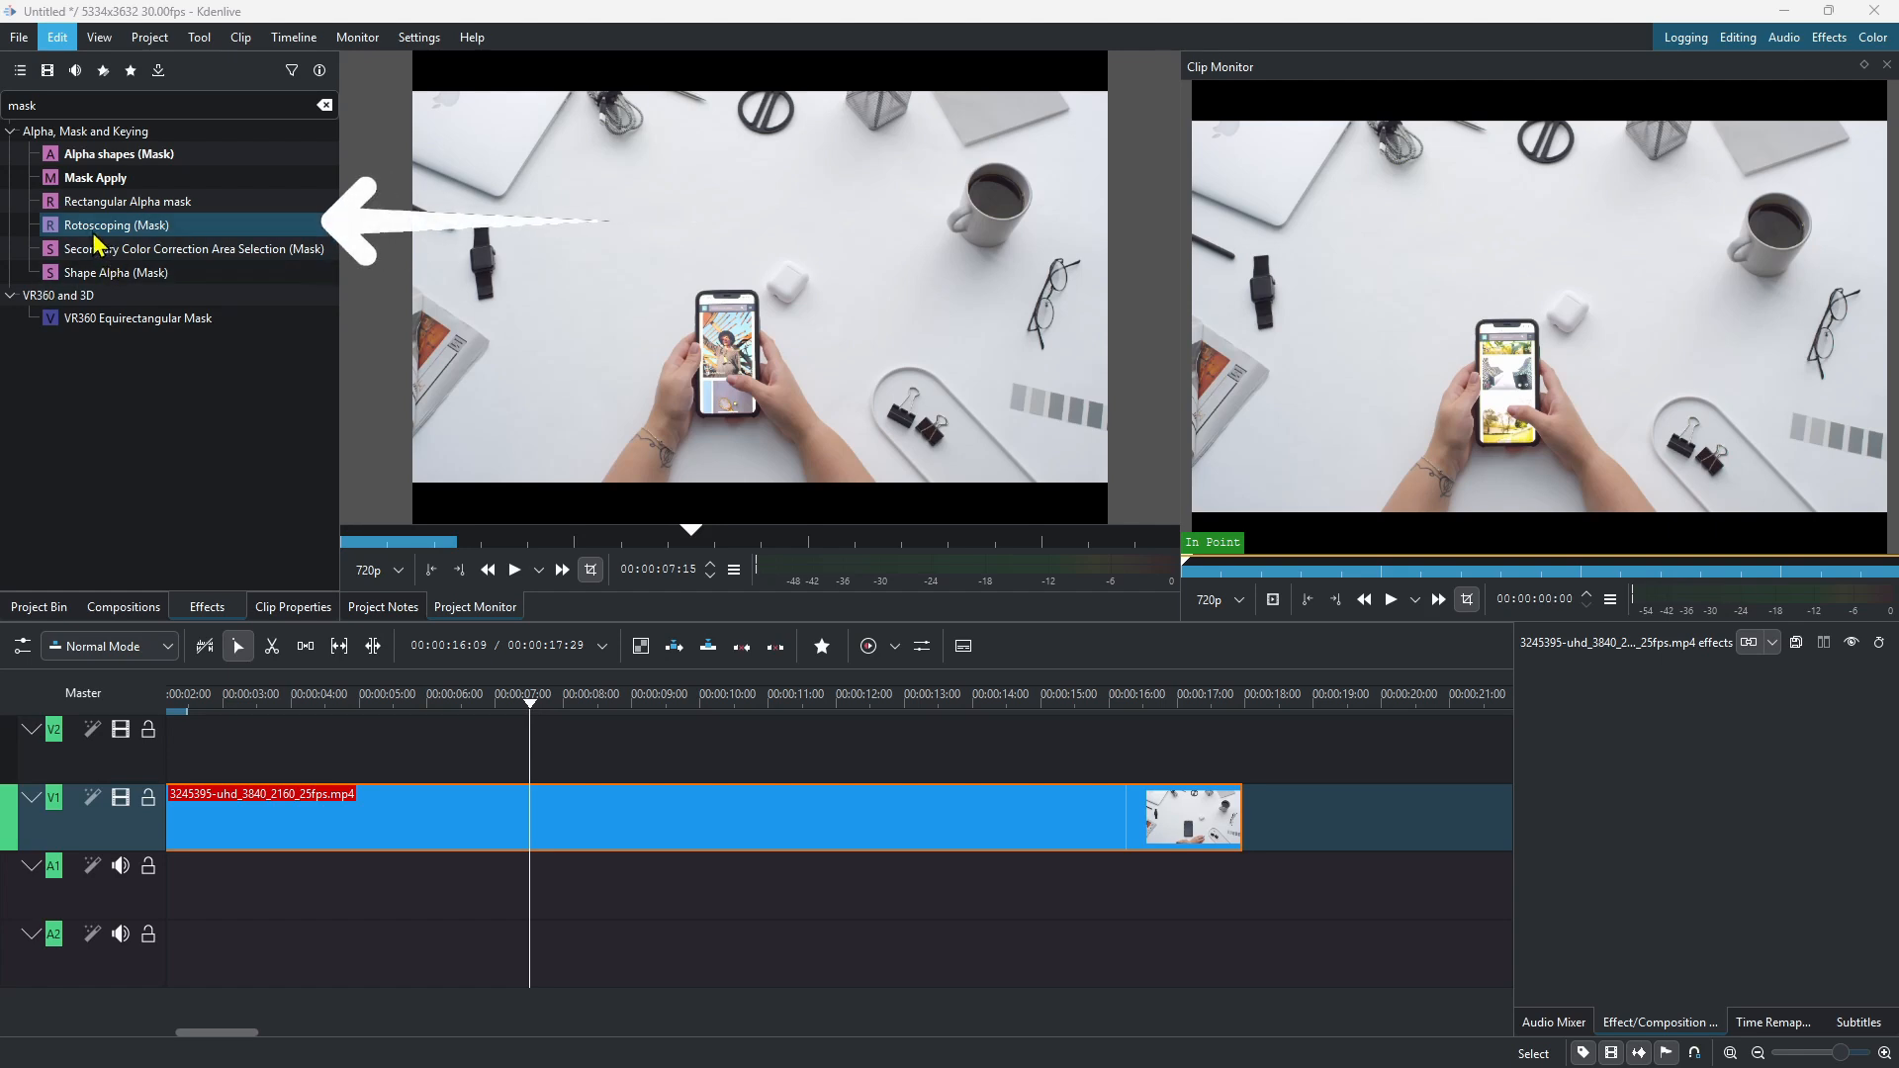
Step: Add Rotoscoping (Mask) to the V1 clip with a closed outline around the phone and hand, and set the alpha operation to Subtract
{"action": "left_click_drag", "start_coordinate": [133, 226], "coordinate": [332, 824]}
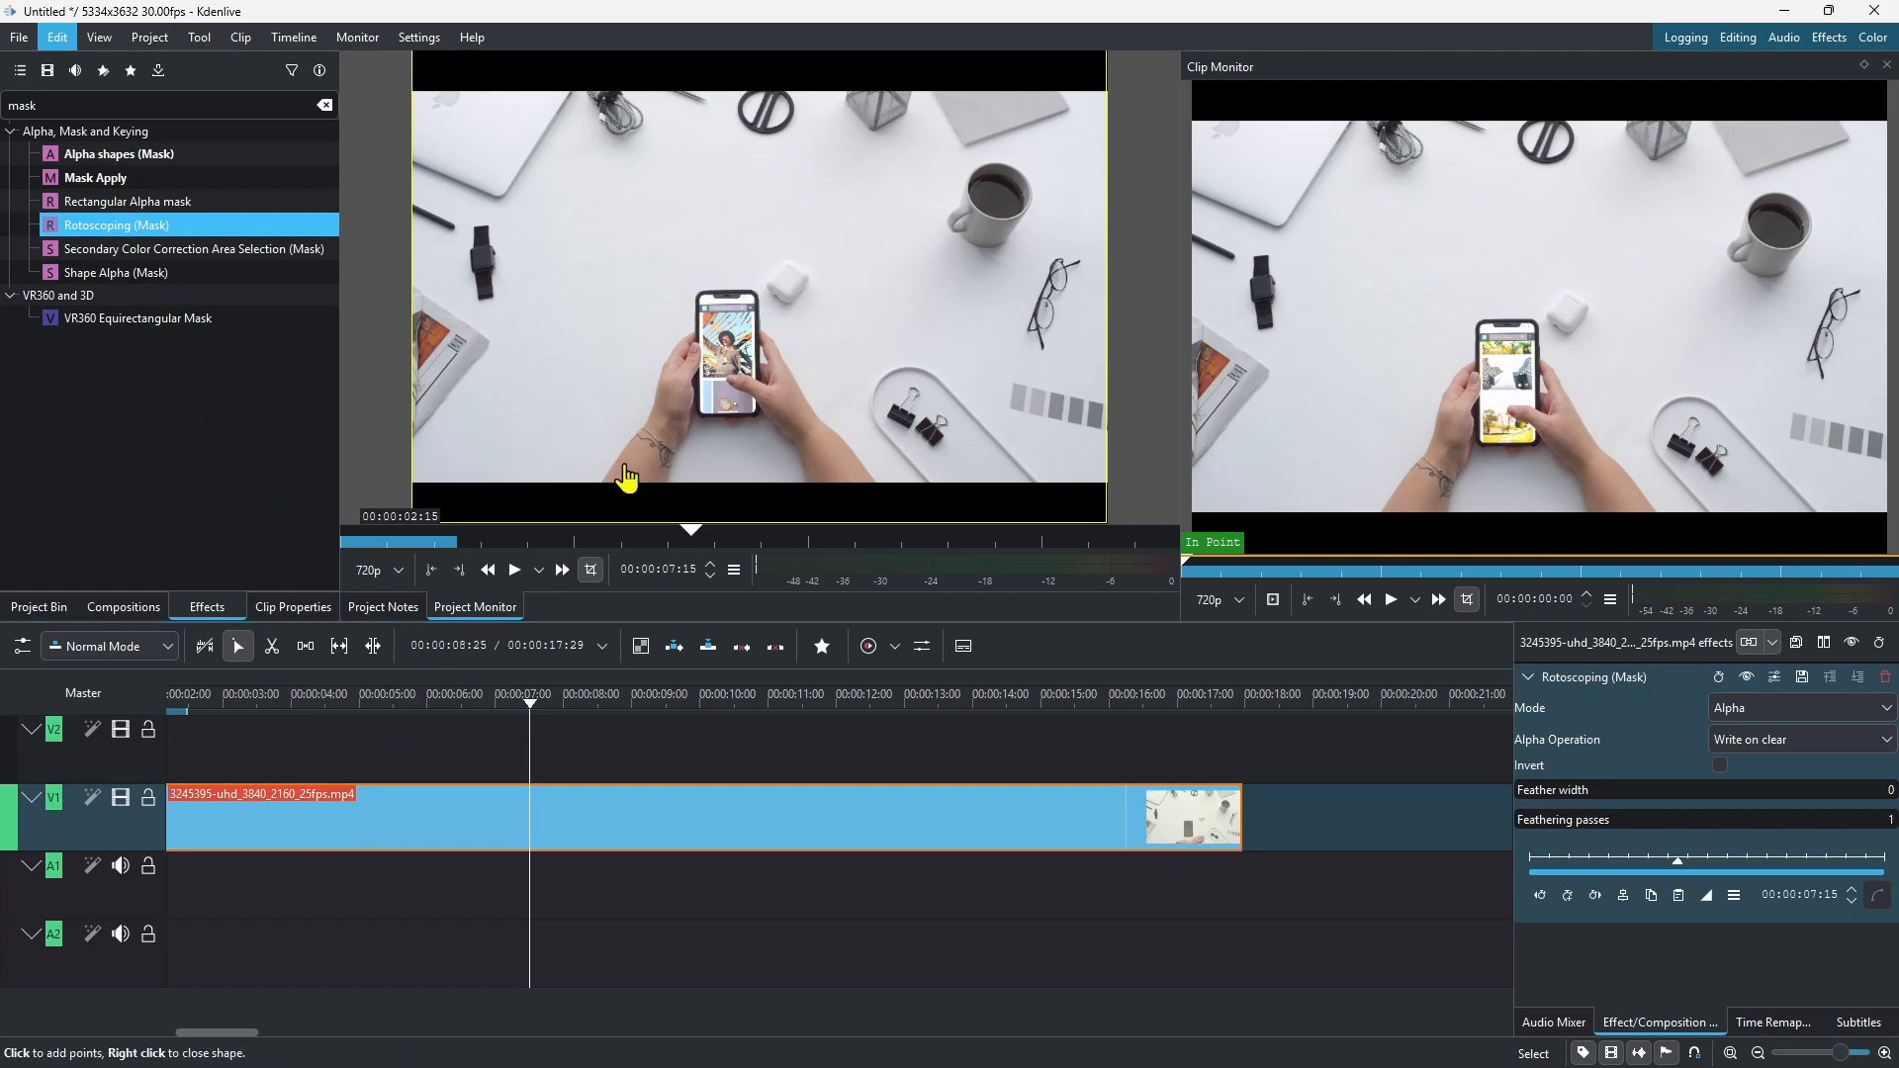
{"action": "left_click", "coordinate": [683, 278]}
{"action": "left_click", "coordinate": [672, 308]}
{"action": "left_click", "coordinate": [660, 337]}
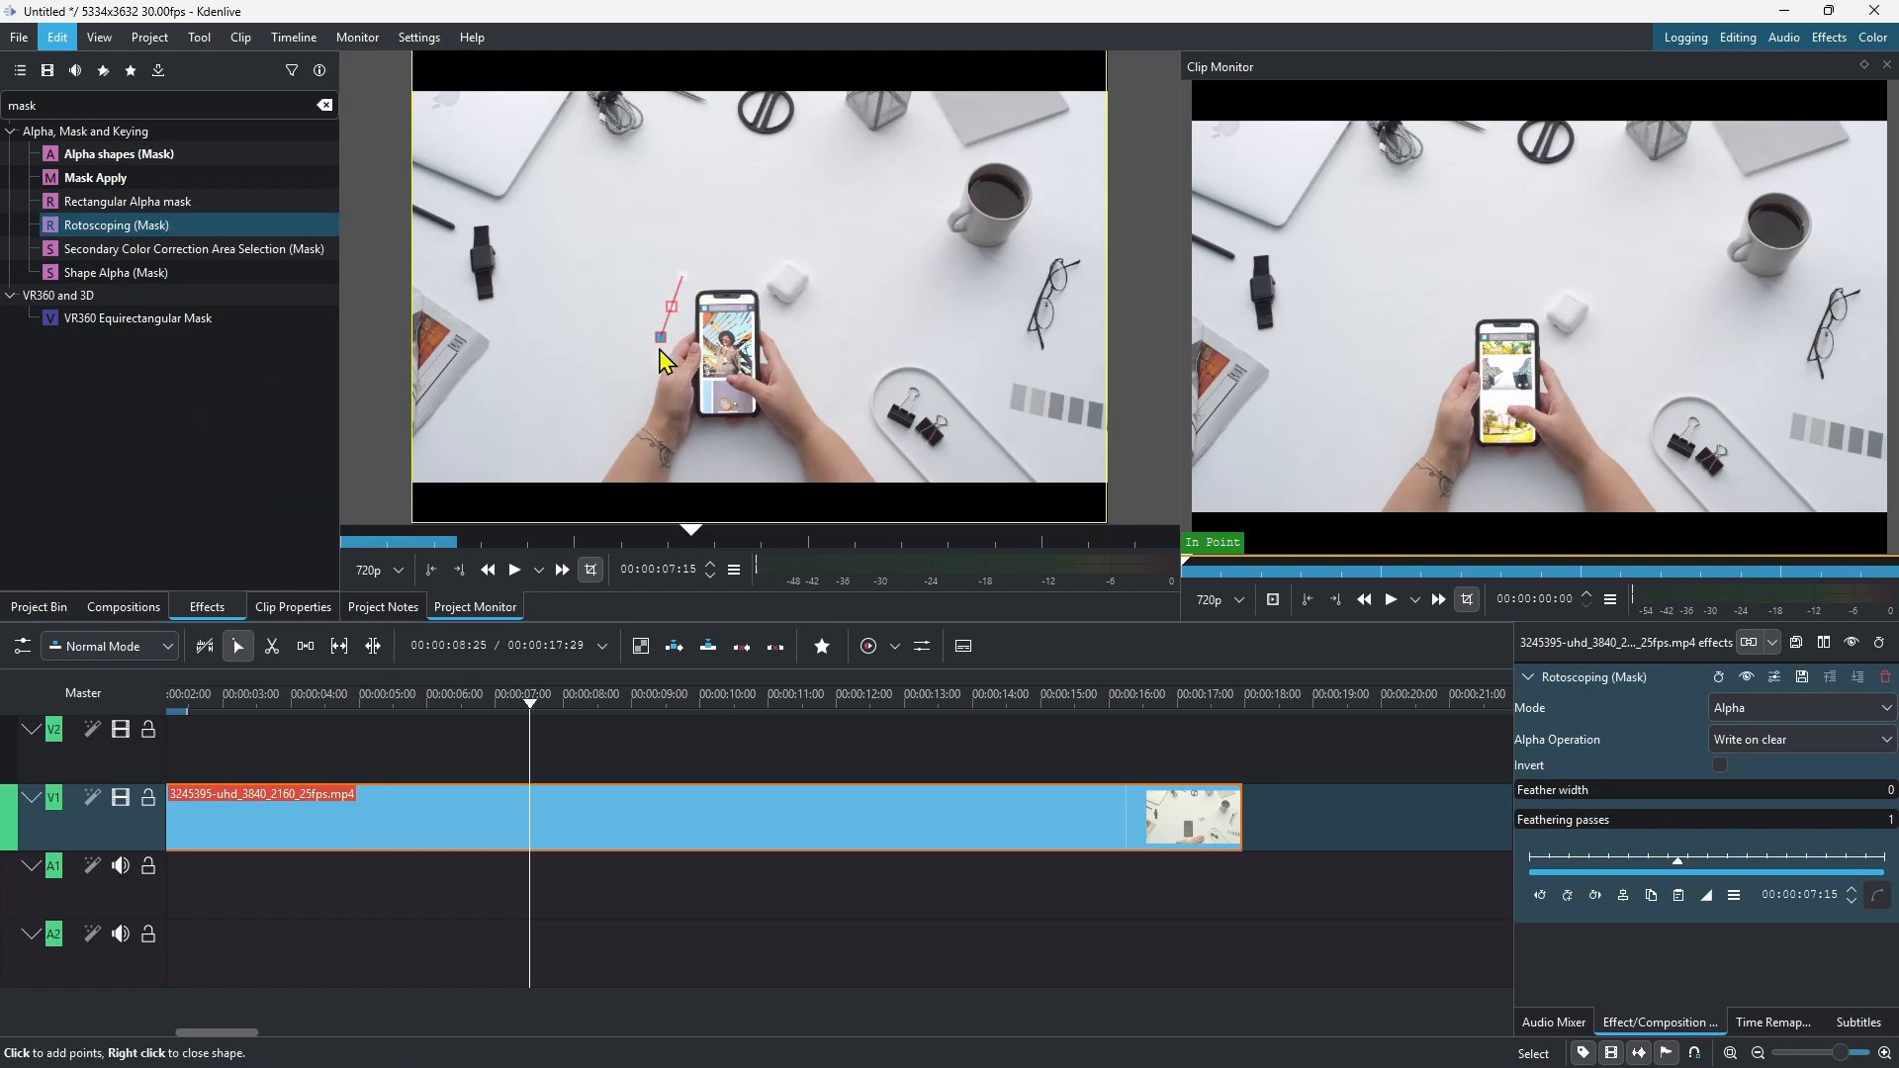
{"action": "left_click", "coordinate": [785, 291]}
{"action": "left_click", "coordinate": [757, 250]}
{"action": "left_click", "coordinate": [683, 276]}
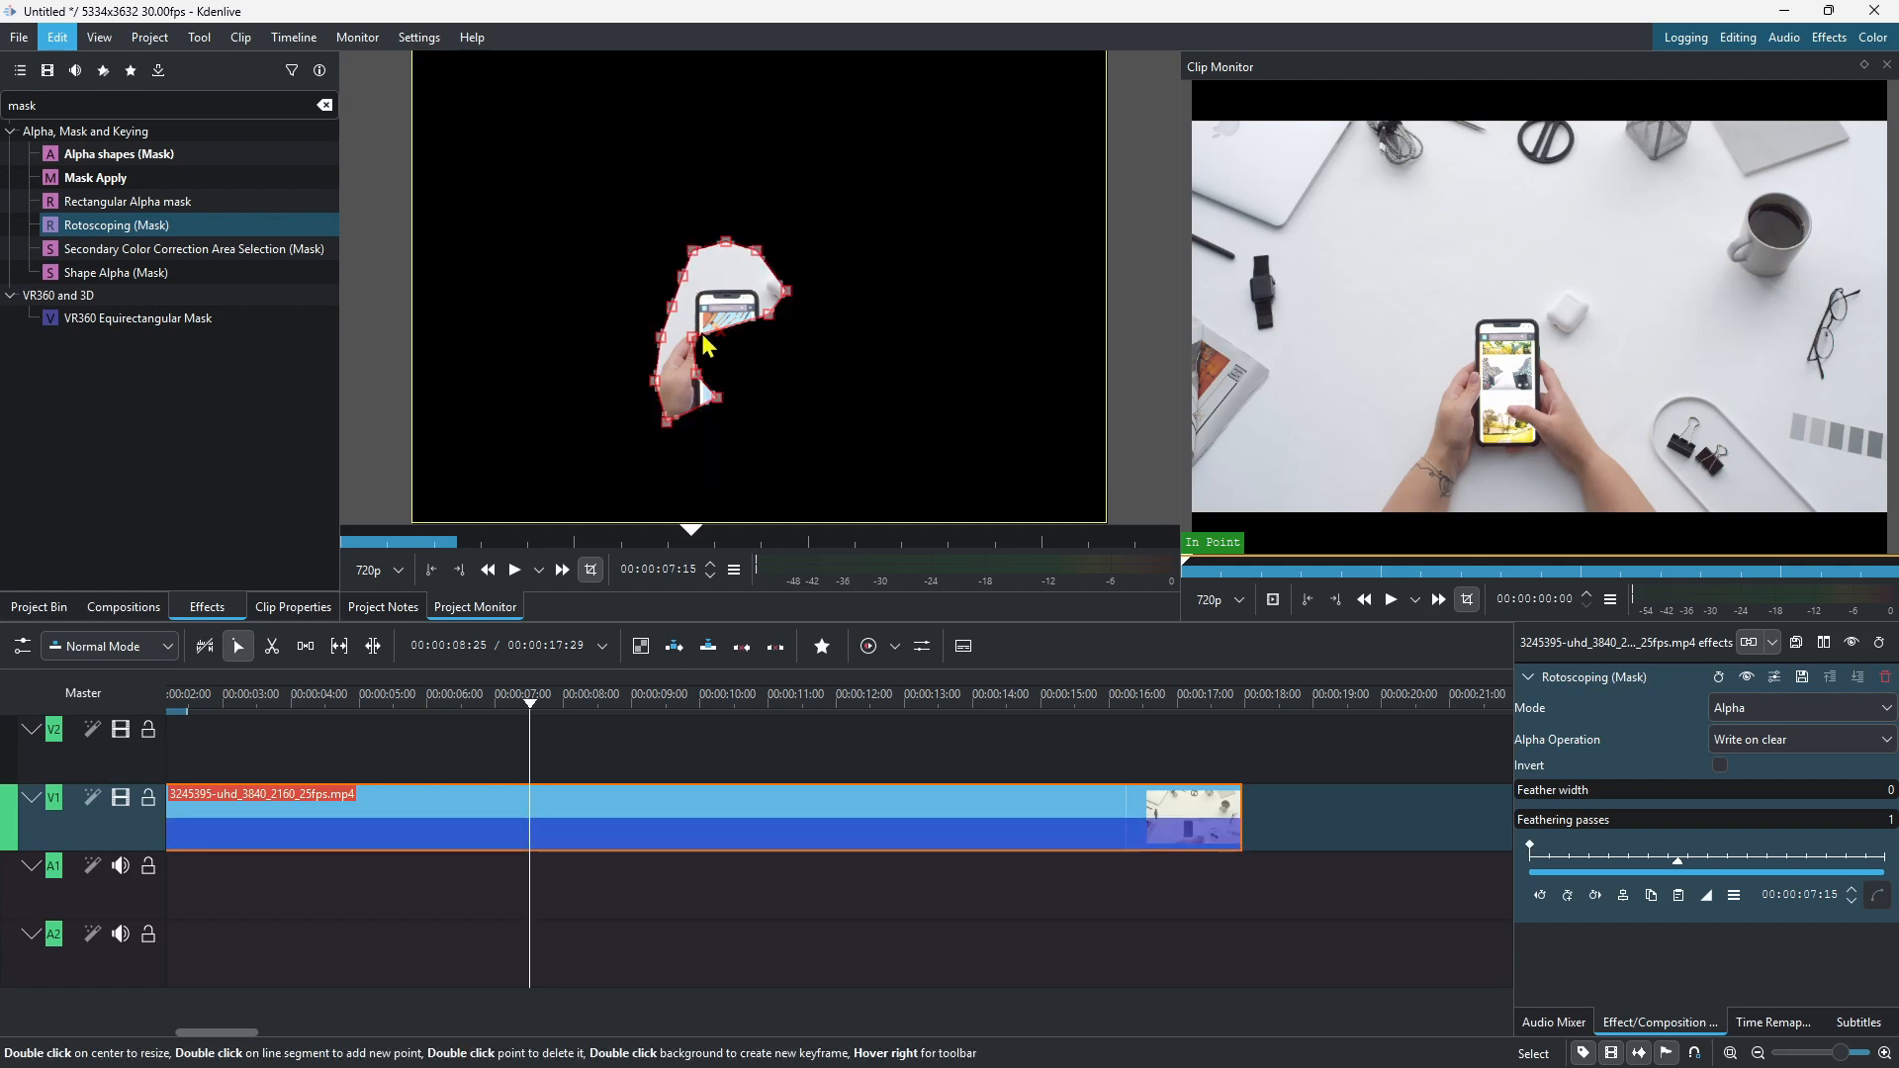
{"action": "left_click", "coordinate": [1820, 747]}
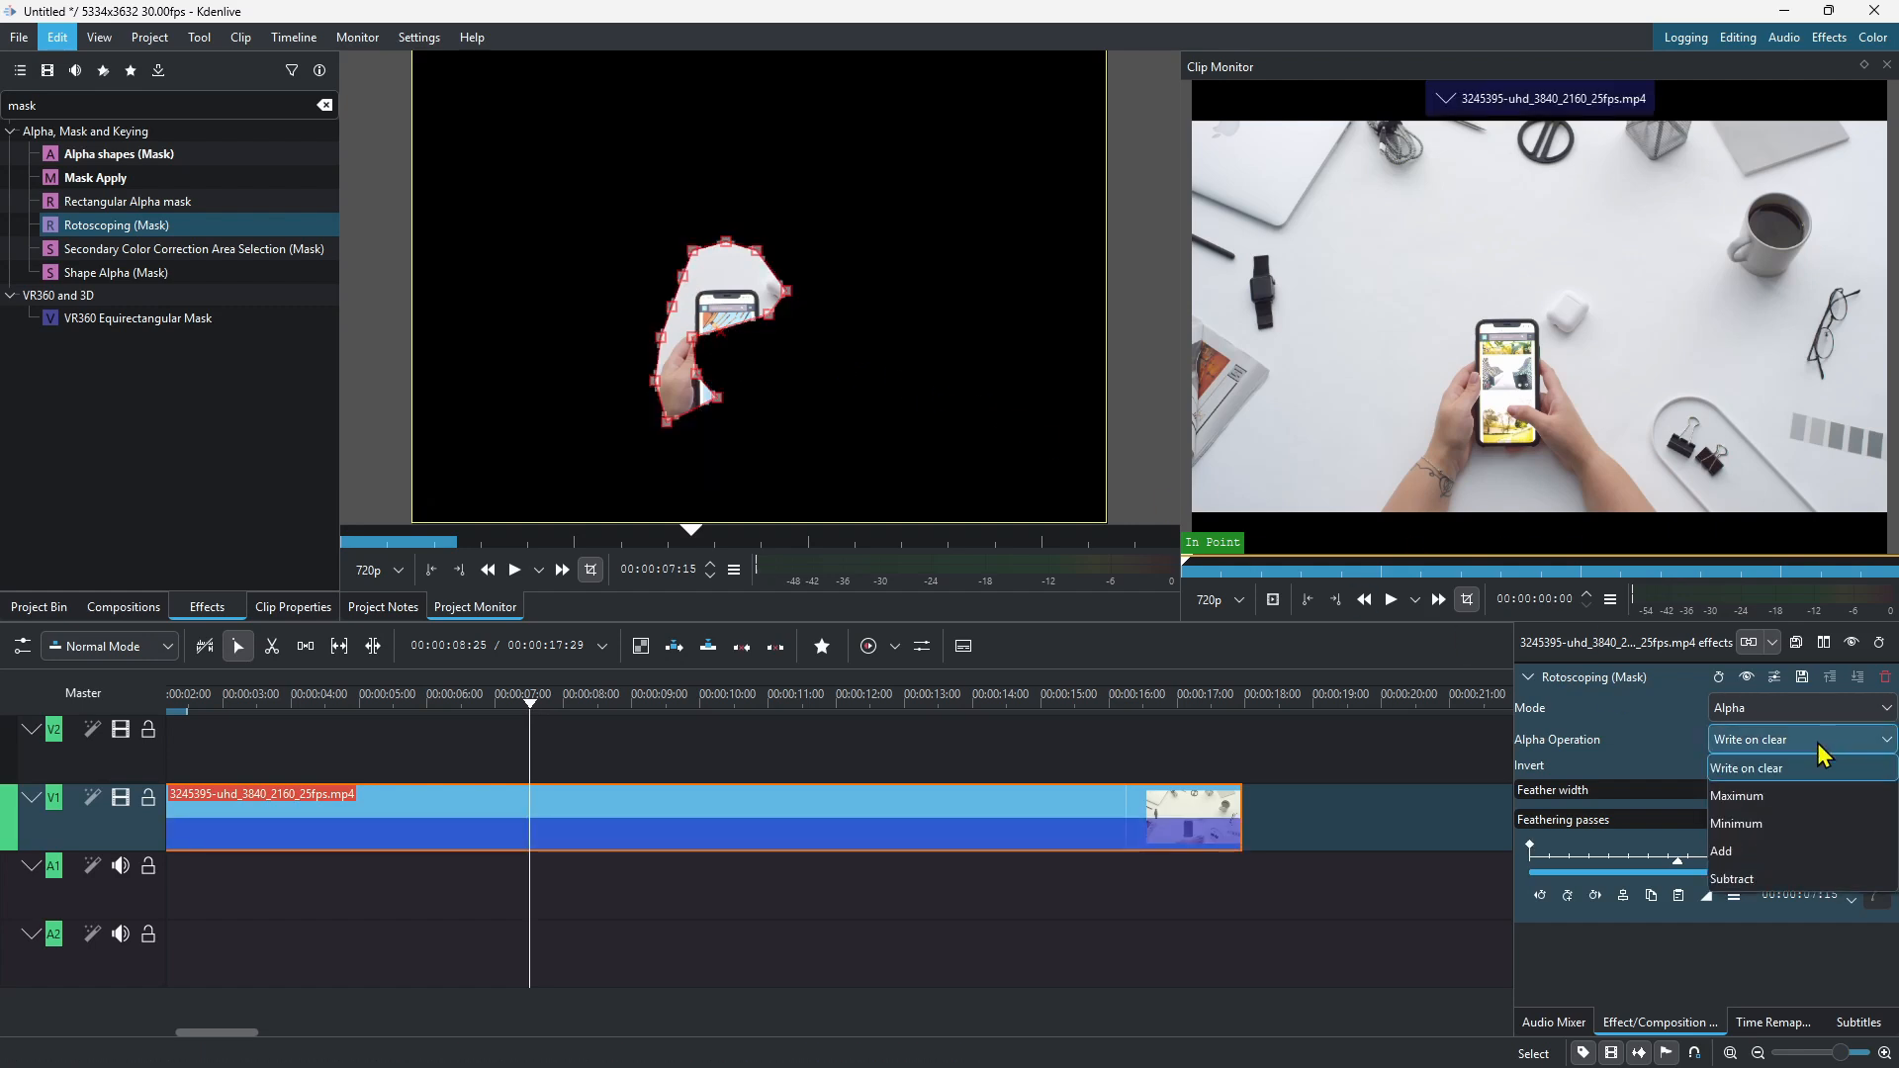
{"action": "left_click", "coordinate": [1757, 878]}
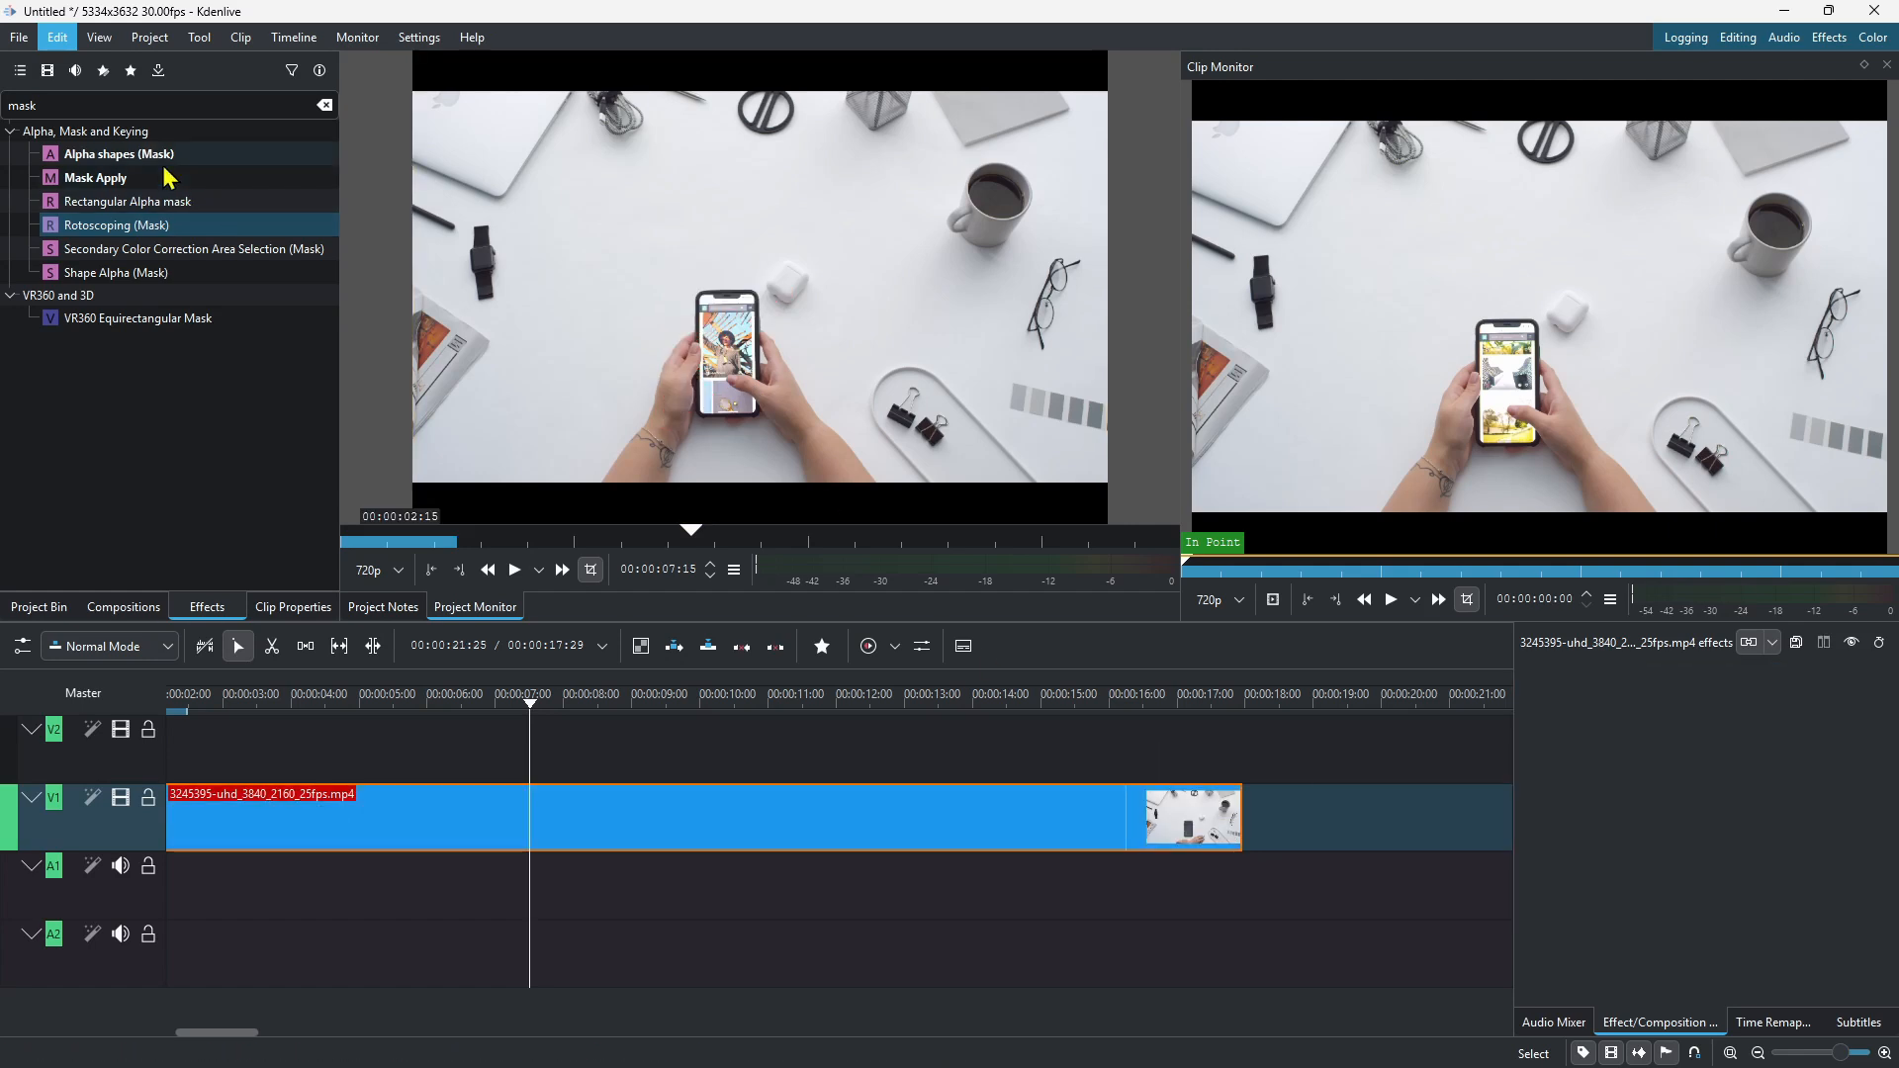
Step: Add Alpha shapes (Mask) to the V1 phone clip and set its shape to Ellipse
{"action": "left_click_drag", "start_coordinate": [139, 161], "coordinate": [392, 834]}
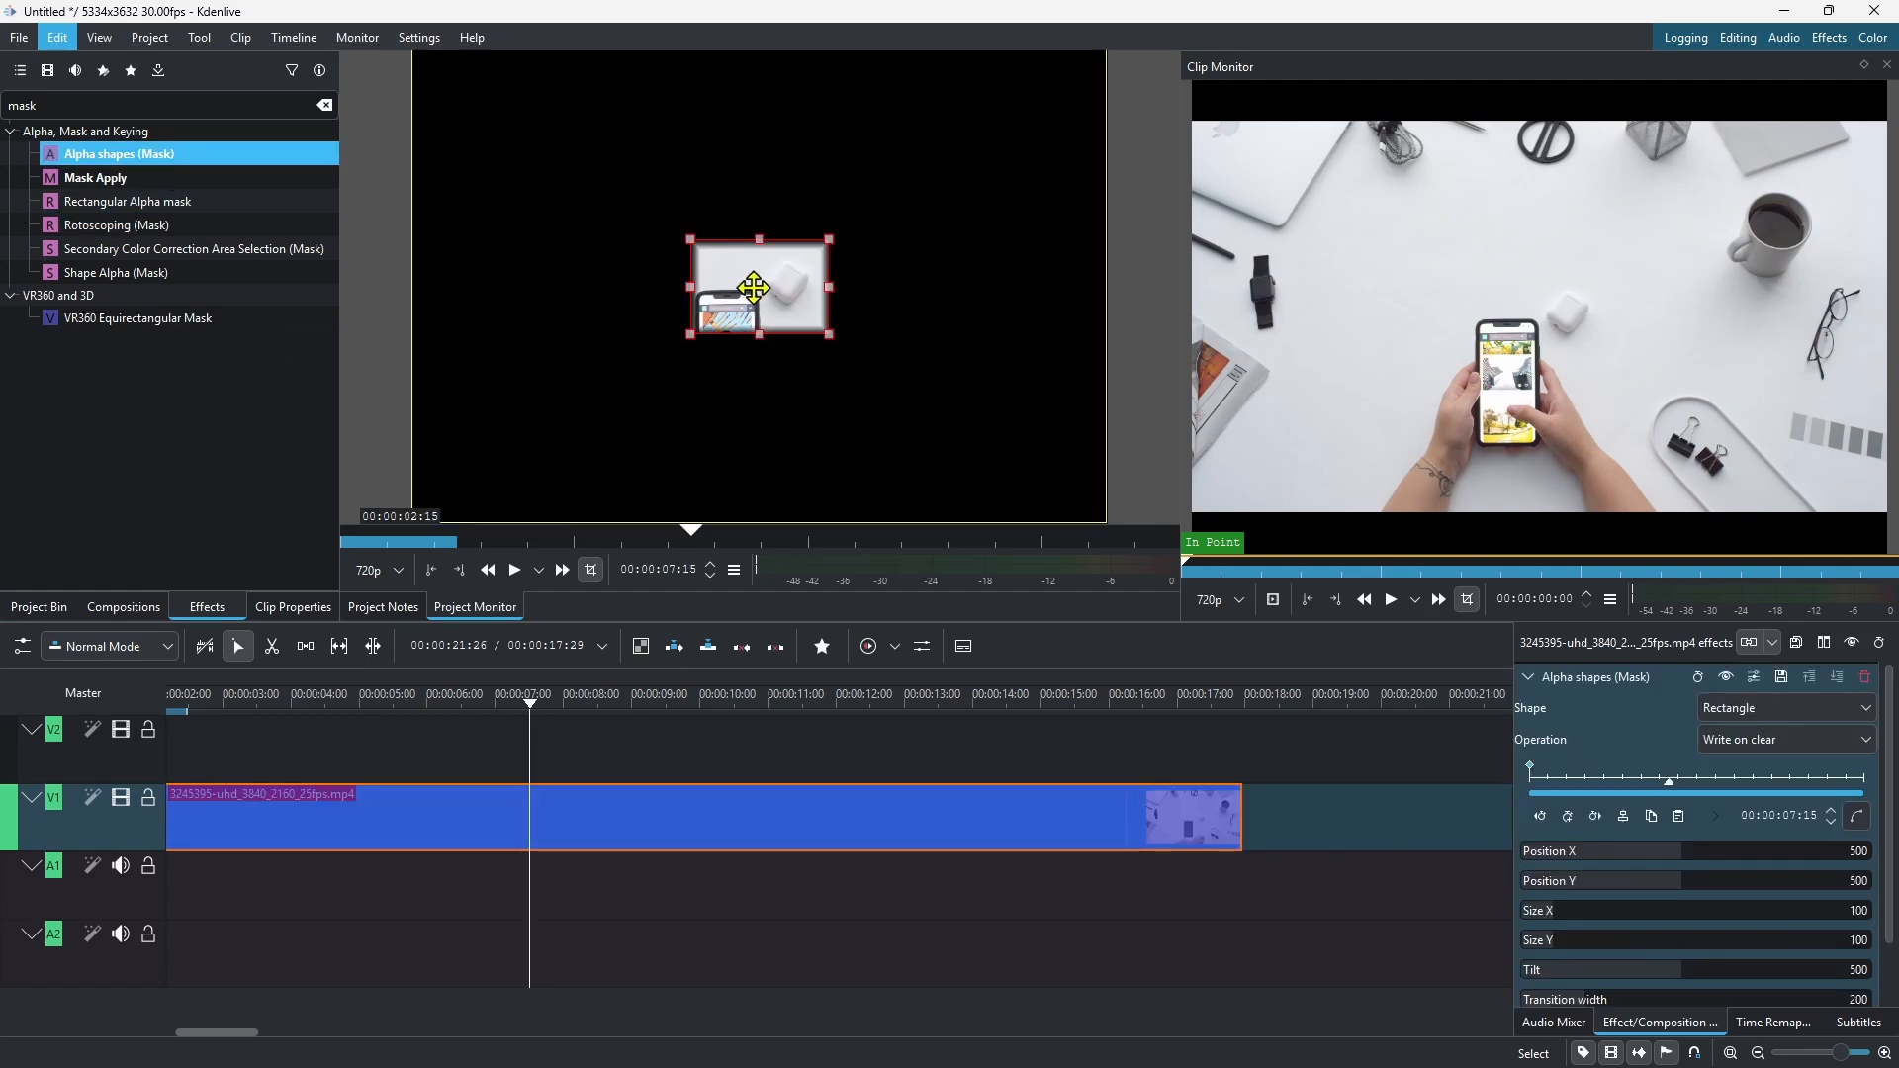
{"action": "left_click", "coordinate": [1781, 708]}
{"action": "left_click", "coordinate": [1741, 763]}
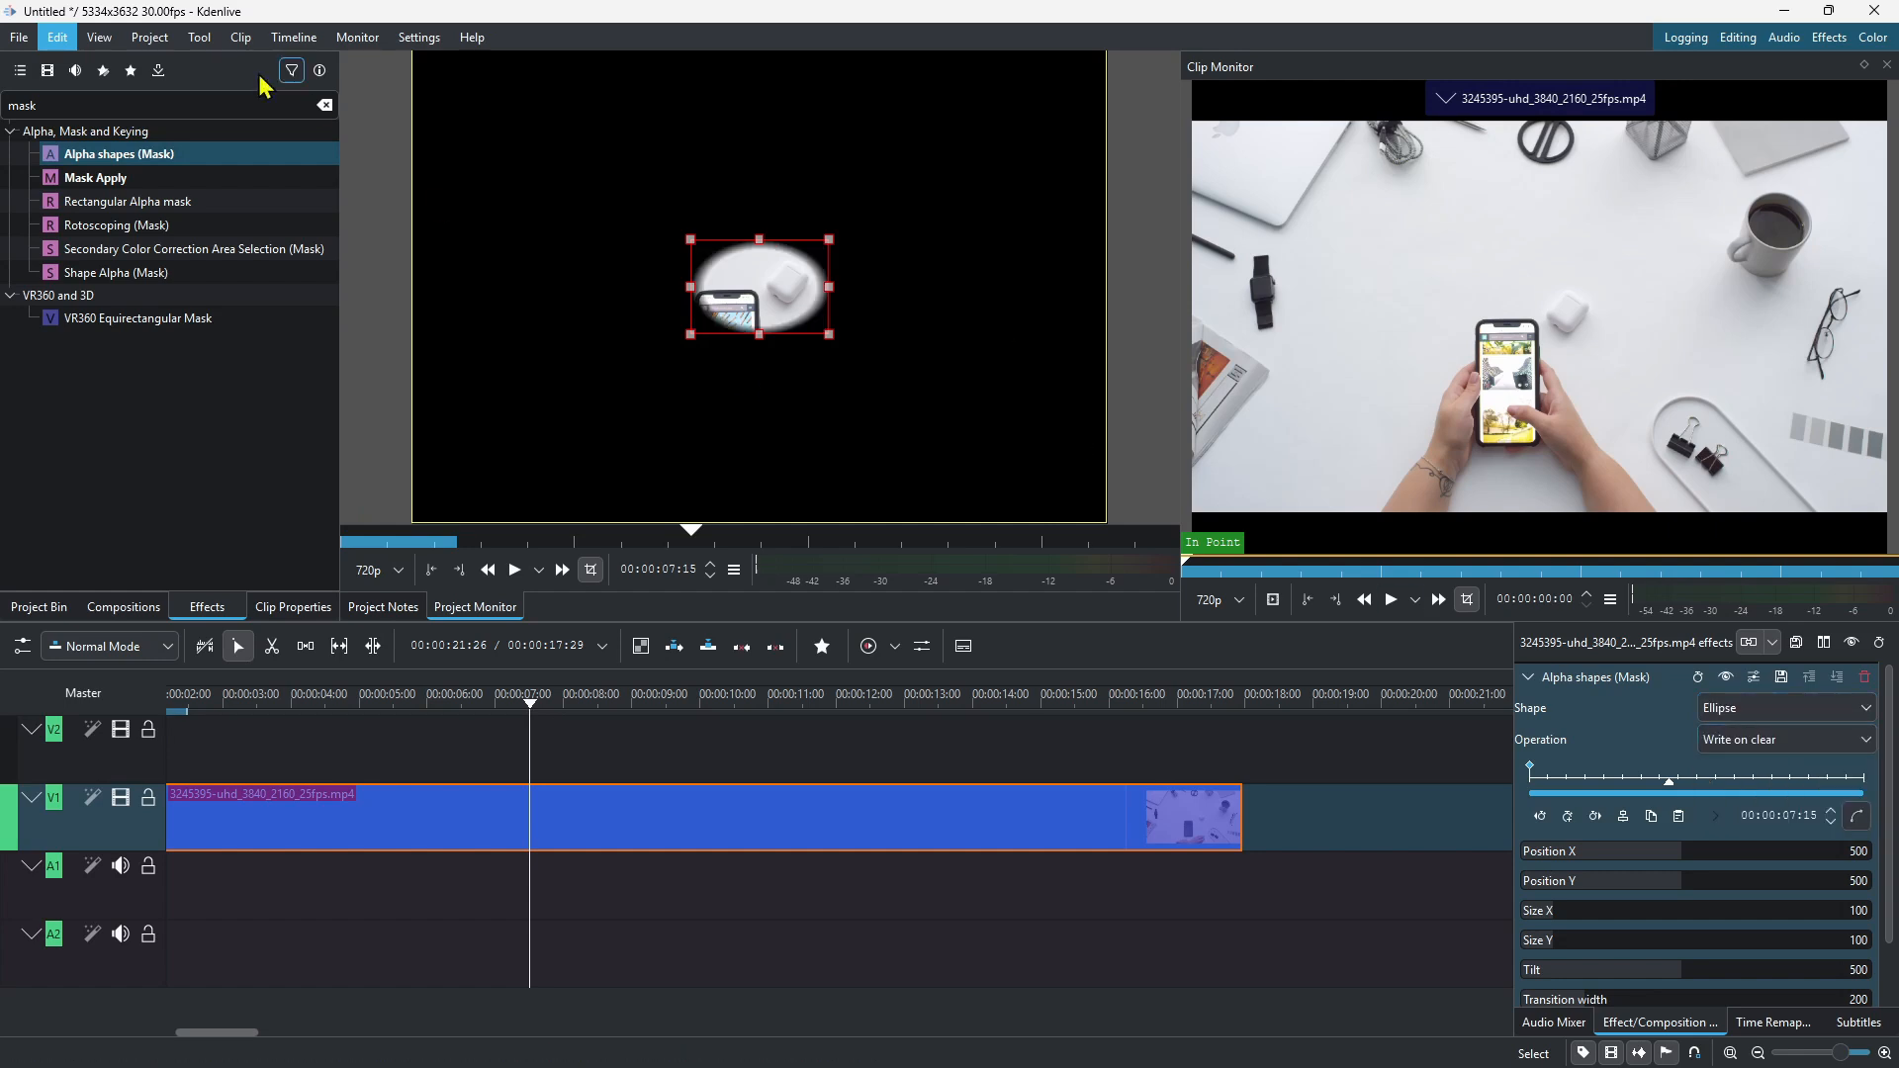
Step: Add Mask Apply after the Alpha shapes mask on the phone clip and disable it
{"action": "left_click_drag", "start_coordinate": [79, 185], "coordinate": [559, 788]}
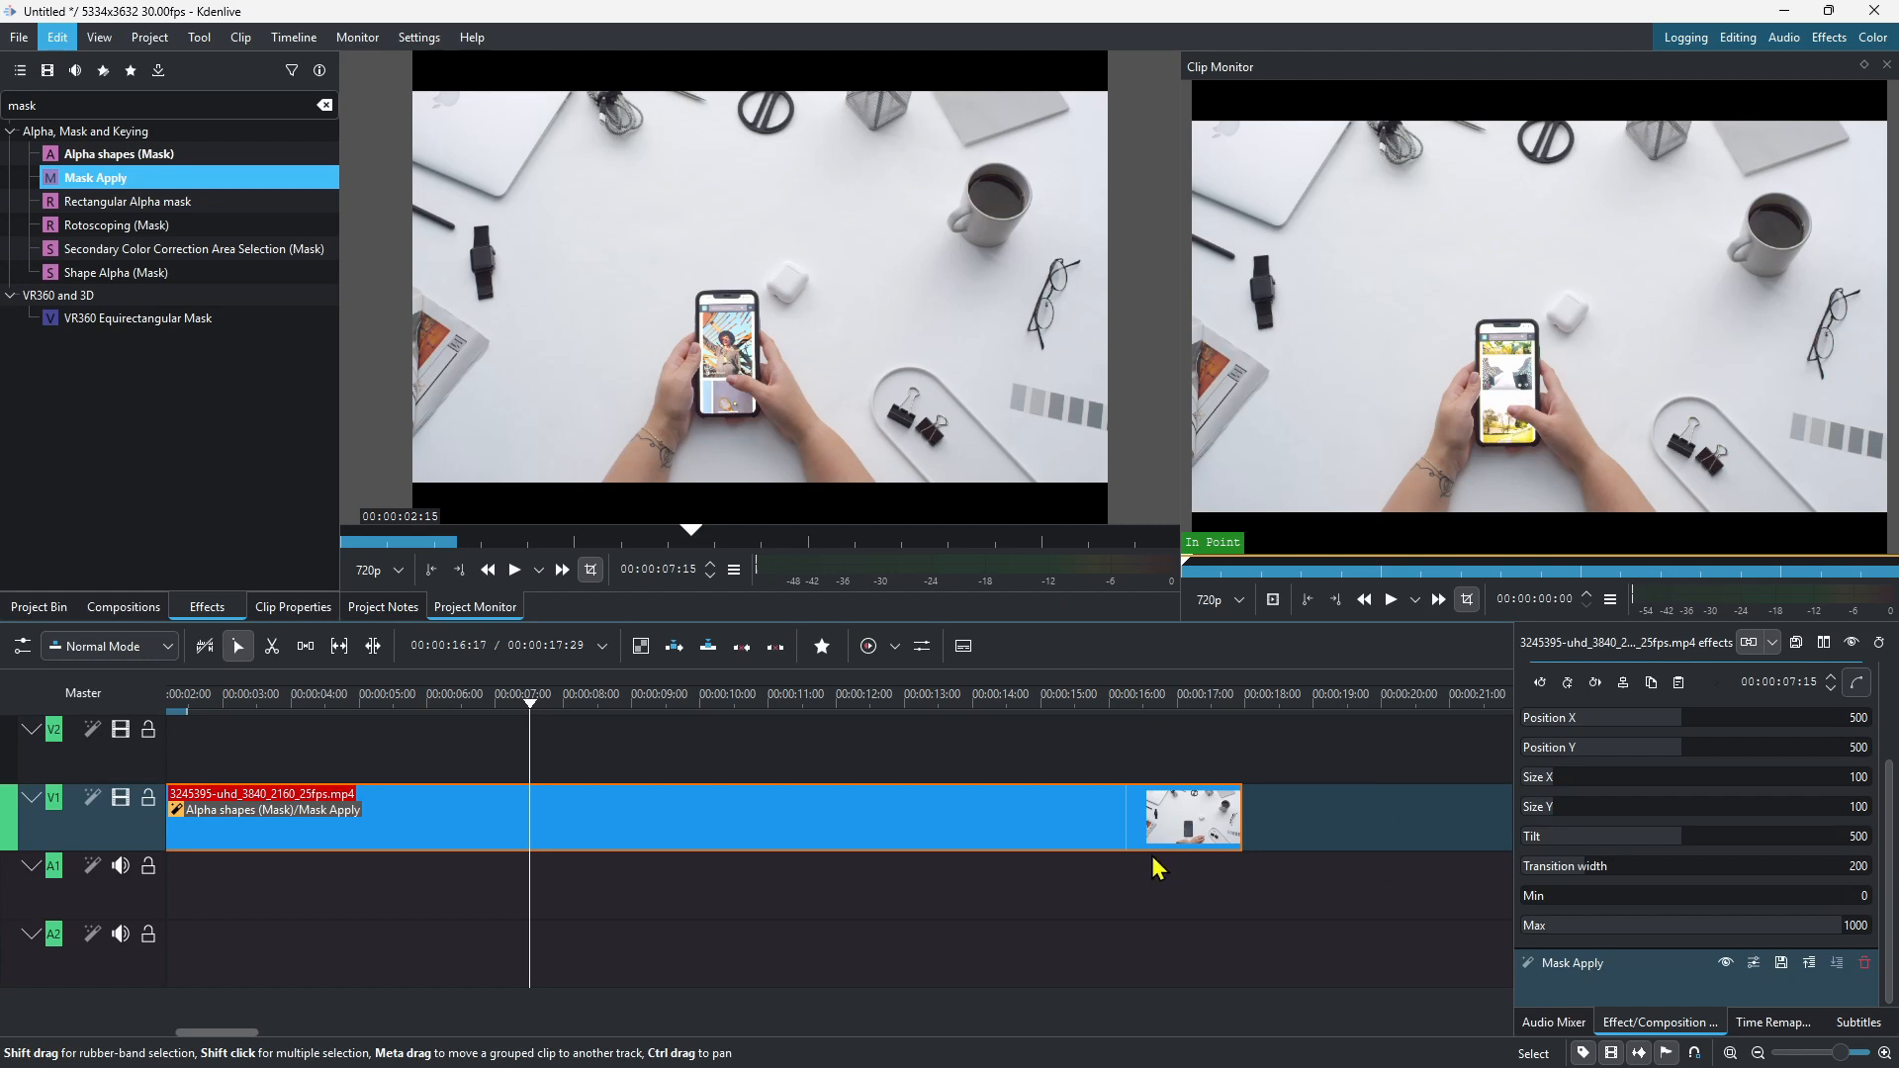
{"action": "scroll", "coordinate": [1686, 908], "scroll_direction": "up", "scroll_amount": 3}
{"action": "left_click", "coordinate": [1614, 729]}
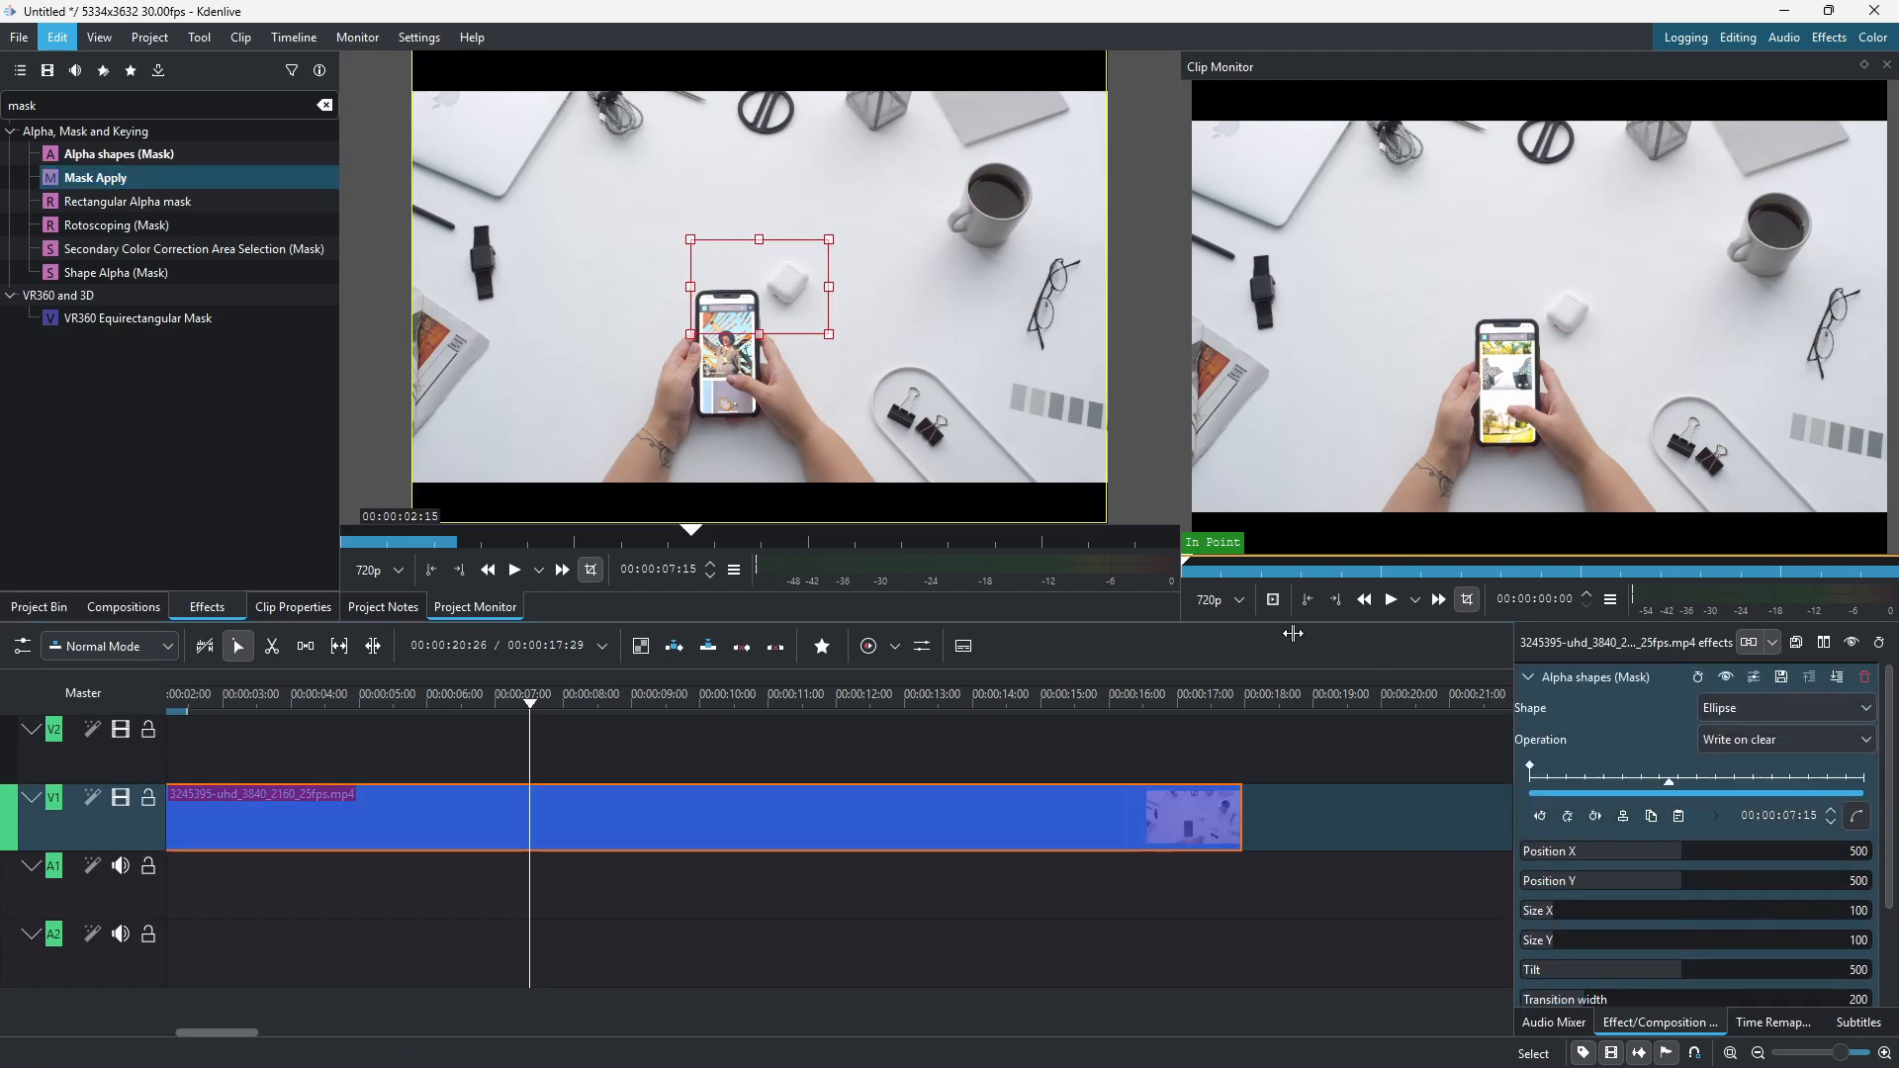
{"action": "scroll", "coordinate": [1721, 973], "scroll_direction": "down", "scroll_amount": 3}
{"action": "left_click", "coordinate": [1619, 990]}
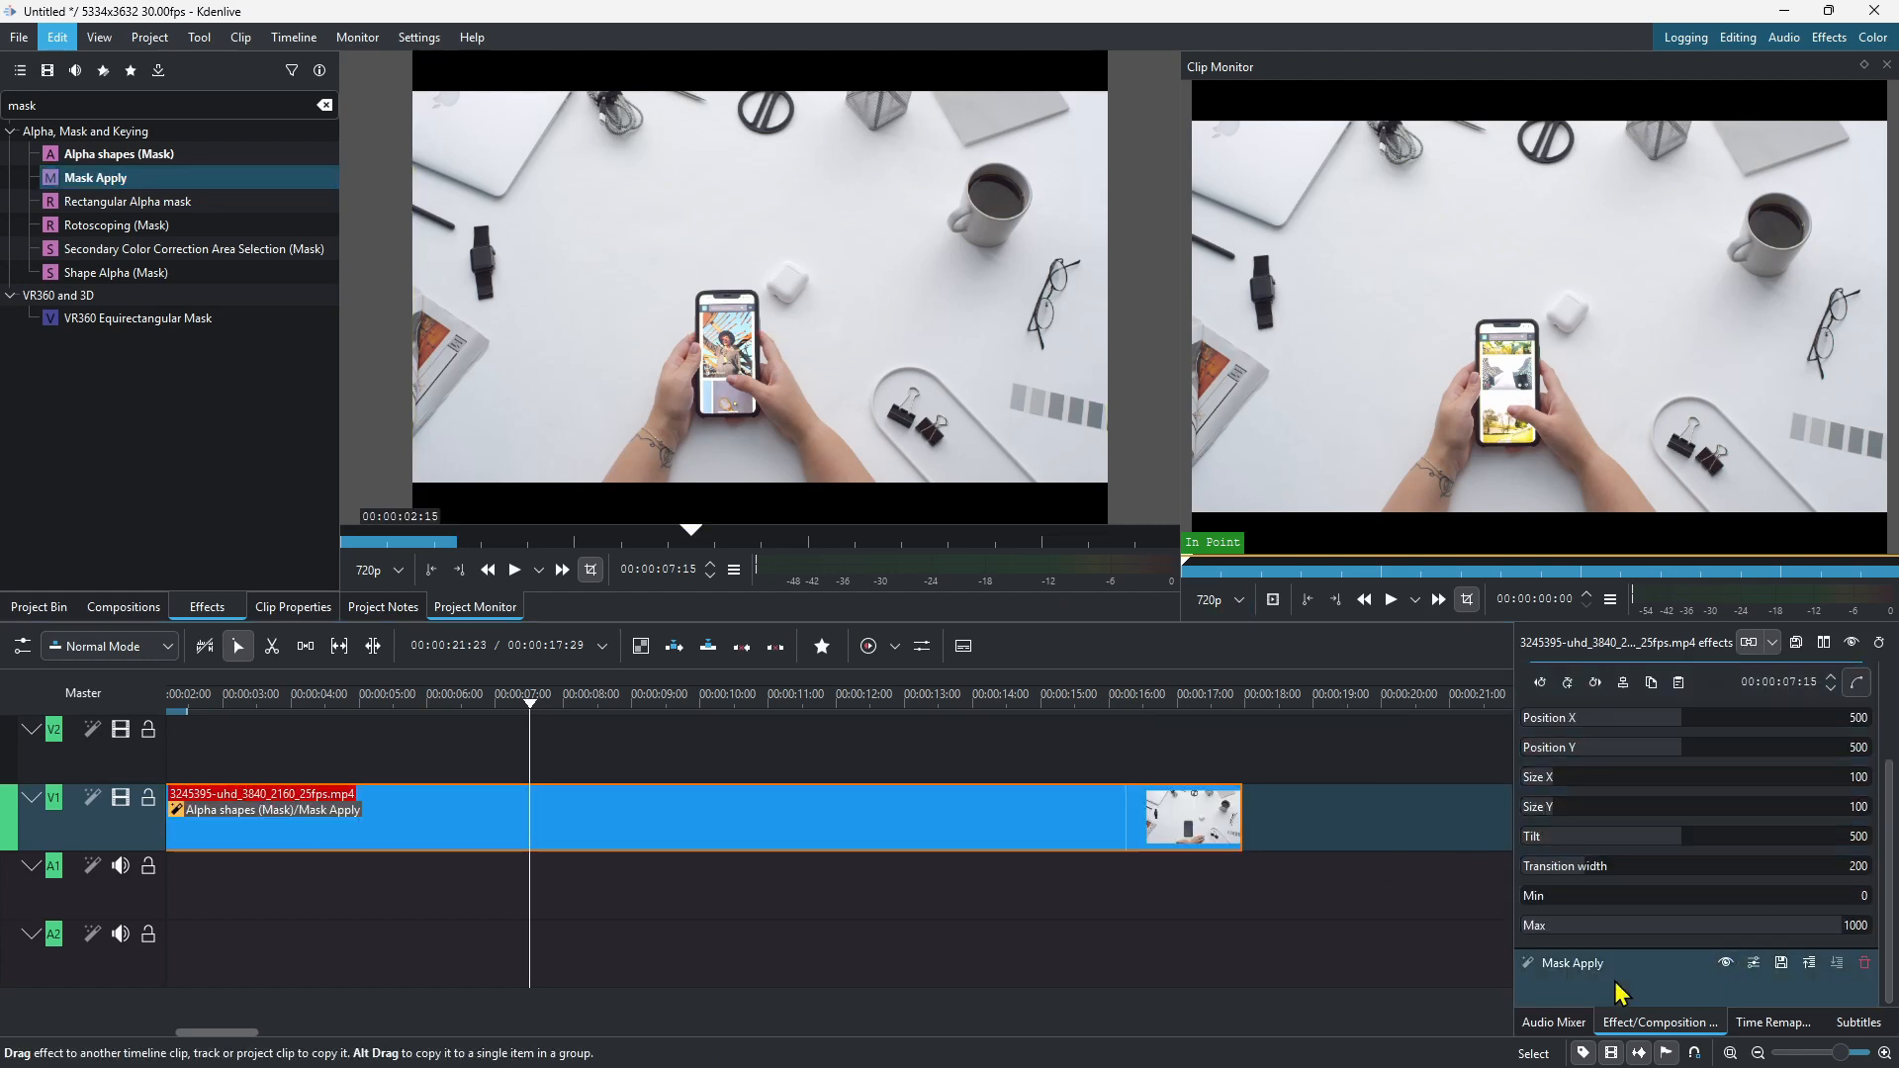
{"action": "left_click", "coordinate": [1727, 963]}
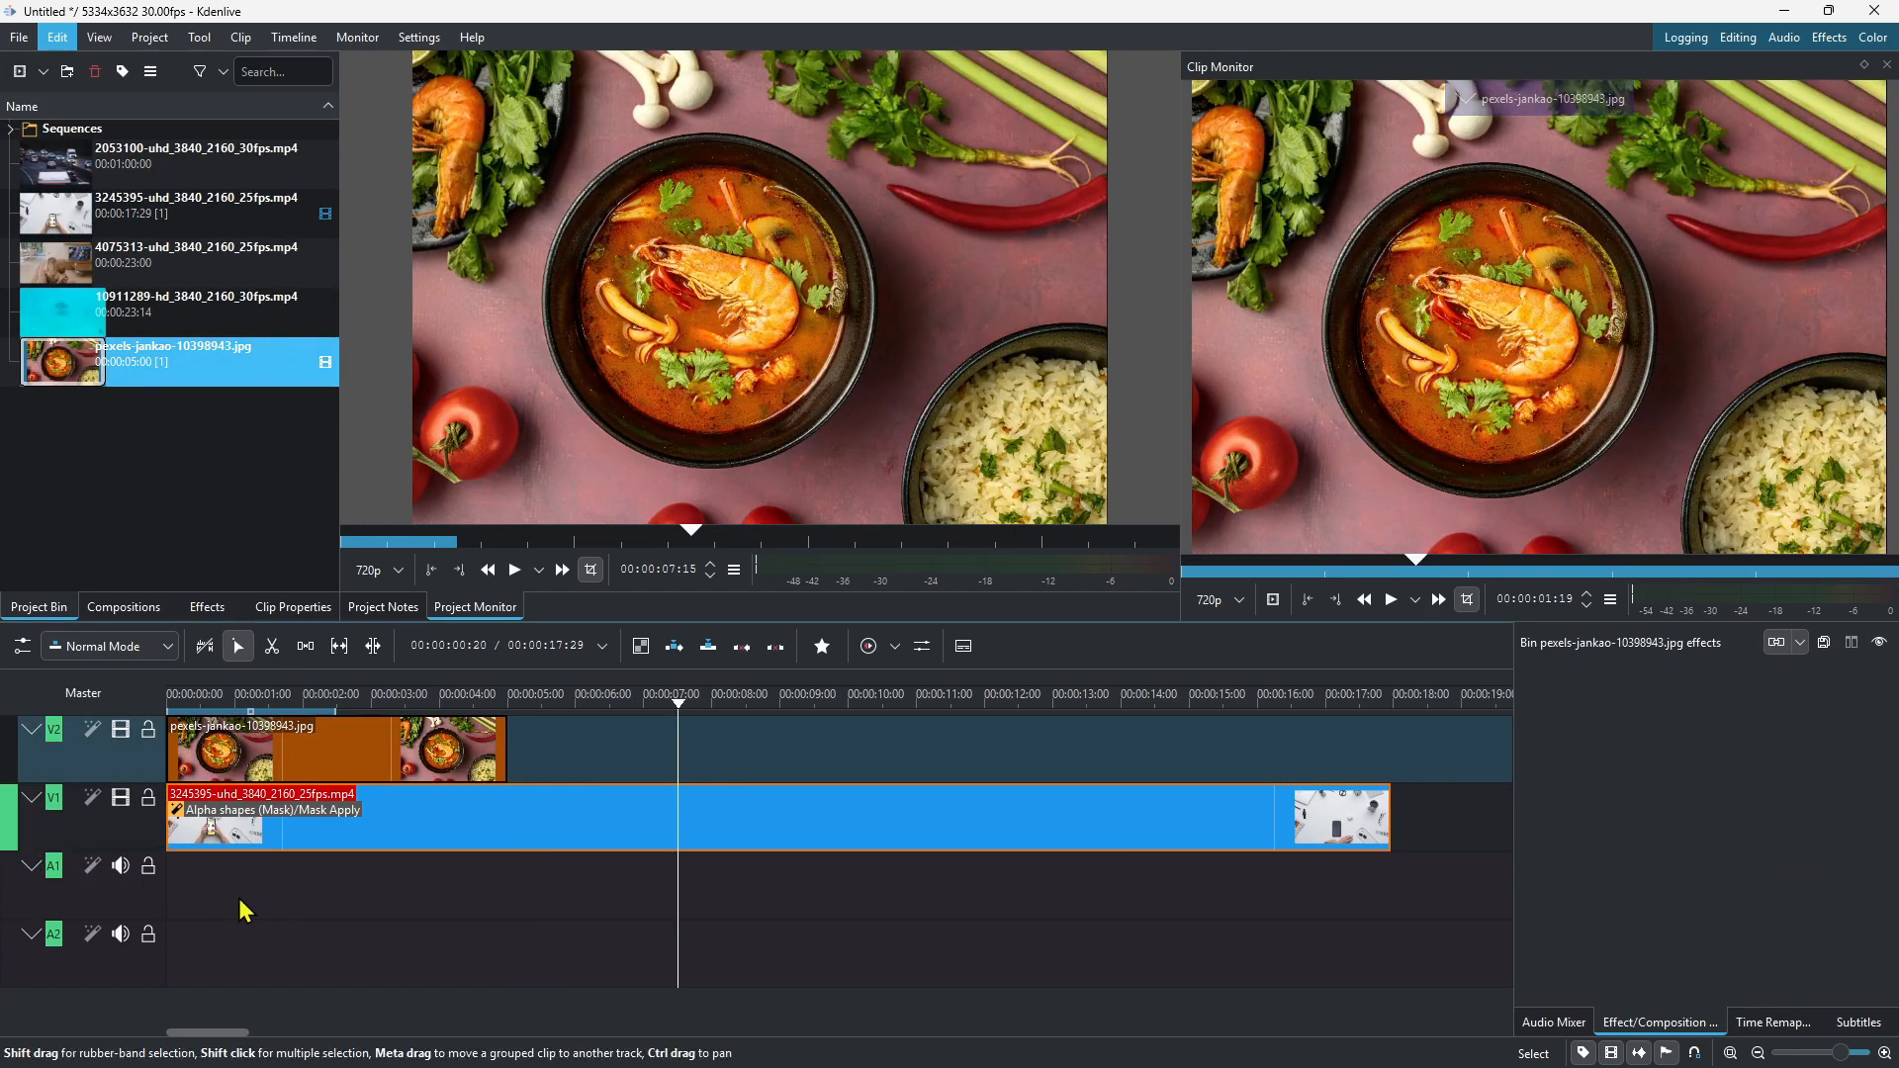
Step: Swap the clips so the masked phone clip sits on V2 above the soup photo on V1, and set the playhead to 00:00:02:16
{"action": "left_click_drag", "start_coordinate": [581, 827], "coordinate": [996, 768]}
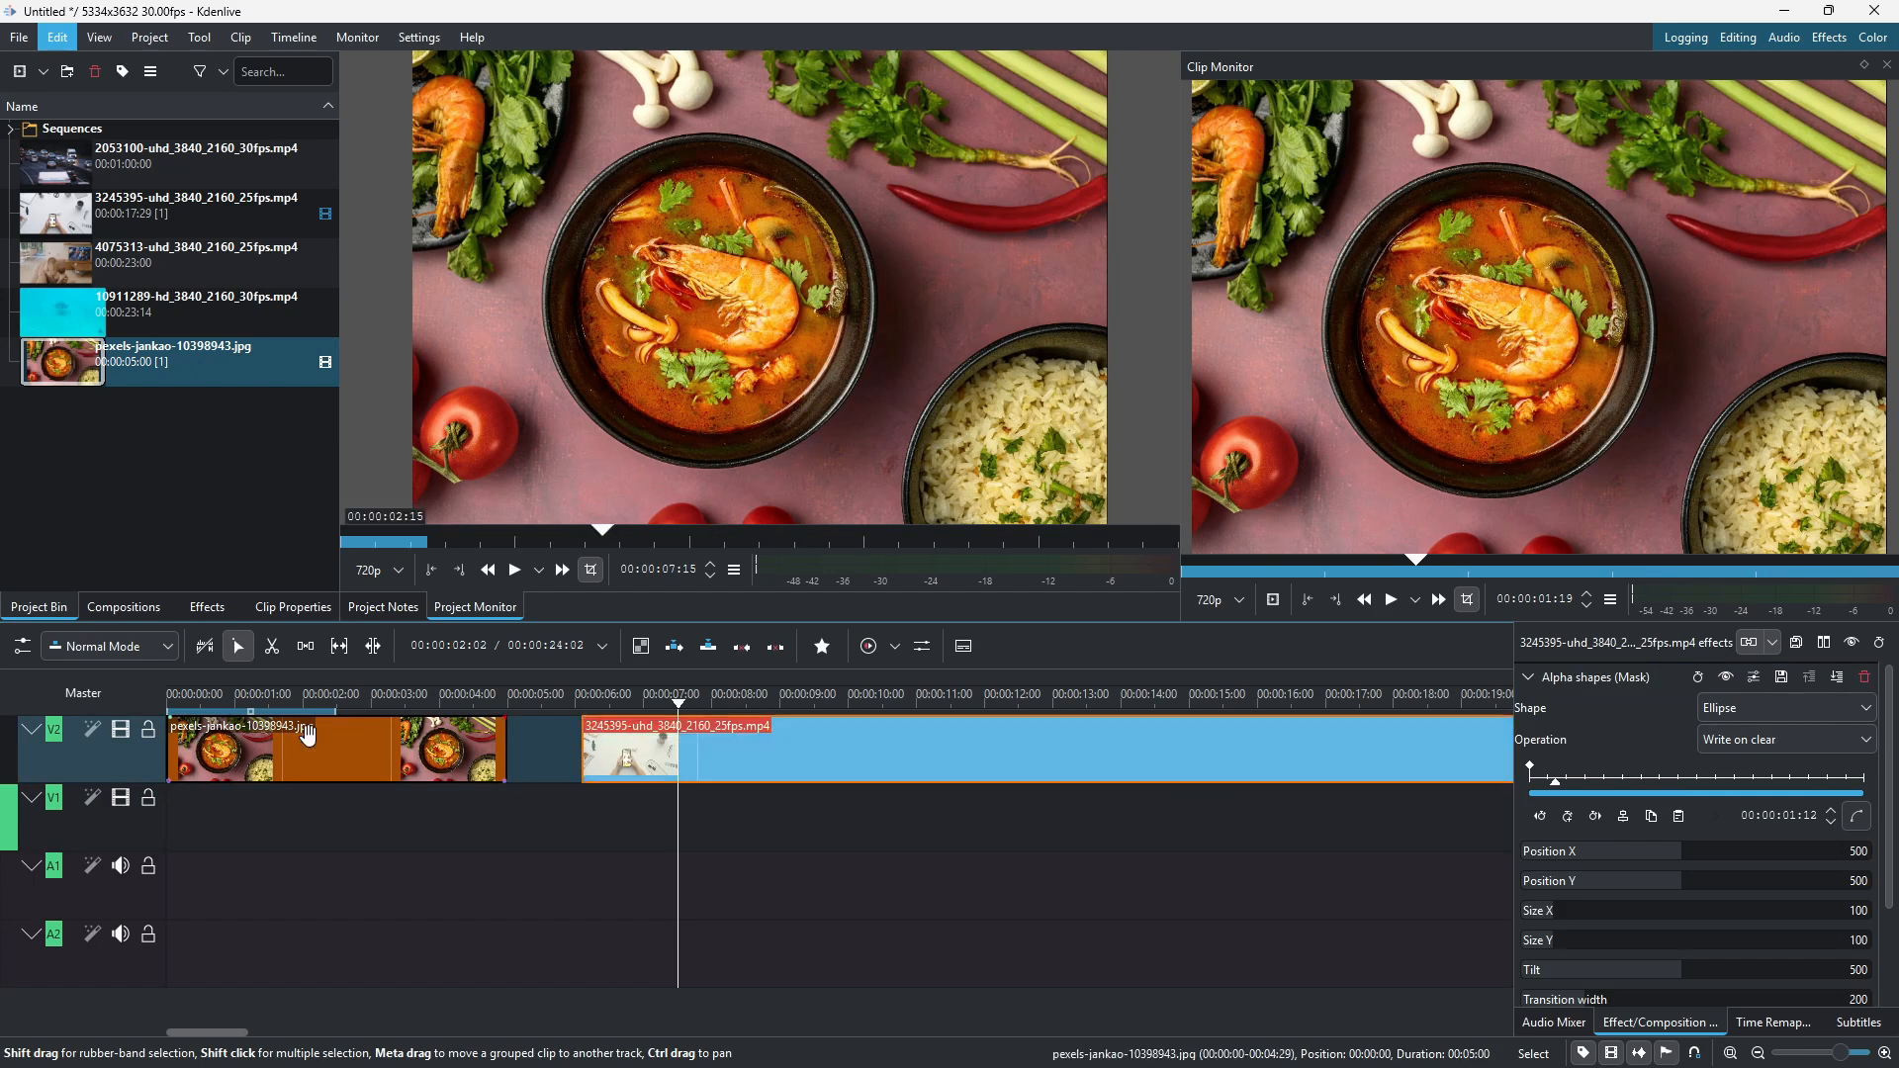
{"action": "left_click_drag", "start_coordinate": [306, 737], "coordinate": [284, 873]}
{"action": "left_click_drag", "start_coordinate": [633, 758], "coordinate": [218, 759]}
{"action": "left_click", "coordinate": [341, 696]}
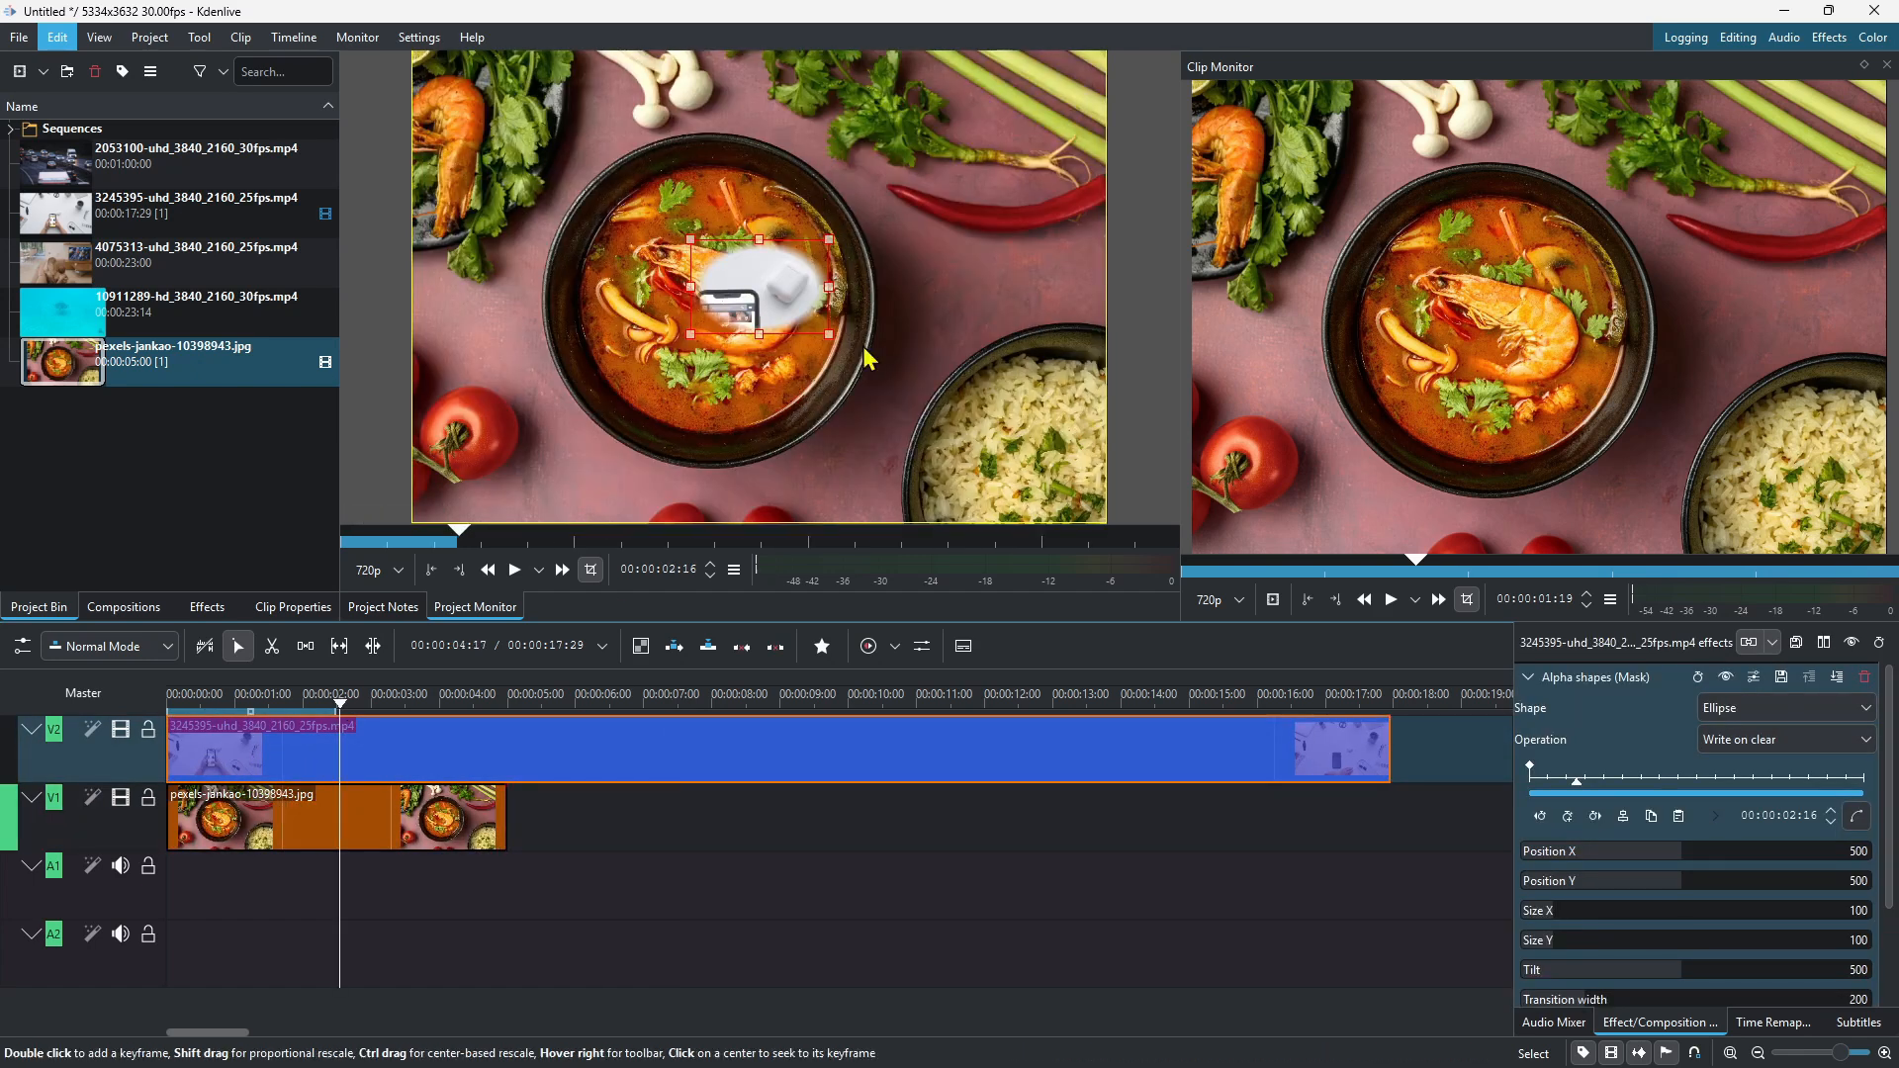
Step: Enlarge the ellipse mask to cover the soup bowl, at about Position X 437, Y 522 and Size X 240, Y 316
{"action": "left_click_drag", "start_coordinate": [653, 368], "coordinate": [494, 512]}
{"action": "mouse_move", "coordinate": [702, 337]}
{"action": "left_mouse_down"}
{"action": "mouse_move", "coordinate": [714, 322]}
{"action": "mouse_move", "coordinate": [700, 341]}
{"action": "left_mouse_up"}
{"action": "left_click_drag", "start_coordinate": [883, 436], "coordinate": [885, 451]}
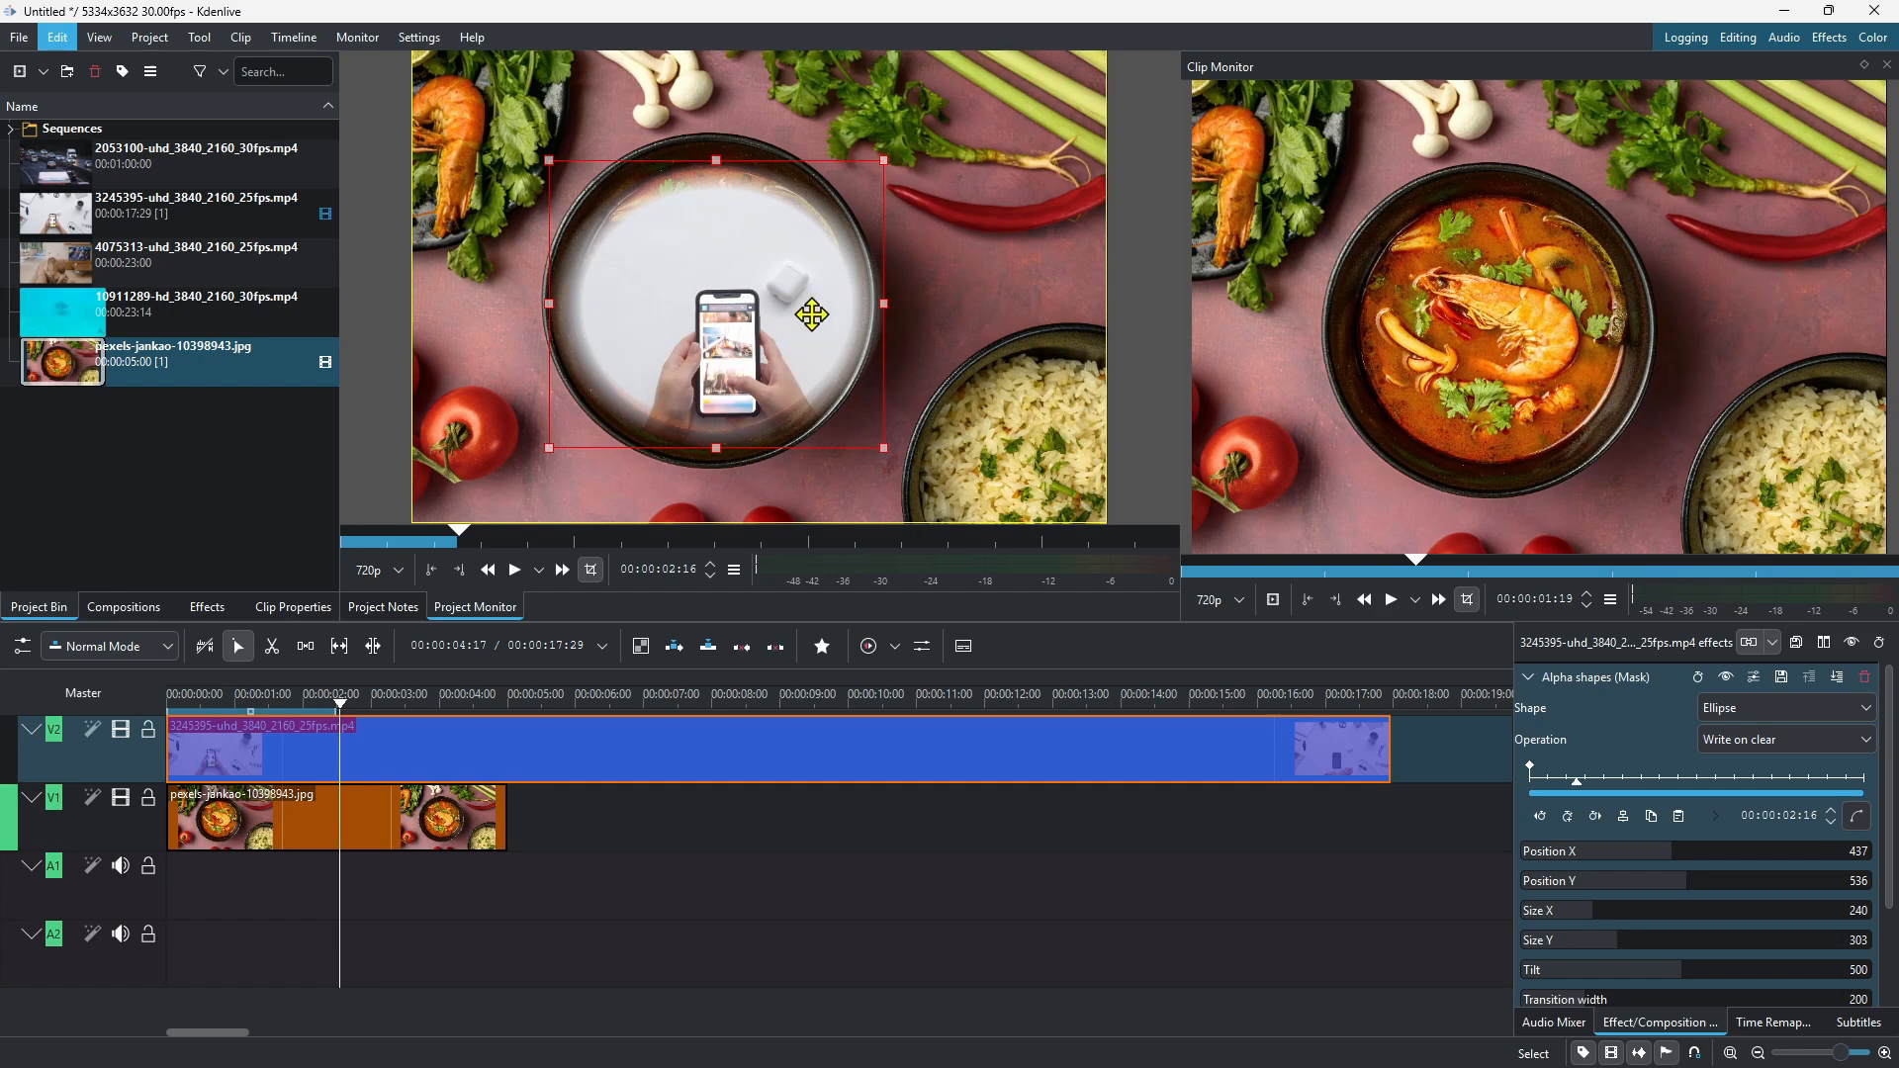
{"action": "left_click_drag", "start_coordinate": [712, 165], "coordinate": [709, 149]}
Step: Set the mask's transition width to about 55 and narrow the ellipse to about Size X 230 to fit the bowl
{"action": "scroll", "coordinate": [1721, 821], "scroll_direction": "down", "scroll_amount": 2}
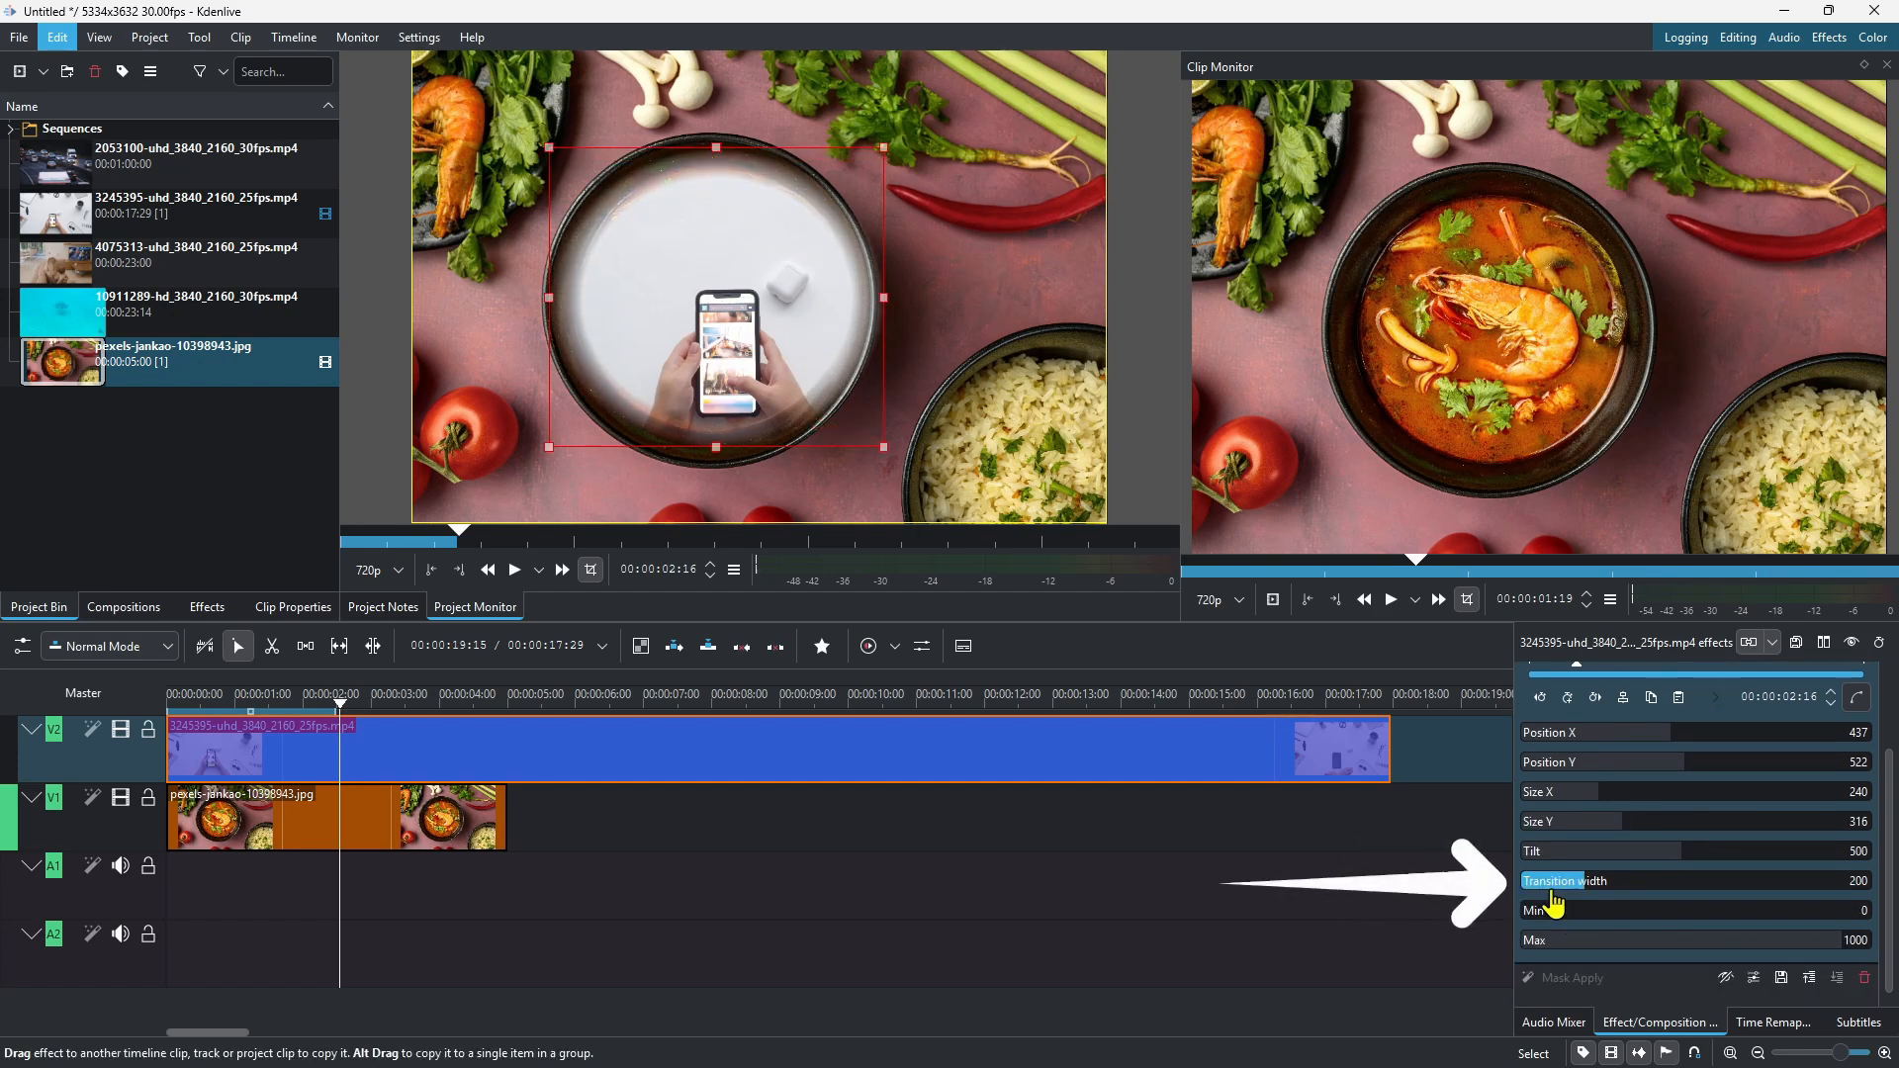
{"action": "left_click_drag", "start_coordinate": [1601, 888], "coordinate": [1540, 888]}
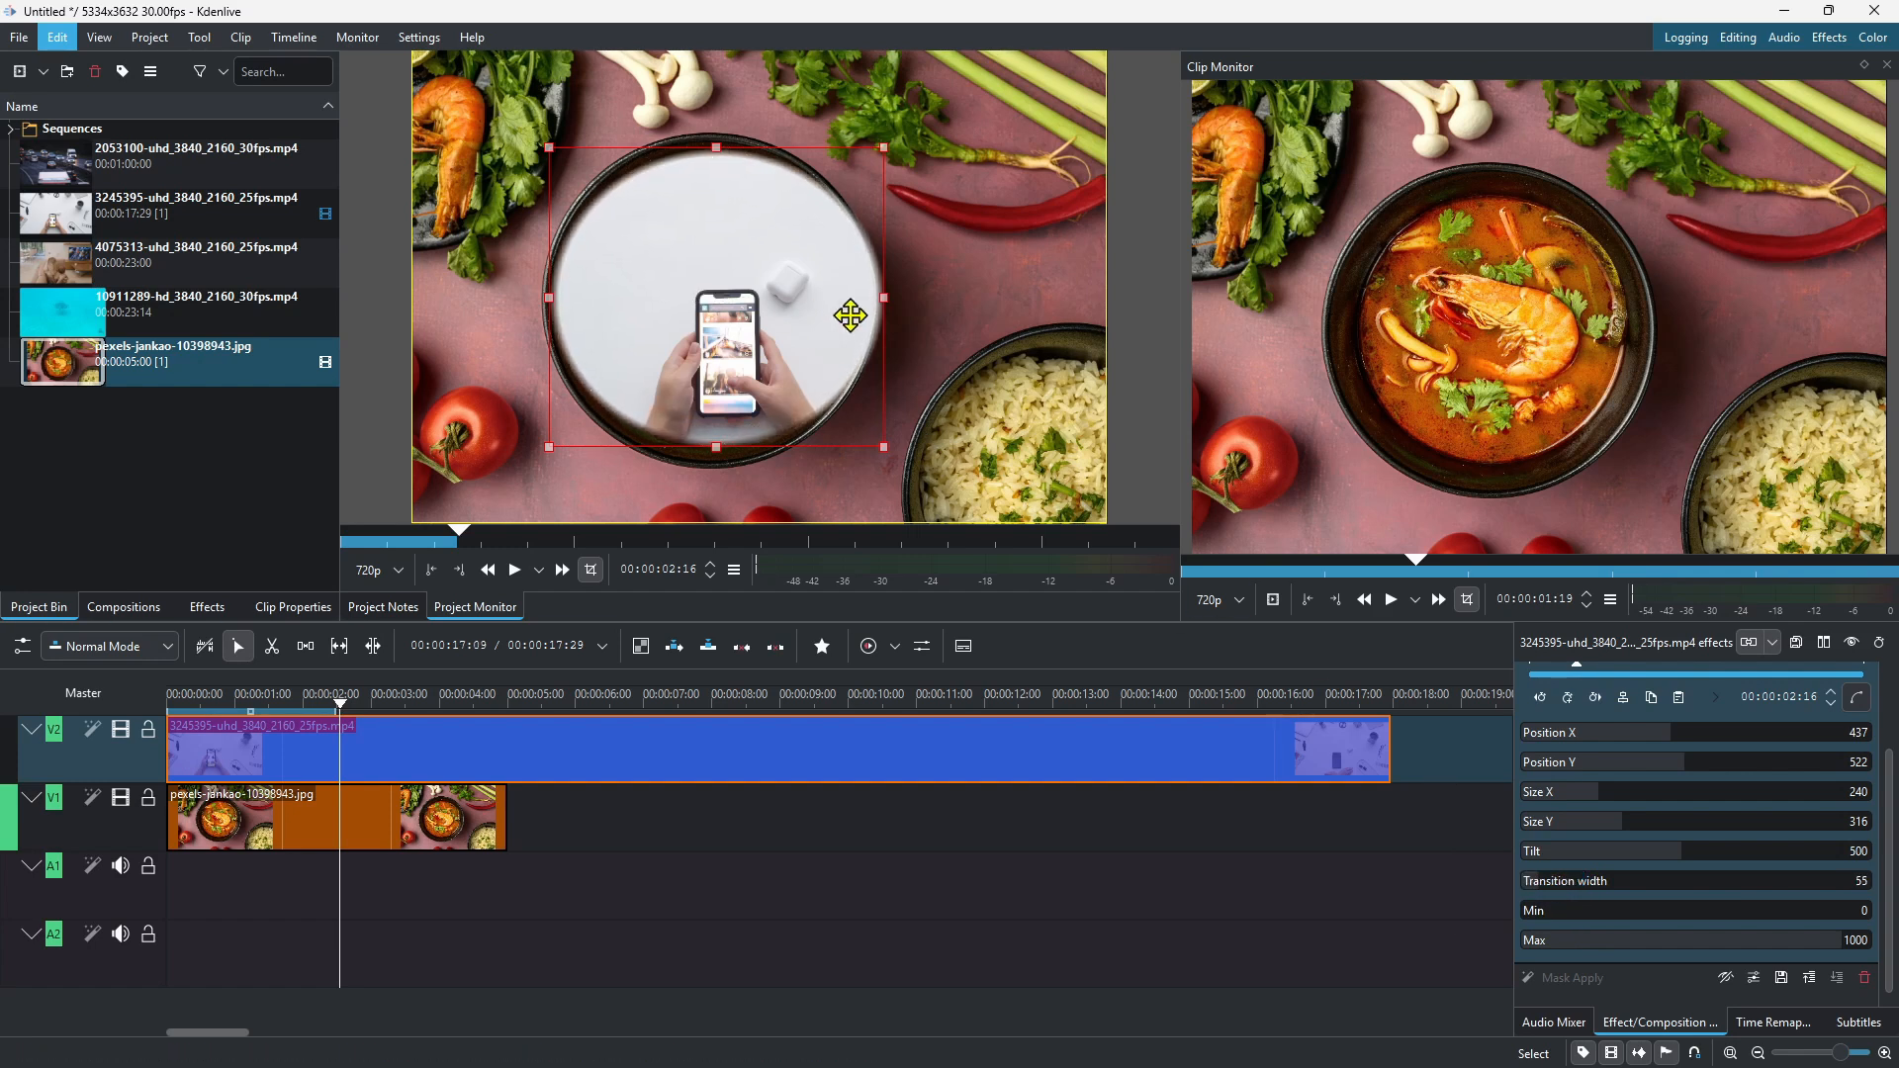
{"action": "left_click_drag", "start_coordinate": [882, 299], "coordinate": [871, 298]}
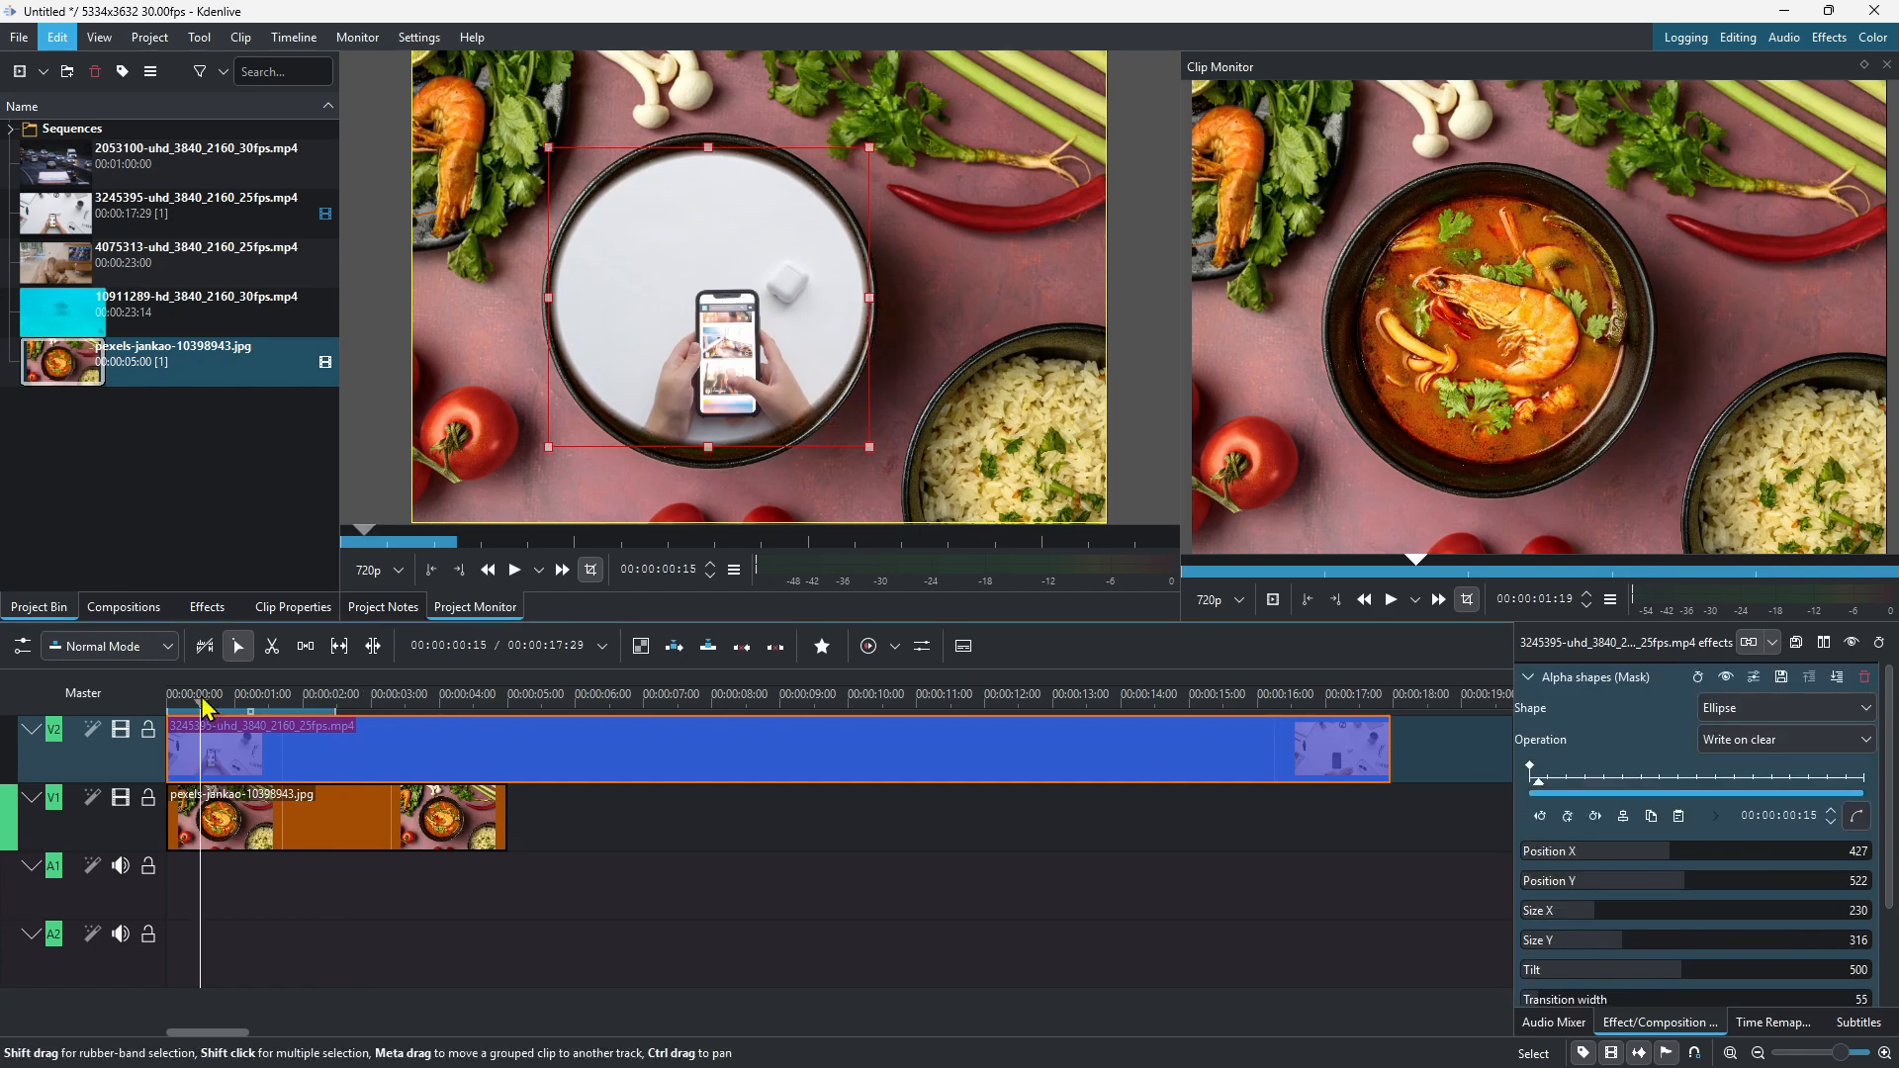
Step: Play the masked composite from the start of the timeline and stop playback
{"action": "left_click", "coordinate": [900, 951]}
{"action": "key", "text": "Home"}
{"action": "key", "text": "space"}
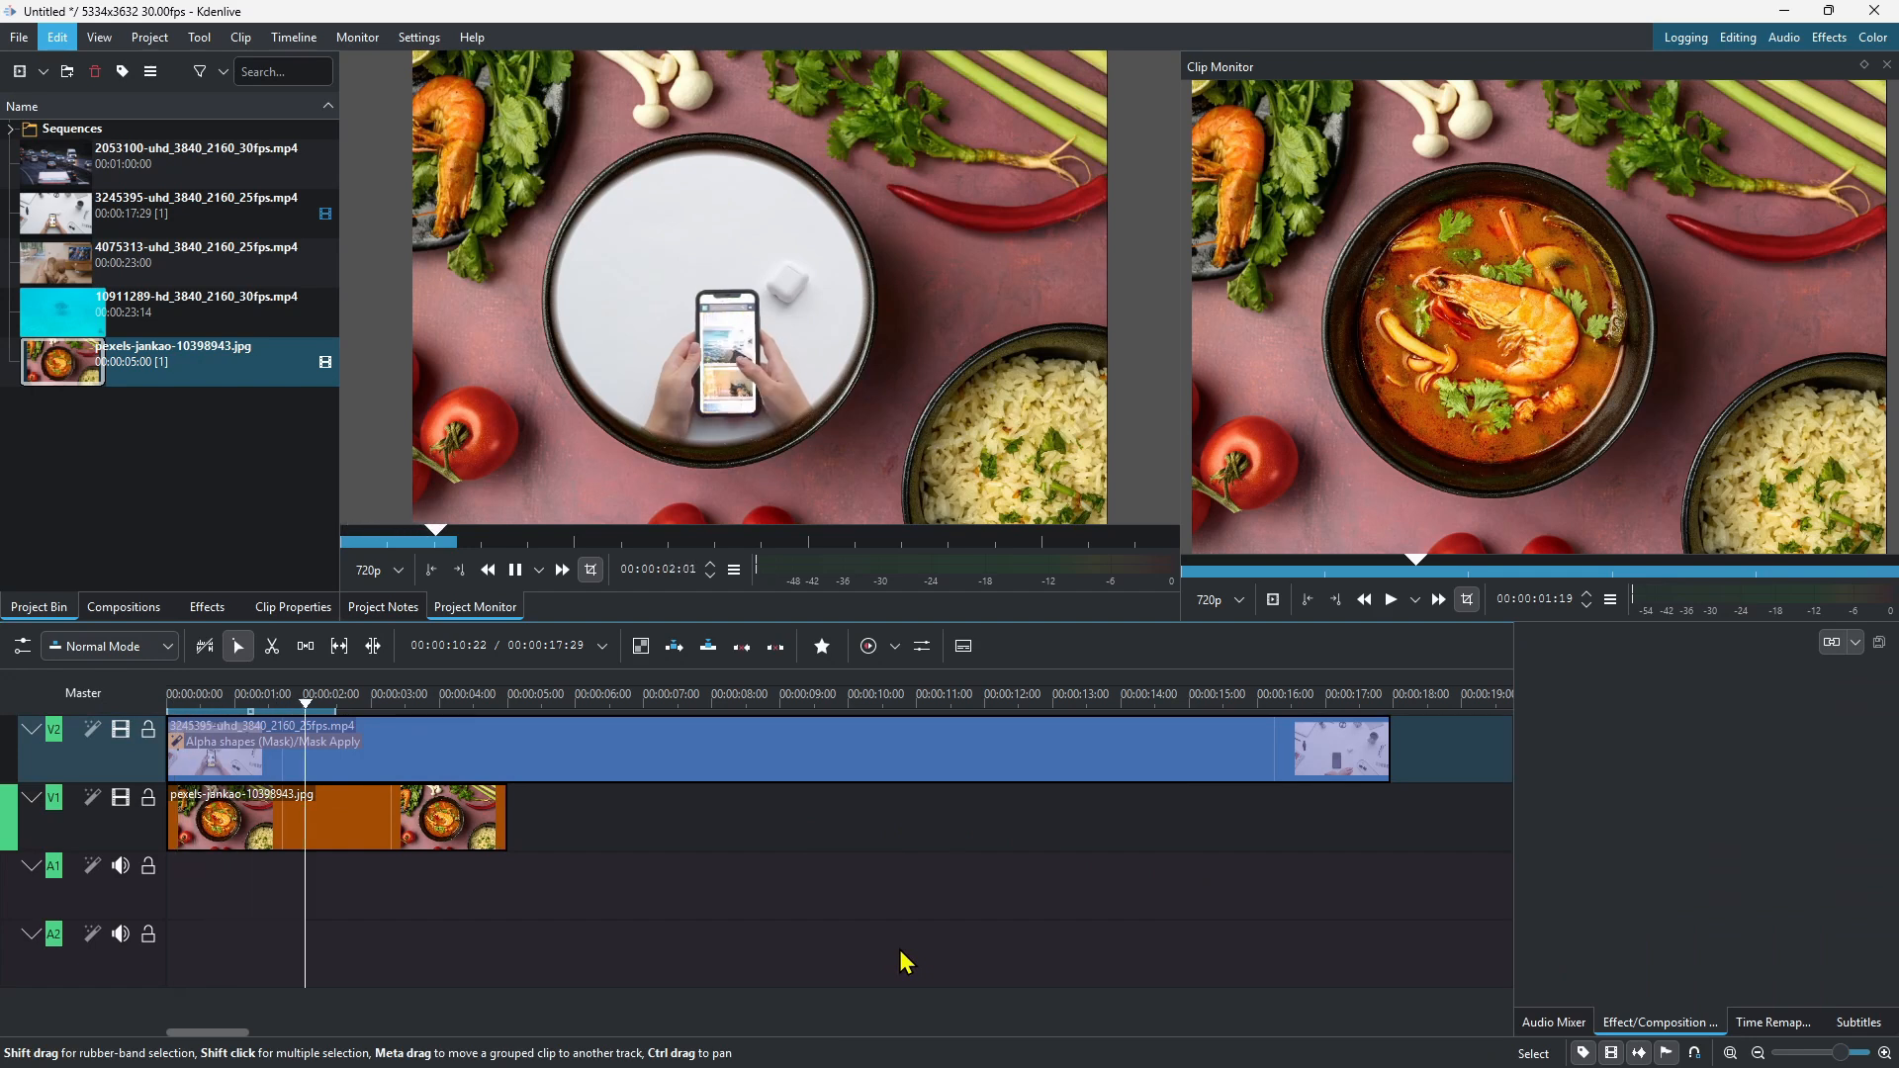
{"action": "key", "text": "space"}
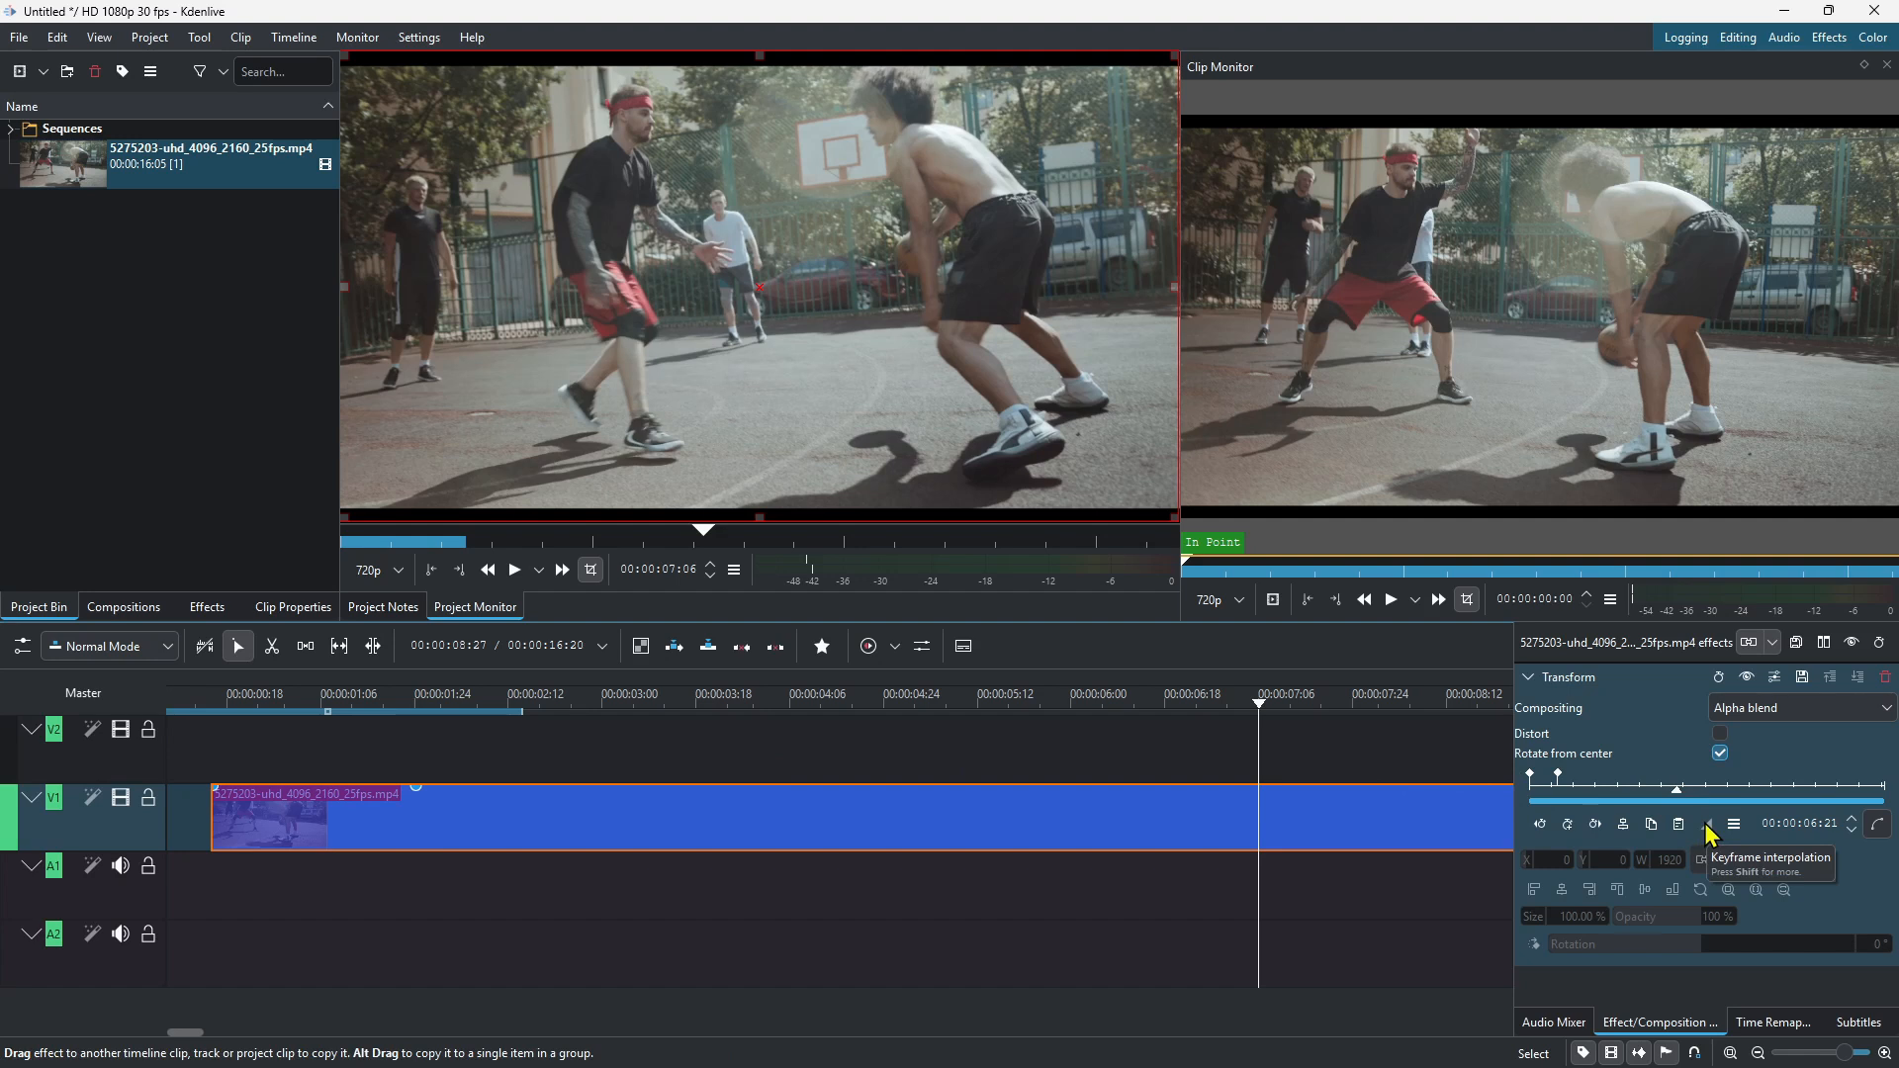
Step: Move the basketball clip's second Transform keyframe to 00:00:02:03 and choose Linear as its keyframe interpolation
{"action": "left_click_drag", "start_coordinate": [1558, 781], "coordinate": [1577, 781]}
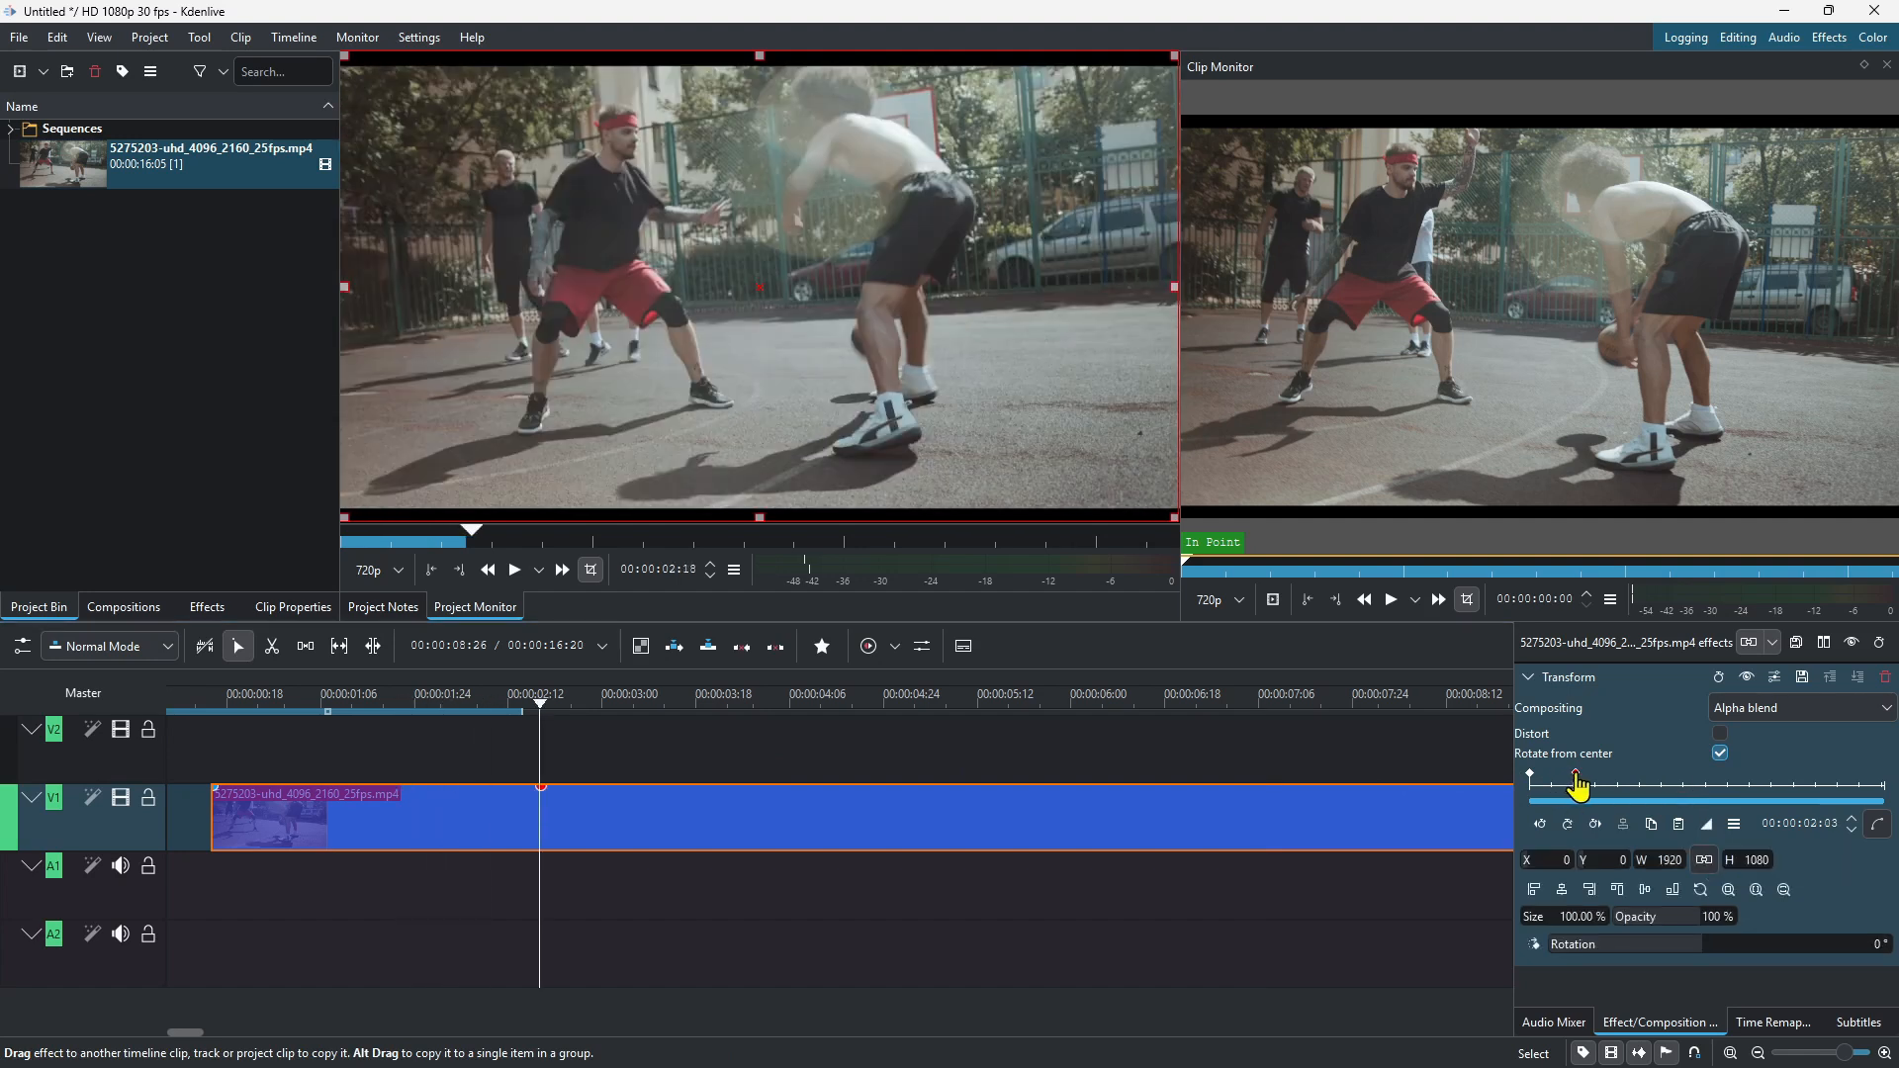
{"action": "left_click", "coordinate": [1708, 827]}
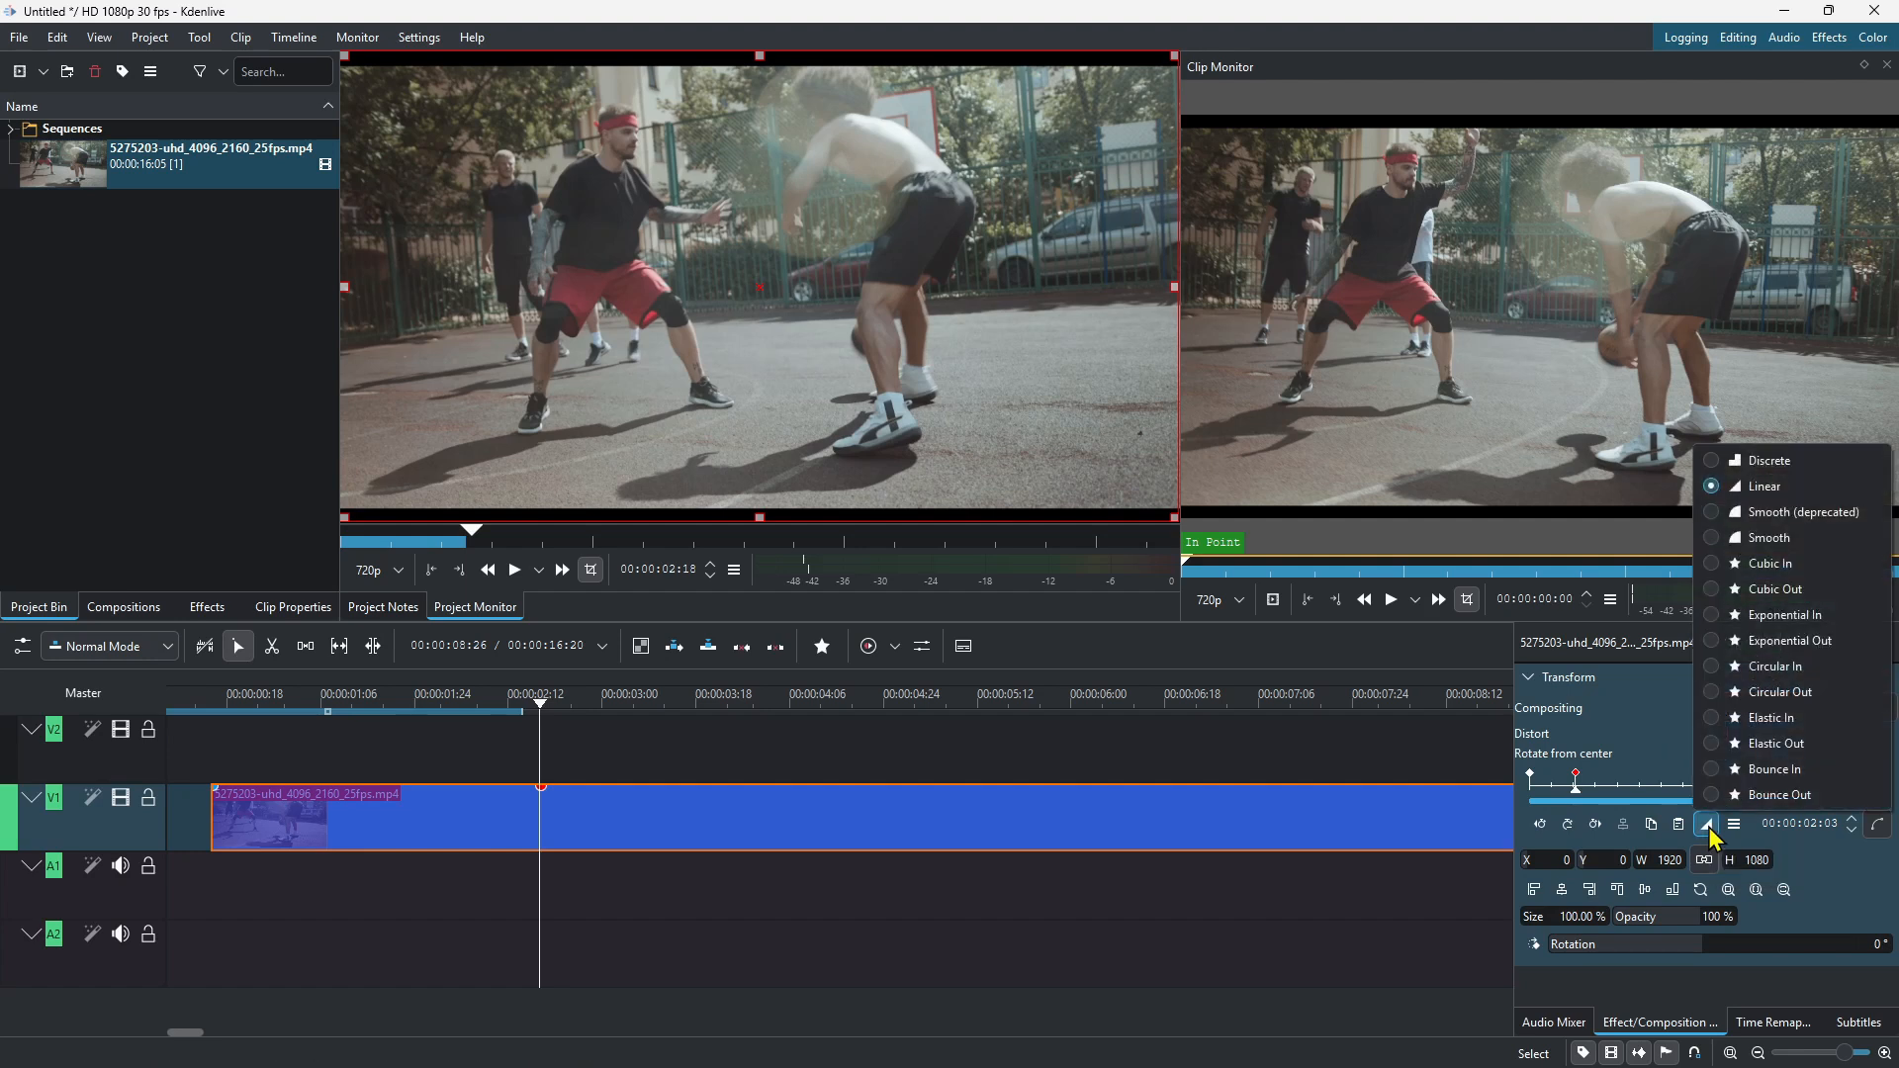
{"action": "left_click", "coordinate": [1708, 488]}
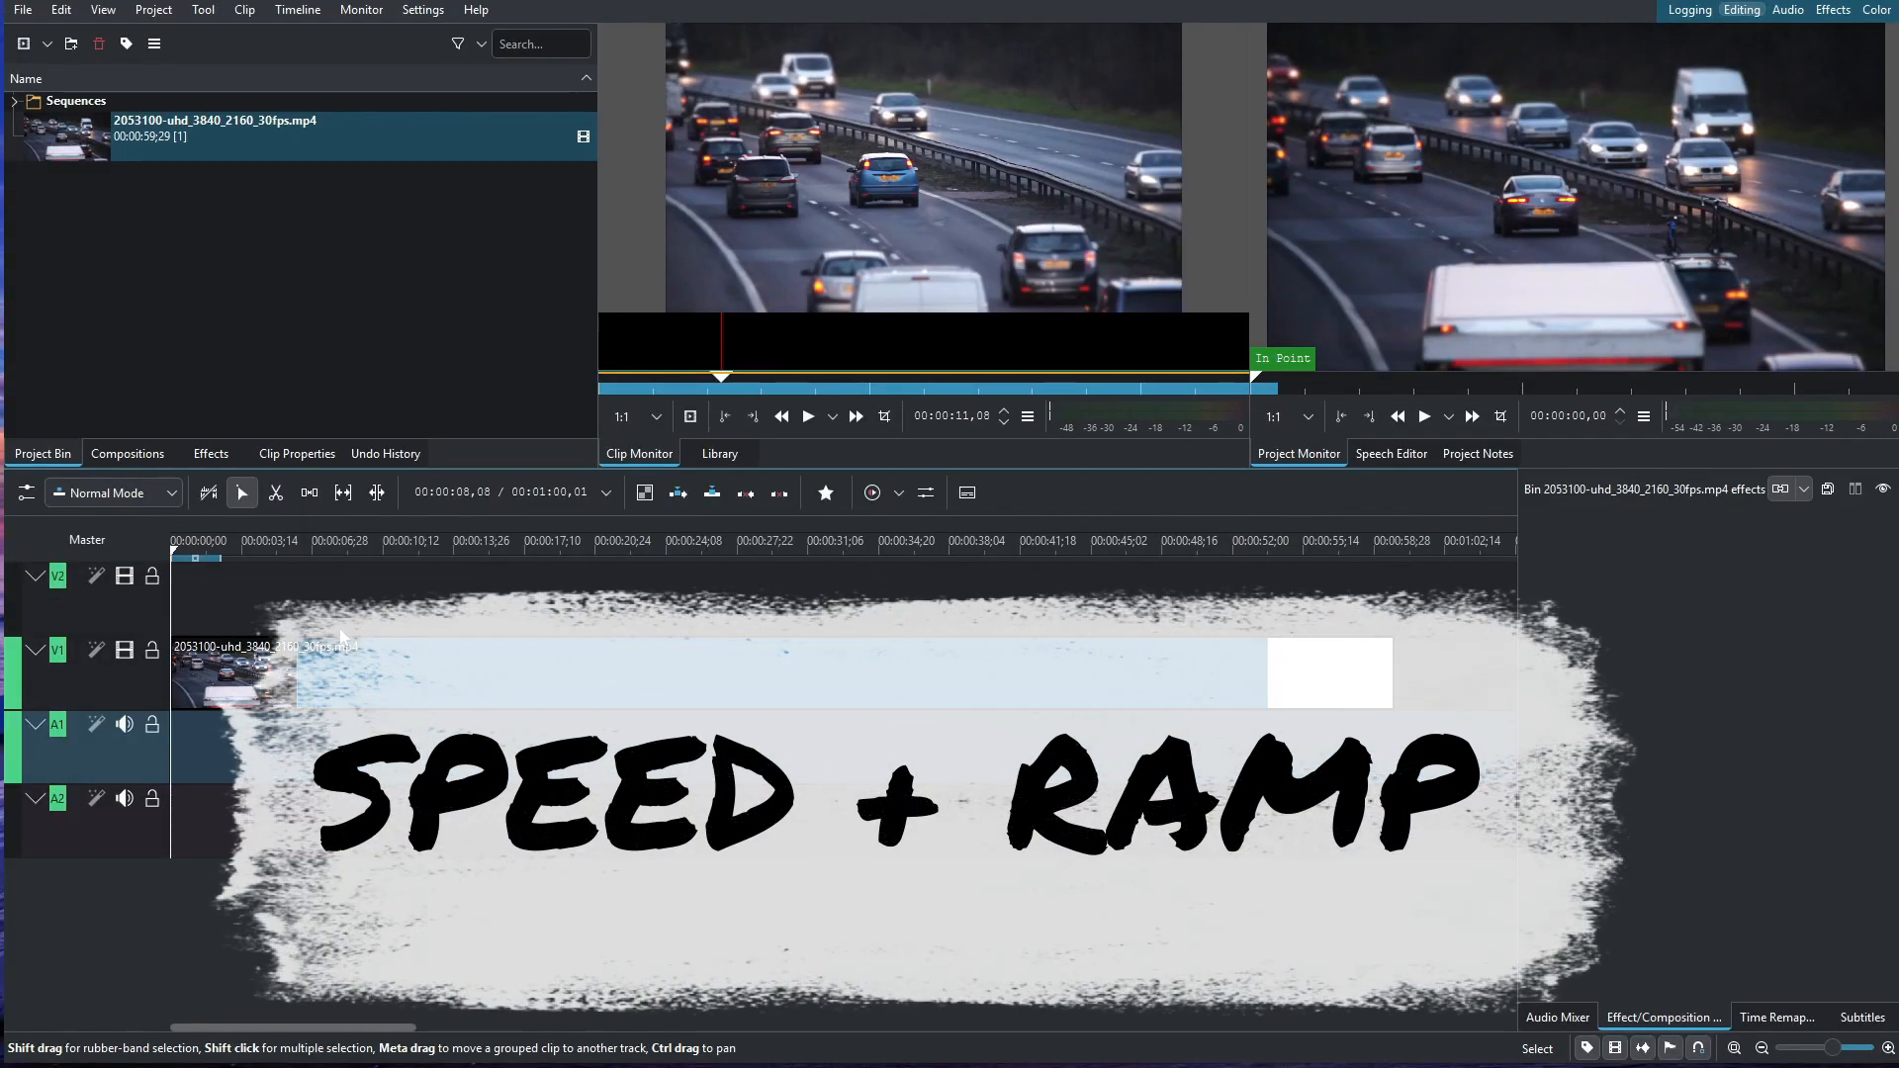
Step: Examine the traffic clip's speed, pitch compensation and reverse options, and accept the speed at 100%
{"action": "right_click", "coordinate": [450, 681]}
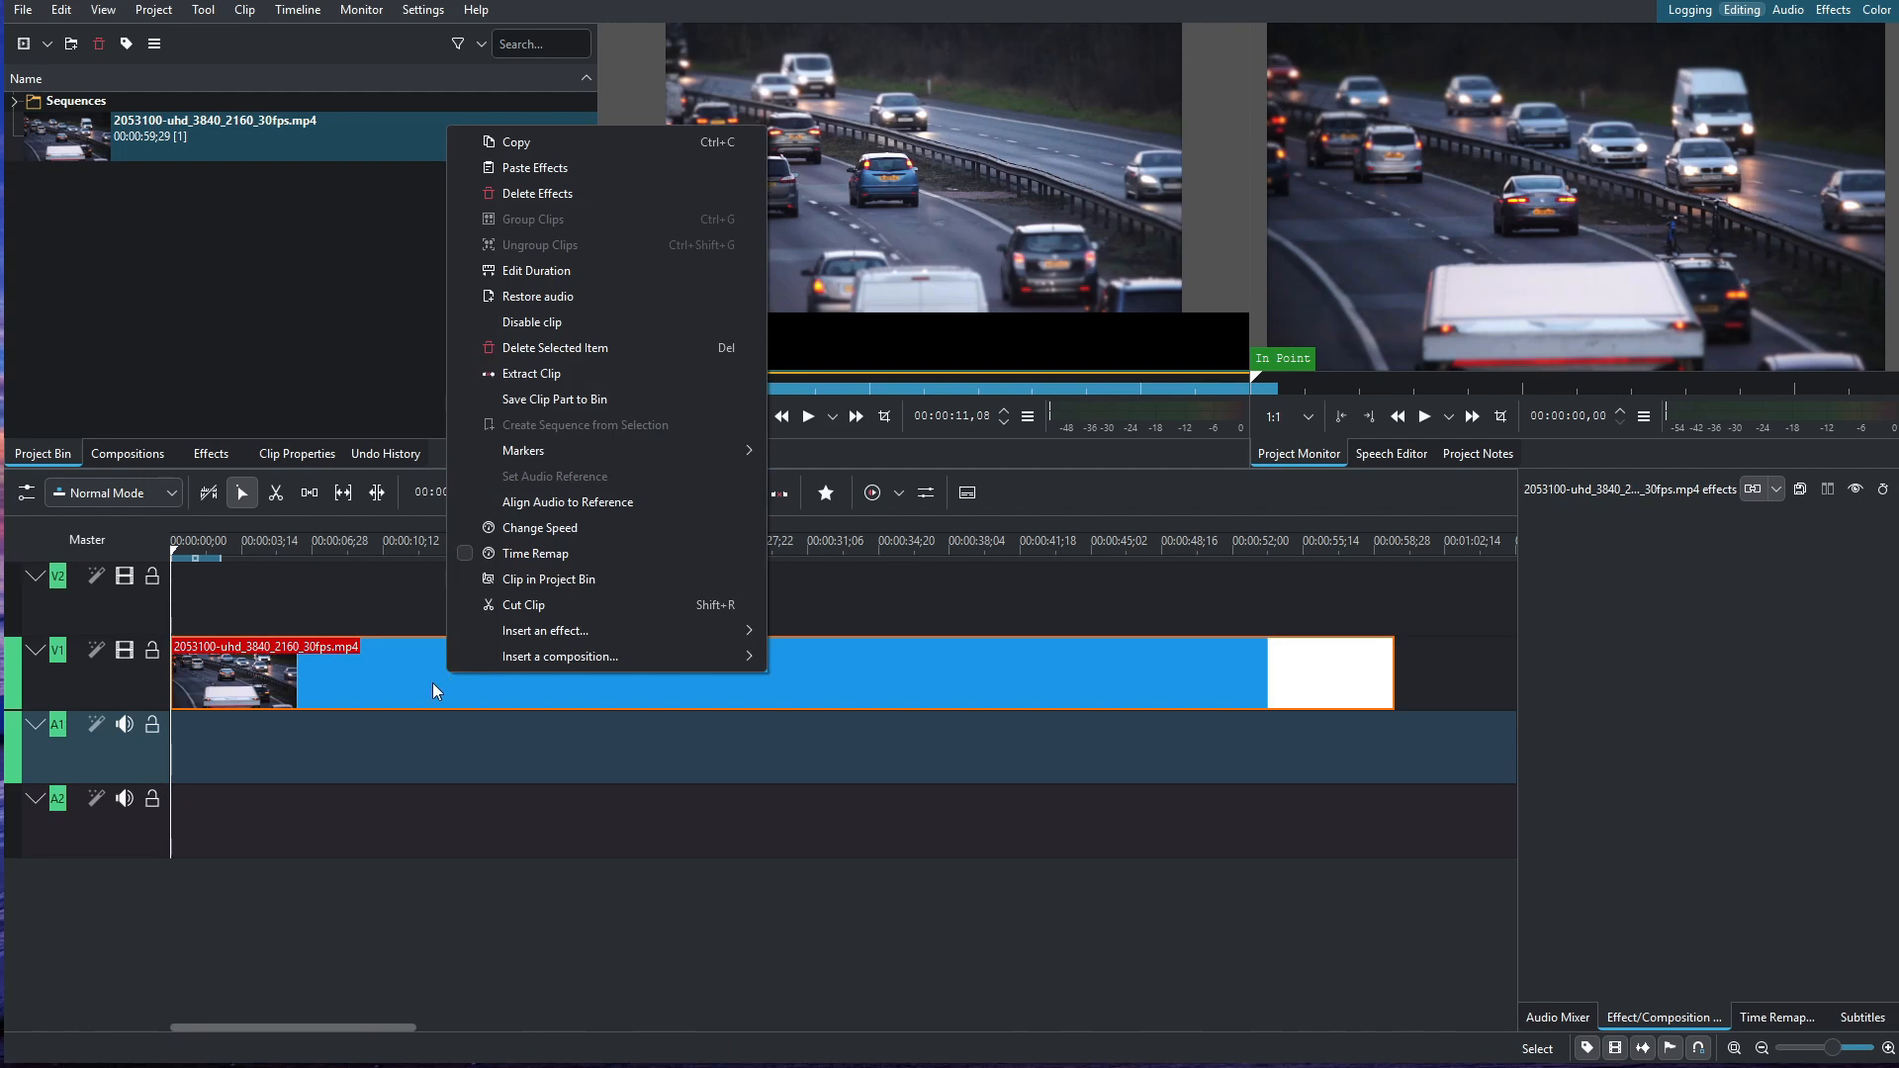
{"action": "left_click", "coordinate": [587, 530]}
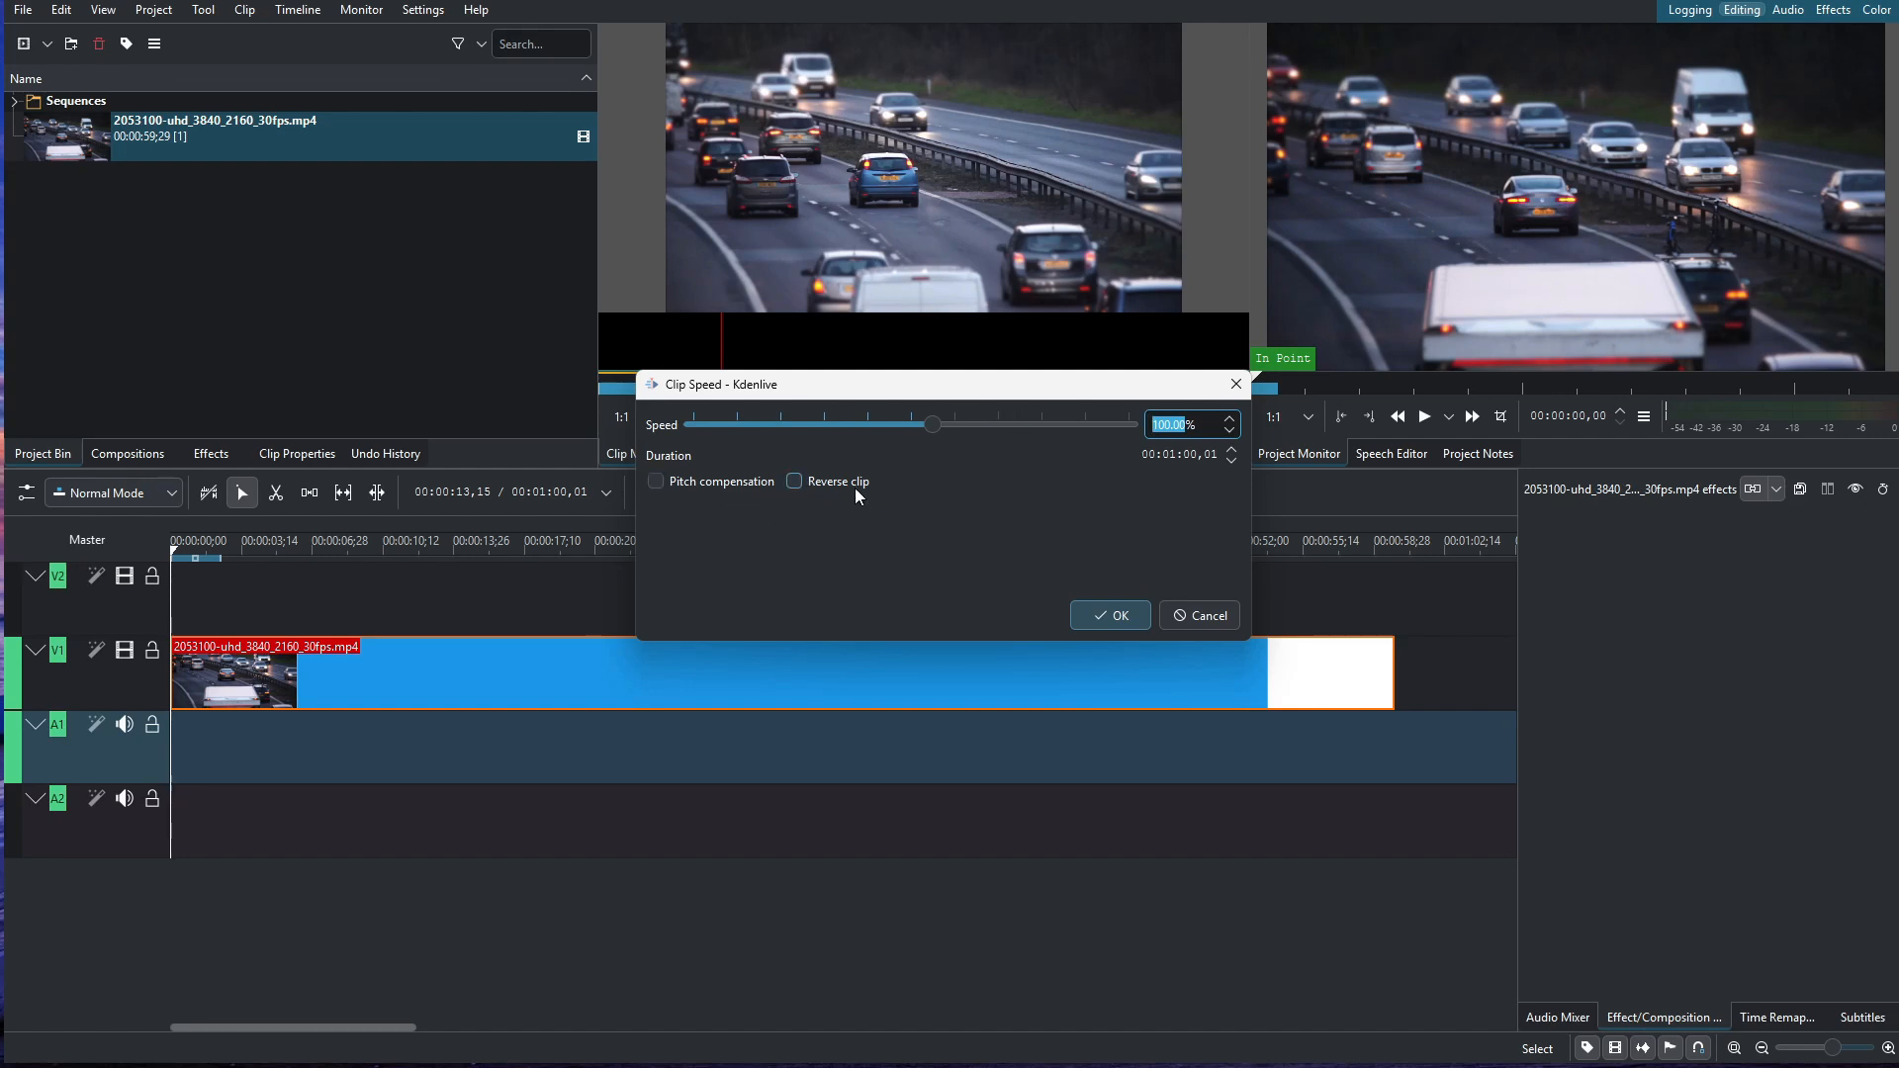
{"action": "left_click", "coordinate": [1102, 616]}
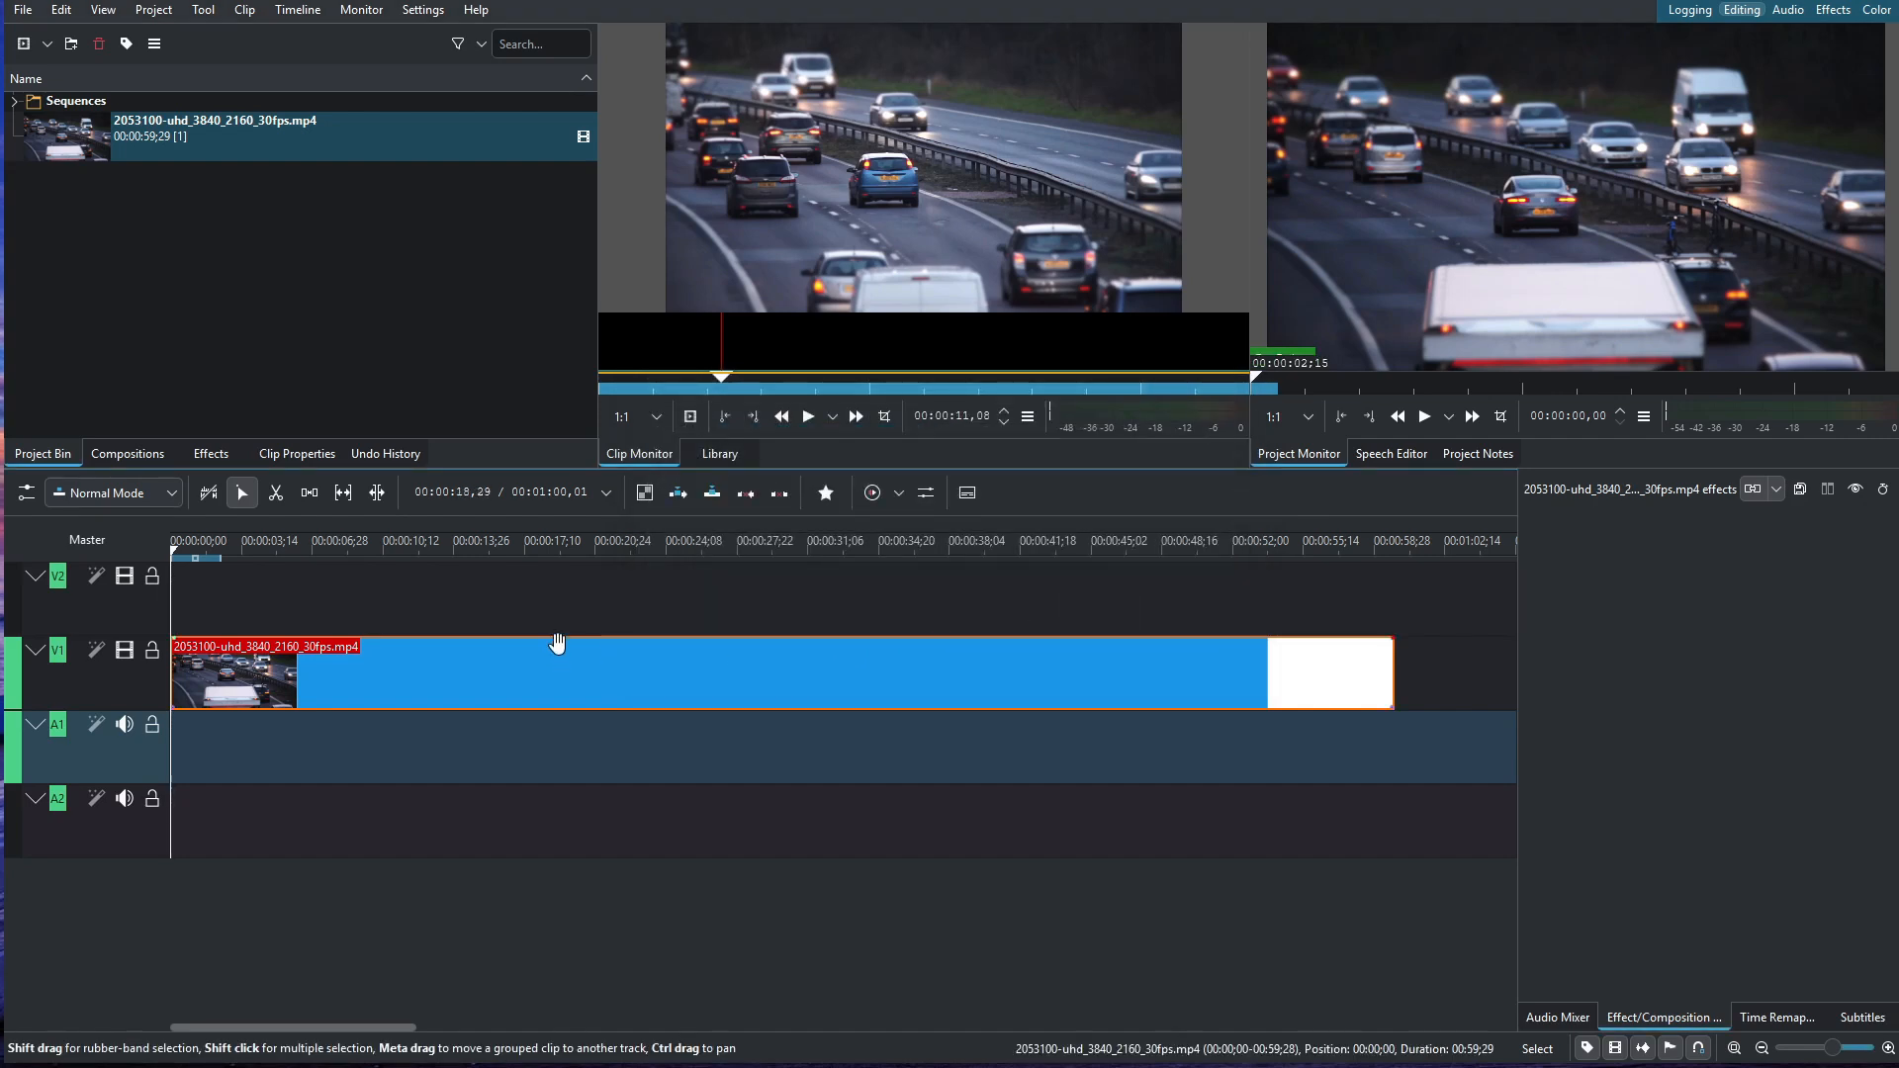
Step: Enable Time Remap on the traffic clip and add a remap keyframe at 00:00:11,06
{"action": "right_click", "coordinate": [550, 678]}
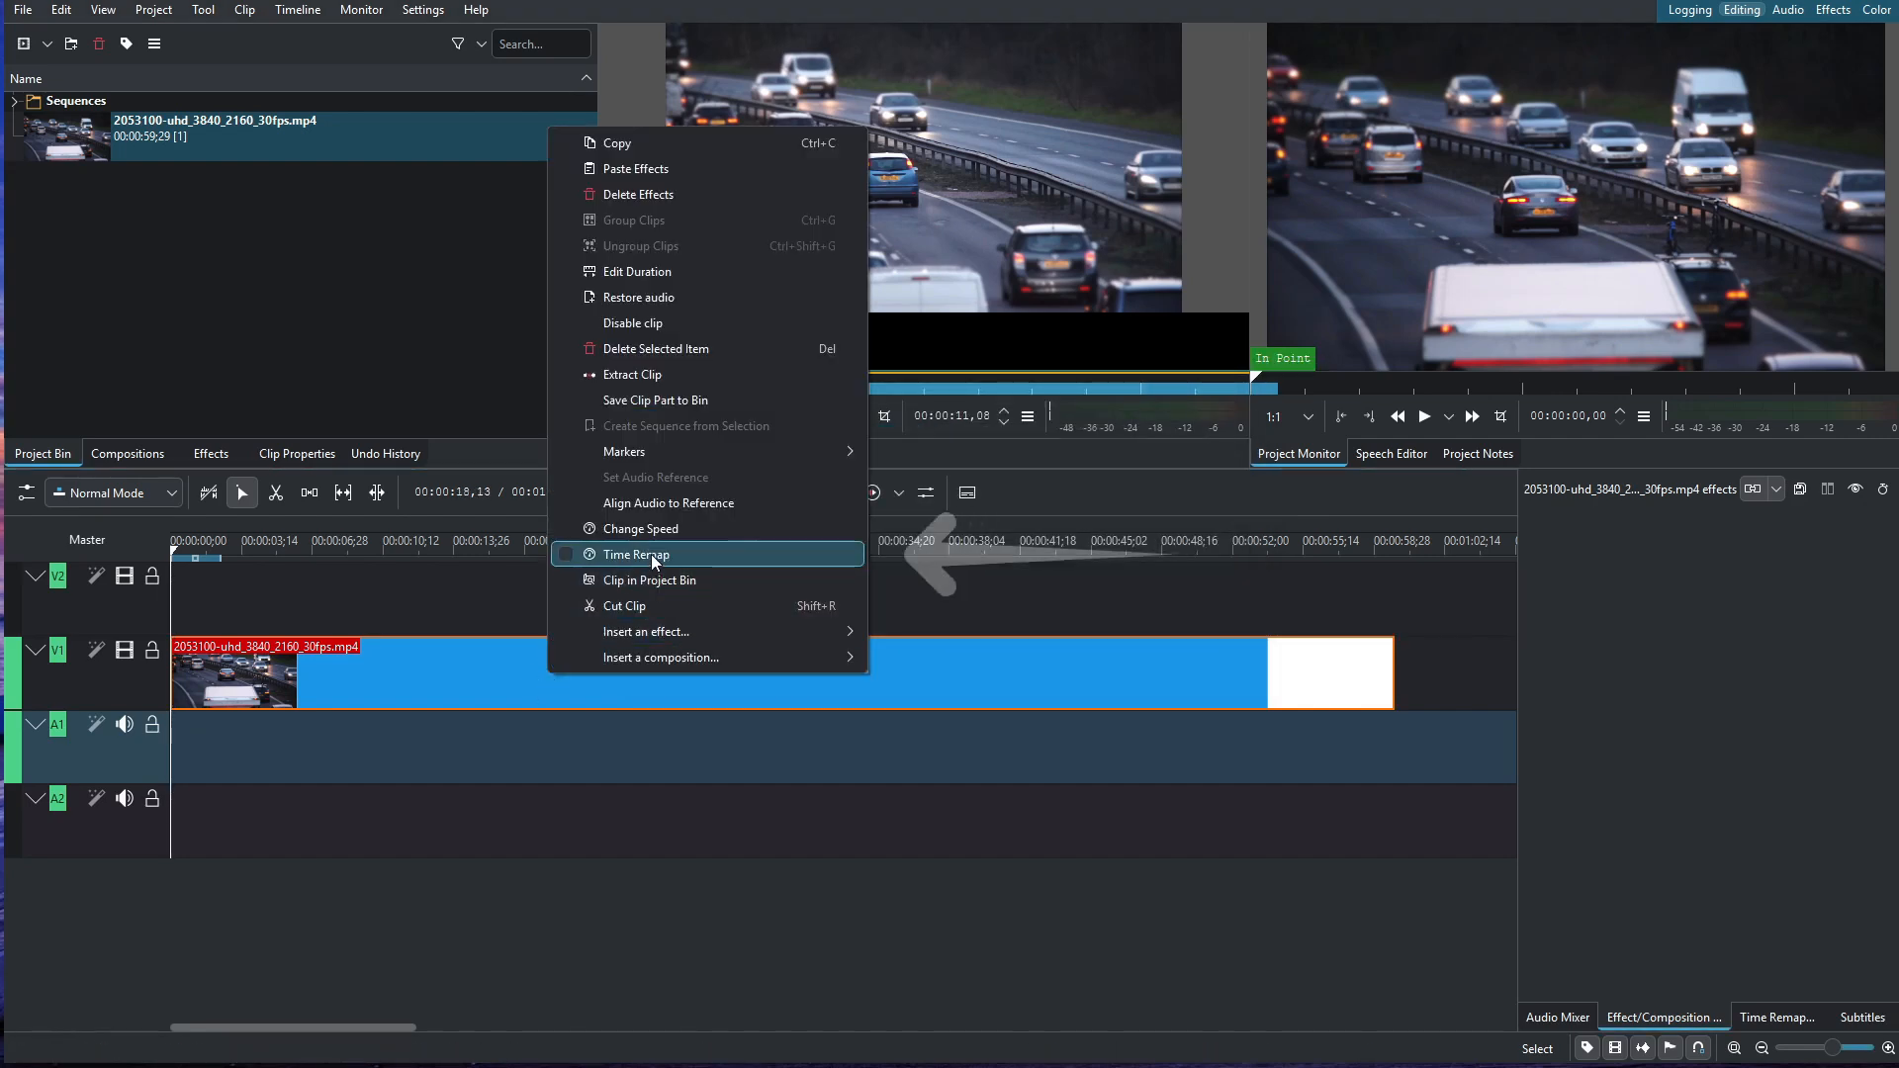
{"action": "left_click", "coordinate": [707, 562]}
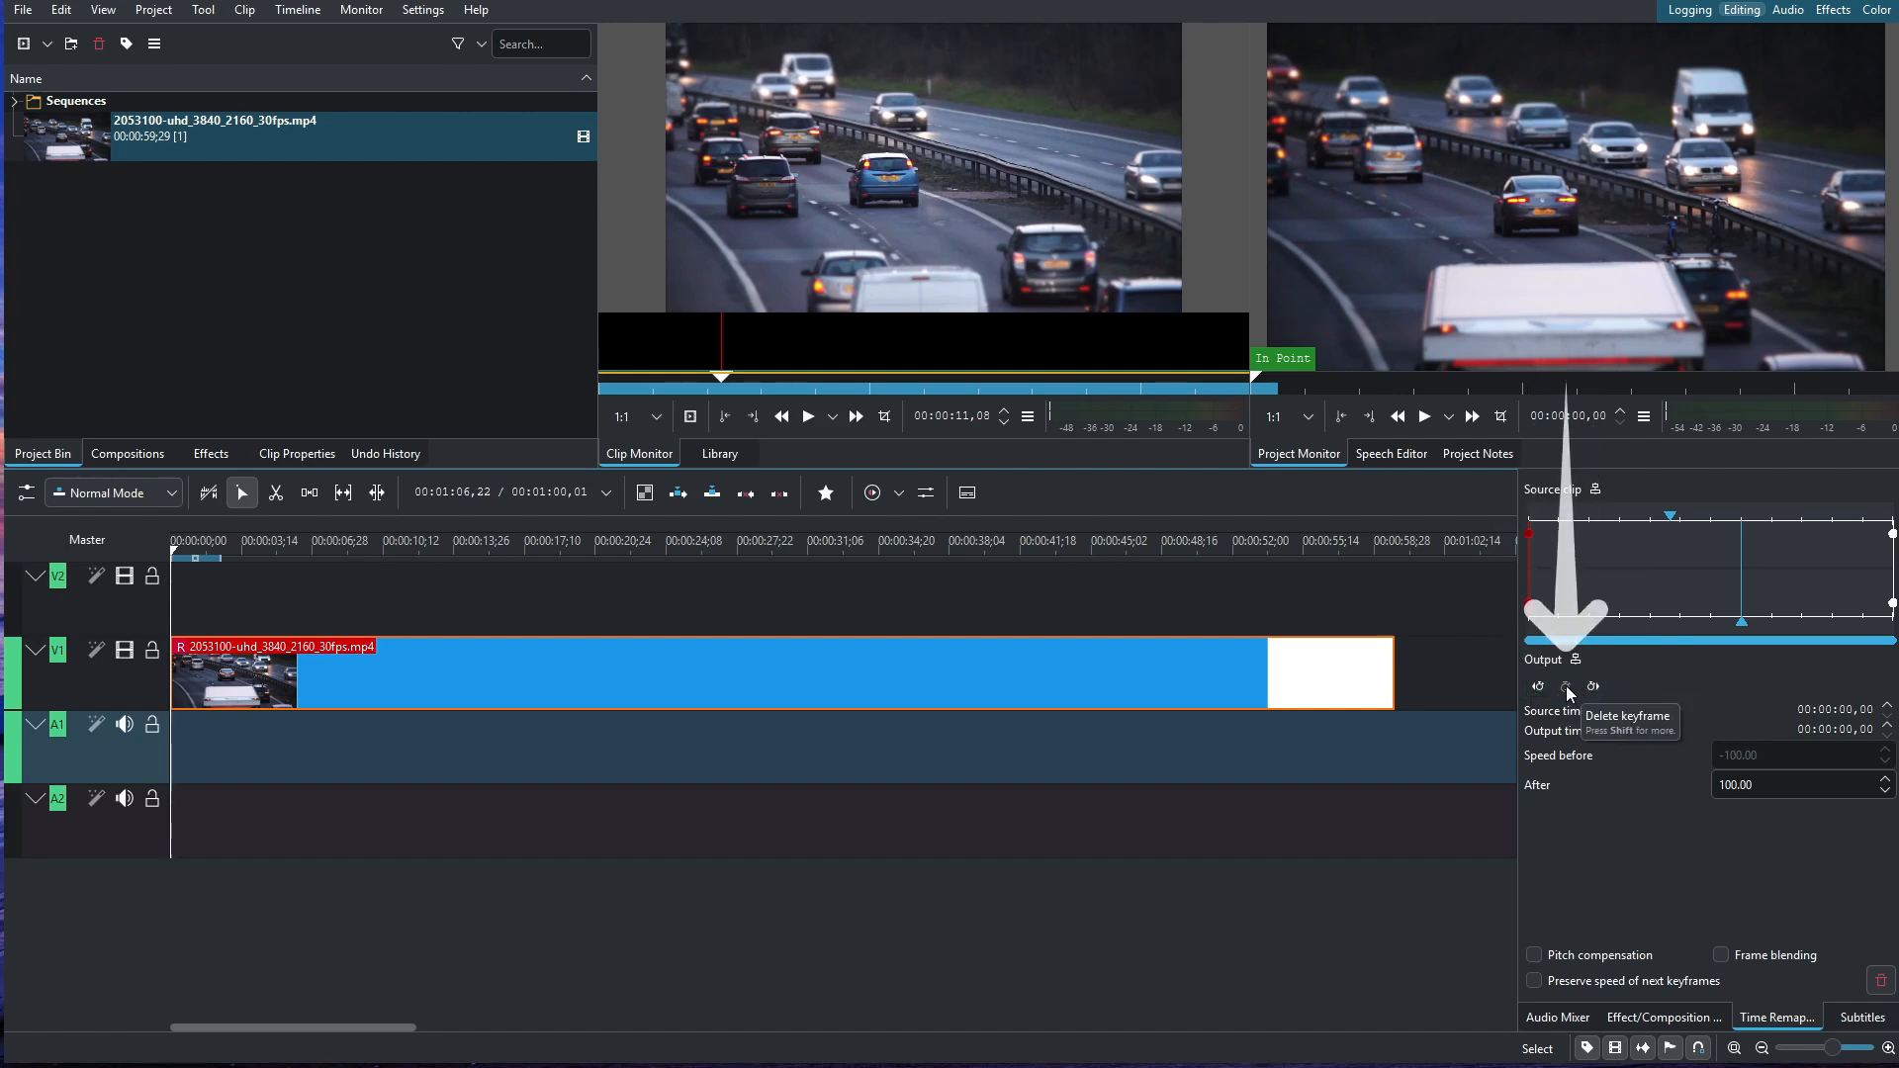
{"action": "left_click_drag", "start_coordinate": [1741, 626], "coordinate": [1529, 627]}
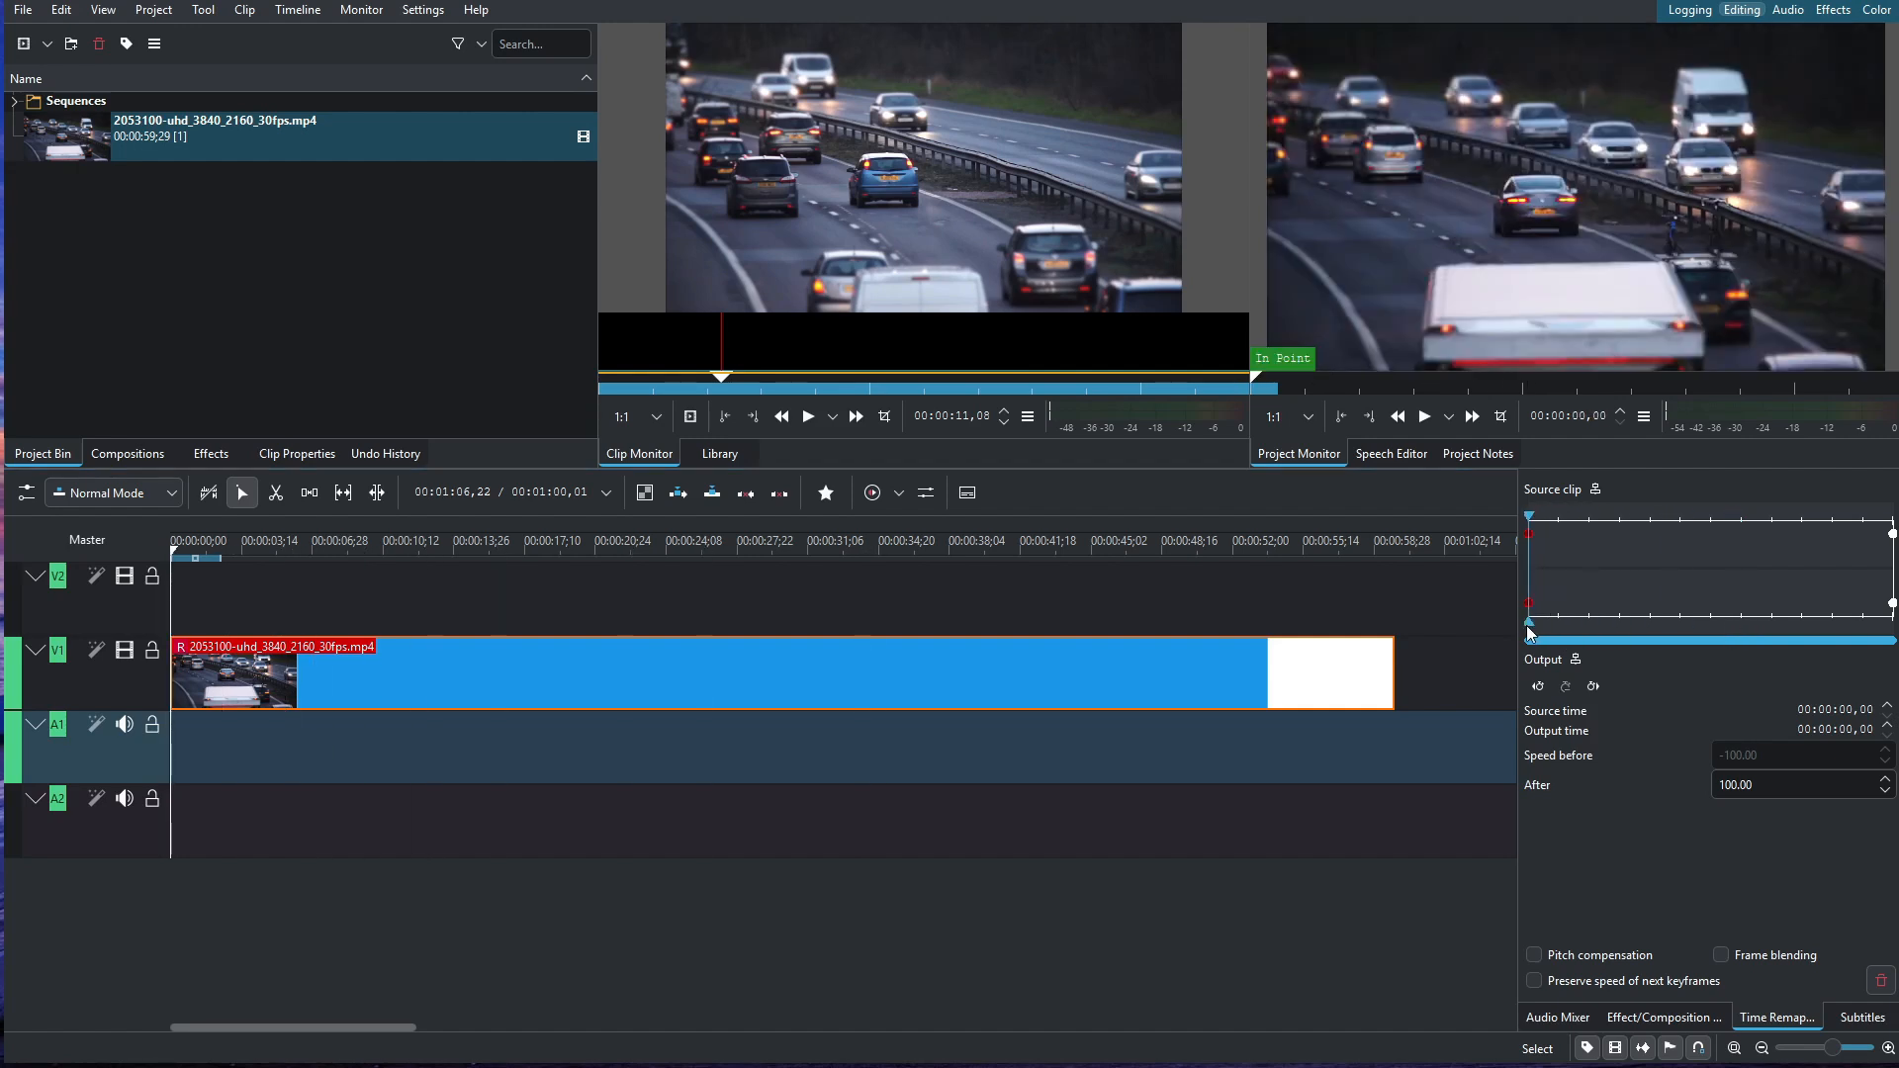
{"action": "left_click_drag", "start_coordinate": [1538, 627], "coordinate": [1600, 626]}
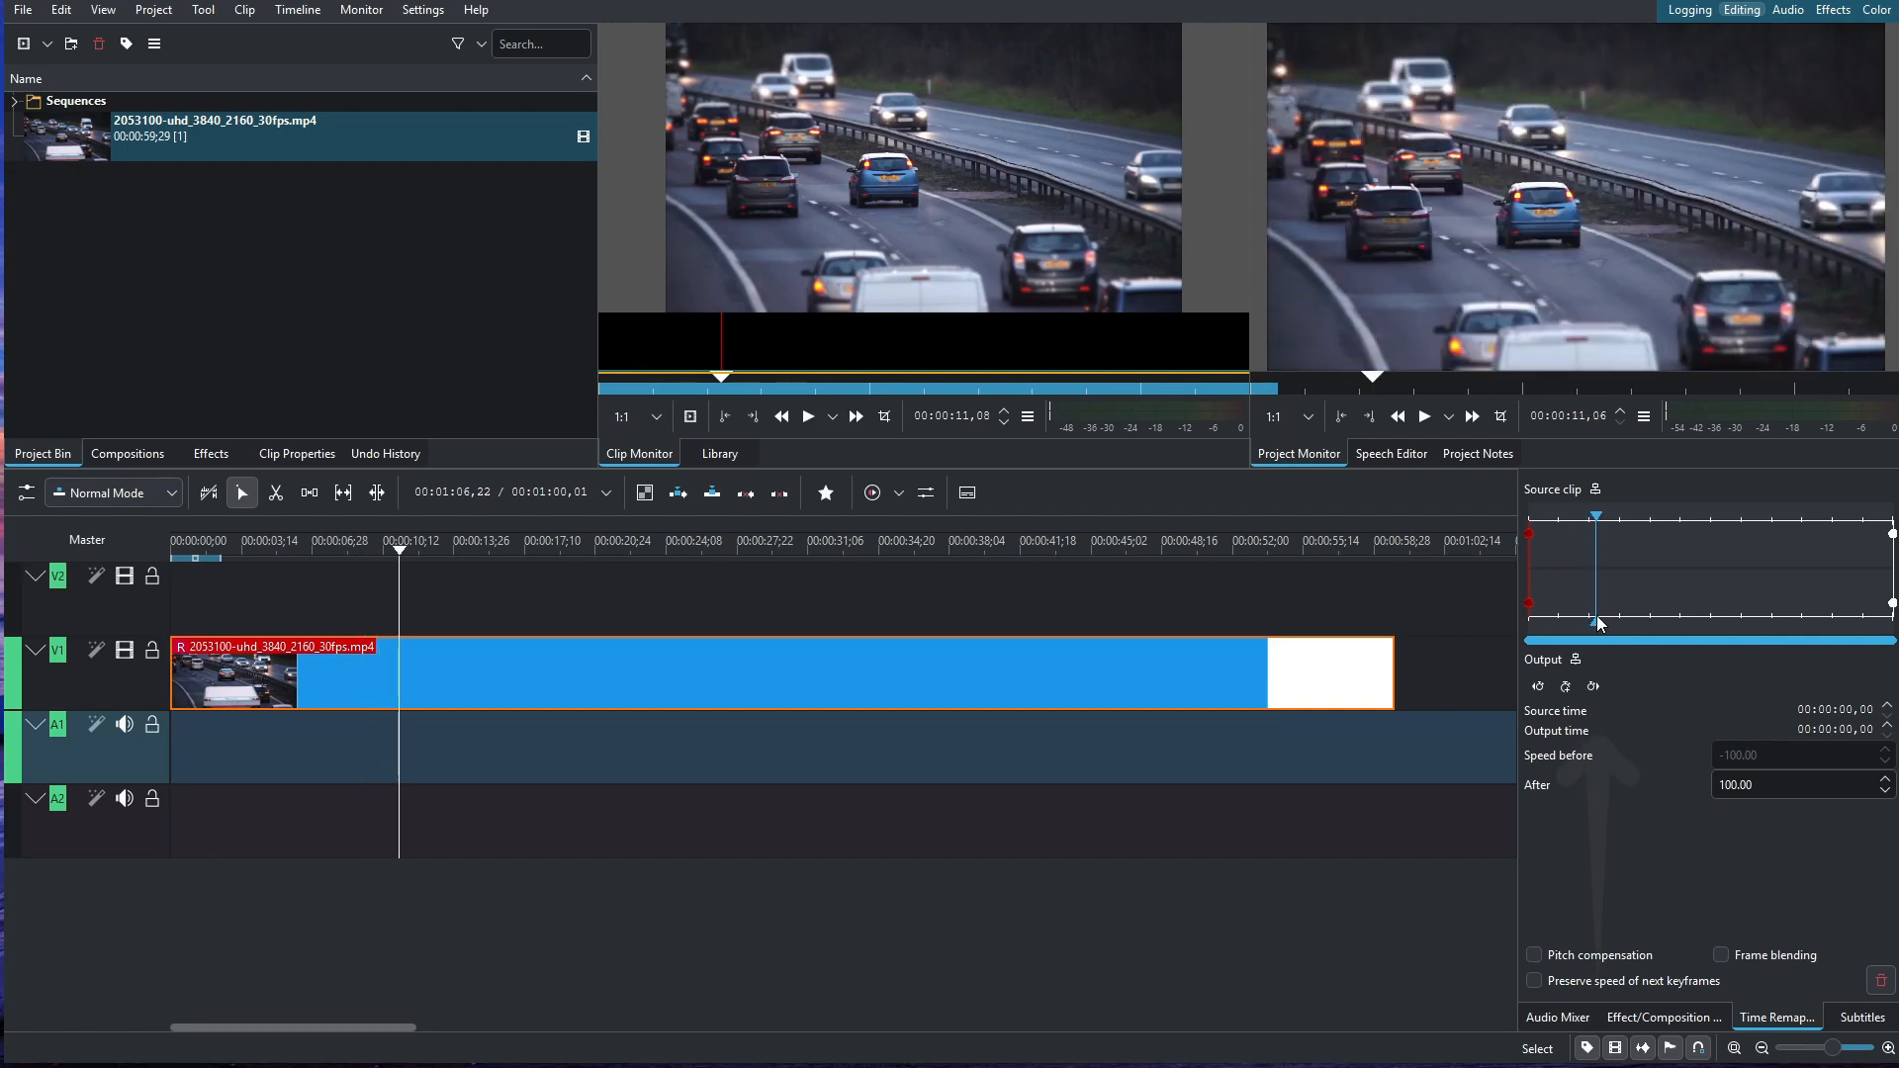
{"action": "left_click", "coordinate": [1568, 688]}
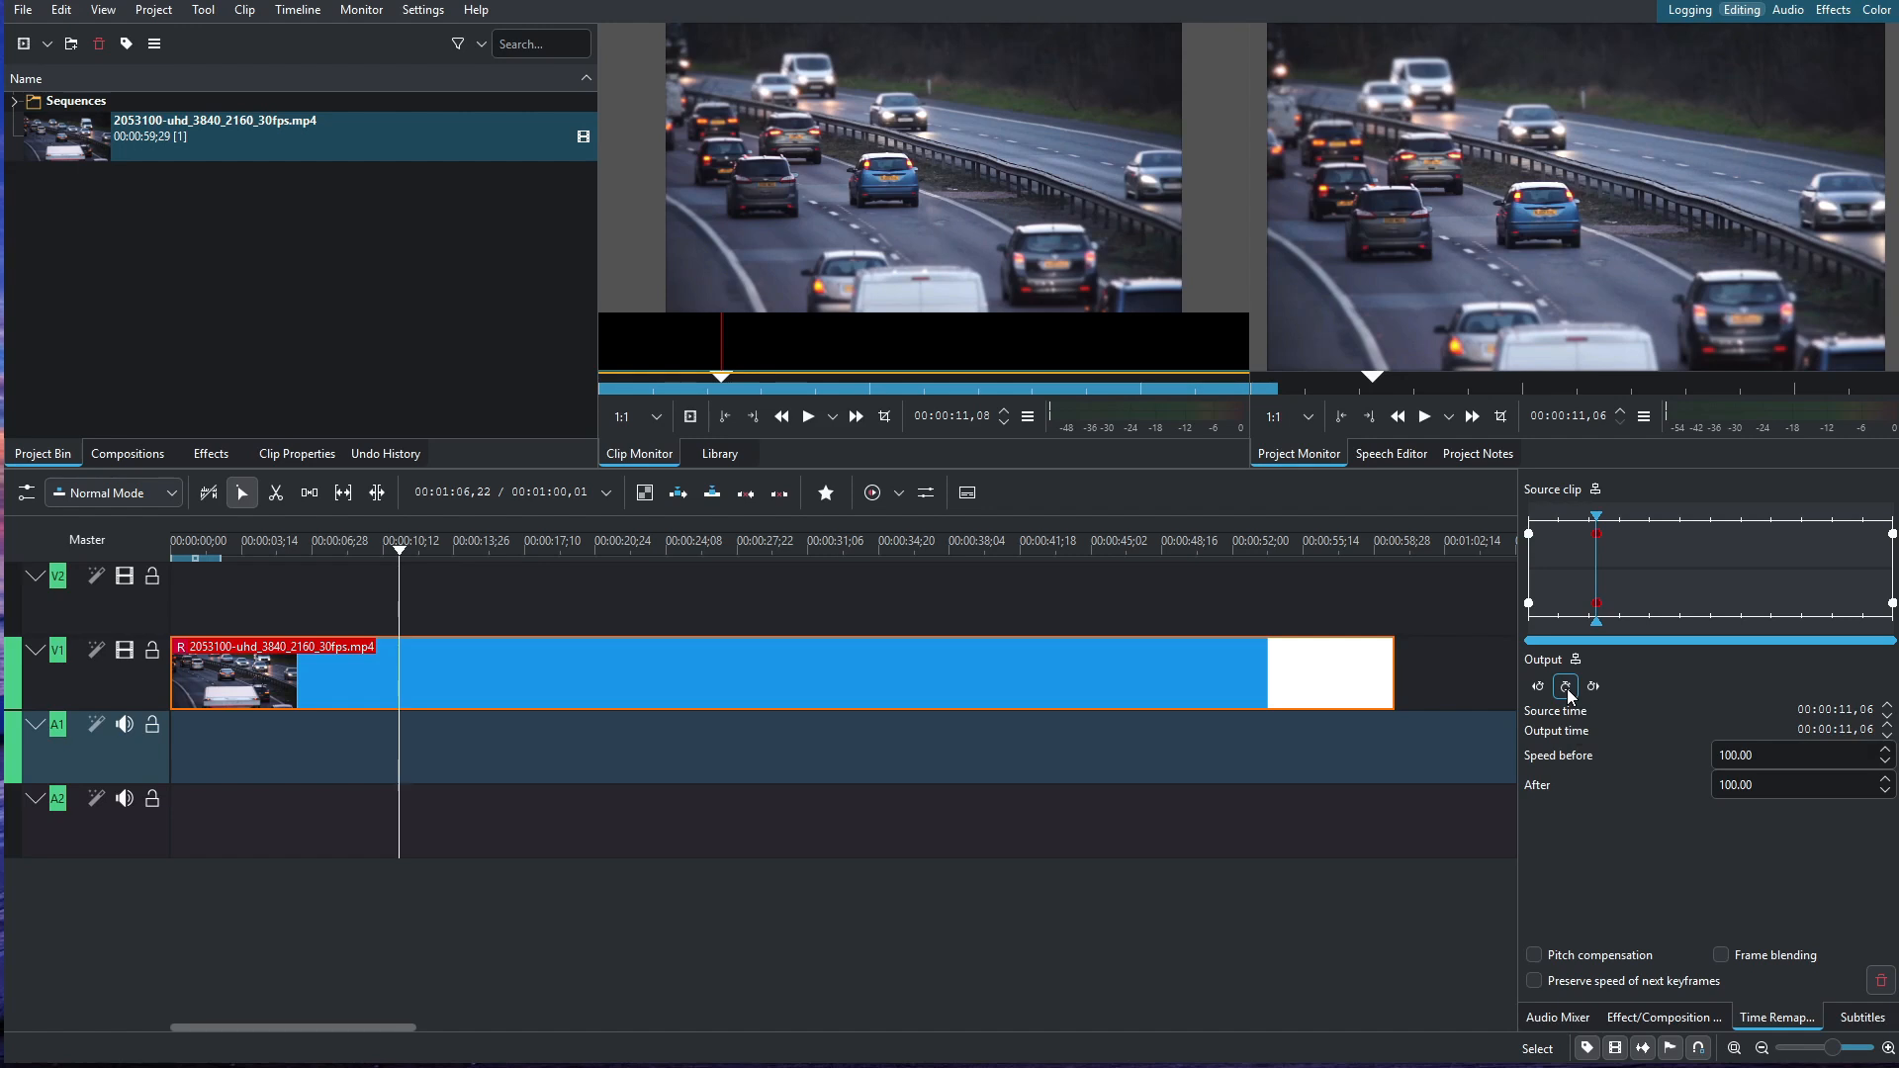
Step: Add two more time remap keyframes at 00:00:19,29 and 00:00:29,27
{"action": "left_click_drag", "start_coordinate": [1596, 623], "coordinate": [1652, 630]}
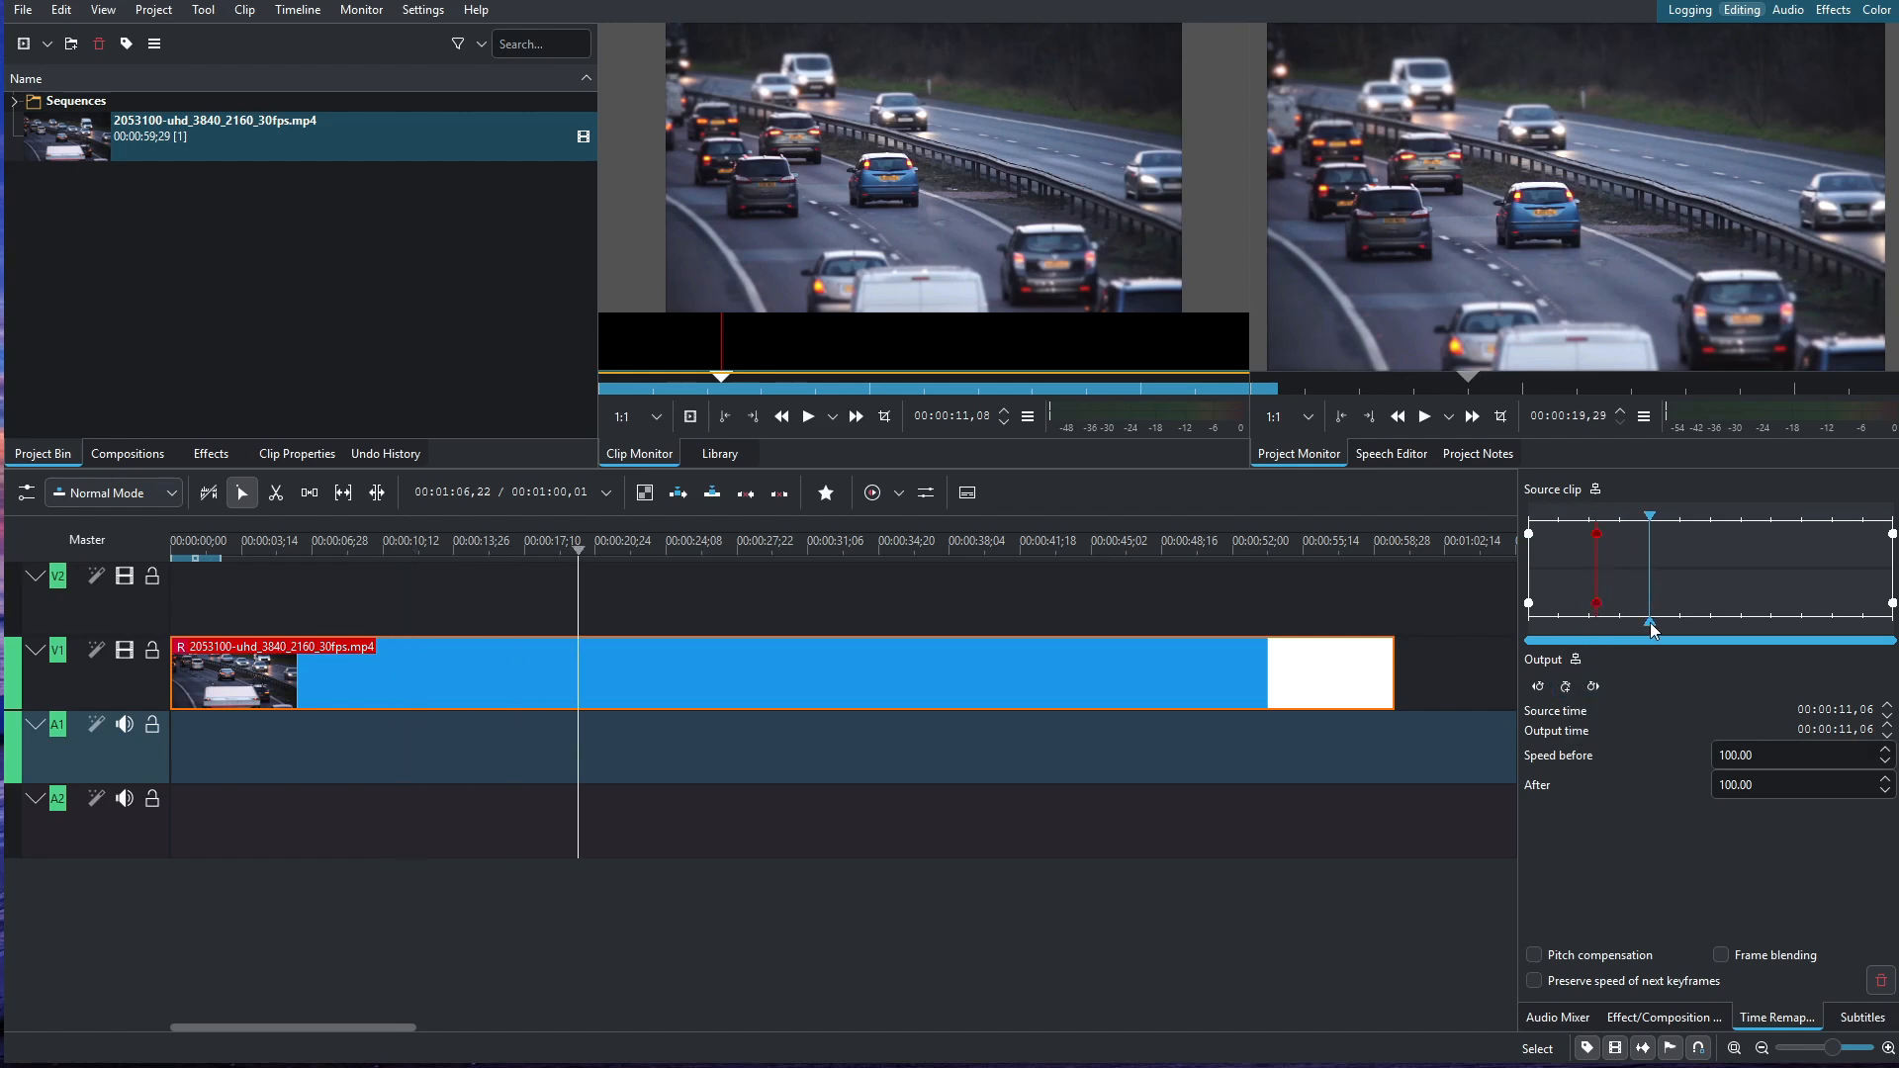
{"action": "left_click", "coordinate": [1567, 687]}
{"action": "left_click_drag", "start_coordinate": [1648, 625], "coordinate": [1710, 627]}
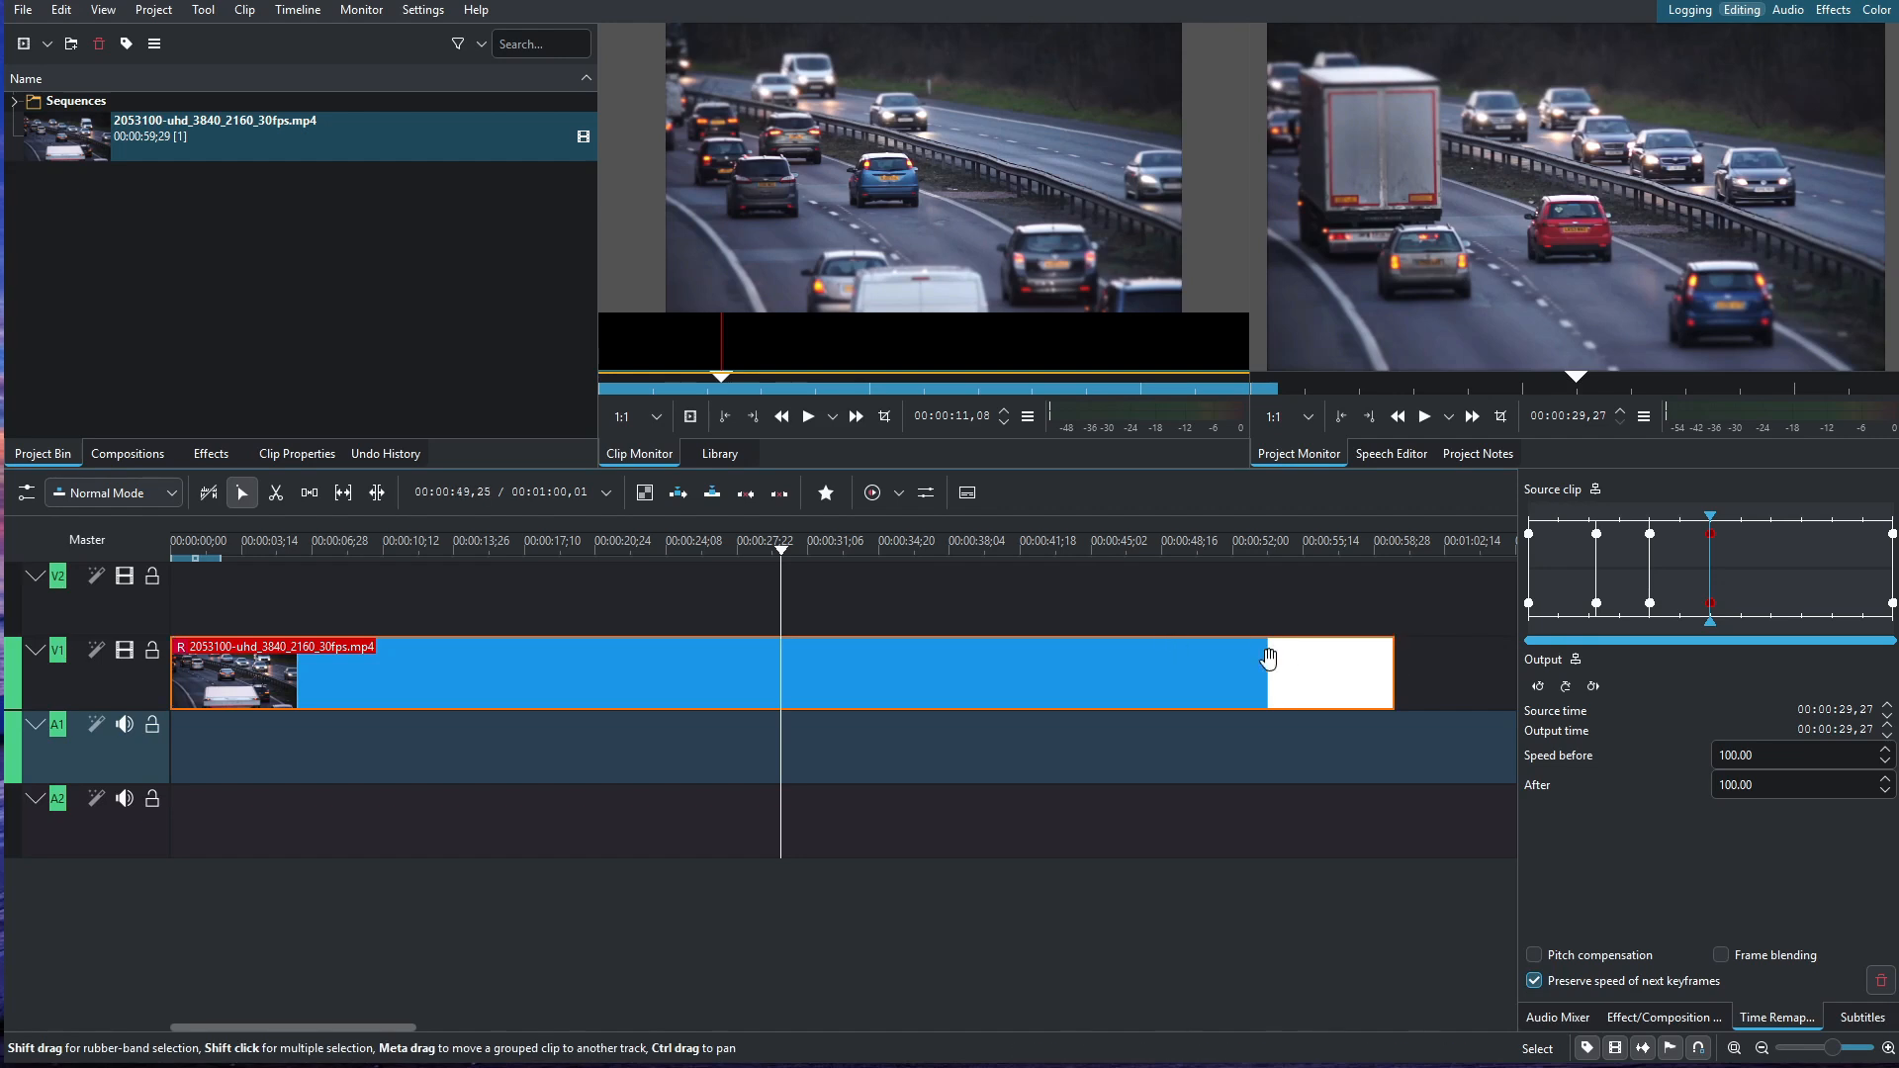
Step: Shift the output of the 00:00:11,06 remap keyframe to about 00:00:17,02 and pull it back to about 00:00:11,01
{"action": "left_click", "coordinate": [1596, 603]}
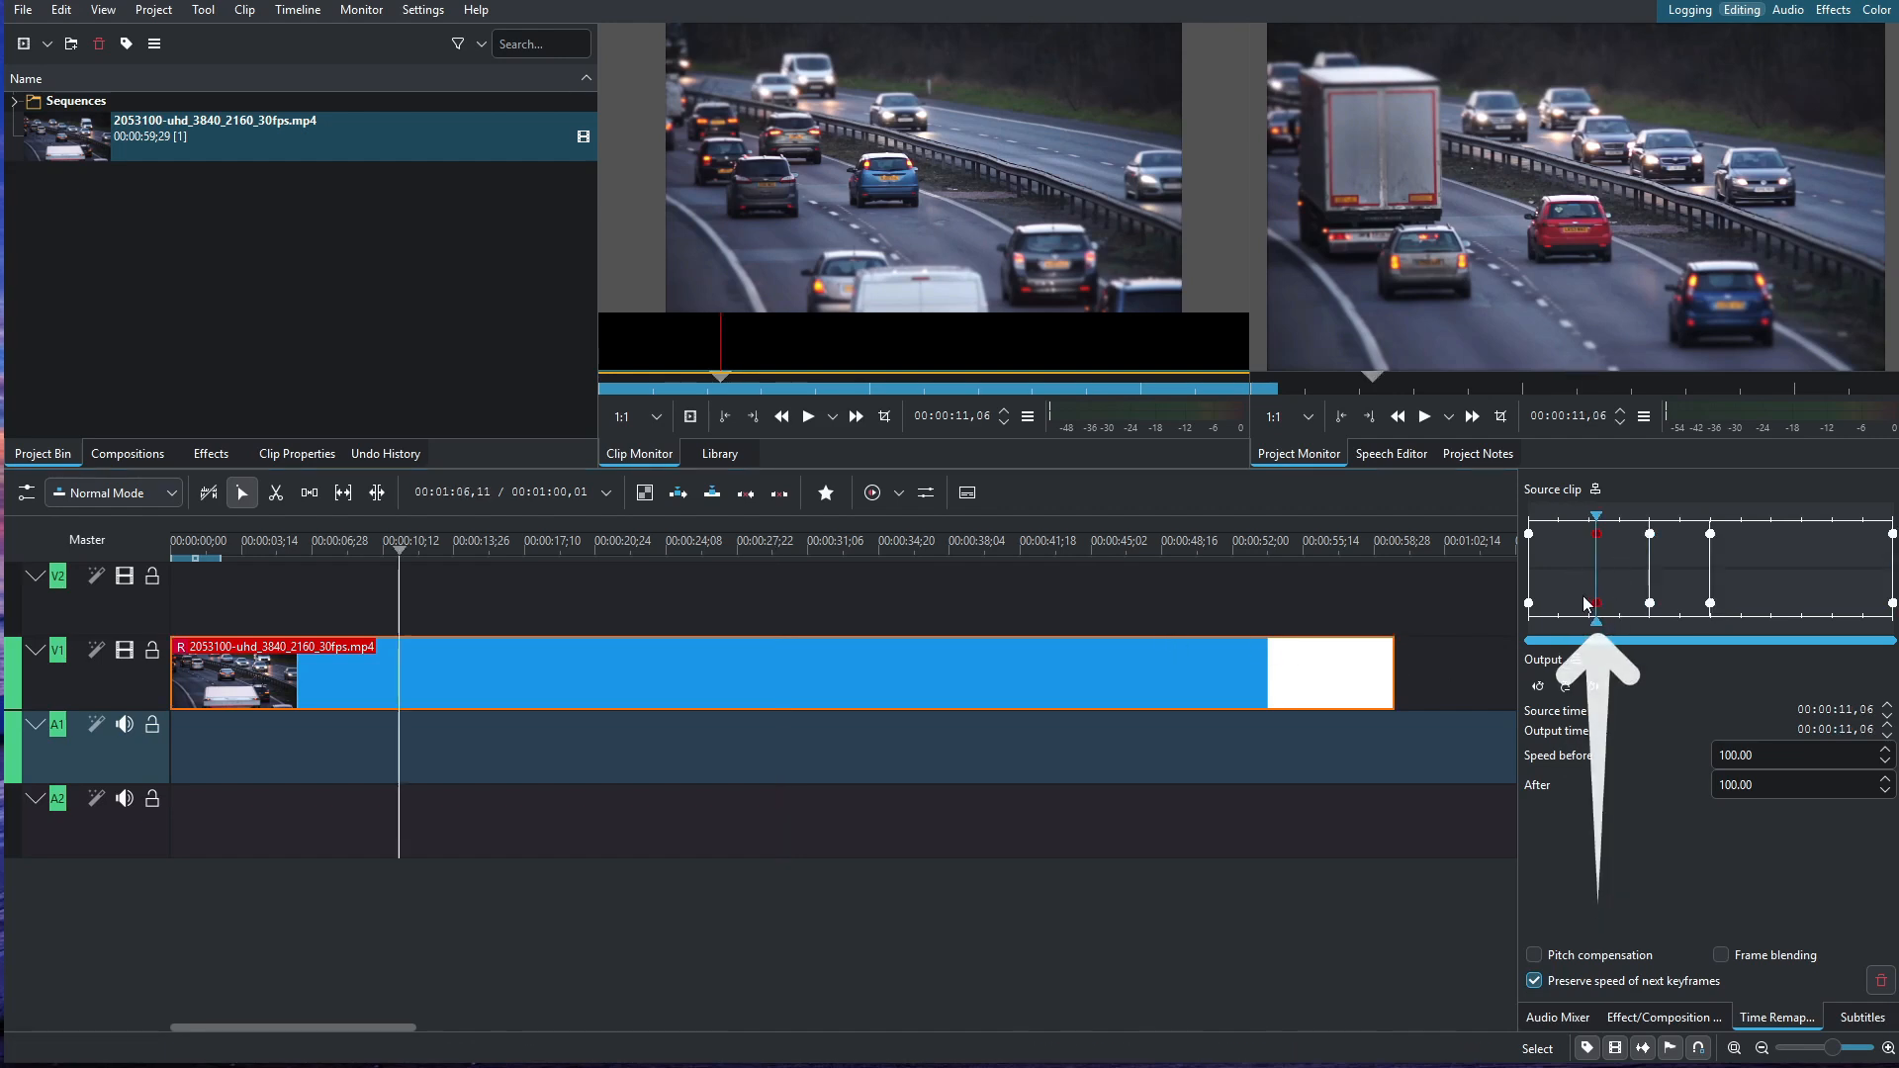
{"action": "mouse_move", "coordinate": [1596, 612]}
{"action": "left_mouse_down"}
{"action": "mouse_move", "coordinate": [1551, 619]}
{"action": "mouse_move", "coordinate": [1644, 616]}
{"action": "mouse_move", "coordinate": [1561, 620]}
{"action": "mouse_move", "coordinate": [1627, 617]}
{"action": "left_mouse_up"}
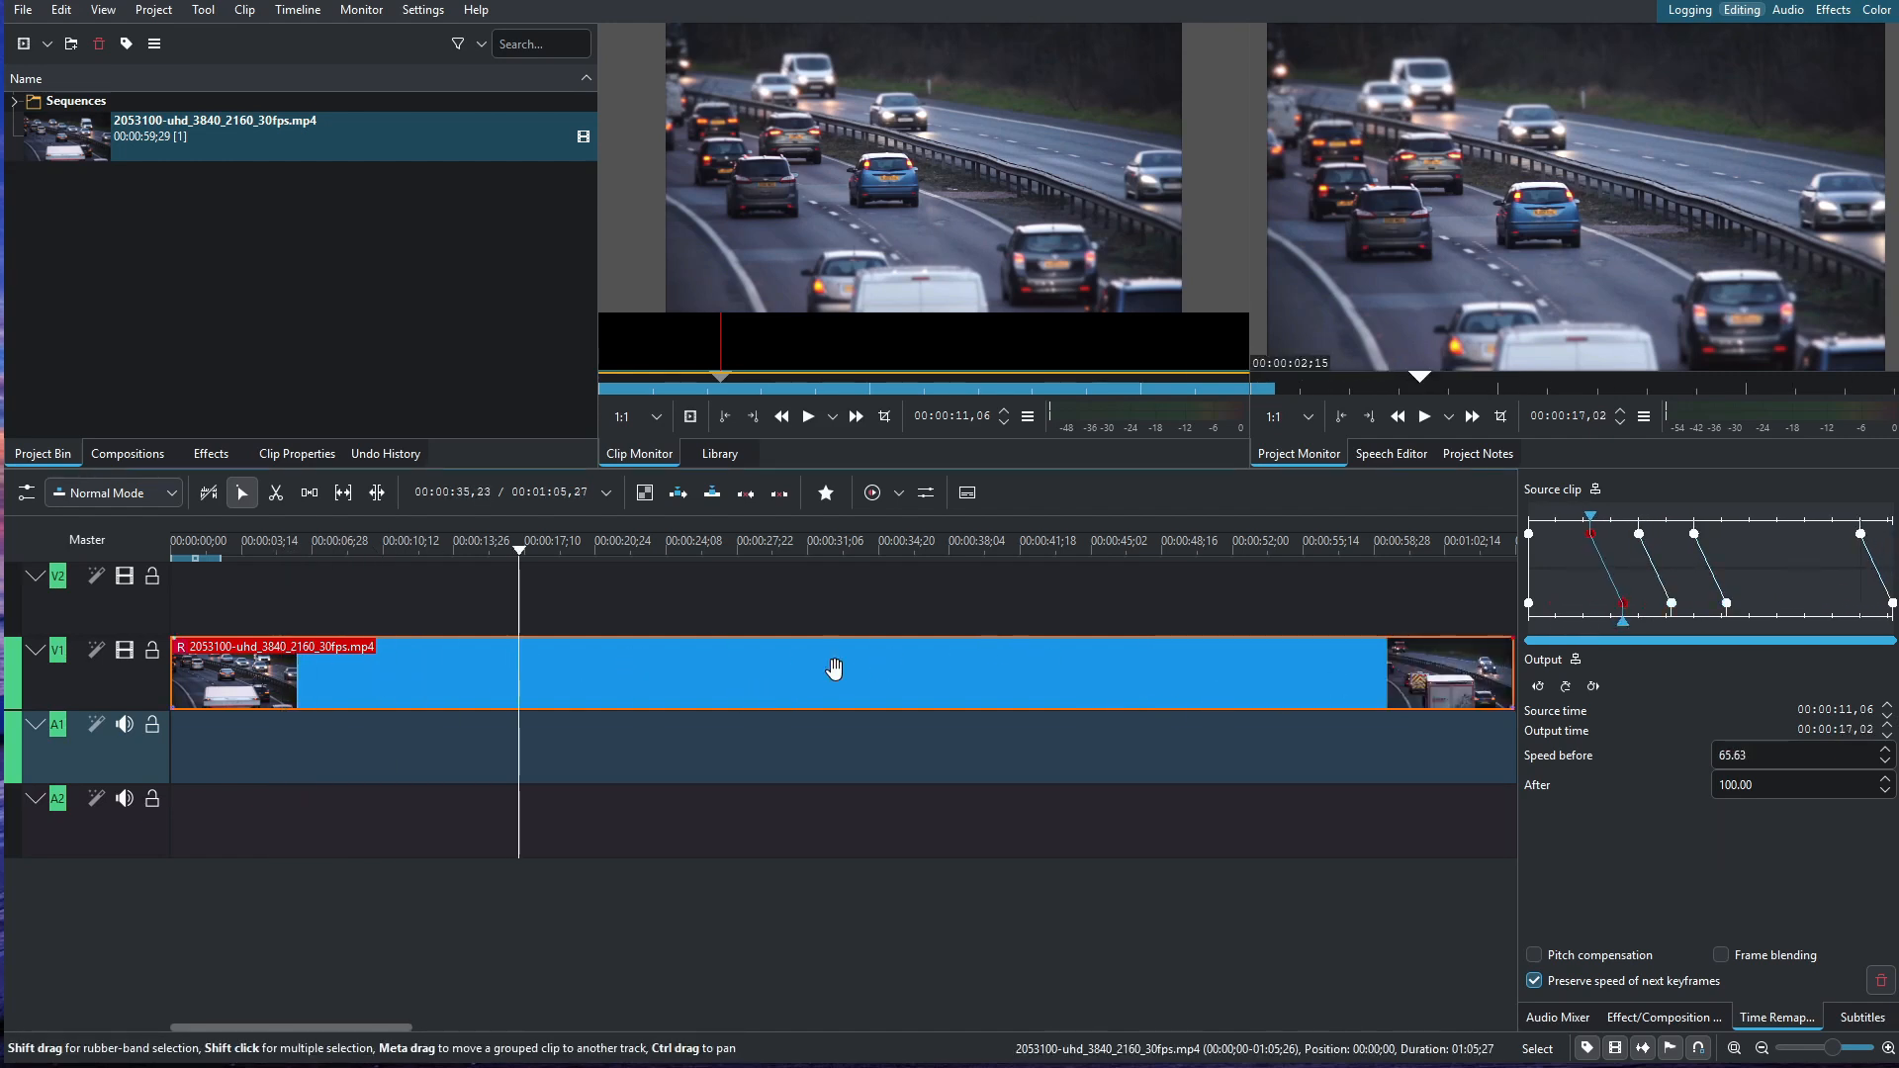
{"action": "left_click_drag", "start_coordinate": [1627, 613], "coordinate": [1598, 613]}
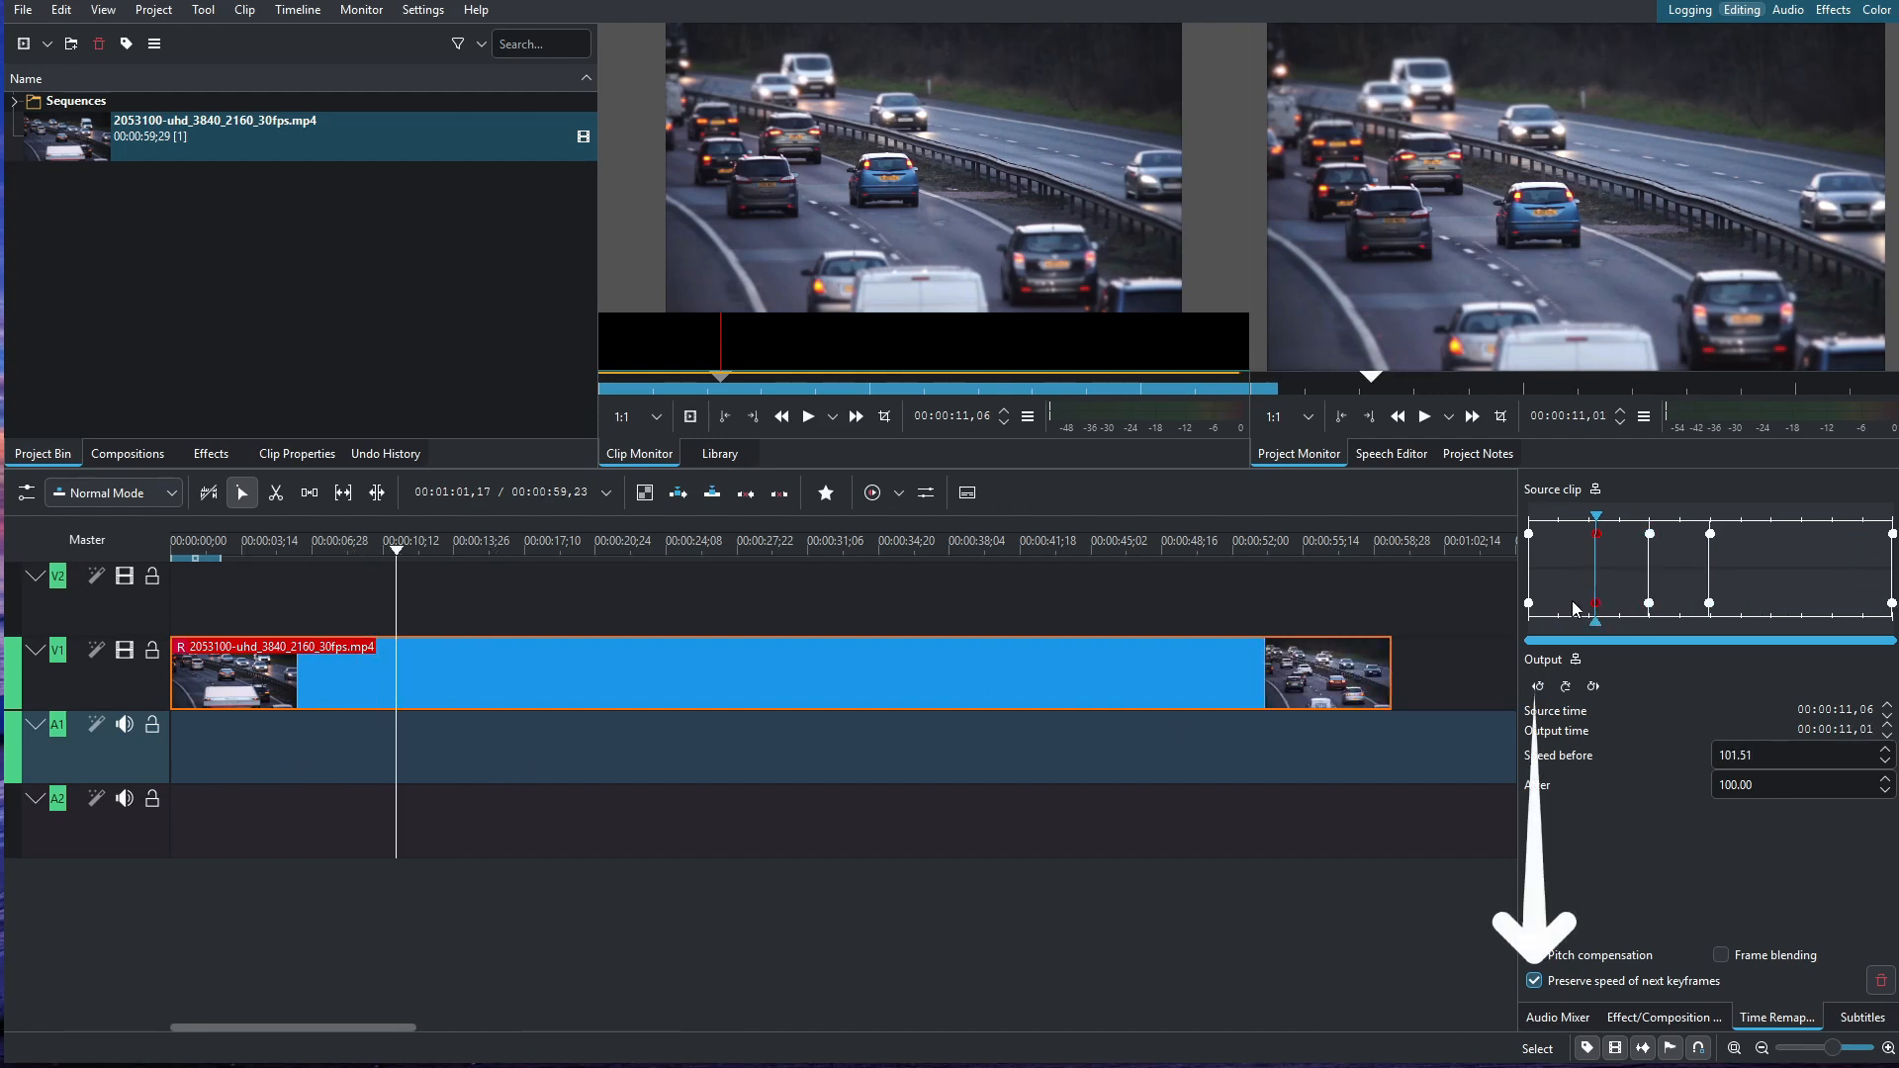
Step: Turn off preserving the speed of next keyframes and shift the output of the 00:00:11,06 remap keyframe to about 00:00:05,06
{"action": "left_click", "coordinate": [1534, 982]}
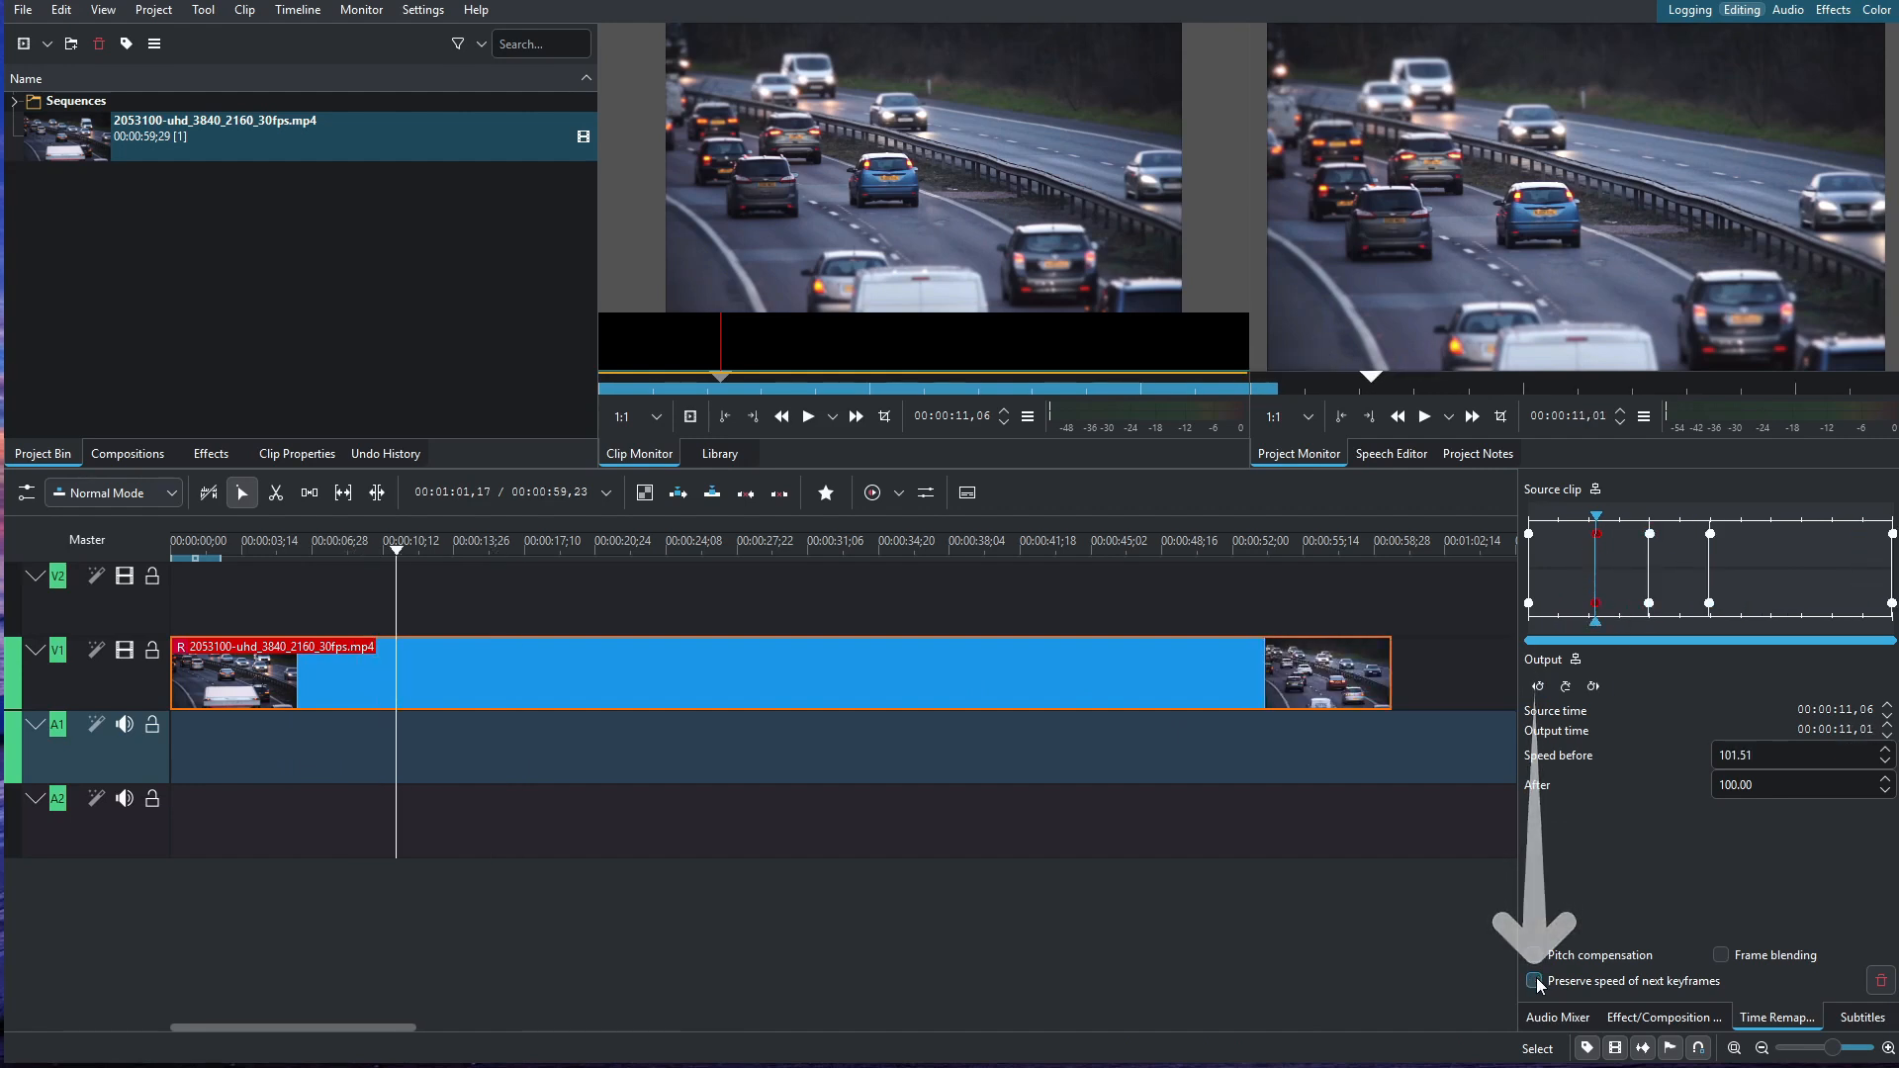
{"action": "left_click_drag", "start_coordinate": [1600, 611], "coordinate": [1562, 605]}
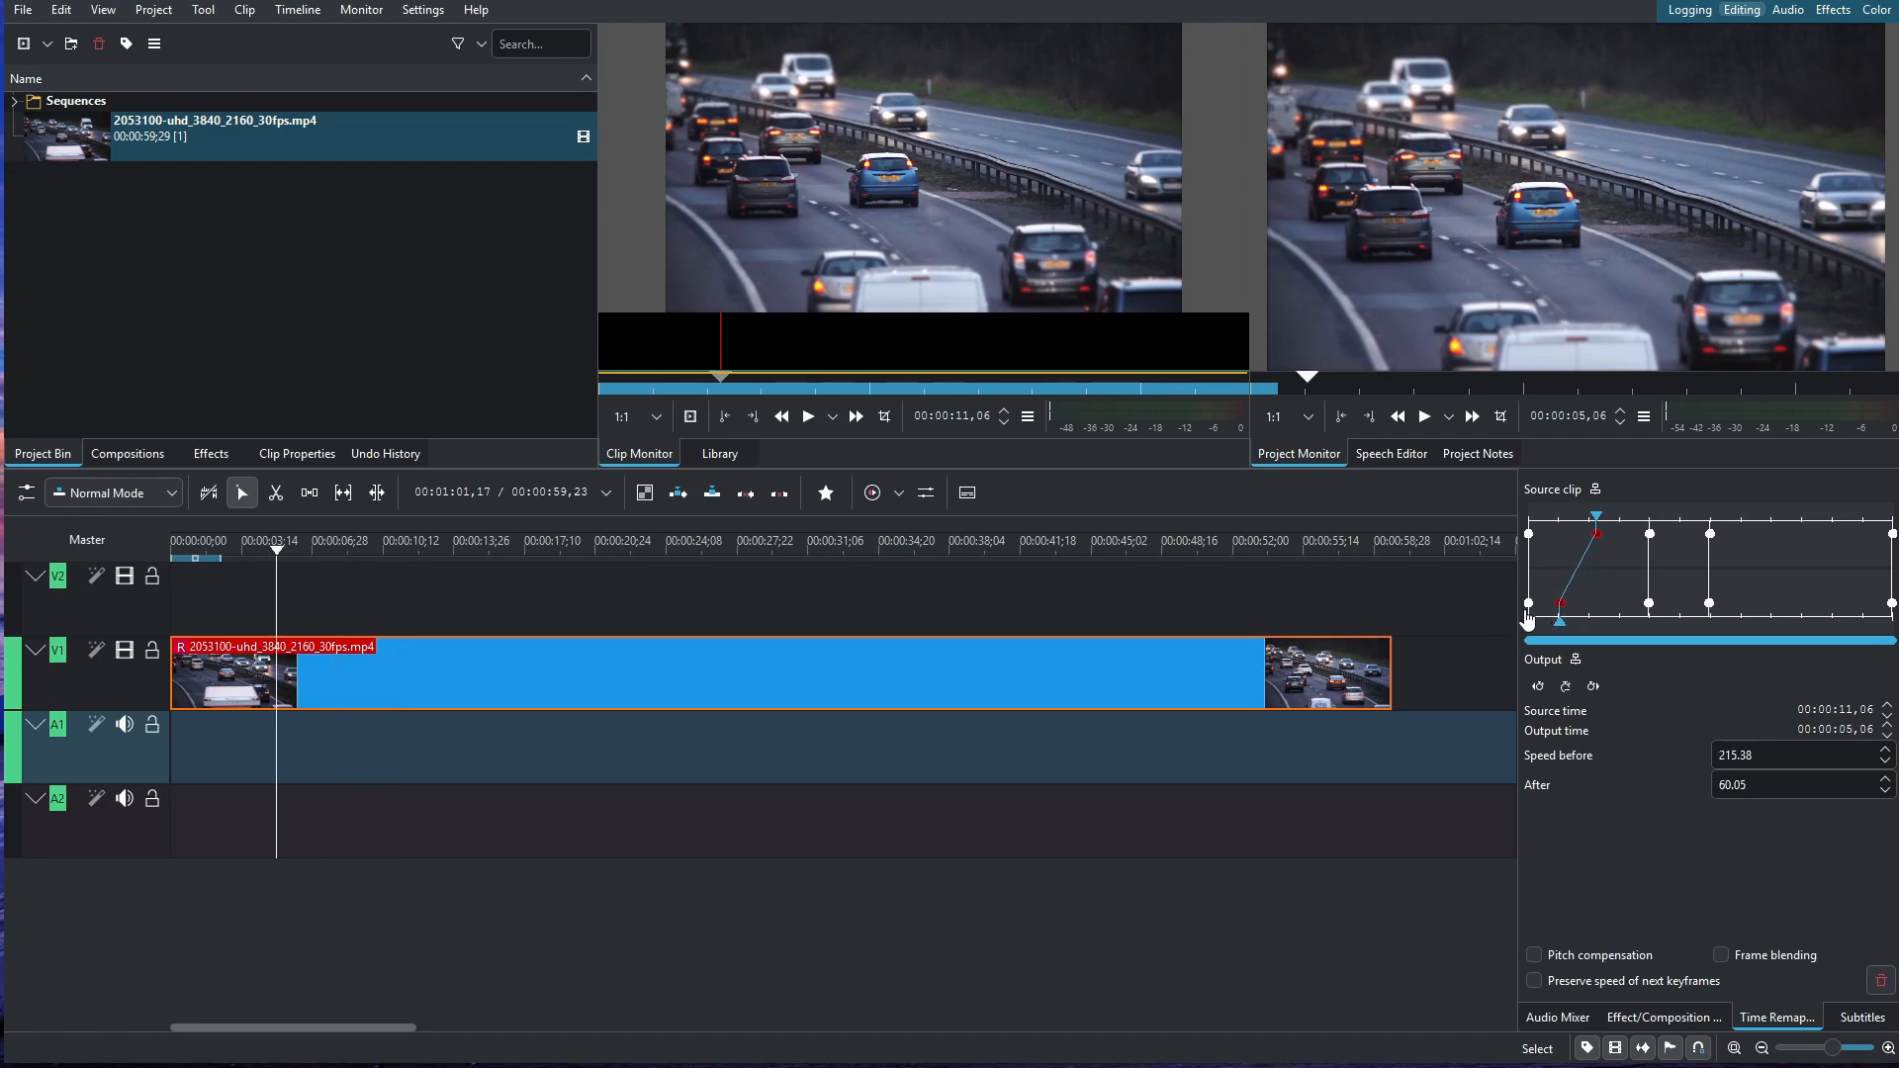
{"action": "left_click", "coordinate": [1529, 629]}
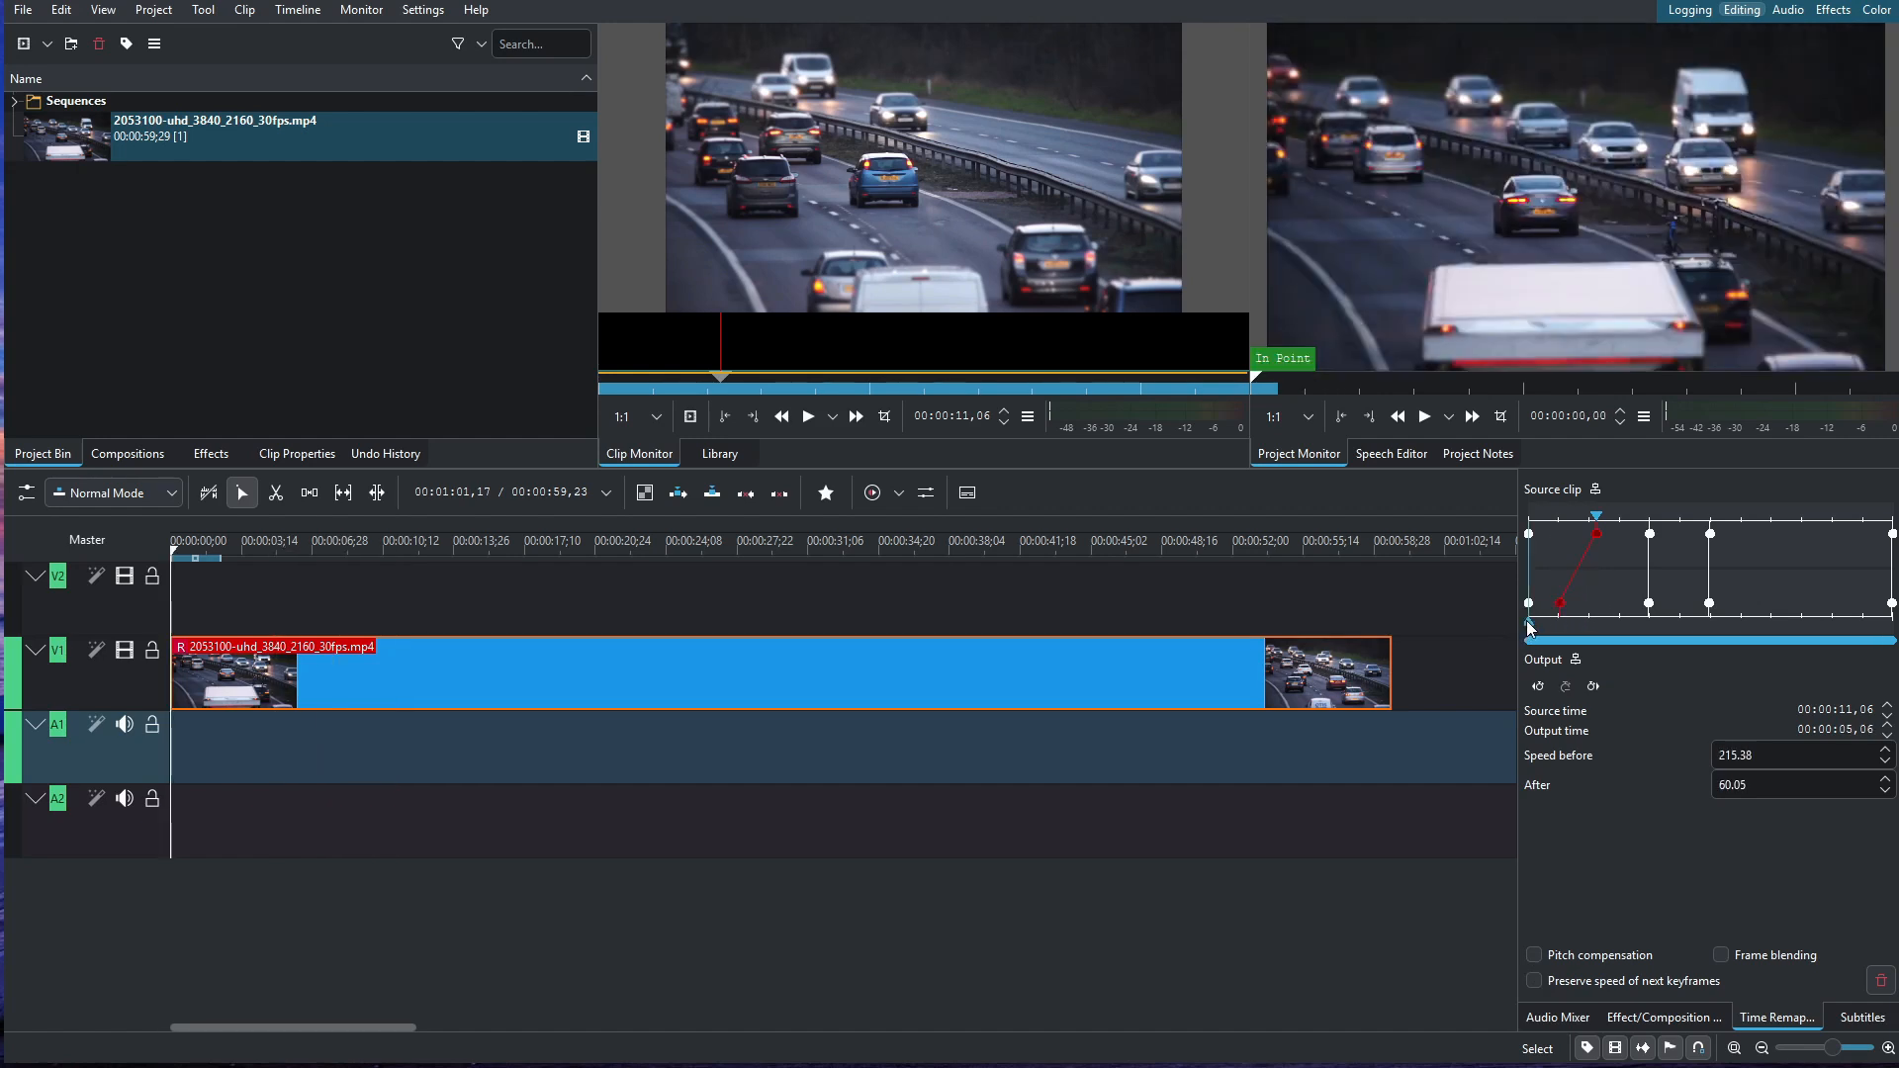
Step: Shift the output of the 00:00:19,29 remap keyframe to about 00:00:24,06 and play the remapped clip from the start
{"action": "left_click_drag", "start_coordinate": [1653, 613], "coordinate": [1679, 613]}
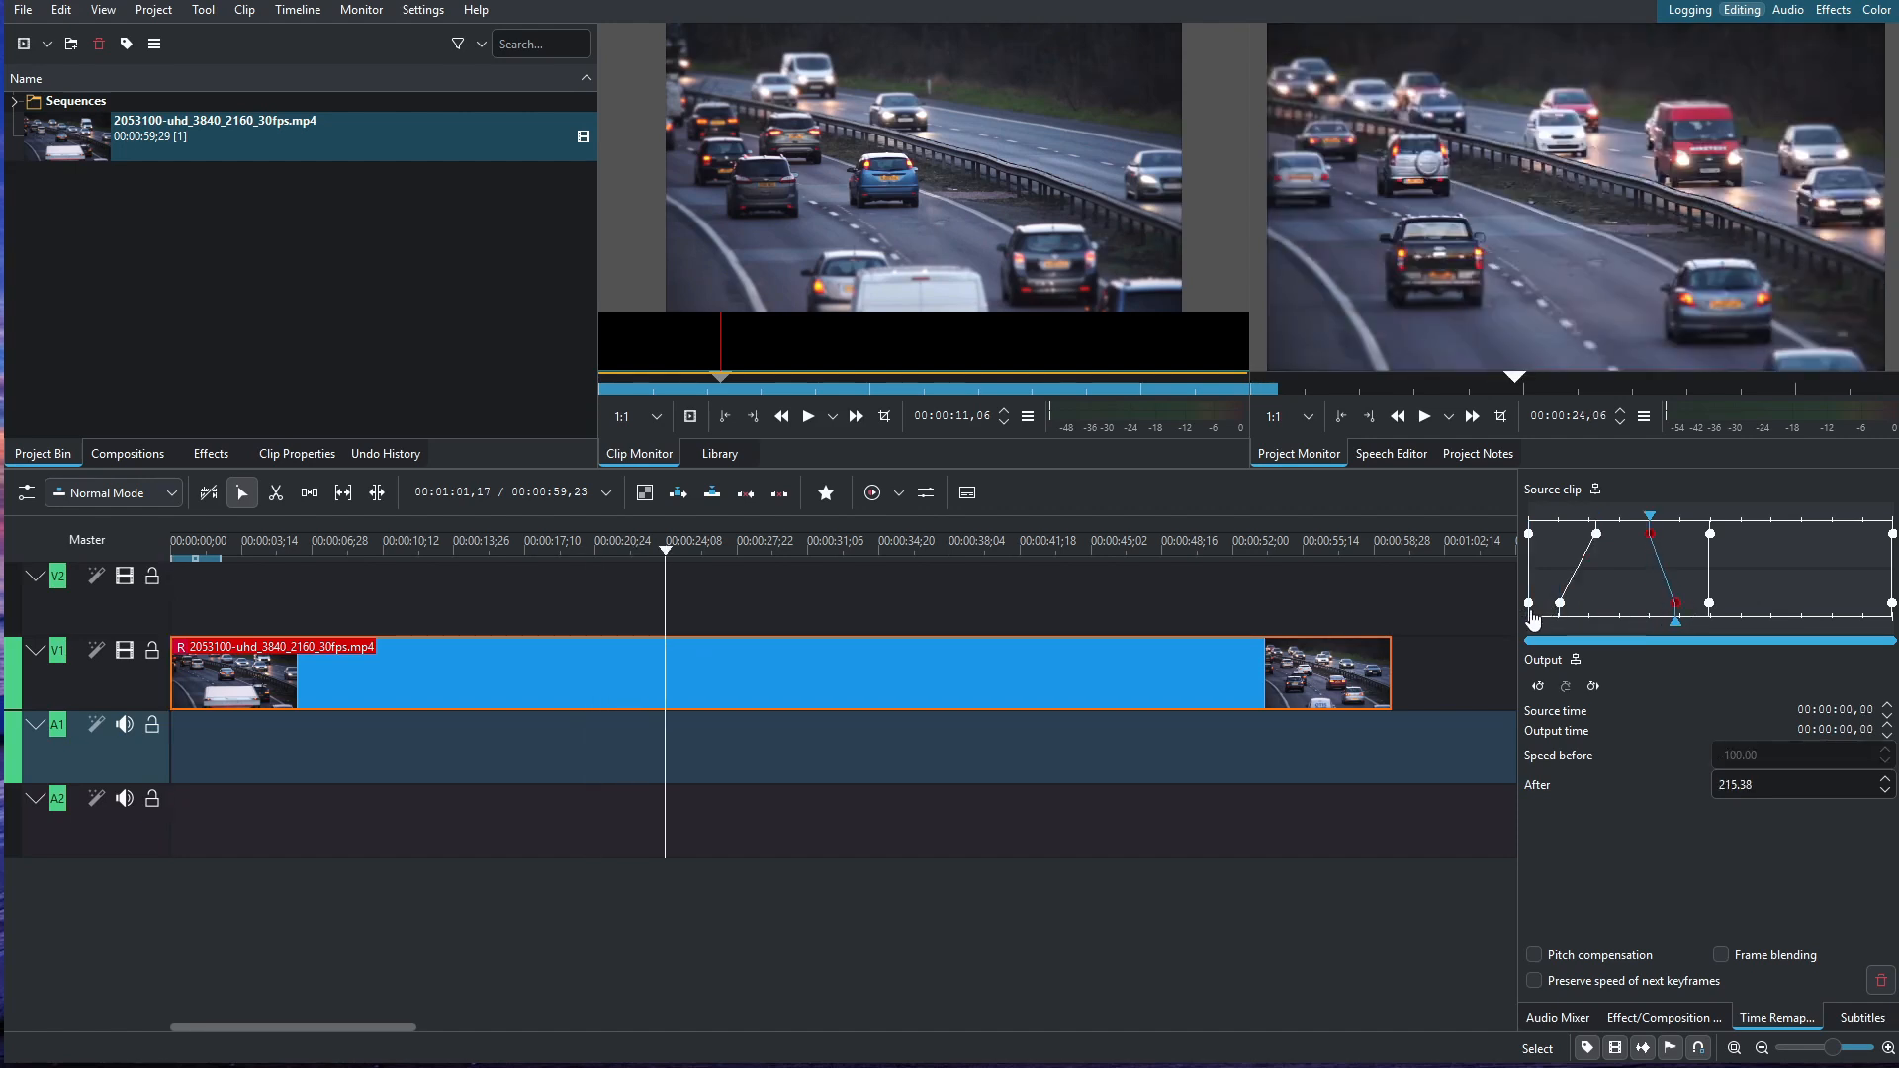
{"action": "left_click", "coordinate": [1532, 619]}
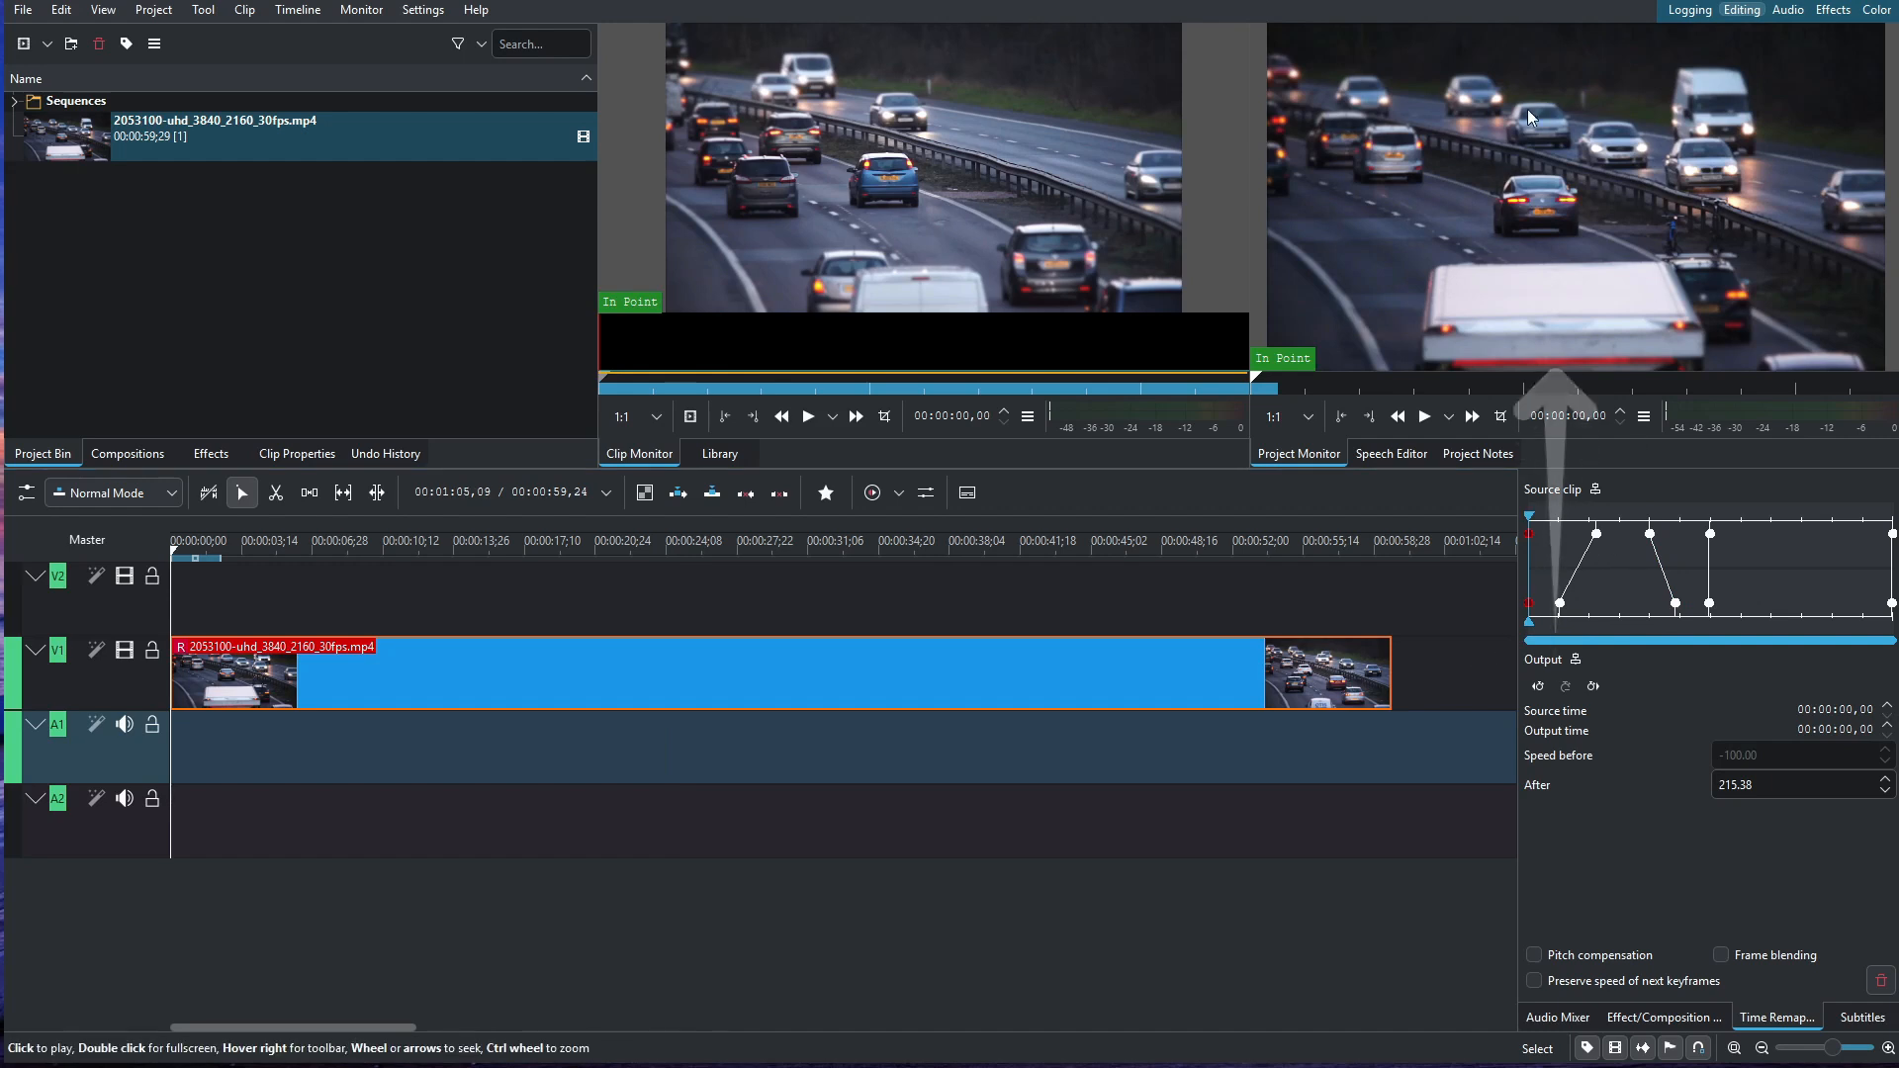
{"action": "left_click", "coordinate": [1537, 238]}
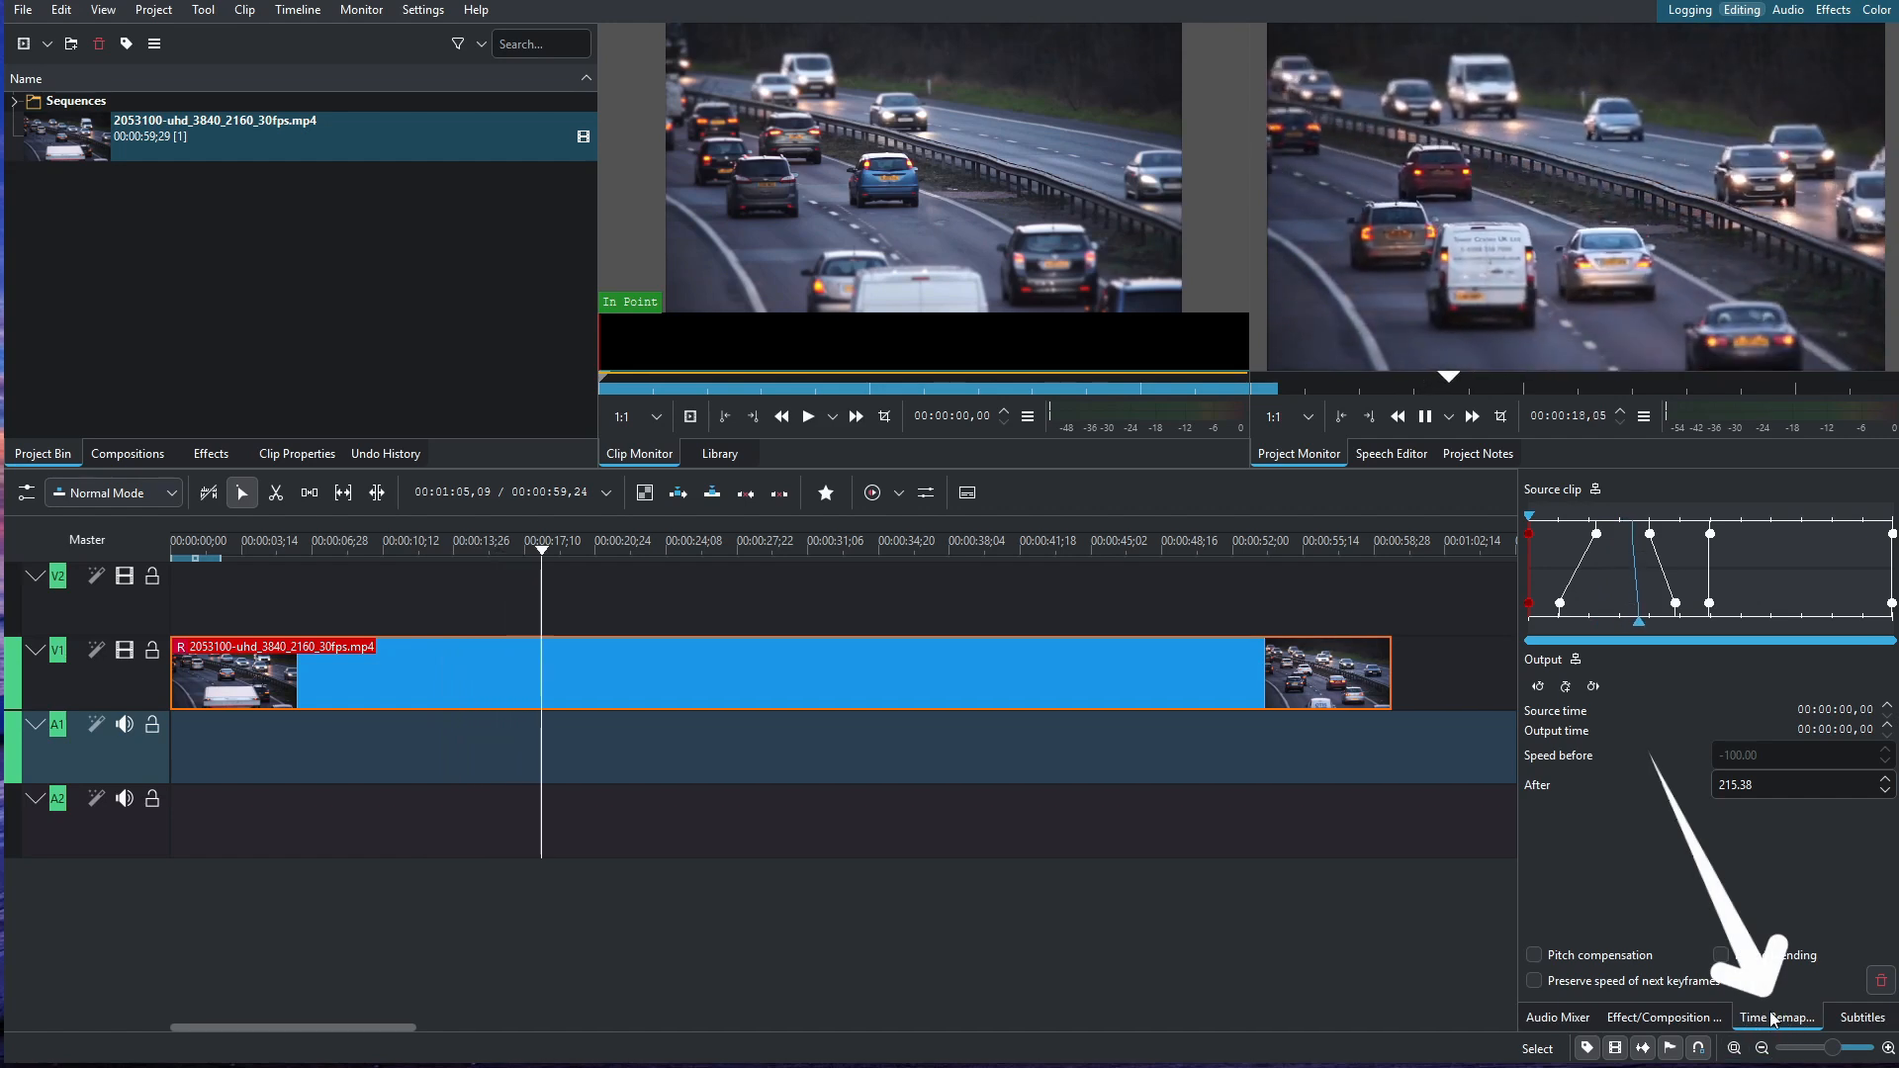
{"action": "left_click", "coordinate": [1650, 1021]}
{"action": "left_click", "coordinate": [1778, 1017]}
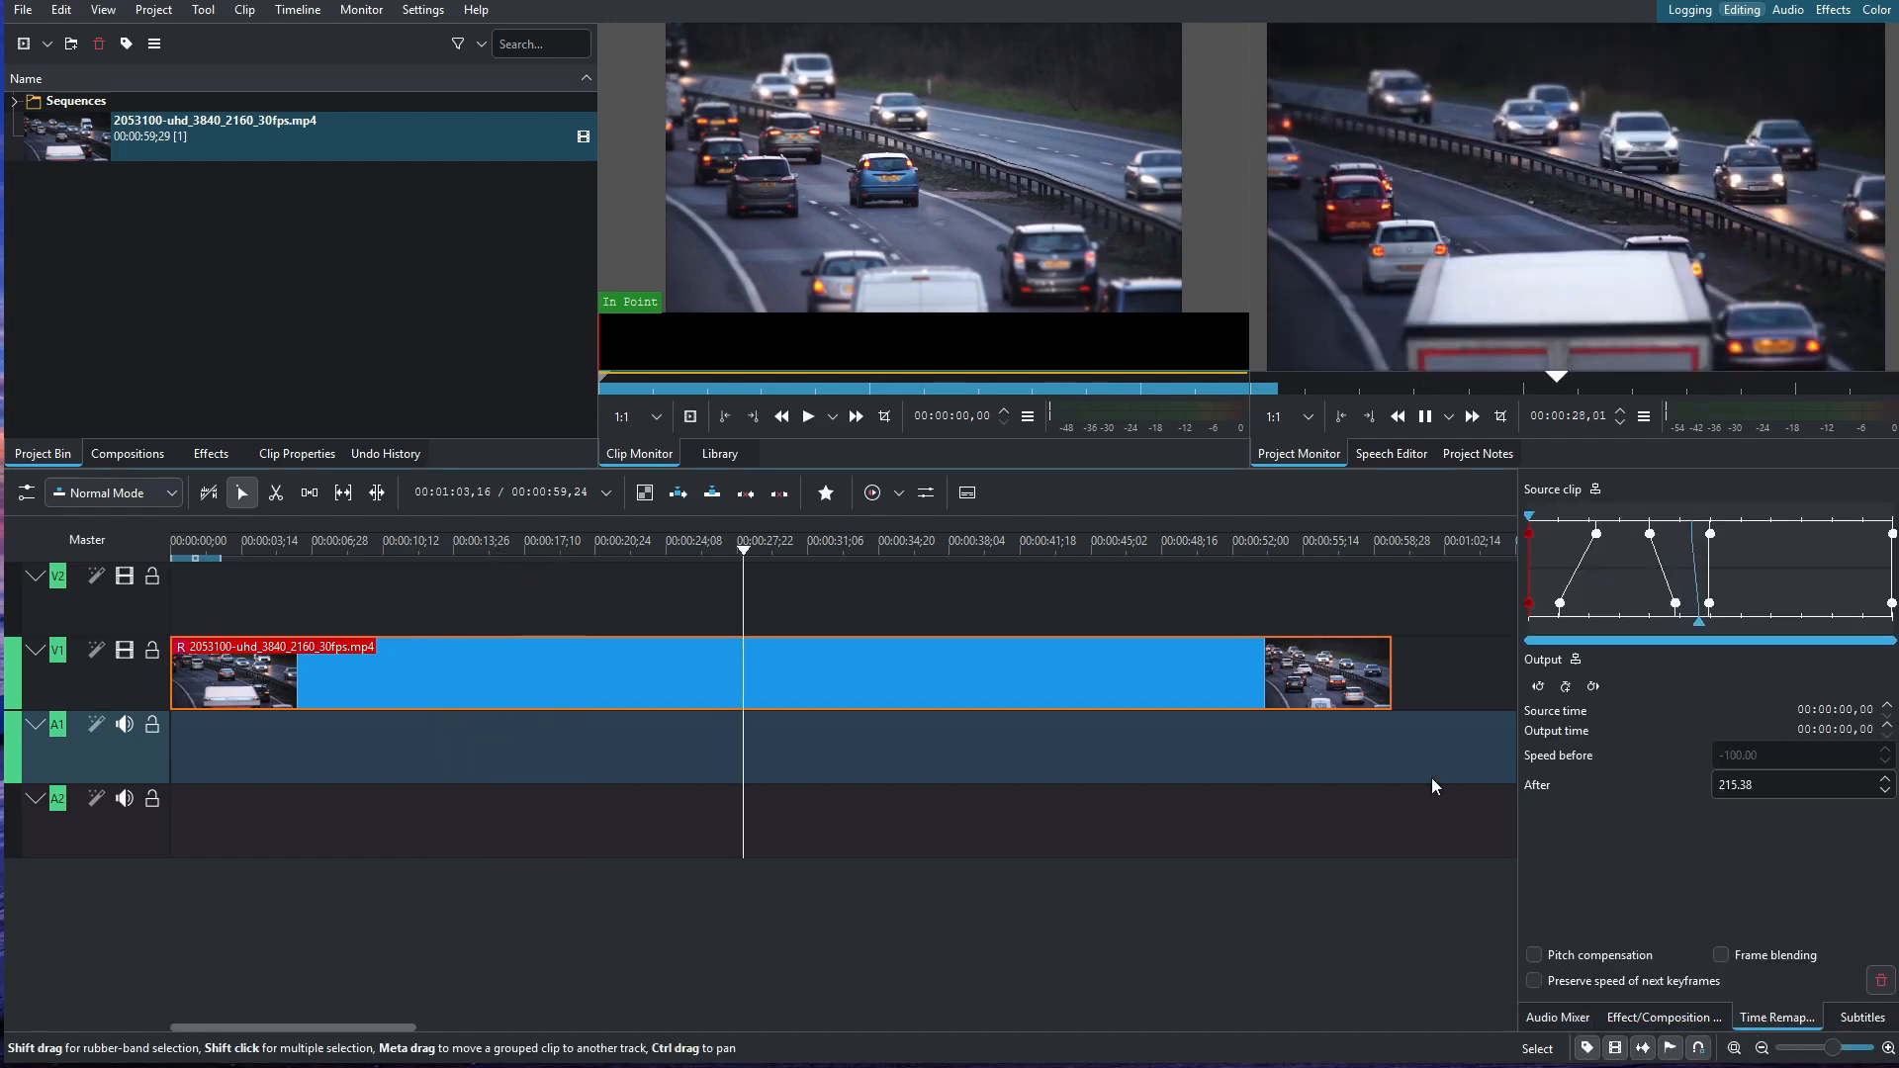
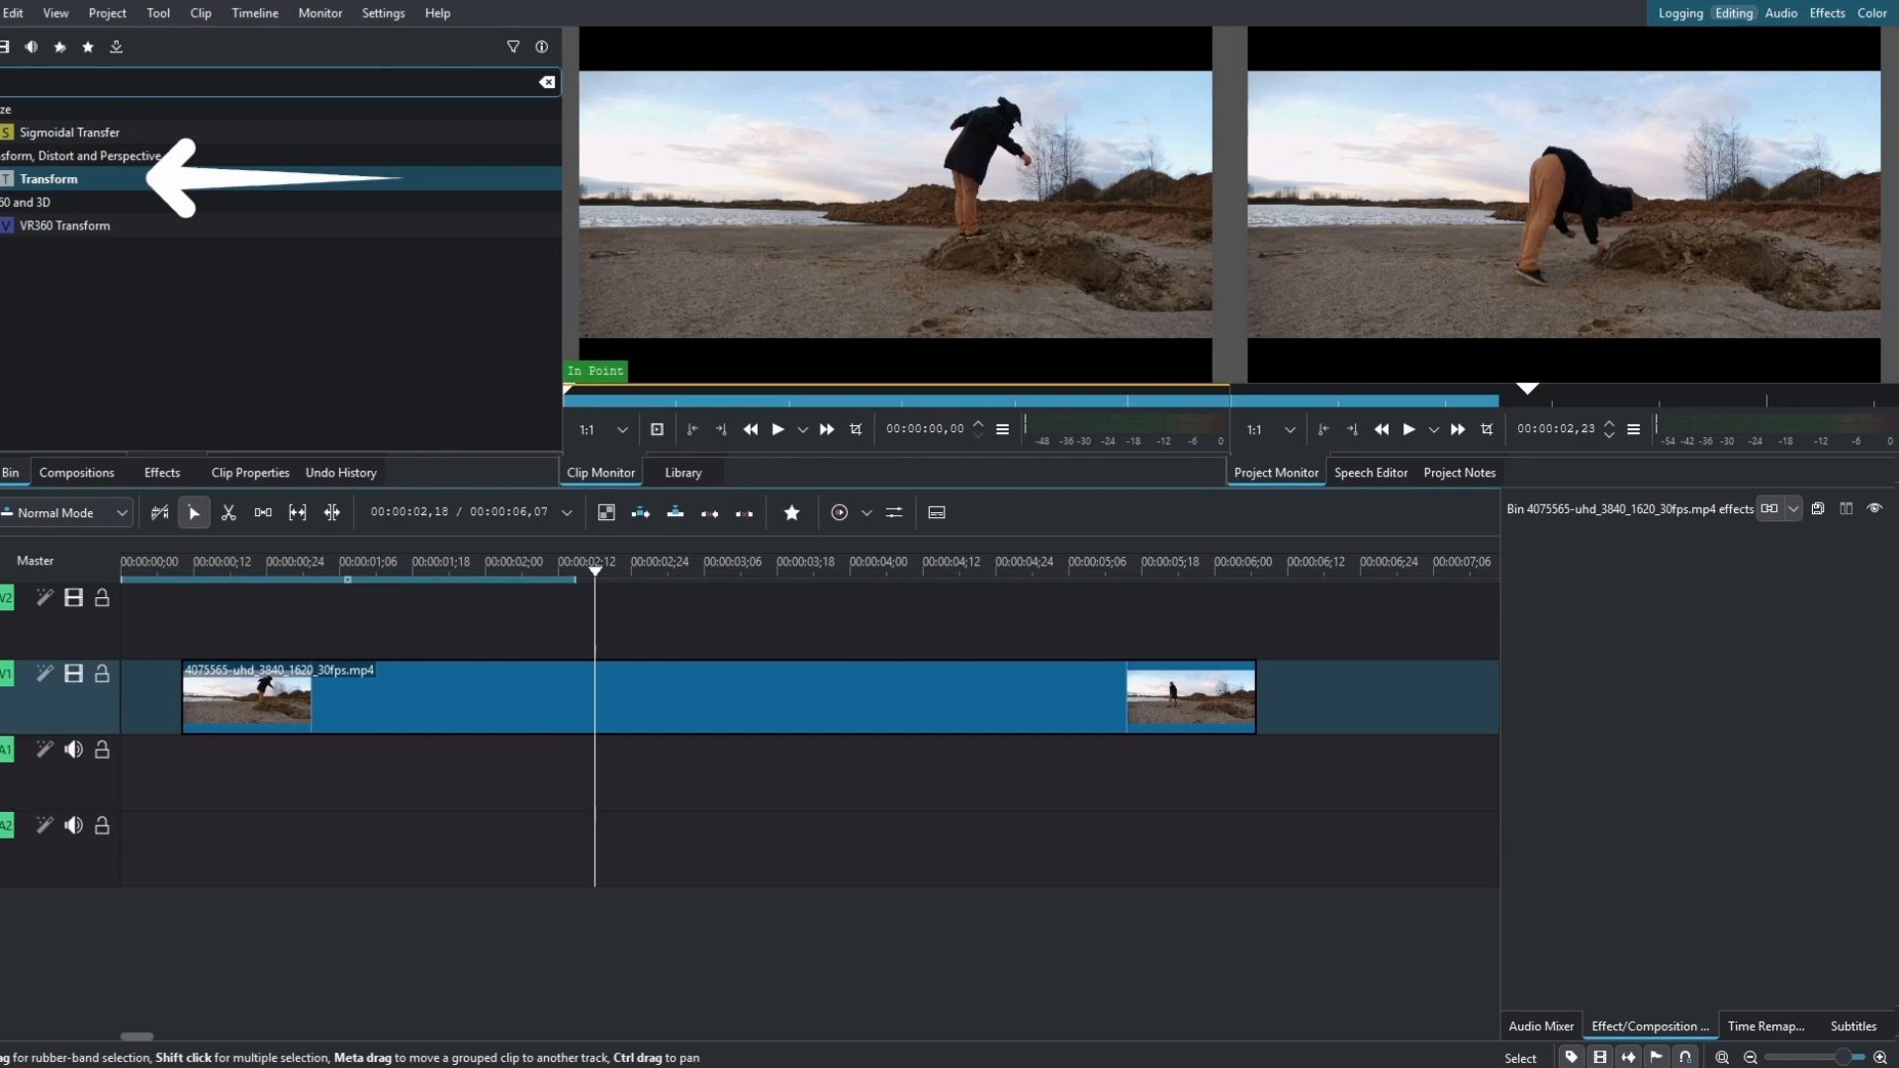
Step: Apply the Transform effect to the beach clip and add a keyframe at 00:00:02,14 with the size at 120%
{"action": "left_click", "coordinate": [48, 179]}
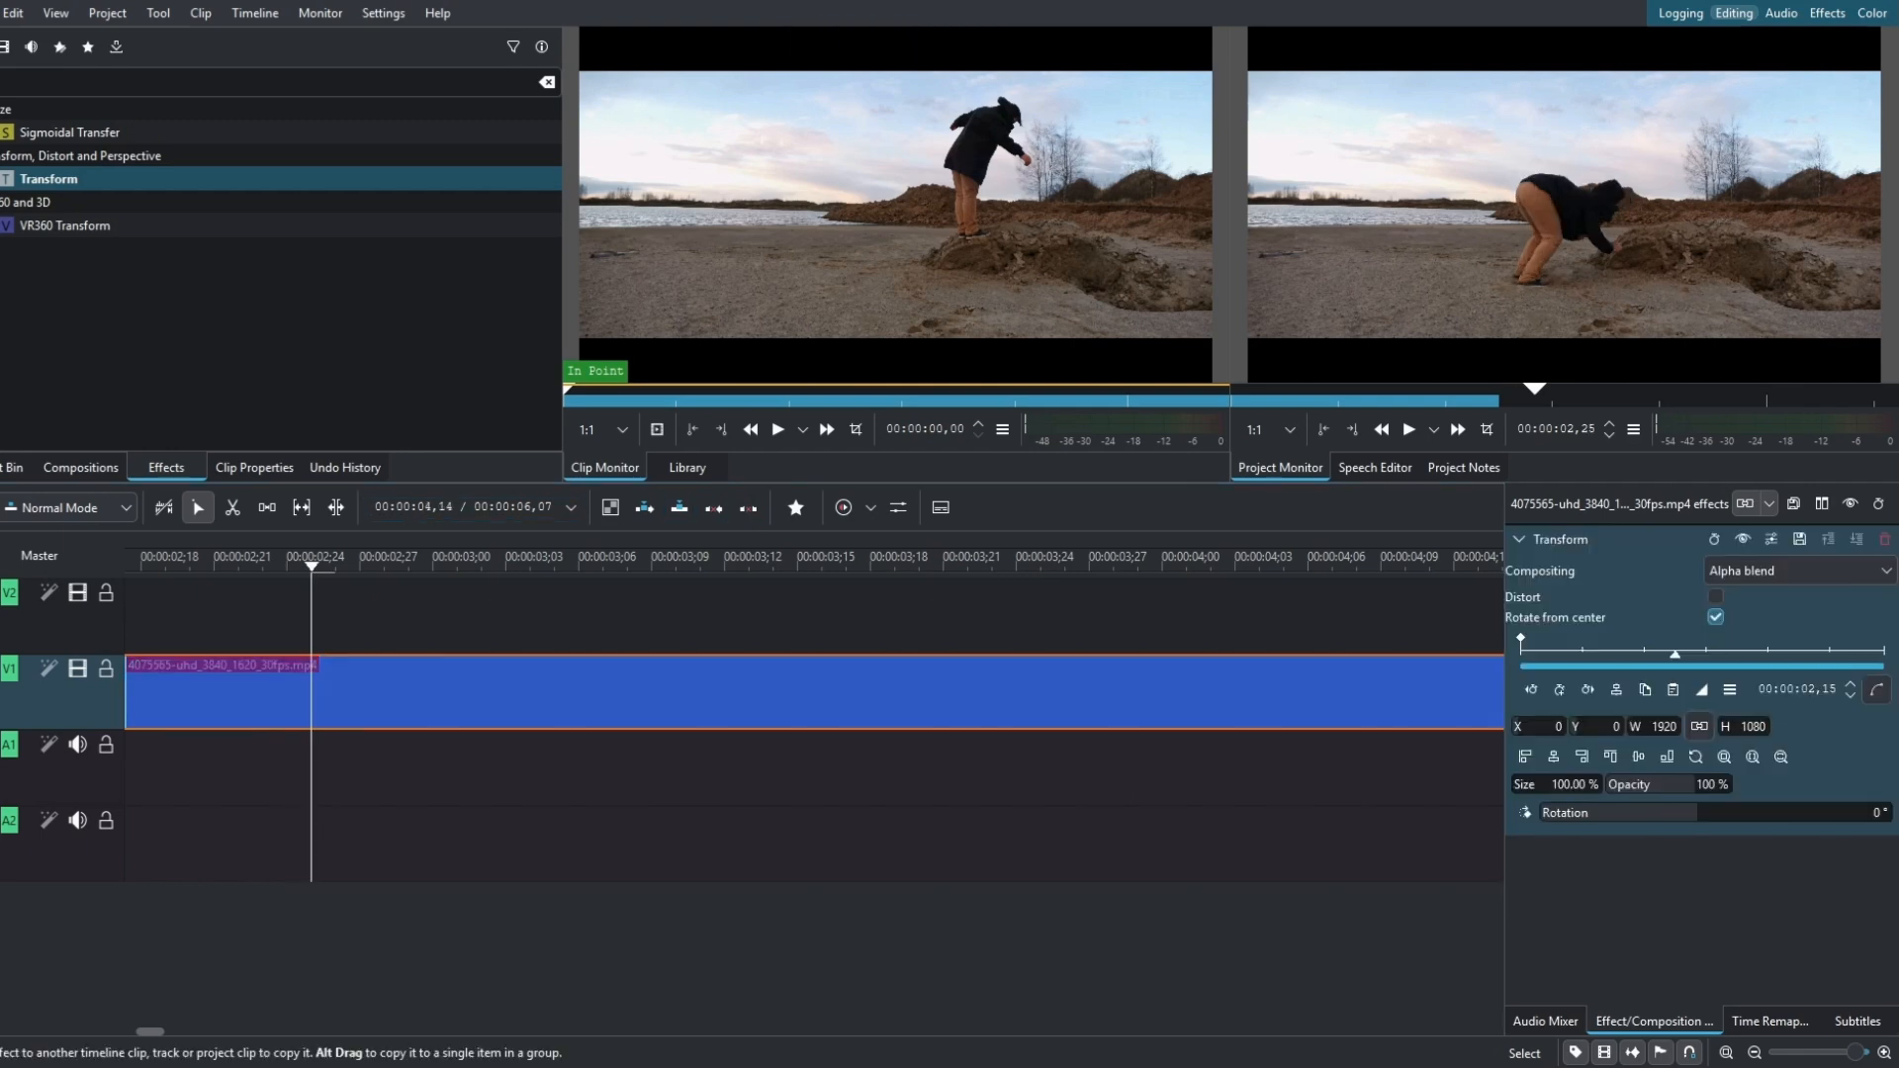
{"action": "key", "text": "Left"}
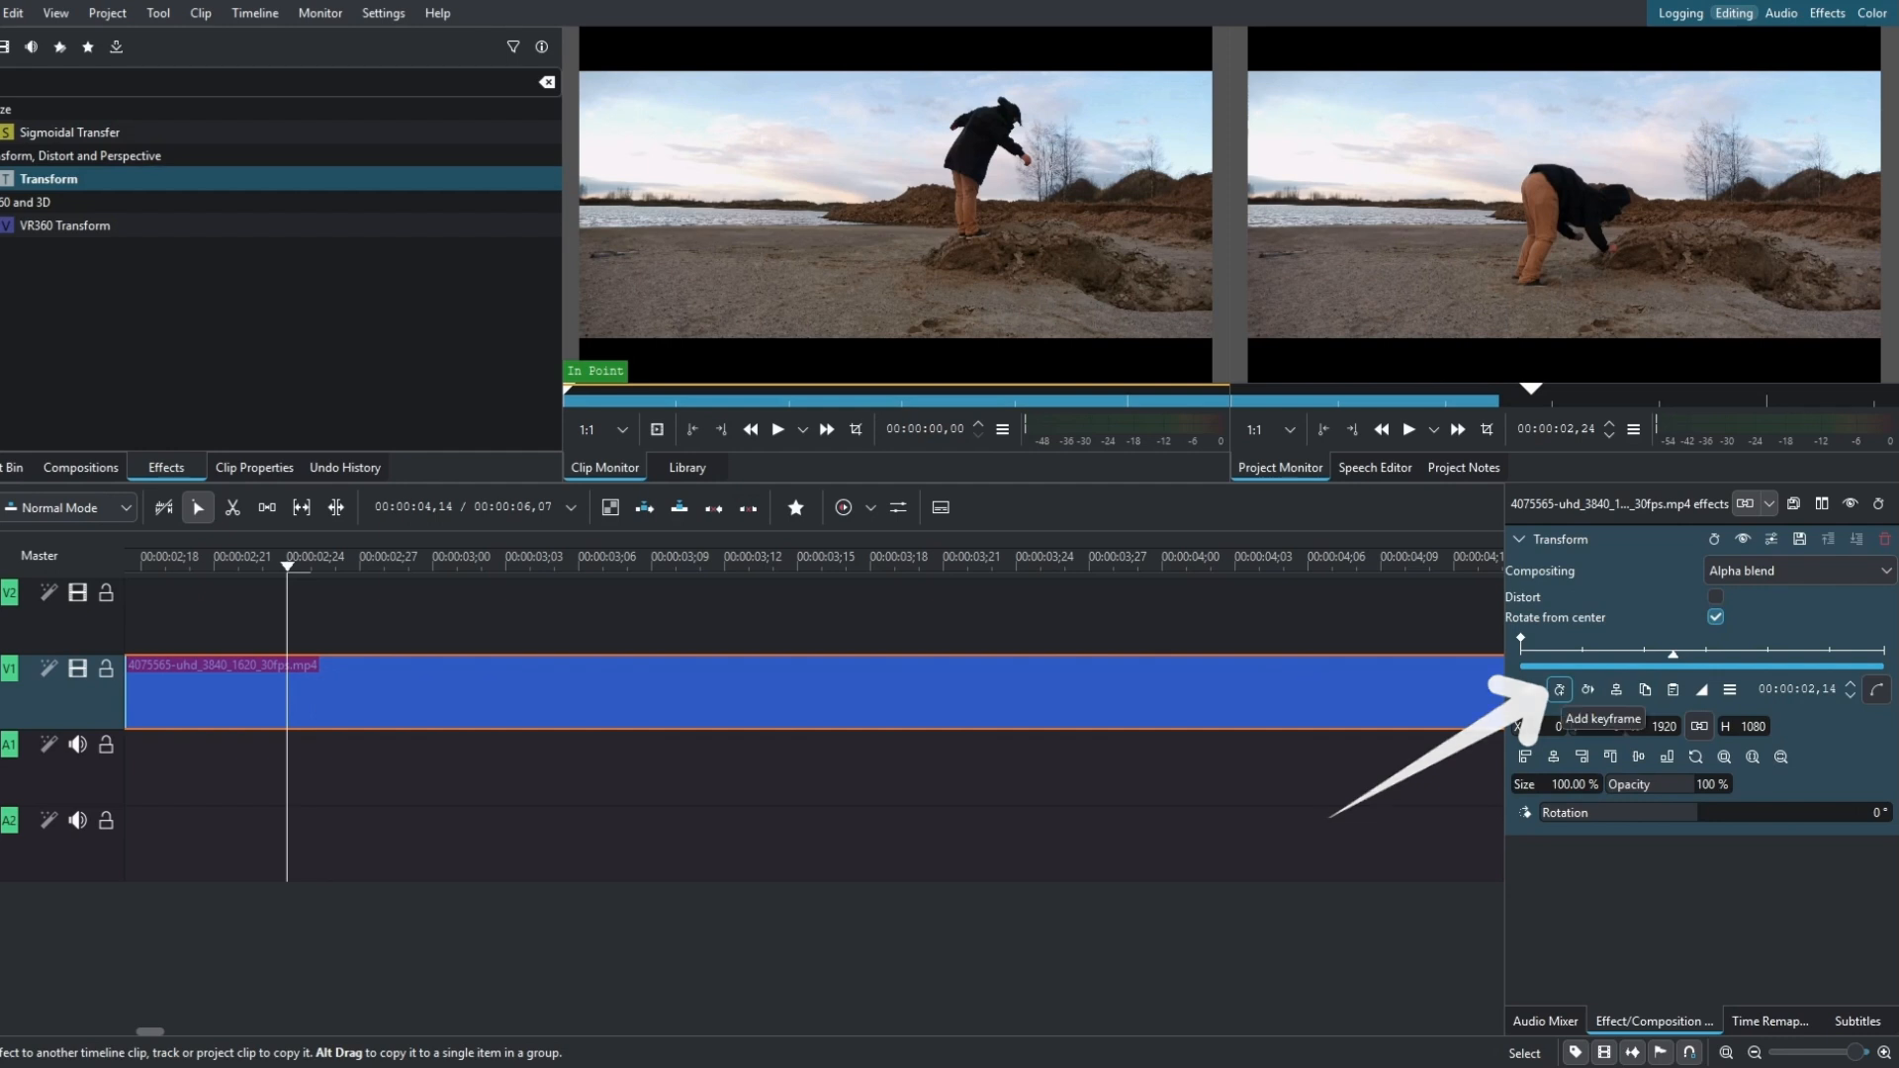
{"action": "left_click", "coordinate": [1560, 689]}
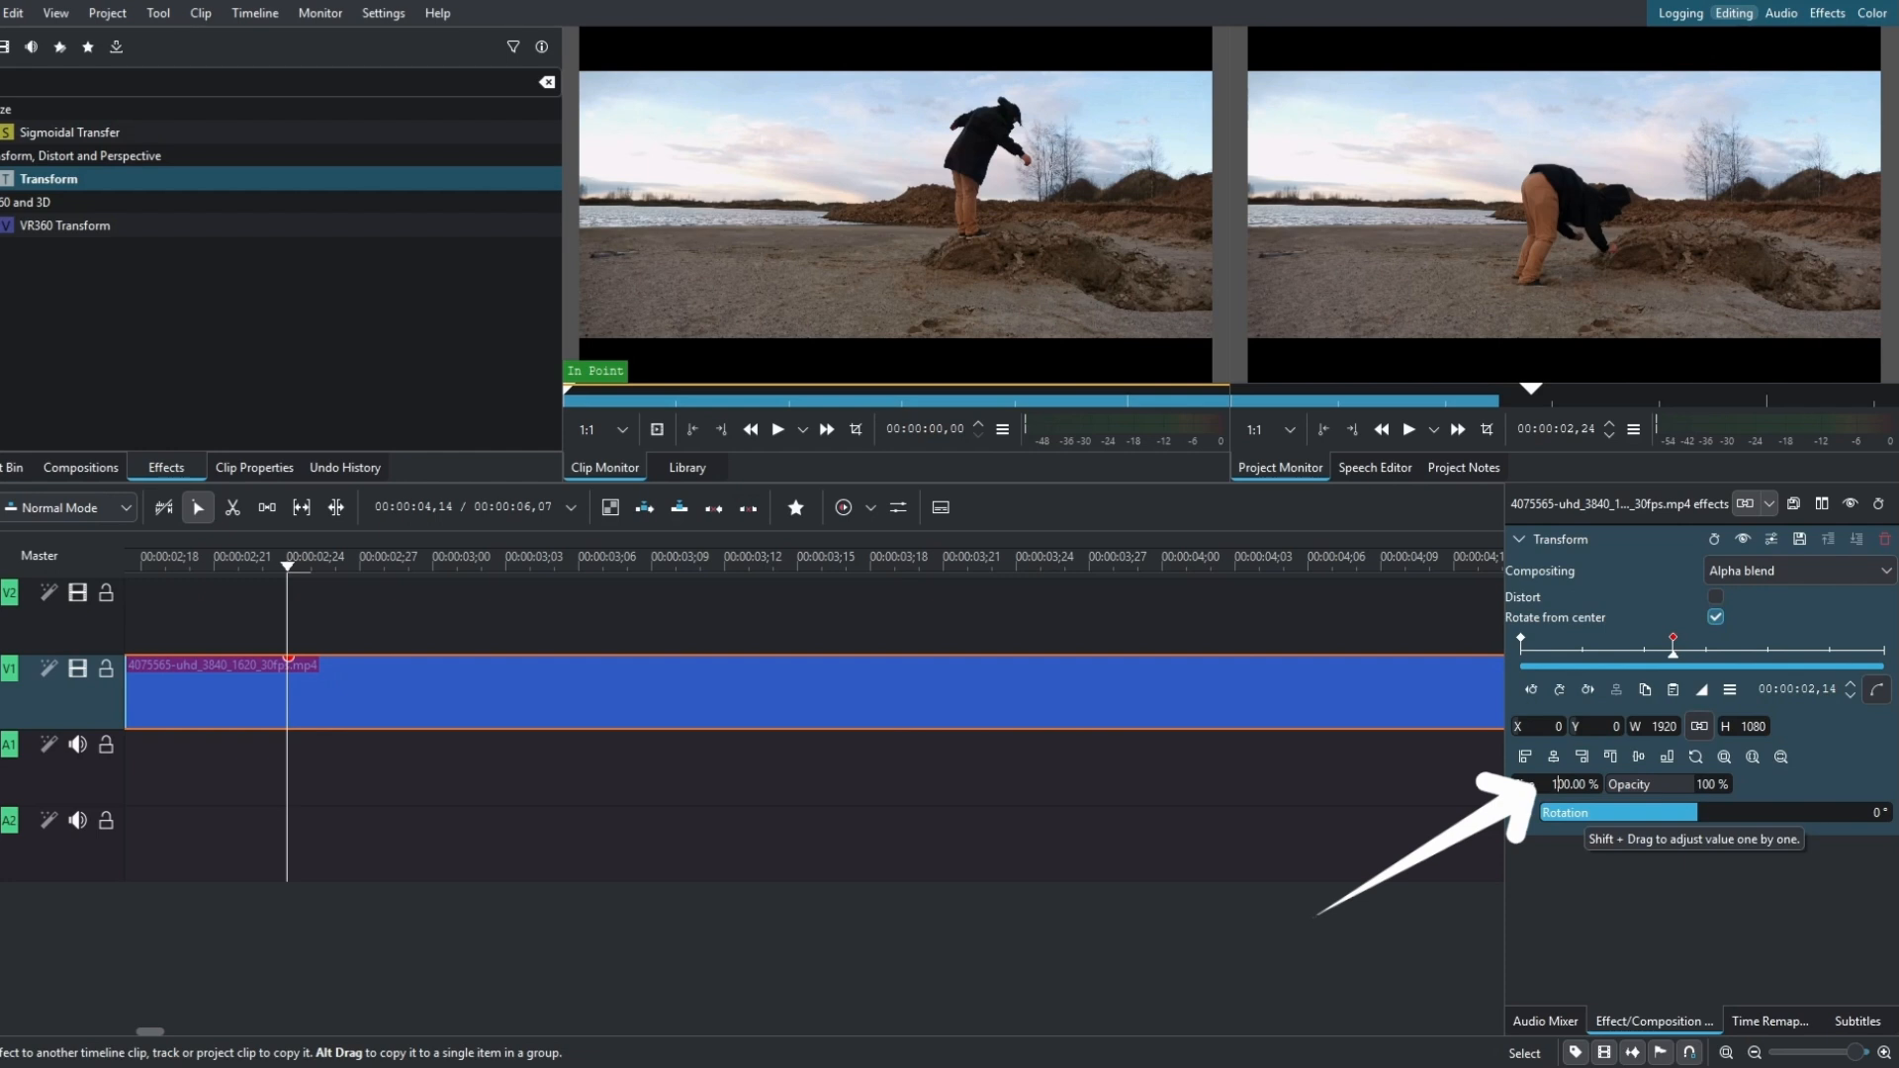
{"action": "type", "text": "2"}
{"action": "key", "text": "Return"}
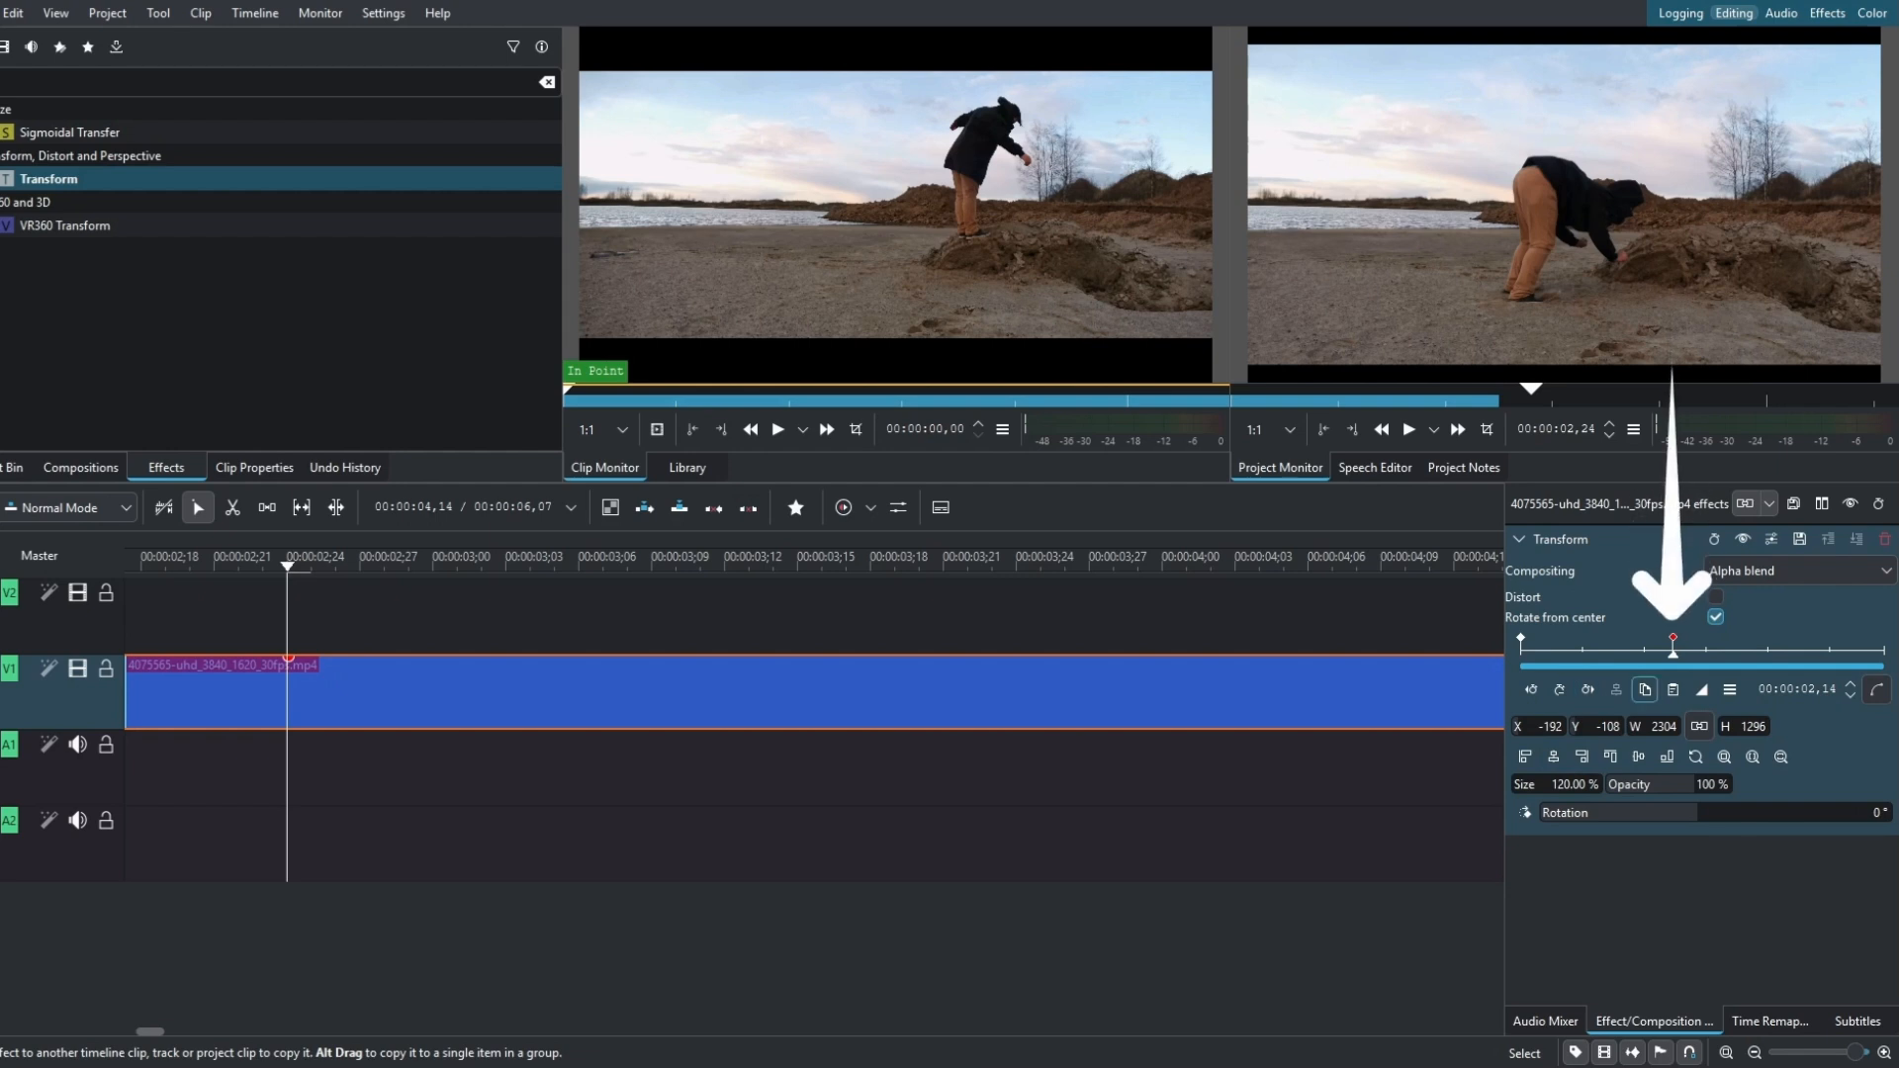
Step: Set the keyframe's Y position to -98 and opacity to 94%, and add a keyframe one frame on with Y at -88
{"action": "left_click_drag", "start_coordinate": [1666, 785], "coordinate": [1655, 785]}
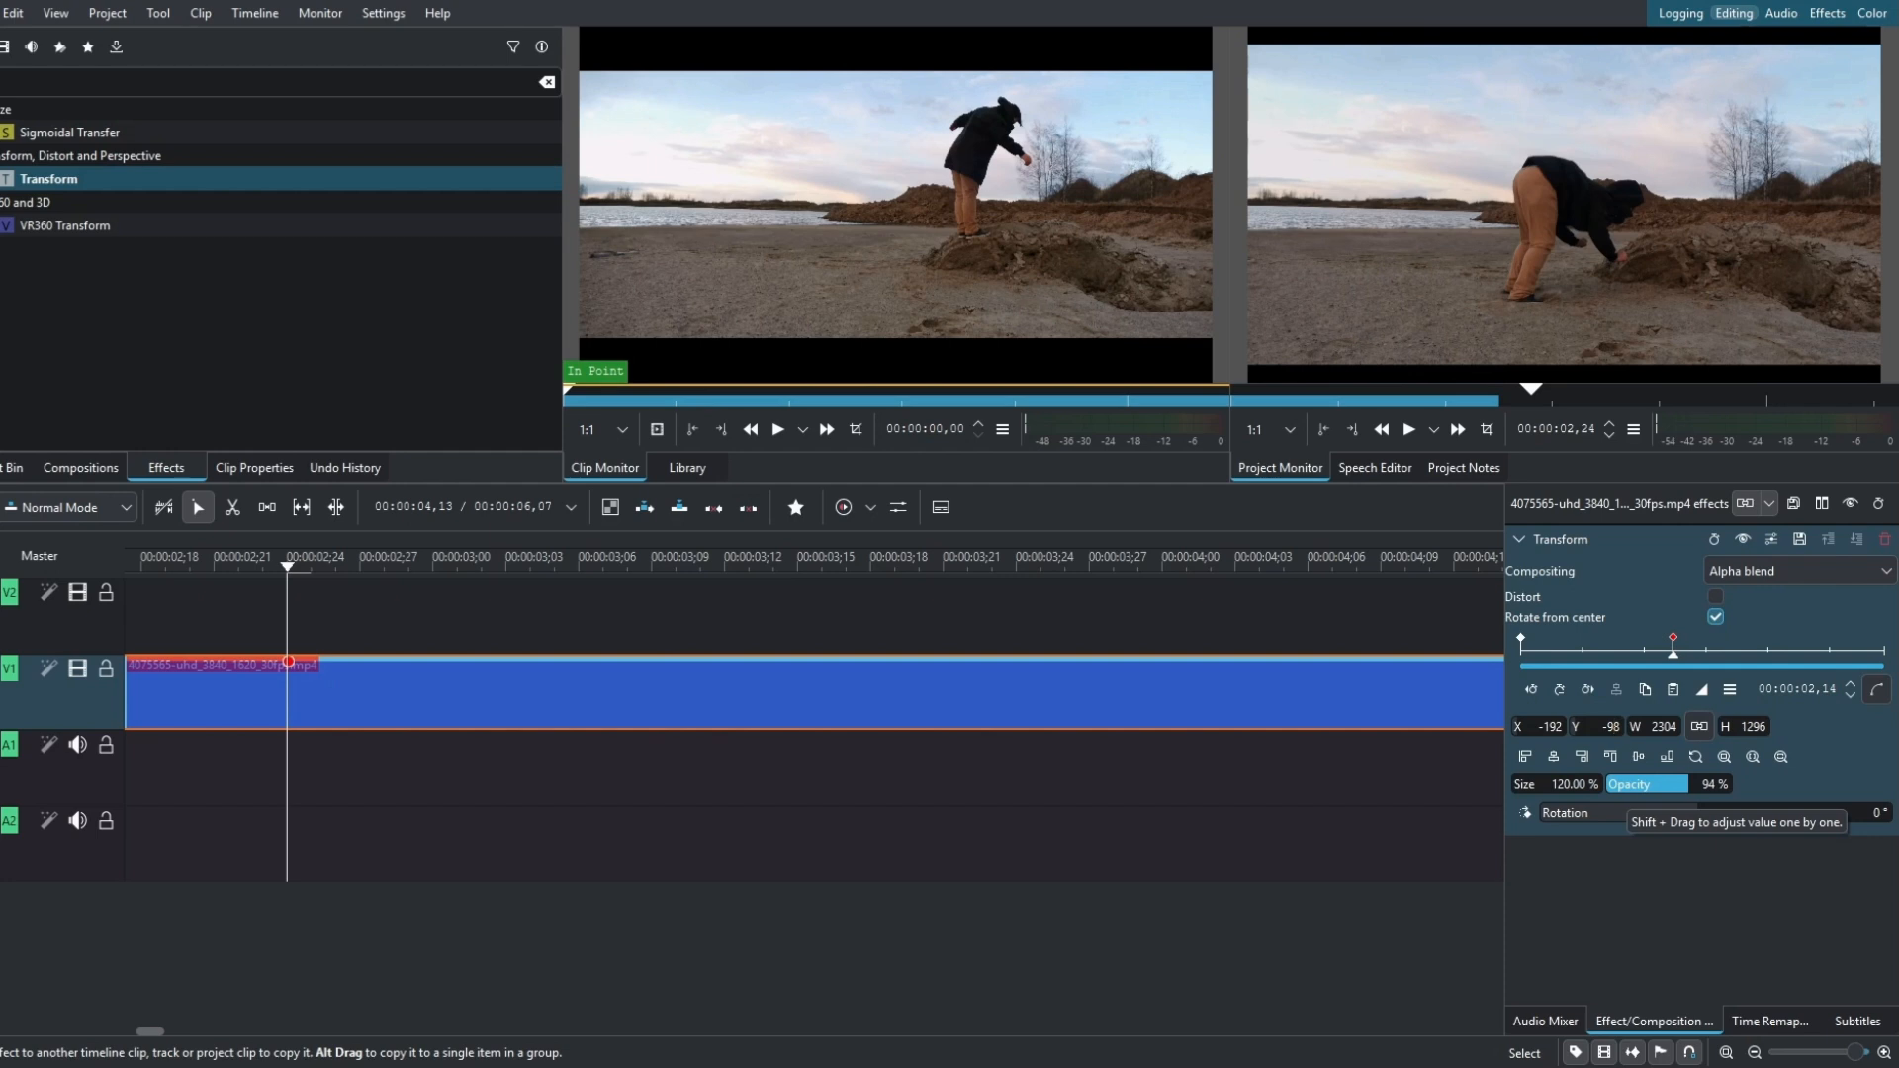
{"action": "key", "text": "Return"}
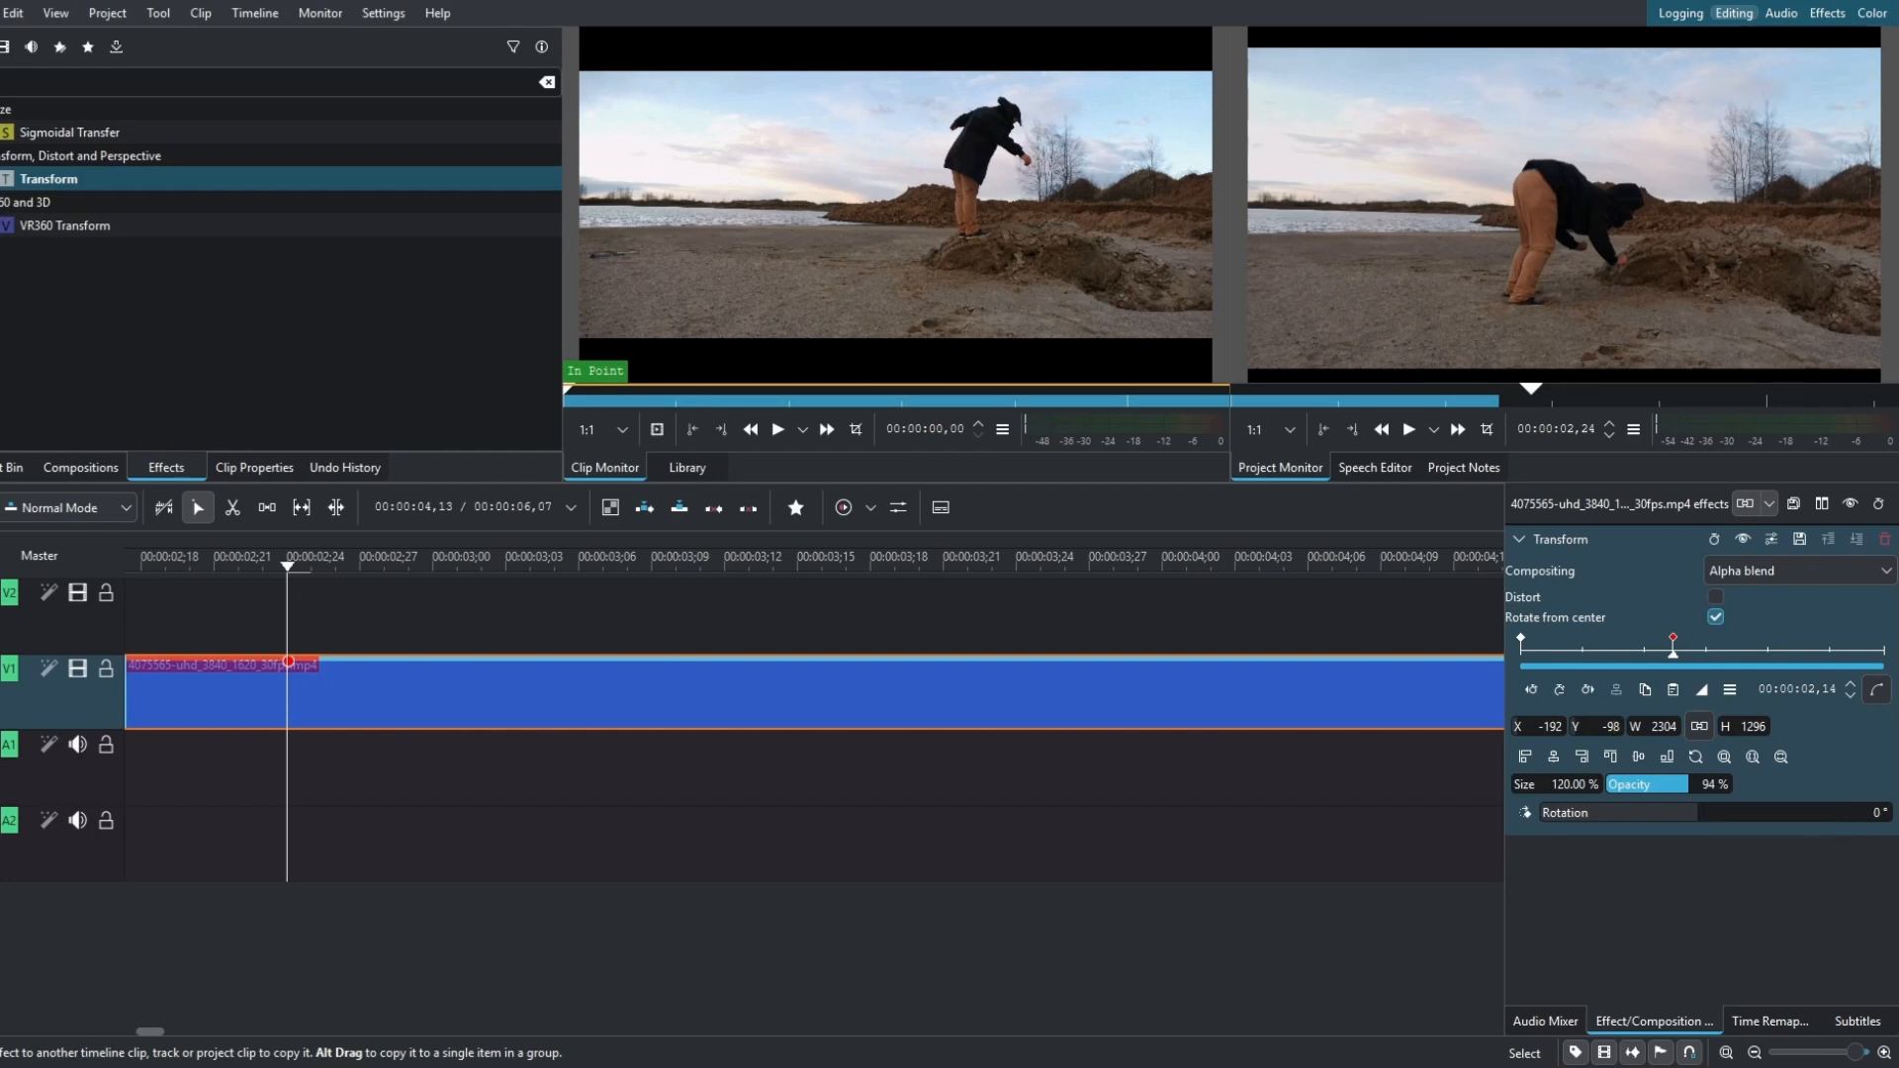
{"action": "key", "text": "Right"}
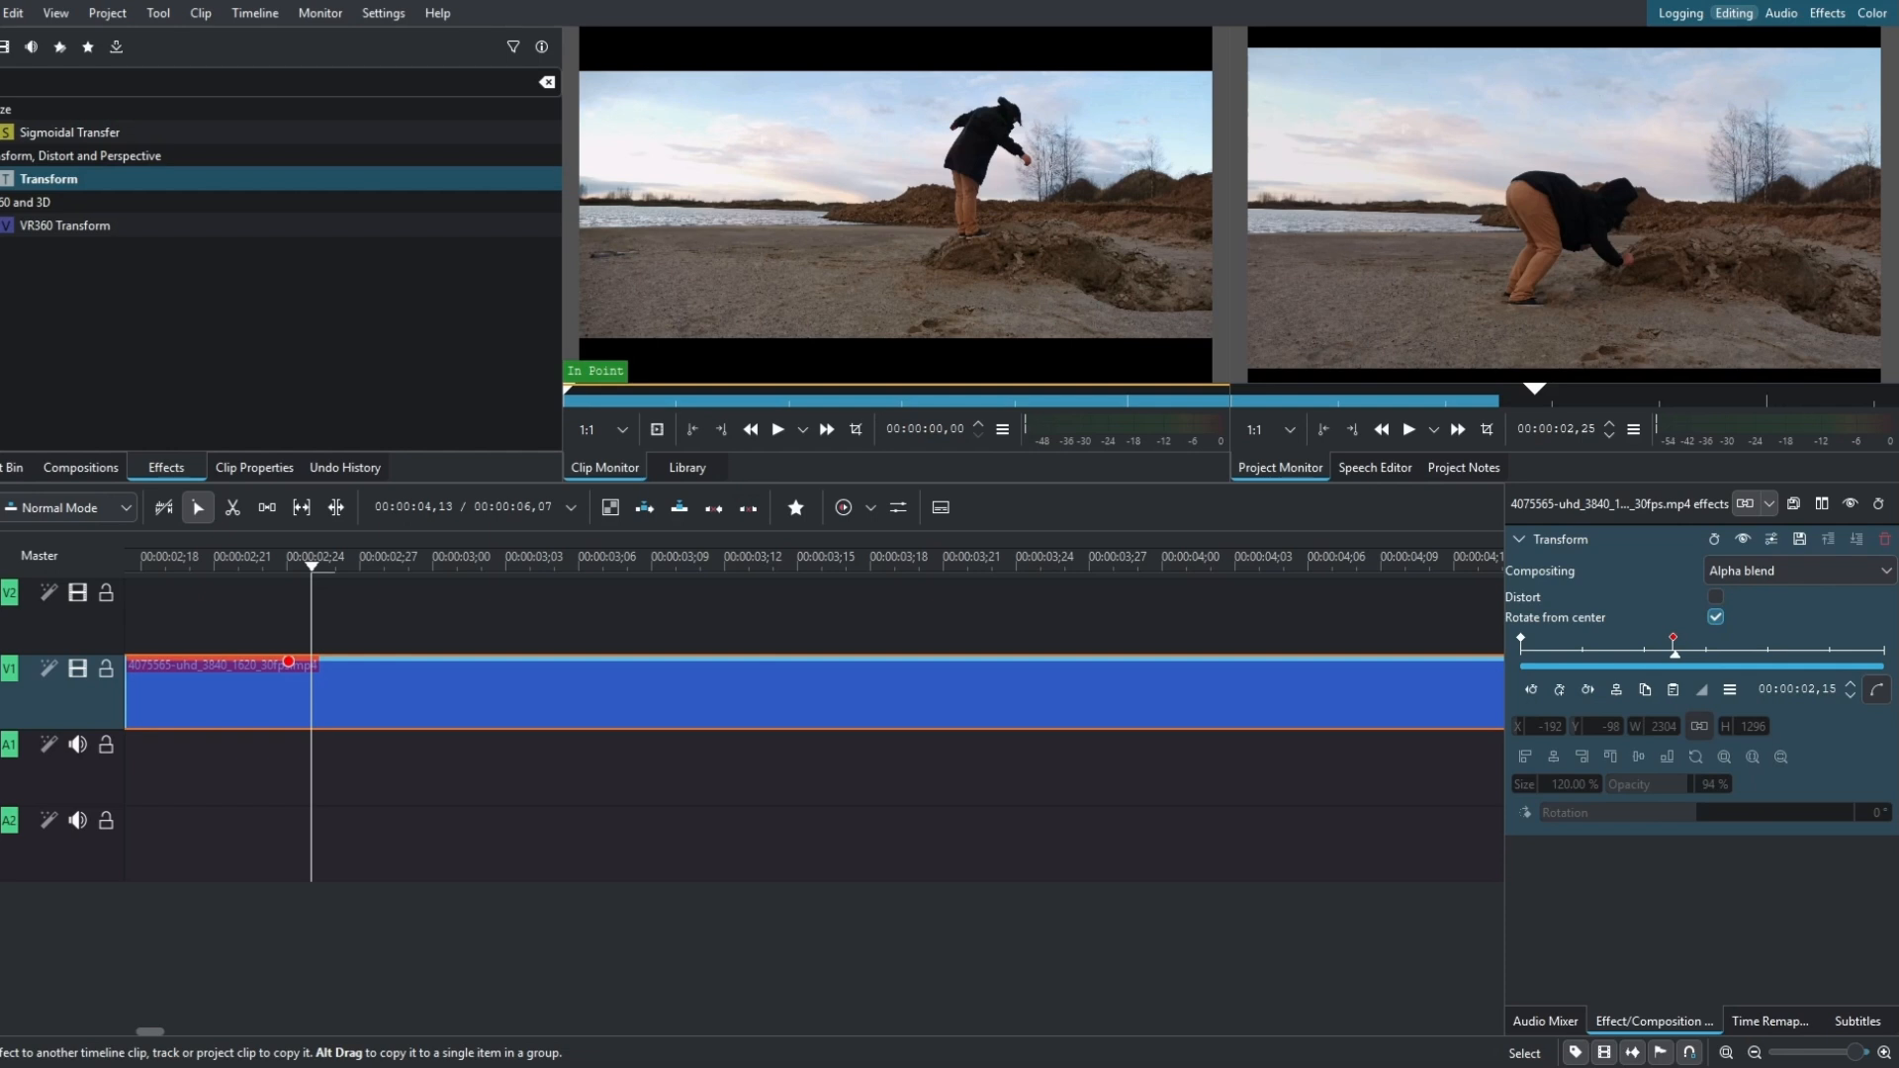
{"action": "left_click", "coordinate": [1559, 689]}
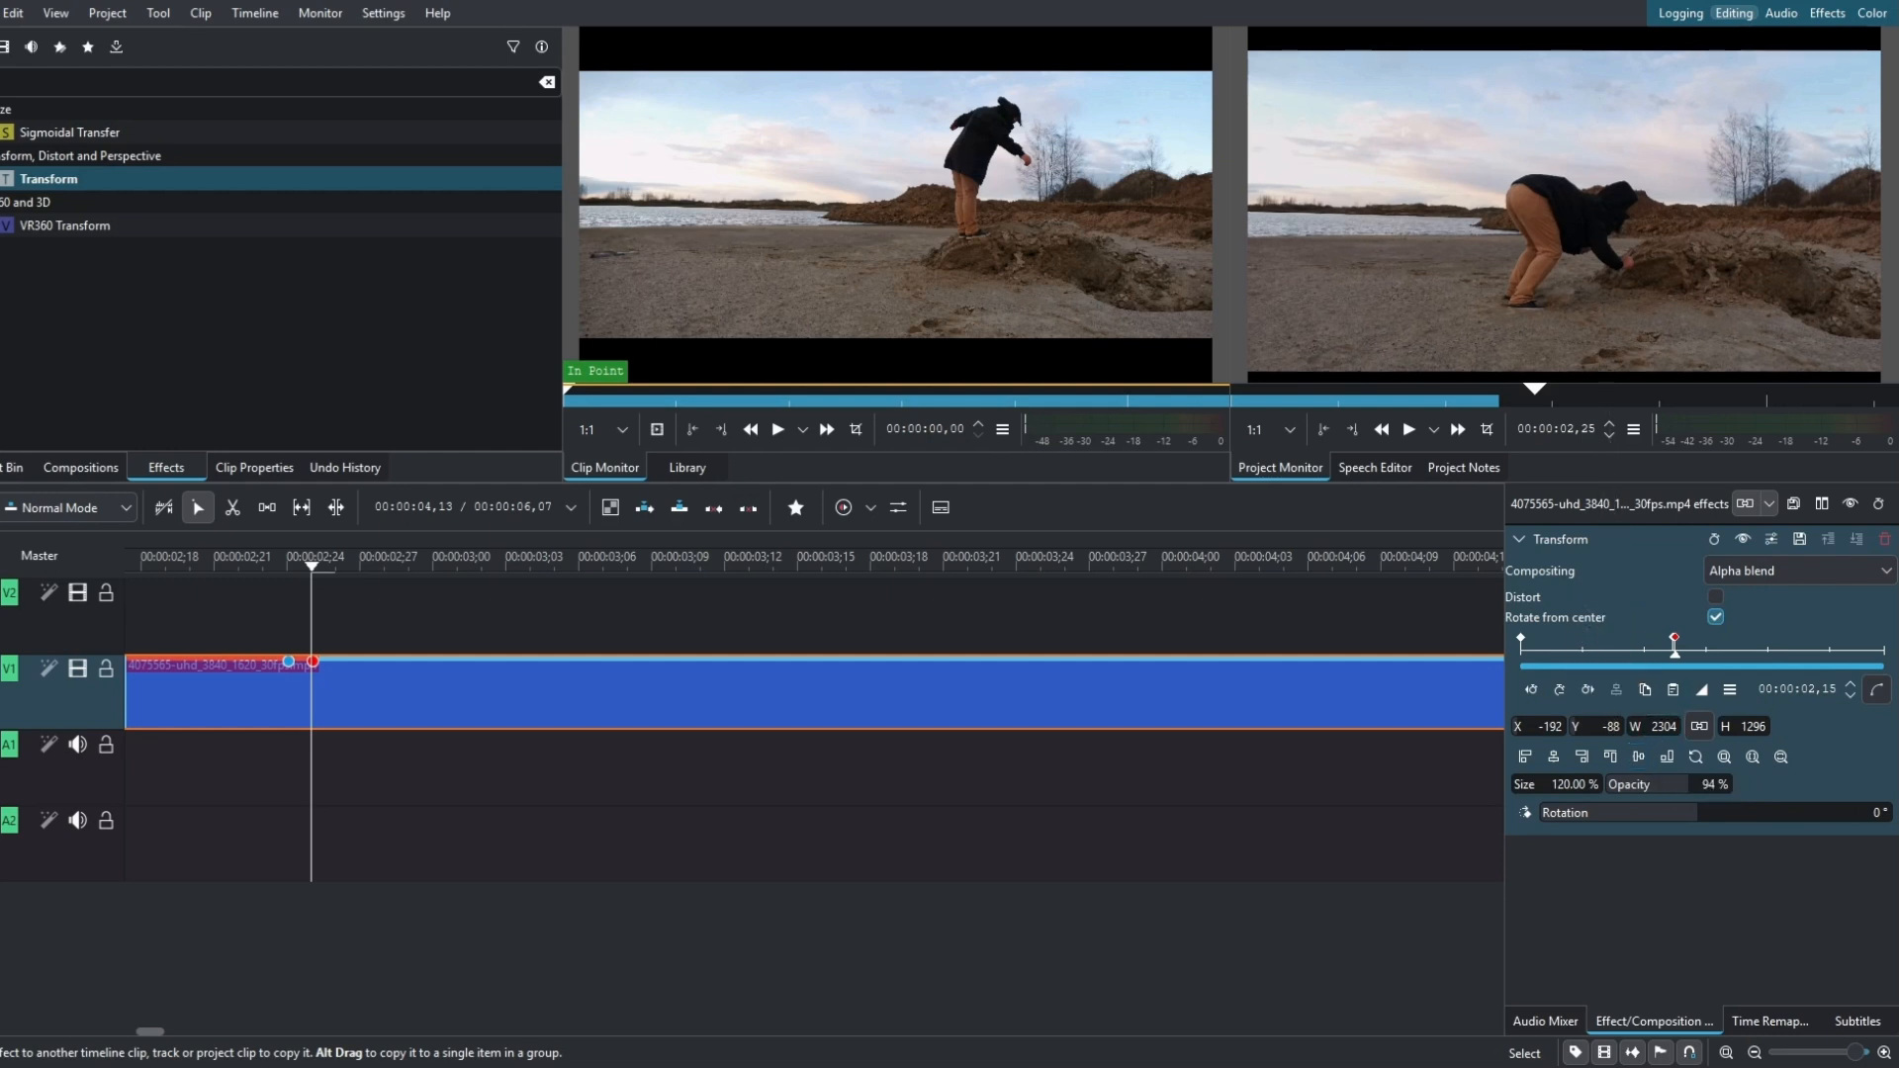
Step: Add a Transform keyframe at 00:00:02,16 with the Y position at -98
{"action": "key", "text": "Right"}
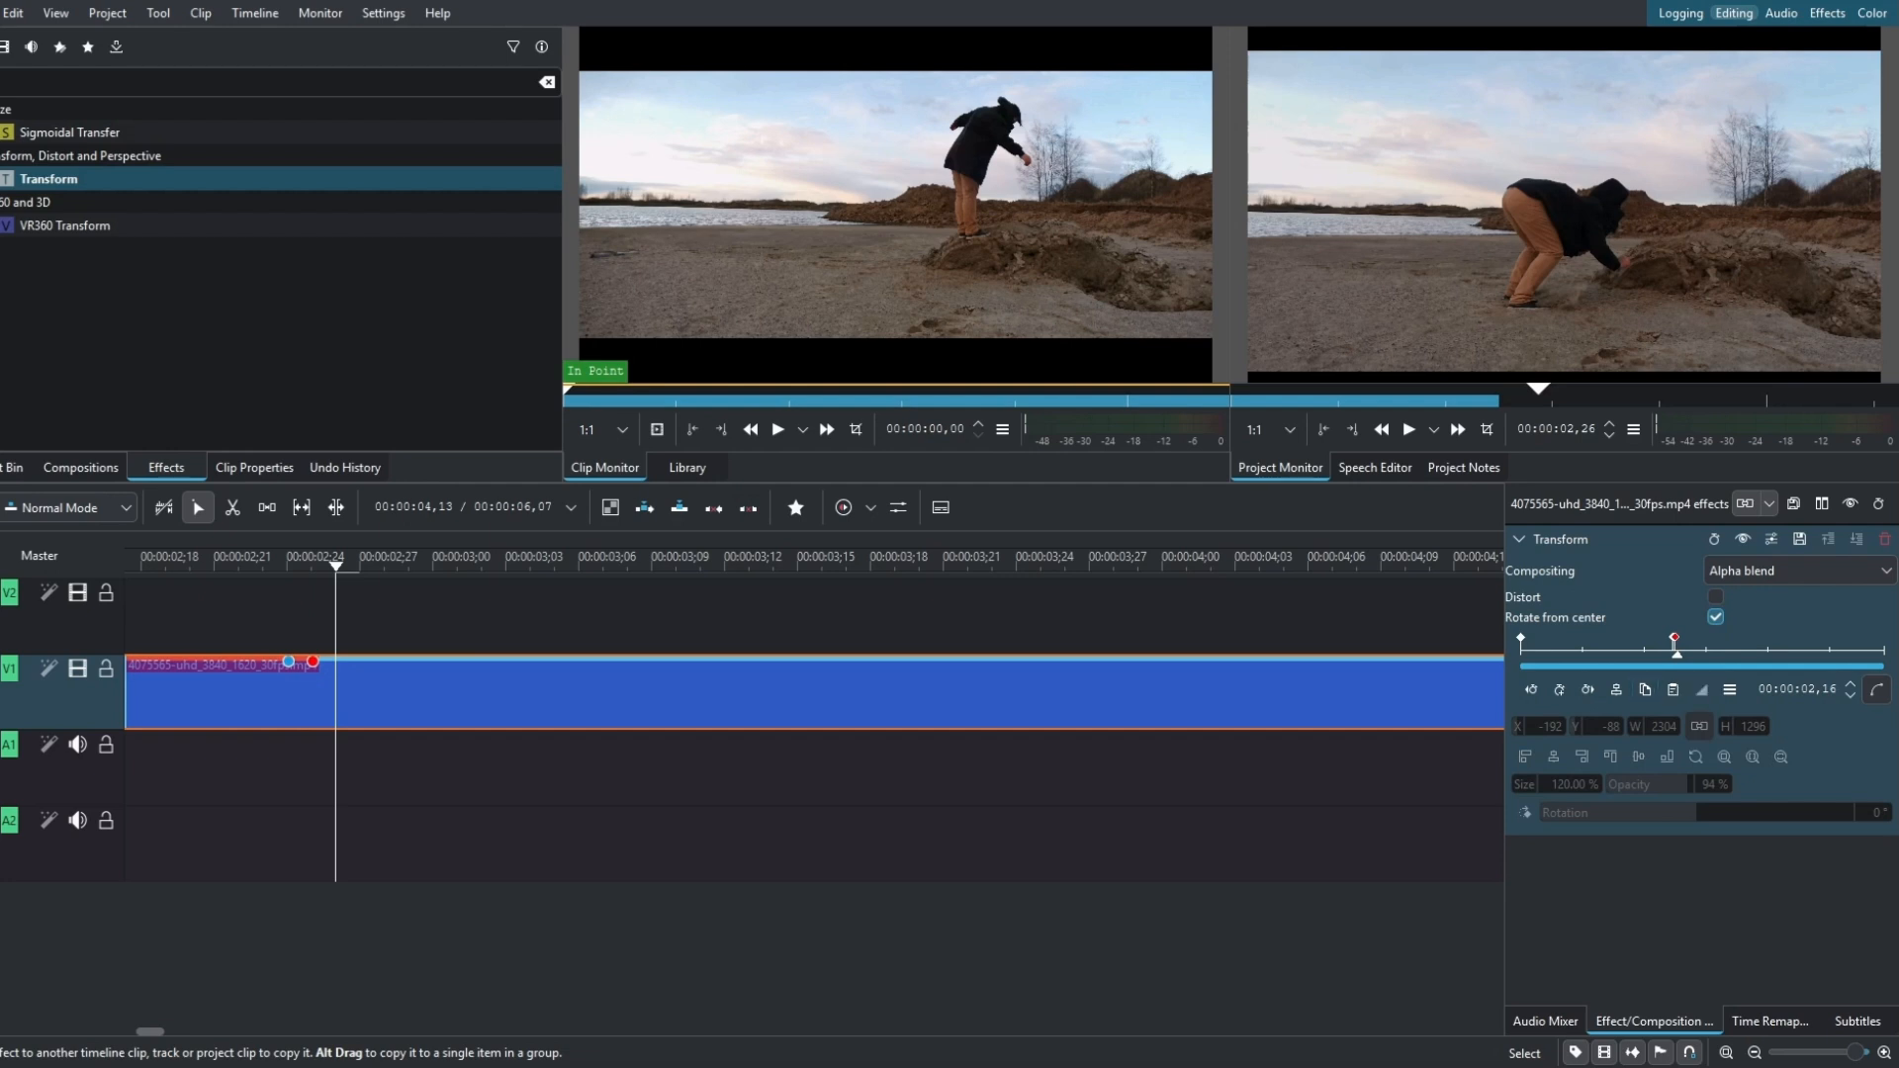
{"action": "left_click", "coordinate": [1587, 689]}
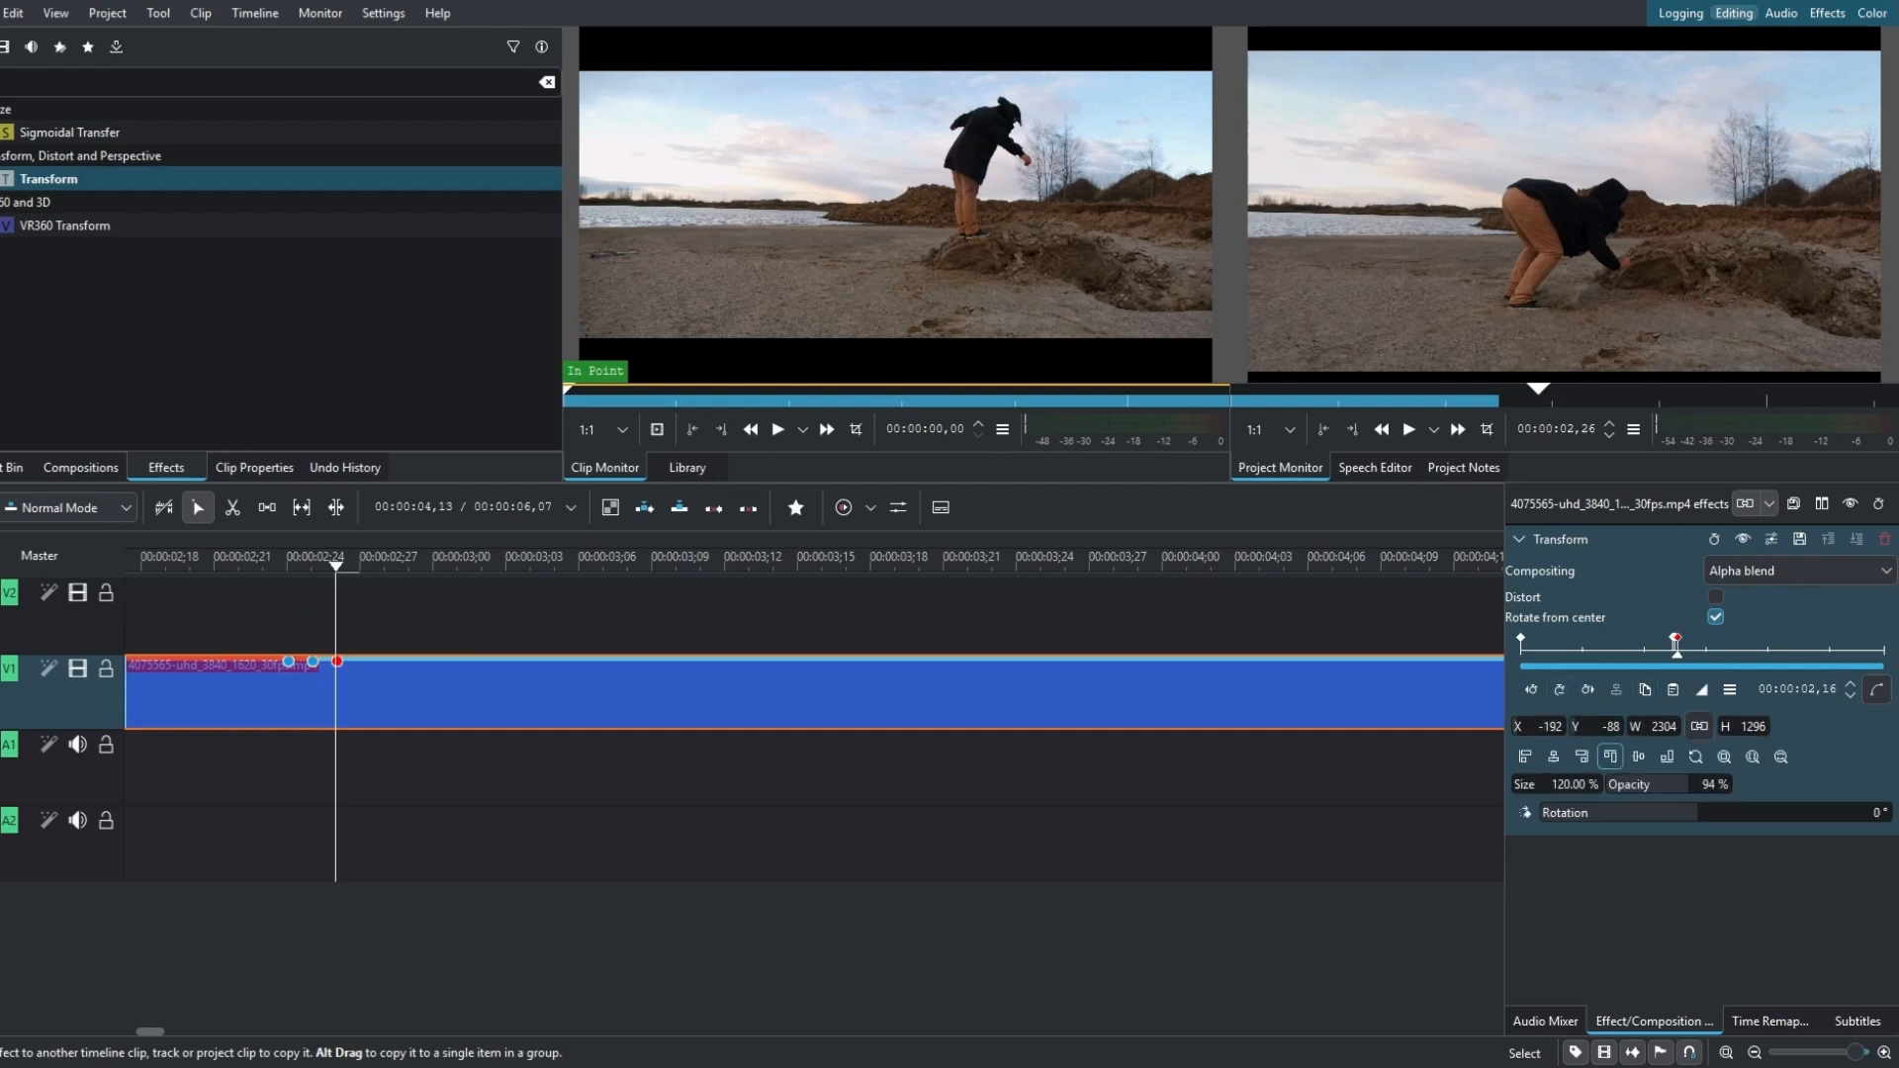
{"action": "key", "text": "Tab"}
{"action": "key", "text": "Tab"}
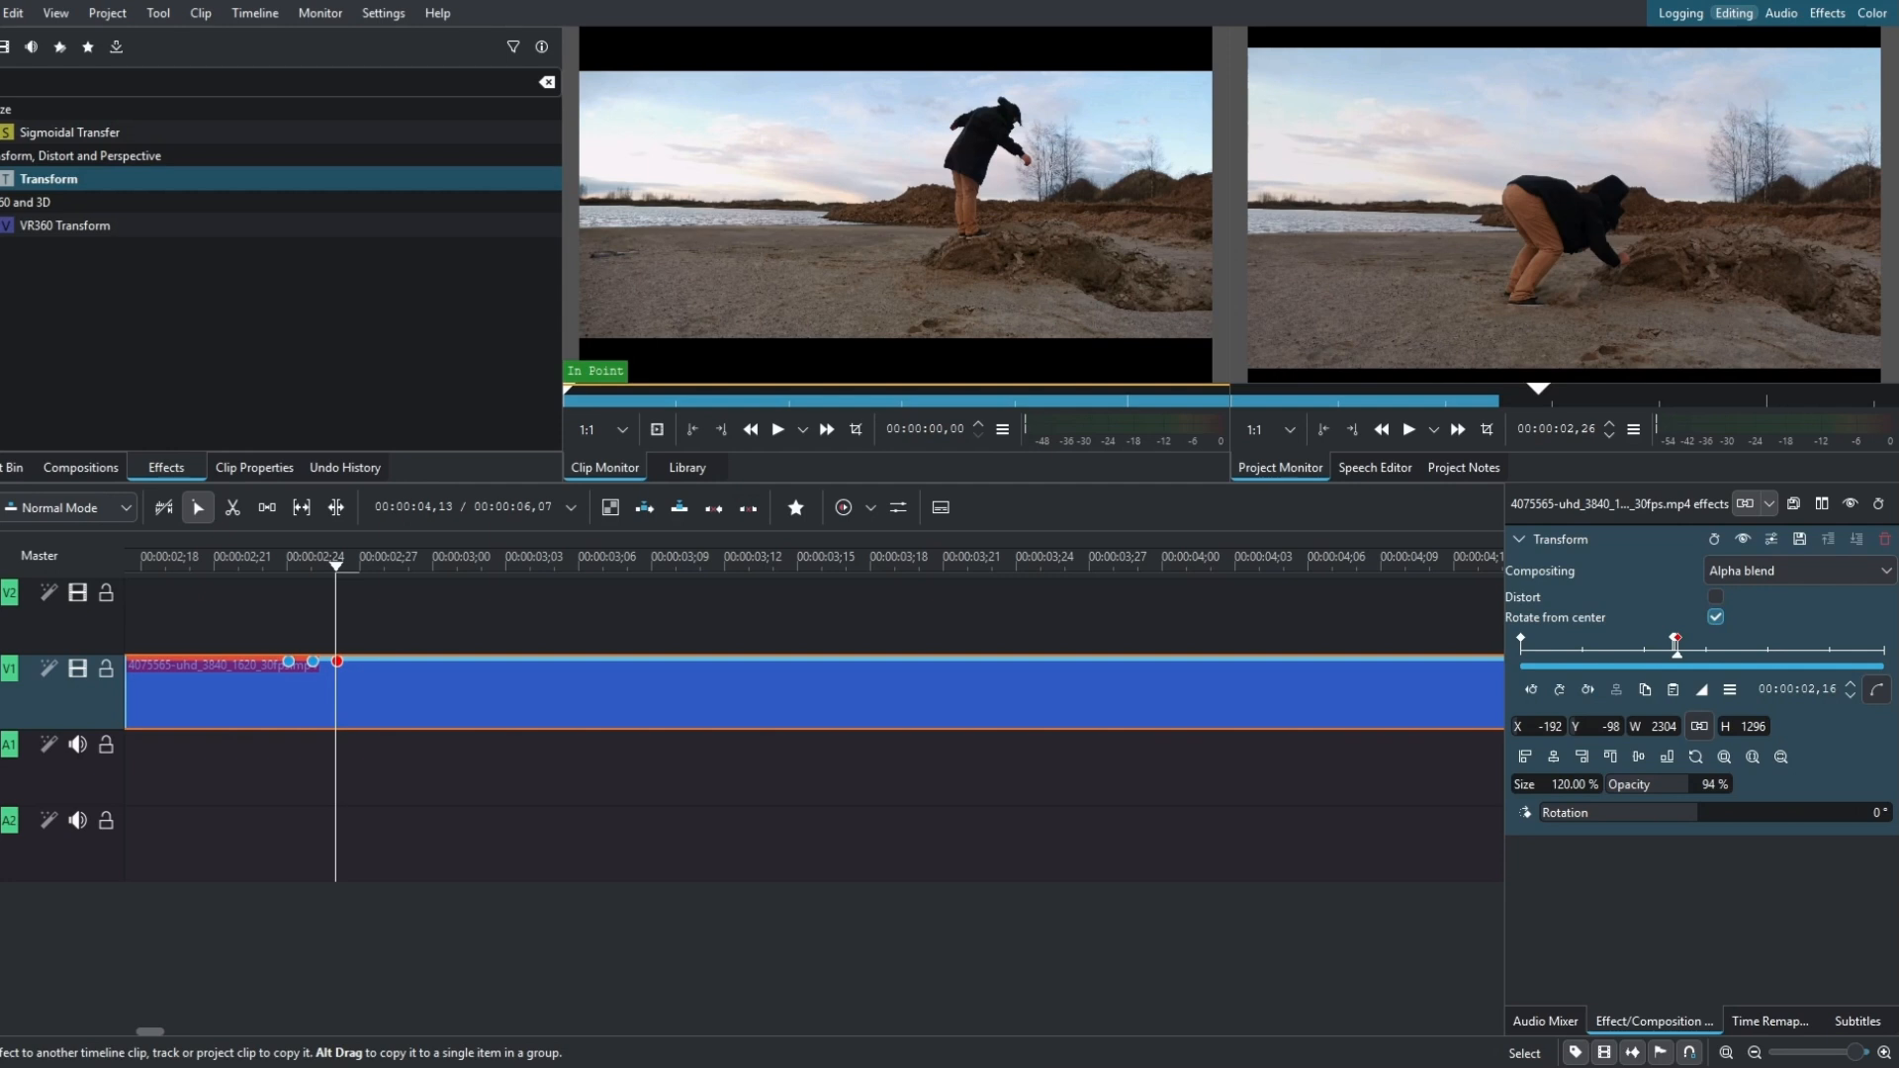
Step: Add Transform keyframes on the next two frames, 00:00:02,17 and 00:00:02,18, setting the second one's Y position to -118
{"action": "key", "text": "Right"}
{"action": "left_click", "coordinate": [1560, 690]}
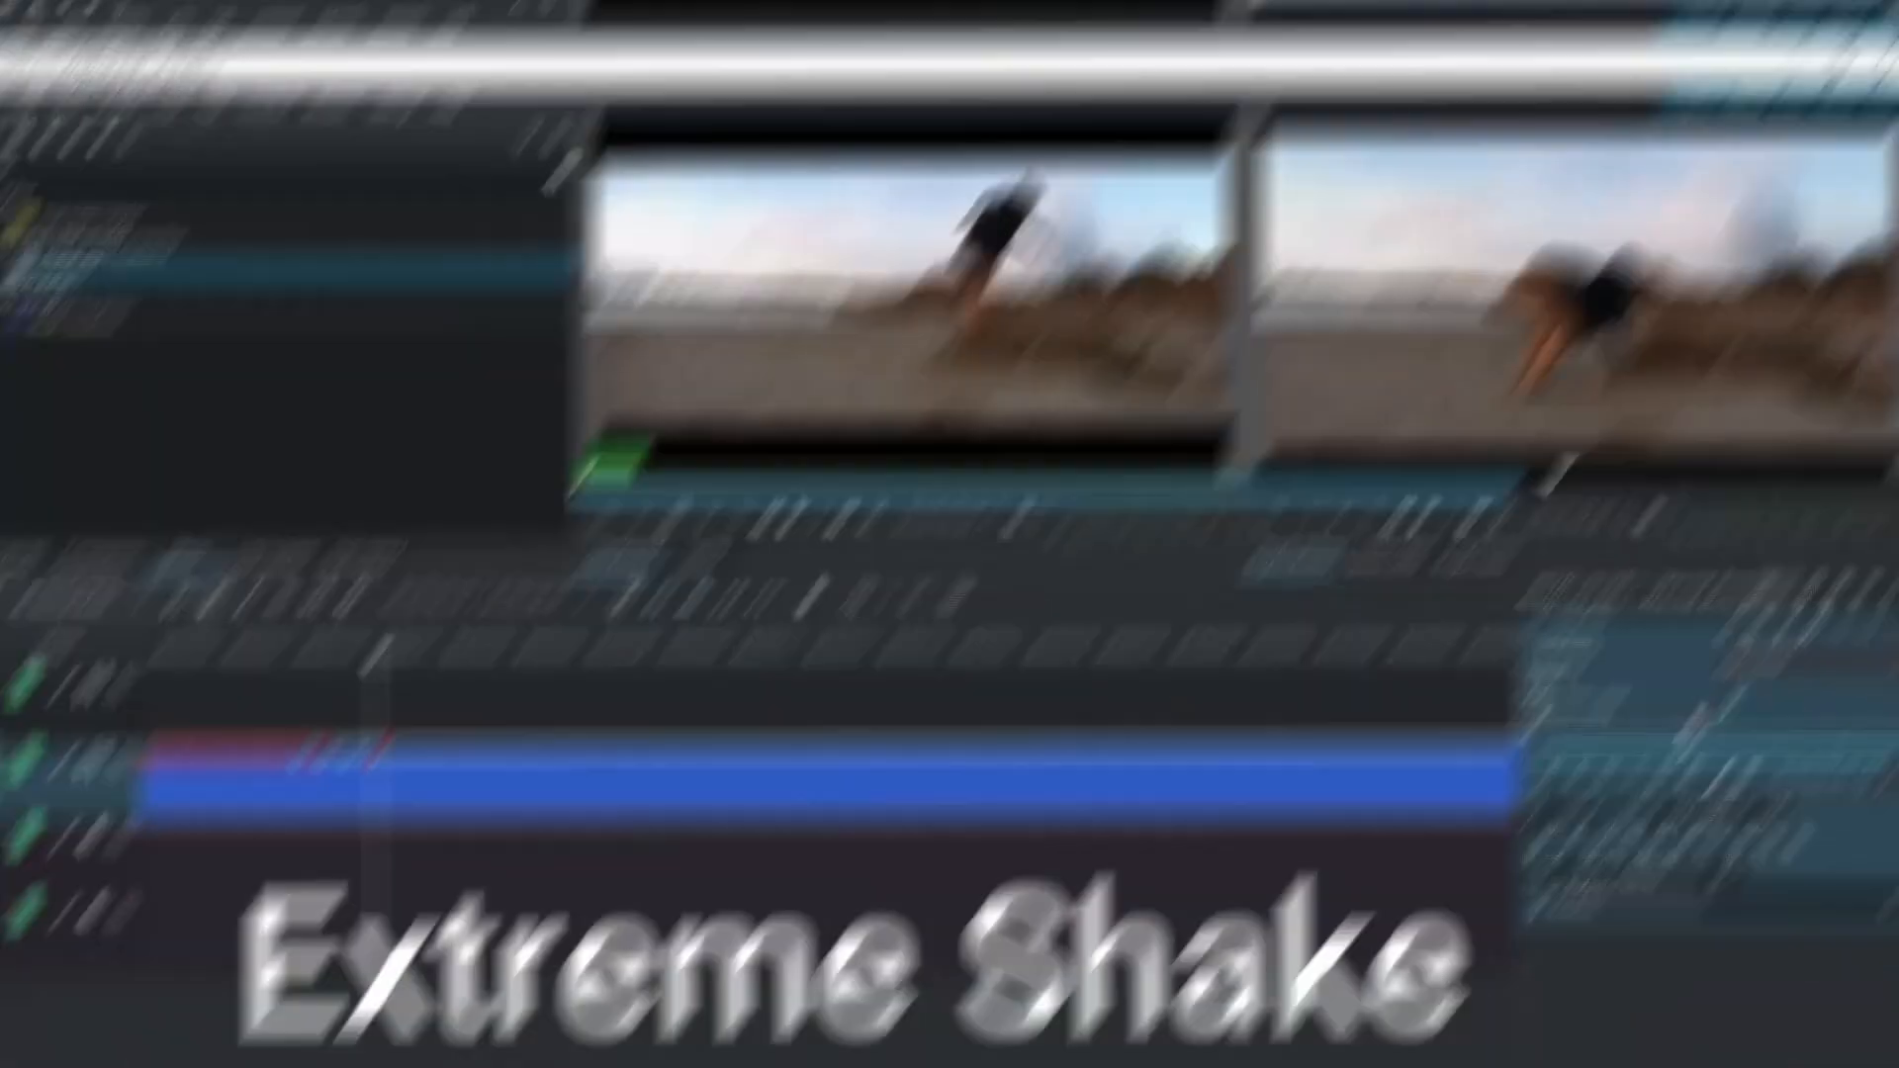
{"action": "key", "text": "Right"}
{"action": "left_click", "coordinate": [1559, 691]}
{"action": "double_click", "coordinate": [1608, 727]}
{"action": "type", "text": "118"}
{"action": "key", "text": "Return"}
Step: Add a Transform keyframe at 00:00:02,19 with the Y position at -108
{"action": "key", "text": "Right"}
{"action": "left_click", "coordinate": [1559, 690]}
{"action": "double_click", "coordinate": [1608, 727]}
{"action": "type", "text": "108"}
{"action": "key", "text": "Return"}
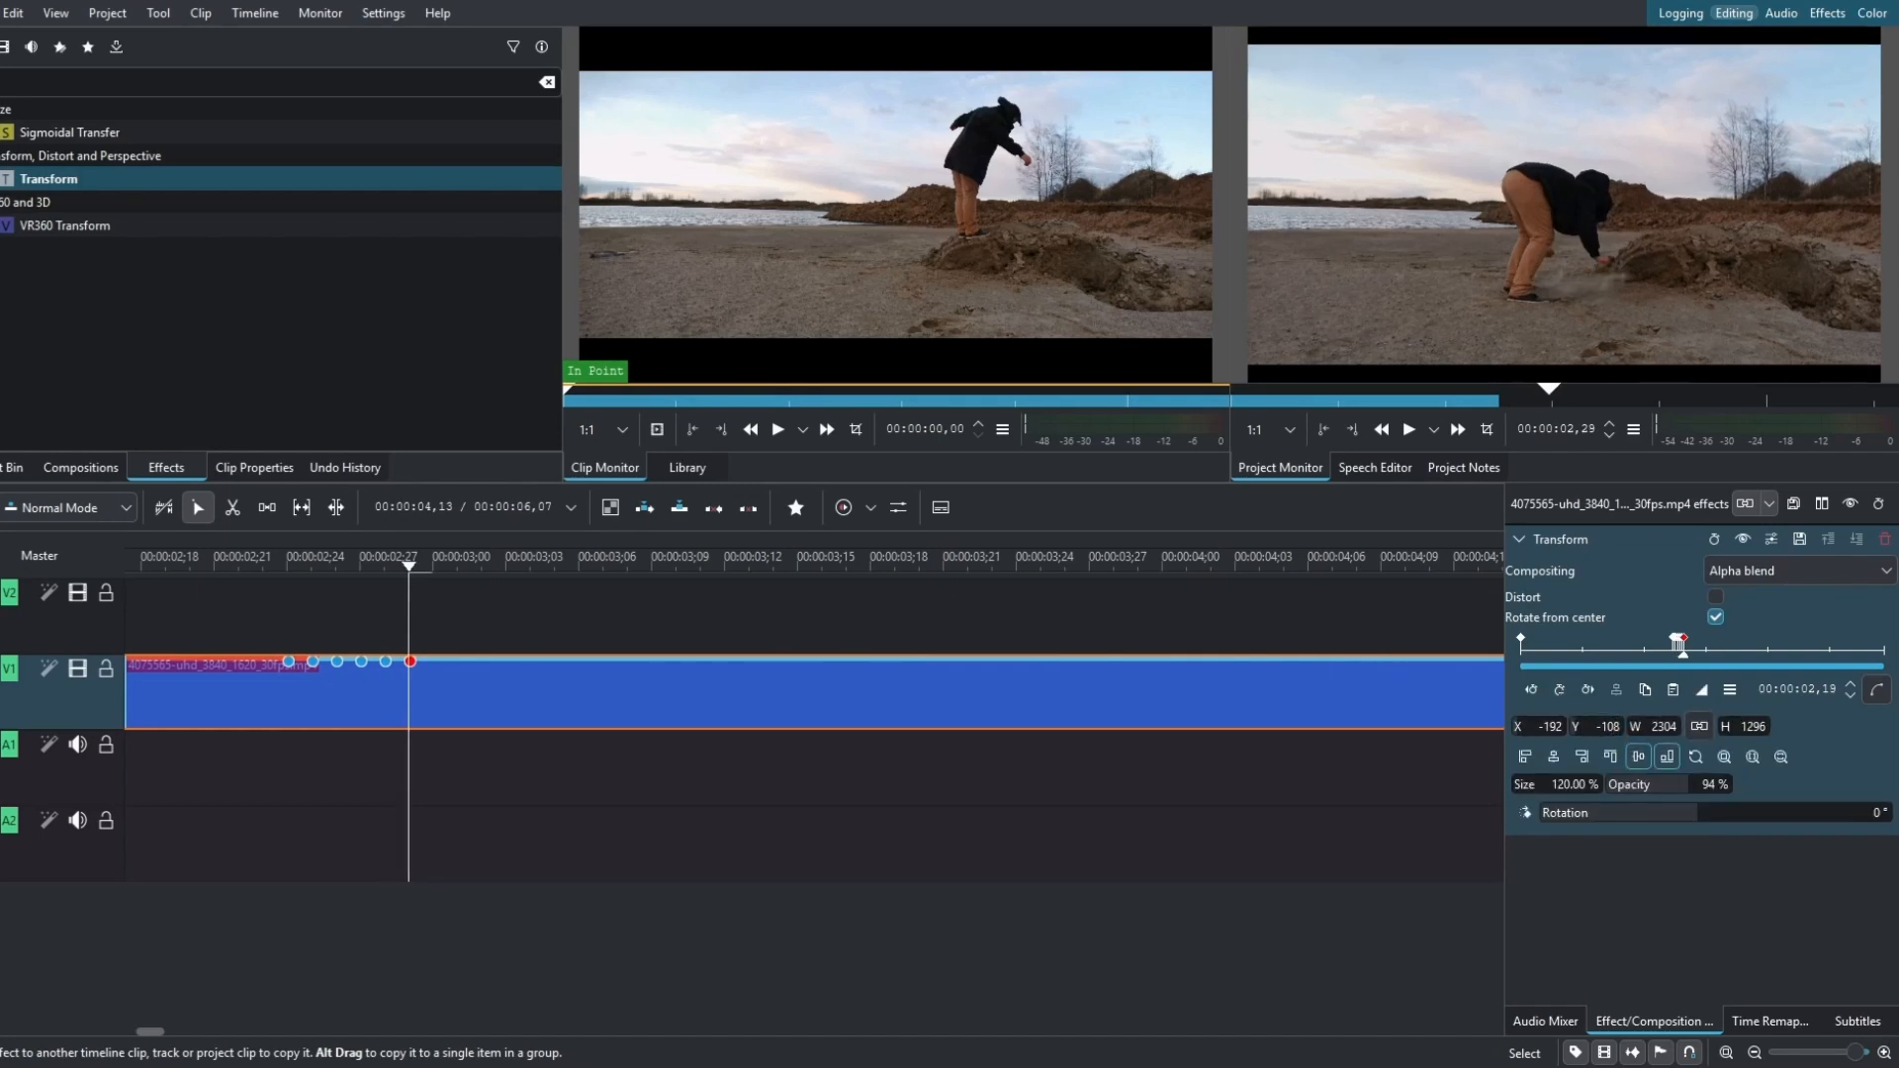
Step: Play the shake from just before its first keyframe and return to the start of the timeline
{"action": "left_click", "coordinate": [263, 562]}
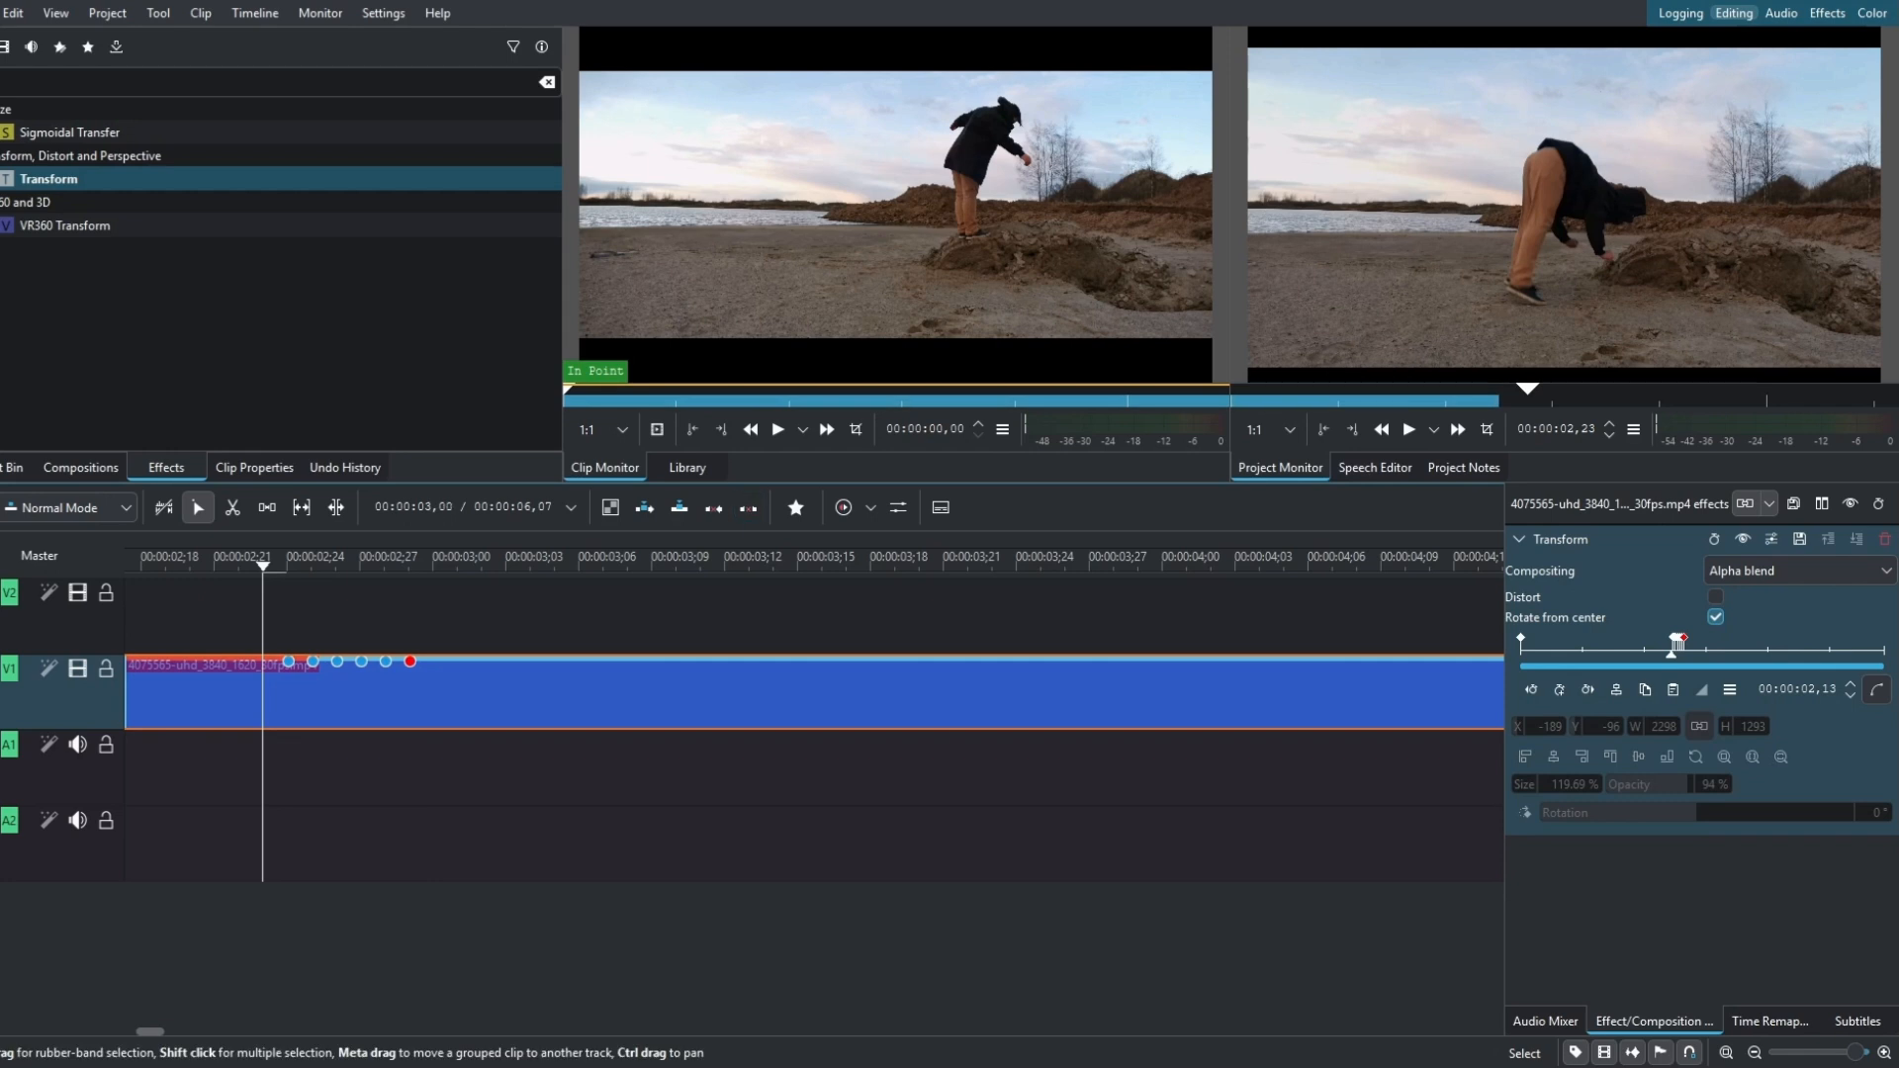
{"action": "key", "text": "space"}
{"action": "key", "text": "space"}
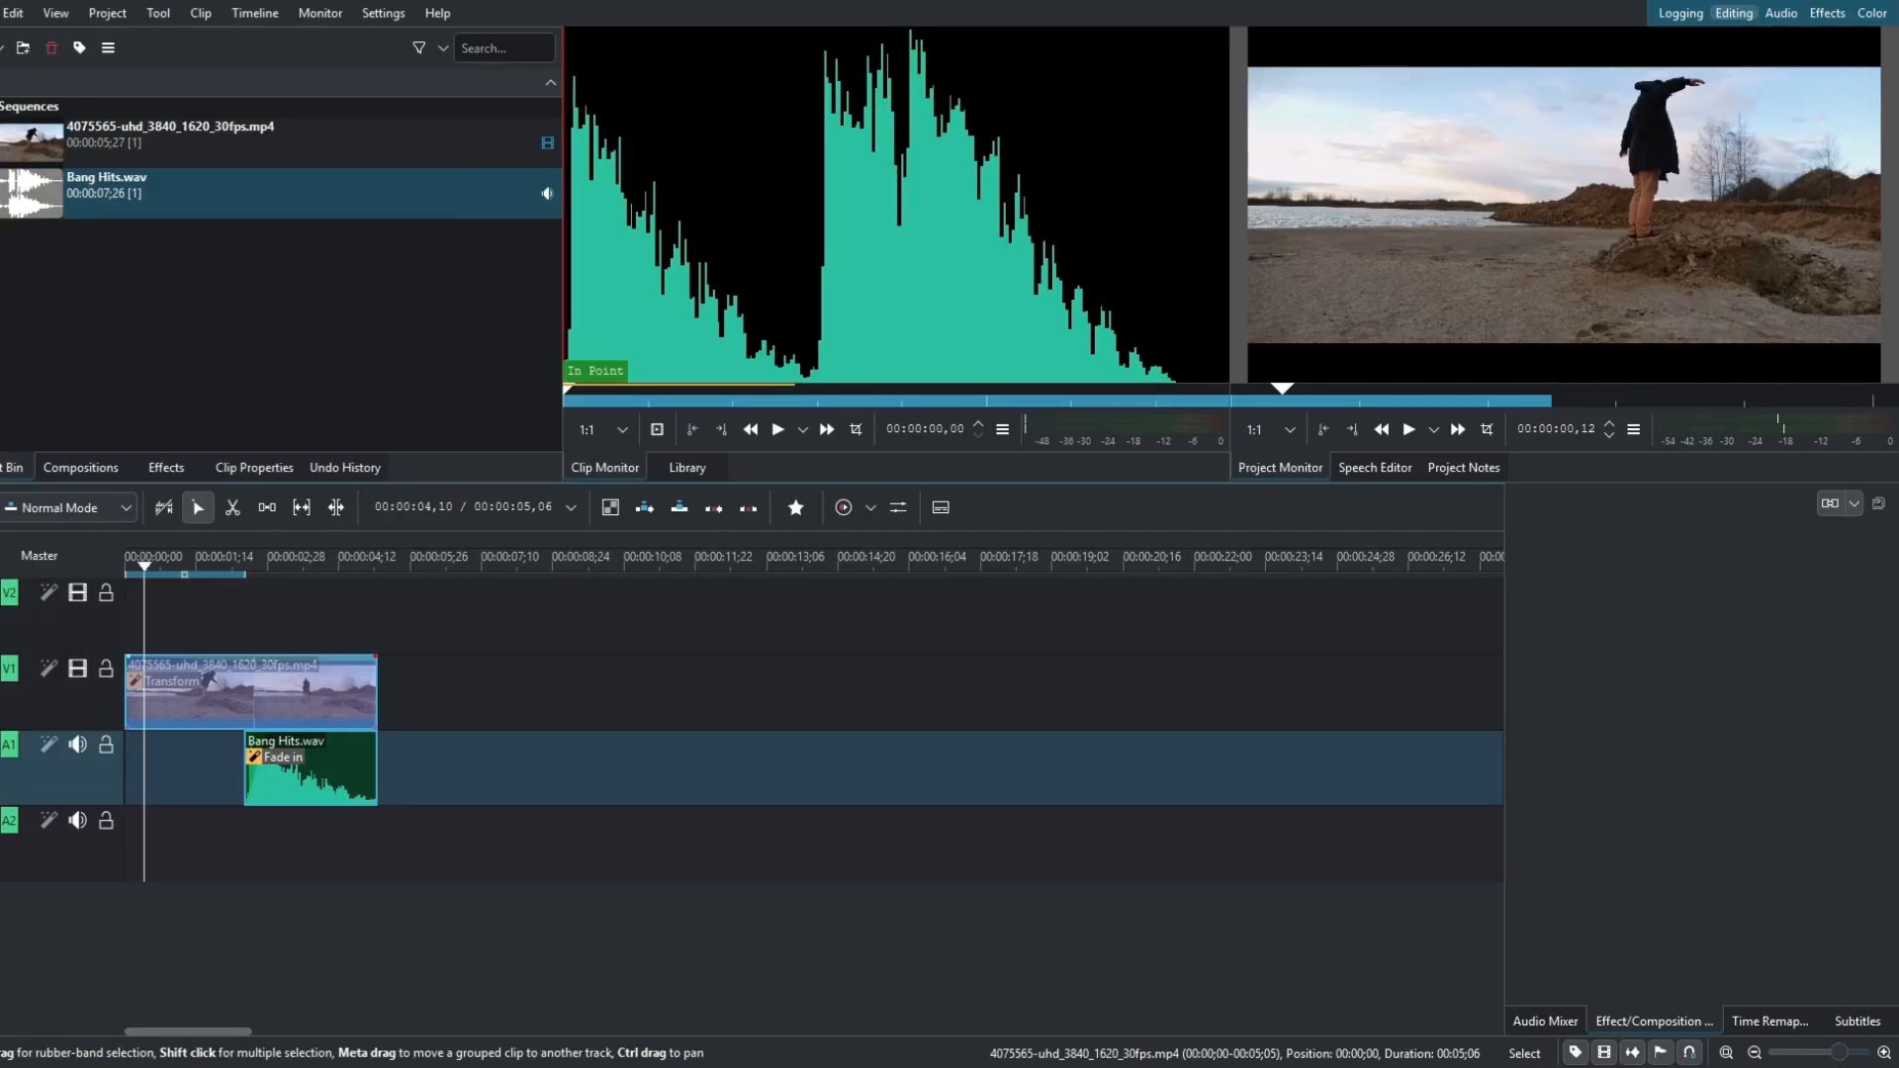
{"action": "key", "text": "Home"}
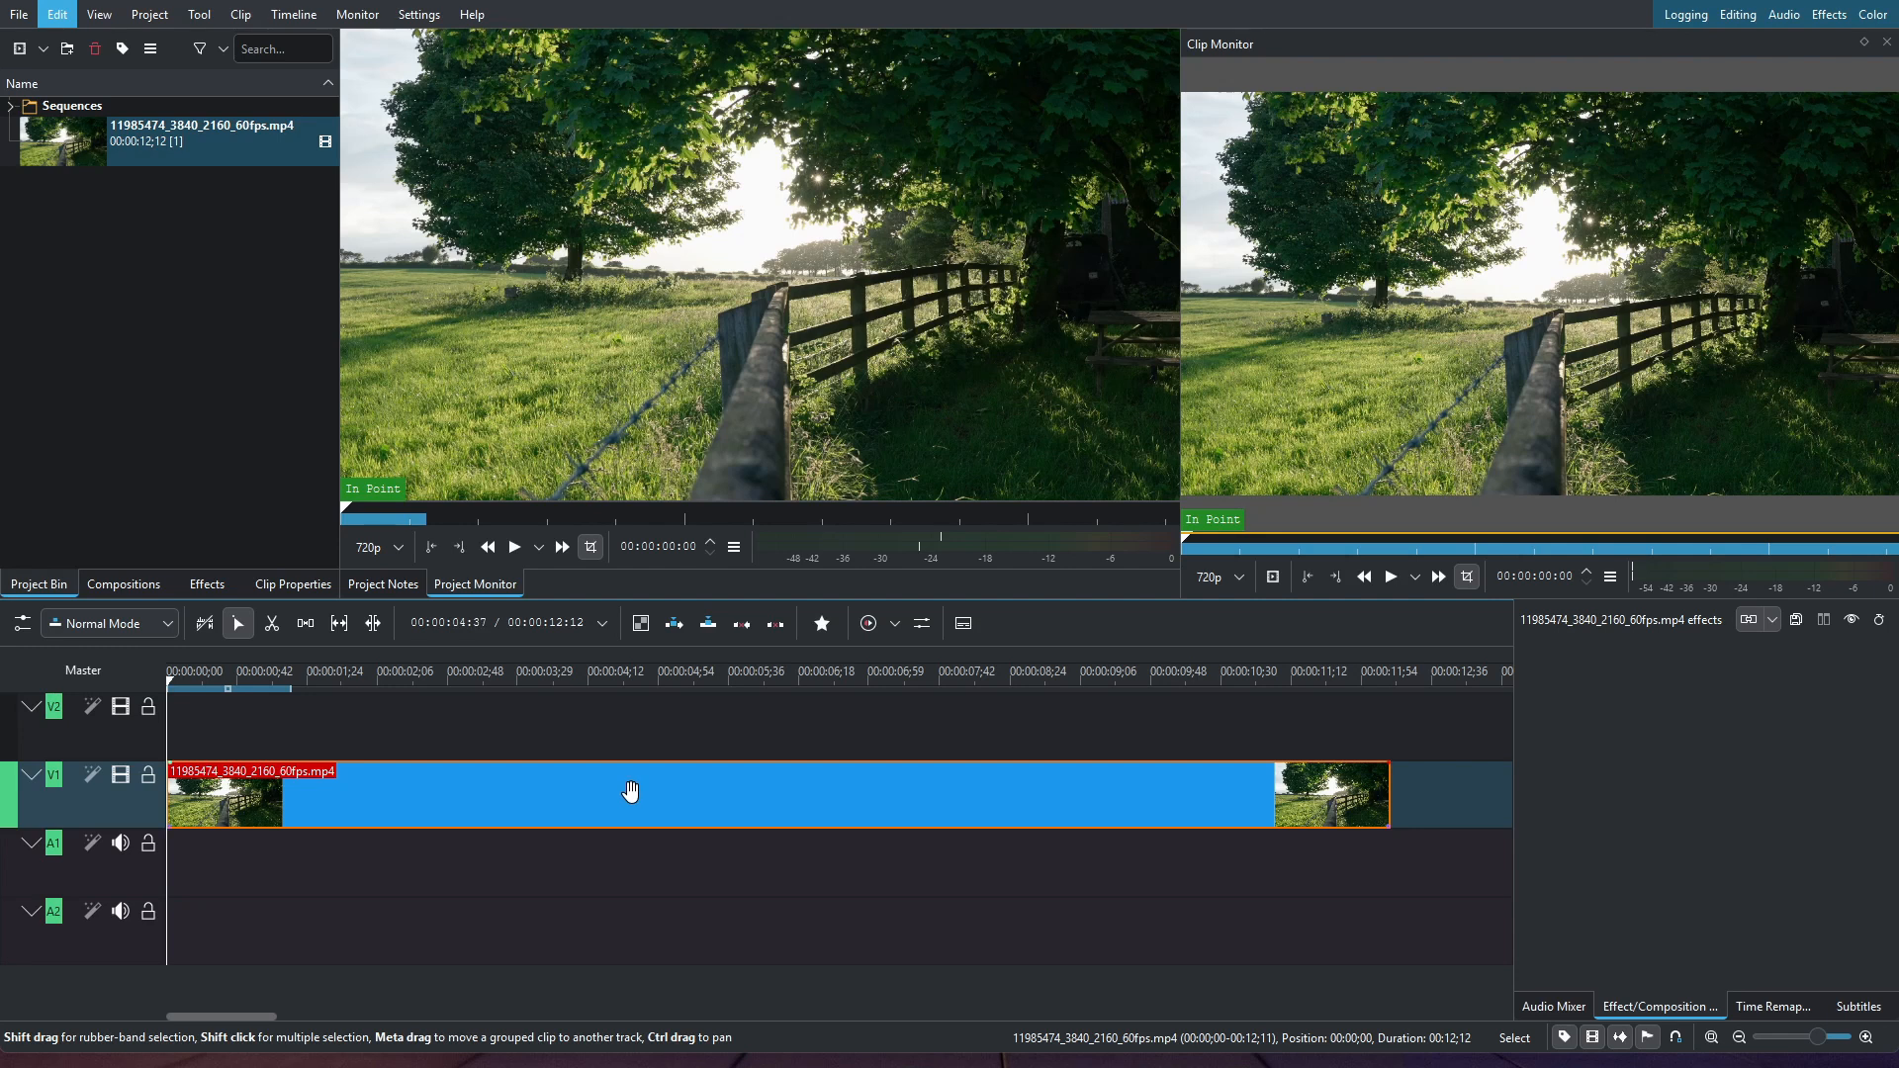
Step: Change the project profile to the custom preset Vertical HD 30 fps, accept the profile change and save the project
{"action": "left_click", "coordinate": [164, 16]}
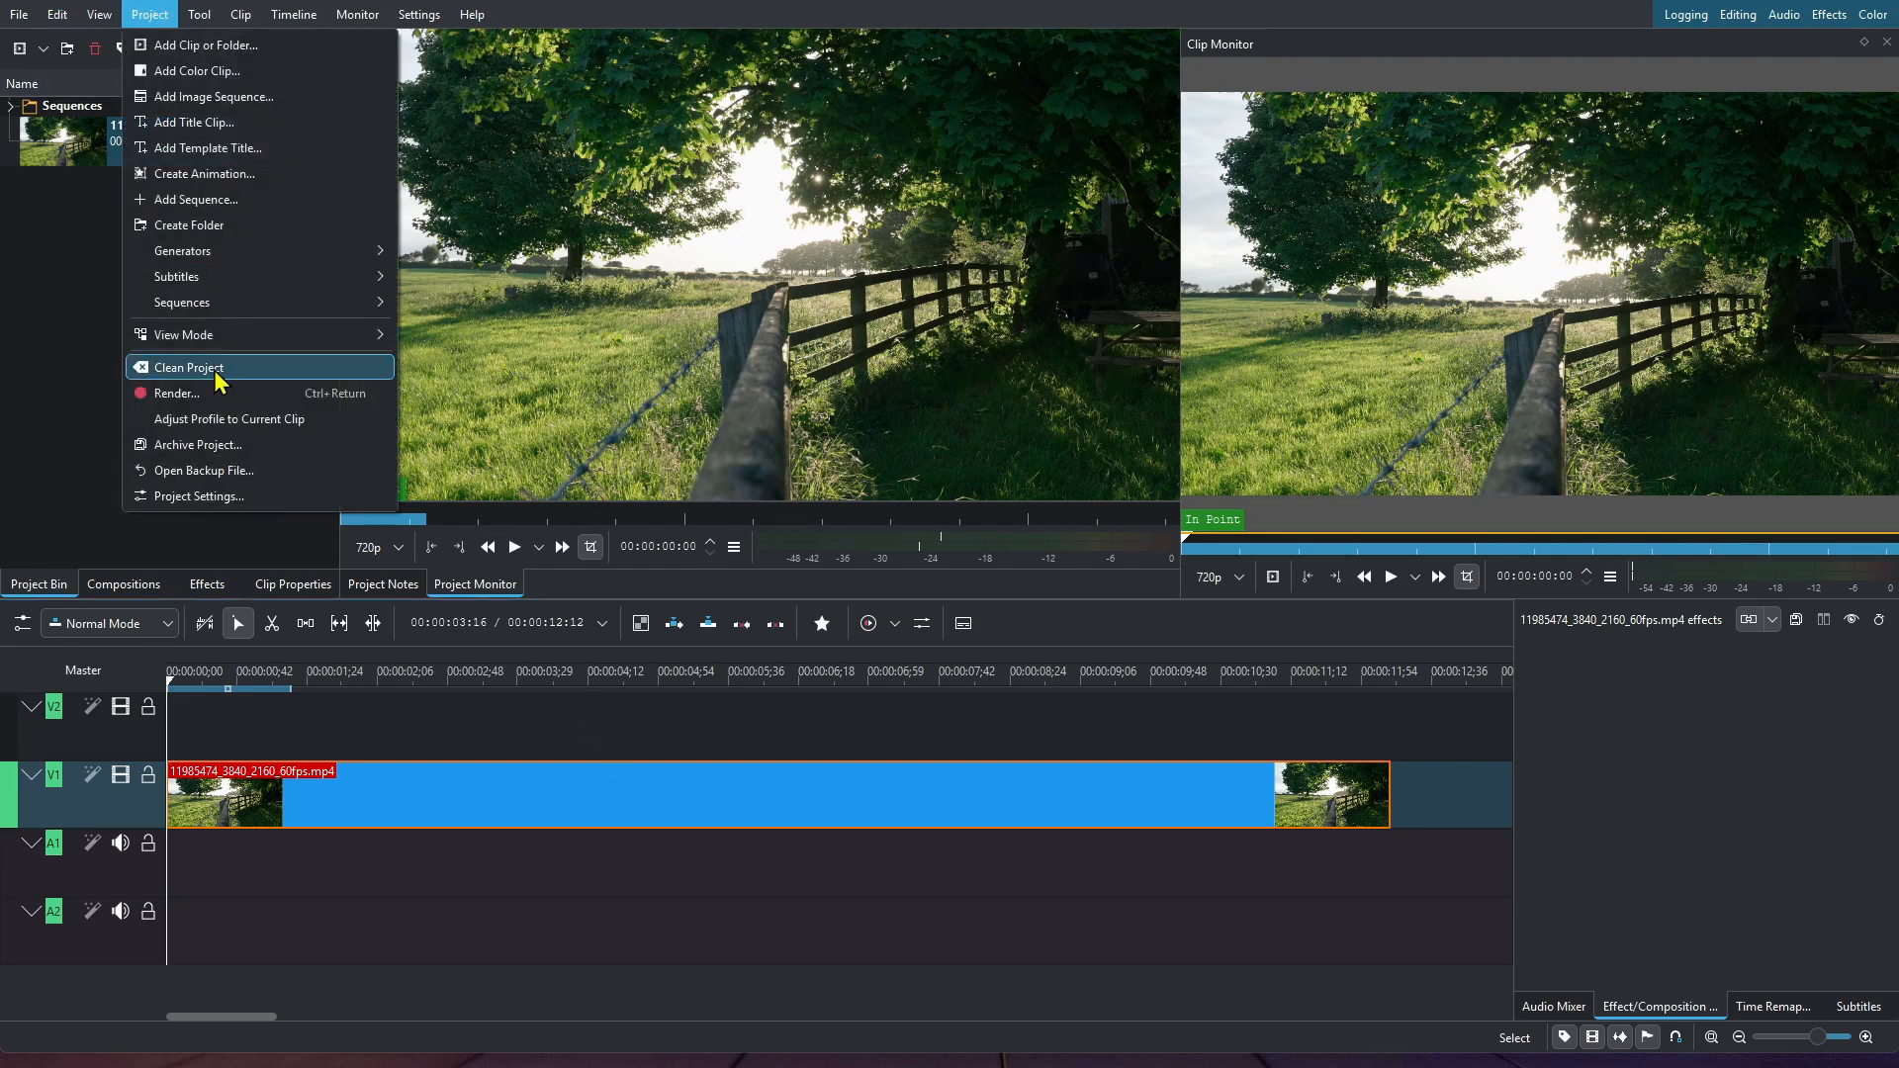
{"action": "left_click", "coordinate": [238, 497]}
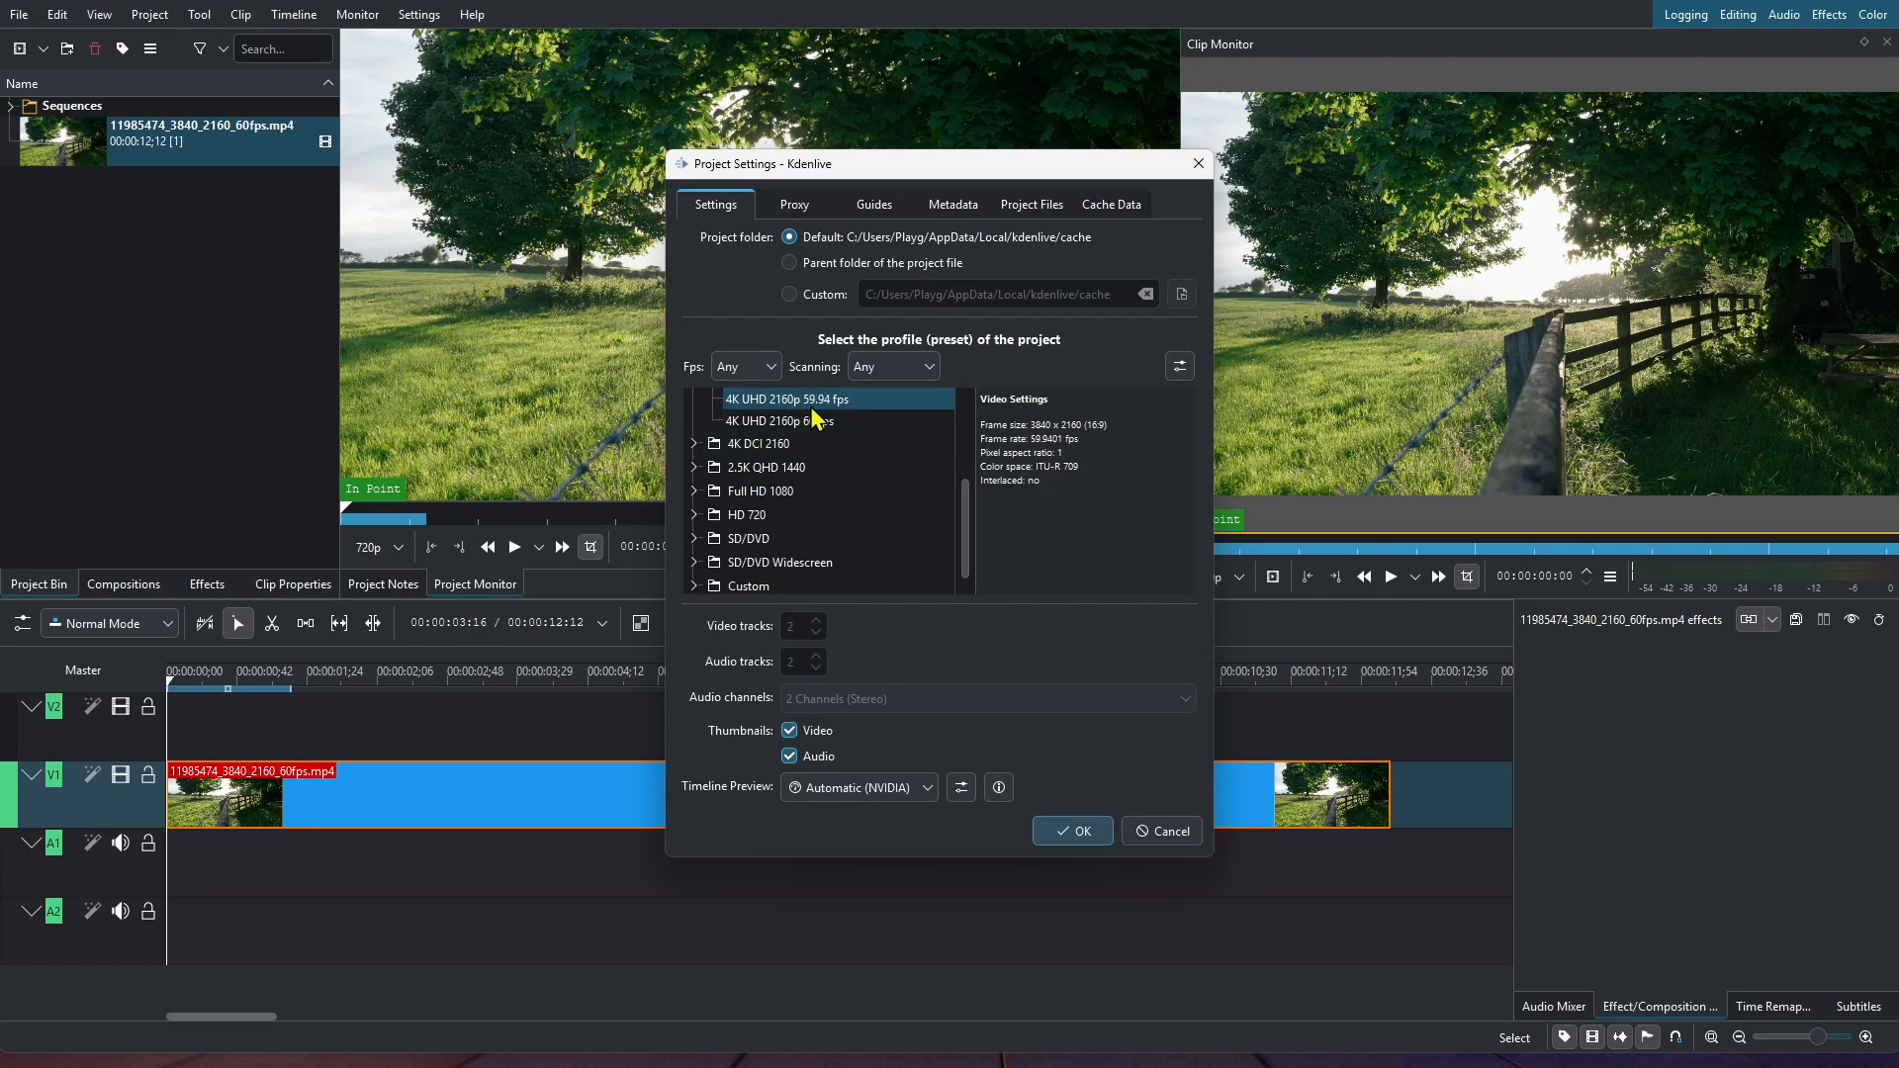
{"action": "scroll", "coordinate": [964, 534], "scroll_direction": "down", "scroll_amount": 1}
{"action": "left_click", "coordinate": [695, 565]}
{"action": "left_click_drag", "start_coordinate": [965, 450], "coordinate": [966, 585]}
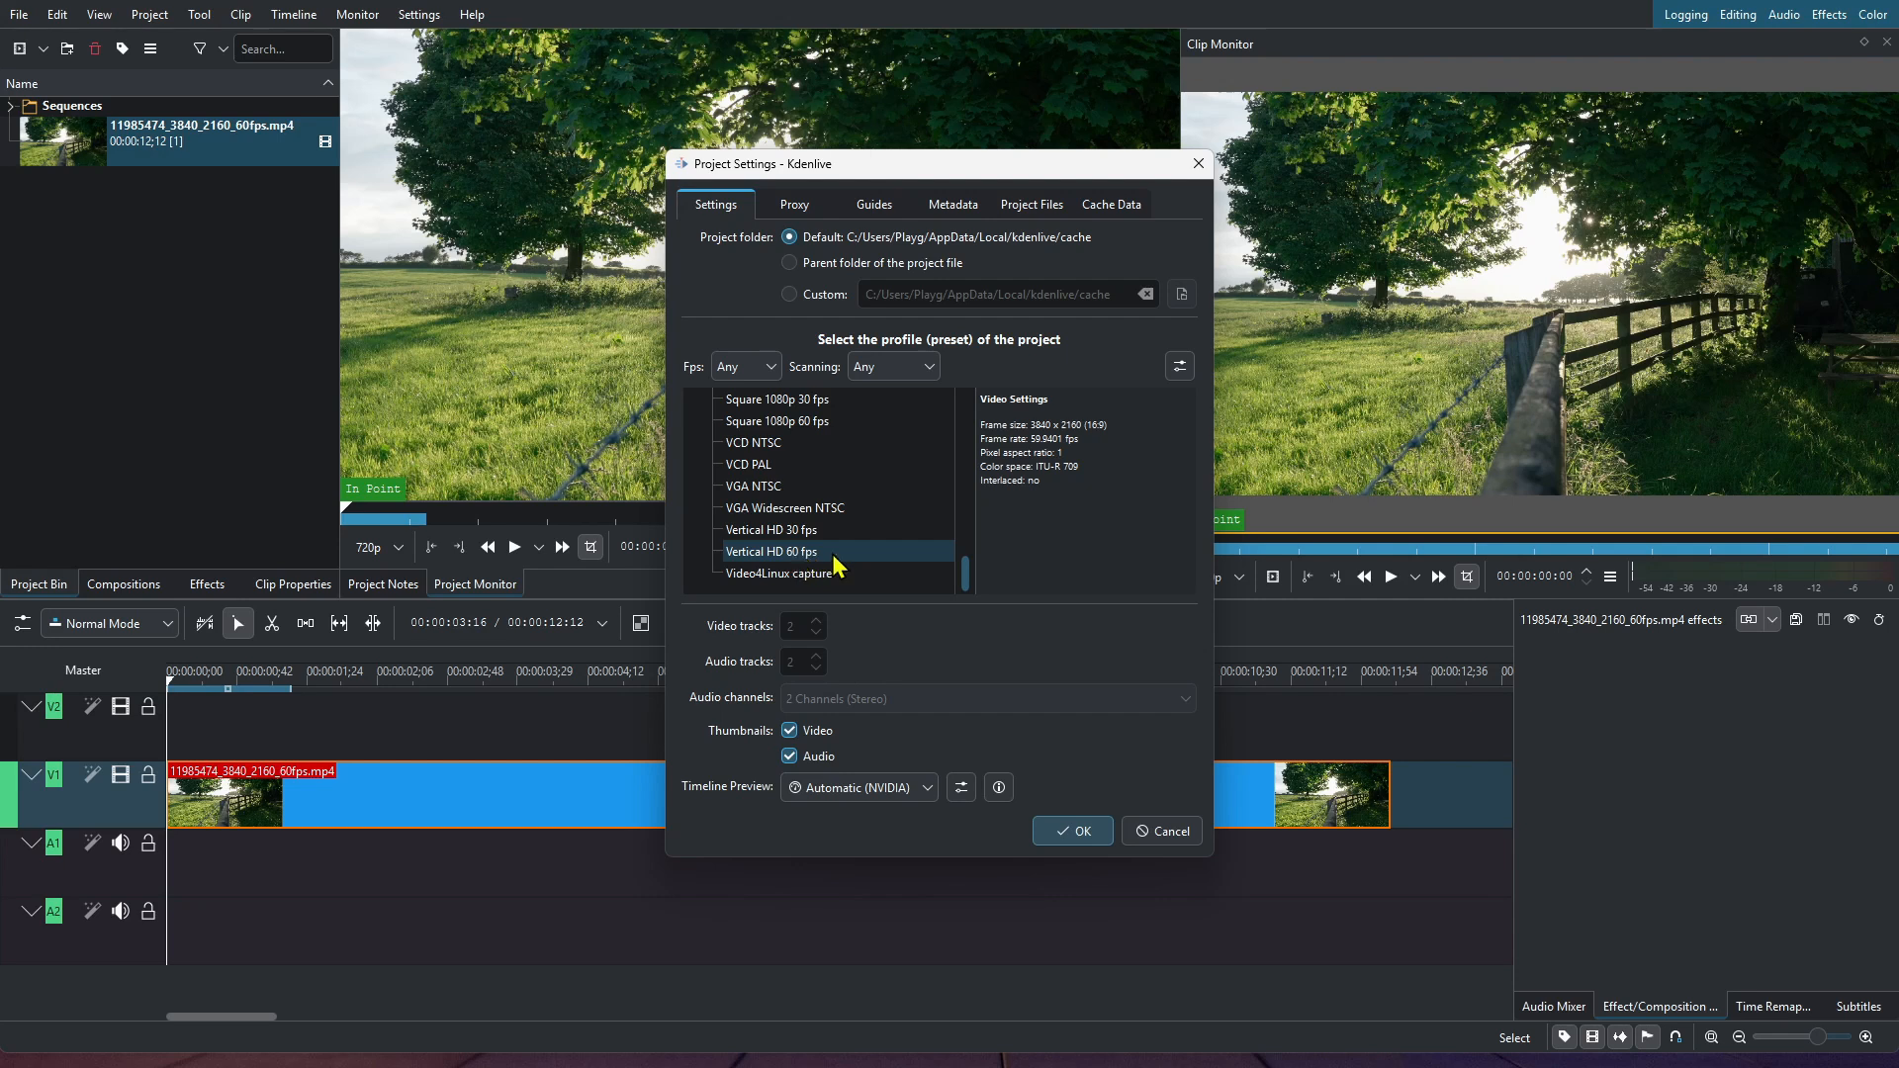
{"action": "left_click", "coordinate": [806, 540]}
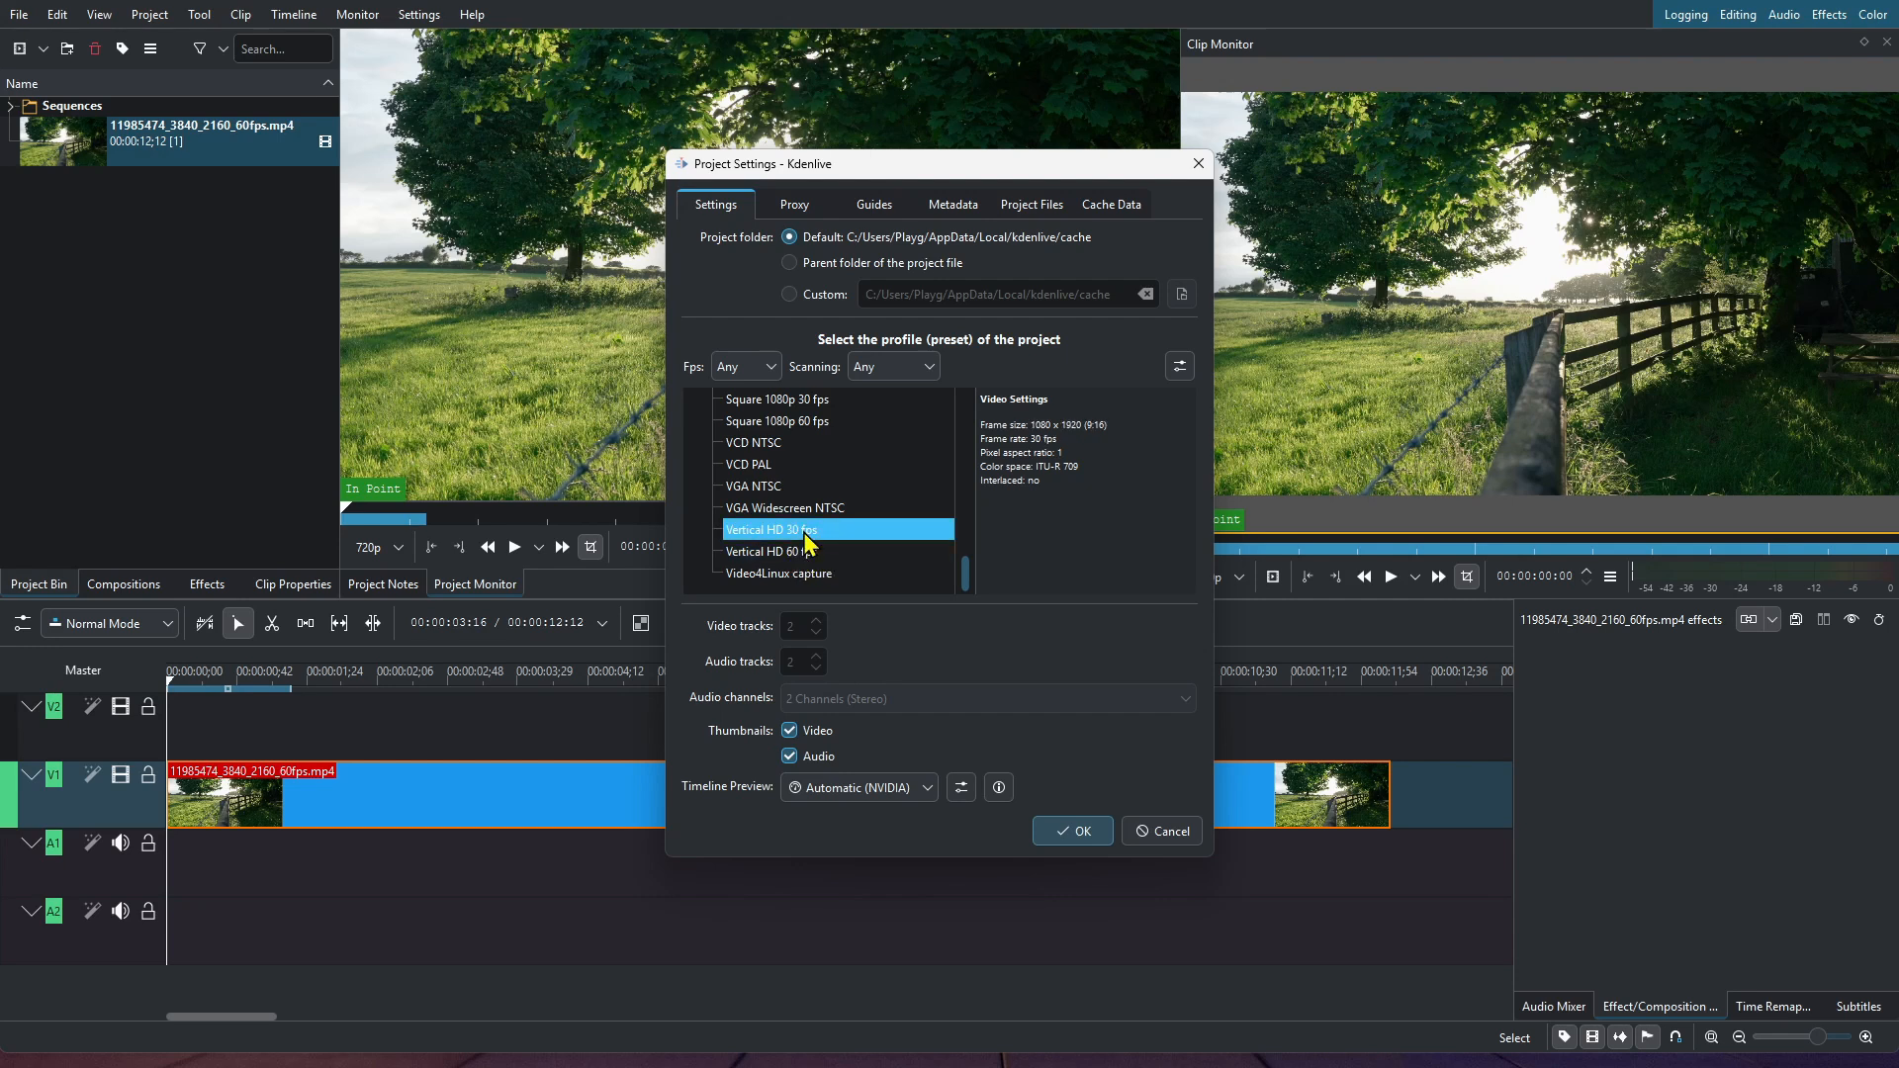
{"action": "left_click", "coordinate": [1072, 836]}
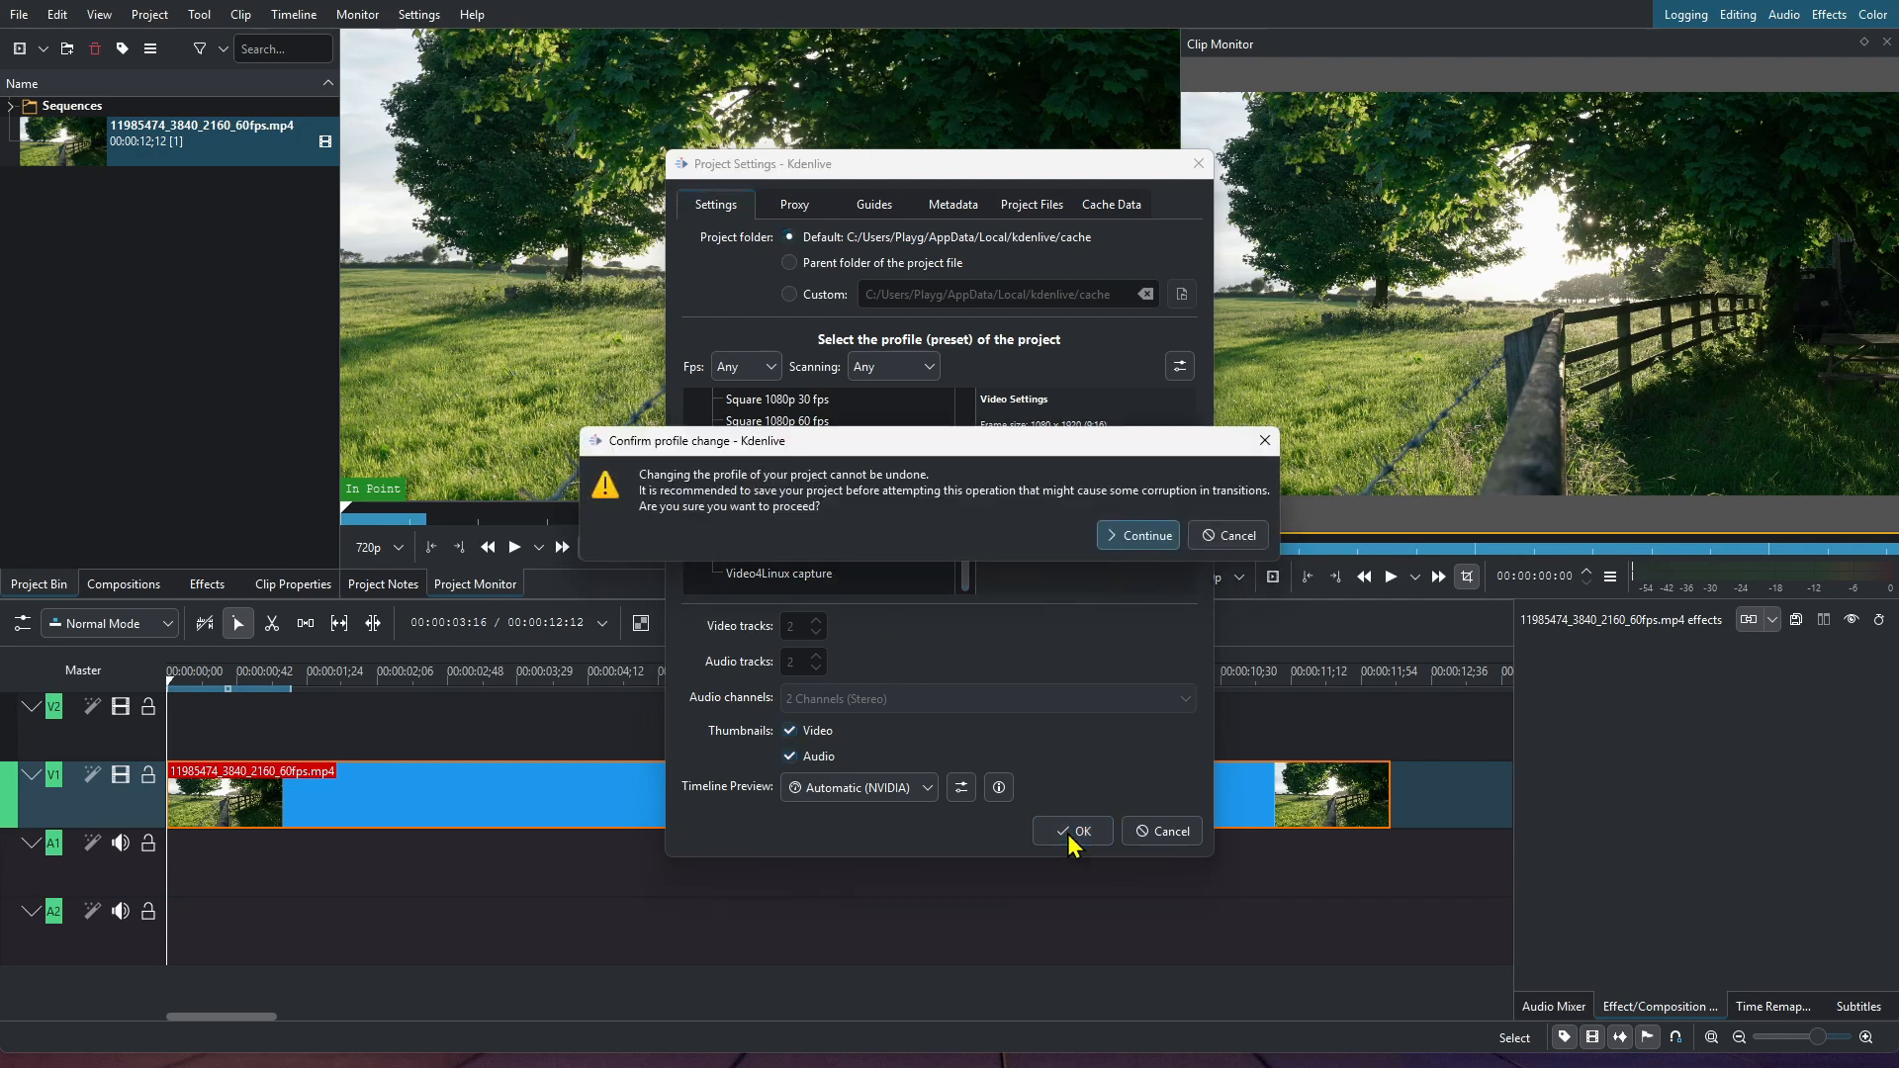
{"action": "left_click", "coordinate": [1134, 536]}
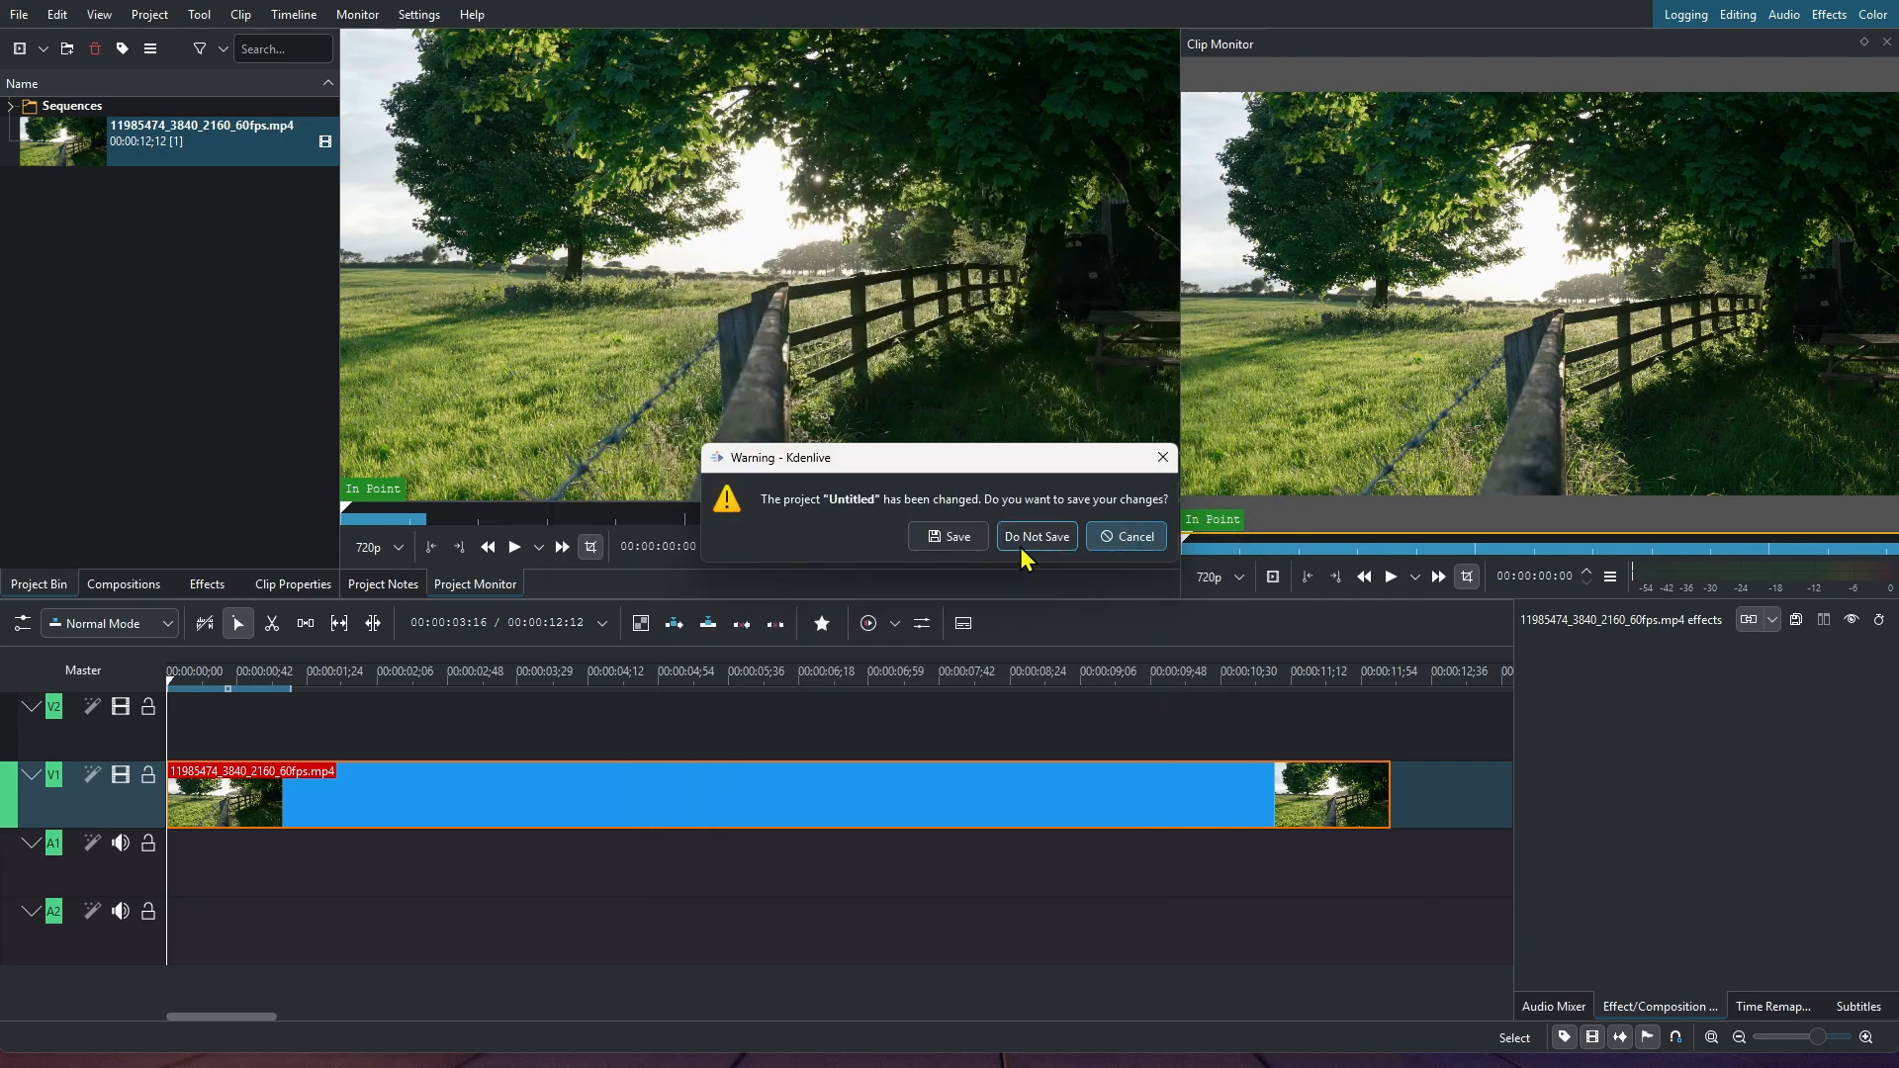
{"action": "left_click", "coordinate": [952, 540]}
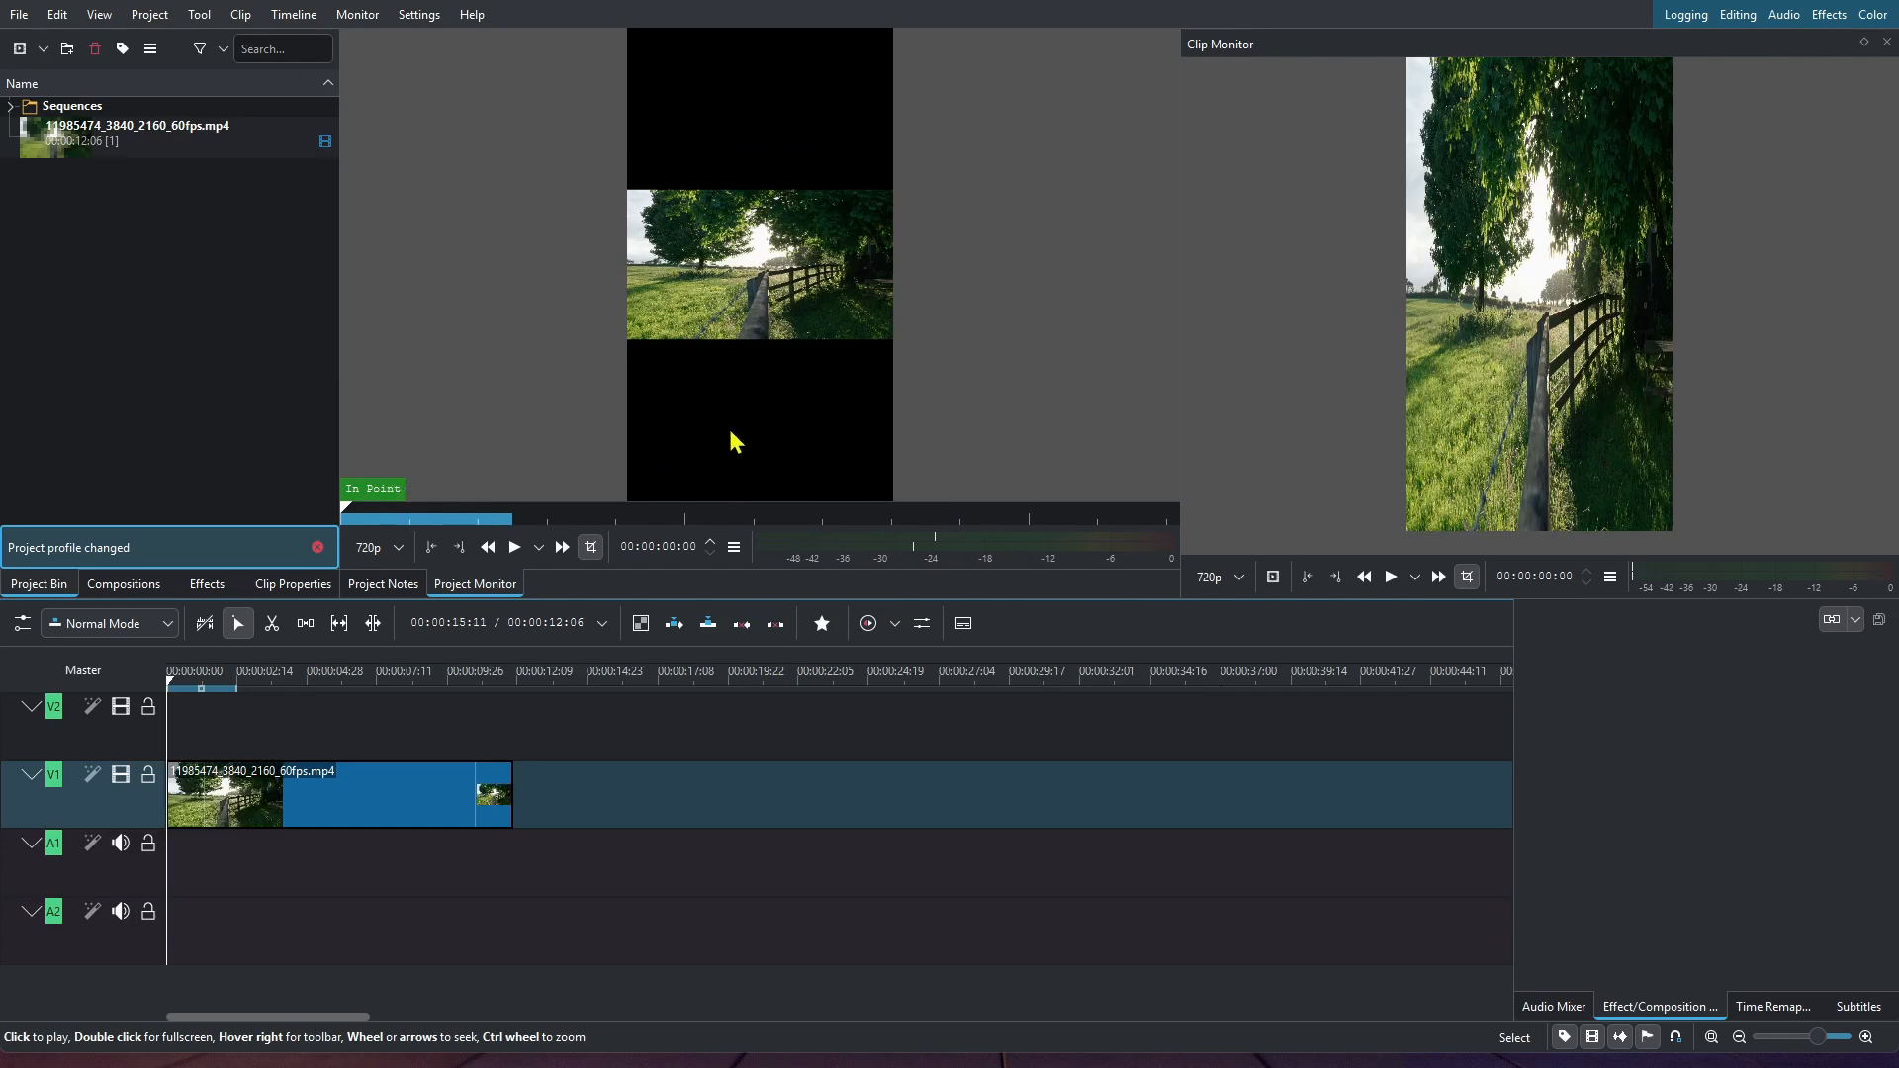
Step: Apply the favorite Transform effect to the fence clip on track V1
{"action": "left_click", "coordinate": [491, 782]}
{"action": "left_click", "coordinate": [814, 626]}
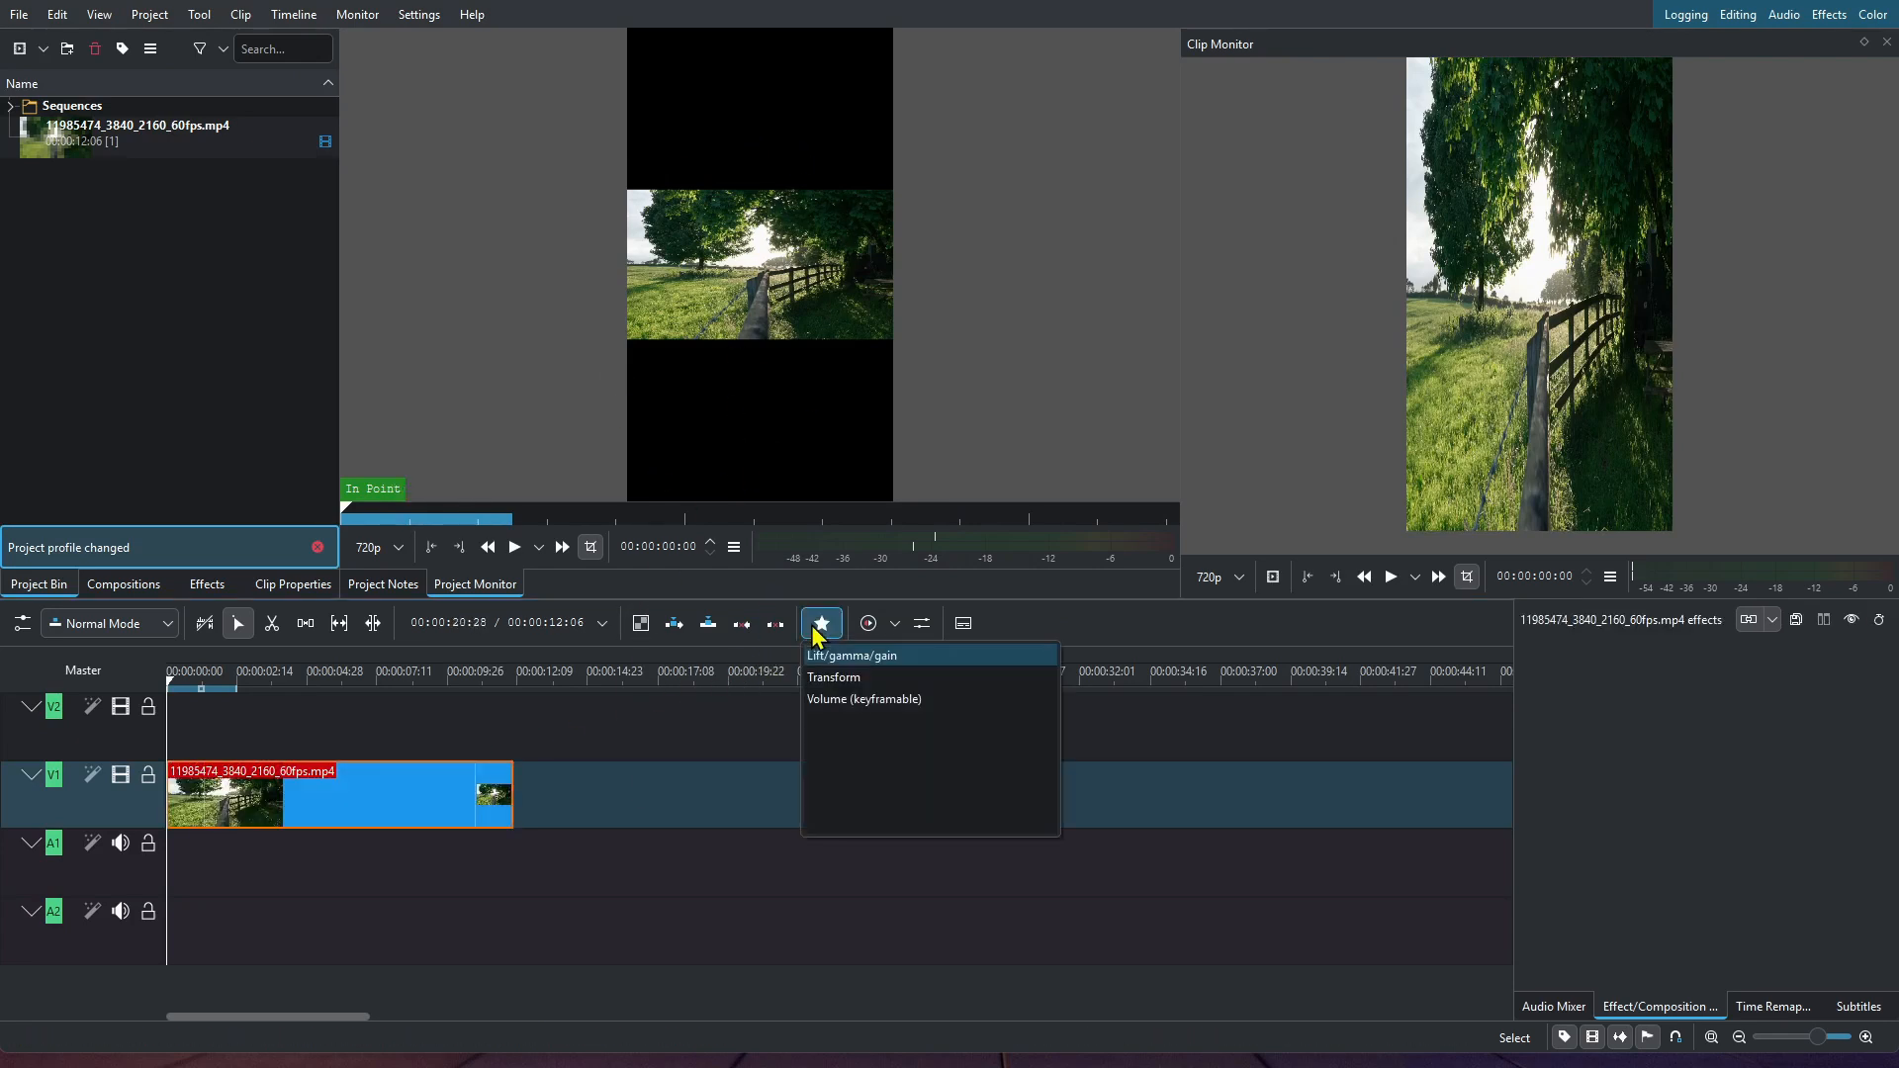
{"action": "left_click_drag", "start_coordinate": [834, 677], "coordinate": [373, 805]}
Step: Examine how to add the Audio Level Visualization Filter from the On Master effects to the favorites, without adding it
{"action": "left_click", "coordinate": [210, 586]}
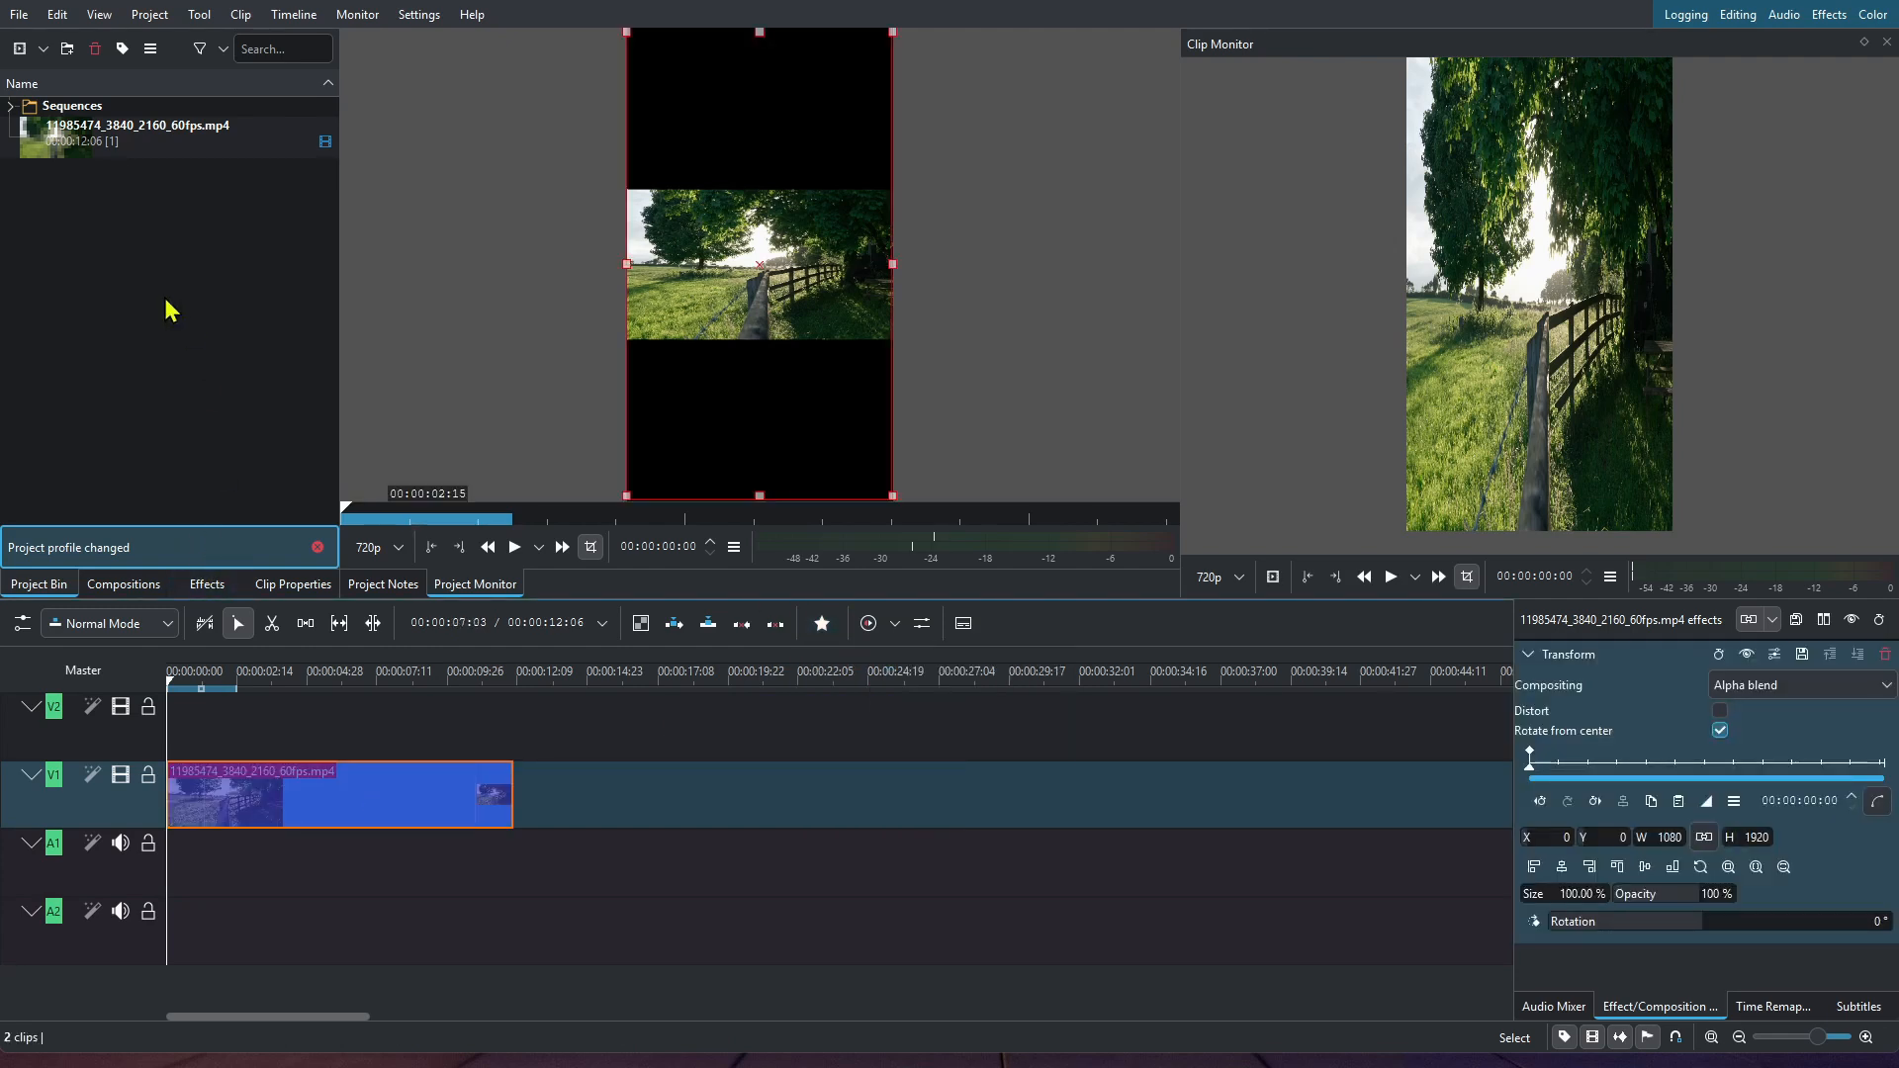
{"action": "double_click", "coordinate": [92, 285]}
{"action": "right_click", "coordinate": [165, 307]}
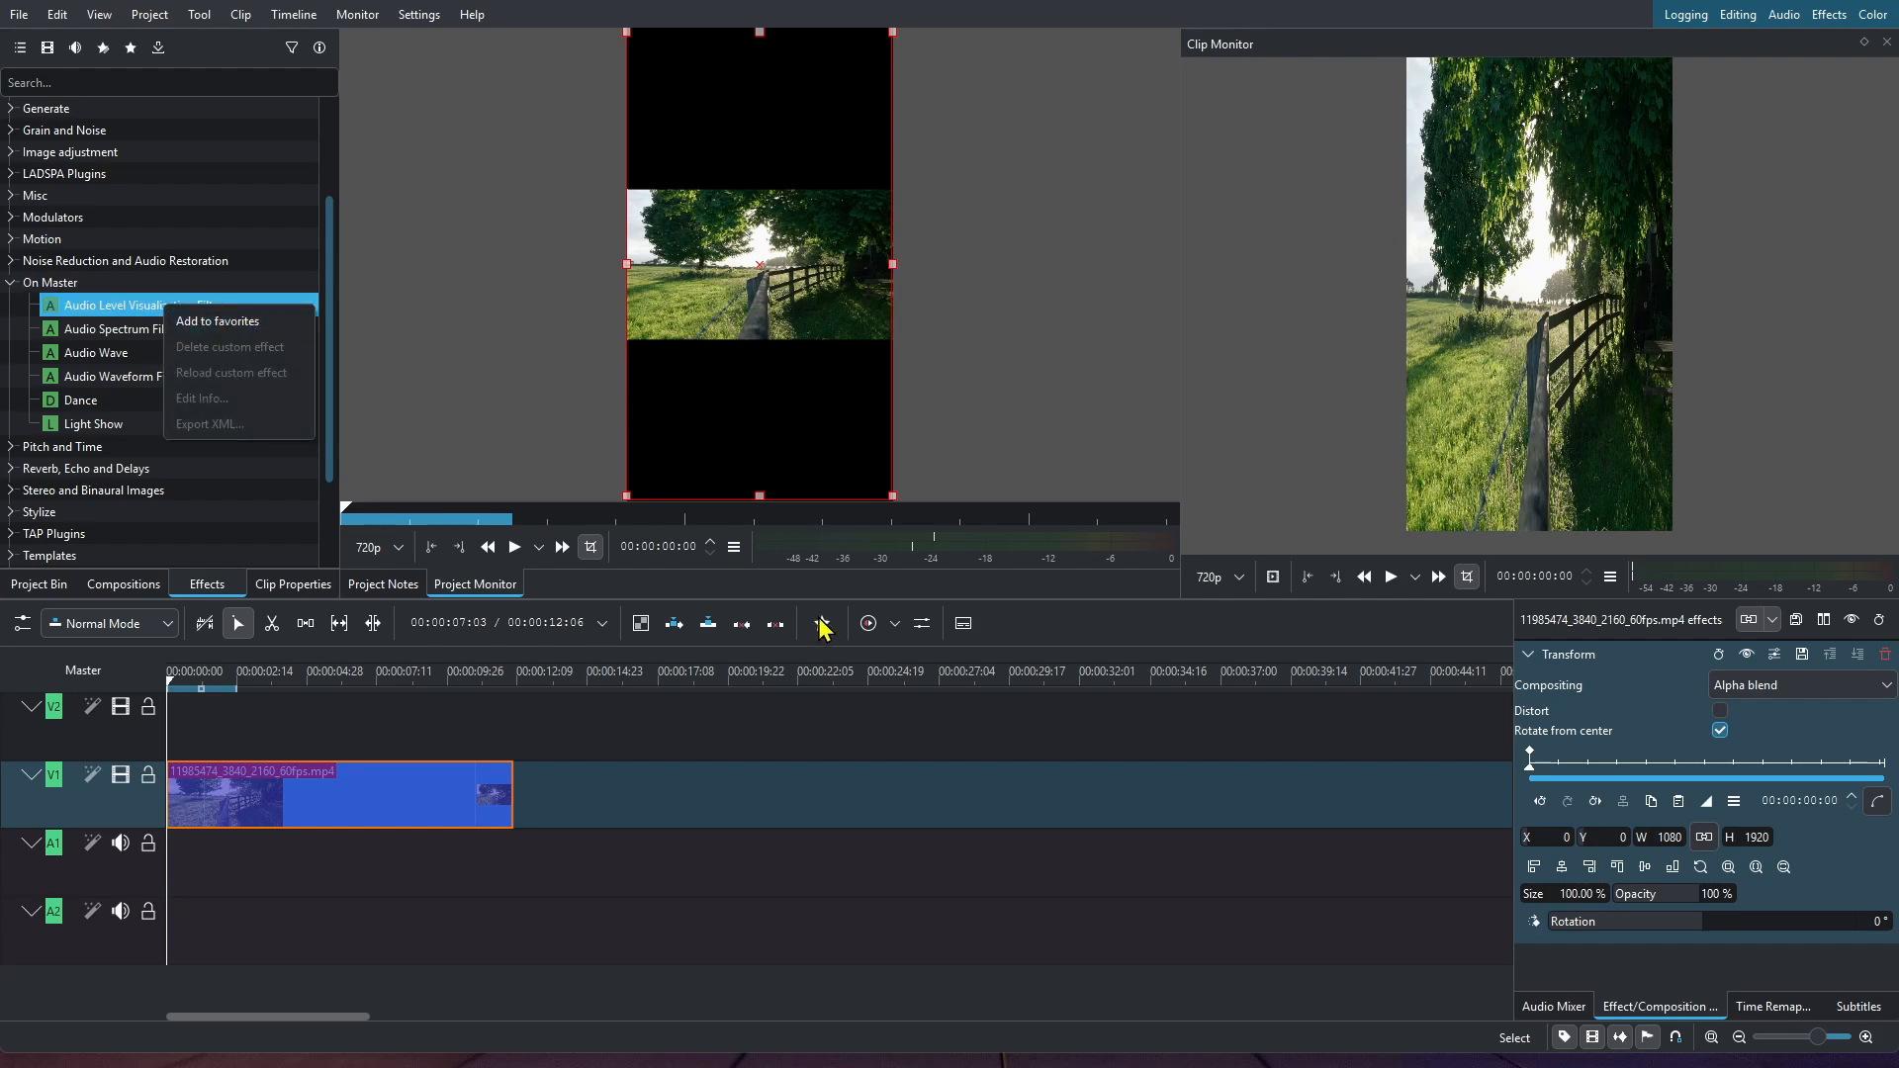
{"action": "left_click", "coordinate": [413, 826]}
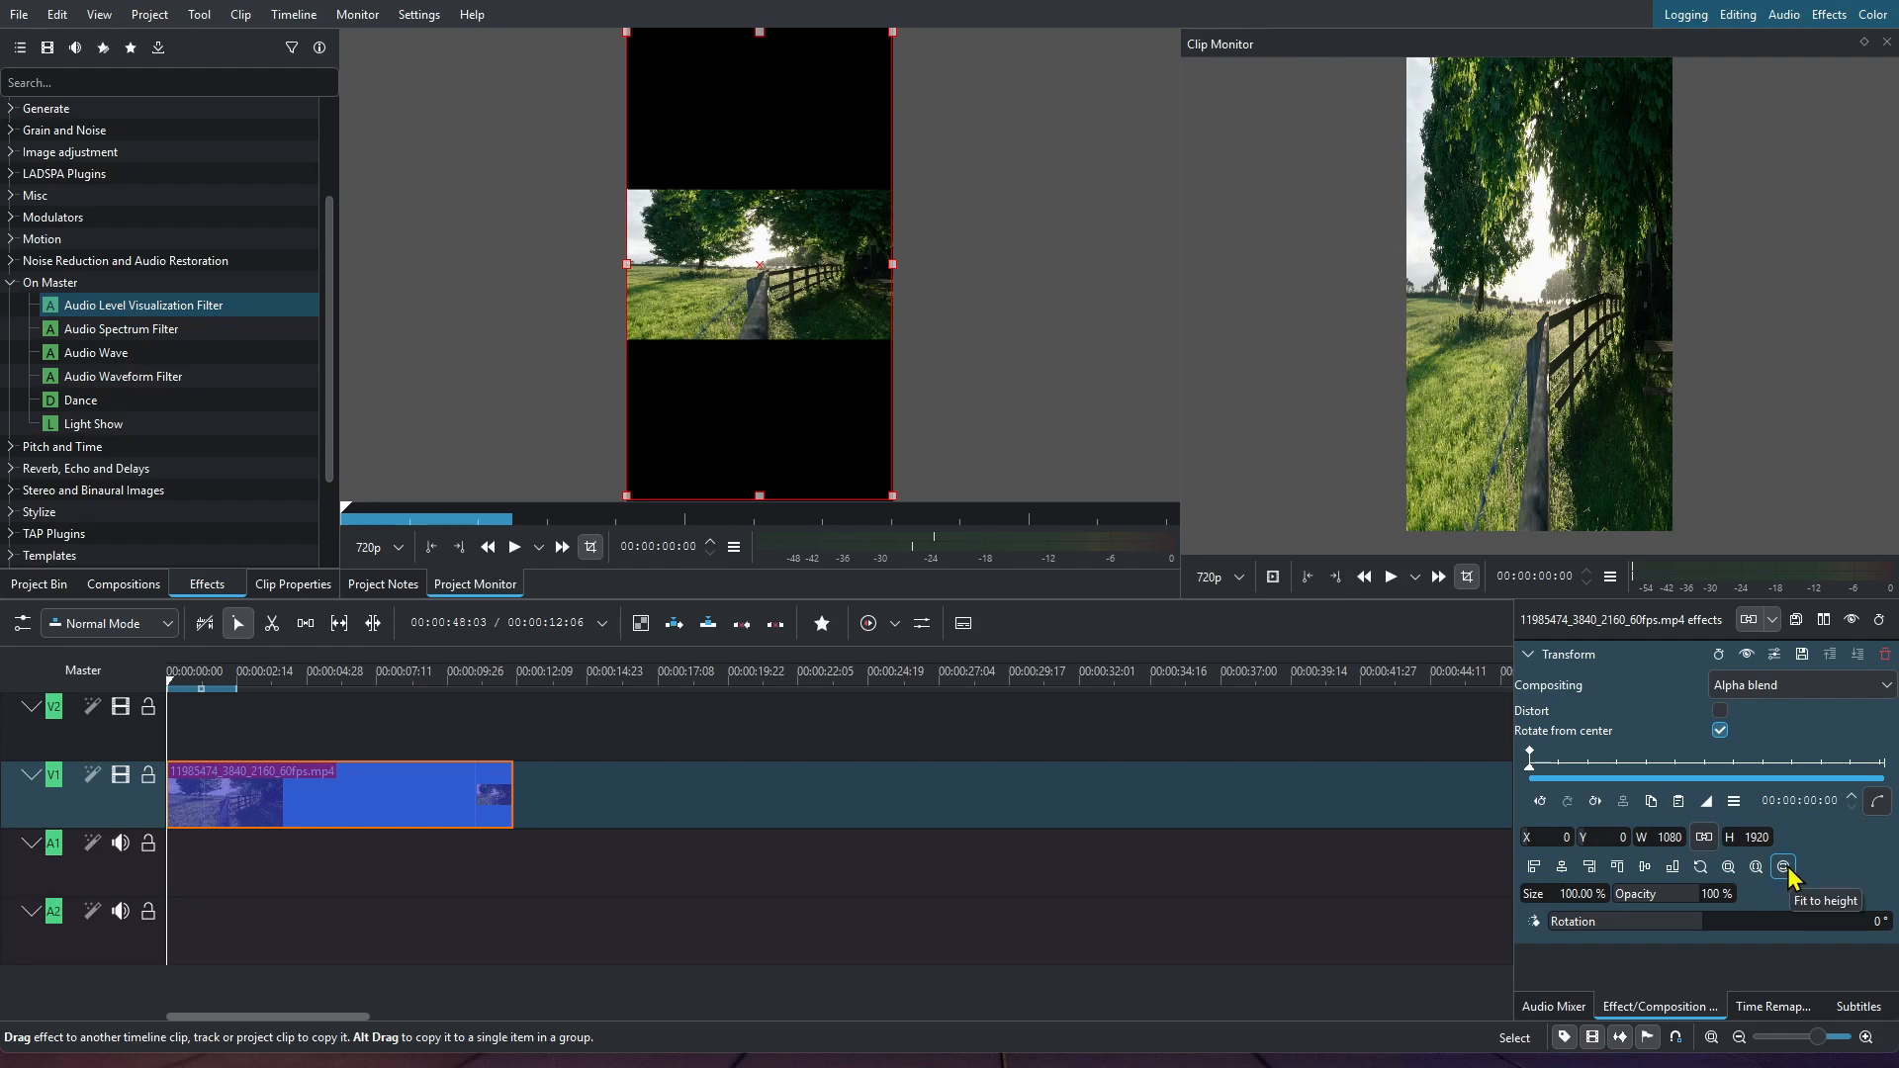
Step: Fit the fence clip to the frame height and shift it to X -464, Y 8 at the start of the timeline
{"action": "left_click", "coordinate": [1784, 868]}
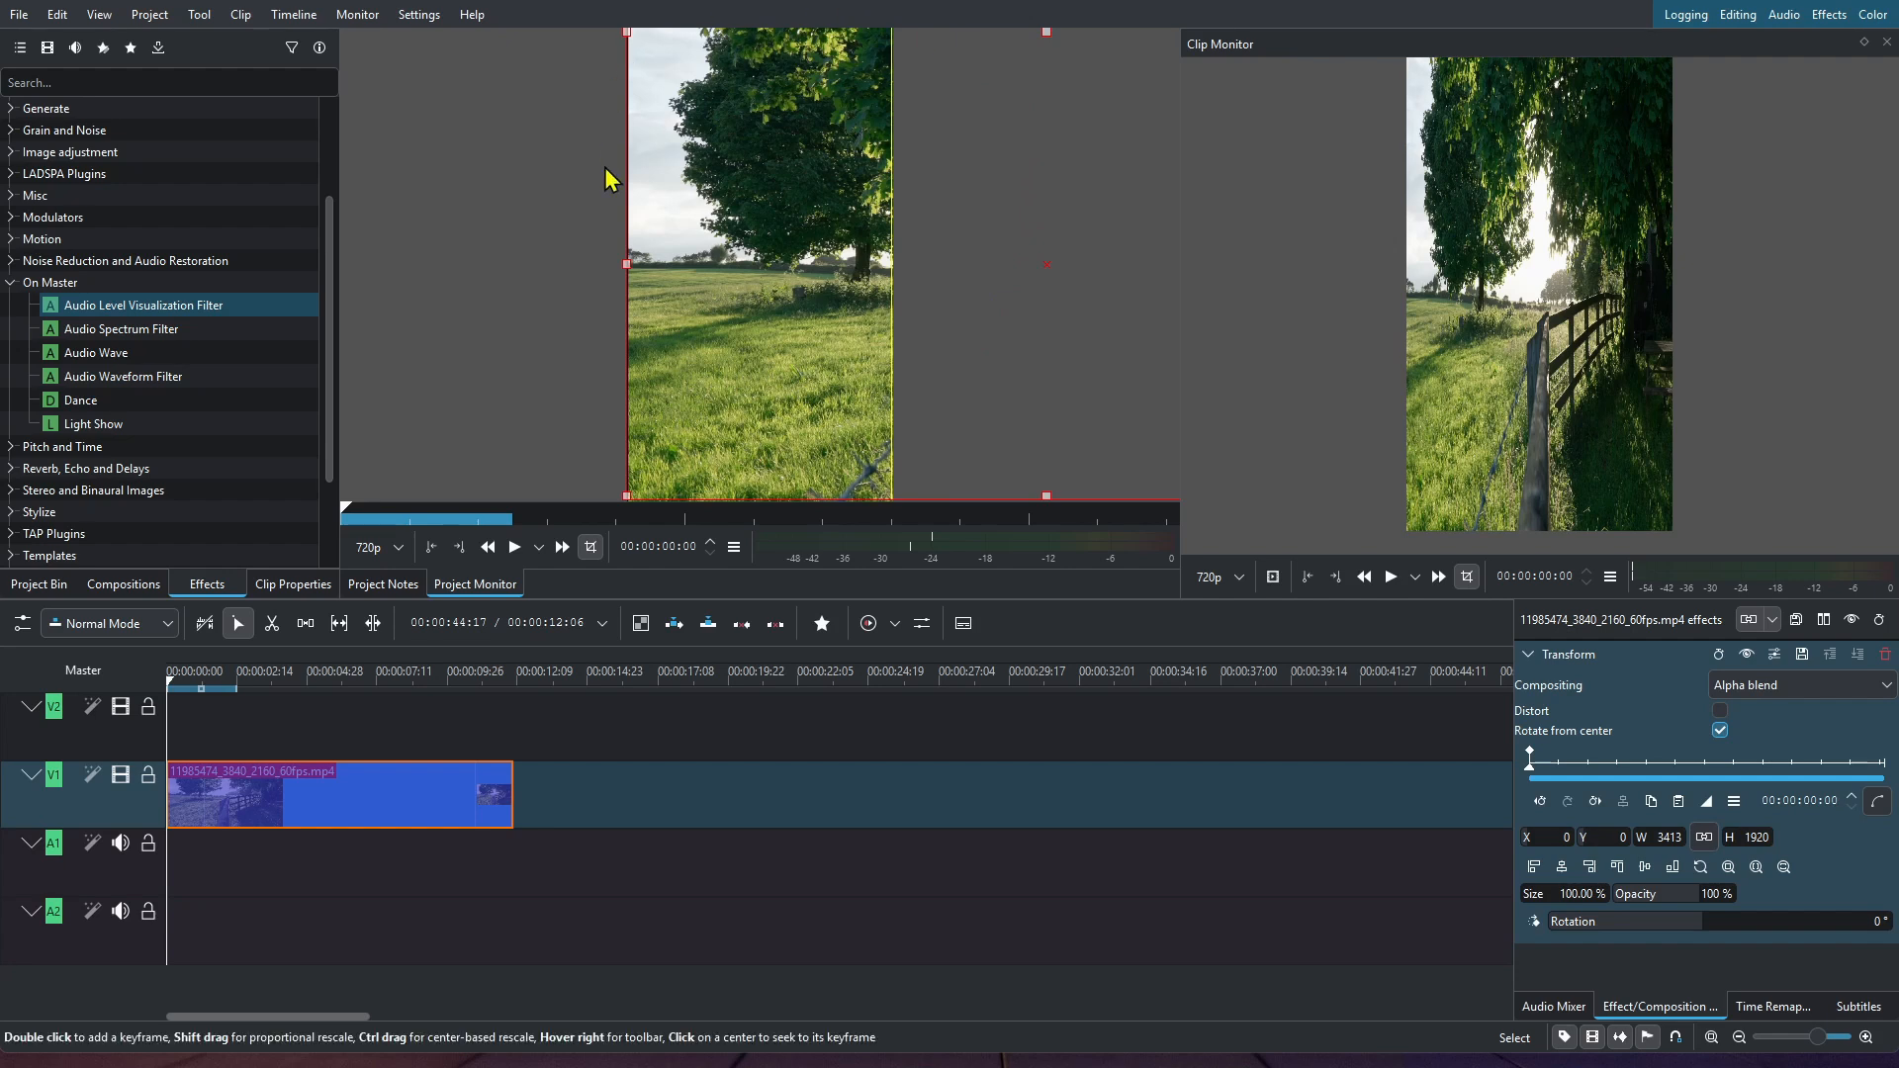
{"action": "left_click_drag", "start_coordinate": [801, 243], "coordinate": [689, 257]}
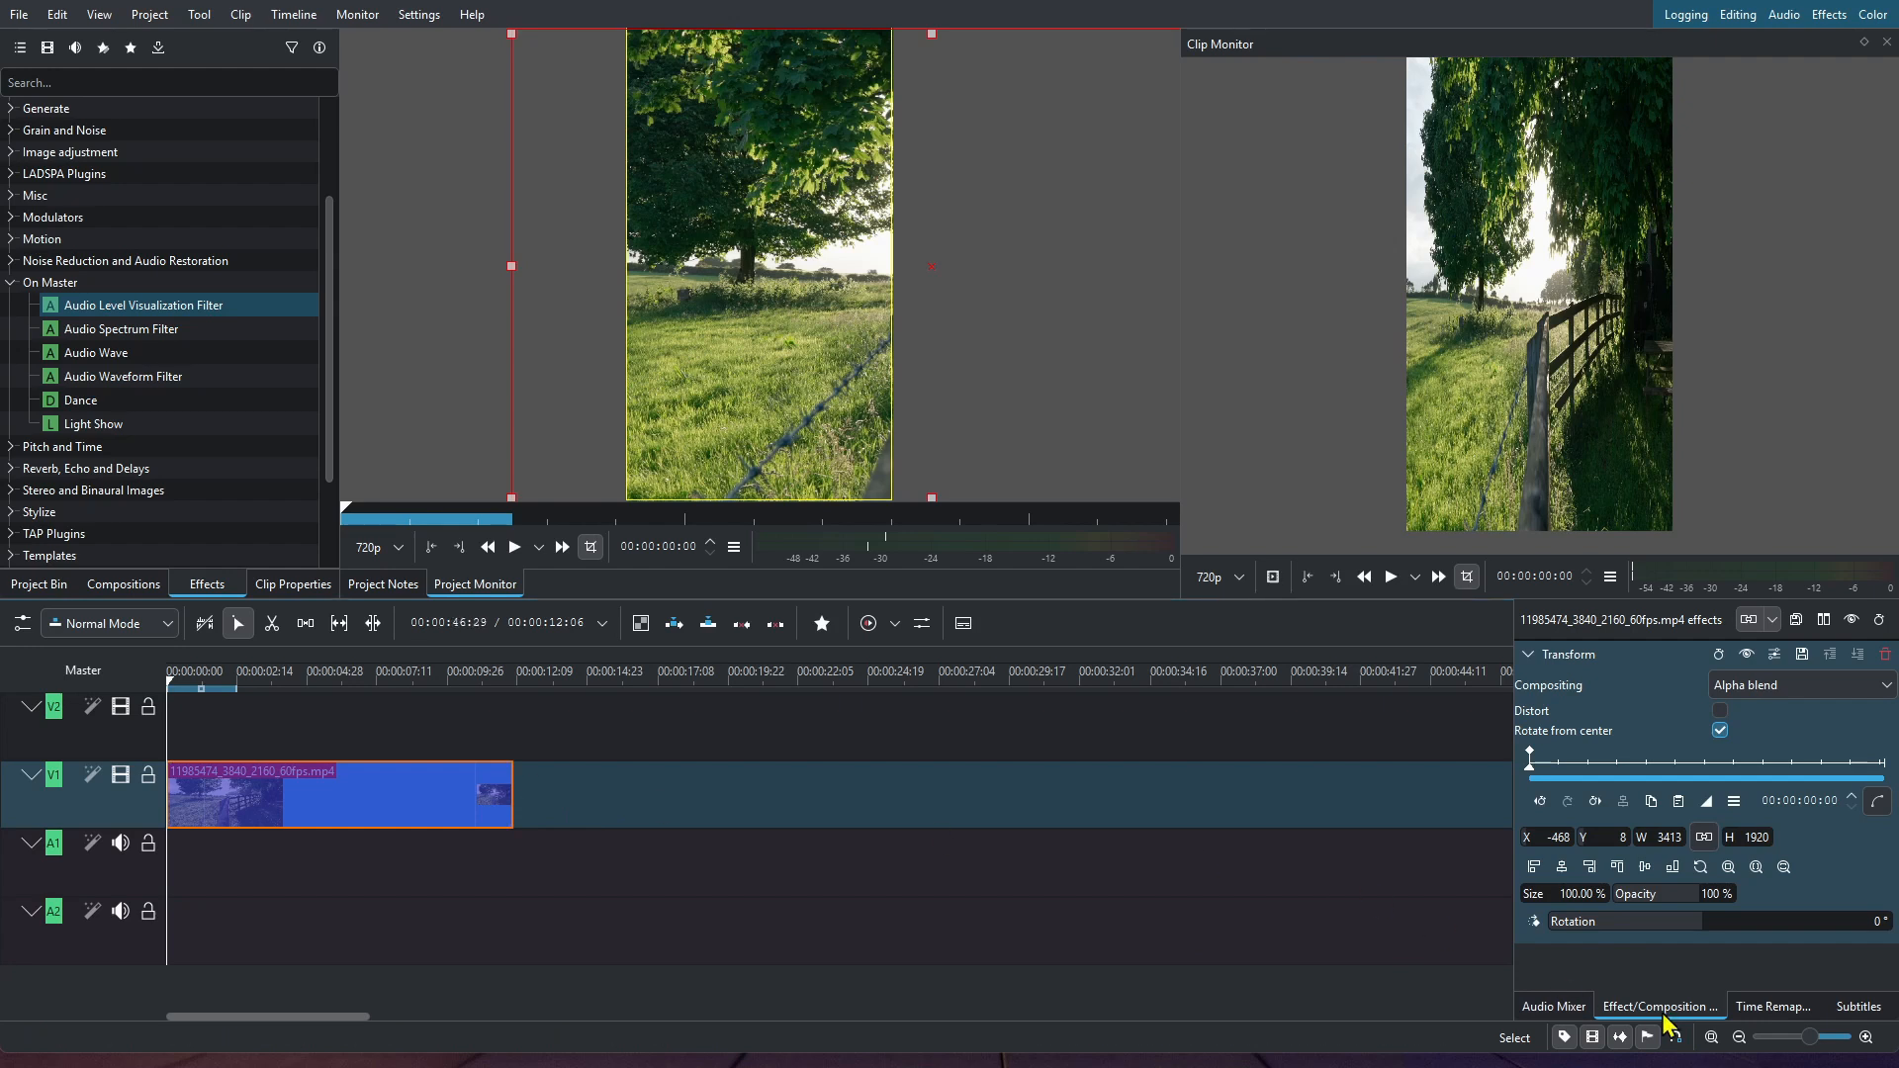
{"action": "left_click", "coordinate": [1712, 1038]}
{"action": "left_click", "coordinate": [191, 681]}
{"action": "left_click_drag", "start_coordinate": [191, 680], "coordinate": [143, 679]}
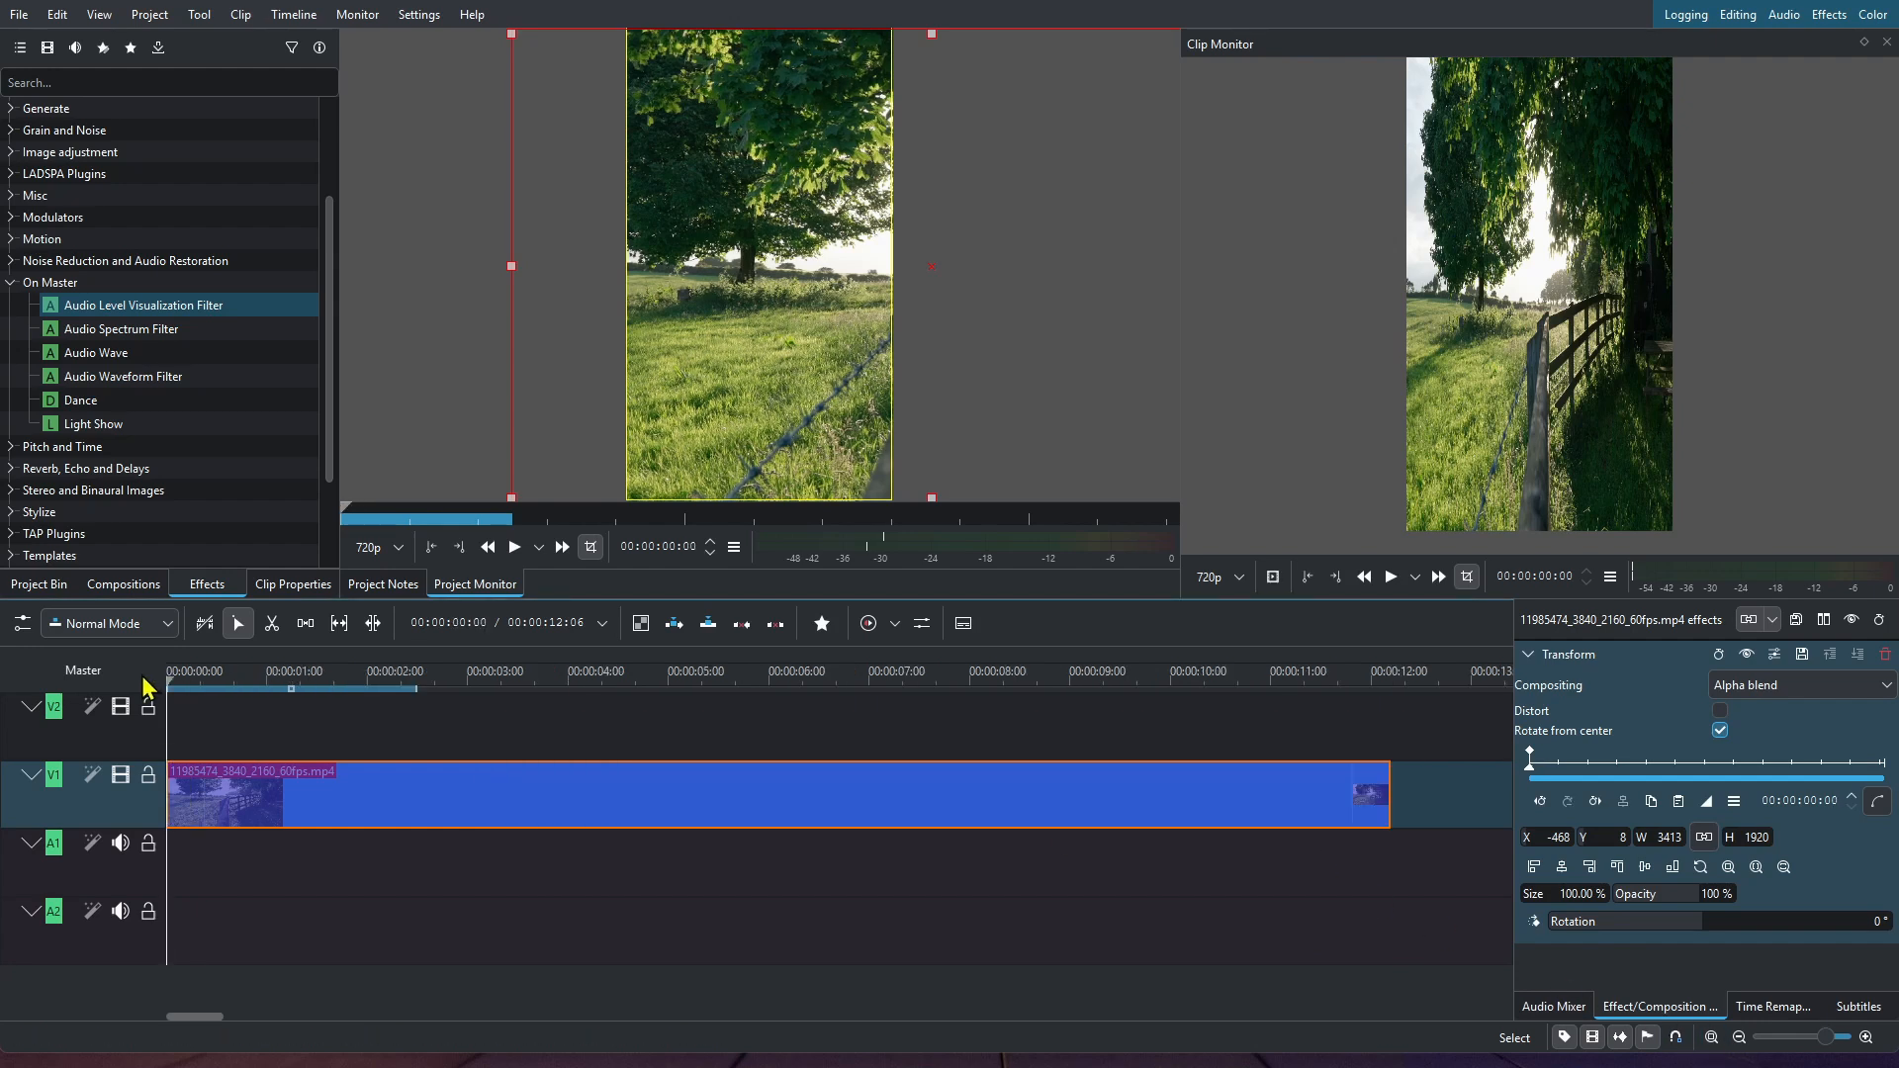
{"action": "left_click_drag", "start_coordinate": [769, 246], "coordinate": [771, 247]}
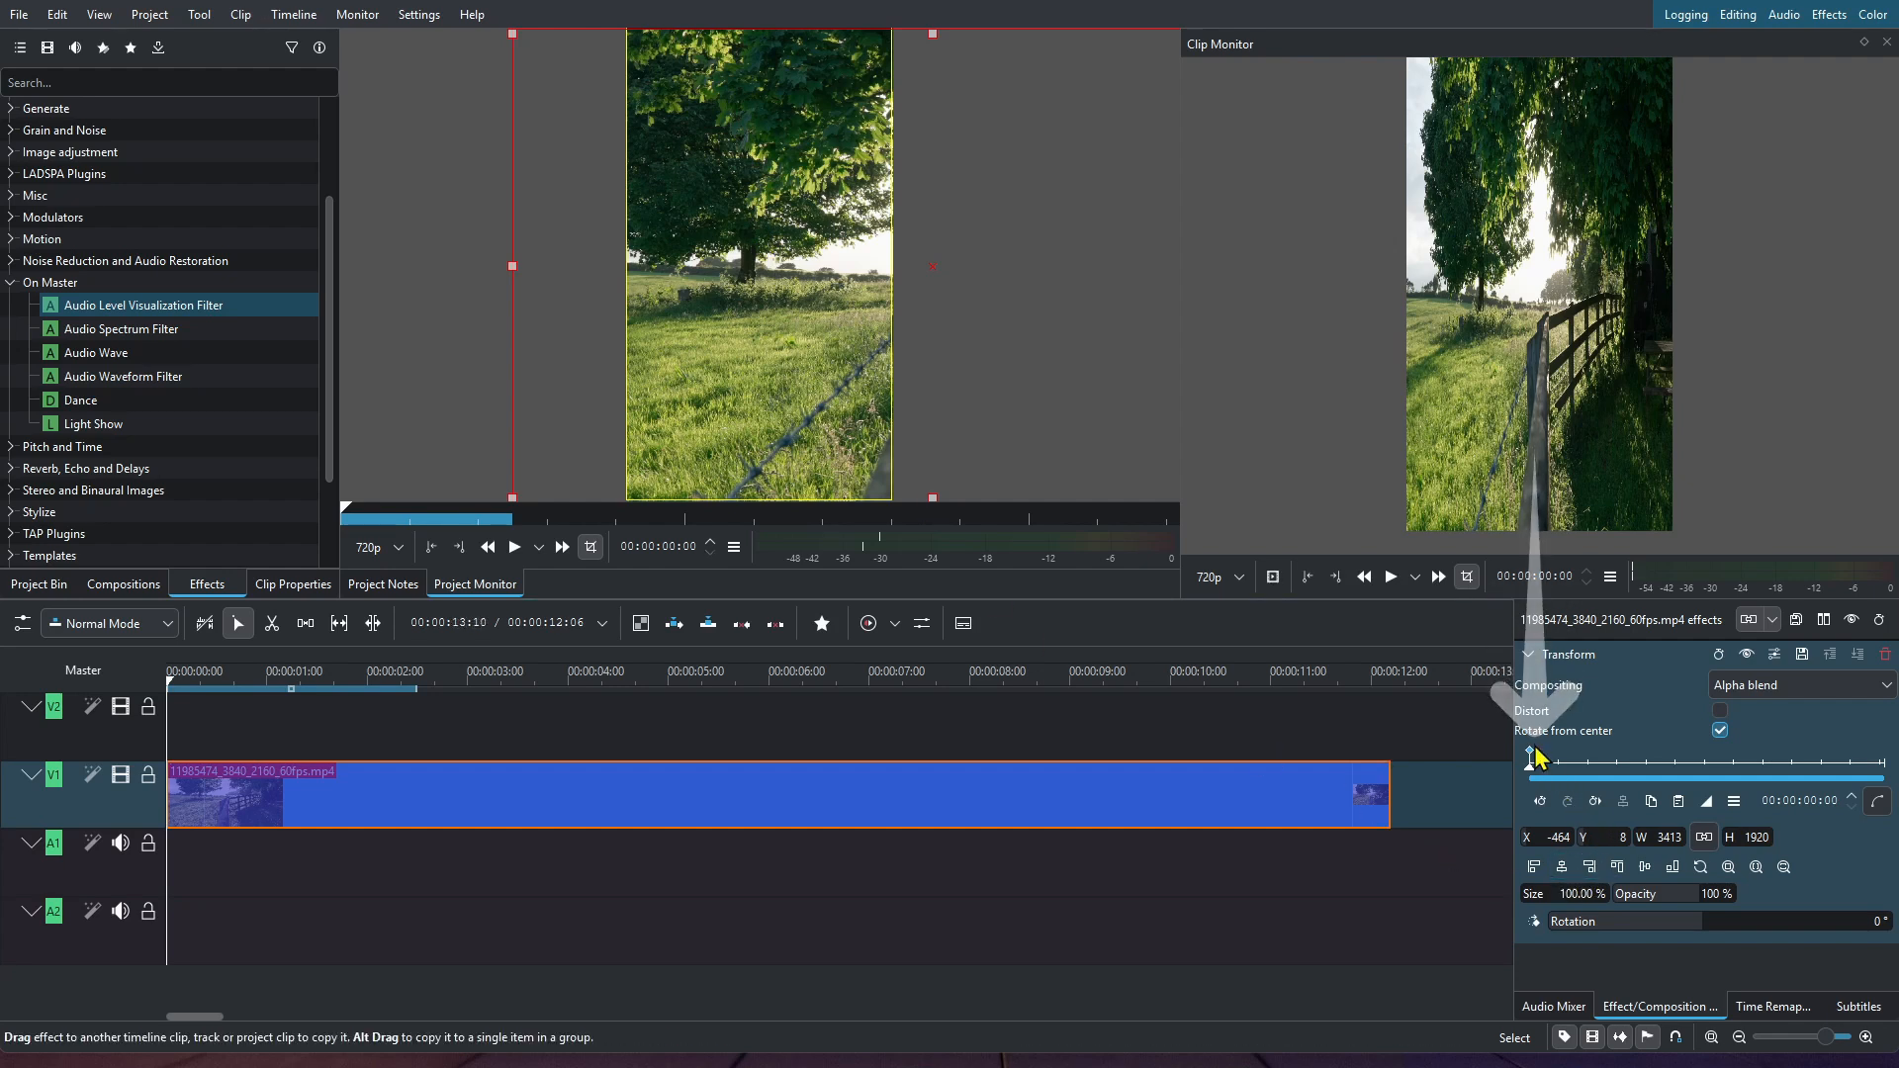
Step: Add a Transform keyframe at 00:00:00:26 and another shortly after it, shifting the fence footage further left at each
{"action": "mouse_move", "coordinate": [1547, 765]}
{"action": "left_mouse_down"}
{"action": "mouse_move", "coordinate": [1530, 767]}
{"action": "mouse_move", "coordinate": [1556, 771]}
{"action": "left_mouse_up"}
{"action": "left_click", "coordinate": [1568, 801]}
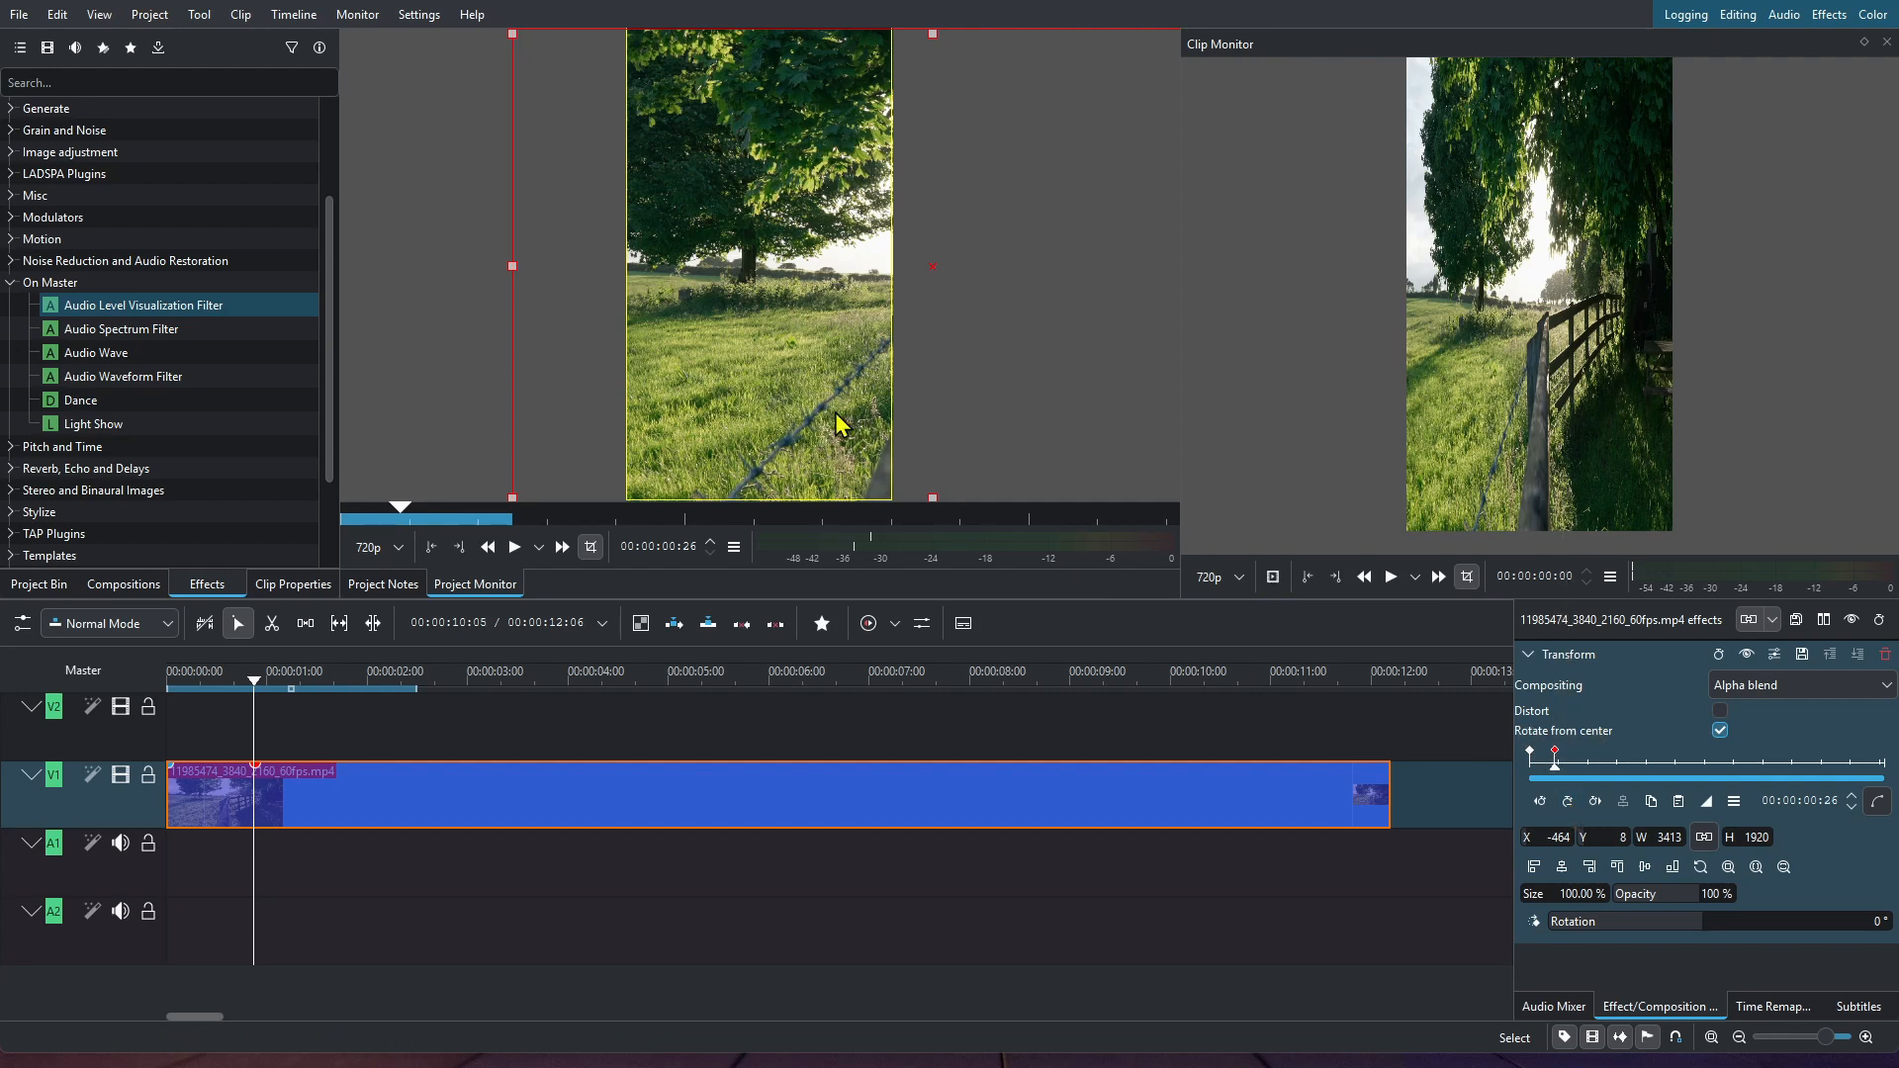
{"action": "left_click_drag", "start_coordinate": [716, 287], "coordinate": [690, 286]}
{"action": "left_click_drag", "start_coordinate": [1556, 773], "coordinate": [1580, 773]}
{"action": "left_click", "coordinate": [1567, 803]}
{"action": "left_click_drag", "start_coordinate": [813, 431], "coordinate": [772, 429]}
Step: Keyframe the pan at 00:00:02:08 and 00:00:02:21, moving the footage to X -1228, Y 12 at the second keyframe
{"action": "left_click_drag", "start_coordinate": [1580, 774], "coordinate": [1594, 778]}
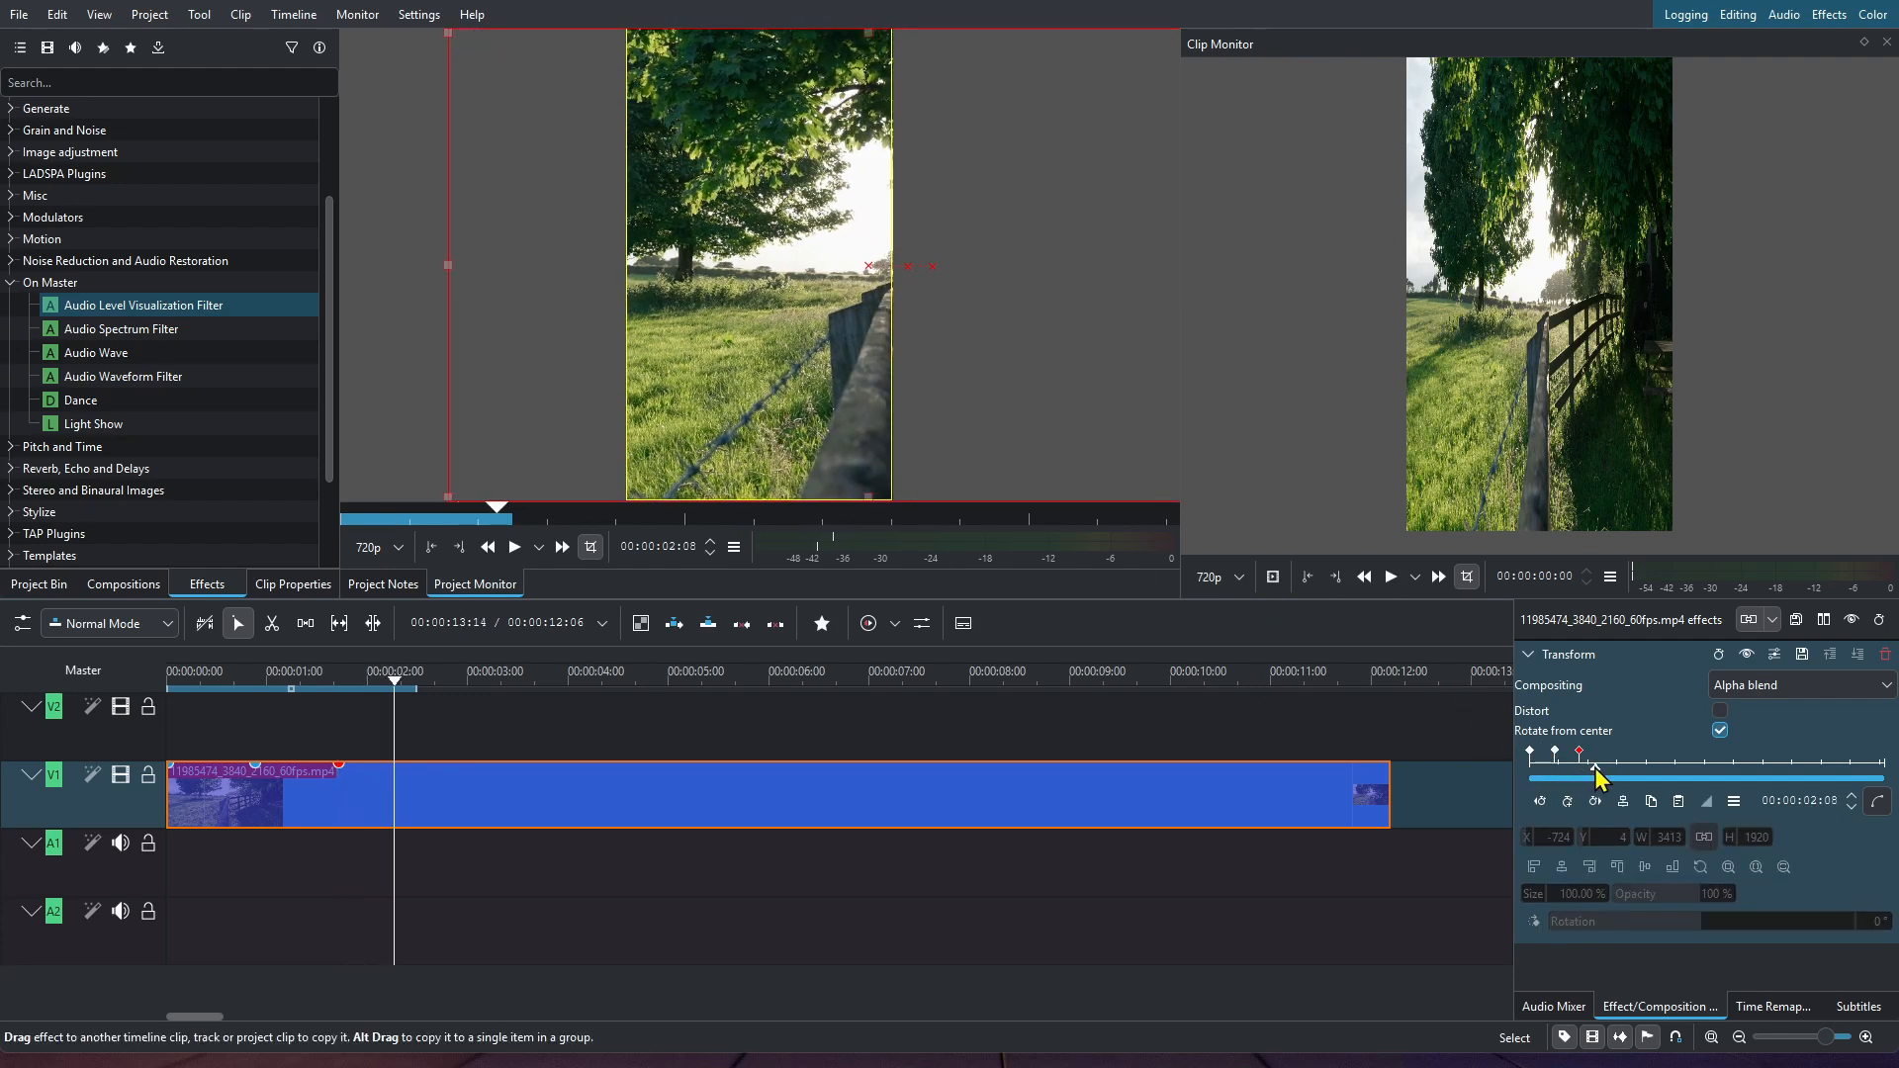
{"action": "left_click", "coordinate": [1569, 802]}
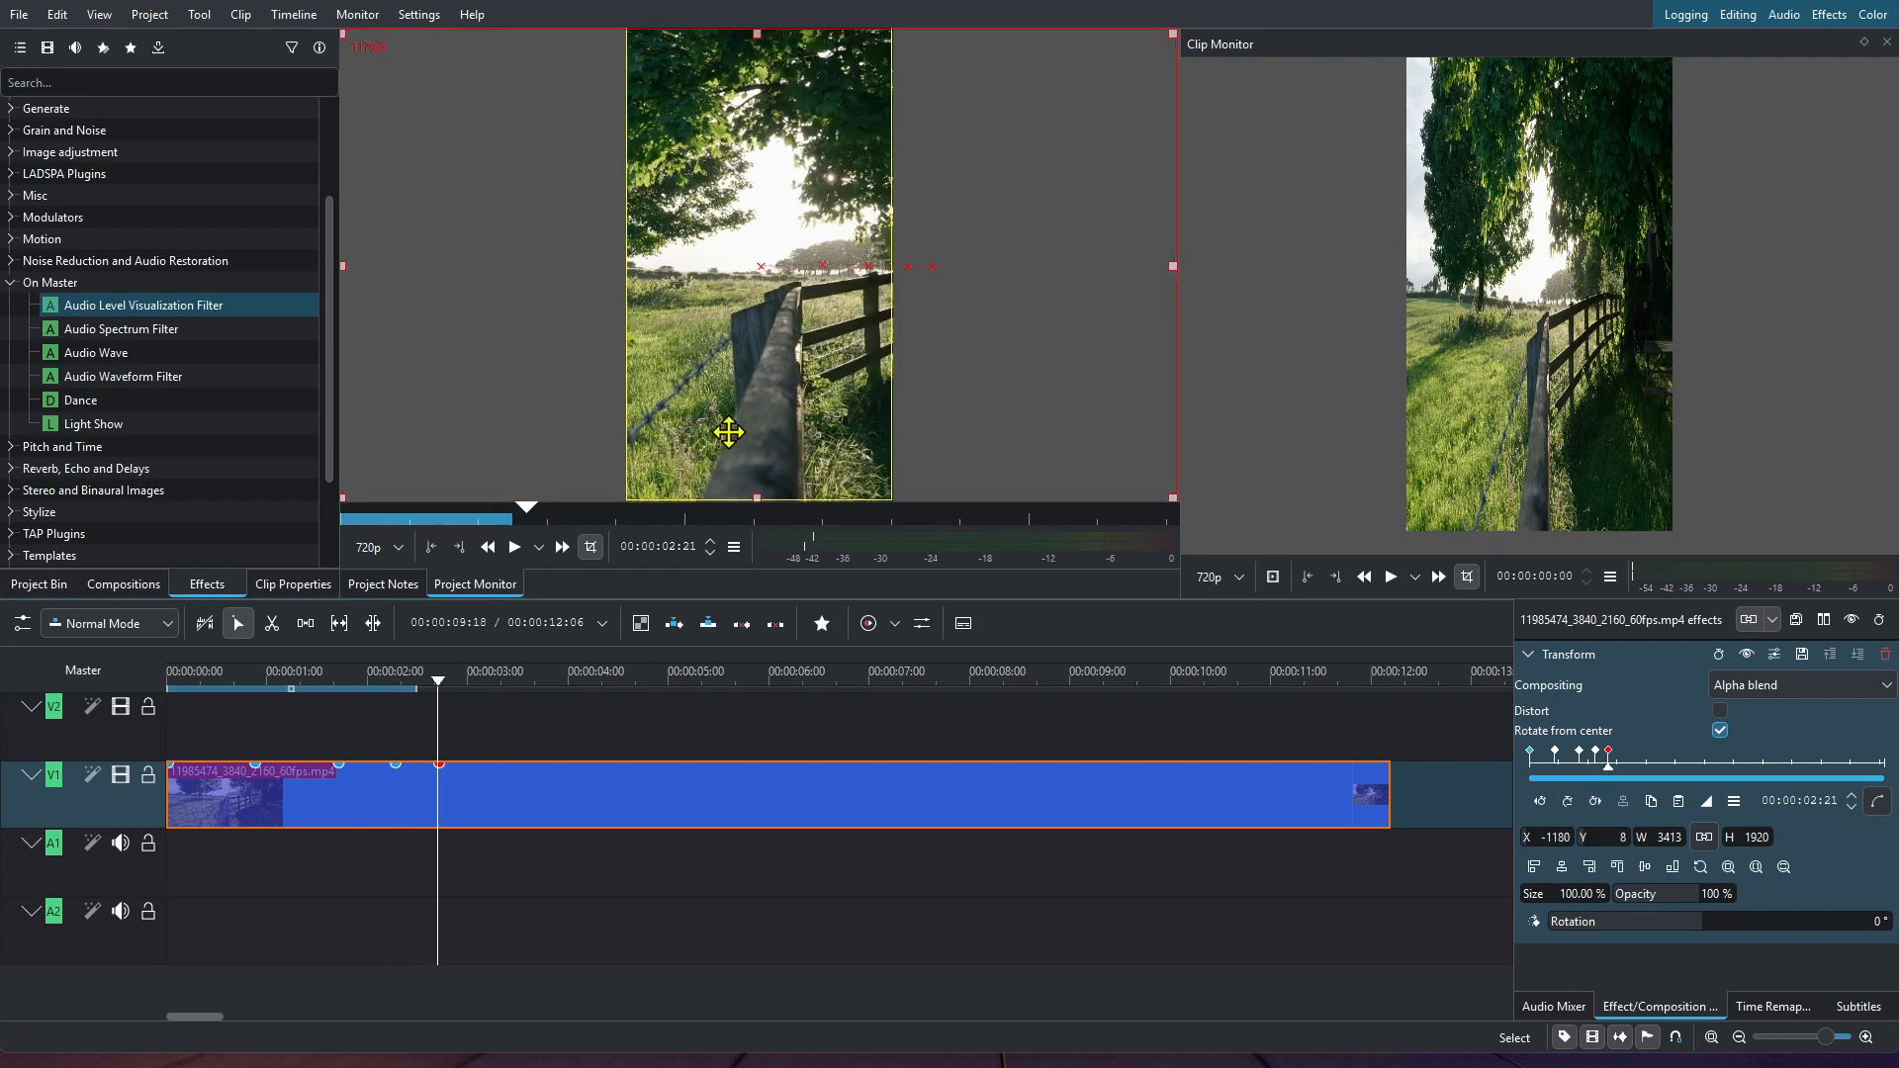
{"action": "left_click_drag", "start_coordinate": [734, 431], "coordinate": [727, 432]}
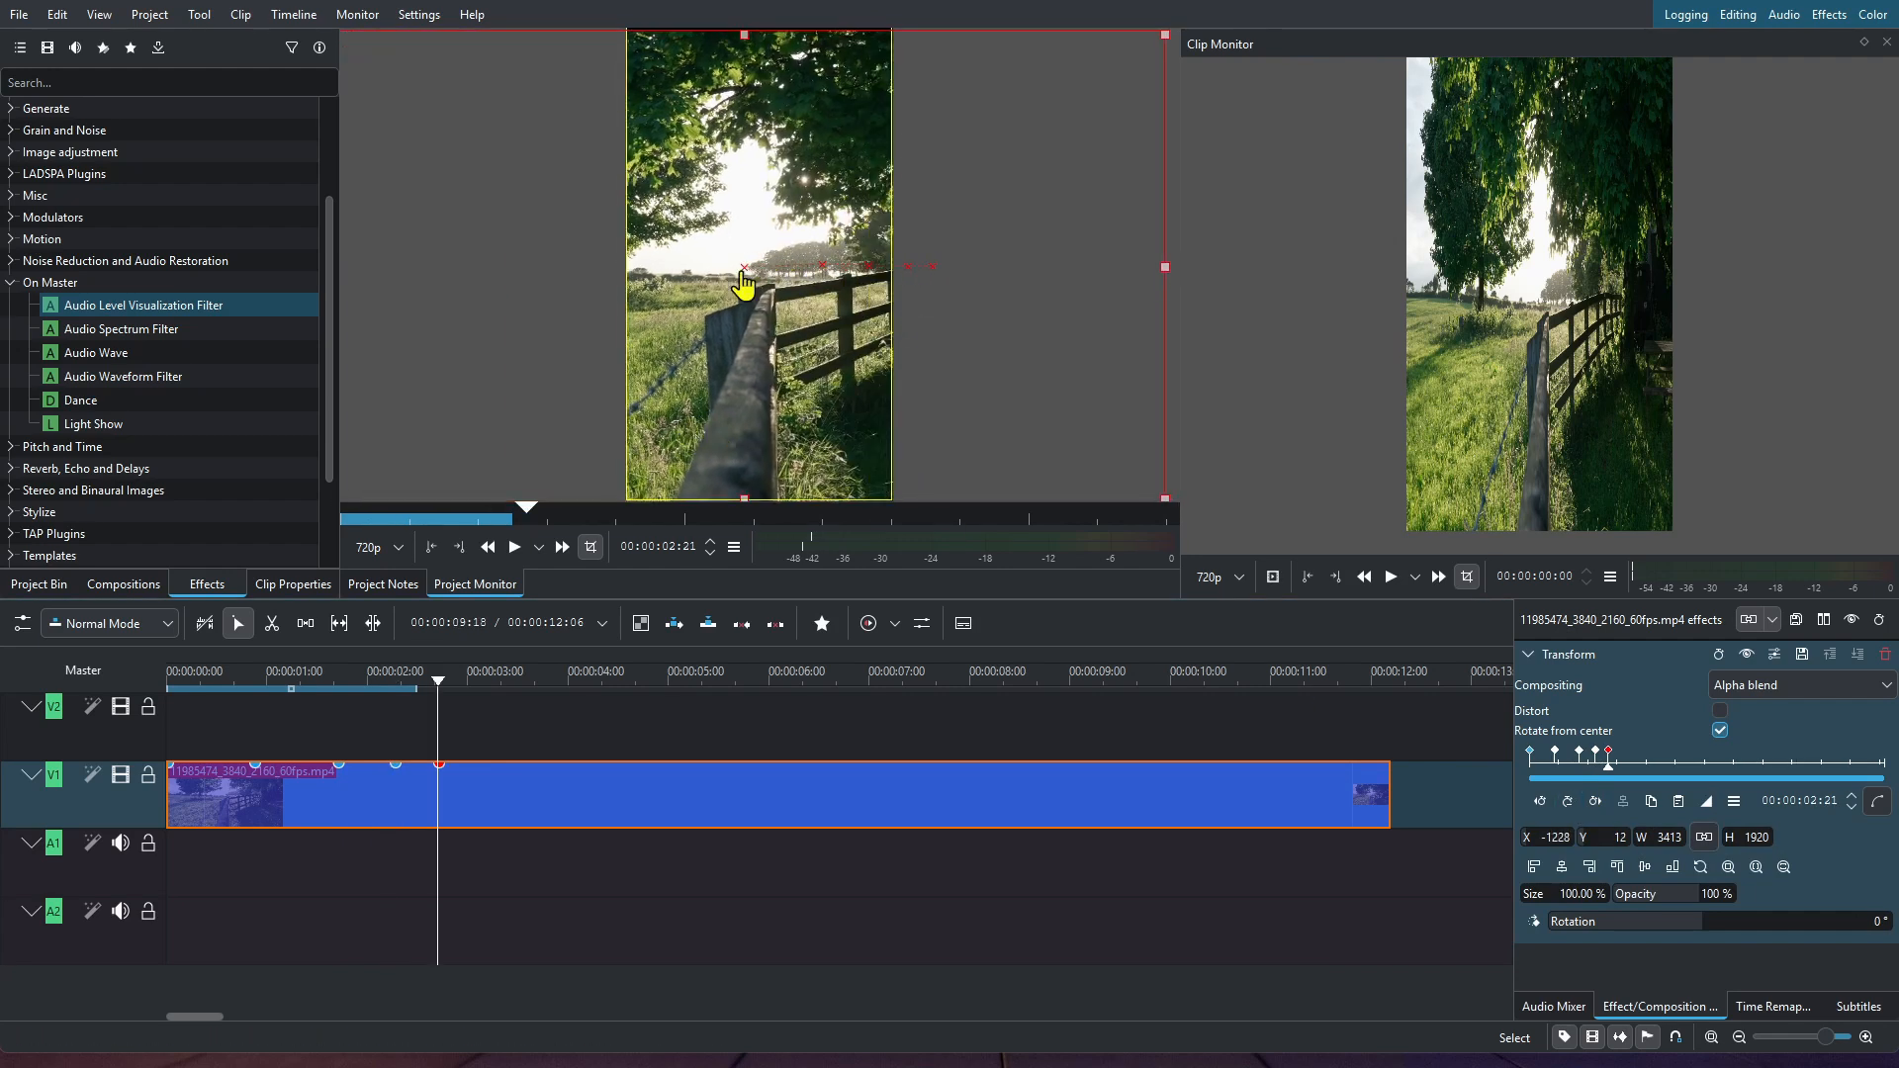
Step: Add further Transform keyframes along the rest of the fence clip, repositioning the footage left and right until the clip's end
{"action": "left_click_drag", "start_coordinate": [1609, 768], "coordinate": [1631, 768]}
{"action": "left_click", "coordinate": [1568, 802]}
{"action": "mouse_move", "coordinate": [762, 415]}
{"action": "left_mouse_down"}
{"action": "mouse_move", "coordinate": [690, 421]}
{"action": "mouse_move", "coordinate": [714, 397]}
{"action": "left_mouse_up"}
{"action": "left_click", "coordinate": [1568, 802]}
{"action": "left_click", "coordinate": [1568, 802]}
{"action": "left_click_drag", "start_coordinate": [1685, 769], "coordinate": [1698, 774]}
{"action": "left_click", "coordinate": [1568, 802]}
{"action": "left_click_drag", "start_coordinate": [762, 416], "coordinate": [732, 407]}
{"action": "left_click_drag", "start_coordinate": [1699, 769], "coordinate": [1813, 771]}
{"action": "left_click", "coordinate": [1568, 802]}
{"action": "left_click", "coordinate": [1567, 803]}
{"action": "left_click_drag", "start_coordinate": [762, 415], "coordinate": [811, 417]}
{"action": "left_click_drag", "start_coordinate": [1813, 769], "coordinate": [1830, 773]}
{"action": "left_click_drag", "start_coordinate": [761, 415], "coordinate": [811, 411]}
{"action": "left_click_drag", "start_coordinate": [1830, 770], "coordinate": [1844, 772]}
{"action": "left_click_drag", "start_coordinate": [768, 406], "coordinate": [742, 411]}
{"action": "left_click_drag", "start_coordinate": [1845, 769], "coordinate": [1868, 772]}
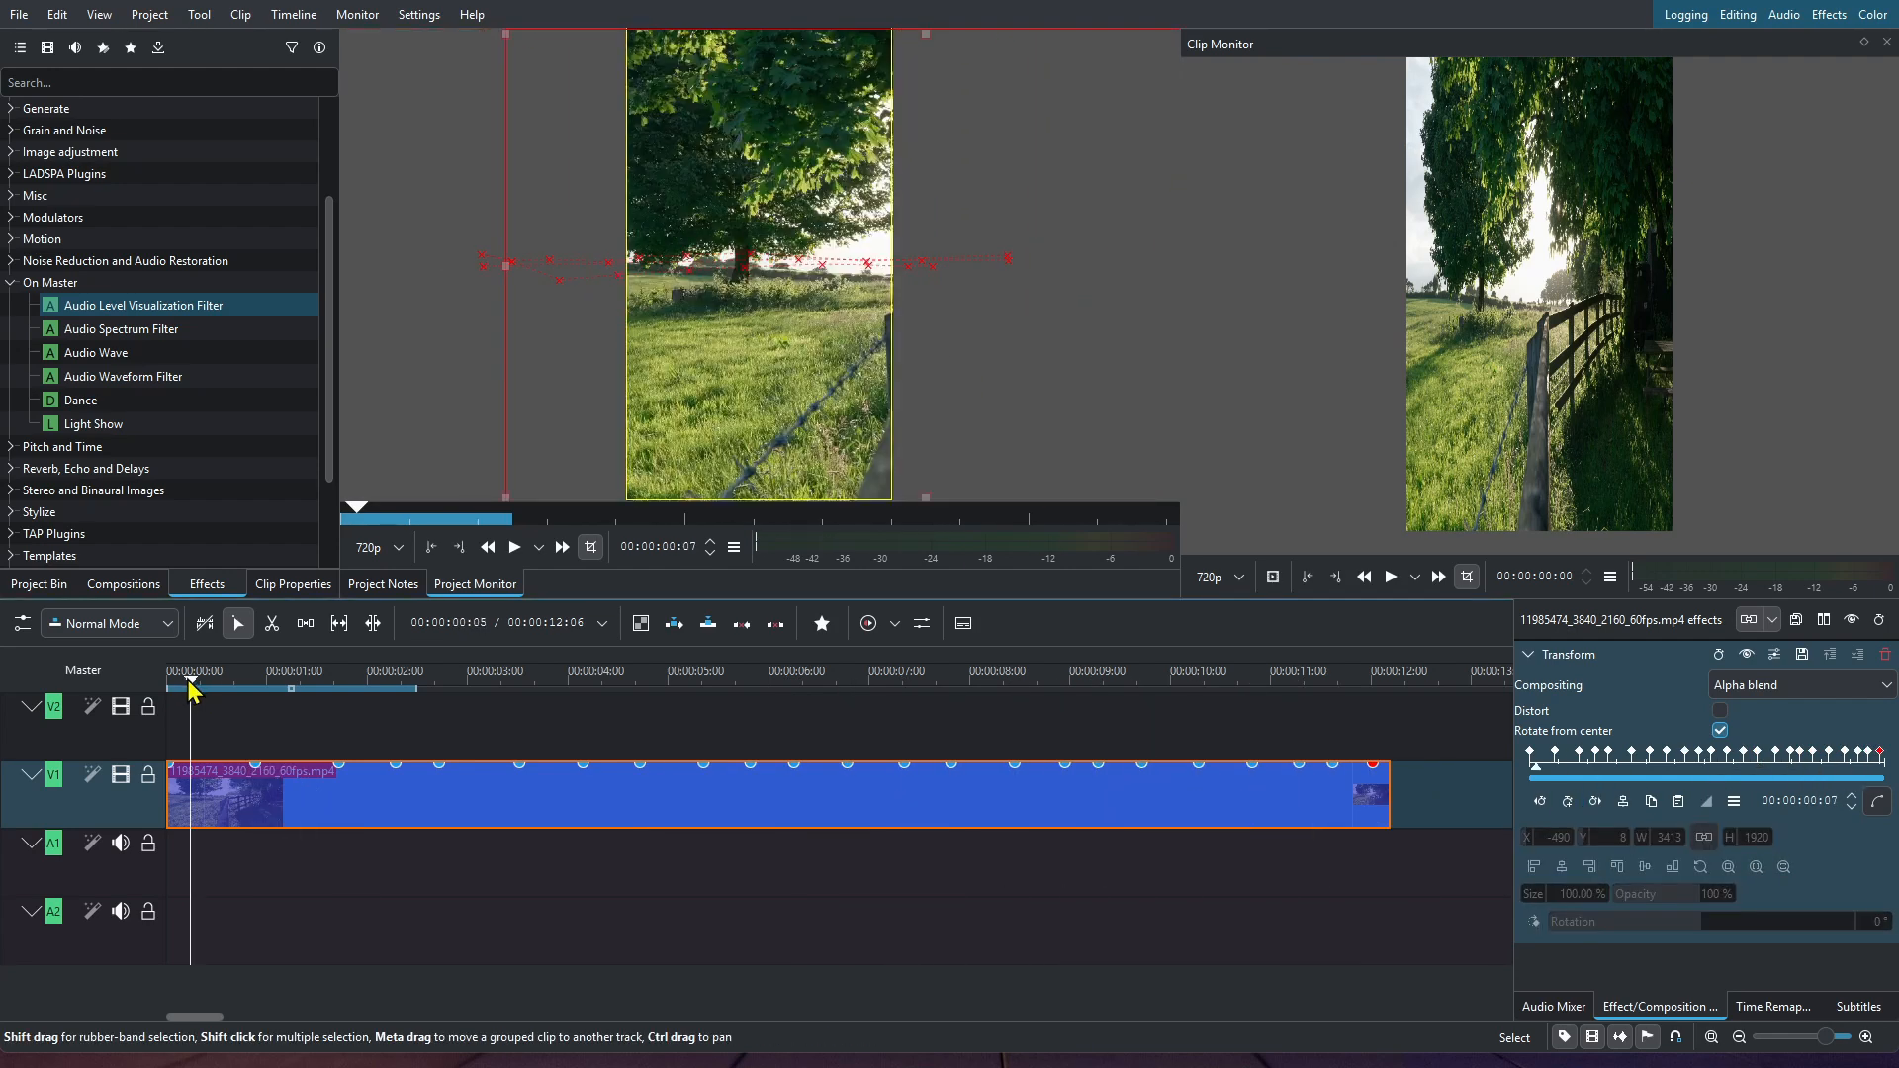
Step: Return to the start of the timeline, deselect the clip and play the reframed vertical video
{"action": "left_click_drag", "start_coordinate": [188, 683], "coordinate": [99, 678]}
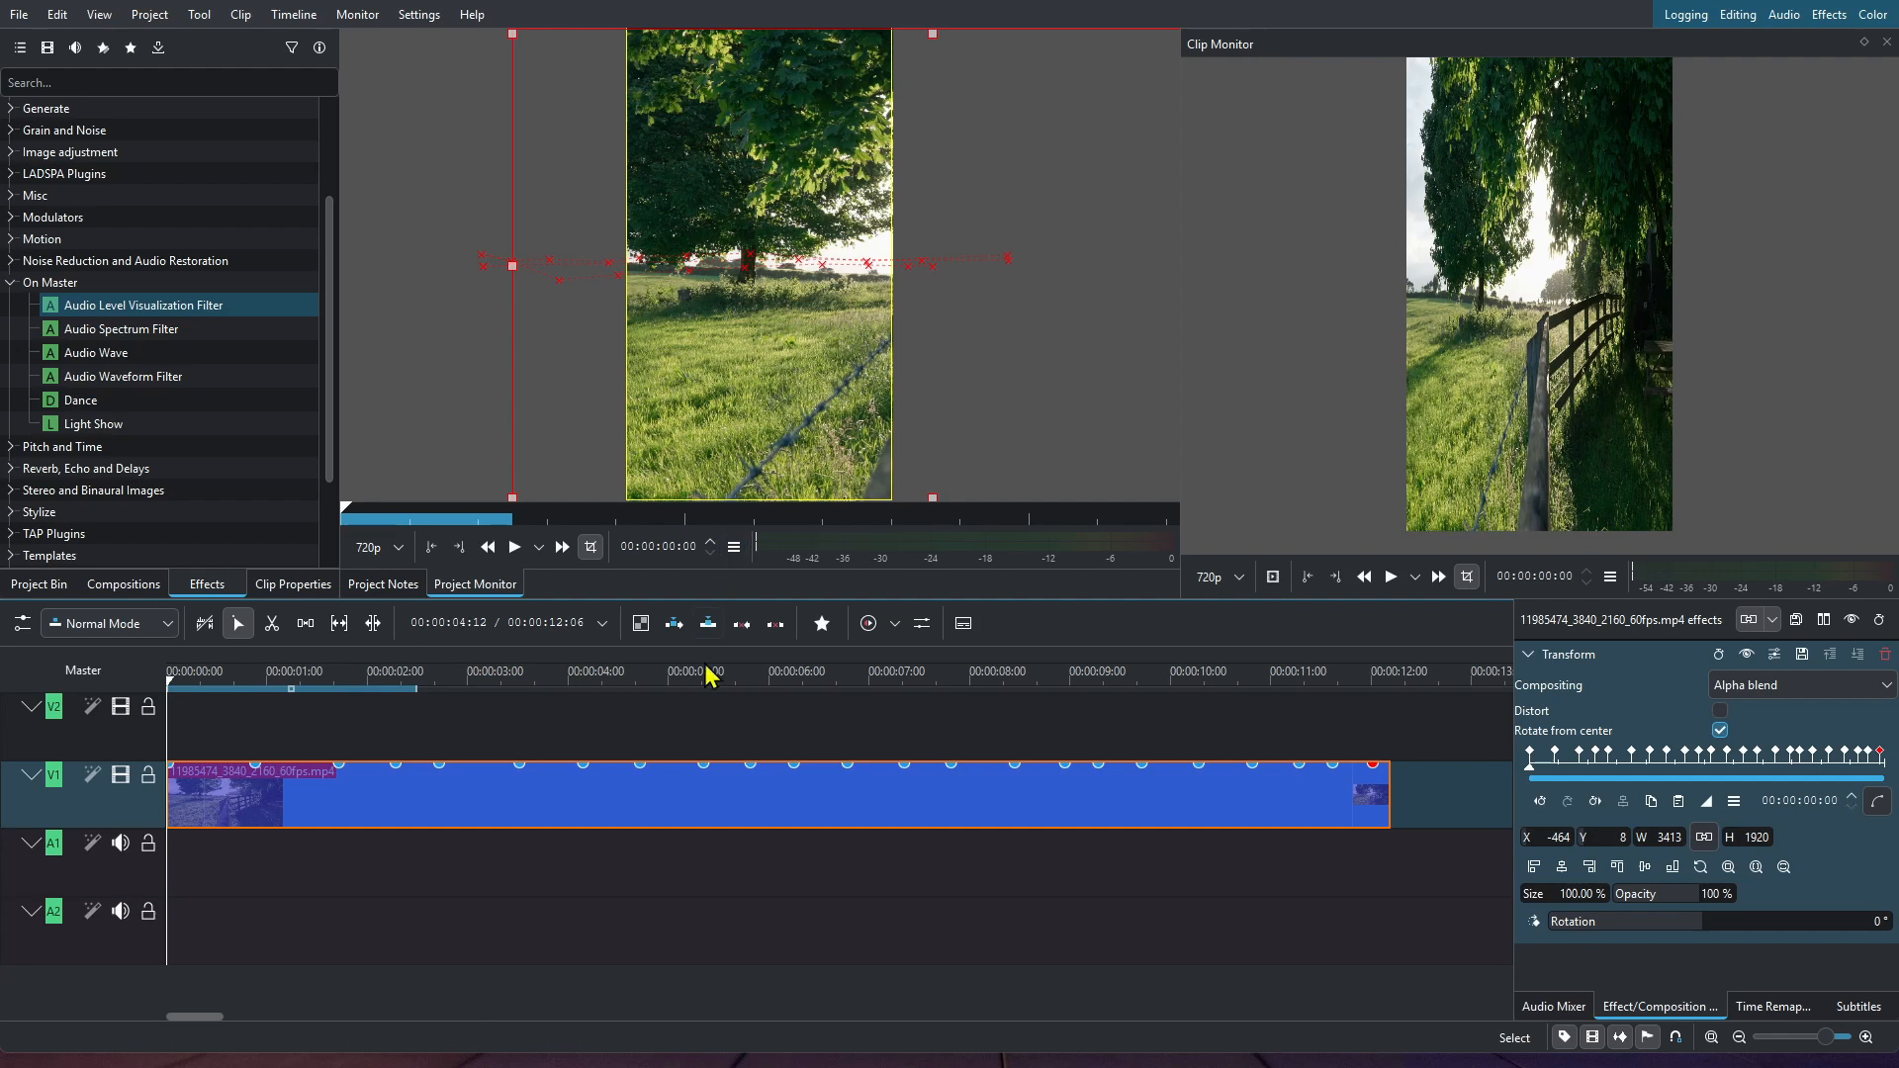
{"action": "left_click", "coordinate": [580, 932]}
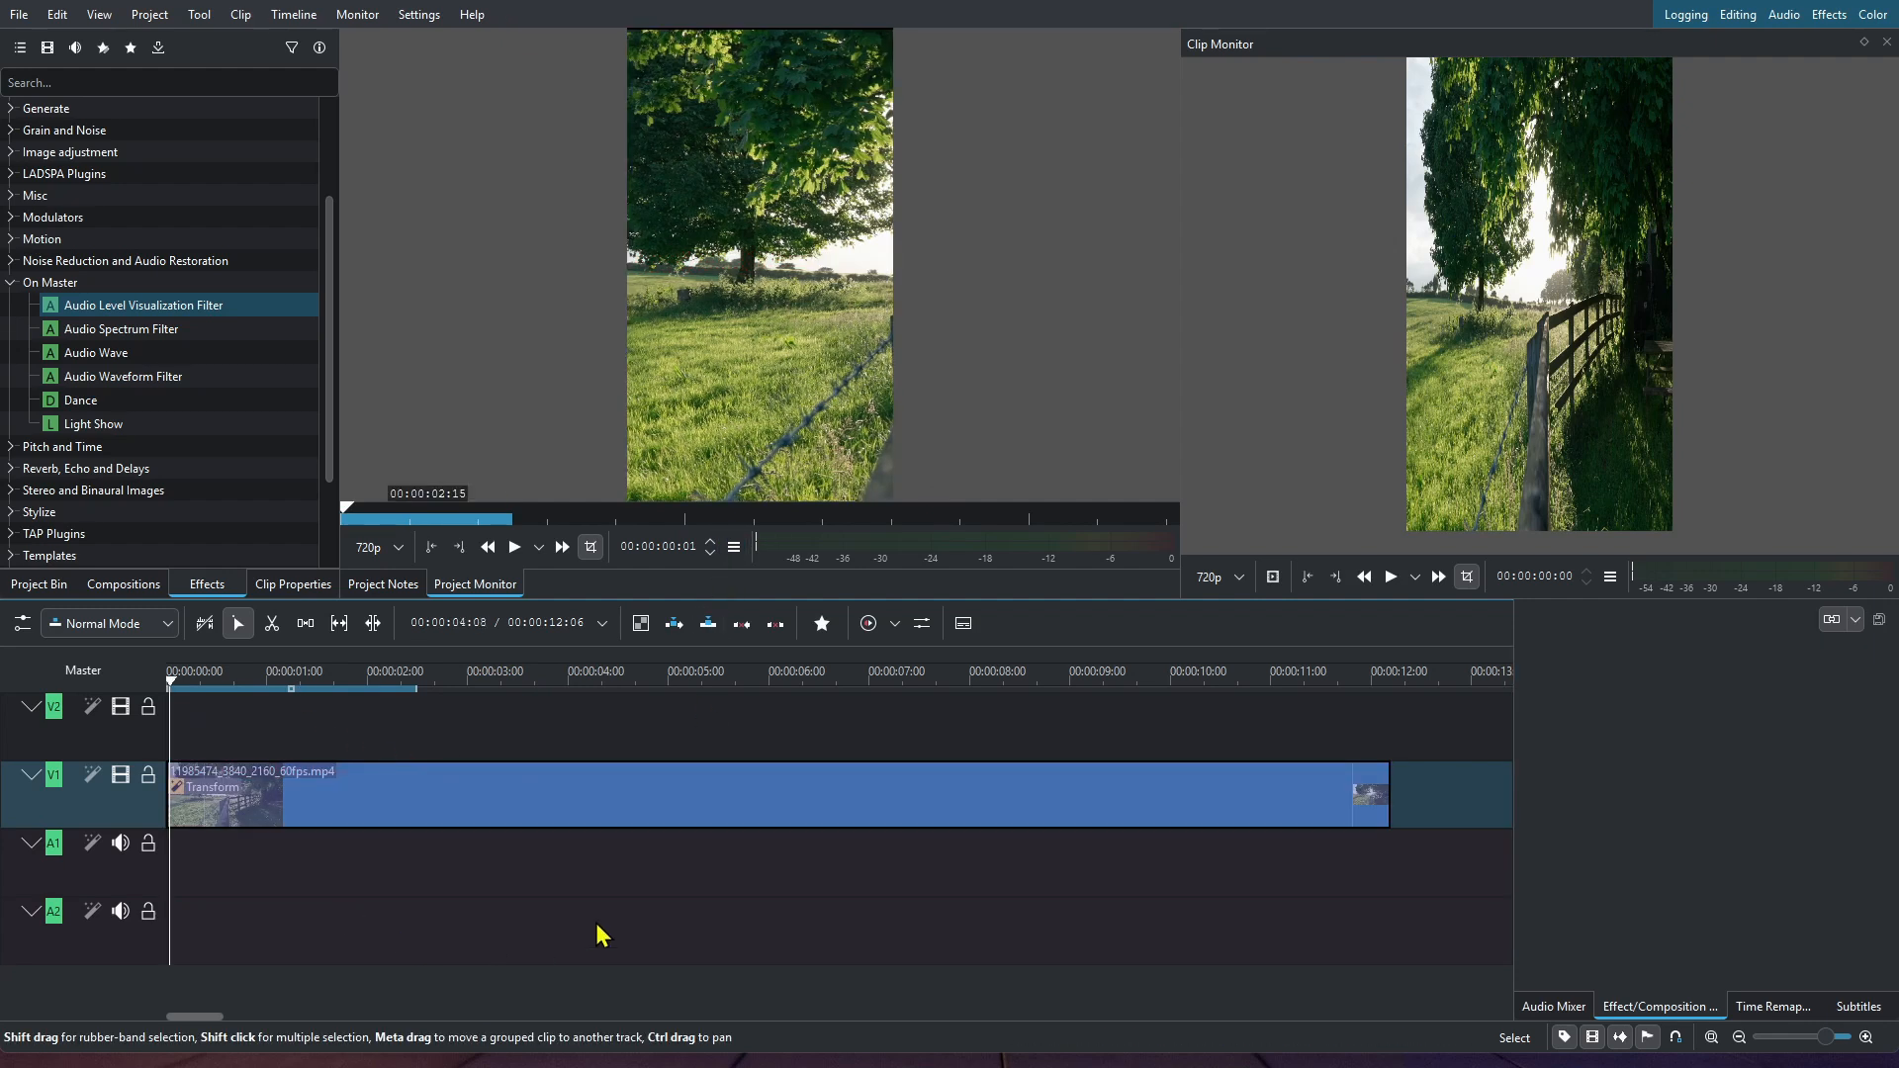
{"action": "key", "text": "space"}
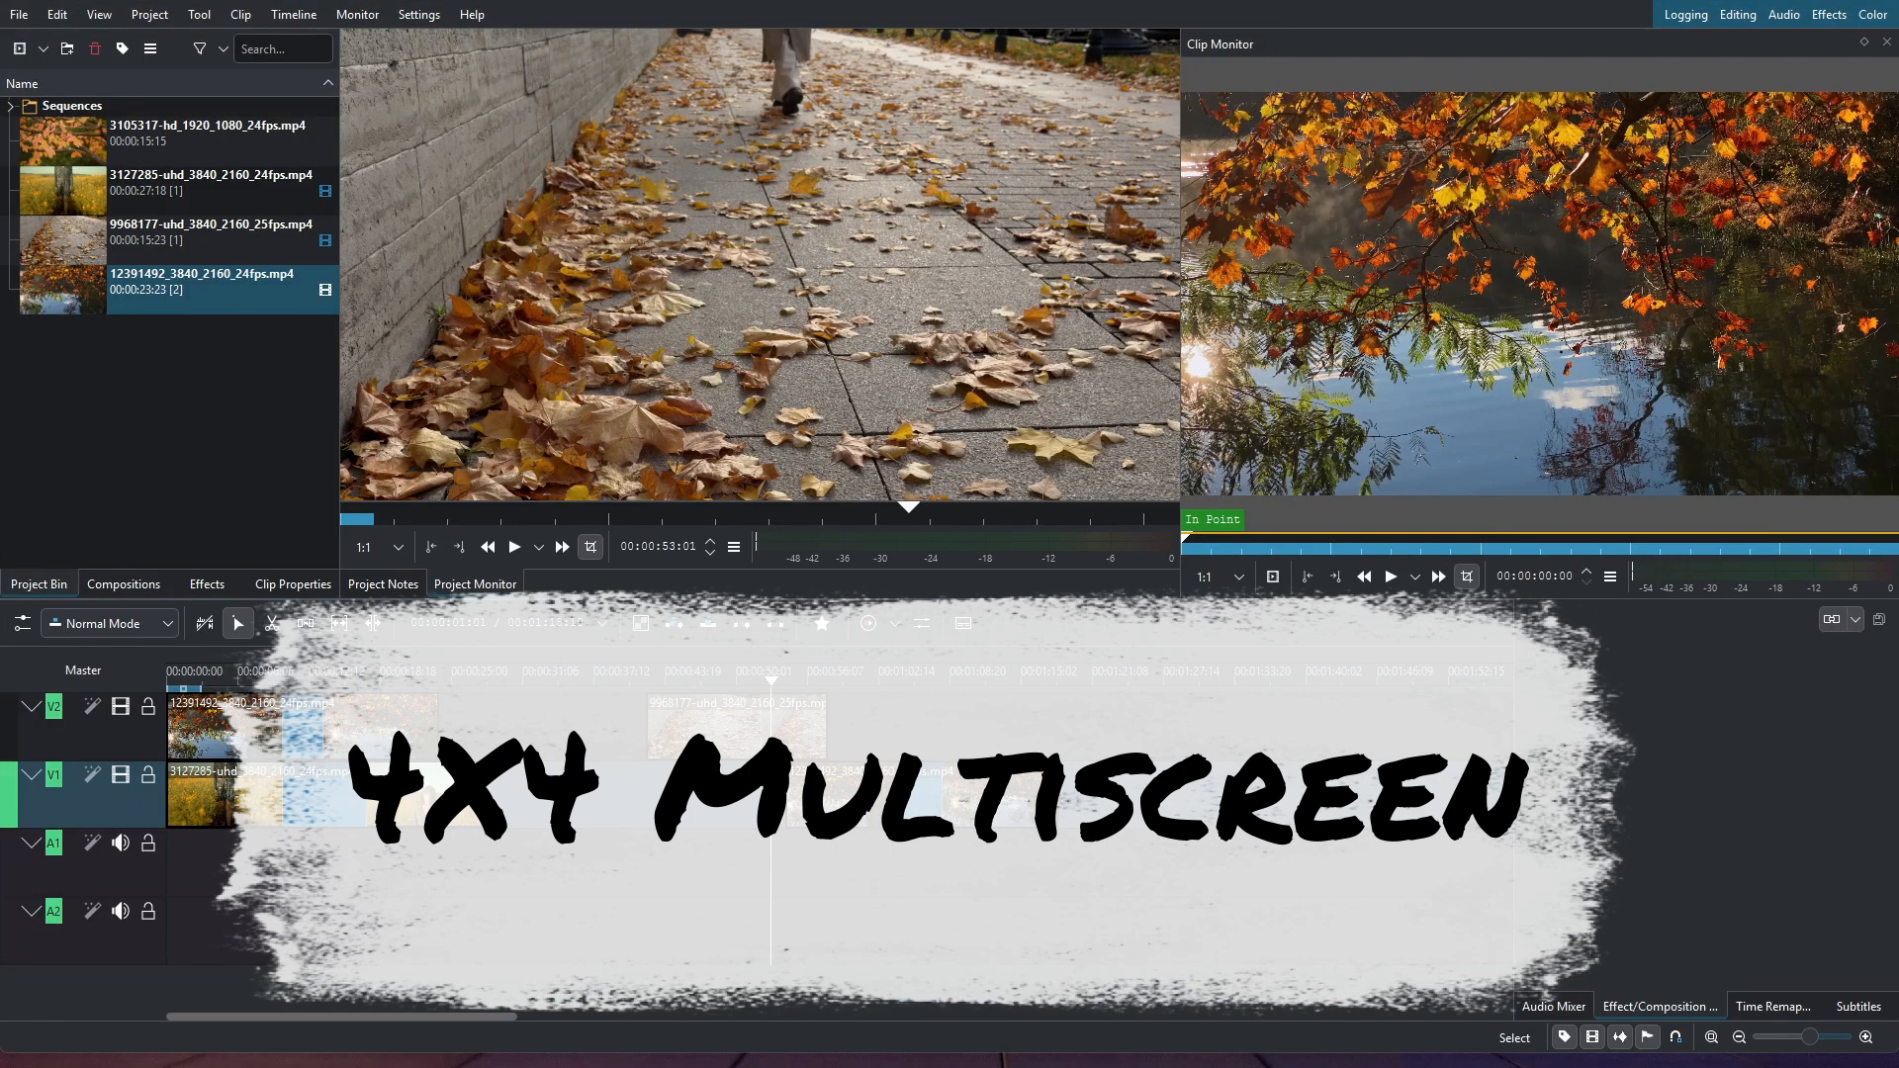
Step: Add two video tracks to the multiscreen project, one above V2 and another above V3
{"action": "right_click", "coordinate": [146, 730]}
{"action": "left_click", "coordinate": [188, 750]}
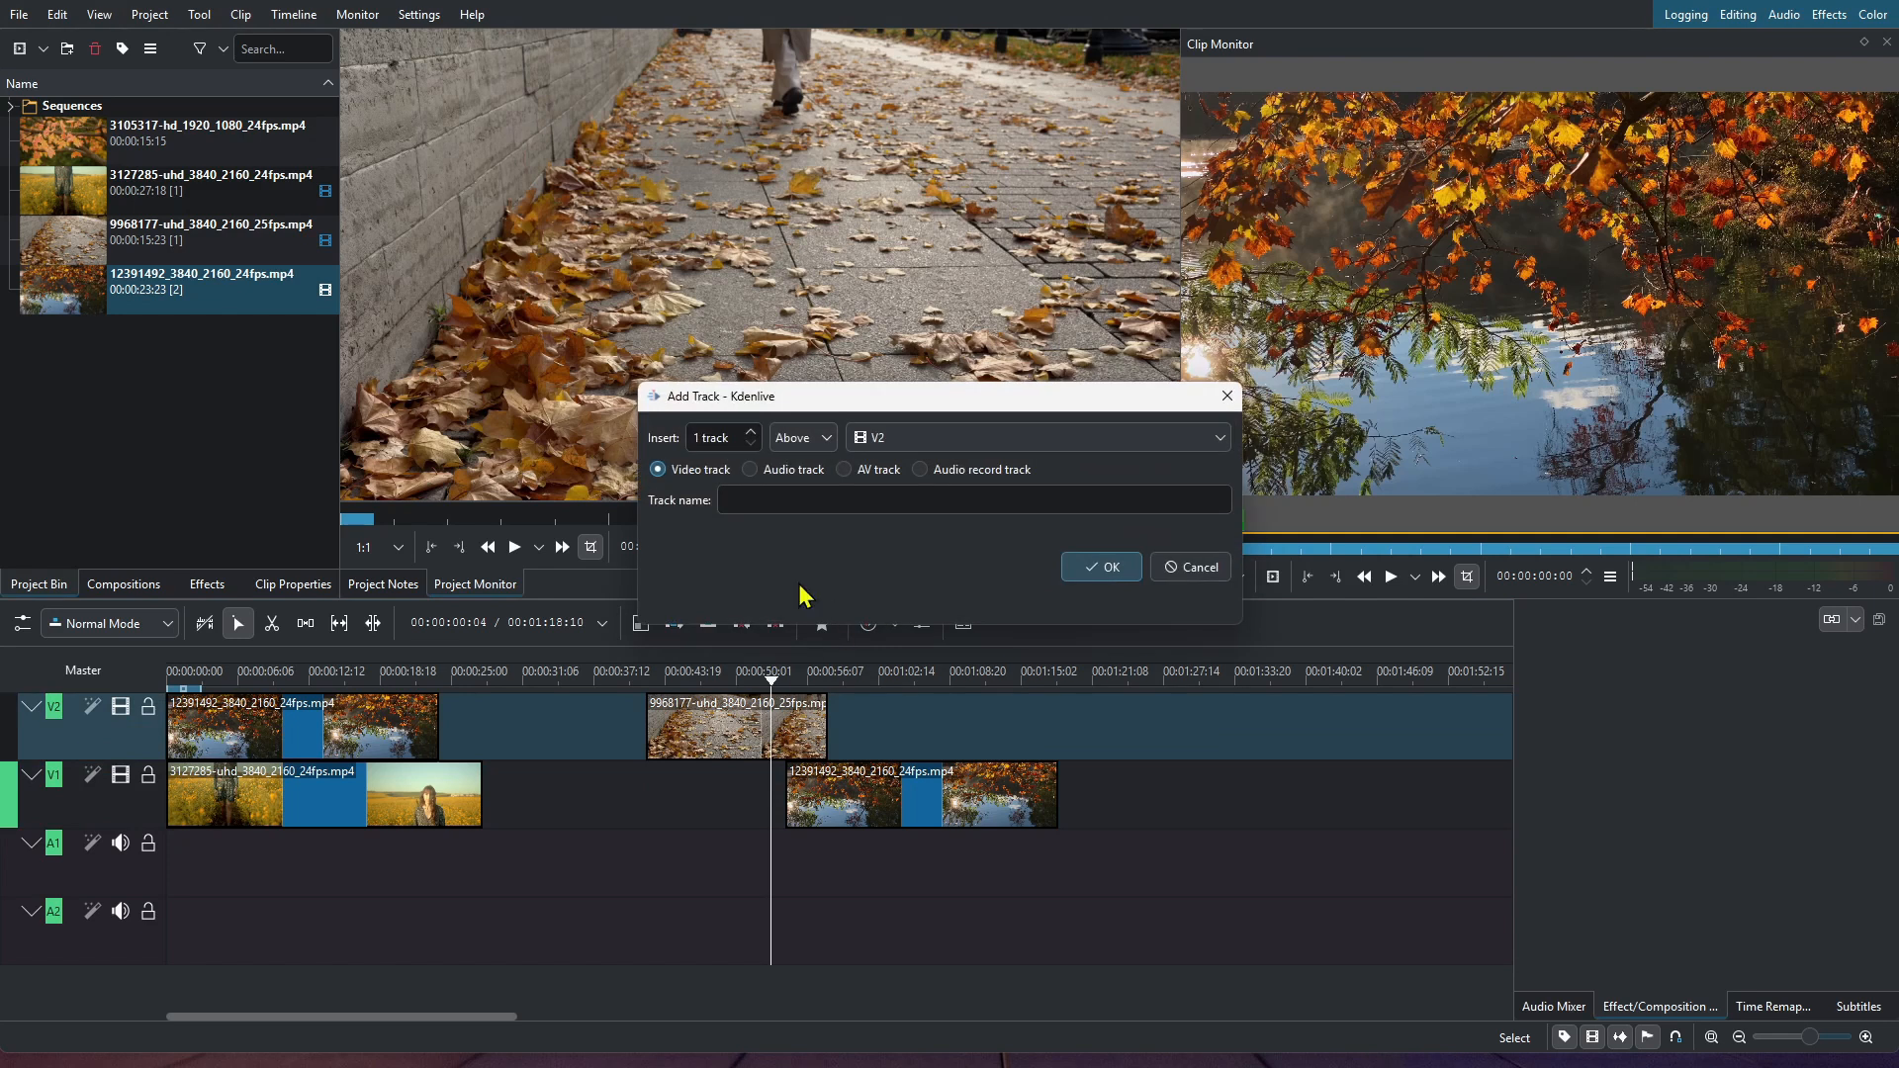
{"action": "left_click", "coordinate": [1101, 567]}
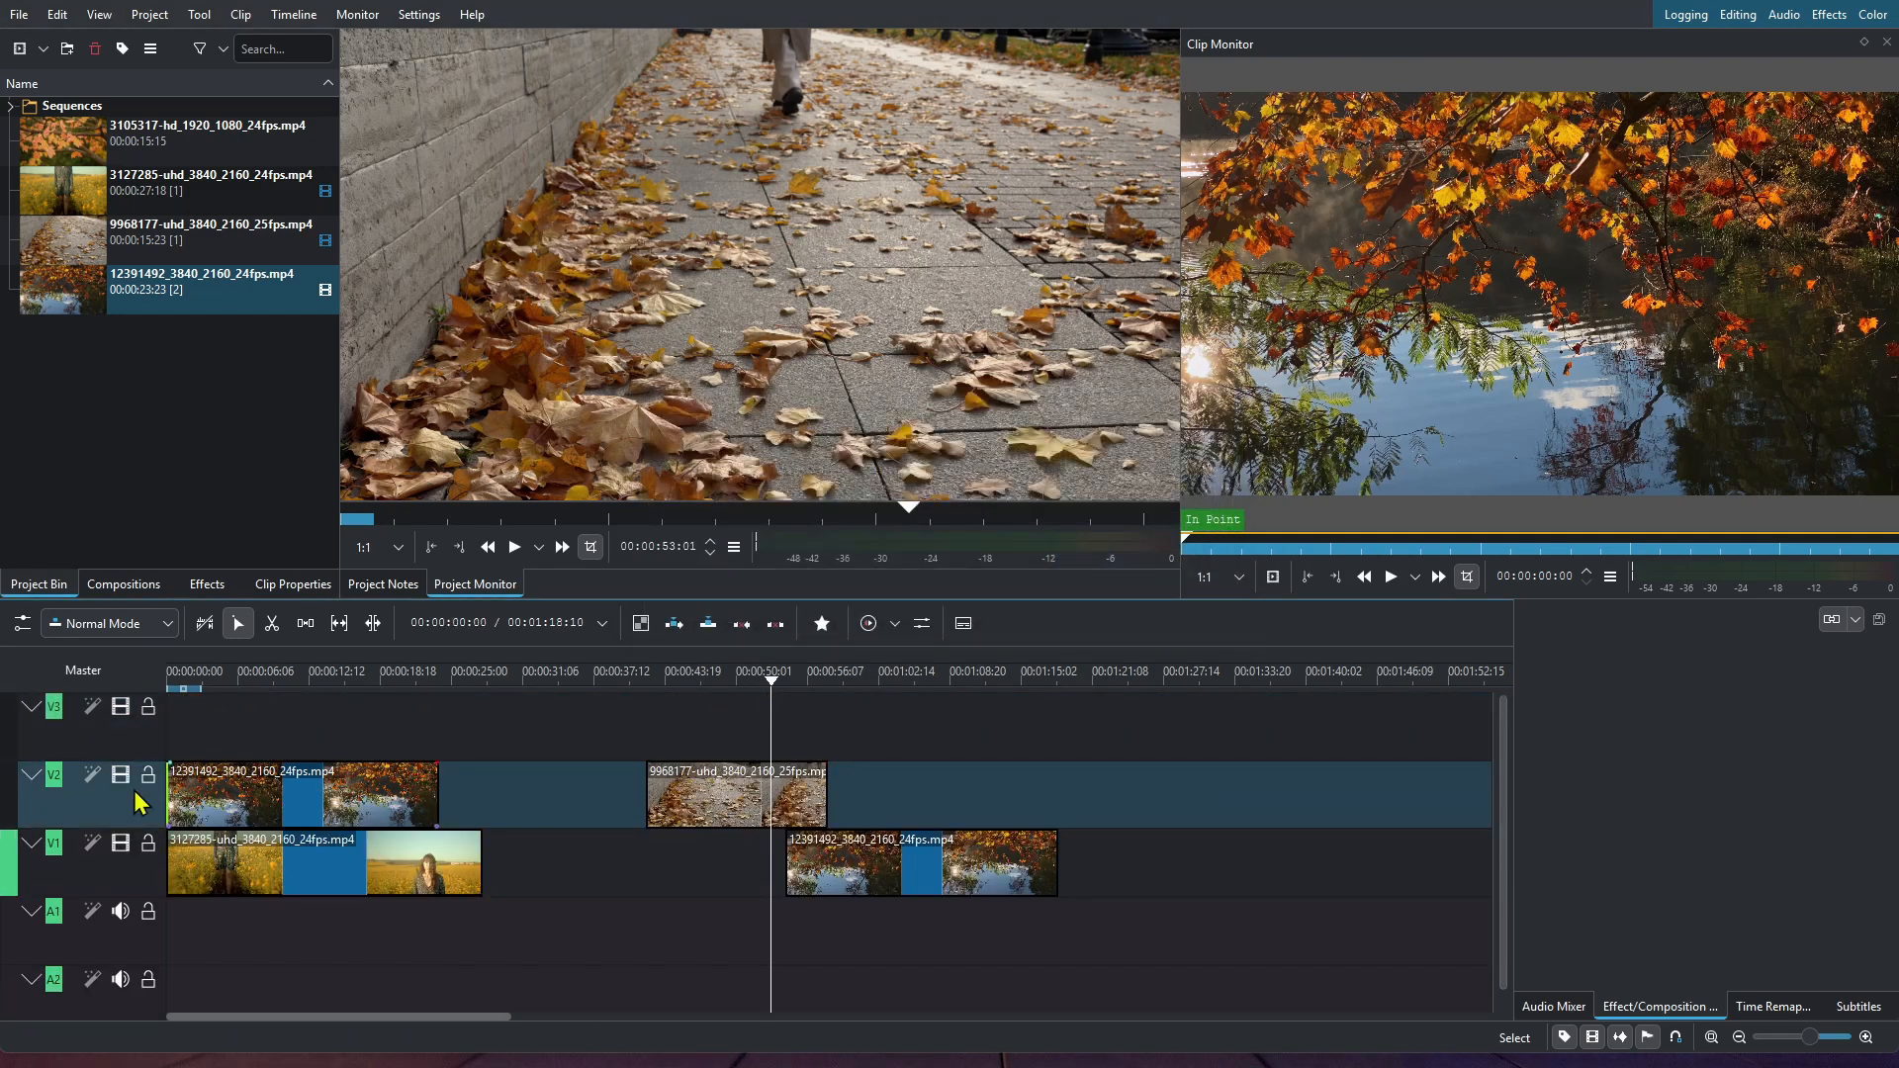
{"action": "right_click", "coordinate": [102, 736]}
{"action": "left_click", "coordinate": [170, 757]}
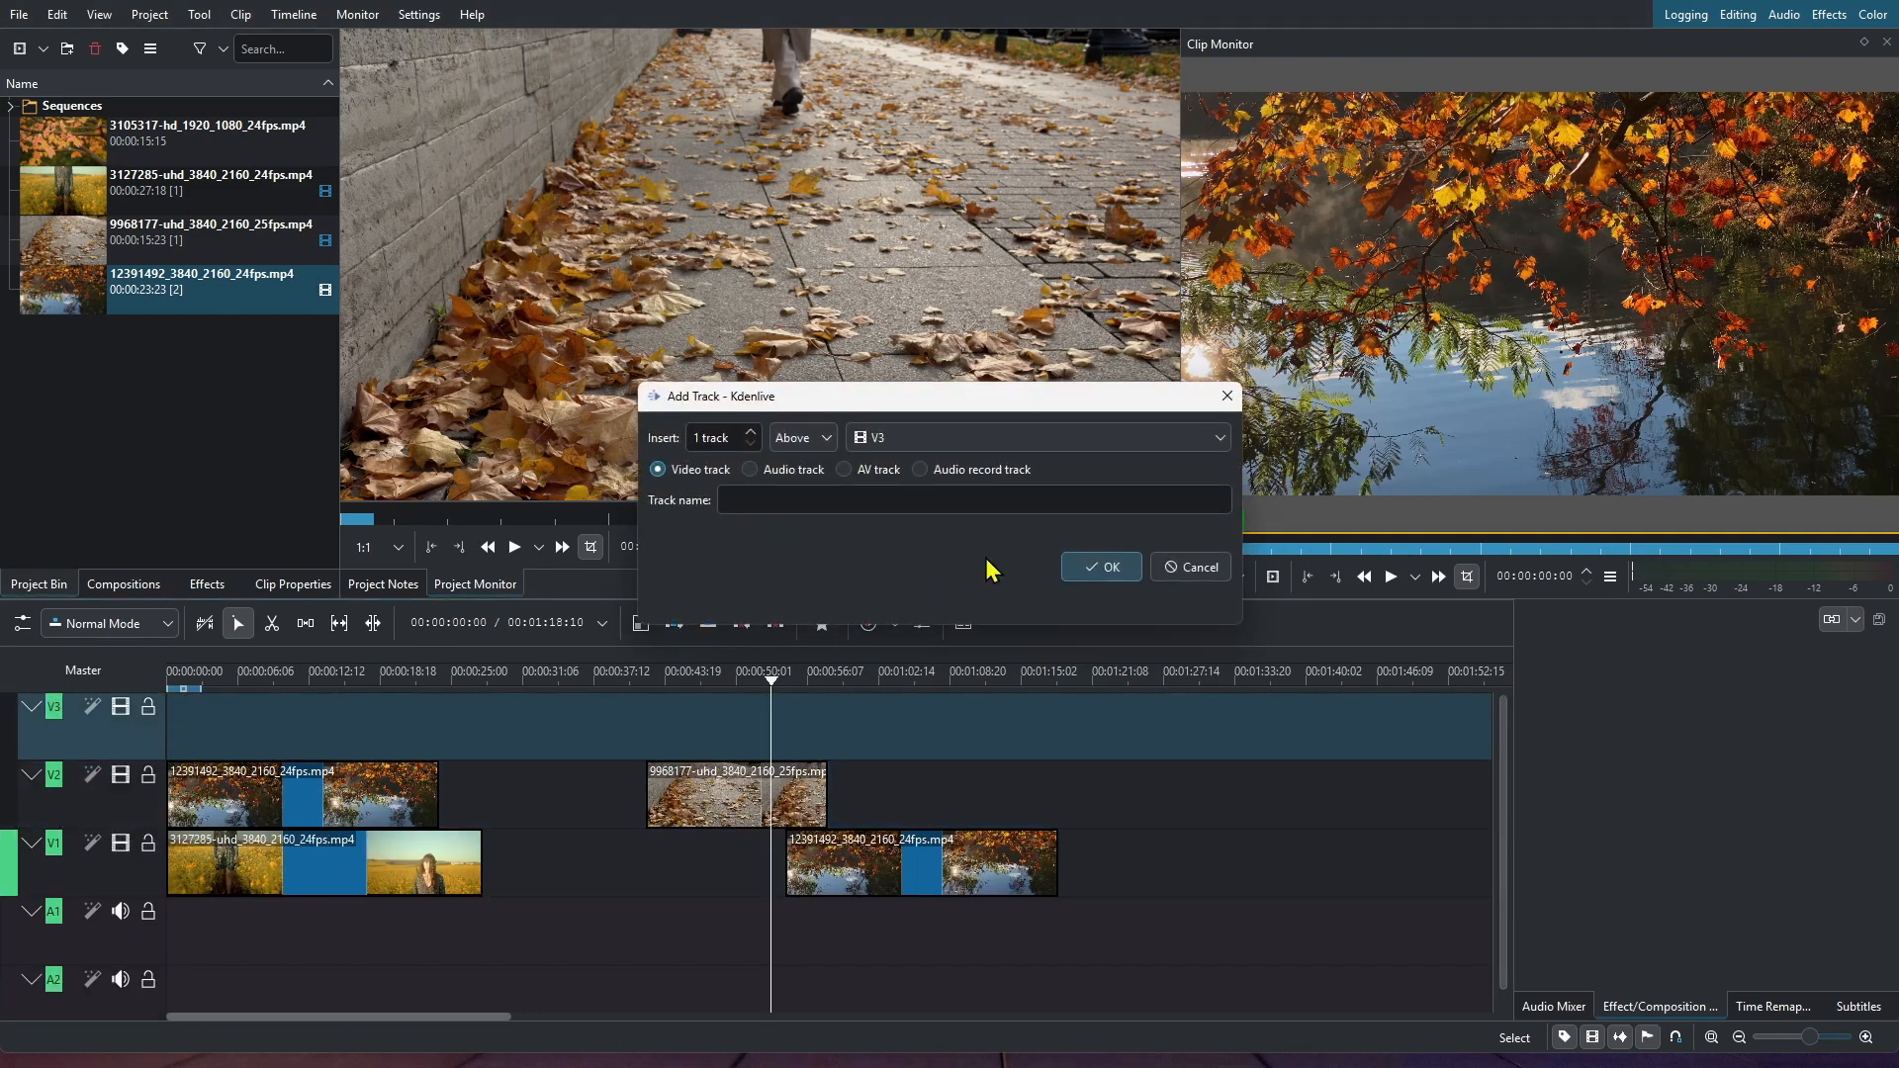
{"action": "left_click", "coordinate": [1101, 566]}
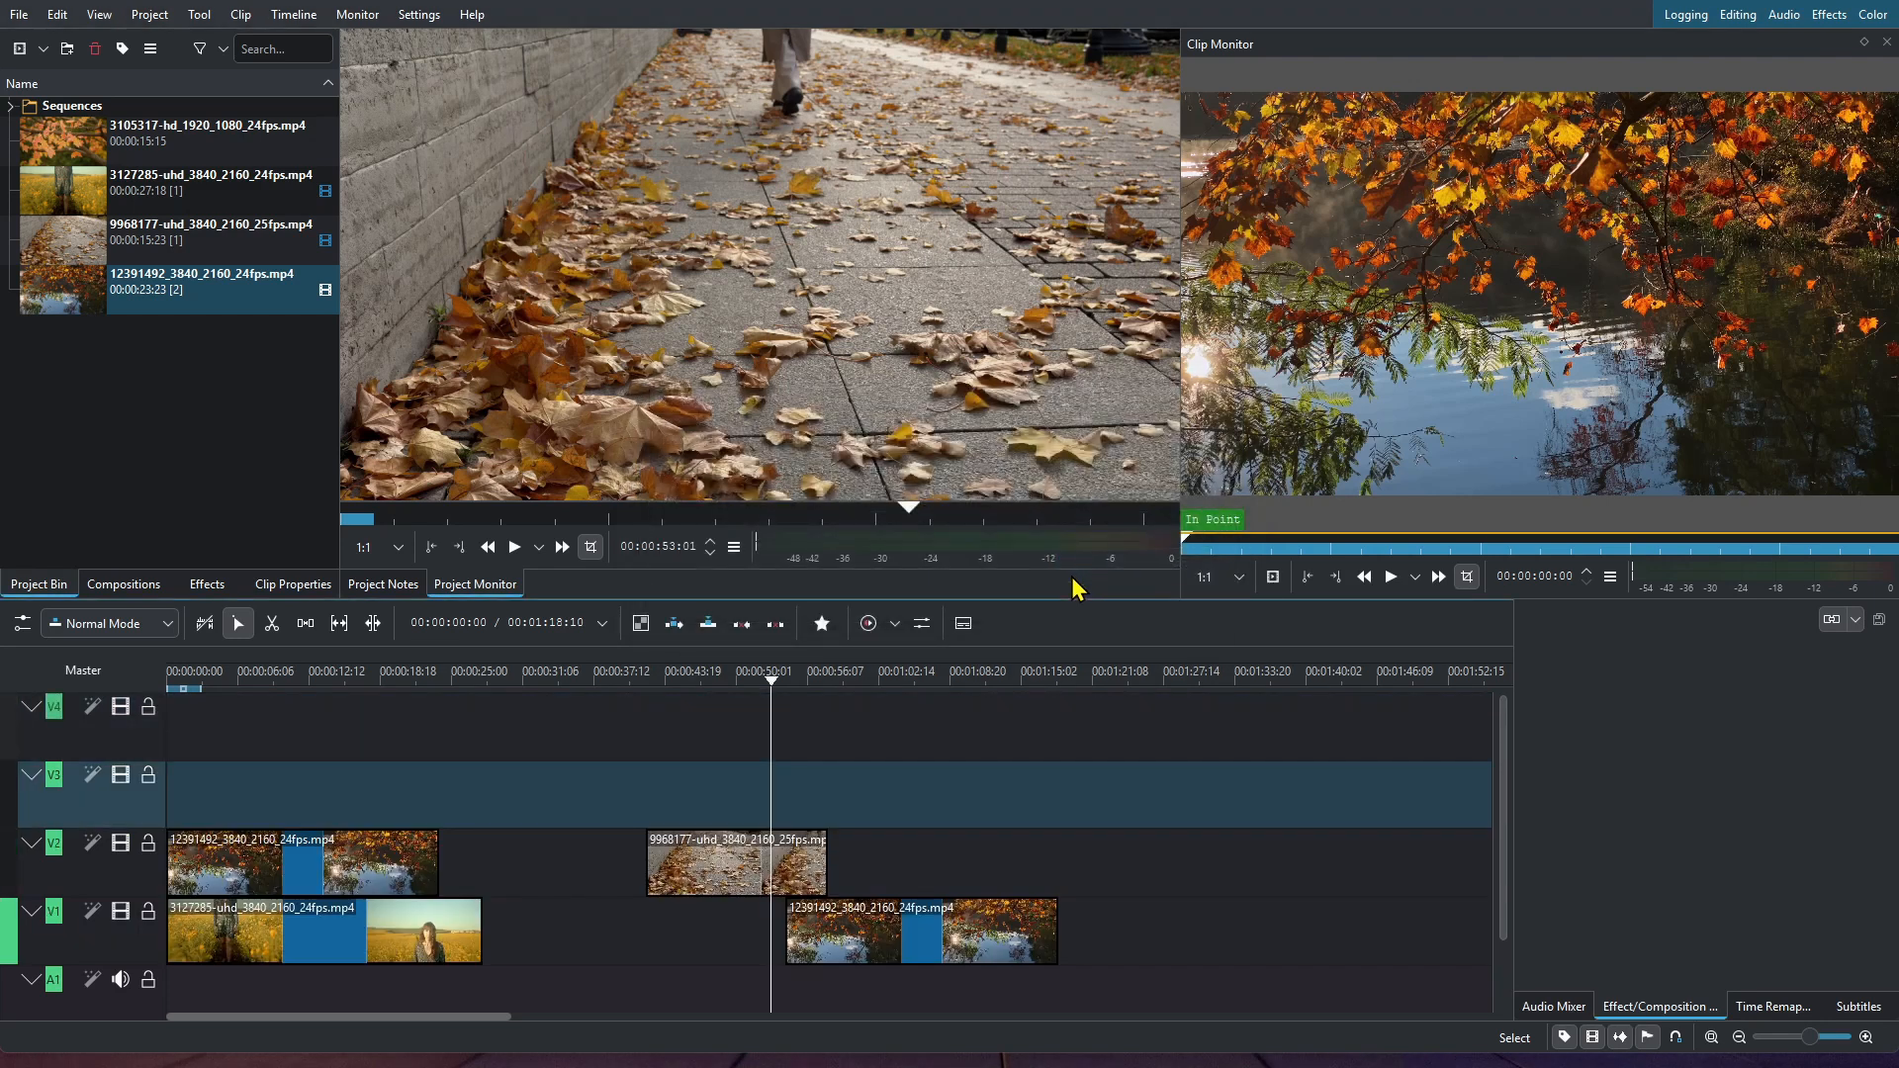
Step: Stack the four clips at the timeline start, one per track from V4 down to V1
{"action": "left_click", "coordinate": [752, 857]}
{"action": "left_click_drag", "start_coordinate": [276, 871], "coordinate": [263, 733]}
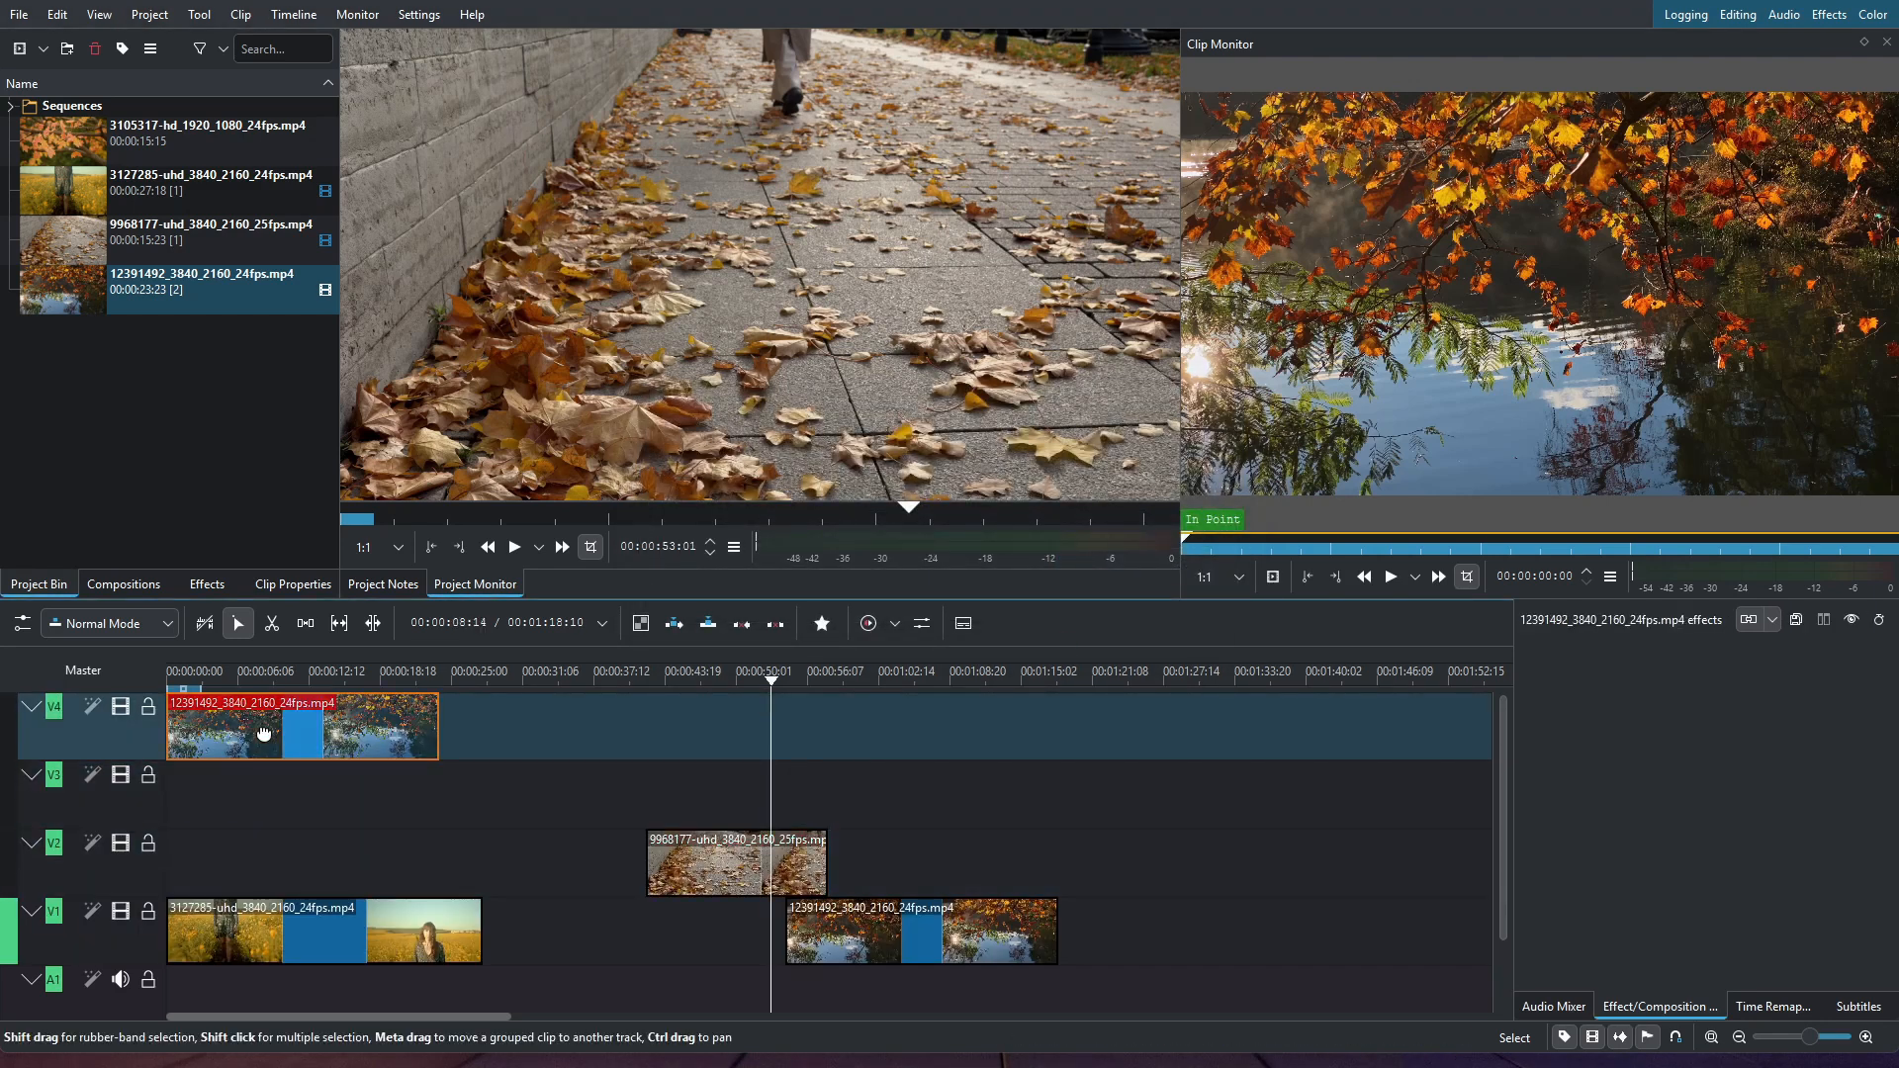
{"action": "left_click", "coordinate": [275, 935]}
{"action": "left_click_drag", "start_coordinate": [275, 935], "coordinate": [275, 797]}
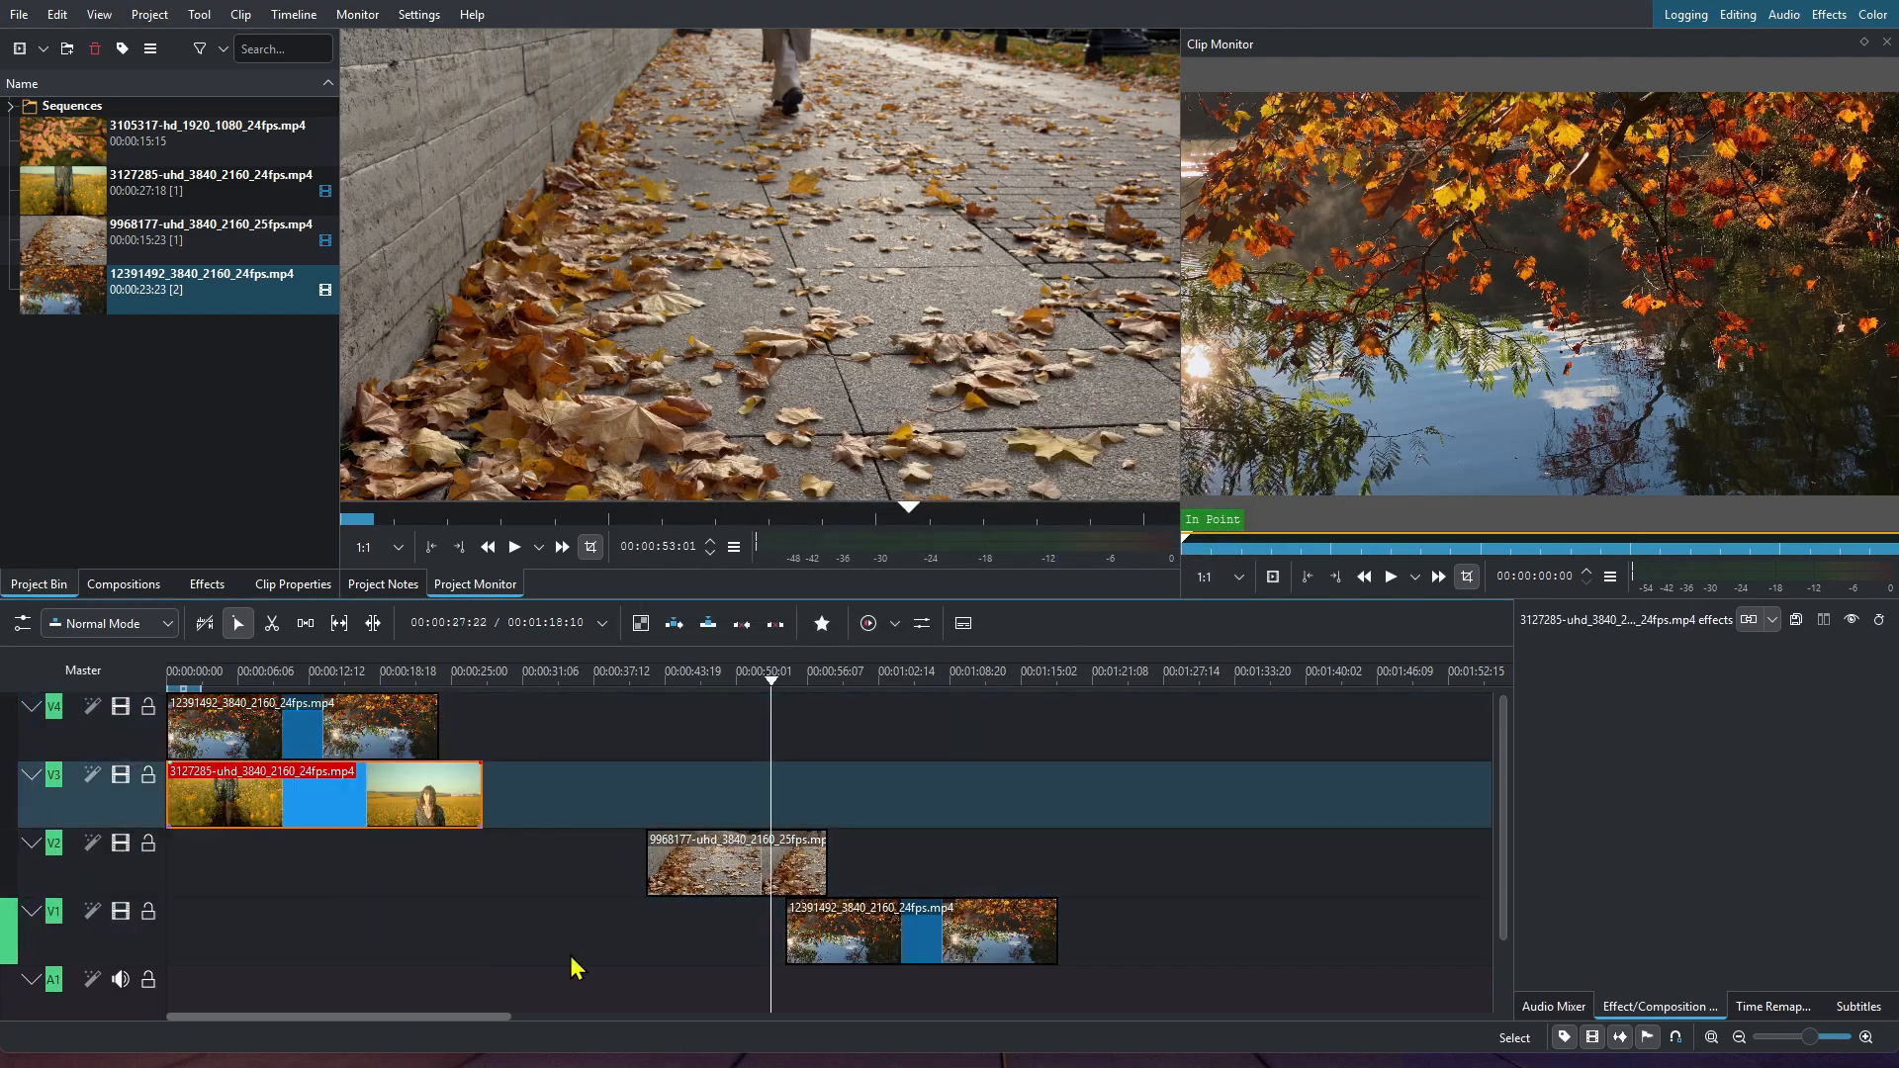
{"action": "left_click_drag", "start_coordinate": [677, 877], "coordinate": [197, 877]}
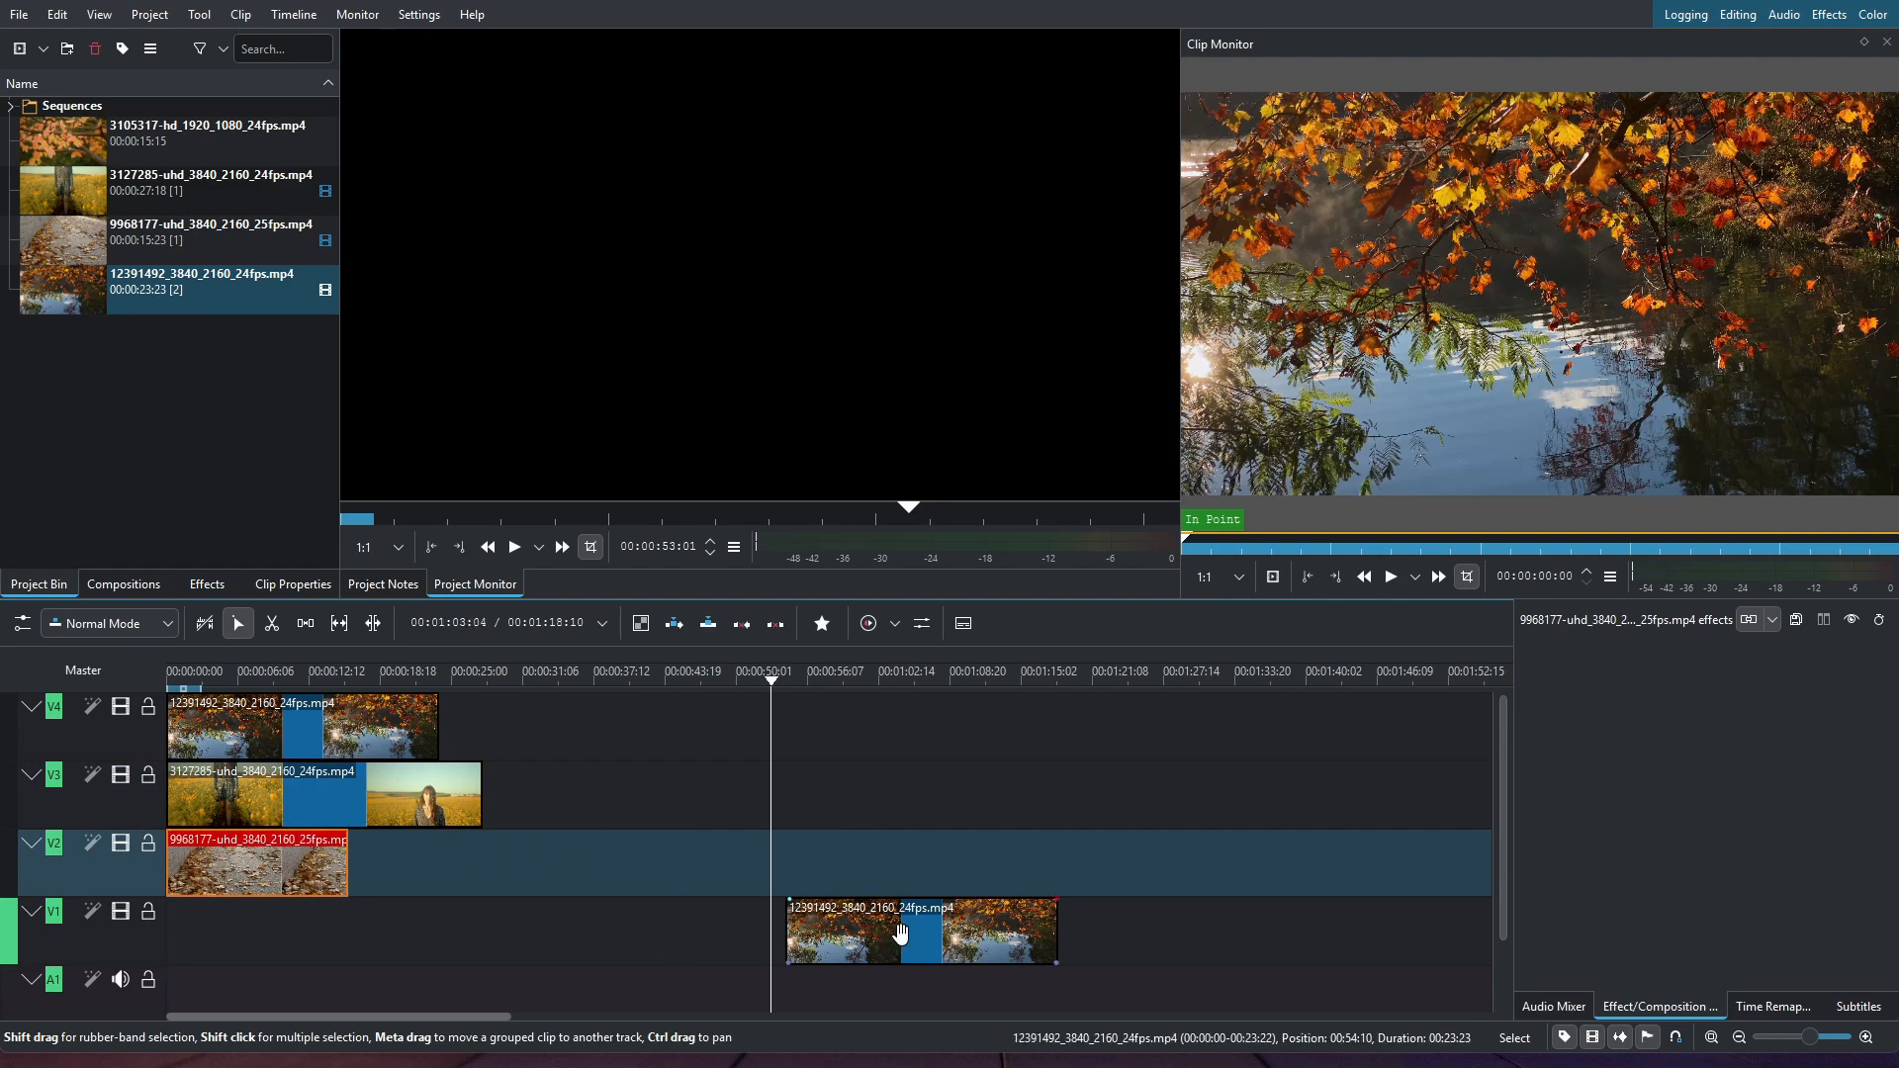
{"action": "left_click_drag", "start_coordinate": [900, 936], "coordinate": [279, 936]}
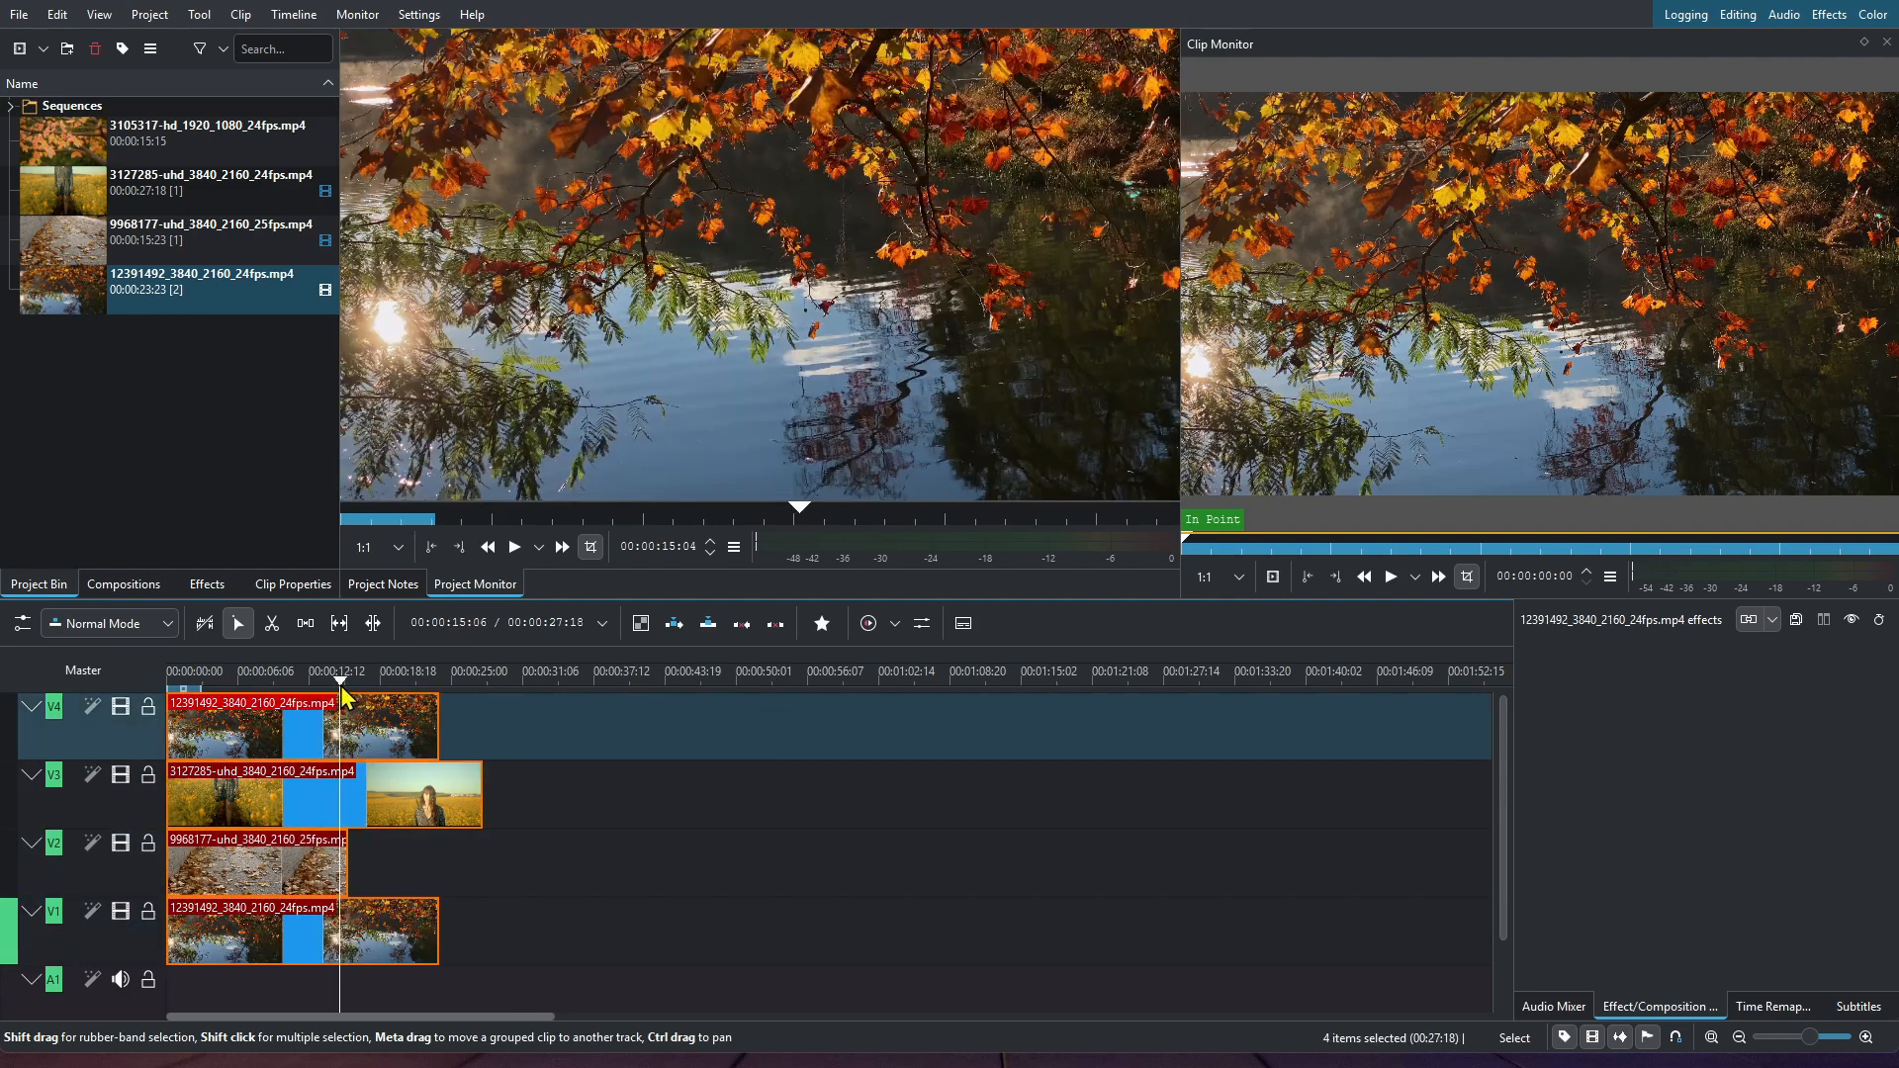
Step: Cut all four stacked clips at 00:00:14:16 and delete the parts after the cut
{"action": "left_click_drag", "start_coordinate": [341, 685], "coordinate": [334, 681]}
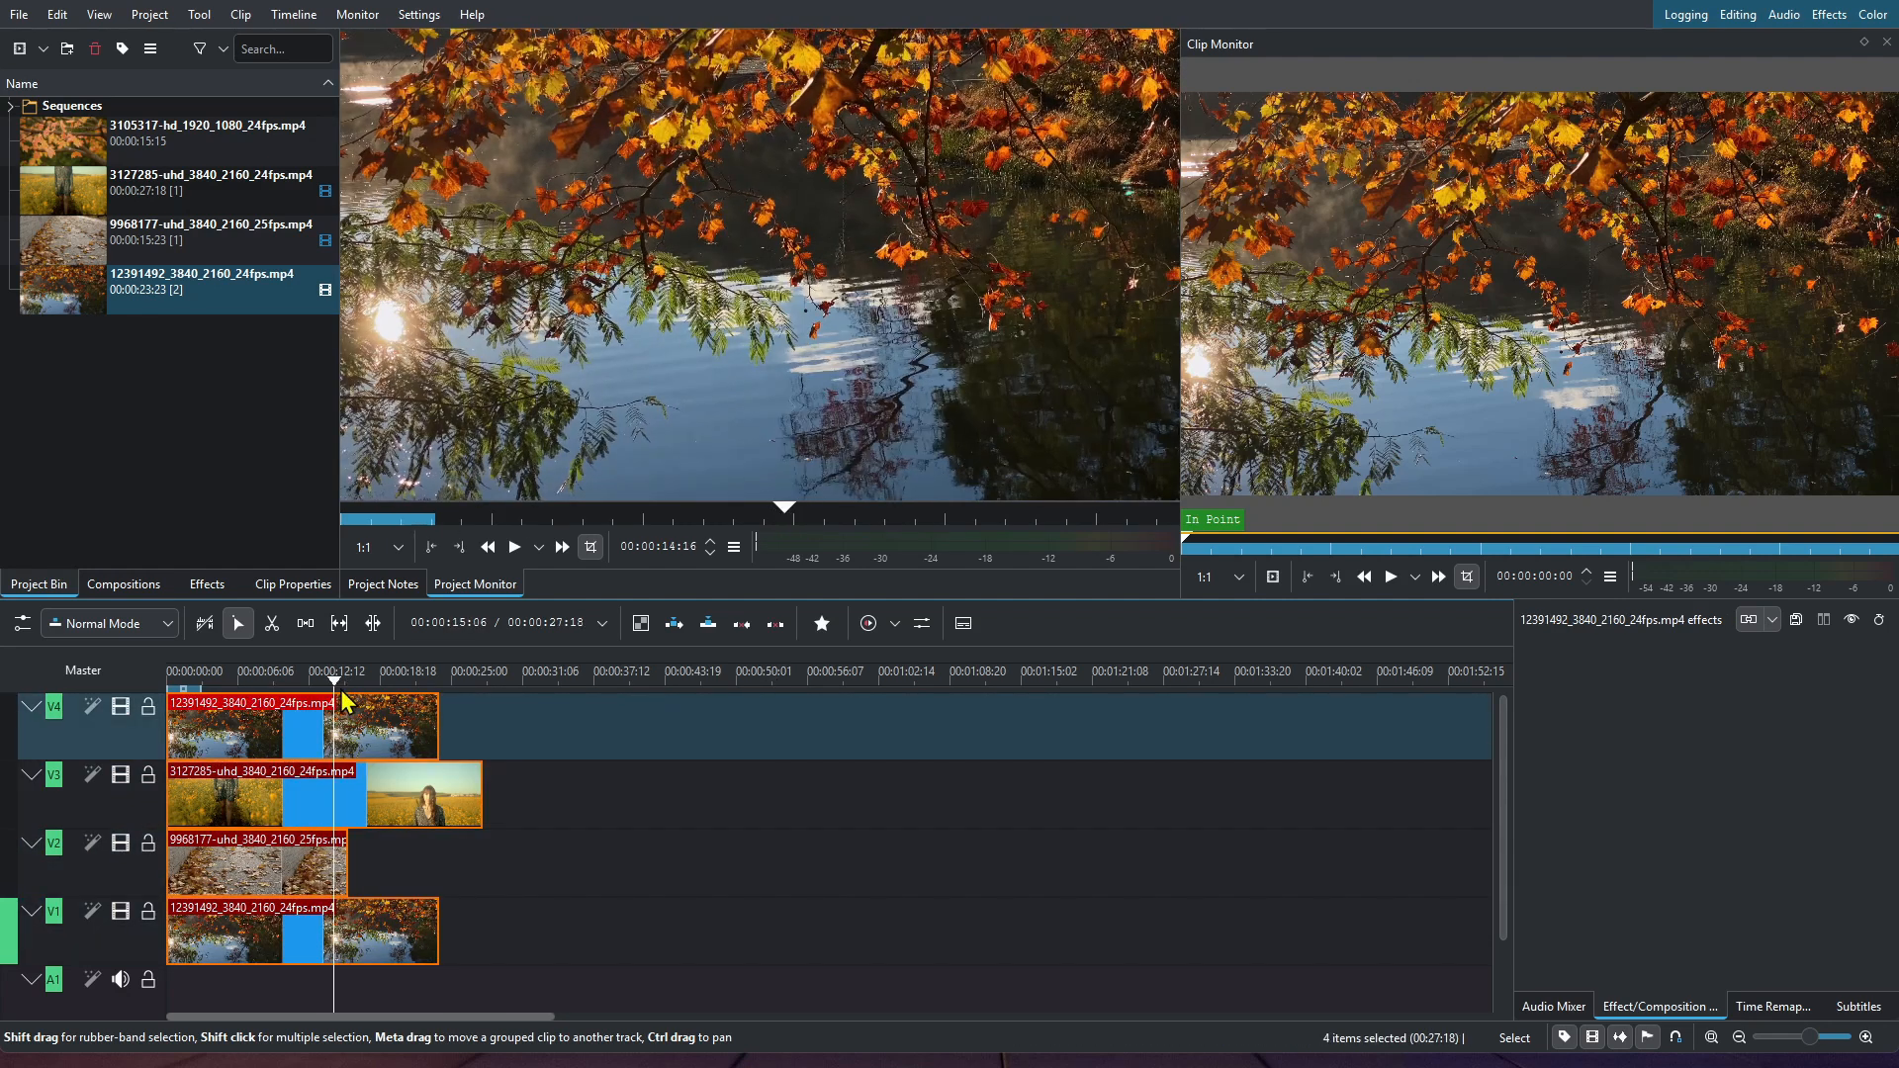
{"action": "key", "text": "shift+r"}
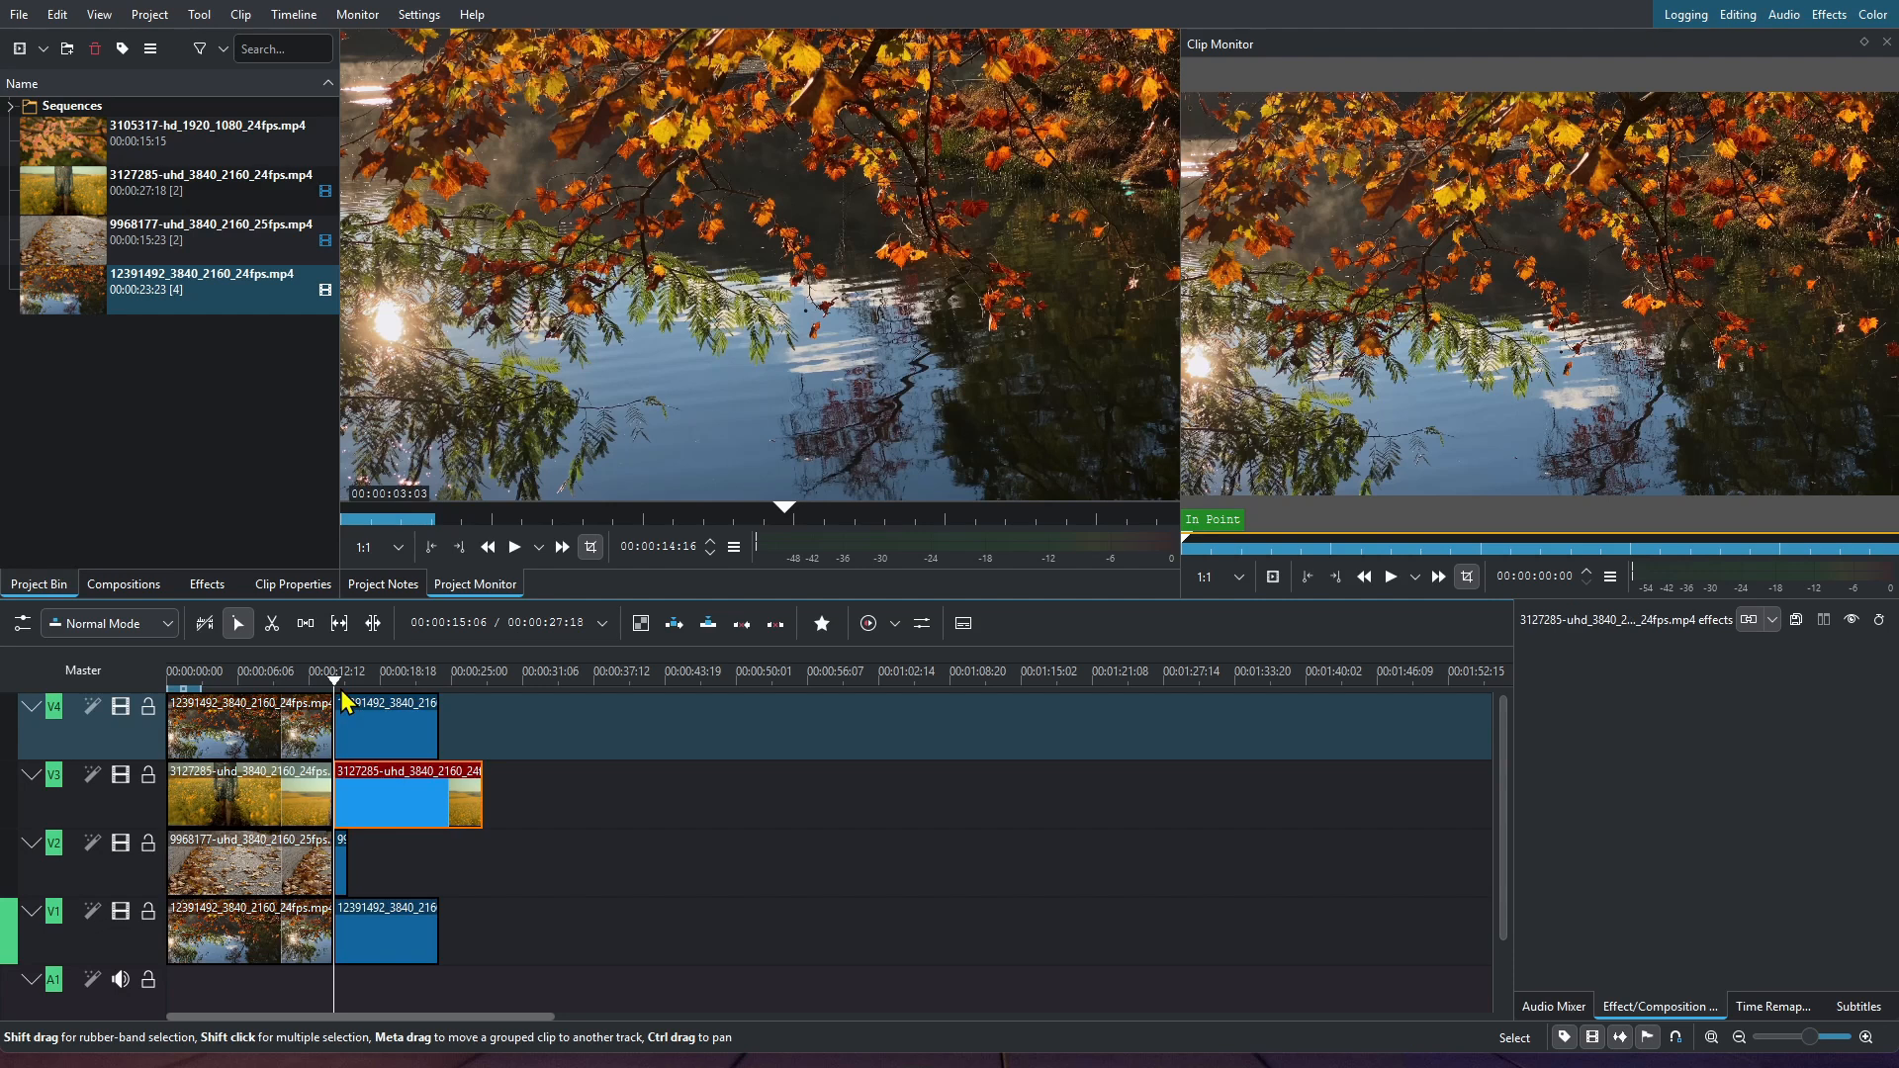
{"action": "left_click", "coordinate": [362, 727]}
{"action": "key", "text": "Delete"}
{"action": "left_click", "coordinate": [374, 794]}
{"action": "key", "text": "Delete"}
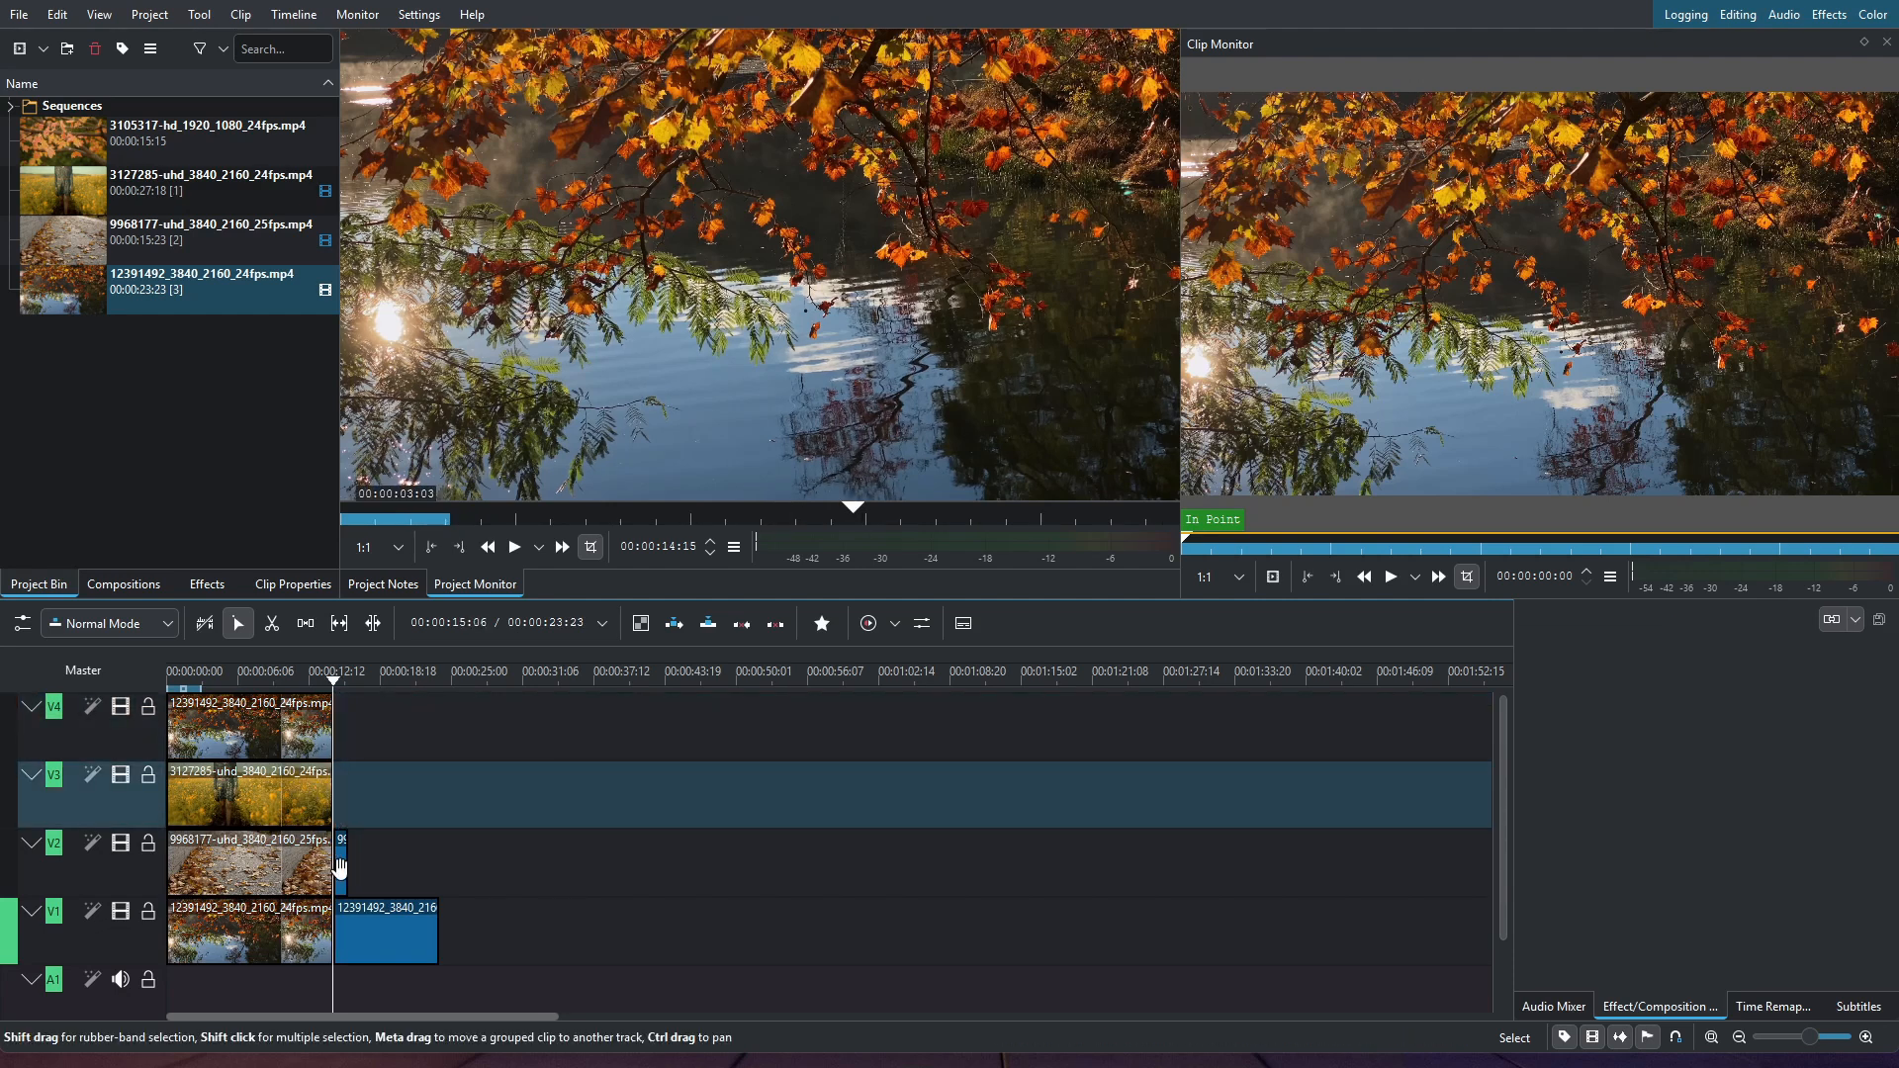
{"action": "left_click", "coordinate": [342, 866]}
{"action": "key", "text": "Delete"}
{"action": "left_click", "coordinate": [376, 935]}
{"action": "key", "text": "Delete"}
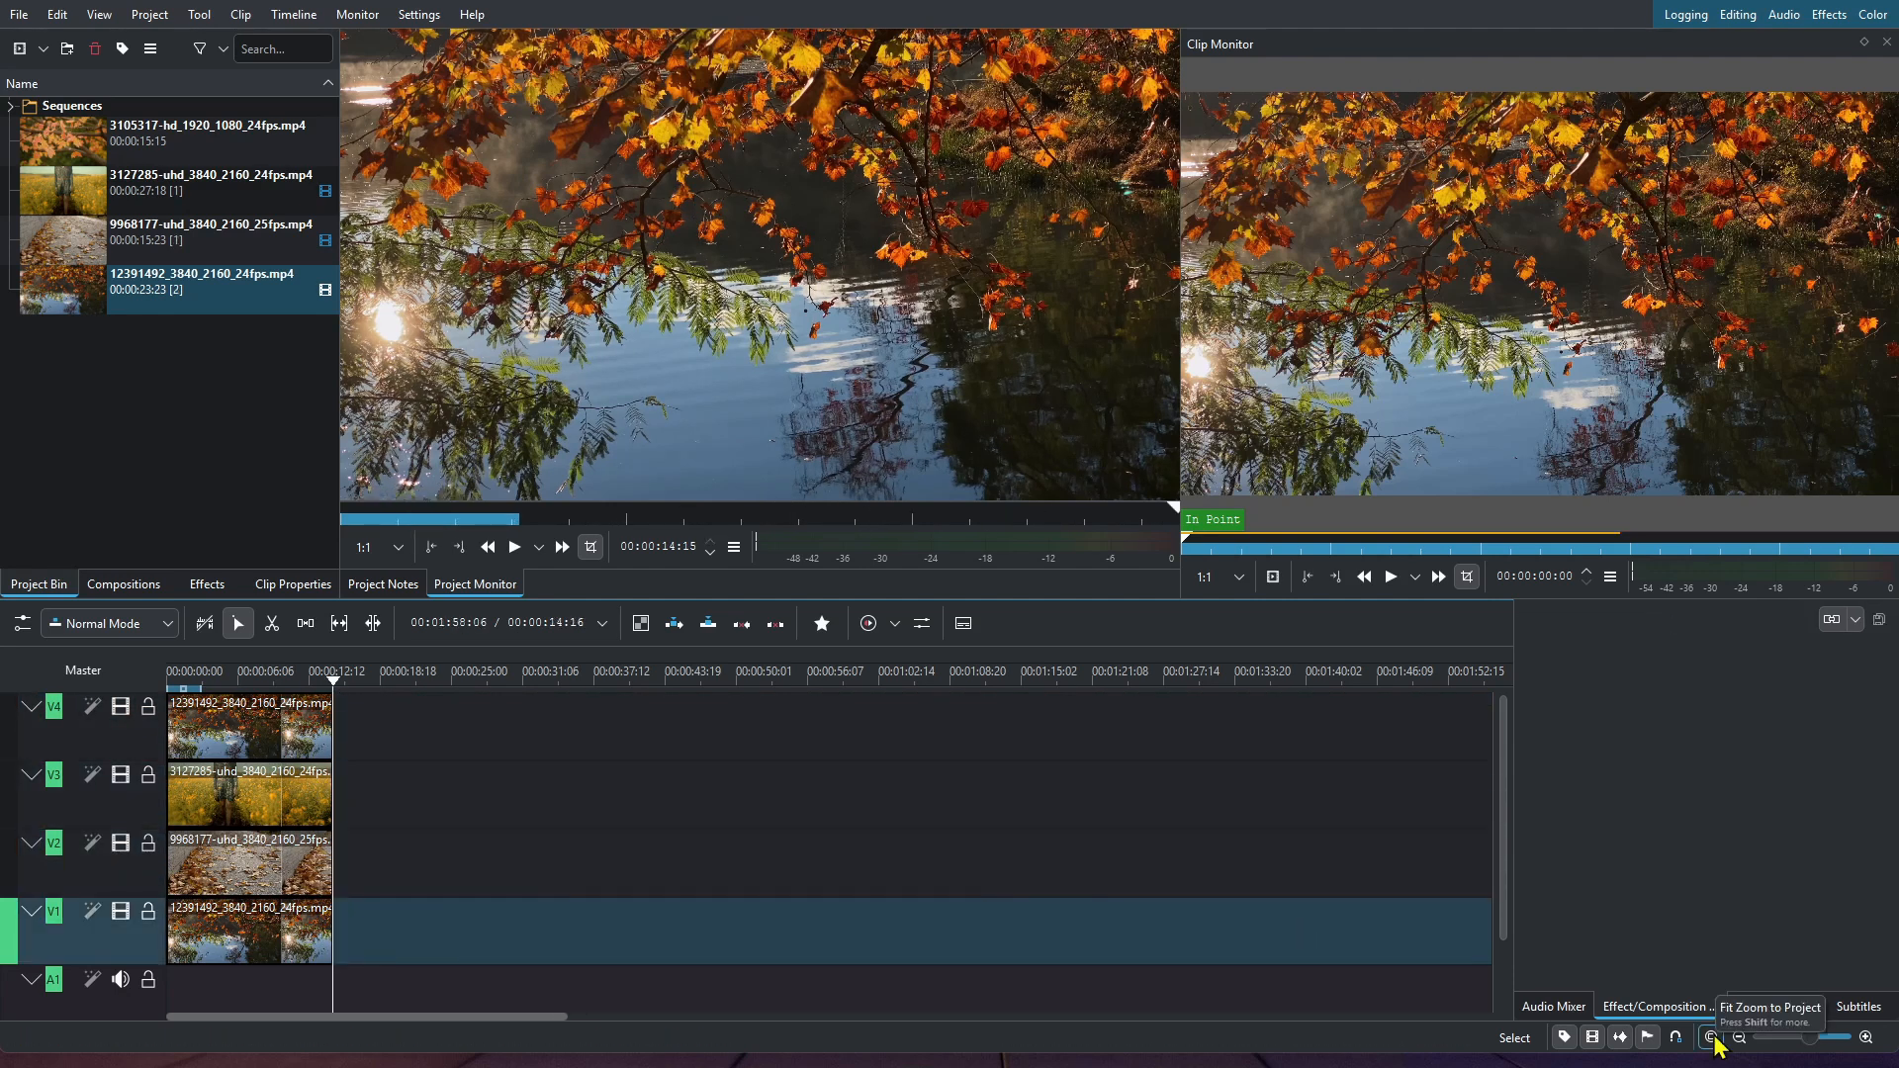
{"action": "left_click", "coordinate": [1712, 1038]}
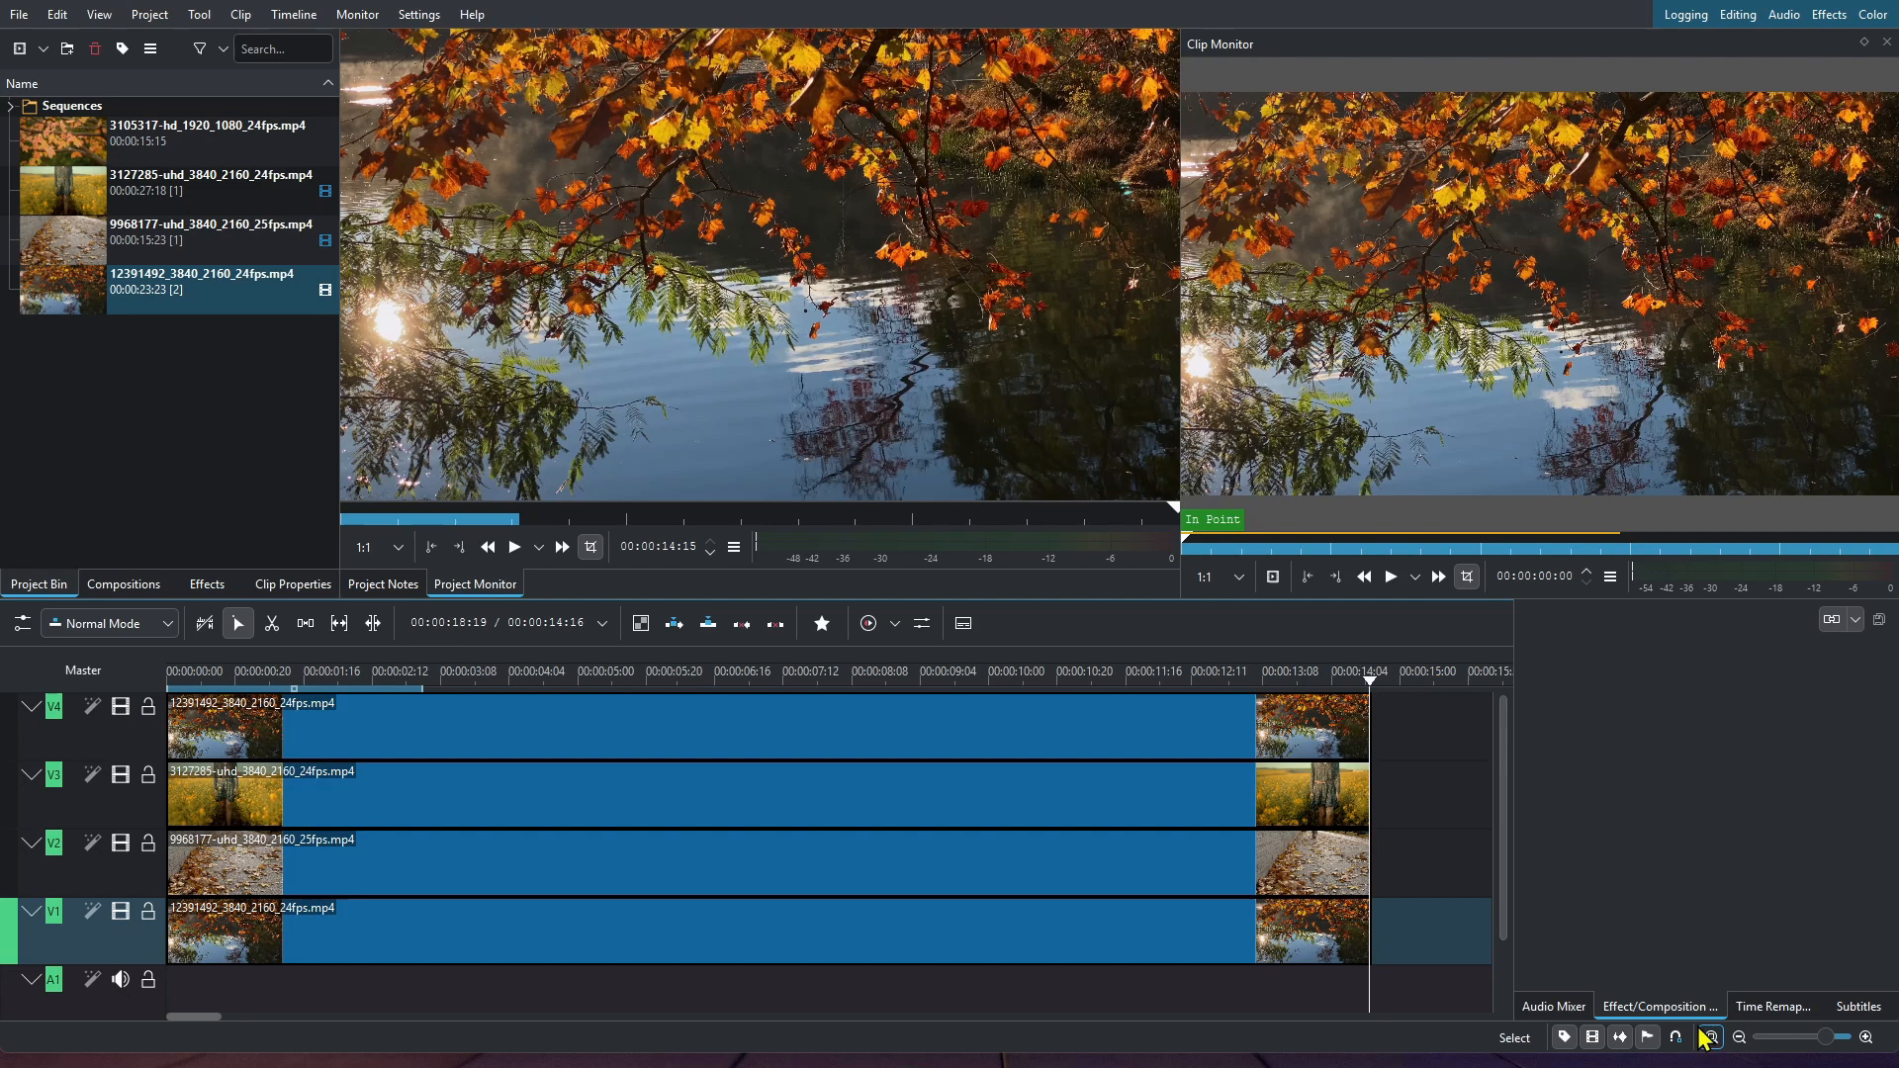
Step: Apply the Transform effect to the stacked clips on tracks V1 to V4
{"action": "left_click", "coordinate": [650, 817]}
{"action": "left_click", "coordinate": [822, 623]}
{"action": "left_click_drag", "start_coordinate": [829, 689], "coordinate": [442, 757]}
{"action": "left_click_drag", "start_coordinate": [831, 690], "coordinate": [470, 797]}
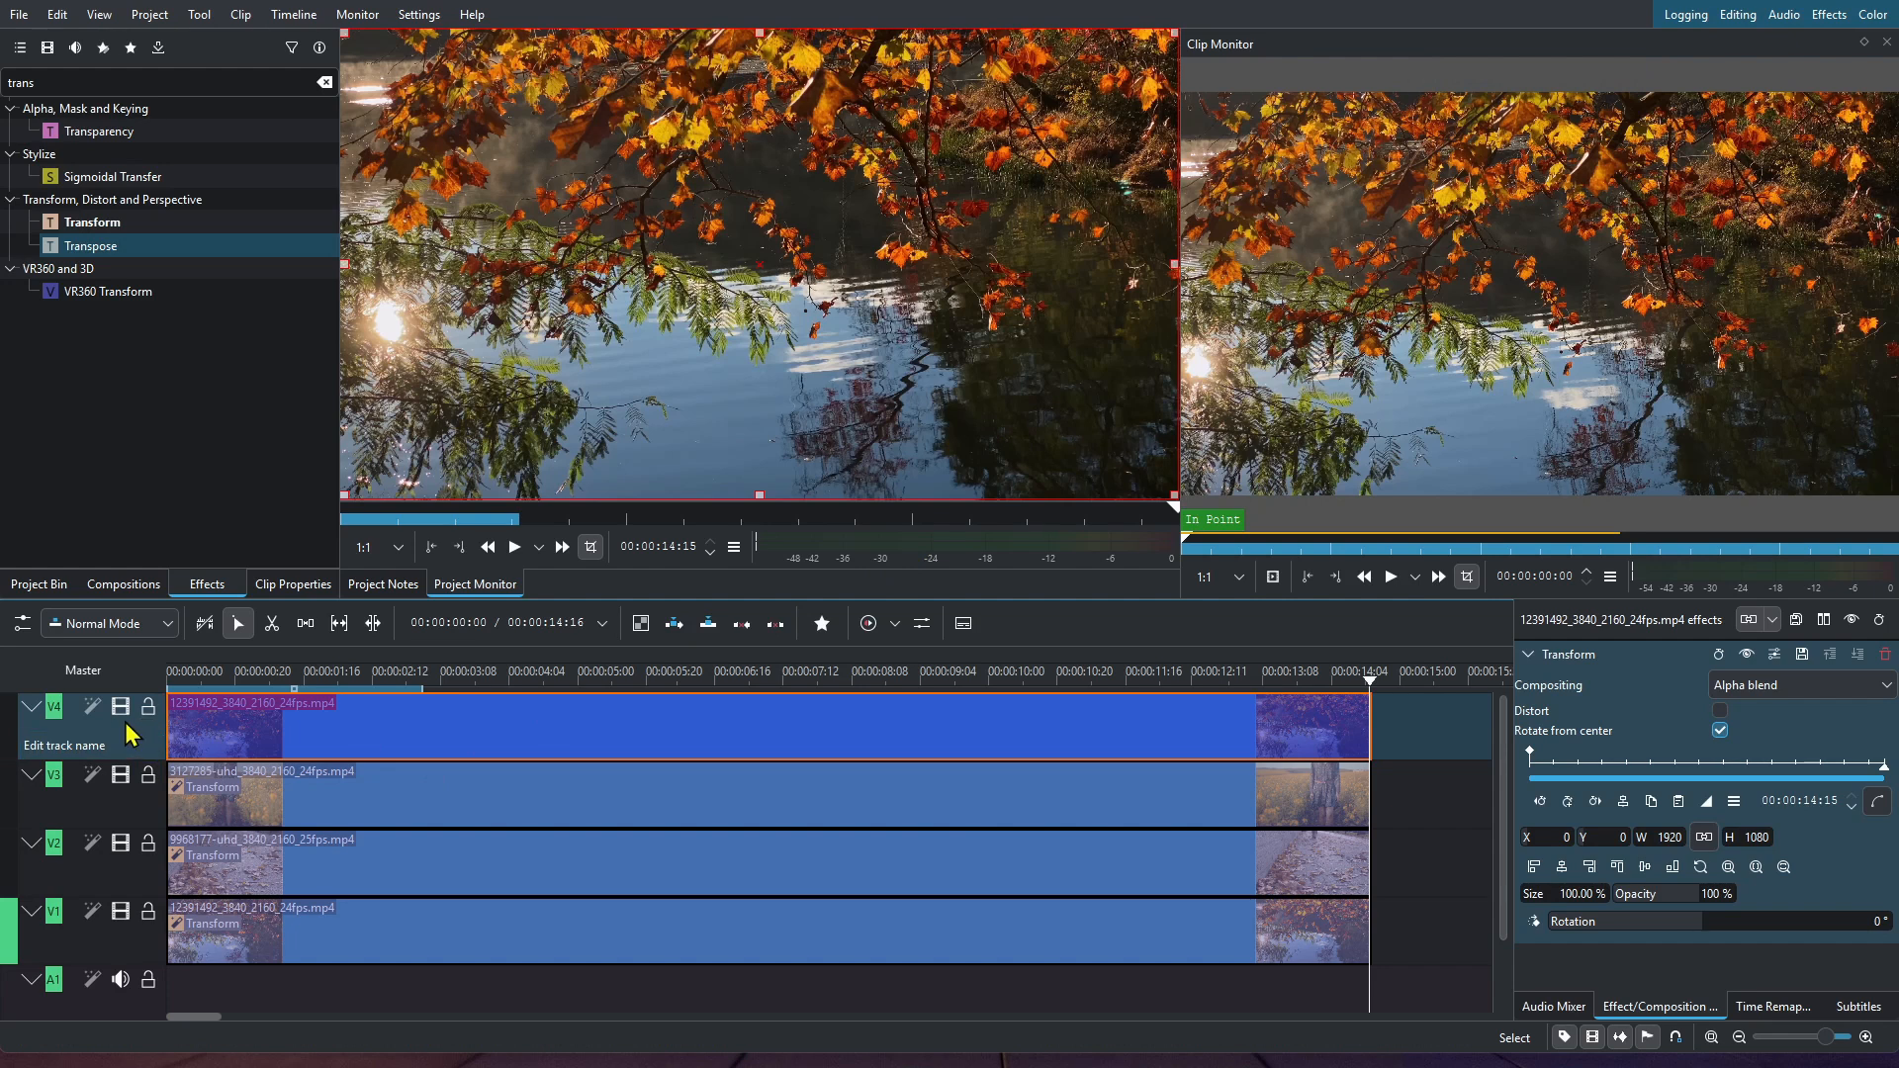
Step: Hide tracks V3, V2 and V1, and set the V4 clip's Transform size to 960 by 540
{"action": "left_click", "coordinate": [120, 774]}
{"action": "left_click", "coordinate": [120, 843]}
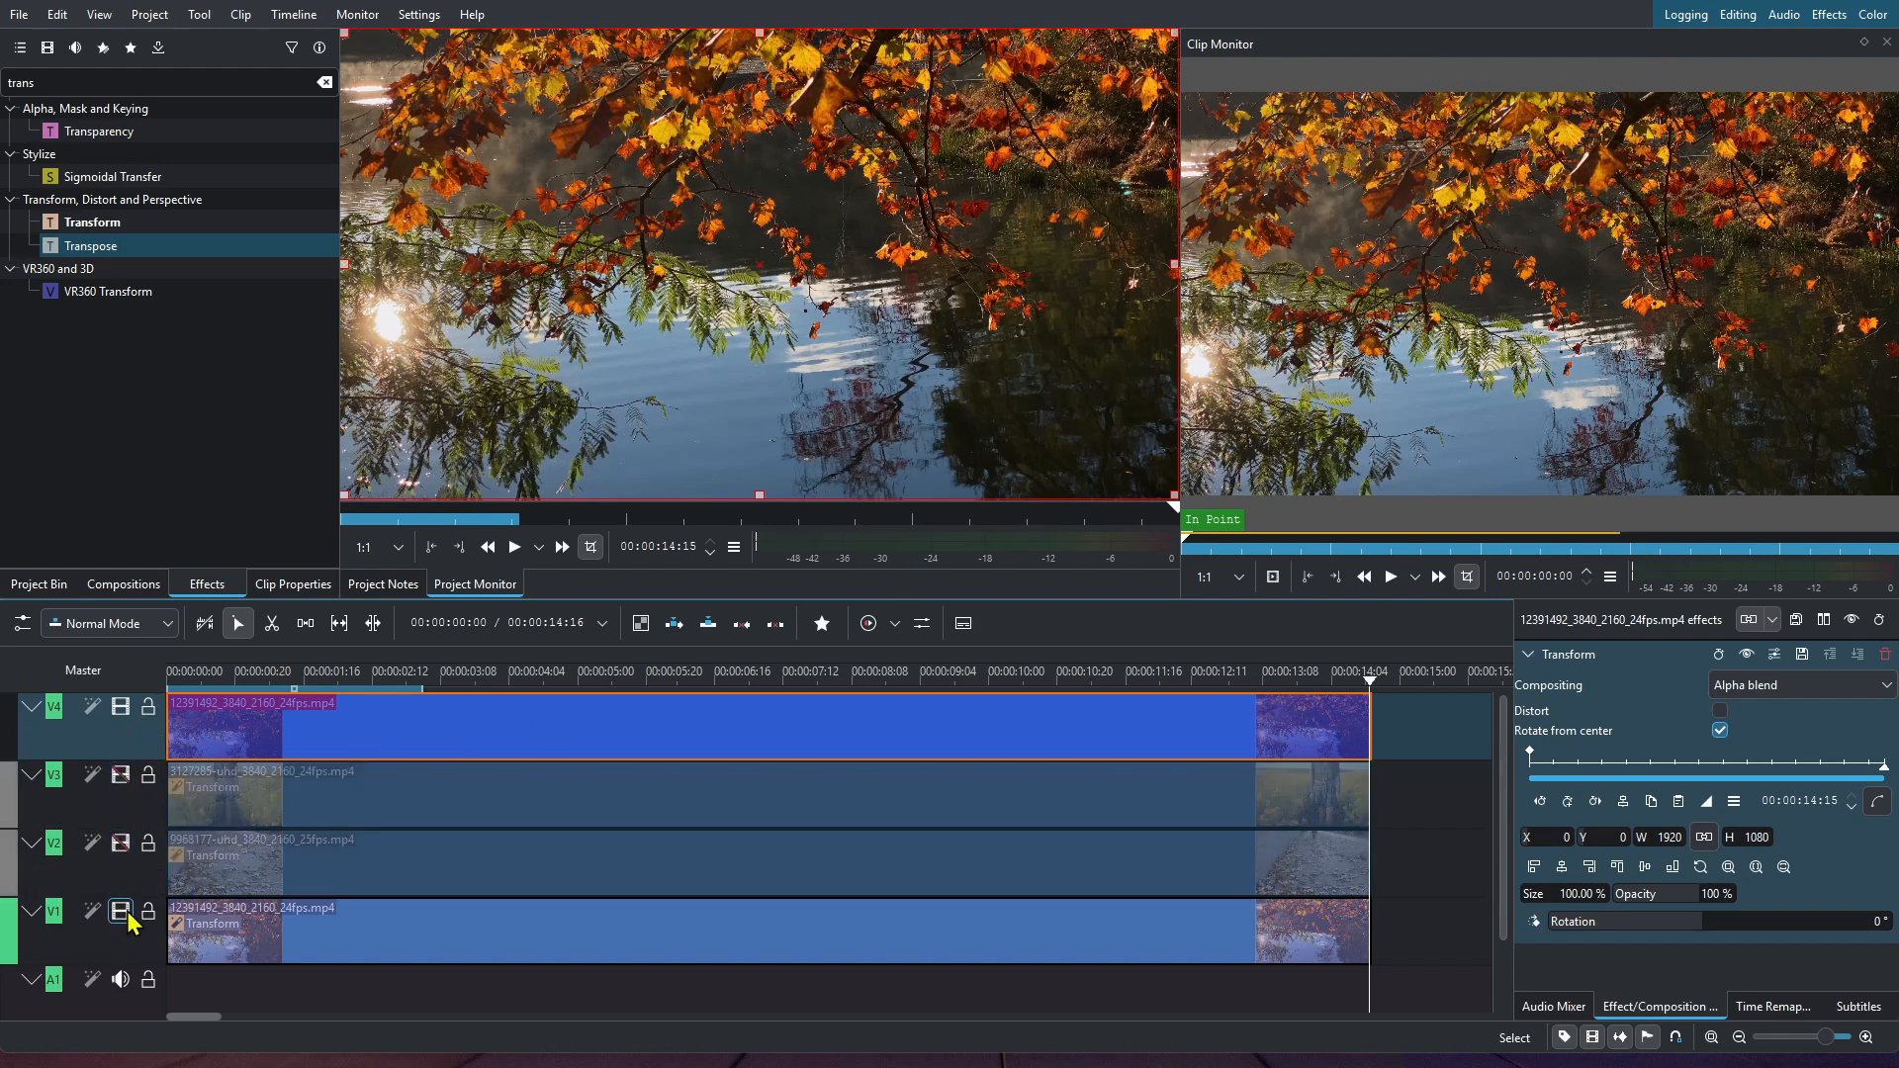
{"action": "left_click", "coordinate": [120, 911]}
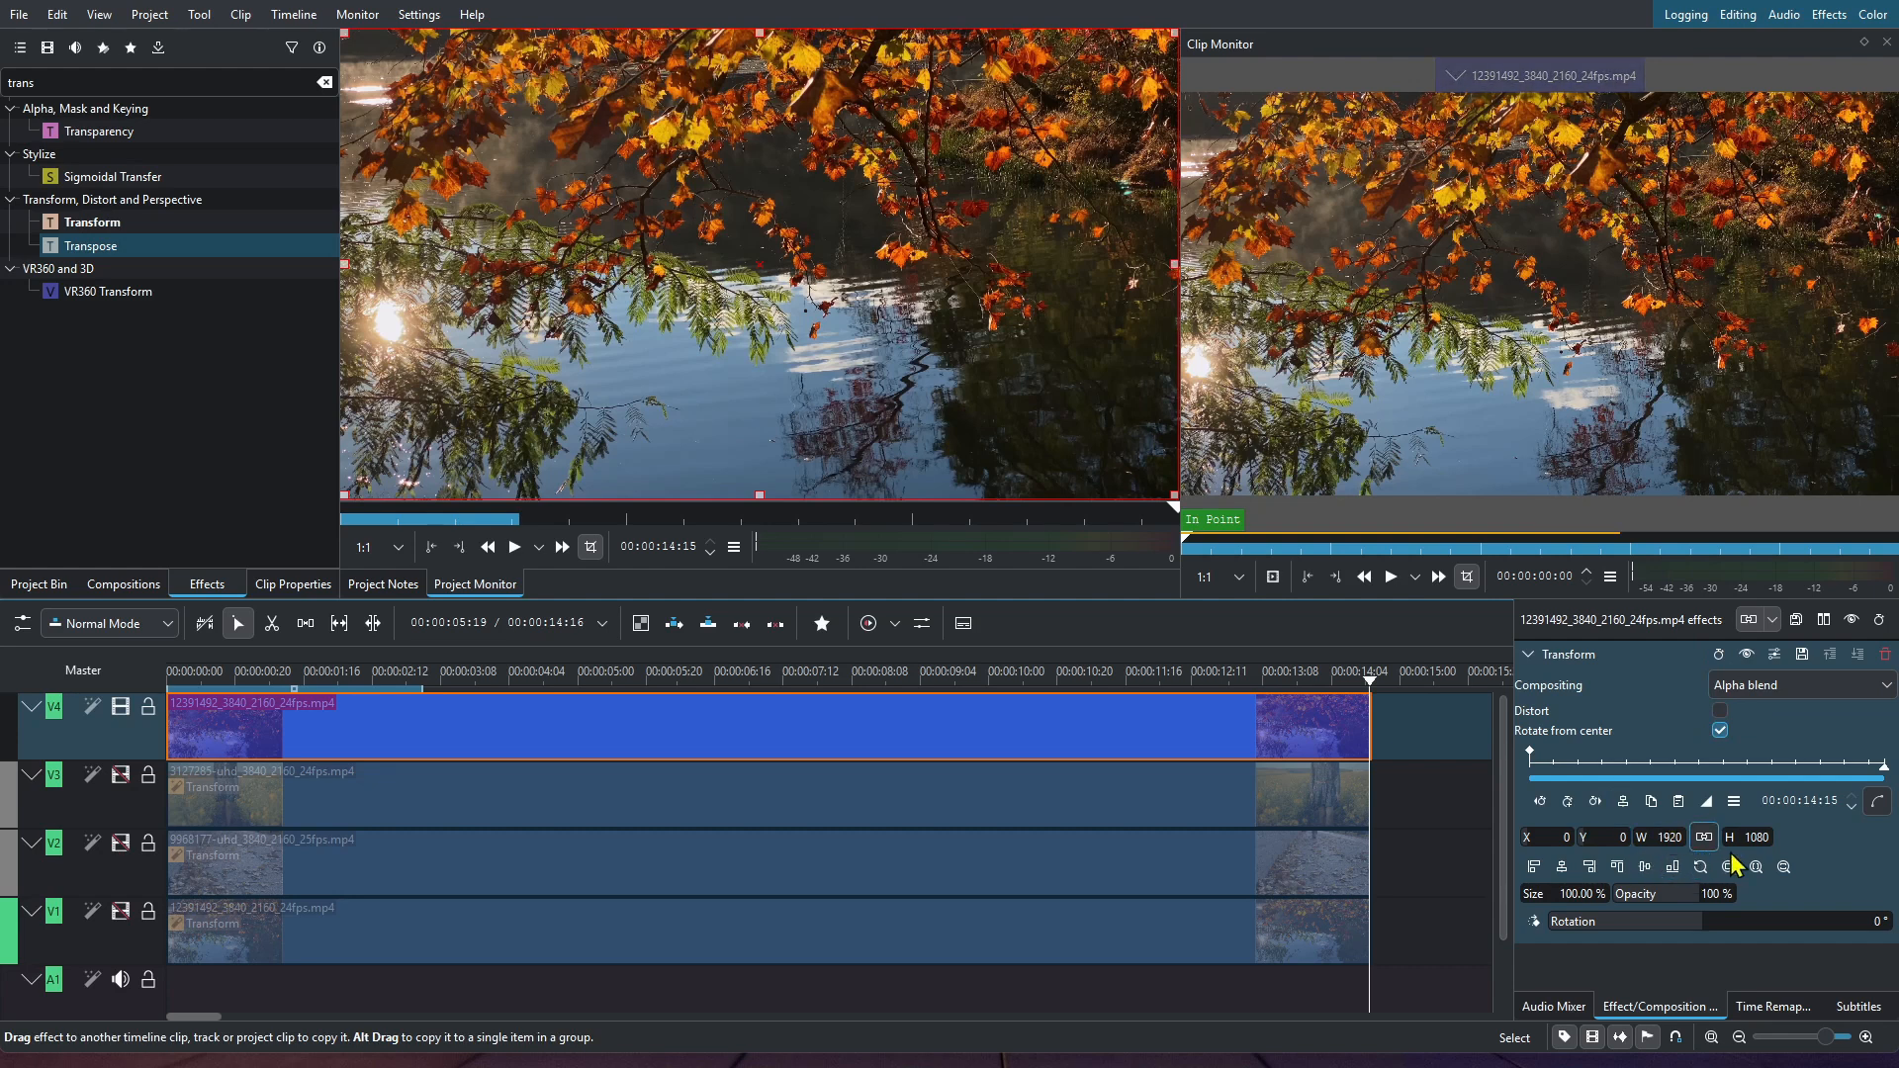
{"action": "left_click", "coordinate": [1670, 835]}
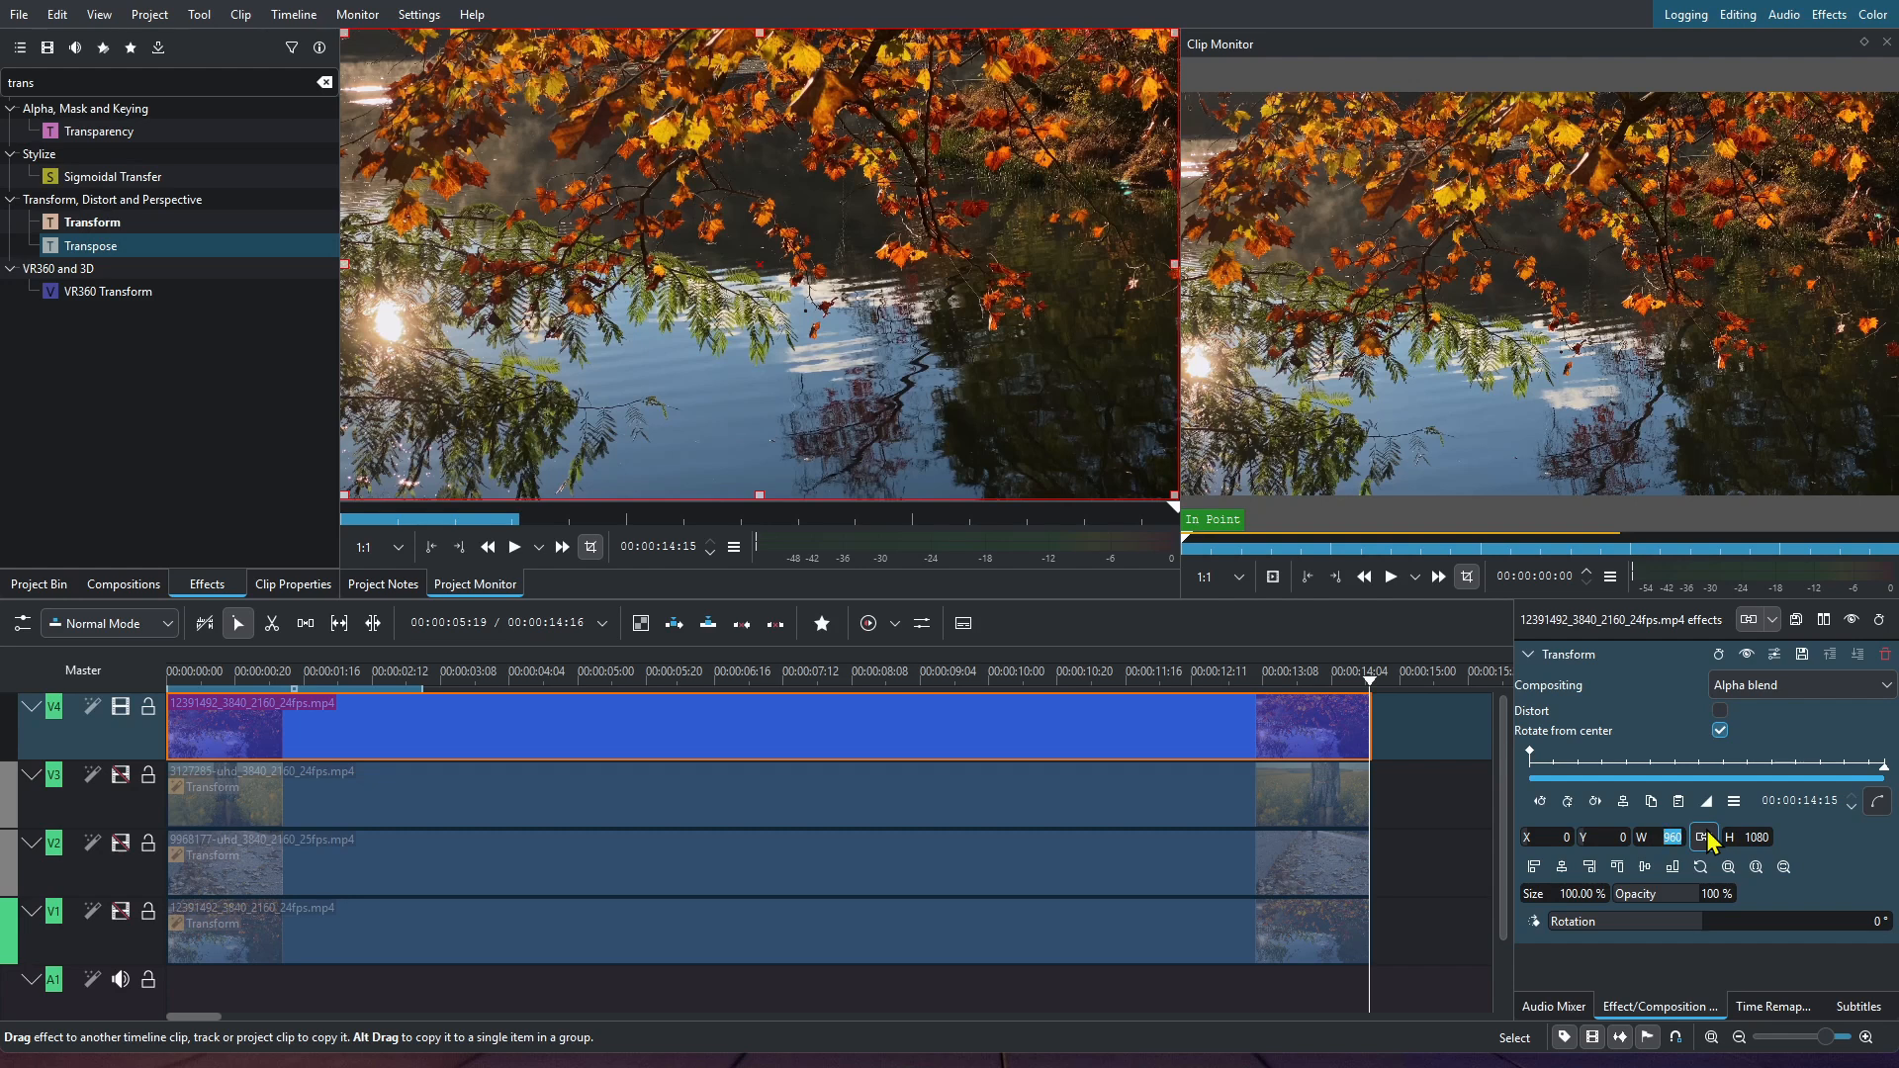
{"action": "key", "text": "Tab"}
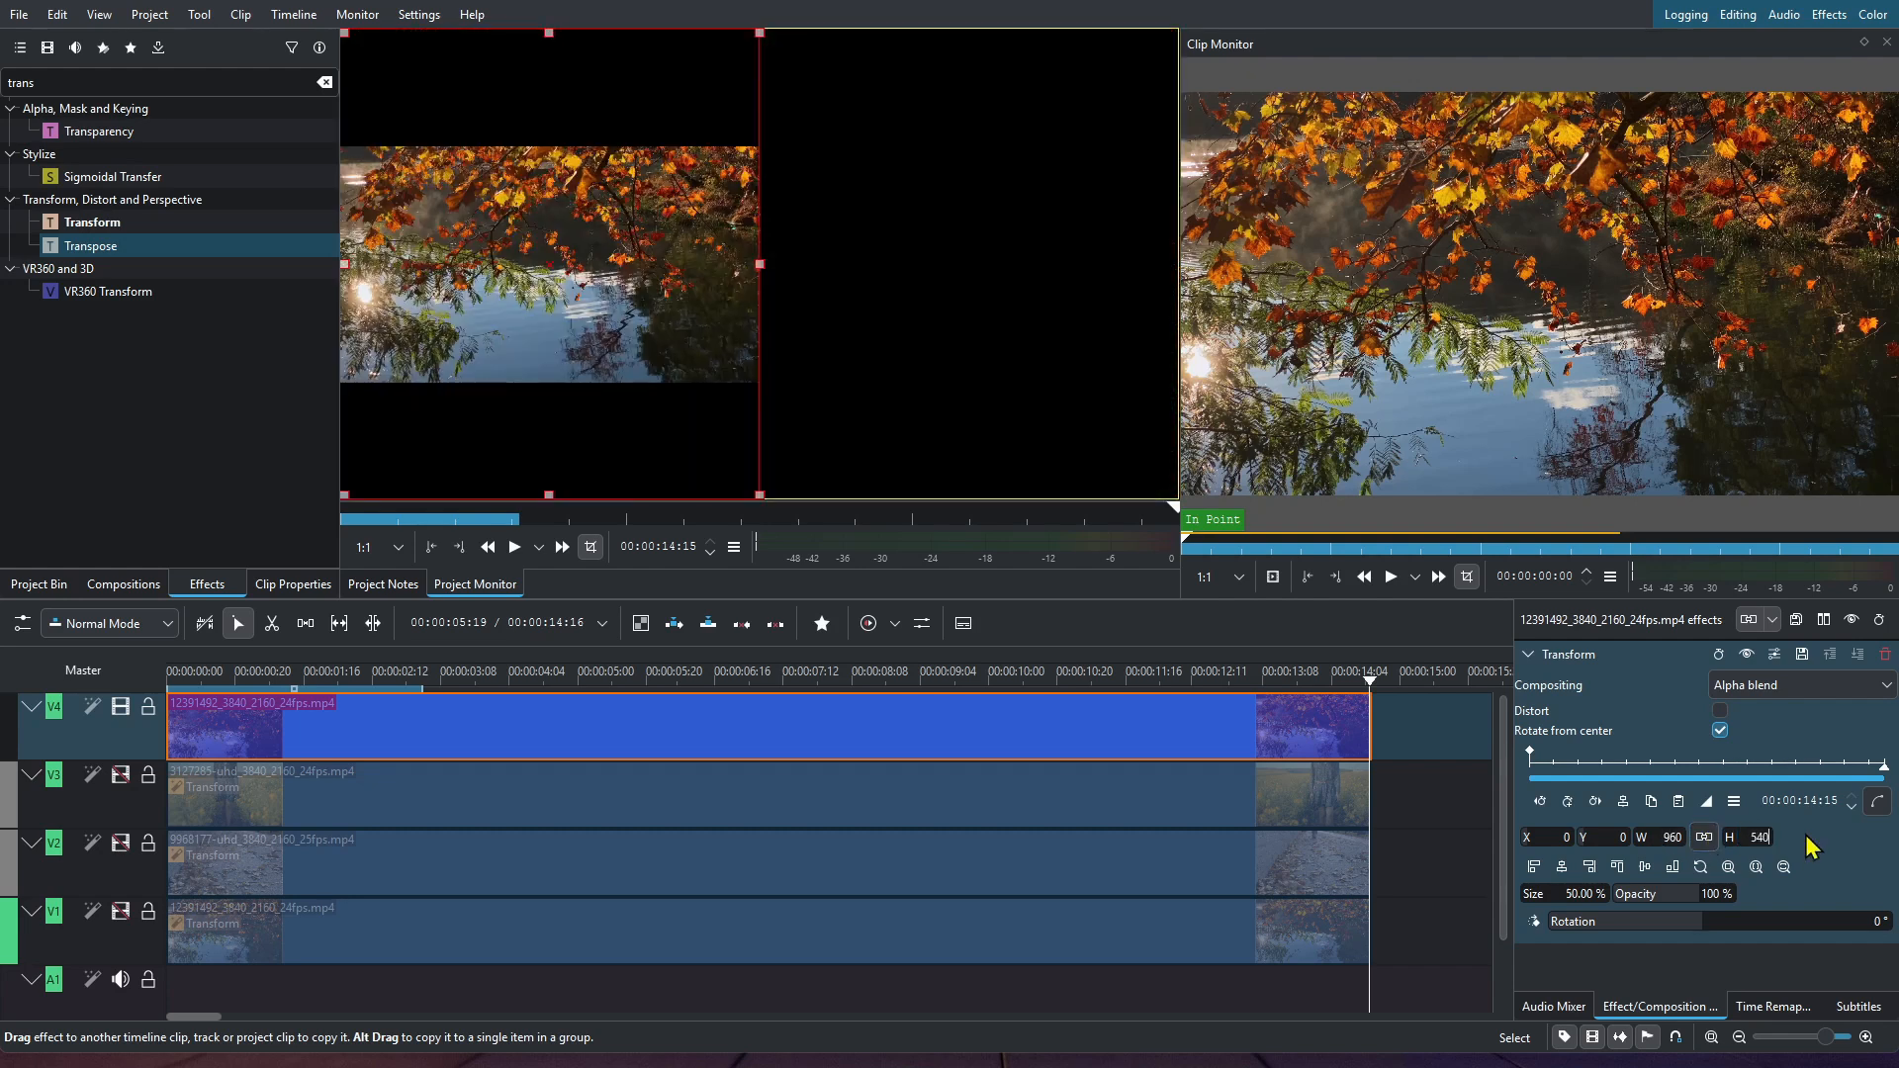
{"action": "key", "text": "Return"}
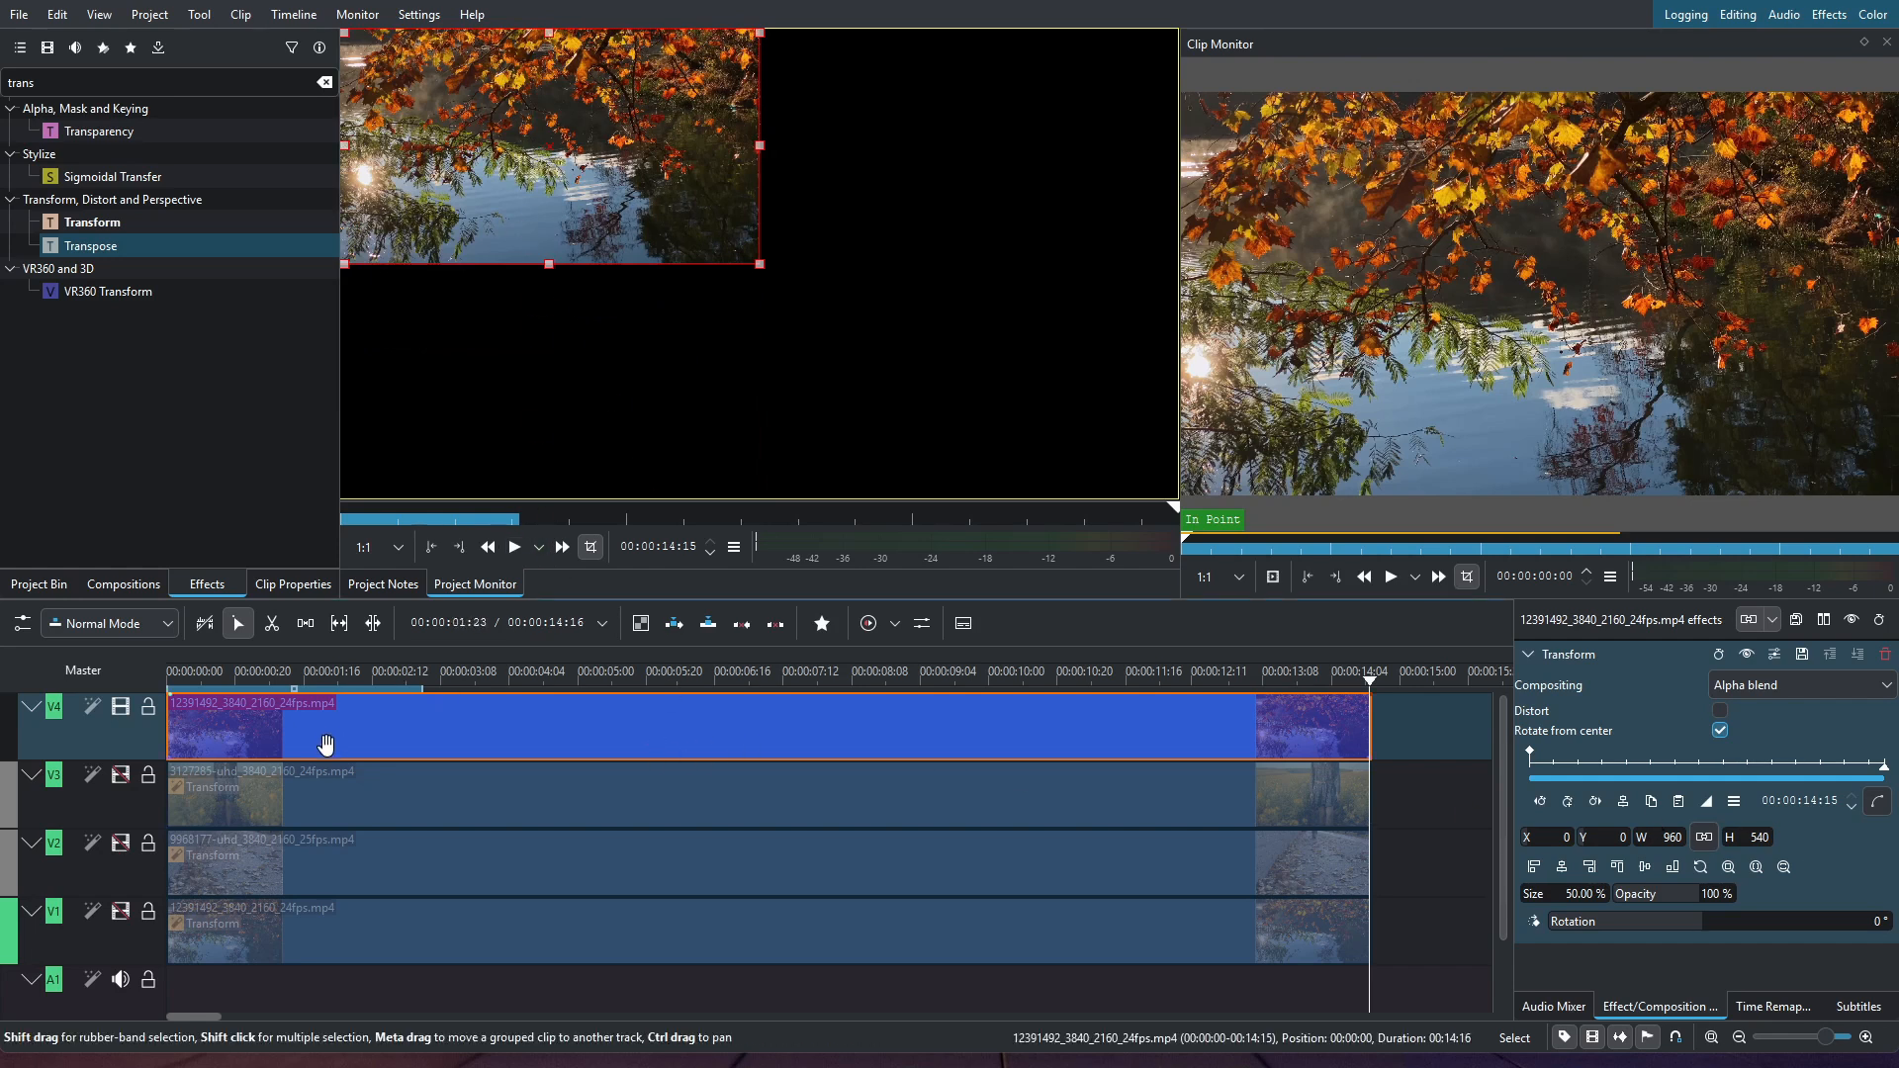
Step: Show only track V3, set its clip's Transform width to 960 and align it to the frame's right edge
{"action": "left_click", "coordinate": [121, 706]}
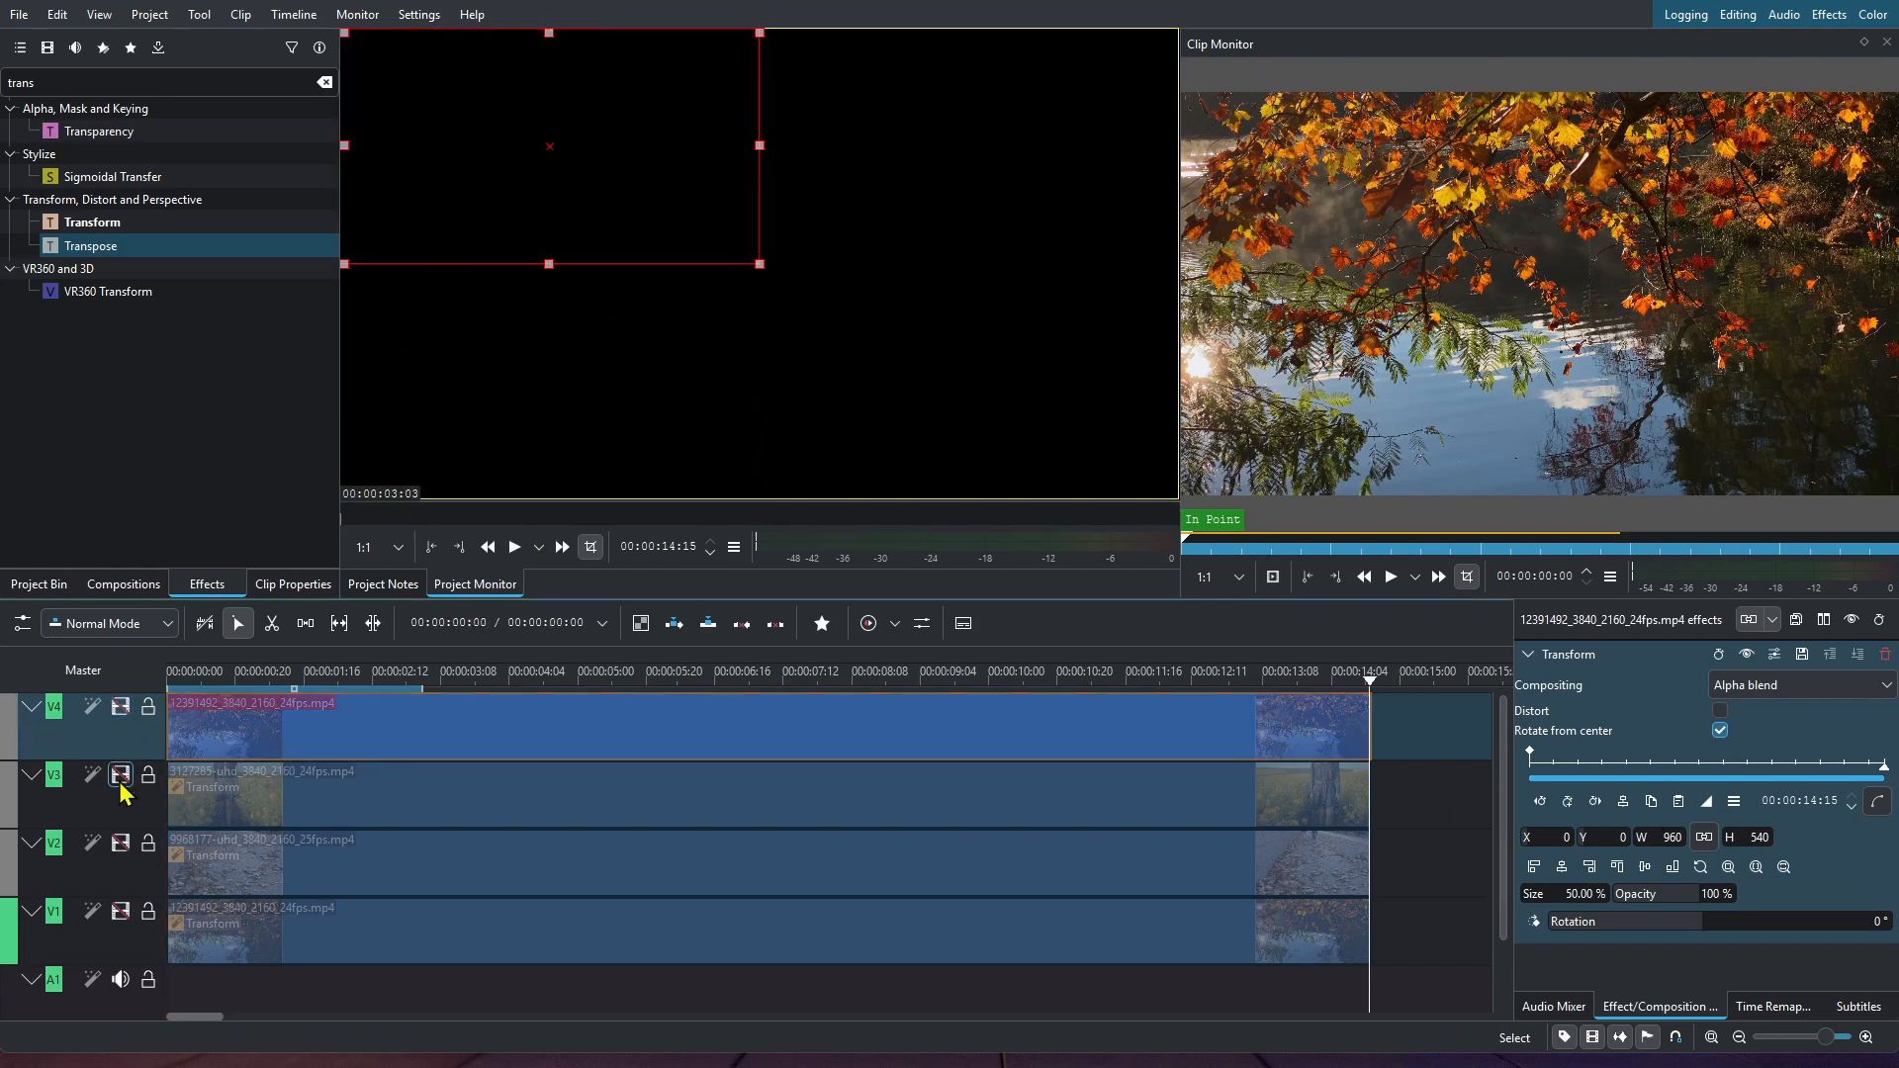
{"action": "left_click", "coordinate": [121, 782]}
{"action": "left_click", "coordinate": [338, 792]}
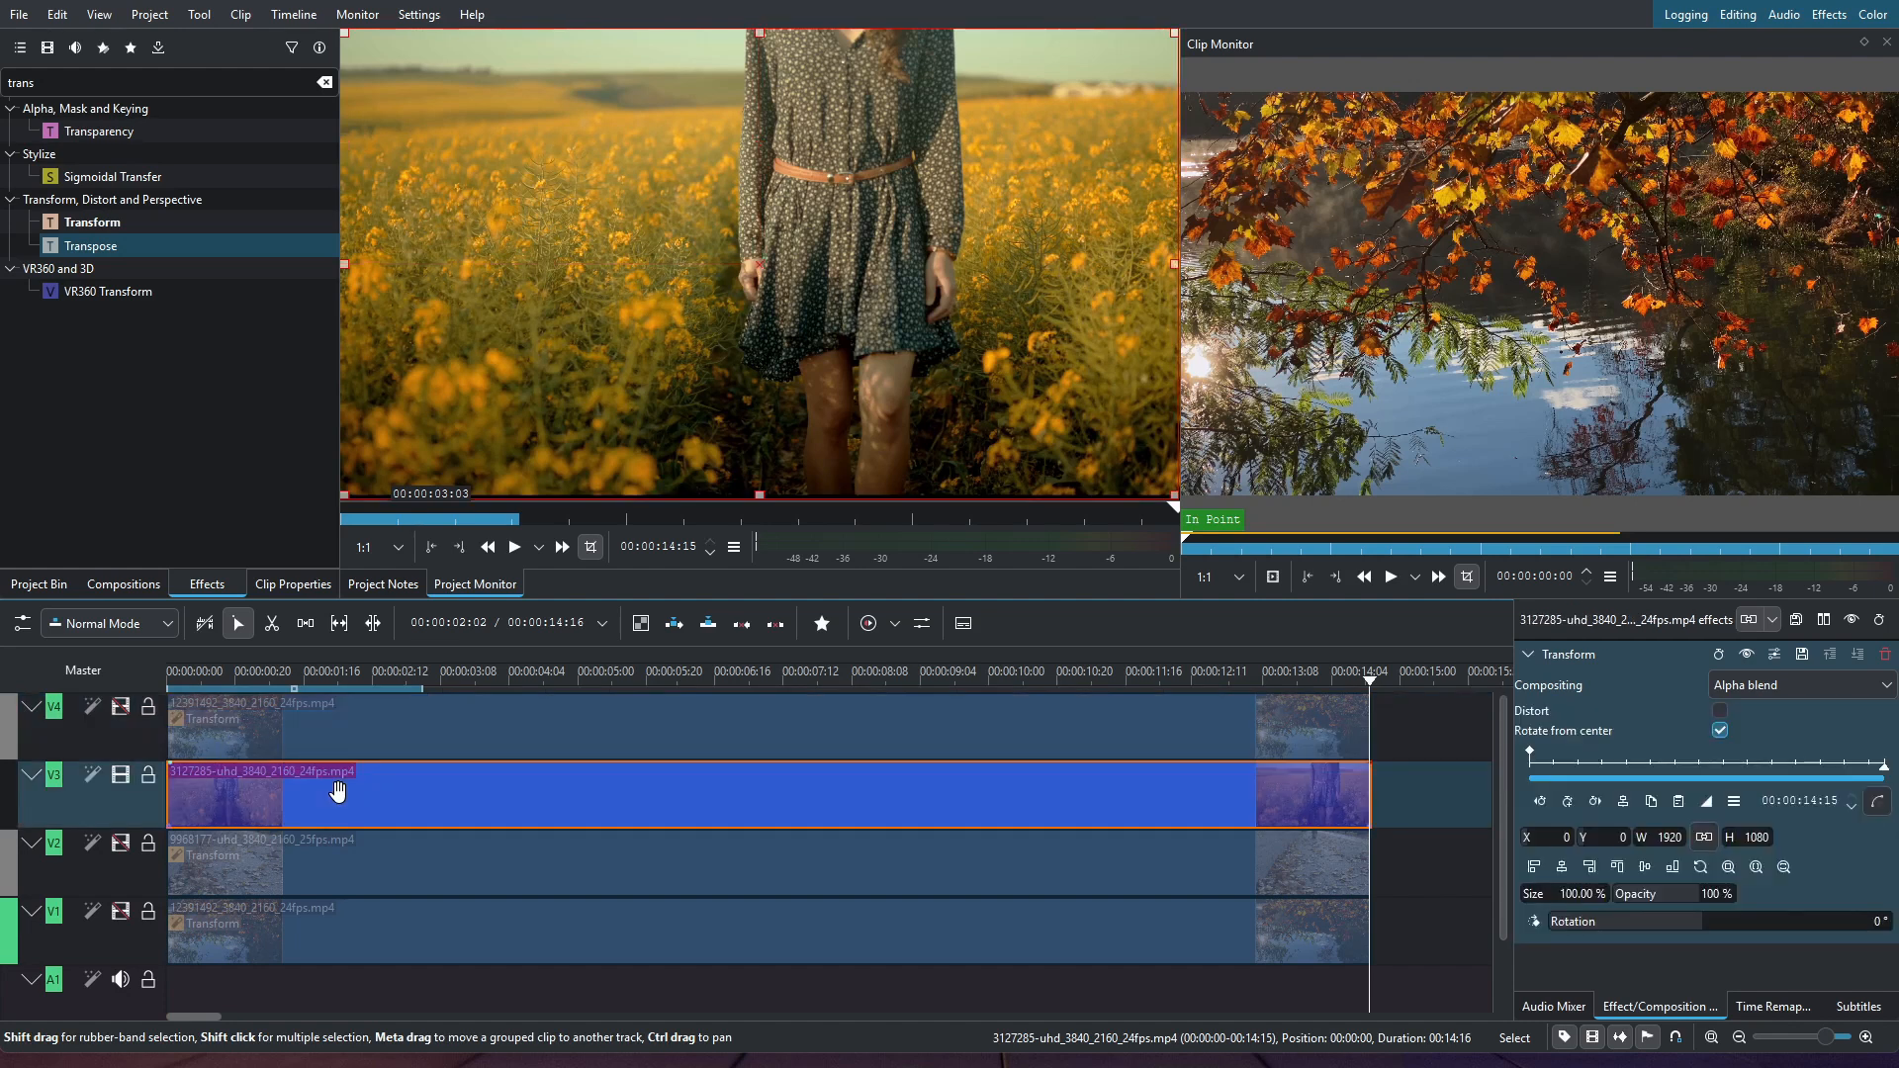
{"action": "left_click", "coordinate": [1668, 837]}
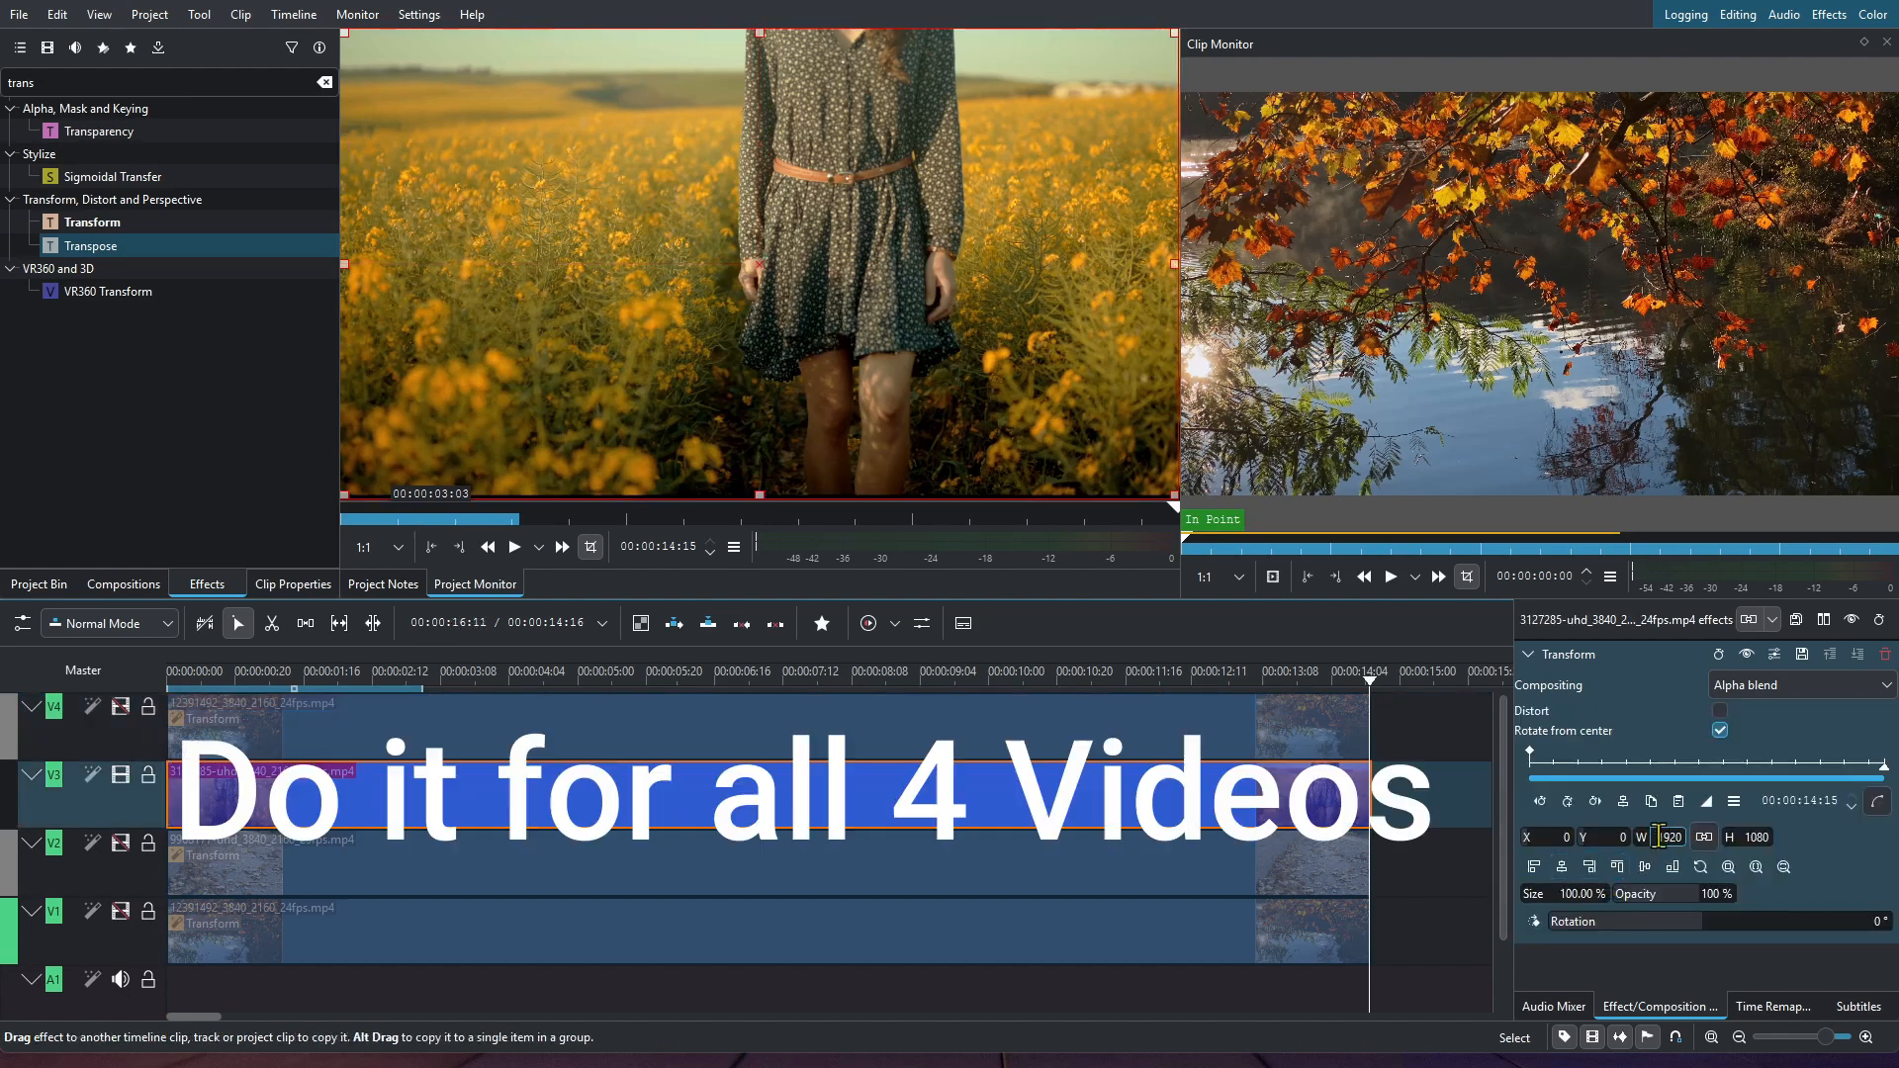
{"action": "type", "text": "960"}
{"action": "key", "text": "Return"}
{"action": "left_click", "coordinate": [1590, 867]}
Step: Show only track V2, set its clip's Transform size to 960 by 540 and place it at about X 17, Y 526
{"action": "left_click", "coordinate": [338, 732]}
{"action": "left_click", "coordinate": [120, 776]}
{"action": "left_click", "coordinate": [121, 844]}
{"action": "left_click", "coordinate": [337, 866]}
{"action": "left_click", "coordinate": [1671, 838]}
{"action": "type", "text": "960"}
{"action": "key", "text": "Return"}
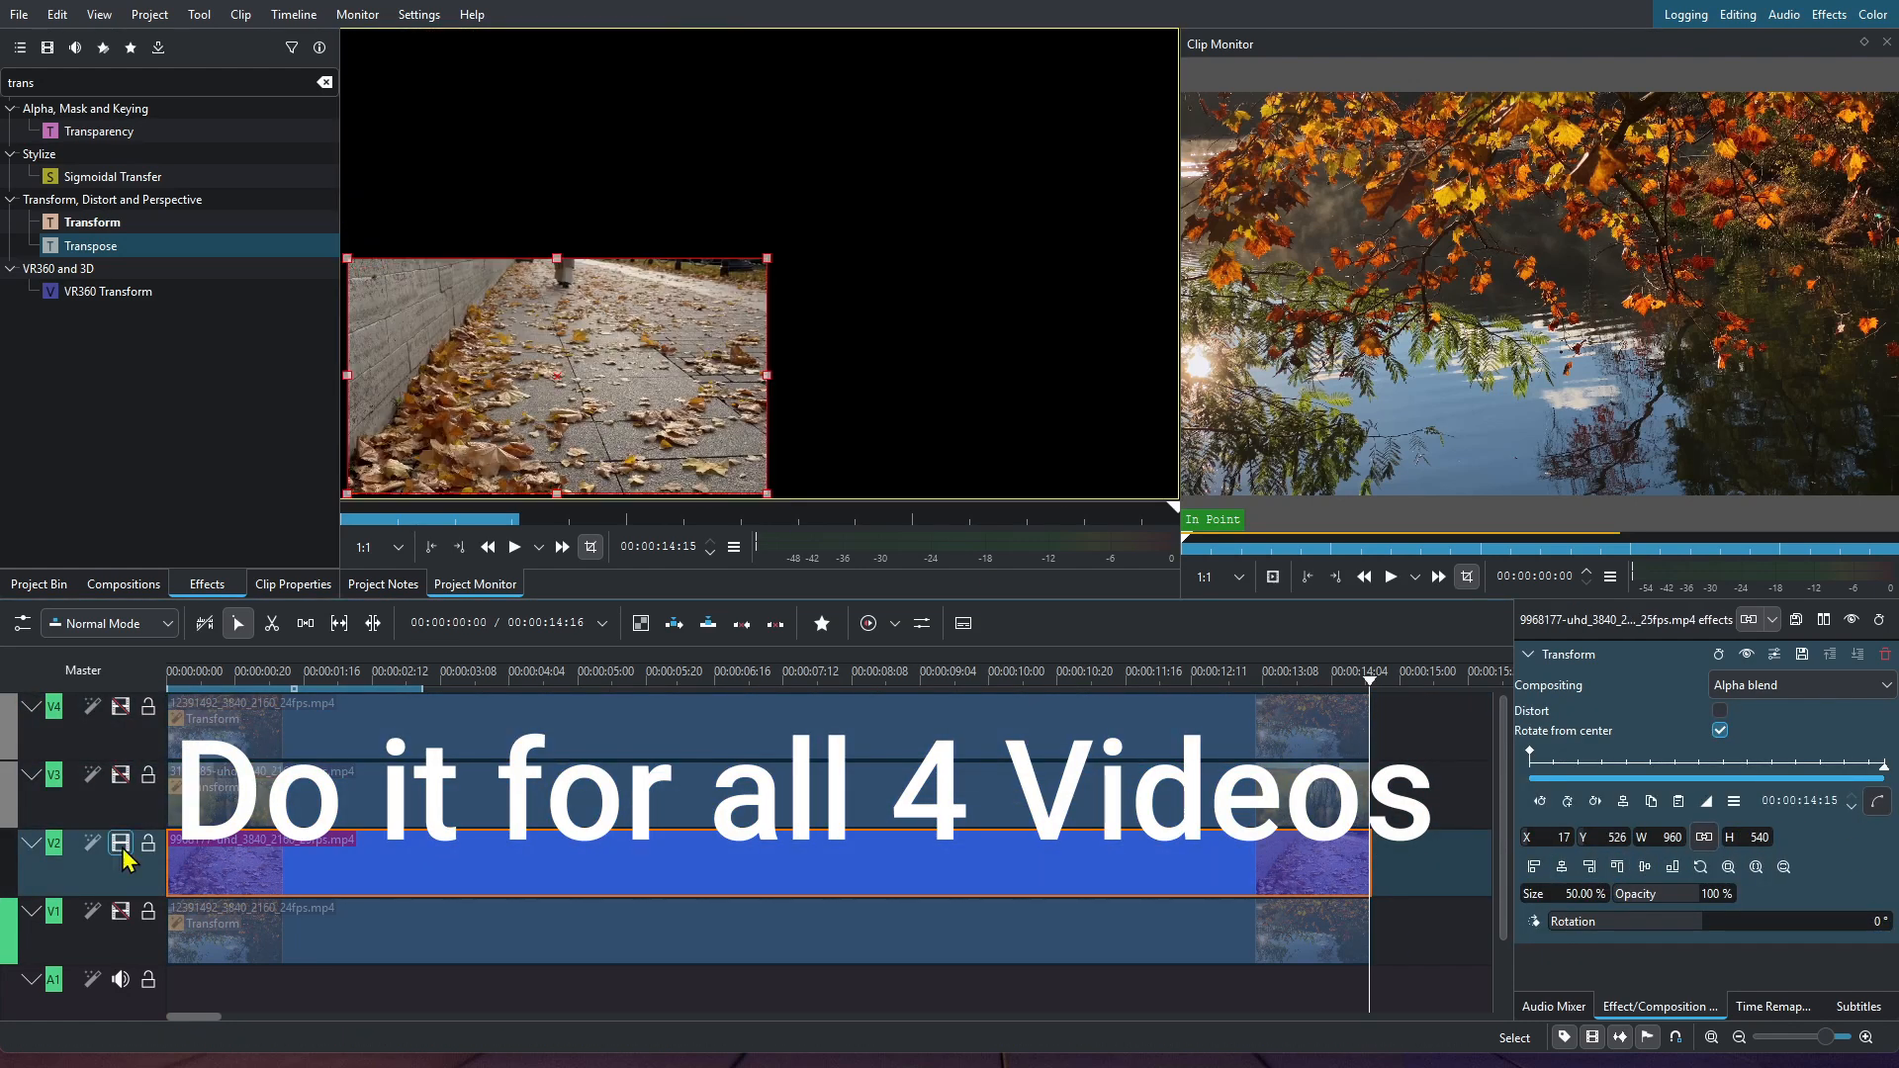
Step: Place the V1 clip's 960 by 540 frame in the bottom-right quarter at about X 951, Y 529, and show tracks V2, V3 and V4 again
{"action": "left_click_drag", "start_coordinate": [630, 192], "coordinate": [1046, 424]}
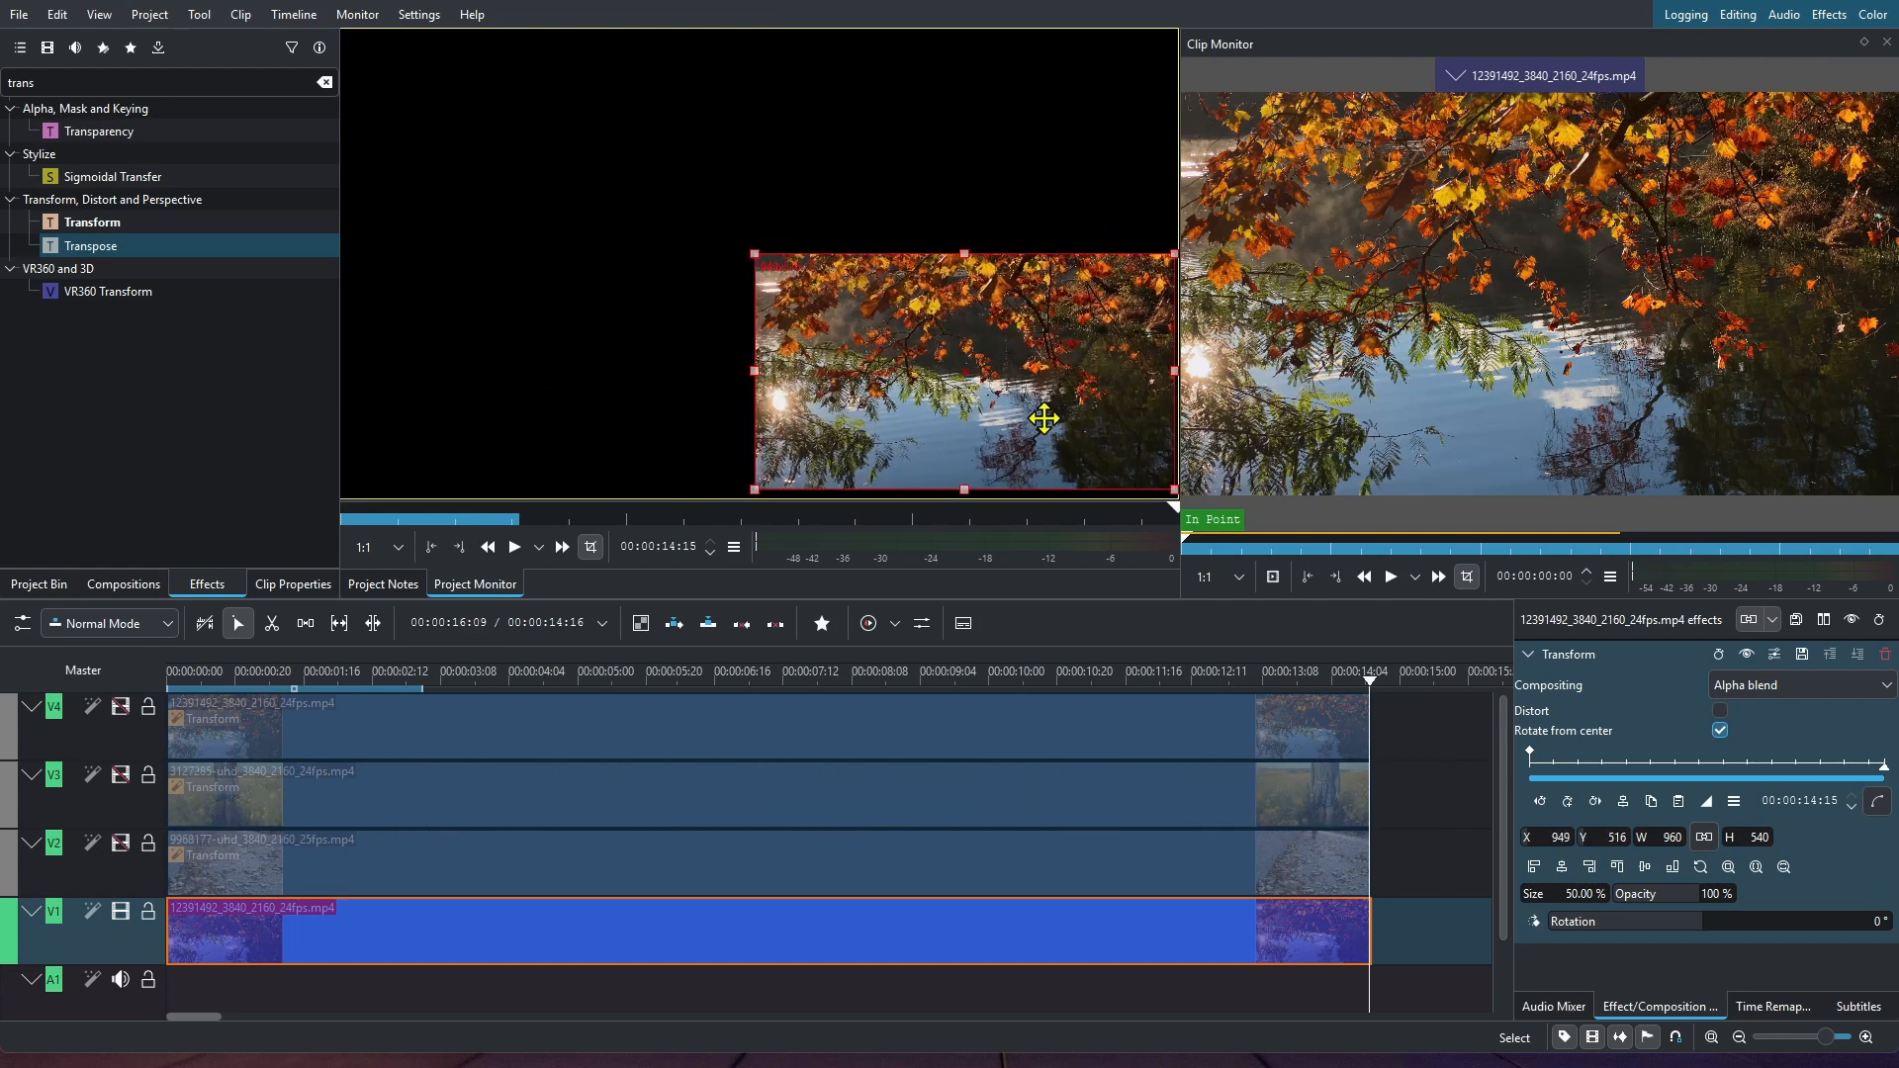
{"action": "left_click", "coordinate": [121, 843]}
{"action": "left_click", "coordinate": [121, 776]}
{"action": "left_click", "coordinate": [121, 706]}
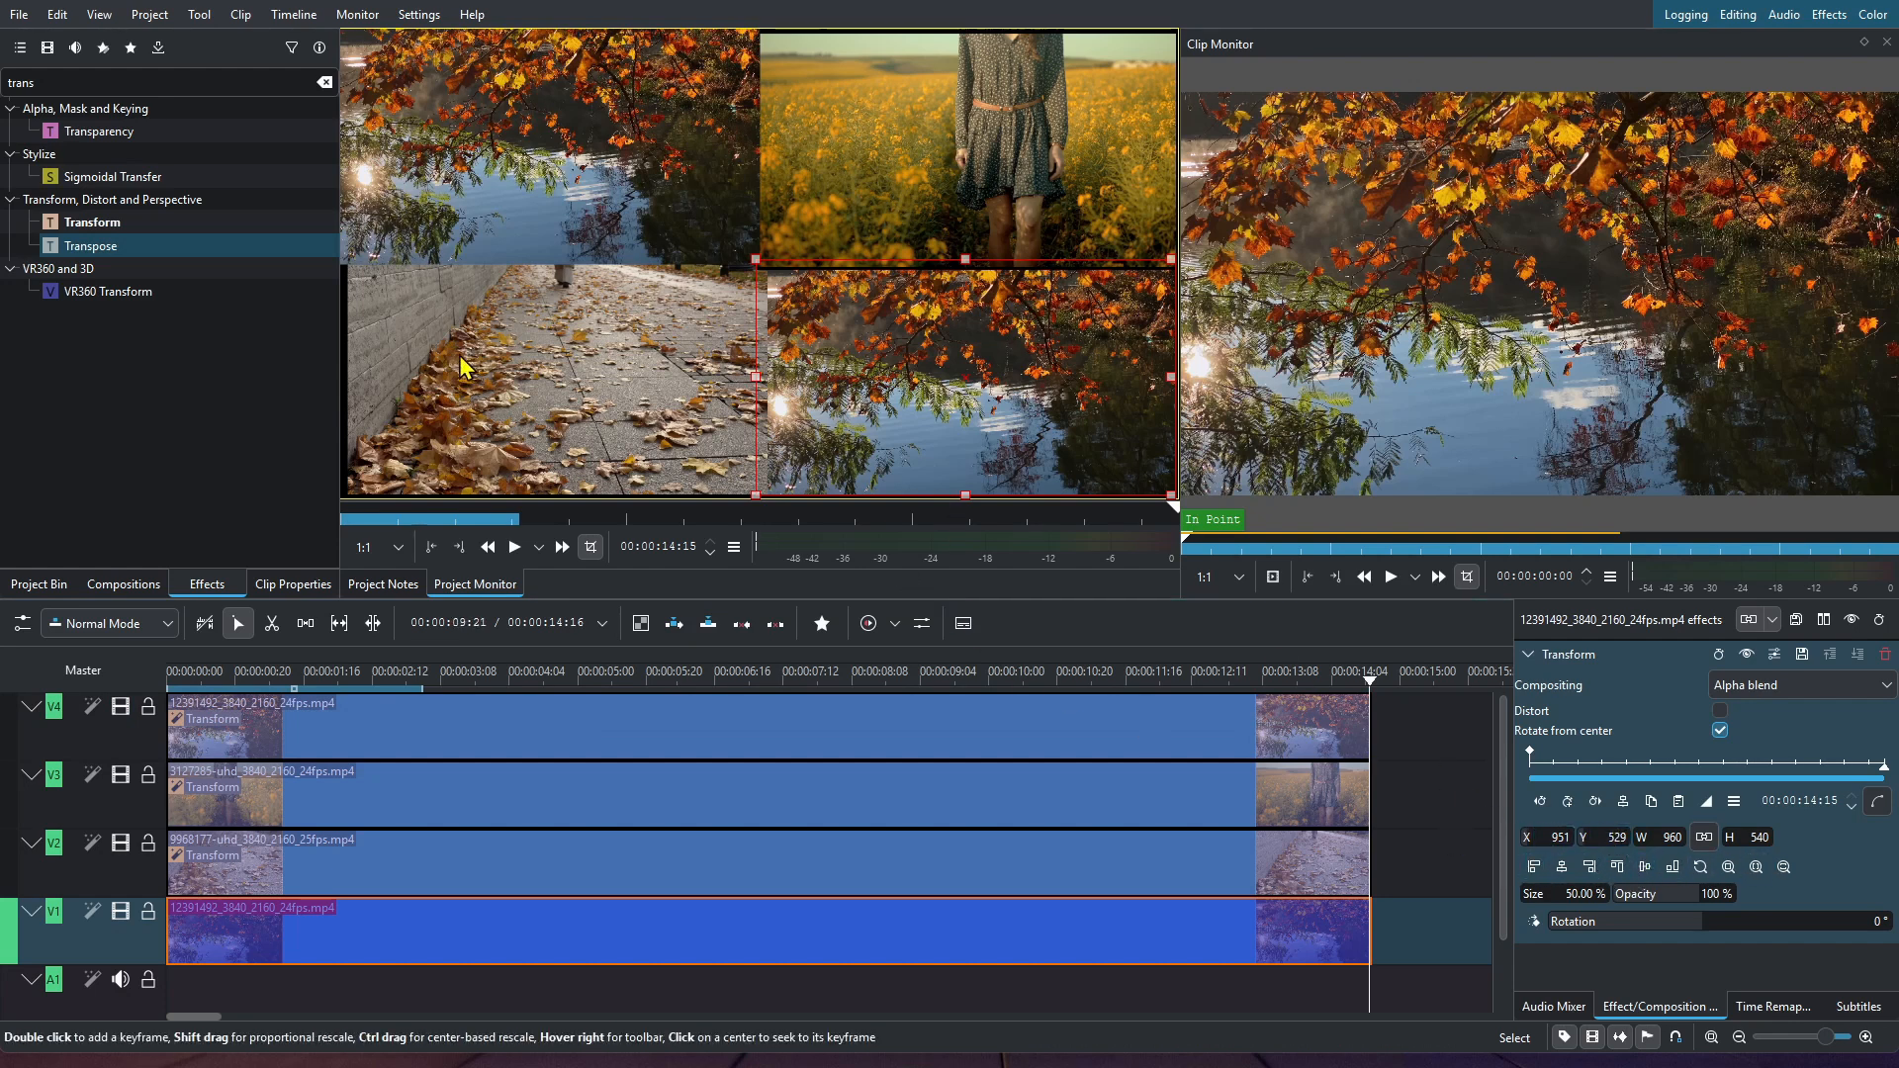
Step: Nudge the V2 clip's Transform to about X -8, Y 524 and select the V1 clip to close the gaps between quarters
{"action": "left_click", "coordinate": [421, 843]}
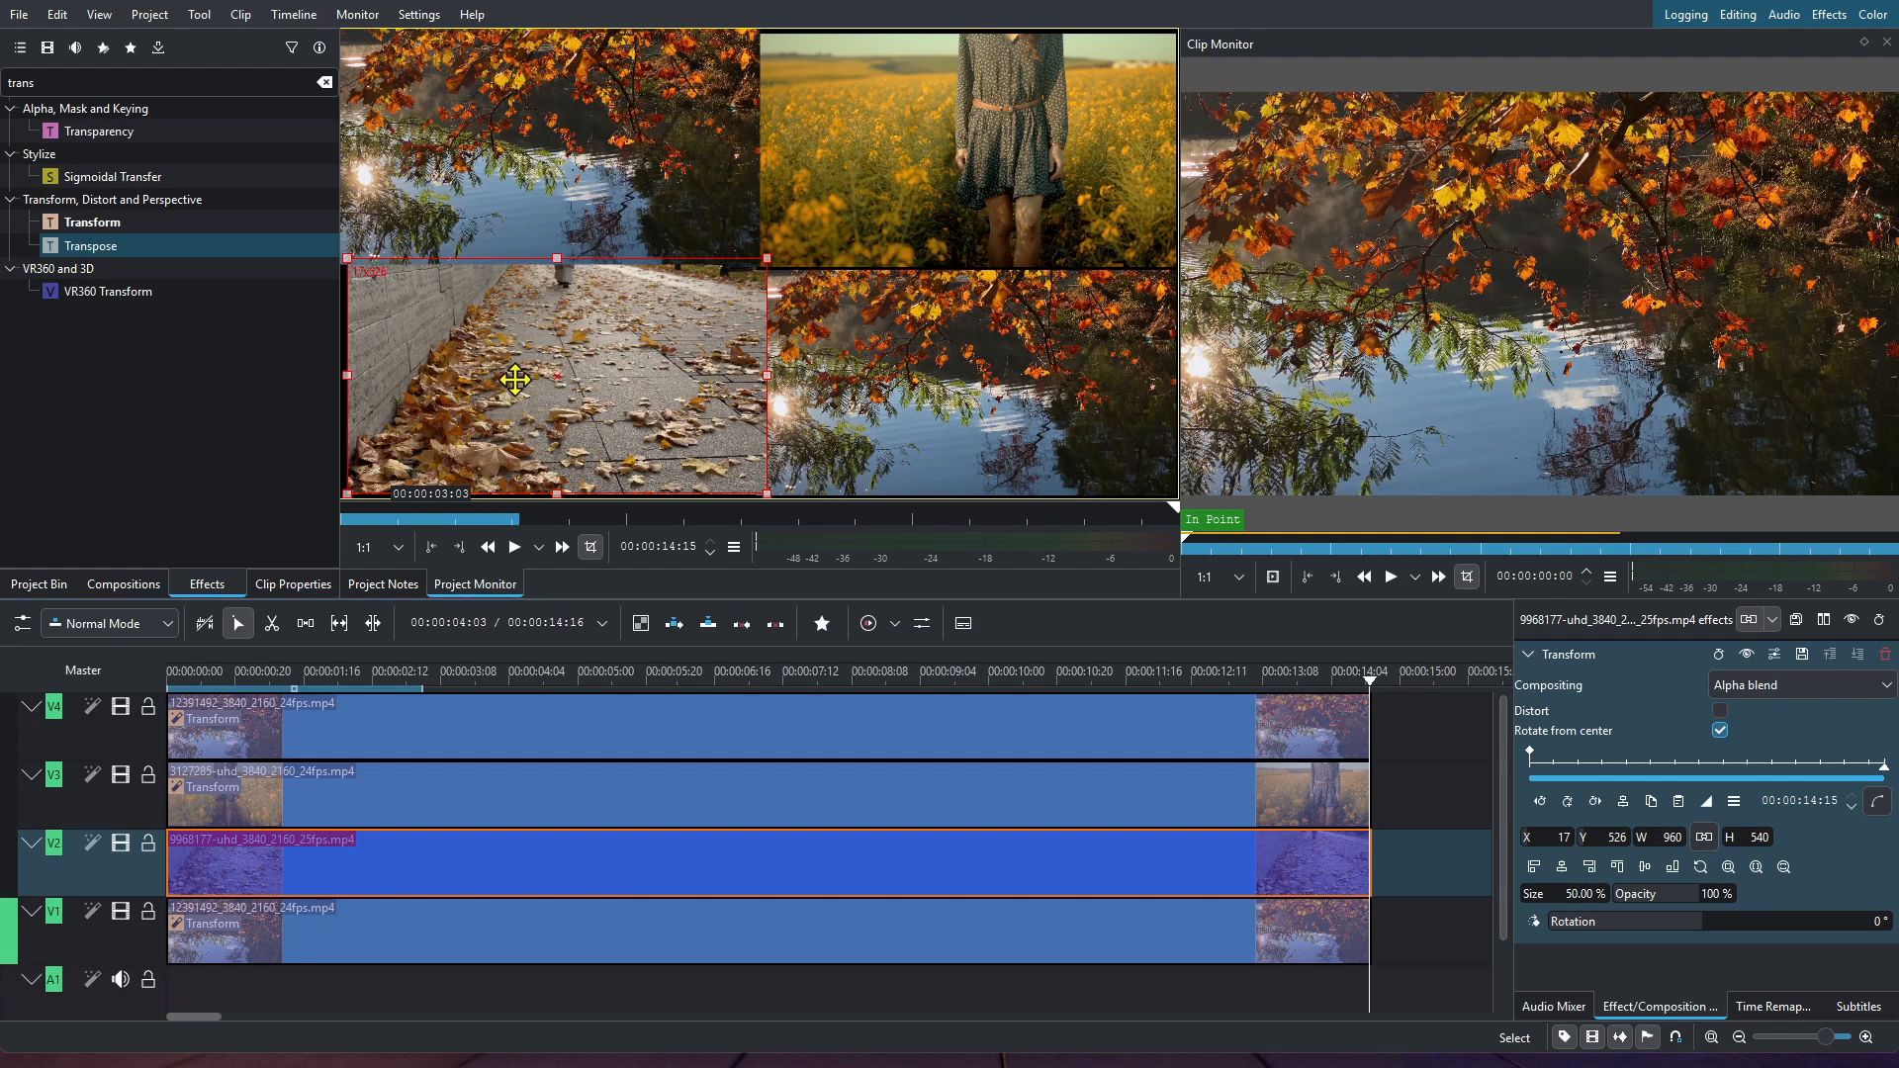
{"action": "left_click_drag", "start_coordinate": [514, 380], "coordinate": [503, 379]}
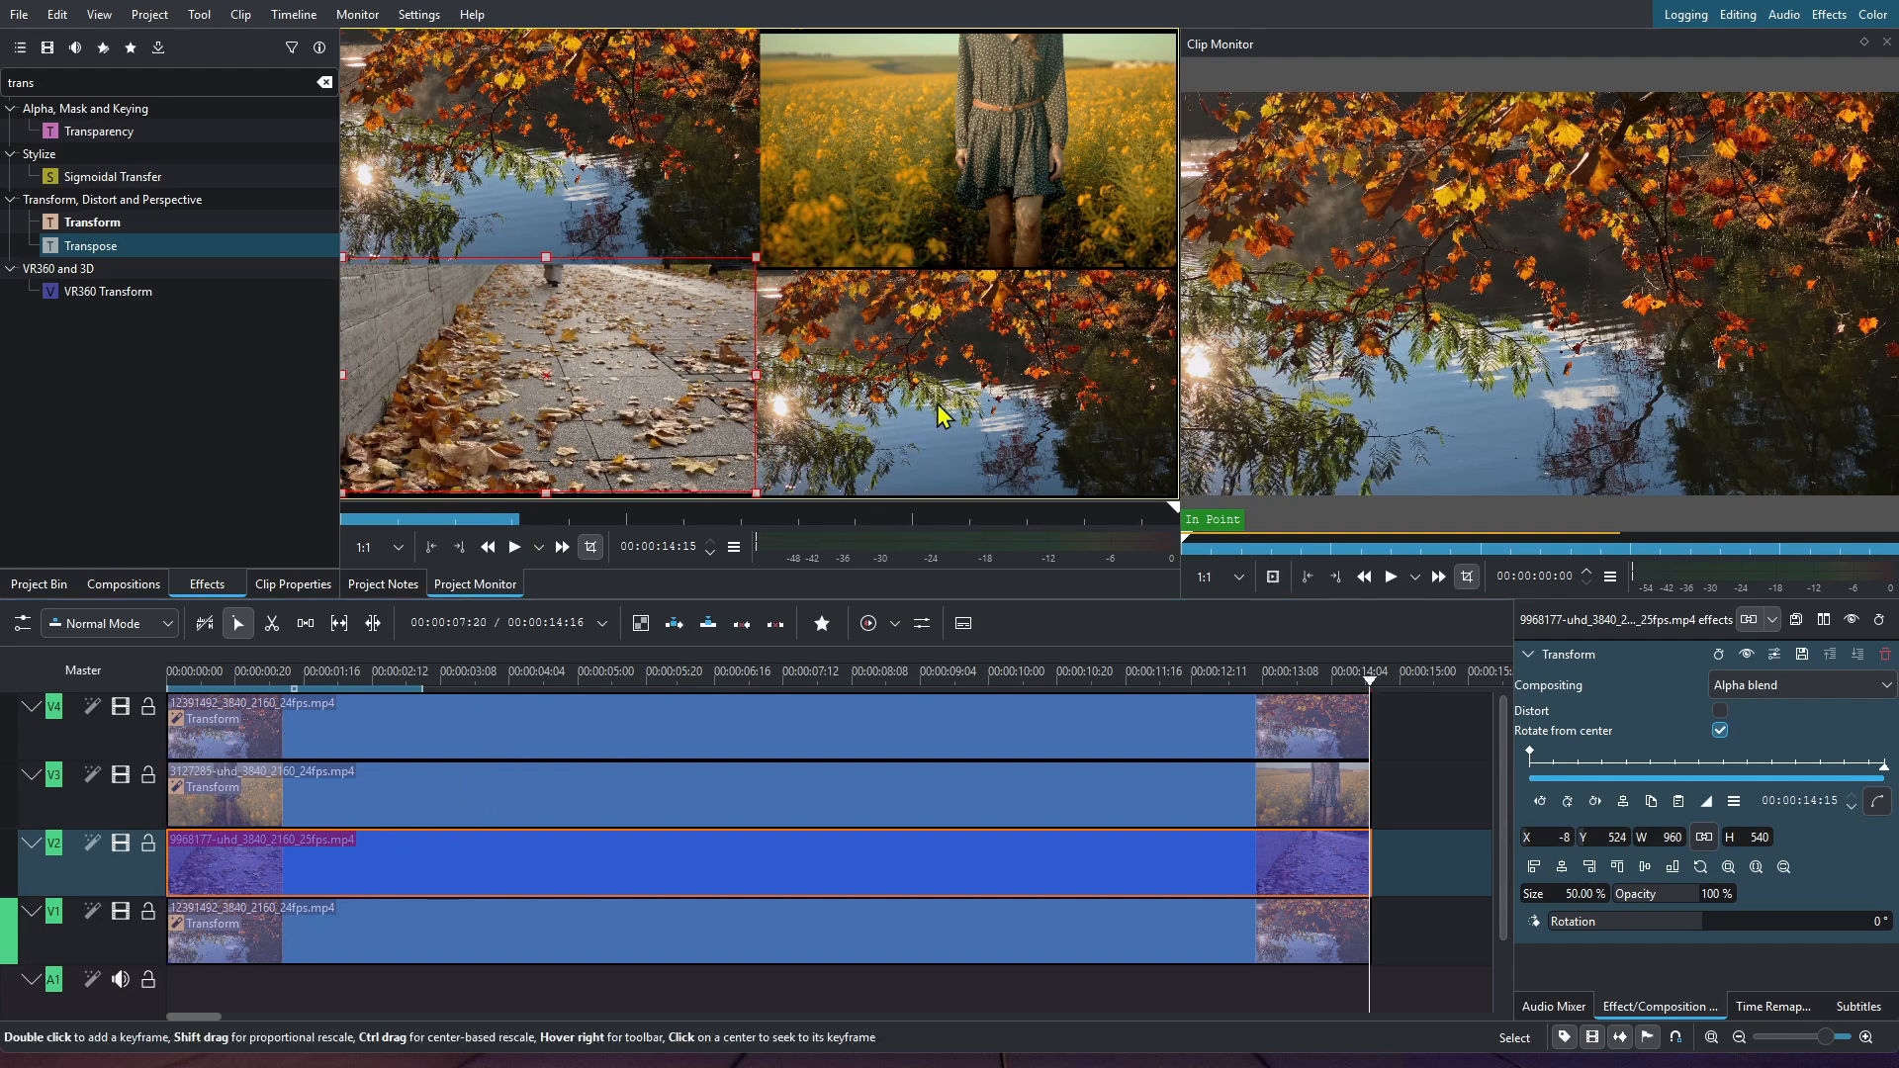
{"action": "left_click", "coordinate": [585, 903]}
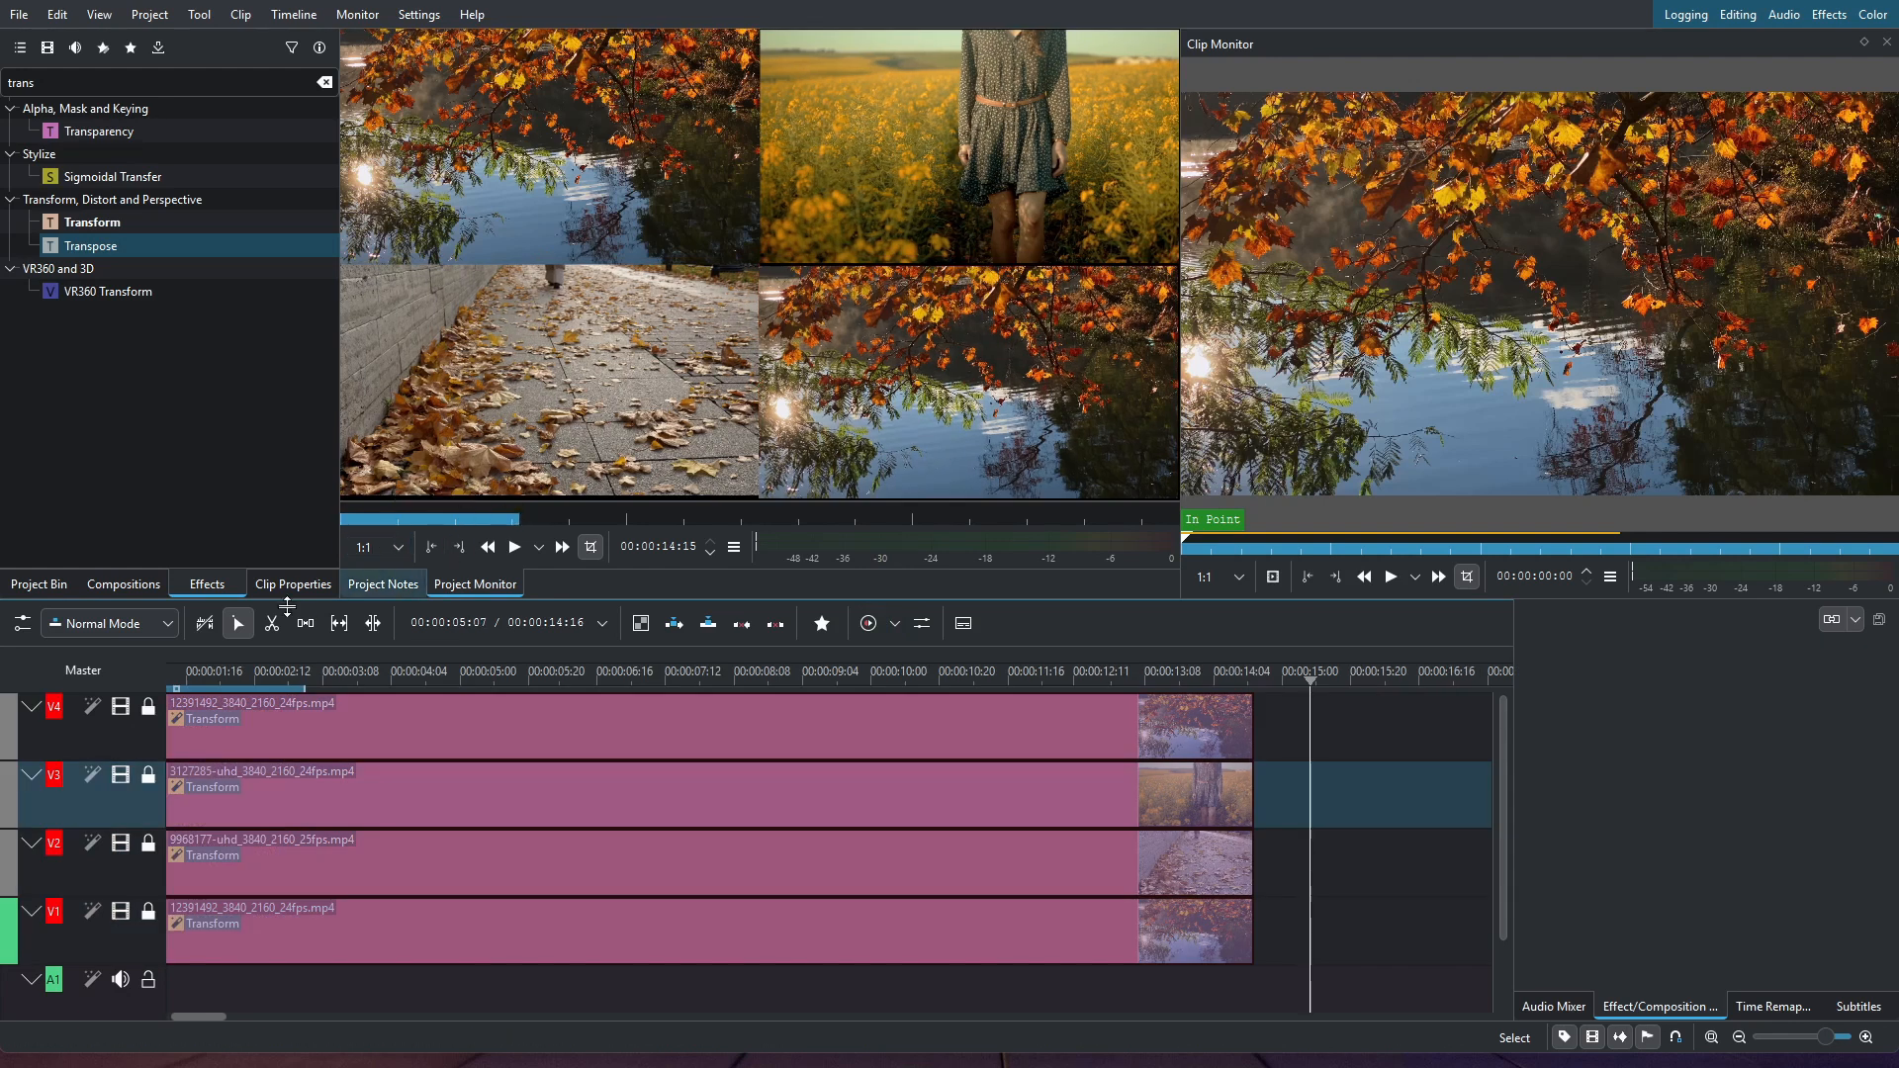
Step: Play the four-clip multiscreen from the start of the timeline
{"action": "left_click", "coordinate": [188, 682]}
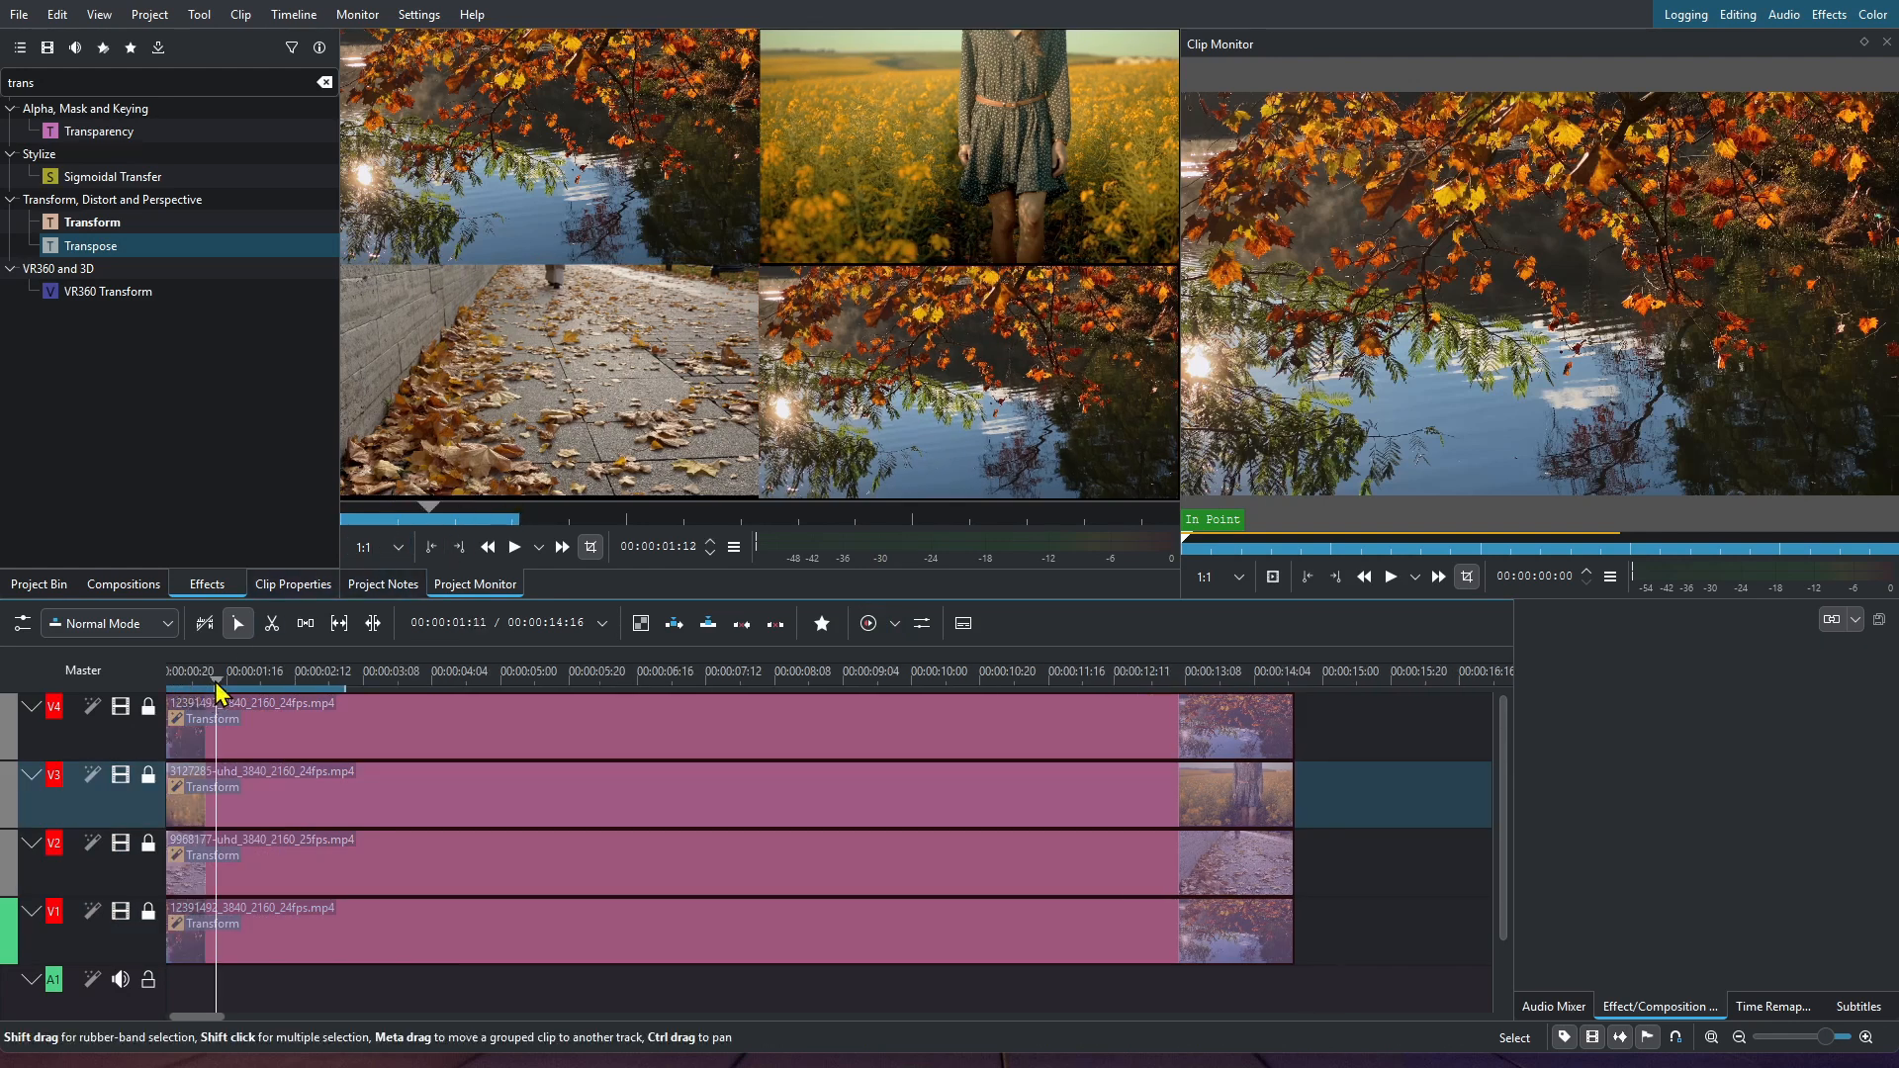
{"action": "left_click_drag", "start_coordinate": [220, 692], "coordinate": [140, 683]}
{"action": "key", "text": "space"}
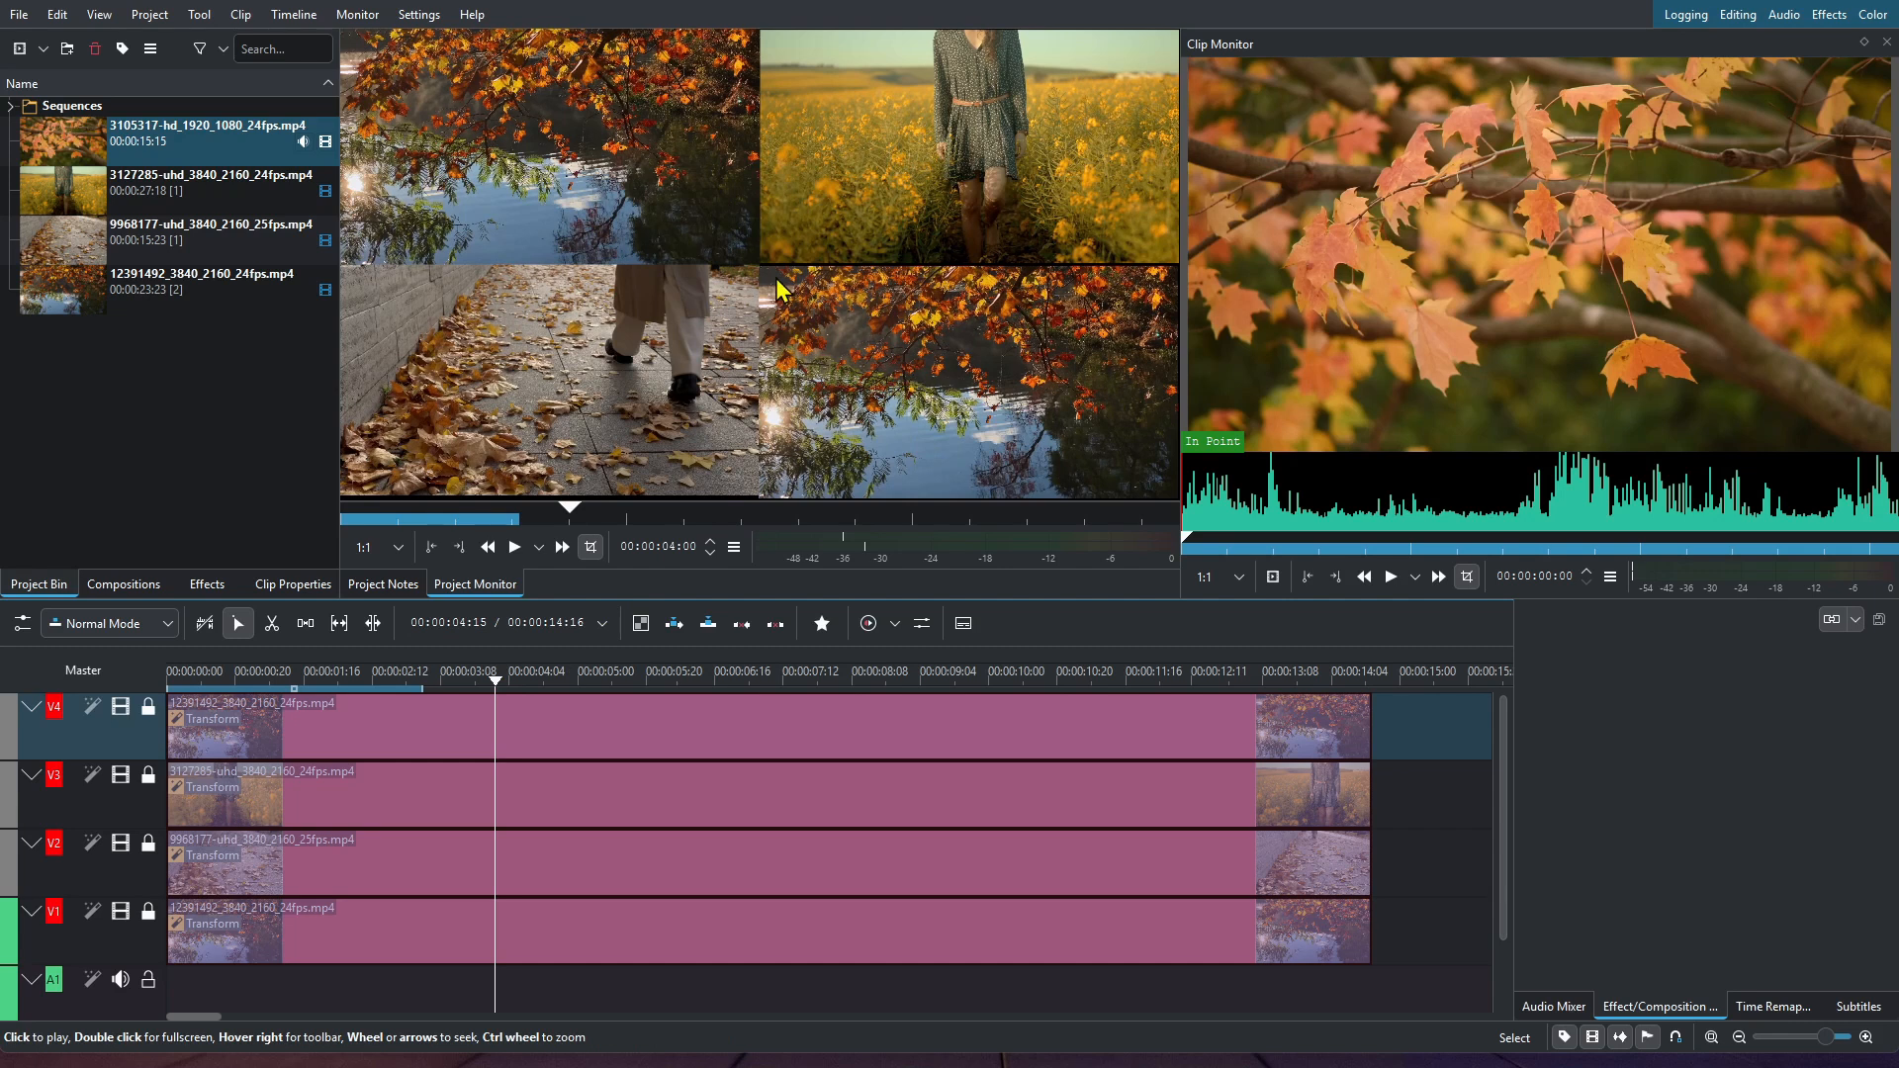
Step: Stack three clips on tracks V1 to V3, search the effects for "crop", and apply Crop by padding to the V3 clip
{"action": "left_click", "coordinate": [67, 150]}
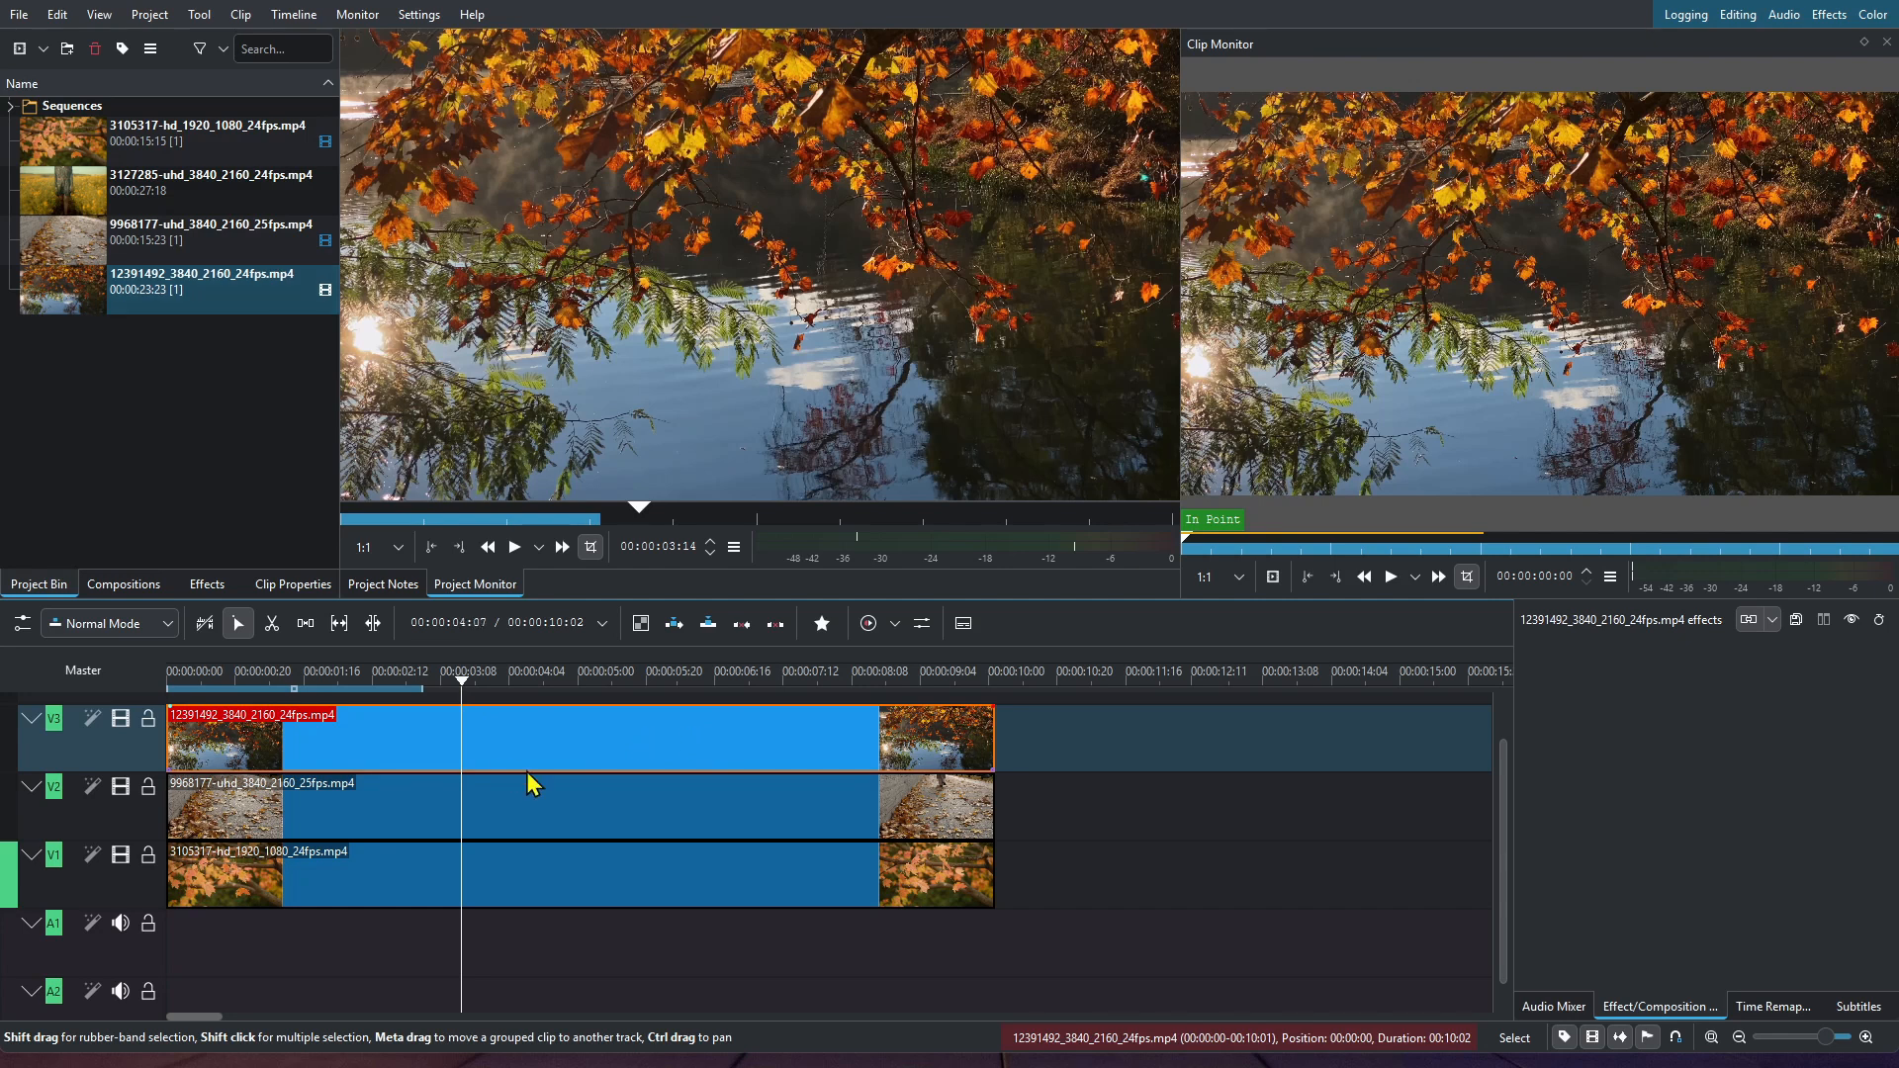
{"action": "left_click", "coordinate": [217, 588]}
{"action": "left_click", "coordinate": [97, 79]}
{"action": "key", "text": "ctrl+a"}
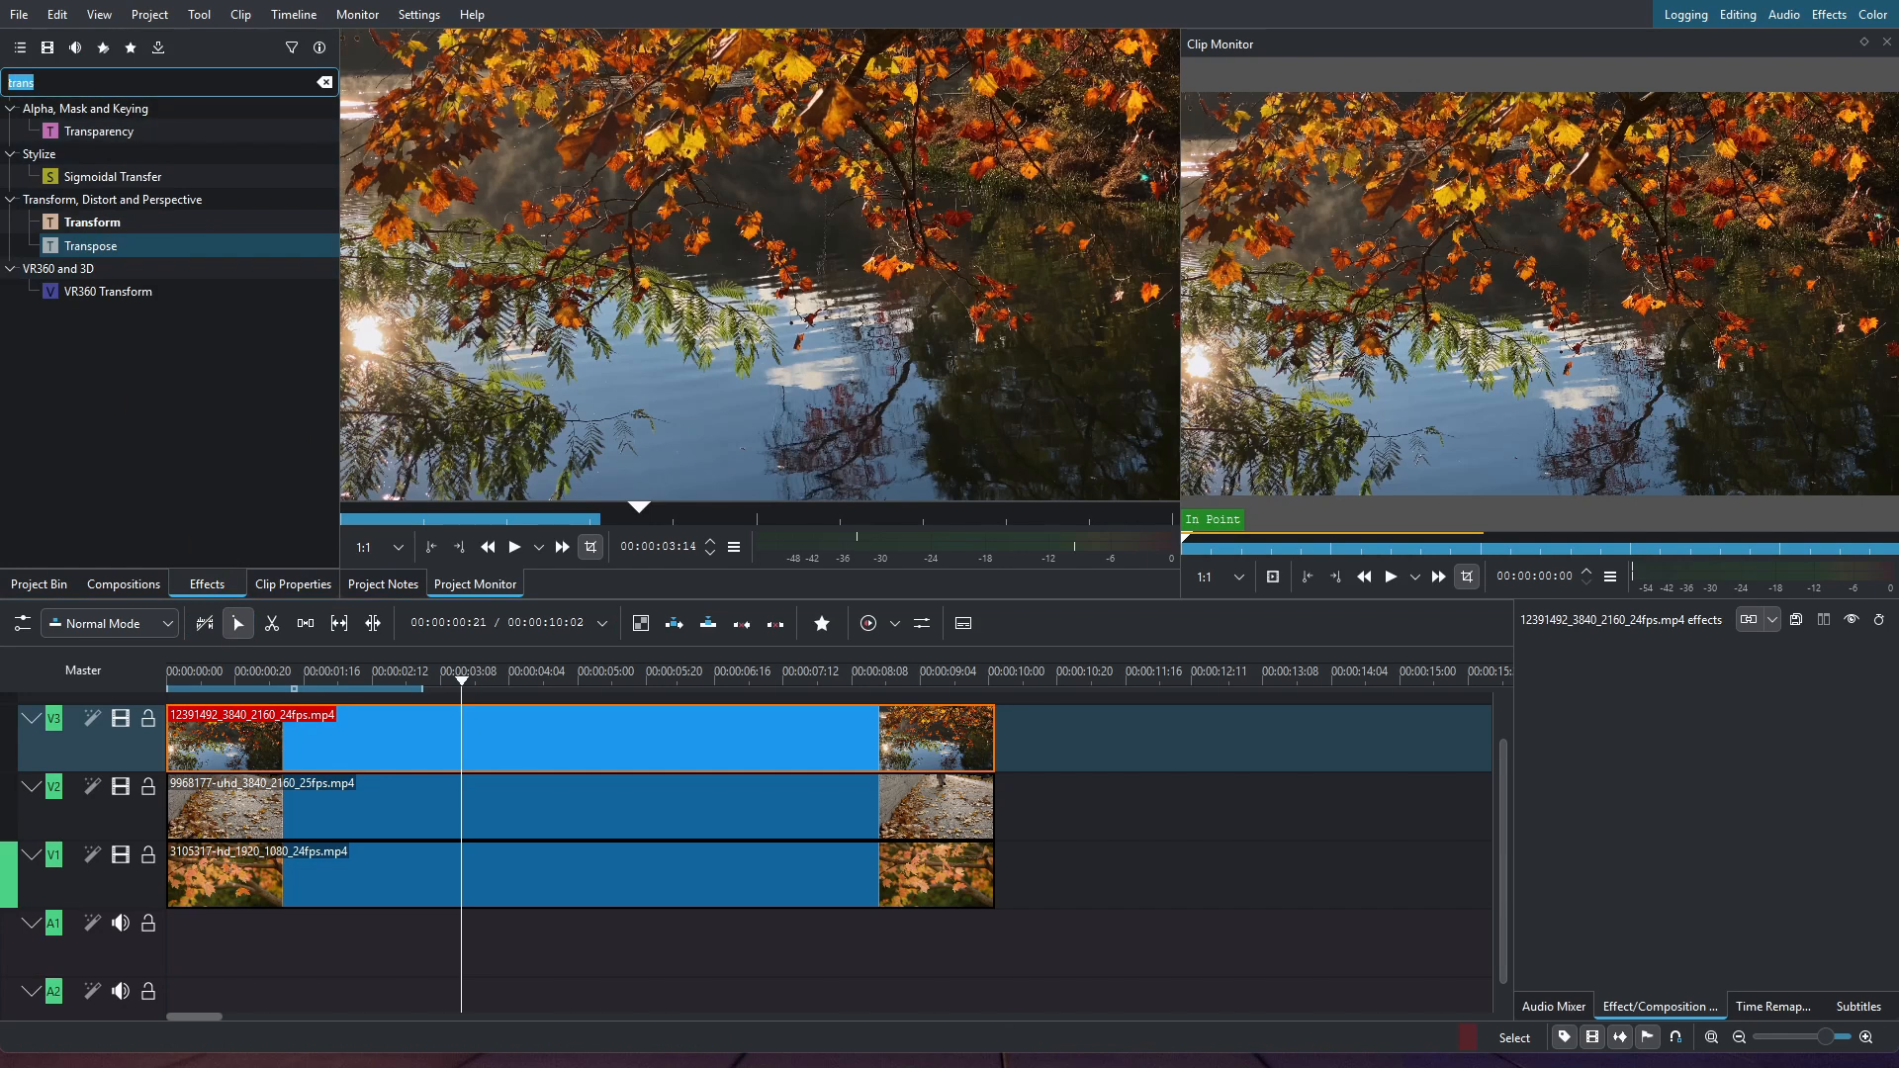
{"action": "type", "text": "crop"}
{"action": "key", "text": "Return"}
{"action": "scroll", "coordinate": [156, 435], "scroll_direction": "down", "scroll_amount": 3}
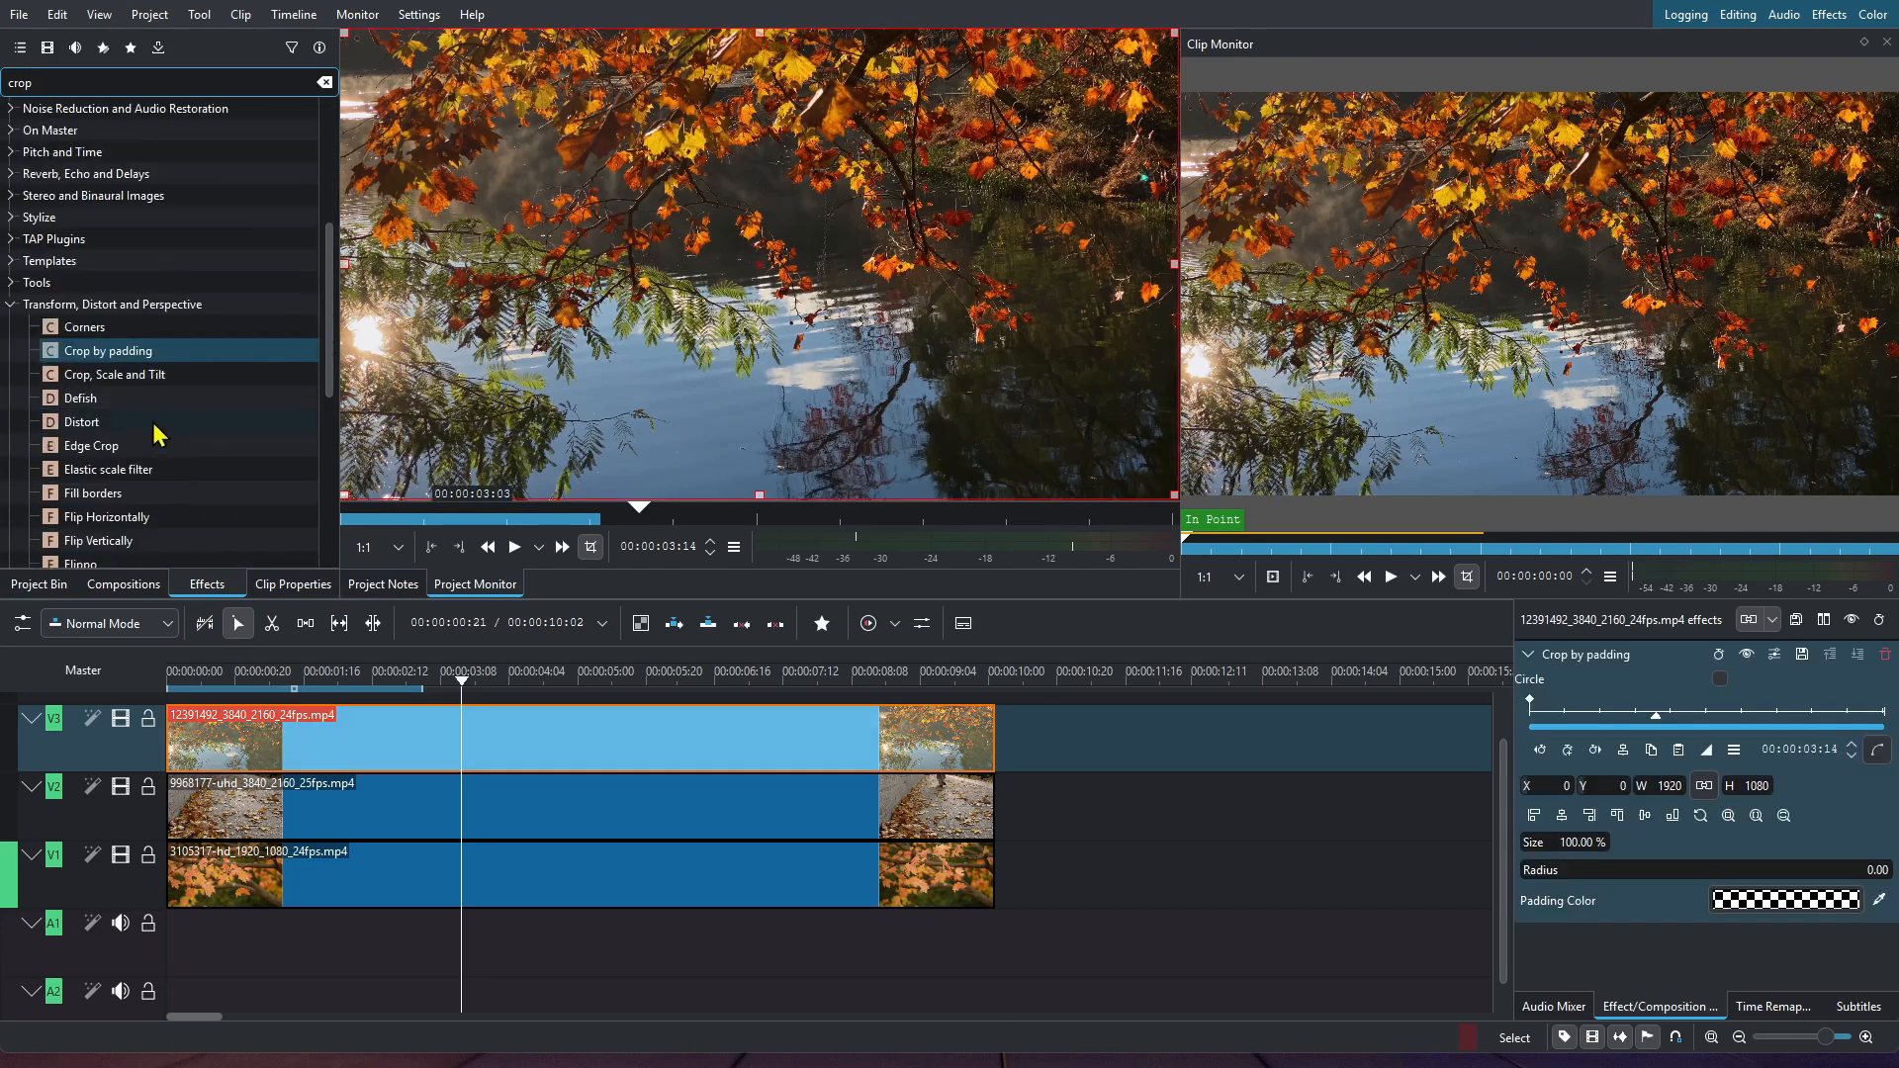
Step: Apply the Crop, Scale and Tilt effect to the clips on tracks V3, V2 and V1
{"action": "left_click_drag", "start_coordinate": [105, 379], "coordinate": [443, 737]}
{"action": "left_click_drag", "start_coordinate": [158, 374], "coordinate": [552, 885]}
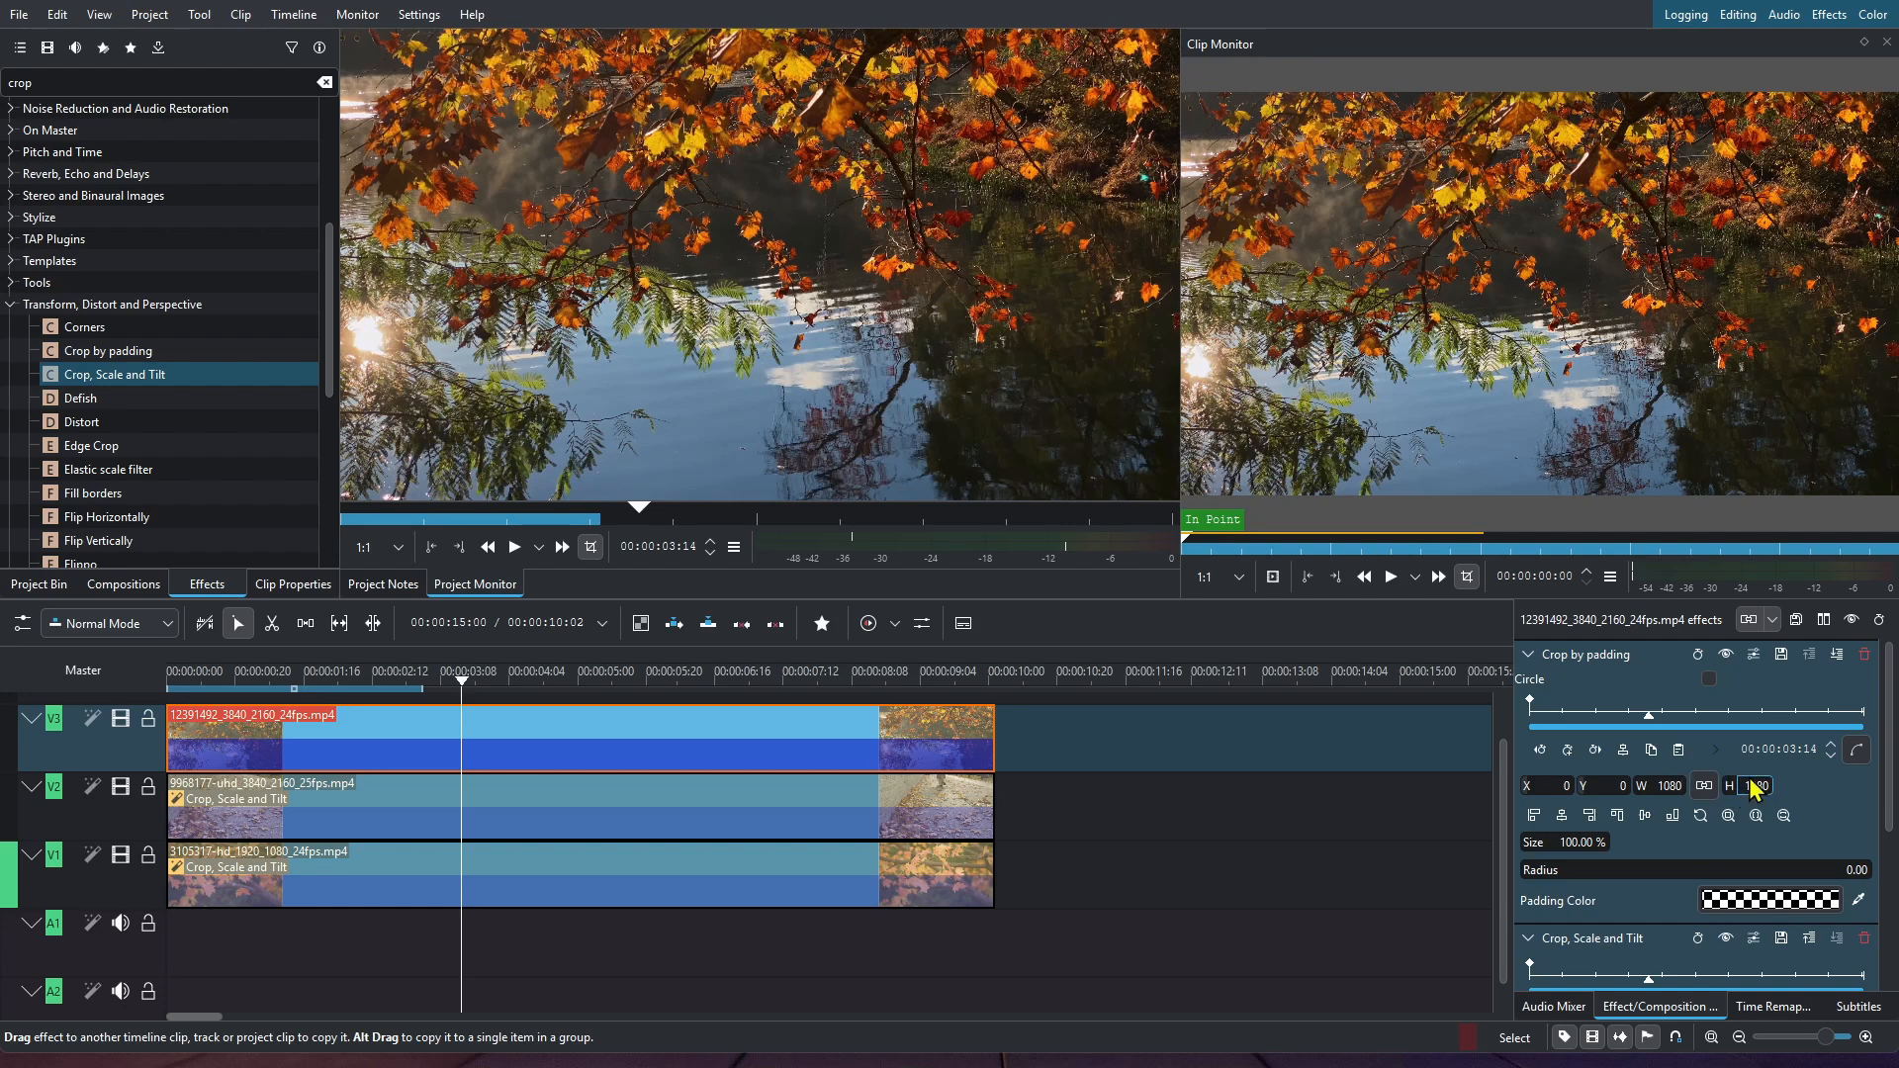
Step: Set the V3 clip's Crop by padding size to 1080 by 1920 and shrink it freehand to about 694 by 1072
{"action": "key", "text": "Return"}
{"action": "type", "text": "1920"}
{"action": "key", "text": "Return"}
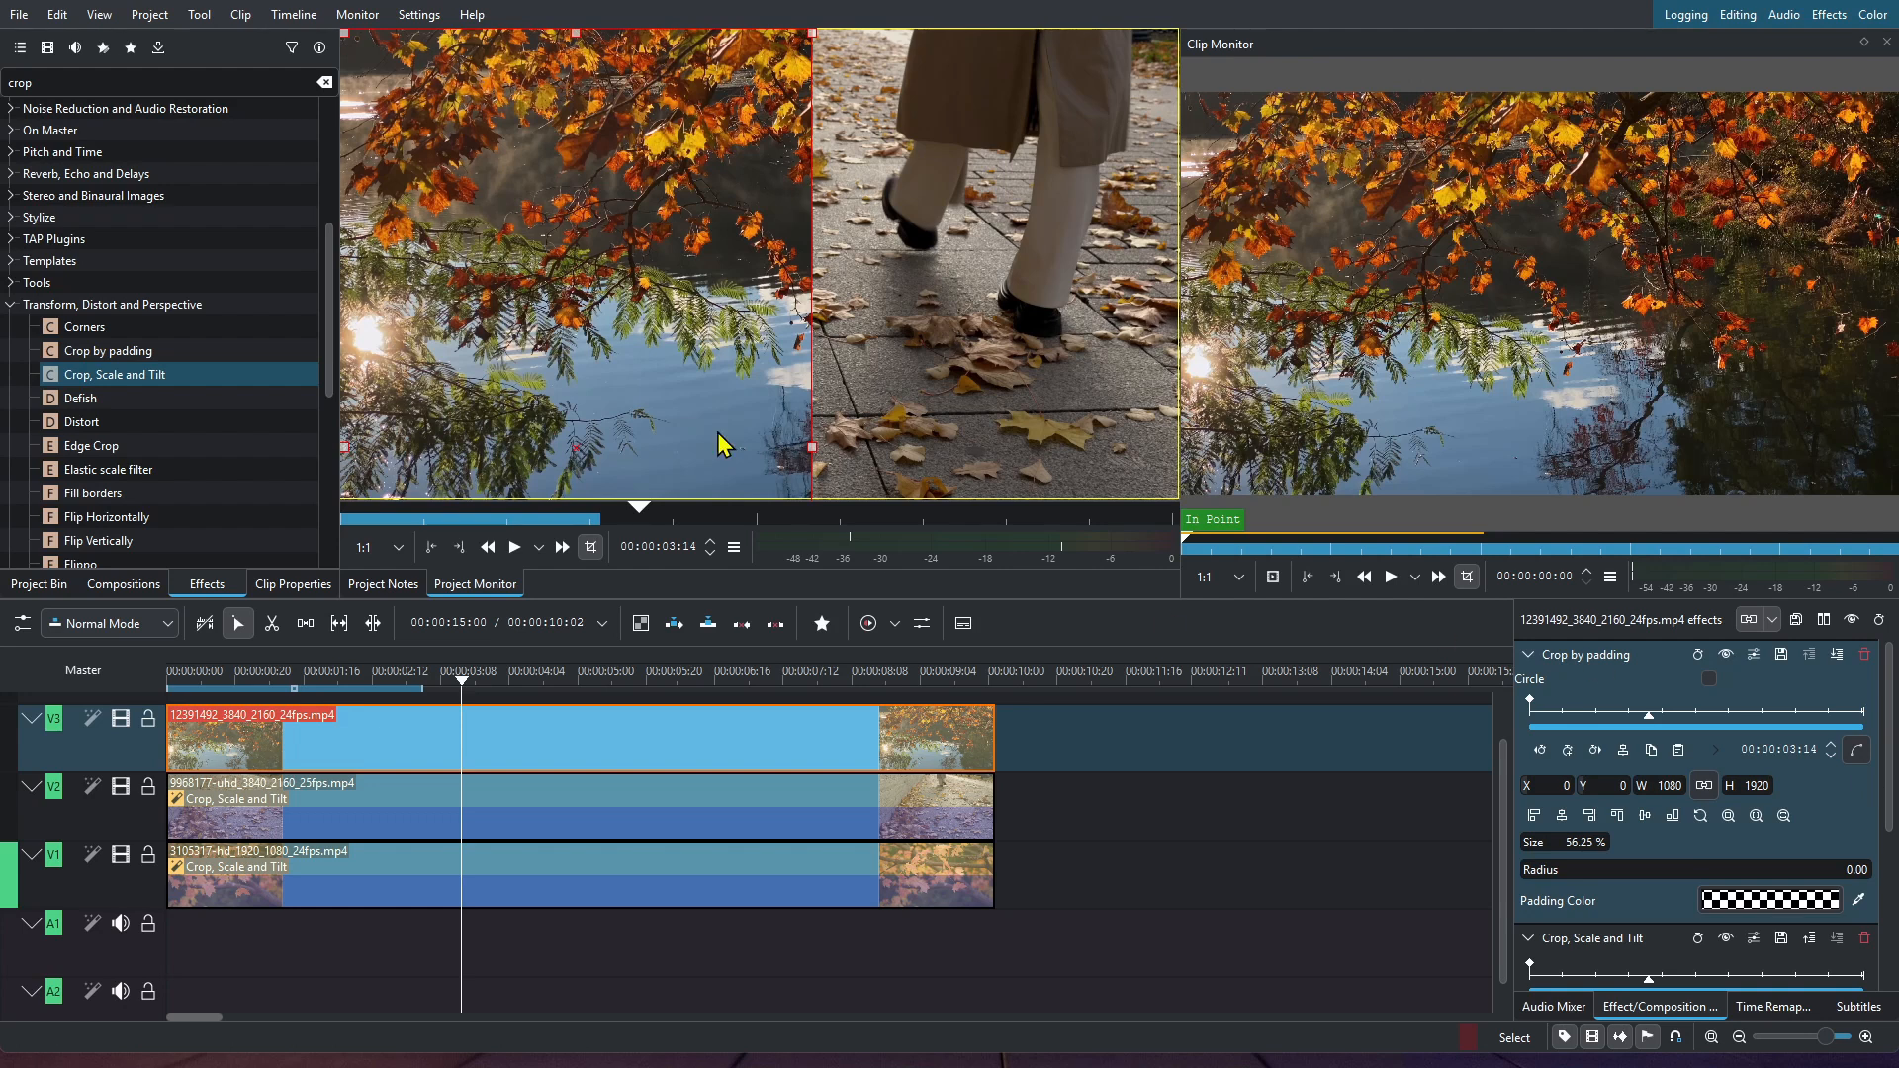
{"action": "scroll", "coordinate": [717, 432], "scroll_direction": "down", "scroll_amount": 7}
{"action": "left_click_drag", "start_coordinate": [775, 432], "coordinate": [725, 330]}
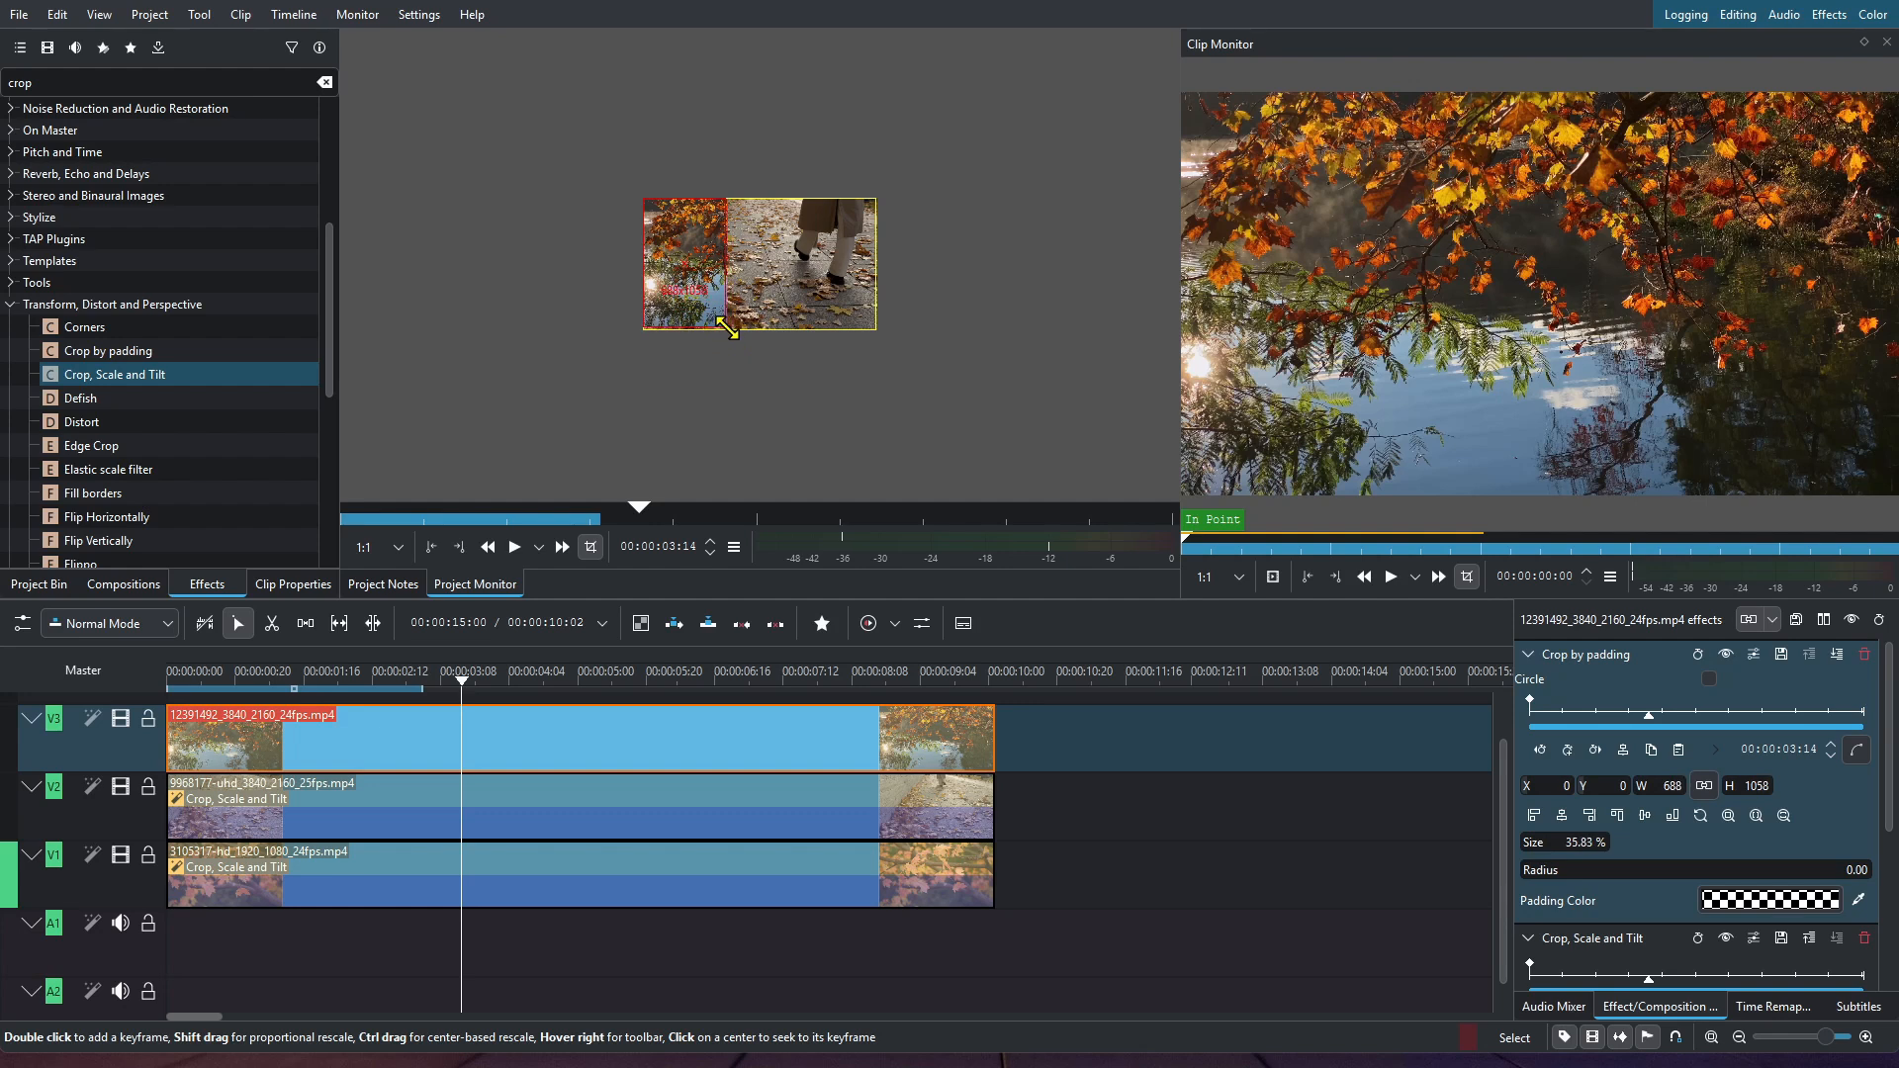
{"action": "scroll", "coordinate": [813, 432], "scroll_direction": "up", "scroll_amount": 6}
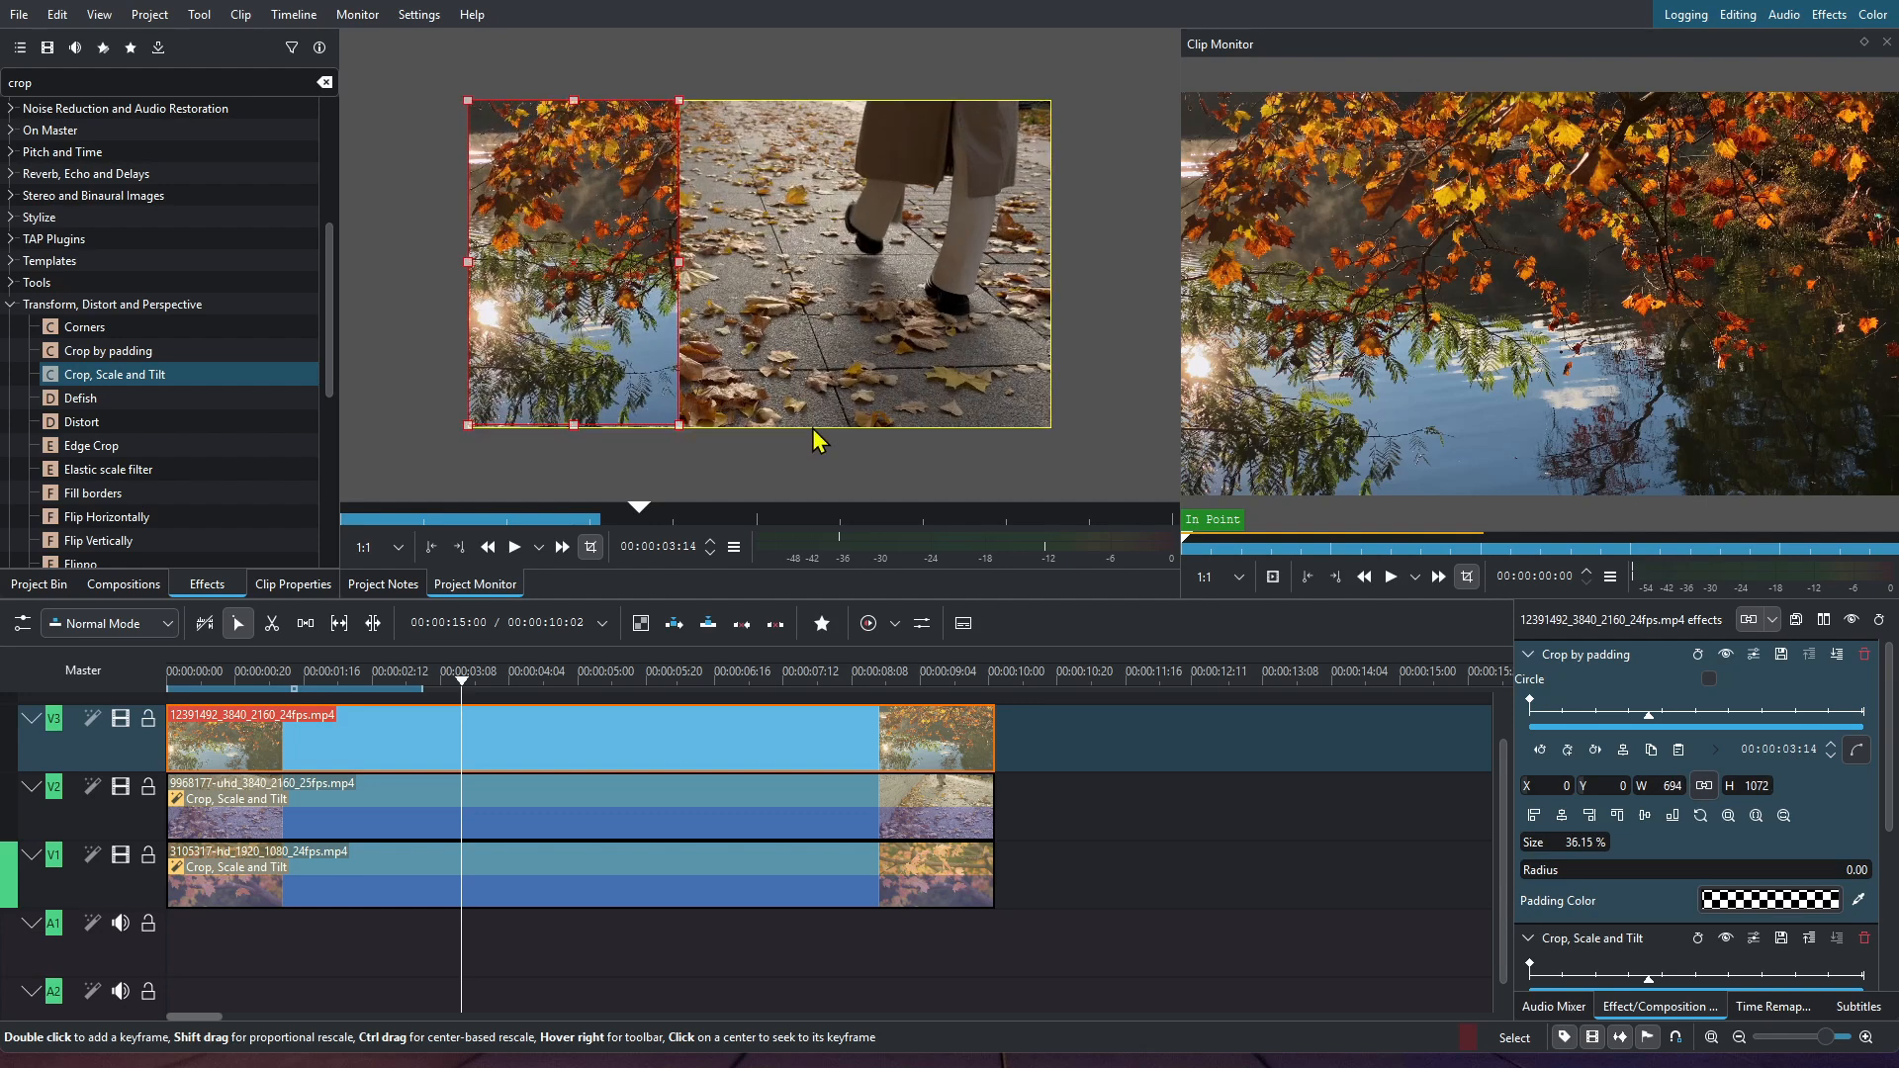
{"action": "scroll", "coordinate": [813, 433], "scroll_direction": "down", "scroll_amount": 2}
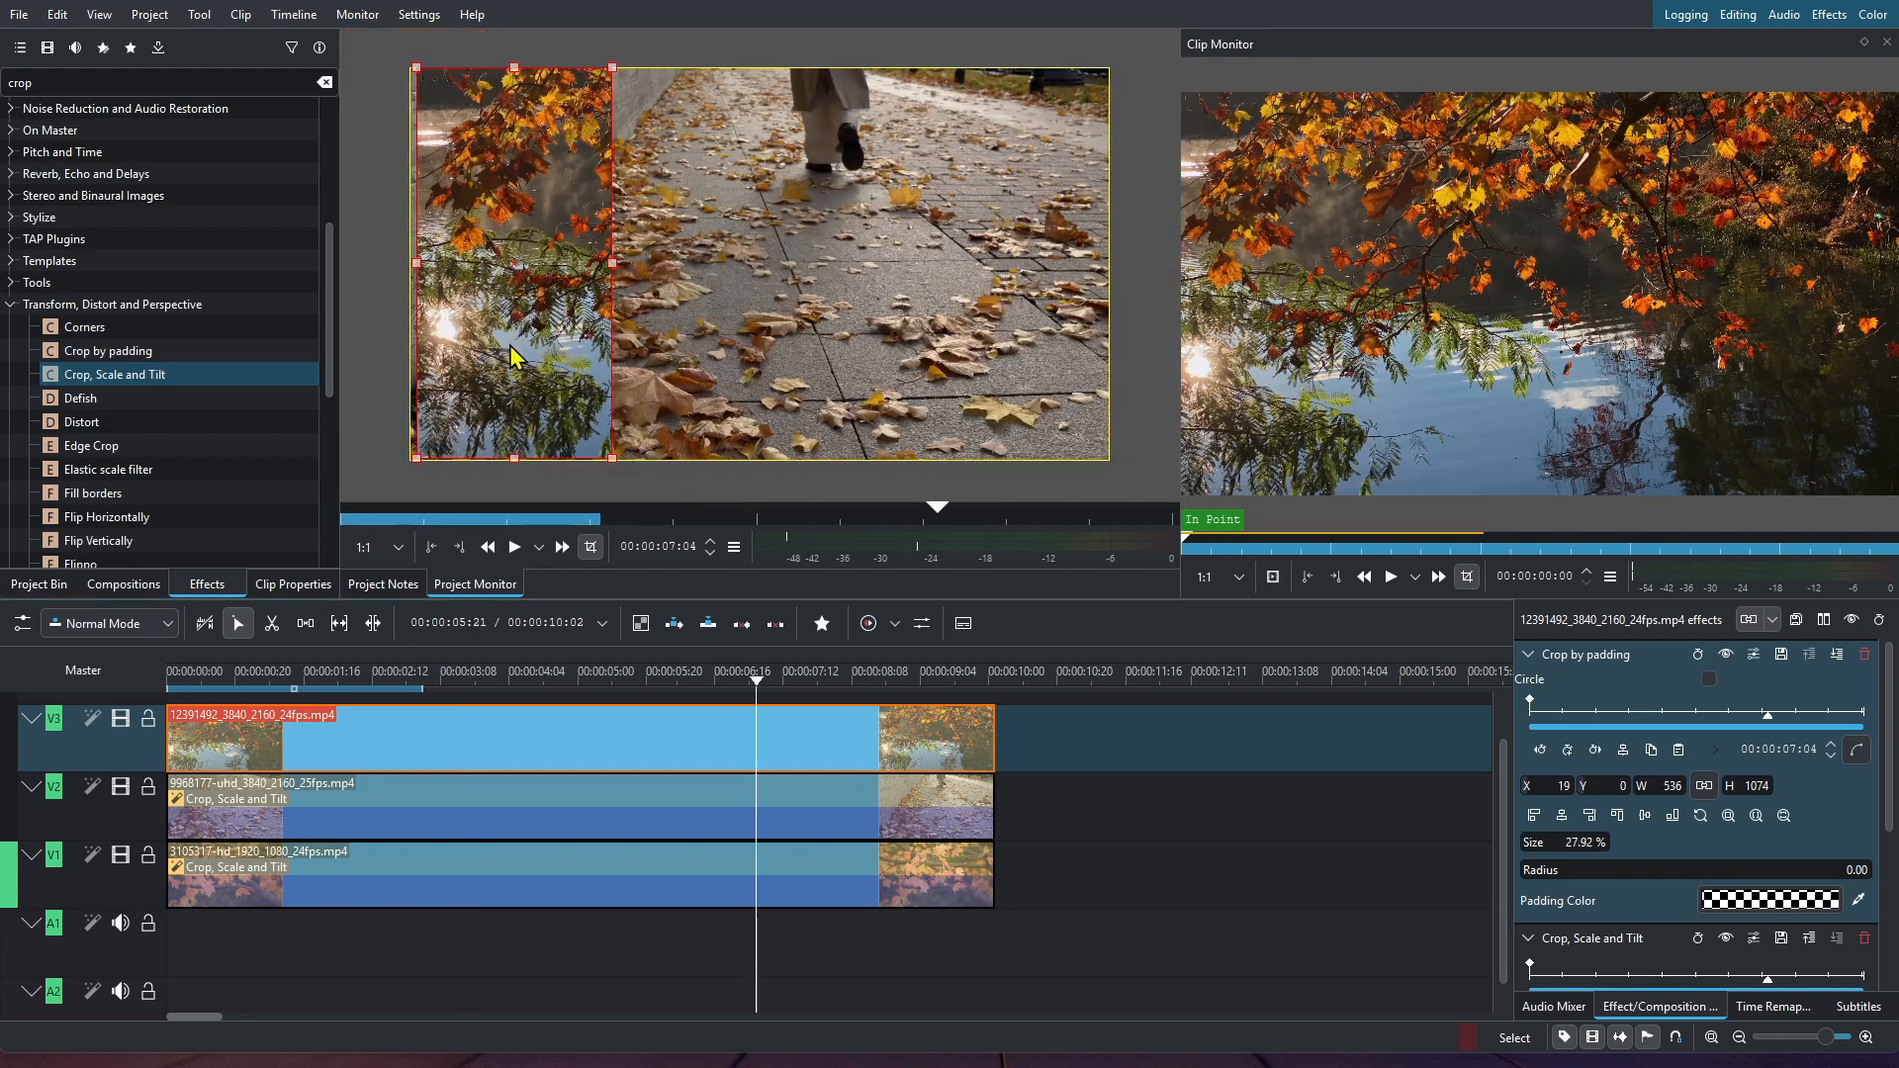
Step: Set the V3 clip's Crop by padding size to 640 by 1080 and position it at about X 10, Y 3
{"action": "type", "text": "640"}
{"action": "key", "text": "Tab"}
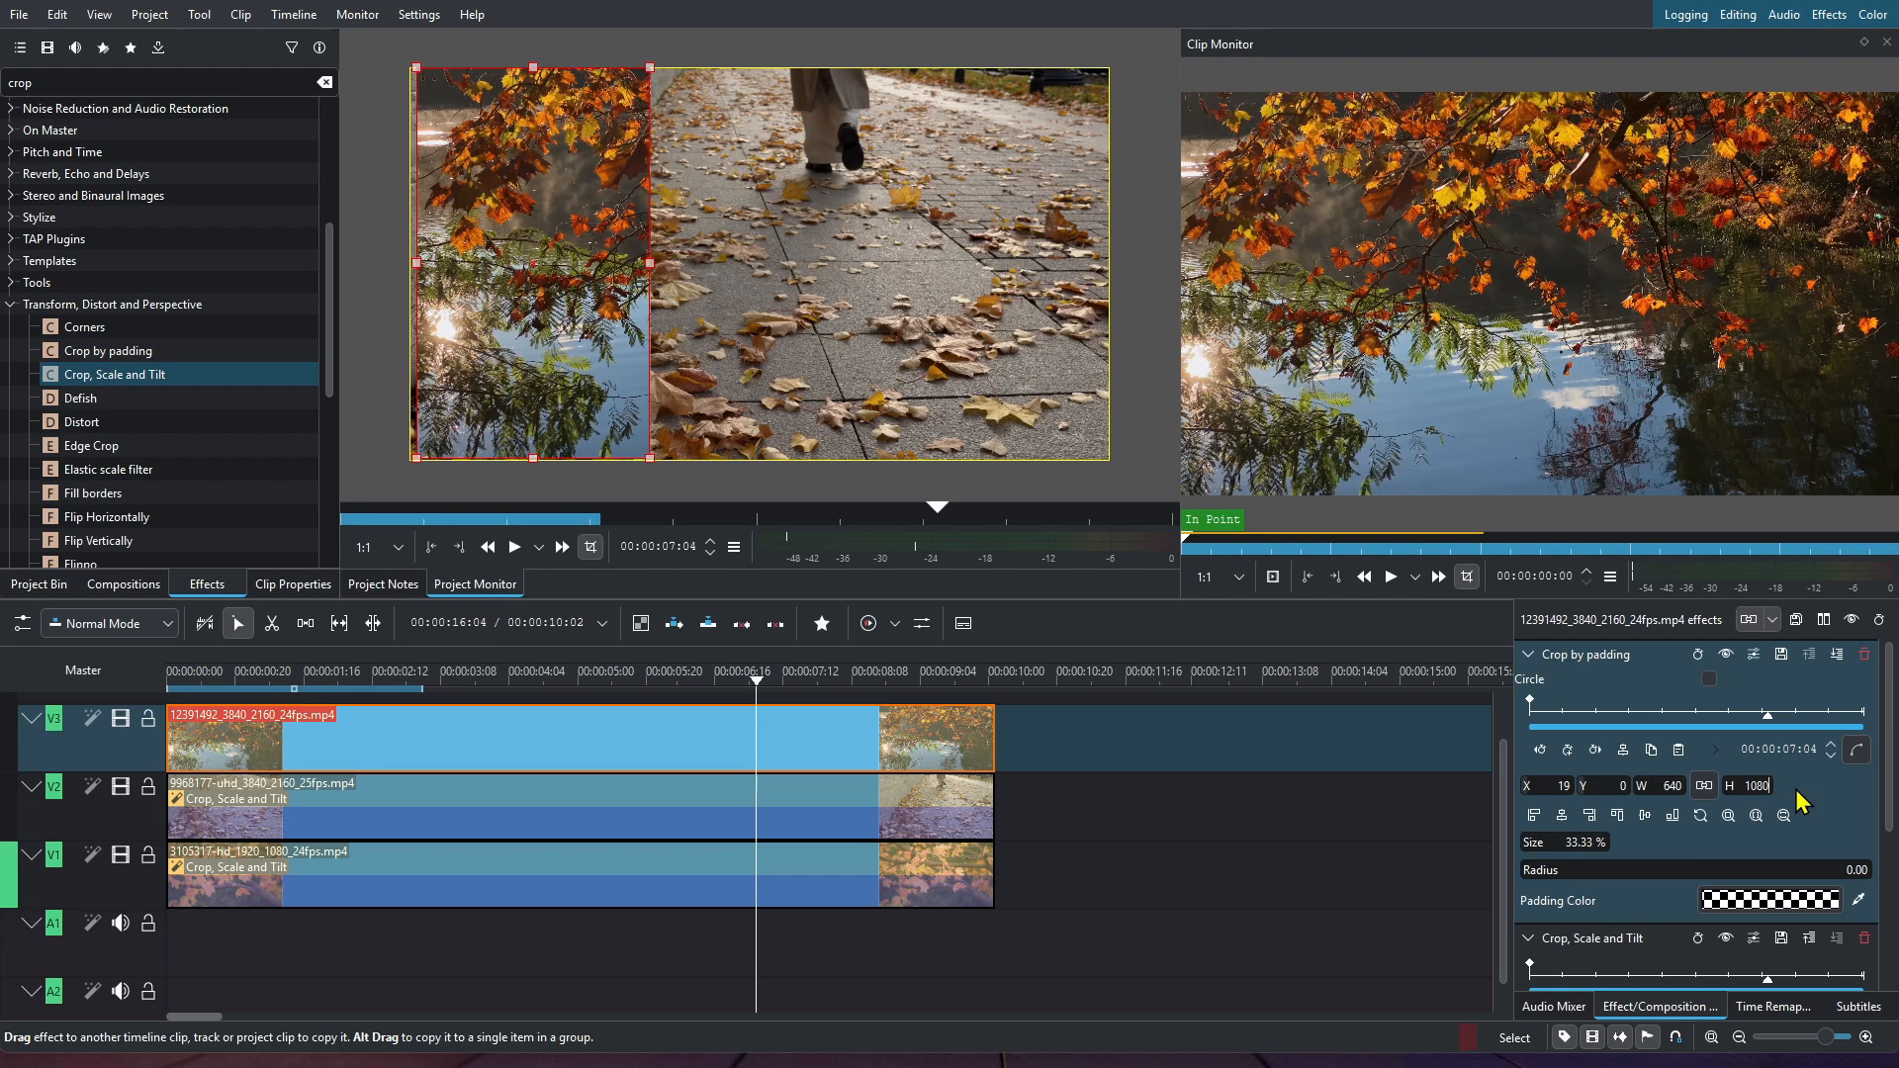
{"action": "left_click_drag", "start_coordinate": [605, 369], "coordinate": [602, 369]}
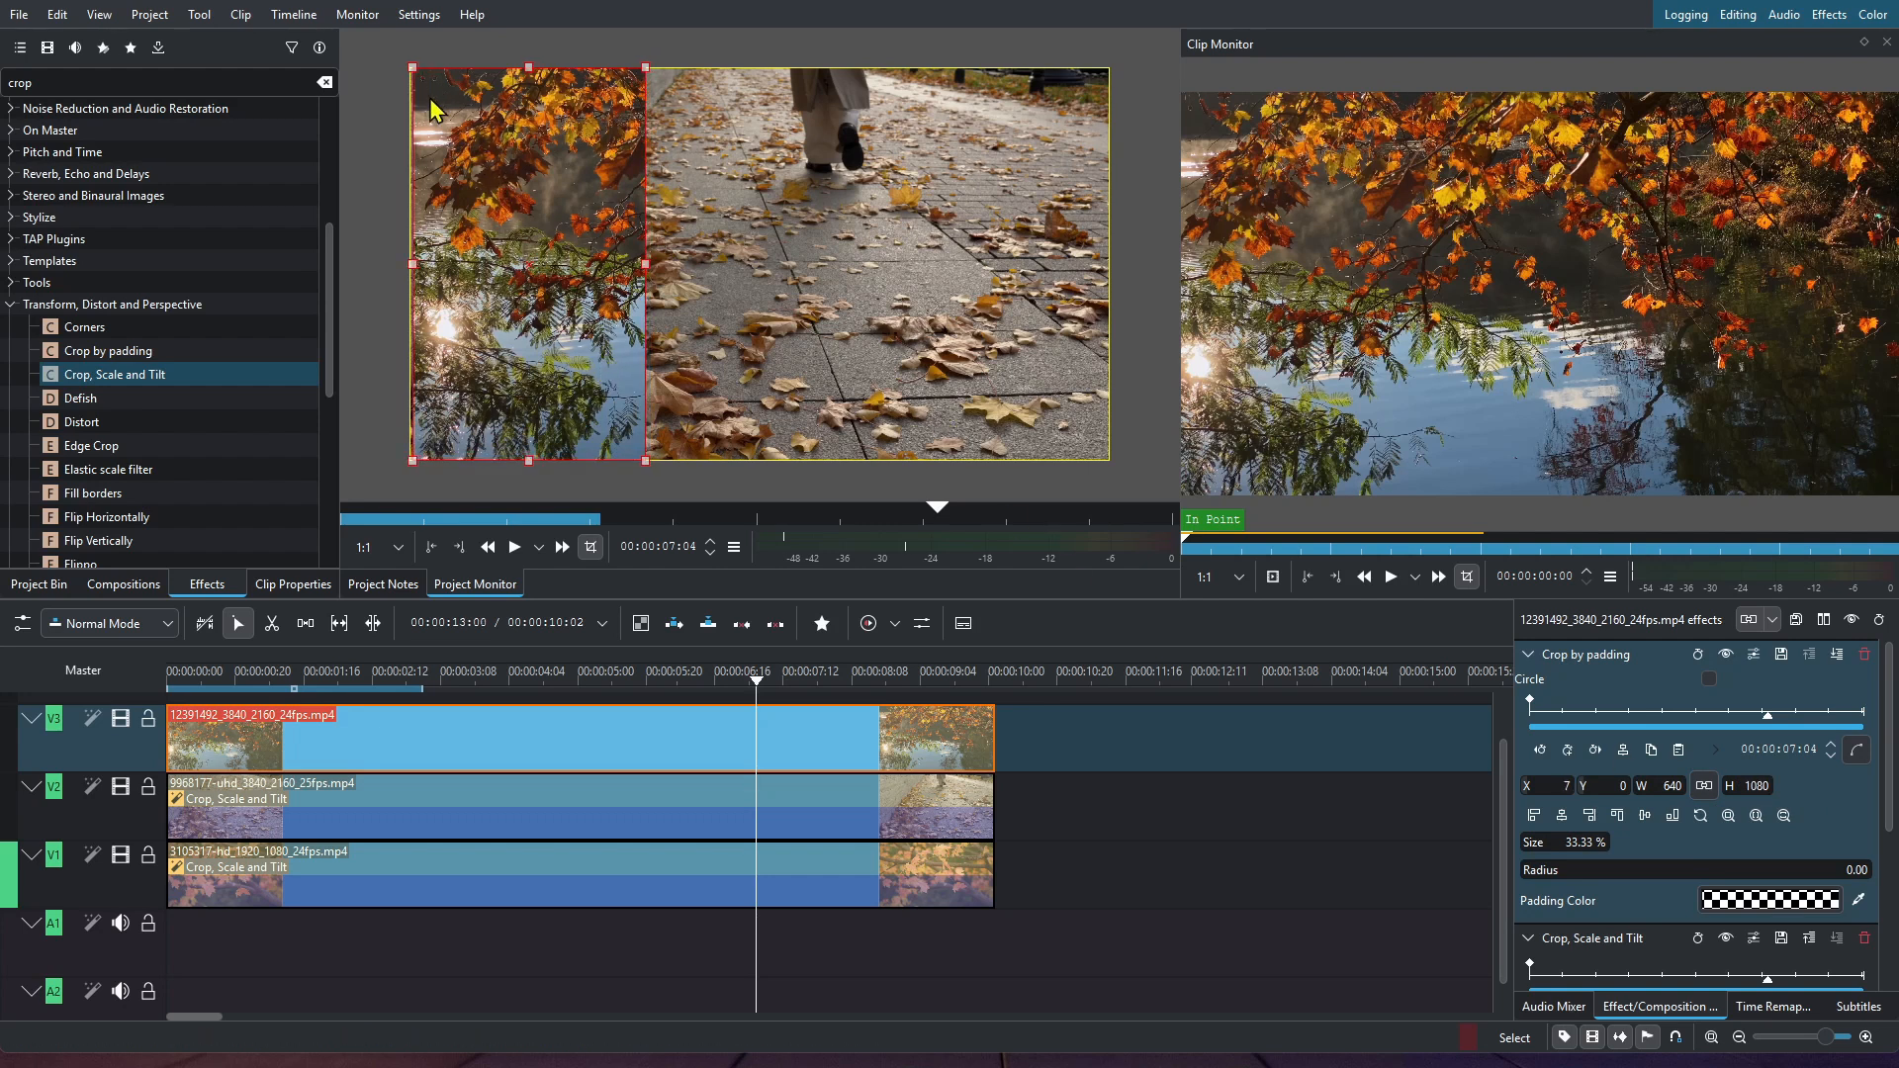
{"action": "left_click_drag", "start_coordinate": [458, 158], "coordinate": [459, 158]}
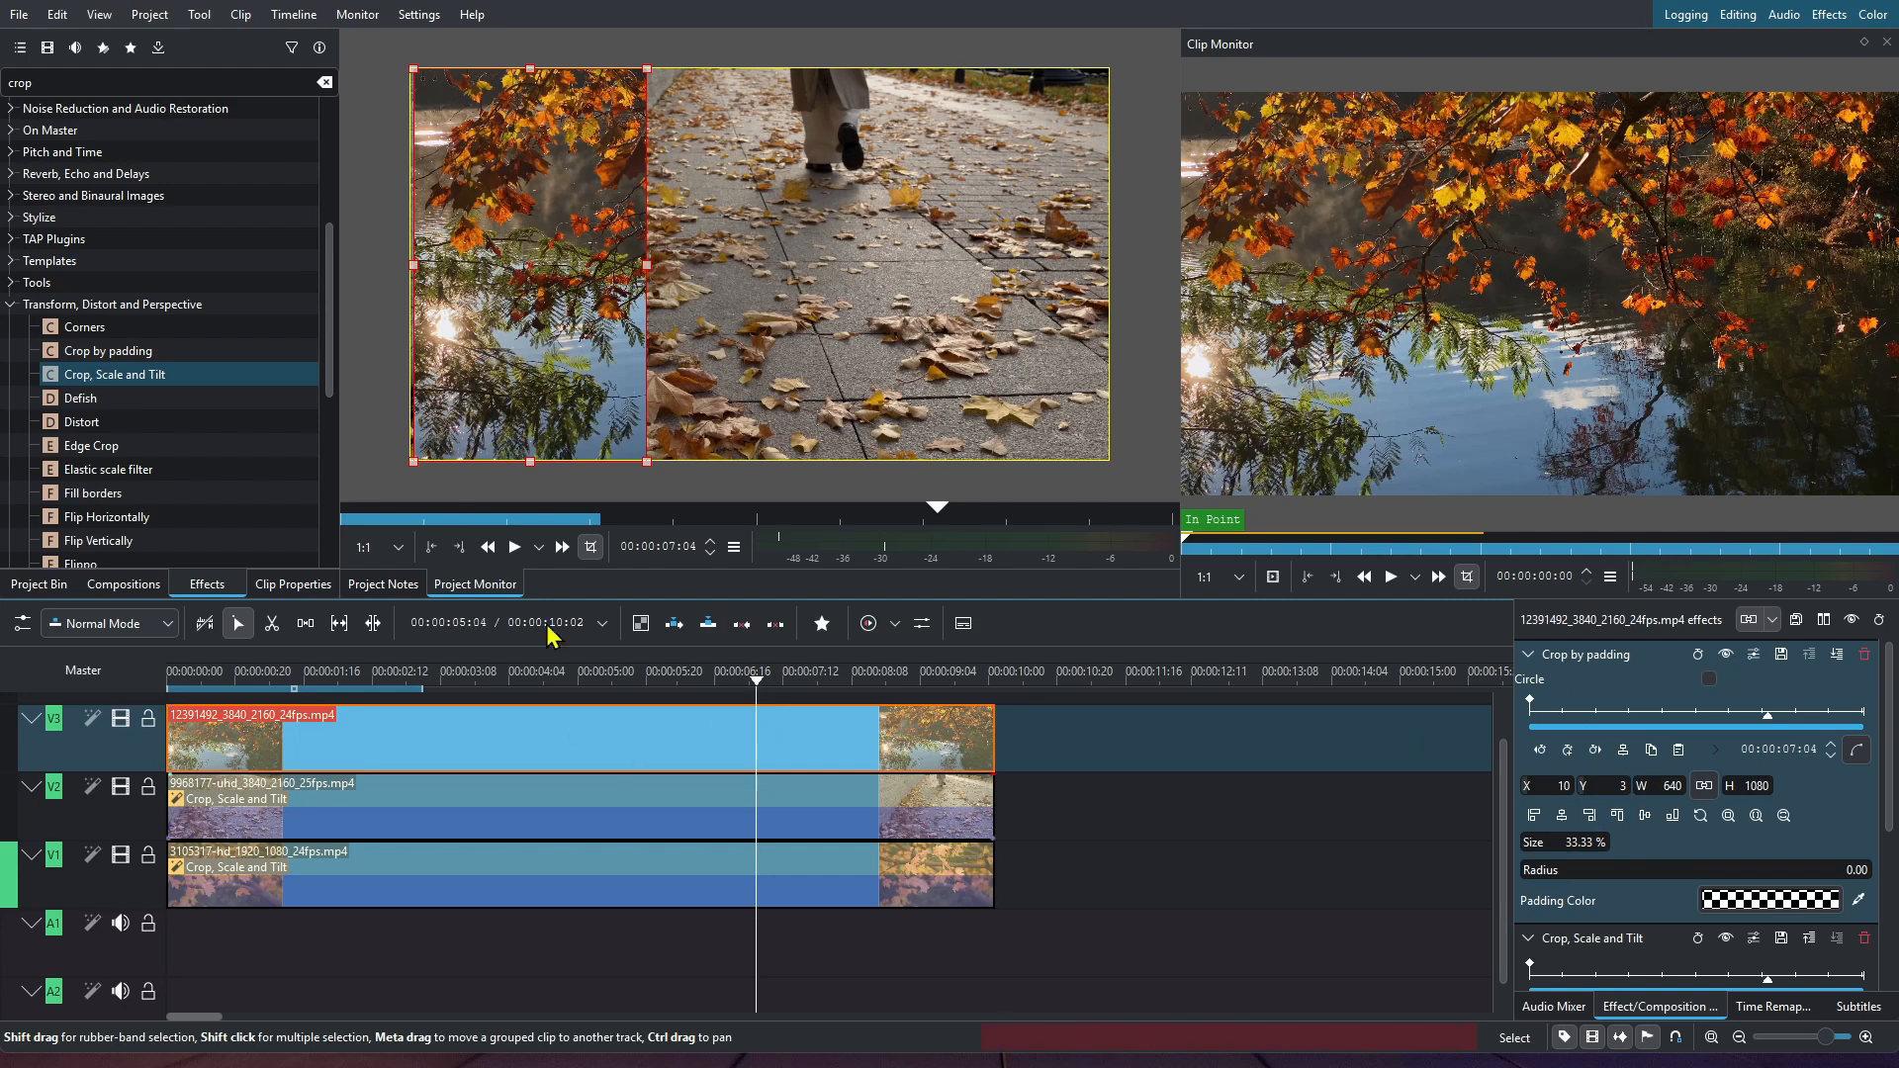
Step: Hide track V3 and crop the V2 clip to 640 by 1080 with the Crop by padding effect
{"action": "left_click", "coordinate": [120, 720]}
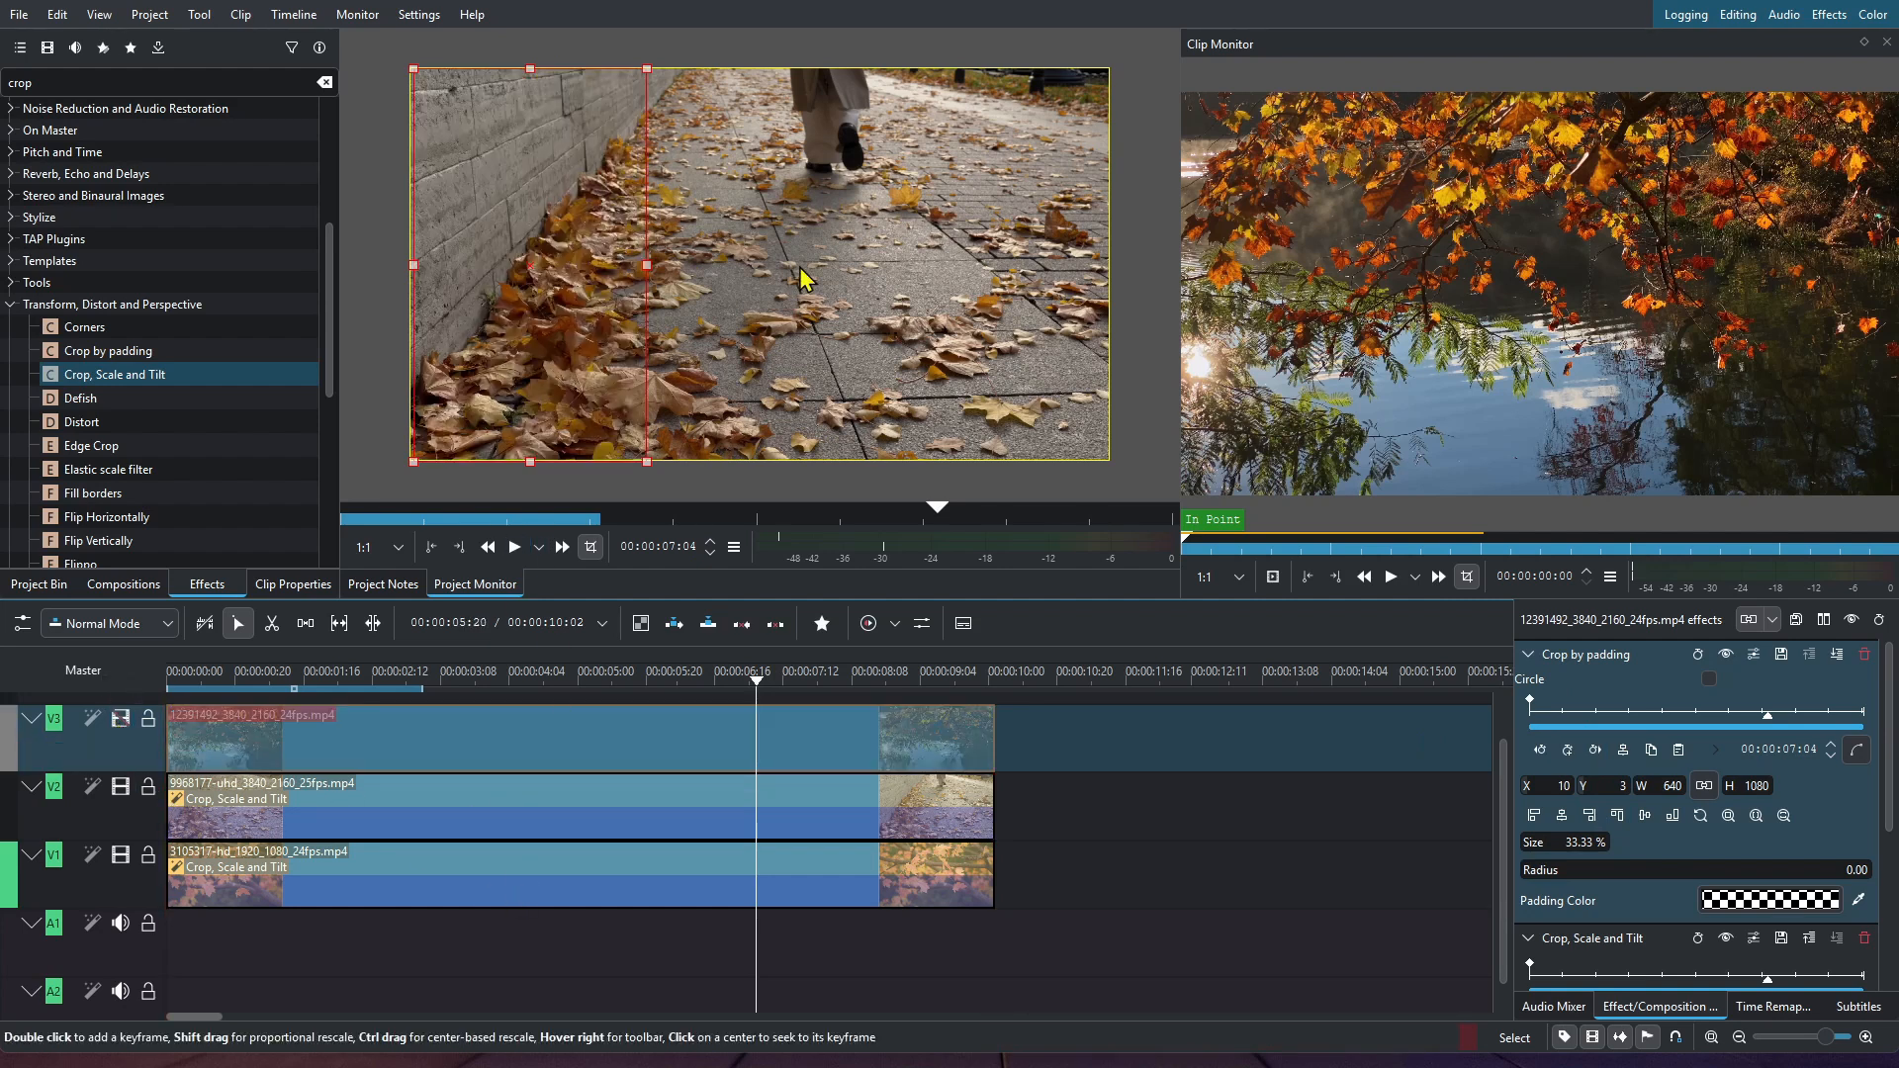
{"action": "left_click", "coordinate": [671, 813]}
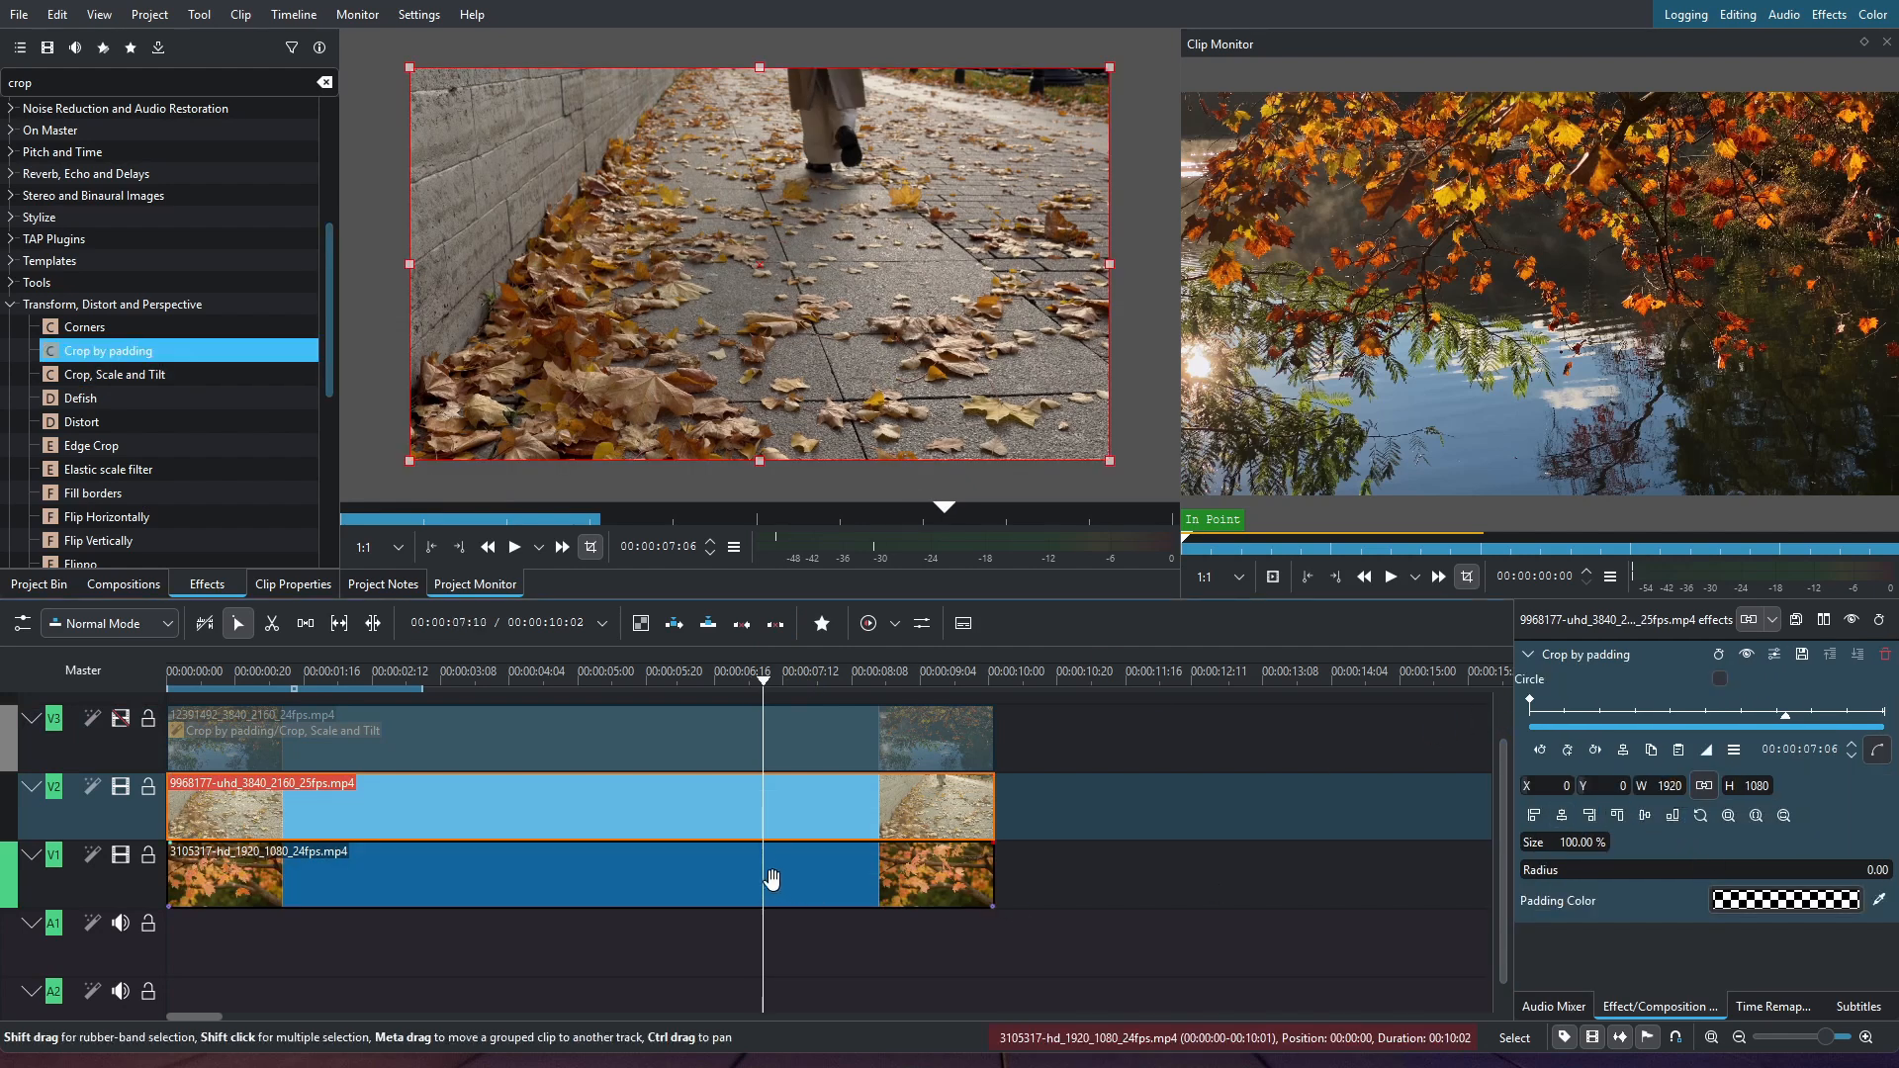
{"action": "left_click_drag", "start_coordinate": [1658, 786], "coordinate": [1729, 787]}
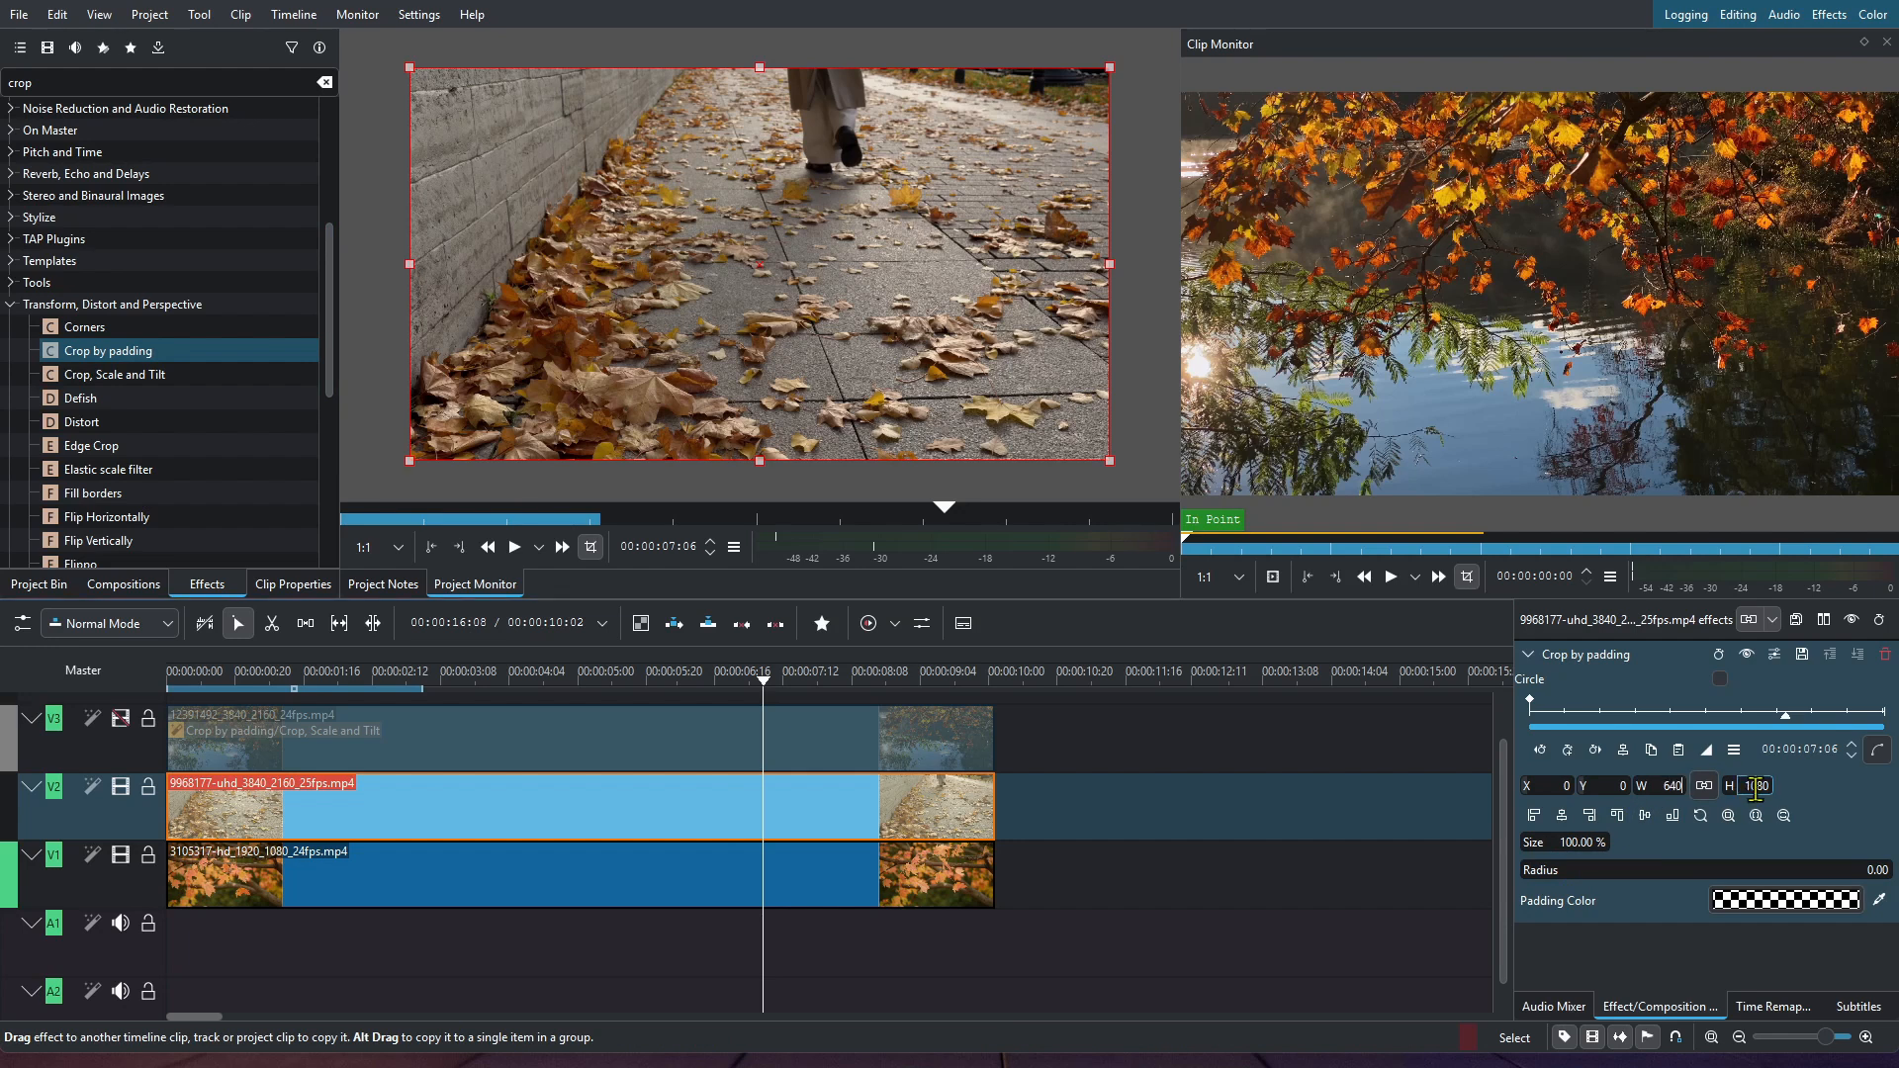
{"action": "left_click", "coordinate": [1755, 788]}
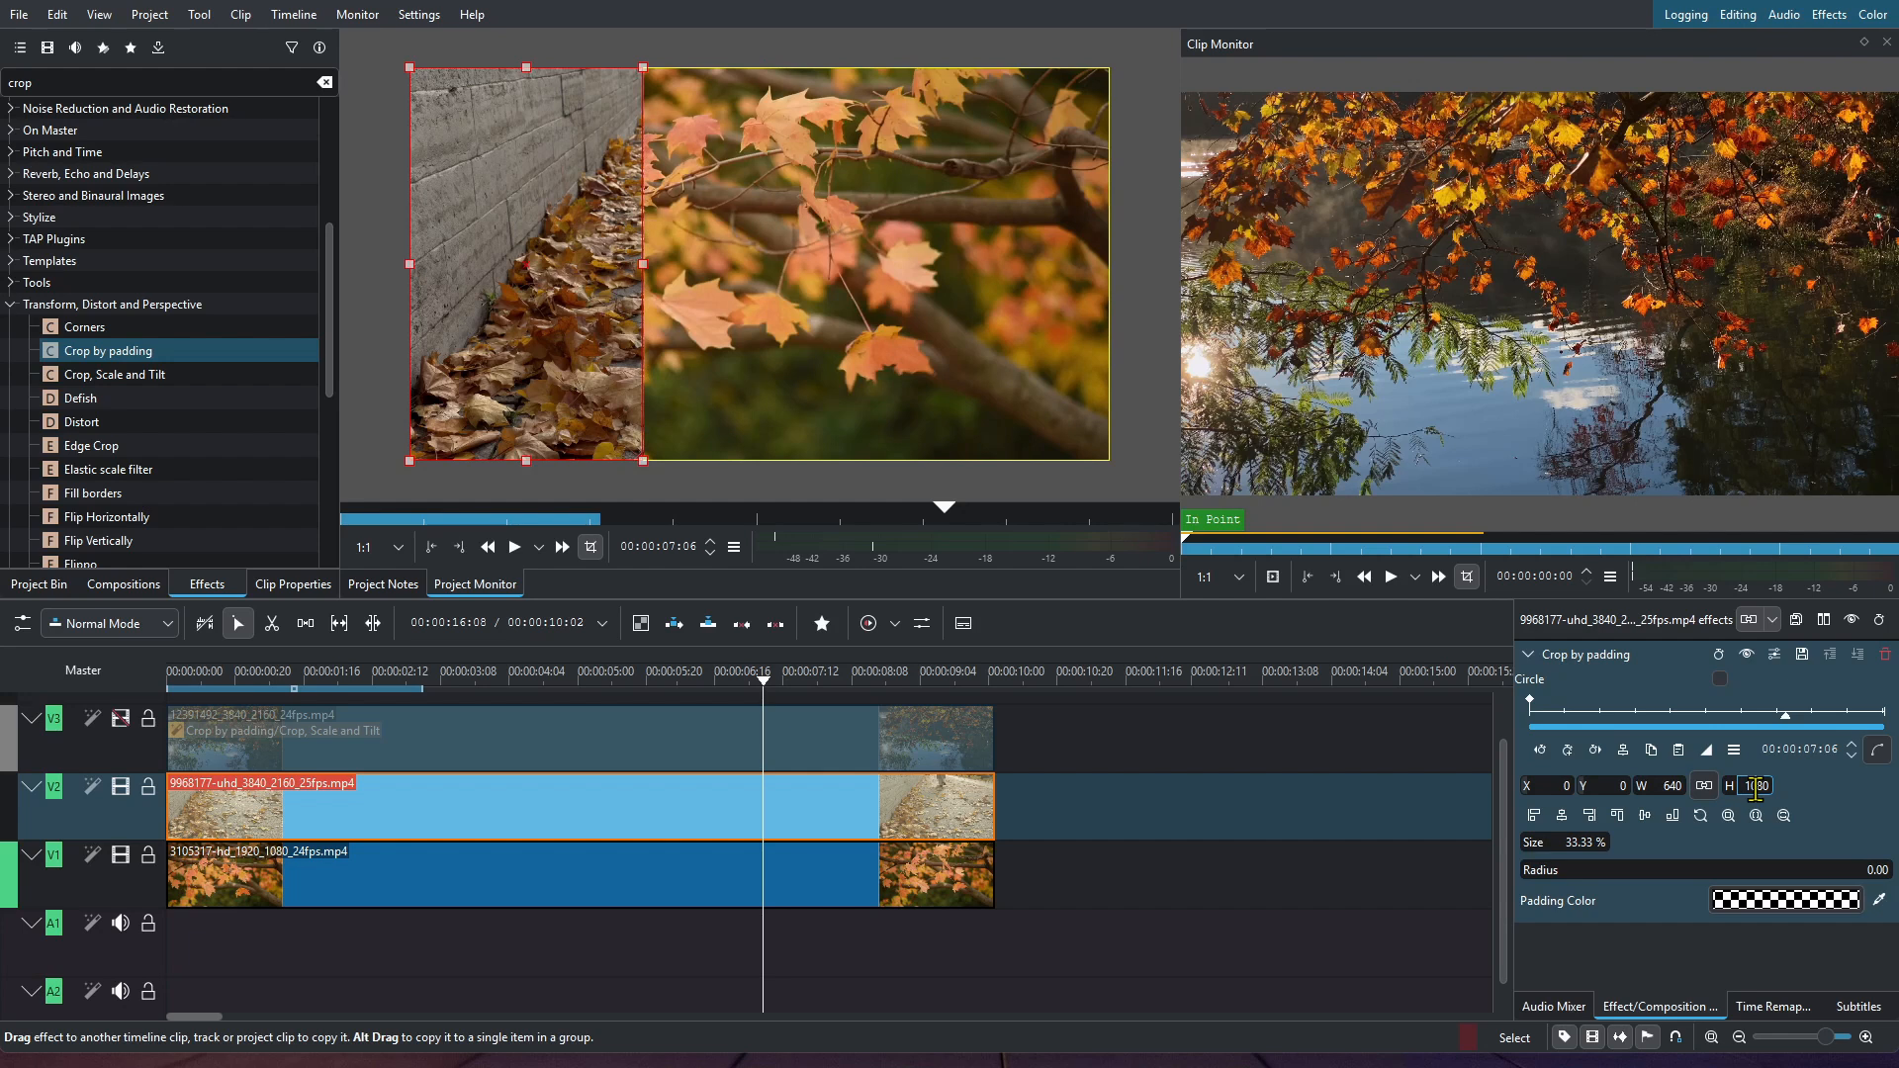
Step: Crop the V1 clip to 640 by 1080 and move the crop to the frame's right side at about X 1273, Y 9
{"action": "scroll", "coordinate": [886, 355], "scroll_direction": "down", "scroll_amount": 4}
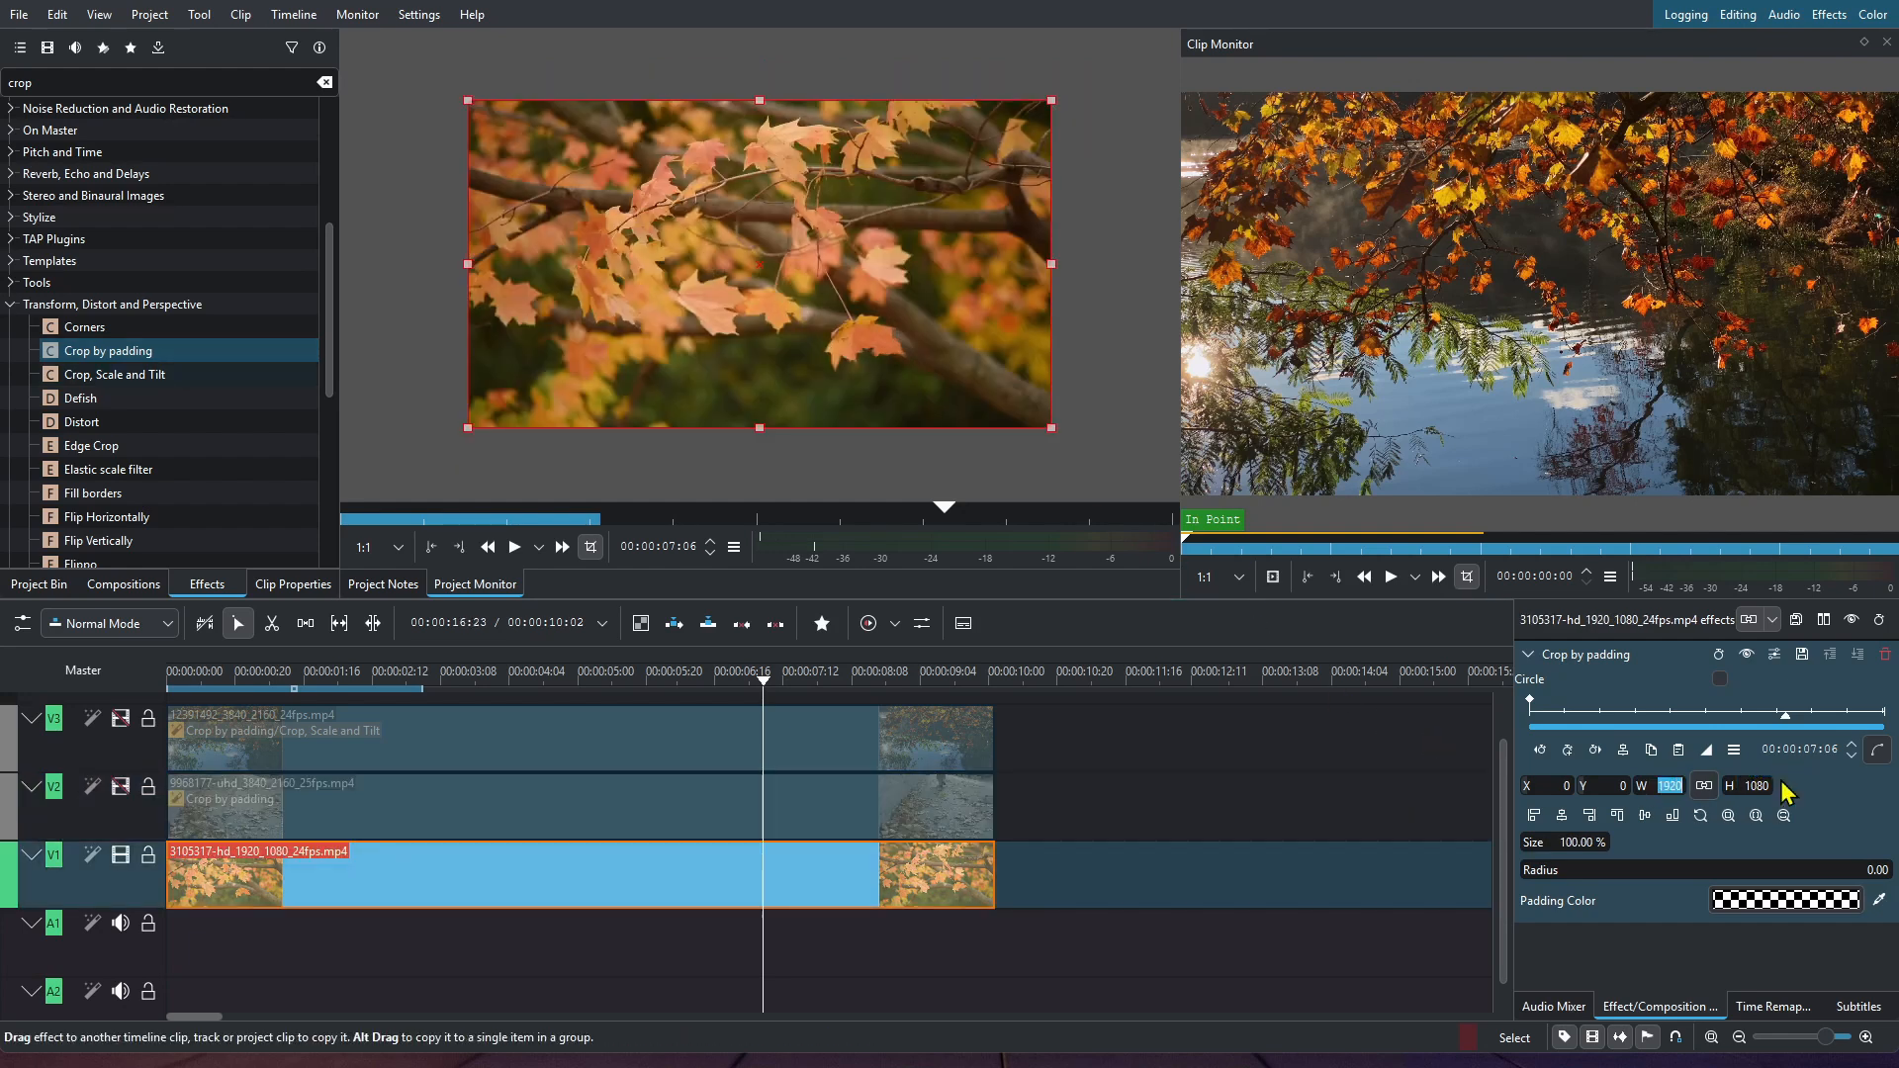
{"action": "key", "text": "Return"}
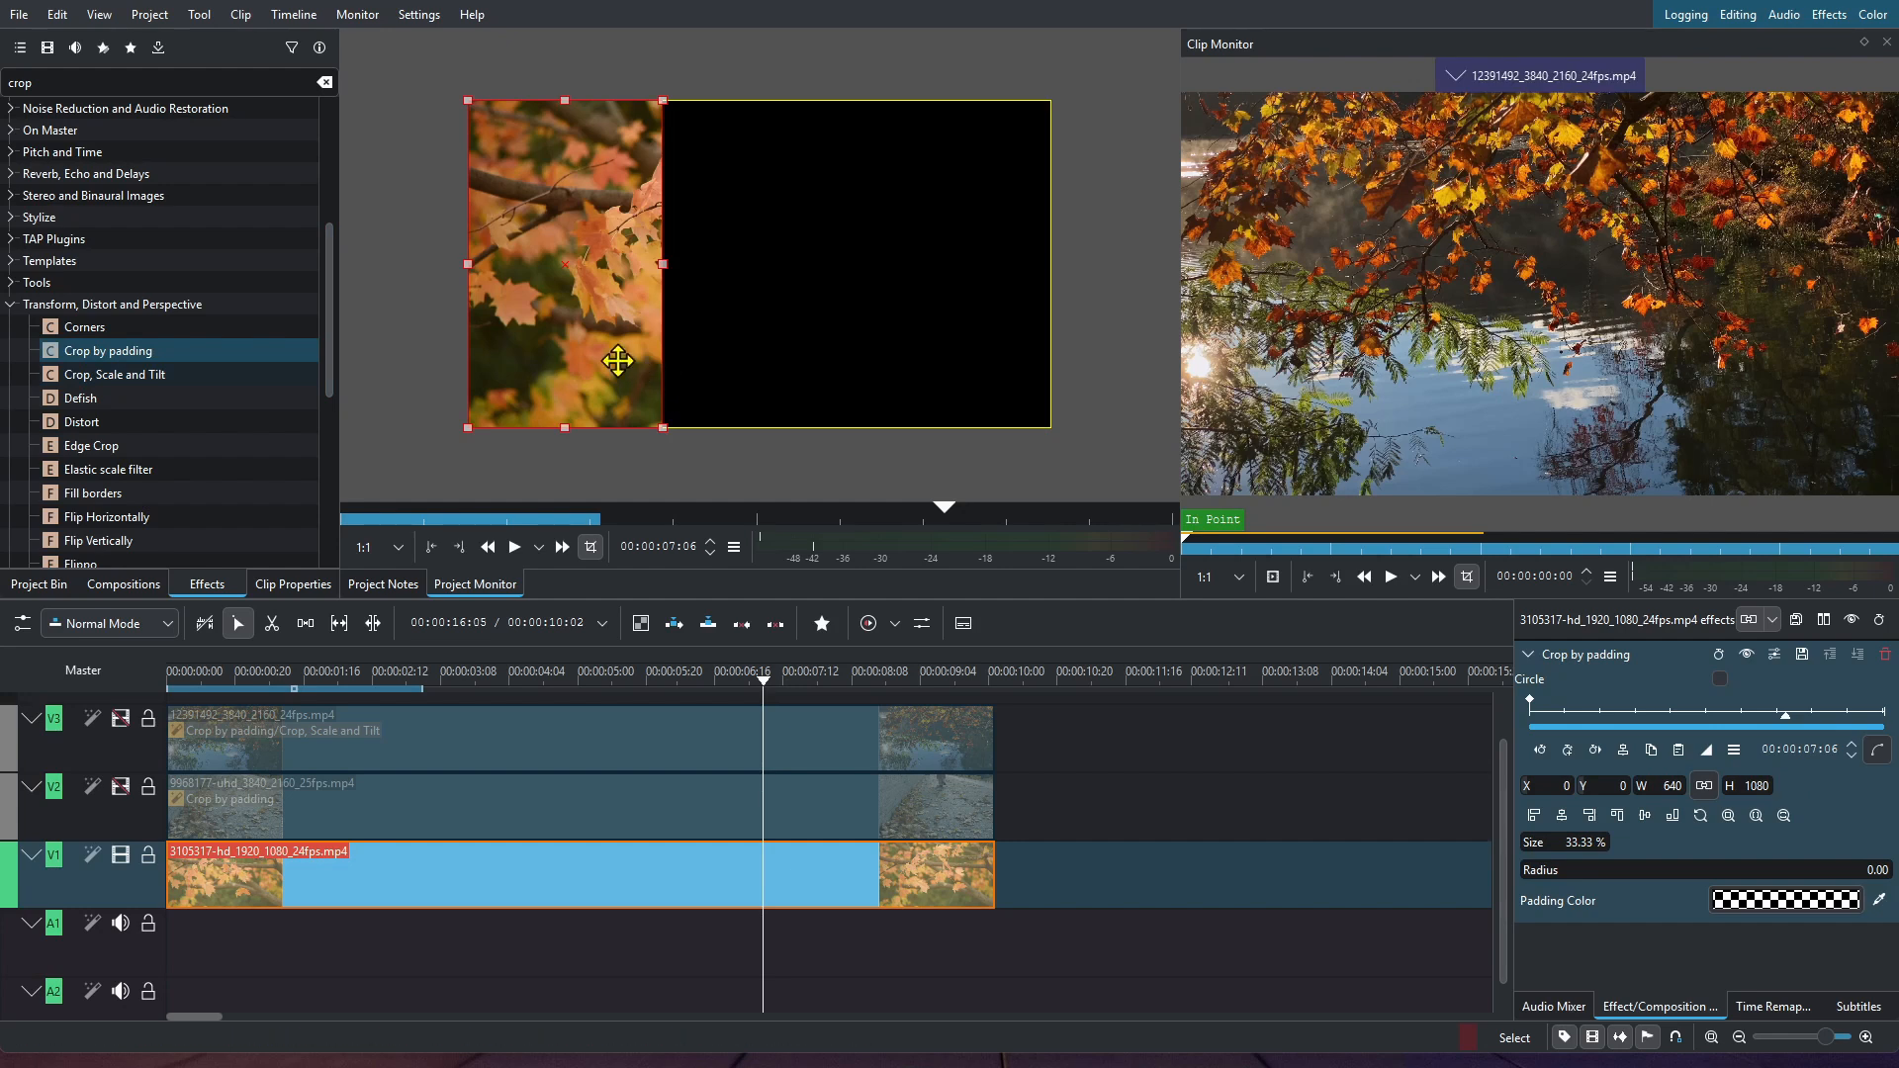
{"action": "left_click_drag", "start_coordinate": [614, 359], "coordinate": [1003, 367]}
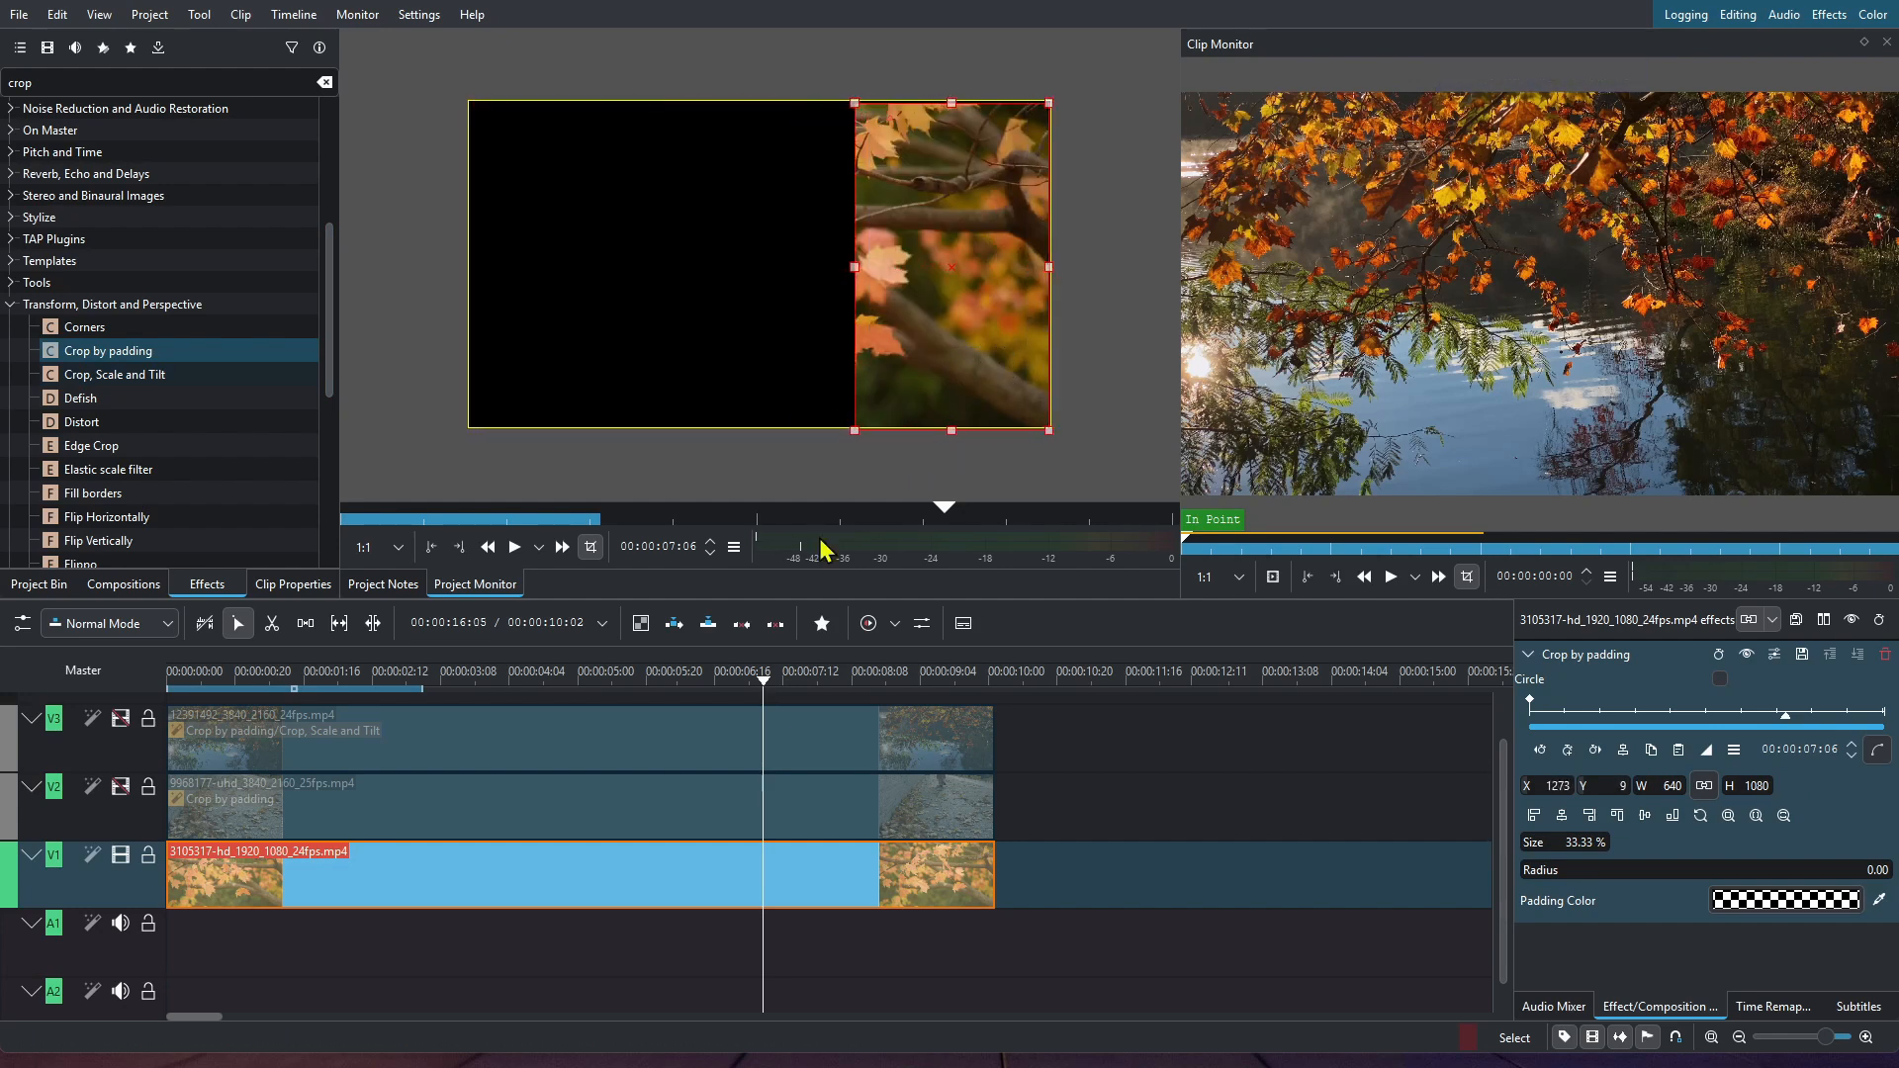
Step: Show tracks V2 and V3 again and shift the V2 clip's crop to X 640 between the other two panels
{"action": "left_click", "coordinate": [121, 786]}
{"action": "left_click", "coordinate": [120, 718]}
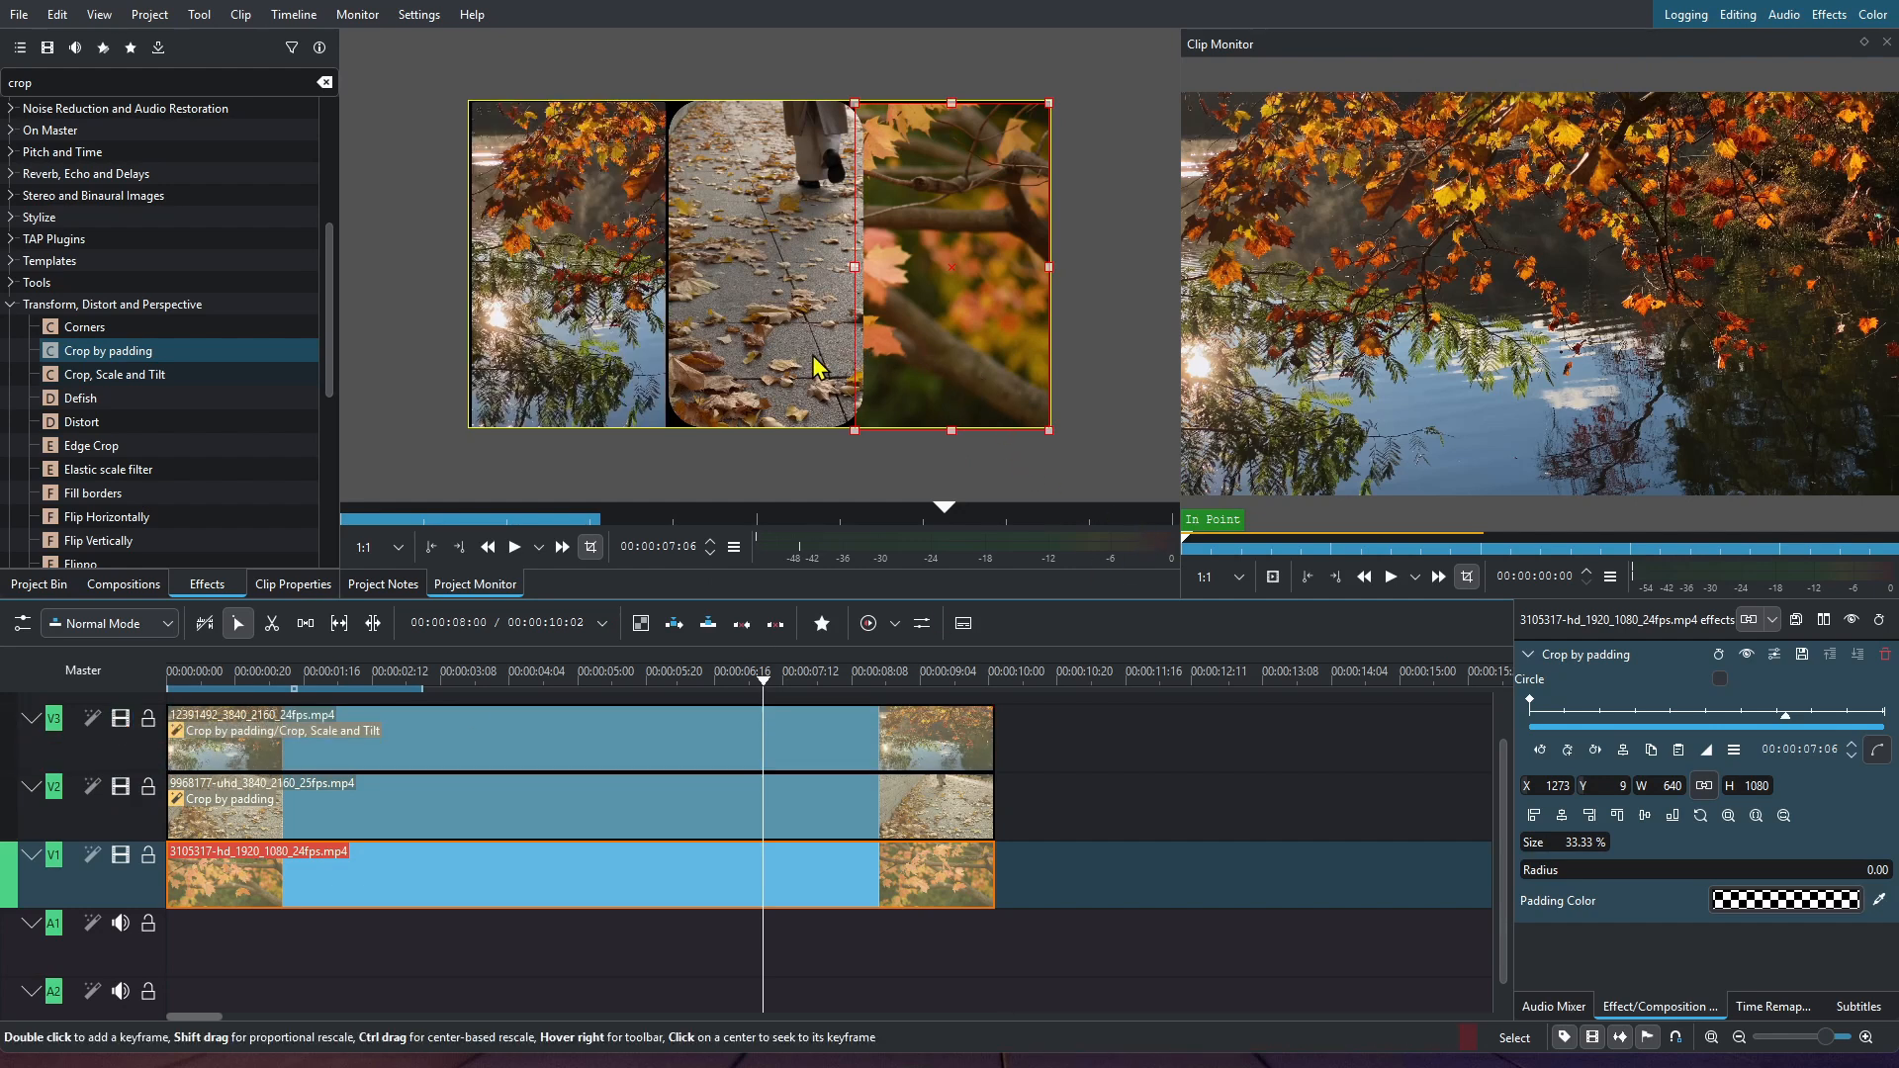
{"action": "left_click", "coordinate": [525, 829]}
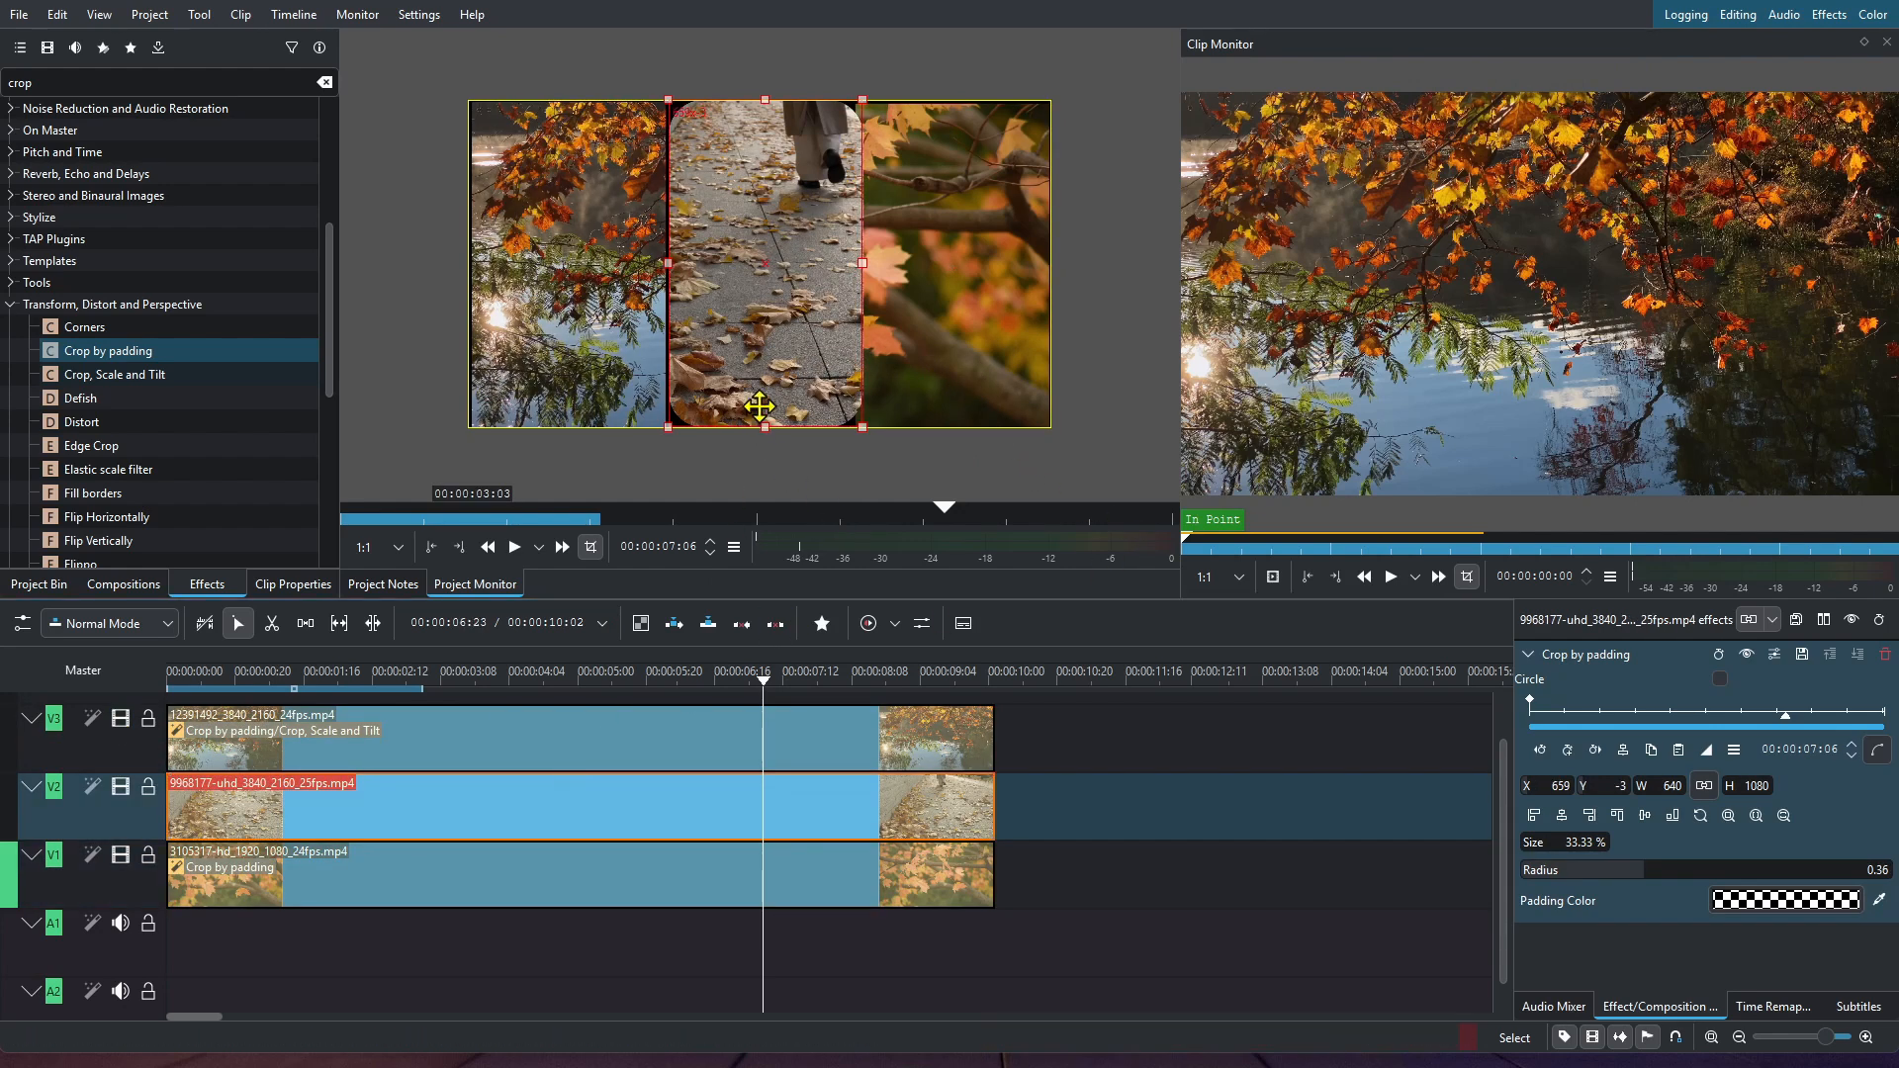
Step: Move the playhead to the start of the timeline to review the three-panel layout
{"action": "left_click", "coordinate": [597, 727]}
{"action": "key", "text": "Home"}
{"action": "left_click", "coordinate": [257, 670]}
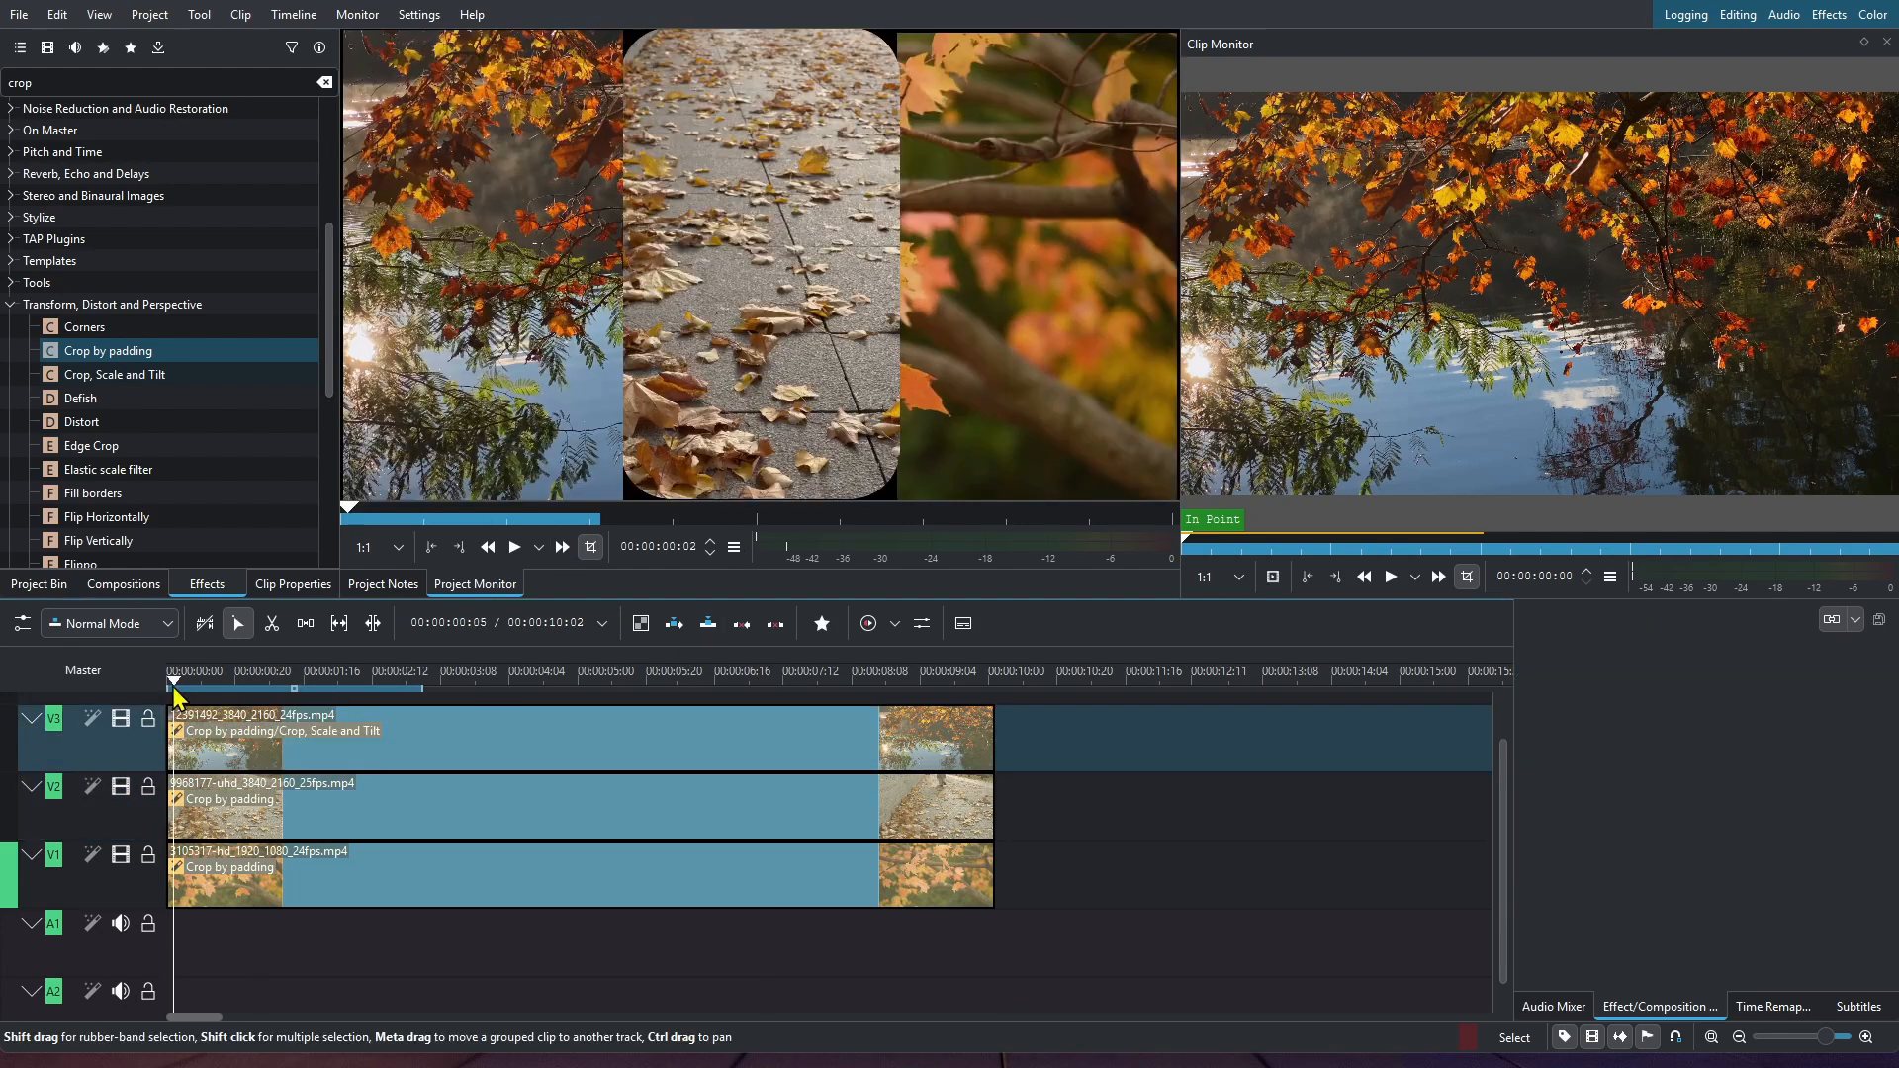
{"action": "left_click_drag", "start_coordinate": [173, 686], "coordinate": [151, 682]}
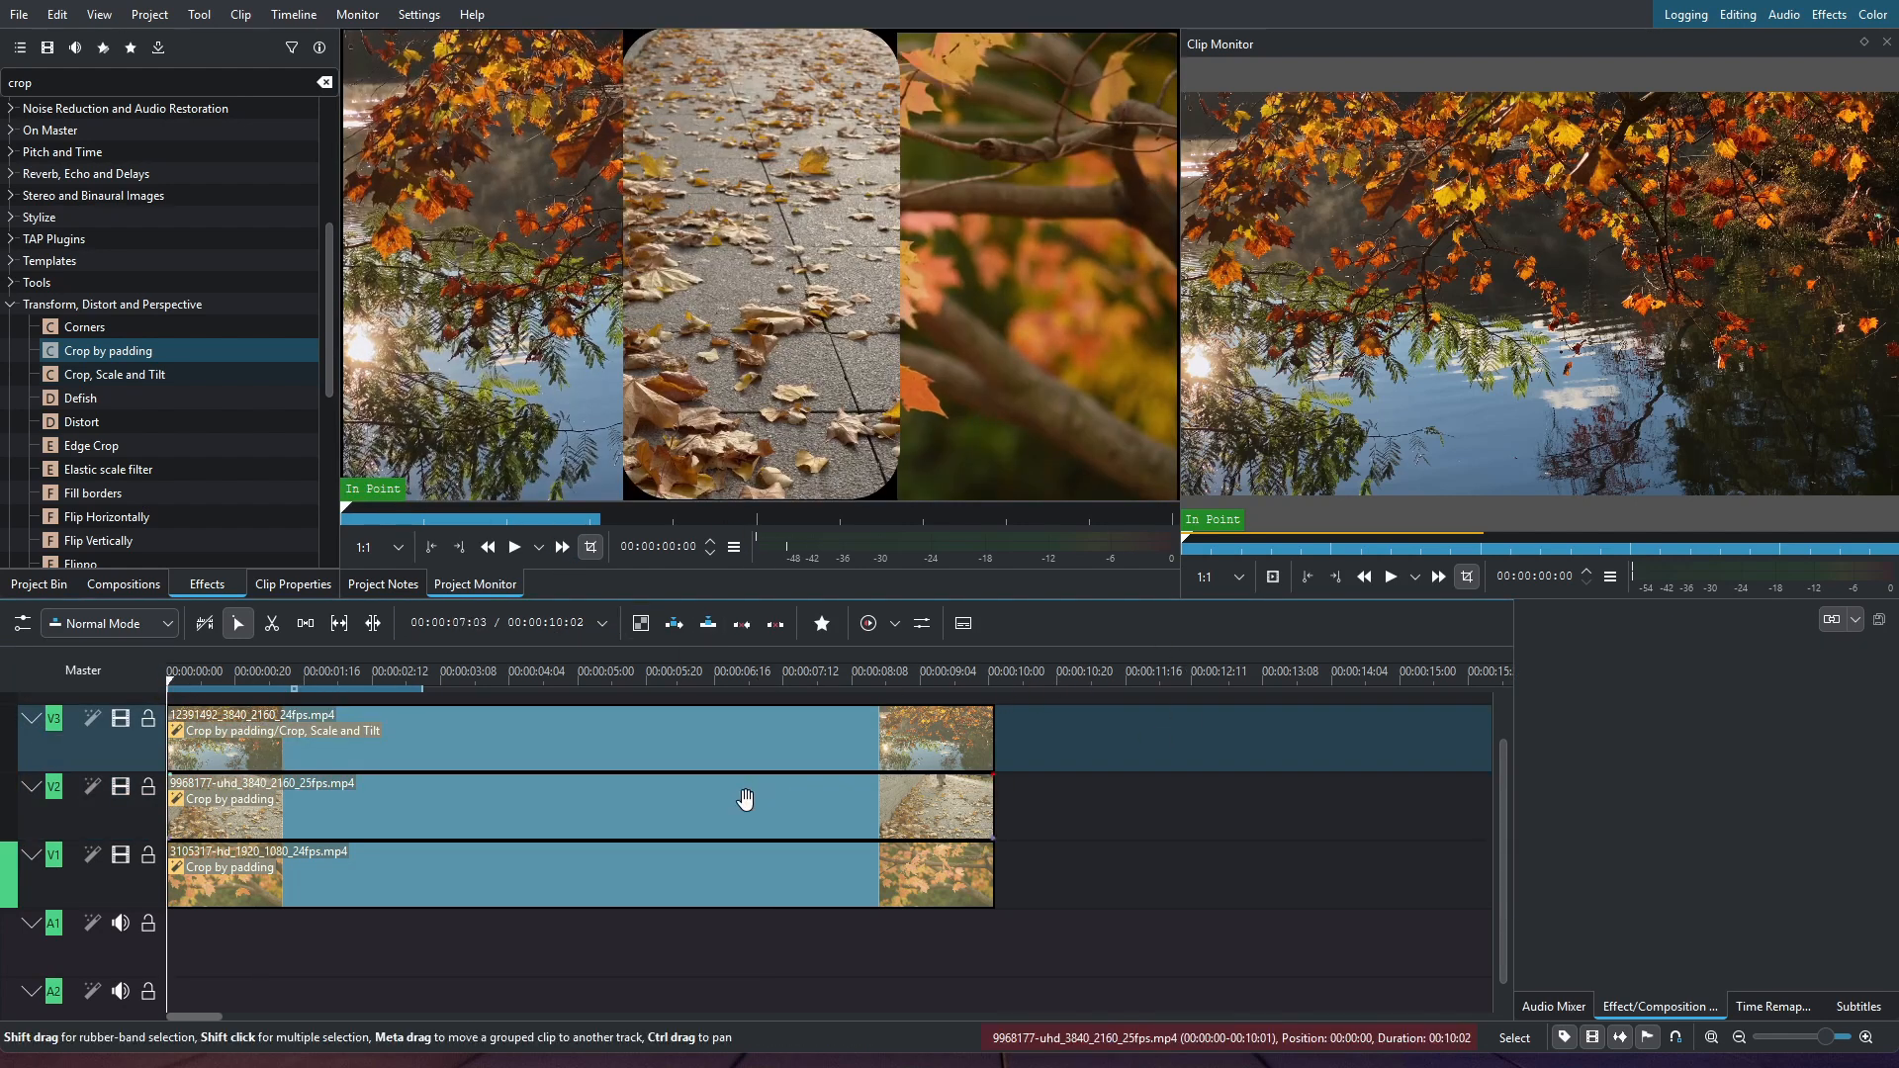
Step: Set the V2 clip's Crop by padding radius to 0.71 and accept #ffffff with alpha 0 as the padding color
{"action": "left_click", "coordinate": [699, 819]}
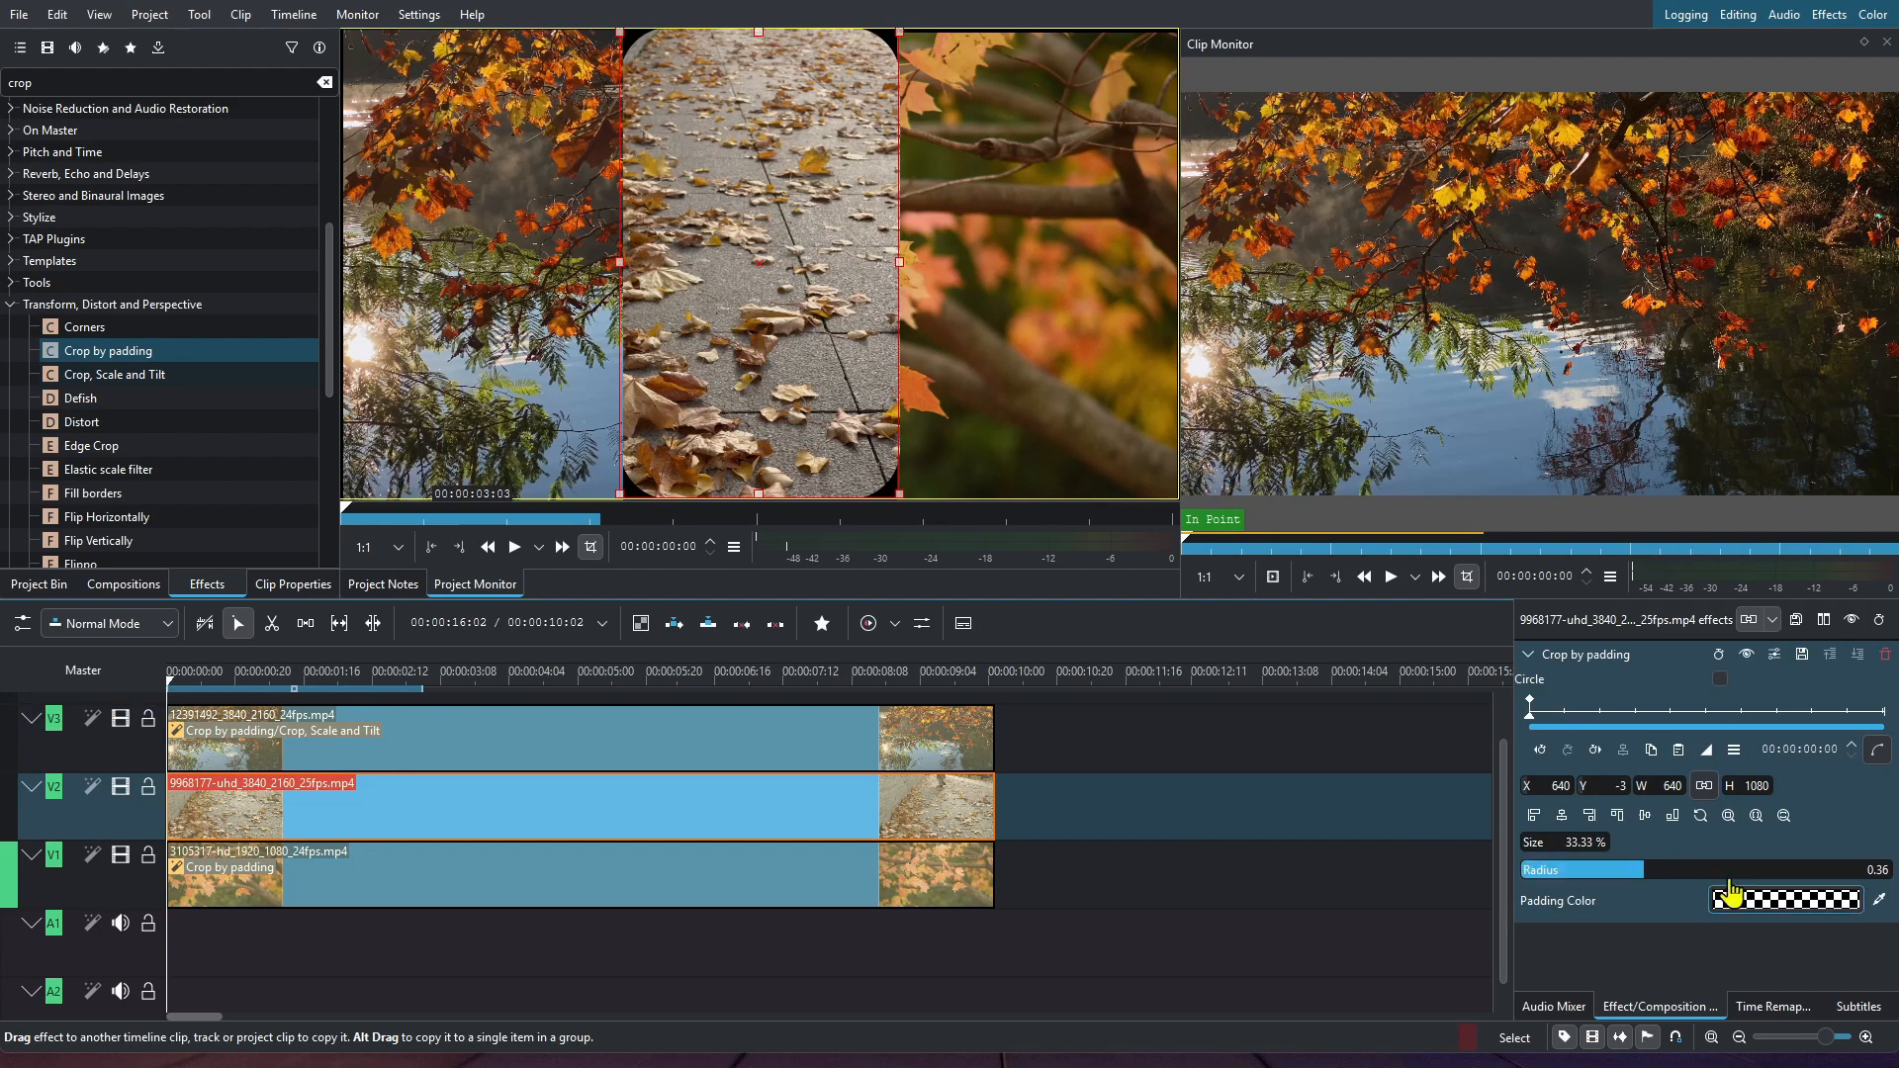
{"action": "left_click_drag", "start_coordinate": [1642, 871], "coordinate": [1767, 866]}
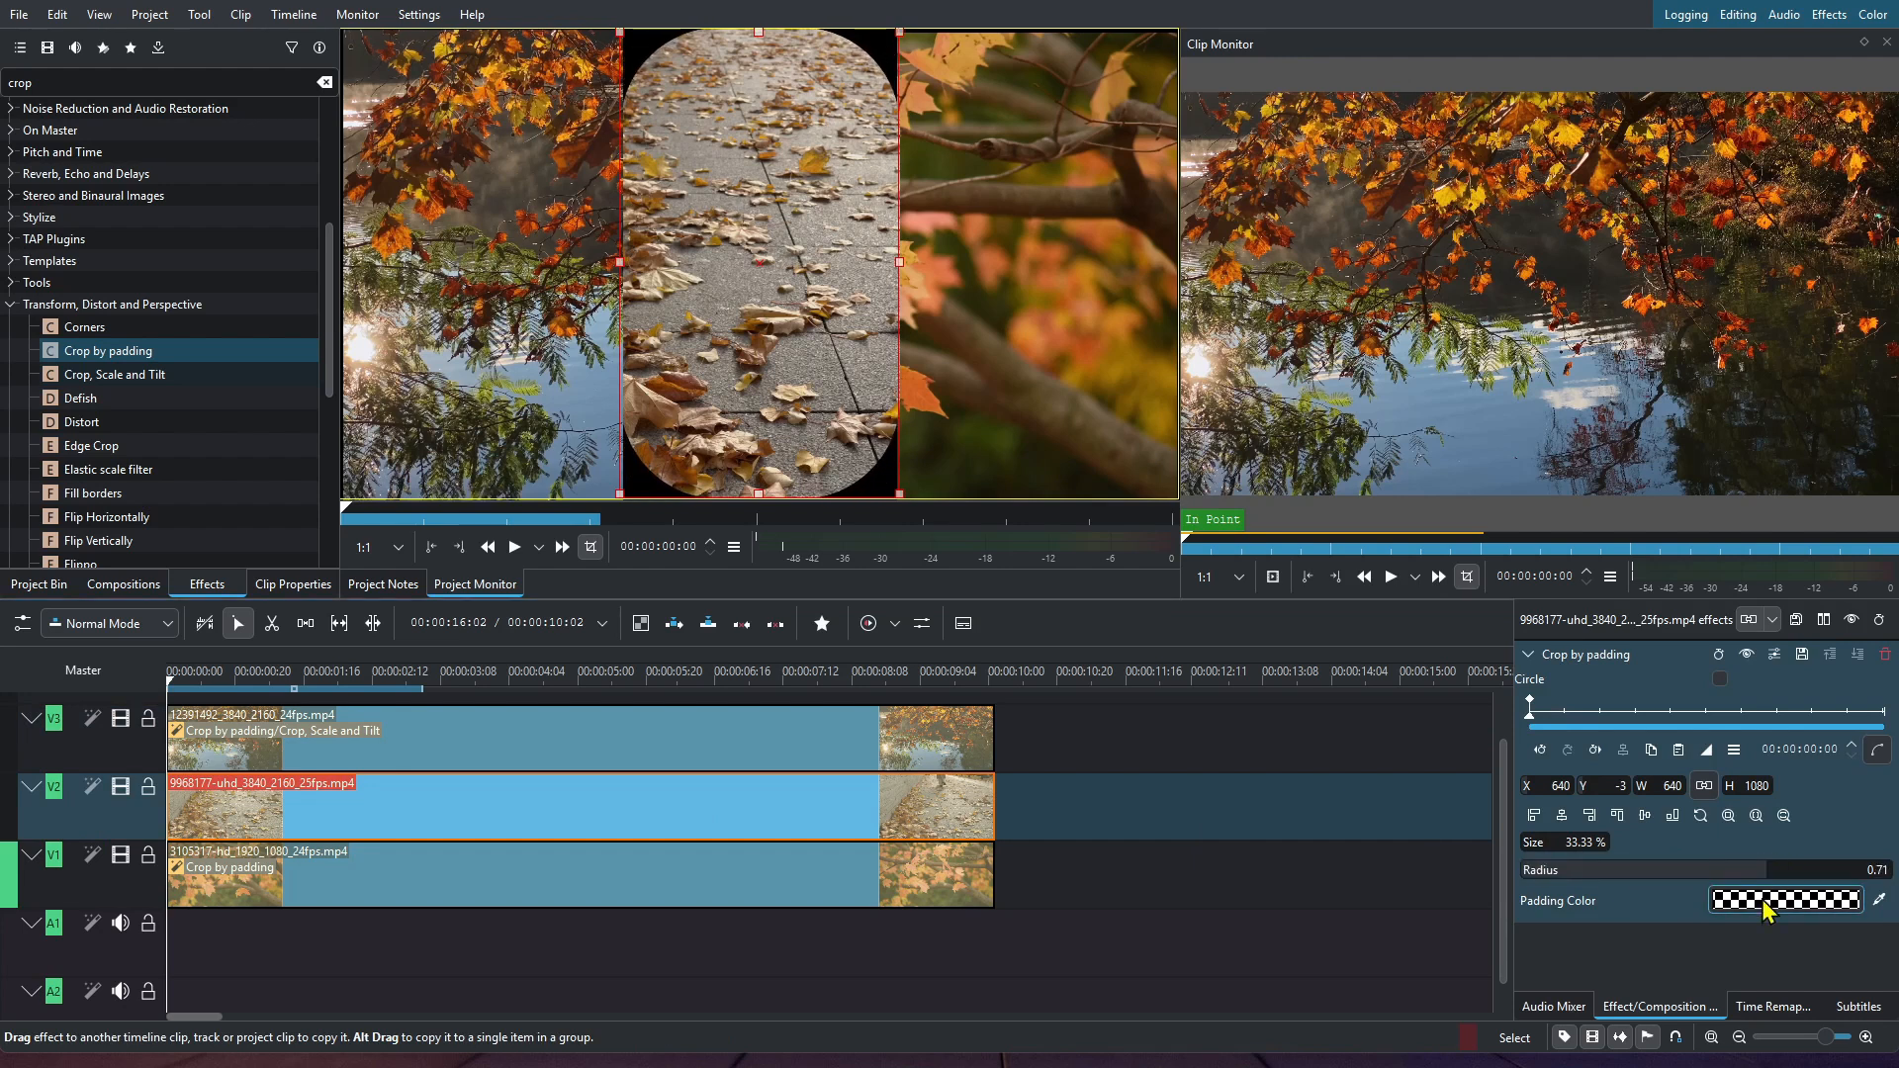
{"action": "left_click", "coordinate": [1765, 900]}
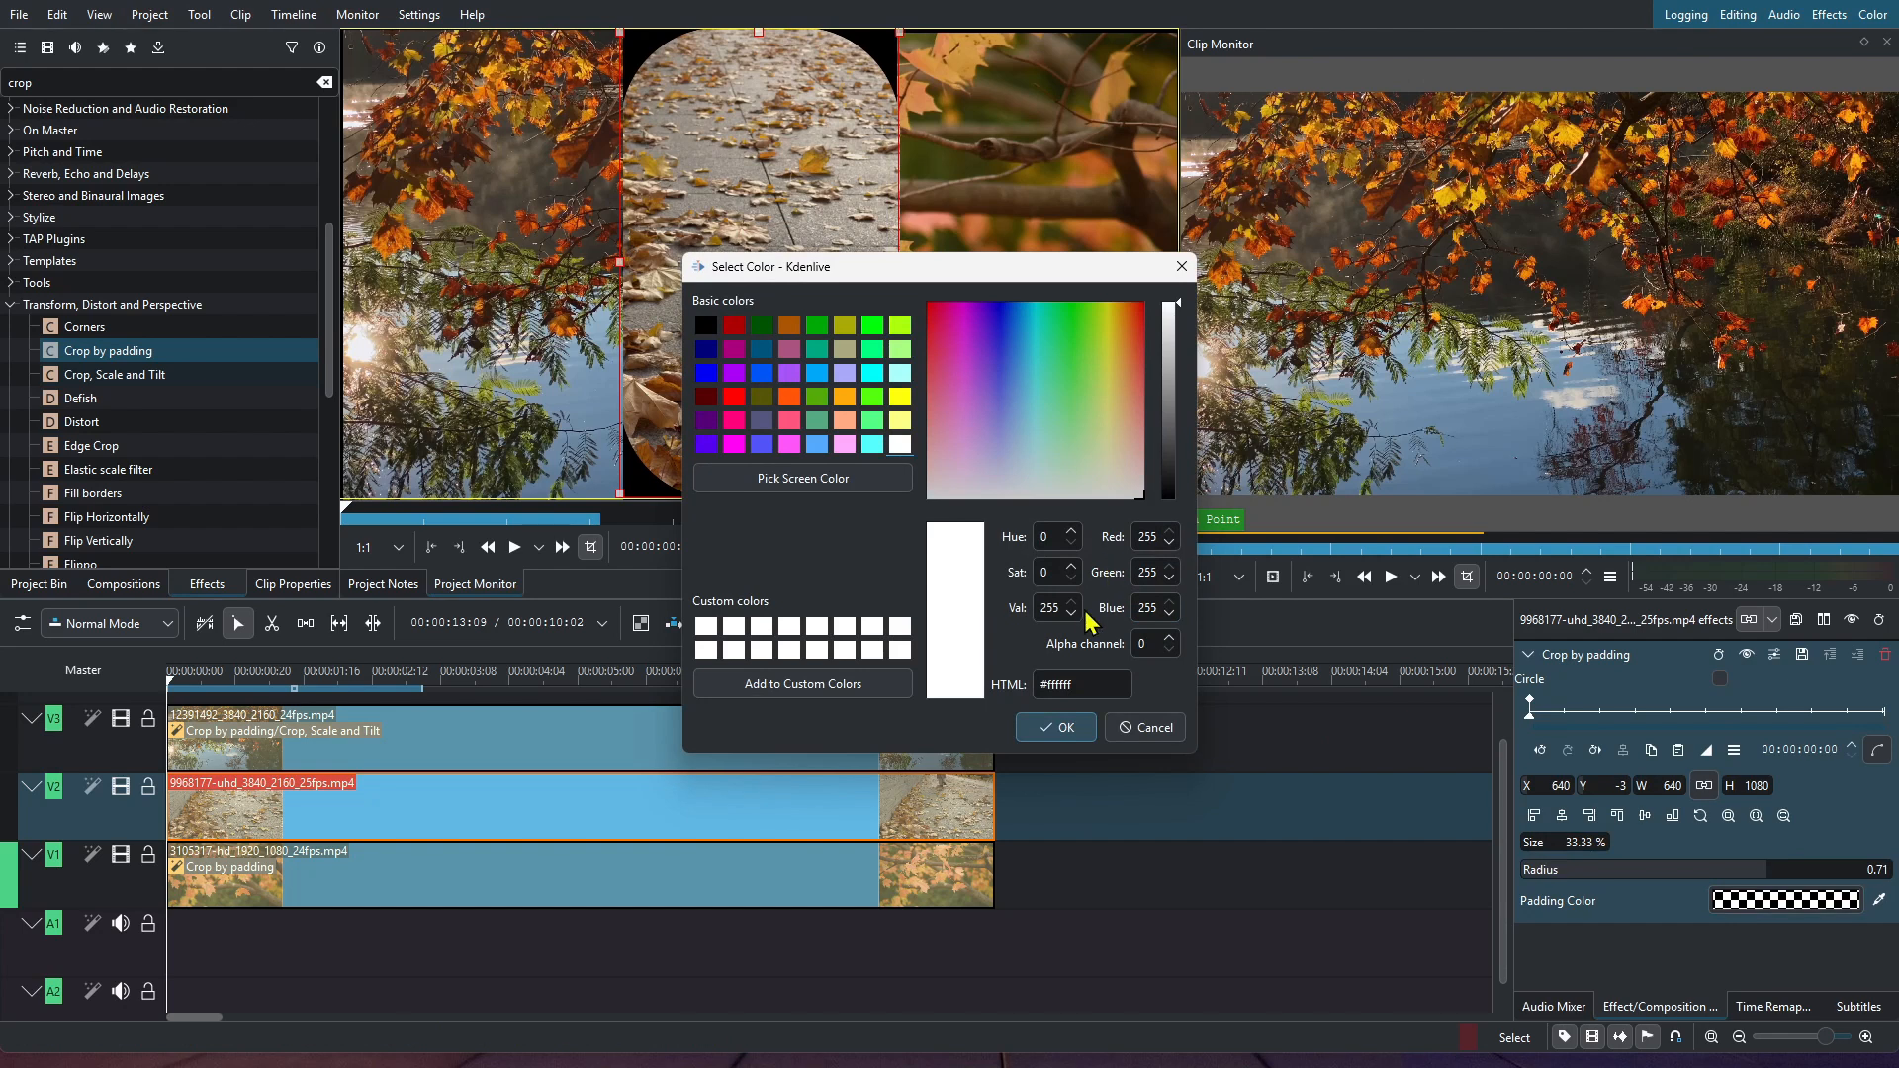
{"action": "left_click", "coordinate": [1059, 728]}
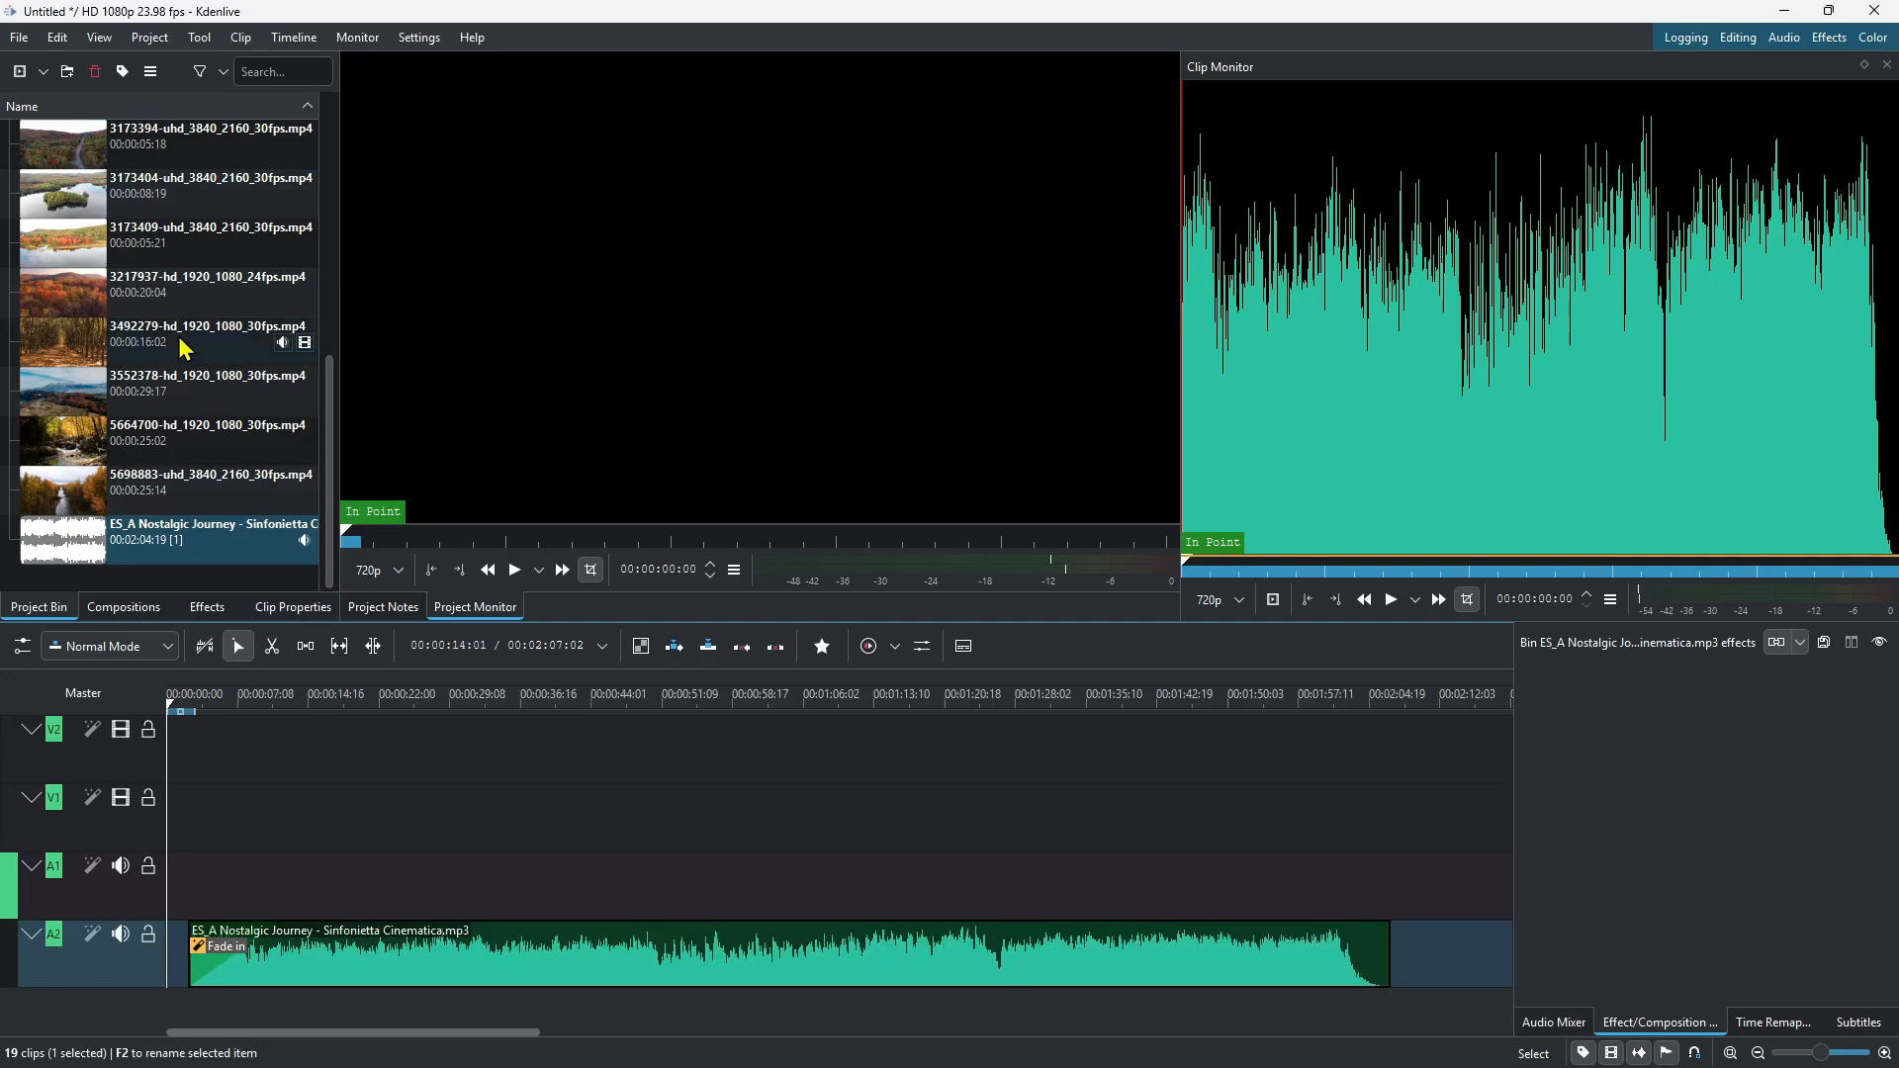
Step: Set the compositing mode of the Composite and transform composition on track V2 to Screen
{"action": "scroll", "coordinate": [184, 350], "scroll_direction": "up", "scroll_amount": 5}
{"action": "scroll", "coordinate": [190, 354], "scroll_direction": "down", "scroll_amount": 5}
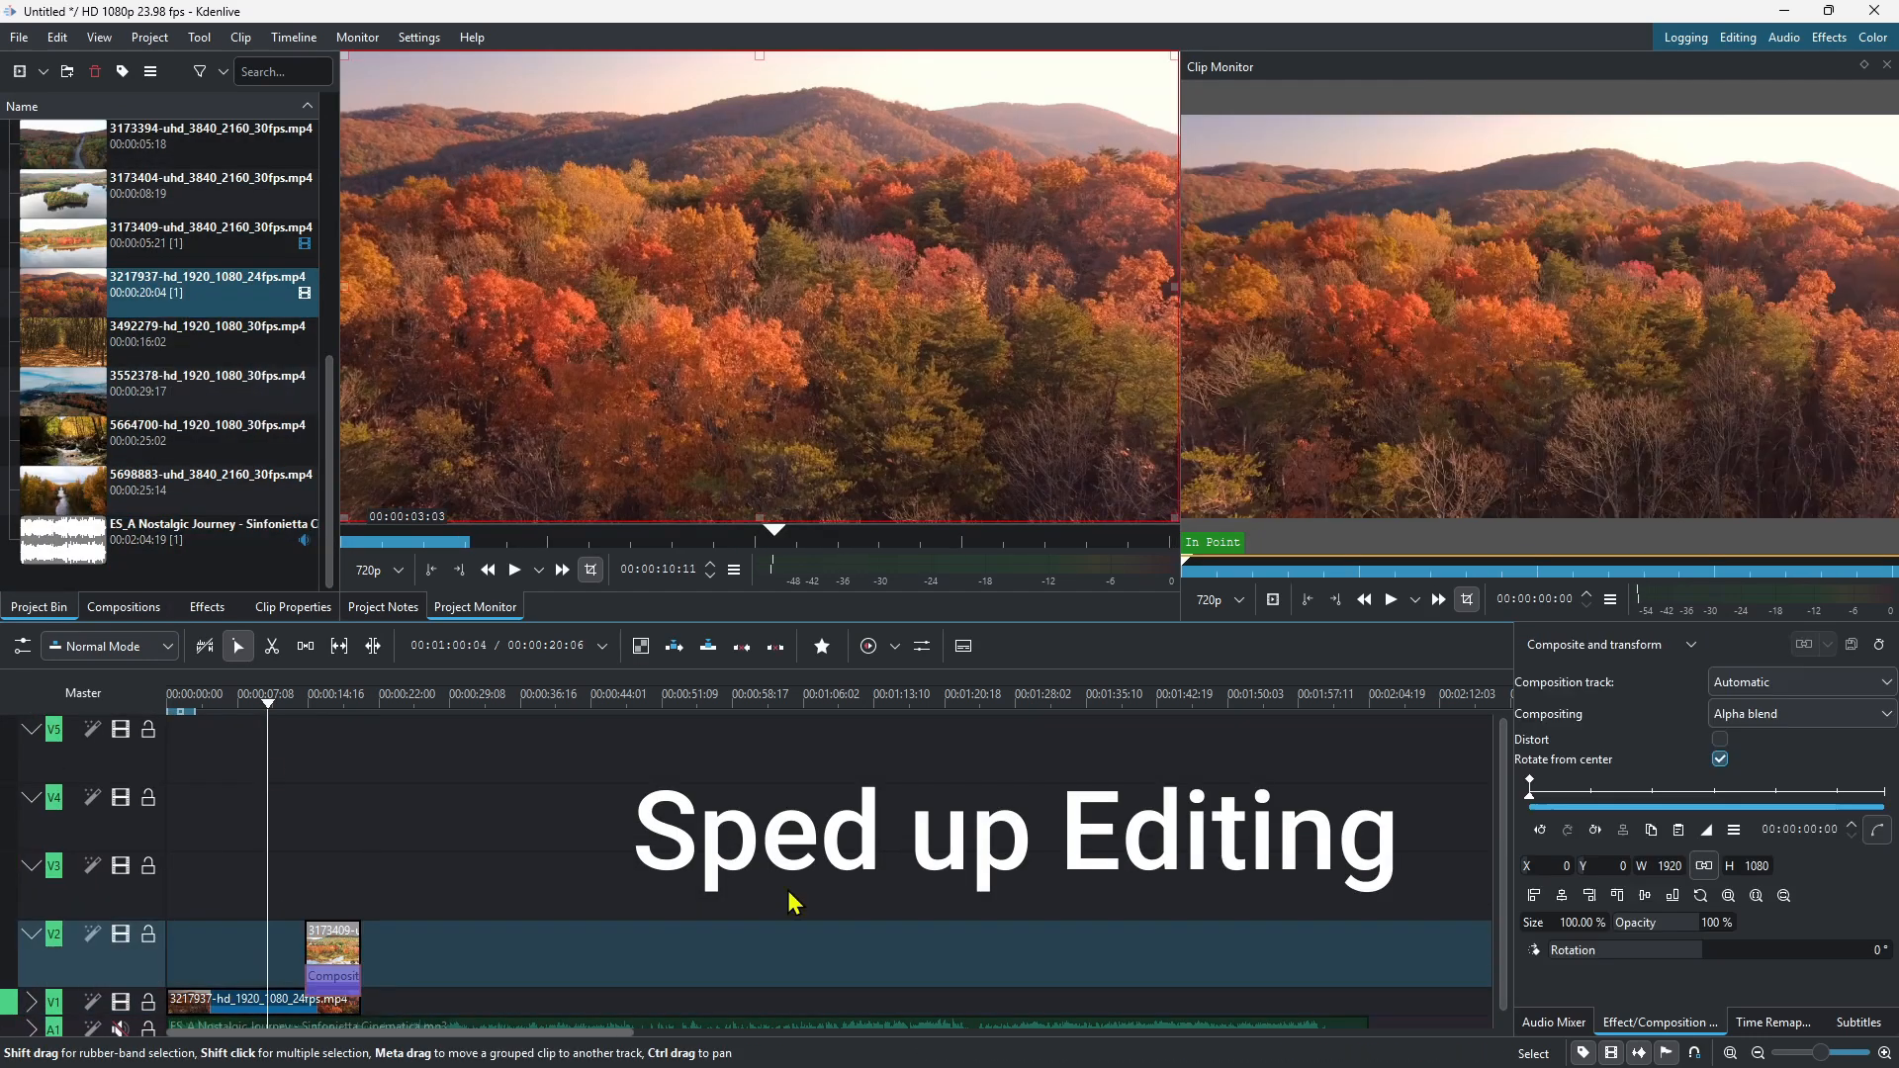
{"action": "left_click", "coordinate": [208, 187]}
{"action": "left_click", "coordinate": [1760, 720]}
{"action": "scroll", "coordinate": [1796, 902], "scroll_direction": "down", "scroll_amount": 2}
{"action": "left_click", "coordinate": [1795, 902]}
Step: Move the existing clips later in the timeline and place the 3173394 road clip at the start of track V1
{"action": "left_click", "coordinate": [211, 136]}
{"action": "left_click", "coordinate": [263, 979]}
{"action": "left_click_drag", "start_coordinate": [263, 980], "coordinate": [464, 979]}
{"action": "left_click_drag", "start_coordinate": [211, 137], "coordinate": [194, 980]}
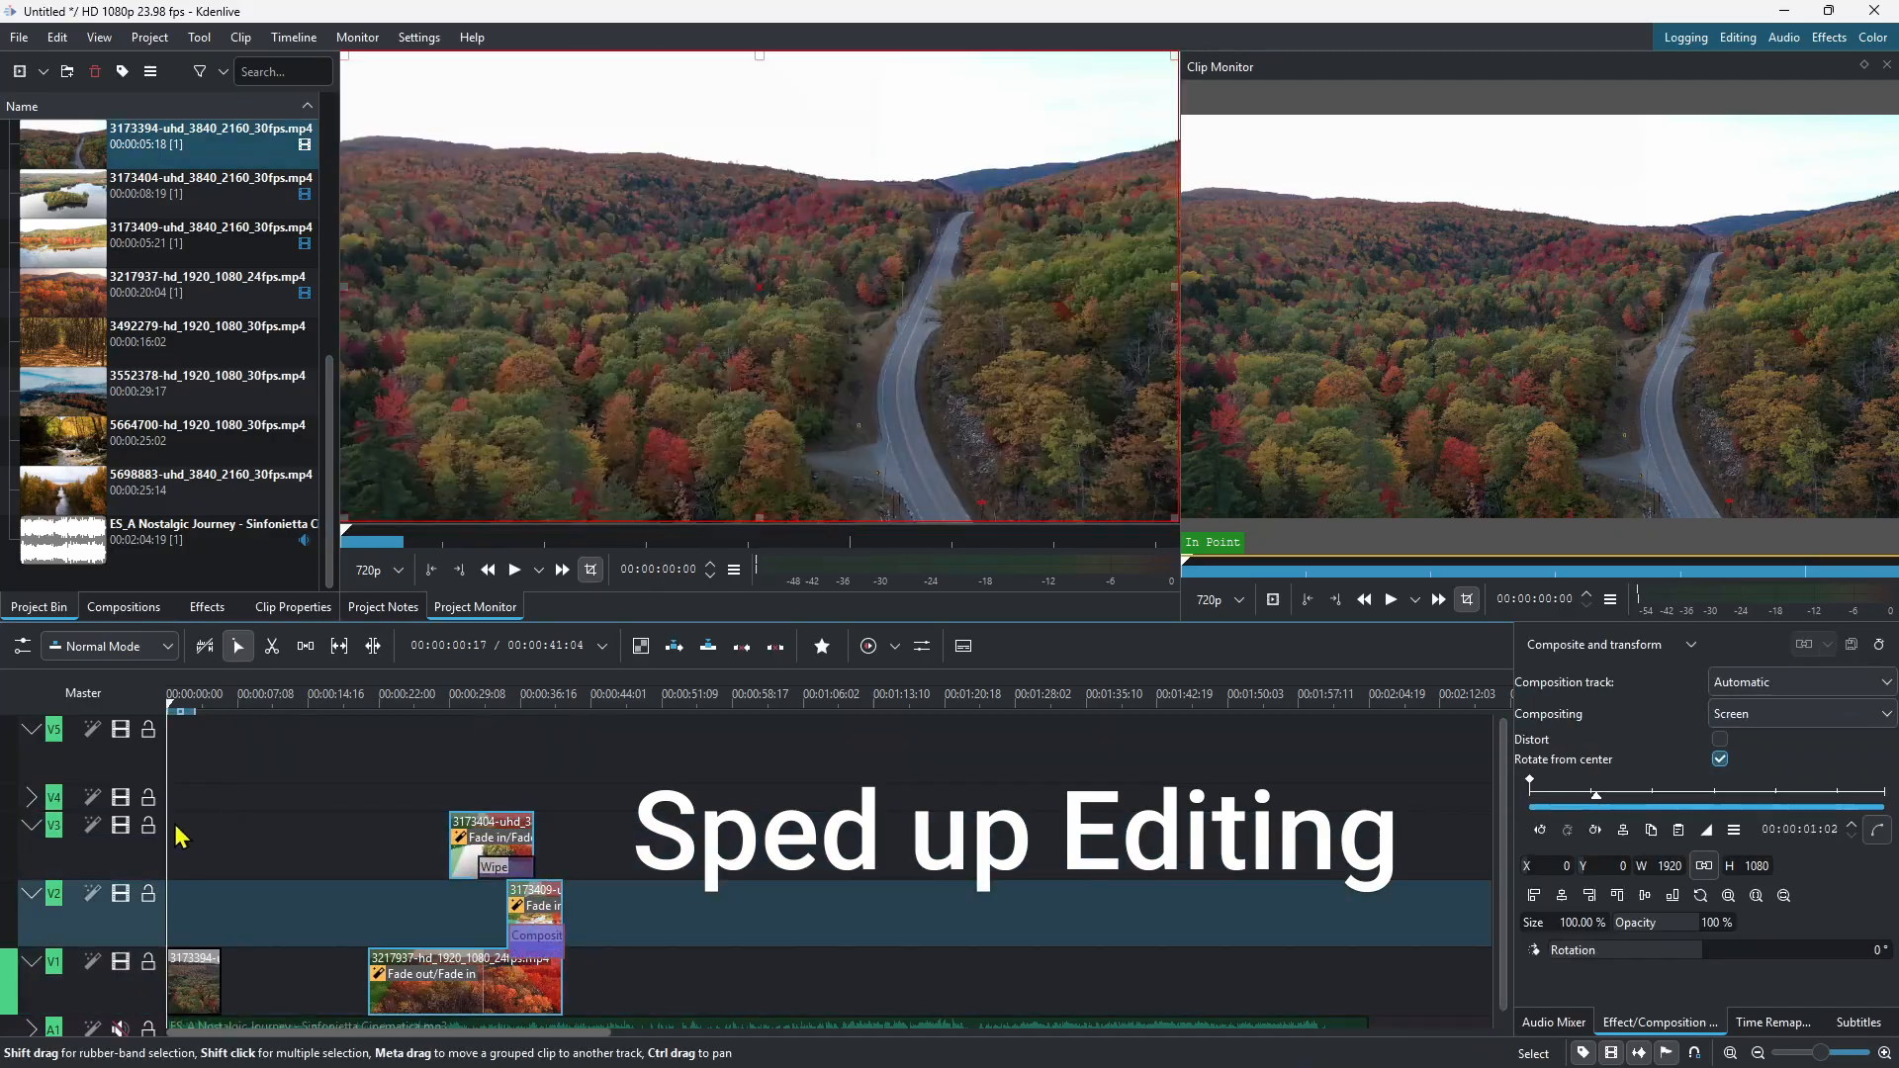
Step: Search the effects list for mask effects
{"action": "left_click", "coordinate": [207, 607]}
{"action": "left_click", "coordinate": [181, 106]}
{"action": "type", "text": "mask"}
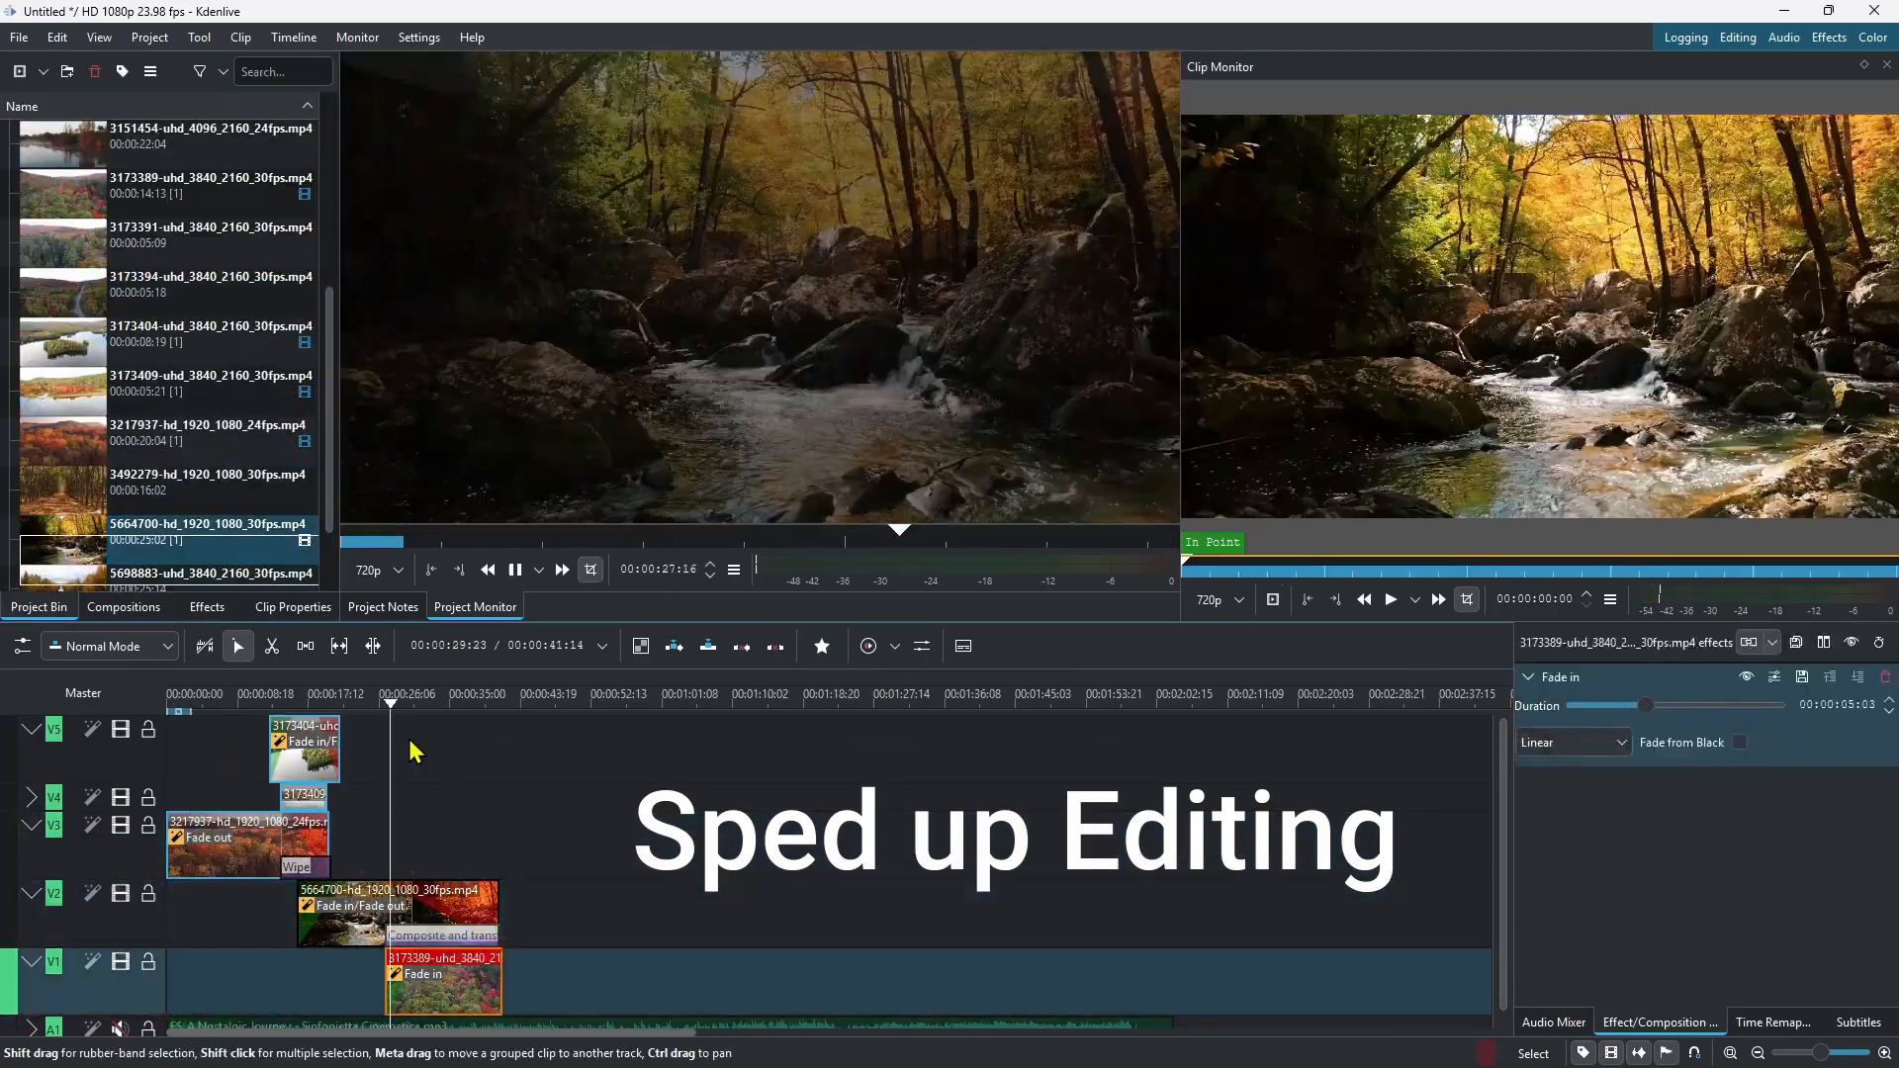
Step: Move through the assembled autumn edit on the timeline to review it
{"action": "left_click", "coordinate": [511, 694]}
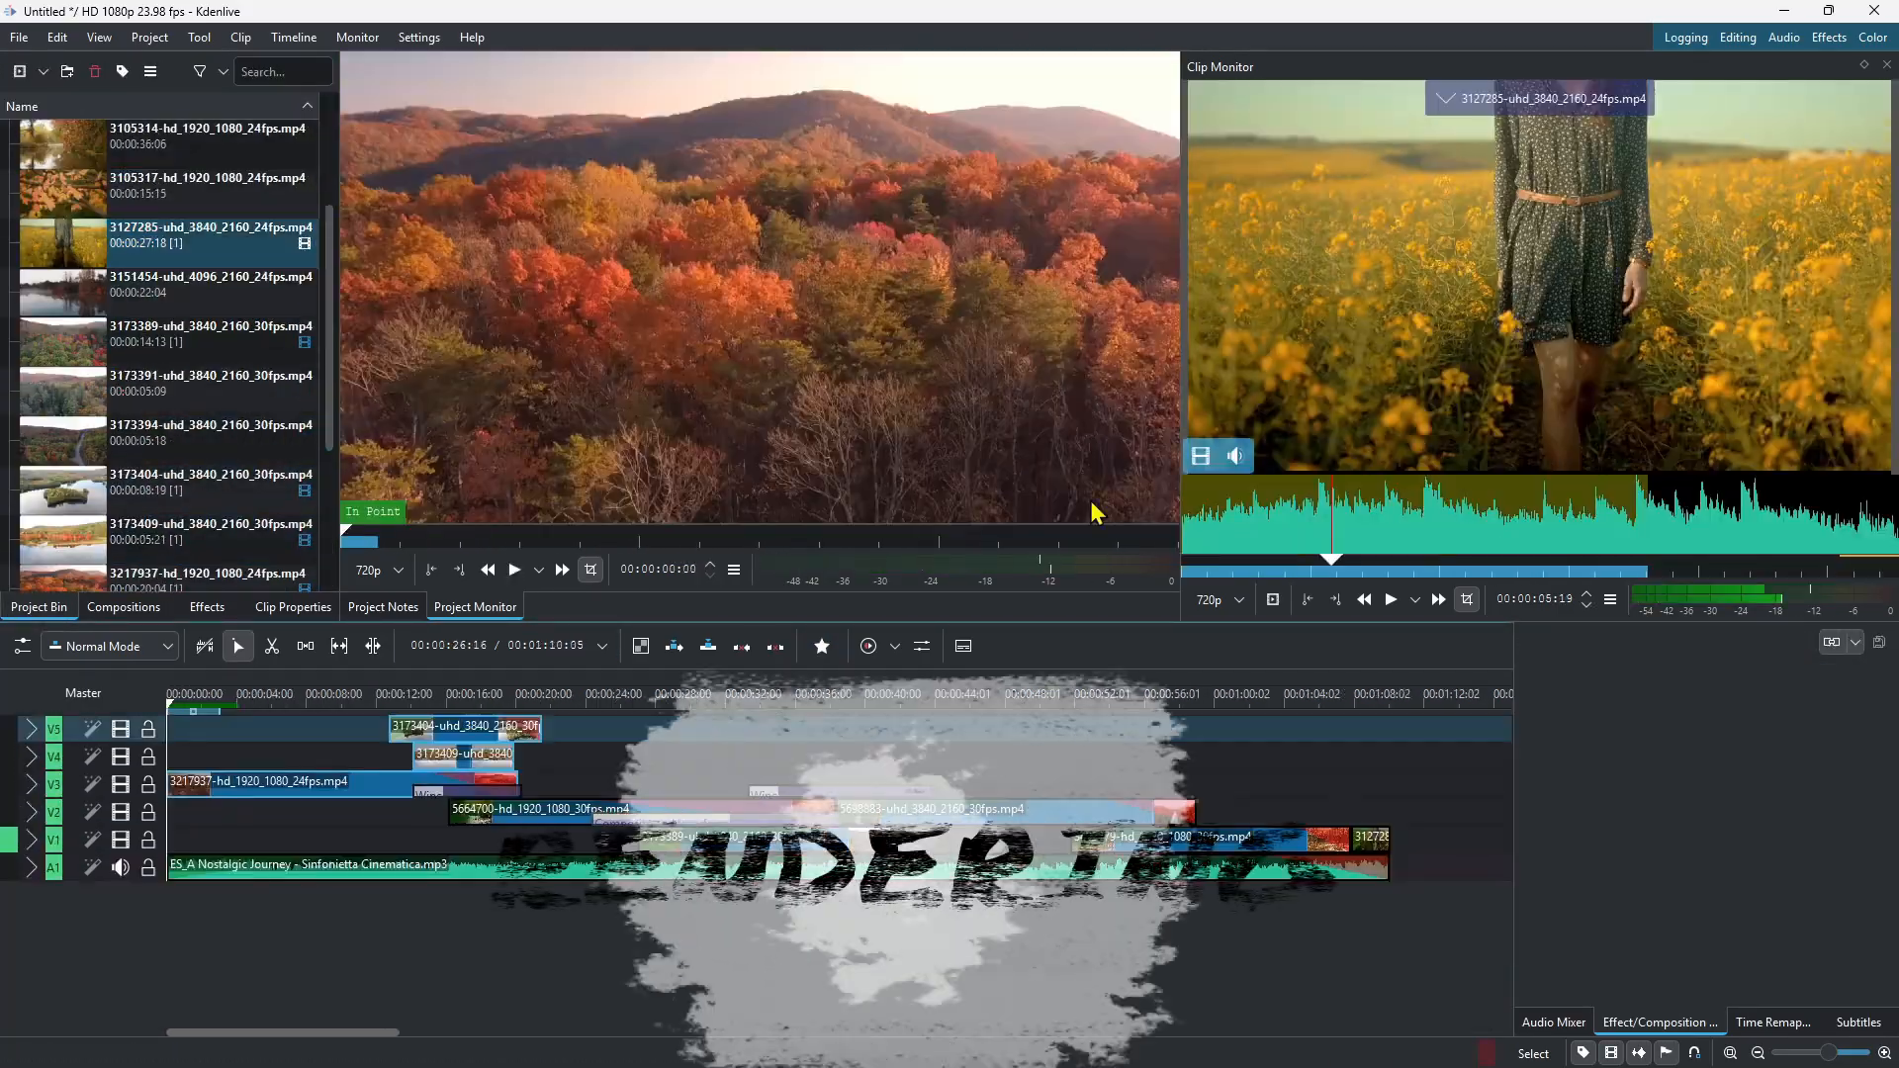
{"action": "left_click", "coordinate": [182, 703]}
{"action": "left_click_drag", "start_coordinate": [186, 704], "coordinate": [614, 765]}
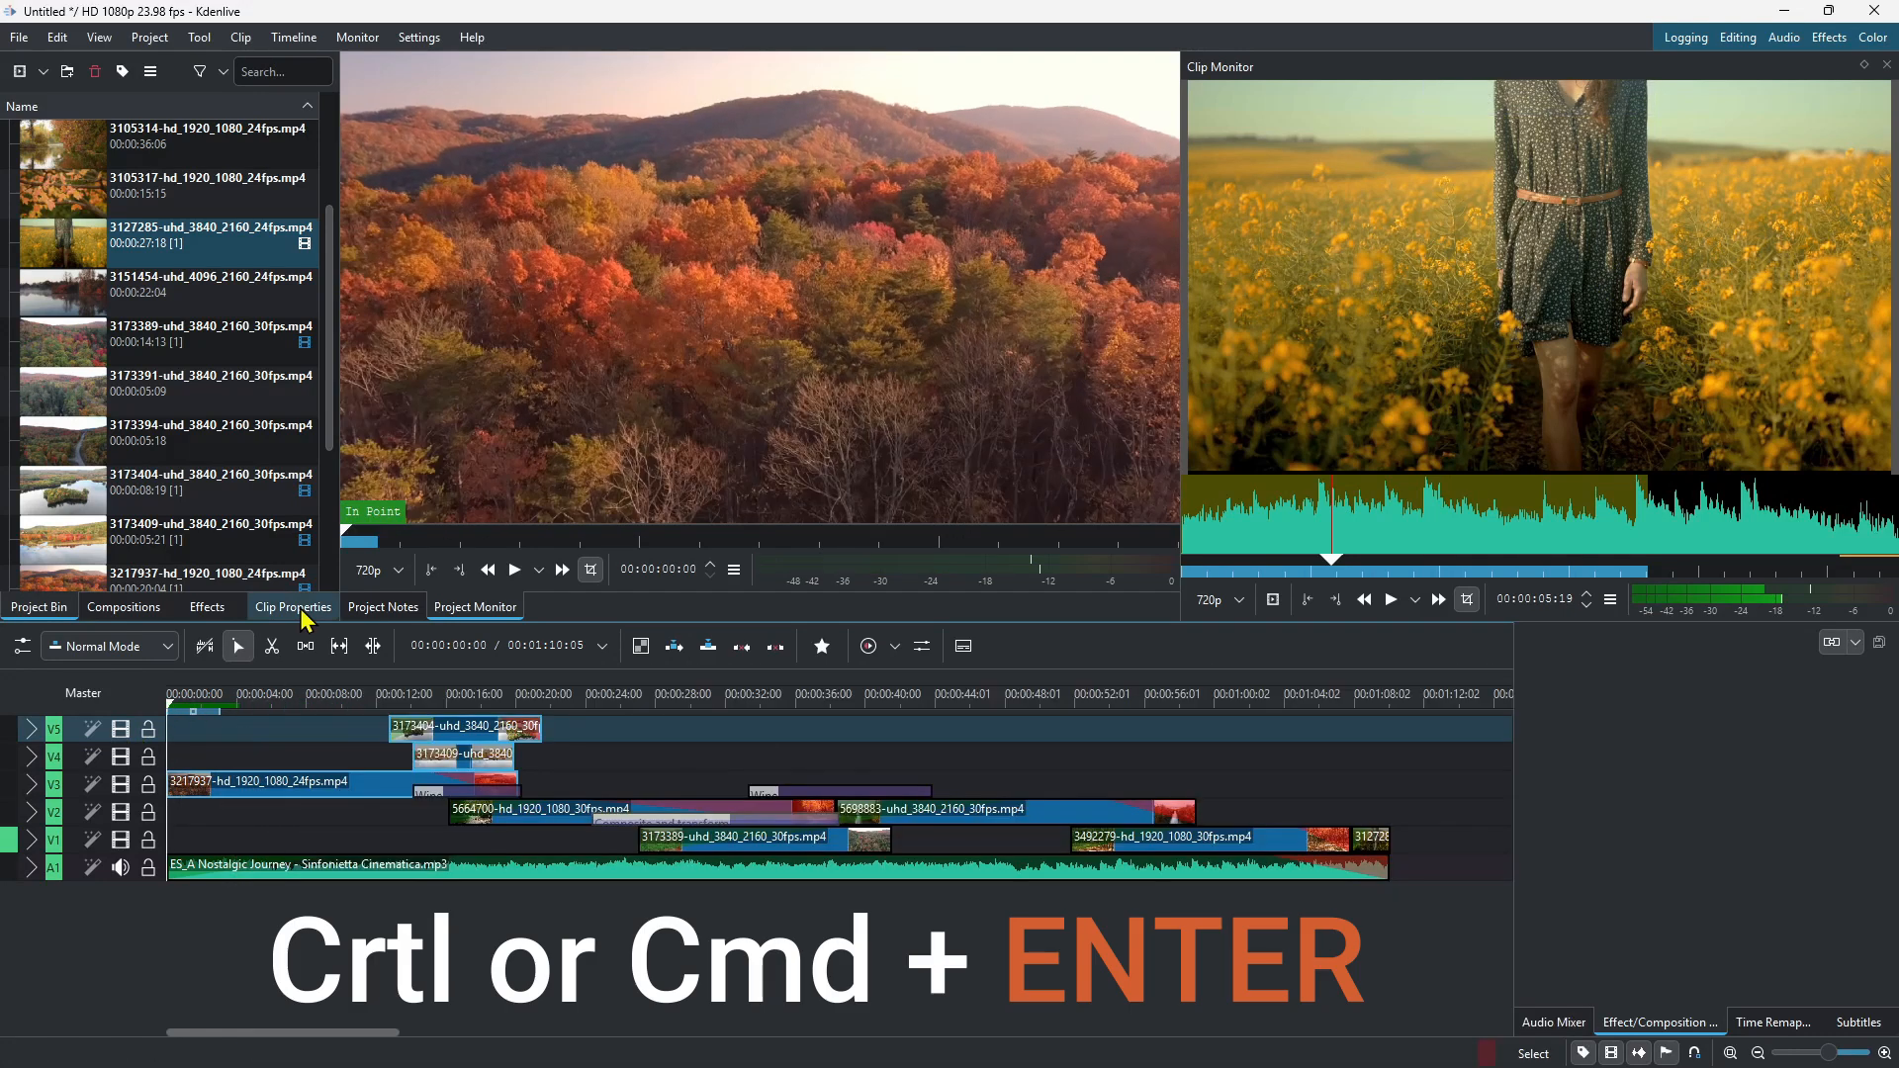
Step: Render the full project to d:/Test.mp4 with the MP4-H264/AAC preset, with the additional render options shown
{"action": "key", "text": "ctrl+Return"}
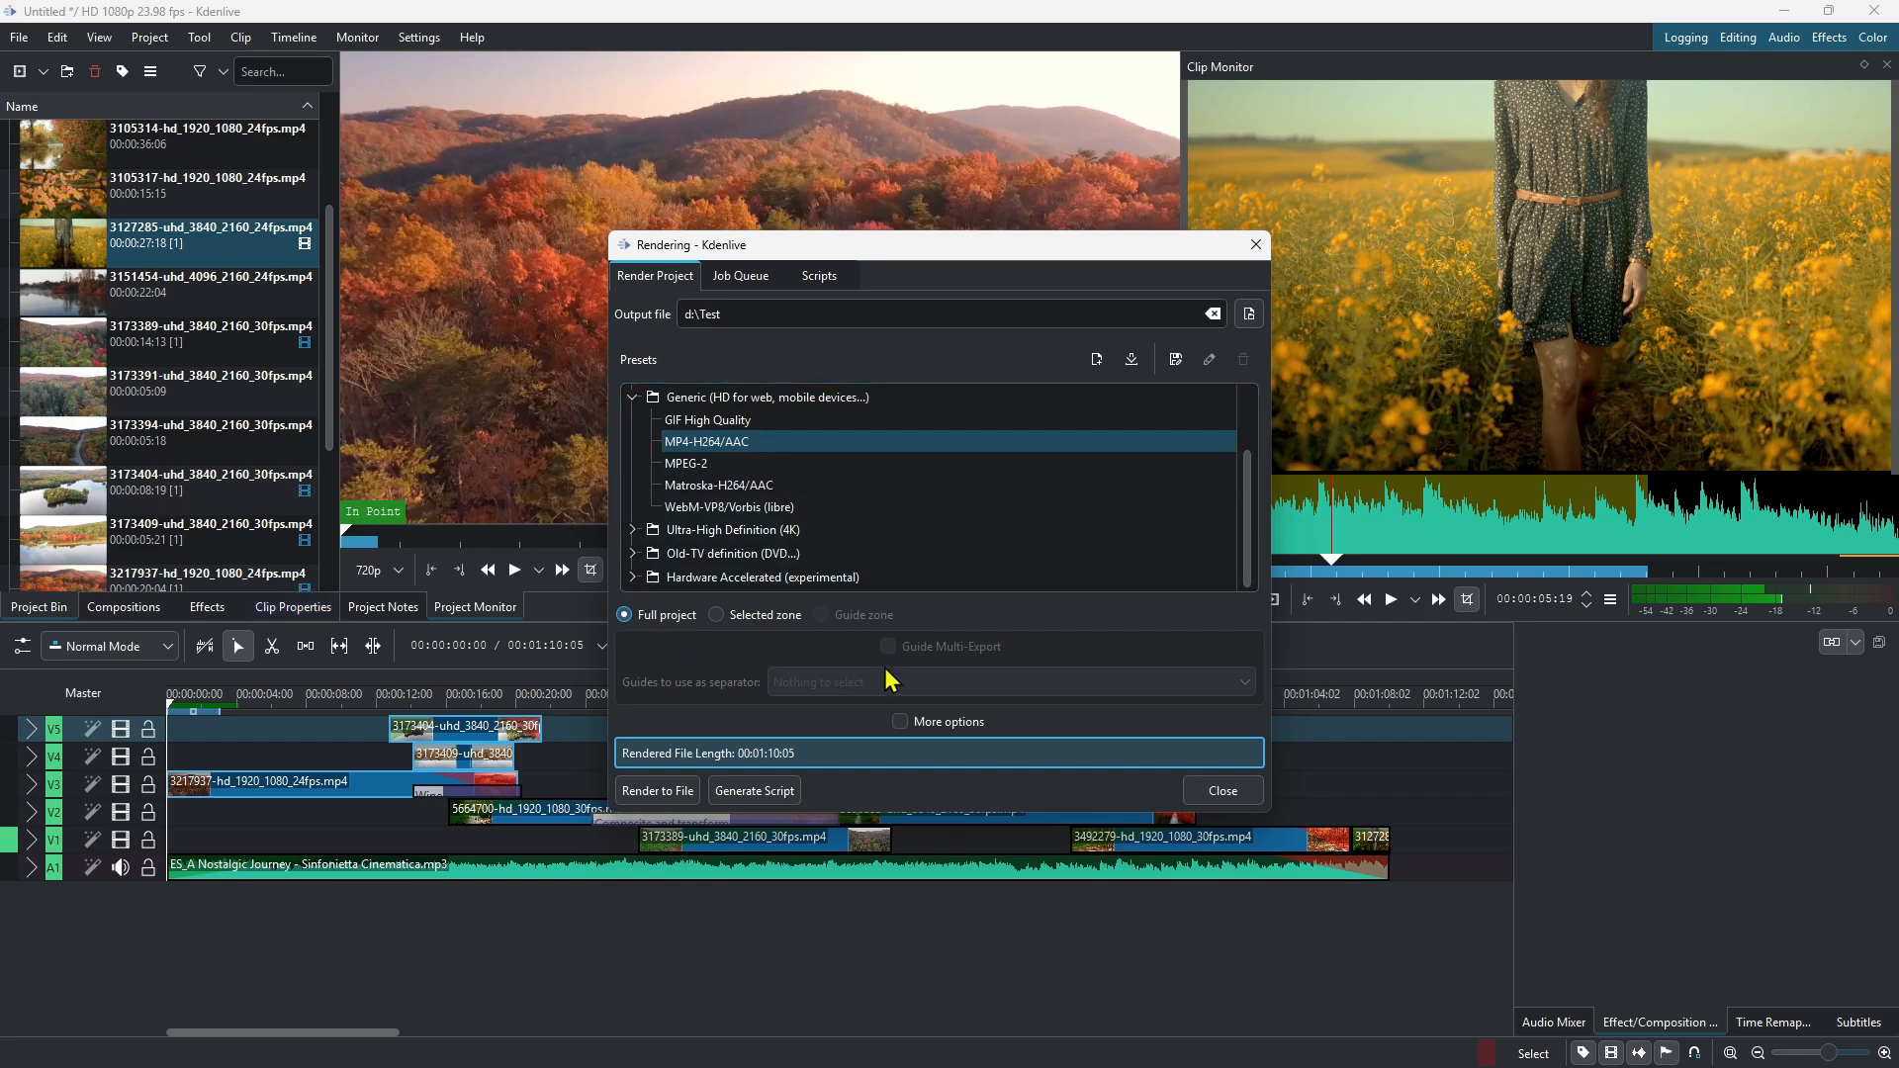
{"action": "left_click", "coordinate": [899, 723]}
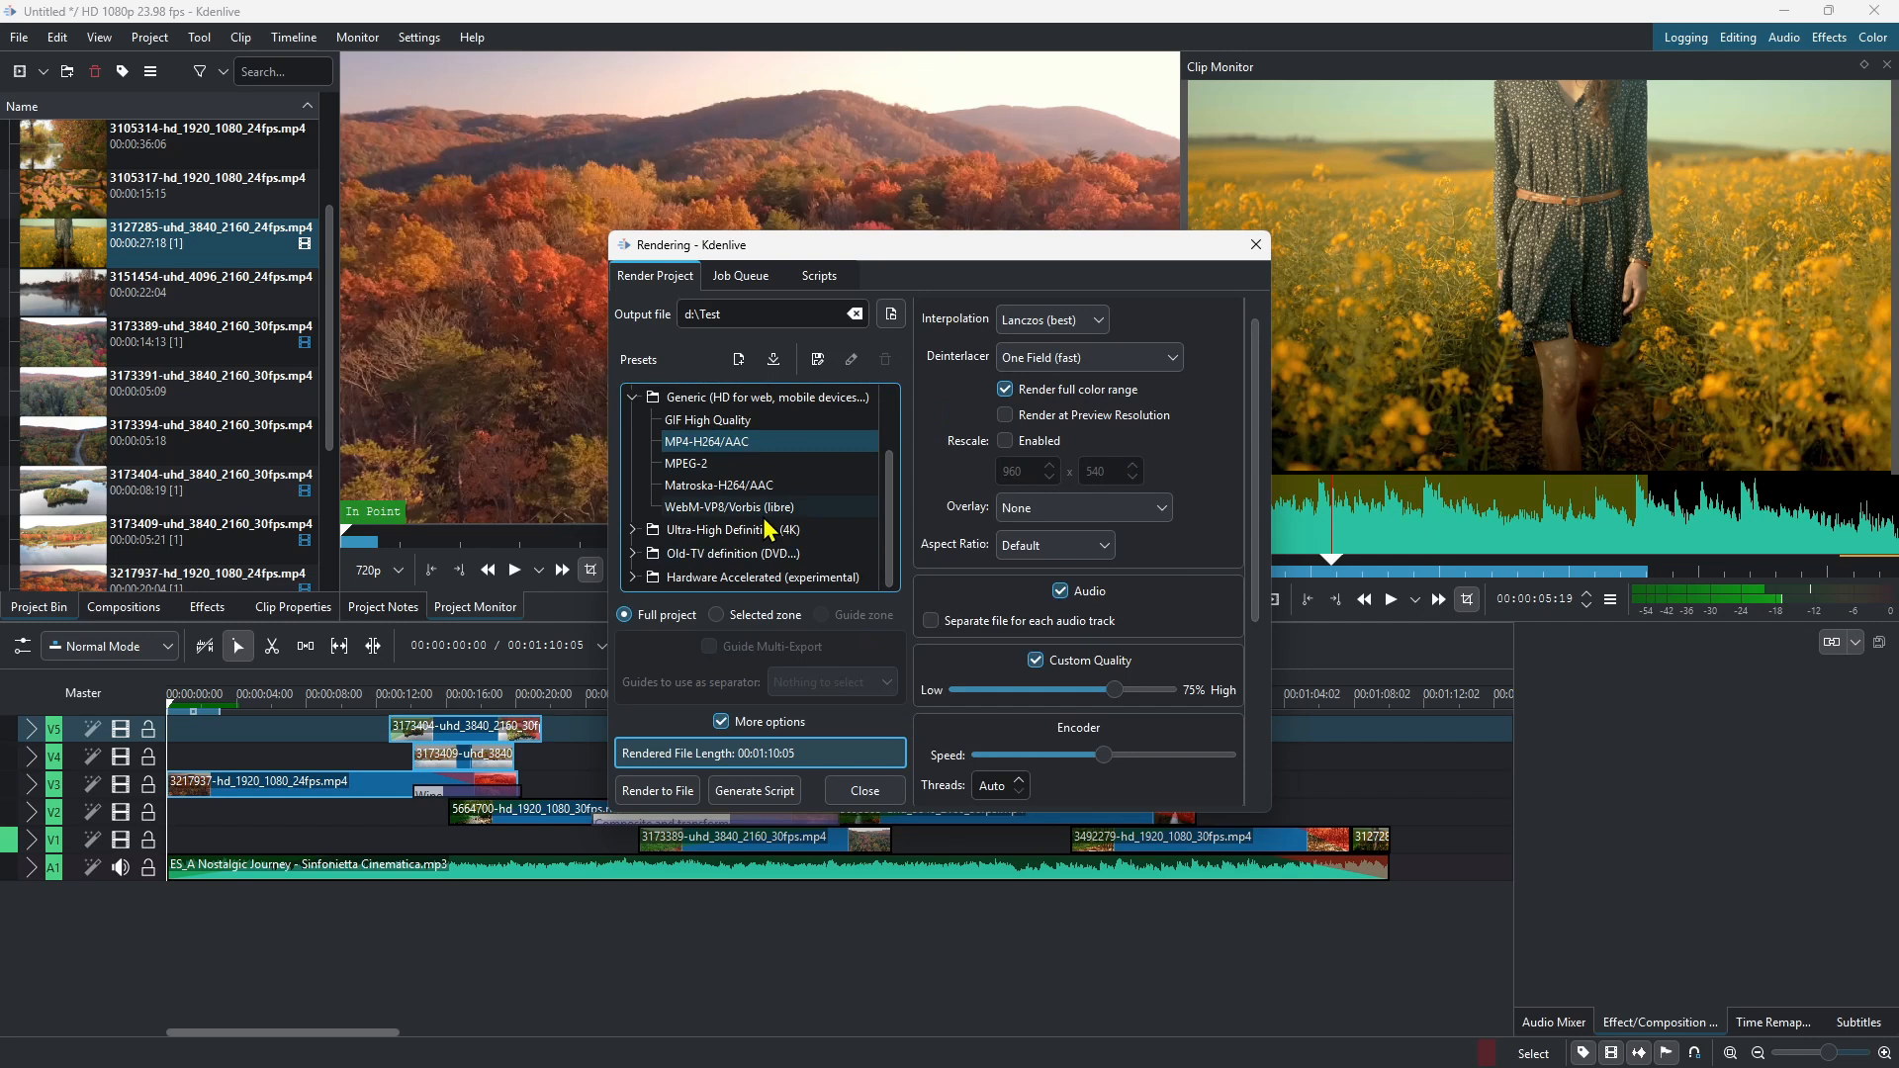
{"action": "left_click", "coordinate": [693, 442]}
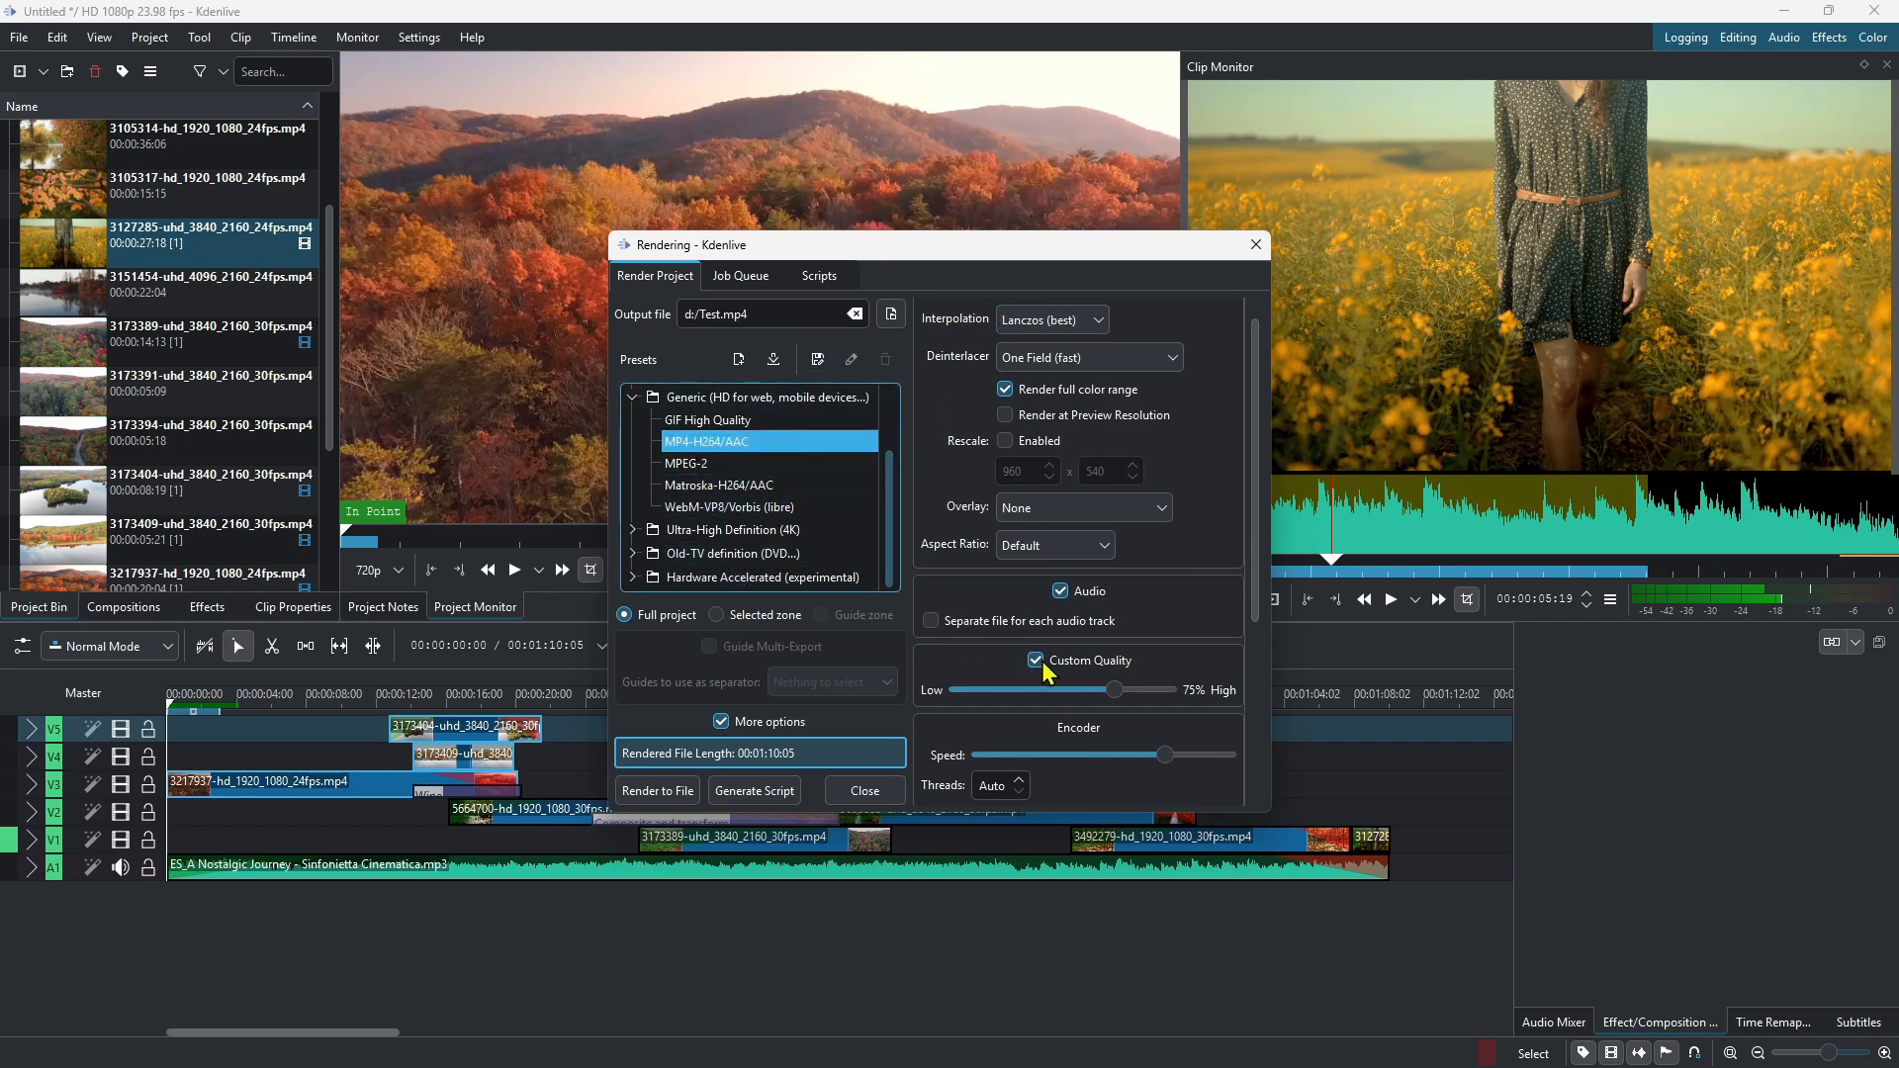
{"action": "left_click", "coordinate": [678, 793]}
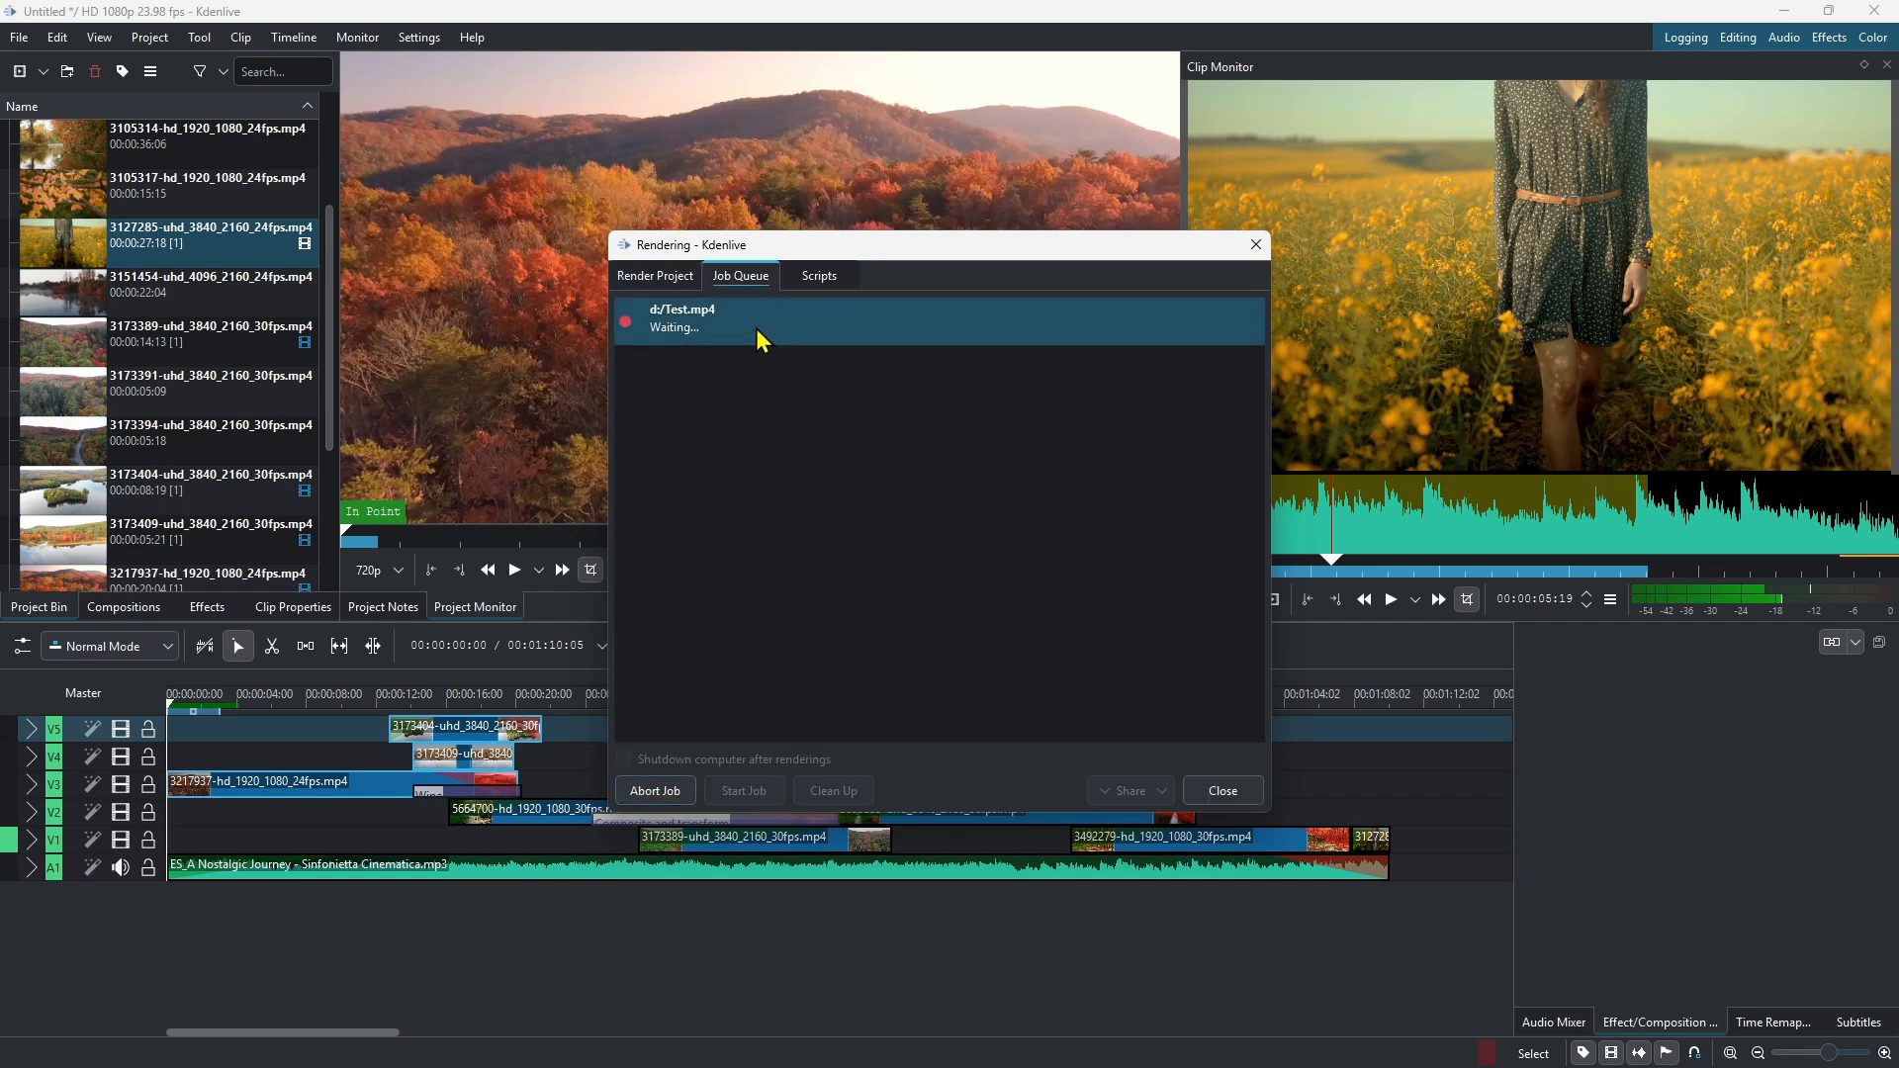